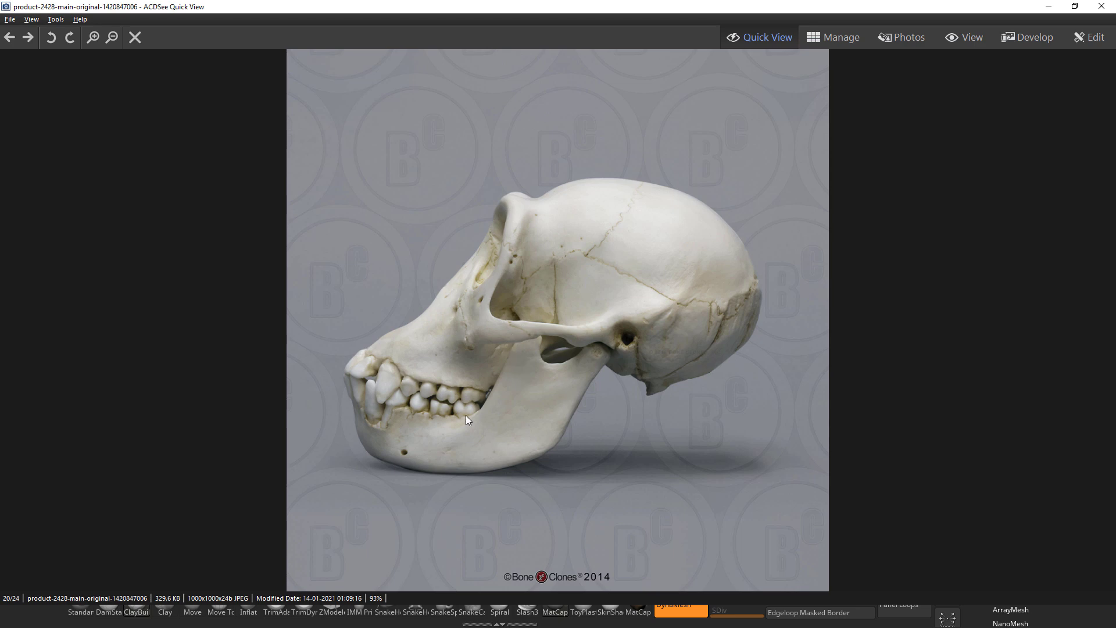
# Step: Browse the skull reference photos in ACDSee back to the front view, and switch to ZBrush
pyautogui.scroll(-1, 713, 447)
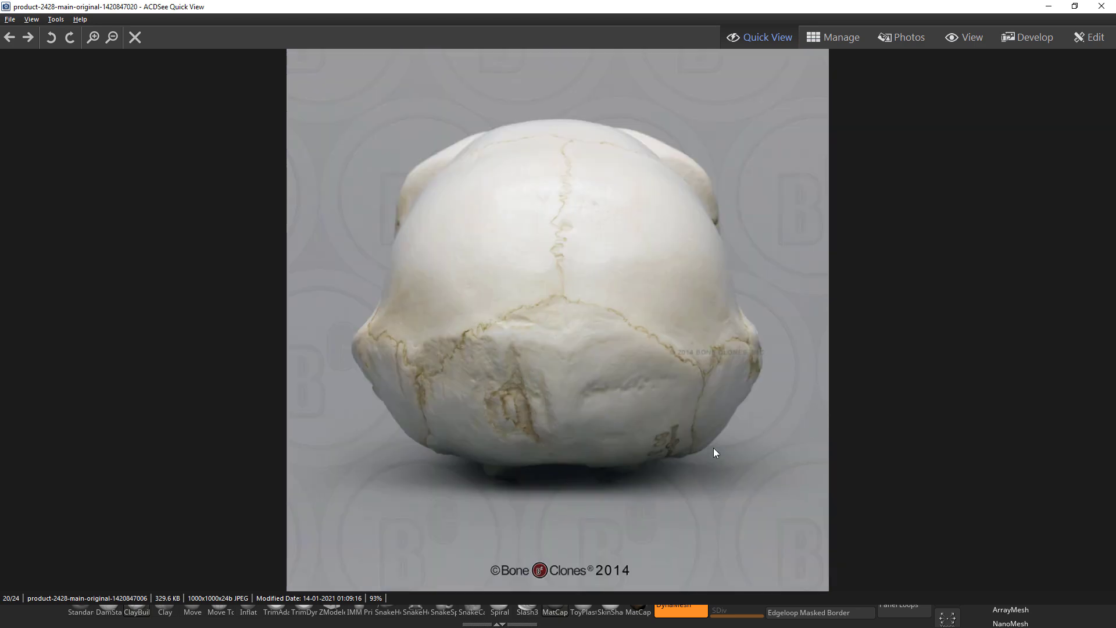
pyautogui.scroll(-1, 713, 453)
pyautogui.scroll(3, 713, 448)
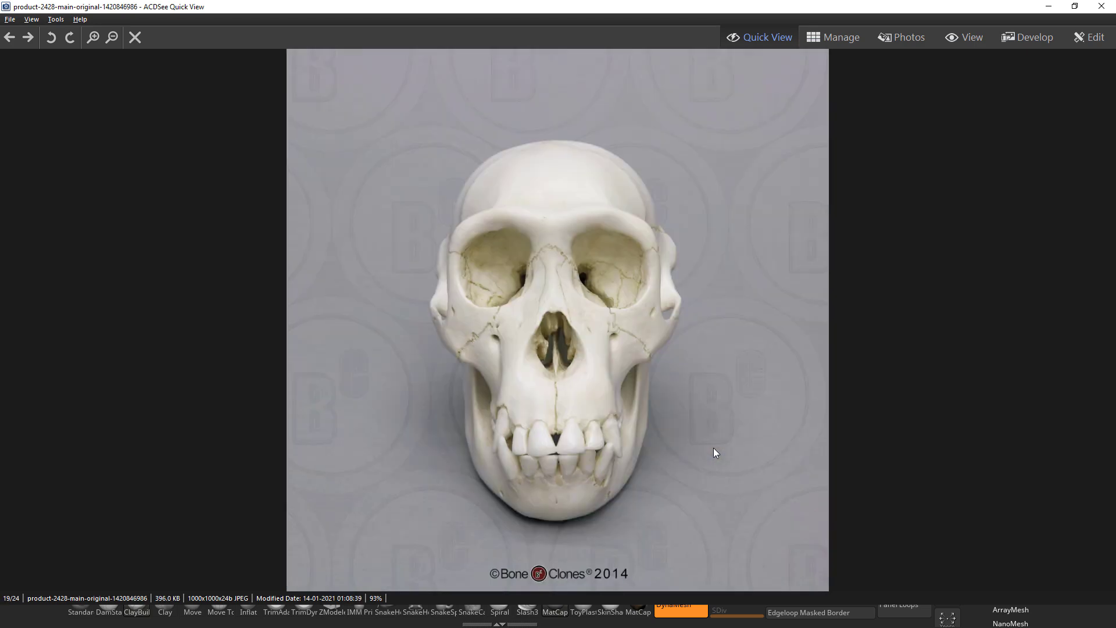
pyautogui.hotkey('alt', 'Tab')
pyautogui.hotkey('alt', 'Tab')
pyautogui.hotkey('alt', 'Tab')
pyautogui.hotkey('alt', 'Tab')
pyautogui.hotkey('alt', 'Tab')
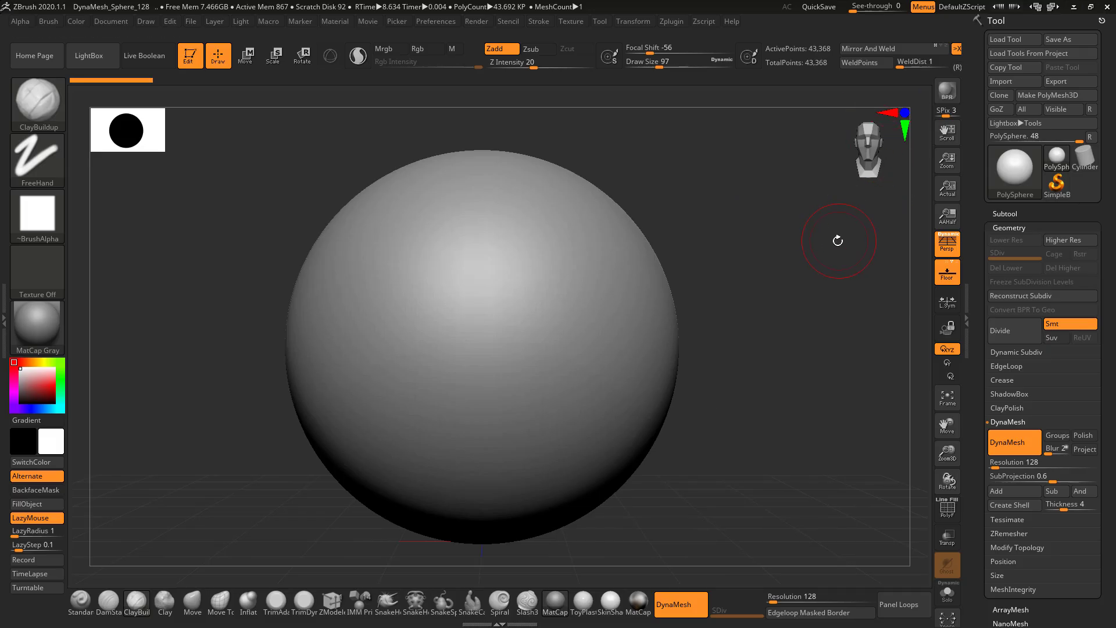
# Step: Set the window see-through to 54 and fit the sphere over the cranium in the front-view skull photo
pyautogui.keyDown('alt'); pyautogui.moveTo(838, 241); pyautogui.dragTo(797, 241); pyautogui.keyUp('alt')
pyautogui.hotkey('alt', 'Tab')
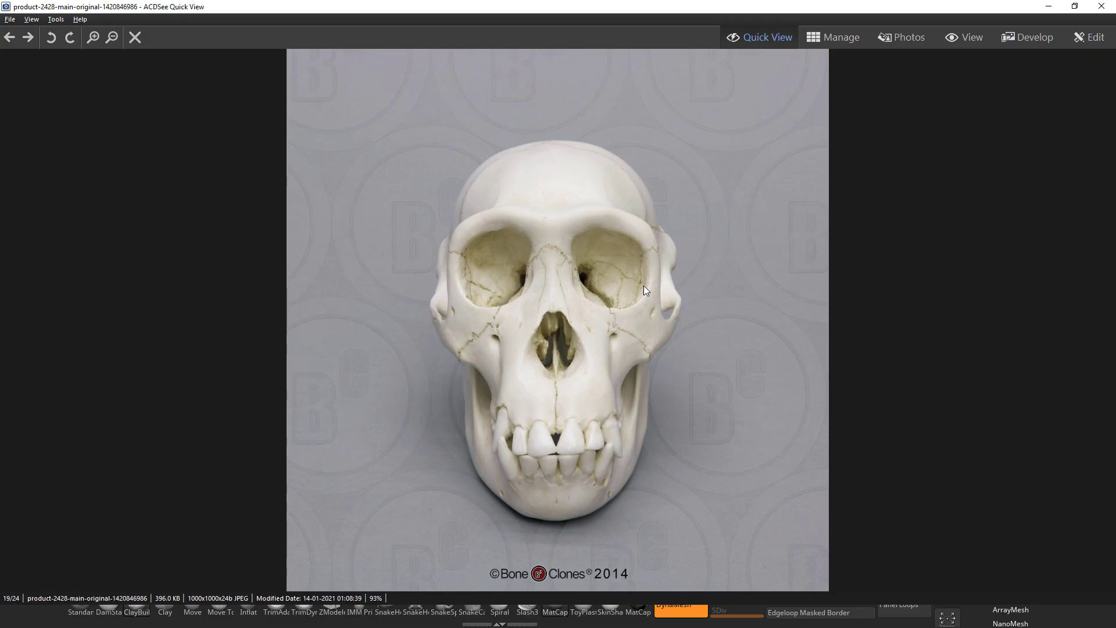
pyautogui.hotkey('alt', 'Tab')
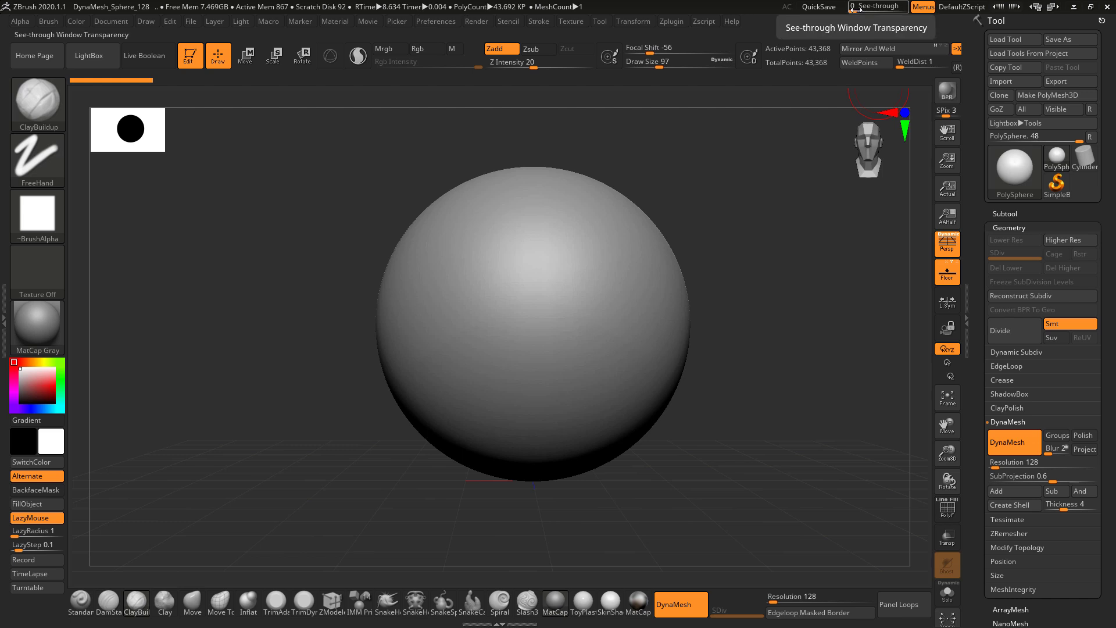
pyautogui.moveTo(857, 12); pyautogui.dragTo(879, 4)
pyautogui.moveTo(744, 236)
pyautogui.keyDown('alt'); pyautogui.mouseDown()
pyautogui.moveTo(773, 235)
pyautogui.moveTo(763, 216)
pyautogui.moveTo(764, 250)
pyautogui.moveTo(741, 242)
pyautogui.moveTo(753, 273)
pyautogui.moveTo(755, 220)
pyautogui.mouseUp(); pyautogui.keyUp('alt')
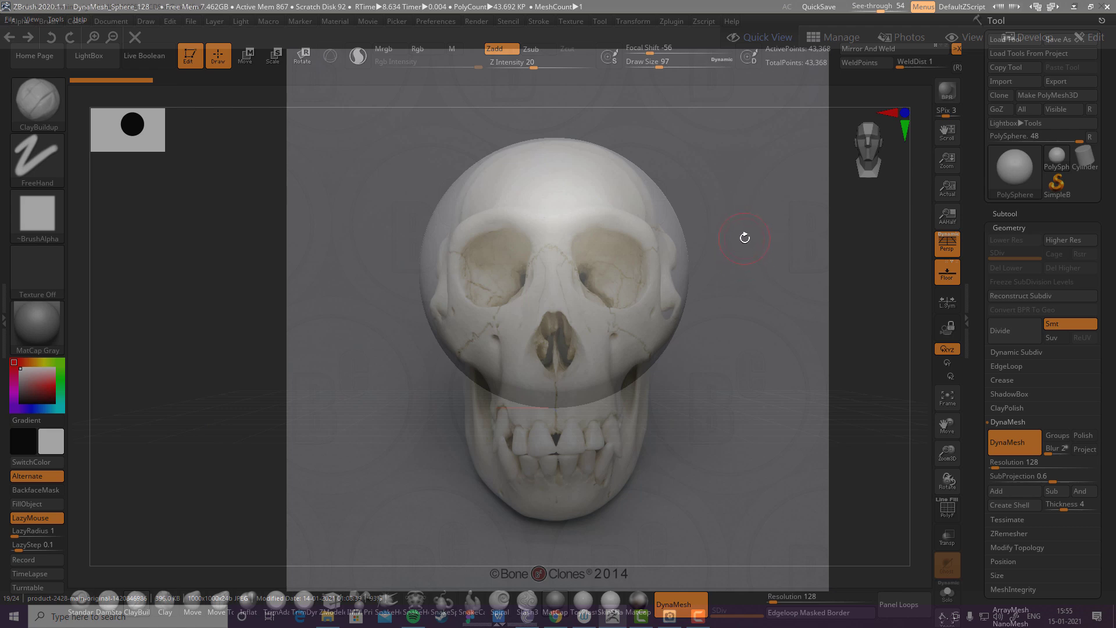
pyautogui.moveTo(746, 268)
pyautogui.mouseDown()
pyautogui.moveTo(755, 272)
pyautogui.moveTo(741, 262)
pyautogui.mouseUp()
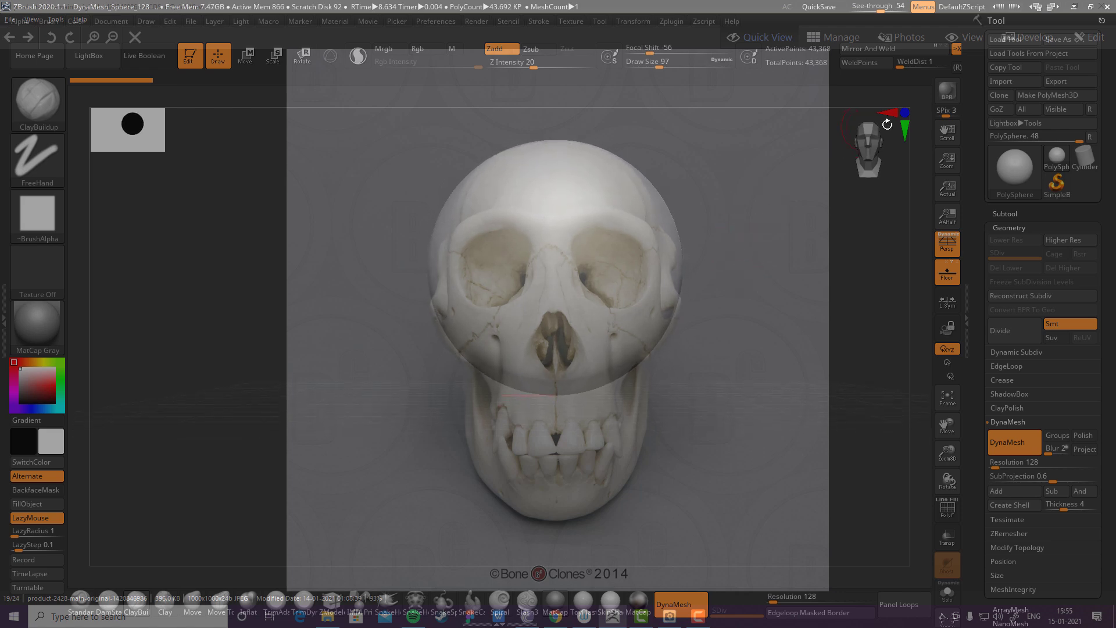
# Step: With the Move brush at draw size 437, narrow the sphere's sides and stretch its underside down to the upper teeth
pyautogui.press('b')
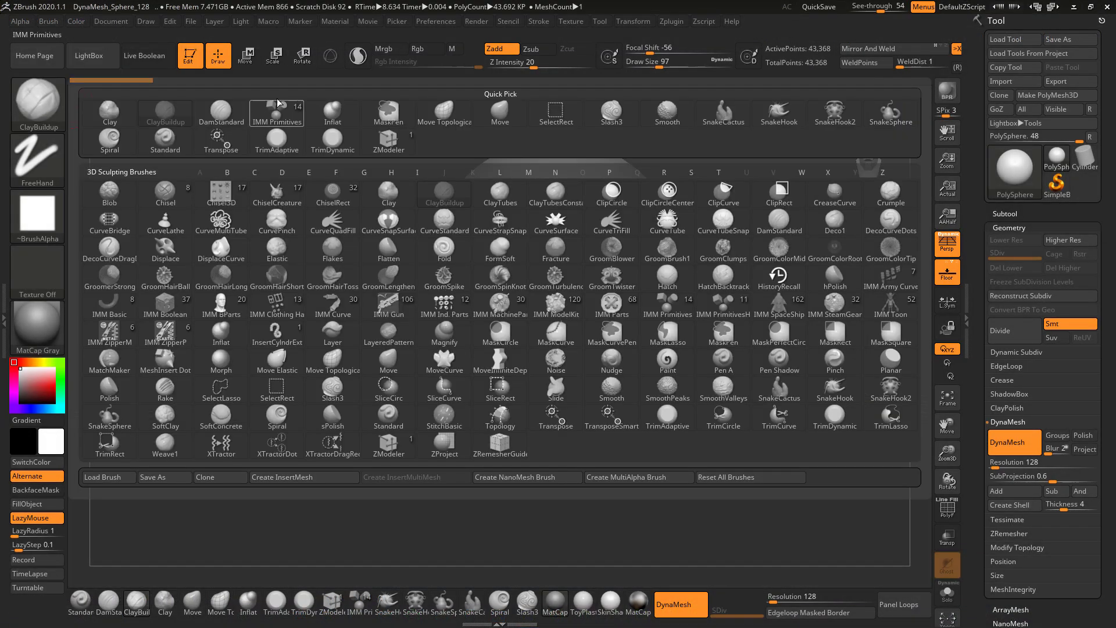
pyautogui.click(500, 112)
pyautogui.press('space')
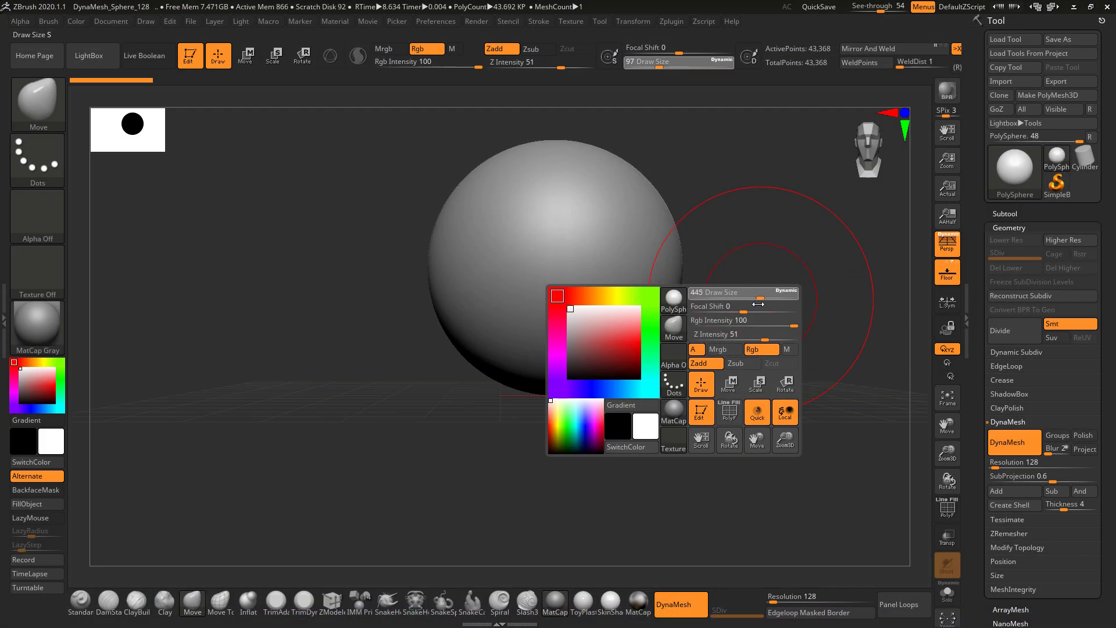
pyautogui.moveTo(758, 304); pyautogui.dragTo(757, 304)
pyautogui.moveTo(677, 252); pyautogui.dragTo(670, 251)
pyautogui.moveTo(600, 379); pyautogui.dragTo(609, 426)
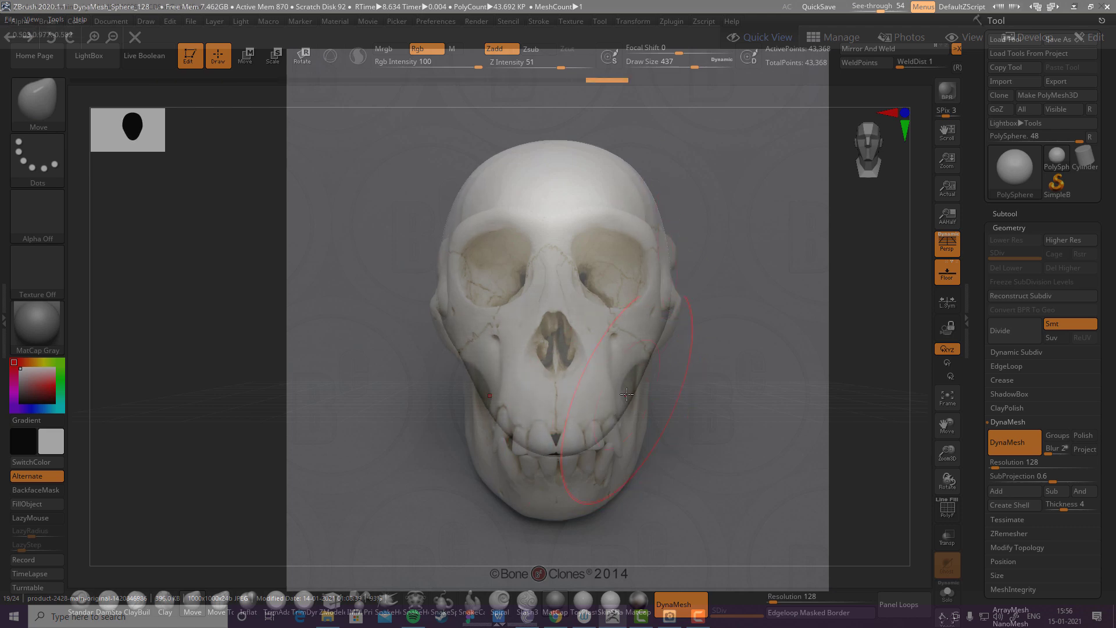
# Step: Refine the front outline of the cranium and cheeks with the Move brush at draw size 234, with see-through at 70
pyautogui.press('space')
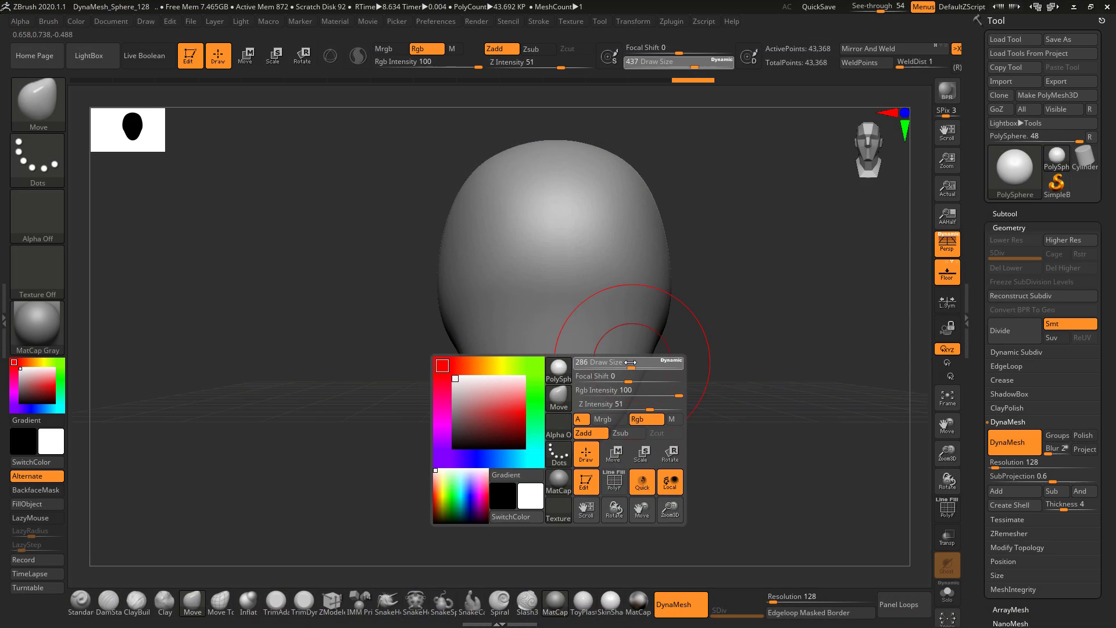
pyautogui.moveTo(644, 362)
pyautogui.mouseDown()
pyautogui.moveTo(627, 362)
pyautogui.moveTo(628, 379)
pyautogui.mouseUp()
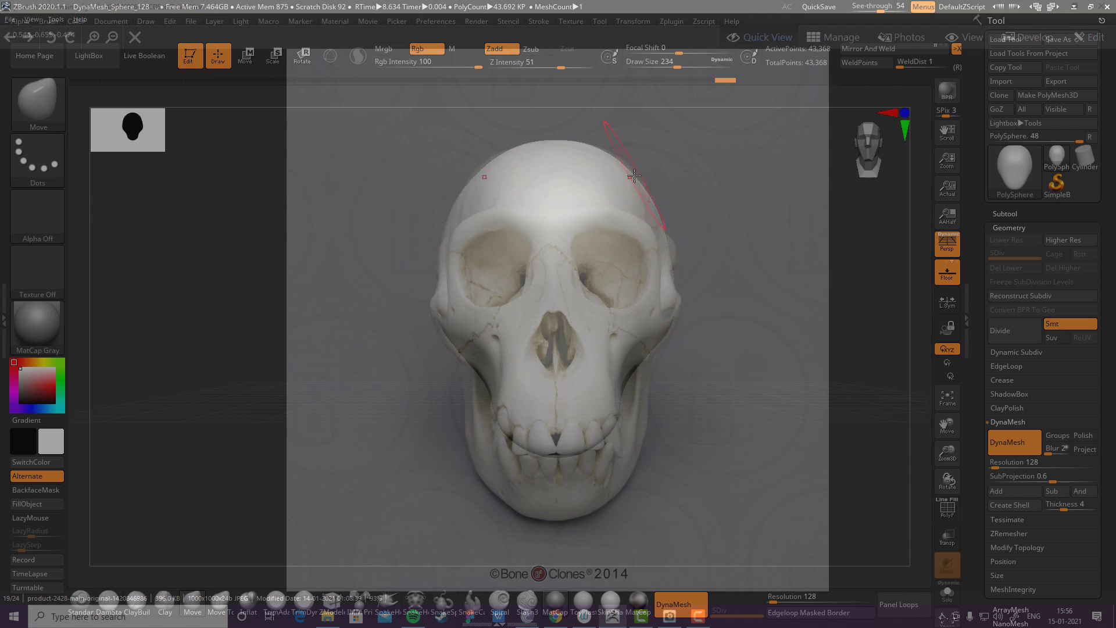
pyautogui.click(871, 10)
pyautogui.moveTo(871, 15); pyautogui.dragTo(864, 25)
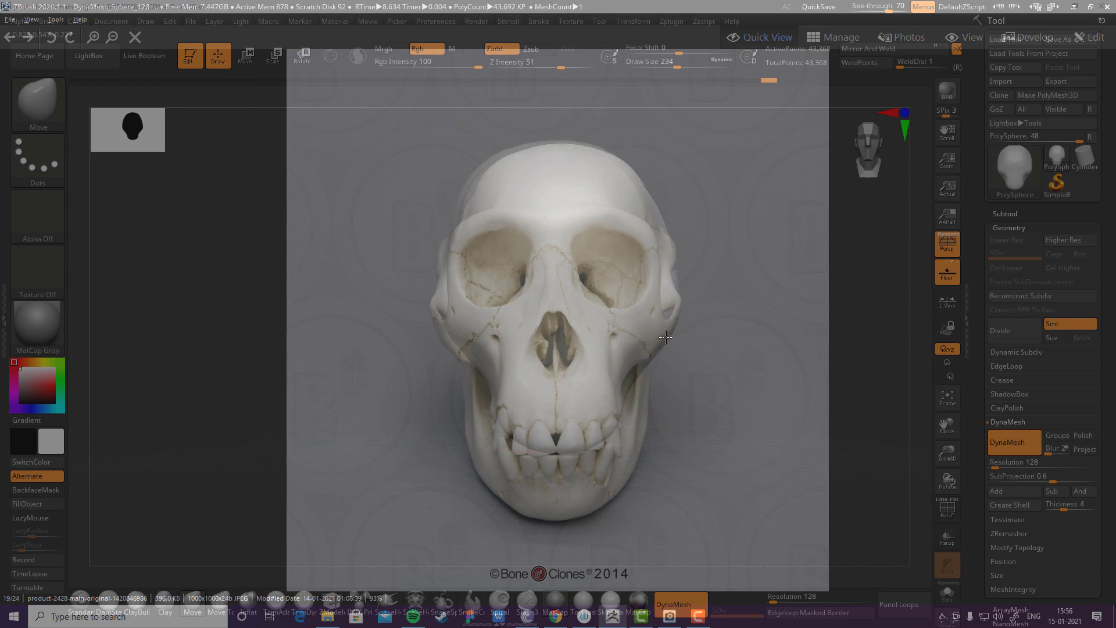
pyautogui.press('shift')
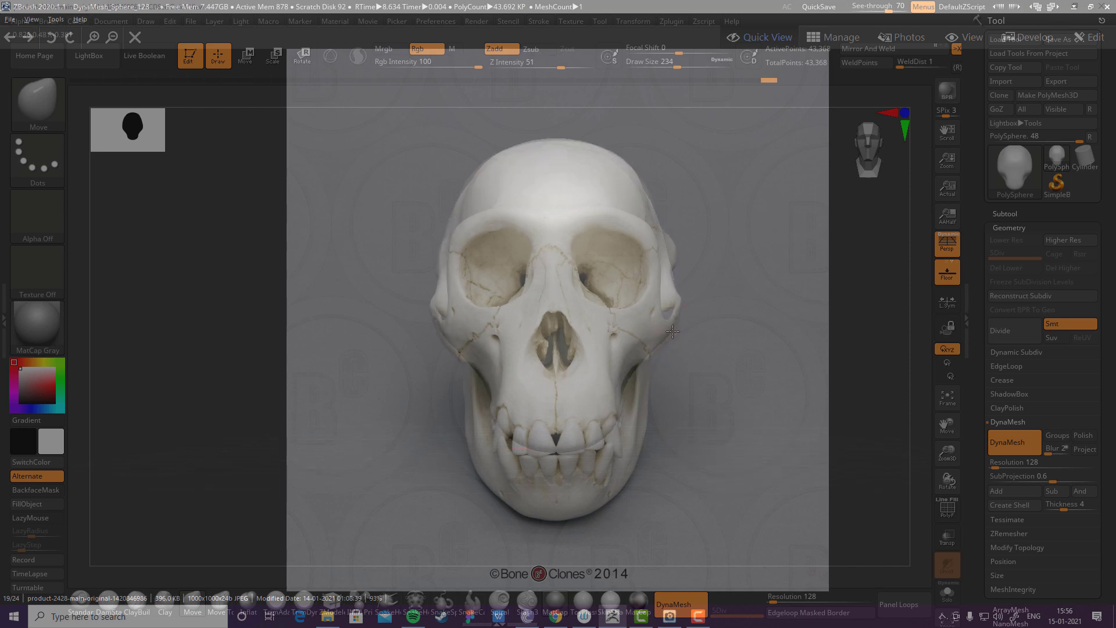
# Step: Show the side-view skull photo in ACDSee, return to ZBrush and align the model's side view with the cranium
pyautogui.hotkey('alt', 'Tab')
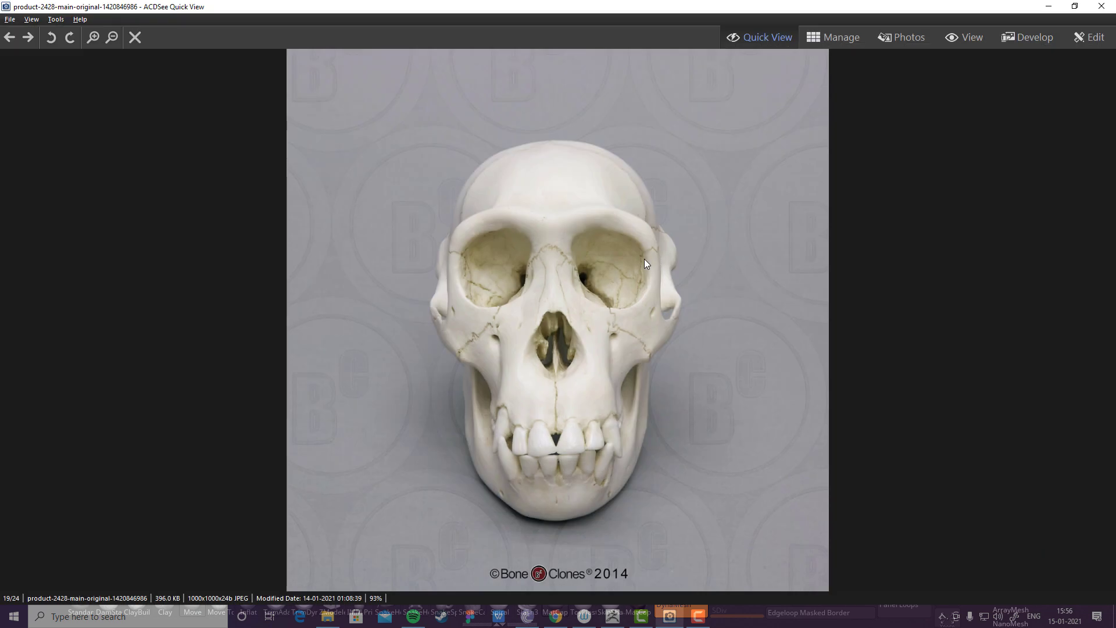
pyautogui.scroll(-1, 633, 261)
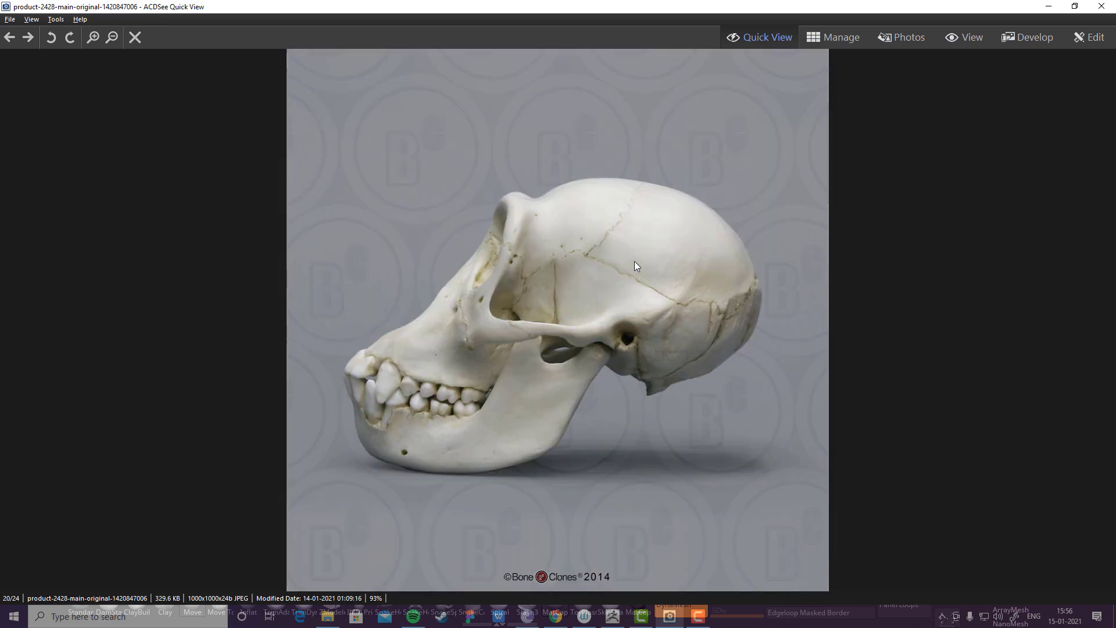
pyautogui.hotkey('alt', 'Tab')
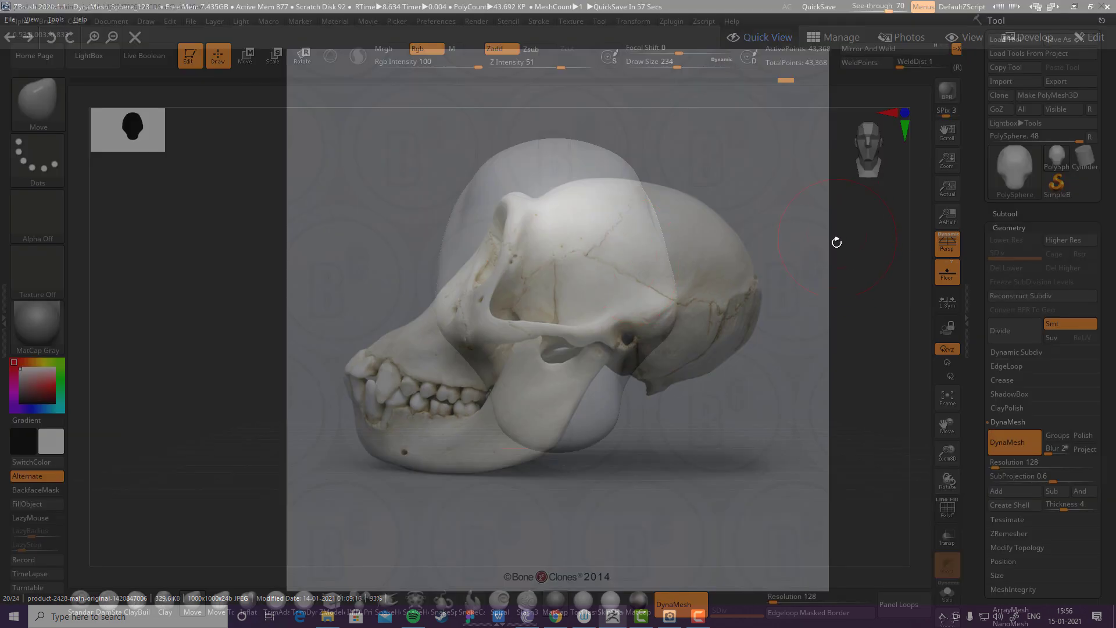
pyautogui.moveTo(776, 232); pyautogui.dragTo(743, 229)
pyautogui.moveTo(765, 124)
pyautogui.mouseDown()
pyautogui.moveTo(683, 158)
pyautogui.moveTo(761, 139)
pyautogui.mouseUp()
# Step: Pull the lower front of the mesh forward into the muzzle using the Move brush at draw sizes 676 and 445
pyautogui.press('space')
pyautogui.hotkey('alt', 'Tab')
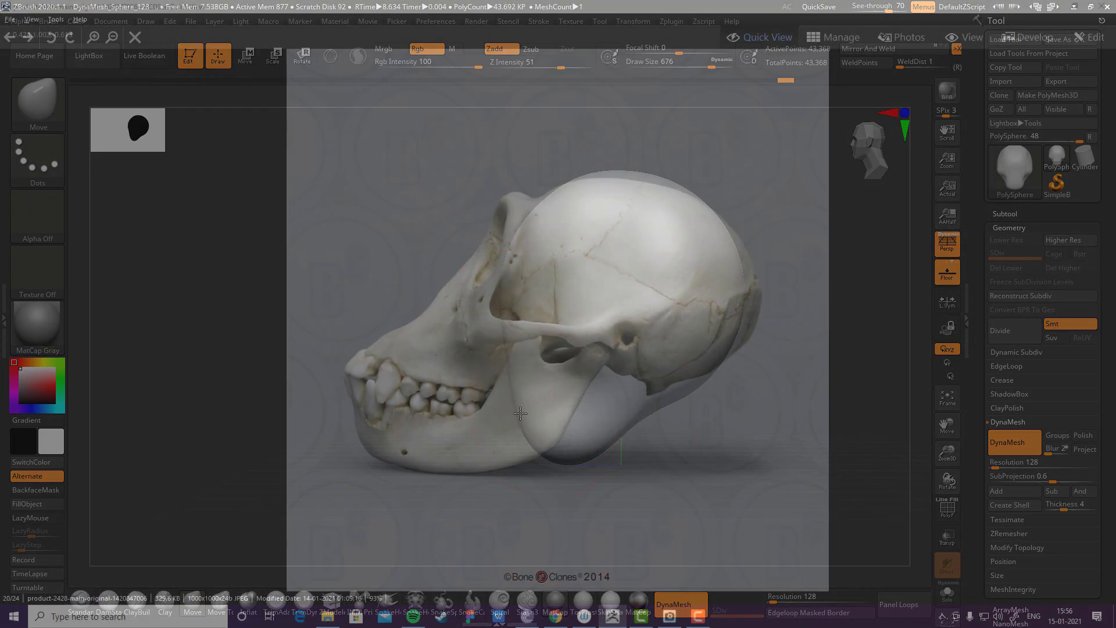
pyautogui.moveTo(514, 413); pyautogui.dragTo(393, 388)
pyautogui.press('space')
pyautogui.moveTo(413, 342); pyautogui.dragTo(397, 342)
pyautogui.hotkey('alt', 'Tab')
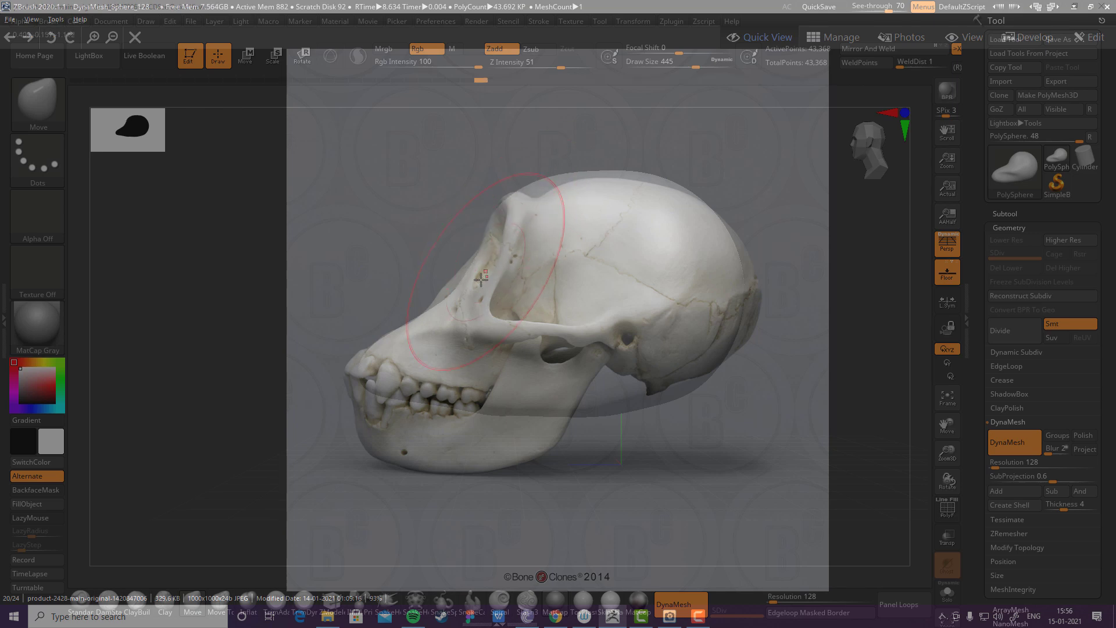
# Step: Match the brow, top and back of the cranium to the side photo using Move brush draw sizes 207 and 445
pyautogui.press('space')
pyautogui.moveTo(572, 159); pyautogui.dragTo(547, 165)
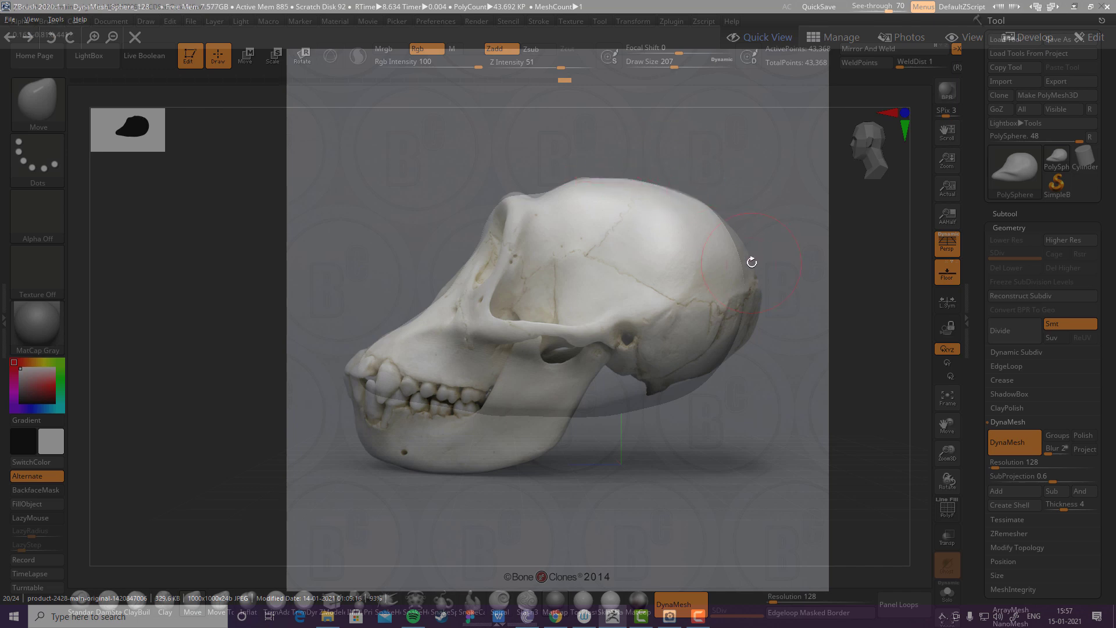
pyautogui.press('space')
pyautogui.click(791, 239)
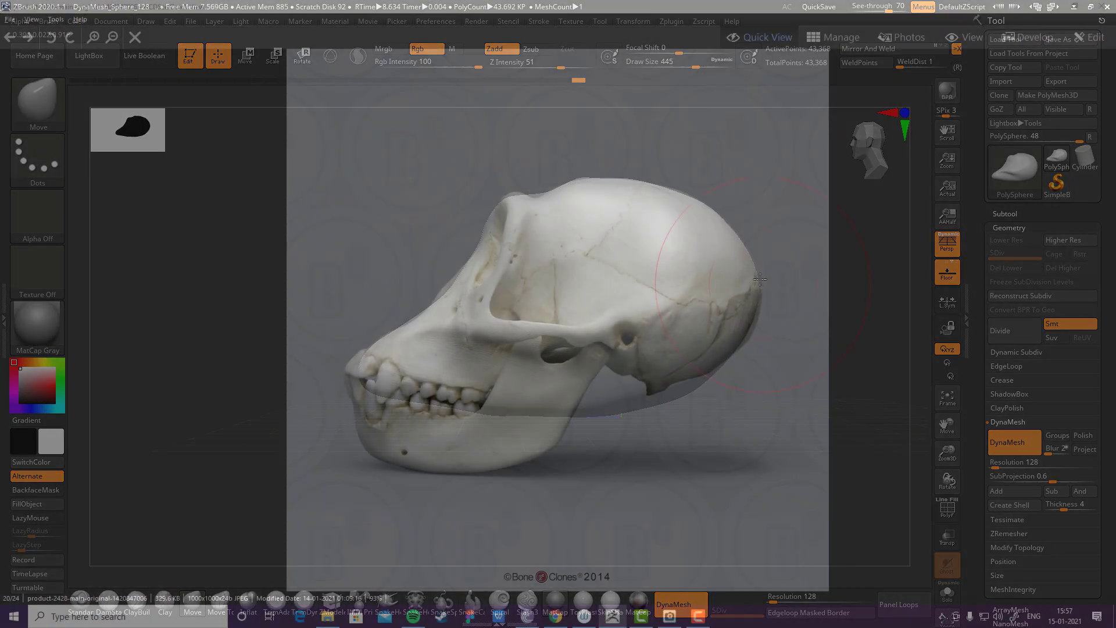
# Step: Push the skull's underside up behind the jaw and adjust the slope of the face to match the side photo
pyautogui.moveTo(624, 407); pyautogui.dragTo(592, 367)
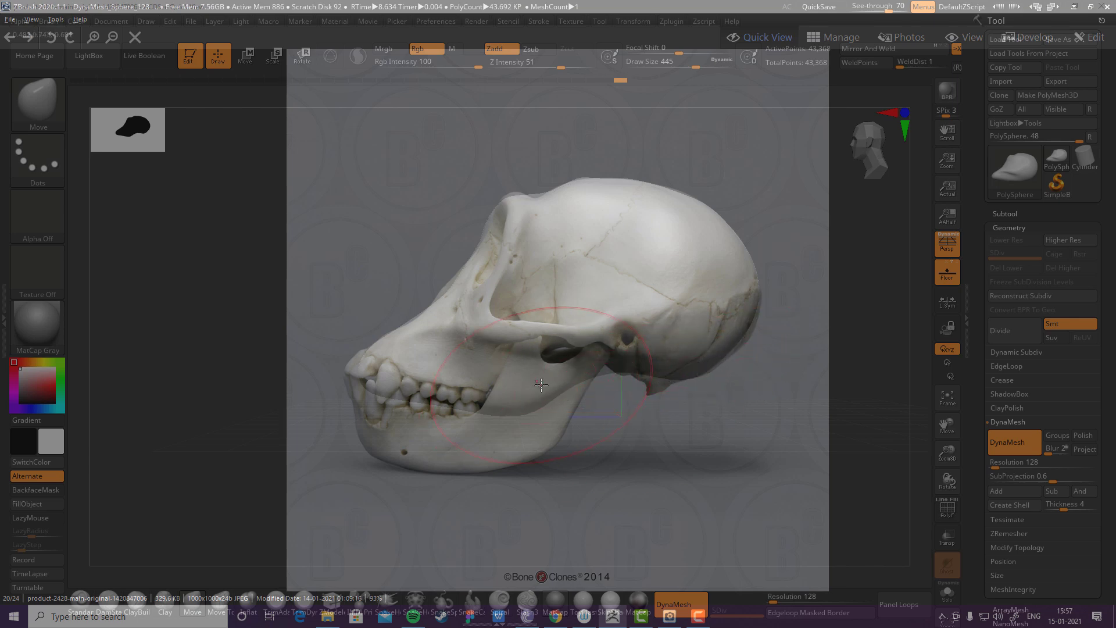
pyautogui.moveTo(551, 405); pyautogui.dragTo(532, 373)
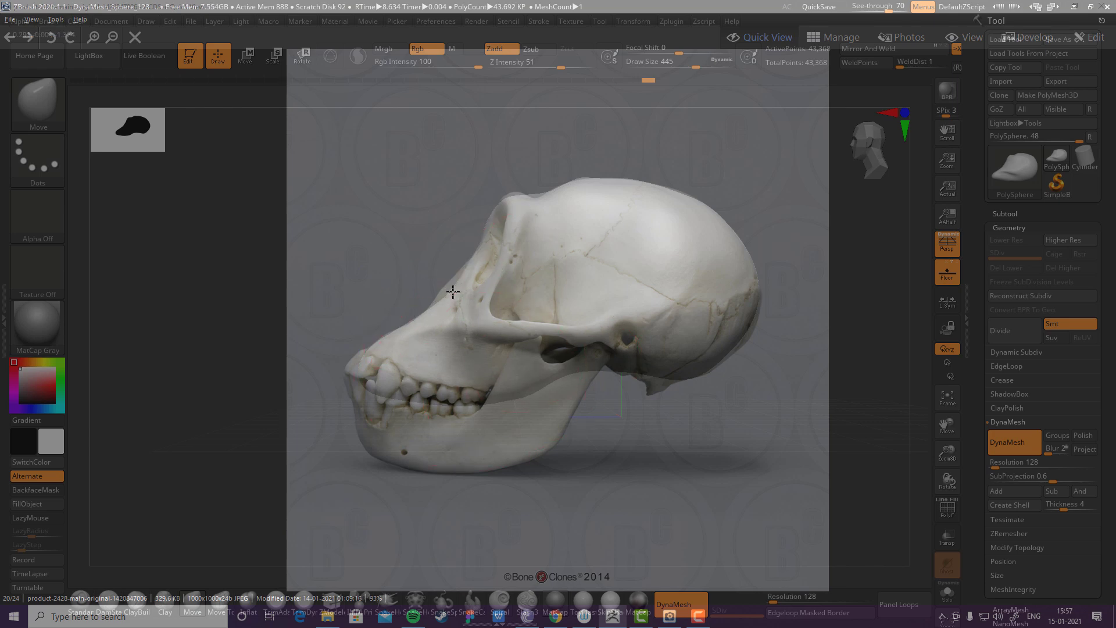
pyautogui.moveTo(452, 291); pyautogui.dragTo(445, 282)
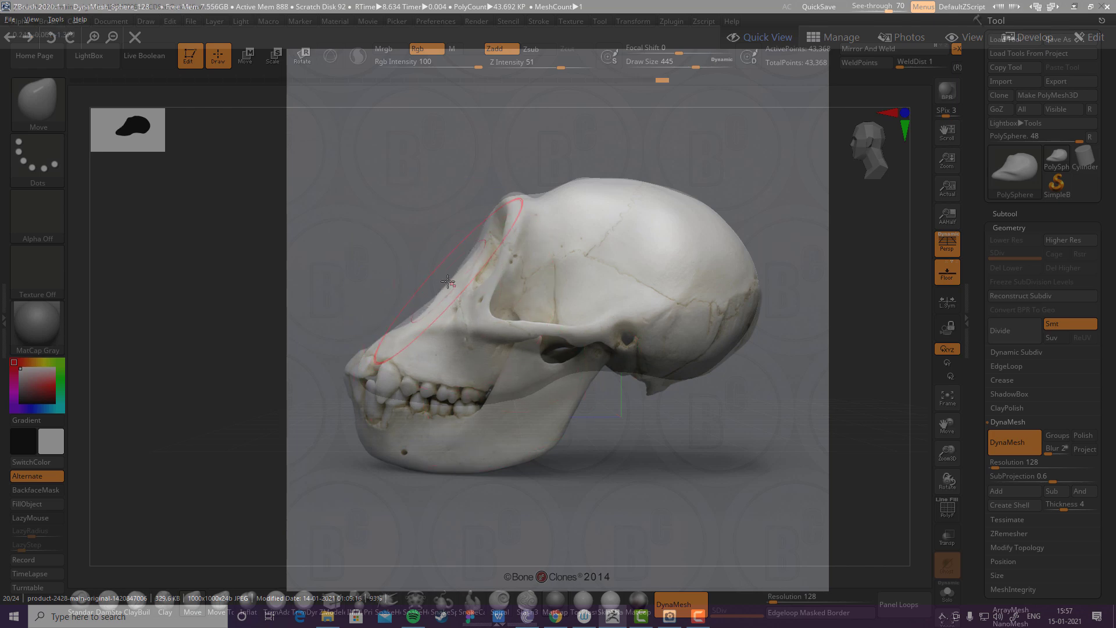
# Step: Show the rear-view skull photo in ACDSee, return to ZBrush and align the model's rear view with it
pyautogui.hotkey('alt', 'Tab')
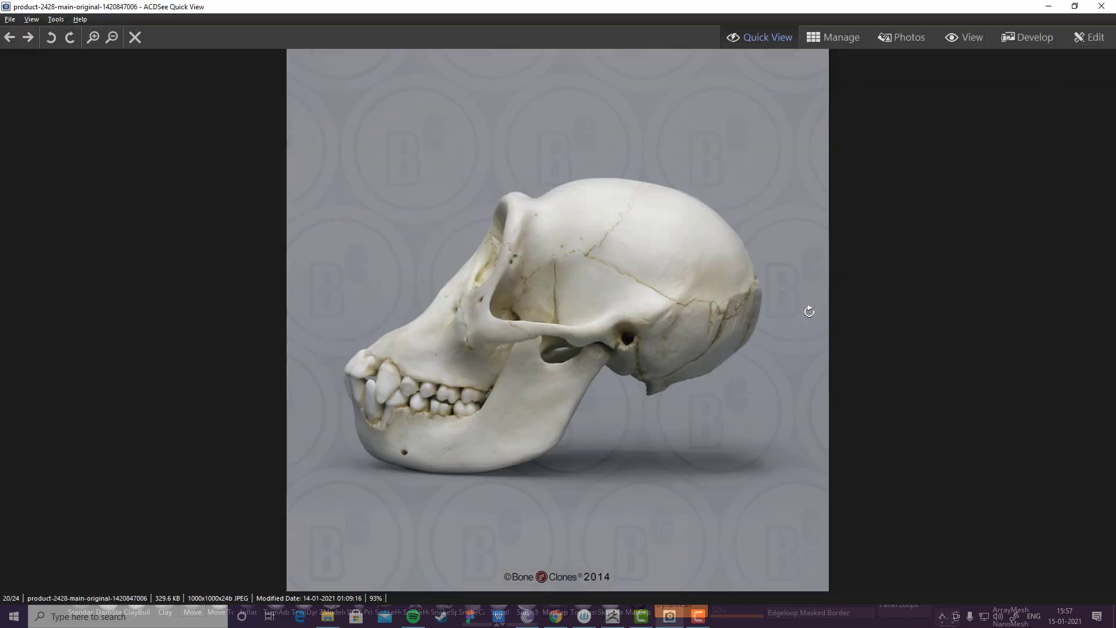
pyautogui.press('Right')
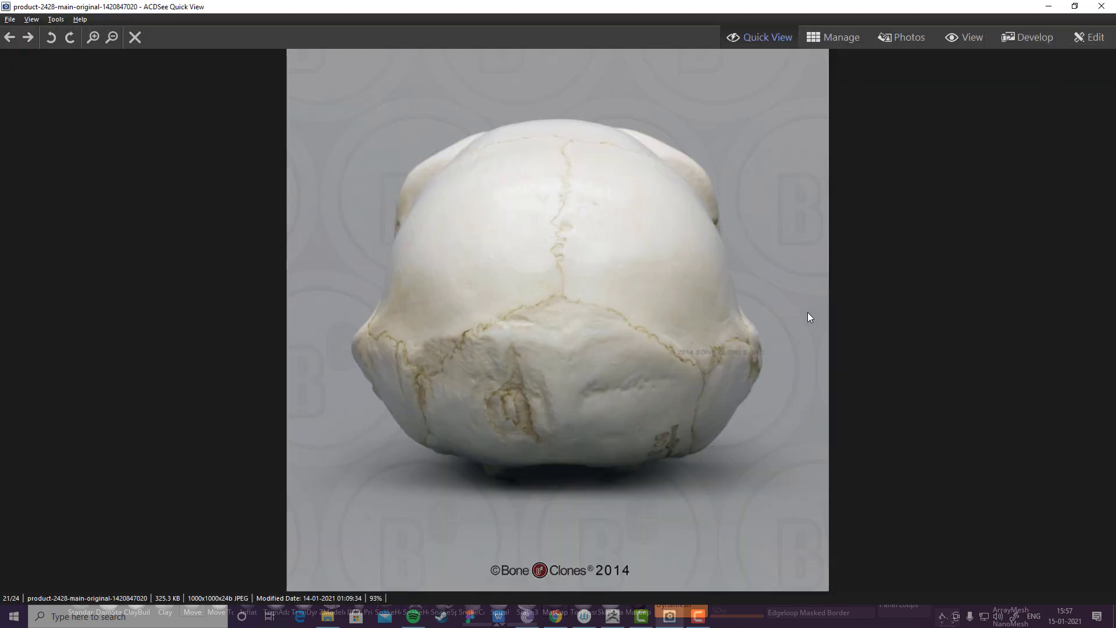
pyautogui.hotkey('alt', 'Tab')
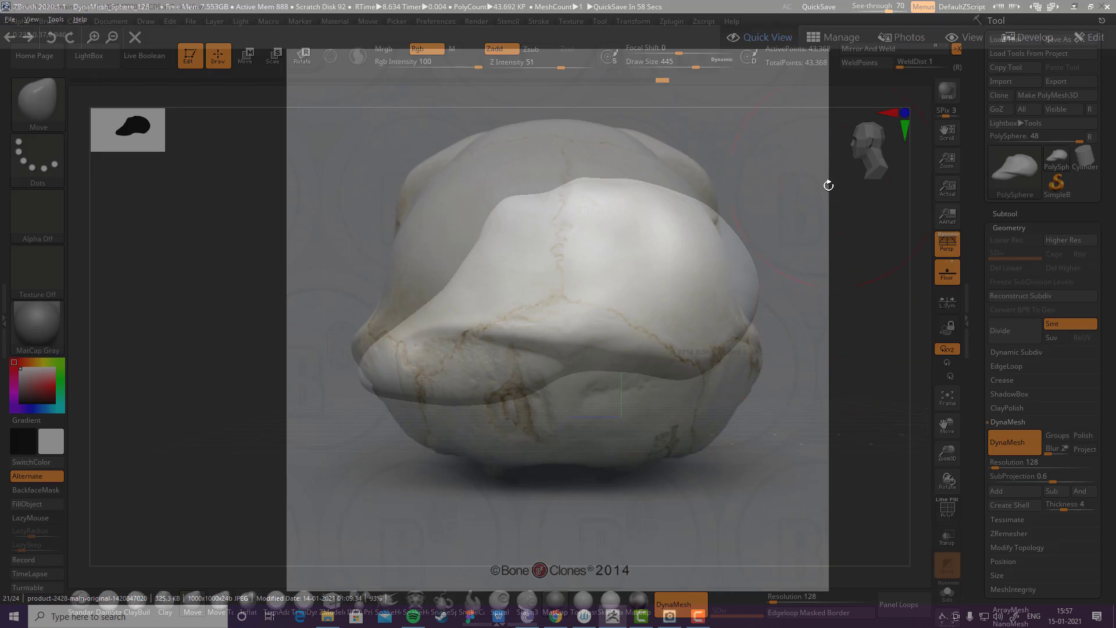
pyautogui.moveTo(817, 251)
pyautogui.mouseDown()
pyautogui.moveTo(768, 259)
pyautogui.moveTo(782, 239)
pyautogui.moveTo(832, 255)
pyautogui.moveTo(814, 234)
pyautogui.moveTo(832, 244)
pyautogui.moveTo(807, 232)
pyautogui.moveTo(815, 242)
pyautogui.moveTo(749, 235)
pyautogui.moveTo(737, 256)
pyautogui.moveTo(733, 222)
pyautogui.mouseUp()
# Step: Shape the rear outline of the skull's sides to the photo with the Move brush at draw size 197
pyautogui.press('space')
pyautogui.moveTo(759, 303); pyautogui.dragTo(749, 296)
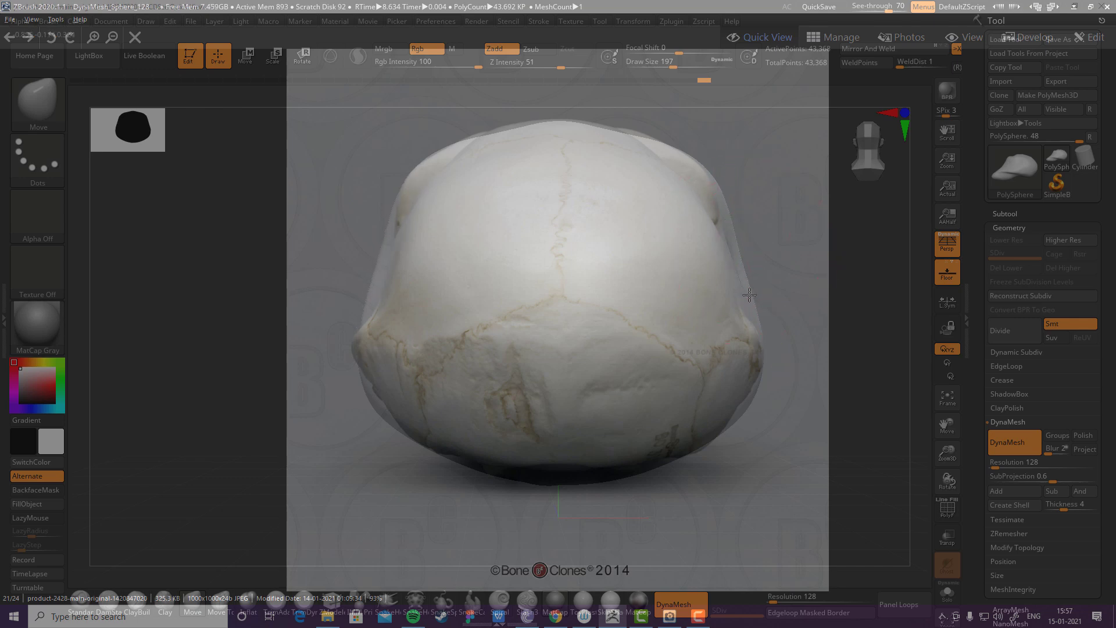
pyautogui.moveTo(737, 239); pyautogui.dragTo(731, 224)
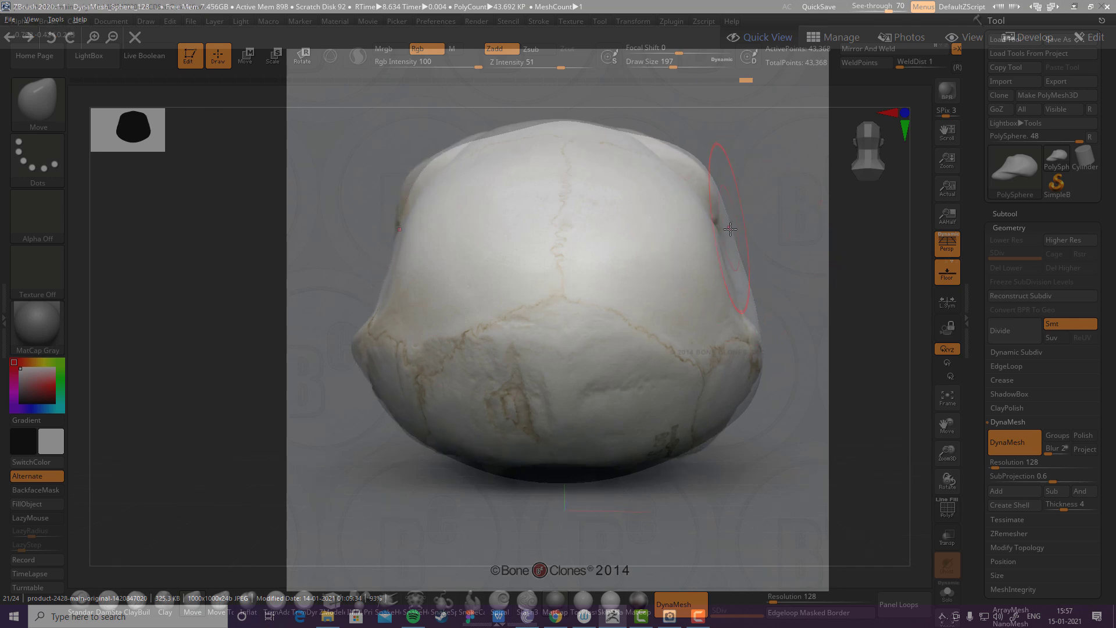
pyautogui.moveTo(750, 286); pyautogui.dragTo(745, 282)
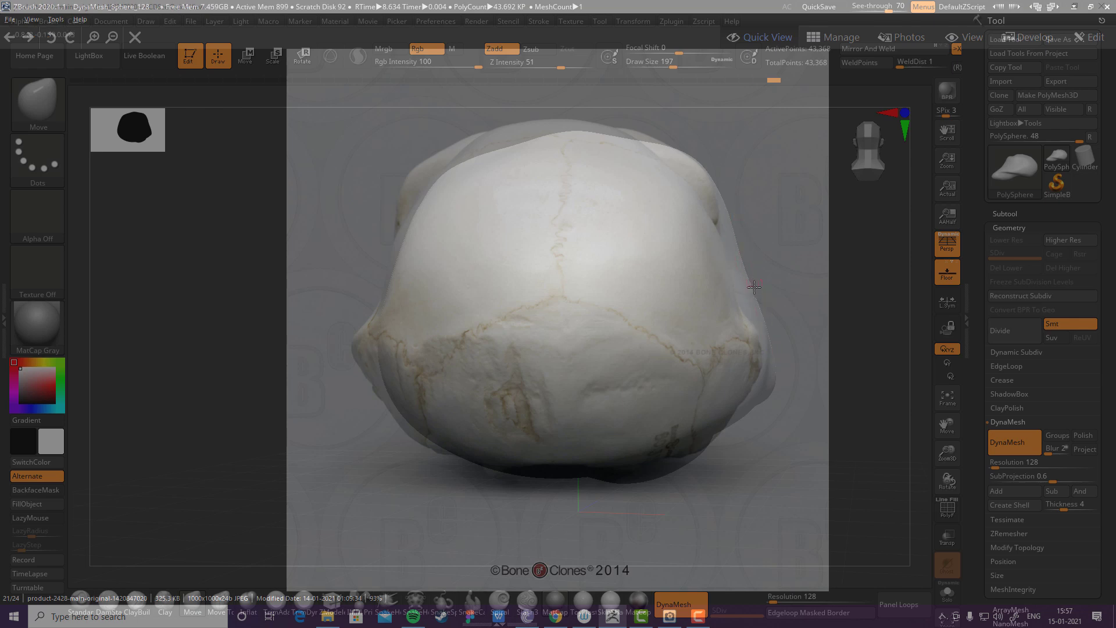
pyautogui.moveTo(762, 230); pyautogui.dragTo(747, 336)
# Step: Set the window see-through to 0 and inspect the blocked-out skull from the front and three-quarter angles
pyautogui.keyDown('alt'); pyautogui.moveTo(727, 518); pyautogui.dragTo(666, 399); pyautogui.keyUp('alt')
pyautogui.keyDown('alt'); pyautogui.moveTo(820, 258); pyautogui.dragTo(775, 260); pyautogui.keyUp('alt')
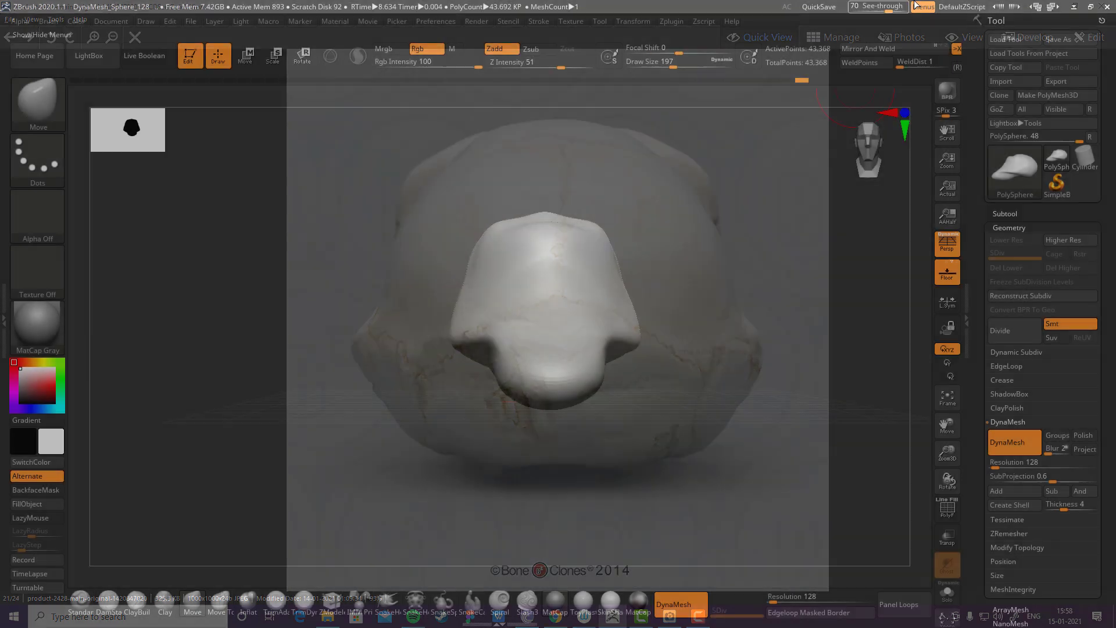
pyautogui.moveTo(887, 9); pyautogui.dragTo(851, 10)
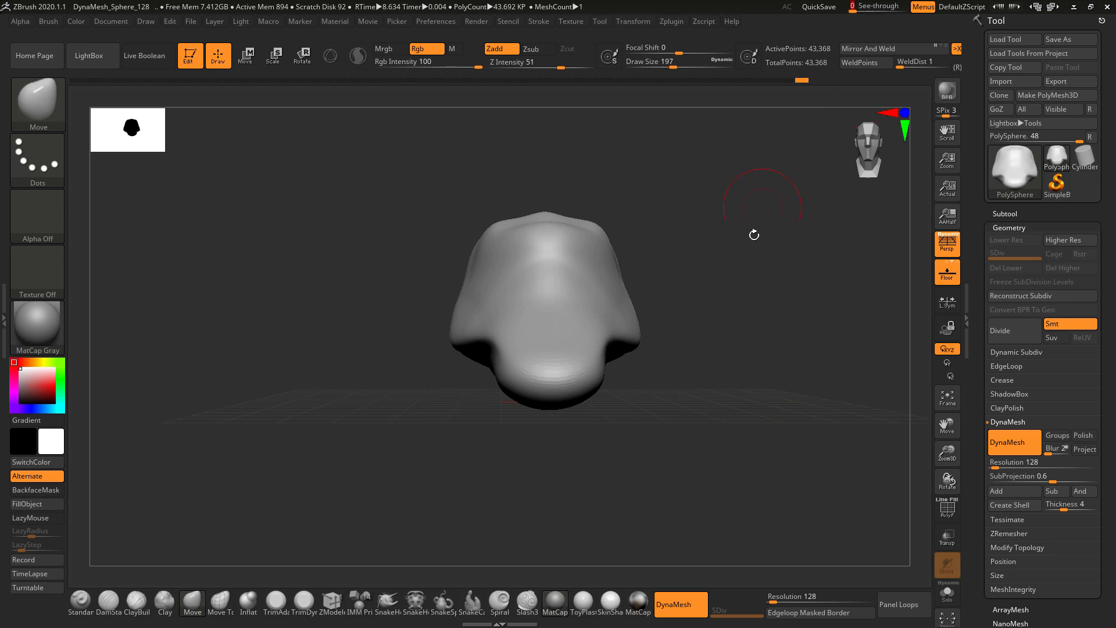
pyautogui.moveTo(752, 234); pyautogui.dragTo(745, 303)
pyautogui.moveTo(743, 344); pyautogui.dragTo(820, 254)
# Step: Check the front-view skull reference photo in ACDSee and return to ZBrush
pyautogui.hotkey('alt', 'Tab')
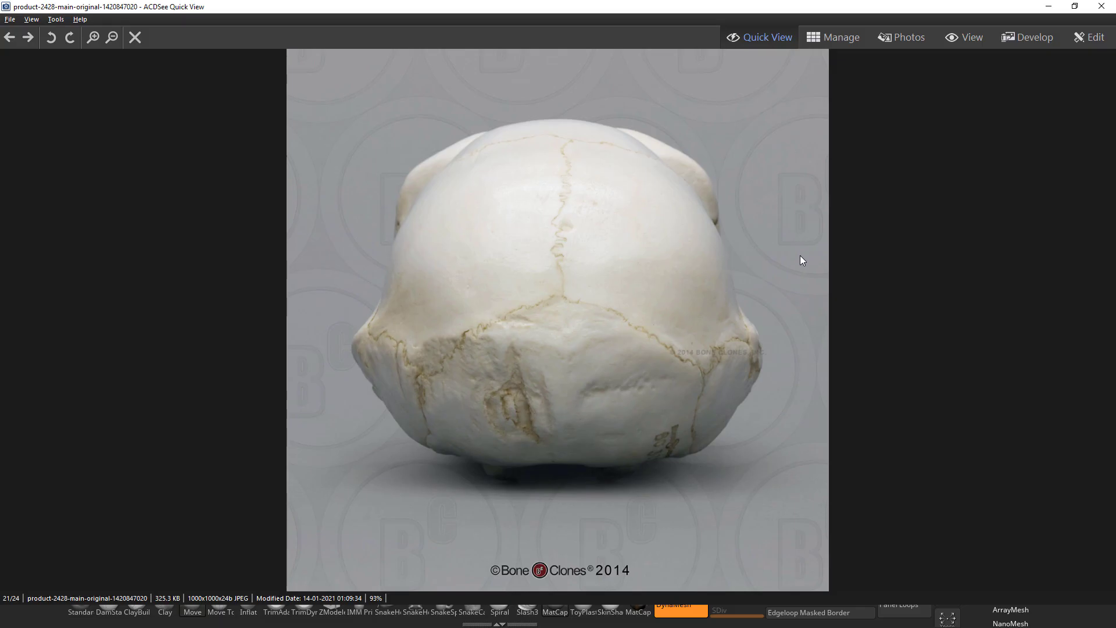
pyautogui.press('Left')
pyautogui.press('Left')
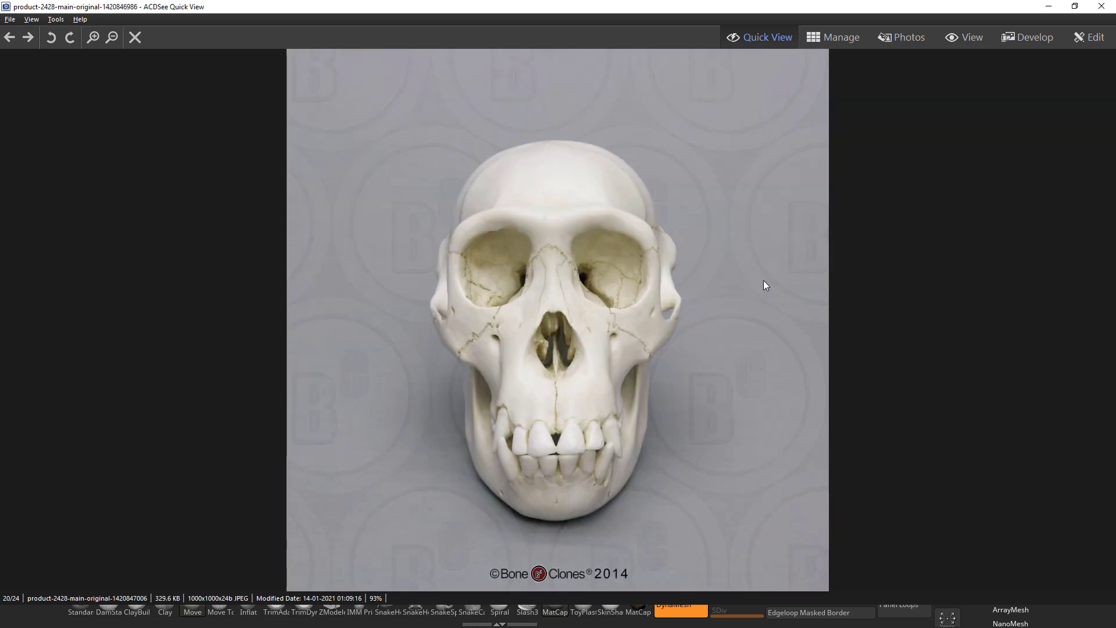
pyautogui.hotkey('alt', 'Tab')
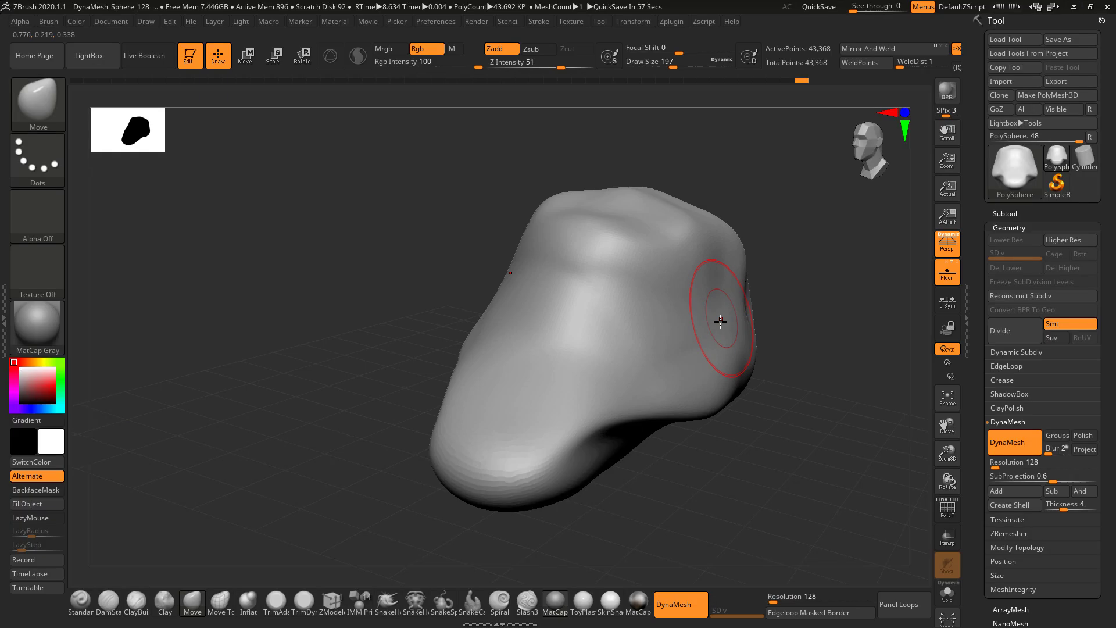
# Step: Turn the skull to its front view and compare it with the front-view skull photo in ACDSee
pyautogui.moveTo(737, 456); pyautogui.dragTo(784, 438)
pyautogui.moveTo(732, 329)
pyautogui.mouseDown()
pyautogui.moveTo(740, 247)
pyautogui.moveTo(728, 295)
pyautogui.moveTo(730, 267)
pyautogui.mouseUp()
pyautogui.hotkey('alt', 'Tab')
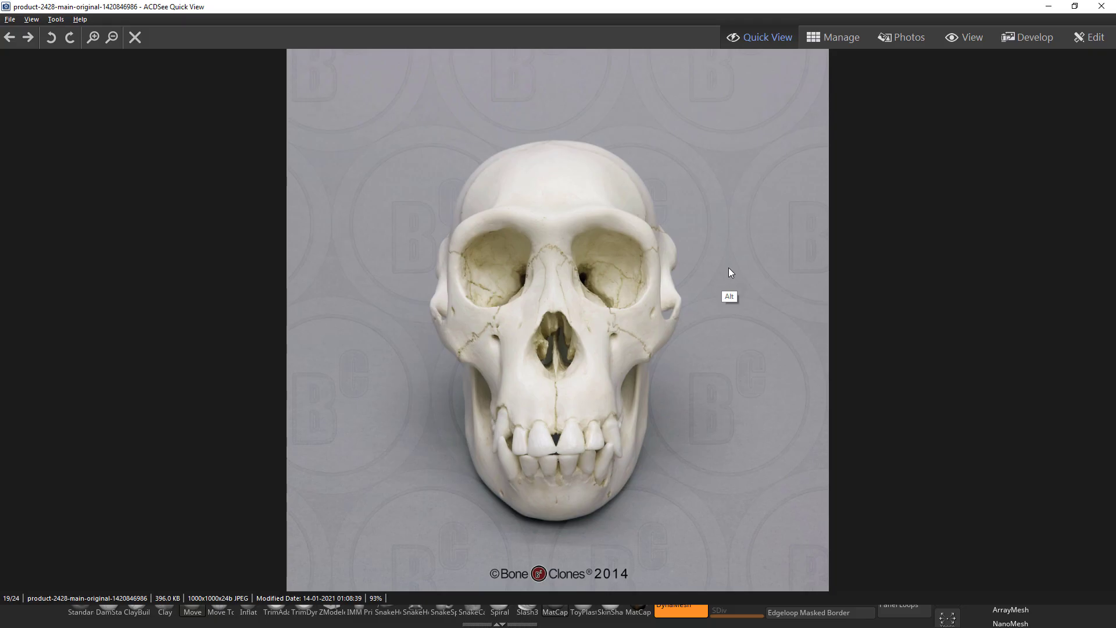
pyautogui.hotkey('alt', 'Tab')
pyautogui.hotkey('alt', 'Tab')
pyautogui.hotkey('alt', 'Tab')
# Step: Select the ClayBuildup brush and set the window see-through to 37
pyautogui.press('space')
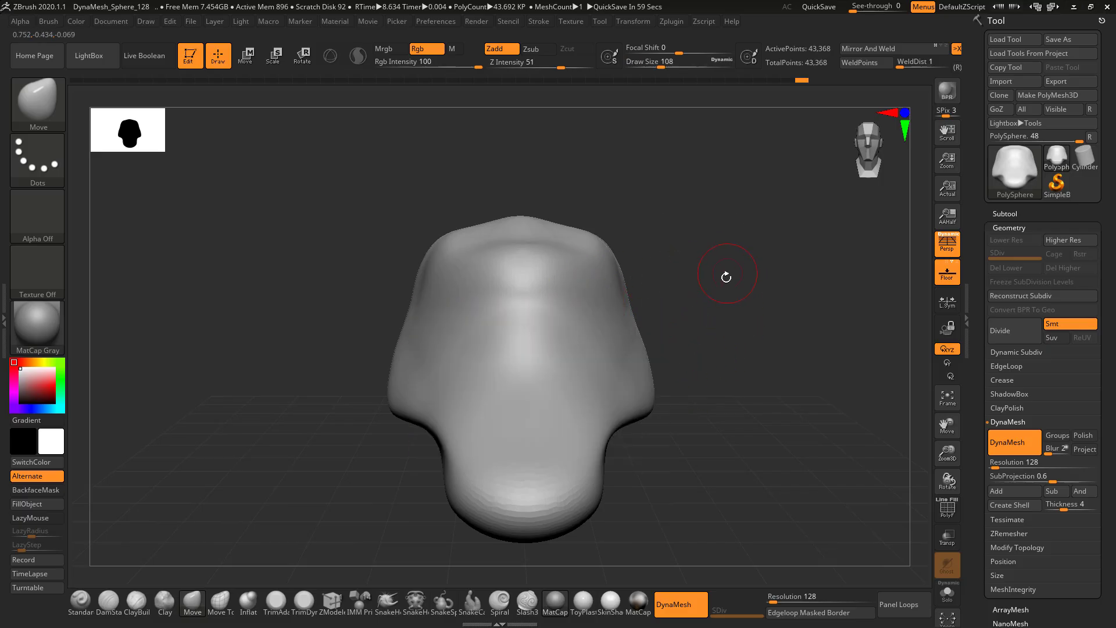
pyautogui.click(47, 95)
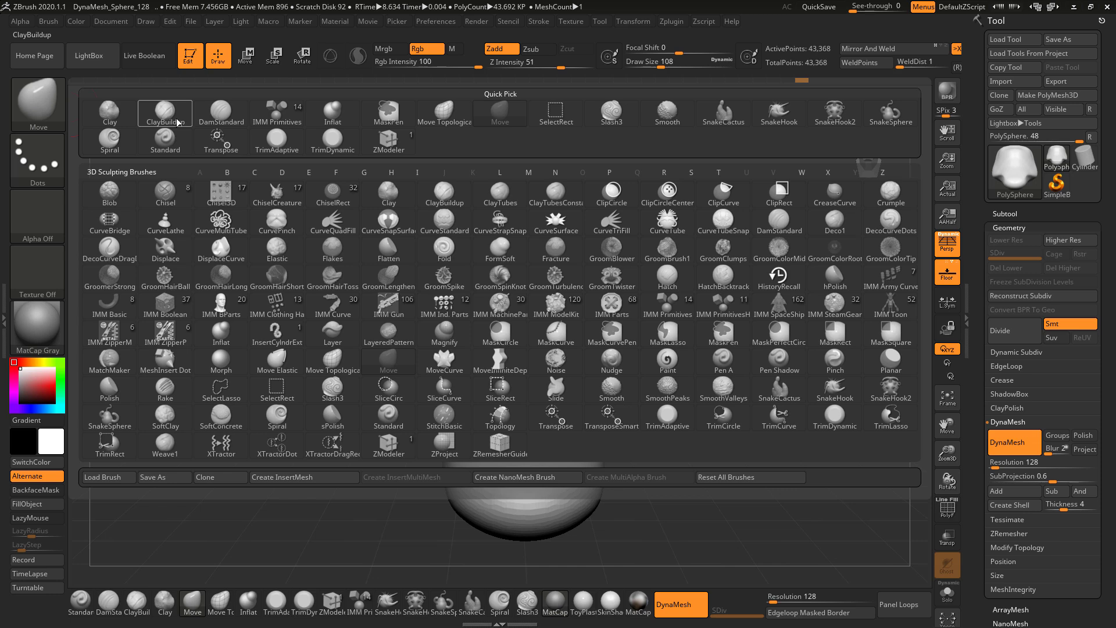
pyautogui.click(165, 116)
pyautogui.moveTo(698, 298)
pyautogui.mouseDown()
pyautogui.moveTo(730, 281)
pyautogui.moveTo(760, 209)
pyautogui.mouseUp()
pyautogui.moveTo(876, 13); pyautogui.dragTo(869, 9)
pyautogui.moveTo(770, 312)
pyautogui.mouseDown()
pyautogui.moveTo(818, 264)
pyautogui.moveTo(817, 242)
pyautogui.moveTo(792, 265)
pyautogui.moveTo(741, 277)
pyautogui.moveTo(808, 267)
pyautogui.moveTo(758, 276)
pyautogui.moveTo(769, 275)
pyautogui.mouseUp()
# Step: Reposition the un-maximized ACDSee photo window behind ZBrush and align the skull's front view with the photo
pyautogui.hotkey('alt', 'Tab')
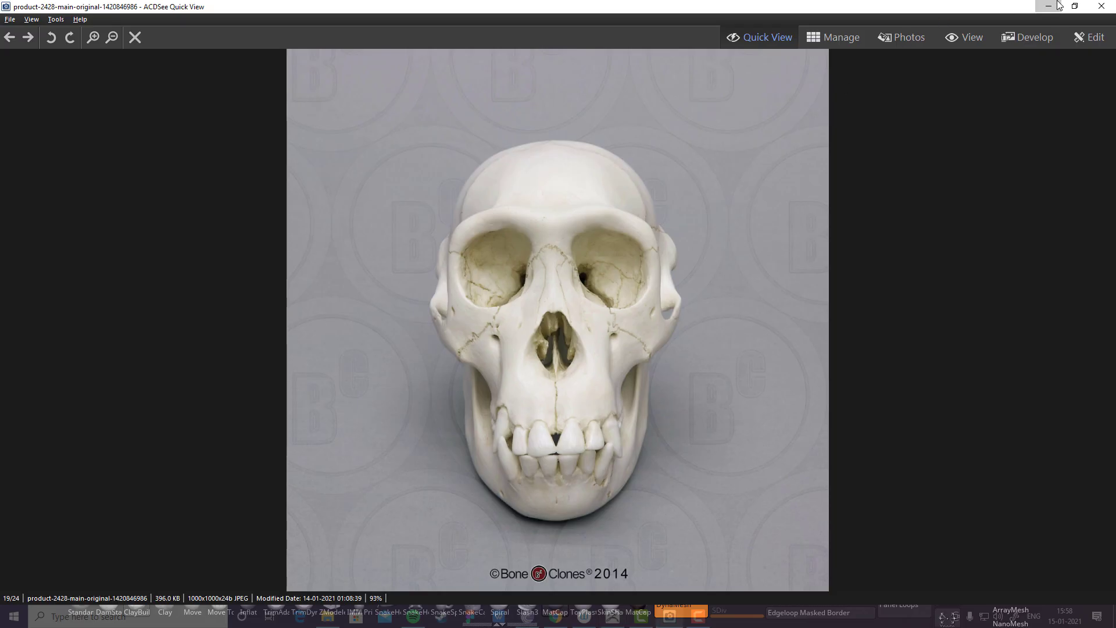
pyautogui.click(1073, 6)
pyautogui.moveTo(709, 11); pyautogui.dragTo(646, 47)
pyautogui.hotkey('alt', 'Tab')
pyautogui.hotkey('alt', 'Tab')
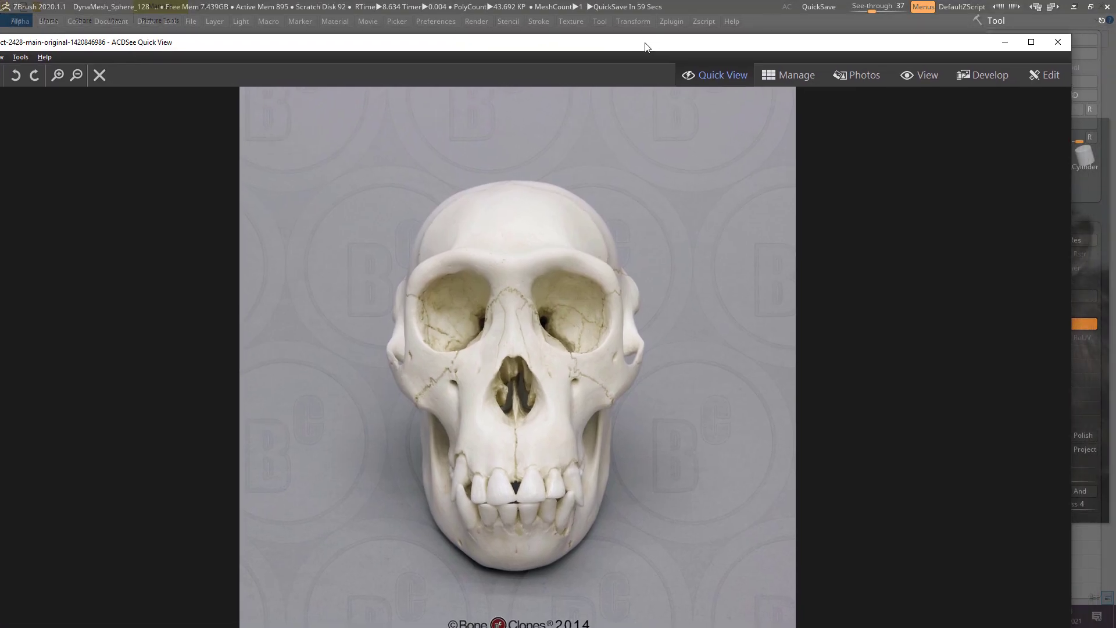
pyautogui.hotkey('alt', 'Tab')
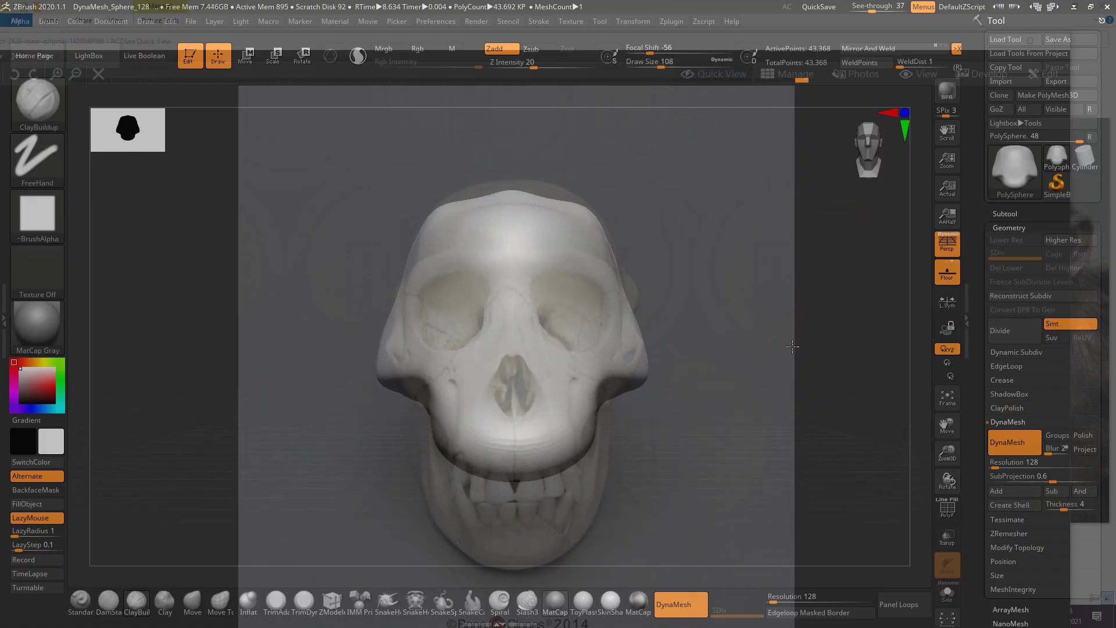
pyautogui.keyDown('alt'); pyautogui.moveTo(792, 347); pyautogui.dragTo(795, 335); pyautogui.keyUp('alt')
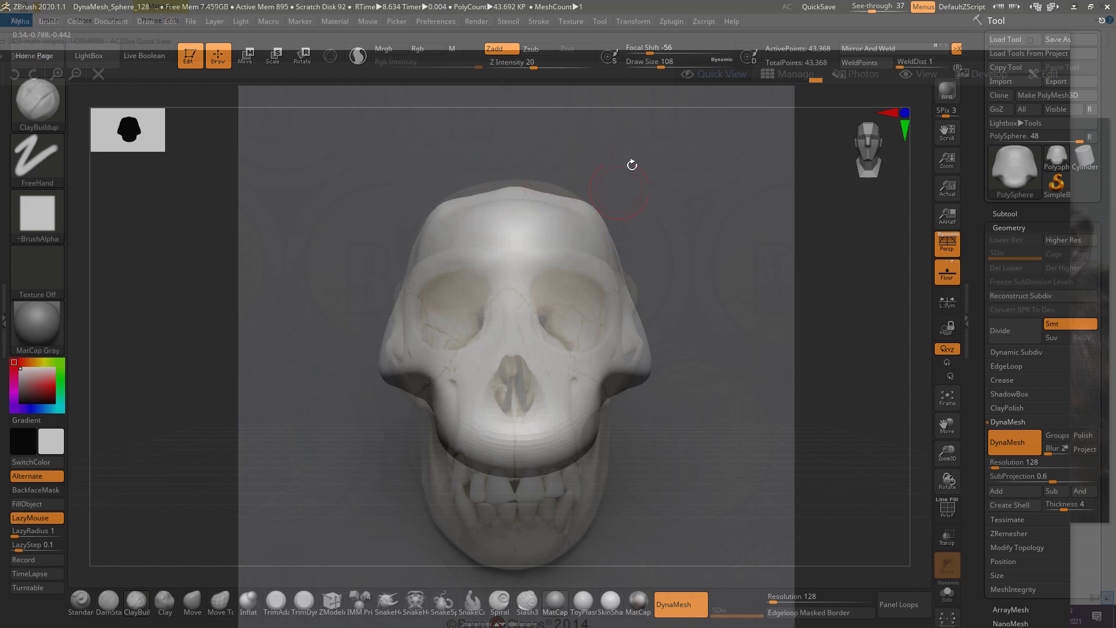
# Step: Raise the top of the cranium to the photo's outline with the Move brush at draw size 158
pyautogui.press('b')
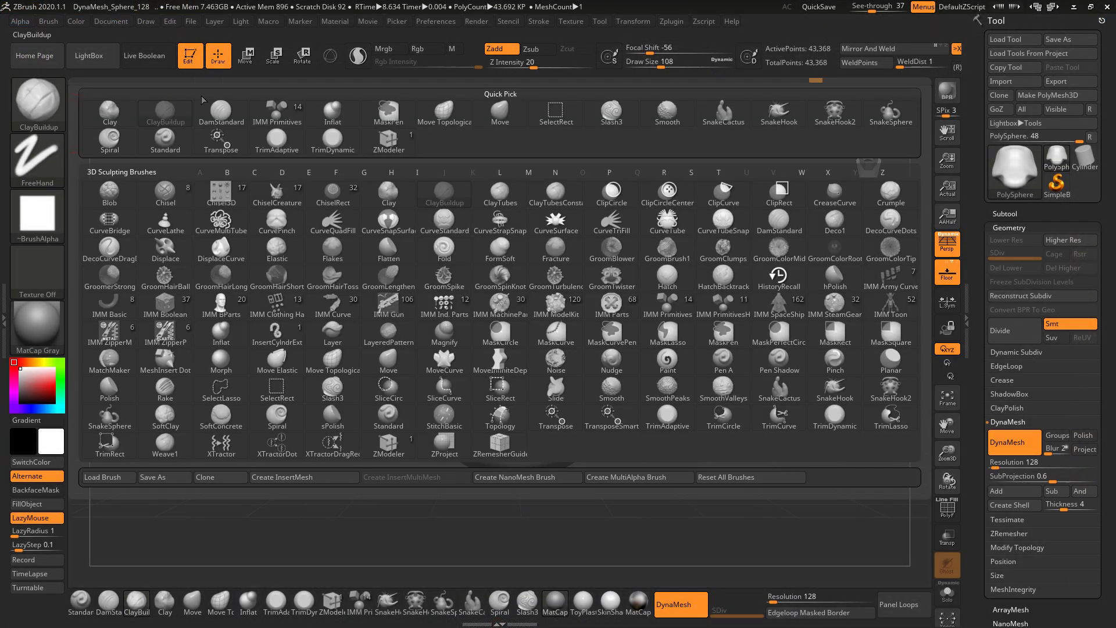
pyautogui.click(491, 109)
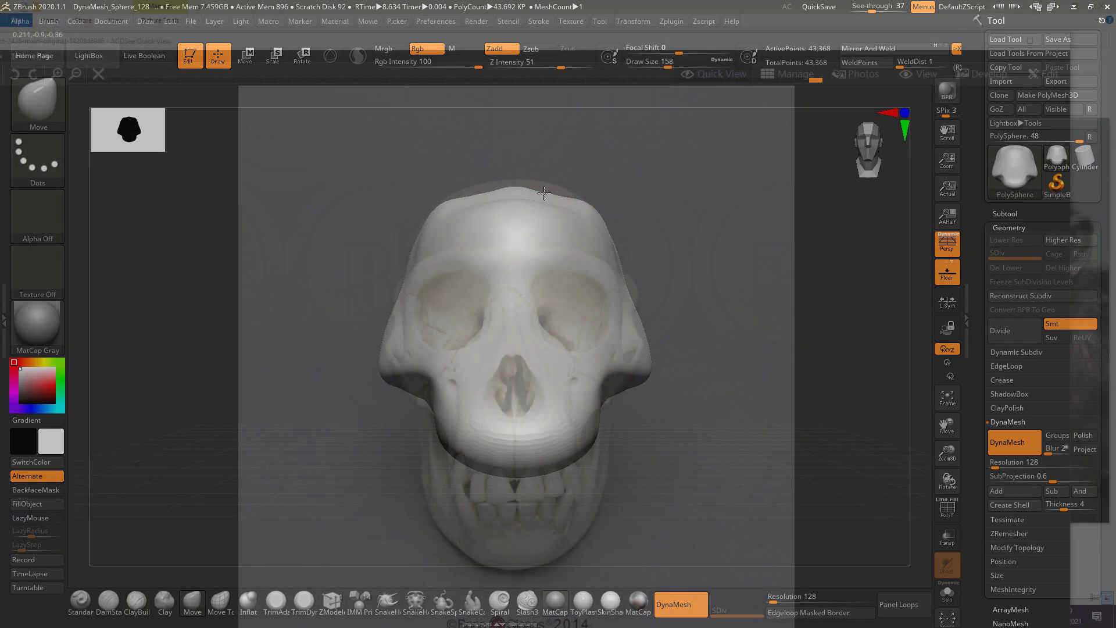
pyautogui.moveTo(544, 193); pyautogui.dragTo(546, 179)
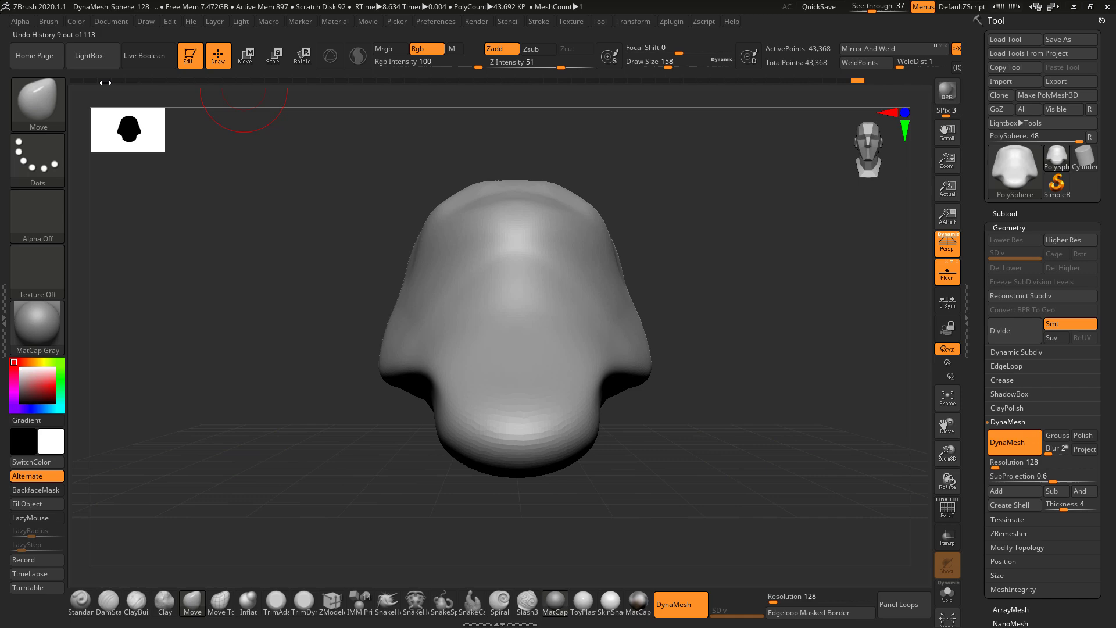
# Step: Carve both eye sockets to the photo using the ClayBuildup brush at draw size 108
pyautogui.click(38, 100)
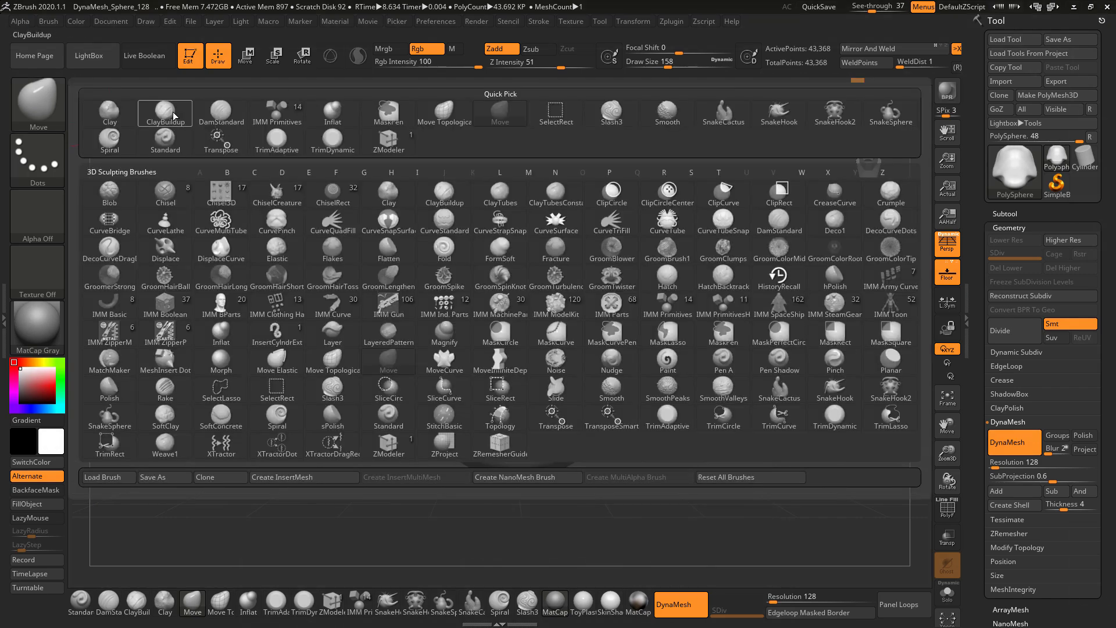
pyautogui.click(165, 111)
pyautogui.press('space')
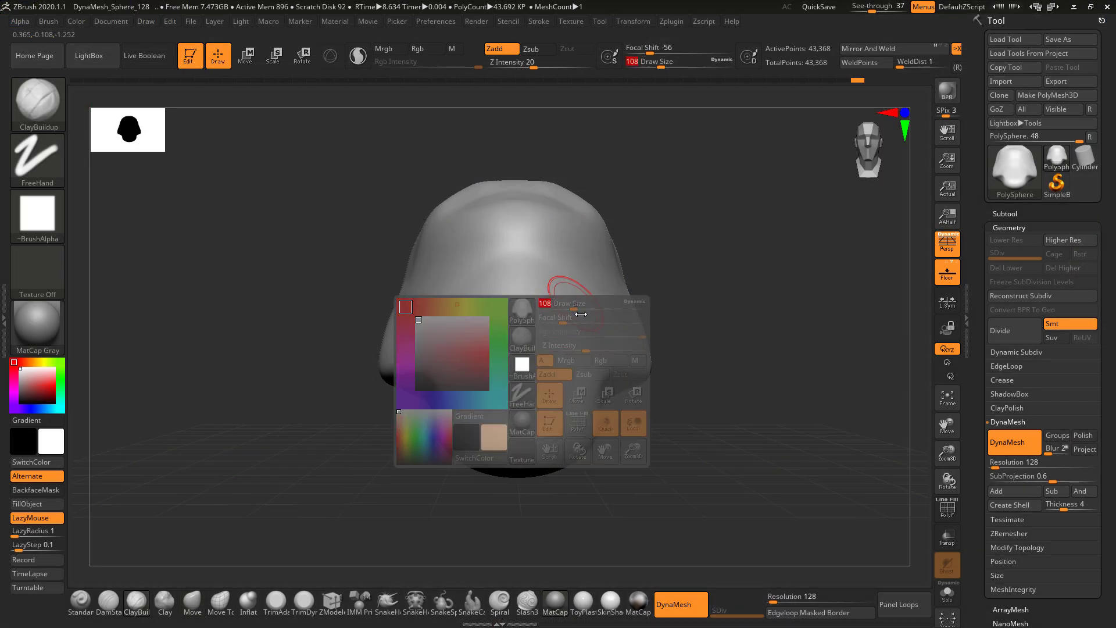
pyautogui.moveTo(588, 286)
pyautogui.keyDown('alt'); pyautogui.mouseDown()
pyautogui.moveTo(554, 289)
pyautogui.moveTo(583, 294)
pyautogui.moveTo(573, 328)
pyautogui.moveTo(557, 308)
pyautogui.moveTo(594, 296)
pyautogui.mouseUp(); pyautogui.keyUp('alt')
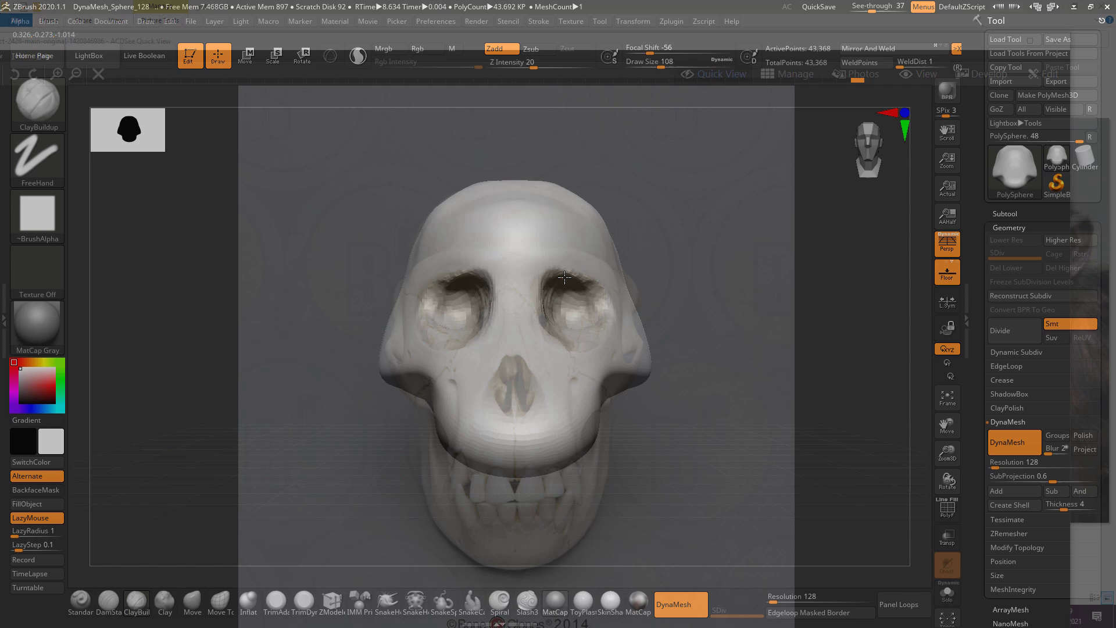
pyautogui.moveTo(565, 278)
pyautogui.keyDown('alt'); pyautogui.mouseDown()
pyautogui.moveTo(551, 307)
pyautogui.moveTo(578, 300)
pyautogui.mouseUp(); pyautogui.keyUp('alt')
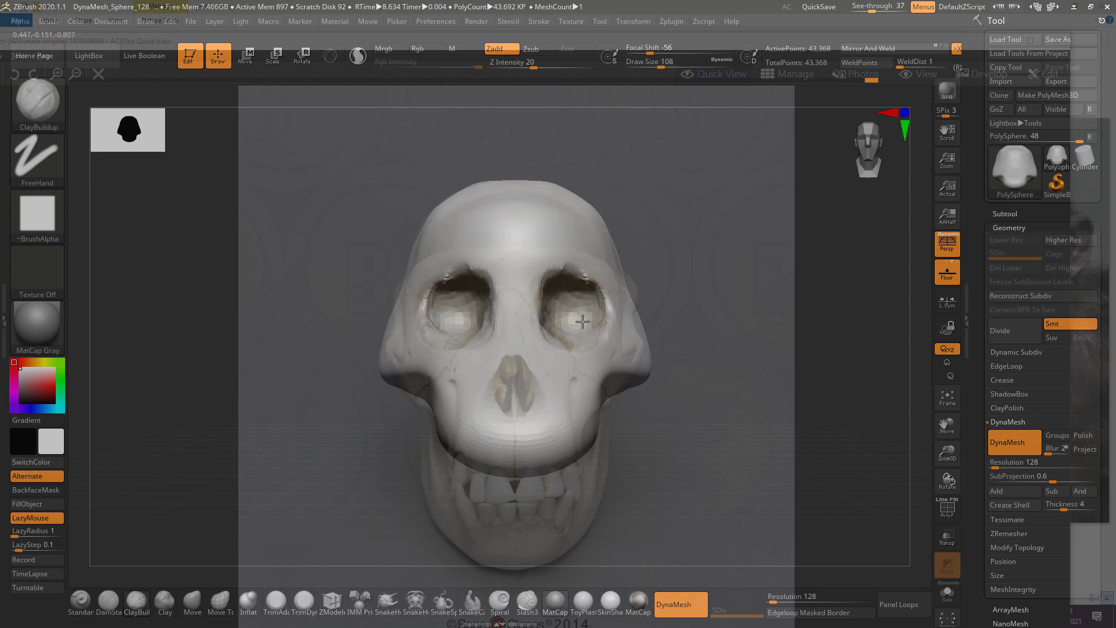
# Step: Smooth the eye sockets and build up smoothed brow ridges around their upper and outer rims
pyautogui.press('shift')
pyautogui.moveTo(564, 262)
pyautogui.keyDown('shift'); pyautogui.mouseDown()
pyautogui.moveTo(576, 302)
pyautogui.moveTo(594, 298)
pyautogui.mouseUp(); pyautogui.keyUp('shift')
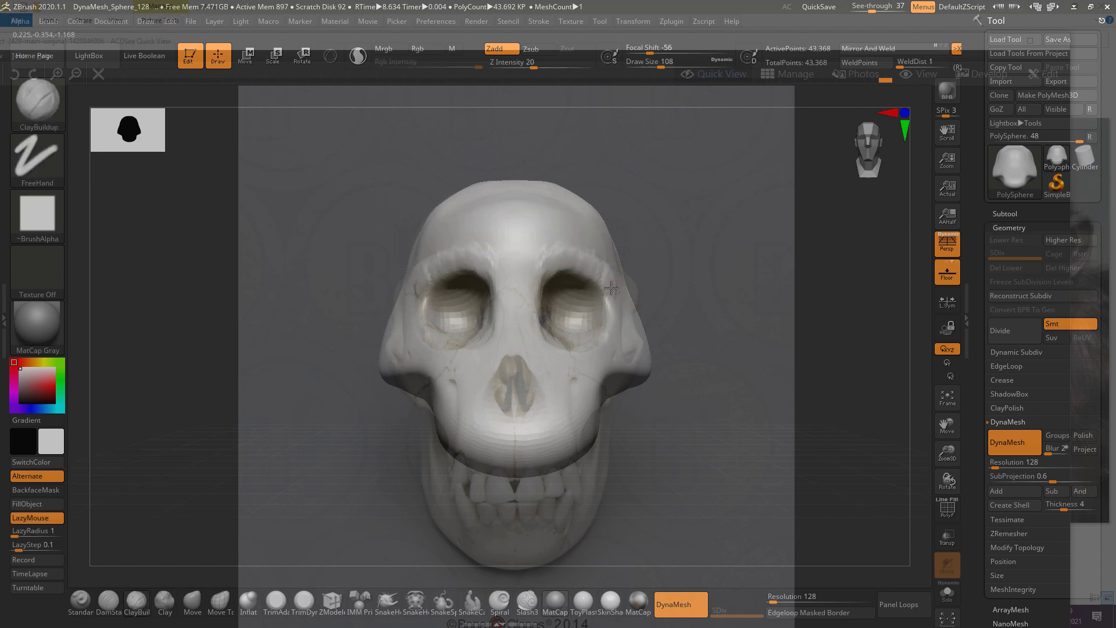
pyautogui.moveTo(603, 267)
pyautogui.mouseDown()
pyautogui.moveTo(543, 255)
pyautogui.moveTo(553, 249)
pyautogui.moveTo(606, 272)
pyautogui.mouseUp()
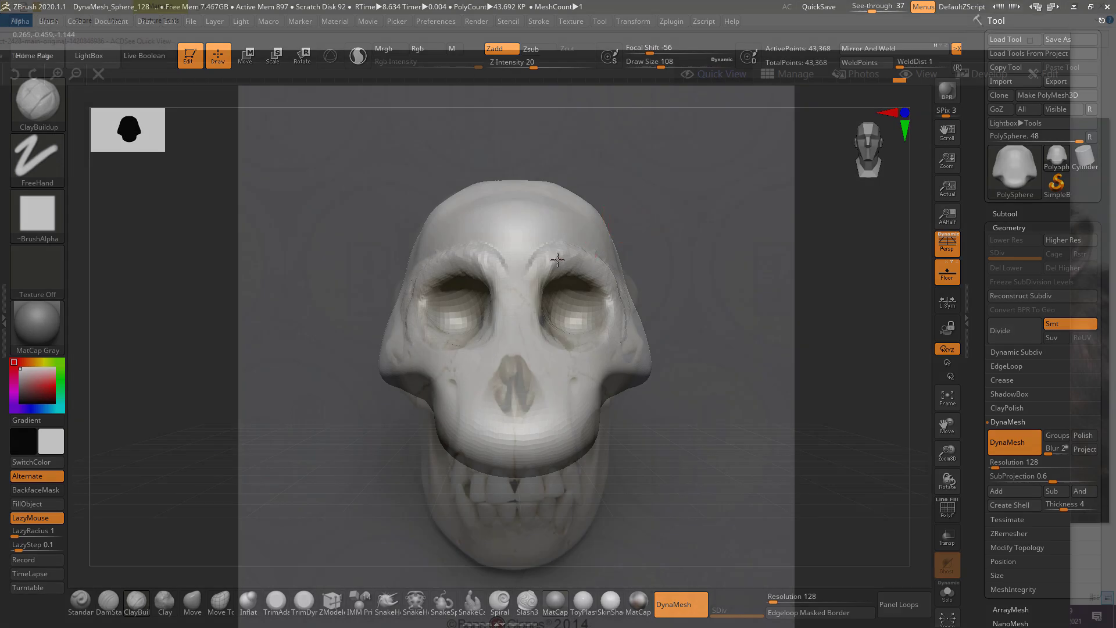
pyautogui.press('shift')
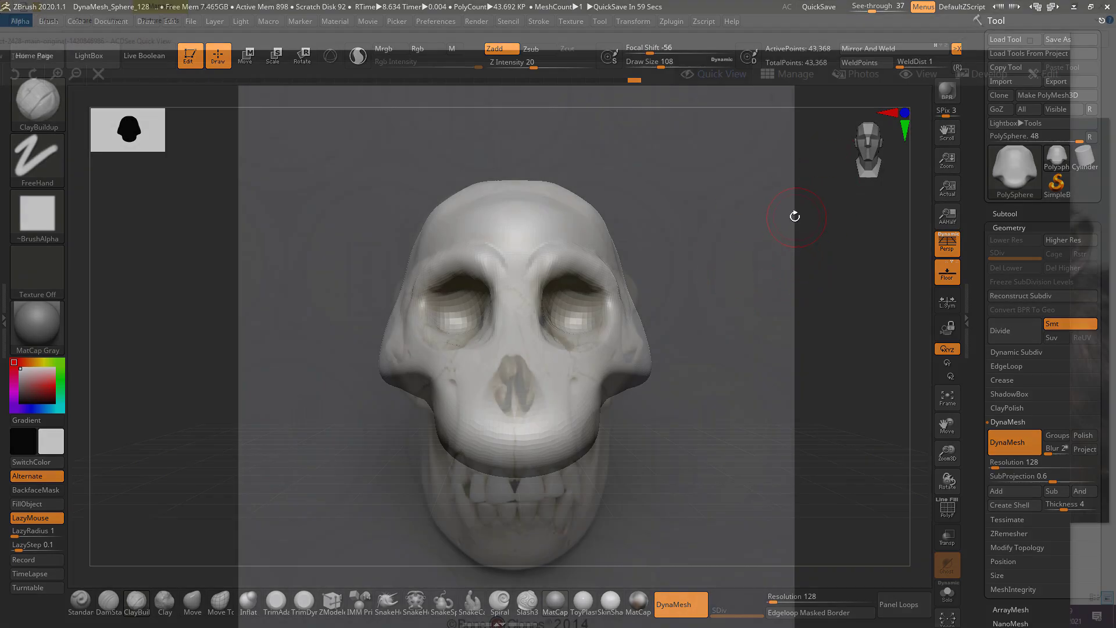
# Step: Try to shrink the ACDSee photo window and place it beside the skull as a small reference
pyautogui.hotkey('alt', 'Tab')
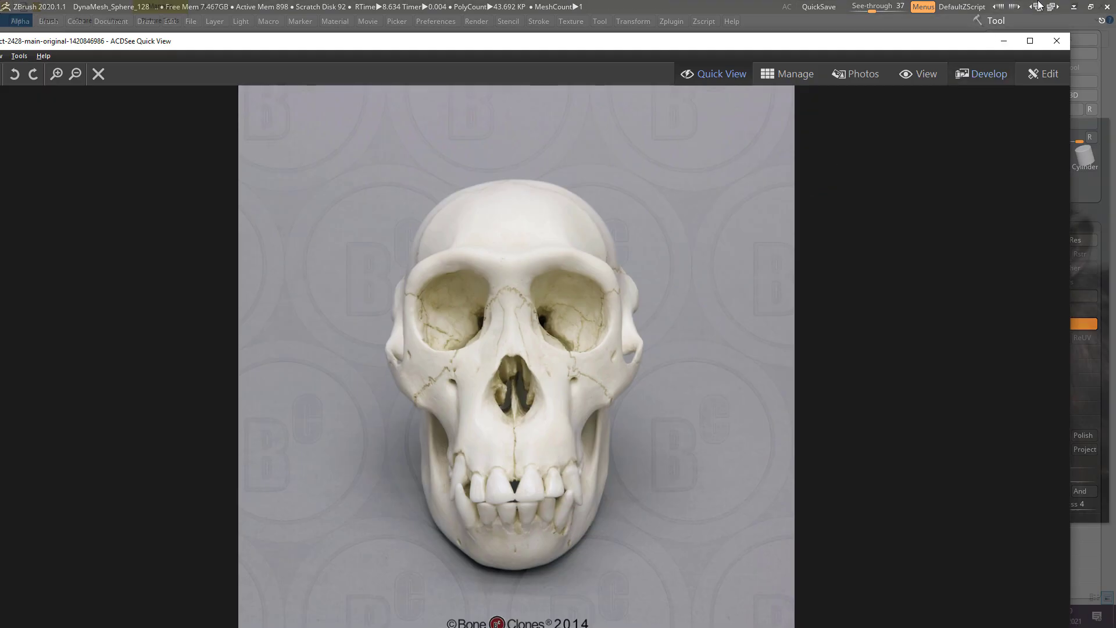
pyautogui.click(1069, 36)
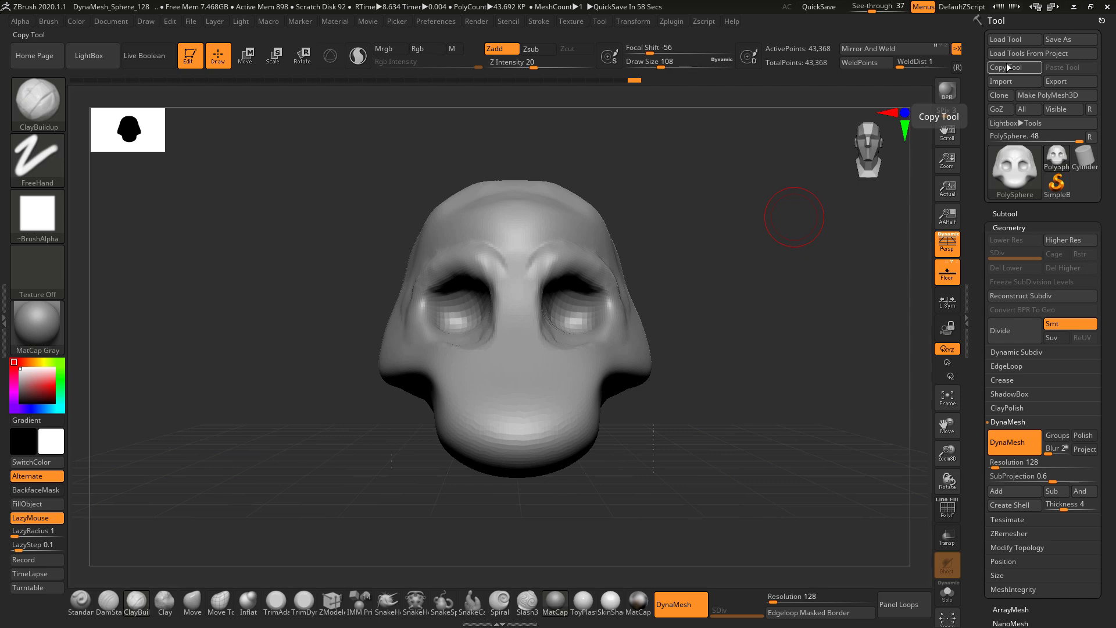
pyautogui.click(872, 8)
pyautogui.hotkey('alt', 'Tab')
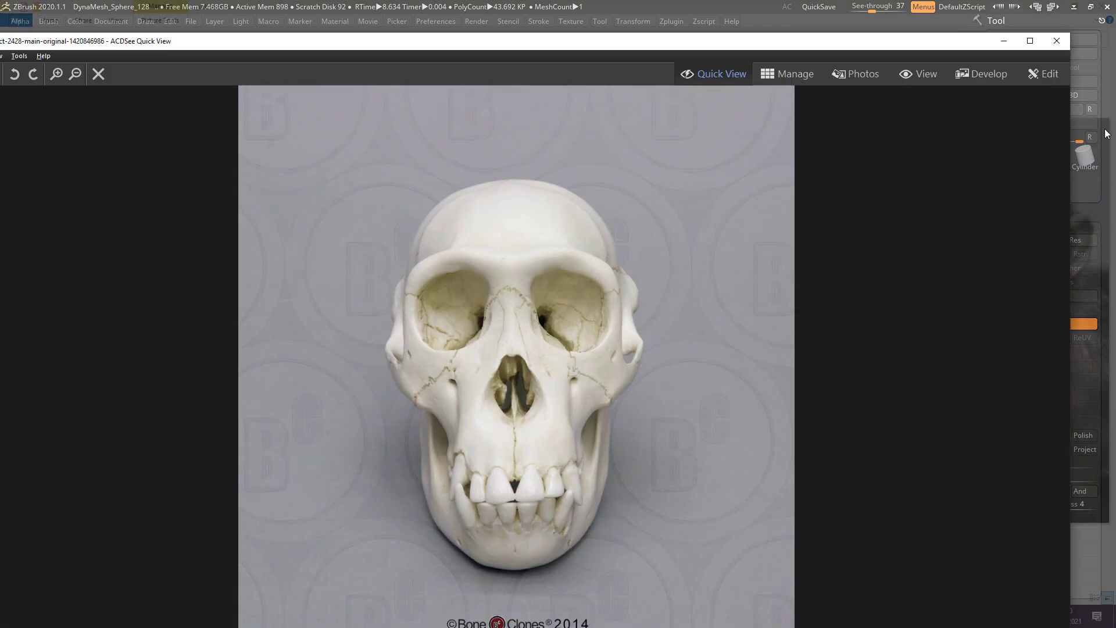
pyautogui.moveTo(74, 49); pyautogui.dragTo(192, 41)
pyautogui.moveTo(80, 23); pyautogui.dragTo(801, 224)
pyautogui.moveTo(884, 233); pyautogui.dragTo(220, 87)
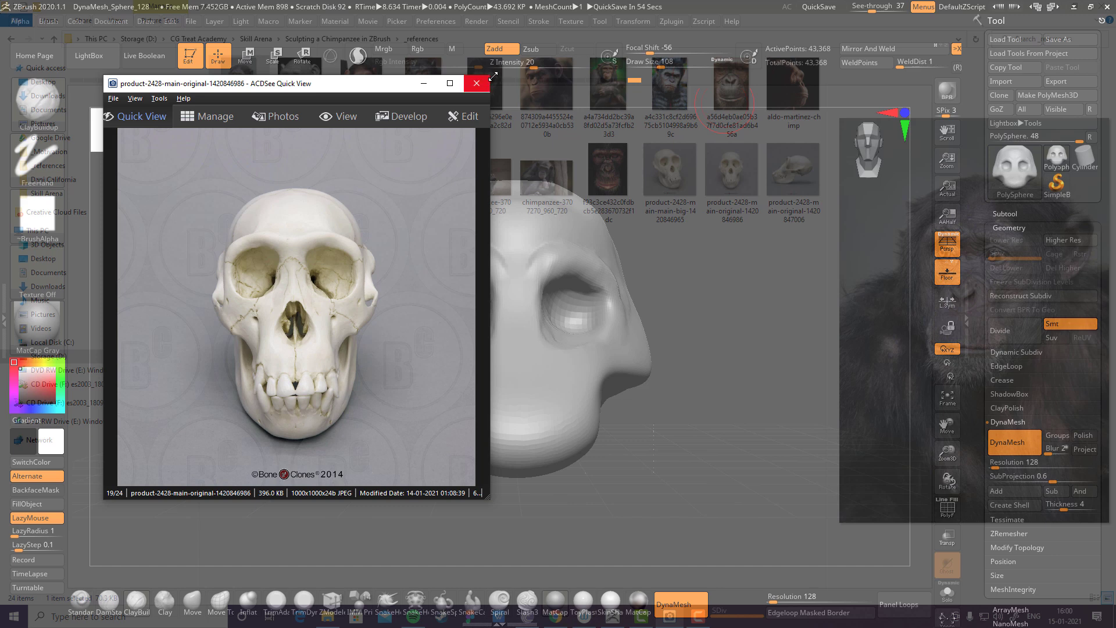
pyautogui.moveTo(492, 76); pyautogui.dragTo(351, 220)
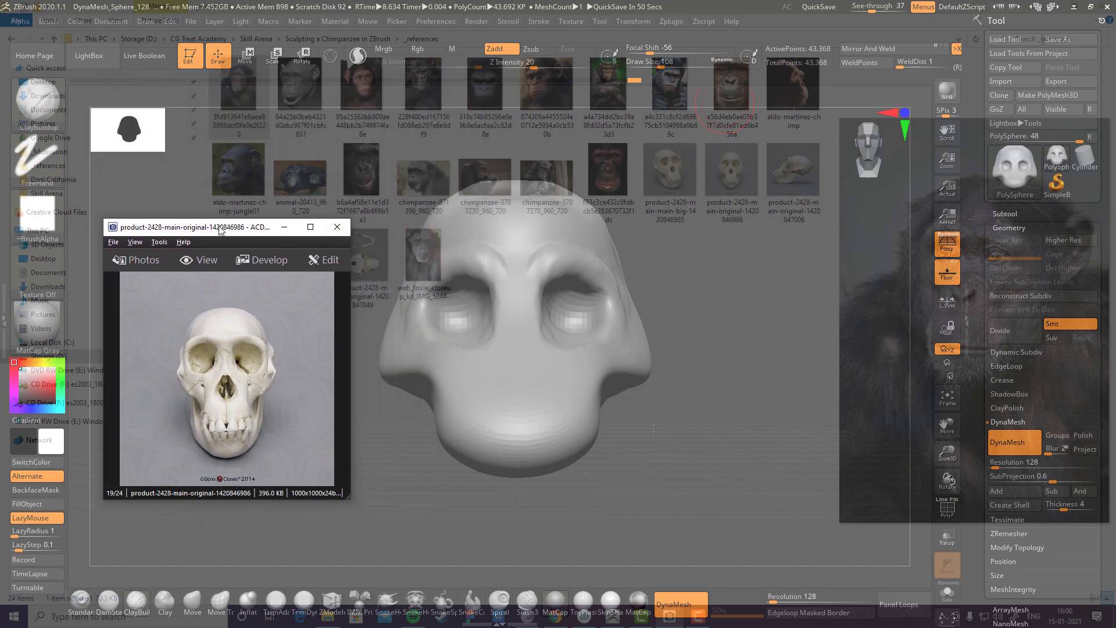
pyautogui.moveTo(220, 231); pyautogui.dragTo(194, 97)
pyautogui.click(486, 266)
# Step: Return to ZBrush, reposition the skull in view and set the window see-through to 0
pyautogui.hotkey('alt', 'Tab')
pyautogui.hotkey('alt', 'Tab')
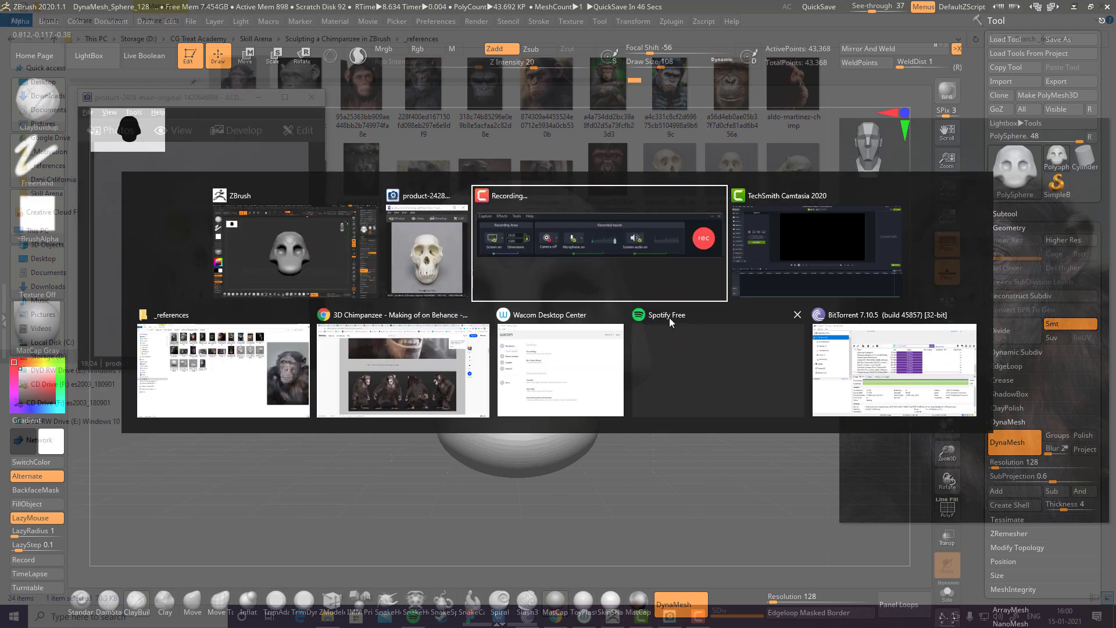
pyautogui.hotkey('alt', 'Tab')
pyautogui.hotkey('alt', 'shift', 'Tab')
pyautogui.hotkey('alt', 'shift', 'Tab')
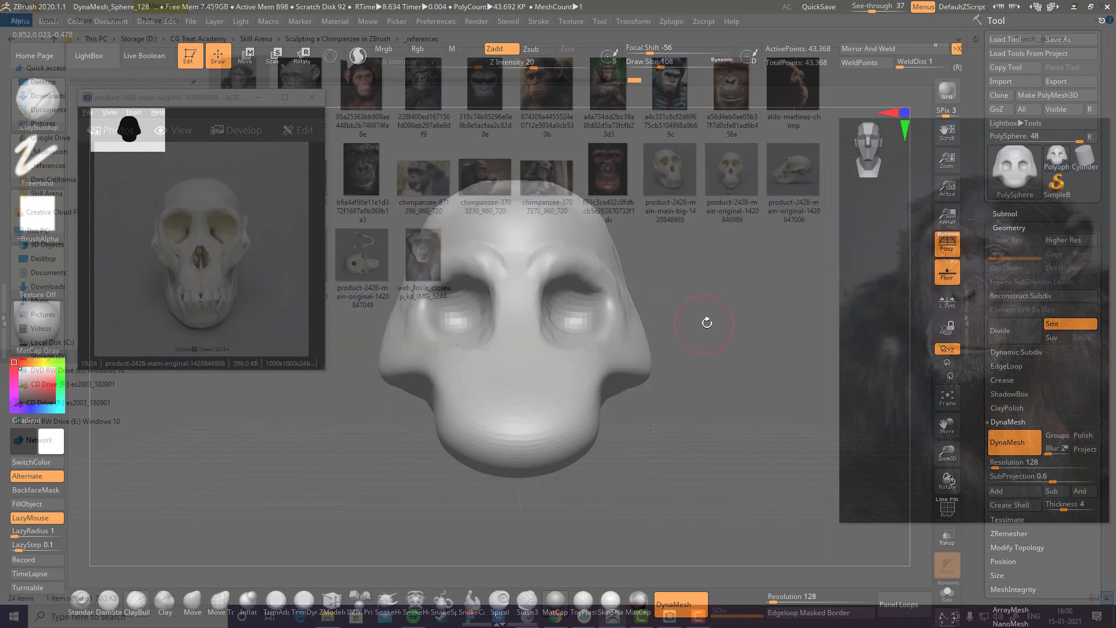
pyautogui.keyDown('alt'); pyautogui.moveTo(719, 305); pyautogui.dragTo(748, 297); pyautogui.keyUp('alt')
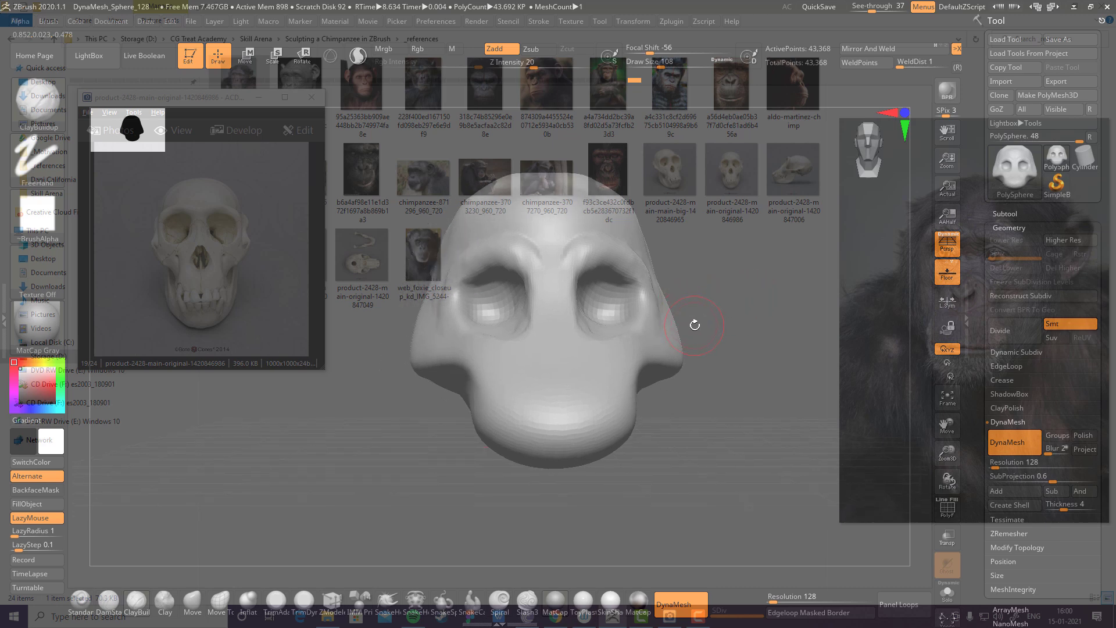
pyautogui.moveTo(731, 298); pyautogui.dragTo(752, 325)
pyautogui.moveTo(872, 8); pyautogui.dragTo(826, 16)
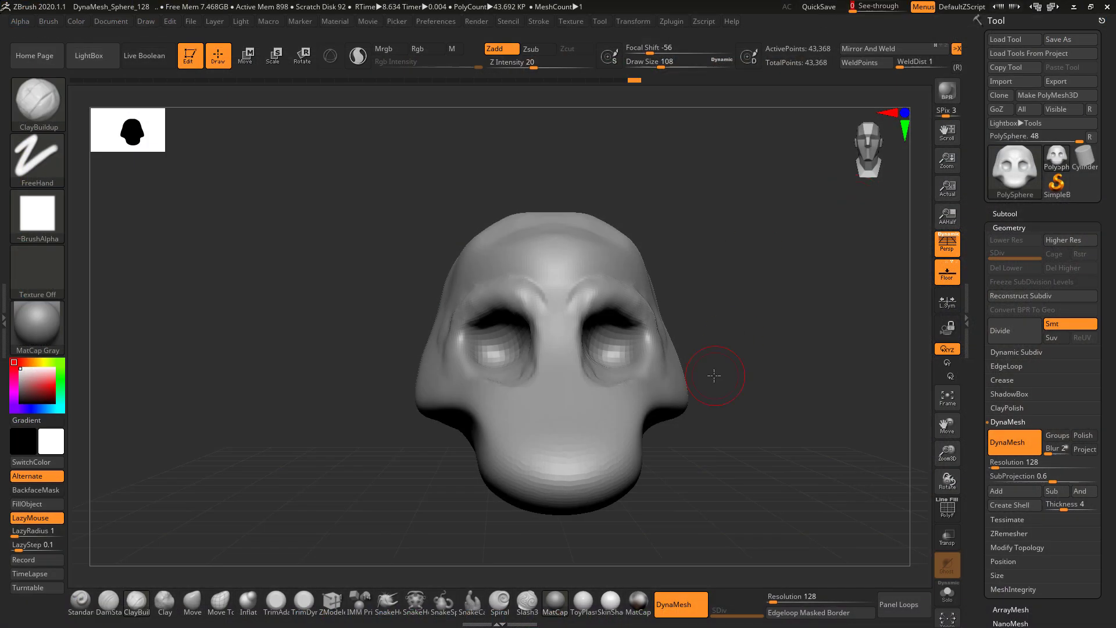
# Step: Maximize the front-view skull photo in ACDSee, study it and return to ZBrush
pyautogui.keyDown('alt'); pyautogui.moveTo(712, 373); pyautogui.dragTo(658, 326); pyautogui.keyUp('alt')
pyautogui.hotkey('alt', 'Tab')
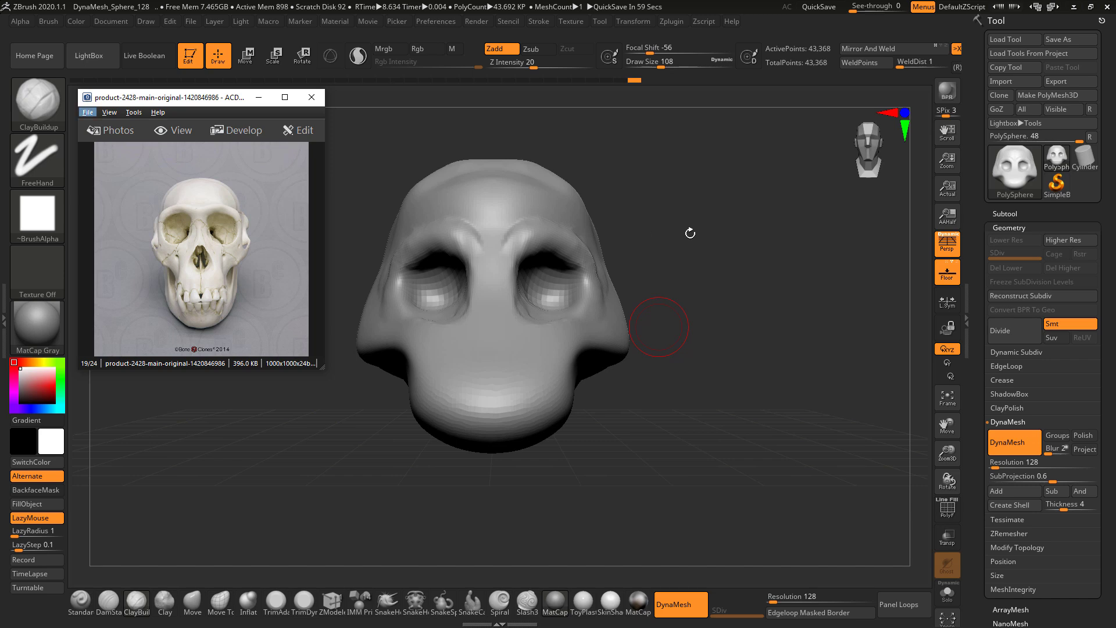
pyautogui.moveTo(680, 236)
pyautogui.mouseDown()
pyautogui.moveTo(599, 262)
pyautogui.moveTo(735, 244)
pyautogui.mouseUp()
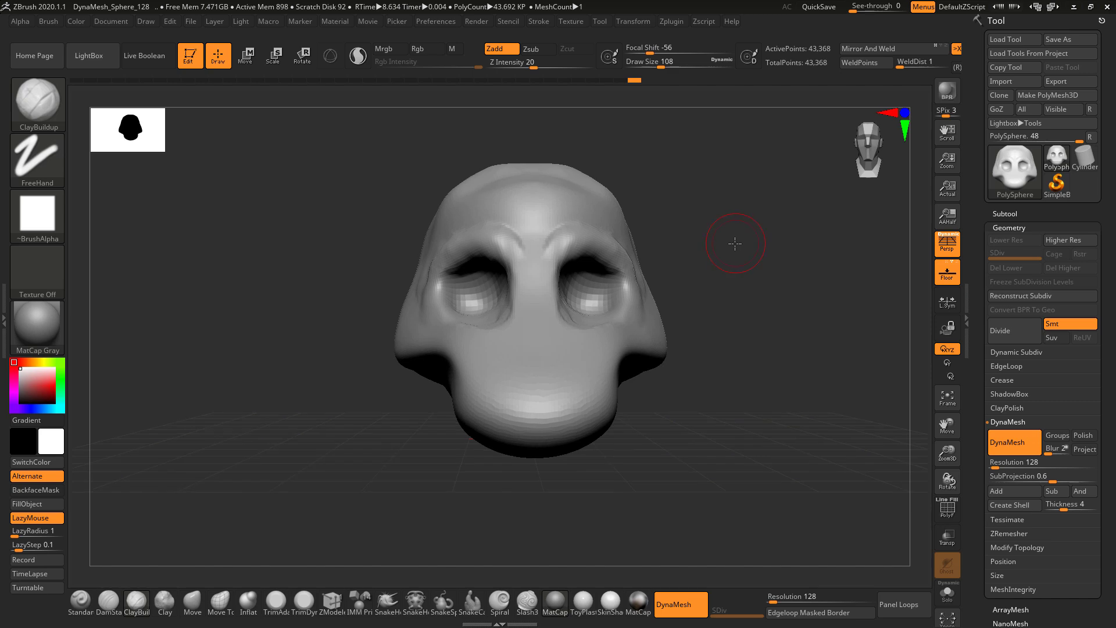
pyautogui.hotkey('alt', 'Tab')
pyautogui.click(288, 96)
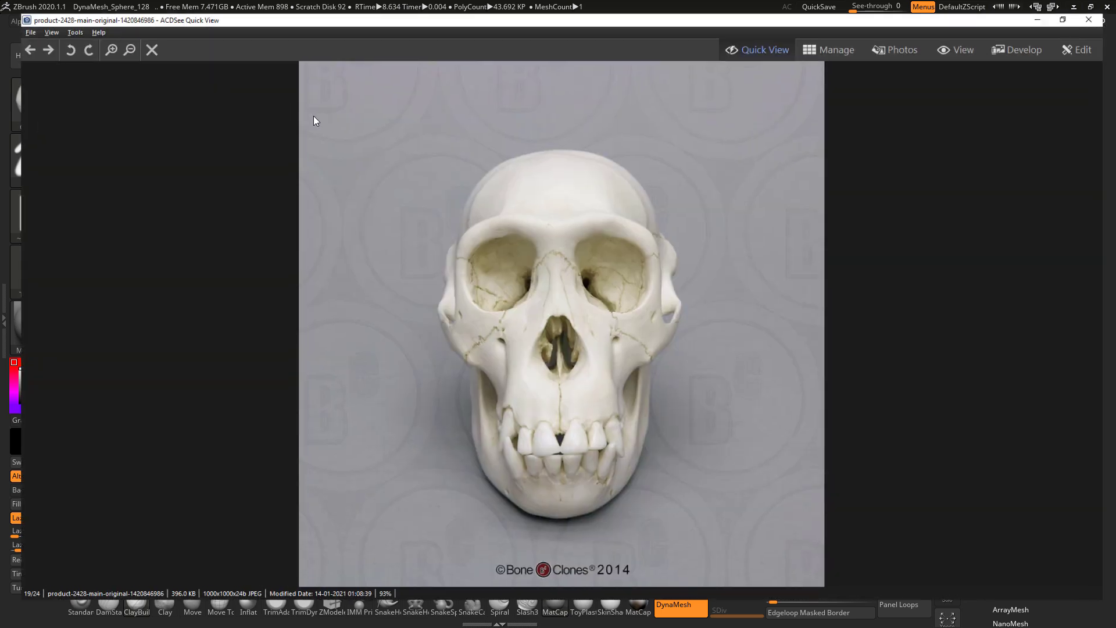
pyautogui.hotkey('alt', 'Tab')
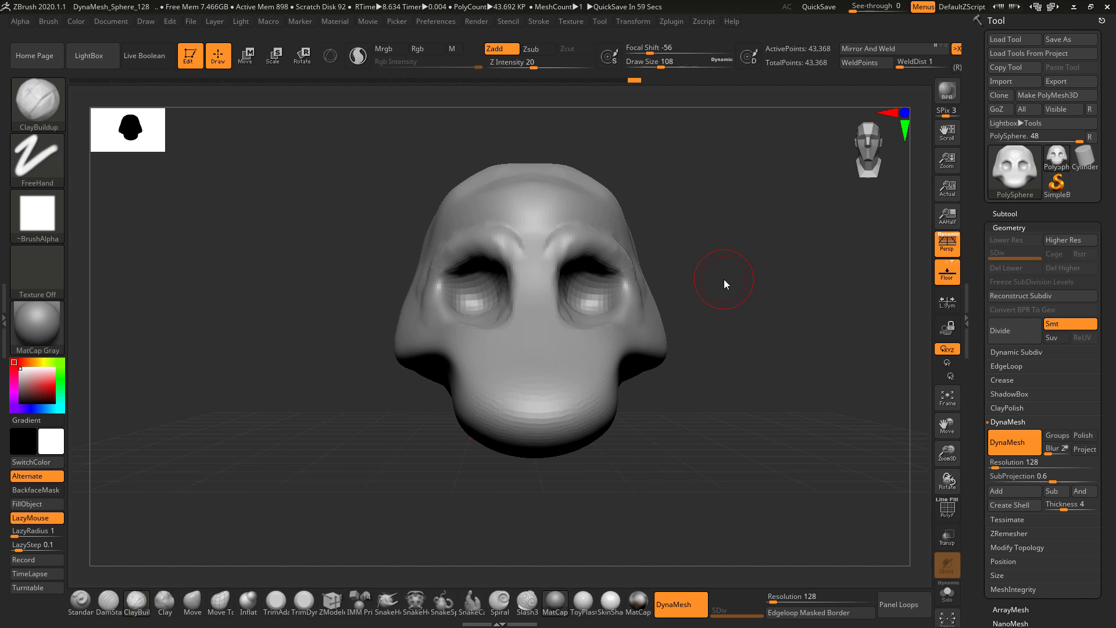
# Step: Sculpt the inner rims of the eye sockets with the ClayBuildup brush, checking them against the front-view photo
pyautogui.moveTo(694, 252)
pyautogui.keyDown('alt'); pyautogui.mouseDown()
pyautogui.moveTo(625, 282)
pyautogui.moveTo(647, 298)
pyautogui.moveTo(654, 290)
pyautogui.mouseUp(); pyautogui.keyUp('alt')
pyautogui.hotkey('alt', 'Tab')
pyautogui.hotkey('alt', 'Tab')
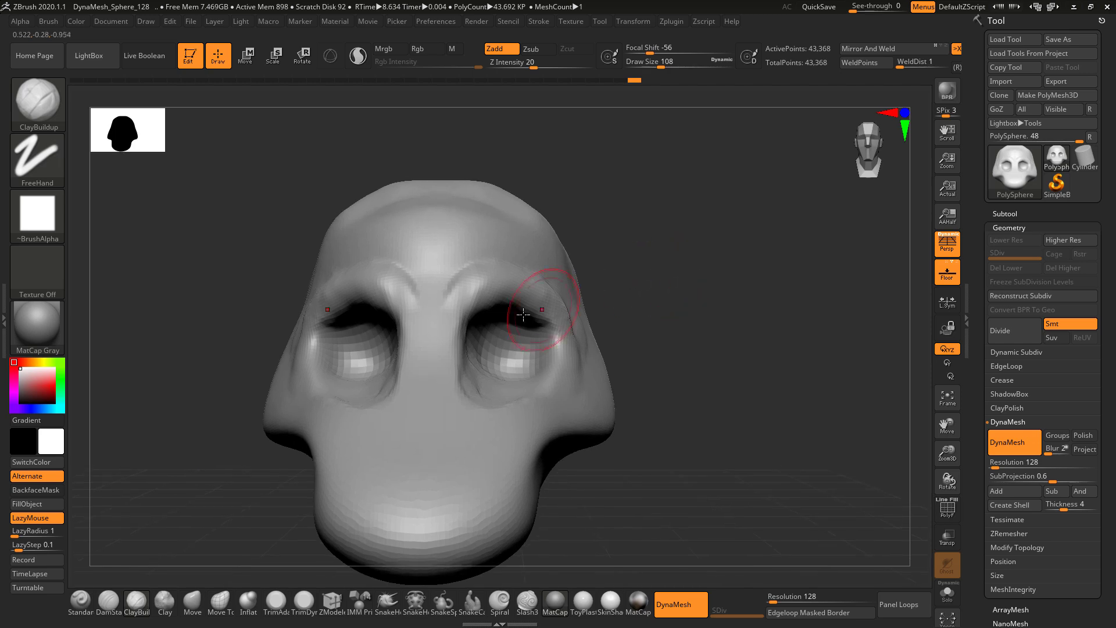
pyautogui.moveTo(473, 319); pyautogui.dragTo(465, 364)
pyautogui.hotkey('alt', 'Tab')
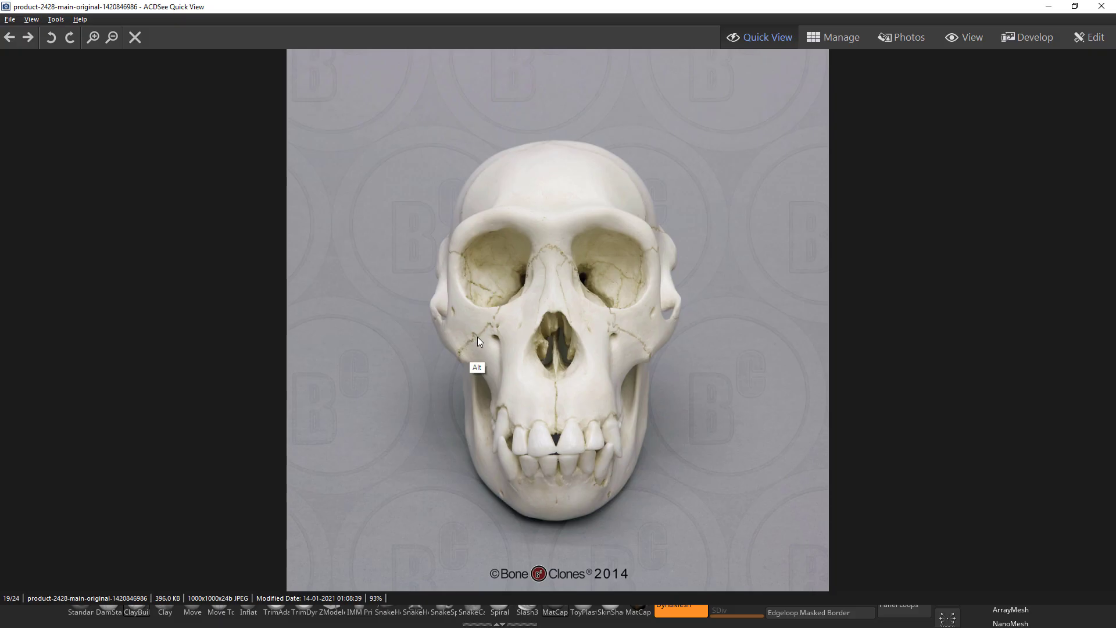
pyautogui.hotkey('alt', 'Tab')
# Step: Deepen and reshape both eye sockets with the ClayBuildup brush at draw size 94, comparing them with the photo
pyautogui.press('space')
pyautogui.moveTo(481, 315); pyautogui.dragTo(510, 301)
pyautogui.moveTo(621, 256); pyautogui.dragTo(586, 251)
pyautogui.moveTo(505, 304)
pyautogui.keyDown('alt'); pyautogui.mouseDown()
pyautogui.moveTo(530, 314)
pyautogui.moveTo(473, 329)
pyautogui.moveTo(471, 344)
pyautogui.mouseUp(); pyautogui.keyUp('alt')
pyautogui.moveTo(600, 236); pyautogui.dragTo(586, 283)
pyautogui.moveTo(524, 318)
pyautogui.keyDown('alt'); pyautogui.mouseDown()
pyautogui.moveTo(482, 350)
pyautogui.moveTo(536, 326)
pyautogui.mouseUp(); pyautogui.keyUp('alt')
pyautogui.hotkey('alt', 'Tab')
pyautogui.hotkey('alt', 'Tab')
pyautogui.hotkey('alt', 'Tab')
pyautogui.hotkey('alt', 'Tab')
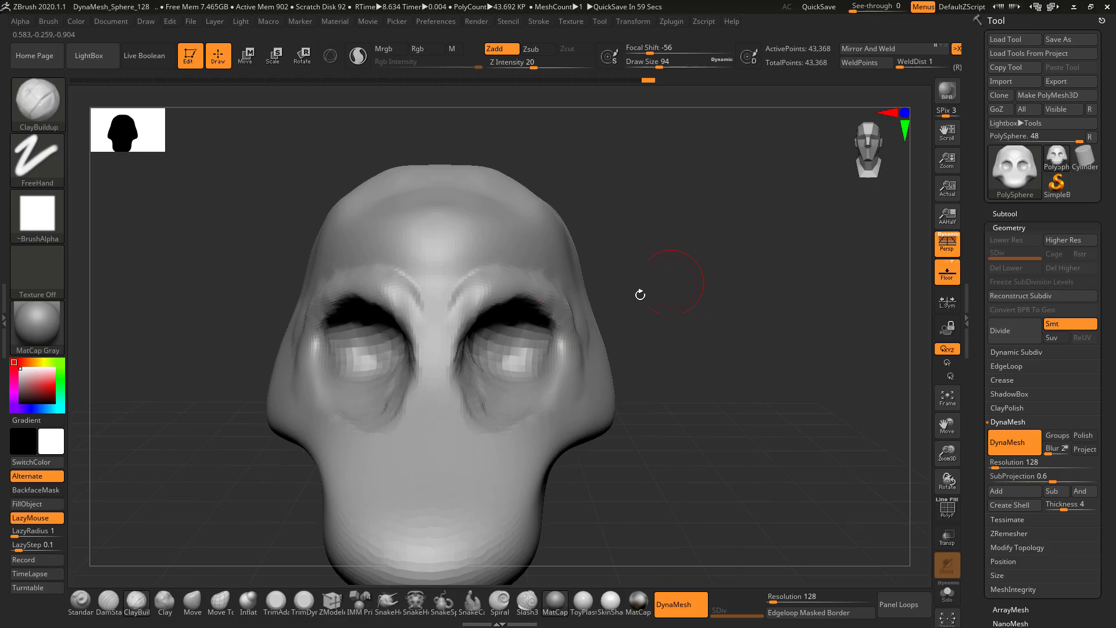
# Step: Pull the outer upper corners of the eye sockets outward with the Move brush at draw size 136, checking the photo
pyautogui.click(193, 602)
pyautogui.press('space')
pyautogui.moveTo(543, 320)
pyautogui.mouseDown()
pyautogui.moveTo(554, 323)
pyautogui.moveTo(557, 295)
pyautogui.mouseUp()
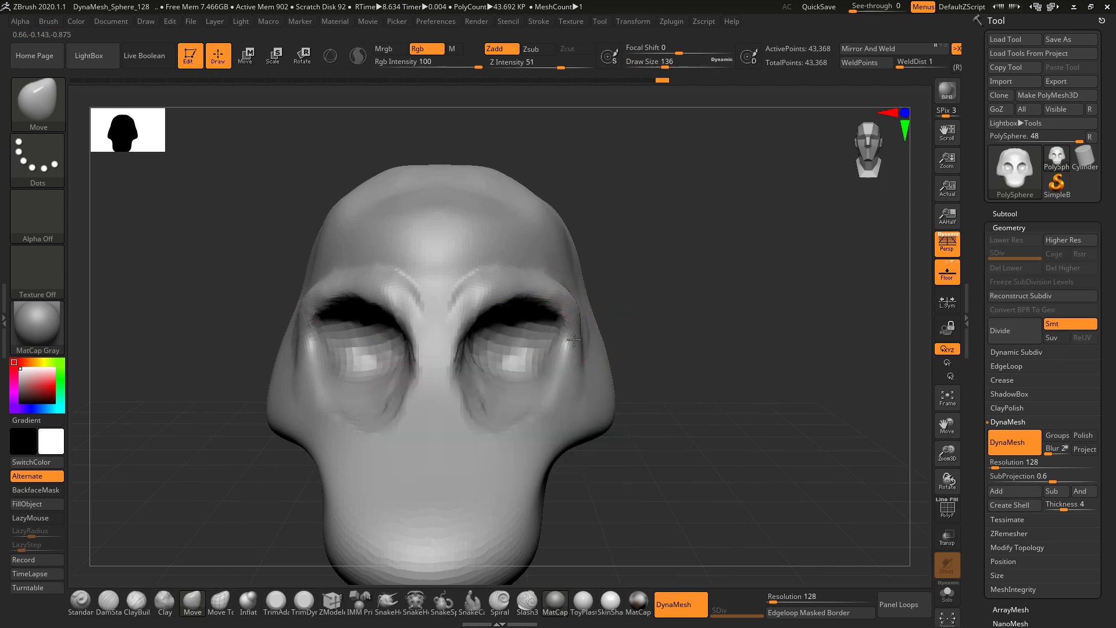
pyautogui.hotkey('alt', 'Tab')
pyautogui.hotkey('alt', 'Tab')
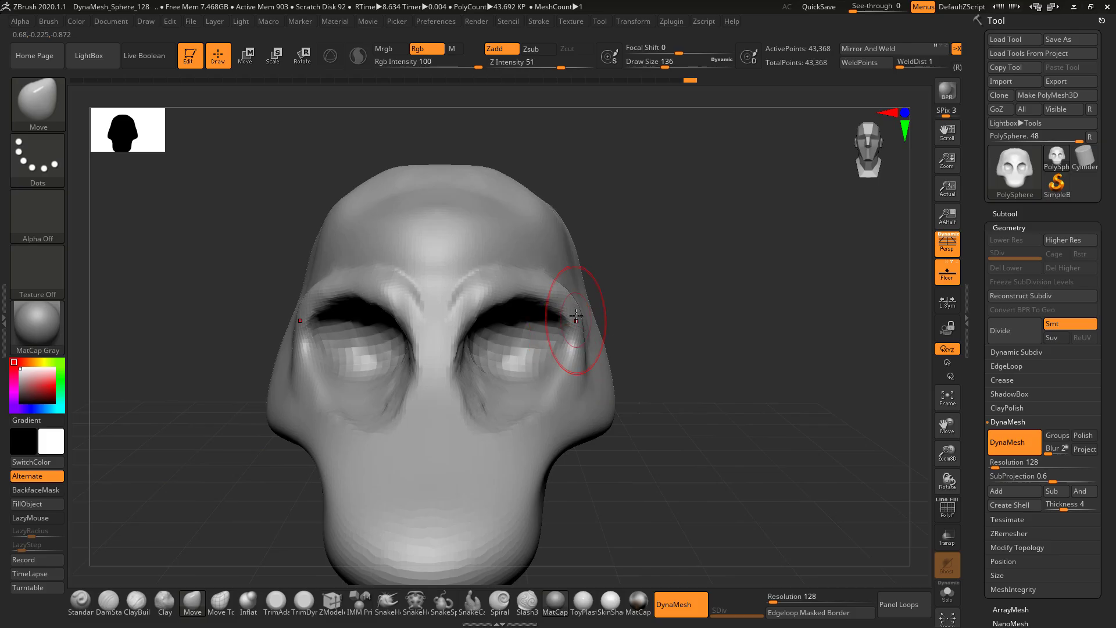
# Step: Adjust the outer edges of the eye sockets with the Move brush at draw size 136, comparing them with the front-view skull photo
pyautogui.moveTo(556, 300); pyautogui.dragTo(565, 296)
pyautogui.hotkey('alt', 'Tab')
pyautogui.hotkey('alt', 'Tab')
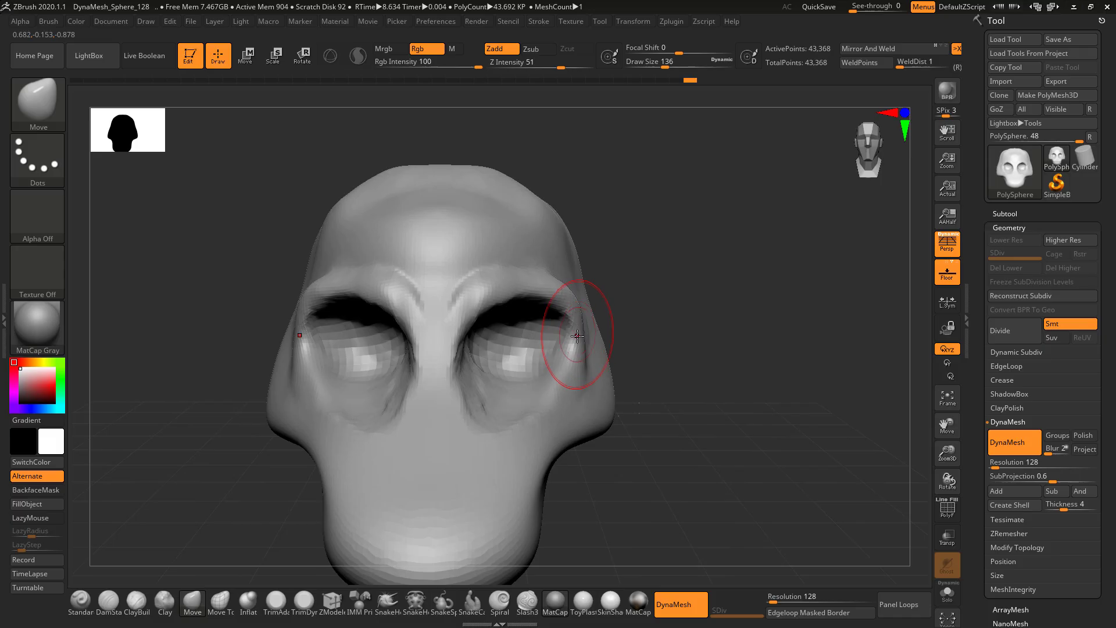
pyautogui.hotkey('alt', 'Tab')
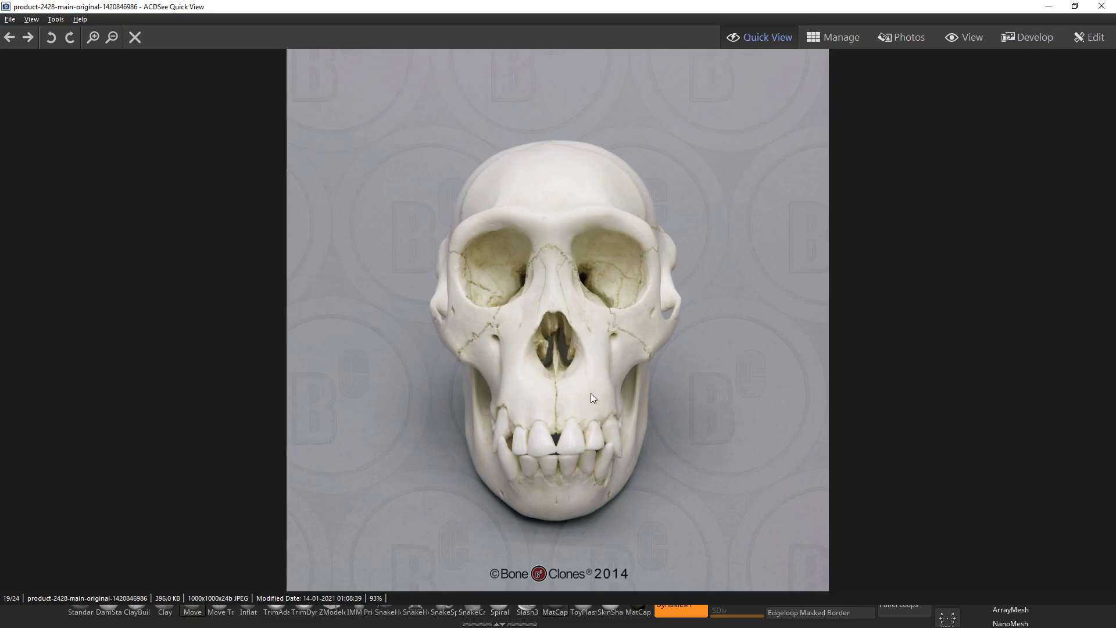
pyautogui.hotkey('alt', 'Tab')
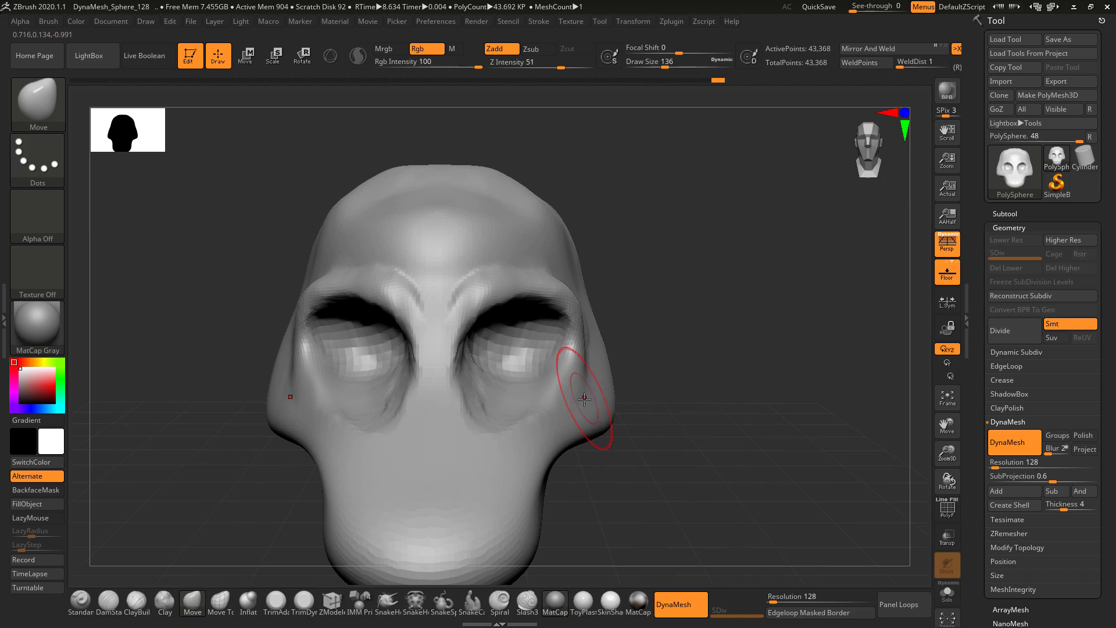
pyautogui.hotkey('alt', 'Tab')
pyautogui.hotkey('alt', 'Tab')
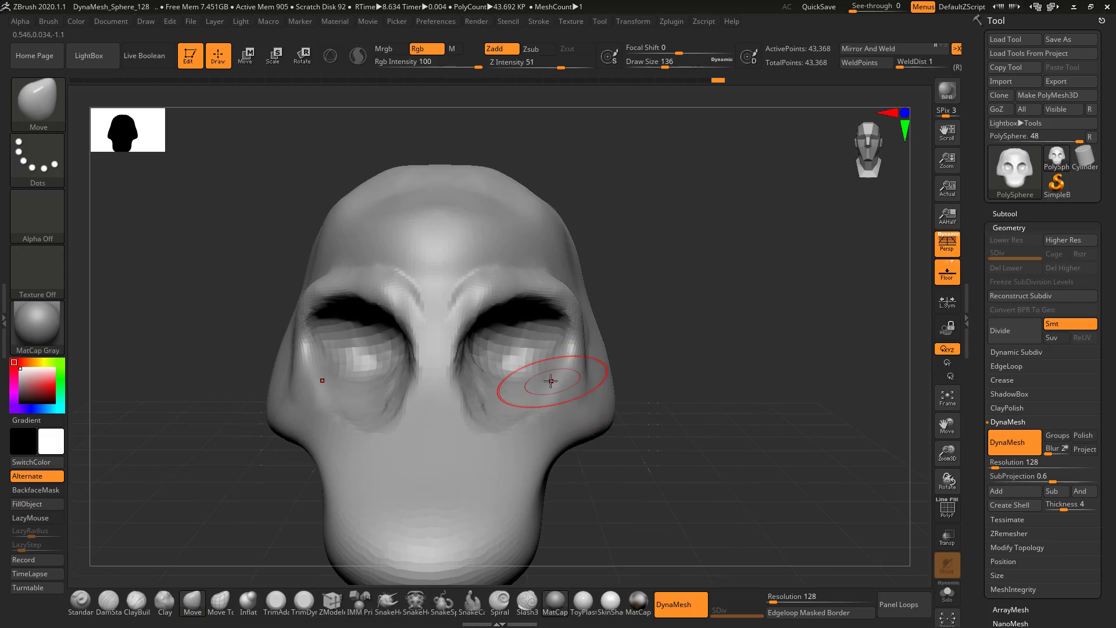
# Step: Smooth the areas beneath the eye sockets and compare their lower edges with the front-view skull photo
pyautogui.hotkey('alt', 'Tab')
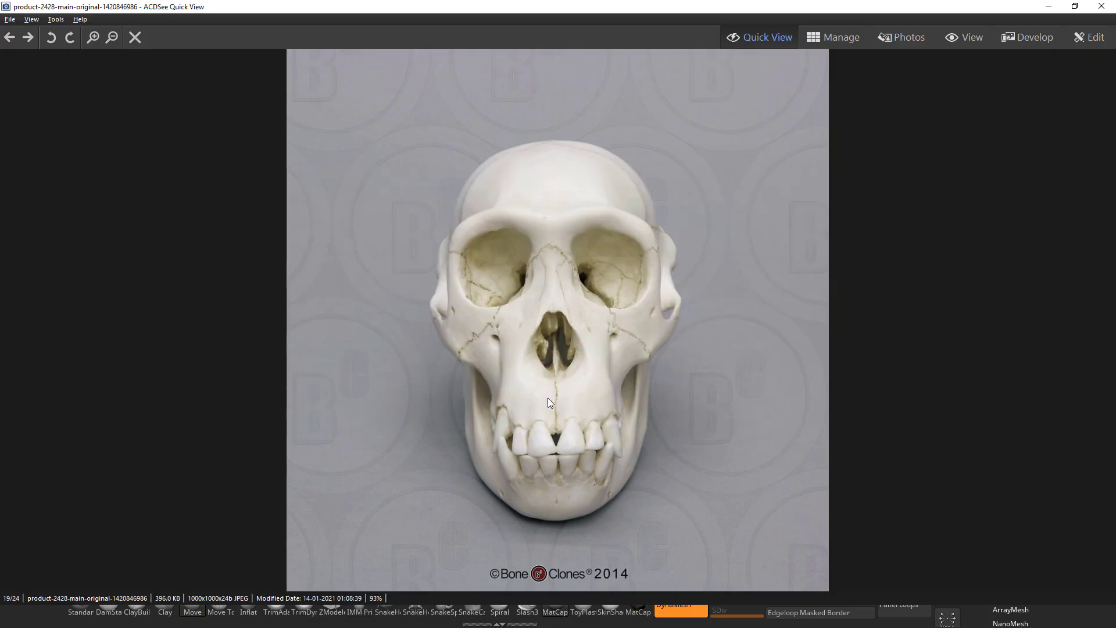
pyautogui.hotkey('alt', 'Tab')
pyautogui.press('shift')
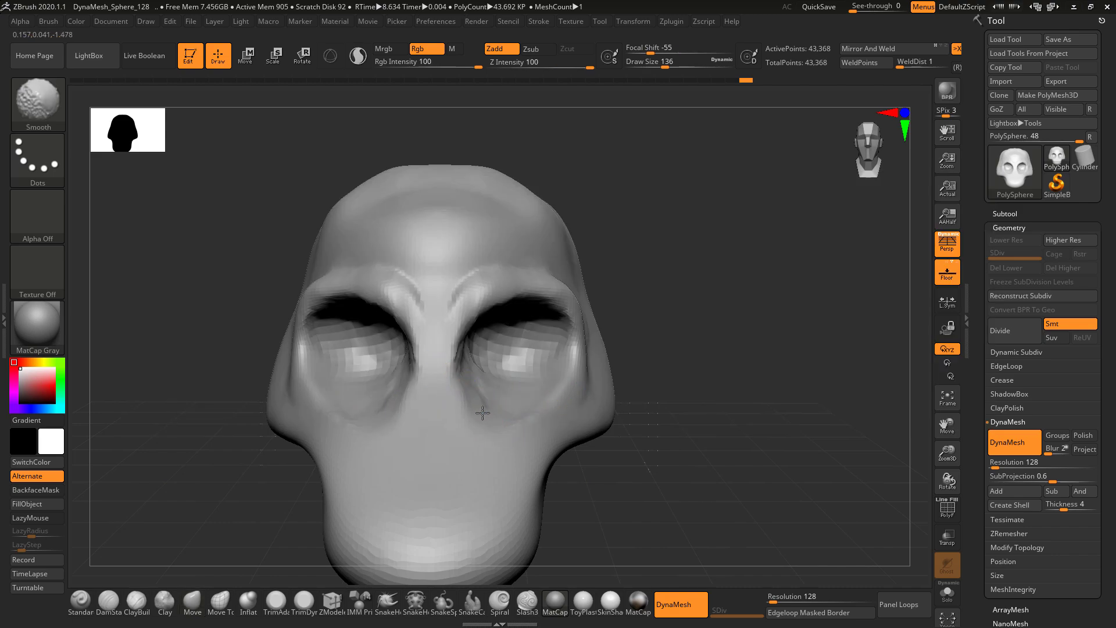
pyautogui.hotkey('alt', 'Tab')
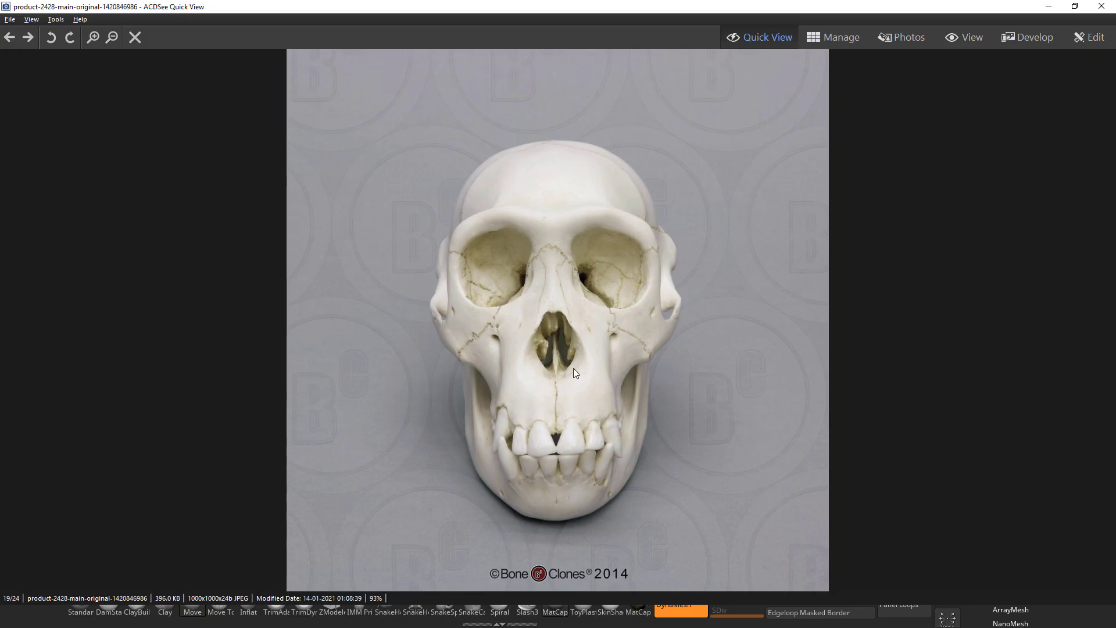
# Step: Shape the lower rims of the eye sockets with the ClayBuildup brush at draw size 62 and smooth them, checking the photo
pyautogui.hotkey('alt', 'Tab')
pyautogui.press('space')
pyautogui.moveTo(538, 364); pyautogui.dragTo(533, 364)
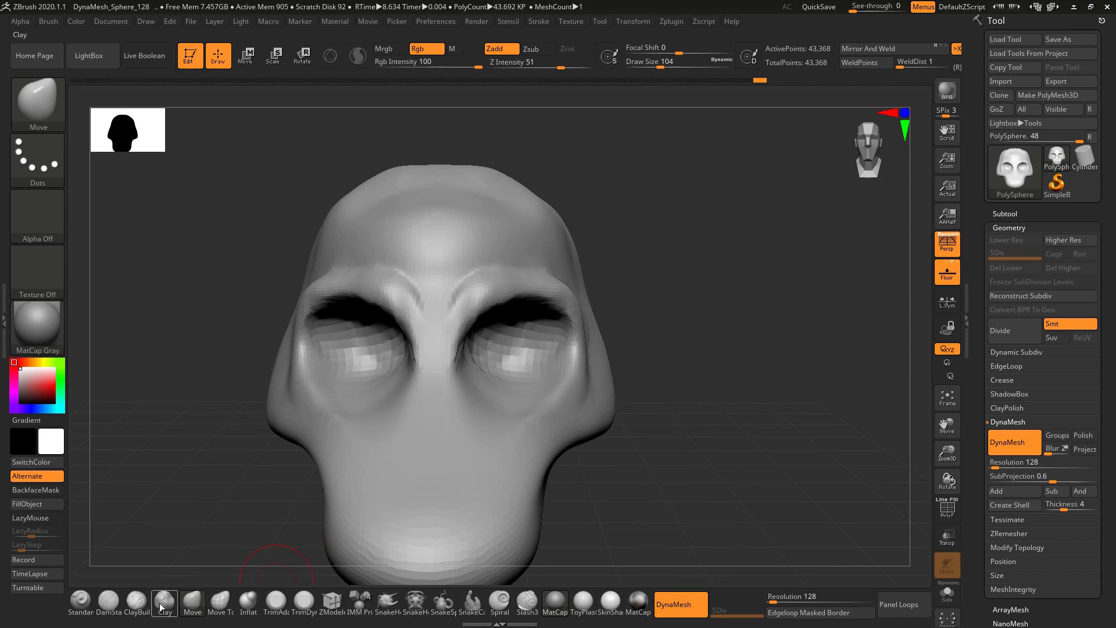
pyautogui.click(136, 601)
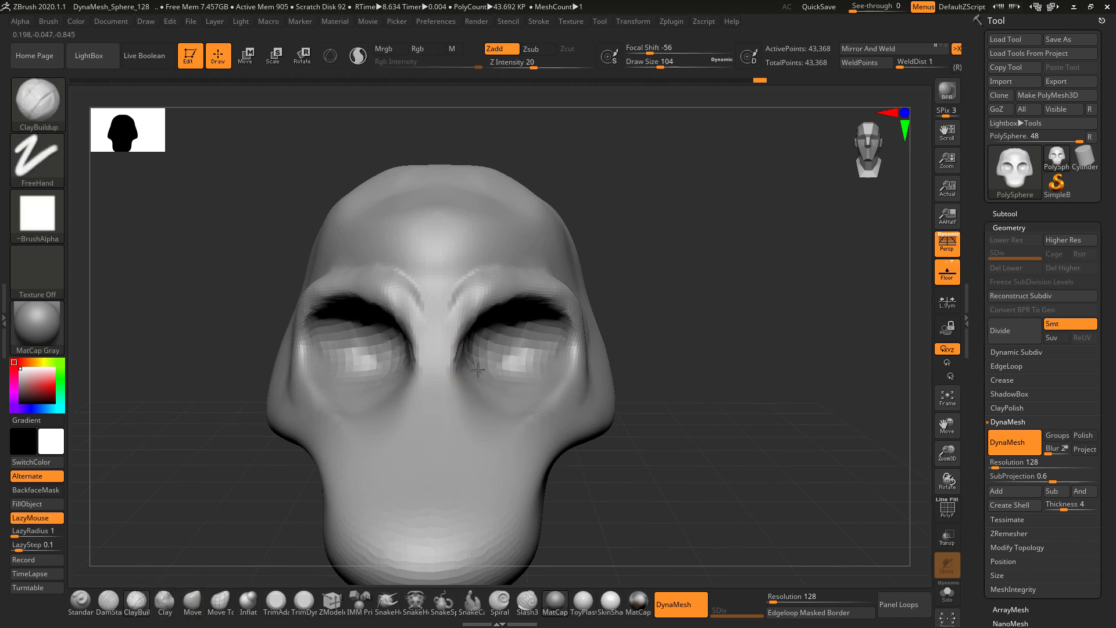
pyautogui.press('space')
pyautogui.moveTo(501, 355); pyautogui.dragTo(478, 355)
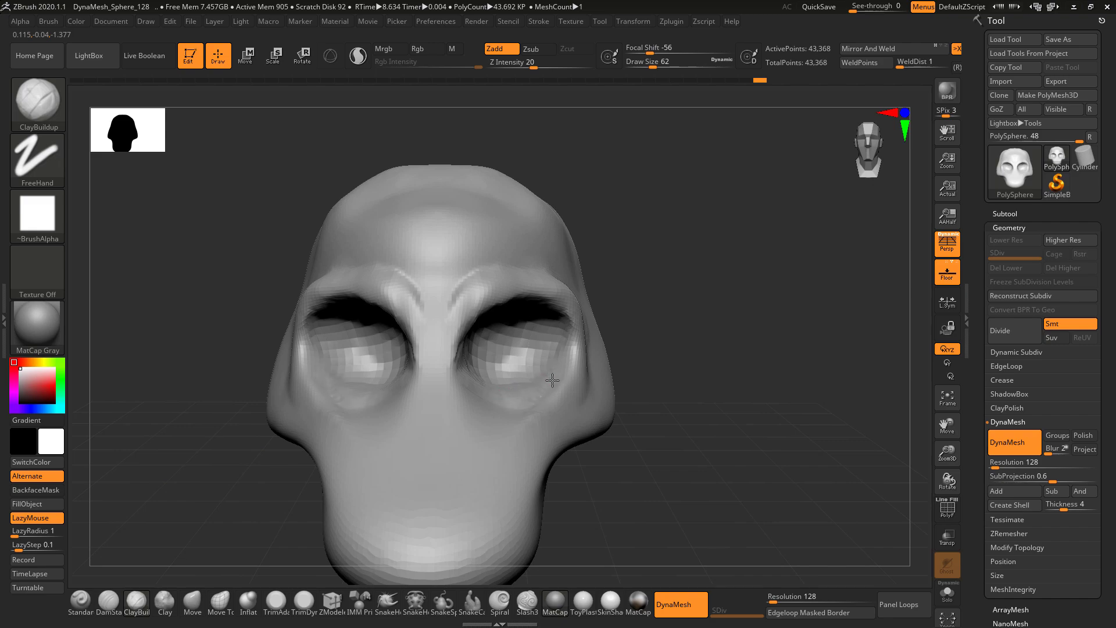
pyautogui.hotkey('alt', 'Tab')
pyautogui.hotkey('alt', 'Tab')
pyautogui.press('shift')
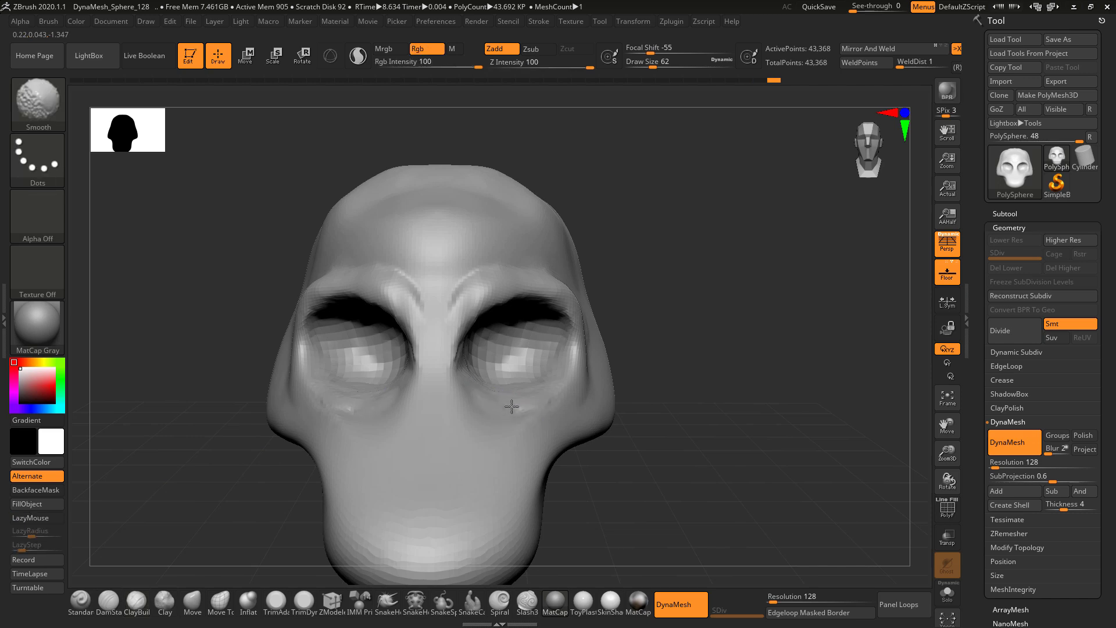
# Step: Remesh the skull with DynaMesh at resolution 128 and compare its front view with the skull photo
pyautogui.press('ctrl')
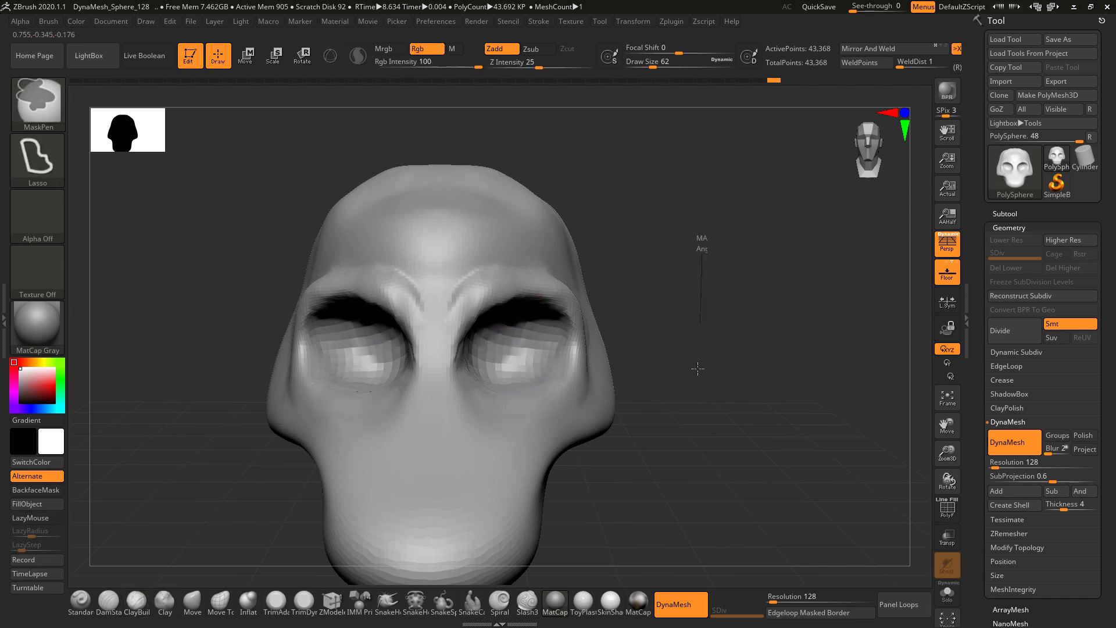
pyautogui.keyDown('ctrl'); pyautogui.moveTo(701, 397); pyautogui.dragTo(705, 424); pyautogui.keyUp('ctrl')
pyautogui.moveTo(735, 353); pyautogui.dragTo(727, 303)
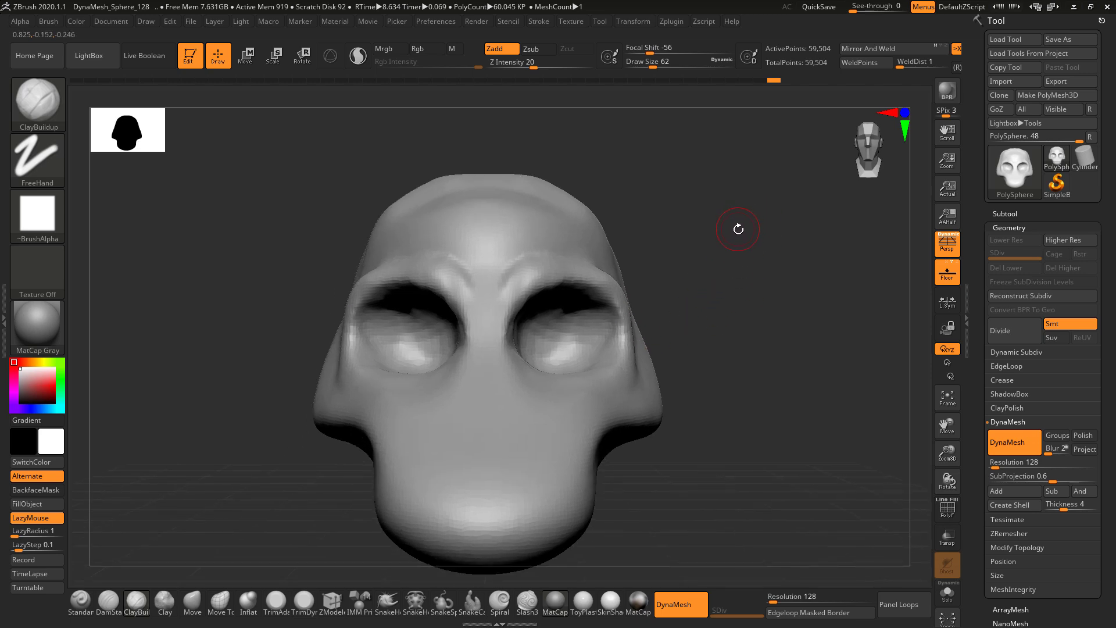
pyautogui.press('ctrl')
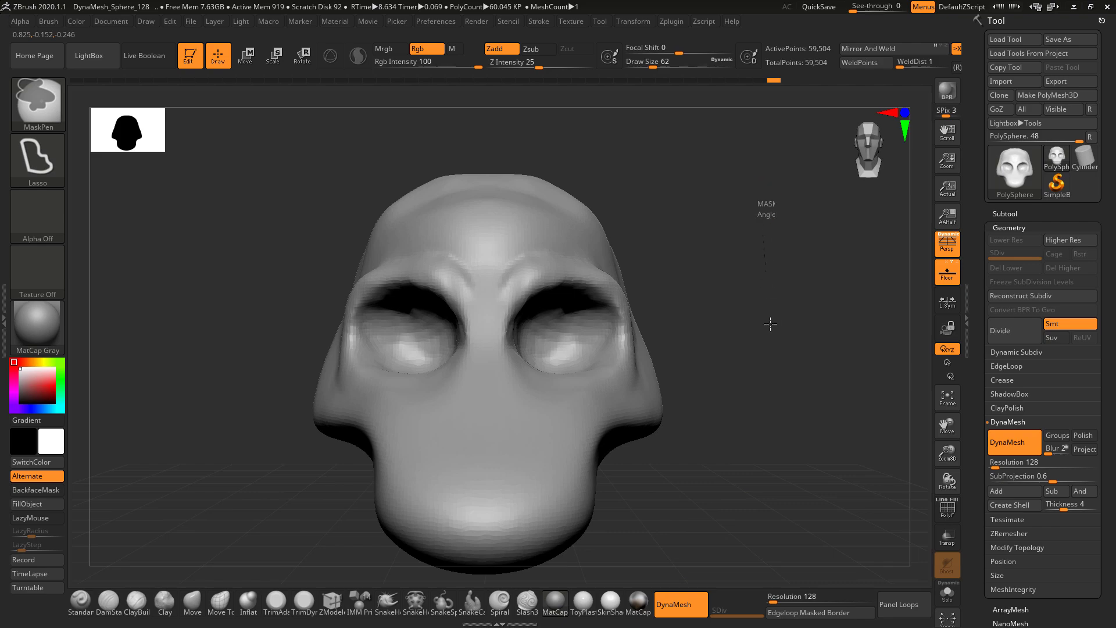
pyautogui.moveTo(722, 279); pyautogui.dragTo(720, 266)
pyautogui.hotkey('alt', 'Tab')
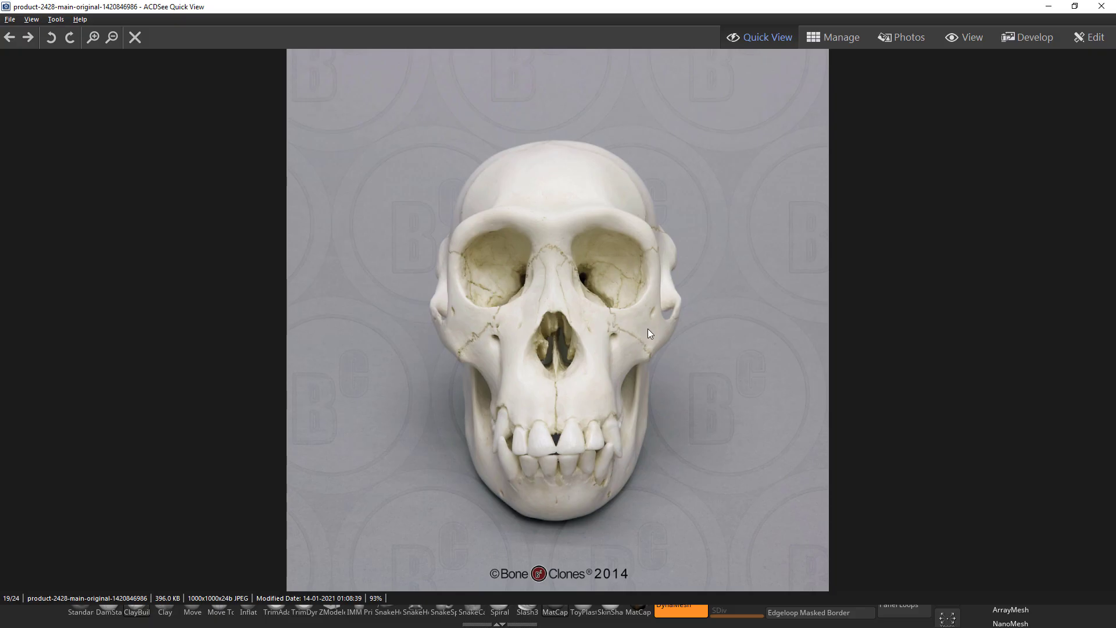
pyautogui.hotkey('alt', 'Tab')
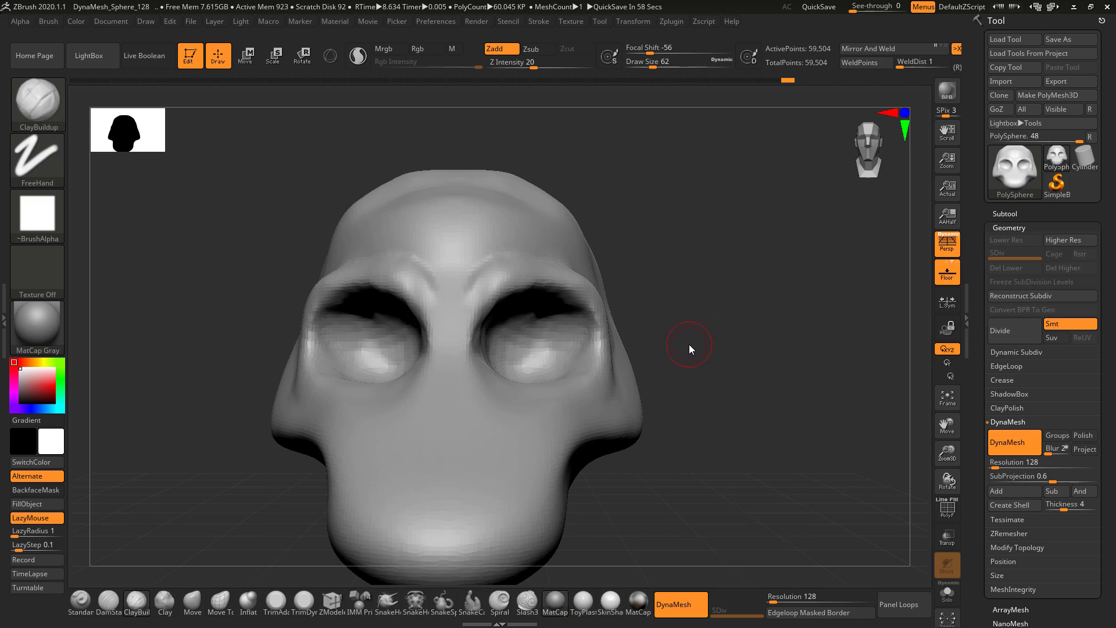
# Step: Reshape the inner upper corners of the eye sockets with the Move brush at draw size 154, using the photo as reference
pyautogui.hotkey('alt', 'Tab')
pyautogui.hotkey('alt', 'Tab')
pyautogui.press('space')
pyautogui.moveTo(671, 252); pyautogui.dragTo(686, 251)
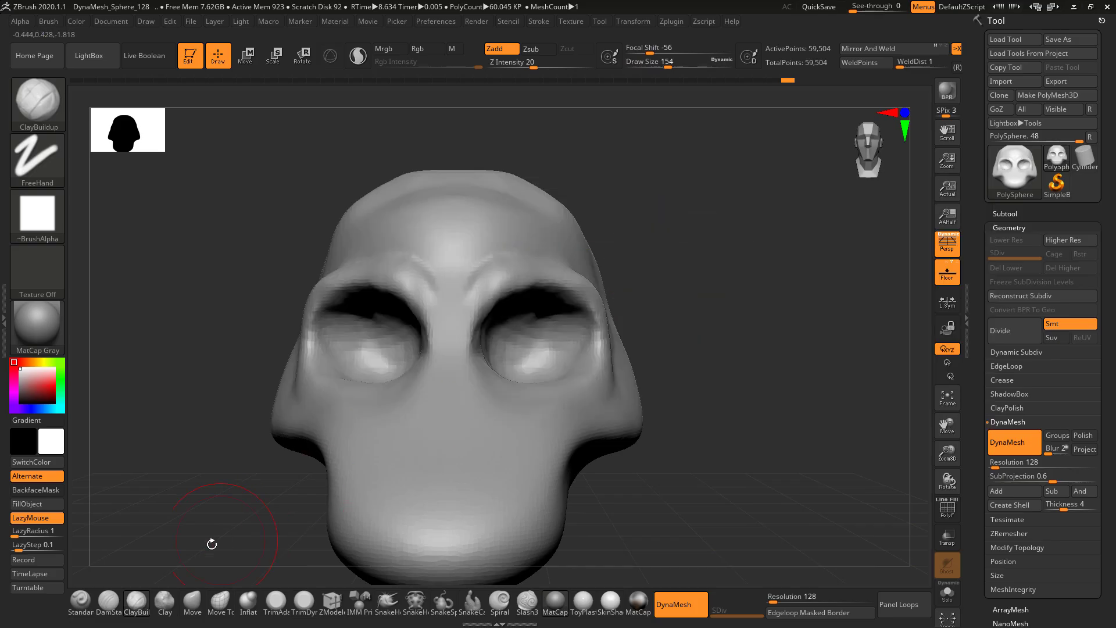
pyautogui.click(192, 602)
pyautogui.moveTo(489, 301)
pyautogui.mouseDown()
pyautogui.moveTo(495, 287)
pyautogui.moveTo(476, 317)
pyautogui.mouseUp()
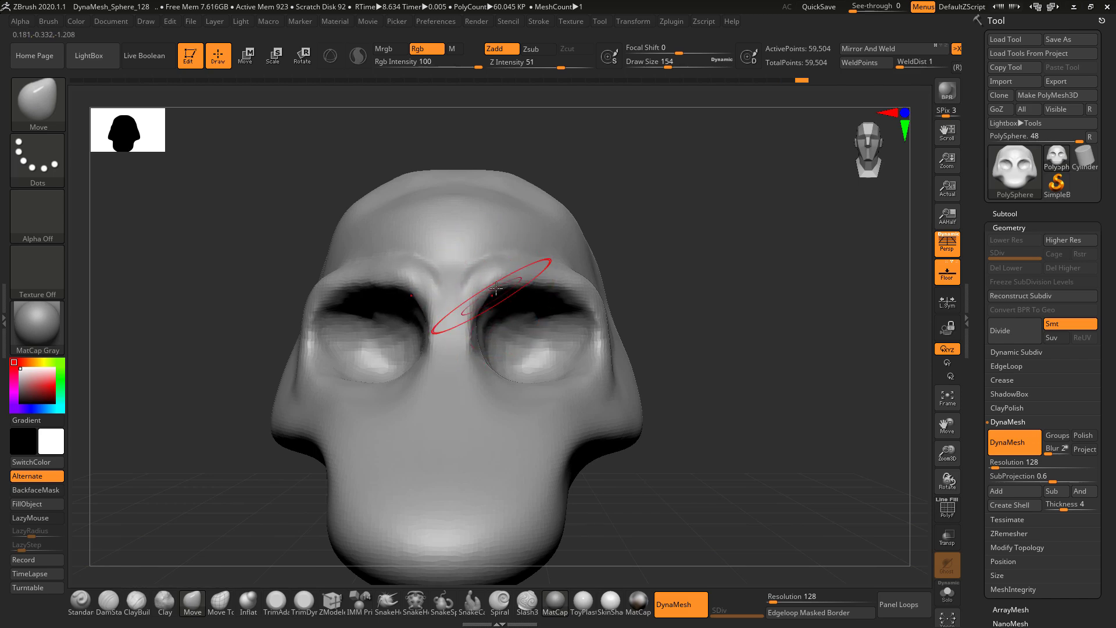
# Step: Adjust the lower and upper rims of the eye sockets with the Move brush from the front, comparing them with the photo
pyautogui.moveTo(648, 236)
pyautogui.mouseDown()
pyautogui.moveTo(710, 232)
pyautogui.moveTo(687, 251)
pyautogui.moveTo(690, 270)
pyautogui.moveTo(645, 286)
pyautogui.mouseUp()
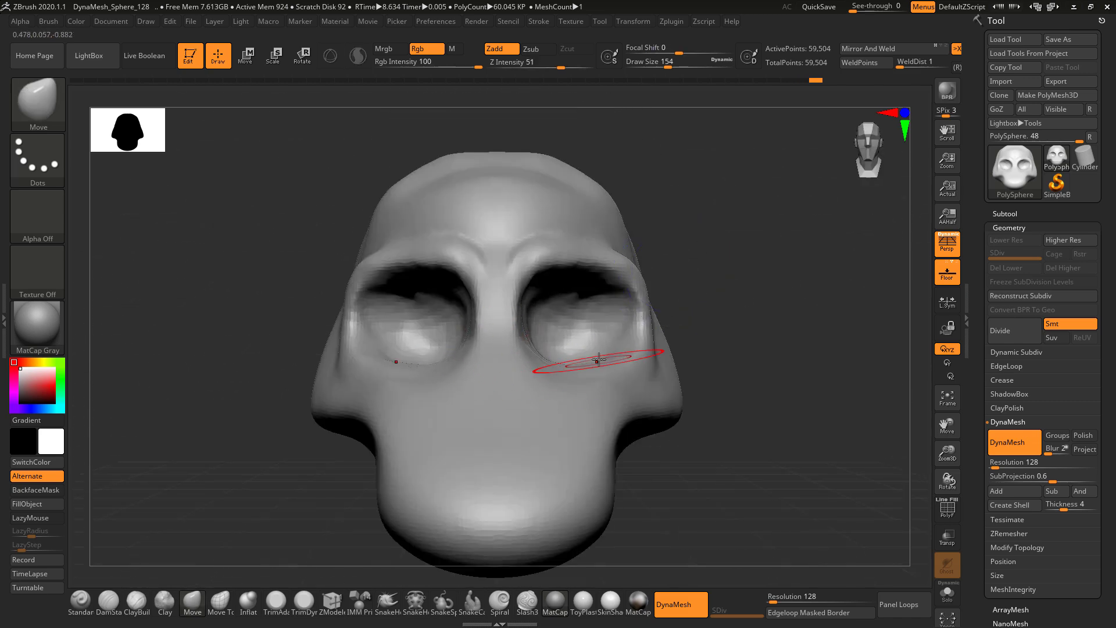
pyautogui.moveTo(595, 361); pyautogui.dragTo(597, 355)
pyautogui.moveTo(709, 230)
pyautogui.mouseDown()
pyautogui.moveTo(707, 259)
pyautogui.moveTo(706, 242)
pyautogui.mouseUp()
pyautogui.hotkey('alt', 'Tab')
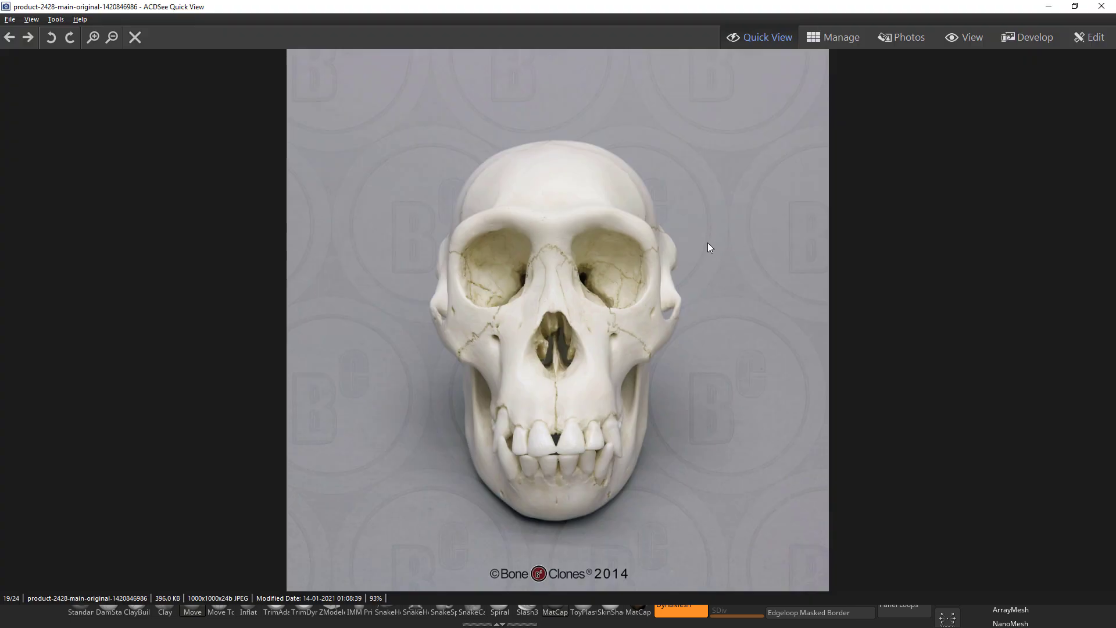
pyautogui.hotkey('alt', 'Tab')
pyautogui.moveTo(574, 244); pyautogui.dragTo(581, 249)
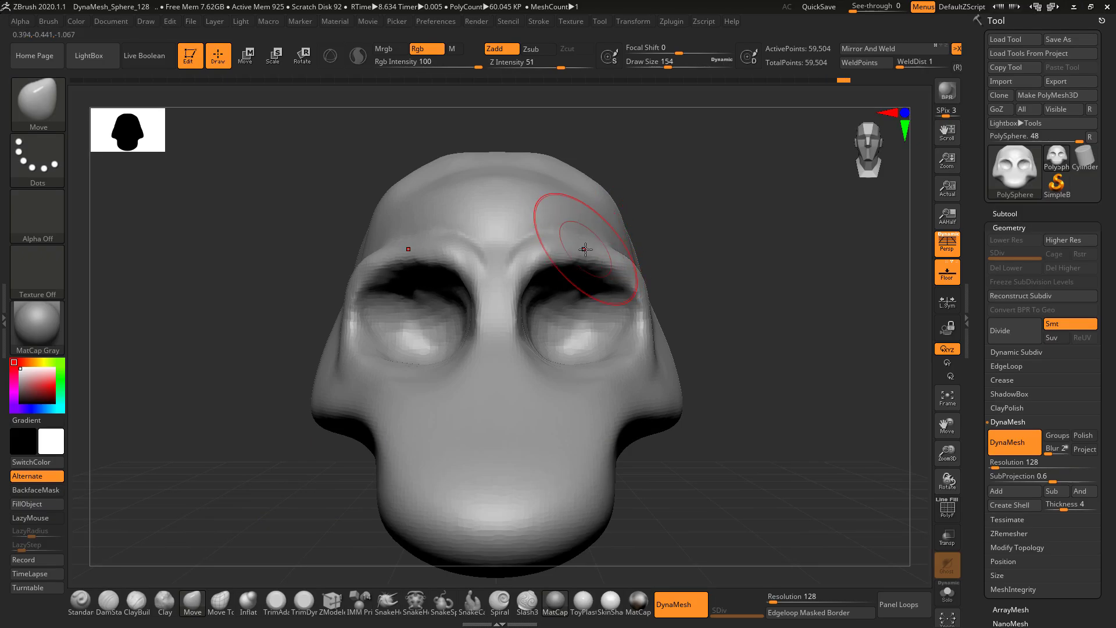
# Step: Pull the outer rims of the eye sockets forward in side view with the Move brush at draw size 154
pyautogui.moveTo(682, 229)
pyautogui.mouseDown()
pyautogui.moveTo(633, 262)
pyautogui.moveTo(702, 303)
pyautogui.moveTo(639, 308)
pyautogui.mouseUp()
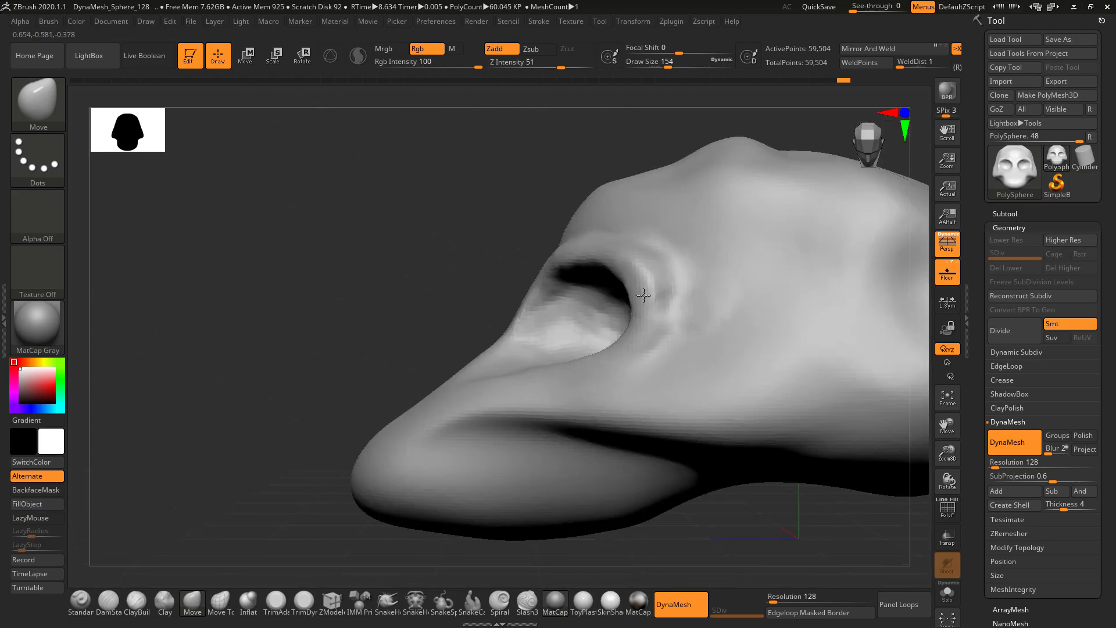
pyautogui.moveTo(631, 268); pyautogui.dragTo(613, 272)
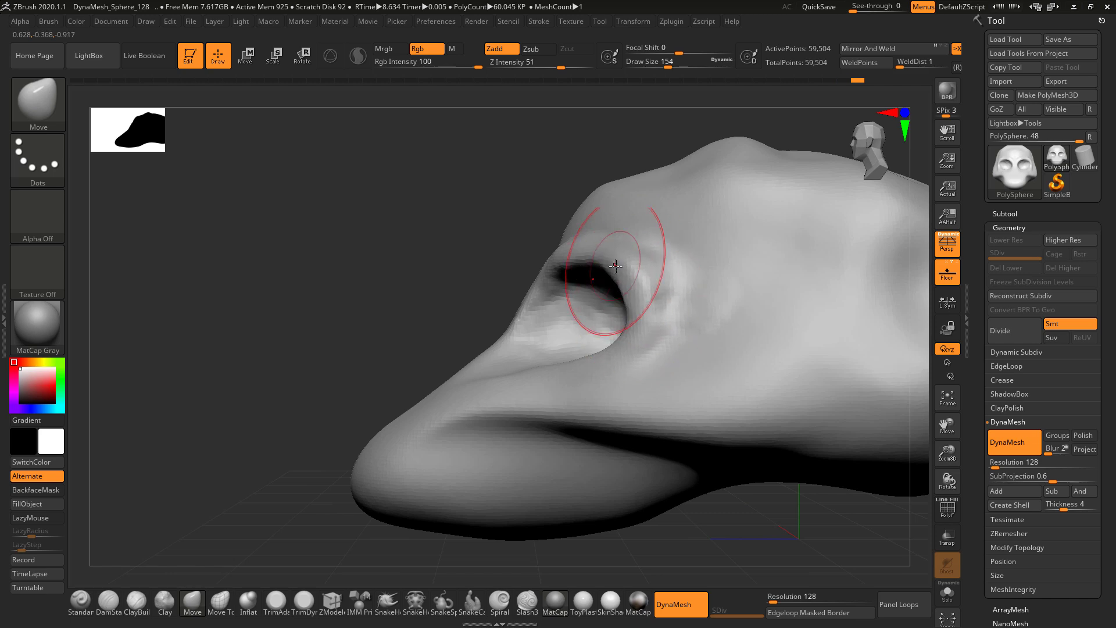
pyautogui.moveTo(628, 342); pyautogui.dragTo(615, 320)
pyautogui.moveTo(493, 339)
pyautogui.mouseDown()
pyautogui.moveTo(638, 266)
pyautogui.moveTo(712, 276)
pyautogui.moveTo(712, 291)
pyautogui.moveTo(723, 279)
pyautogui.moveTo(659, 329)
pyautogui.mouseUp()
pyautogui.moveTo(772, 285); pyautogui.dragTo(729, 273)
# Step: Carve the lower edges of the eye sockets with the DamStandard brush at draw size 154, checking them against the front-view photo
pyautogui.click(139, 609)
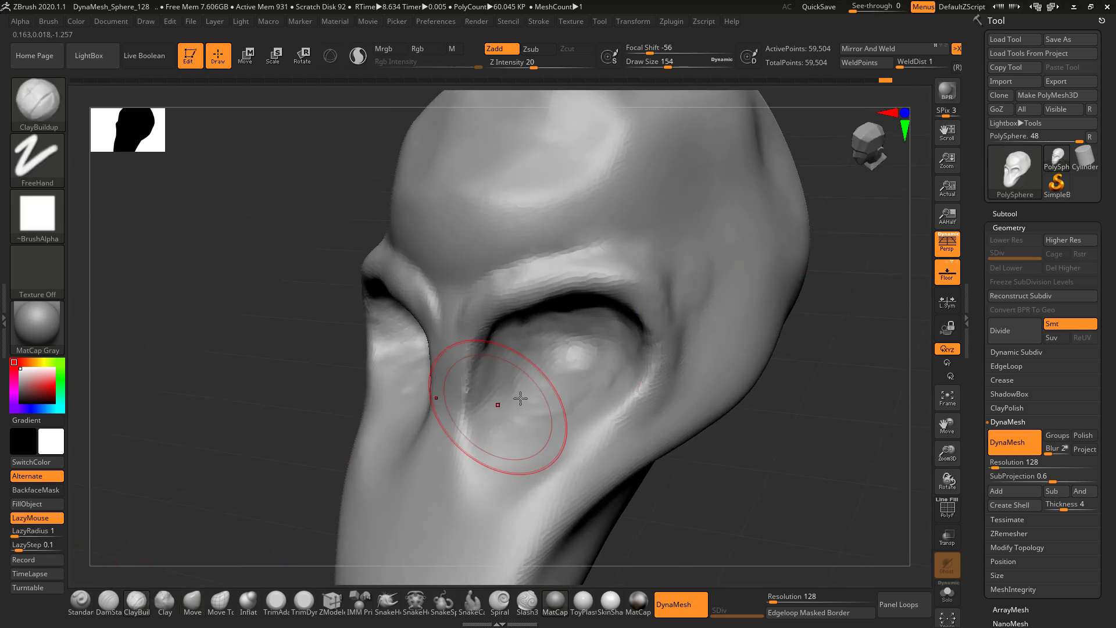
pyautogui.click(108, 601)
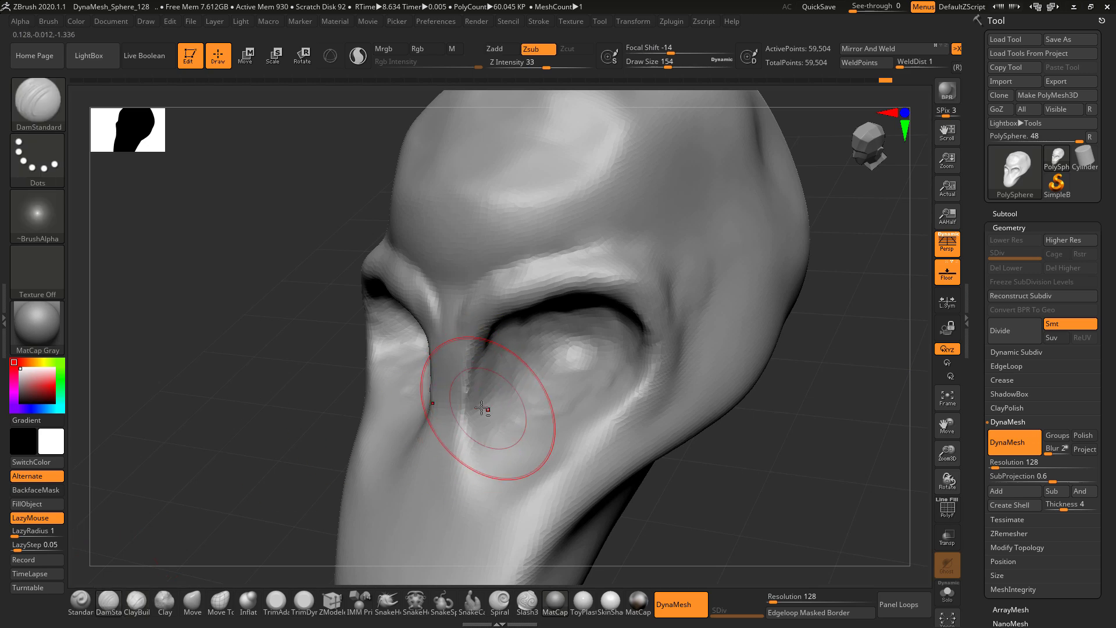
pyautogui.moveTo(486, 408); pyautogui.dragTo(590, 430)
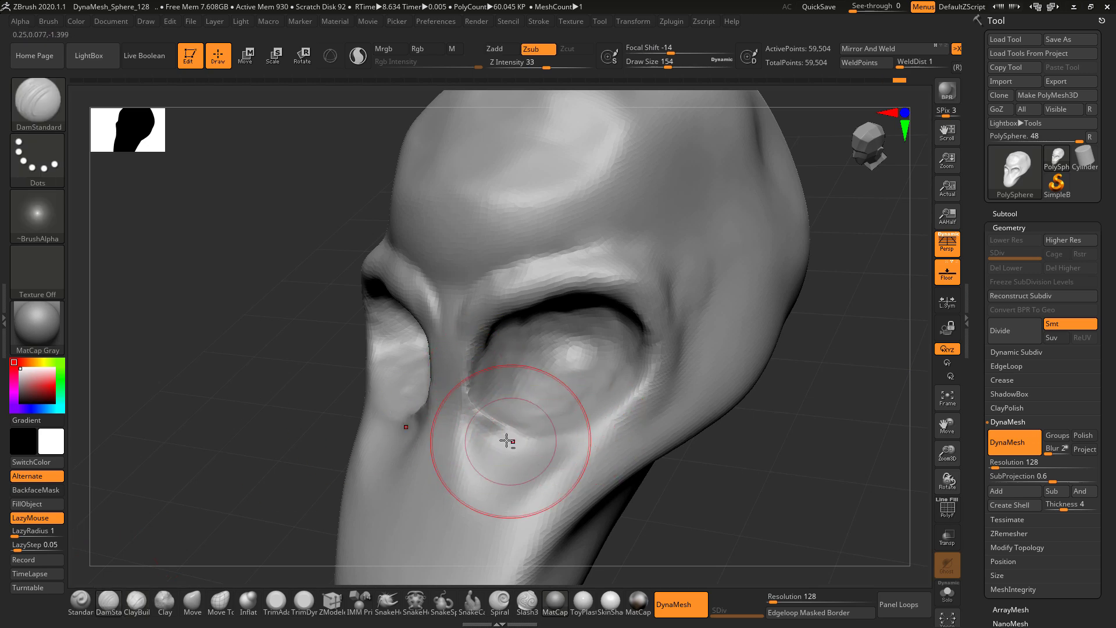
pyautogui.moveTo(508, 442); pyautogui.dragTo(616, 414)
pyautogui.moveTo(737, 410)
pyautogui.mouseDown()
pyautogui.moveTo(792, 425)
pyautogui.moveTo(739, 448)
pyautogui.mouseUp()
pyautogui.hotkey('alt', 'Tab')
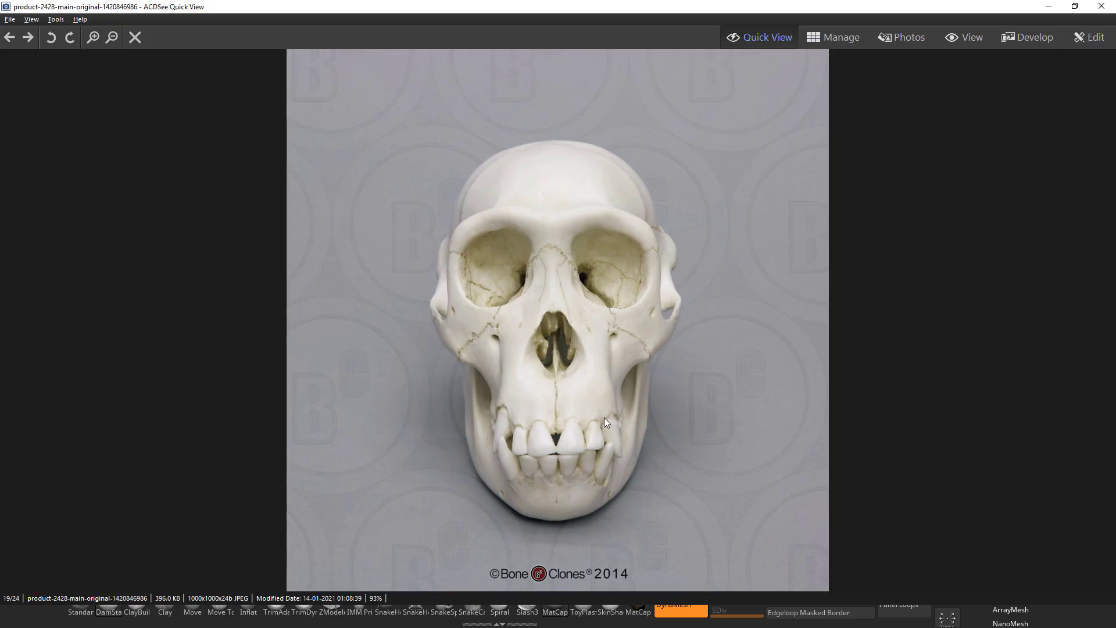
pyautogui.hotkey('alt', 'Tab')
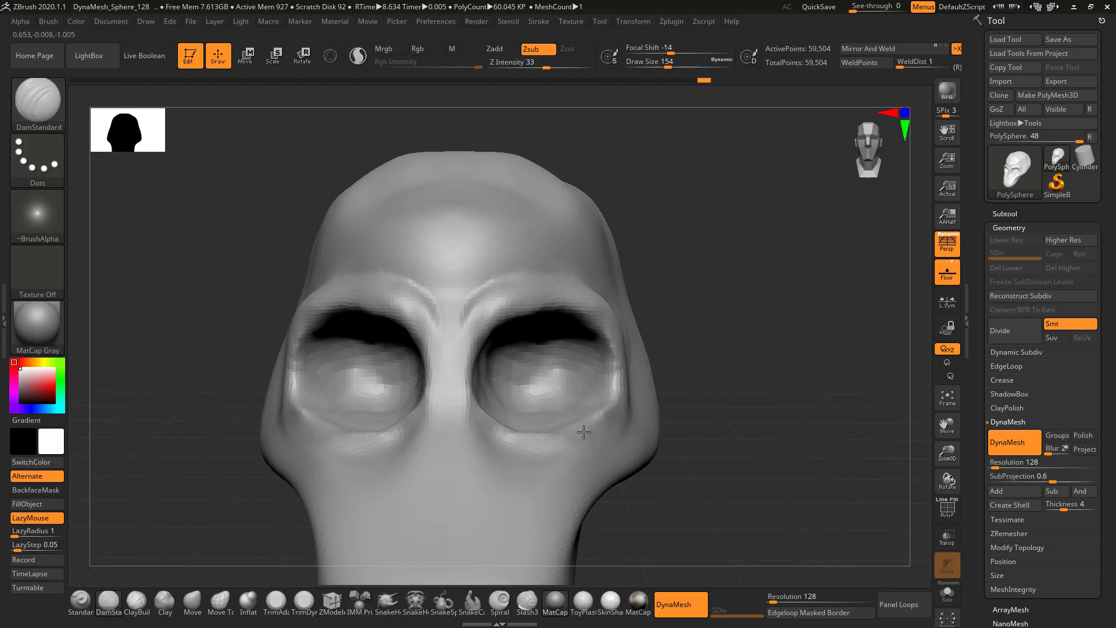
pyautogui.moveTo(672, 347); pyautogui.dragTo(700, 291)
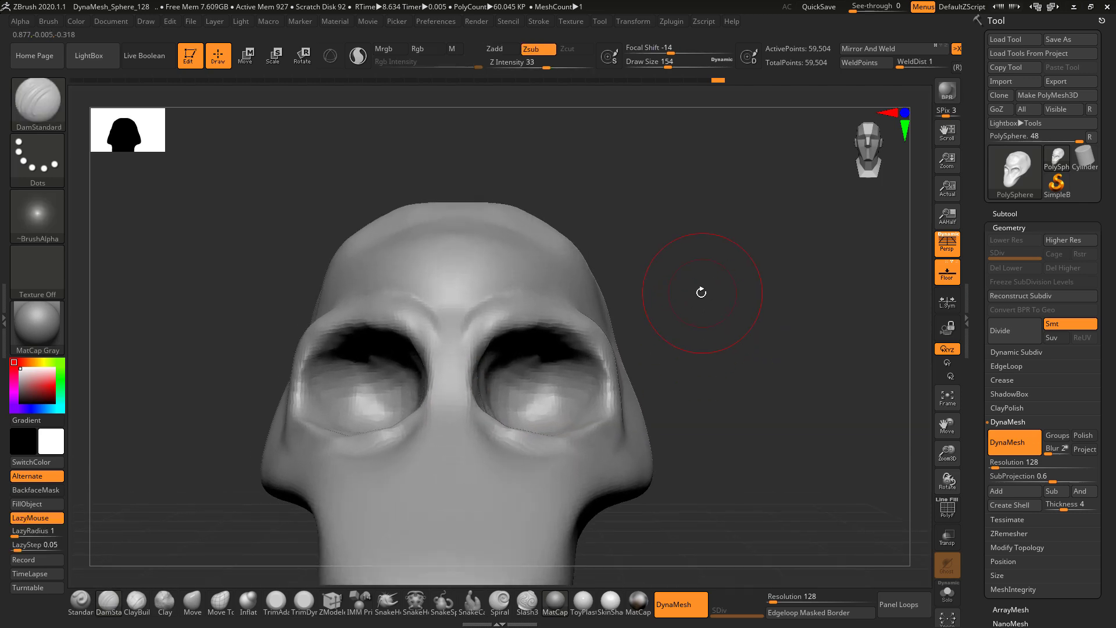
# Step: Build up the brow ridges and outer socket rims with the ClayBuildup brush at draw size 97, undoing the last stroke
pyautogui.click(138, 607)
pyautogui.press('space')
pyautogui.moveTo(655, 244); pyautogui.dragTo(590, 300)
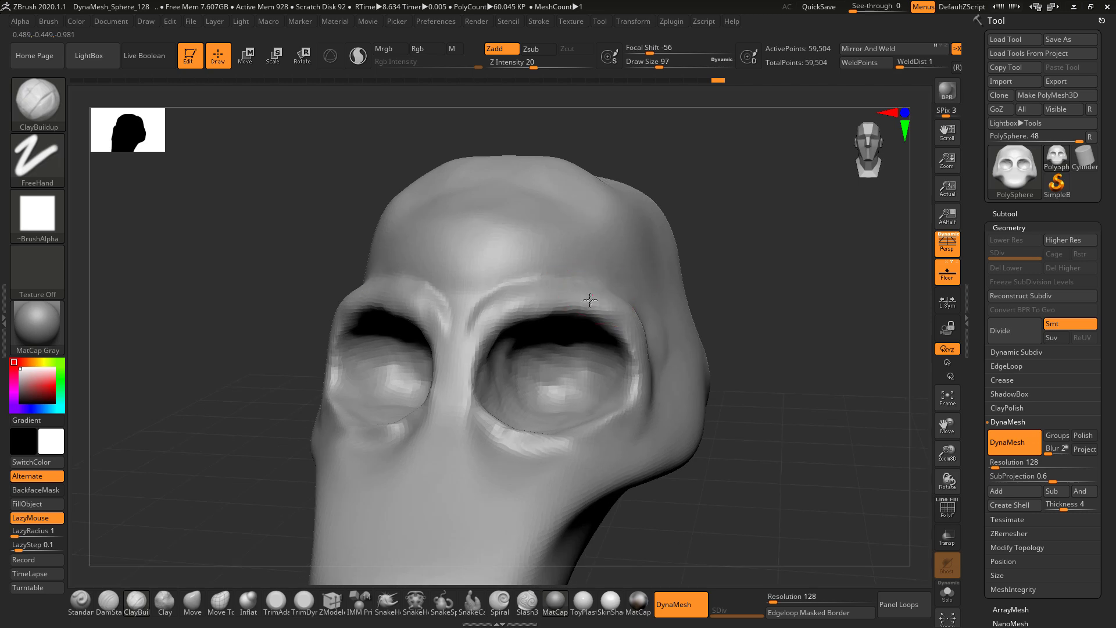
pyautogui.moveTo(734, 229); pyautogui.dragTo(703, 252)
pyautogui.moveTo(643, 308)
pyautogui.mouseDown()
pyautogui.moveTo(658, 294)
pyautogui.moveTo(661, 376)
pyautogui.moveTo(674, 361)
pyautogui.mouseUp()
pyautogui.hotkey('ctrl', 'z')
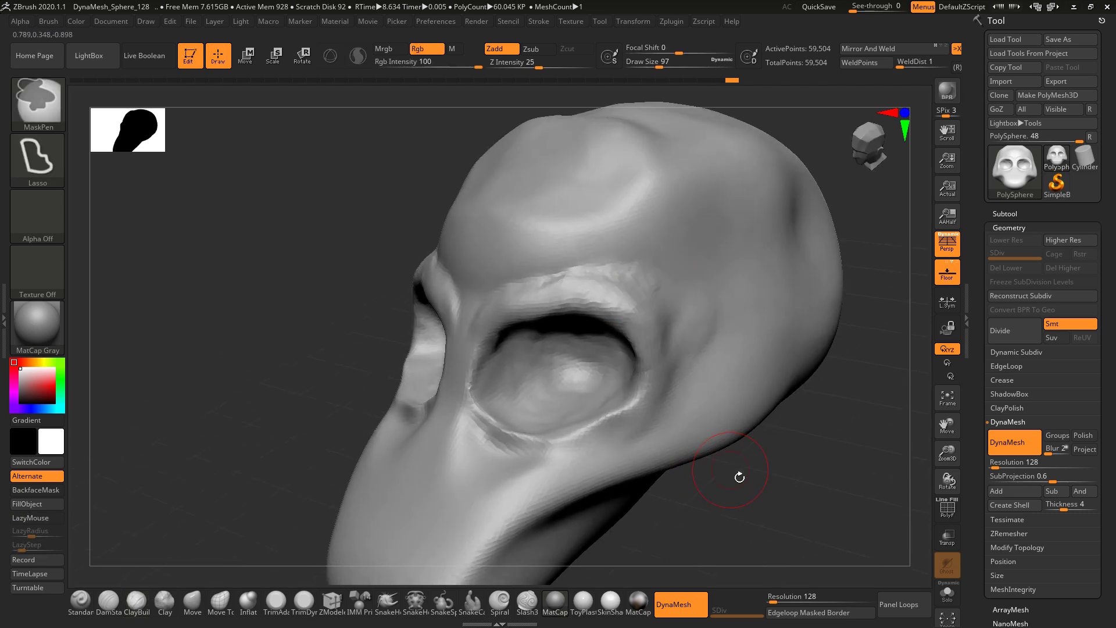
# Step: Refine and smooth the brow ridges and outer socket rims in three-quarter view, and return to the front view
pyautogui.moveTo(740, 476); pyautogui.dragTo(710, 437)
pyautogui.moveTo(664, 351)
pyautogui.mouseDown()
pyautogui.moveTo(663, 330)
pyautogui.moveTo(580, 274)
pyautogui.moveTo(511, 289)
pyautogui.moveTo(576, 261)
pyautogui.mouseUp()
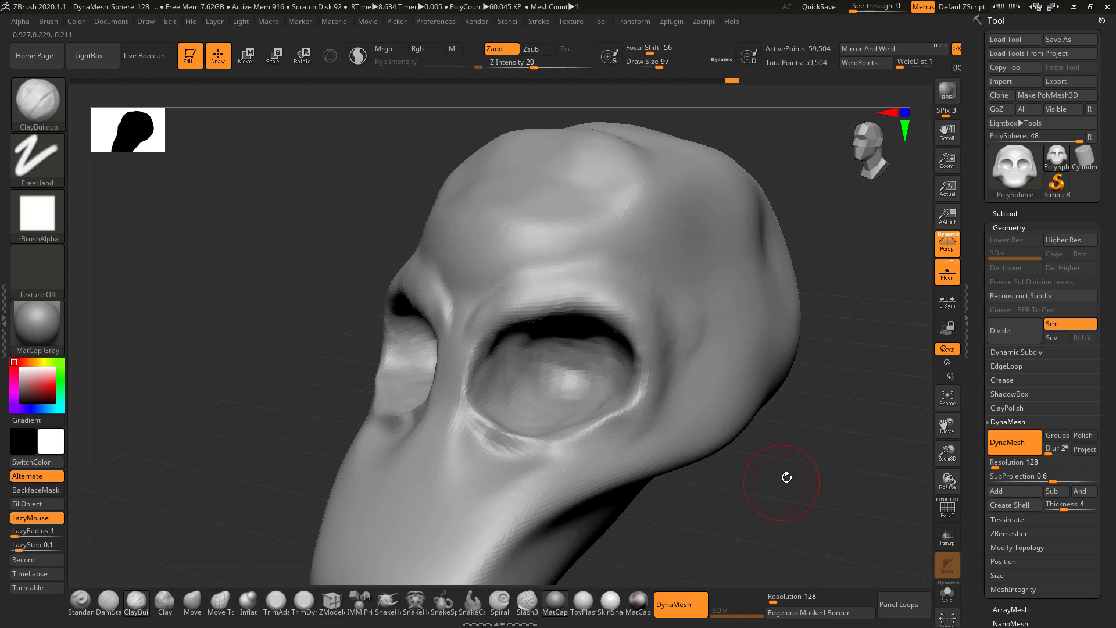
pyautogui.moveTo(787, 476); pyautogui.dragTo(617, 374)
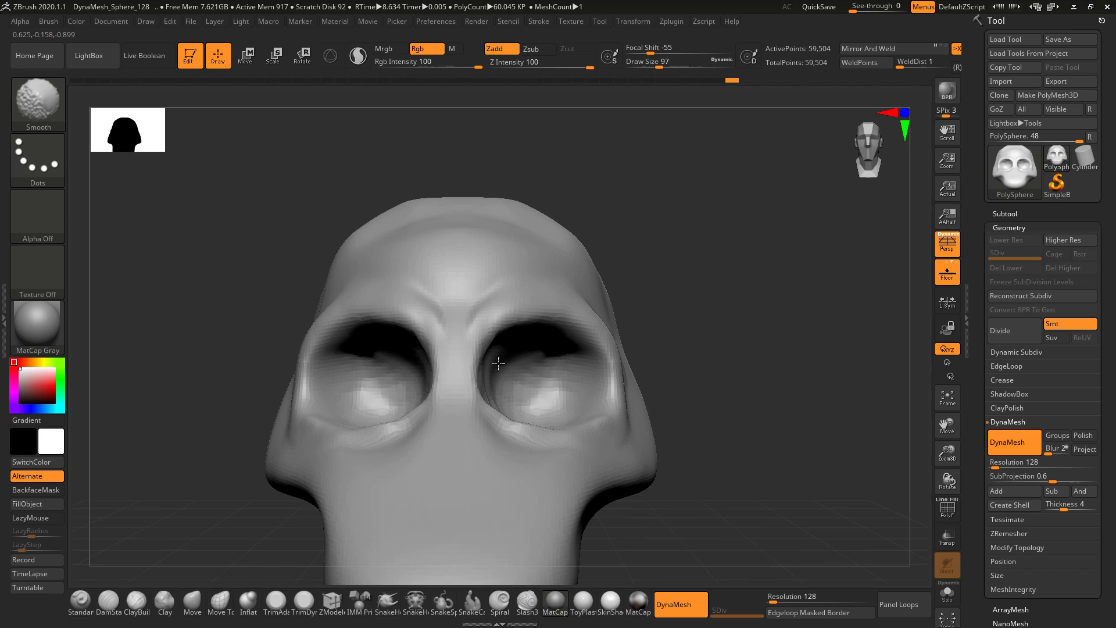
# Step: Build up the inner rims of the eye sockets with the ClayBuildup brush at draw size 97, checking them against the front-view photo
pyautogui.moveTo(715, 309)
pyautogui.mouseDown()
pyautogui.moveTo(738, 364)
pyautogui.moveTo(720, 331)
pyautogui.moveTo(692, 326)
pyautogui.mouseUp()
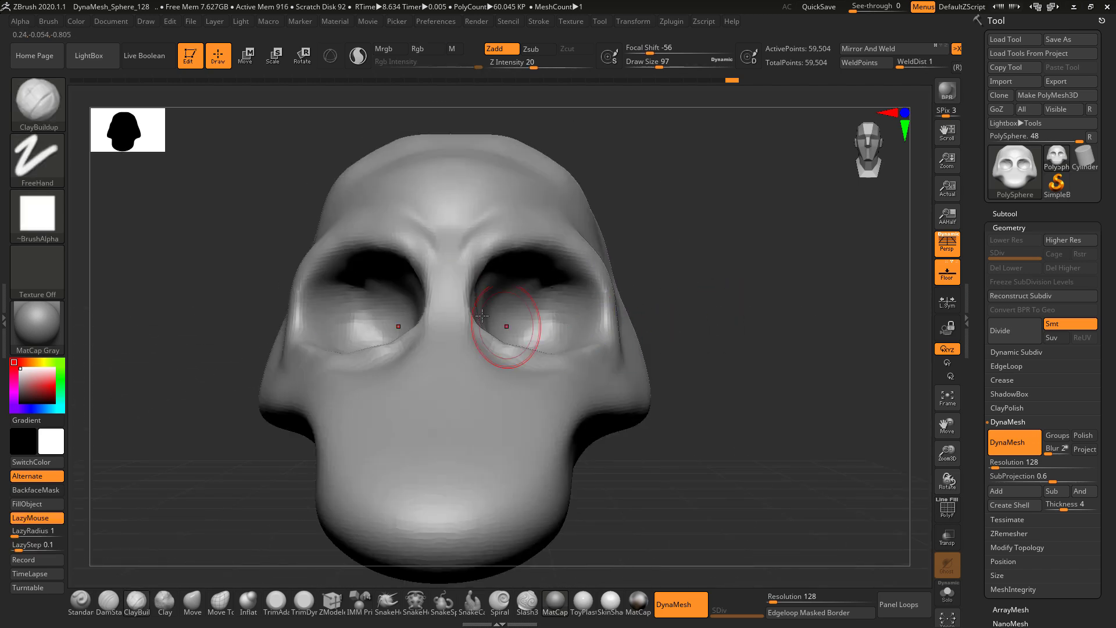
pyautogui.moveTo(482, 315); pyautogui.dragTo(479, 288)
pyautogui.moveTo(592, 254)
pyautogui.mouseDown()
pyautogui.moveTo(448, 314)
pyautogui.moveTo(332, 326)
pyautogui.mouseUp()
pyautogui.hotkey('alt', 'Tab')
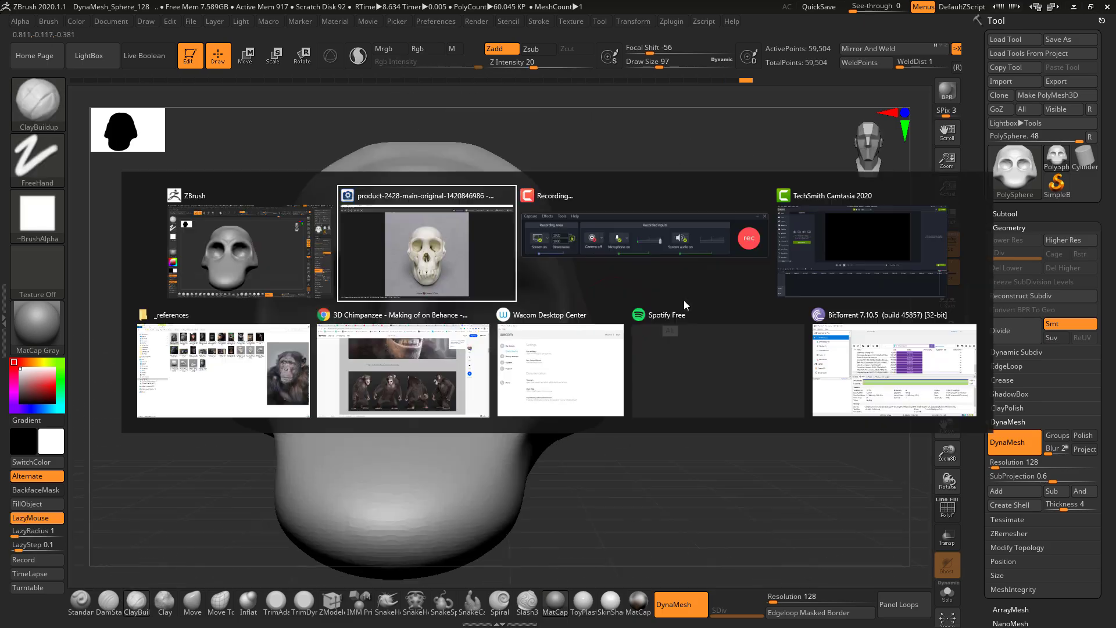
pyautogui.hotkey('alt', 'Tab')
pyautogui.moveTo(762, 315); pyautogui.dragTo(535, 349)
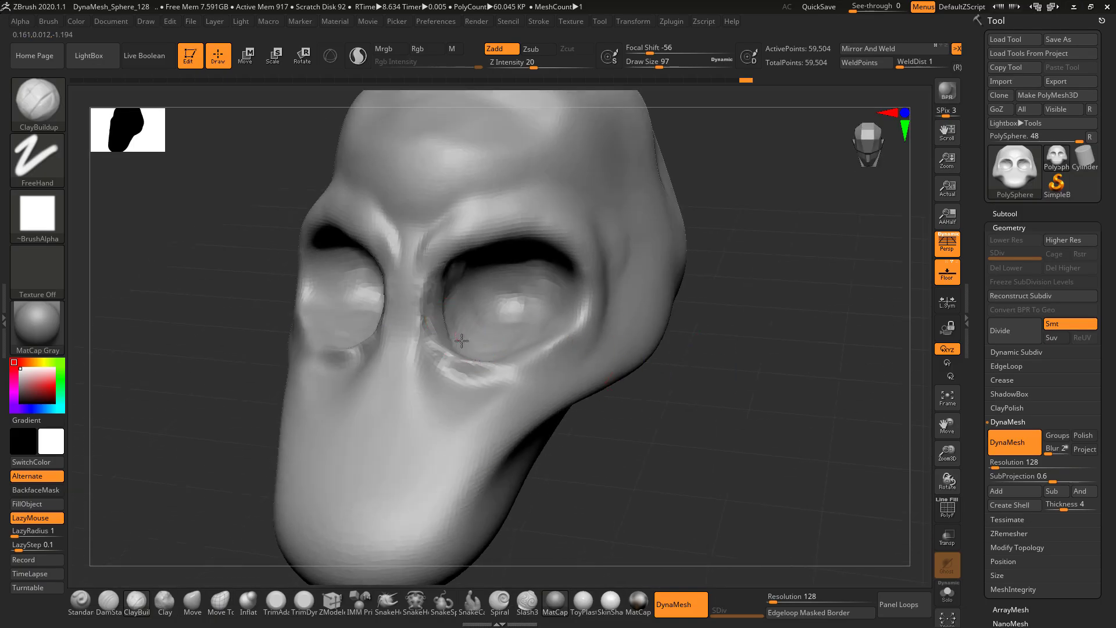
# Step: Compare the front view with the skull photo, then carve a small nasal opening below the nose bridge with ClayBuildup at draw size 71
pyautogui.keyDown('shift'); pyautogui.moveTo(697, 360); pyautogui.dragTo(730, 439); pyautogui.keyUp('shift')
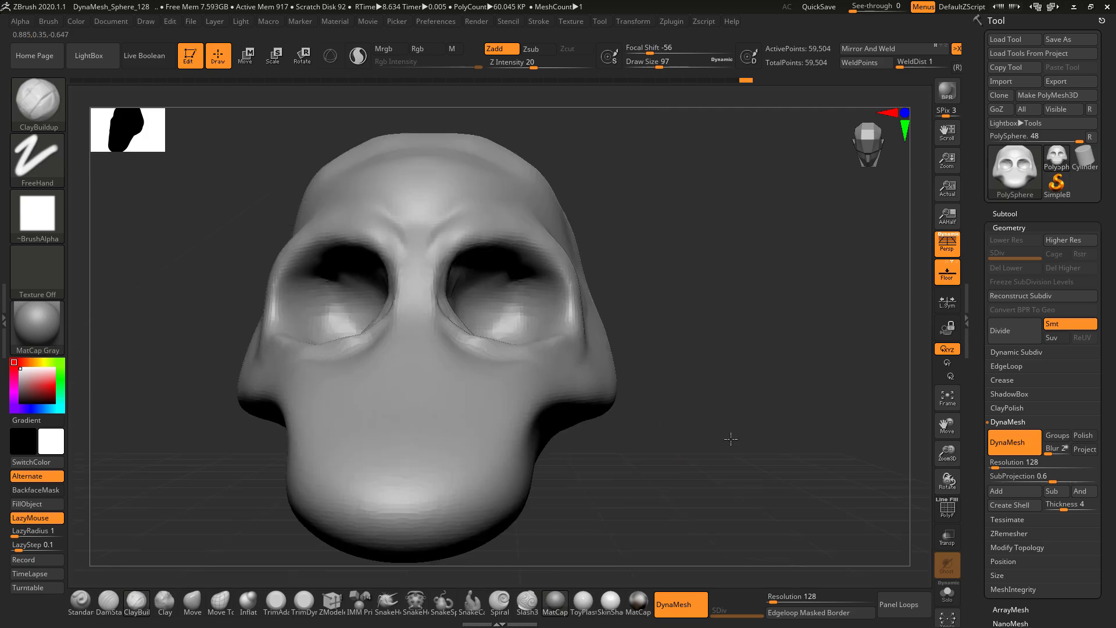
pyautogui.keyDown('alt'); pyautogui.moveTo(693, 372); pyautogui.dragTo(738, 443); pyautogui.keyUp('alt')
pyautogui.keyDown('alt'); pyautogui.moveTo(732, 399); pyautogui.dragTo(740, 343); pyautogui.keyUp('alt')
pyautogui.hotkey('alt', 'Tab')
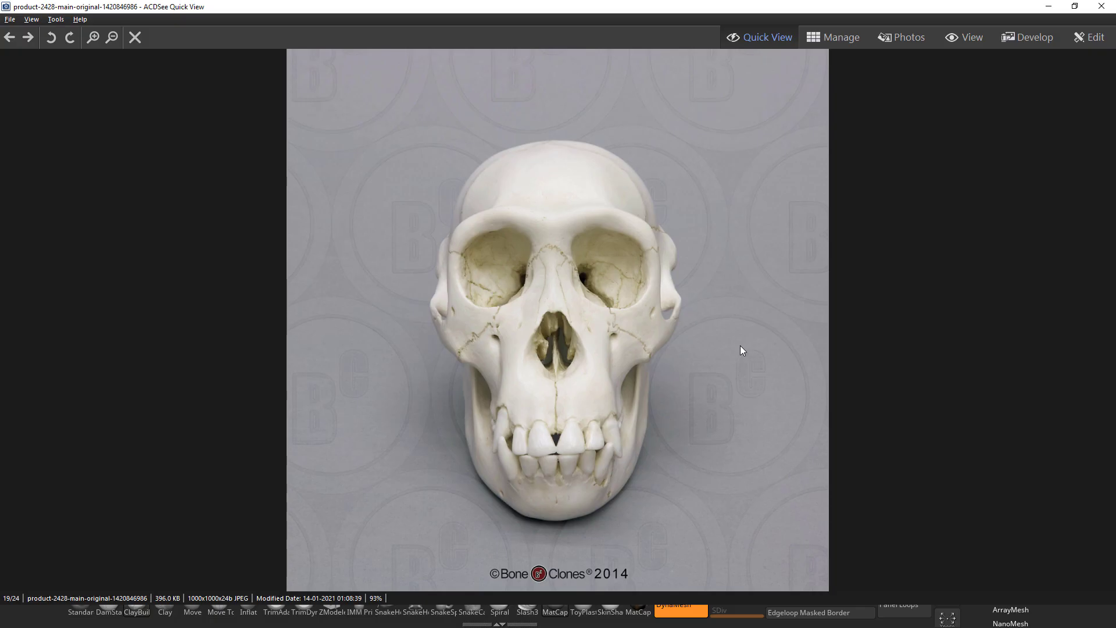
pyautogui.hotkey('alt', 'Tab')
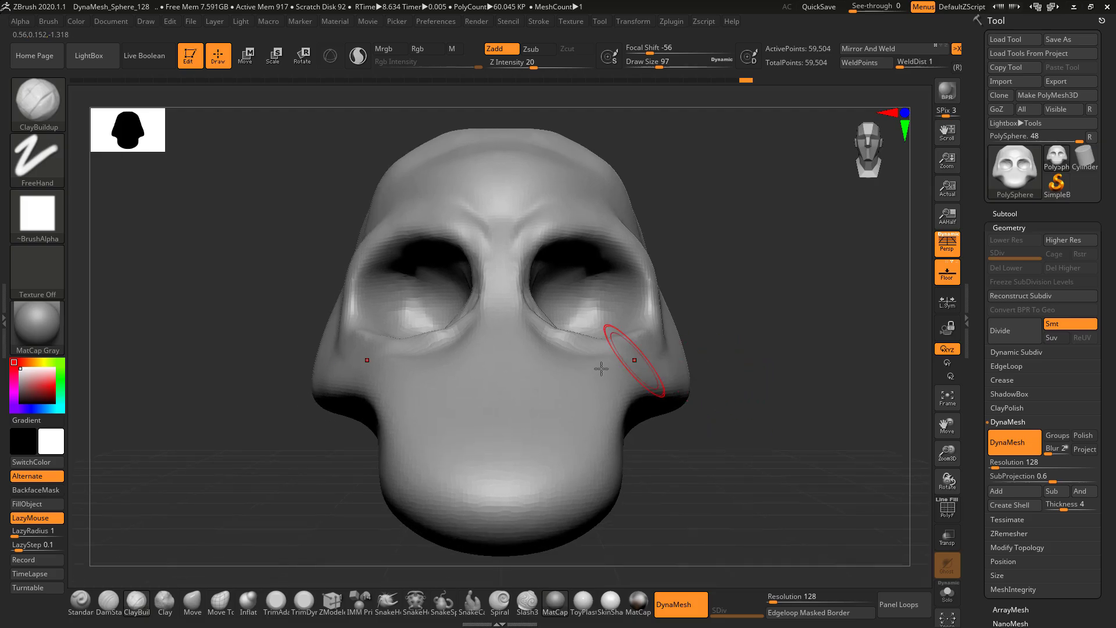
pyautogui.press('space')
pyautogui.moveTo(497, 357); pyautogui.dragTo(483, 357)
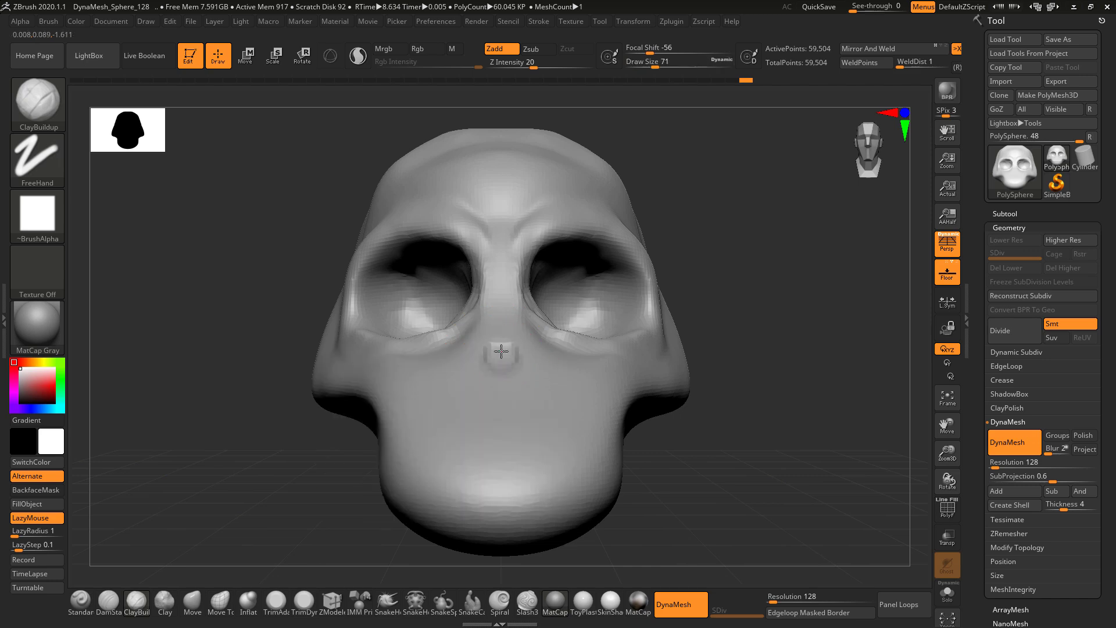
pyautogui.click(504, 346)
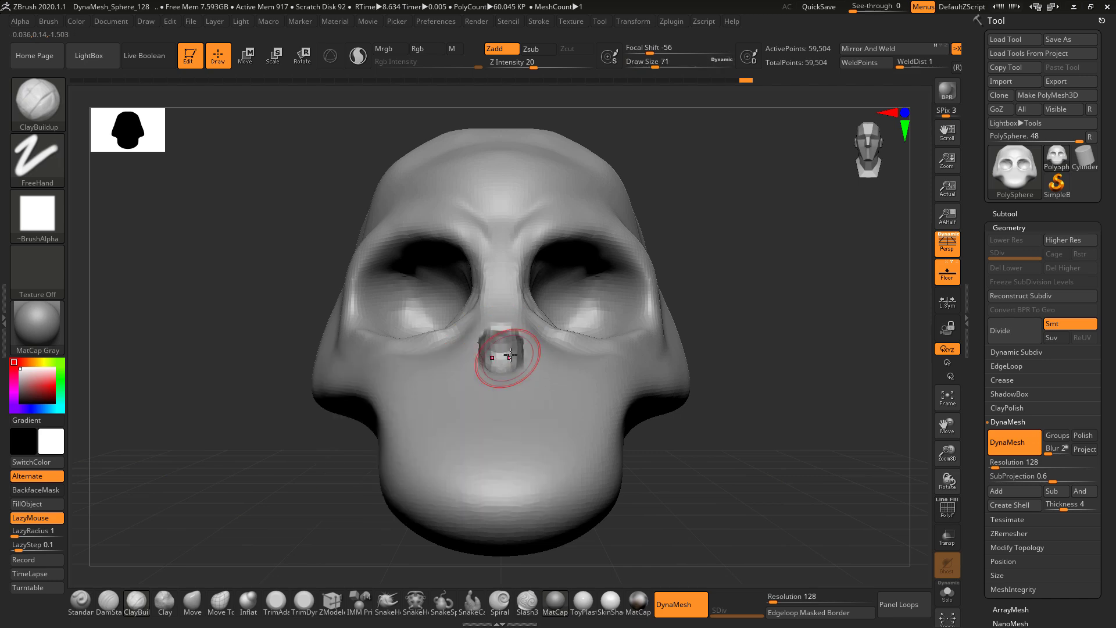
# Step: Check the nasal opening against the front-view photo and smooth the carved area flat again
pyautogui.hotkey('alt', 'Tab')
pyautogui.hotkey('alt', 'Tab')
pyautogui.hotkey('alt', 'Tab')
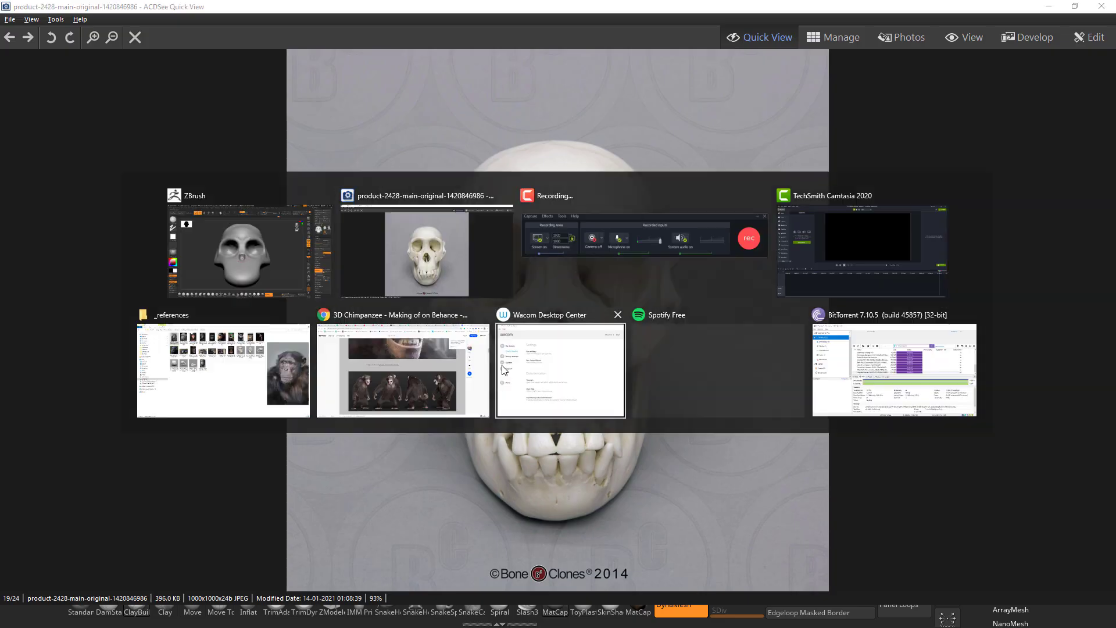
pyautogui.hotkey('alt', 'Tab')
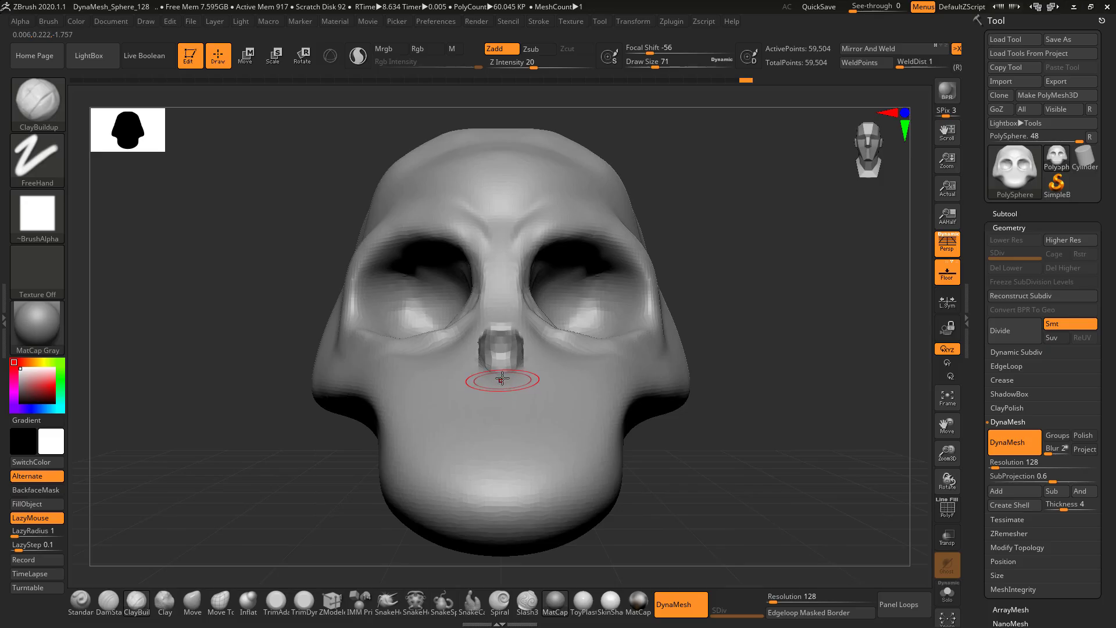
pyautogui.keyDown('shift'); pyautogui.moveTo(499, 375); pyautogui.dragTo(511, 331); pyautogui.keyUp('shift')
pyautogui.moveTo(704, 260)
pyautogui.mouseDown()
pyautogui.moveTo(732, 271)
pyautogui.moveTo(697, 273)
pyautogui.moveTo(709, 256)
pyautogui.mouseUp()
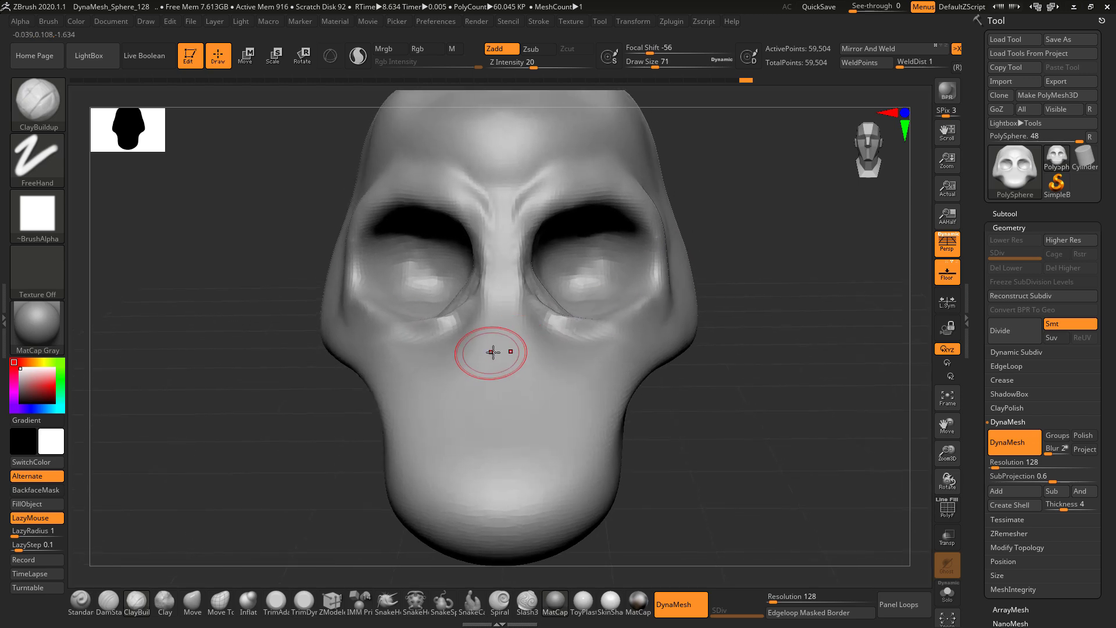
# Step: Carve a deeper nasal opening below the nose bridge with ClayBuildup at draw size 71, comparing it with the front-view photo
pyautogui.moveTo(498, 351); pyautogui.dragTo(502, 332)
pyautogui.moveTo(502, 378)
pyautogui.keyDown('alt'); pyautogui.mouseDown()
pyautogui.moveTo(499, 349)
pyautogui.moveTo(494, 371)
pyautogui.mouseUp(); pyautogui.keyUp('alt')
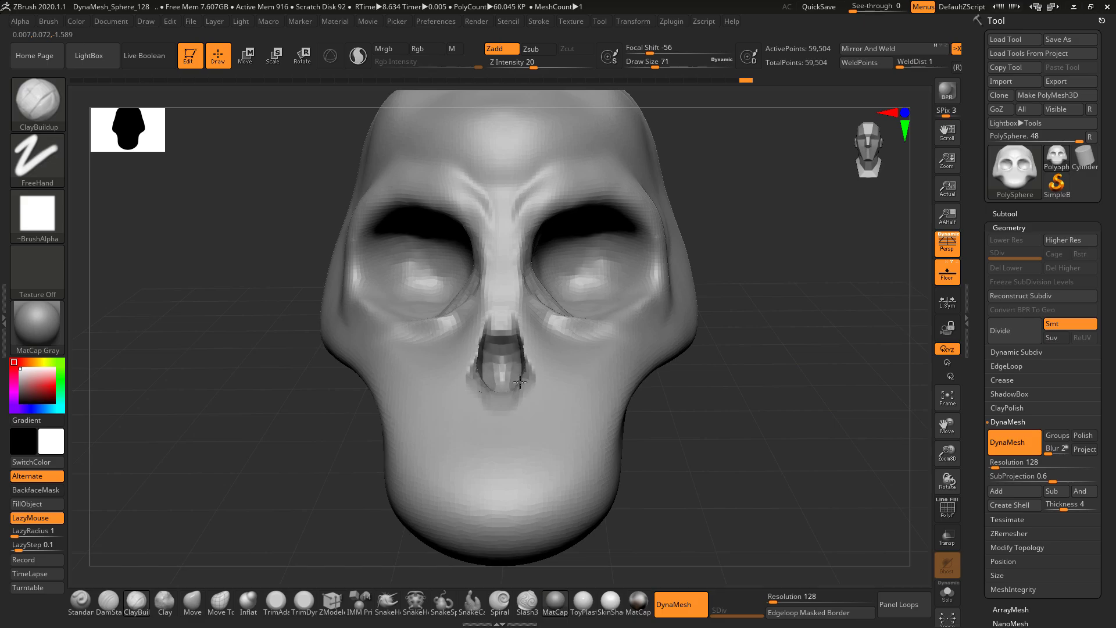
pyautogui.hotkey('alt', 'Tab')
pyautogui.hotkey('alt', 'Tab')
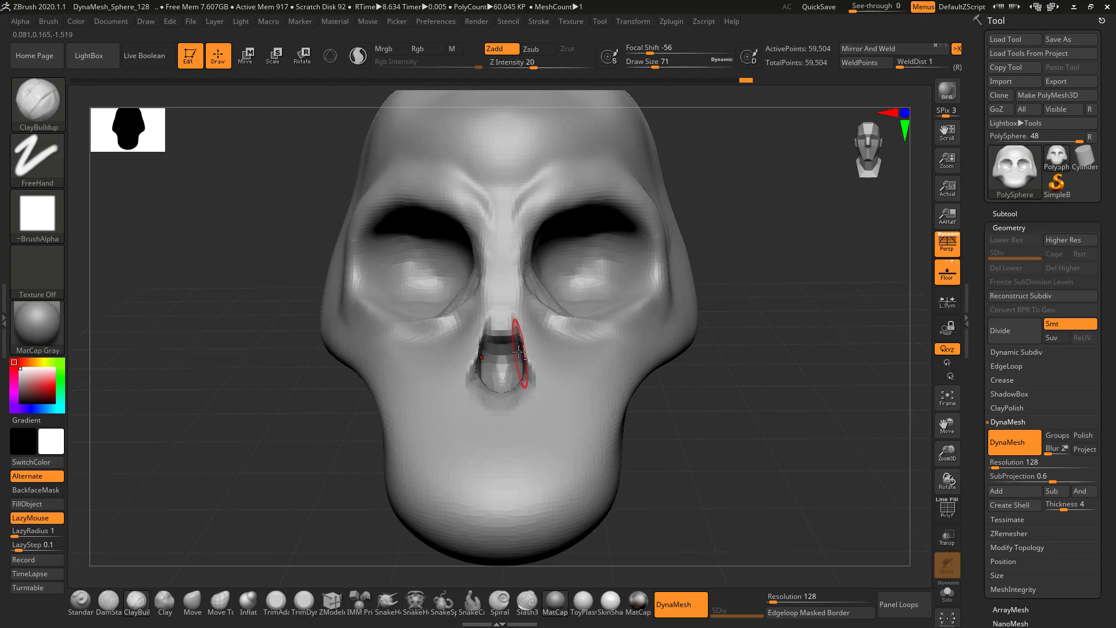
# Step: Widen the lower sides of the nasal opening to match the photo and remesh the skull with DynaMesh
pyautogui.moveTo(519, 363)
pyautogui.keyDown('alt'); pyautogui.mouseDown()
pyautogui.moveTo(523, 348)
pyautogui.moveTo(526, 384)
pyautogui.mouseUp(); pyautogui.keyUp('alt')
pyautogui.hotkey('alt', 'Tab')
pyautogui.hotkey('alt', 'Tab')
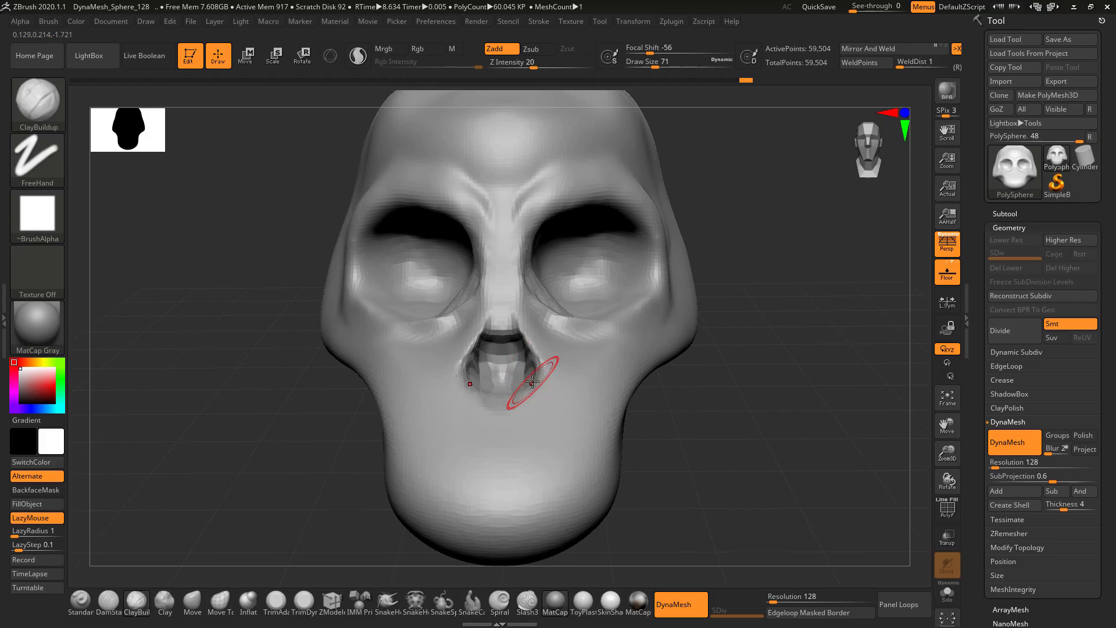
pyautogui.hotkey('ctrl', 'z')
pyautogui.hotkey('ctrl', 'z')
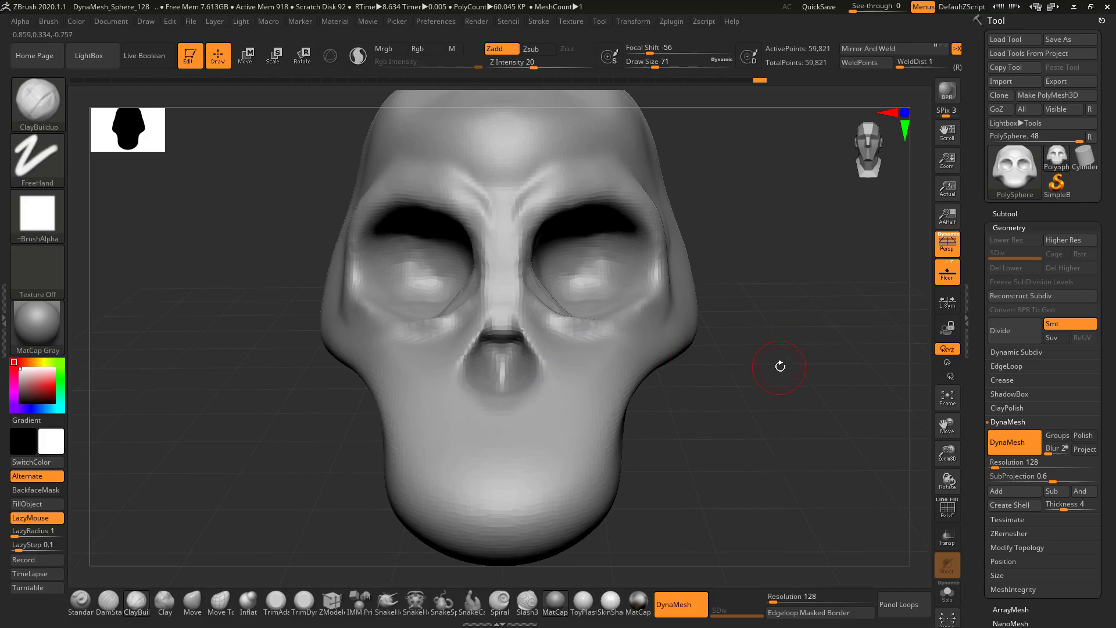
# Step: Add a rim around the nasal opening with ClayBuildup at draw size 46 and smooth its upper and side edges
pyautogui.press('space')
pyautogui.hotkey('alt', 'Tab')
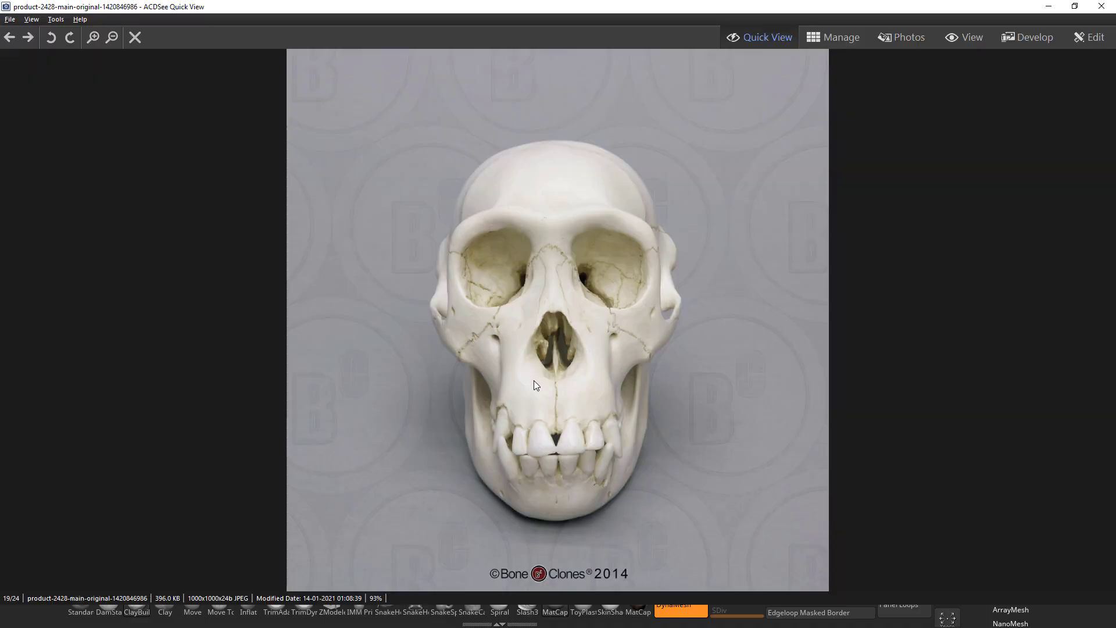
pyautogui.hotkey('alt', 'Tab')
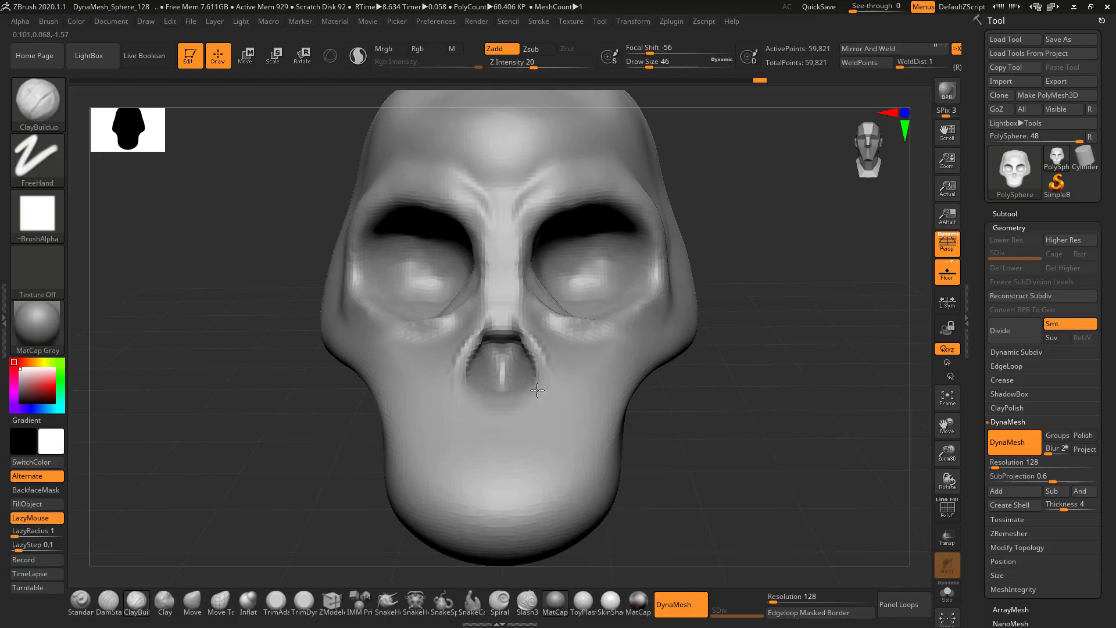
pyautogui.moveTo(523, 337)
pyautogui.keyDown('shift'); pyautogui.mouseDown()
pyautogui.moveTo(530, 363)
pyautogui.moveTo(517, 330)
pyautogui.mouseUp(); pyautogui.keyUp('shift')
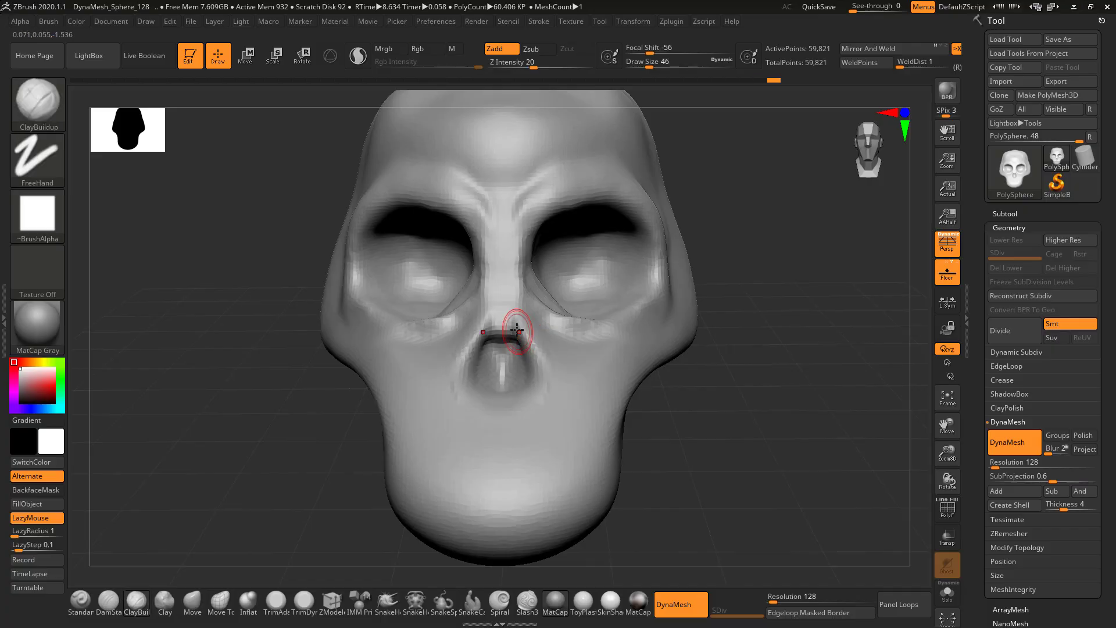
pyautogui.keyDown('shift'); pyautogui.moveTo(534, 368); pyautogui.dragTo(514, 345); pyautogui.keyUp('shift')
# Step: Build up a central septum inside the nasal opening following the front-view photo, and smooth it
pyautogui.hotkey('alt', 'Tab')
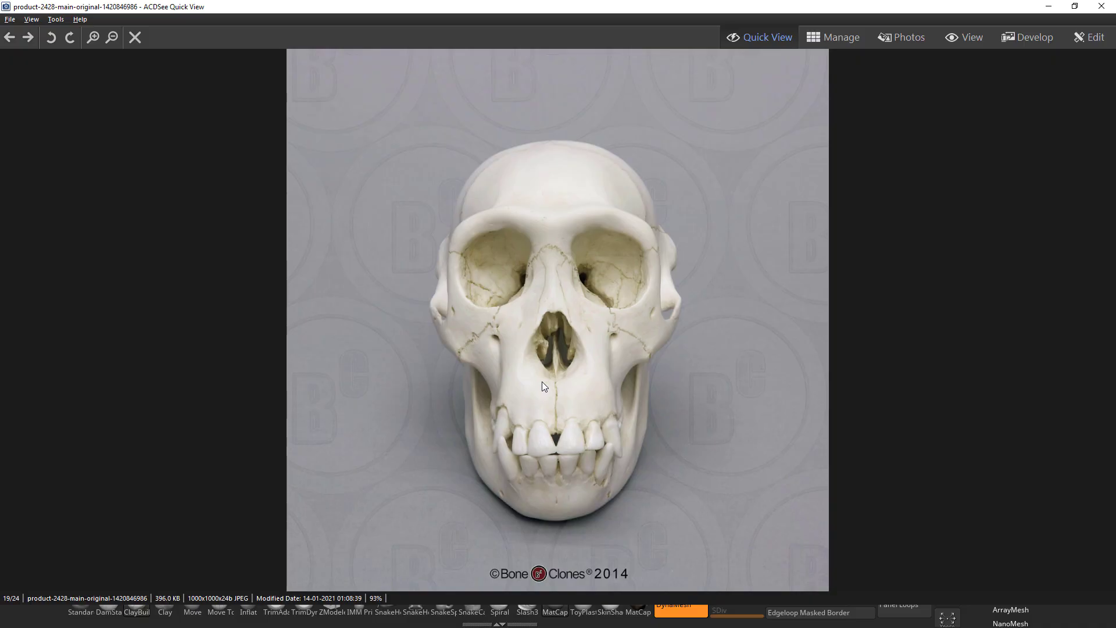
pyautogui.hotkey('alt', 'Tab')
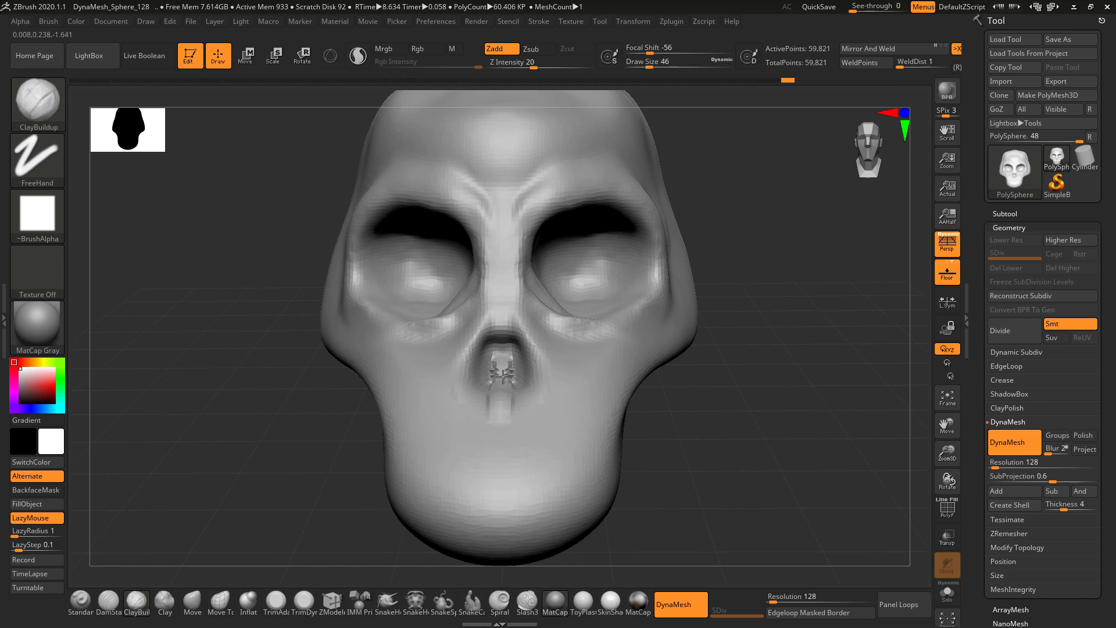
pyautogui.keyDown('shift'); pyautogui.moveTo(503, 364); pyautogui.dragTo(513, 398); pyautogui.keyUp('shift')
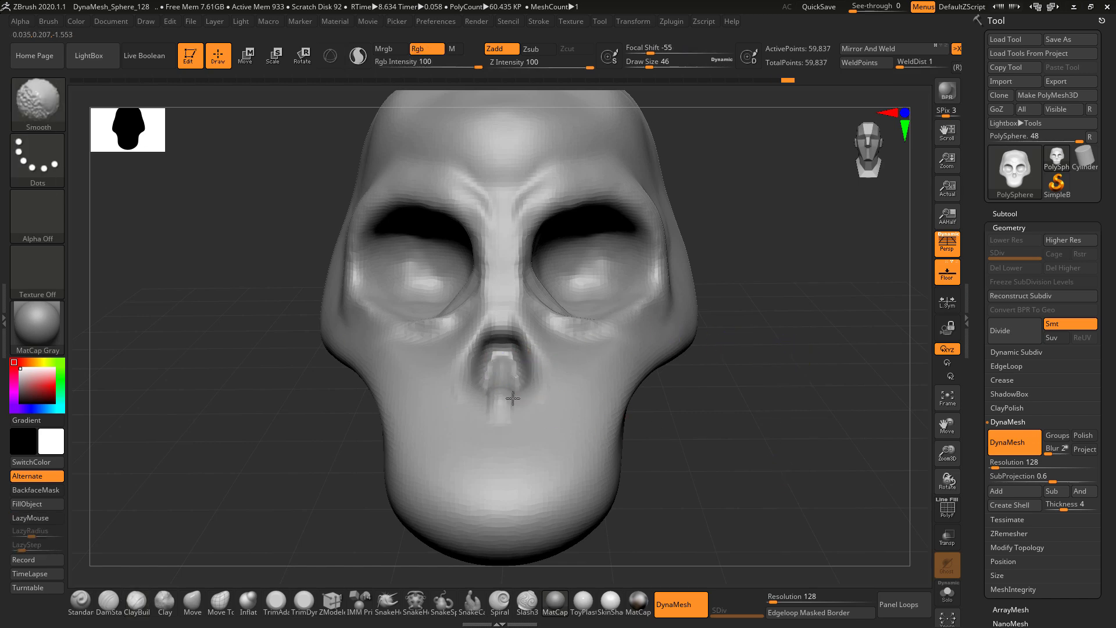
# Step: Sharpen the side edges of the nasal opening with the DamStandard brush at draw size 46, checking them against the photo
pyautogui.click(116, 600)
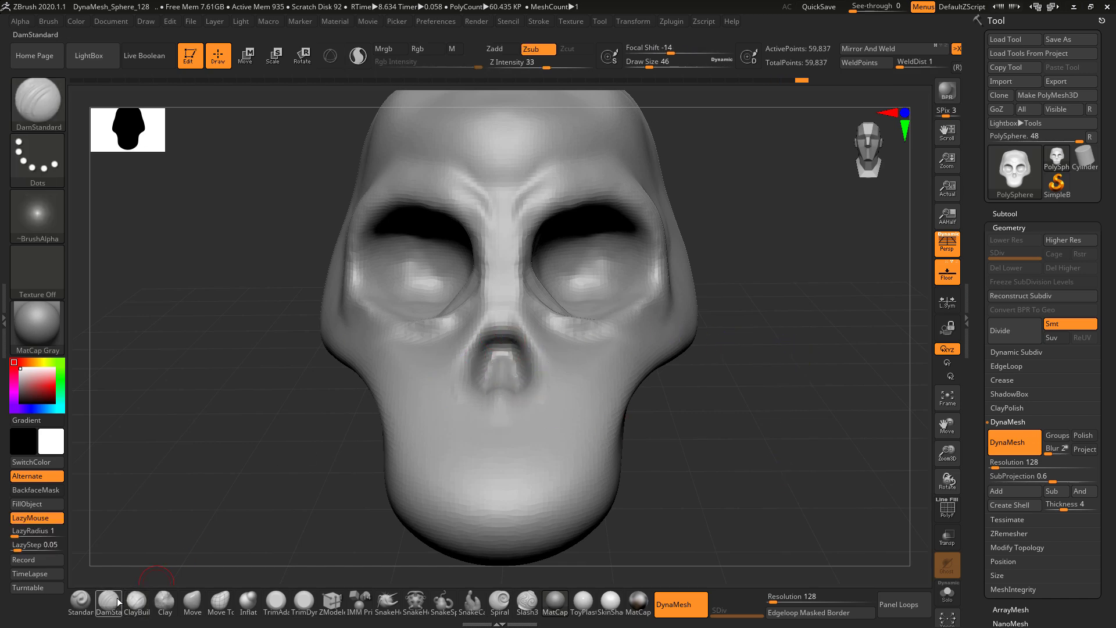
pyautogui.moveTo(532, 355); pyautogui.dragTo(538, 386)
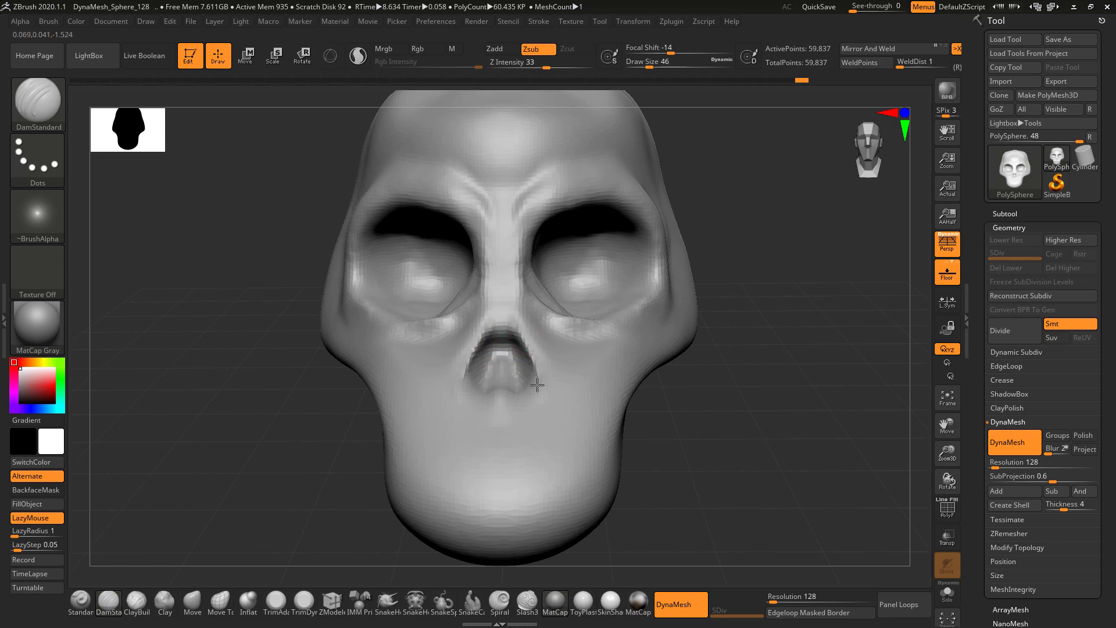
pyautogui.moveTo(514, 328); pyautogui.dragTo(535, 378)
pyautogui.hotkey('alt', 'Tab')
pyautogui.hotkey('alt', 'Tab')
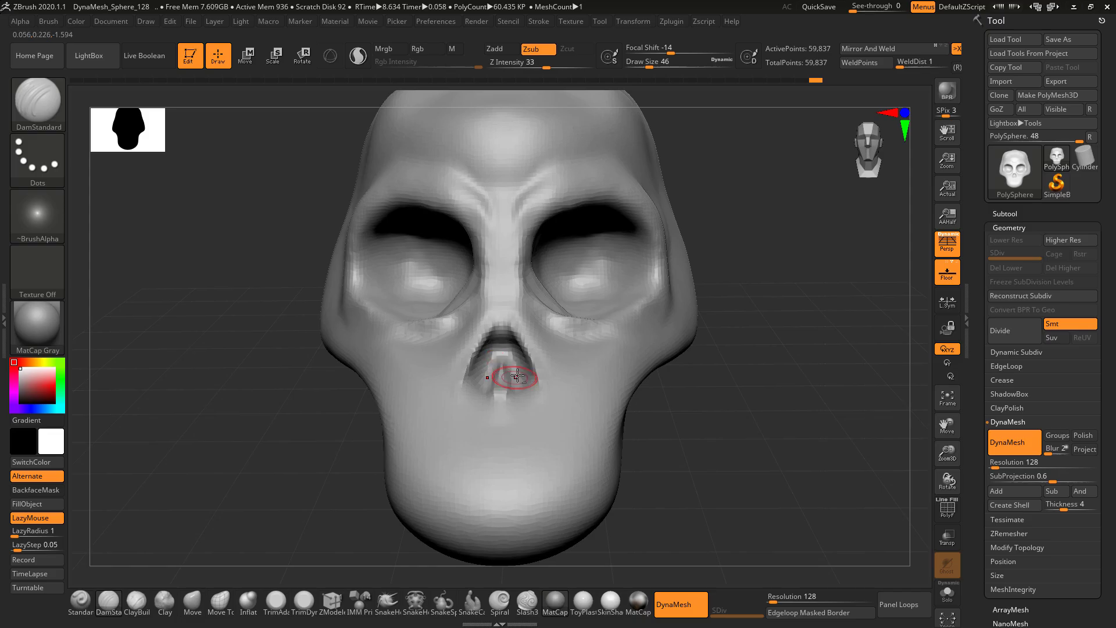
# Step: Carve grooves on both sides of the nasal septum with DamStandard and smooth the opening's lower edge, comparing with the photo
pyautogui.hotkey('alt', 'Tab')
pyautogui.hotkey('alt', 'Tab')
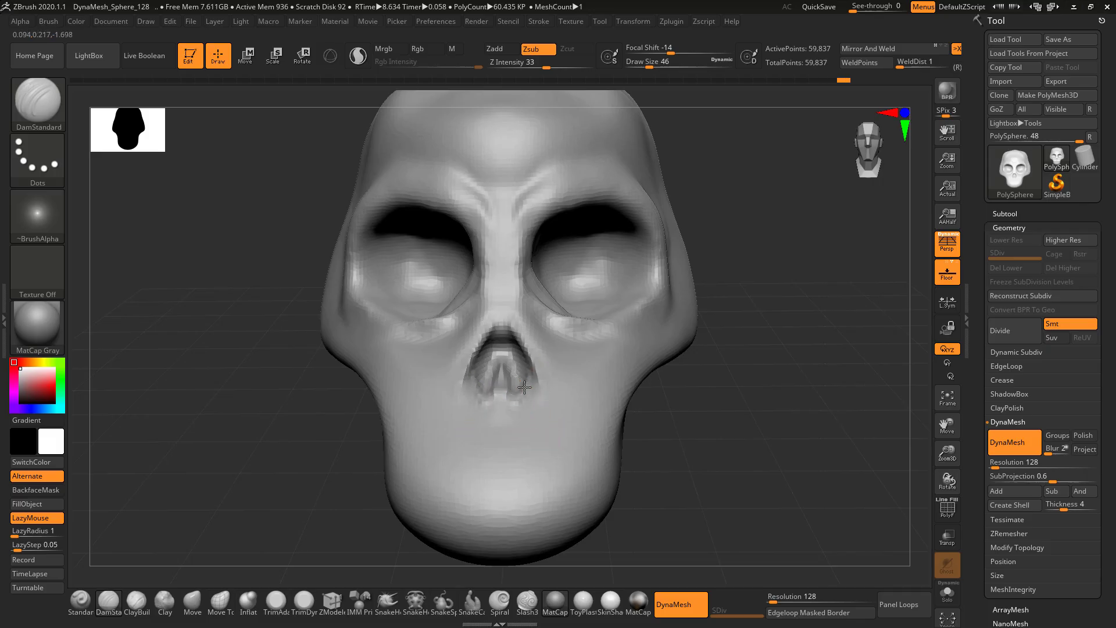
pyautogui.keyDown('shift'); pyautogui.moveTo(521, 399); pyautogui.dragTo(541, 376); pyautogui.keyUp('shift')
pyautogui.hotkey('alt', 'Tab')
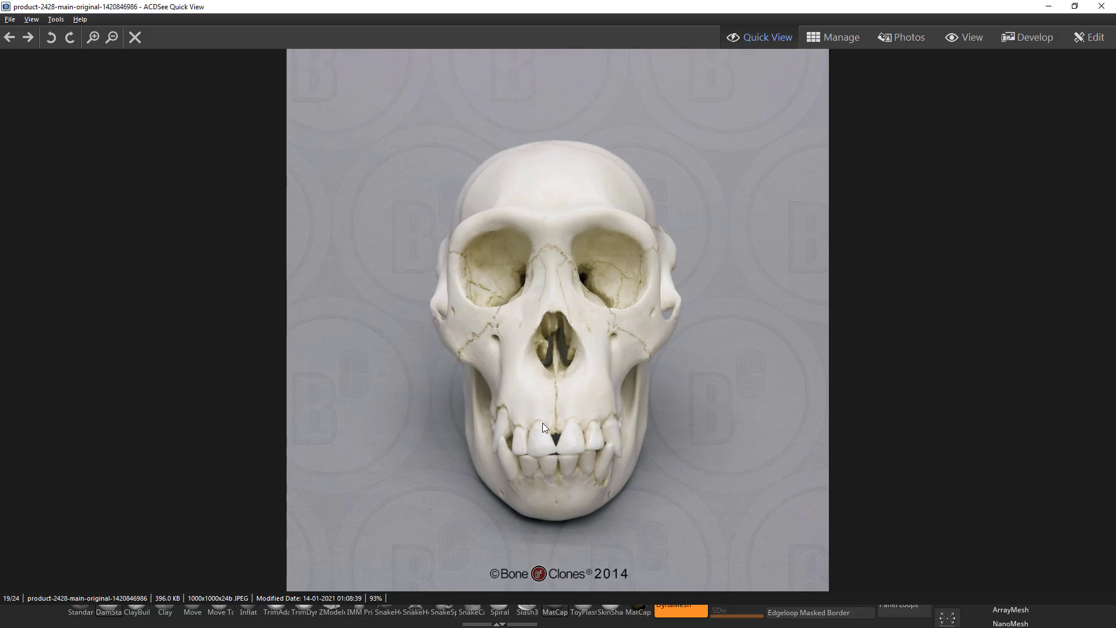
pyautogui.hotkey('alt', 'Tab')
# Step: Reshape the lower edge of the nasal opening with the Move brush at draw size 101, checking it against the front-view photo
pyautogui.press('space')
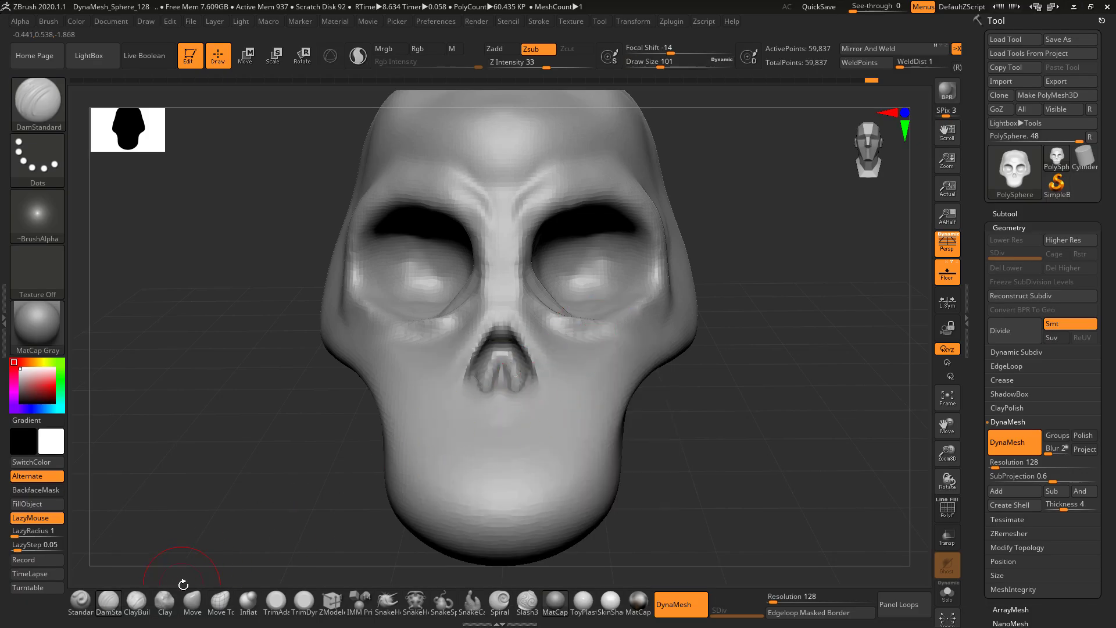
pyautogui.press('b')
pyautogui.press('m')
pyautogui.press('v')
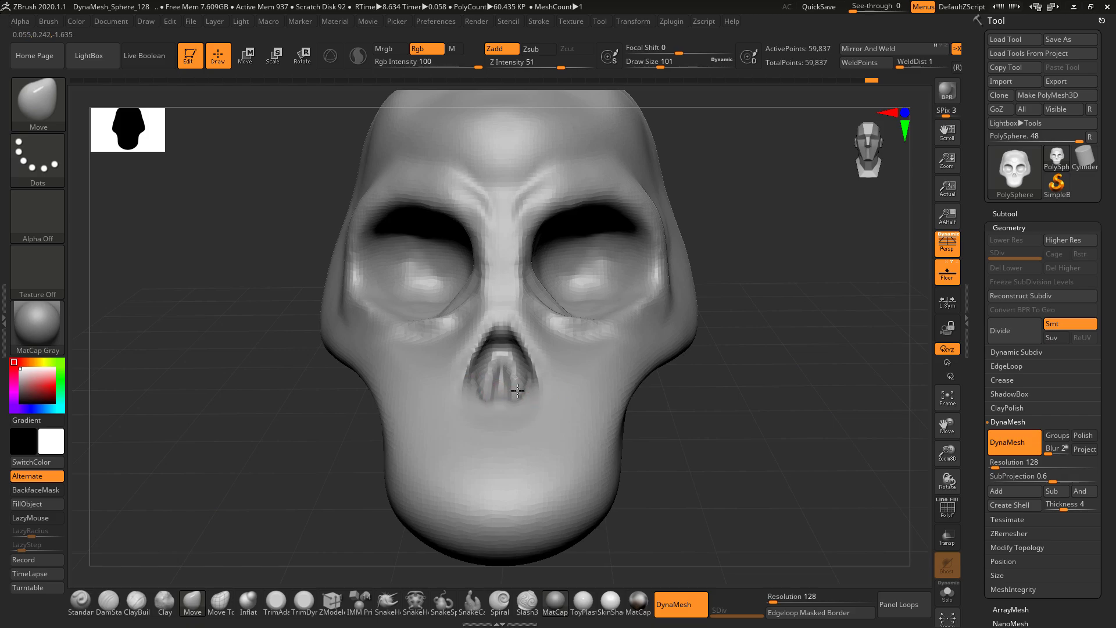
pyautogui.moveTo(517, 390); pyautogui.dragTo(511, 396)
pyautogui.hotkey('alt', 'Tab')
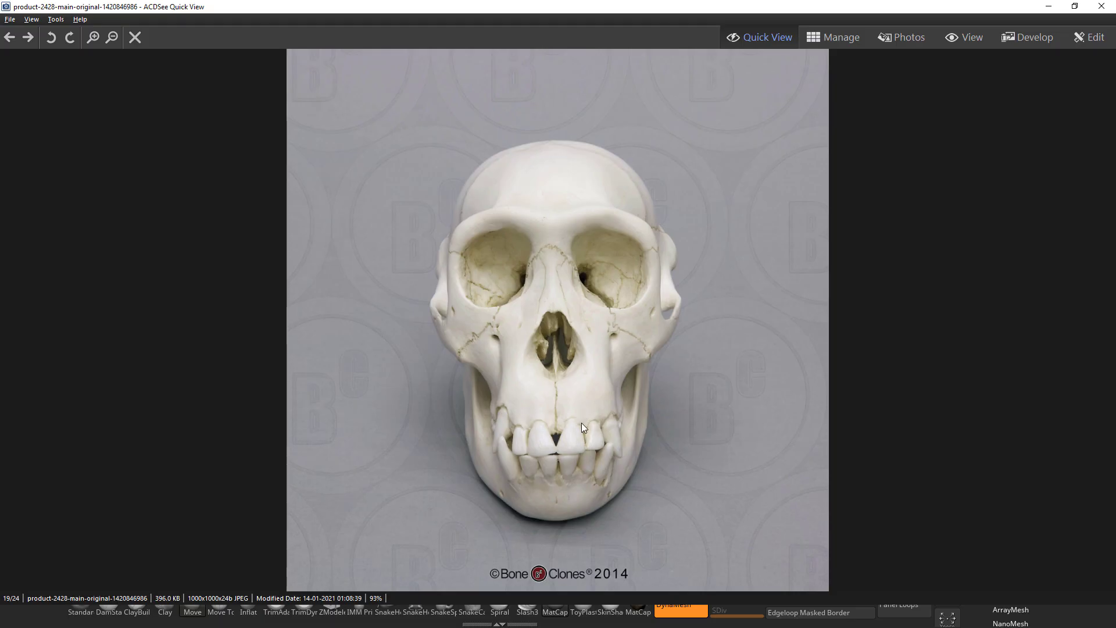
pyautogui.hotkey('alt', 'Tab')
# Step: Carve a closely spaced pair of midline grooves from below the nasal opening down the muzzle with DamStandard at draw size 25, checking the photo
pyautogui.moveTo(641, 438); pyautogui.dragTo(207, 574)
pyautogui.click(109, 600)
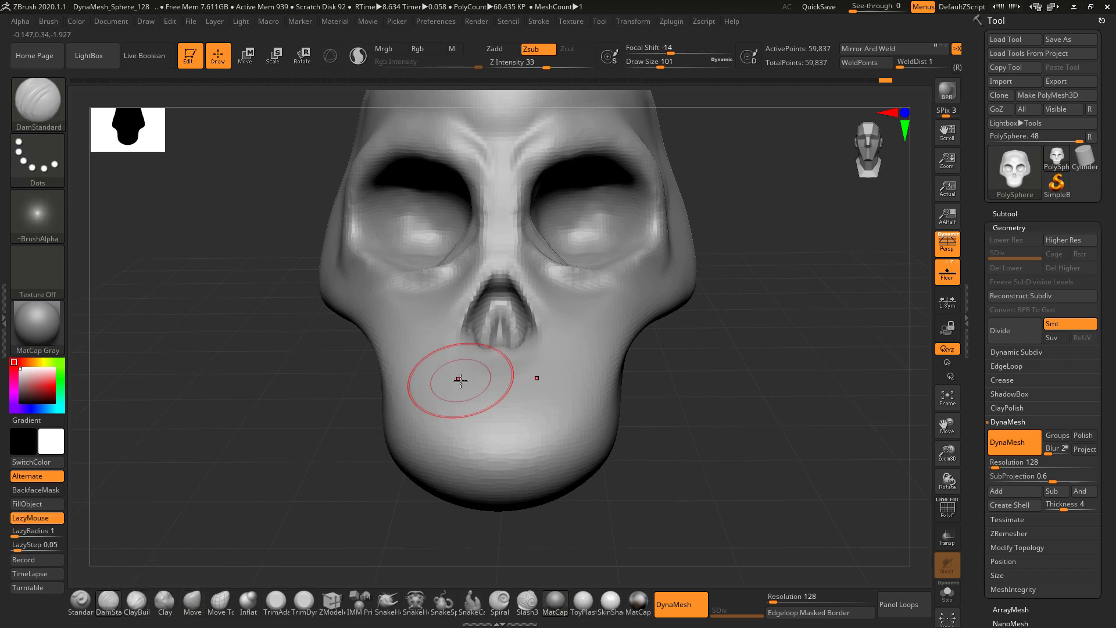
pyautogui.press('space')
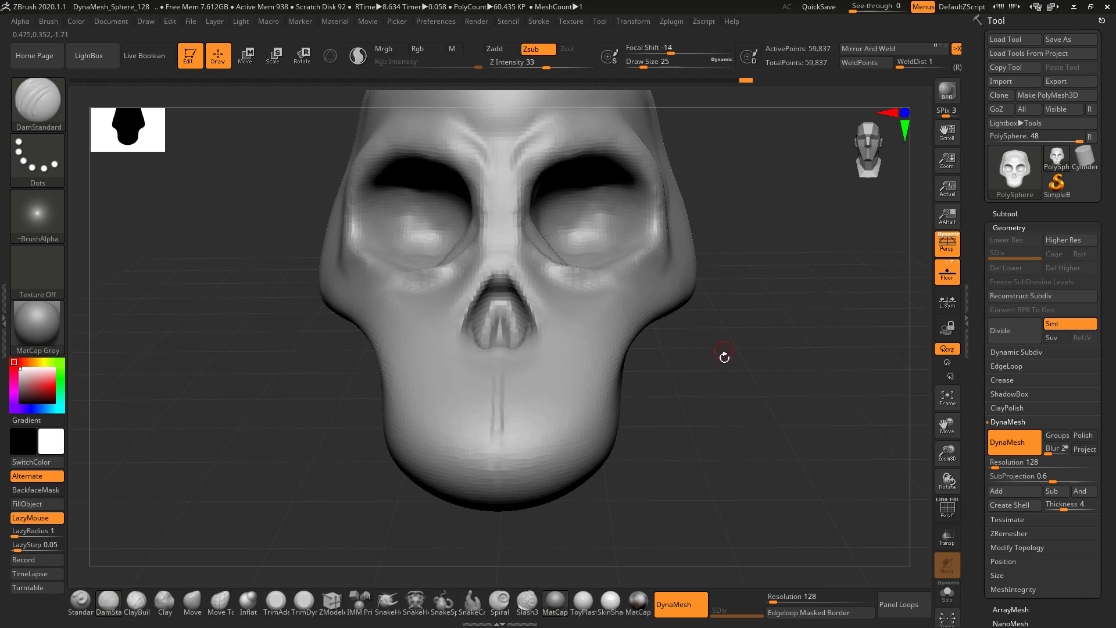
pyautogui.moveTo(724, 356); pyautogui.dragTo(478, 372)
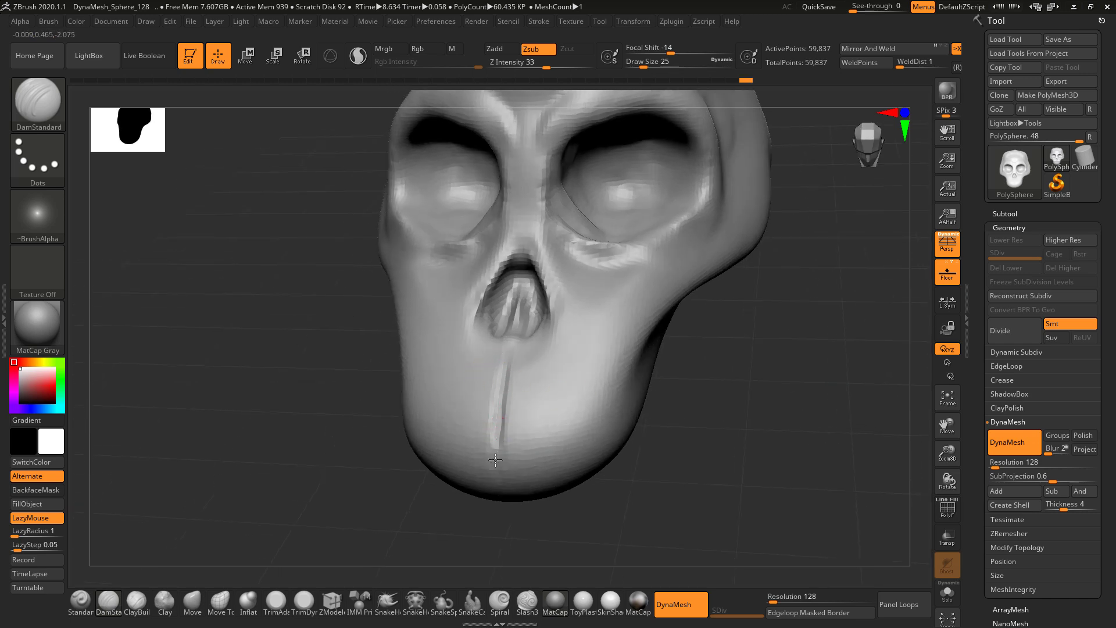
pyautogui.moveTo(495, 460); pyautogui.dragTo(495, 464)
pyautogui.moveTo(762, 396)
pyautogui.mouseDown()
pyautogui.moveTo(739, 402)
pyautogui.moveTo(728, 438)
pyautogui.moveTo(727, 414)
pyautogui.mouseUp()
pyautogui.hotkey('alt', 'Tab')
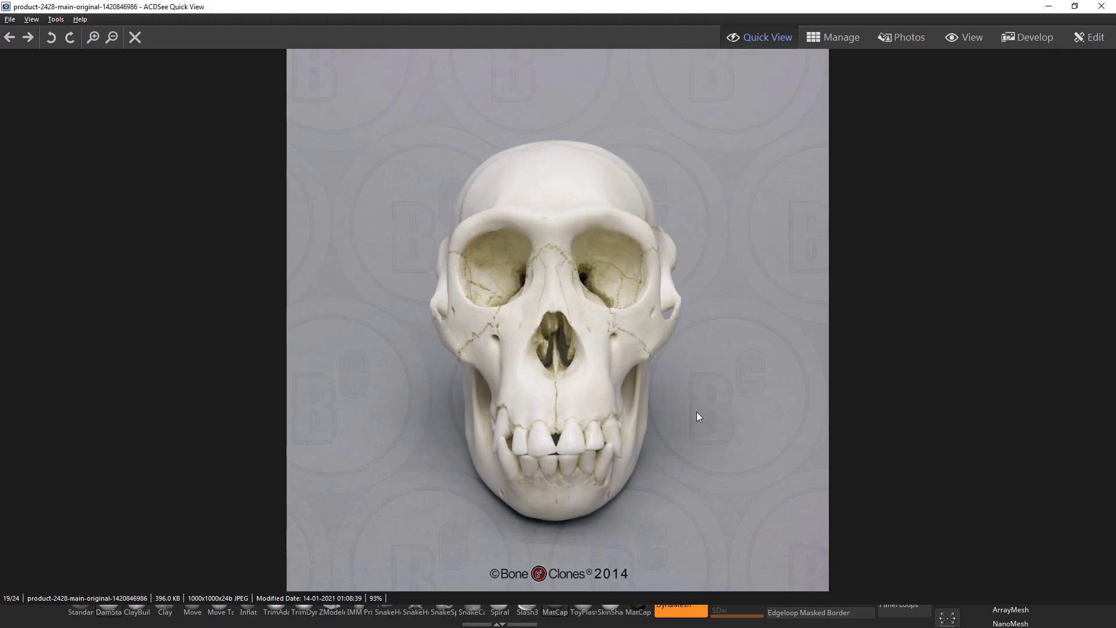
pyautogui.hotkey('alt', 'Tab')
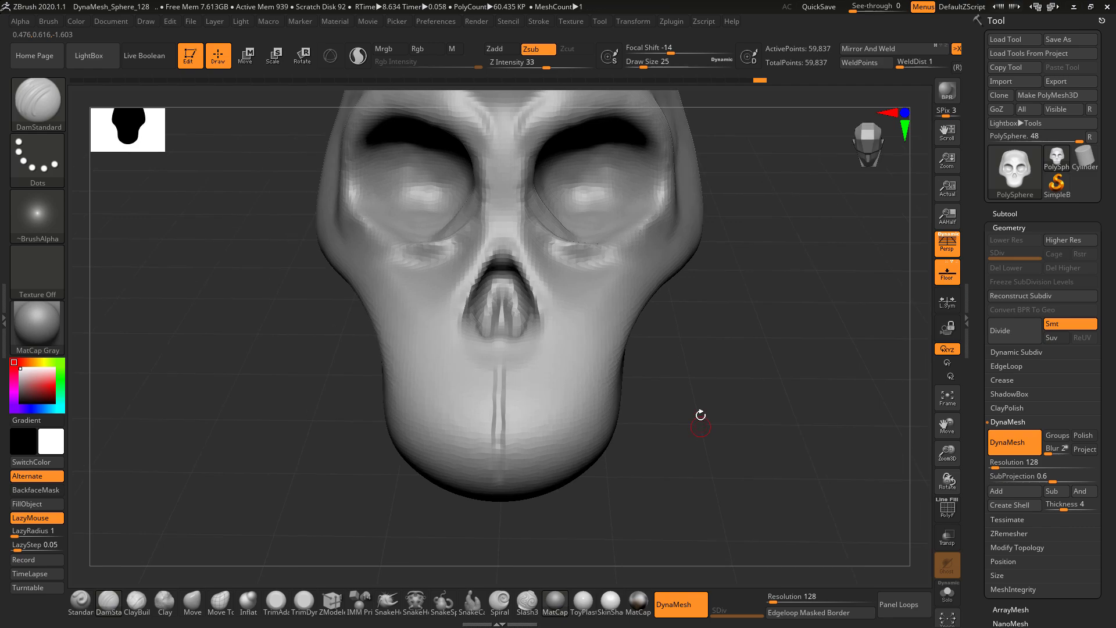
pyautogui.moveTo(700, 415); pyautogui.dragTo(703, 384)
pyautogui.hotkey('alt', 'Tab')
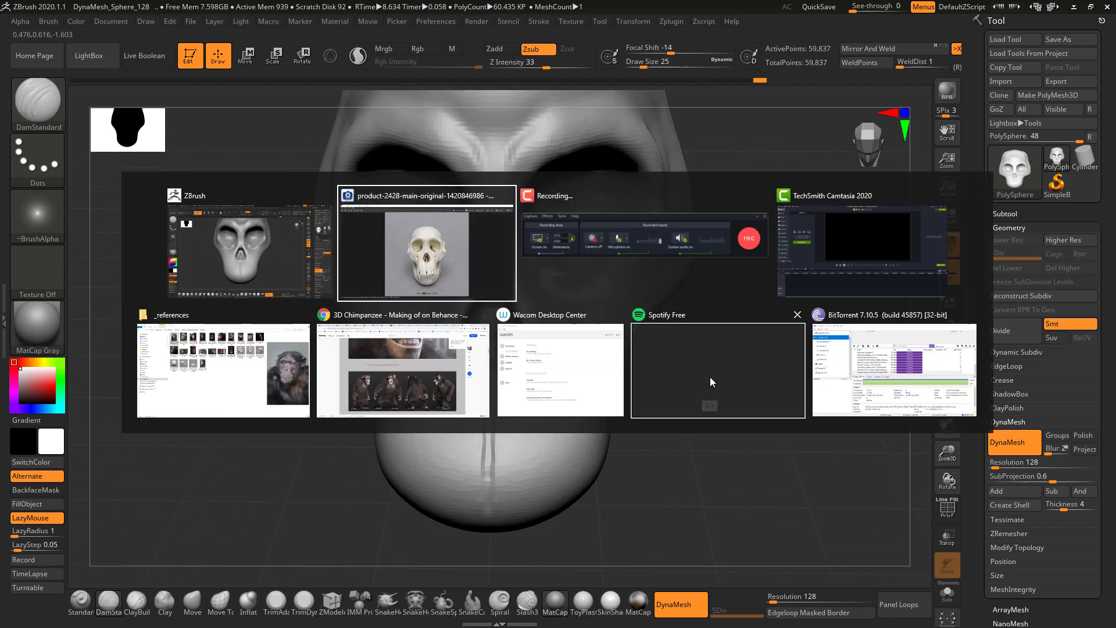
# Step: Carve a horizontal mouth line across the front of the muzzle with DamStandard at draw size 25, checking the front-view photo
pyautogui.hotkey('alt', 'Tab')
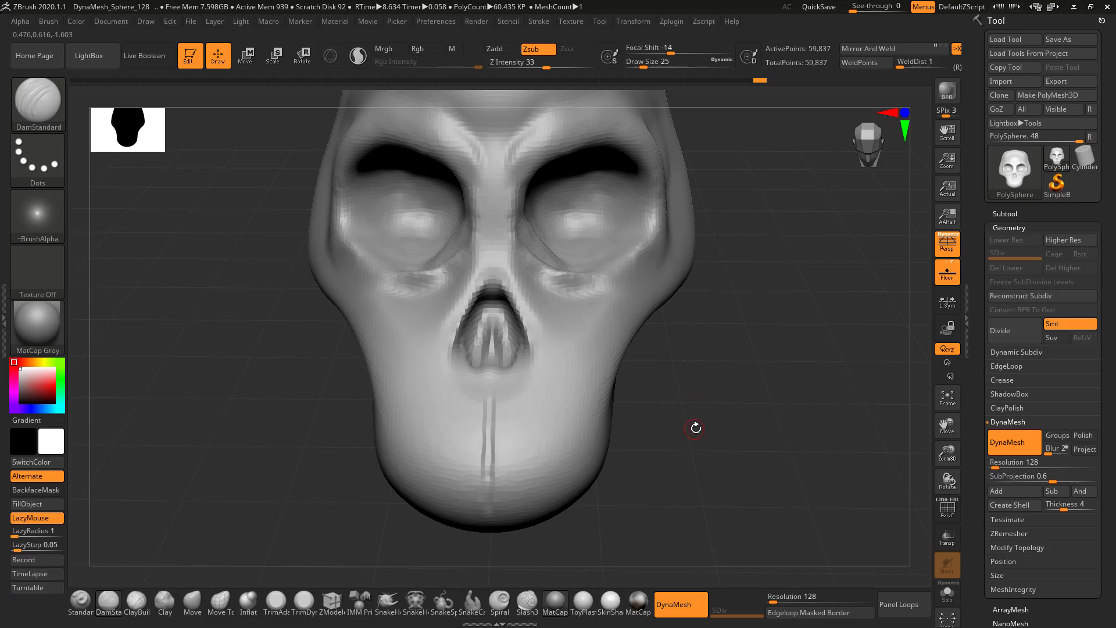
pyautogui.moveTo(695, 428); pyautogui.dragTo(690, 407)
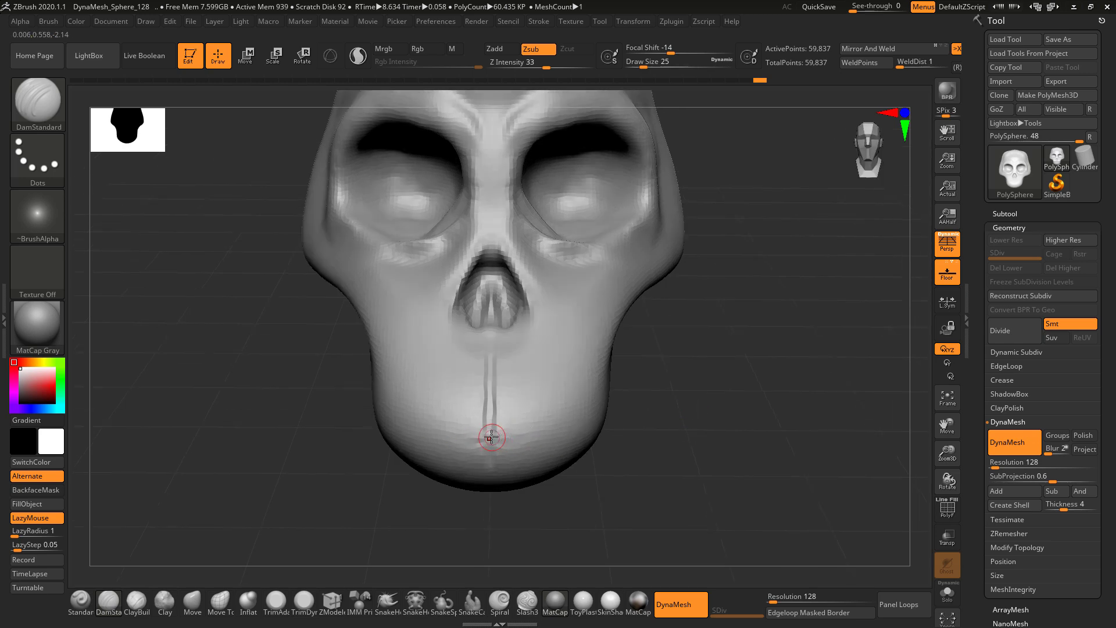
pyautogui.moveTo(491, 437); pyautogui.dragTo(547, 435)
pyautogui.moveTo(646, 414)
pyautogui.mouseDown()
pyautogui.moveTo(574, 429)
pyautogui.moveTo(610, 423)
pyautogui.mouseUp()
pyautogui.keyDown('shift'); pyautogui.moveTo(633, 493); pyautogui.dragTo(655, 480); pyautogui.keyUp('shift')
pyautogui.hotkey('alt', 'Tab')
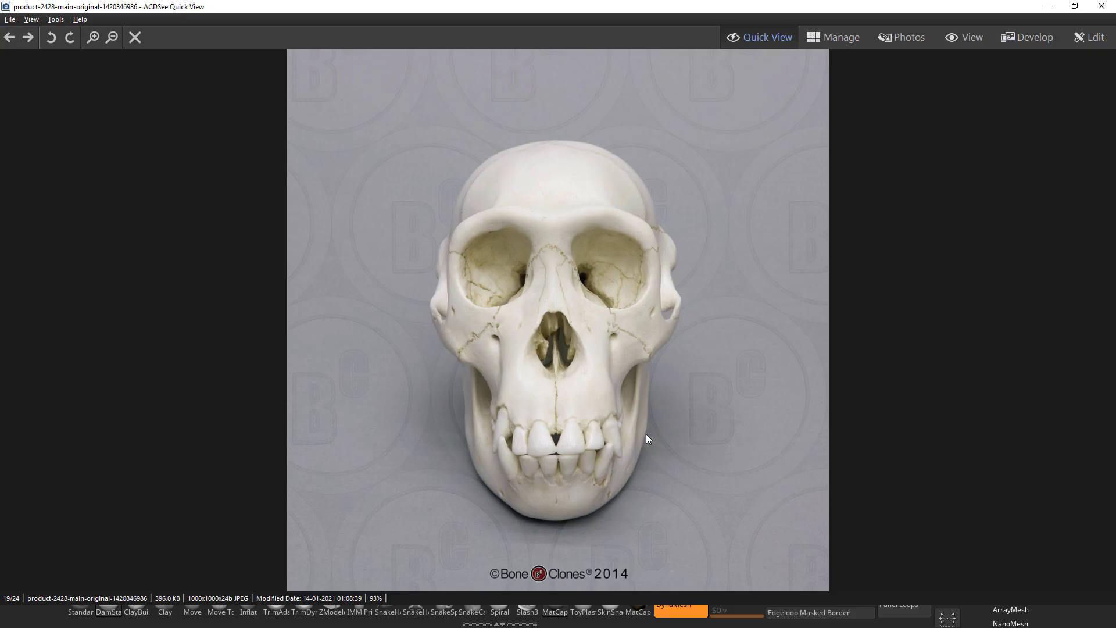
pyautogui.hotkey('alt', 'Tab')
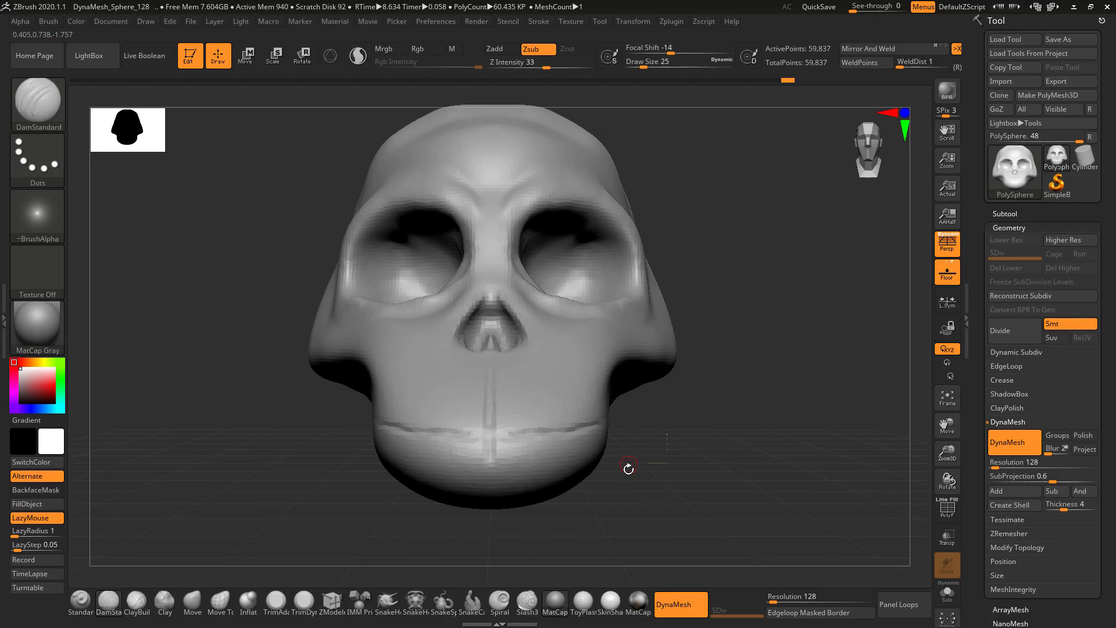
# Step: Sculpt the forehead dome with the ClayBuildup brush at draw size 120 and smooth the strokes
pyautogui.moveTo(748, 276); pyautogui.dragTo(274, 299)
pyautogui.keyDown('alt'); pyautogui.moveTo(686, 217); pyautogui.dragTo(649, 256); pyautogui.keyUp('alt')
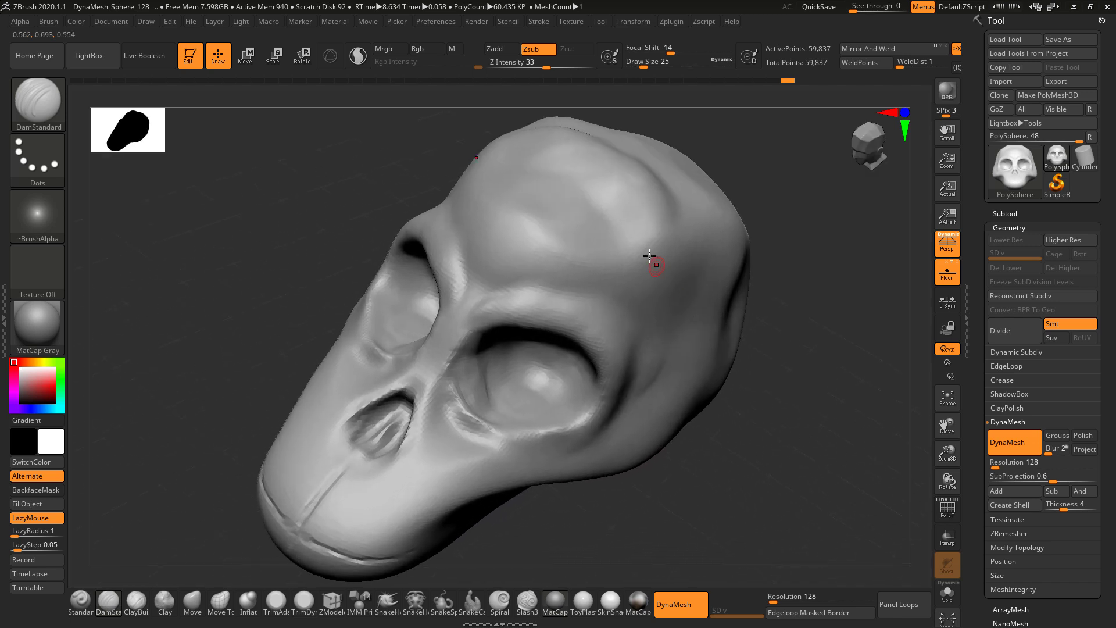
pyautogui.click(136, 605)
pyautogui.press('space')
pyautogui.click(585, 242)
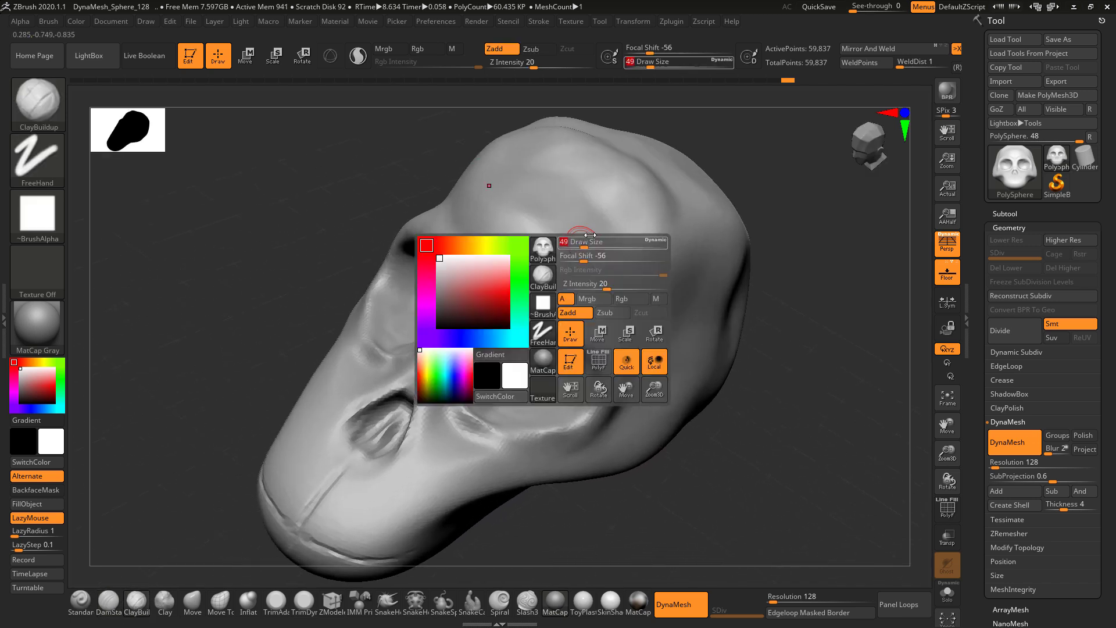
pyautogui.moveTo(590, 235); pyautogui.dragTo(599, 235)
pyautogui.moveTo(599, 235); pyautogui.dragTo(735, 210, button='right')
pyautogui.press('space')
pyautogui.moveTo(734, 210); pyautogui.dragTo(744, 211)
pyautogui.moveTo(744, 211); pyautogui.dragTo(620, 304, button='right')
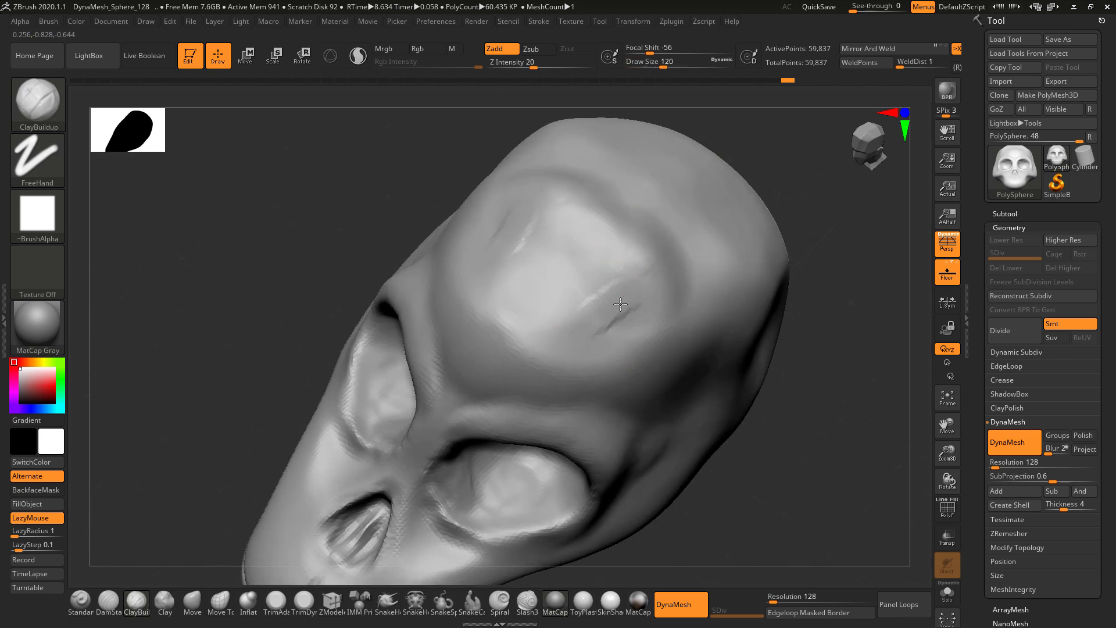
pyautogui.moveTo(620, 304)
pyautogui.mouseDown()
pyautogui.moveTo(602, 317)
pyautogui.moveTo(588, 249)
pyautogui.moveTo(622, 326)
pyautogui.moveTo(538, 301)
pyautogui.moveTo(630, 326)
pyautogui.moveTo(587, 290)
pyautogui.moveTo(553, 317)
pyautogui.moveTo(645, 315)
pyautogui.moveTo(523, 324)
pyautogui.moveTo(567, 290)
pyautogui.moveTo(525, 305)
pyautogui.mouseUp()
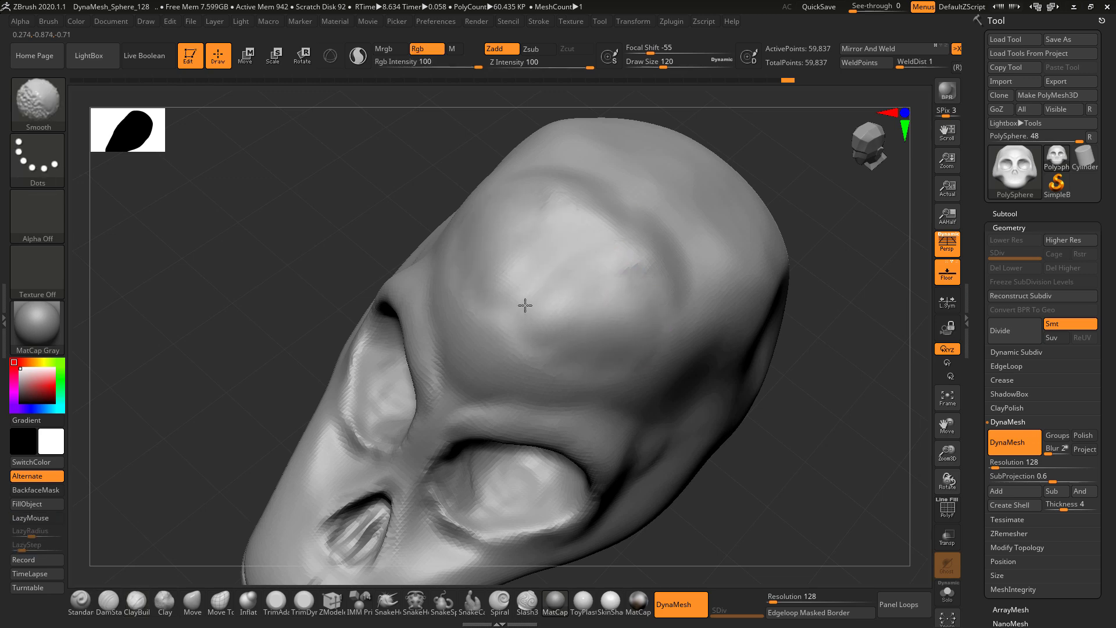
pyautogui.moveTo(829, 349)
pyautogui.mouseDown()
pyautogui.moveTo(843, 279)
pyautogui.moveTo(785, 316)
pyautogui.mouseUp()
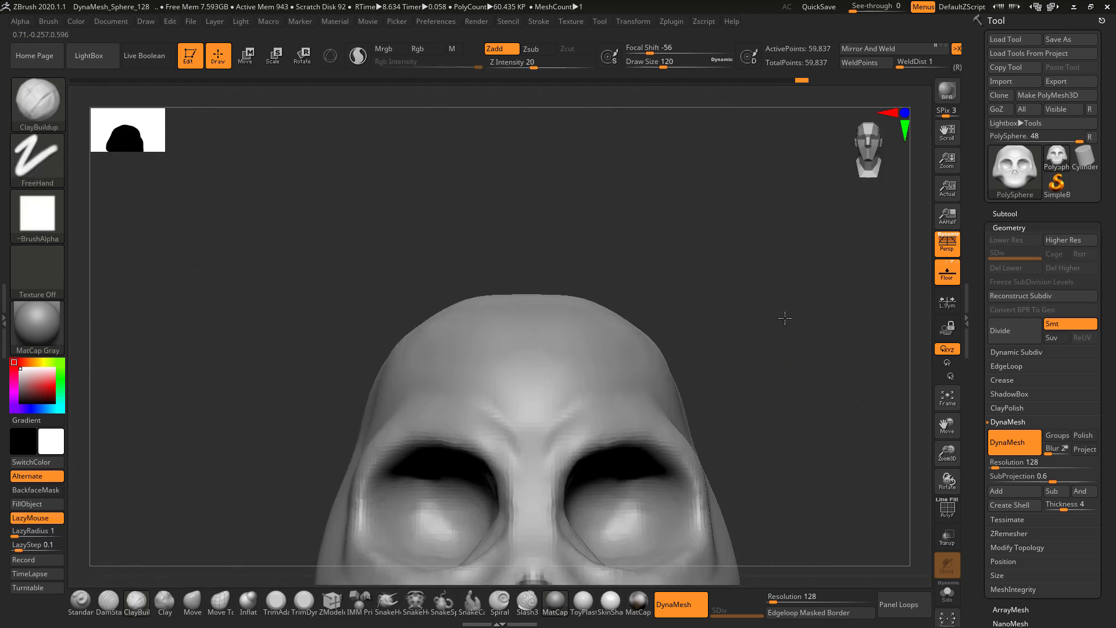
# Step: Sculpt the area above and beside the outer eye socket with ClayBuildup, then smooth it, comparing with the front-view photo
pyautogui.keyDown('alt'); pyautogui.moveTo(791, 393); pyautogui.dragTo(761, 295); pyautogui.keyUp('alt')
pyautogui.hotkey('alt', 'Tab')
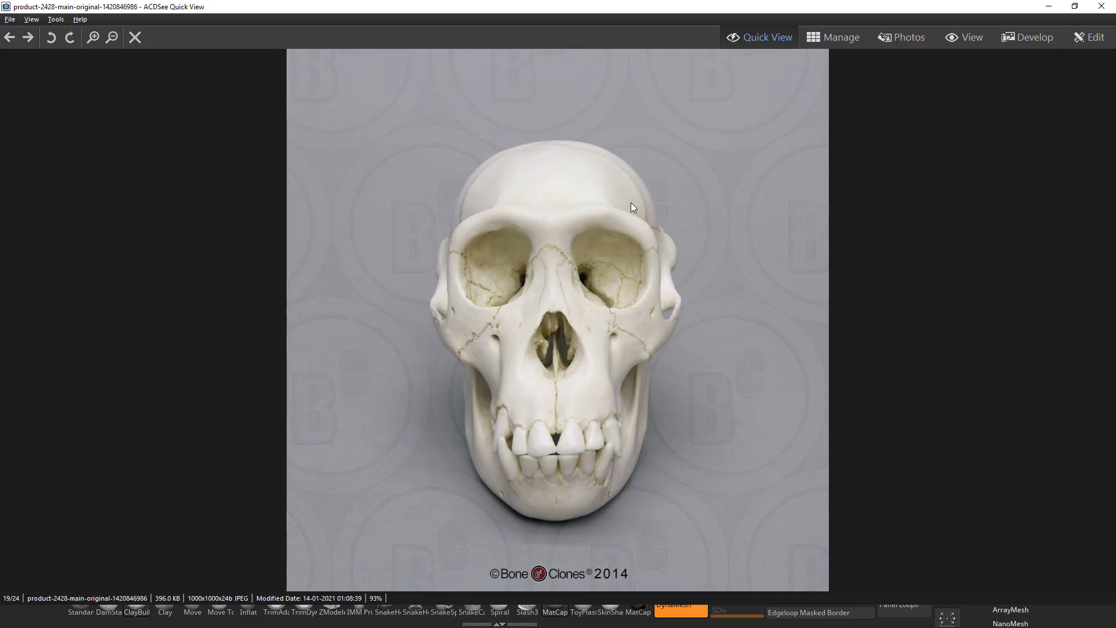
pyautogui.hotkey('alt', 'Tab')
pyautogui.moveTo(653, 257); pyautogui.dragTo(675, 271)
pyautogui.hotkey('alt', 'Tab')
pyautogui.hotkey('alt', 'Tab')
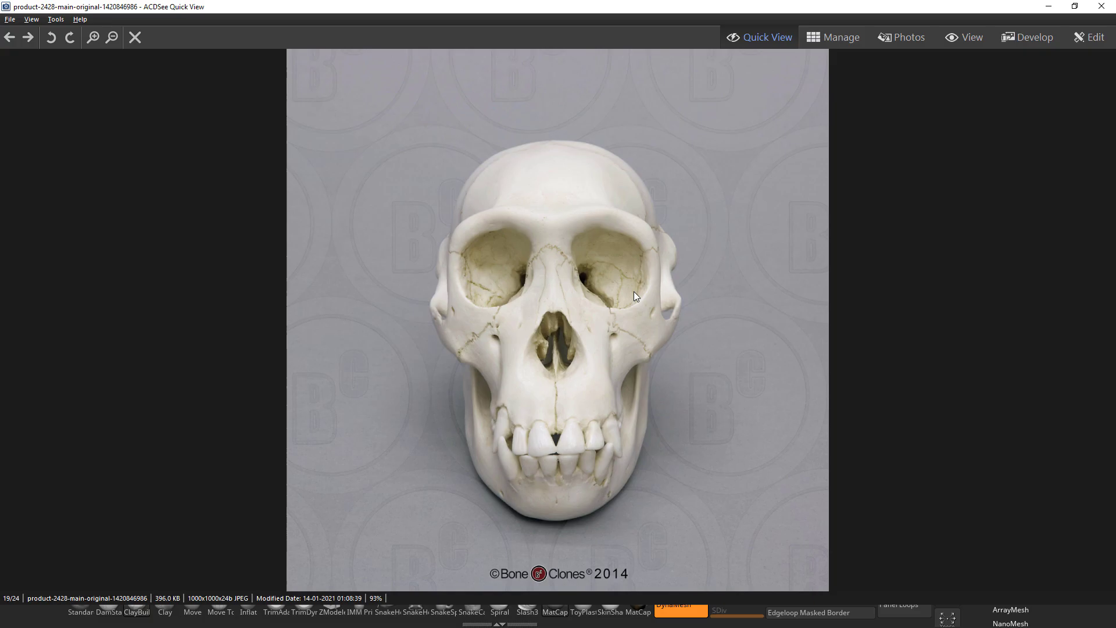
pyautogui.hotkey('alt', 'Tab')
pyautogui.hotkey('alt', 'Tab')
pyautogui.moveTo(738, 244); pyautogui.dragTo(660, 285)
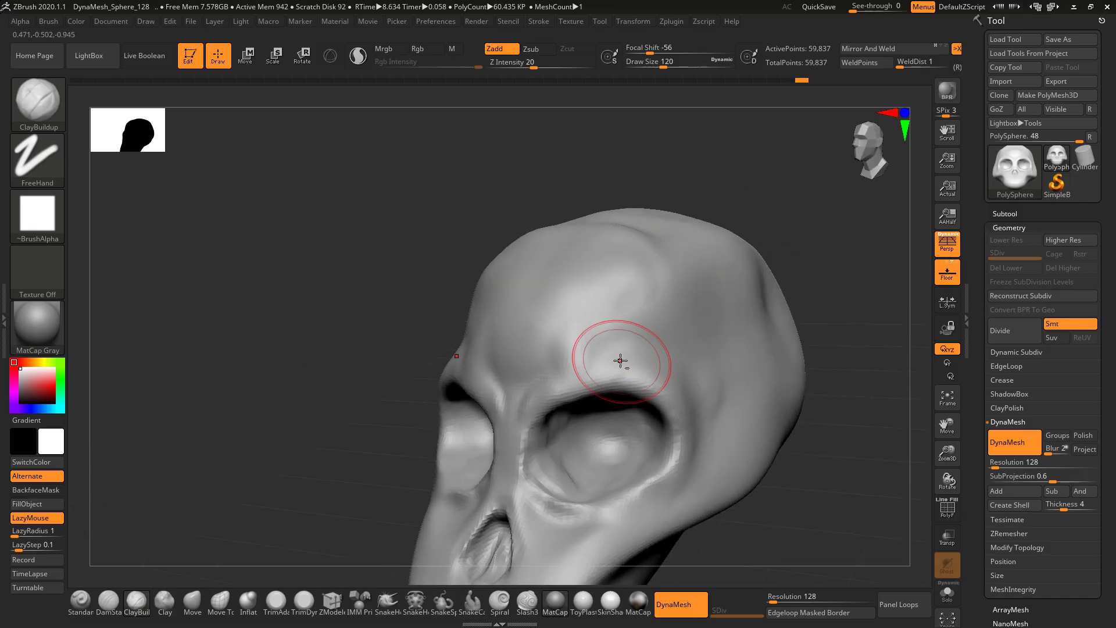
pyautogui.moveTo(620, 360); pyautogui.dragTo(641, 352)
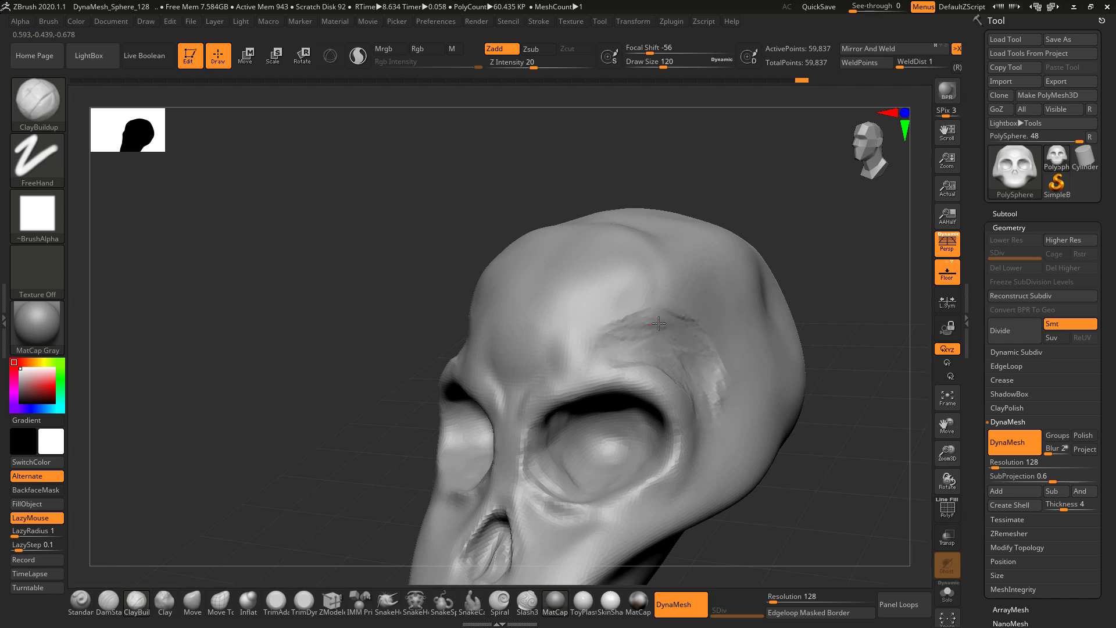
pyautogui.keyDown('shift'); pyautogui.moveTo(712, 394); pyautogui.dragTo(712, 346); pyautogui.keyUp('shift')
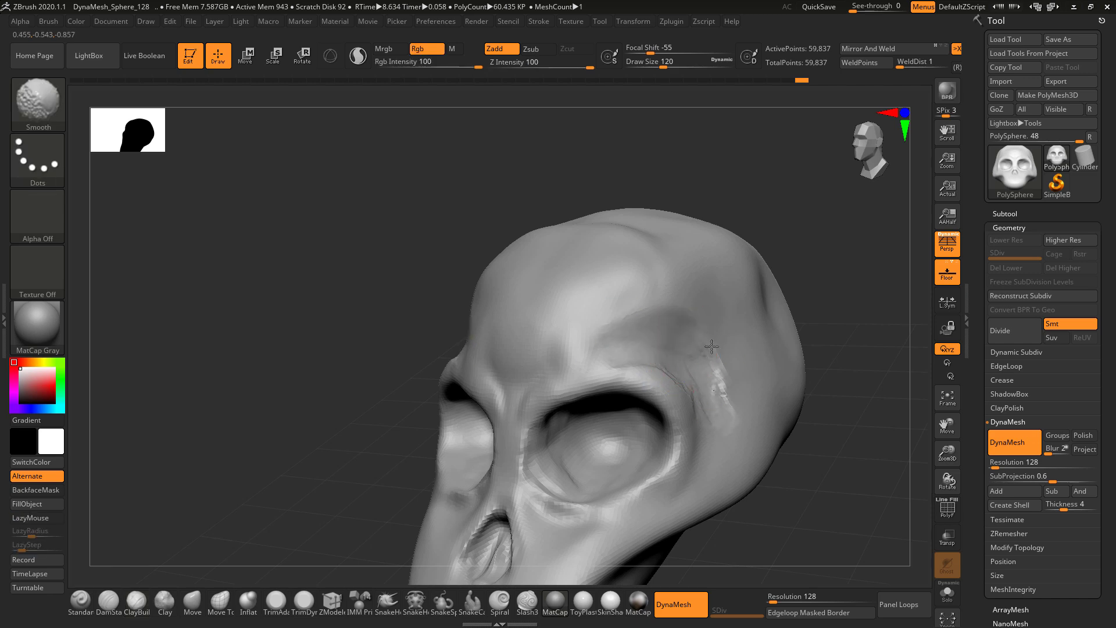
pyautogui.moveTo(765, 204)
pyautogui.keyDown('shift'); pyautogui.mouseDown()
pyautogui.moveTo(780, 309)
pyautogui.moveTo(744, 298)
pyautogui.moveTo(740, 331)
pyautogui.moveTo(741, 321)
pyautogui.moveTo(755, 331)
pyautogui.moveTo(753, 304)
pyautogui.mouseUp(); pyautogui.keyUp('shift')
# Step: Carve hollows along the side of the muzzle and in the temple behind the eye socket with ClayBuildup, checking the front-view photo
pyautogui.hotkey('alt', 'Tab')
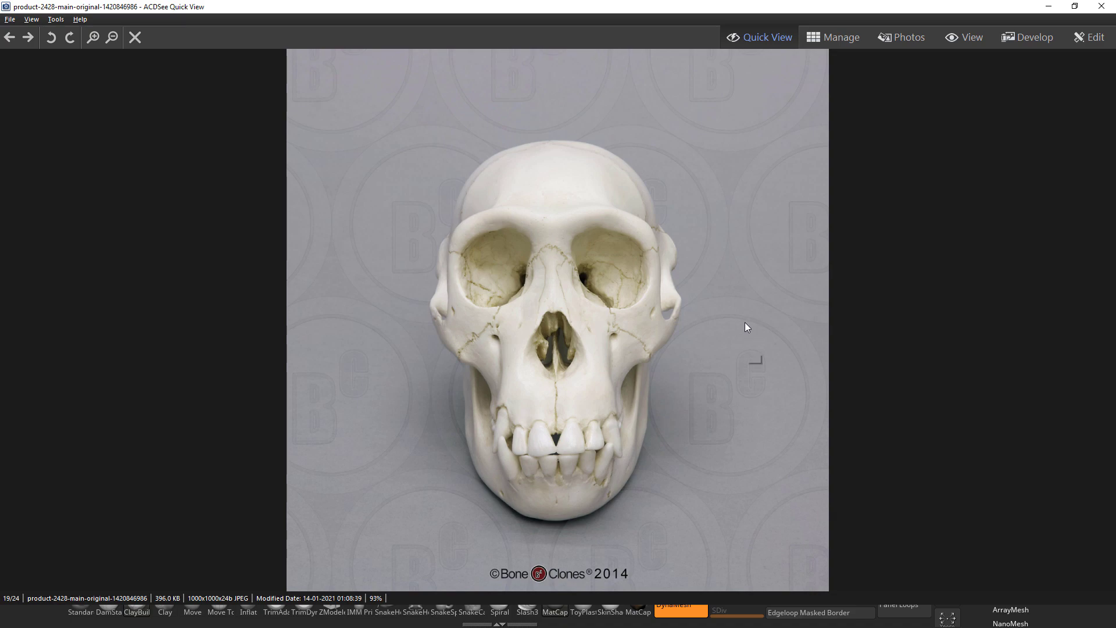
pyautogui.hotkey('alt', 'Tab')
pyautogui.moveTo(769, 346); pyautogui.dragTo(587, 378)
pyautogui.hotkey('alt', 'Tab')
pyautogui.hotkey('alt', 'Tab')
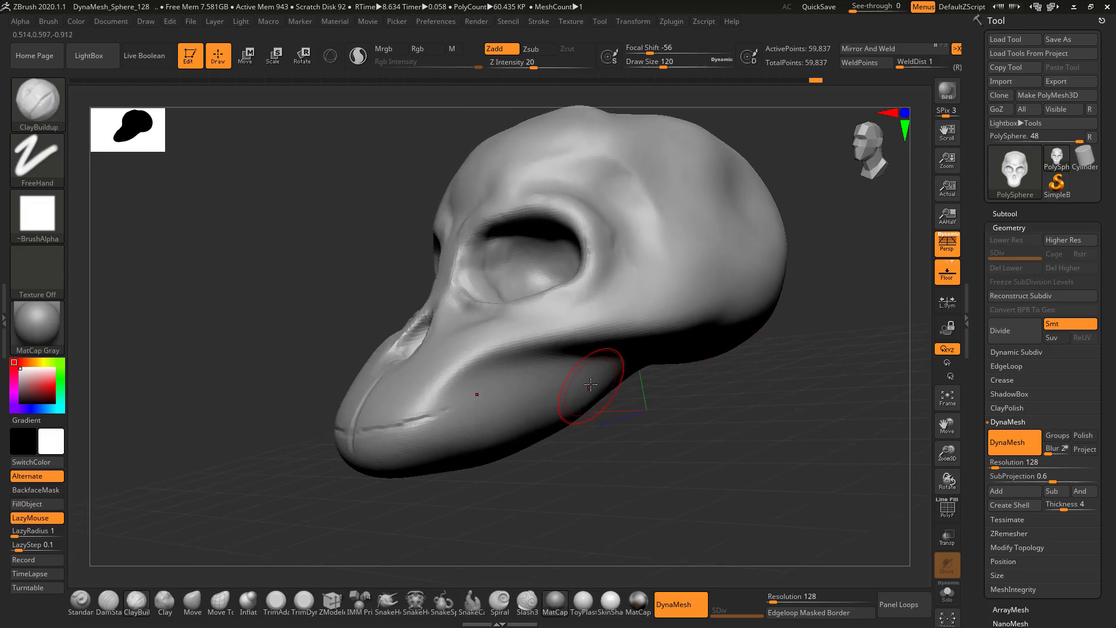
pyautogui.hotkey('alt', 'Tab')
pyautogui.hotkey('alt', 'Tab')
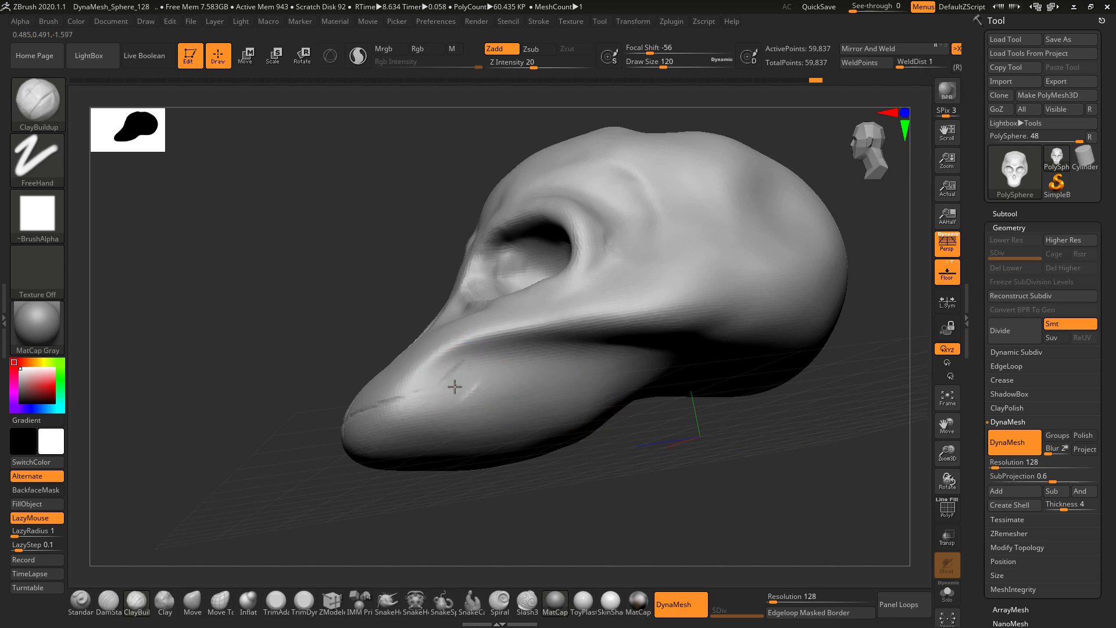
pyautogui.moveTo(453, 386)
pyautogui.mouseDown()
pyautogui.moveTo(500, 360)
pyautogui.moveTo(627, 334)
pyautogui.moveTo(535, 369)
pyautogui.moveTo(617, 340)
pyautogui.mouseUp()
pyautogui.moveTo(654, 448)
pyautogui.mouseDown()
pyautogui.moveTo(664, 507)
pyautogui.moveTo(648, 229)
pyautogui.moveTo(617, 265)
pyautogui.moveTo(630, 215)
pyautogui.moveTo(643, 224)
pyautogui.moveTo(618, 198)
pyautogui.moveTo(625, 267)
pyautogui.moveTo(616, 204)
pyautogui.moveTo(634, 263)
pyautogui.mouseUp()
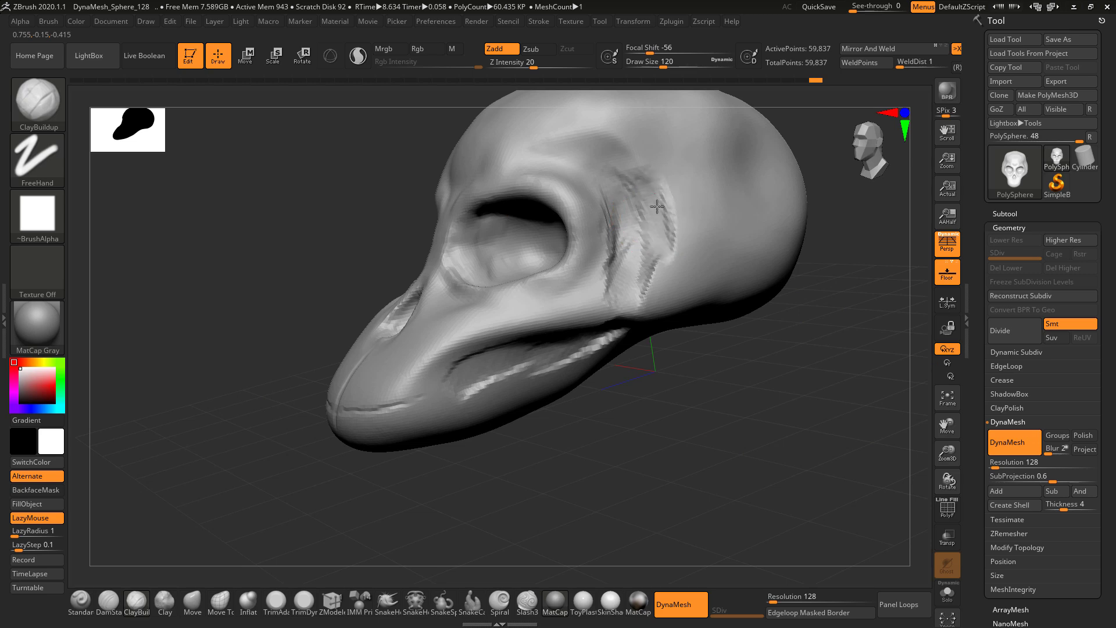
# Step: Compare the skull's side profile with the side-view photo by overlaying them with See-through, then return See-through to 0
pyautogui.hotkey('alt', 'Tab')
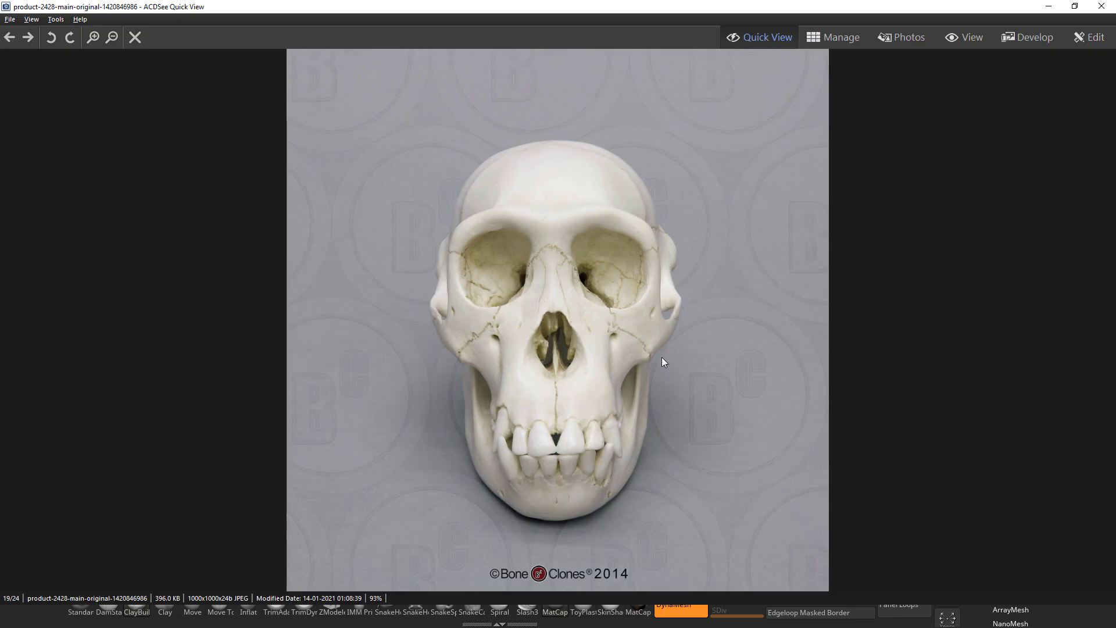
pyautogui.press('Right')
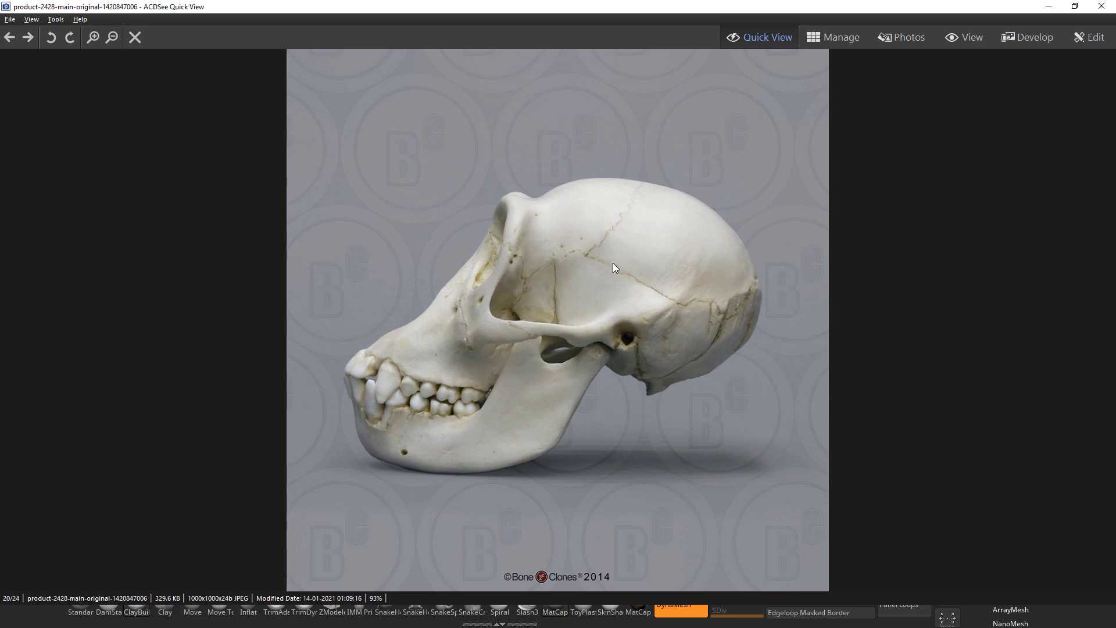
pyautogui.hotkey('alt', 'Tab')
pyautogui.moveTo(750, 372)
pyautogui.mouseDown()
pyautogui.moveTo(703, 386)
pyautogui.moveTo(662, 474)
pyautogui.mouseUp()
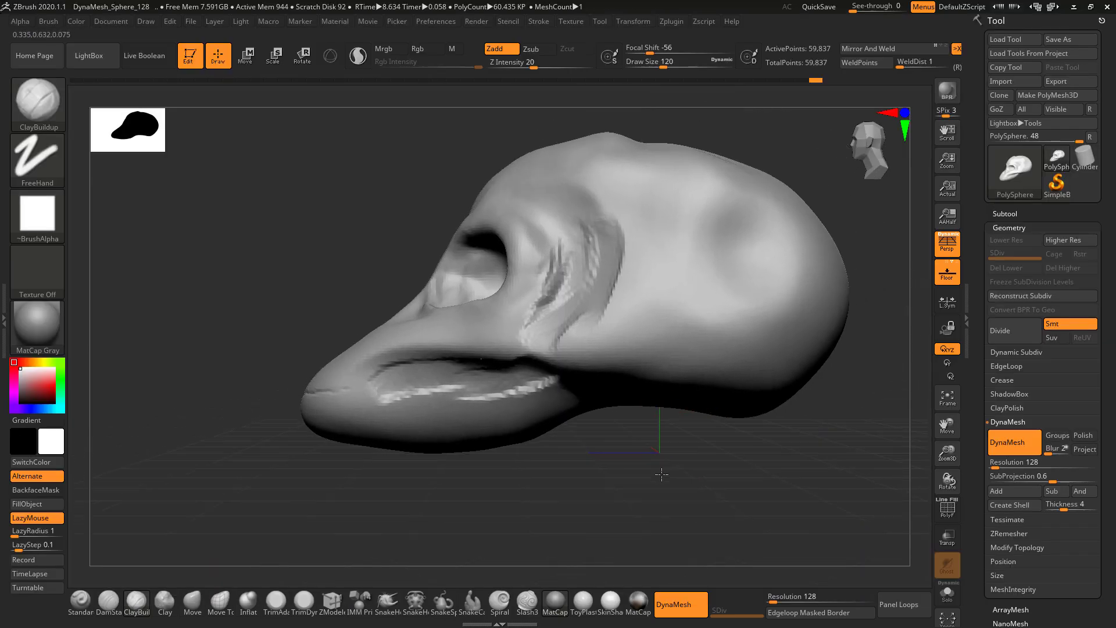
pyautogui.moveTo(853, 7); pyautogui.dragTo(874, 11)
pyautogui.moveTo(743, 550)
pyautogui.keyDown('alt'); pyautogui.mouseDown()
pyautogui.moveTo(742, 498)
pyautogui.moveTo(743, 509)
pyautogui.moveTo(710, 456)
pyautogui.mouseUp(); pyautogui.keyUp('alt')
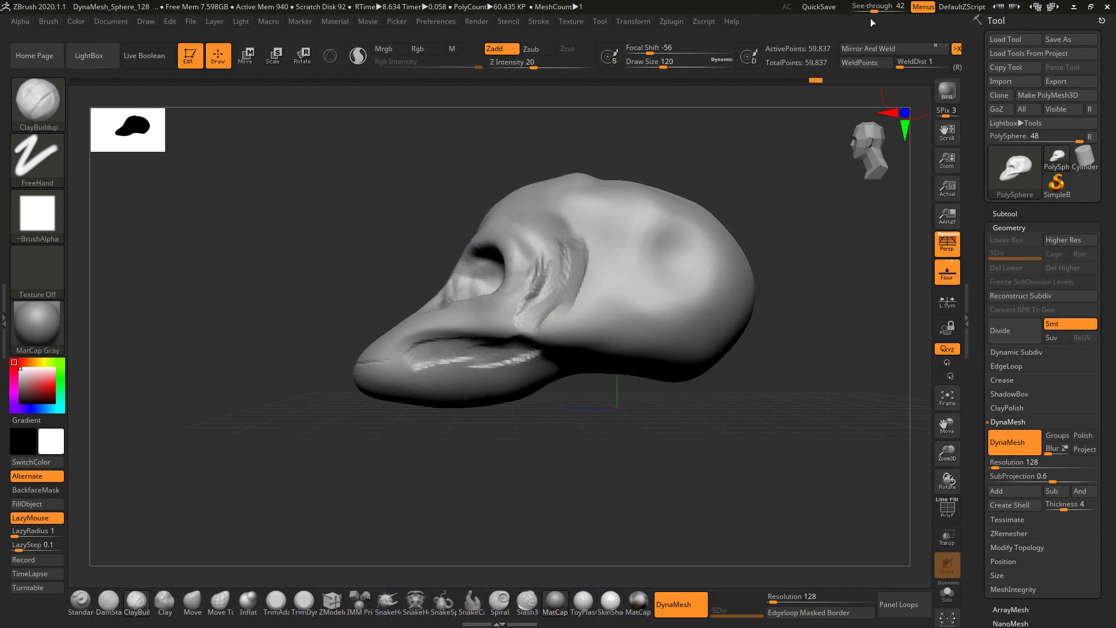
pyautogui.moveTo(873, 9)
pyautogui.mouseDown()
pyautogui.moveTo(849, 10)
pyautogui.moveTo(918, 12)
pyautogui.moveTo(837, 10)
pyautogui.mouseUp()
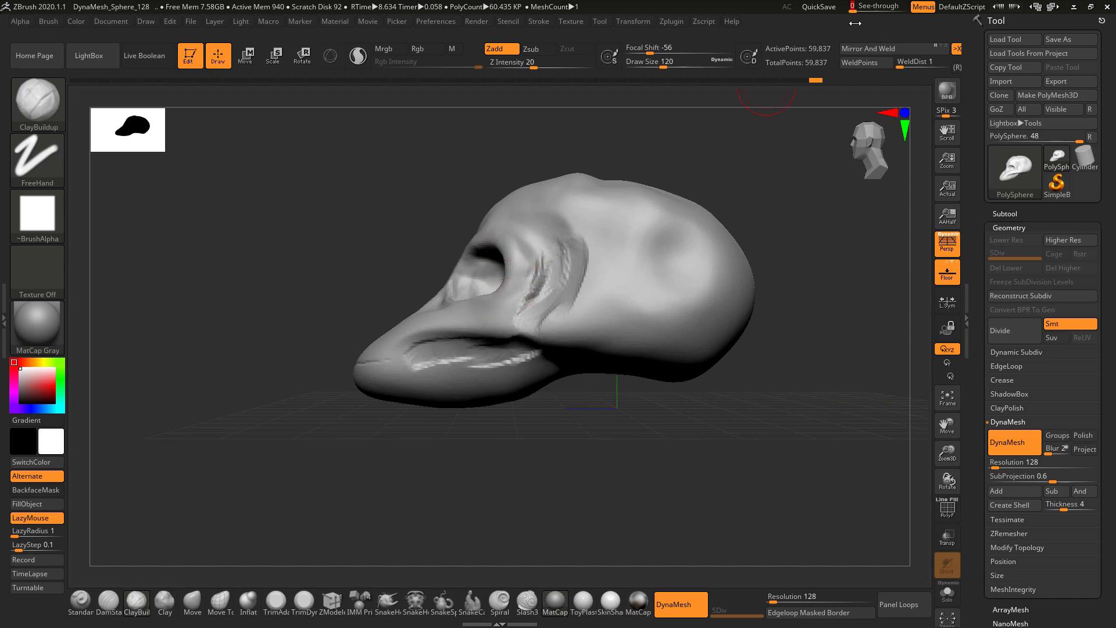
pyautogui.moveTo(853, 10); pyautogui.dragTo(912, 10)
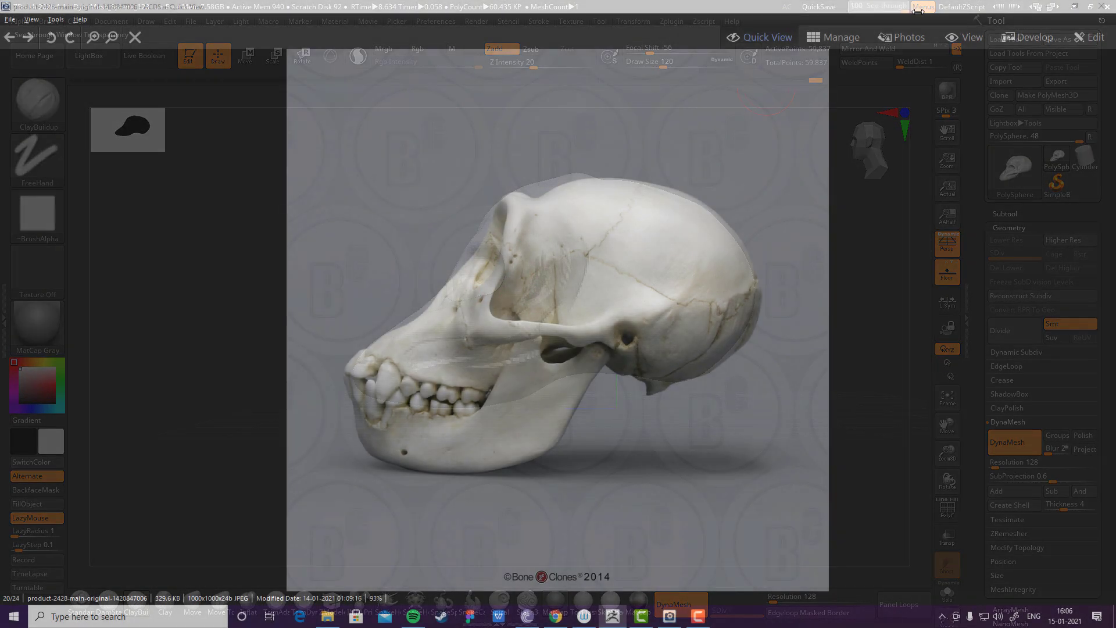
pyautogui.moveTo(902, 10); pyautogui.dragTo(847, 5)
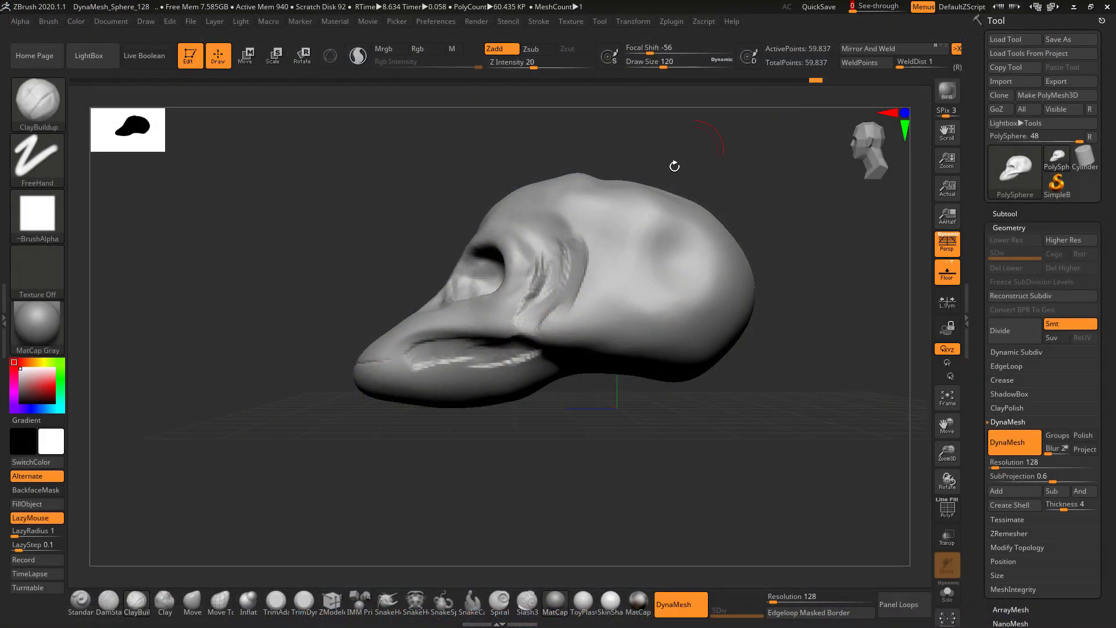
# Step: Reshape the outer rim of the eye socket in side view with the Move brush at draw size 192
pyautogui.press('space')
pyautogui.moveTo(530, 206); pyautogui.dragTo(541, 206)
pyautogui.click(43, 110)
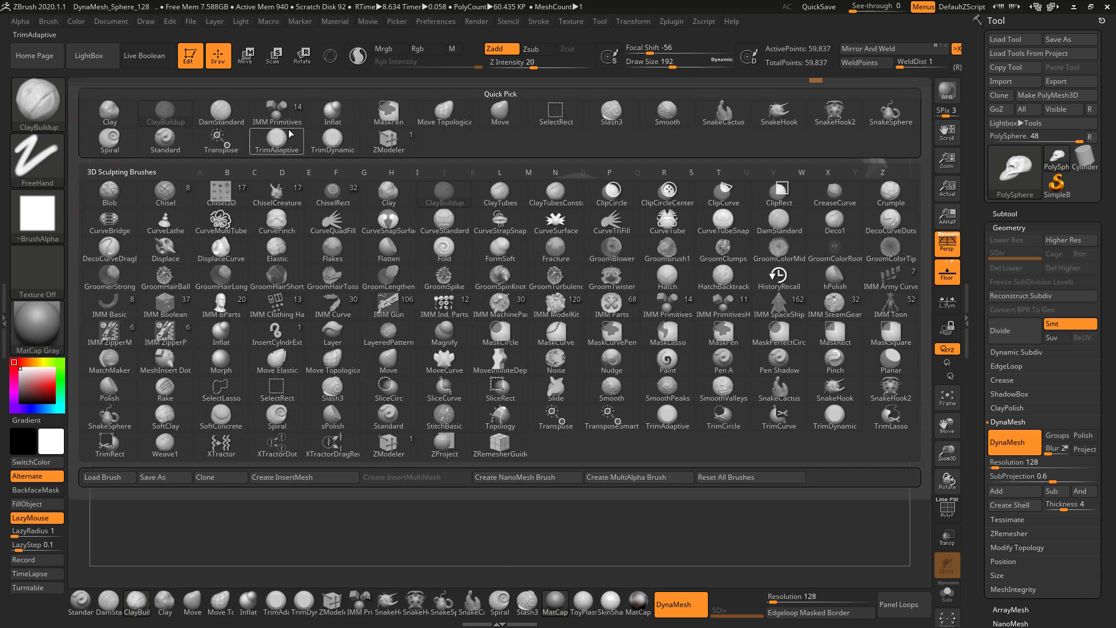
pyautogui.click(500, 116)
pyautogui.moveTo(508, 291)
pyautogui.mouseDown()
pyautogui.moveTo(494, 276)
pyautogui.moveTo(496, 248)
pyautogui.mouseUp()
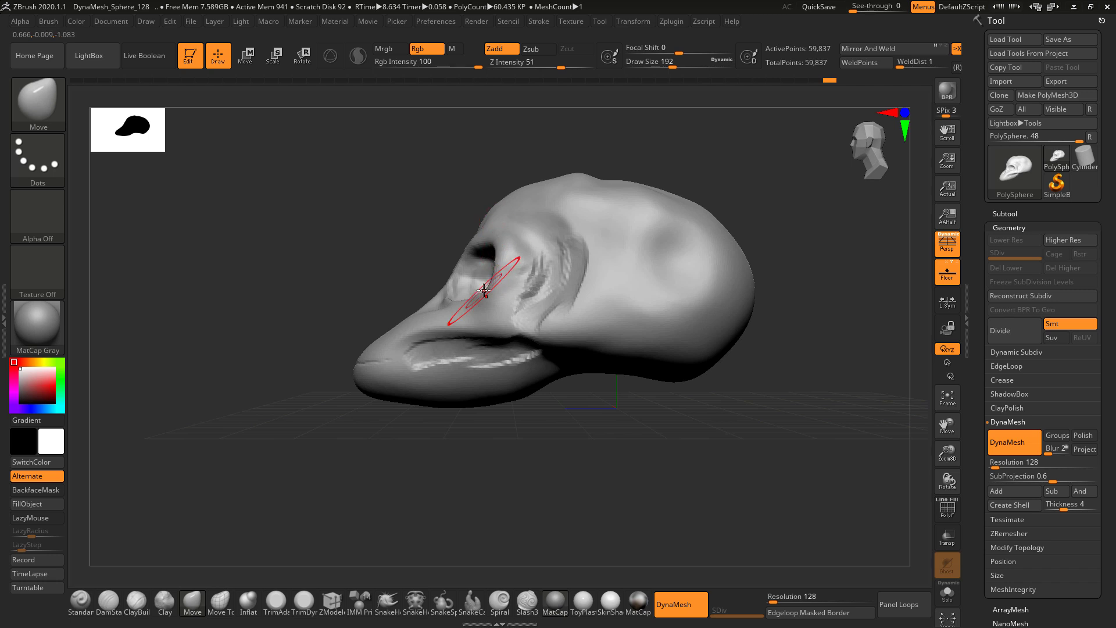
pyautogui.moveTo(486, 291)
pyautogui.mouseDown()
pyautogui.moveTo(462, 296)
pyautogui.moveTo(486, 248)
pyautogui.mouseUp()
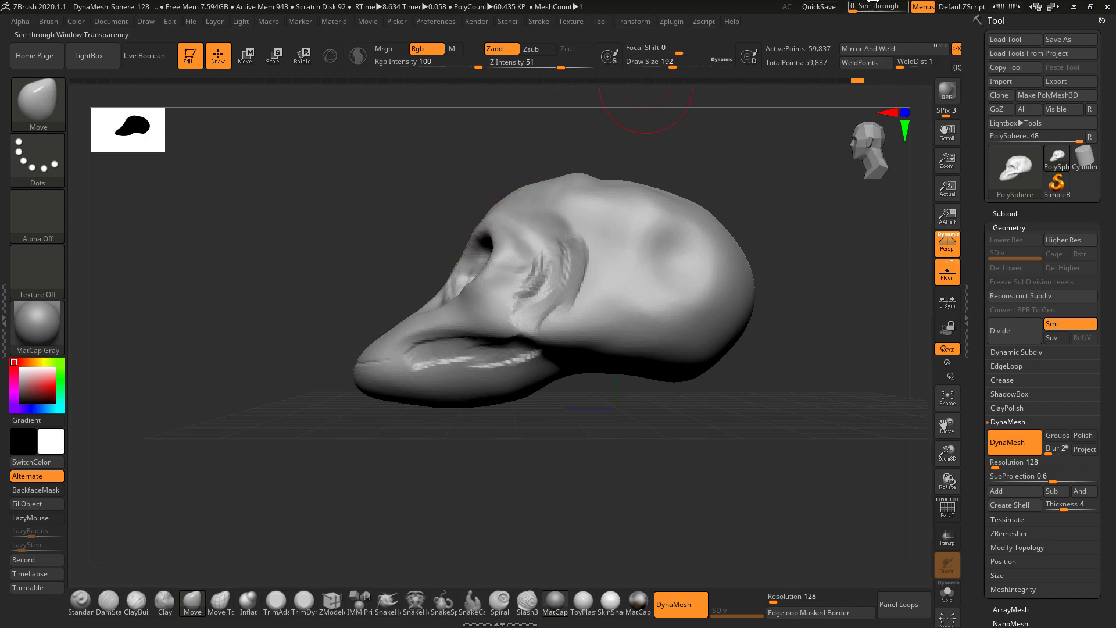
# Step: Pull the brow ridge up and forward with the Move brush, matching the side-view photo
pyautogui.hotkey('alt', 'Tab')
pyautogui.hotkey('alt', 'Tab')
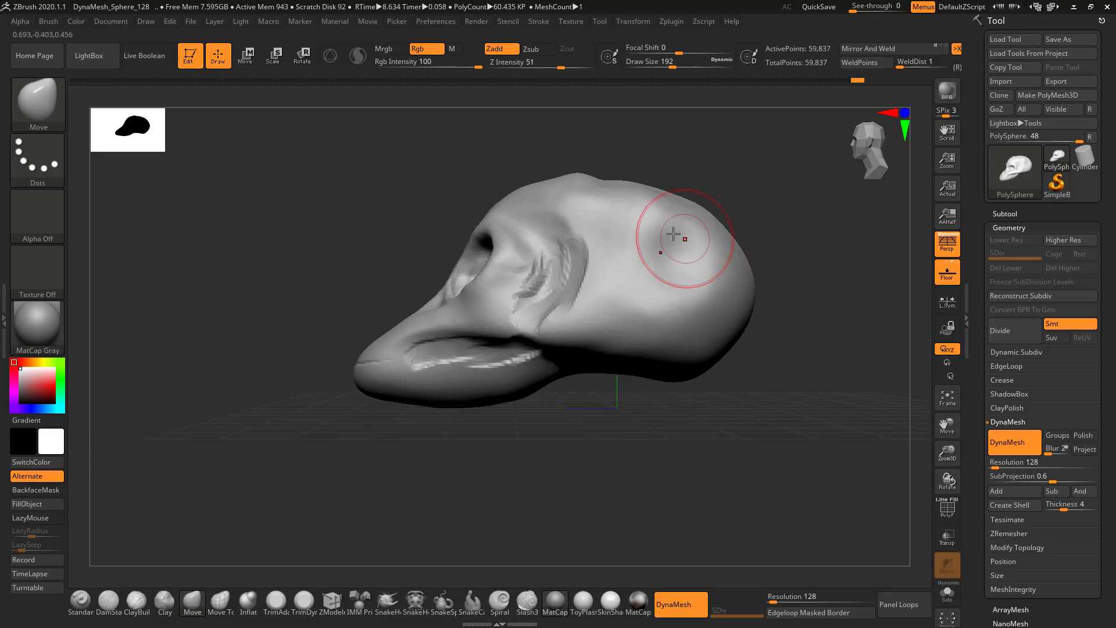
pyautogui.moveTo(489, 225); pyautogui.dragTo(481, 212)
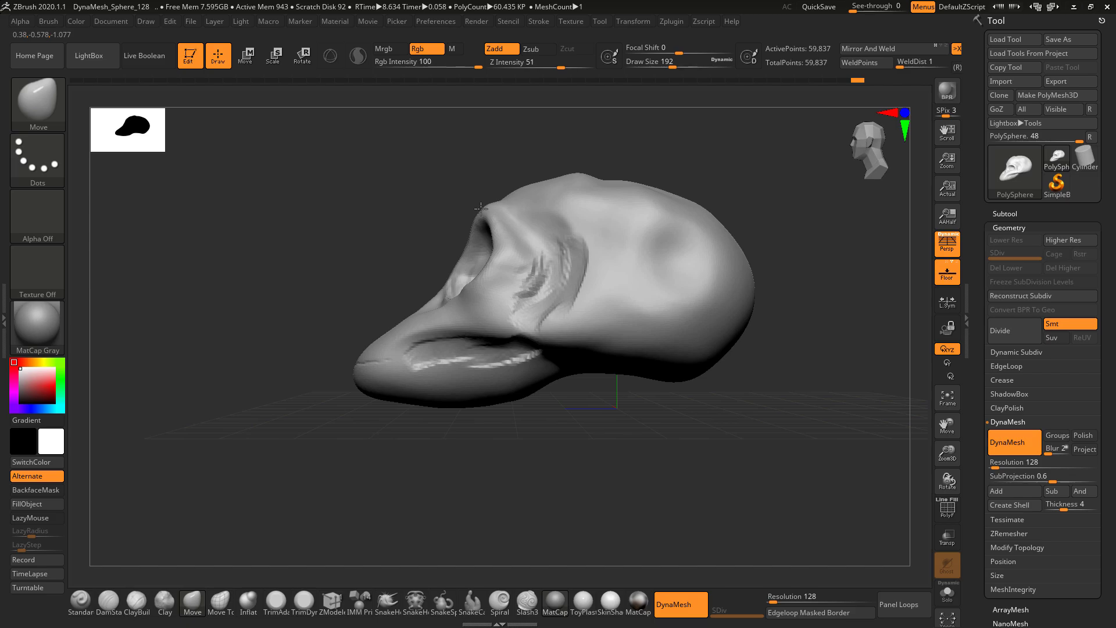
pyautogui.hotkey('alt', 'Tab')
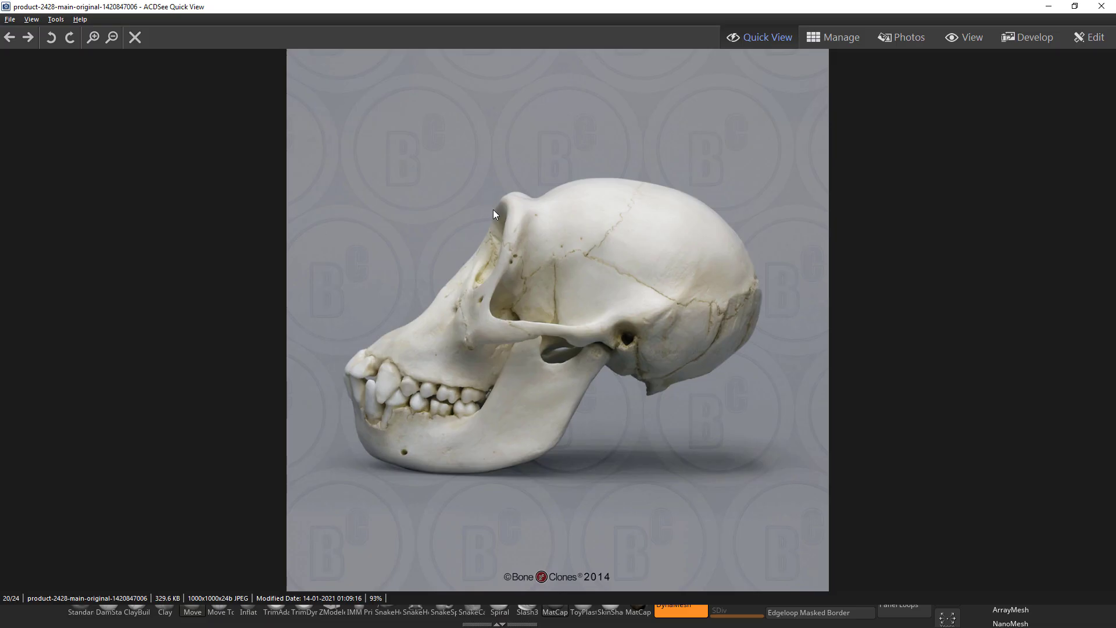
pyautogui.hotkey('alt', 'Tab')
pyautogui.moveTo(486, 219)
pyautogui.mouseDown()
pyautogui.moveTo(463, 180)
pyautogui.moveTo(572, 189)
pyautogui.moveTo(528, 219)
pyautogui.mouseUp()
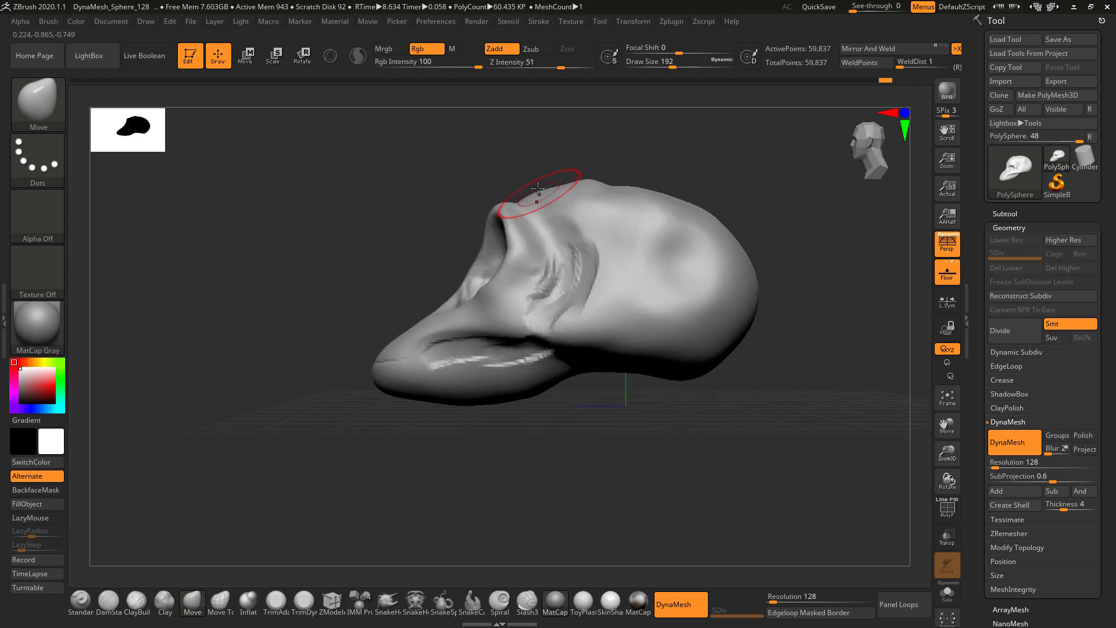
# Step: Deepen the dip between the brow ridge and the forehead with the Move brush, checking it against the side-view photo
pyautogui.hotkey('alt', 'Tab')
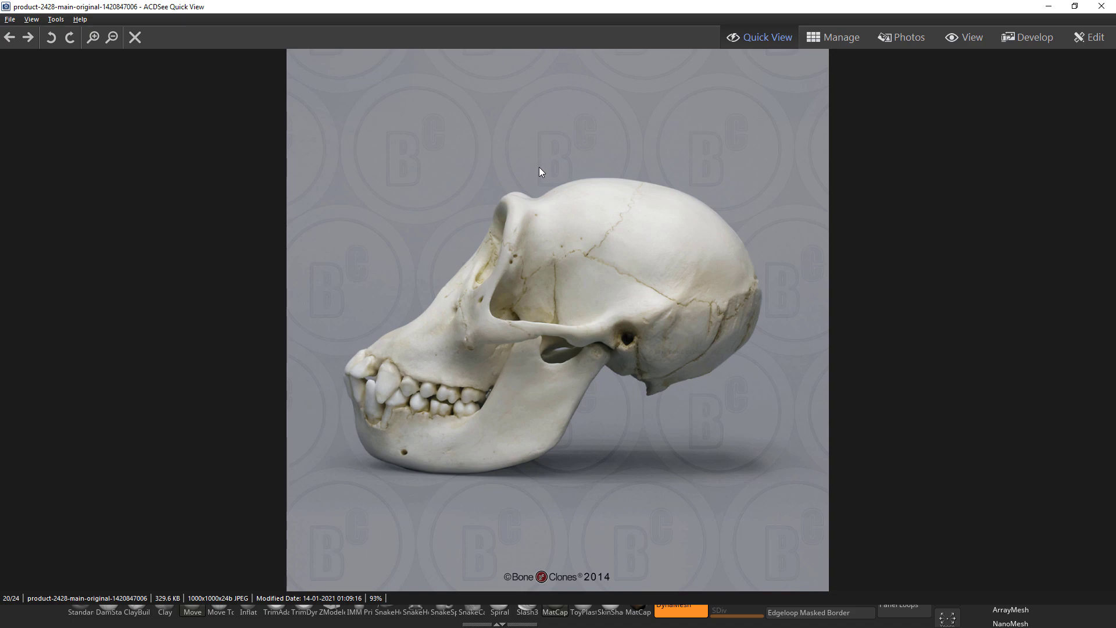
pyautogui.rightClick(539, 166)
pyautogui.click(472, 193)
pyautogui.hotkey('alt', 'Tab')
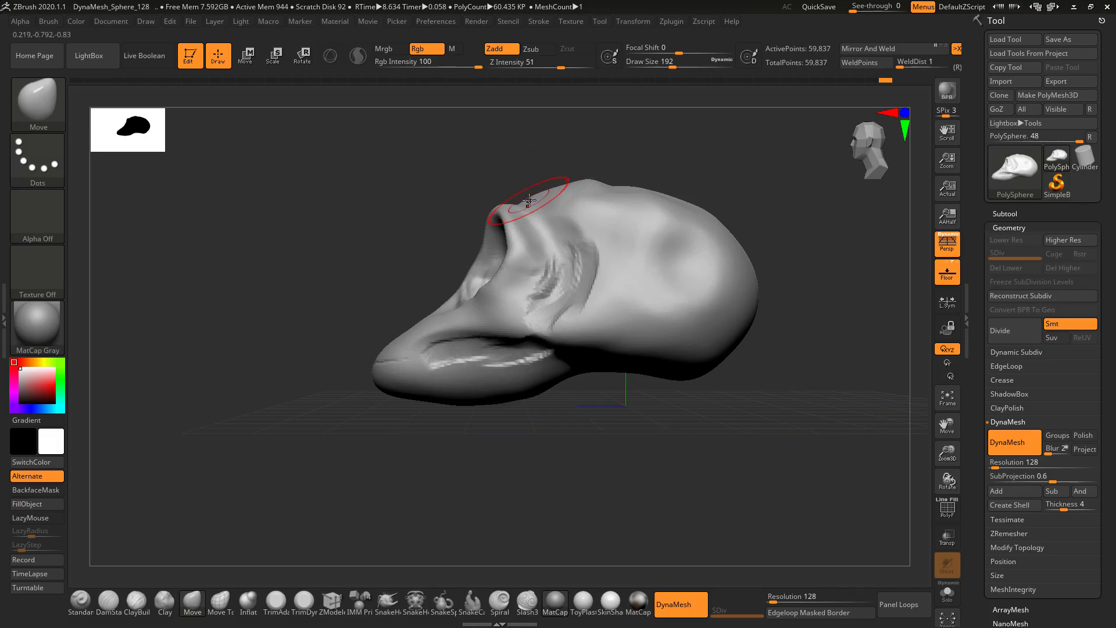
pyautogui.hotkey('alt', 'Tab')
pyautogui.hotkey('alt', 'Tab')
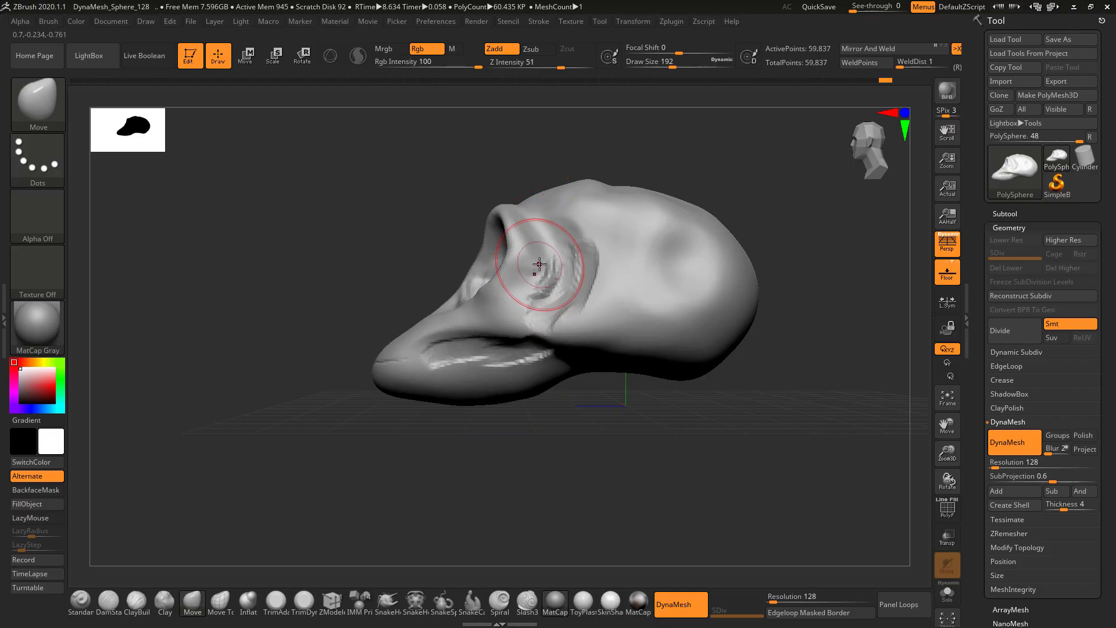
# Step: Compare the skull's side view with the side-view photo, examining the temple, cheek, underside and muzzle outline
pyautogui.hotkey('alt', 'Tab')
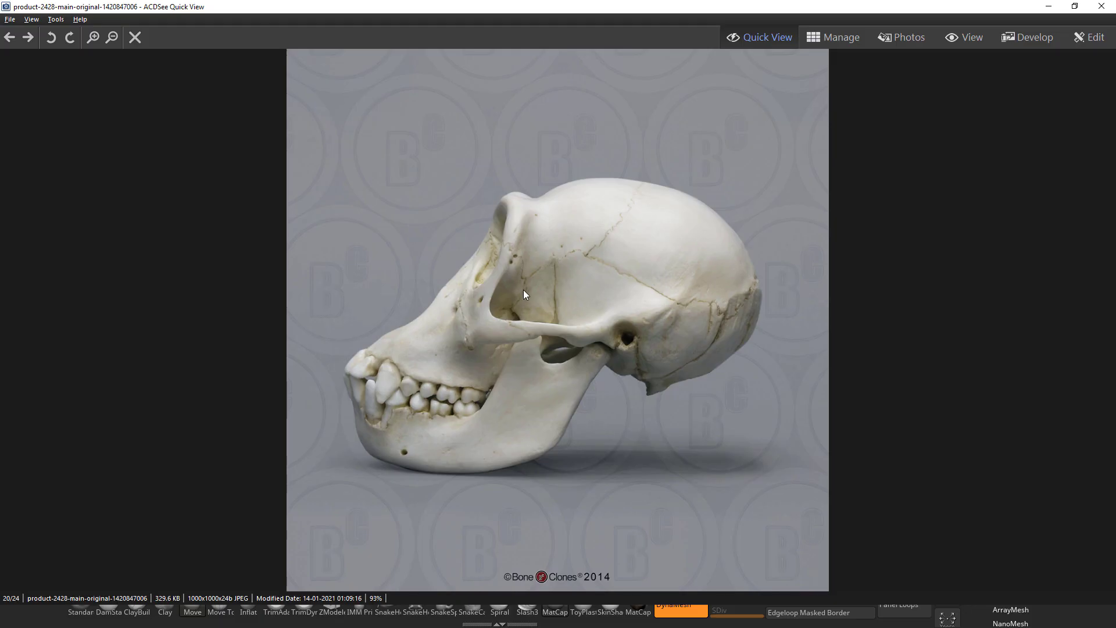
pyautogui.hotkey('alt', 'Tab')
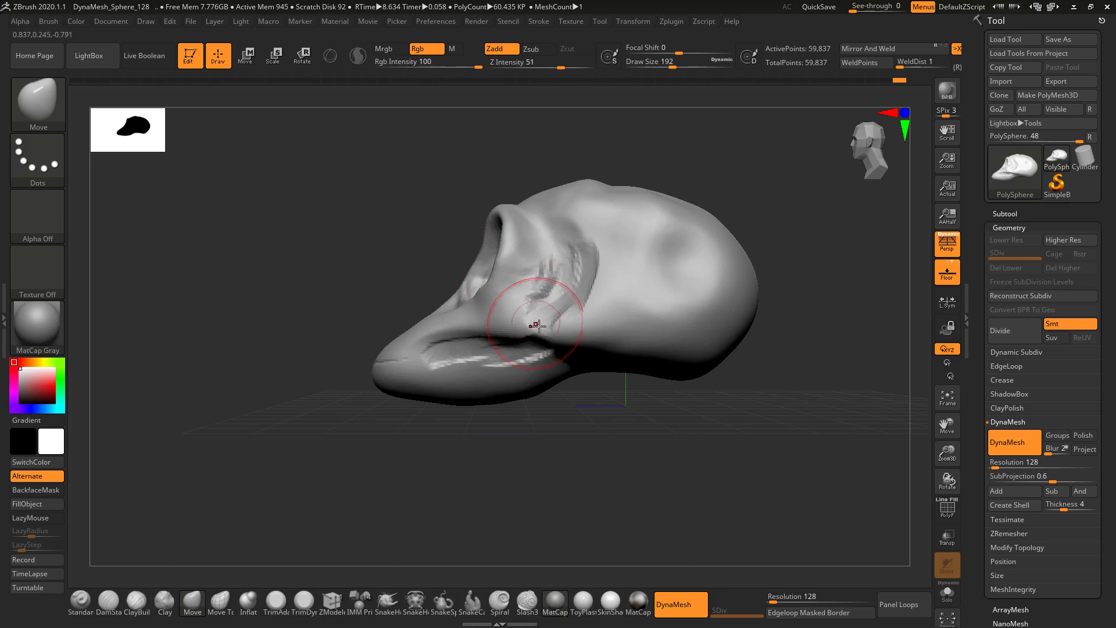
pyautogui.hotkey('alt', 'Tab')
pyautogui.hotkey('alt', 'Tab')
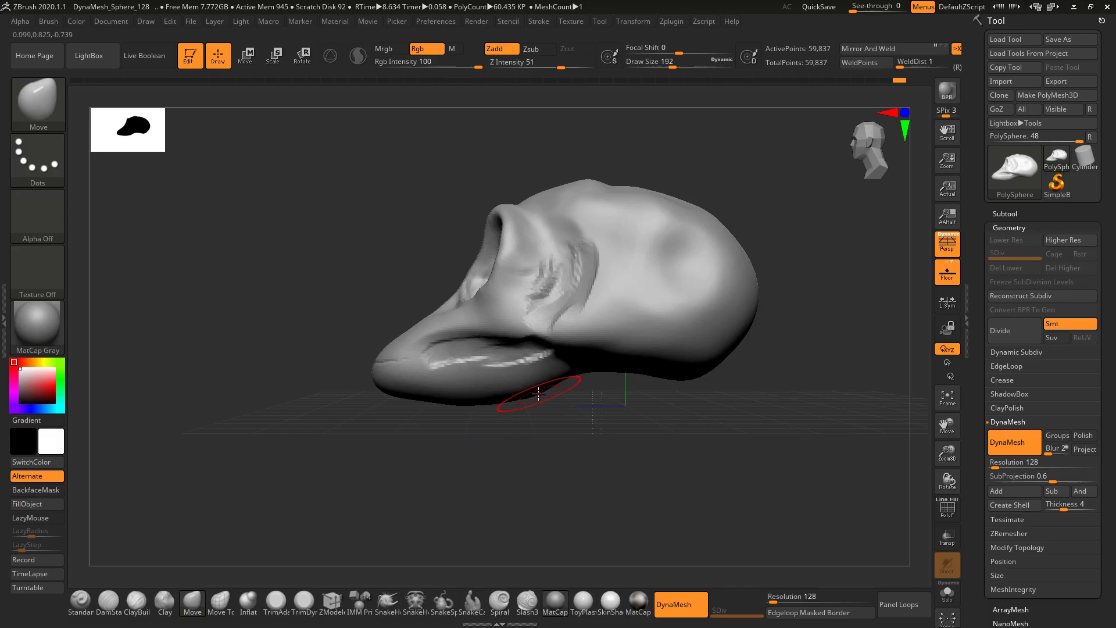
pyautogui.hotkey('alt', 'Tab')
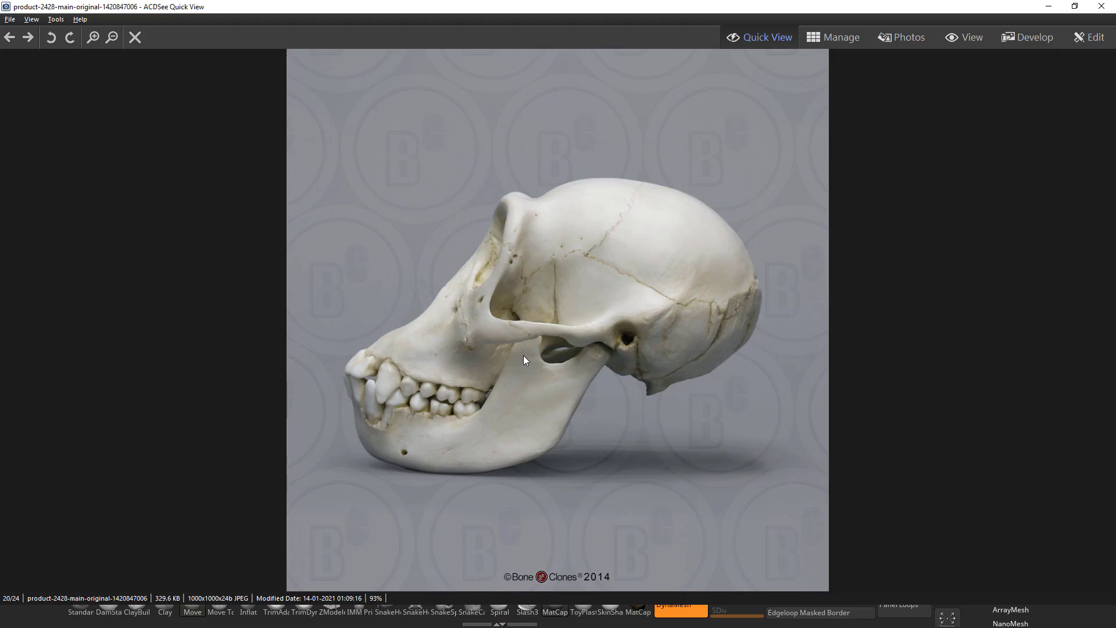
pyautogui.hotkey('alt', 'Tab')
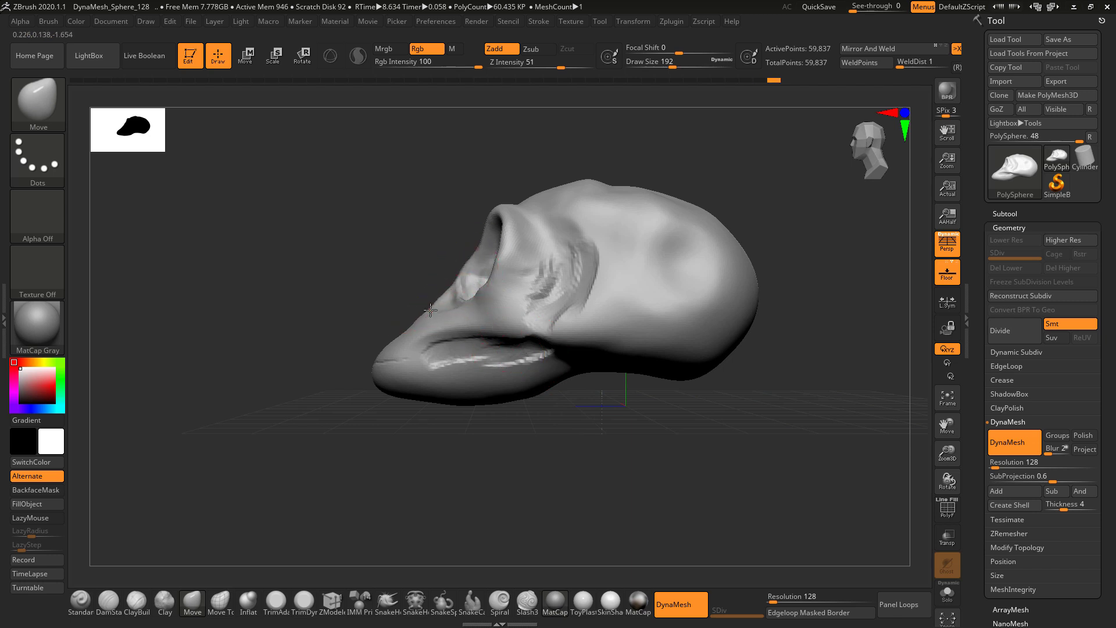
pyautogui.hotkey('alt', 'Tab')
pyautogui.hotkey('alt', 'Tab')
pyautogui.hotkey('alt', 'Tab')
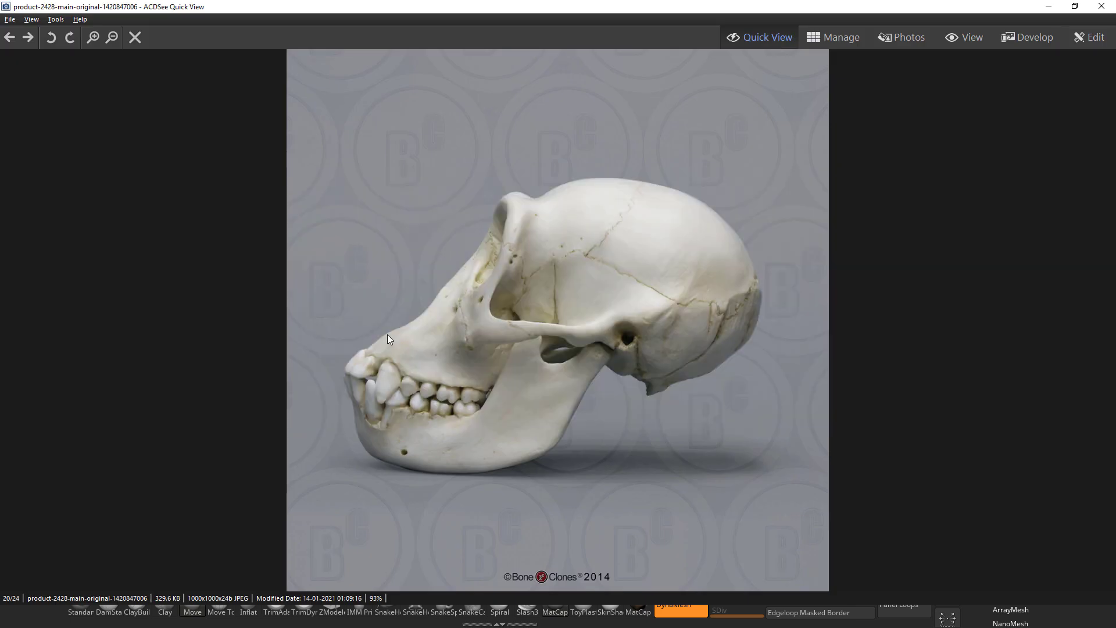
pyautogui.hotkey('alt', 'Tab')
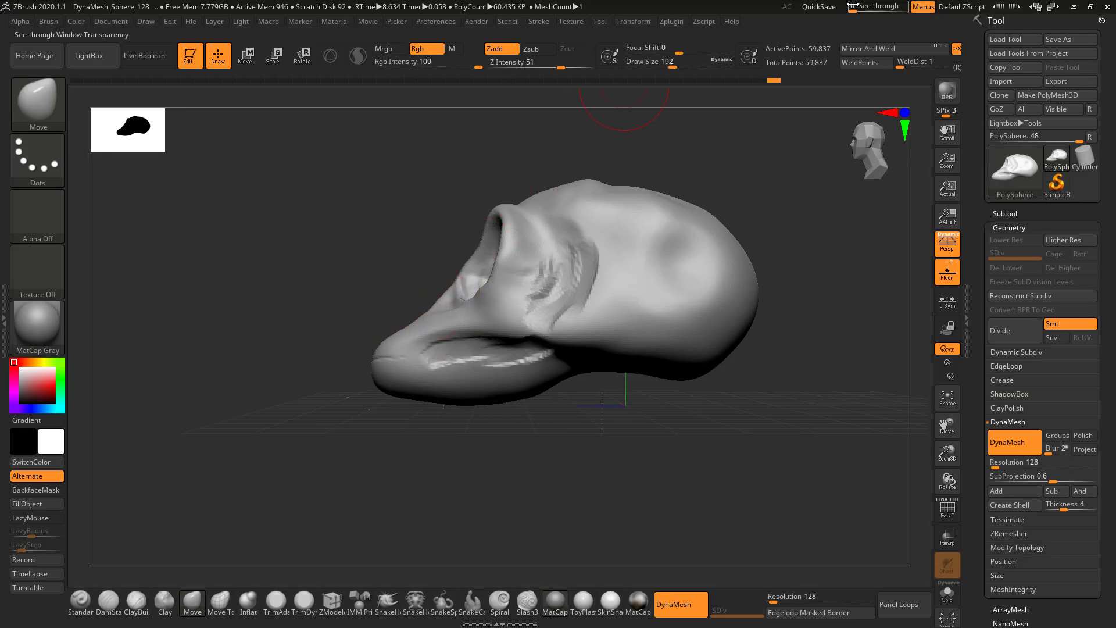
# Step: Overlay the side-view photo at See-through 42 and reshape the muzzle to its outline with the Move brush at draw size 293
pyautogui.moveTo(853, 8); pyautogui.dragTo(874, 10)
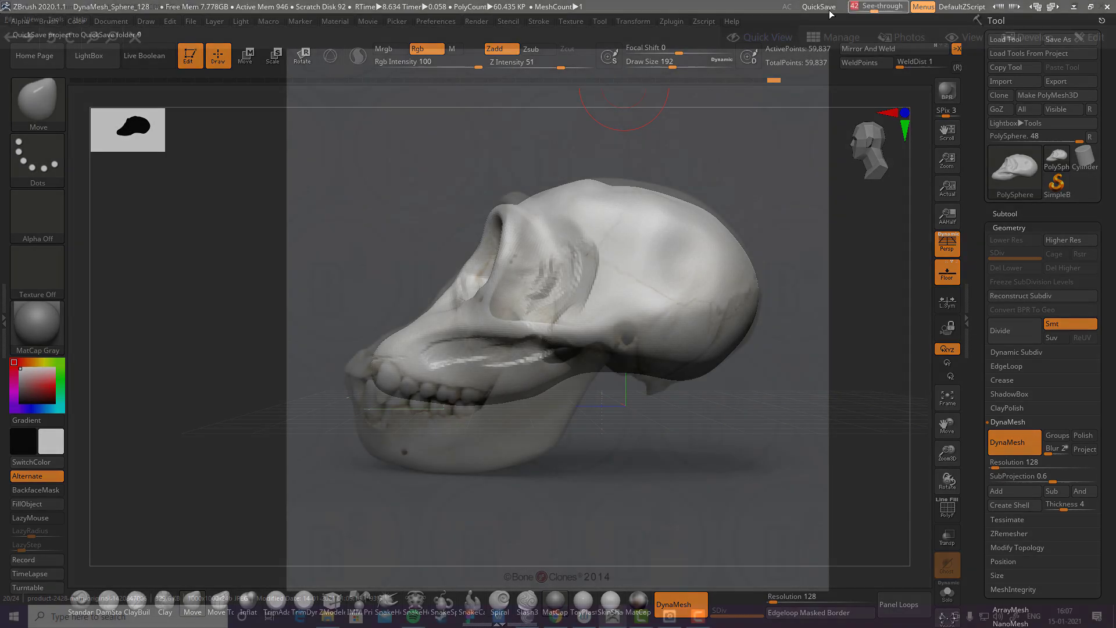
pyautogui.press('space')
pyautogui.moveTo(465, 346); pyautogui.dragTo(479, 346)
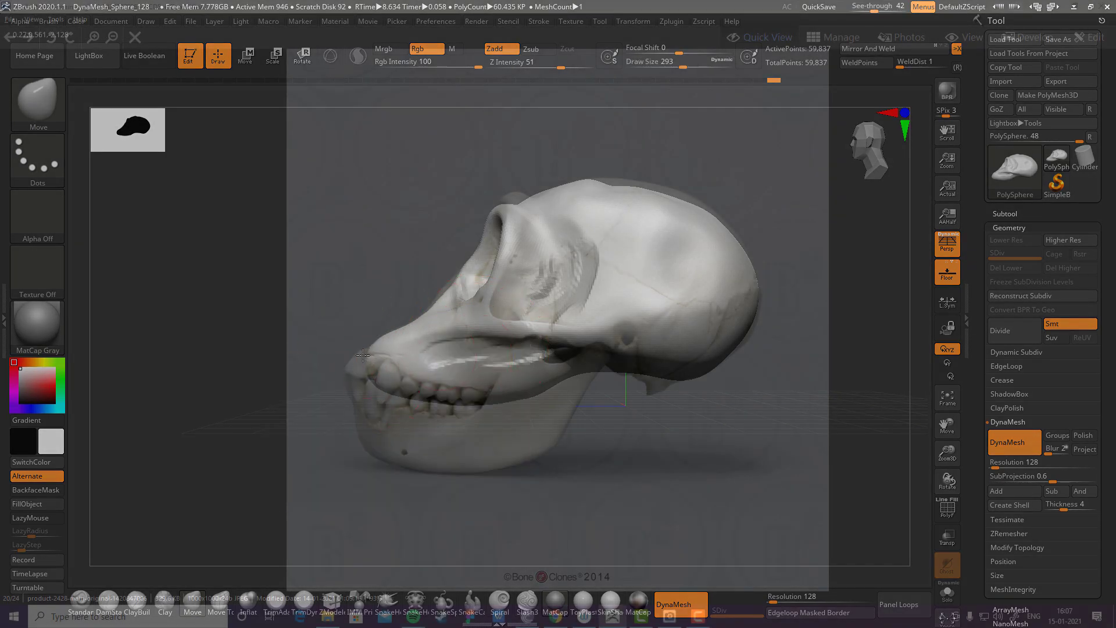
pyautogui.moveTo(395, 392); pyautogui.dragTo(458, 397)
pyautogui.moveTo(371, 372); pyautogui.dragTo(379, 351)
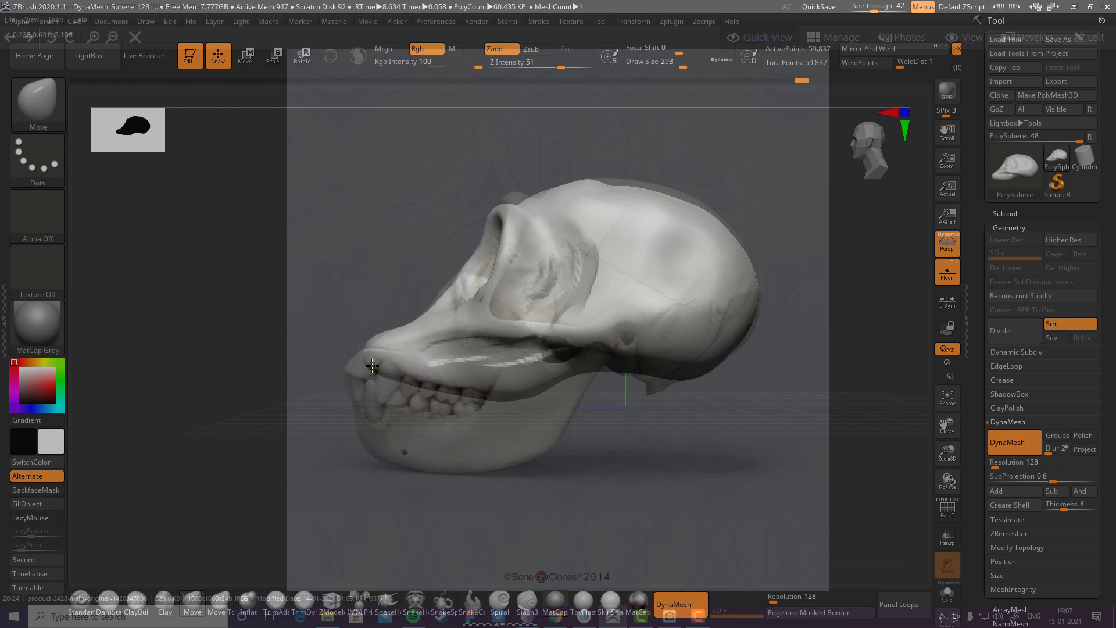
pyautogui.moveTo(523, 392); pyautogui.dragTo(517, 380)
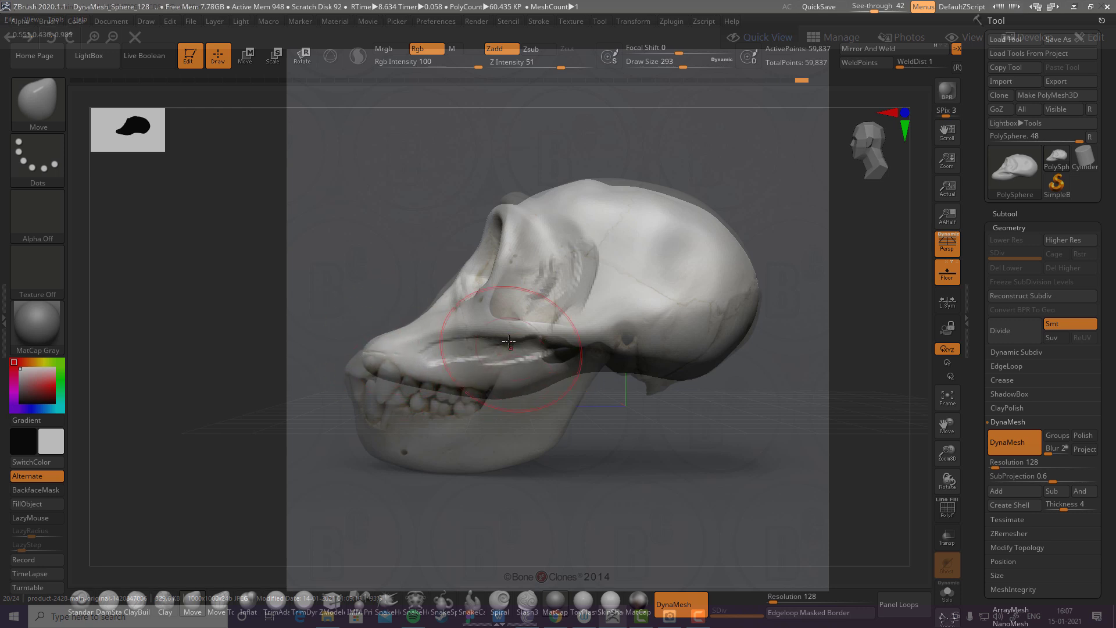
# Step: Refine the nasal bridge and raise the brow ridge to the photo's outline with the Move brush at draw sizes 177 and 136
pyautogui.press('space')
pyautogui.moveTo(453, 279); pyautogui.dragTo(440, 279)
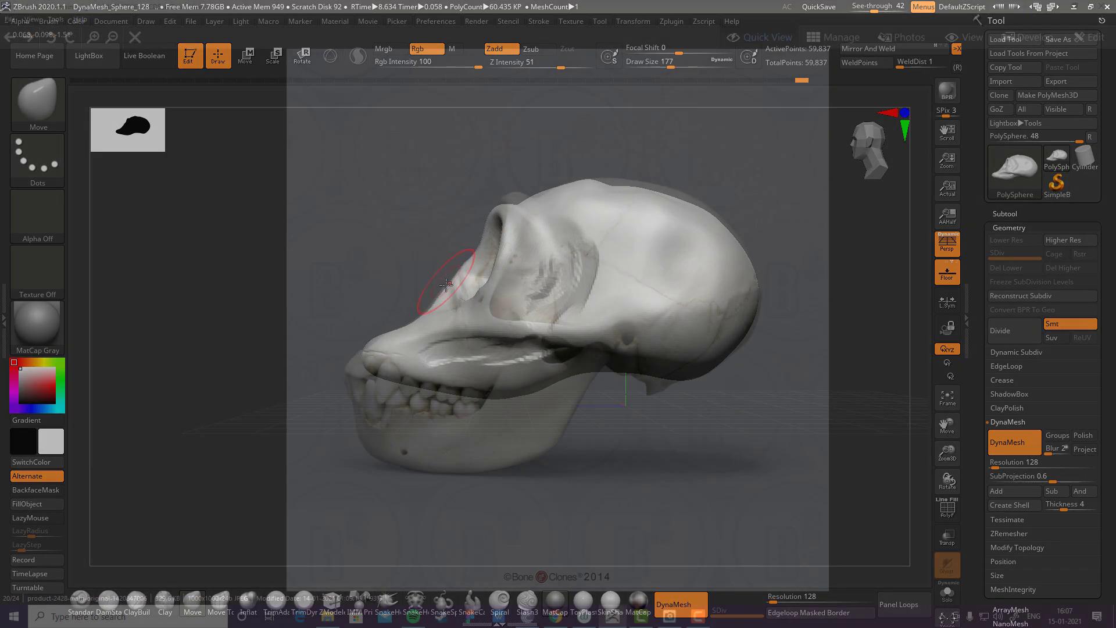
pyautogui.press('space')
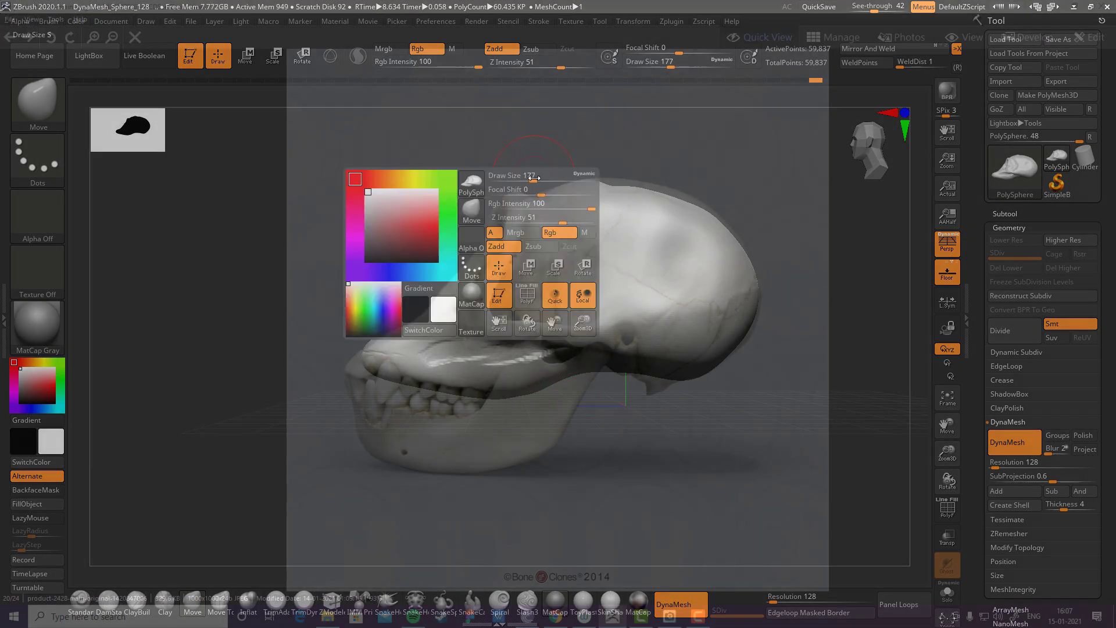
pyautogui.moveTo(532, 179)
pyautogui.mouseDown()
pyautogui.moveTo(544, 179)
pyautogui.moveTo(518, 187)
pyautogui.moveTo(538, 176)
pyautogui.mouseUp()
pyautogui.press('space')
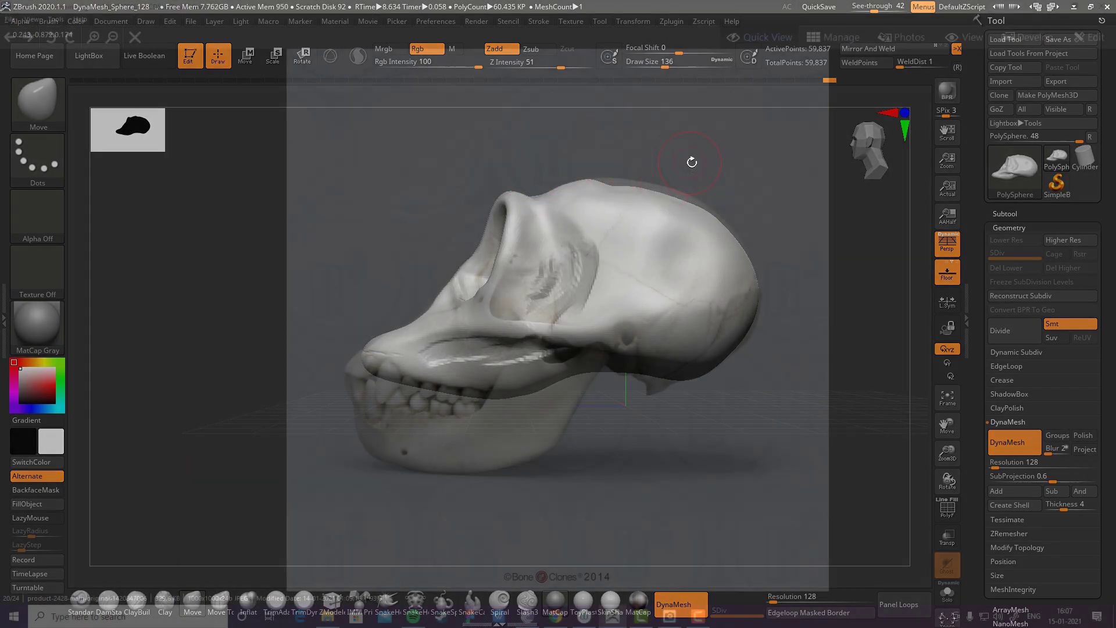
# Step: Raise the top of the cranium to the photo's outline with Move at draw size 262, and smooth the rough temple and muzzle side
pyautogui.press('space')
pyautogui.moveTo(625, 185); pyautogui.dragTo(637, 185)
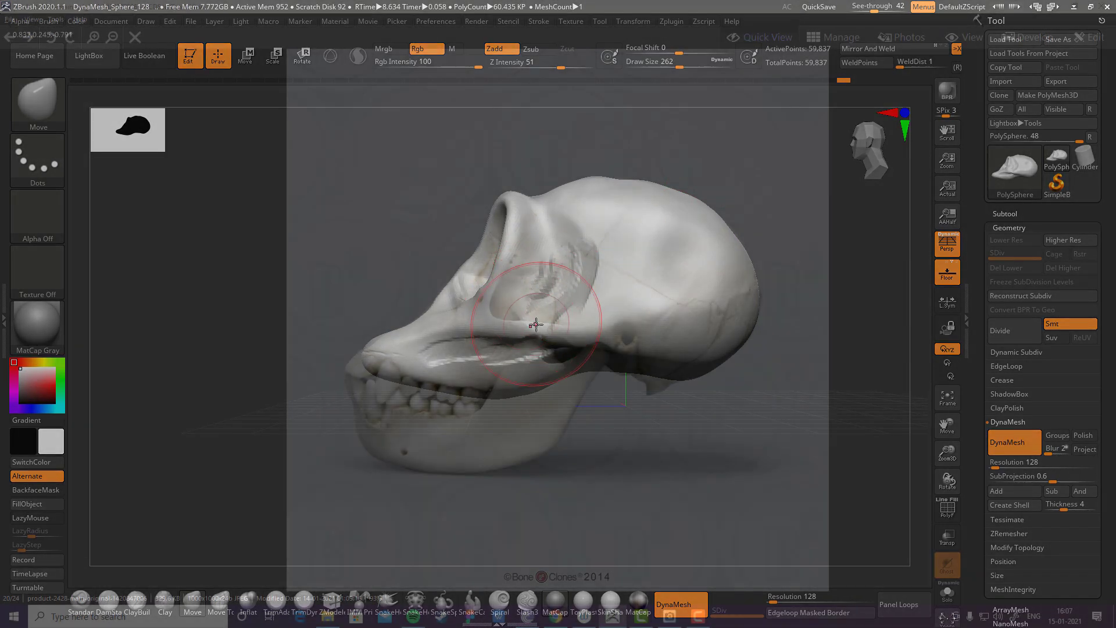
pyautogui.keyDown('shift'); pyautogui.moveTo(535, 324); pyautogui.dragTo(551, 307); pyautogui.keyUp('shift')
pyautogui.keyDown('shift'); pyautogui.moveTo(505, 342); pyautogui.dragTo(495, 352); pyautogui.keyUp('shift')
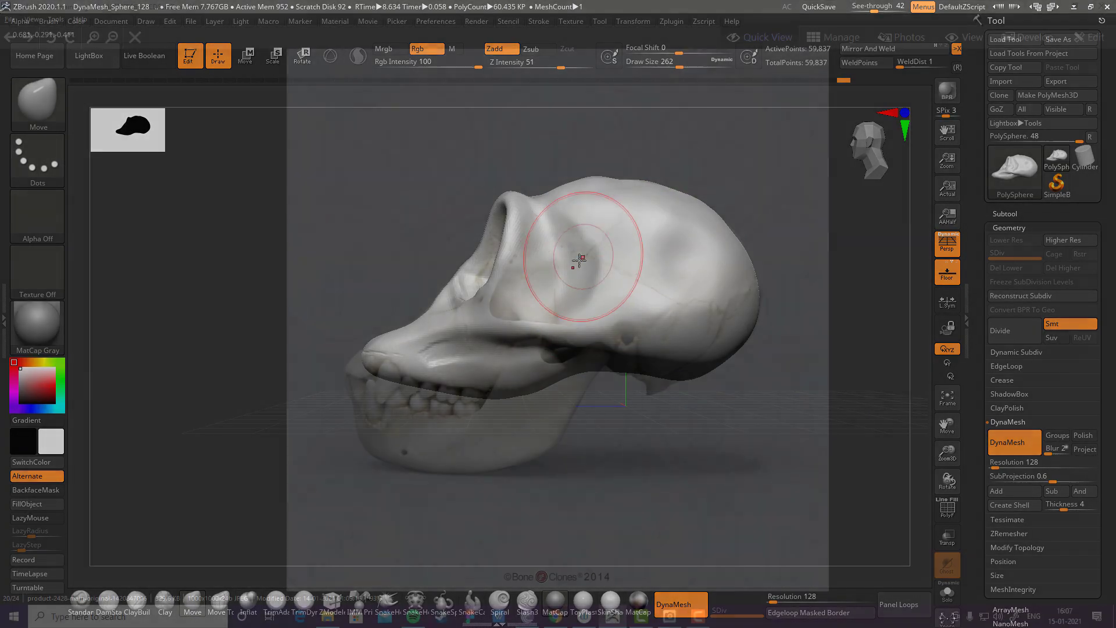
# Step: Carve the hollow behind the eye socket with the ClayBuildup brush at draw size 80 over the photo, then return See-through to 0
pyautogui.press('space')
pyautogui.moveTo(518, 282); pyautogui.dragTo(506, 283)
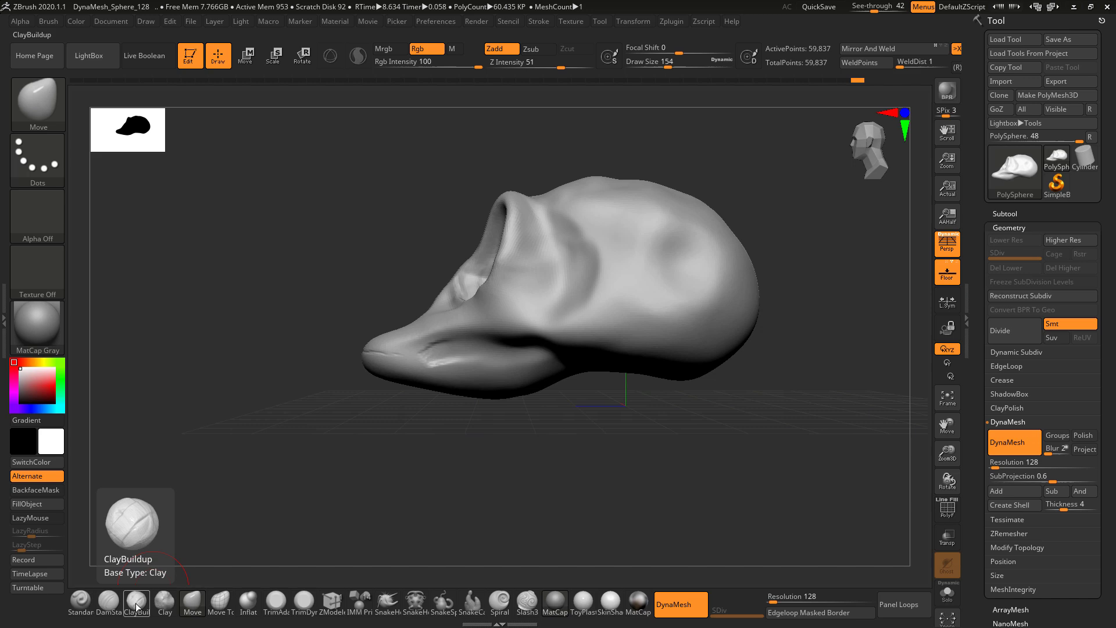
pyautogui.click(137, 600)
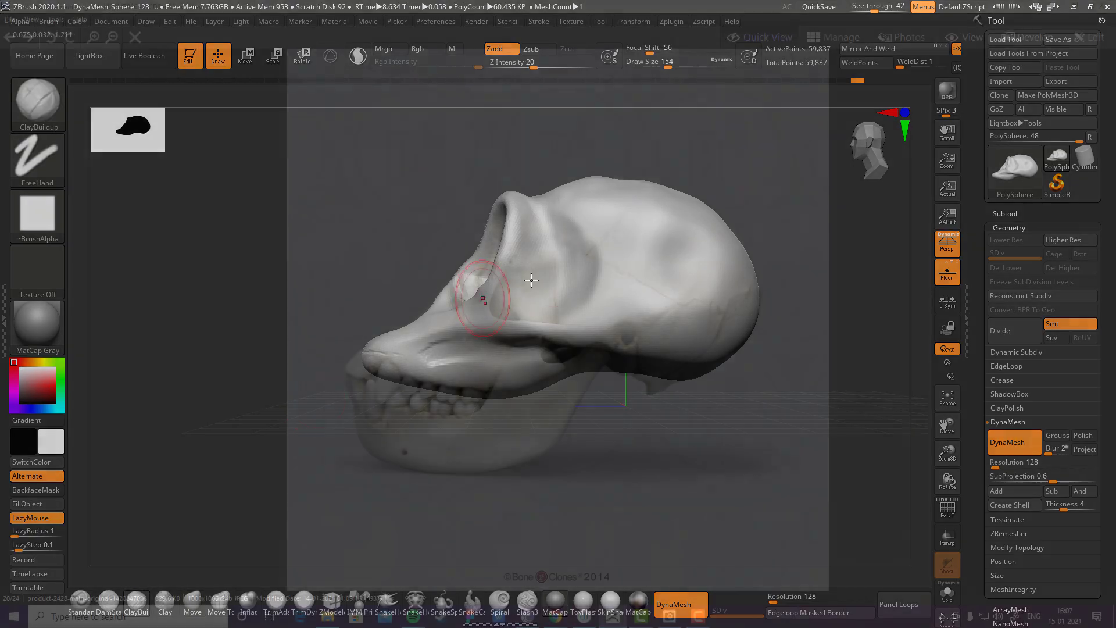
pyautogui.press('space')
pyautogui.moveTo(580, 277); pyautogui.dragTo(564, 276)
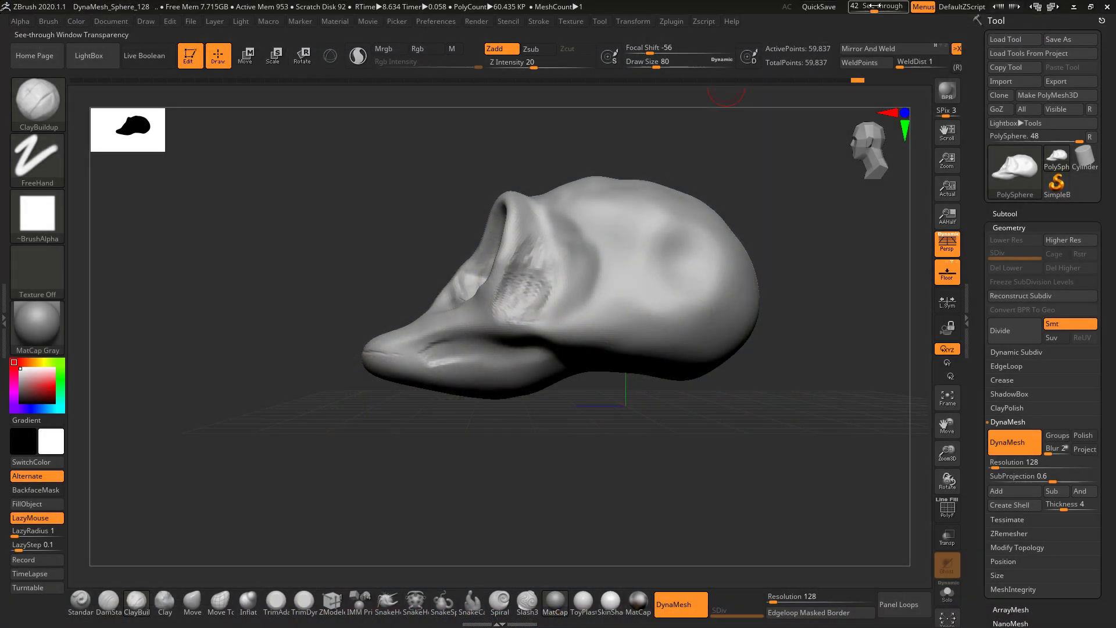
pyautogui.moveTo(871, 6); pyautogui.dragTo(837, 10)
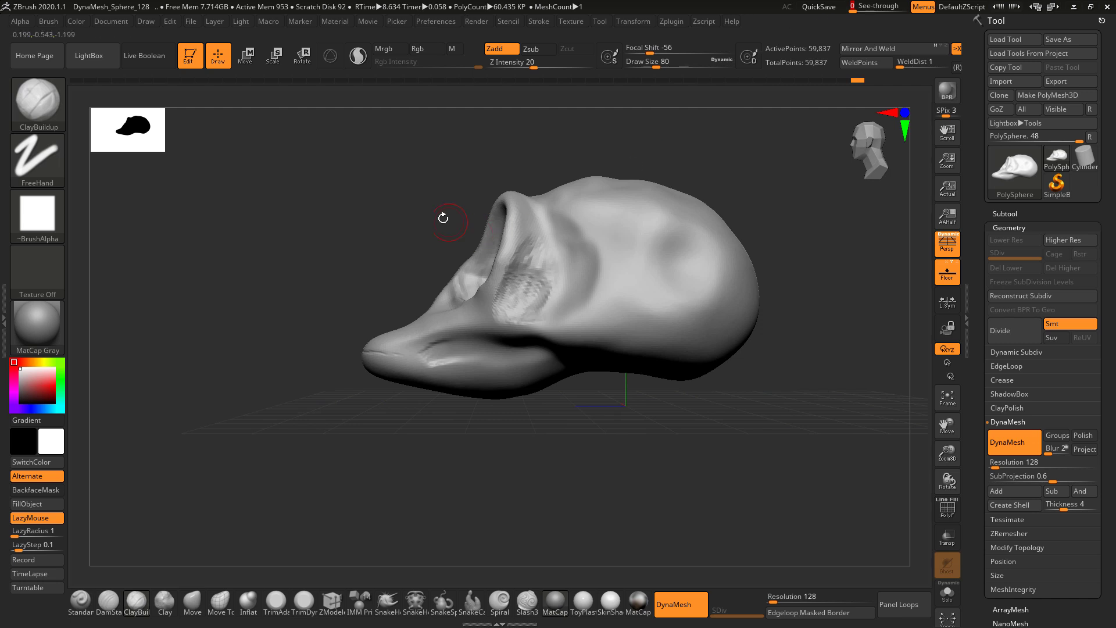
# Step: Inspect the skull from three-quarter and front views, compare its profile with the photo at See-through 27 and 100, and return See-through to 0
pyautogui.moveTo(443, 218)
pyautogui.keyDown('shift'); pyautogui.mouseDown()
pyautogui.moveTo(593, 386)
pyautogui.moveTo(598, 471)
pyautogui.mouseUp(); pyautogui.keyUp('shift')
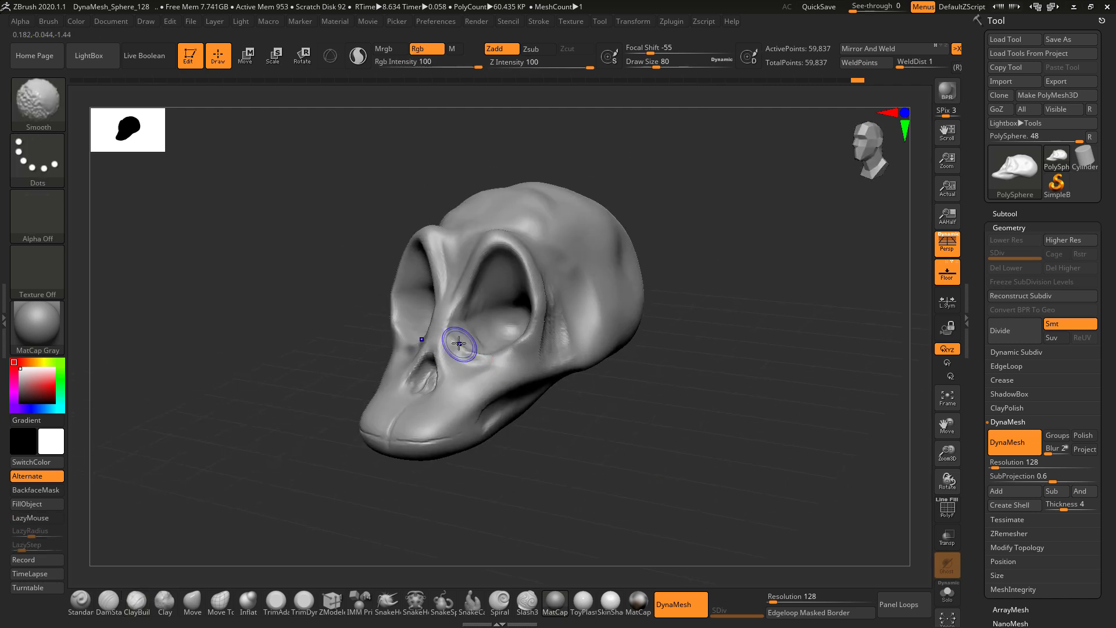
pyautogui.keyDown('shift'); pyautogui.moveTo(659, 299); pyautogui.dragTo(737, 321); pyautogui.keyUp('shift')
pyautogui.keyDown('alt'); pyautogui.moveTo(677, 267); pyautogui.dragTo(715, 298); pyautogui.keyUp('alt')
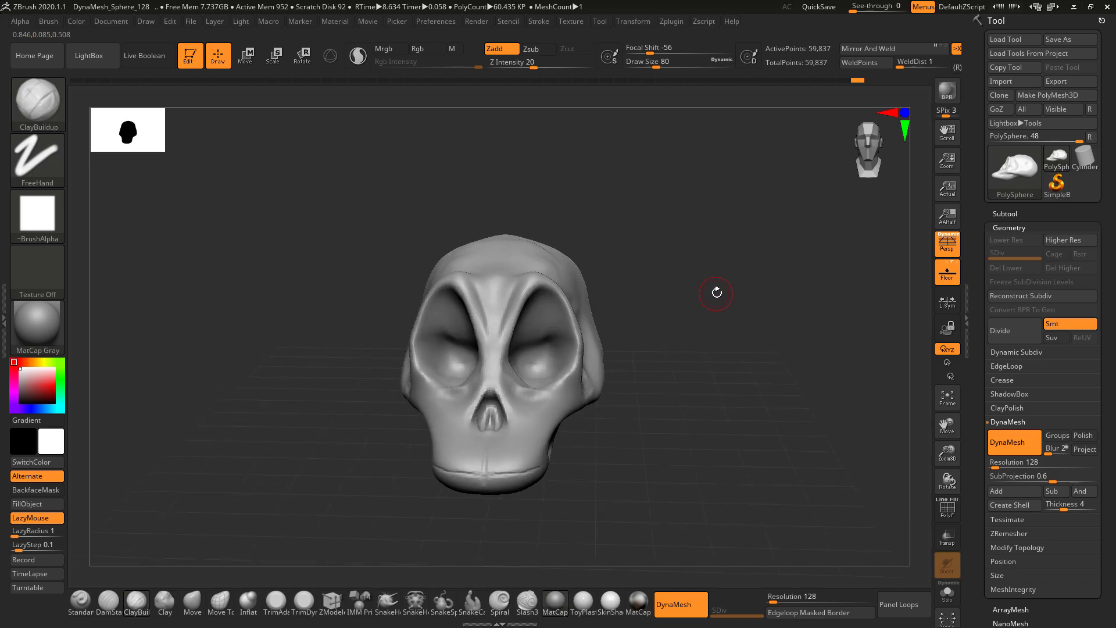
pyautogui.hotkey('alt', 'Tab')
pyautogui.hotkey('alt', 'Tab')
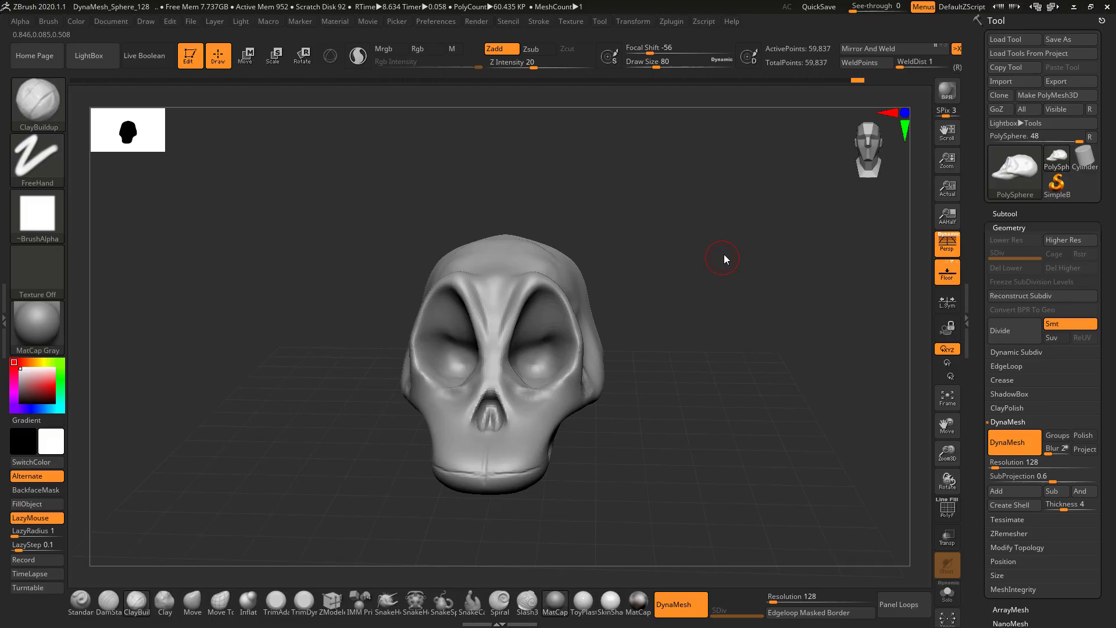
pyautogui.click(865, 6)
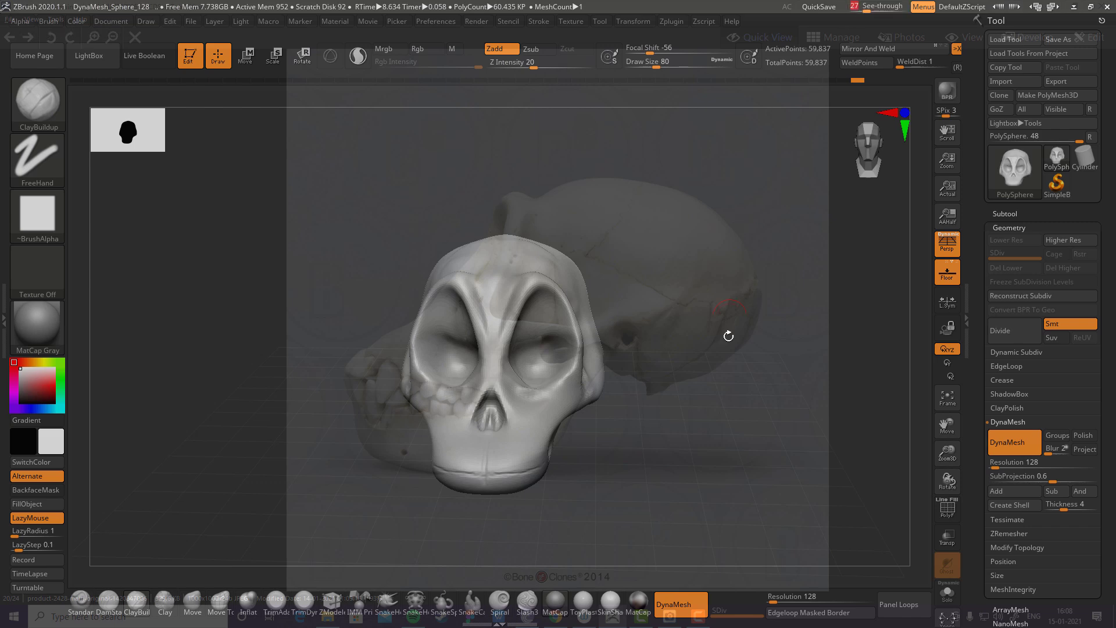
pyautogui.moveTo(727, 331); pyautogui.dragTo(594, 449)
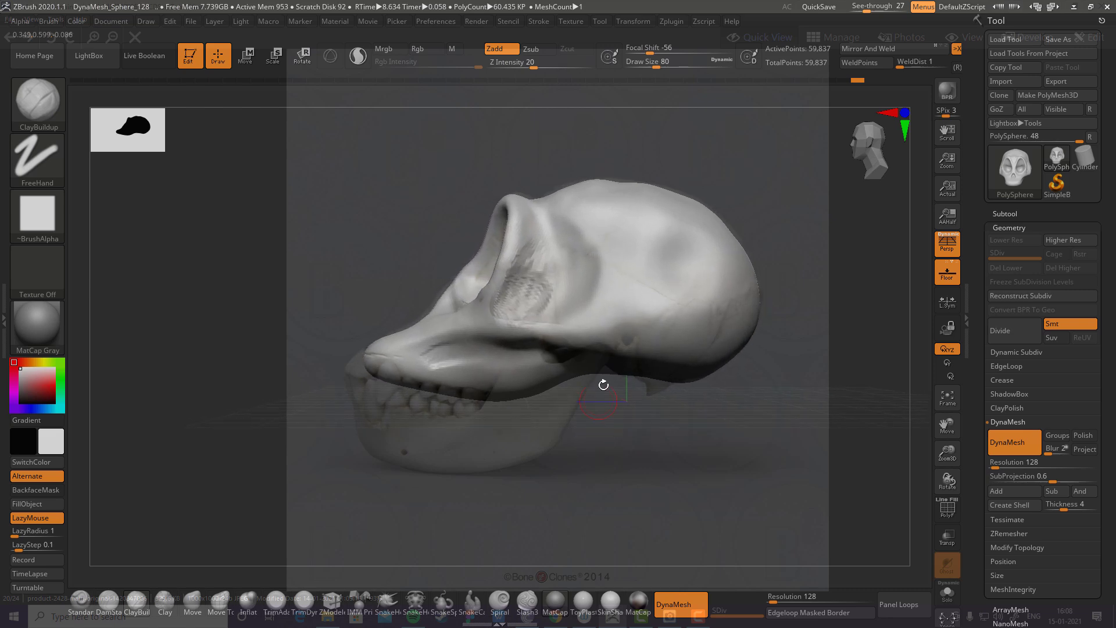
pyautogui.click(898, 4)
pyautogui.moveTo(865, 4); pyautogui.dragTo(920, 4)
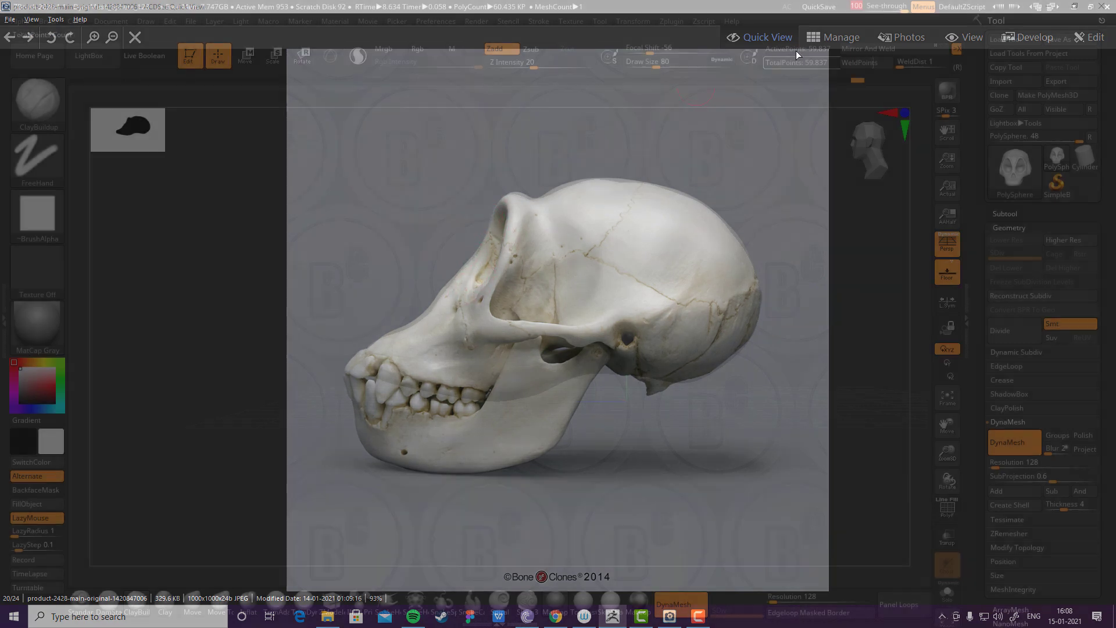
pyautogui.moveTo(874, 6); pyautogui.dragTo(845, 11)
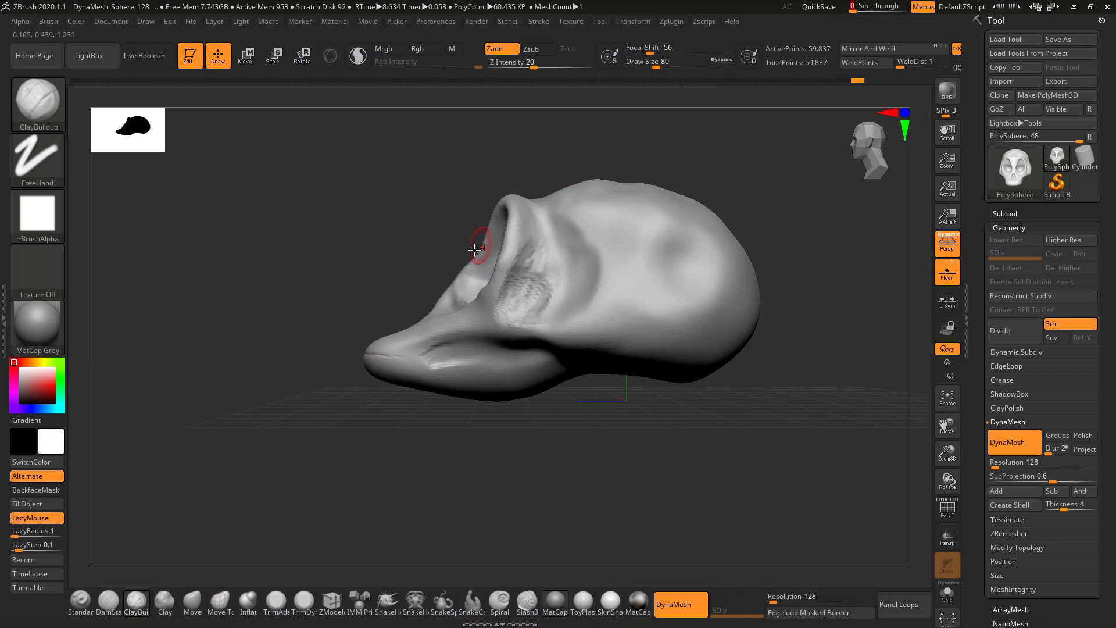
# Step: Adjust the inner upper rims of the eye sockets in front view with the Move brush at draw size 136
pyautogui.moveTo(464, 269)
pyautogui.keyDown('shift'); pyautogui.mouseDown()
pyautogui.moveTo(578, 262)
pyautogui.moveTo(623, 280)
pyautogui.mouseUp(); pyautogui.keyUp('shift')
pyautogui.press('space')
pyautogui.keyDown('alt'); pyautogui.moveTo(589, 238); pyautogui.dragTo(595, 251); pyautogui.keyUp('alt')
pyautogui.press('space')
pyautogui.moveTo(589, 212); pyautogui.dragTo(579, 212)
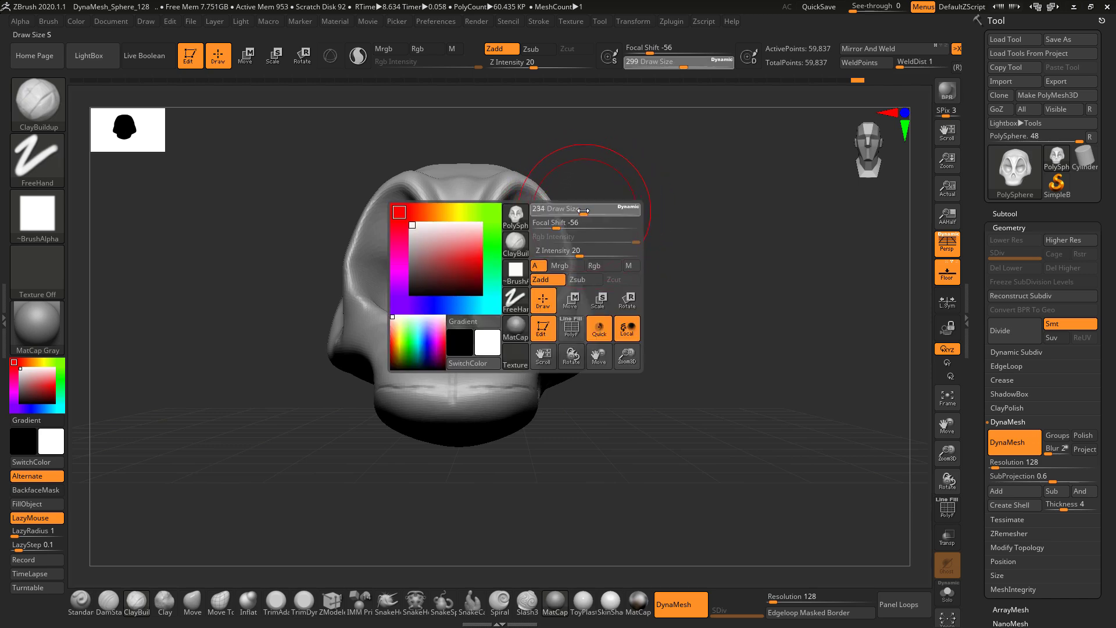
pyautogui.keyDown('alt'); pyautogui.moveTo(606, 161); pyautogui.dragTo(620, 216); pyautogui.keyUp('alt')
pyautogui.click(58, 116)
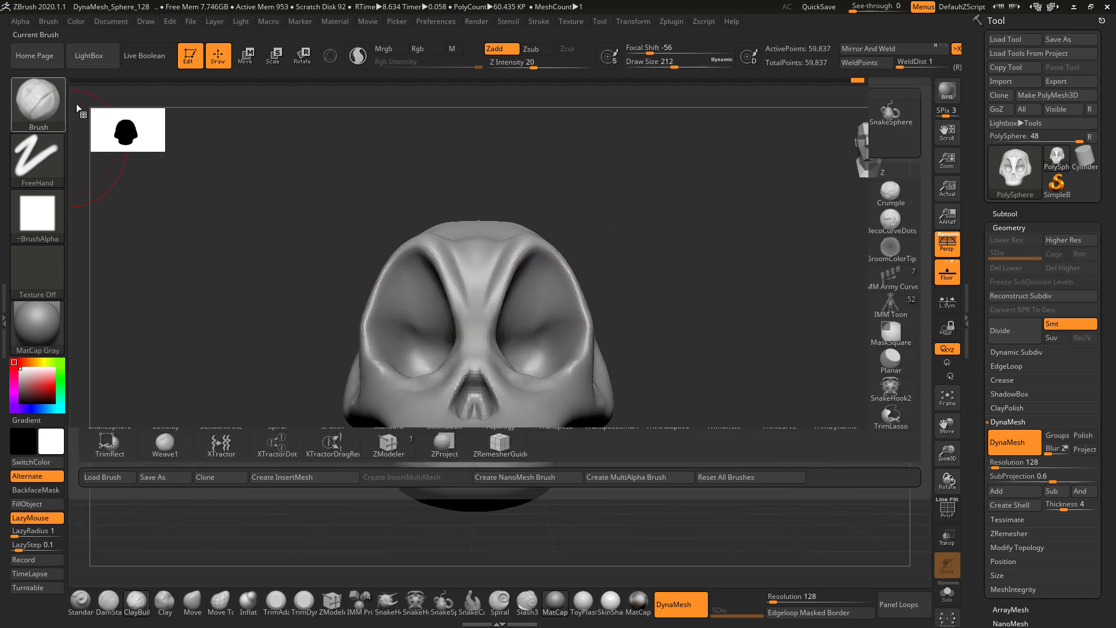
pyautogui.click(506, 111)
pyautogui.press('space')
pyautogui.moveTo(537, 275); pyautogui.dragTo(500, 262)
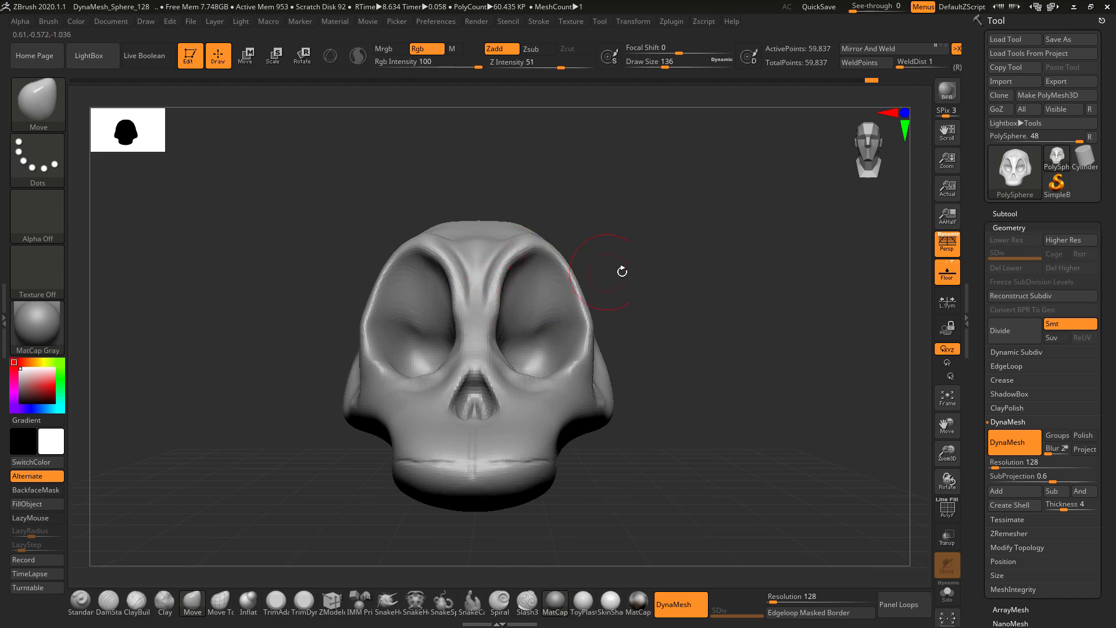
# Step: Raise and flatten the lower rims of the eye sockets with the Move brush, checking them from the front and against the photo
pyautogui.moveTo(622, 271)
pyautogui.mouseDown()
pyautogui.moveTo(585, 274)
pyautogui.moveTo(479, 370)
pyautogui.moveTo(494, 322)
pyautogui.mouseUp()
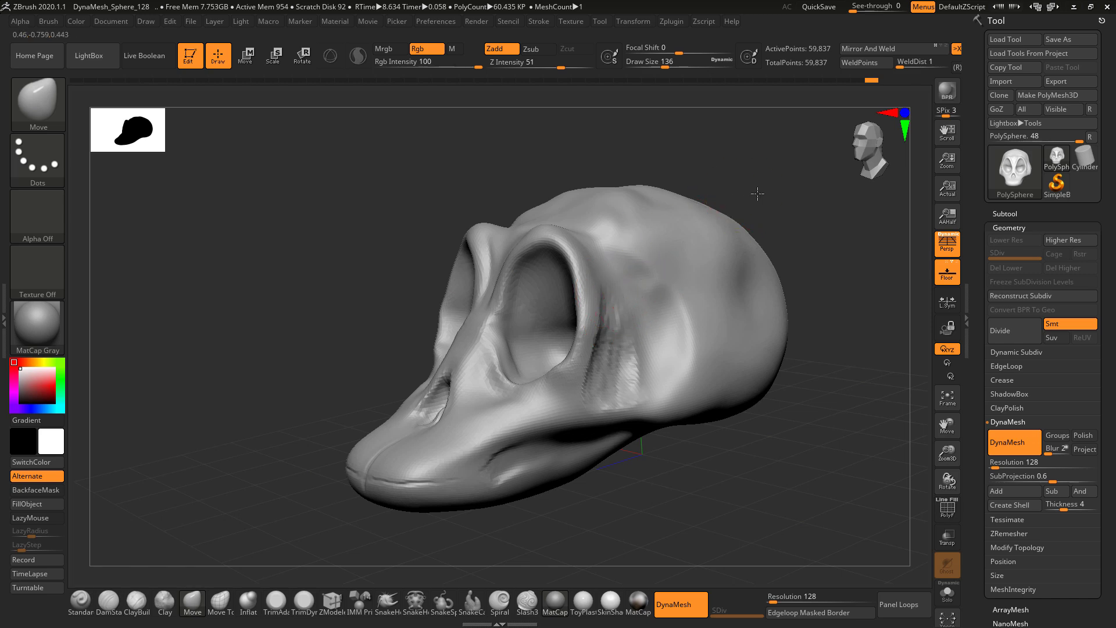
pyautogui.moveTo(760, 192)
pyautogui.mouseDown()
pyautogui.moveTo(518, 377)
pyautogui.moveTo(505, 364)
pyautogui.moveTo(509, 354)
pyautogui.moveTo(570, 355)
pyautogui.mouseUp()
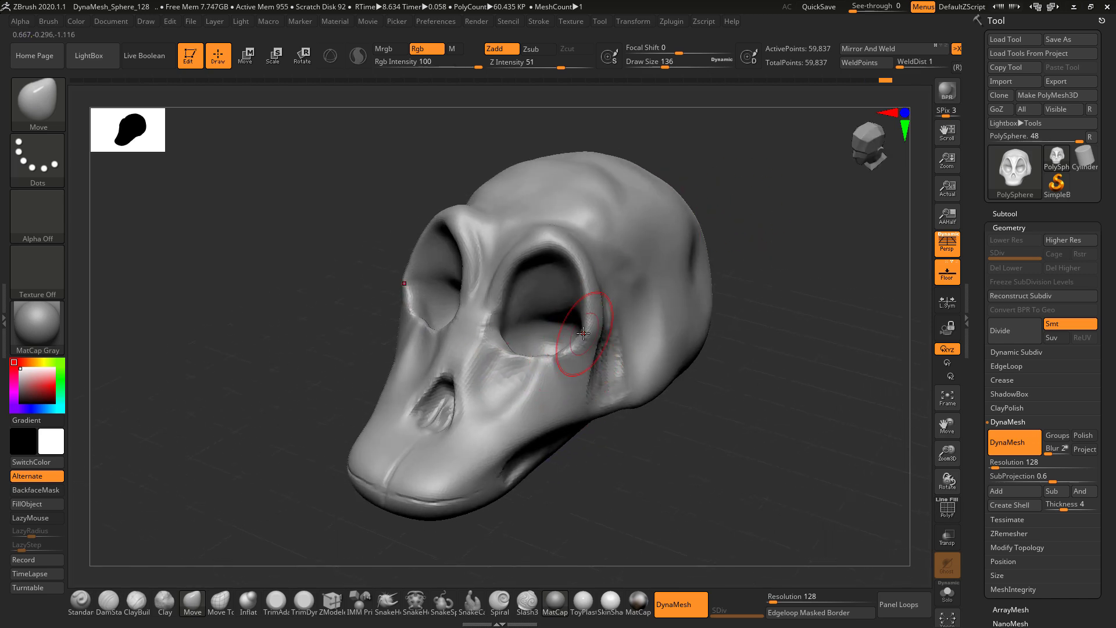
pyautogui.keyDown('shift'); pyautogui.moveTo(604, 483); pyautogui.dragTo(636, 498); pyautogui.keyUp('shift')
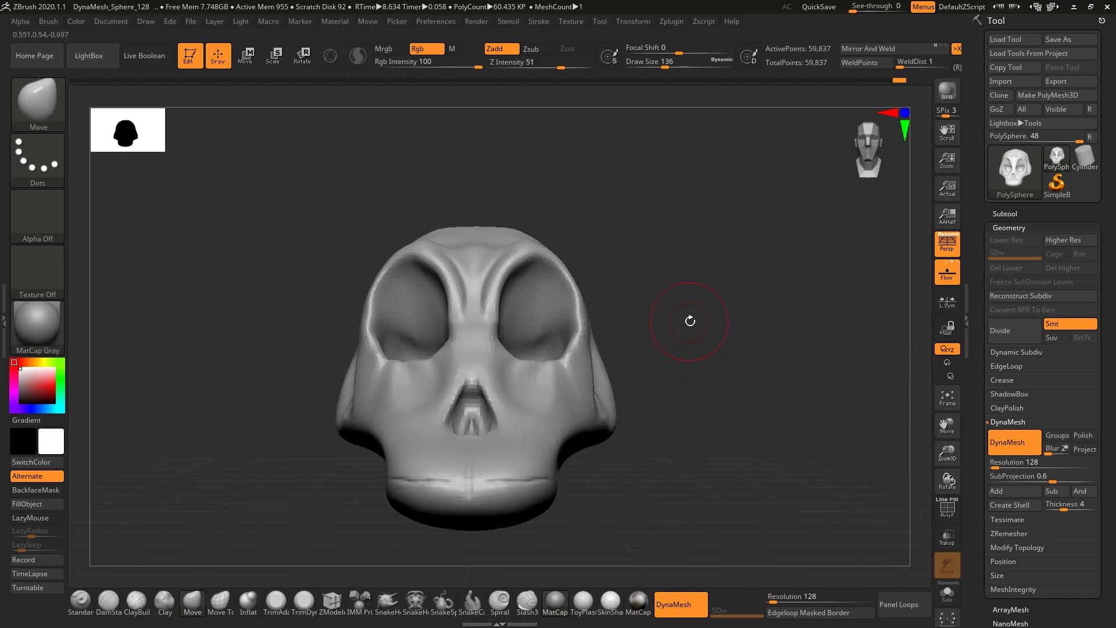
pyautogui.moveTo(690, 319); pyautogui.dragTo(689, 351)
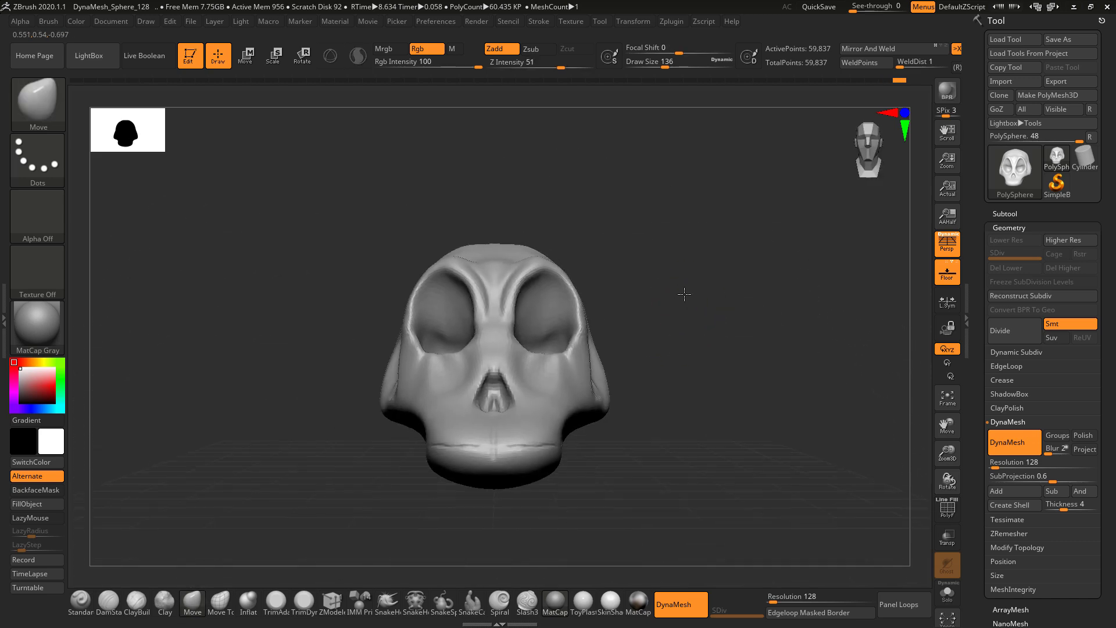
pyautogui.hotkey('alt', 'Tab')
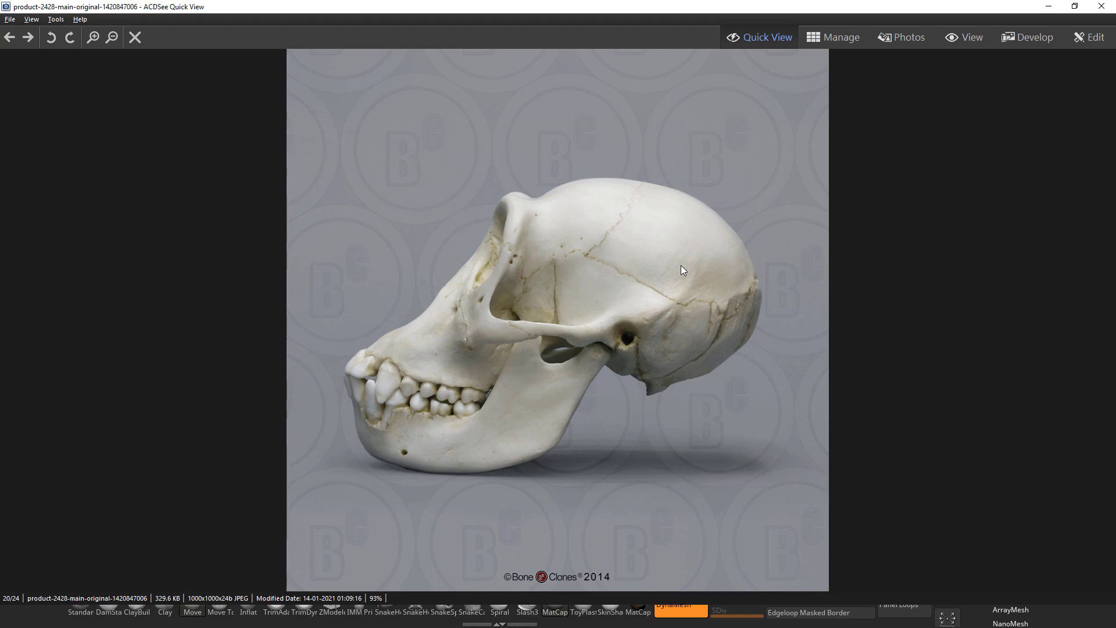
# Step: Switch the reference to the front-view skull photo, set See-through to 31, and turn the skull to the same front view
pyautogui.press('Right')
pyautogui.hotkey('alt', 'Tab')
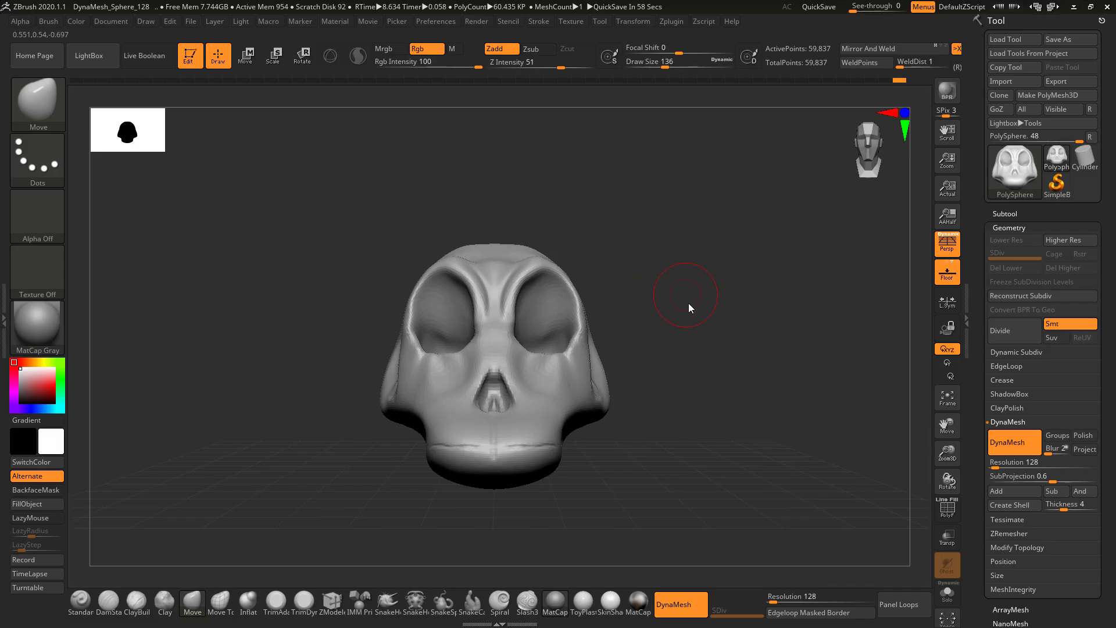
pyautogui.moveTo(688, 303); pyautogui.dragTo(723, 289)
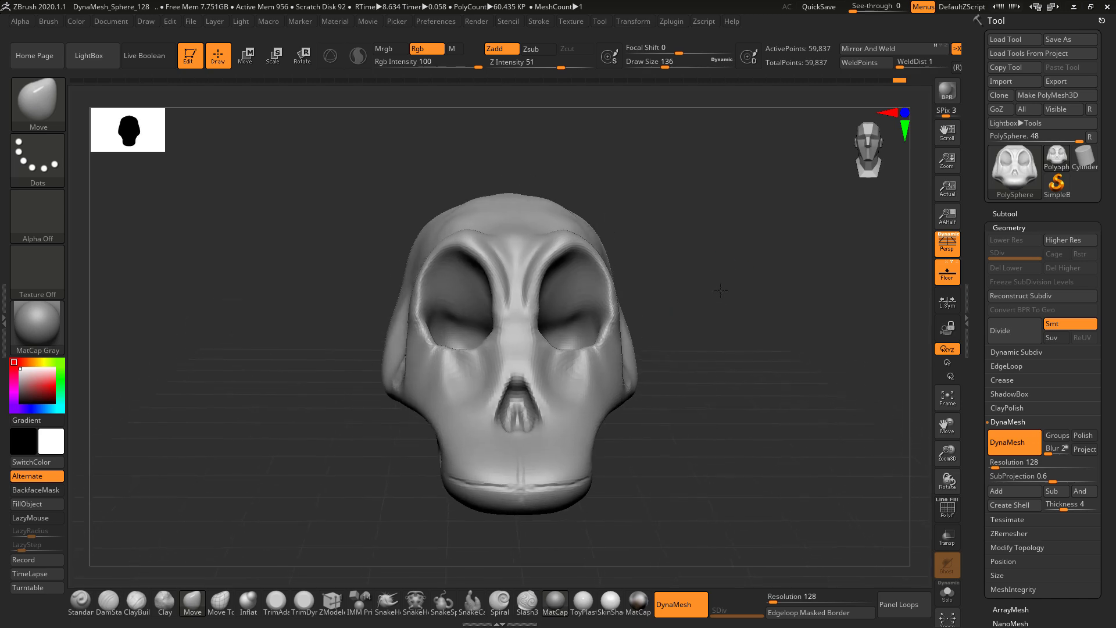
pyautogui.moveTo(853, 9); pyautogui.dragTo(867, 11)
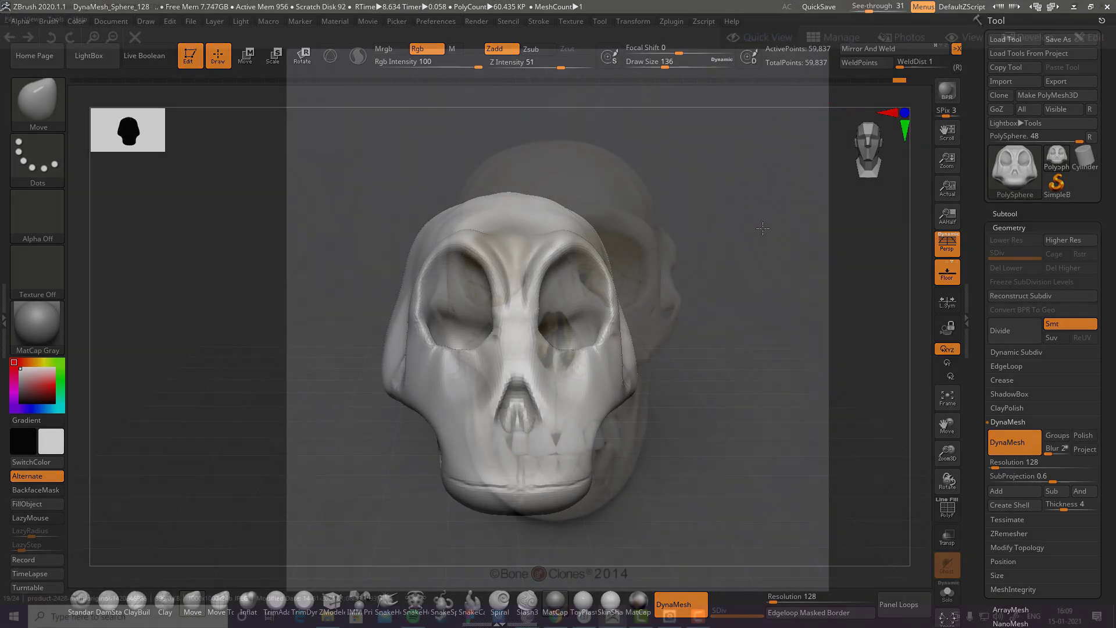
pyautogui.moveTo(767, 232); pyautogui.dragTo(782, 265)
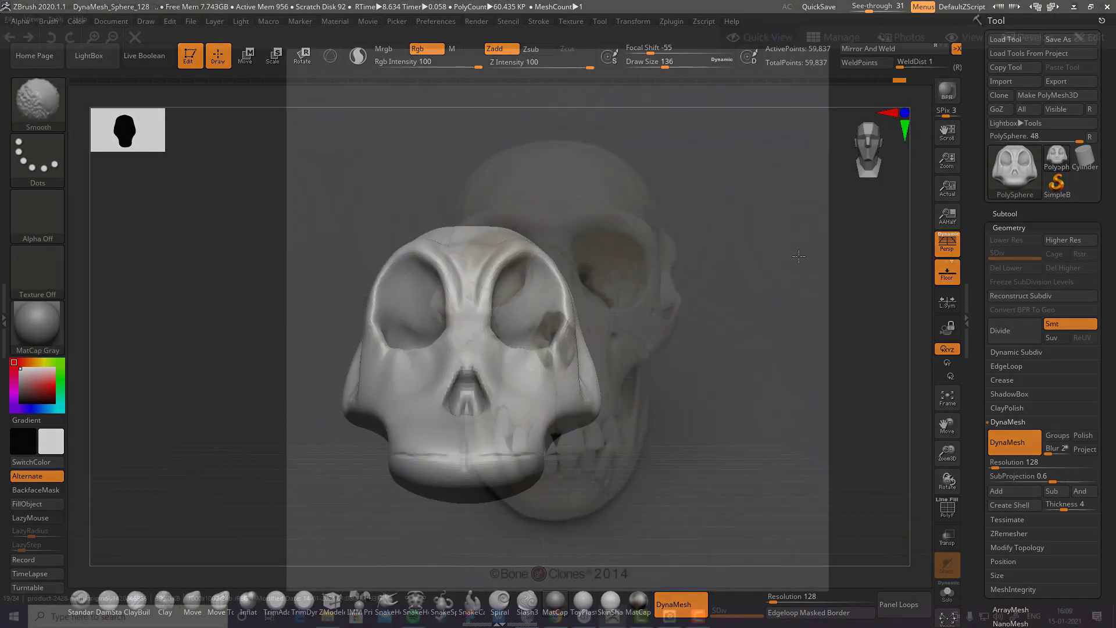
pyautogui.moveTo(781, 293); pyautogui.dragTo(779, 279)
# Step: Compare the skull's front proportions with the unobstructed front-view photo
pyautogui.hotkey('alt', 'Tab')
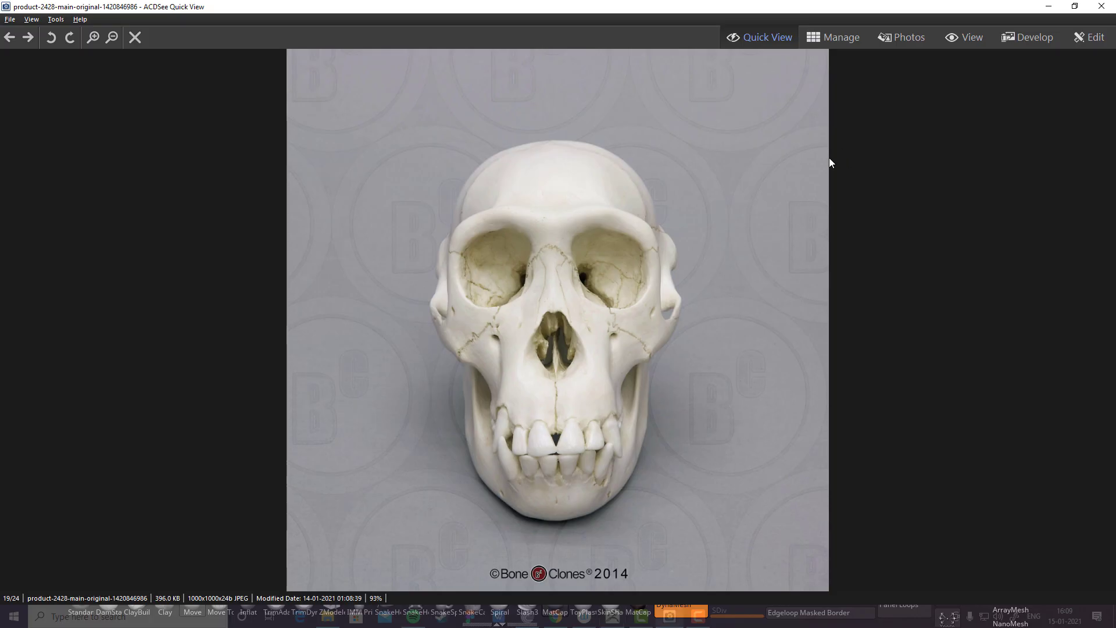
pyautogui.hotkey('alt', 'Tab')
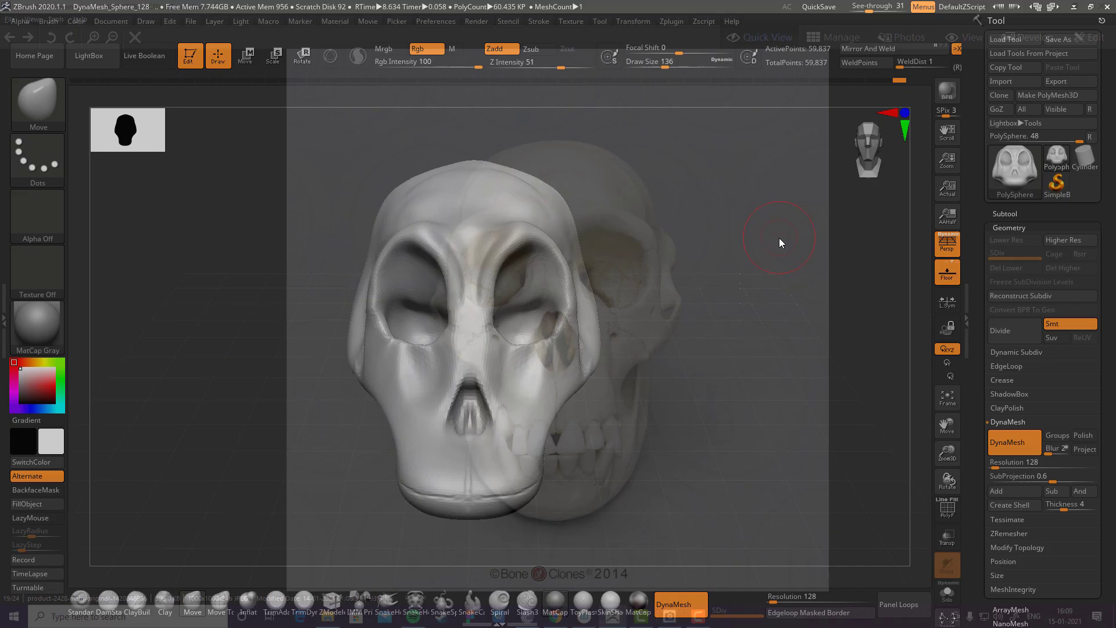
pyautogui.hotkey('alt', 'Tab')
pyautogui.hotkey('alt', 'Tab')
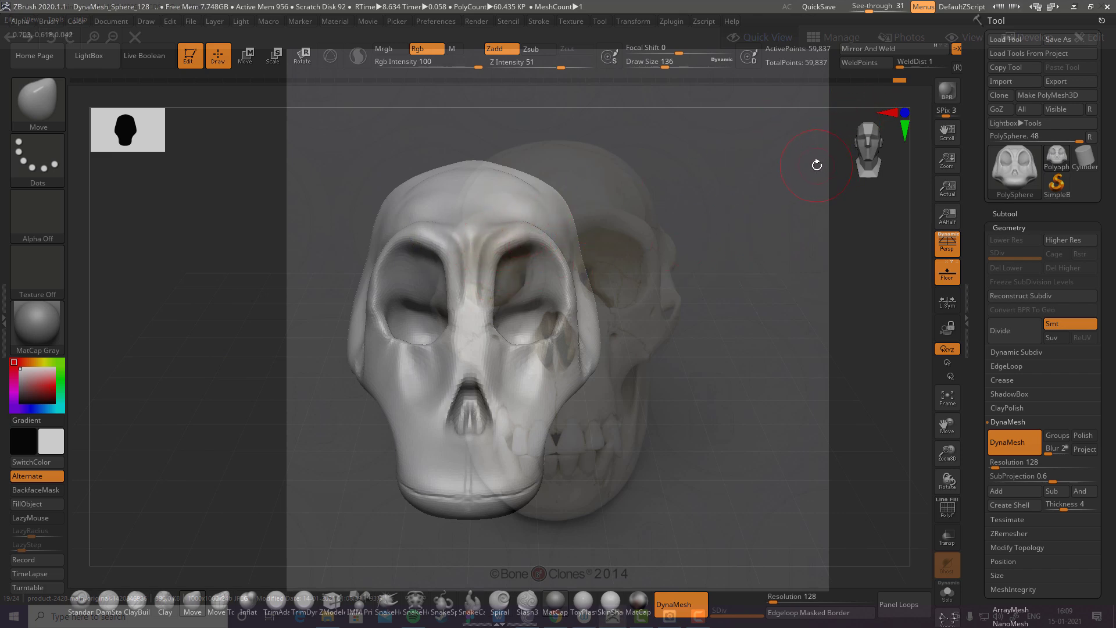
pyautogui.hotkey('alt', 'Tab')
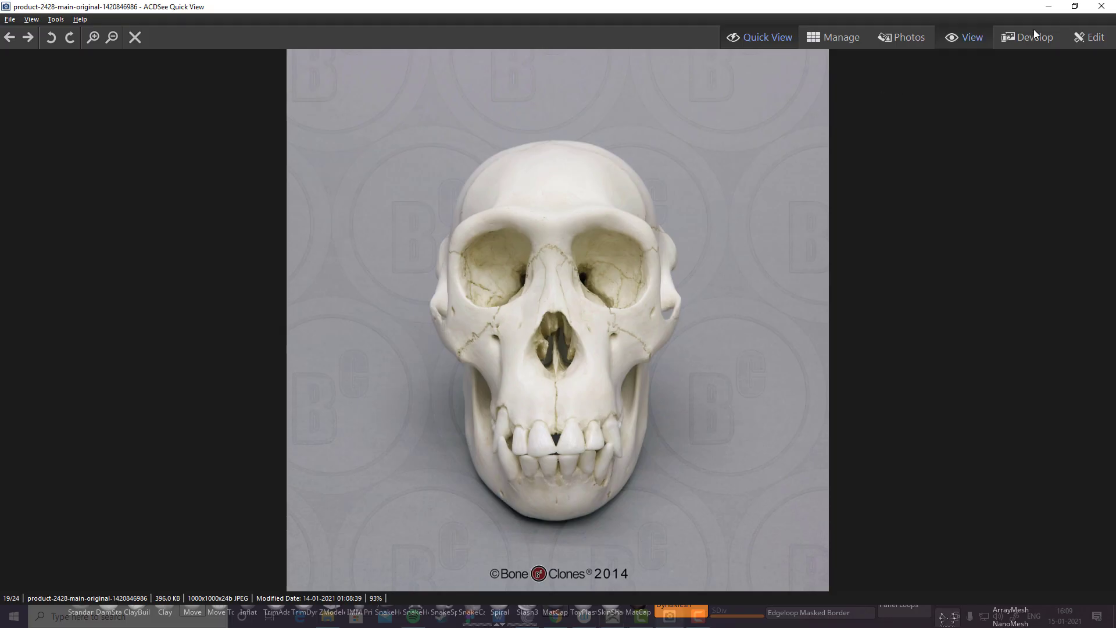
# Step: Restore the photo viewer to a floating window, then enlarge and reposition it so the front skull photo sits behind the model
pyautogui.click(1076, 11)
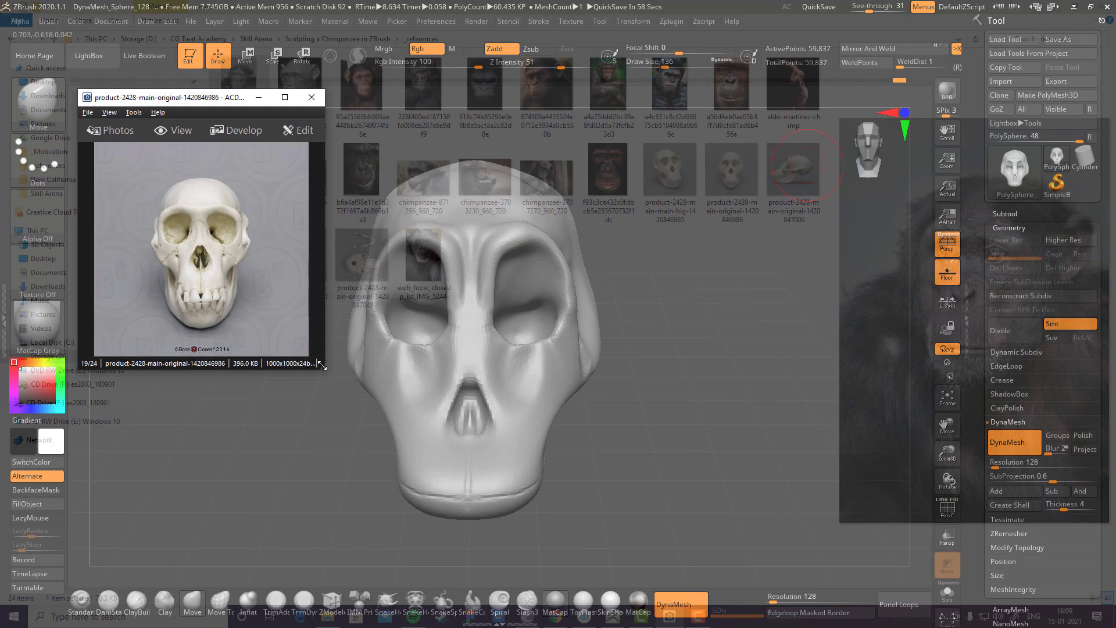
pyautogui.moveTo(320, 364); pyautogui.dragTo(693, 617)
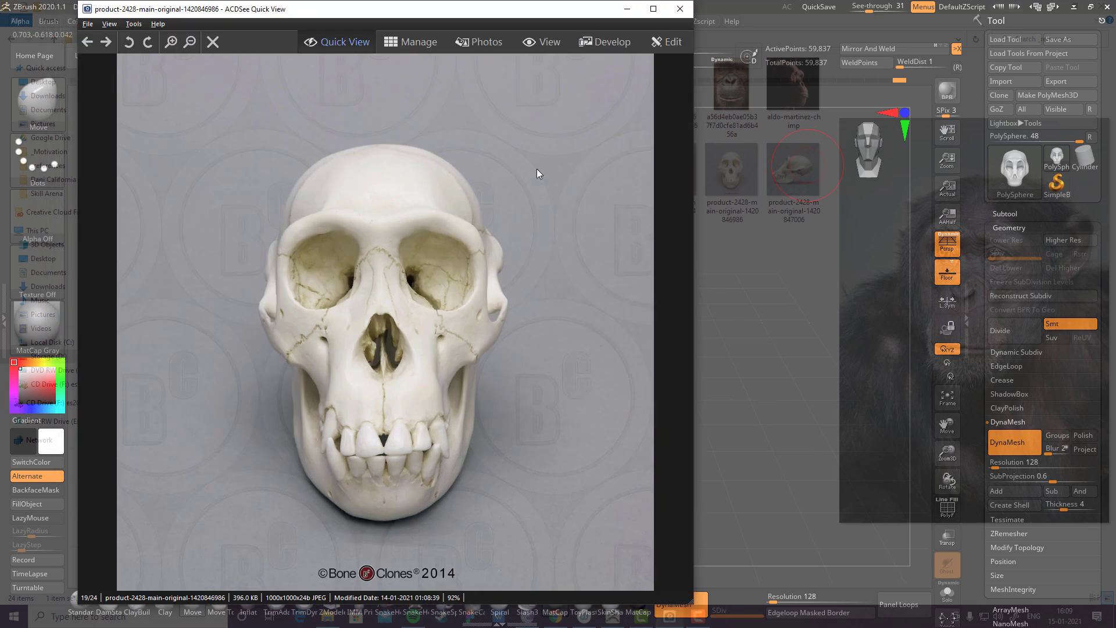
pyautogui.moveTo(514, 13); pyautogui.dragTo(598, 23)
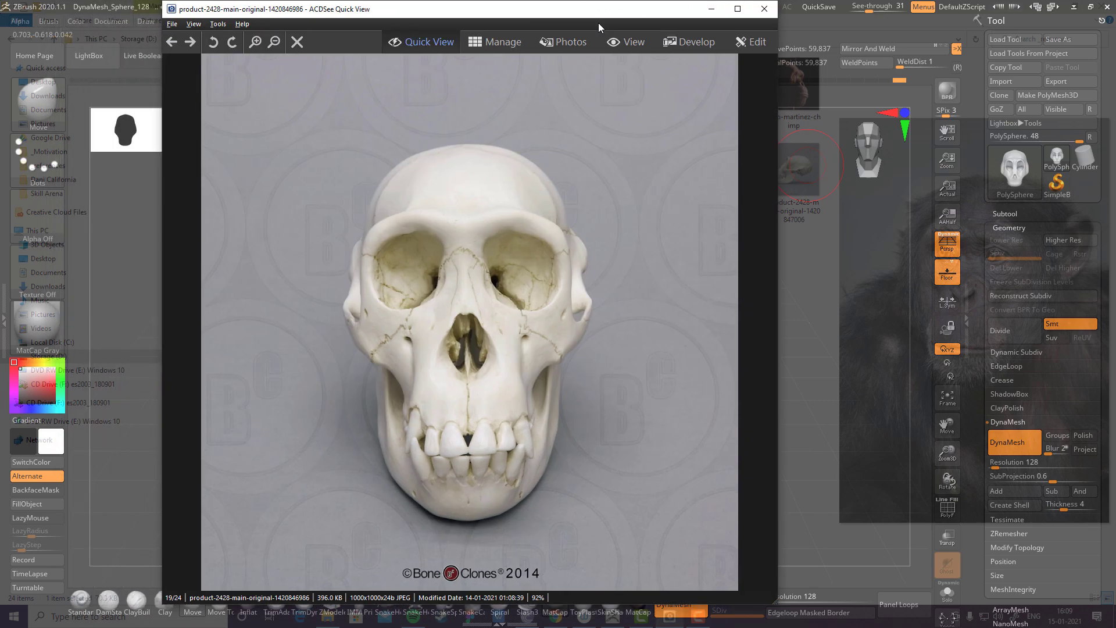
pyautogui.hotkey('alt', 'Tab')
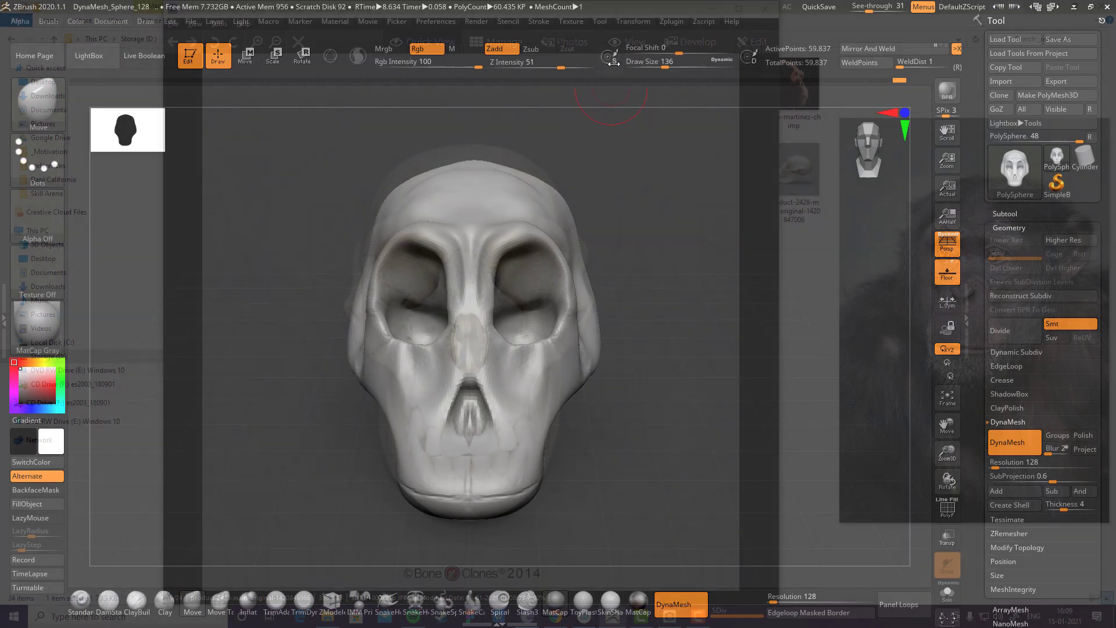
pyautogui.hotkey('alt', 'Tab')
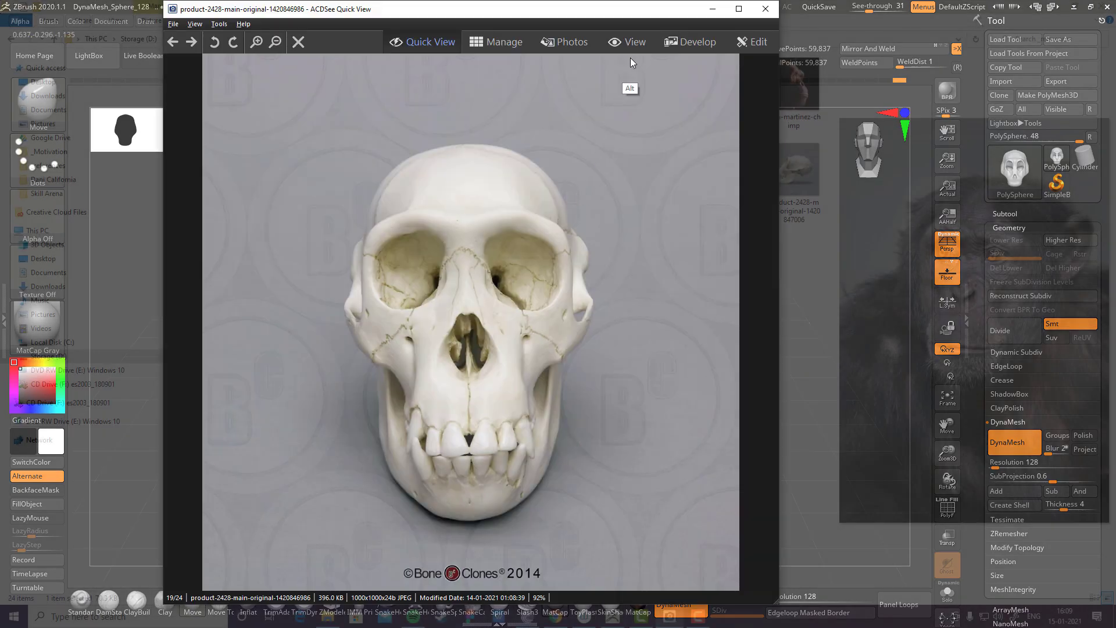
pyautogui.hotkey('alt', 'Tab')
# Step: Align the skull over the front photo at See-through 69, match its facial shape with the Move brush, and return See-through to 0
pyautogui.keyDown('alt'); pyautogui.moveTo(674, 261); pyautogui.dragTo(676, 250); pyautogui.keyUp('alt')
pyautogui.moveTo(869, 7)
pyautogui.mouseDown()
pyautogui.moveTo(850, 7)
pyautogui.moveTo(907, 7)
pyautogui.moveTo(888, 6)
pyautogui.mouseUp()
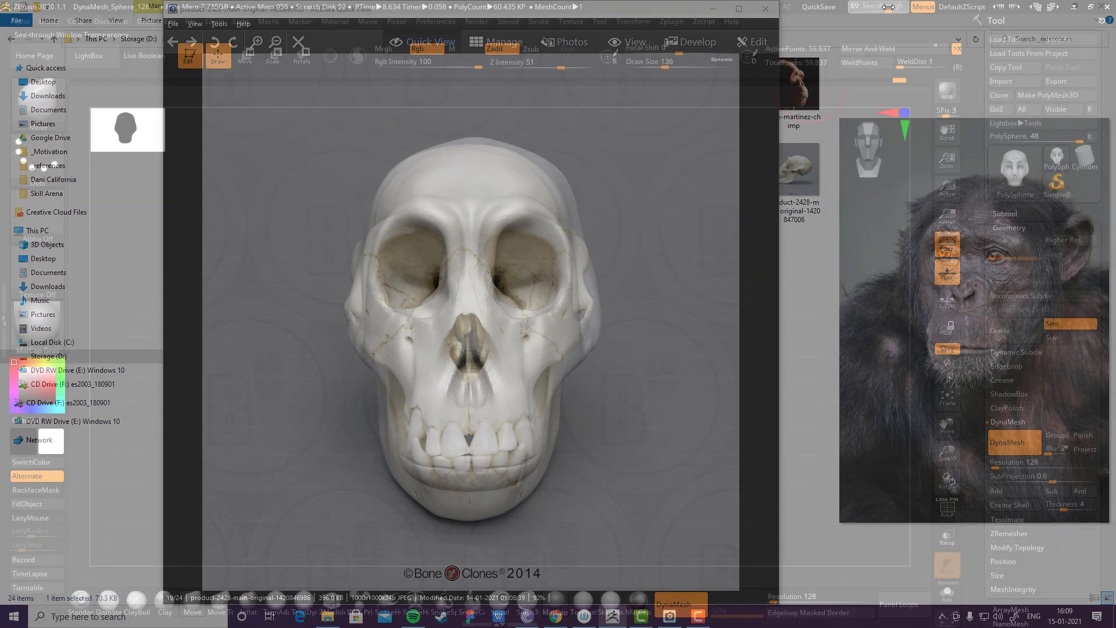
pyautogui.press('space')
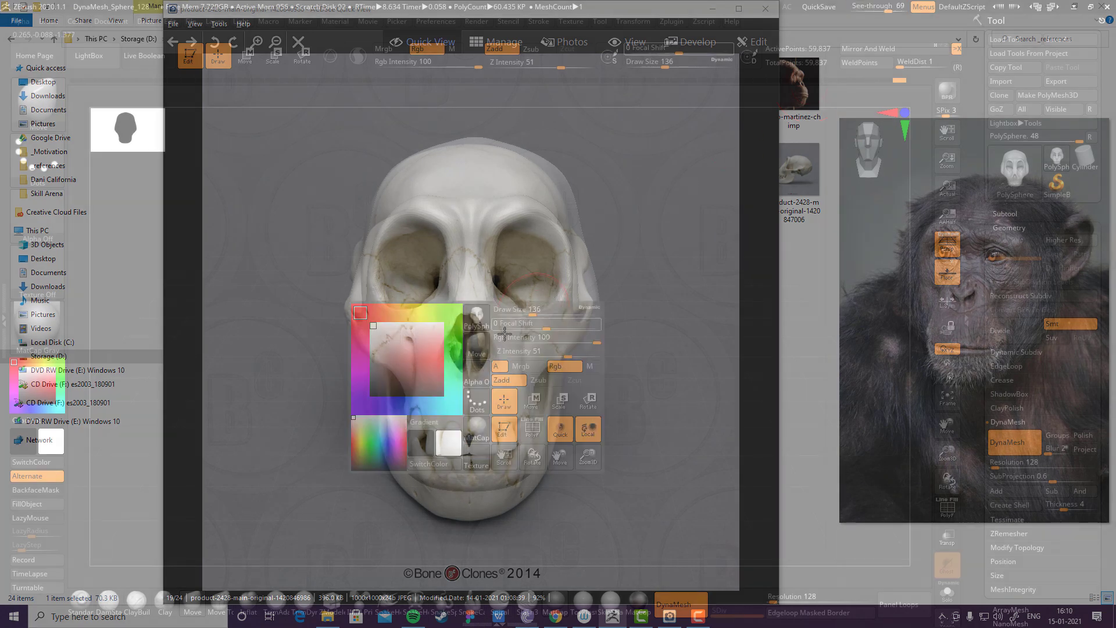
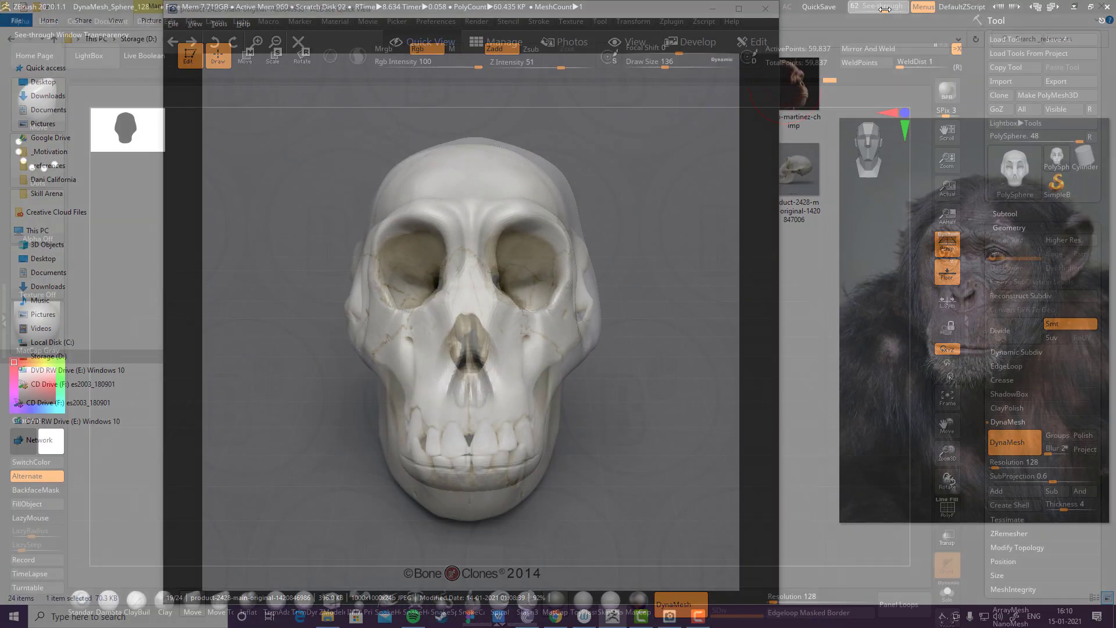
pyautogui.moveTo(874, 10); pyautogui.dragTo(807, 21)
# Step: Raise the nasal opening closer to the eye sockets with the Move brush at draw size 299, following the front photo
pyautogui.keyDown('alt'); pyautogui.moveTo(661, 289); pyautogui.dragTo(734, 264); pyautogui.keyUp('alt')
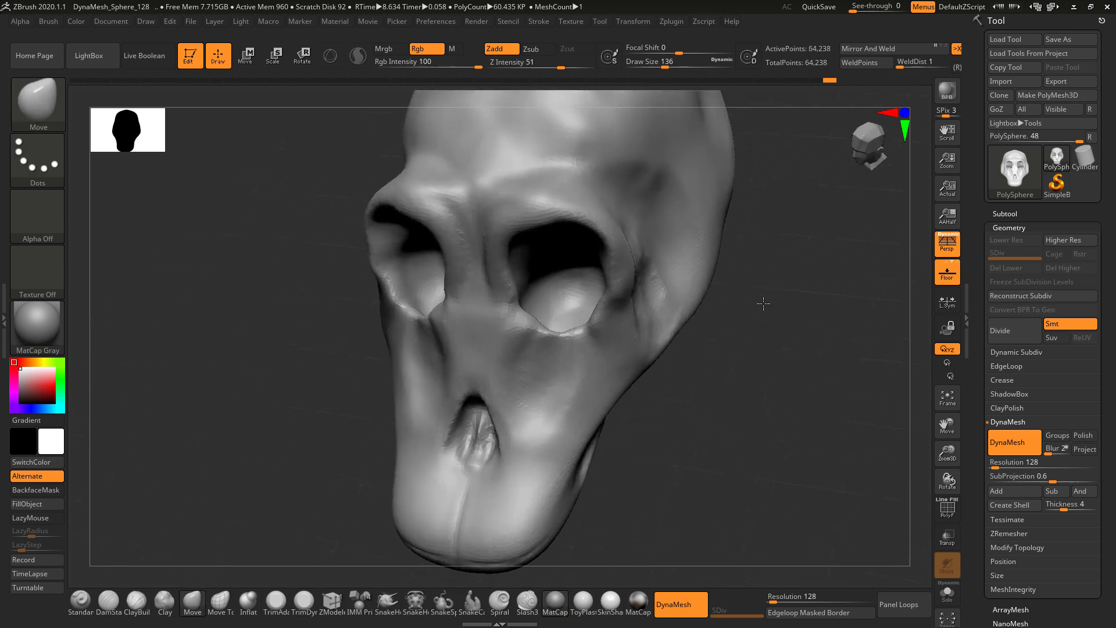
pyautogui.moveTo(763, 303)
pyautogui.mouseDown()
pyautogui.moveTo(752, 263)
pyautogui.moveTo(757, 291)
pyautogui.mouseUp()
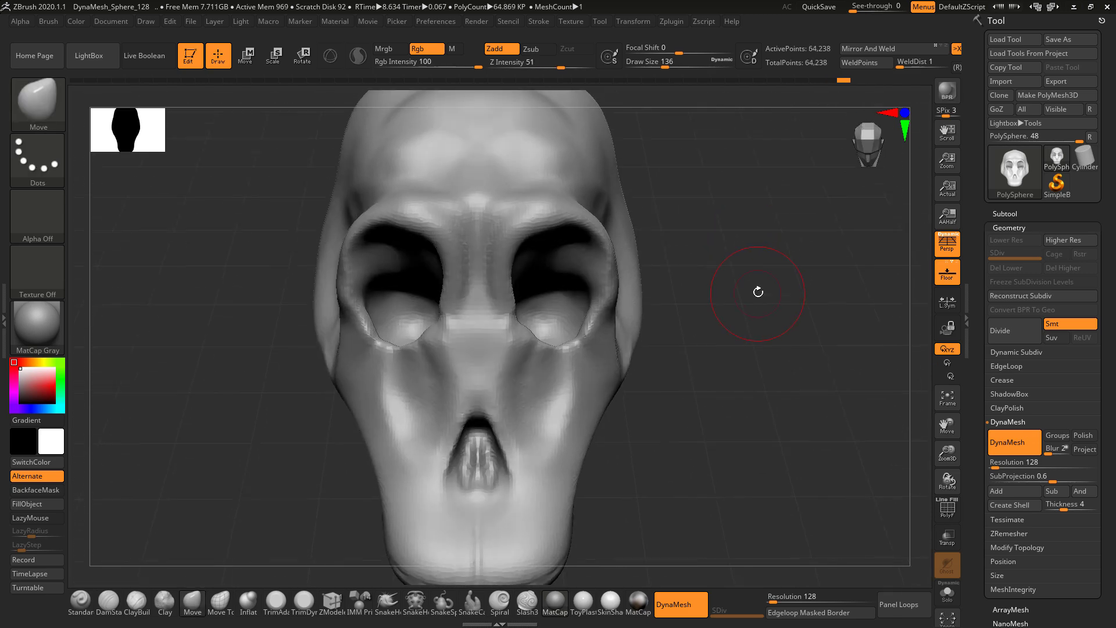
pyautogui.hotkey('alt', 'Tab')
pyautogui.hotkey('alt', 'Tab')
pyautogui.moveTo(716, 401)
pyautogui.keyDown('alt'); pyautogui.mouseDown()
pyautogui.moveTo(715, 344)
pyautogui.moveTo(731, 342)
pyautogui.mouseUp(); pyautogui.keyUp('alt')
pyautogui.press('space')
pyautogui.moveTo(509, 364); pyautogui.dragTo(504, 327)
pyautogui.moveTo(506, 383)
pyautogui.mouseDown()
pyautogui.moveTo(508, 404)
pyautogui.moveTo(504, 363)
pyautogui.mouseUp()
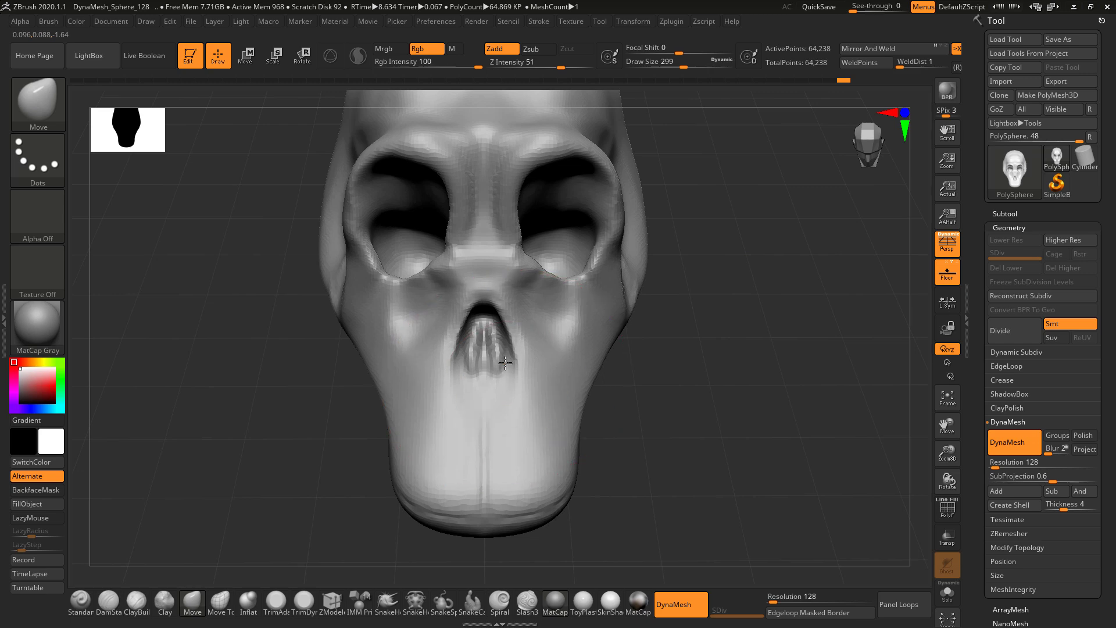
pyautogui.keyDown('shift'); pyautogui.moveTo(683, 369); pyautogui.dragTo(699, 319); pyautogui.keyUp('shift')
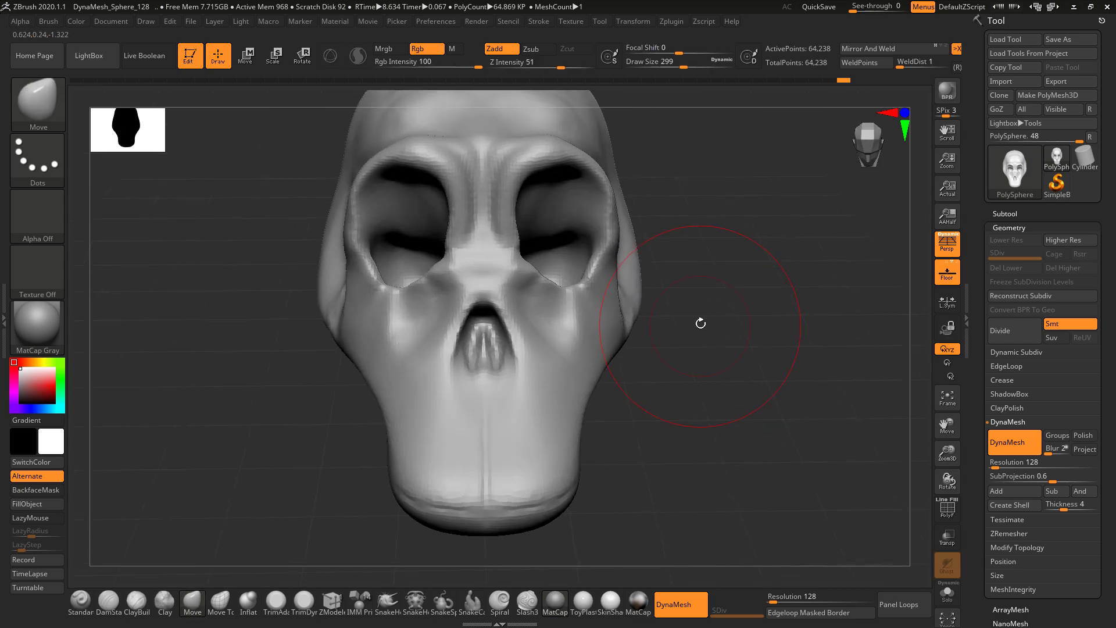
# Step: Widen the lower part of the nasal opening with the Move brush at draw size 223 and check it against the front photo
pyautogui.hotkey('alt', 'Tab')
pyautogui.hotkey('alt', 'Tab')
pyautogui.press('space')
pyautogui.moveTo(511, 368); pyautogui.dragTo(503, 367)
pyautogui.moveTo(513, 365)
pyautogui.mouseDown()
pyautogui.moveTo(528, 356)
pyautogui.moveTo(526, 338)
pyautogui.mouseUp()
pyautogui.moveTo(715, 237); pyautogui.dragTo(700, 281)
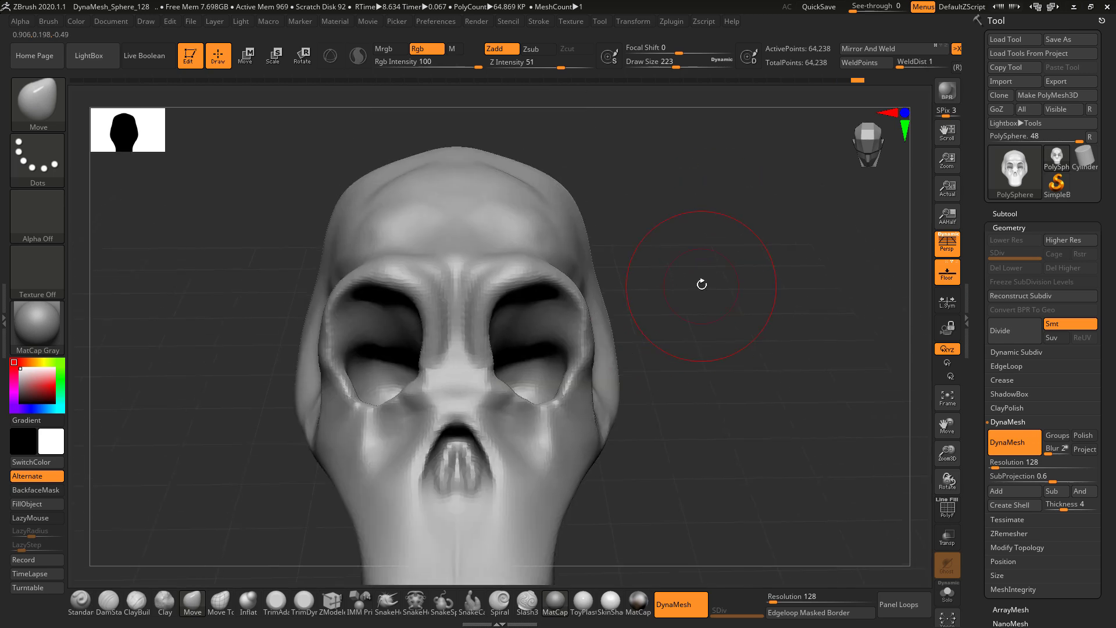
pyautogui.hotkey('alt', 'Tab')
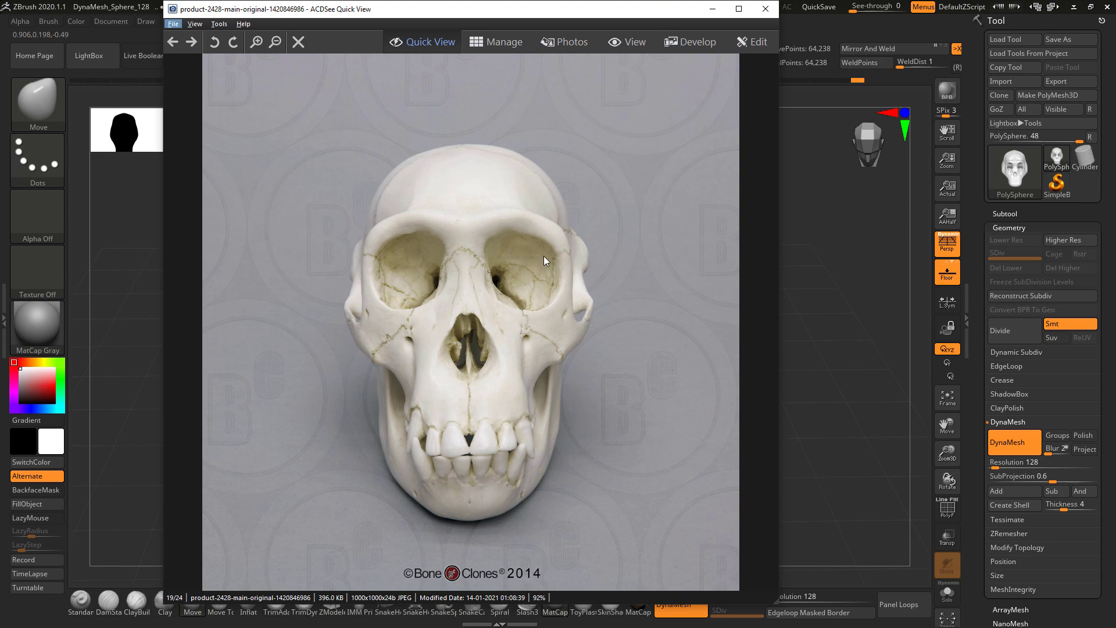
pyautogui.hotkey('alt', 'Tab')
# Step: Test the DamStandard brush around the eye socket rims at draw size 108 and choose the ClayBuildup brush instead
pyautogui.press('space')
pyautogui.moveTo(651, 267); pyautogui.dragTo(634, 266)
pyautogui.moveTo(675, 309)
pyautogui.keyDown('alt'); pyautogui.mouseDown()
pyautogui.moveTo(660, 284)
pyautogui.moveTo(711, 245)
pyautogui.mouseUp(); pyautogui.keyUp('alt')
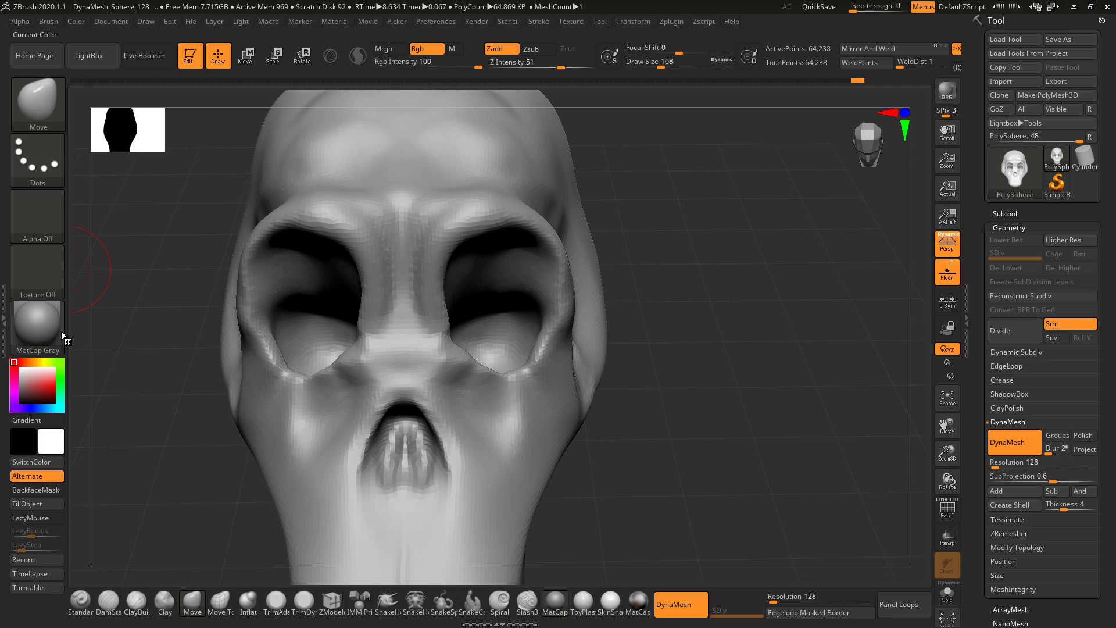
pyautogui.click(45, 95)
pyautogui.click(221, 112)
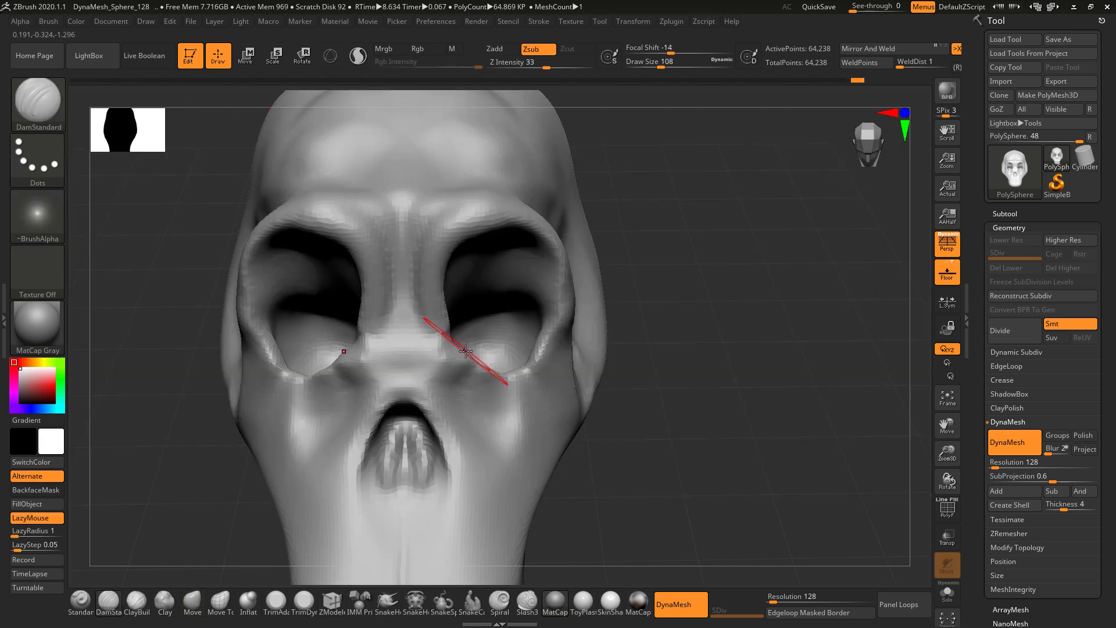
pyautogui.moveTo(698, 287); pyautogui.dragTo(588, 284)
pyautogui.moveTo(514, 255); pyautogui.dragTo(509, 267)
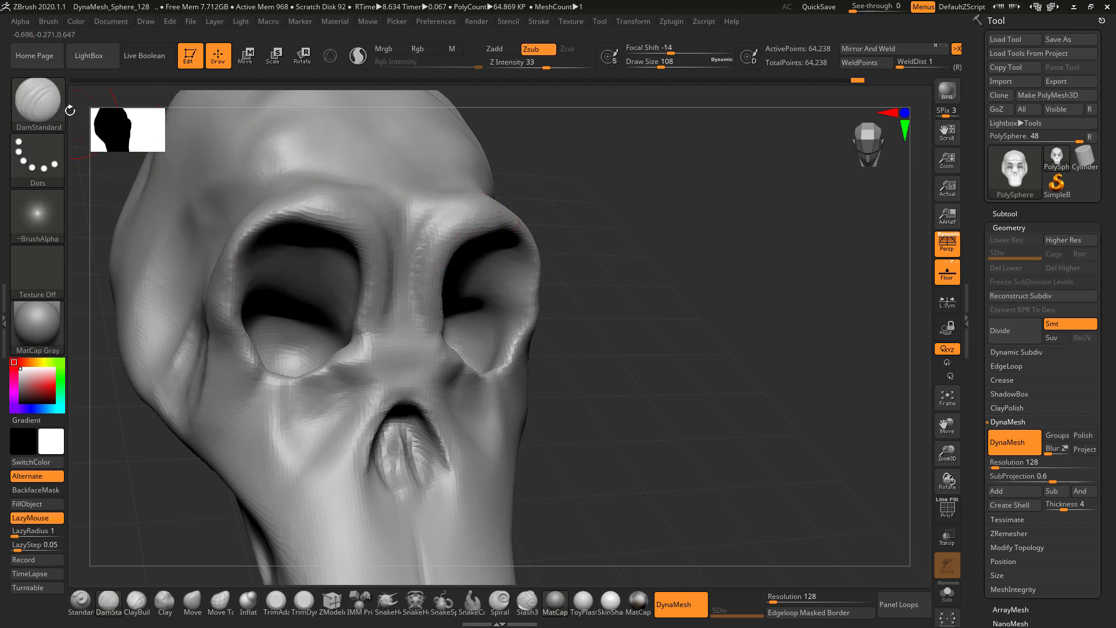
pyautogui.press('b')
pyautogui.click(172, 119)
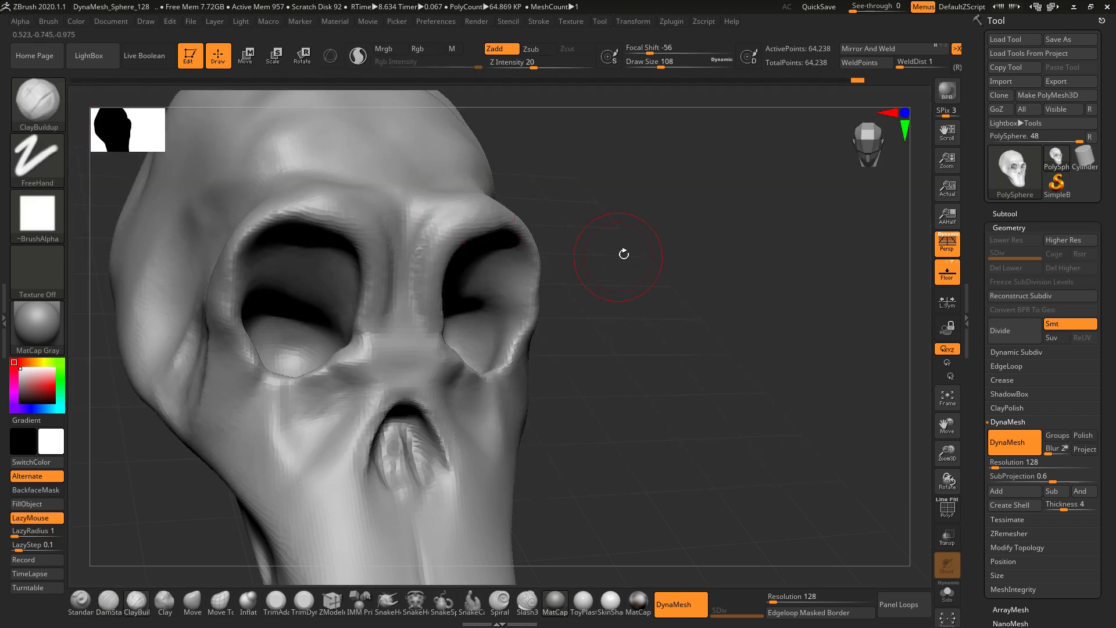
# Step: Try to thicken the outer rims of the eye sockets with the ClayBuildup brush at draw size 108
pyautogui.moveTo(623, 254)
pyautogui.mouseDown()
pyautogui.moveTo(552, 260)
pyautogui.moveTo(497, 290)
pyautogui.moveTo(512, 273)
pyautogui.mouseUp()
pyautogui.moveTo(584, 246)
pyautogui.mouseDown()
pyautogui.moveTo(520, 272)
pyautogui.moveTo(577, 248)
pyautogui.moveTo(610, 250)
pyautogui.mouseUp()
pyautogui.moveTo(506, 256)
pyautogui.mouseDown()
pyautogui.moveTo(491, 294)
pyautogui.moveTo(506, 308)
pyautogui.mouseUp()
pyautogui.moveTo(611, 259)
pyautogui.mouseDown()
pyautogui.moveTo(552, 262)
pyautogui.moveTo(531, 281)
pyautogui.moveTo(528, 224)
pyautogui.moveTo(529, 273)
pyautogui.mouseUp()
pyautogui.moveTo(279, 393); pyautogui.dragTo(314, 381)
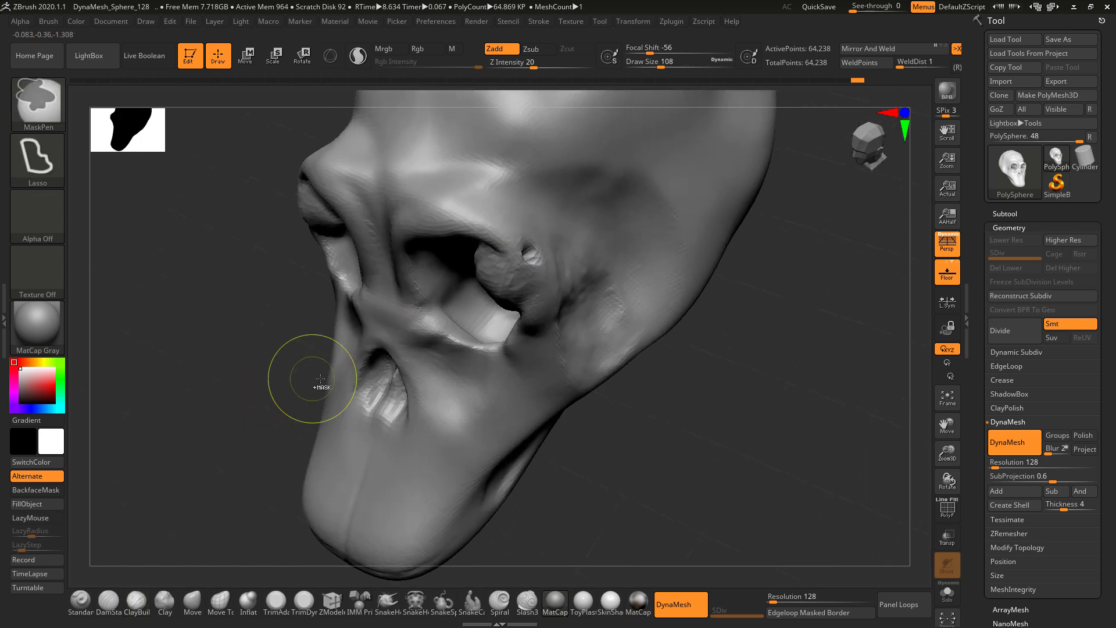
pyautogui.moveTo(694, 406); pyautogui.dragTo(284, 211)
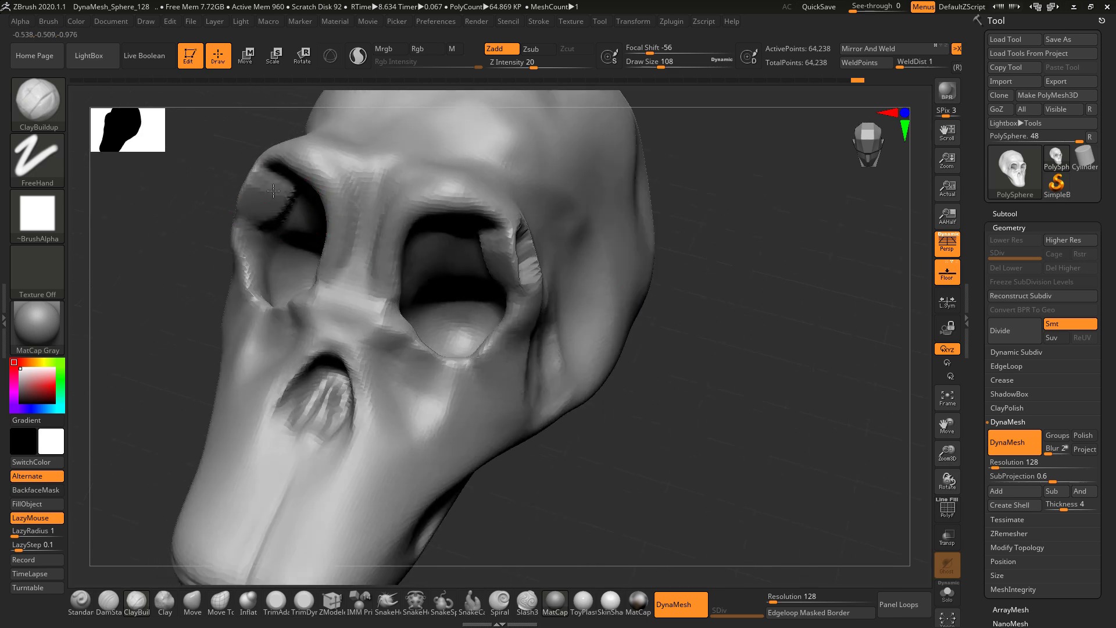
pyautogui.moveTo(194, 217); pyautogui.dragTo(303, 206)
pyautogui.moveTo(390, 185); pyautogui.dragTo(70, 378)
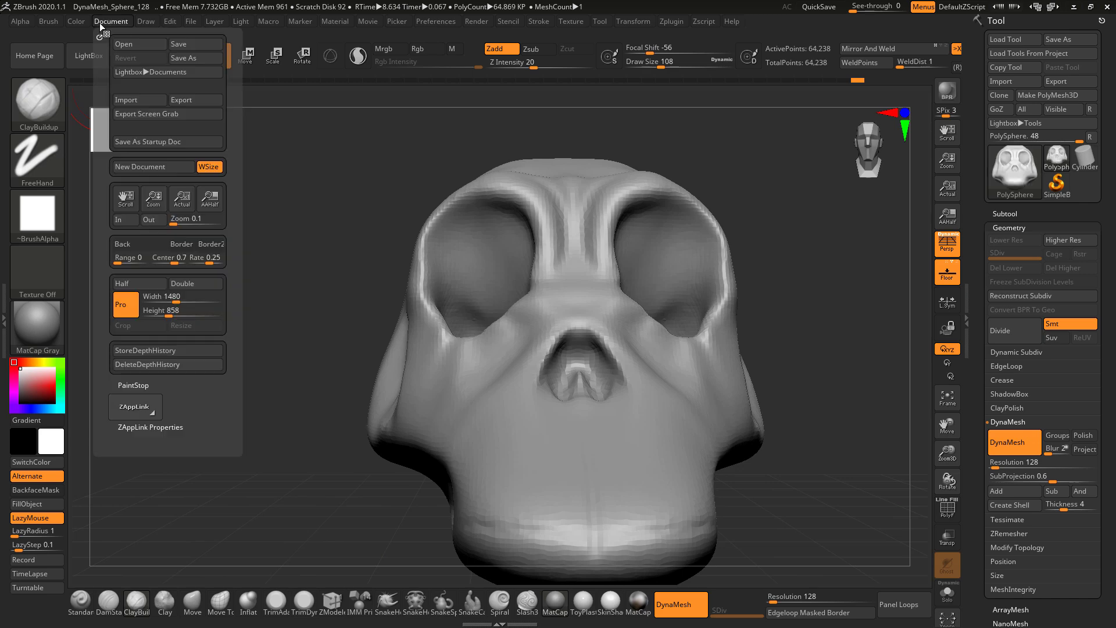
# Step: Enable BackfaceMask in the ClayBuildup brush's auto masking settings
pyautogui.moveTo(49, 23)
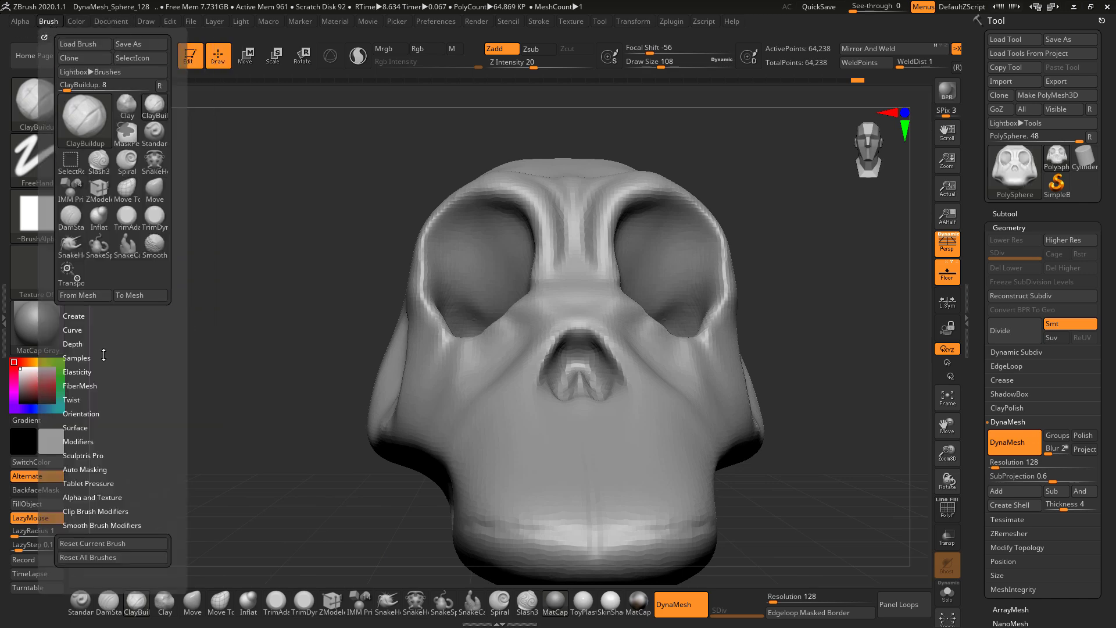
pyautogui.click(100, 498)
pyautogui.click(117, 457)
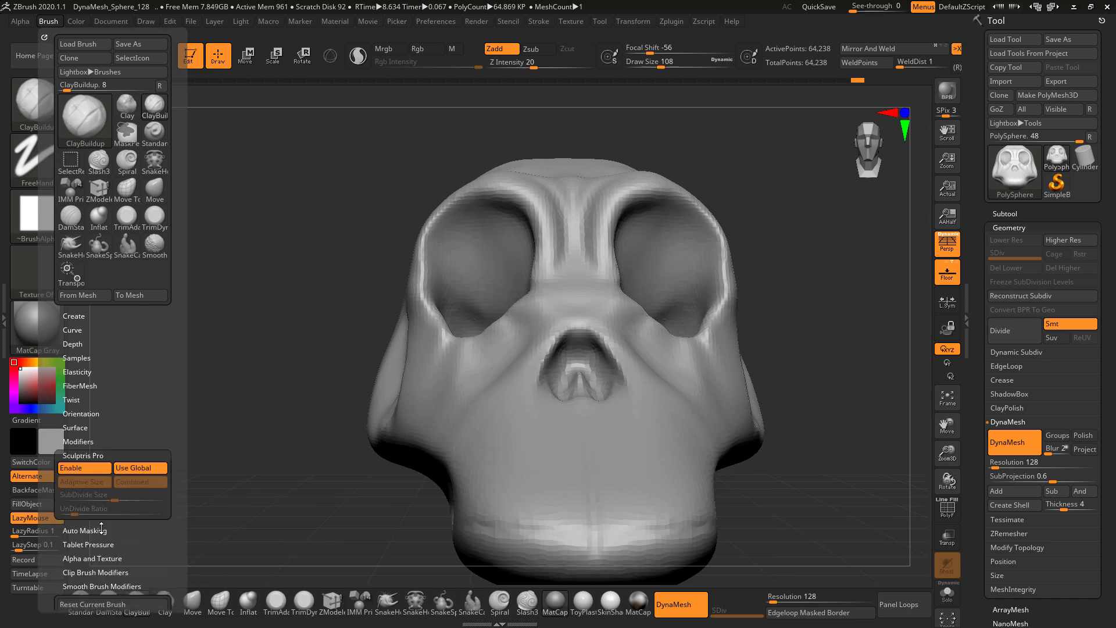
pyautogui.click(104, 529)
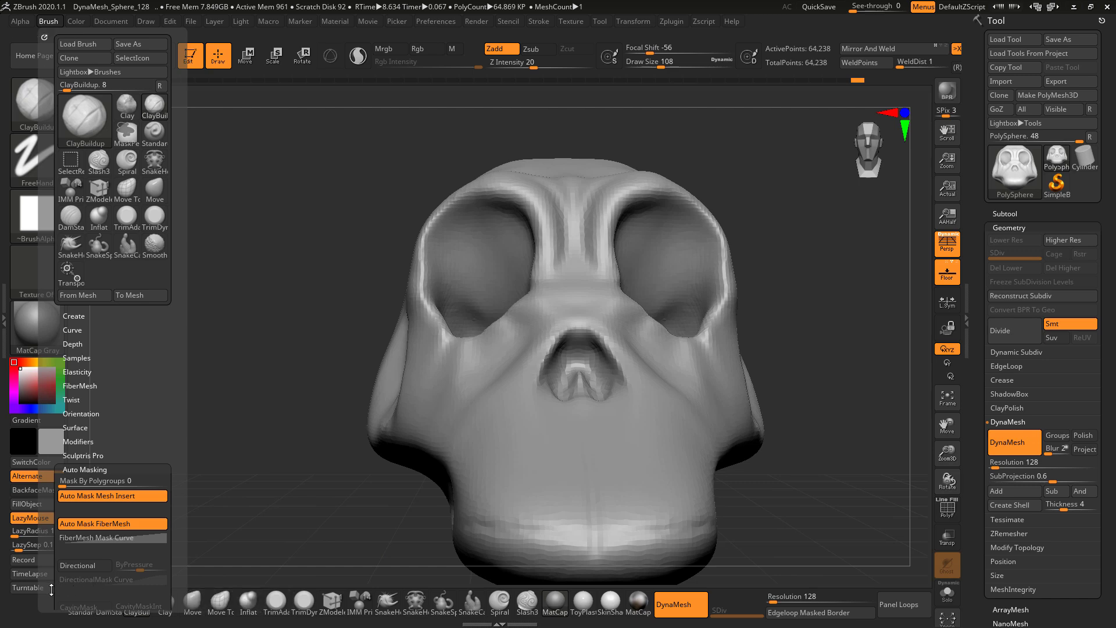
pyautogui.moveTo(51, 590); pyautogui.dragTo(79, 453)
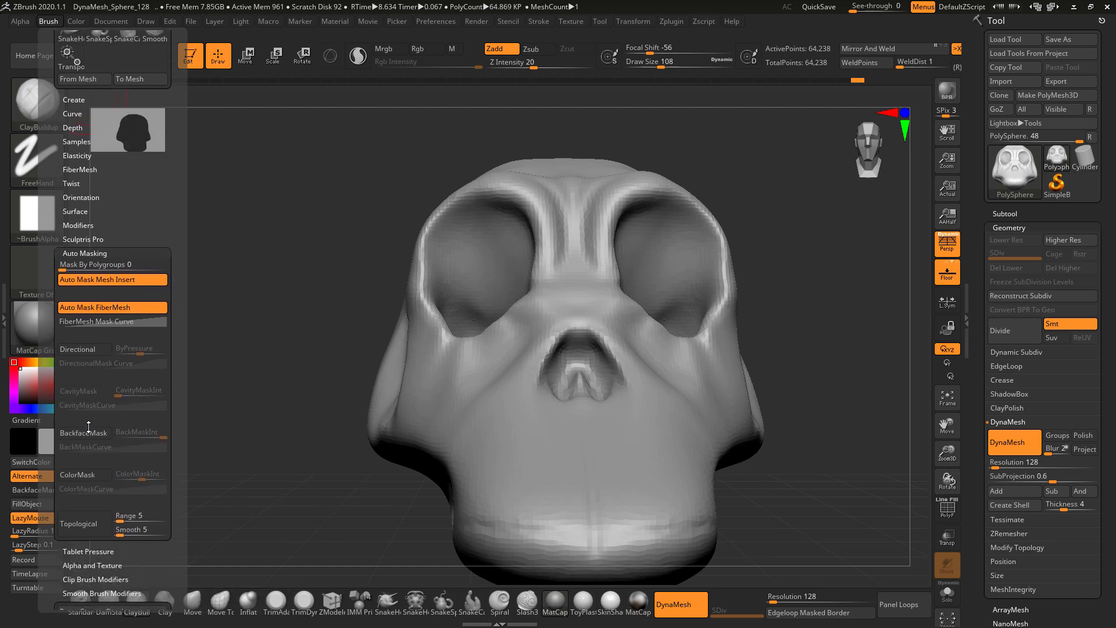
pyautogui.click(88, 436)
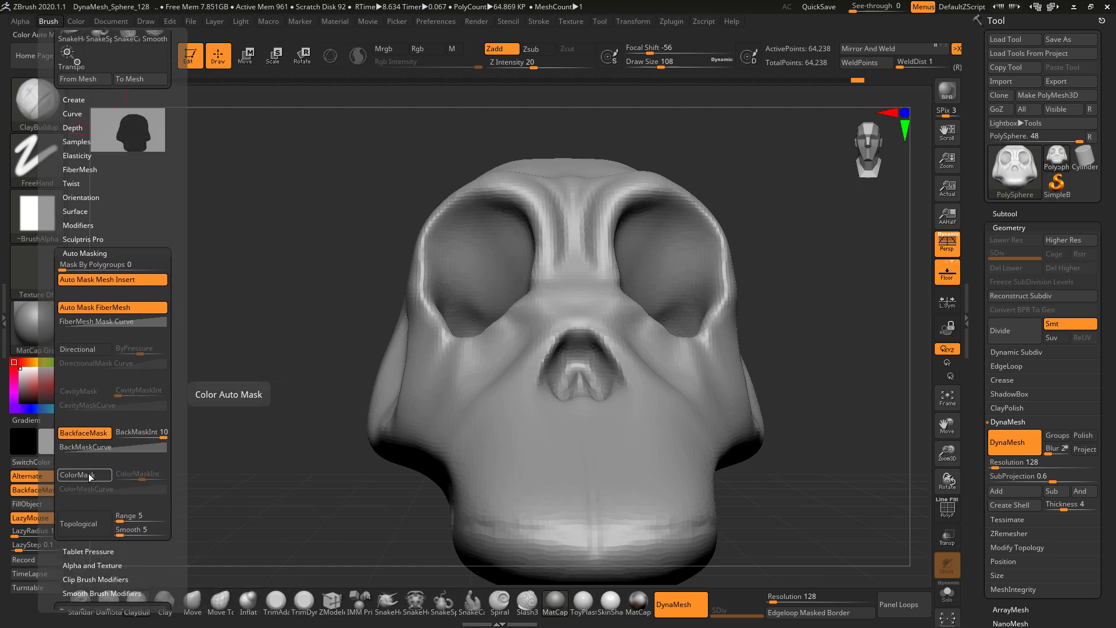
# Step: Thicken the outer rims of the eye sockets with the ClayBuildup brush at draw size 77
pyautogui.moveTo(755, 209)
pyautogui.mouseDown()
pyautogui.moveTo(779, 199)
pyautogui.moveTo(620, 274)
pyautogui.mouseUp()
pyautogui.press('space')
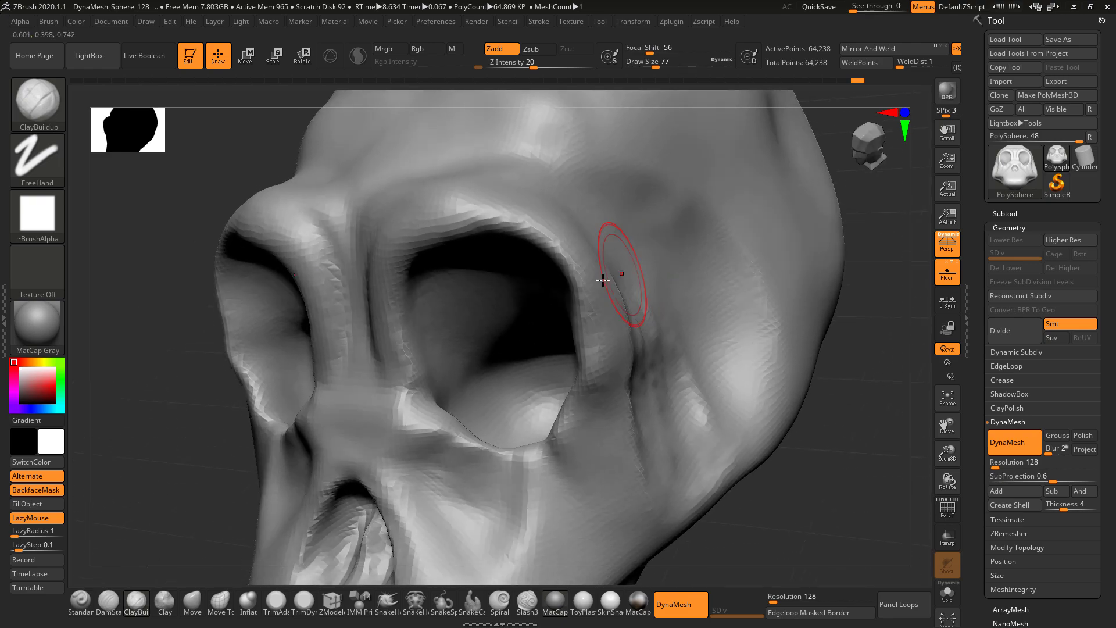
pyautogui.moveTo(839, 421)
pyautogui.mouseDown()
pyautogui.moveTo(857, 423)
pyautogui.moveTo(797, 291)
pyautogui.moveTo(658, 278)
pyautogui.moveTo(773, 274)
pyautogui.mouseUp()
pyautogui.moveTo(587, 280)
pyautogui.mouseDown()
pyautogui.moveTo(581, 307)
pyautogui.moveTo(591, 306)
pyautogui.mouseUp()
pyautogui.moveTo(674, 262)
pyautogui.mouseDown()
pyautogui.moveTo(598, 269)
pyautogui.moveTo(647, 229)
pyautogui.mouseUp()
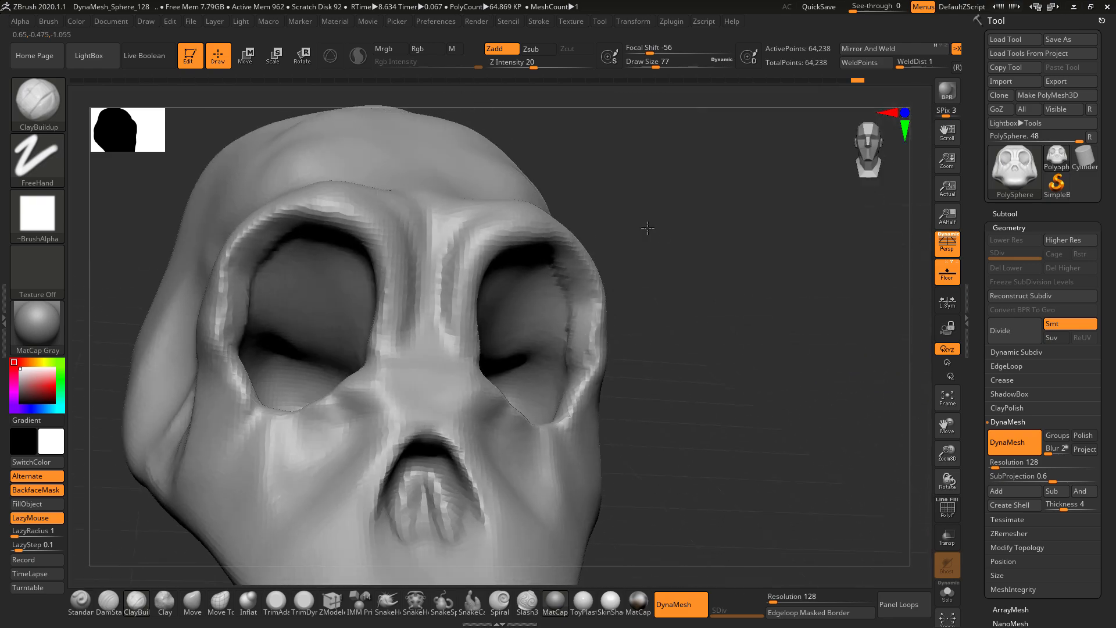
pyautogui.moveTo(536, 251)
pyautogui.mouseDown()
pyautogui.moveTo(550, 252)
pyautogui.moveTo(590, 302)
pyautogui.moveTo(608, 273)
pyautogui.moveTo(605, 233)
pyautogui.mouseUp()
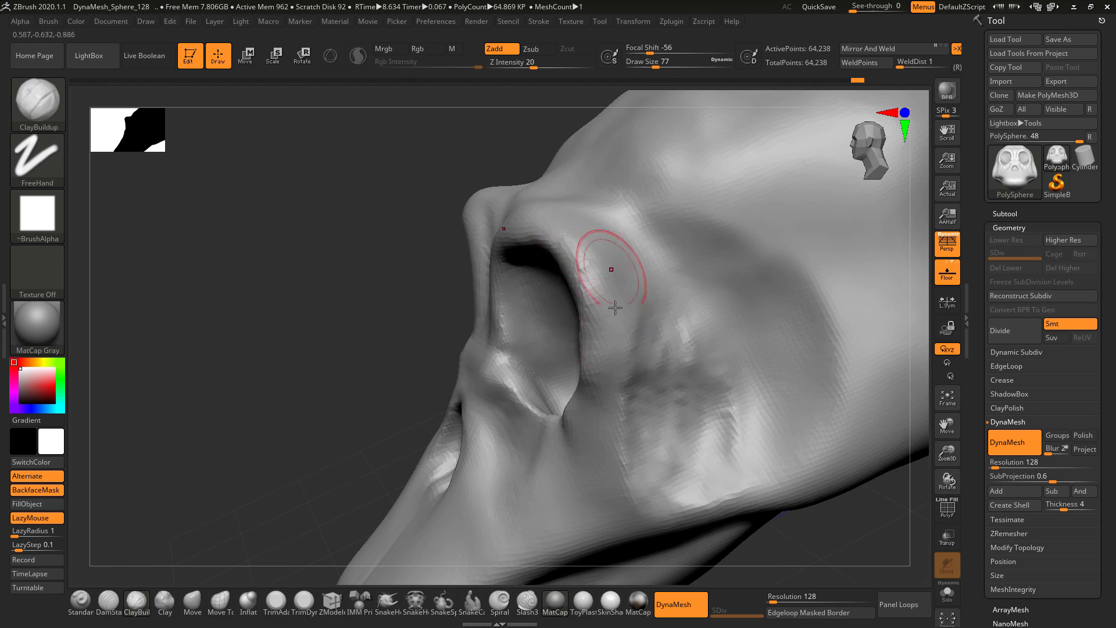
pyautogui.keyDown('shift'); pyautogui.moveTo(377, 331); pyautogui.dragTo(421, 337); pyautogui.keyUp('shift')
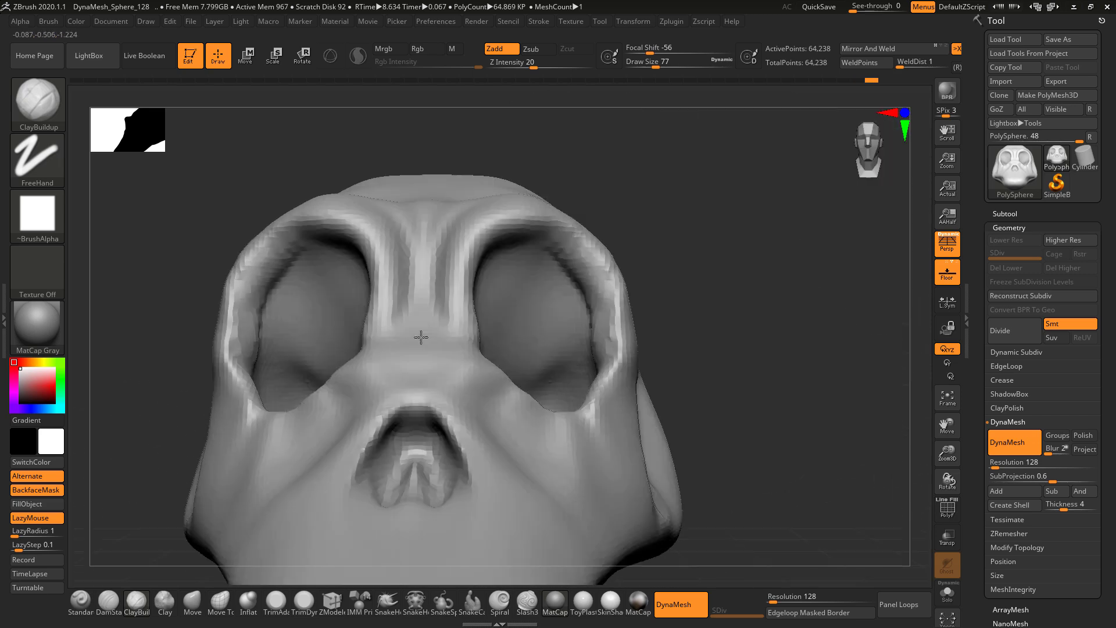
# Step: Build up the upper outer corners of the eye socket rims with ClayBuildup at draw size 56, checking the front photo
pyautogui.moveTo(581, 254)
pyautogui.mouseDown()
pyautogui.moveTo(552, 237)
pyautogui.moveTo(571, 242)
pyautogui.mouseUp()
pyautogui.moveTo(620, 189)
pyautogui.mouseDown()
pyautogui.moveTo(610, 253)
pyautogui.moveTo(560, 244)
pyautogui.moveTo(622, 274)
pyautogui.mouseUp()
pyautogui.press('space')
pyautogui.hotkey('alt', 'Tab')
pyautogui.hotkey('alt', 'Tab')
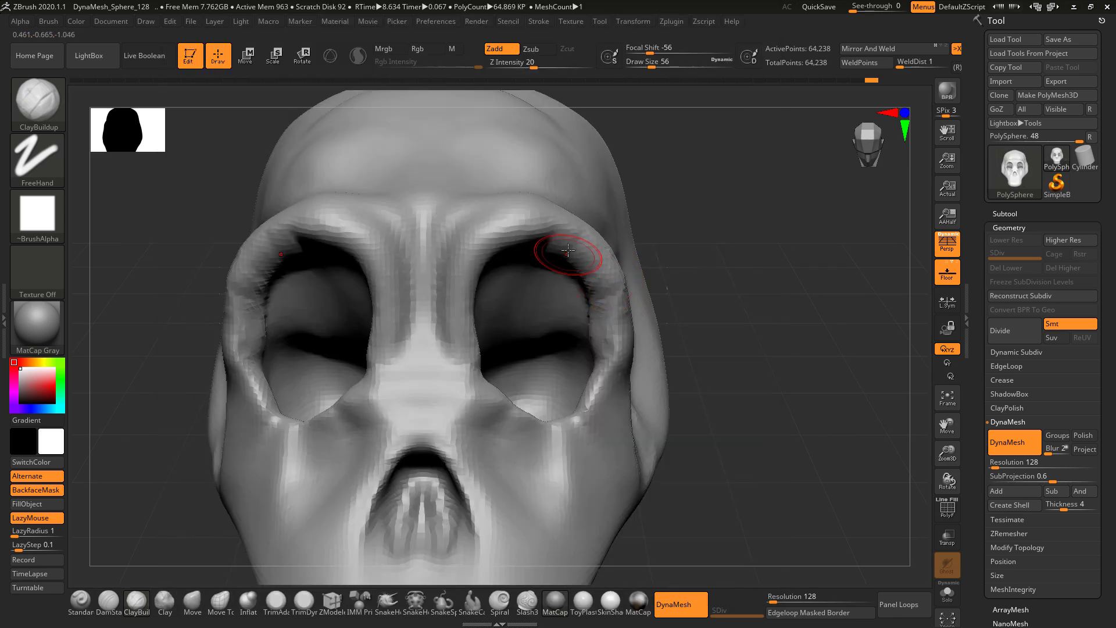
pyautogui.hotkey('alt', 'Tab')
pyautogui.hotkey('alt', 'Tab')
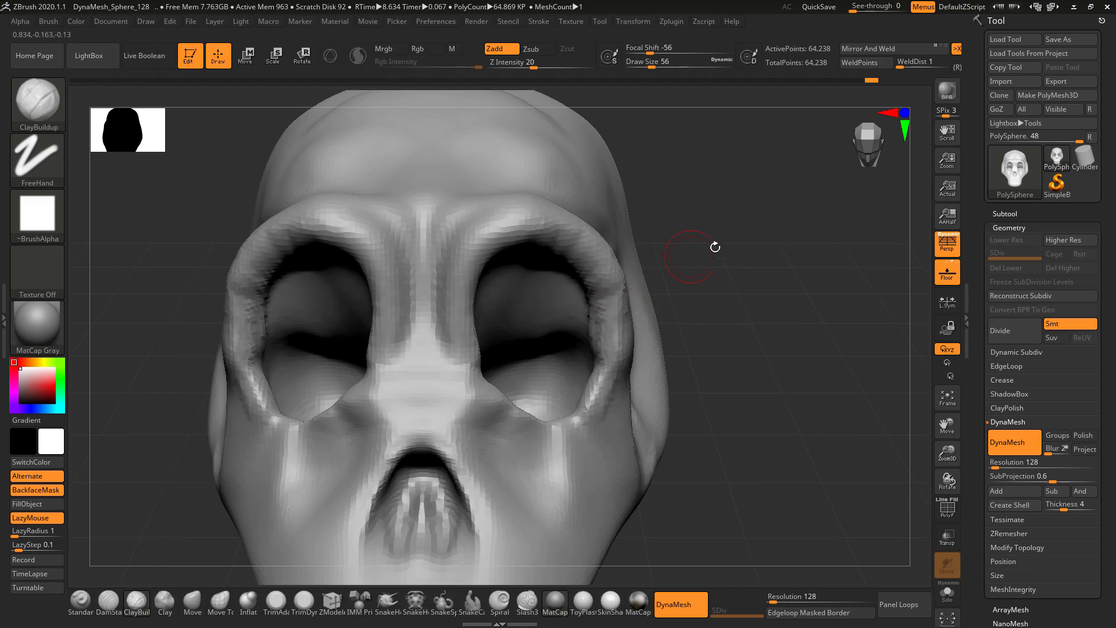
# Step: Add clay along the lower outer rims of the eye sockets and compare them with the front reference photo
pyautogui.moveTo(715, 247); pyautogui.dragTo(609, 387)
pyautogui.moveTo(565, 423)
pyautogui.mouseDown()
pyautogui.moveTo(579, 430)
pyautogui.moveTo(621, 369)
pyautogui.moveTo(617, 346)
pyautogui.mouseUp()
pyautogui.hotkey('alt', 'Tab')
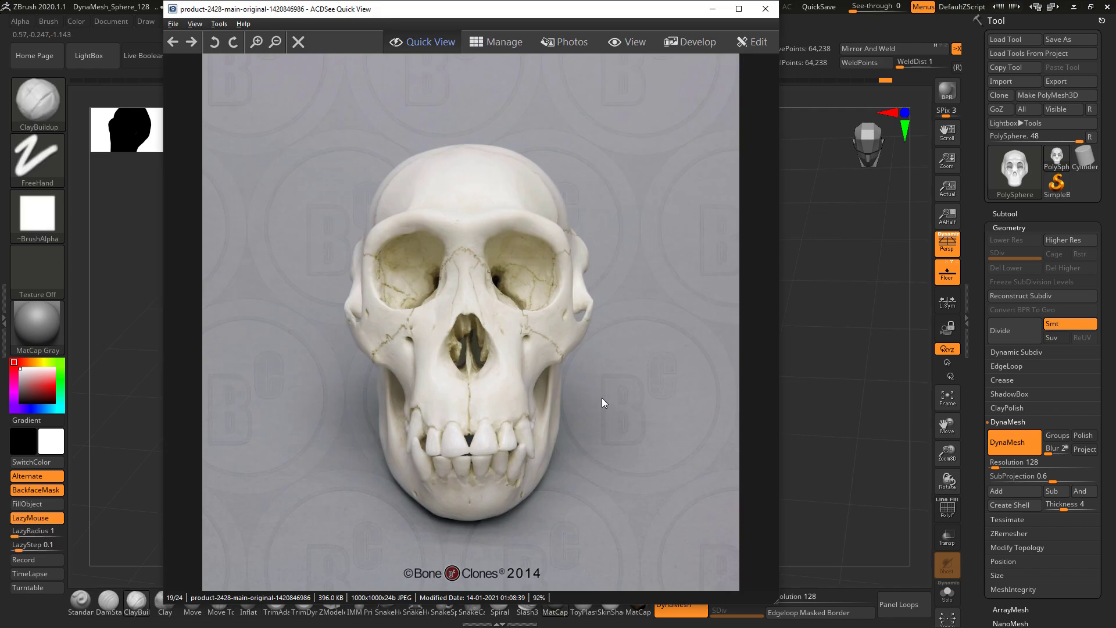
pyautogui.hotkey('alt', 'Tab')
# Step: Build up and smooth the area between the inner lower eye sockets and the top of the nasal opening
pyautogui.moveTo(479, 403)
pyautogui.mouseDown()
pyautogui.moveTo(455, 406)
pyautogui.moveTo(476, 393)
pyautogui.moveTo(451, 410)
pyautogui.moveTo(457, 395)
pyautogui.mouseUp()
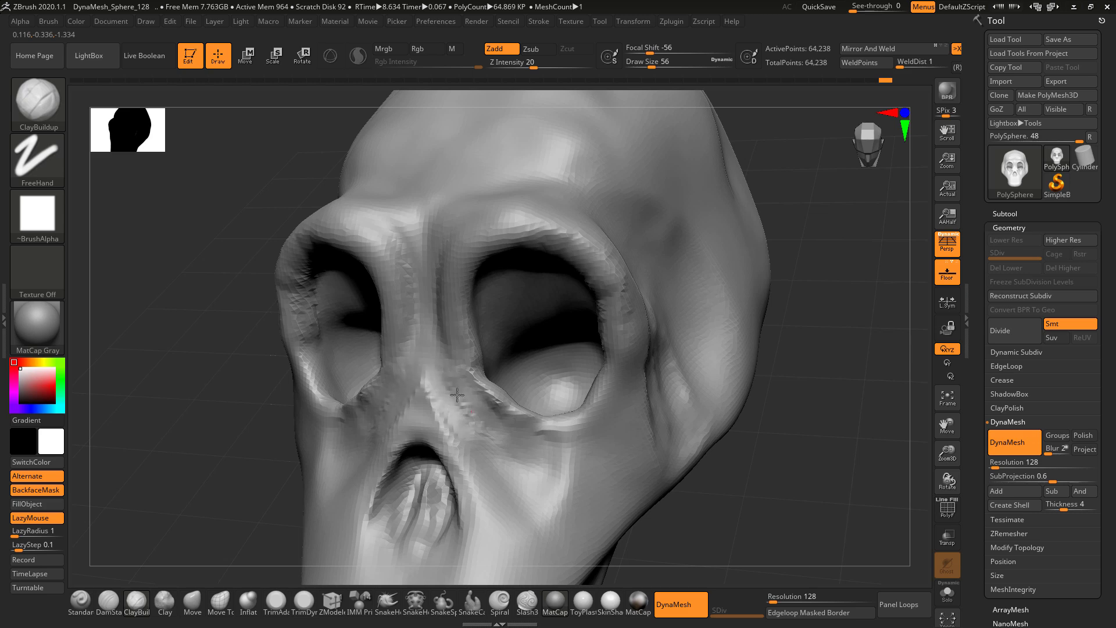
pyautogui.keyDown('shift'); pyautogui.moveTo(783, 398); pyautogui.dragTo(736, 387); pyautogui.keyUp('shift')
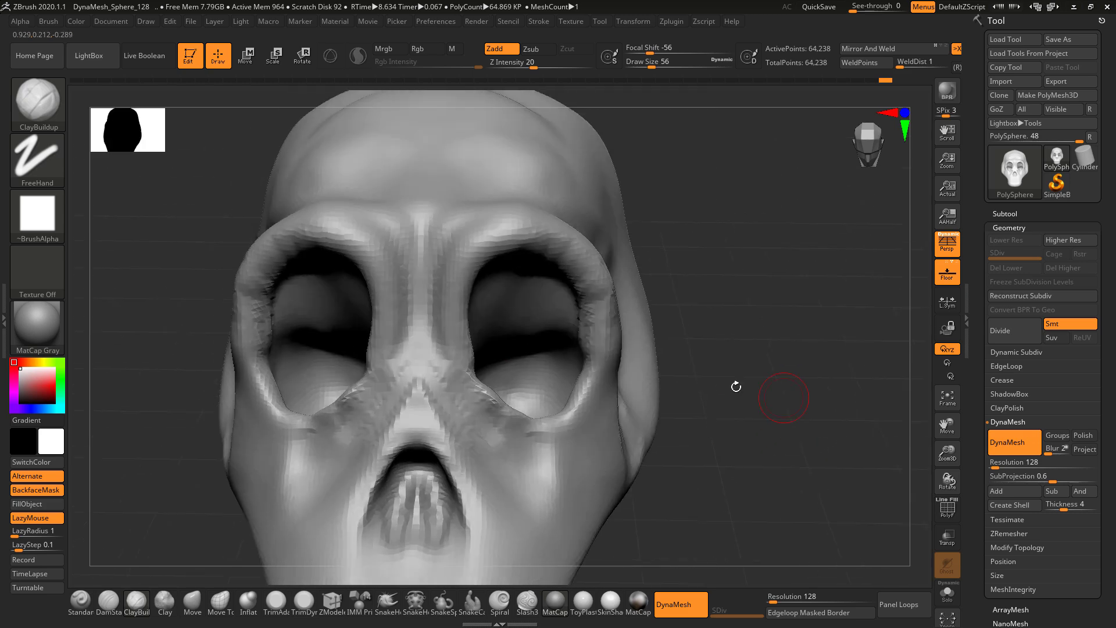
pyautogui.moveTo(451, 392); pyautogui.dragTo(439, 418)
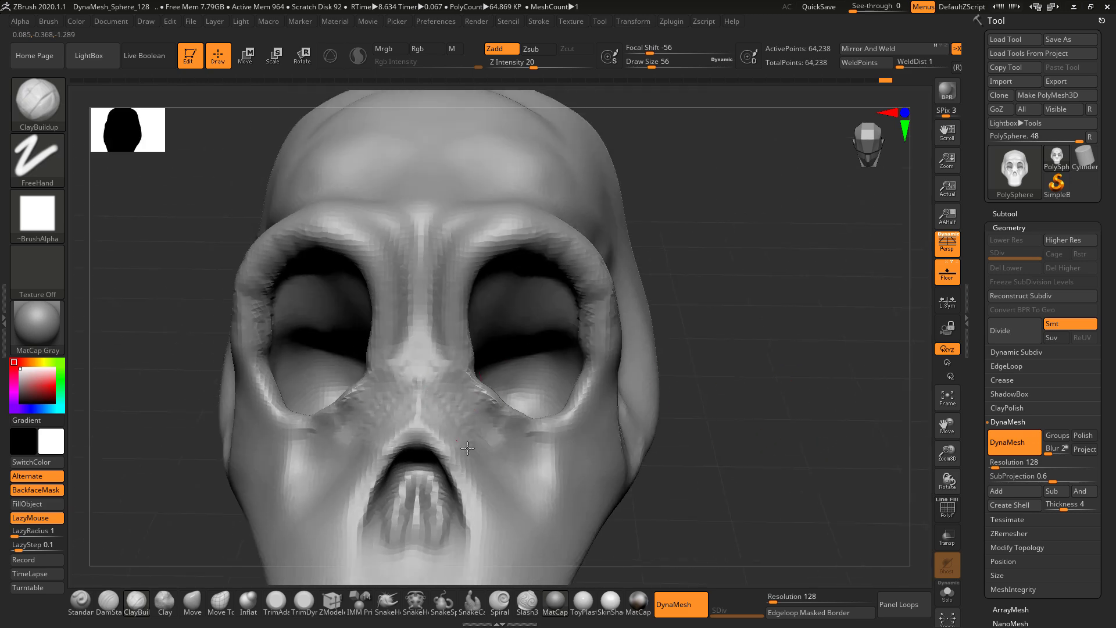
pyautogui.press('shift')
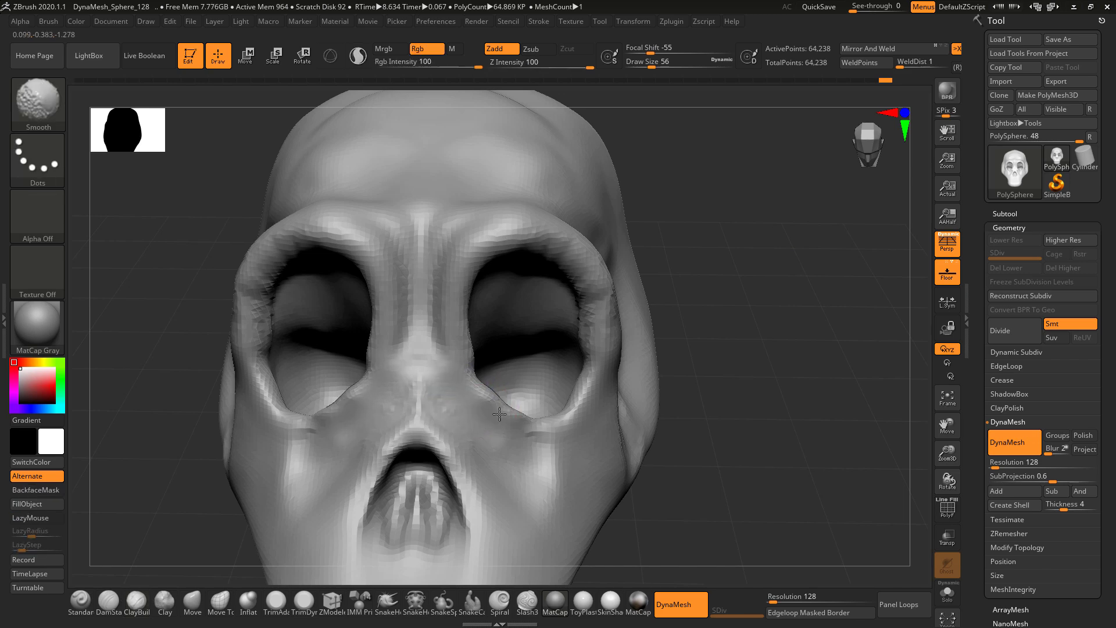
pyautogui.keyDown('shift'); pyautogui.moveTo(426, 364); pyautogui.dragTo(420, 407); pyautogui.keyUp('shift')
pyautogui.hotkey('alt', 'Tab')
pyautogui.hotkey('alt', 'Tab')
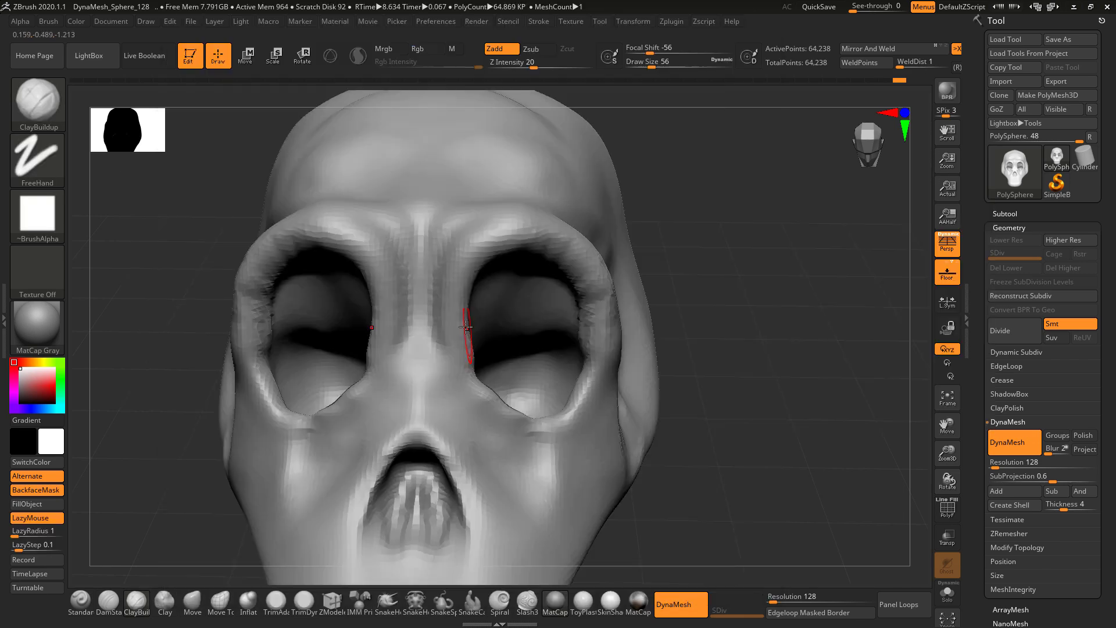
# Step: Fill in the nasal bridge between the eye sockets with ClayBuildup strokes and compare it with the front photo
pyautogui.moveTo(428, 318); pyautogui.dragTo(457, 371)
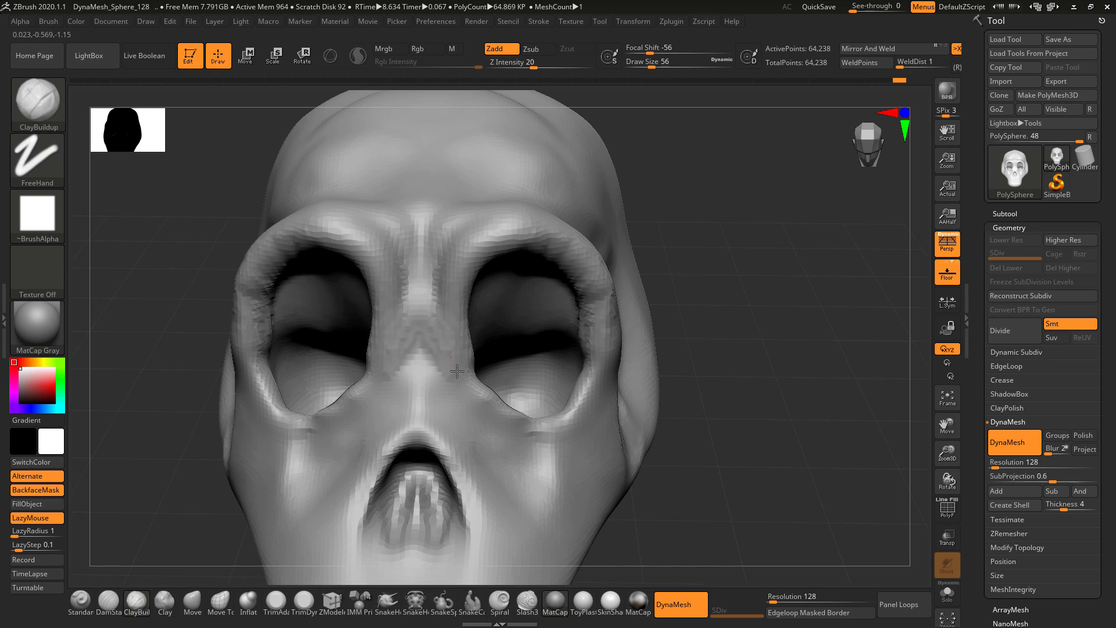
pyautogui.moveTo(425, 319); pyautogui.dragTo(443, 387)
pyautogui.moveTo(433, 343)
pyautogui.mouseDown()
pyautogui.moveTo(450, 407)
pyautogui.moveTo(430, 416)
pyautogui.moveTo(419, 346)
pyautogui.moveTo(438, 411)
pyautogui.moveTo(430, 306)
pyautogui.moveTo(449, 418)
pyautogui.mouseUp()
pyautogui.moveTo(721, 259); pyautogui.dragTo(675, 259)
pyautogui.moveTo(261, 381)
pyautogui.mouseDown()
pyautogui.moveTo(295, 390)
pyautogui.moveTo(386, 374)
pyautogui.mouseUp()
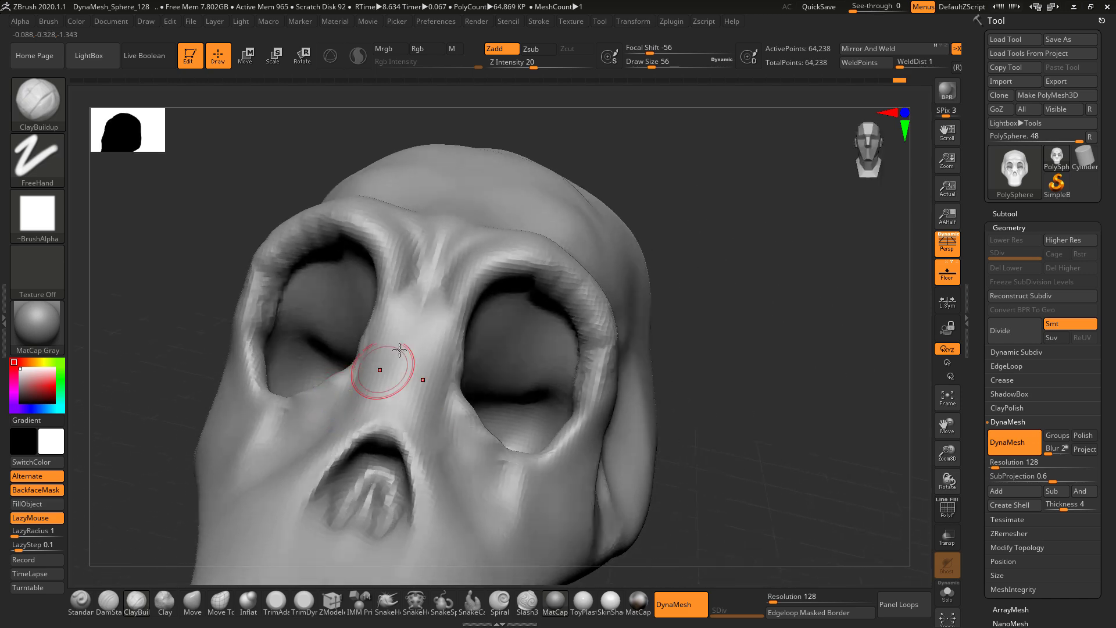
pyautogui.moveTo(677, 252)
pyautogui.mouseDown()
pyautogui.moveTo(712, 214)
pyautogui.moveTo(705, 284)
pyautogui.moveTo(722, 269)
pyautogui.moveTo(708, 228)
pyautogui.moveTo(696, 227)
pyautogui.mouseUp()
pyautogui.hotkey('alt', 'Tab')
pyautogui.hotkey('alt', 'Tab')
pyautogui.hotkey('alt', 'Tab')
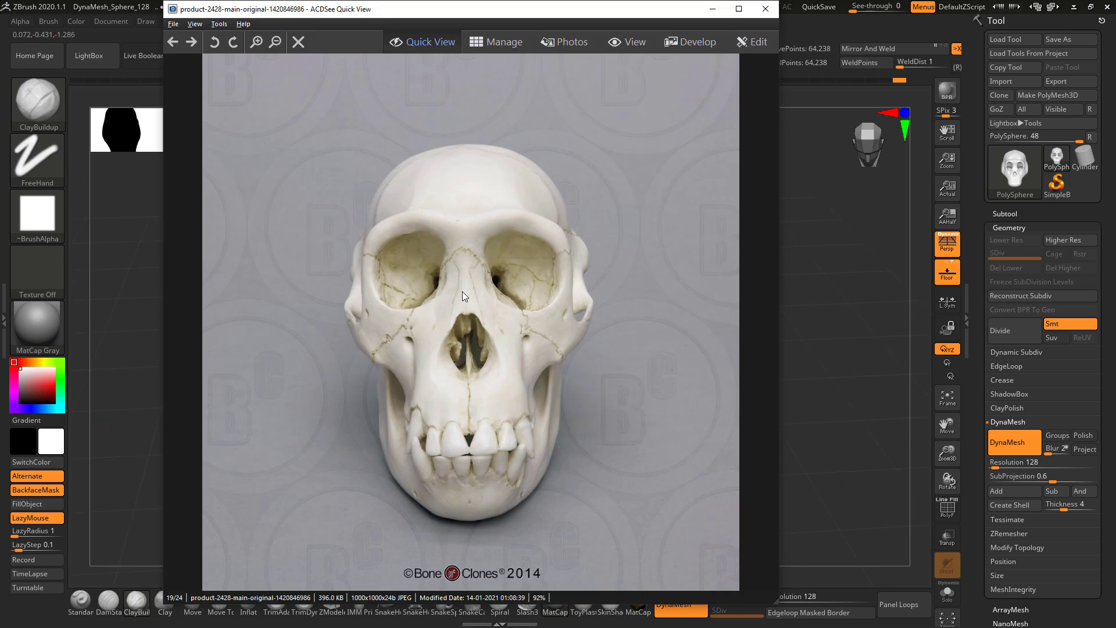
pyautogui.hotkey('alt', 'Tab')
# Step: Fill and smooth the grooves between the brows above the nasal bridge, checking against the front photo
pyautogui.moveTo(443, 212)
pyautogui.mouseDown()
pyautogui.moveTo(462, 192)
pyautogui.moveTo(436, 247)
pyautogui.moveTo(440, 260)
pyautogui.moveTo(459, 227)
pyautogui.moveTo(447, 282)
pyautogui.mouseUp()
pyautogui.press('shift')
pyautogui.moveTo(482, 192)
pyautogui.keyDown('shift'); pyautogui.mouseDown()
pyautogui.moveTo(441, 244)
pyautogui.moveTo(453, 221)
pyautogui.mouseUp(); pyautogui.keyUp('shift')
pyautogui.moveTo(677, 145)
pyautogui.keyDown('shift'); pyautogui.mouseDown()
pyautogui.moveTo(722, 167)
pyautogui.moveTo(715, 245)
pyautogui.moveTo(703, 216)
pyautogui.moveTo(717, 244)
pyautogui.moveTo(651, 238)
pyautogui.mouseUp(); pyautogui.keyUp('shift')
pyautogui.hotkey('alt', 'Tab')
pyautogui.hotkey('alt', 'Tab')
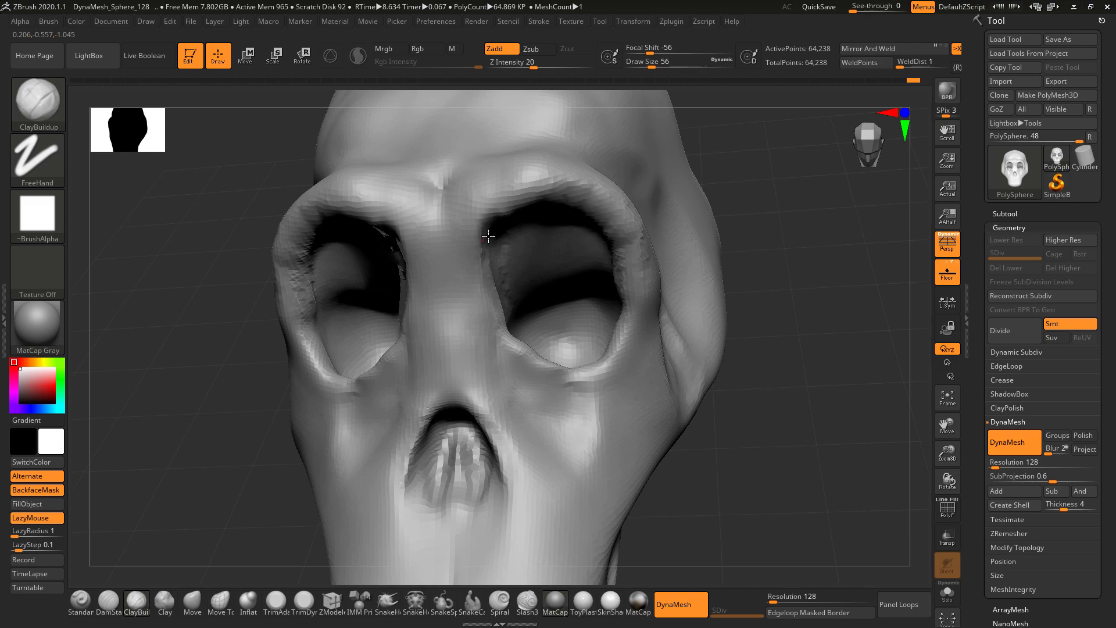
# Step: Compare the eye sockets with the front photo and smooth their inner walls beside the nasal bridge
pyautogui.moveTo(675, 130)
pyautogui.keyDown('shift'); pyautogui.mouseDown()
pyautogui.moveTo(734, 145)
pyautogui.moveTo(690, 211)
pyautogui.mouseUp(); pyautogui.keyUp('shift')
pyautogui.hotkey('alt', 'Tab')
pyautogui.hotkey('alt', 'Tab')
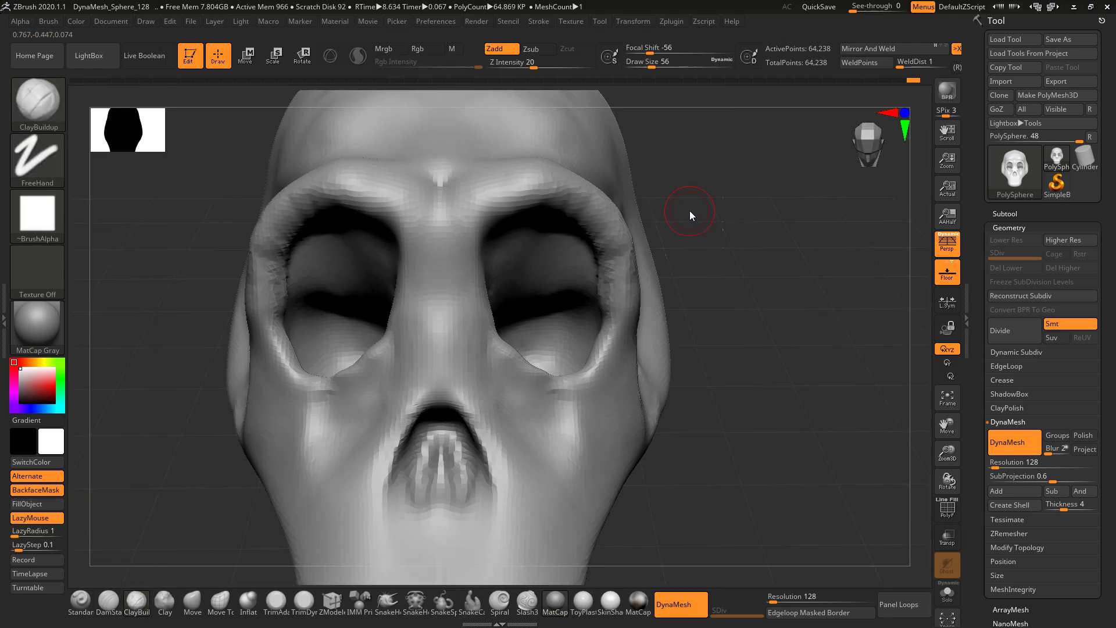
pyautogui.hotkey('alt', 'Tab')
pyautogui.hotkey('alt', 'Tab')
pyautogui.moveTo(692, 214); pyautogui.dragTo(539, 321)
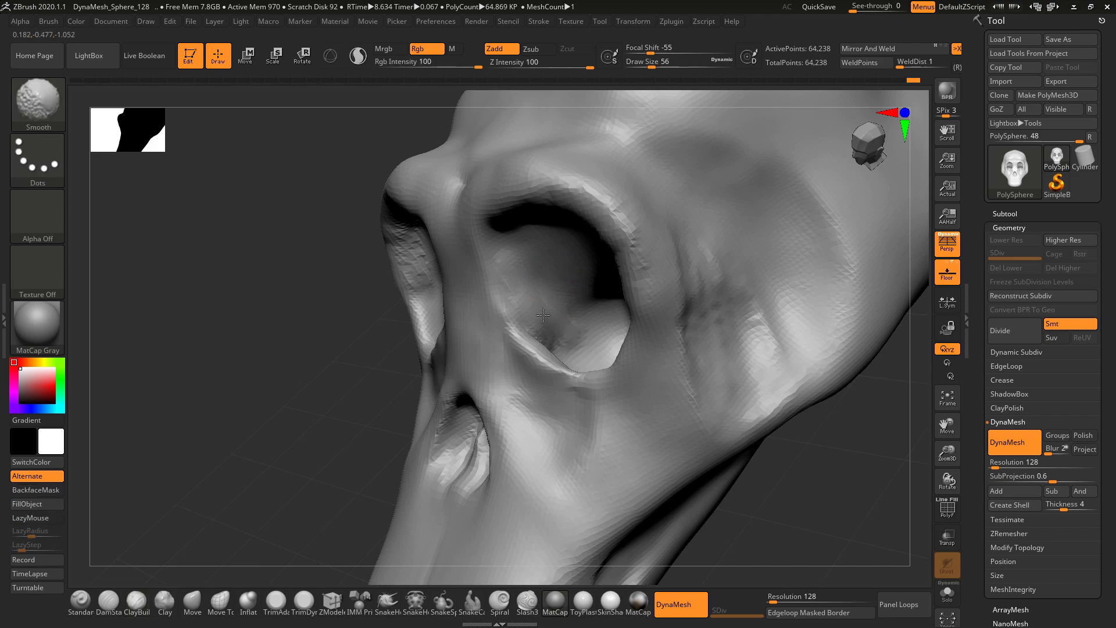
pyautogui.moveTo(407, 377)
pyautogui.mouseDown()
pyautogui.moveTo(323, 448)
pyautogui.moveTo(313, 419)
pyautogui.moveTo(469, 394)
pyautogui.mouseUp()
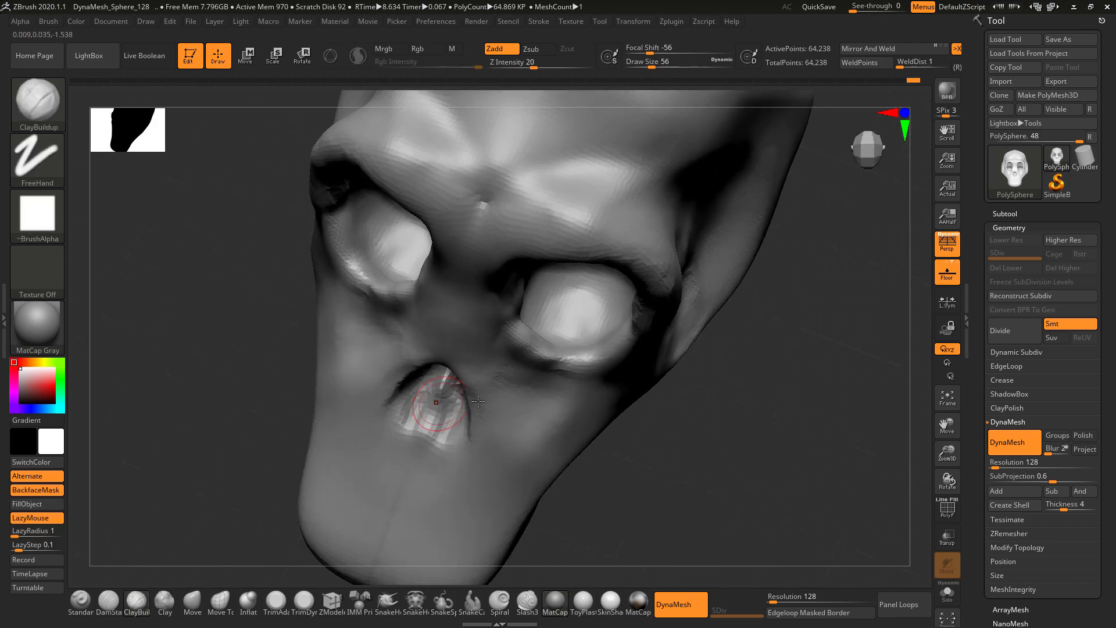
# Step: Sculpt the floors and back walls of the eye sockets with the ClayBuildup brush, increasing the draw size to 101
pyautogui.moveTo(733, 463)
pyautogui.mouseDown()
pyautogui.moveTo(690, 459)
pyautogui.moveTo(664, 375)
pyautogui.moveTo(837, 360)
pyautogui.moveTo(774, 364)
pyautogui.moveTo(775, 342)
pyautogui.moveTo(764, 391)
pyautogui.moveTo(592, 329)
pyautogui.mouseUp()
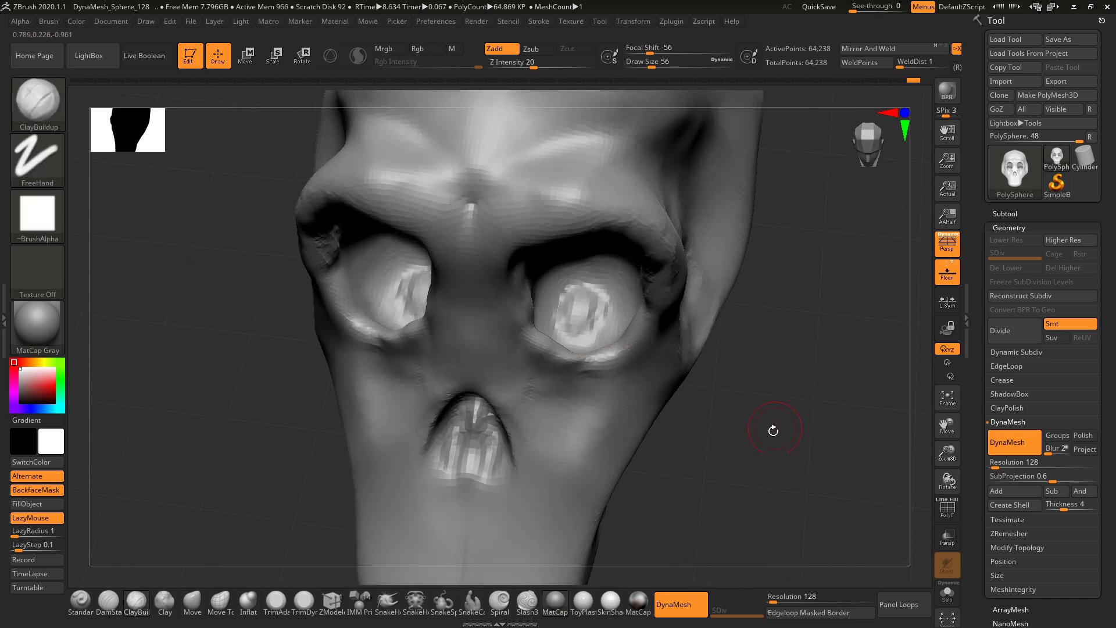
pyautogui.moveTo(773, 430)
pyautogui.mouseDown()
pyautogui.moveTo(549, 308)
pyautogui.moveTo(565, 297)
pyautogui.mouseUp()
pyautogui.press('space')
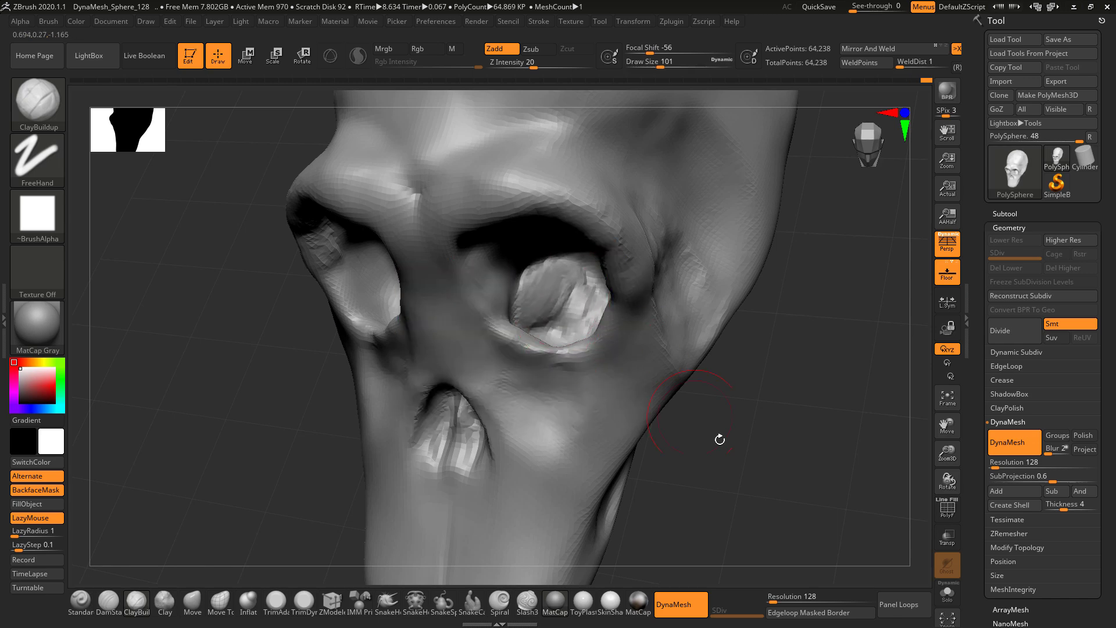
pyautogui.moveTo(720, 440)
pyautogui.mouseDown()
pyautogui.moveTo(639, 312)
pyautogui.moveTo(606, 297)
pyautogui.moveTo(587, 318)
pyautogui.mouseUp()
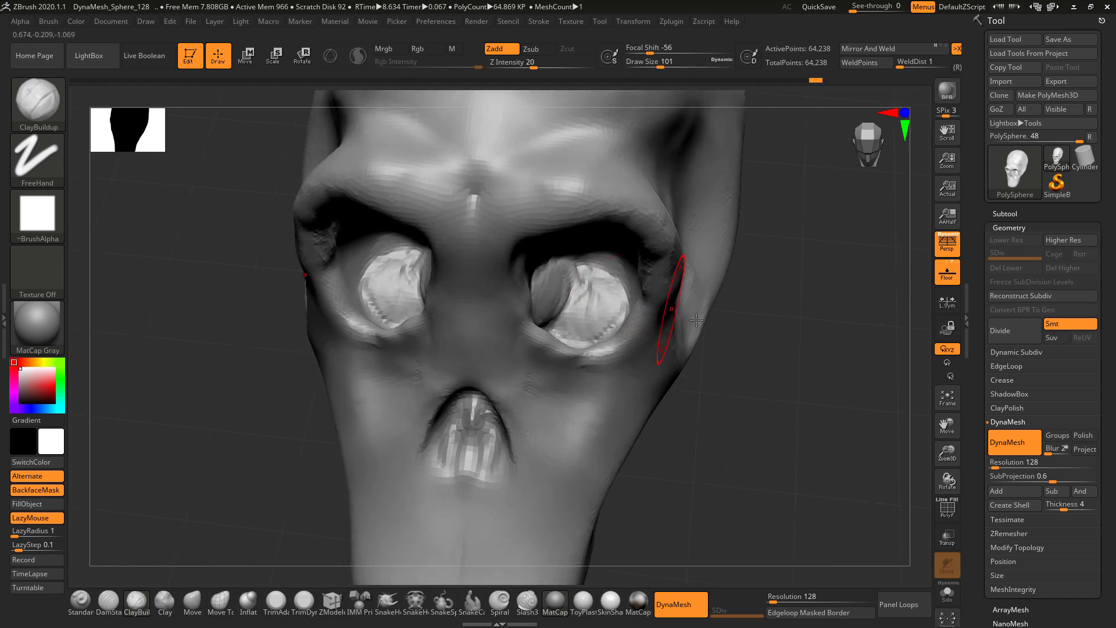
pyautogui.moveTo(750, 326); pyautogui.dragTo(624, 347)
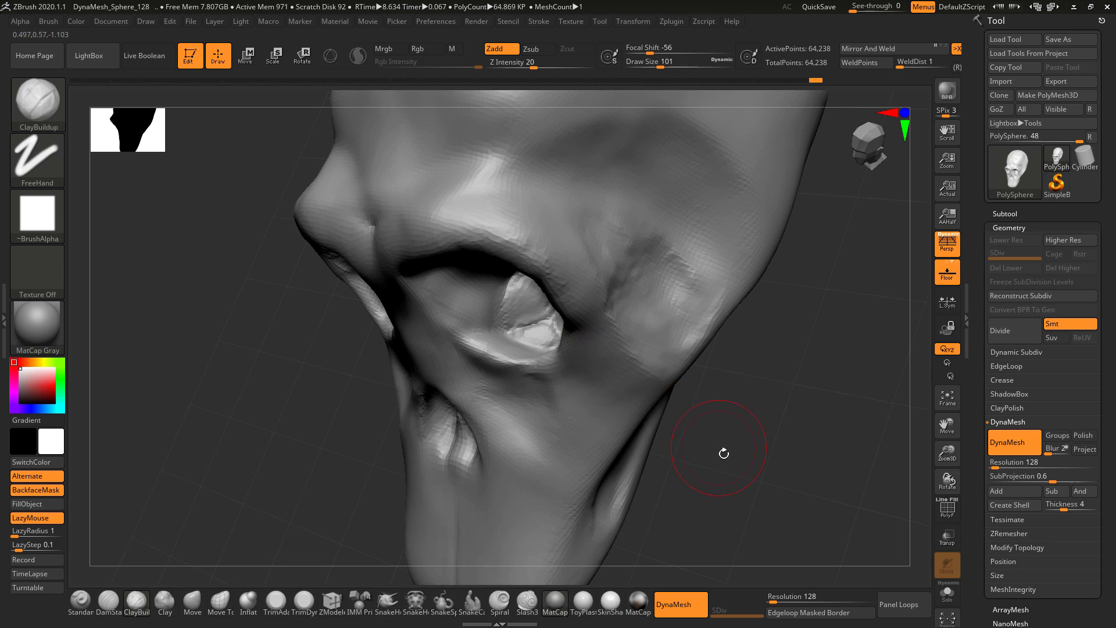
pyautogui.moveTo(724, 453)
pyautogui.mouseDown()
pyautogui.moveTo(600, 331)
pyautogui.moveTo(604, 317)
pyautogui.mouseUp()
pyautogui.moveTo(707, 398)
pyautogui.mouseDown()
pyautogui.moveTo(558, 264)
pyautogui.moveTo(582, 293)
pyautogui.mouseUp()
# Step: Remesh the skull with DynaMesh at resolution 128 and compare it with the front reference photo
pyautogui.moveTo(726, 366); pyautogui.dragTo(772, 379)
pyautogui.keyDown('ctrl'); pyautogui.moveTo(786, 331); pyautogui.dragTo(747, 227); pyautogui.keyUp('ctrl')
pyautogui.hotkey('alt', 'Tab')
pyautogui.hotkey('alt', 'Tab')
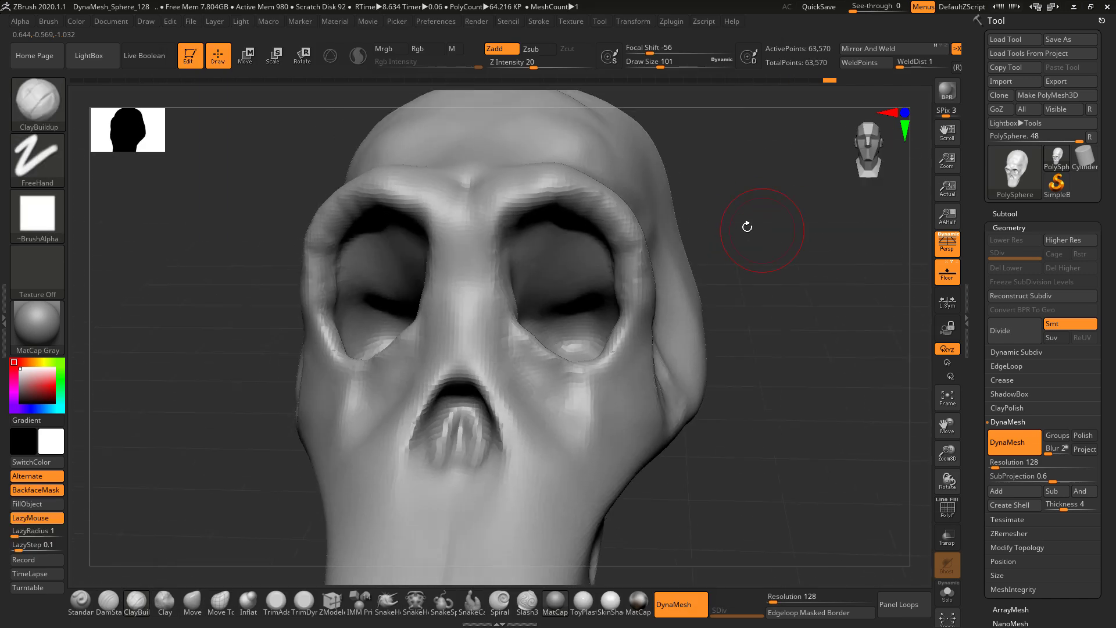
# Step: Rework the inner back walls of both eye sockets with ClayBuildup at draw size 101, remesh, and smooth the insides
pyautogui.moveTo(543, 247)
pyautogui.mouseDown()
pyautogui.moveTo(582, 253)
pyautogui.moveTo(584, 291)
pyautogui.moveTo(555, 262)
pyautogui.moveTo(535, 306)
pyautogui.mouseUp()
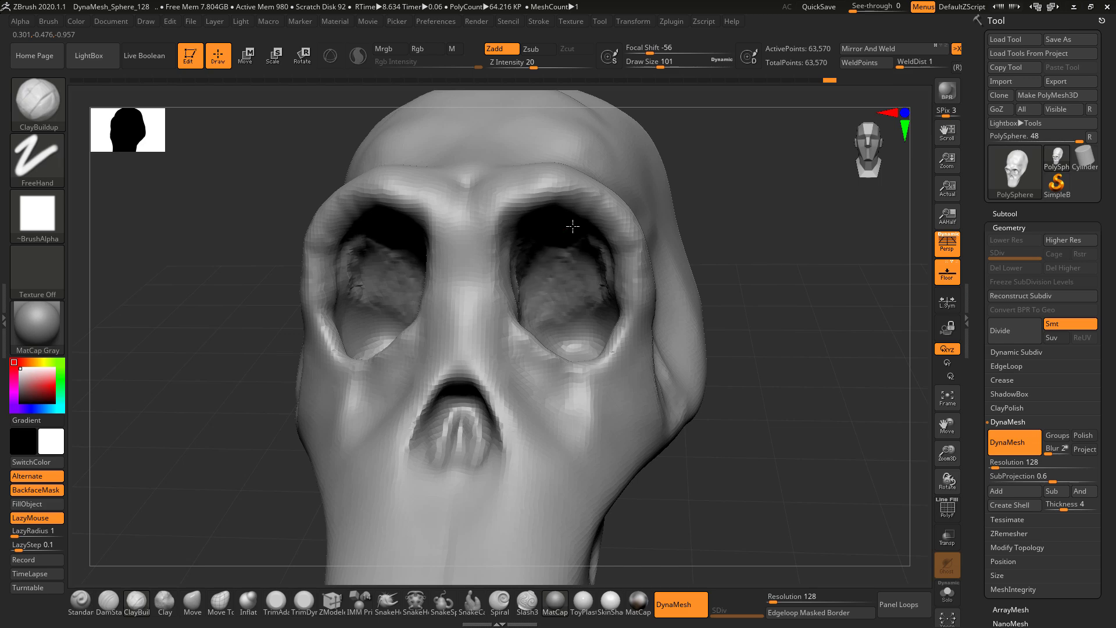
pyautogui.moveTo(573, 226)
pyautogui.mouseDown()
pyautogui.moveTo(592, 303)
pyautogui.moveTo(552, 314)
pyautogui.moveTo(576, 250)
pyautogui.moveTo(584, 256)
pyautogui.mouseUp()
pyautogui.moveTo(740, 191)
pyautogui.mouseDown()
pyautogui.moveTo(758, 229)
pyautogui.moveTo(754, 290)
pyautogui.moveTo(746, 249)
pyautogui.moveTo(677, 249)
pyautogui.mouseUp()
pyautogui.press('shift')
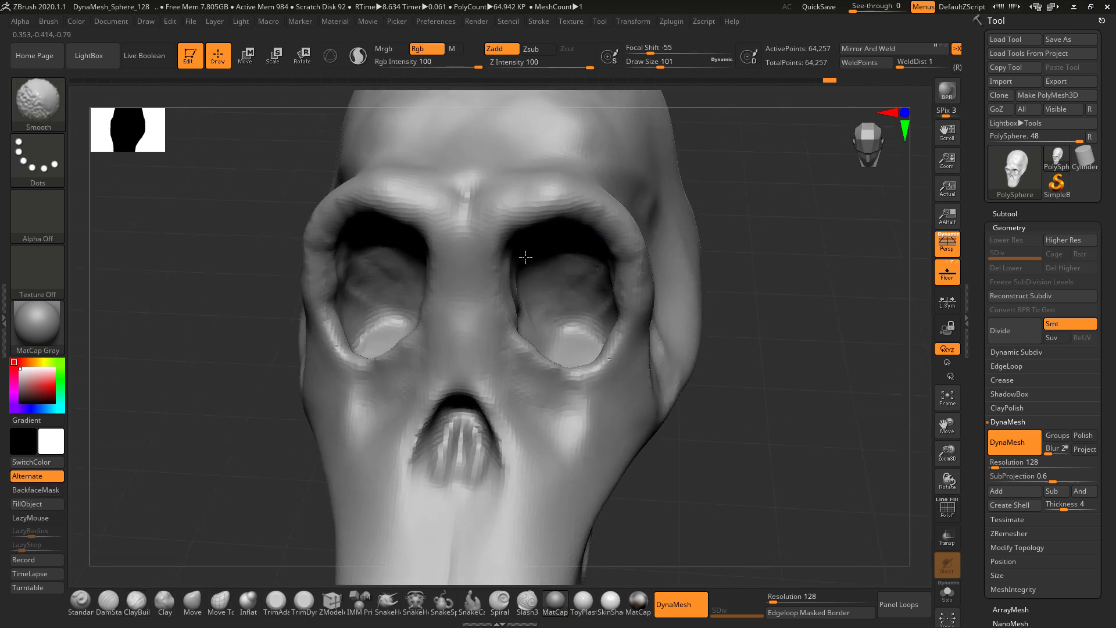
pyautogui.keyDown('shift'); pyautogui.moveTo(598, 294); pyautogui.dragTo(617, 343); pyautogui.keyUp('shift')
# Step: Compare the whole skull from the front with the reference photo, examining the shape of the outer eye socket rims
pyautogui.press('f')
pyautogui.moveTo(779, 224)
pyautogui.mouseDown()
pyautogui.moveTo(770, 211)
pyautogui.moveTo(742, 261)
pyautogui.moveTo(737, 252)
pyautogui.mouseUp()
pyautogui.press('shift')
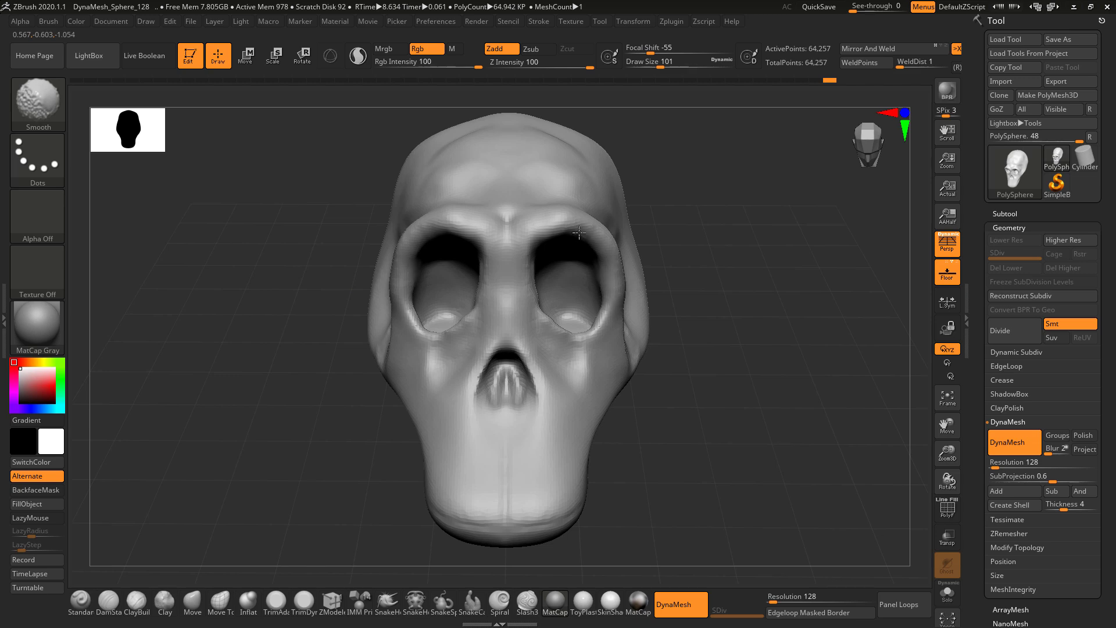
pyautogui.hotkey('alt', 'Tab')
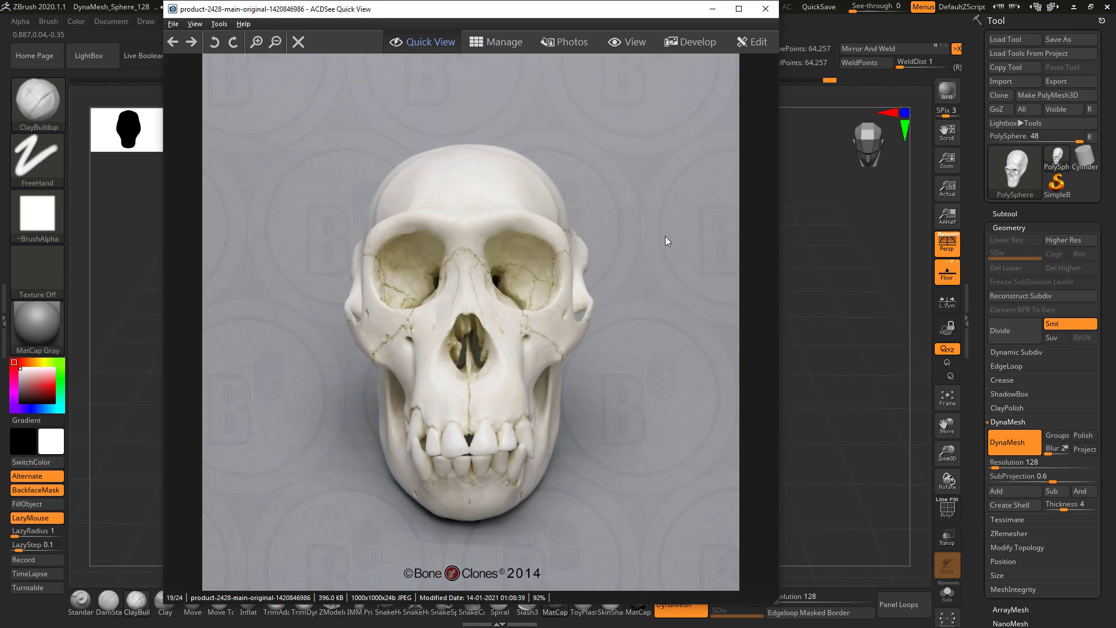
pyautogui.hotkey('alt', 'Tab')
pyautogui.hotkey('alt', 'Tab')
pyautogui.hotkey('alt', 'Tab')
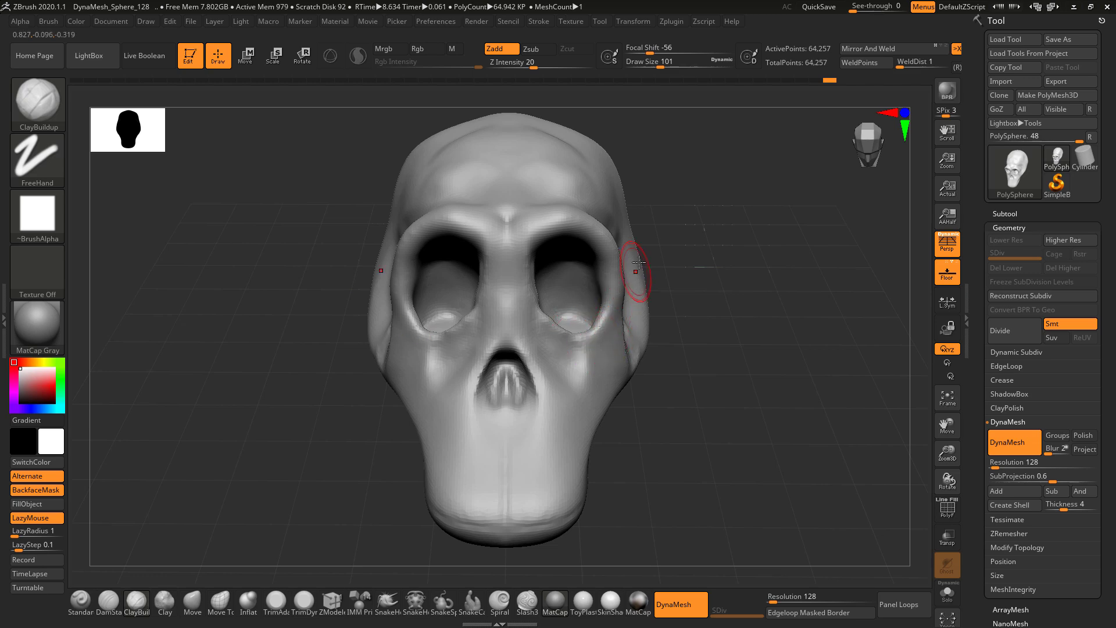
pyautogui.hotkey('alt', 'Tab')
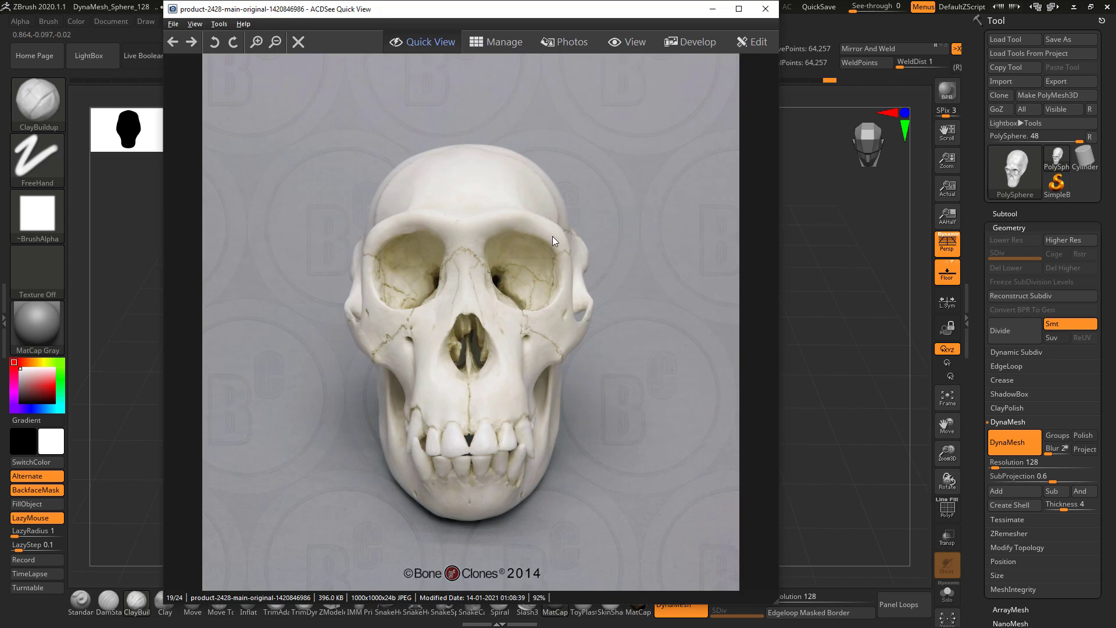
pyautogui.hotkey('alt', 'Tab')
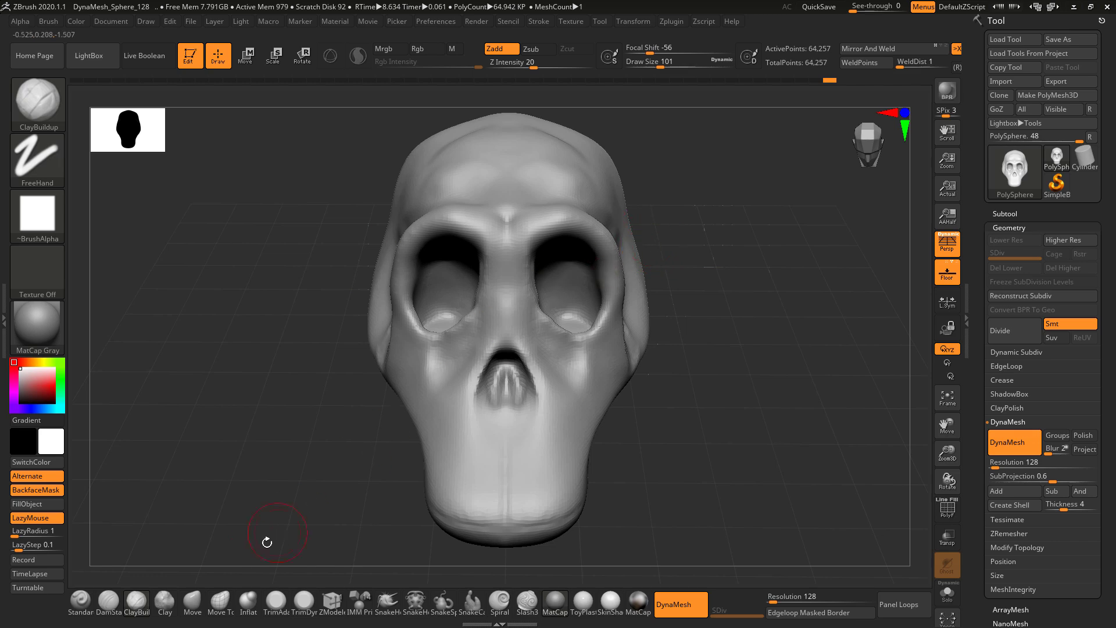
# Step: Widen the outer rims of both eye sockets with the Move brush at draw size 172, following the front reference photo
pyautogui.click(201, 604)
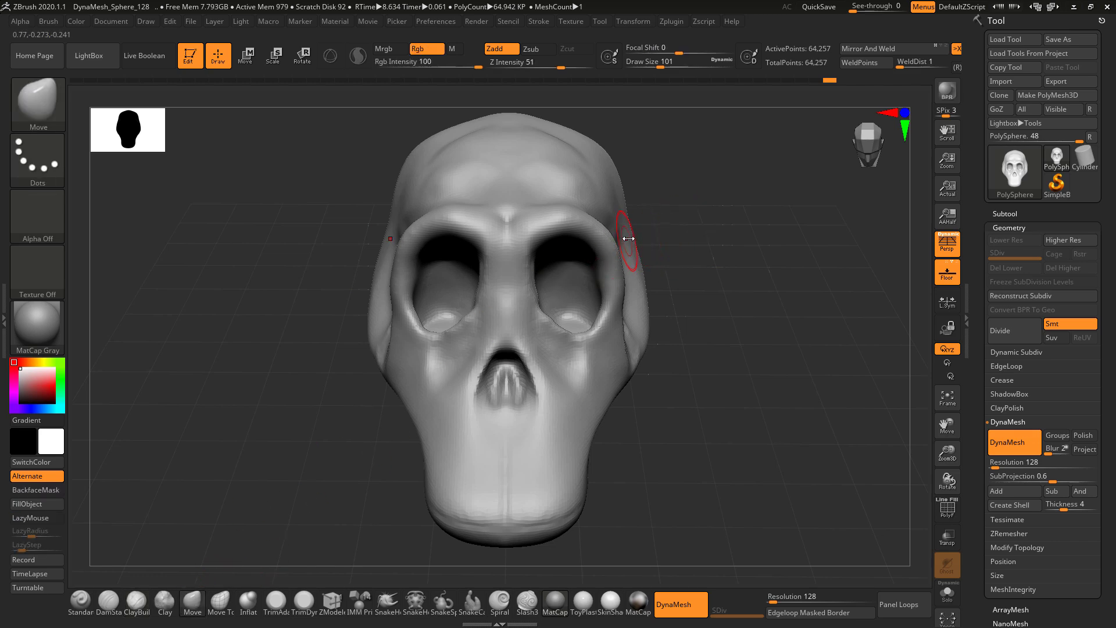
pyautogui.press('space')
pyautogui.moveTo(629, 238)
pyautogui.mouseDown()
pyautogui.moveTo(638, 230)
pyautogui.moveTo(616, 245)
pyautogui.mouseUp()
pyautogui.press('space')
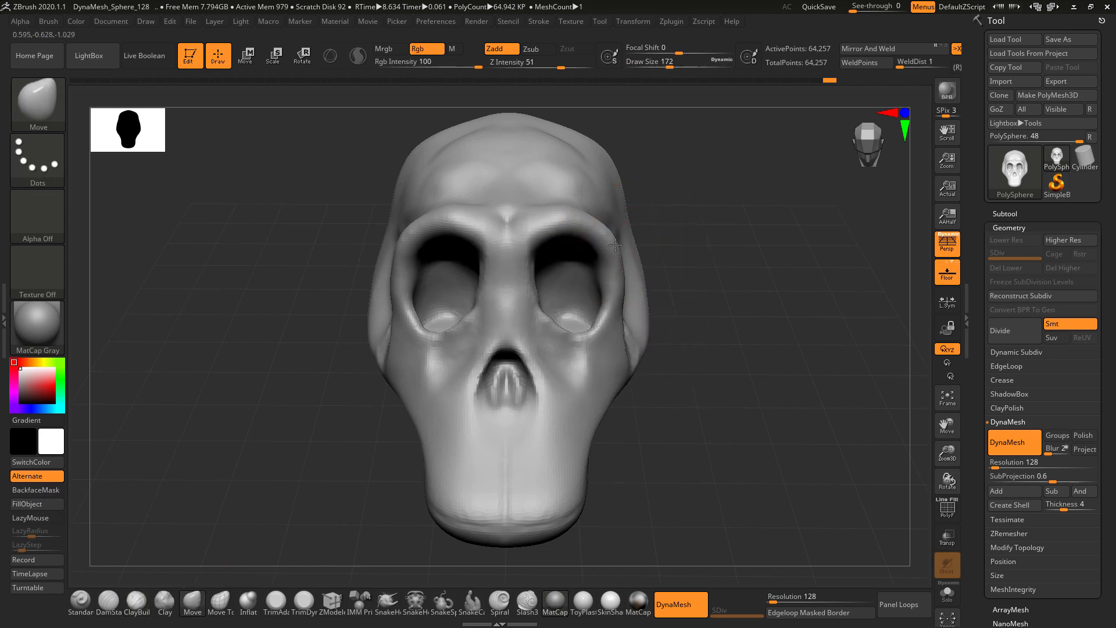
pyautogui.hotkey('alt', 'Tab')
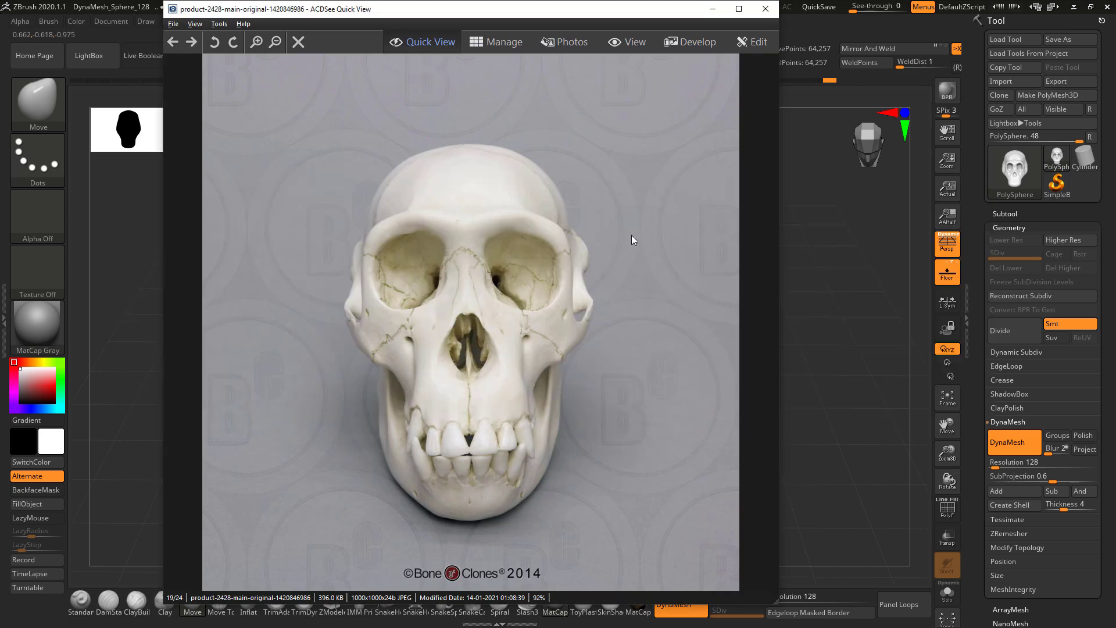
pyautogui.hotkey('alt', 'Tab')
pyautogui.hotkey('alt', 'Tab')
pyautogui.hotkey('alt', 'Tab')
pyautogui.moveTo(608, 312); pyautogui.dragTo(613, 312)
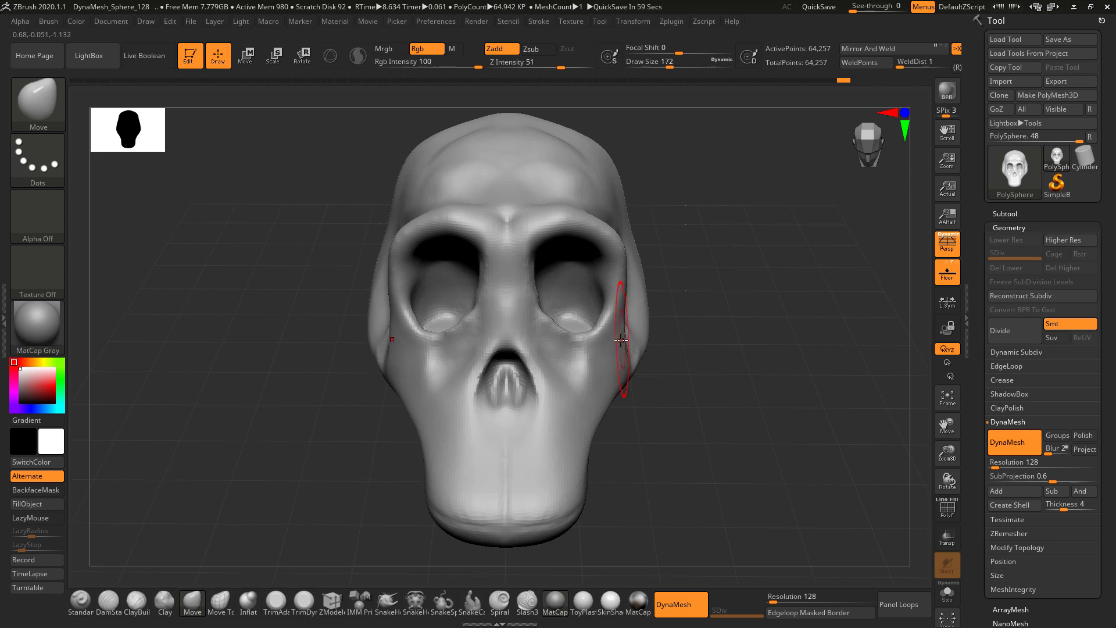
pyautogui.hotkey('alt', 'Tab')
pyautogui.hotkey('alt', 'Tab')
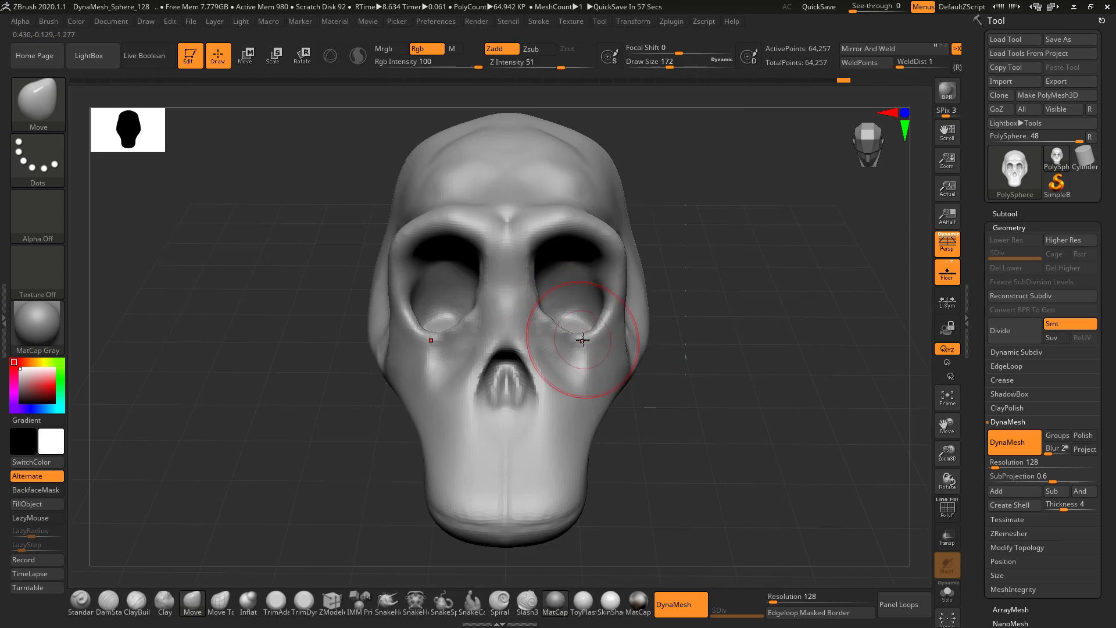
# Step: Raise the lower rims of both eye sockets with the Move brush, reducing the draw size to 120, and remesh the skull
pyautogui.moveTo(573, 356); pyautogui.dragTo(579, 322)
pyautogui.press('space')
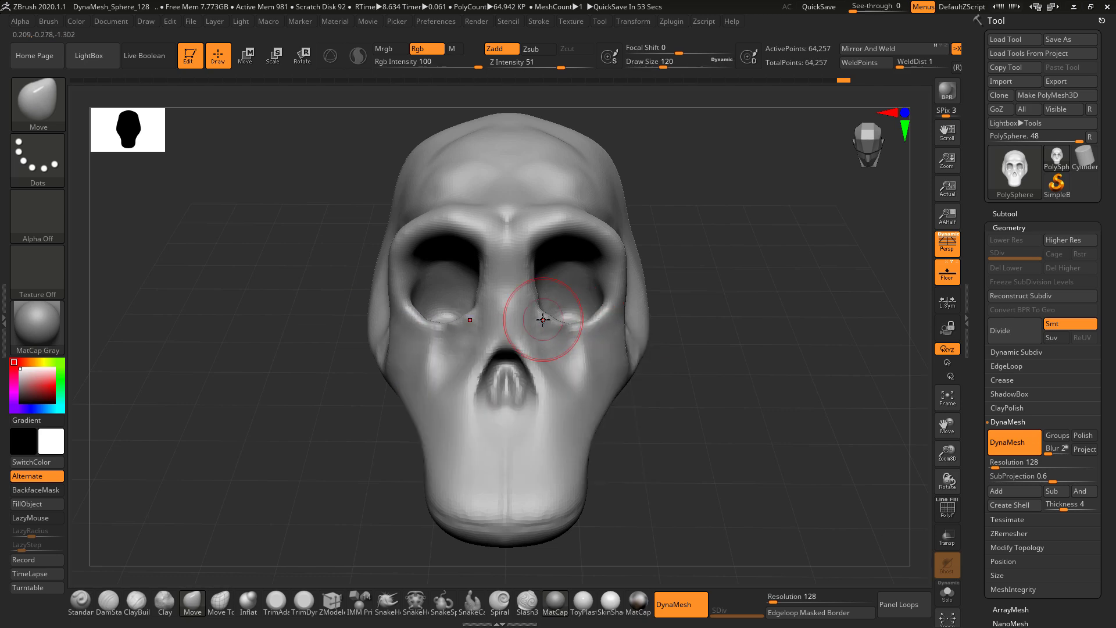
pyautogui.moveTo(729, 239); pyautogui.dragTo(705, 222)
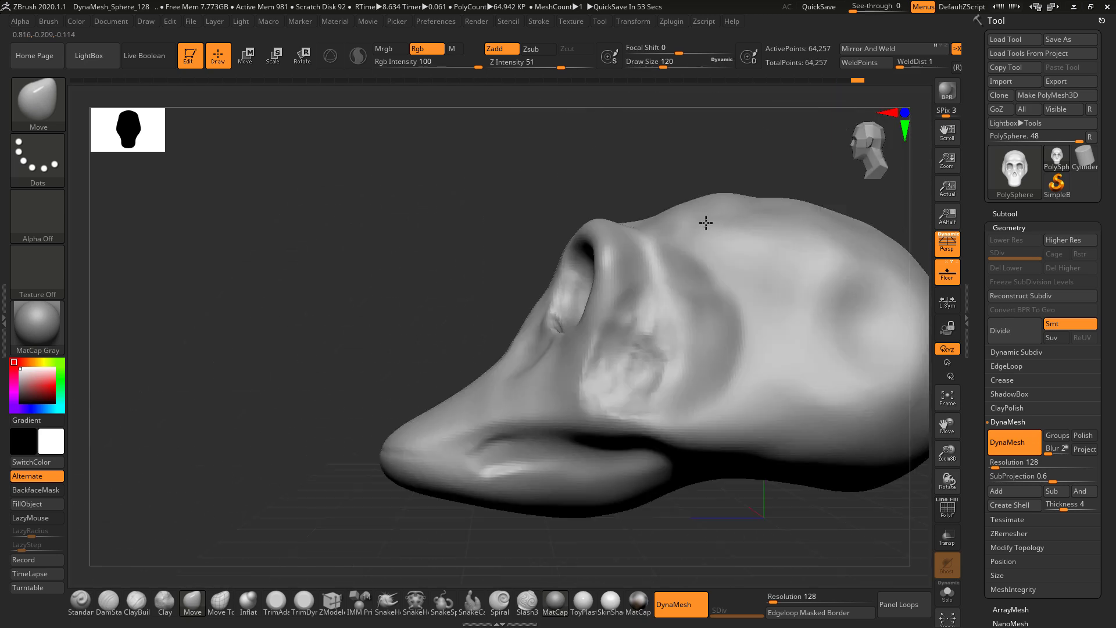
pyautogui.moveTo(616, 190)
pyautogui.mouseDown()
pyautogui.moveTo(749, 220)
pyautogui.moveTo(724, 282)
pyautogui.mouseUp()
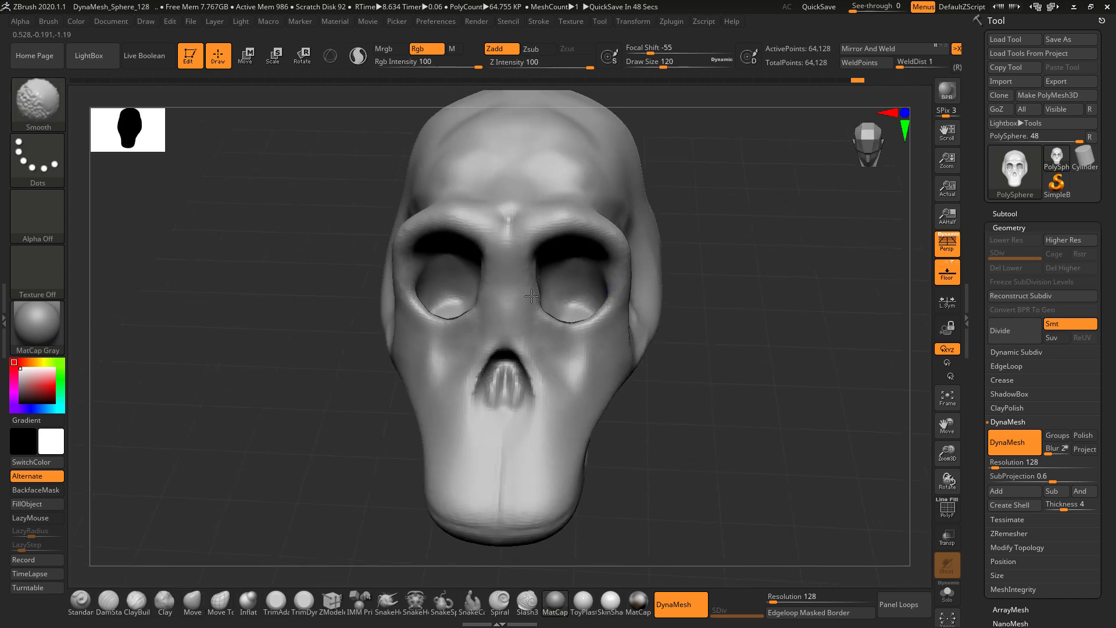
pyautogui.moveTo(702, 240)
pyautogui.keyDown('shift'); pyautogui.mouseDown()
pyautogui.moveTo(741, 236)
pyautogui.moveTo(748, 292)
pyautogui.mouseUp(); pyautogui.keyUp('shift')
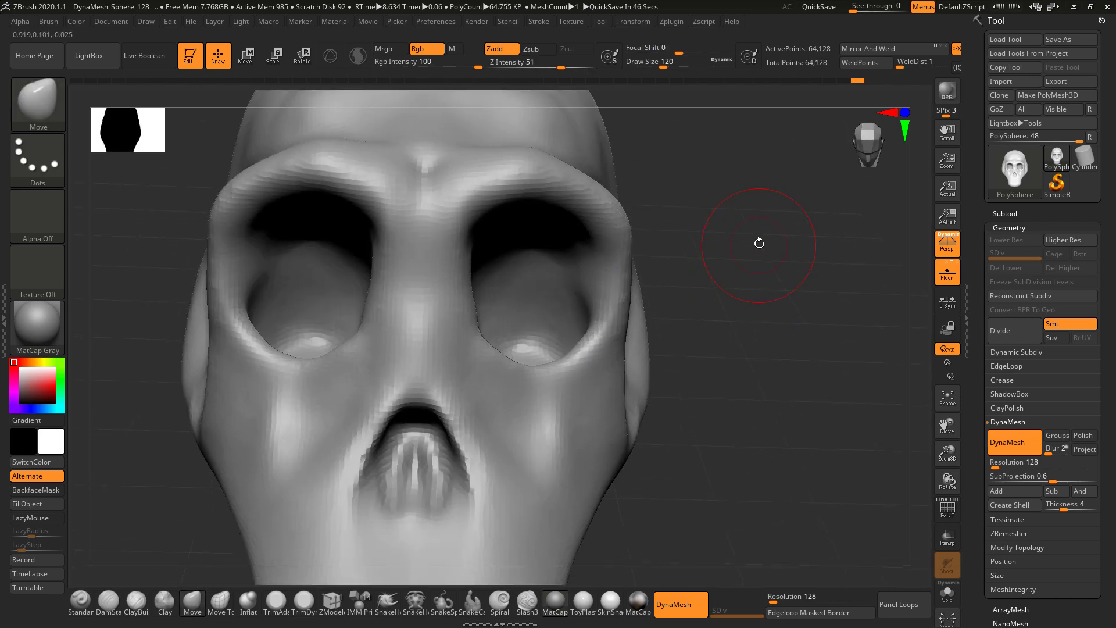
pyautogui.rightClick(759, 243)
# Step: Refine the outer inside edges of the sockets and the centre of the brow with ClayBuildup at draw size 68, checking the front reference photo
pyautogui.moveTo(742, 225); pyautogui.dragTo(813, 233)
pyautogui.click(136, 600)
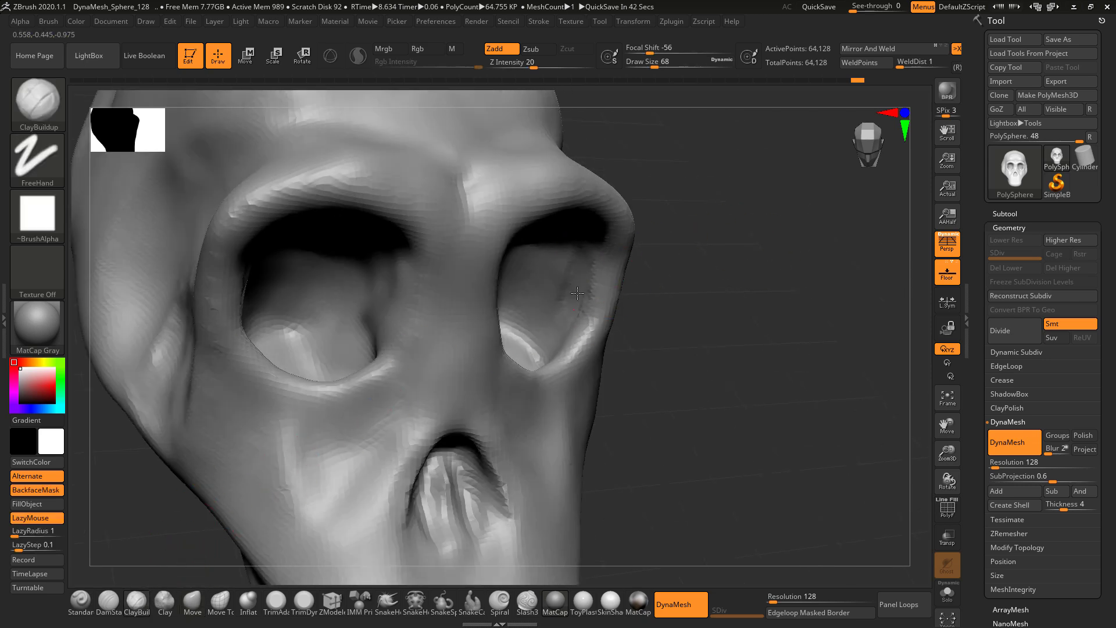
pyautogui.keyDown('shift'); pyautogui.moveTo(712, 214); pyautogui.dragTo(750, 199); pyautogui.keyUp('shift')
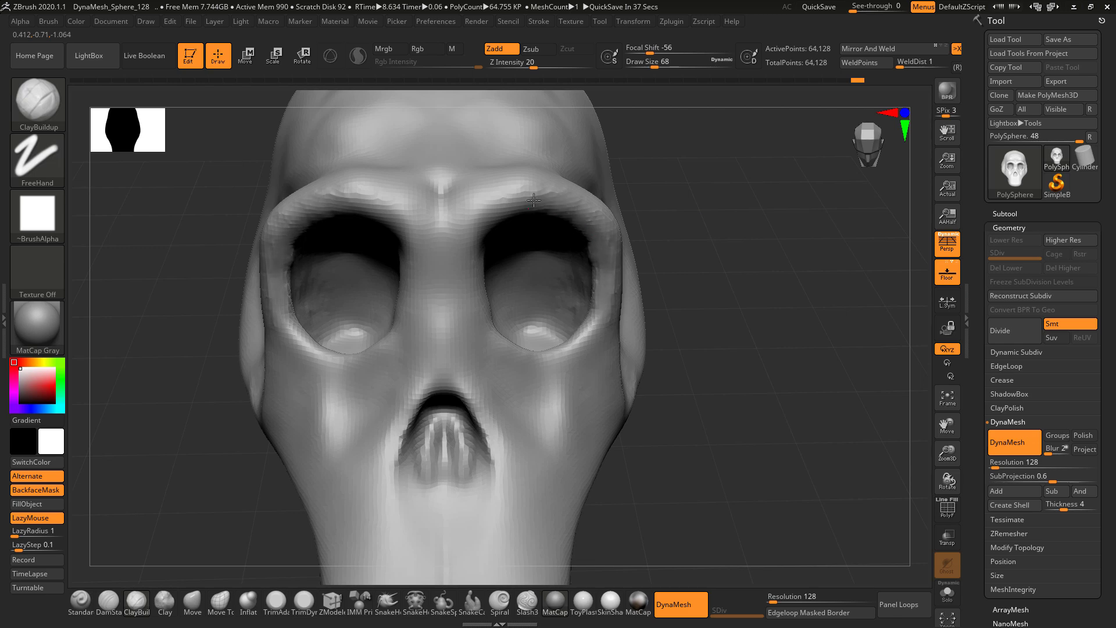
pyautogui.press('shift')
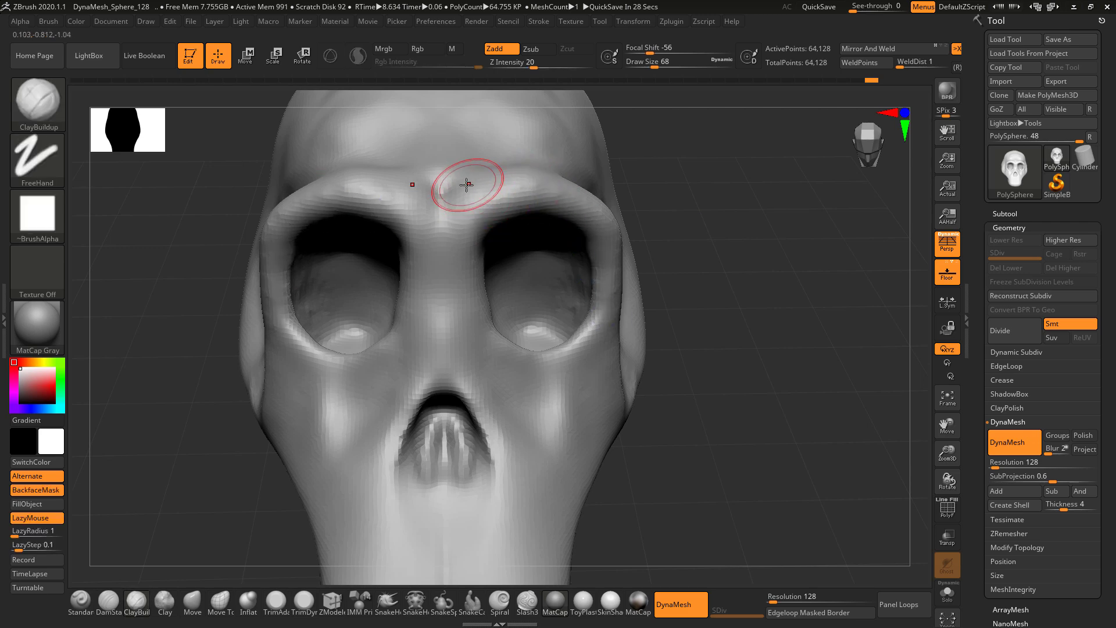
pyautogui.moveTo(445, 194)
pyautogui.mouseDown()
pyautogui.moveTo(483, 203)
pyautogui.moveTo(483, 178)
pyautogui.mouseUp()
pyautogui.hotkey('alt', 'Tab')
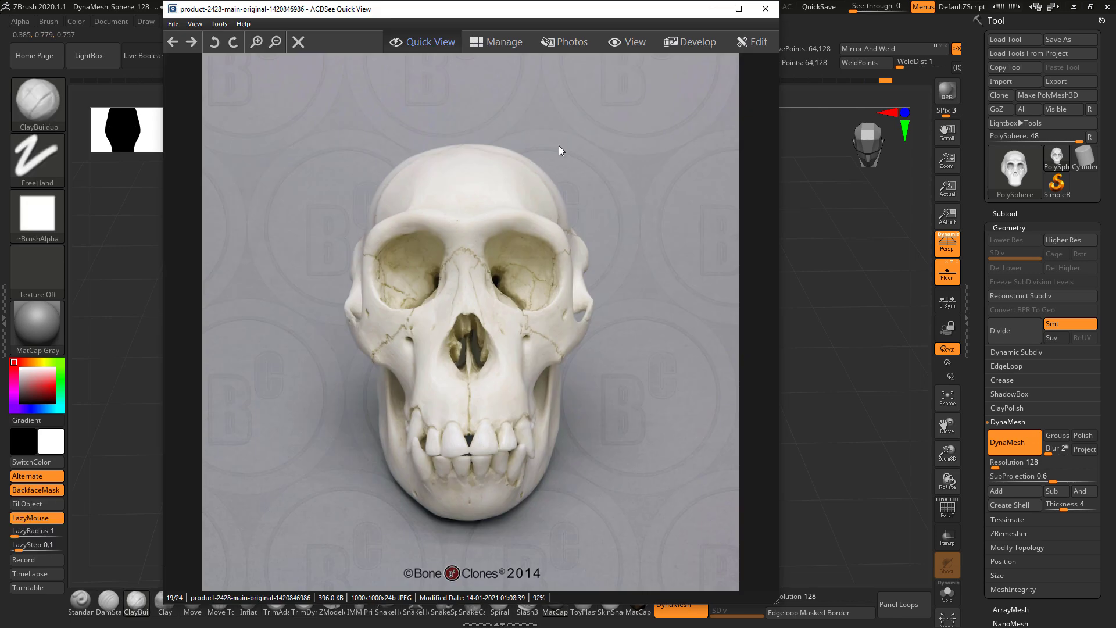
pyautogui.hotkey('alt', 'Tab')
# Step: Fill the hollow between the forehead and the brow ridge with ClayBuildup strokes and smooth the transition
pyautogui.moveTo(571, 167); pyautogui.dragTo(494, 261, button='right')
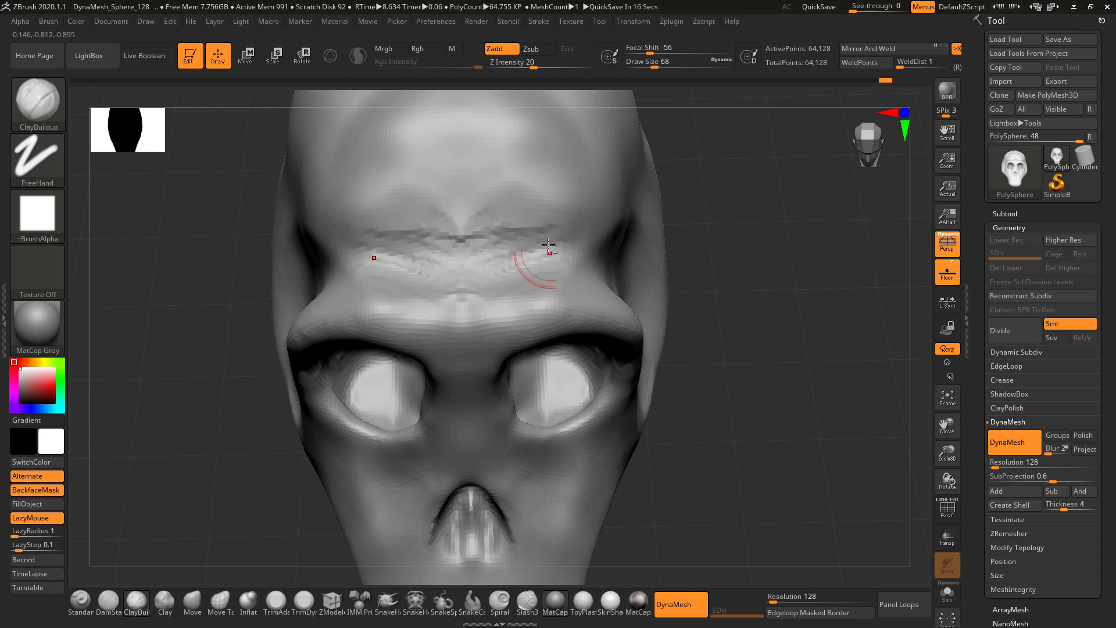
pyautogui.press('shift')
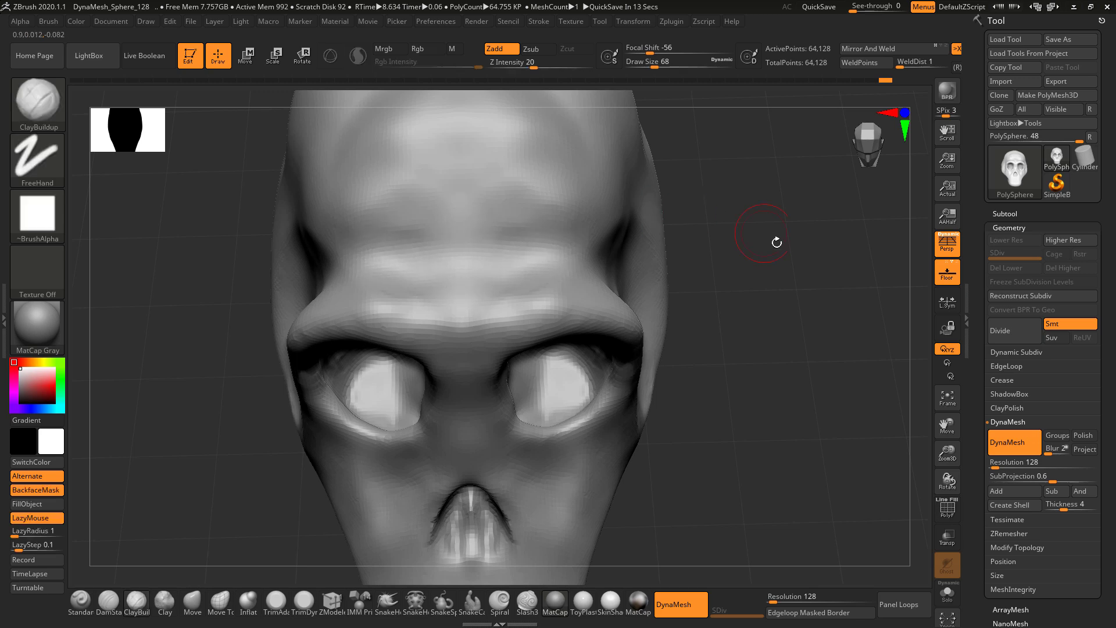
pyautogui.moveTo(777, 242)
pyautogui.mouseDown()
pyautogui.moveTo(792, 281)
pyautogui.moveTo(788, 156)
pyautogui.moveTo(744, 263)
pyautogui.moveTo(757, 271)
pyautogui.moveTo(643, 294)
pyautogui.mouseUp()
pyautogui.press('f')
pyautogui.moveTo(464, 225); pyautogui.dragTo(506, 226)
pyautogui.moveTo(747, 324); pyautogui.dragTo(750, 299)
# Step: Compare the brow and eye sockets from the front and three-quarter views with the front reference photo
pyautogui.hotkey('alt', 'Tab')
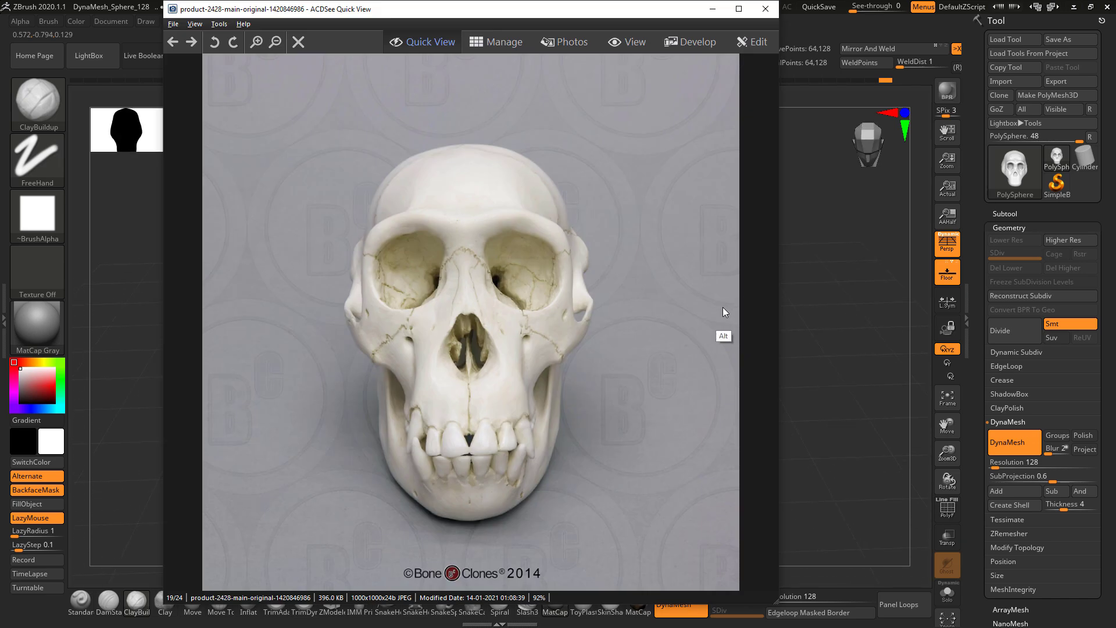
pyautogui.hotkey('alt', 'Tab')
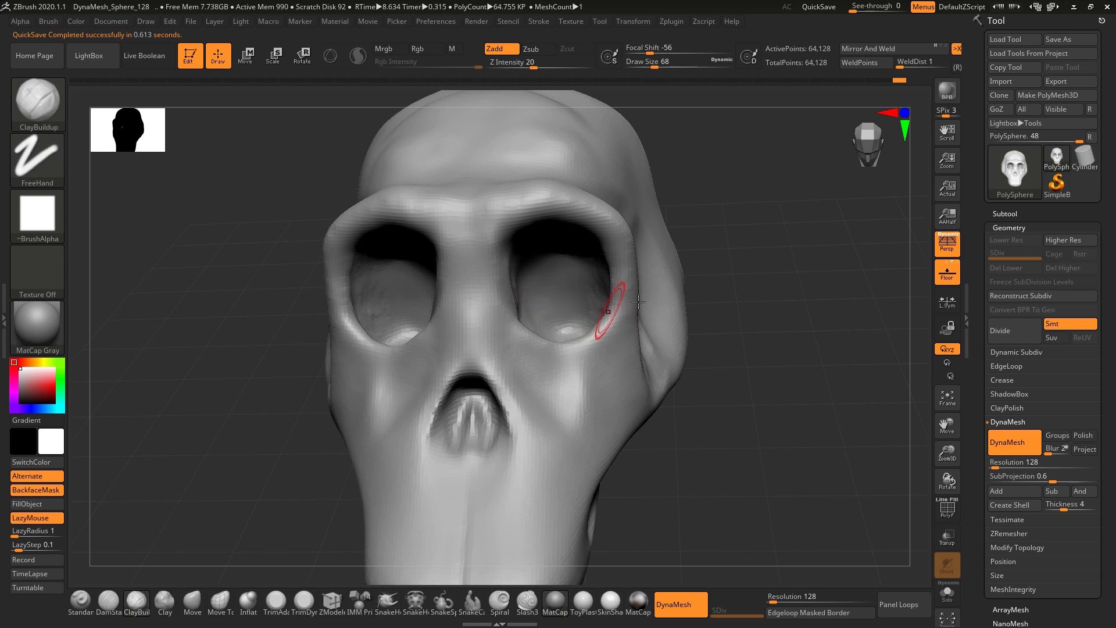
pyautogui.moveTo(787, 346)
pyautogui.mouseDown()
pyautogui.moveTo(775, 364)
pyautogui.moveTo(712, 316)
pyautogui.mouseUp()
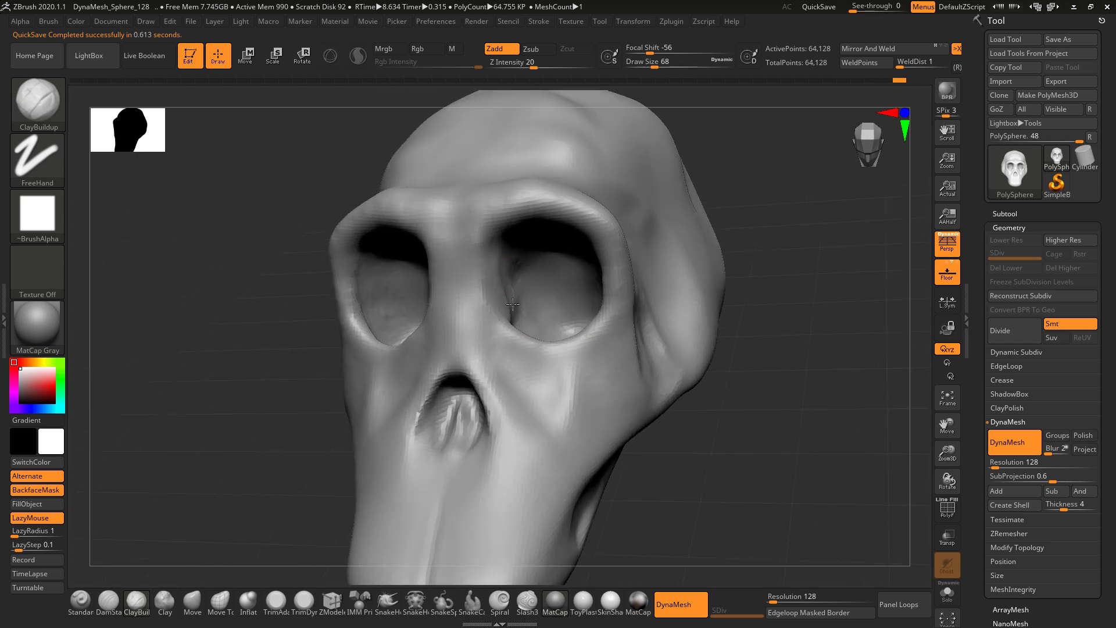
pyautogui.moveTo(731, 458); pyautogui.dragTo(759, 473)
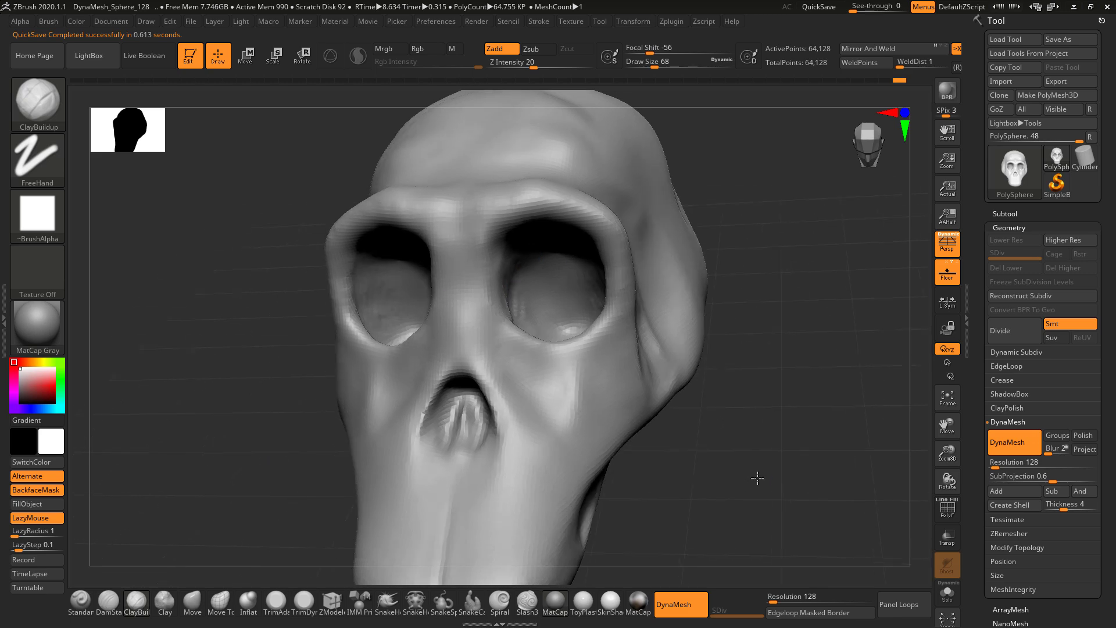
pyautogui.hotkey('alt', 'Tab')
pyautogui.hotkey('alt', 'Tab')
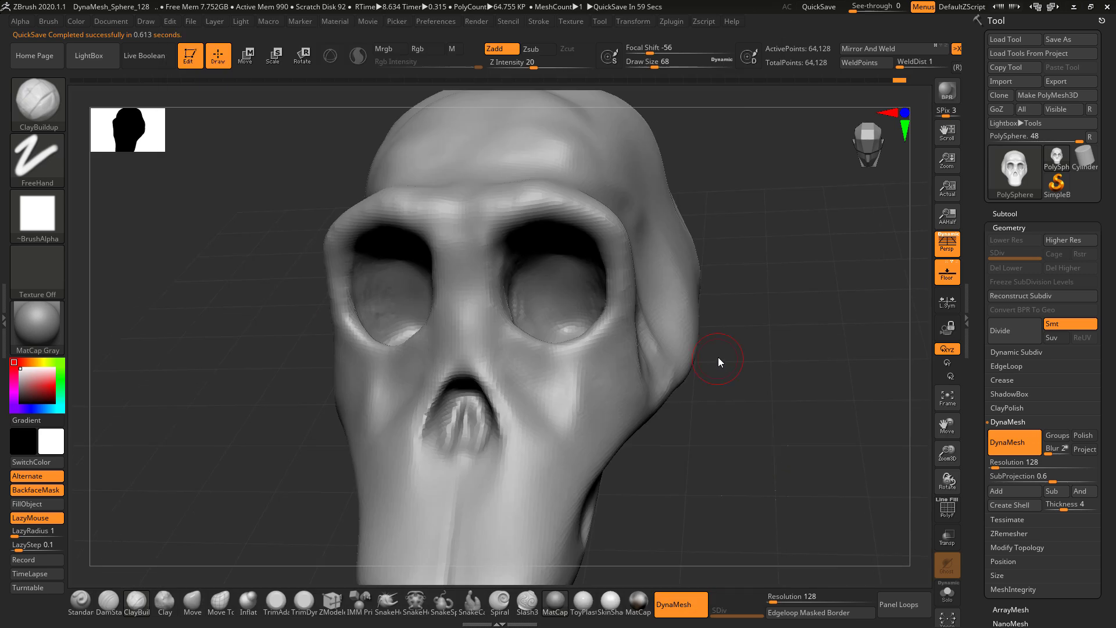
pyautogui.moveTo(744, 348); pyautogui.dragTo(781, 319)
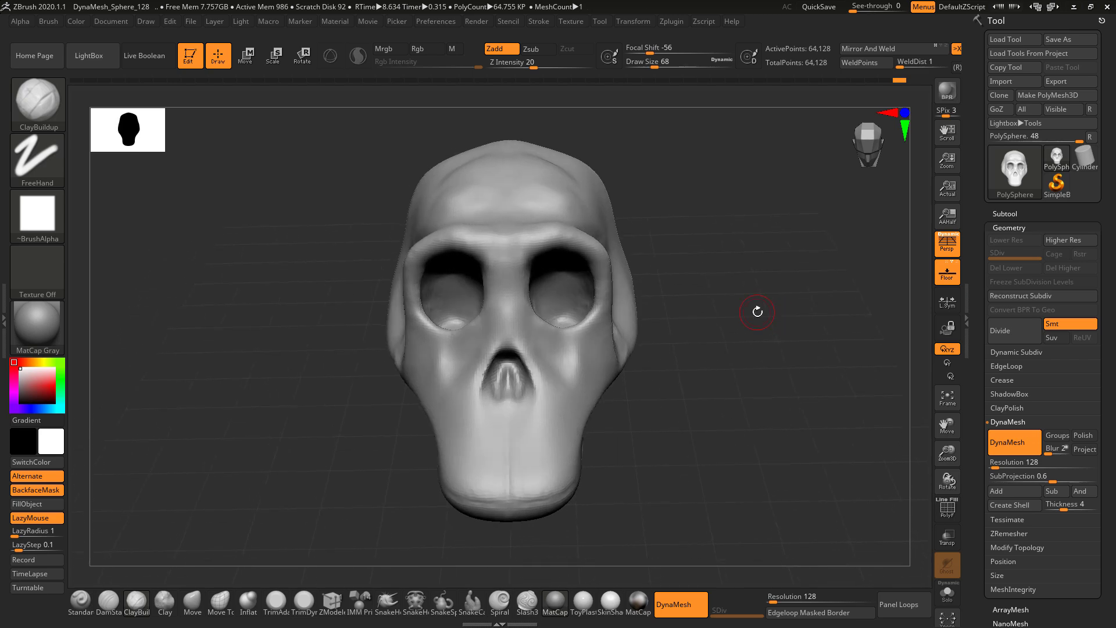
# Step: Build up the outer side of the eye socket rims and the brow corners with ClayBuildup, and smooth the strokes
pyautogui.moveTo(694, 243)
pyautogui.mouseDown()
pyautogui.moveTo(715, 263)
pyautogui.moveTo(718, 244)
pyautogui.moveTo(741, 262)
pyautogui.moveTo(765, 245)
pyautogui.moveTo(755, 238)
pyautogui.moveTo(722, 272)
pyautogui.moveTo(597, 278)
pyautogui.mouseUp()
pyautogui.moveTo(523, 257); pyautogui.dragTo(504, 291)
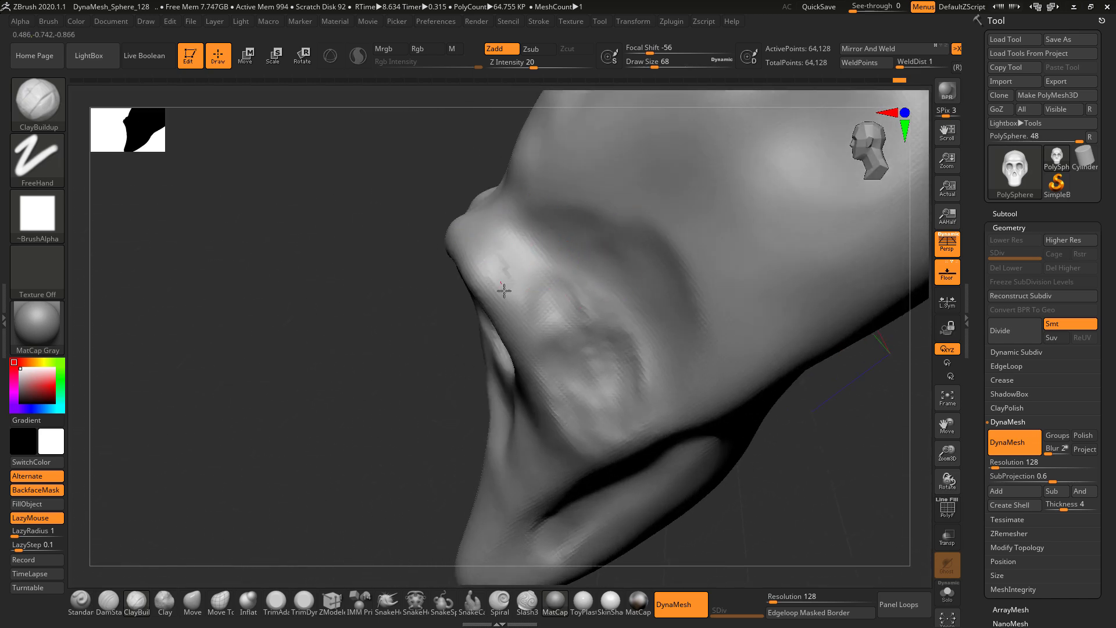
pyautogui.moveTo(385, 341); pyautogui.dragTo(445, 401)
pyautogui.moveTo(489, 252); pyautogui.dragTo(528, 307)
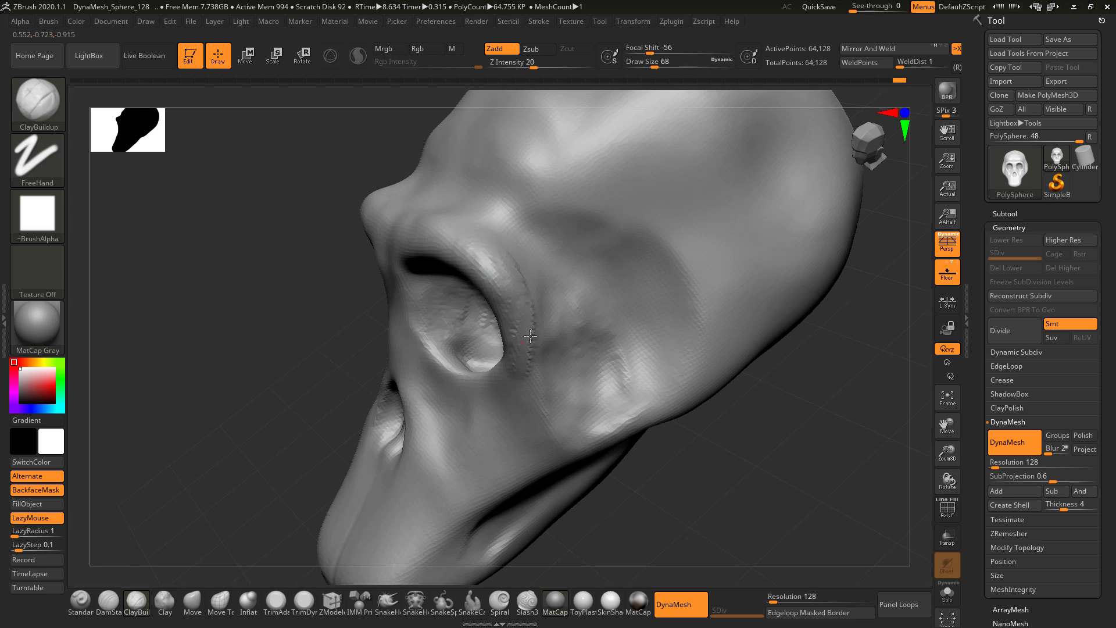
pyautogui.keyDown('shift'); pyautogui.moveTo(498, 256); pyautogui.dragTo(496, 301); pyautogui.keyUp('shift')
# Step: Compare the nose opening, nasal bridge and cheeks from the front with the reference photo
pyautogui.keyDown('shift'); pyautogui.moveTo(262, 349); pyautogui.dragTo(351, 354); pyautogui.keyUp('shift')
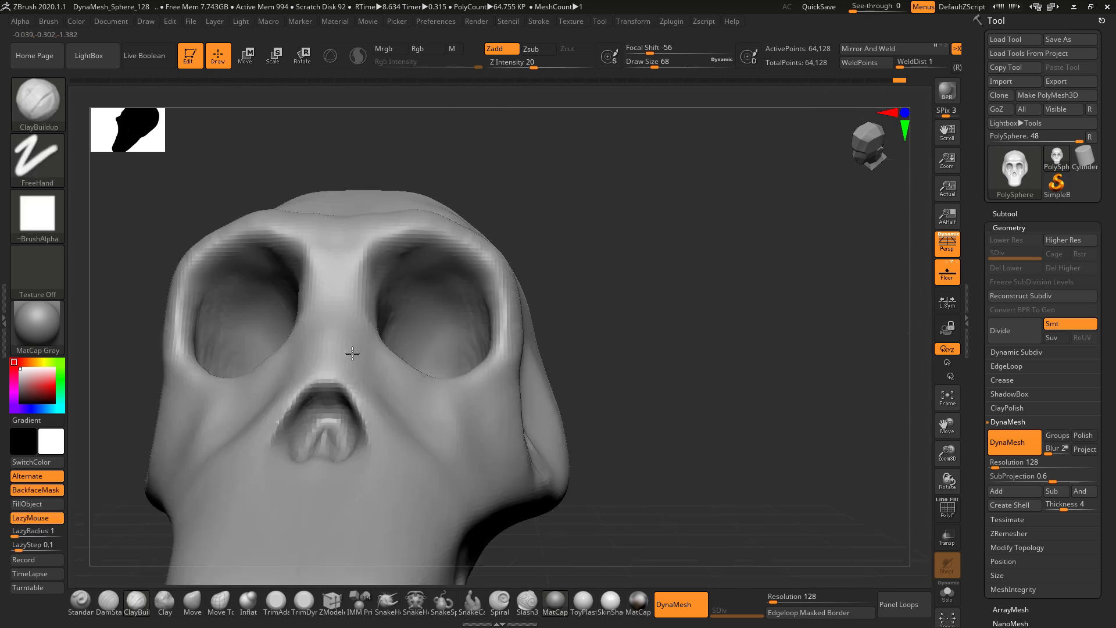
pyautogui.moveTo(720, 302)
pyautogui.keyDown('alt'); pyautogui.mouseDown()
pyautogui.moveTo(670, 288)
pyautogui.moveTo(720, 299)
pyautogui.mouseUp(); pyautogui.keyUp('alt')
pyautogui.moveTo(720, 298); pyautogui.dragTo(688, 338)
pyautogui.hotkey('alt', 'Tab')
pyautogui.hotkey('alt', 'Tab')
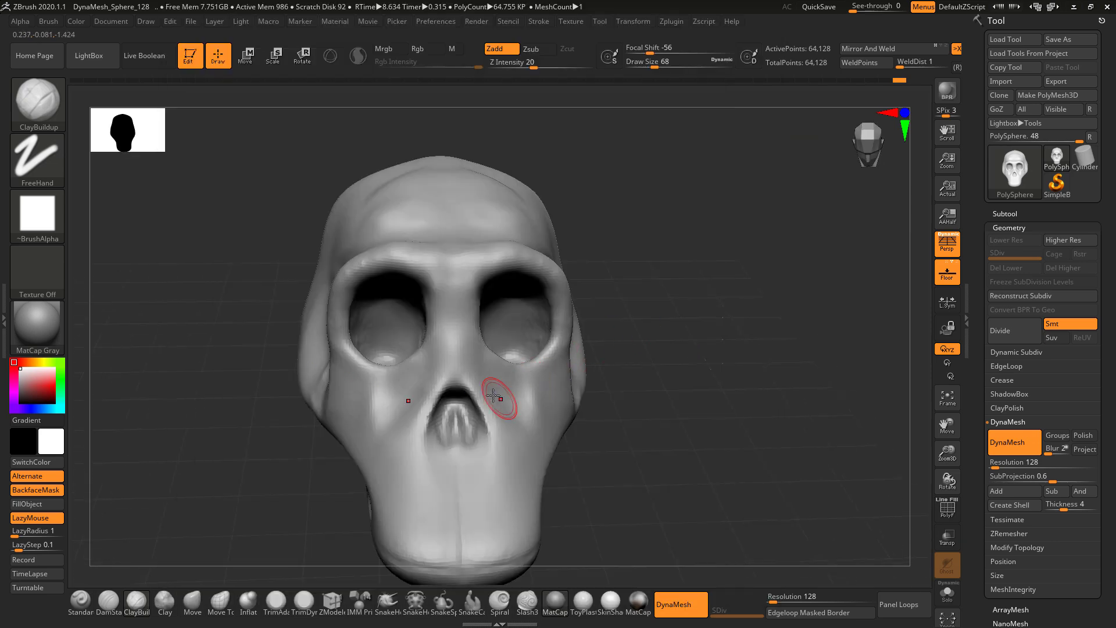
pyautogui.hotkey('alt', 'Tab')
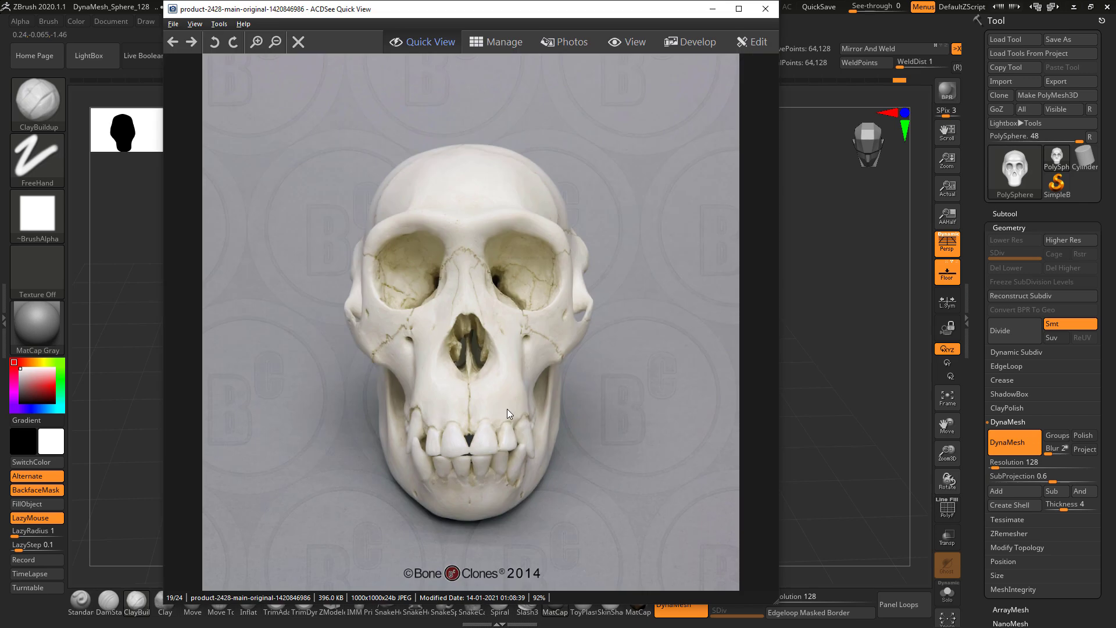
# Step: Shape the nasal bridge between the eye sockets with ClayBuildup and smooth it, checking the result against the reference photo
pyautogui.hotkey('alt', 'Tab')
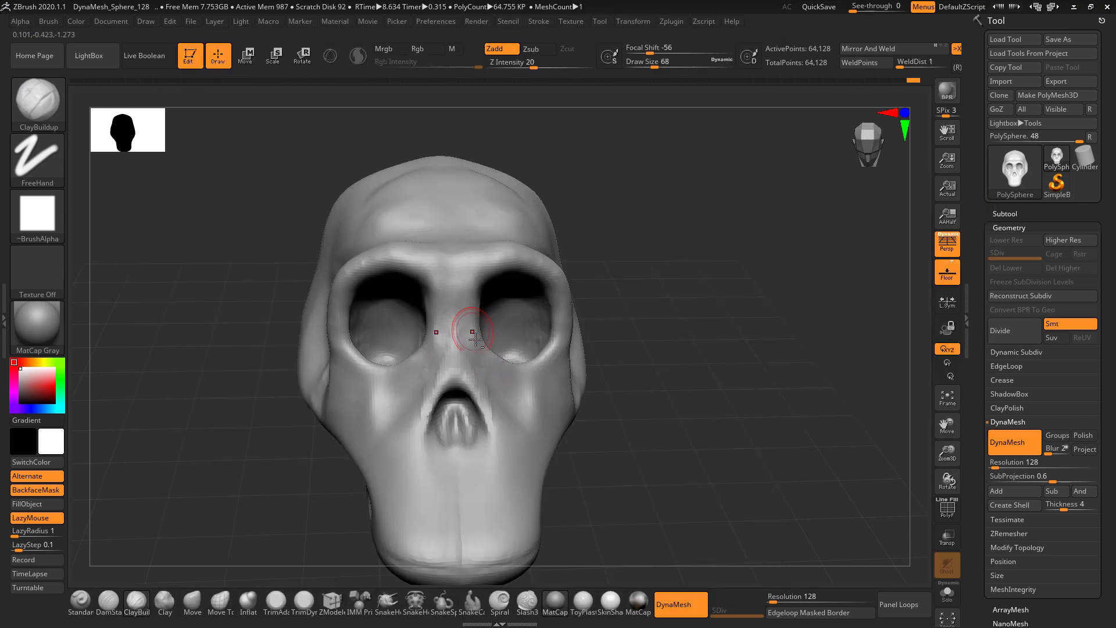
pyautogui.hotkey('alt', 'Tab')
pyautogui.hotkey('alt', 'Tab')
pyautogui.moveTo(640, 223); pyautogui.dragTo(534, 304)
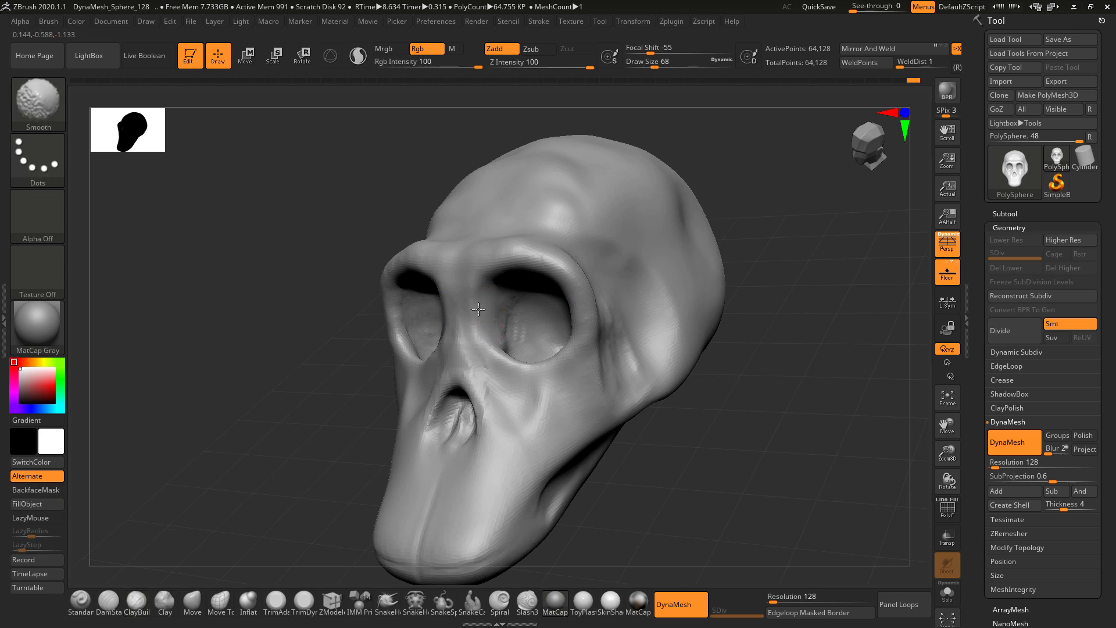
pyautogui.keyDown('shift'); pyautogui.moveTo(324, 398); pyautogui.dragTo(568, 295); pyautogui.keyUp('shift')
pyautogui.hotkey('alt', 'Tab')
pyautogui.hotkey('alt', 'Tab')
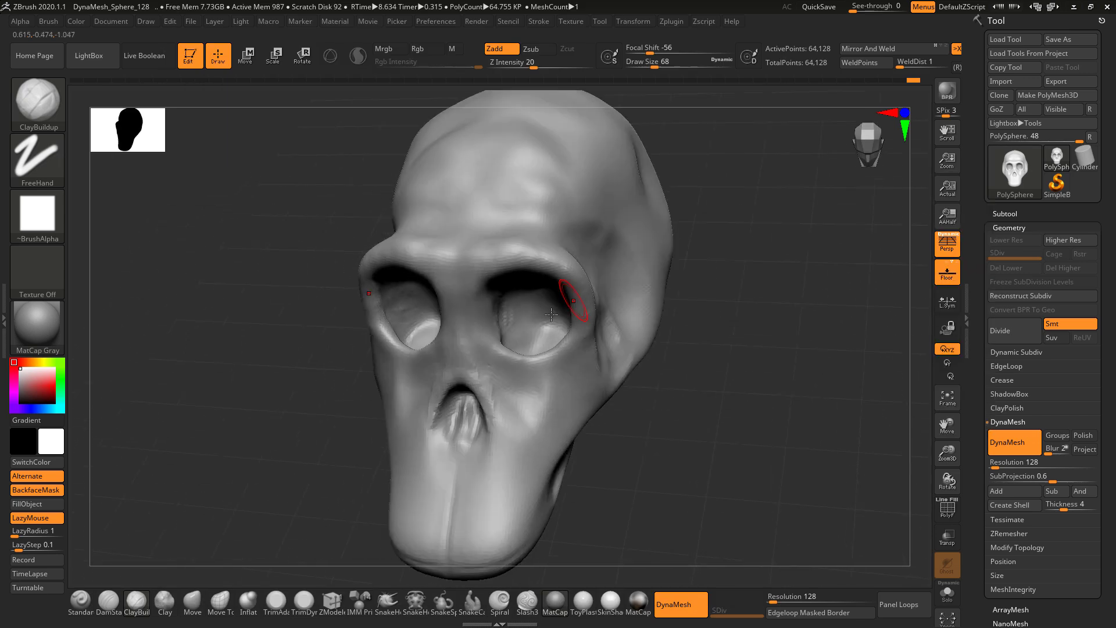
# Step: Sculpt the inner walls and floors of both eye sockets with ClayBuildup at draw size 68 and smooth the strokes
pyautogui.moveTo(710, 202); pyautogui.dragTo(611, 259)
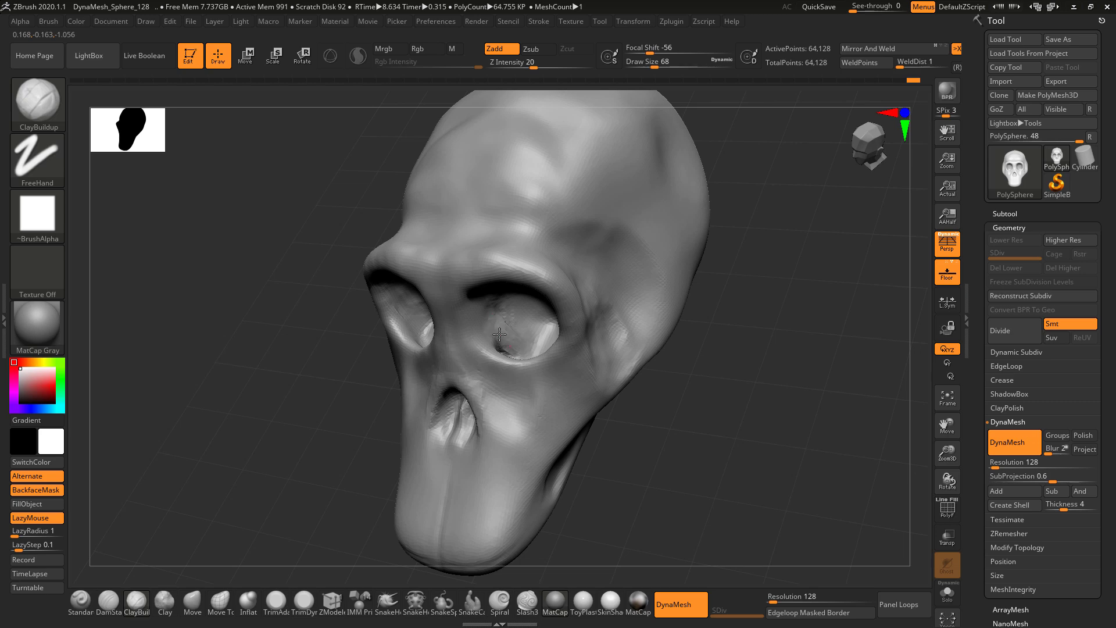
pyautogui.moveTo(518, 343); pyautogui.dragTo(525, 341)
pyautogui.moveTo(712, 302)
pyautogui.keyDown('shift'); pyautogui.mouseDown()
pyautogui.moveTo(743, 401)
pyautogui.moveTo(727, 267)
pyautogui.moveTo(740, 383)
pyautogui.mouseUp(); pyautogui.keyUp('shift')
pyautogui.moveTo(739, 372); pyautogui.dragTo(669, 336)
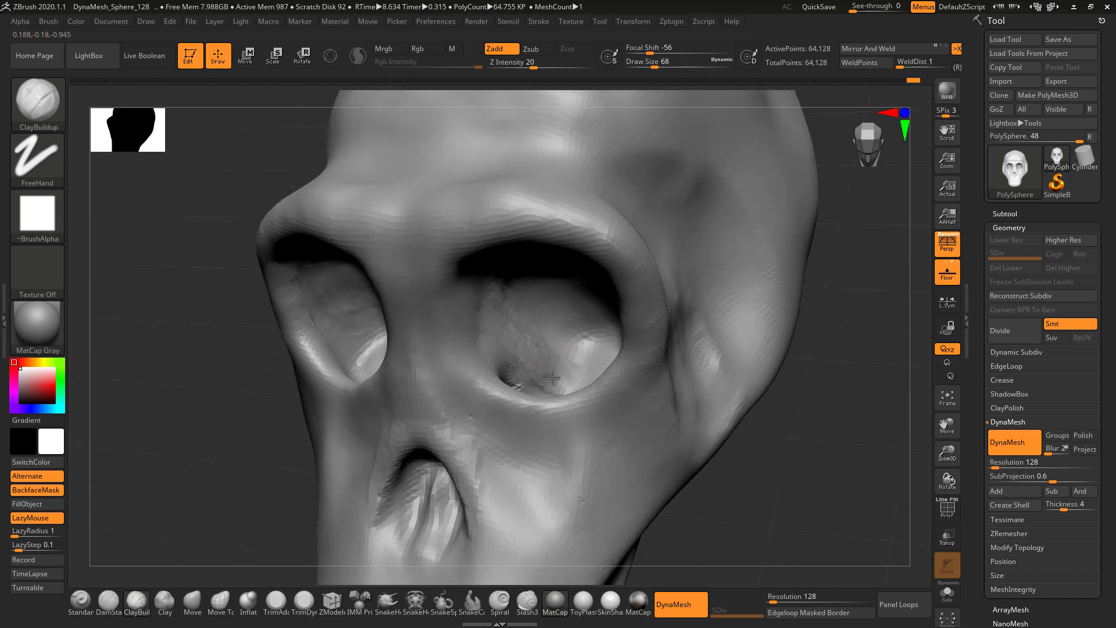
pyautogui.moveTo(551, 344); pyautogui.dragTo(573, 356)
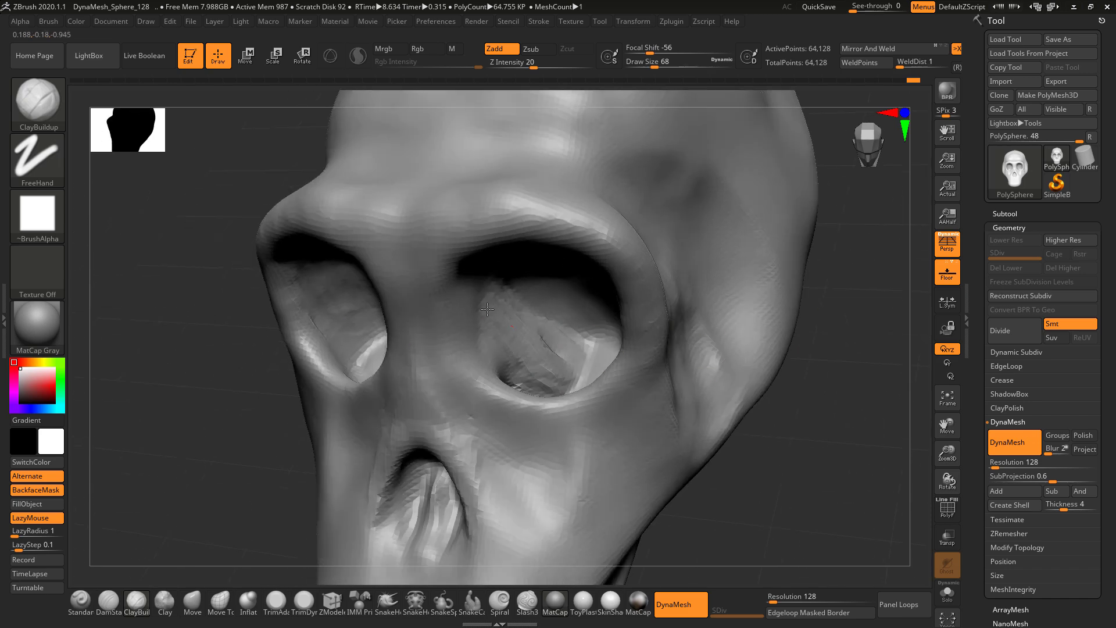
pyautogui.moveTo(487, 310)
pyautogui.mouseDown()
pyautogui.moveTo(535, 329)
pyautogui.moveTo(528, 317)
pyautogui.moveTo(541, 365)
pyautogui.mouseUp()
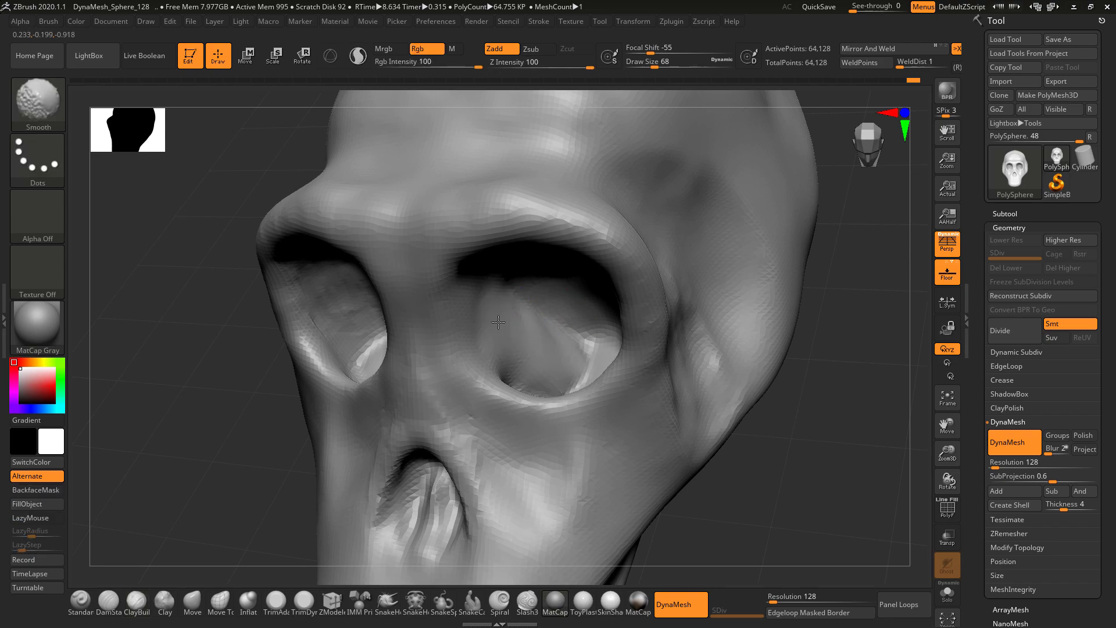
pyautogui.keyDown('shift'); pyautogui.moveTo(498, 322); pyautogui.dragTo(538, 360); pyautogui.keyUp('shift')
pyautogui.moveTo(807, 372)
pyautogui.mouseDown()
pyautogui.moveTo(804, 480)
pyautogui.moveTo(745, 454)
pyautogui.mouseUp()
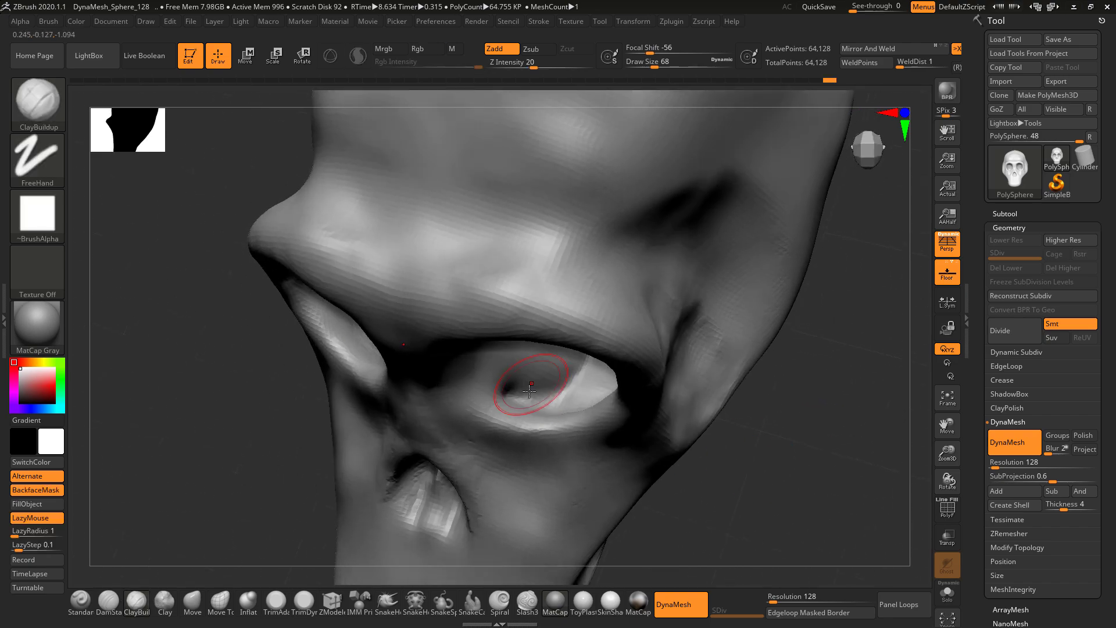
pyautogui.moveTo(535, 400)
pyautogui.mouseDown()
pyautogui.moveTo(572, 388)
pyautogui.moveTo(511, 399)
pyautogui.moveTo(577, 401)
pyautogui.mouseUp()
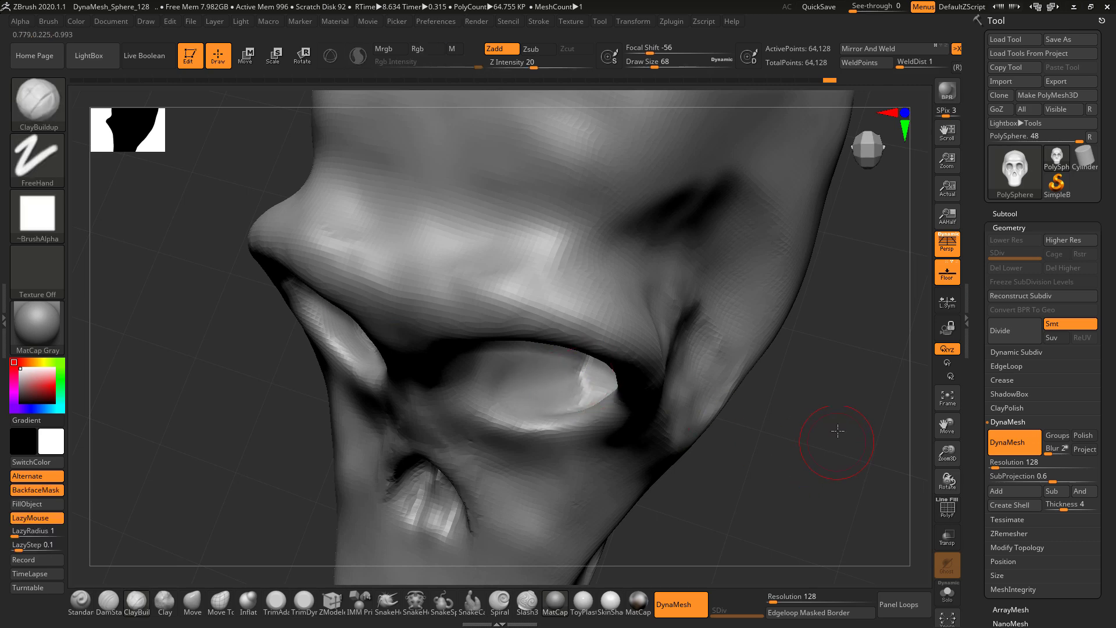
# Step: Define the upper outer and inner rims of the eye sockets with DamStandard, checking them against the front reference photo
pyautogui.moveTo(840, 430)
pyautogui.keyDown('shift'); pyautogui.mouseDown()
pyautogui.moveTo(849, 370)
pyautogui.moveTo(780, 306)
pyautogui.moveTo(767, 349)
pyautogui.moveTo(790, 304)
pyautogui.moveTo(760, 291)
pyautogui.mouseUp(); pyautogui.keyUp('shift')
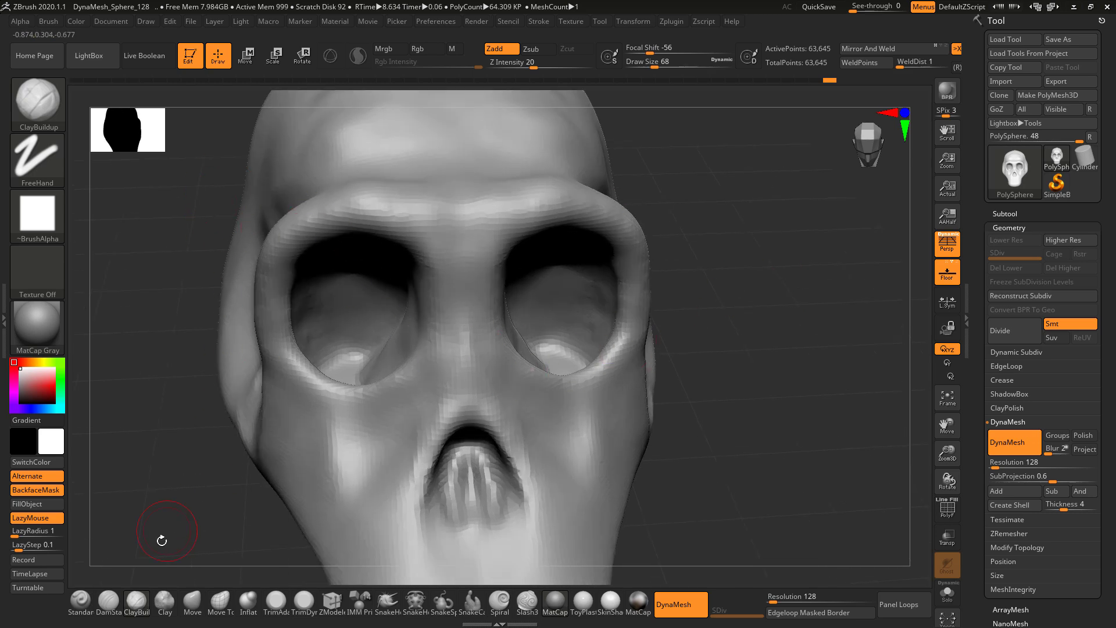
pyautogui.click(108, 602)
pyautogui.moveTo(798, 229)
pyautogui.mouseDown()
pyautogui.moveTo(784, 250)
pyautogui.moveTo(732, 260)
pyautogui.mouseUp()
pyautogui.moveTo(565, 217); pyautogui.dragTo(609, 263)
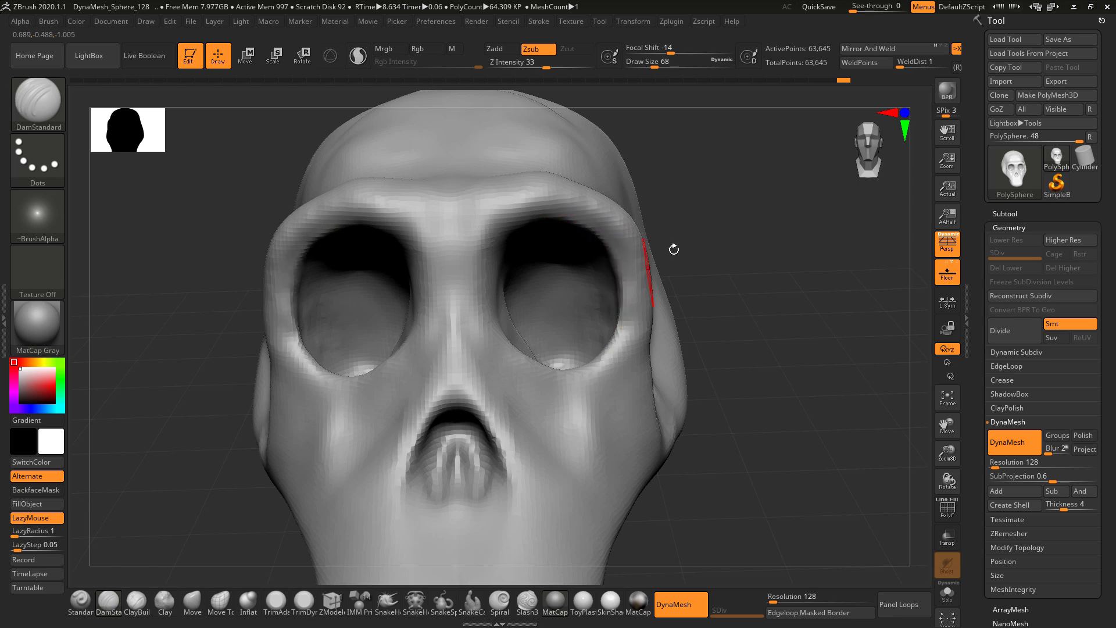
pyautogui.moveTo(673, 249); pyautogui.dragTo(642, 272)
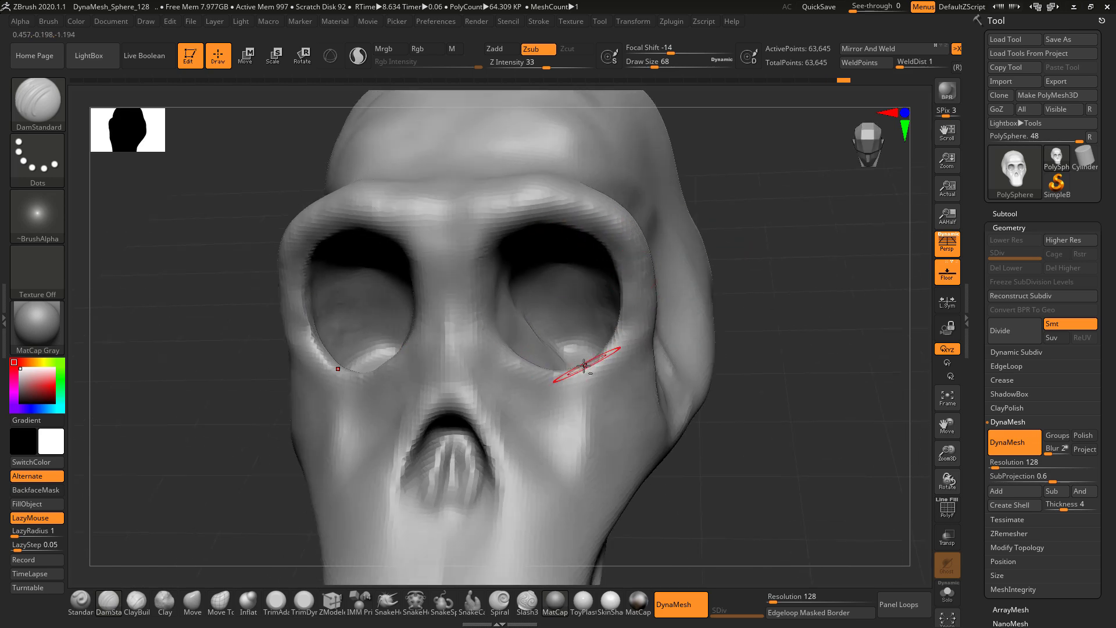
pyautogui.hotkey('alt', 'Tab')
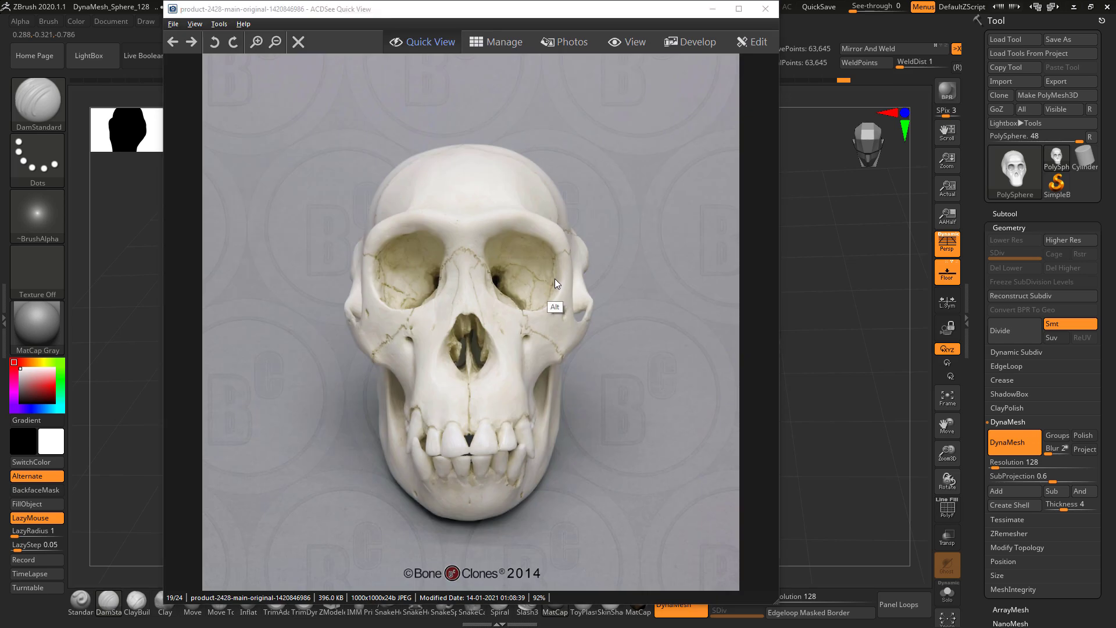
pyautogui.hotkey('alt', 'Tab')
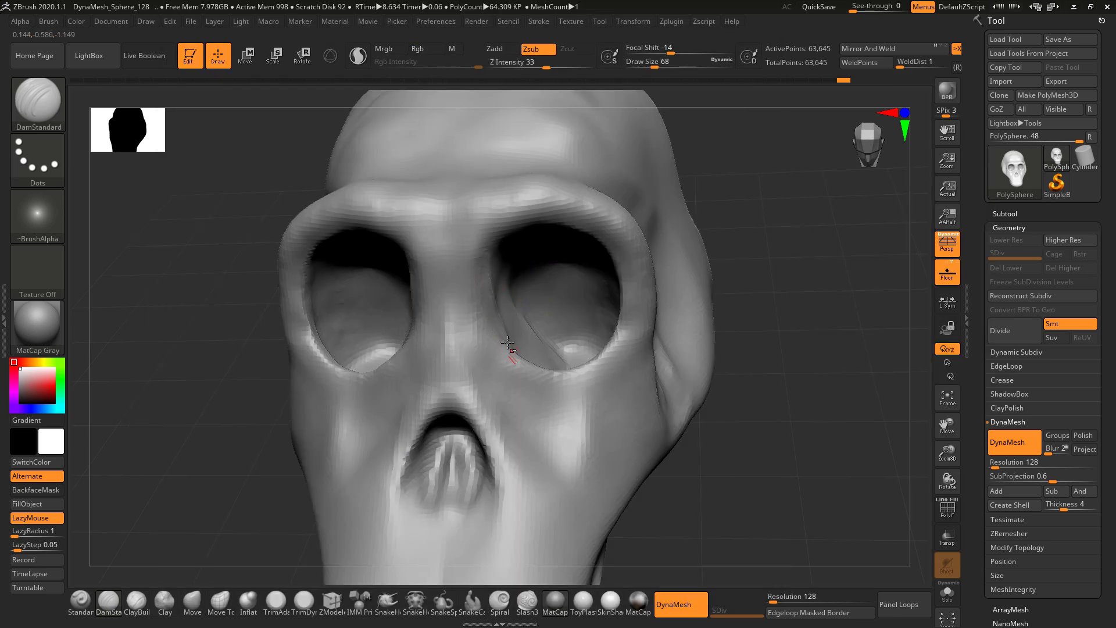
pyautogui.moveTo(488, 296); pyautogui.dragTo(515, 356)
pyautogui.moveTo(784, 209)
pyautogui.mouseDown()
pyautogui.moveTo(761, 152)
pyautogui.moveTo(748, 259)
pyautogui.mouseUp()
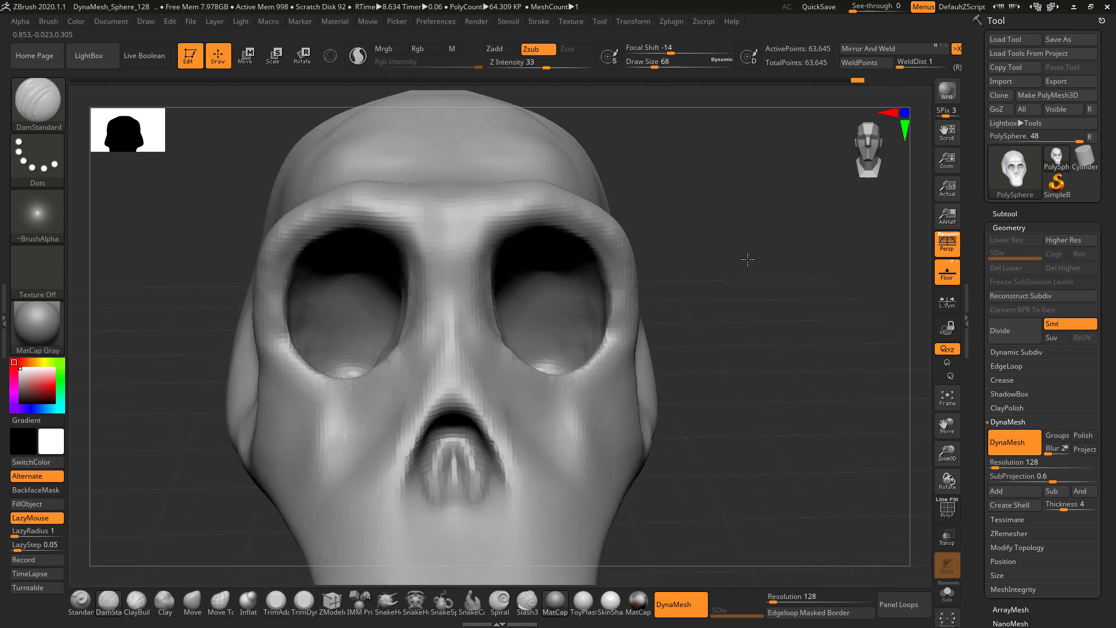
# Step: Compare the side of the skull, including the cheek and temple areas, with the side-view reference photo
pyautogui.moveTo(691, 172)
pyautogui.keyDown('alt'); pyautogui.mouseDown()
pyautogui.moveTo(727, 286)
pyautogui.moveTo(723, 250)
pyautogui.moveTo(725, 273)
pyautogui.moveTo(708, 267)
pyautogui.moveTo(784, 351)
pyautogui.moveTo(674, 326)
pyautogui.moveTo(611, 384)
pyautogui.moveTo(605, 377)
pyautogui.mouseUp(); pyautogui.keyUp('alt')
pyautogui.press('shift')
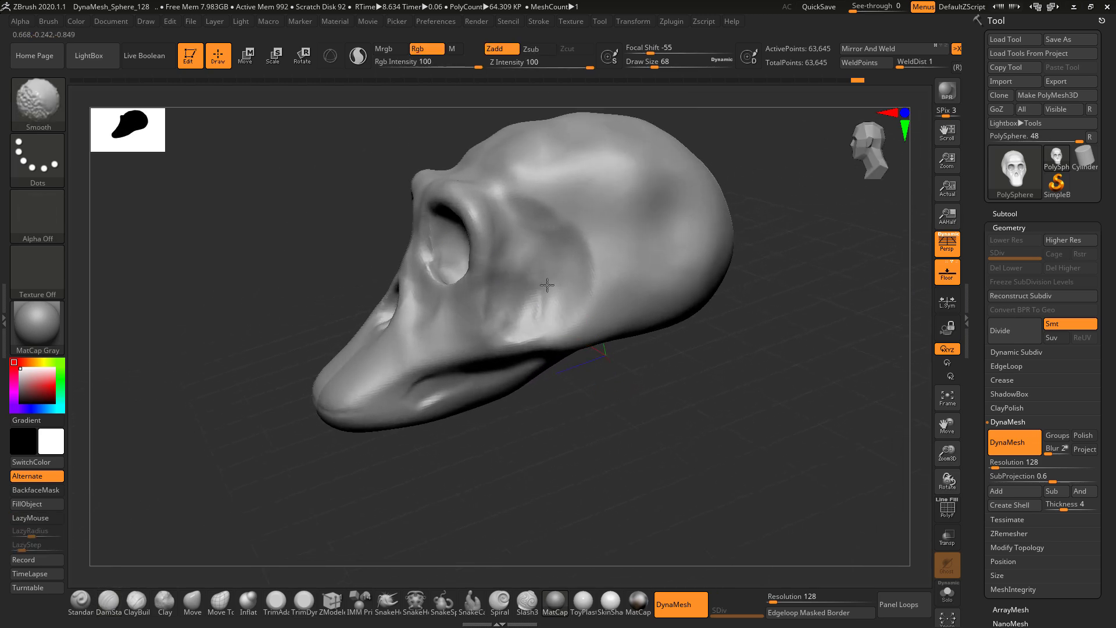
pyautogui.moveTo(547, 284); pyautogui.dragTo(605, 436)
pyautogui.hotkey('alt', 'Tab')
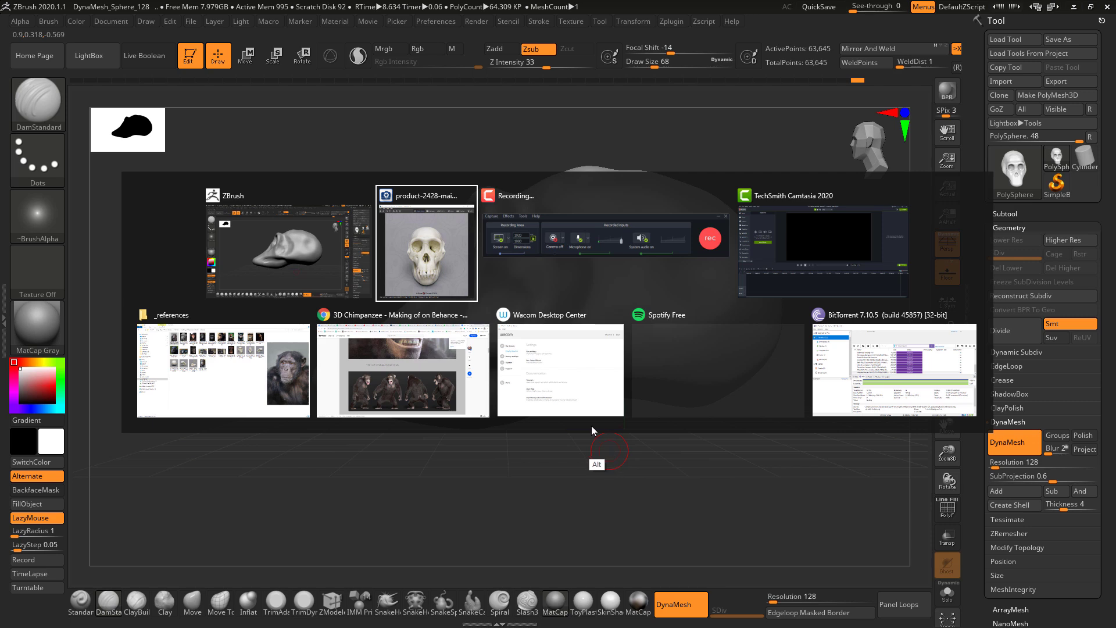
pyautogui.press('Left')
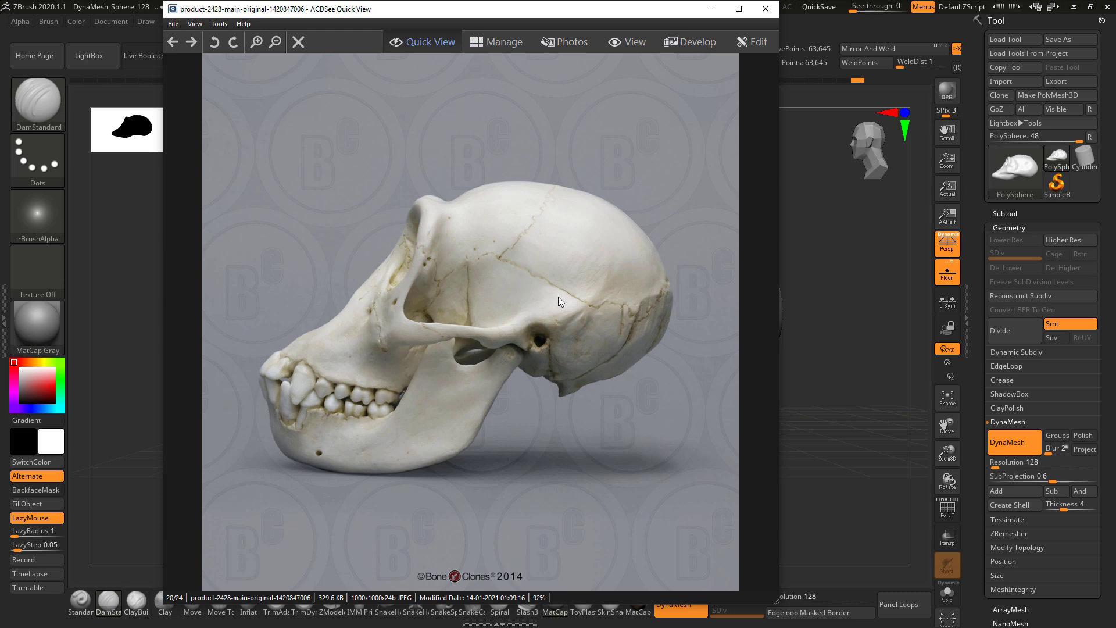
pyautogui.hotkey('alt', 'Tab')
pyautogui.moveTo(619, 375); pyautogui.dragTo(615, 475)
pyautogui.moveTo(558, 338)
pyautogui.mouseDown()
pyautogui.moveTo(544, 349)
pyautogui.moveTo(545, 283)
pyautogui.moveTo(555, 341)
pyautogui.moveTo(557, 329)
pyautogui.mouseUp()
pyautogui.press('space')
pyautogui.moveTo(566, 253); pyautogui.dragTo(581, 252)
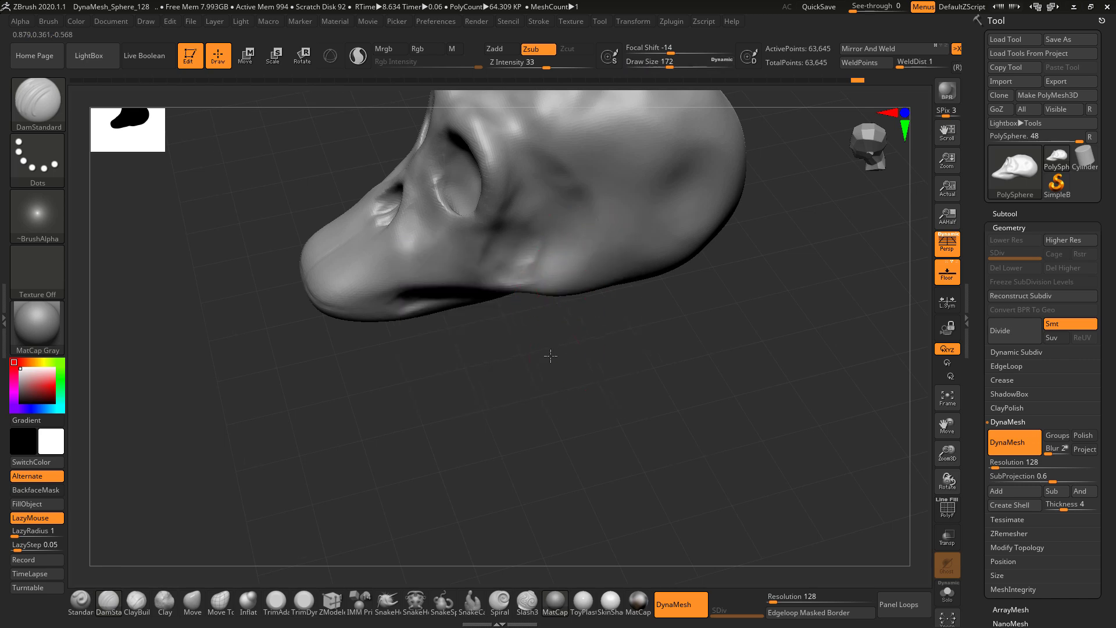
pyautogui.moveTo(548, 354)
pyautogui.mouseDown()
pyautogui.moveTo(544, 279)
pyautogui.moveTo(557, 269)
pyautogui.moveTo(541, 250)
pyautogui.mouseUp()
pyautogui.press('space')
pyautogui.moveTo(561, 262); pyautogui.dragTo(571, 262)
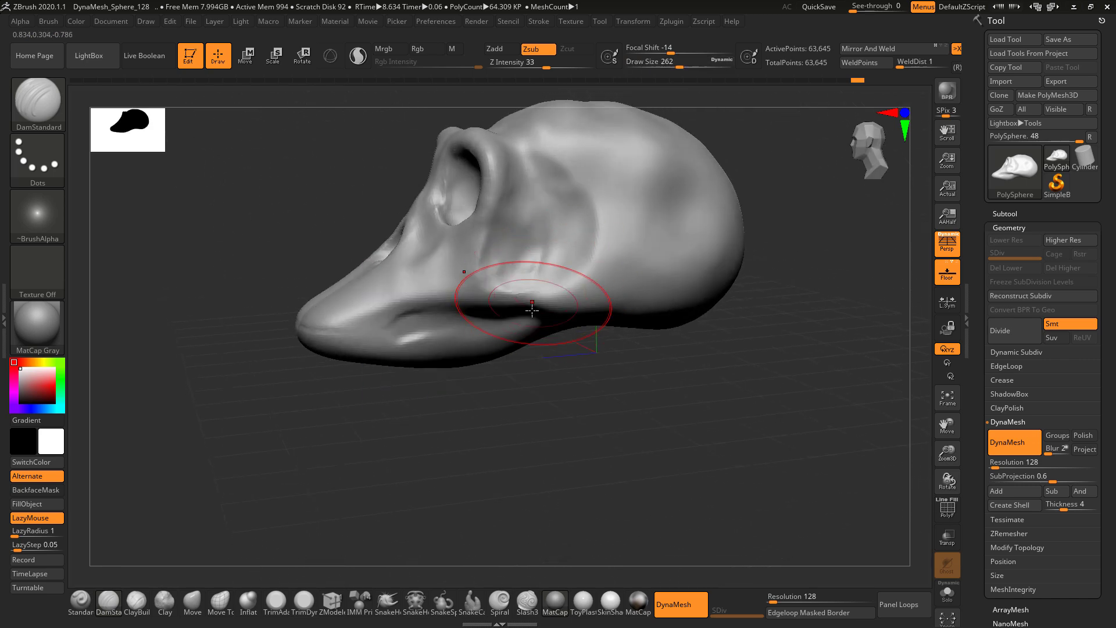
pyautogui.moveTo(204, 528); pyautogui.dragTo(237, 464)
# Step: Carve a hollow behind the cheekbone with ClayBuildup at draw size 116 and smooth it
pyautogui.click(147, 602)
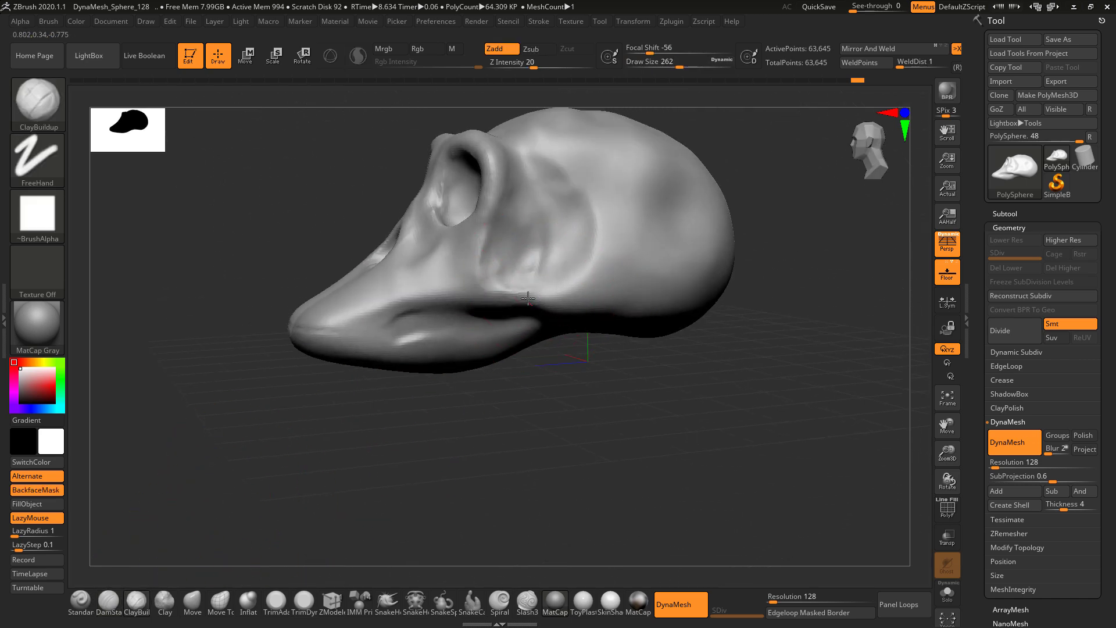
pyautogui.press('space')
pyautogui.moveTo(547, 263)
pyautogui.mouseDown()
pyautogui.moveTo(529, 263)
pyautogui.moveTo(511, 293)
pyautogui.moveTo(544, 273)
pyautogui.moveTo(522, 279)
pyautogui.moveTo(503, 311)
pyautogui.mouseUp()
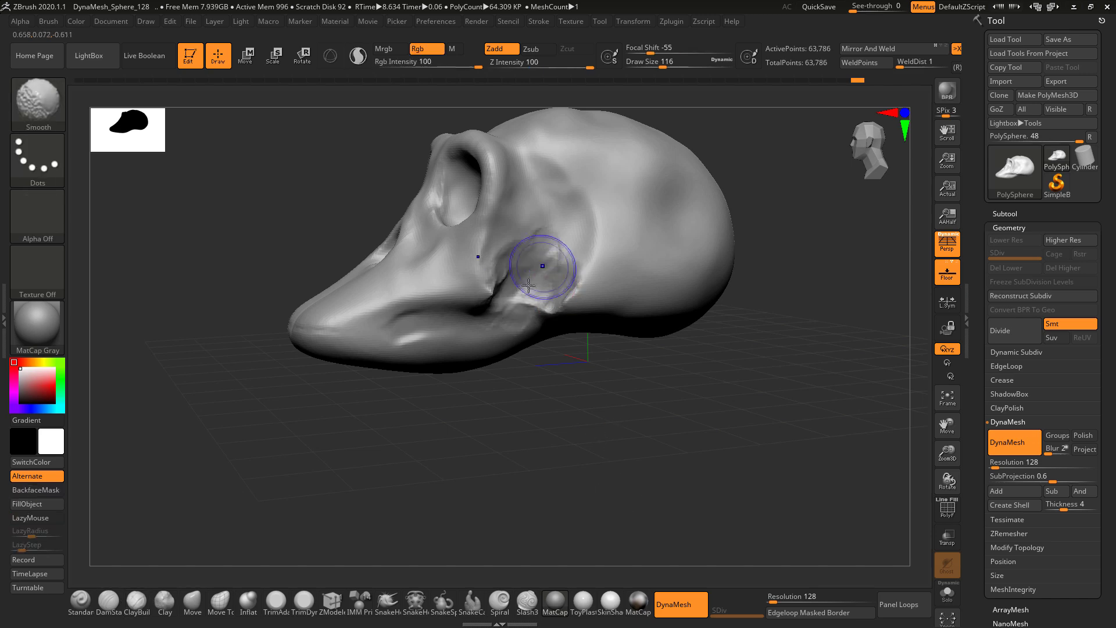
pyautogui.moveTo(539, 264)
pyautogui.keyDown('shift'); pyautogui.mouseDown()
pyautogui.moveTo(552, 391)
pyautogui.moveTo(575, 386)
pyautogui.mouseUp(); pyautogui.keyUp('shift')
# Step: Sculpt the temple recess behind the eye socket with downward ClayBuildup strokes, following the side reference photo
pyautogui.hotkey('alt', 'Tab')
pyautogui.hotkey('alt', 'Tab')
pyautogui.moveTo(535, 209)
pyautogui.mouseDown()
pyautogui.moveTo(488, 258)
pyautogui.moveTo(504, 238)
pyautogui.mouseUp()
pyautogui.moveTo(526, 183); pyautogui.dragTo(497, 244)
pyautogui.moveTo(534, 177); pyautogui.dragTo(497, 259)
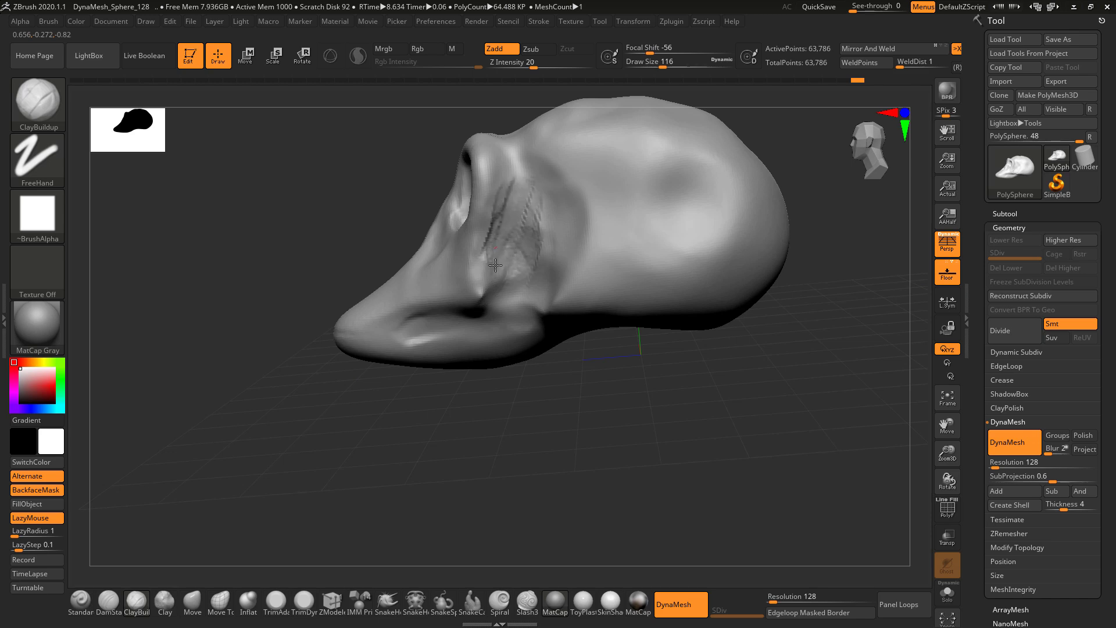
pyautogui.moveTo(549, 196); pyautogui.dragTo(533, 256)
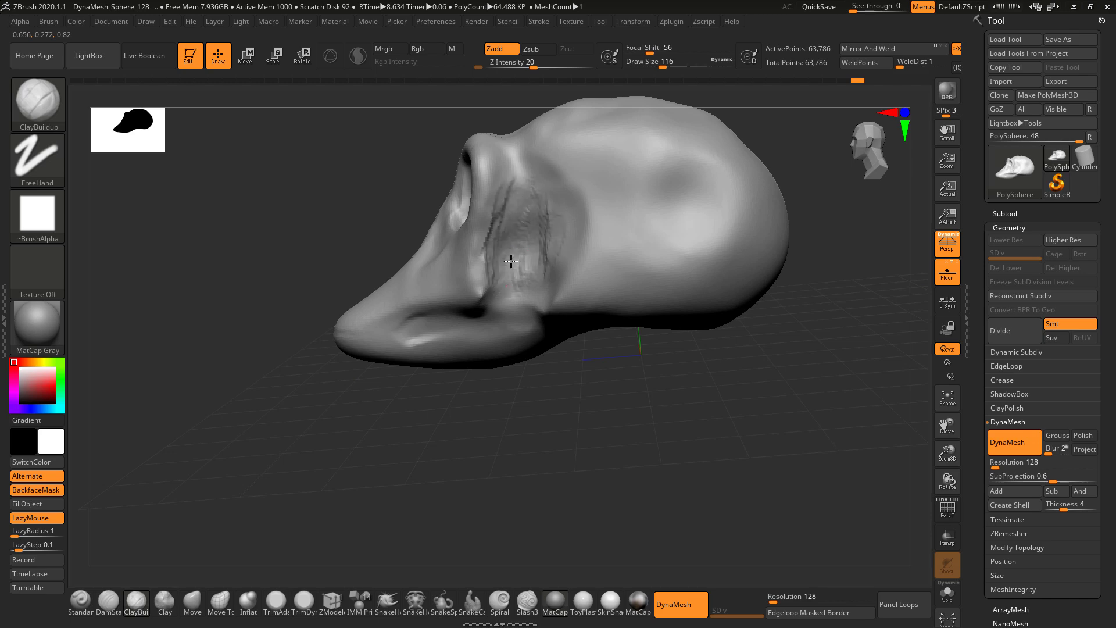
# Step: Extend the ClayBuildup strokes from the temple recess down to the rear of the jaw, comparing with the side reference photo
pyautogui.hotkey('alt', 'Tab')
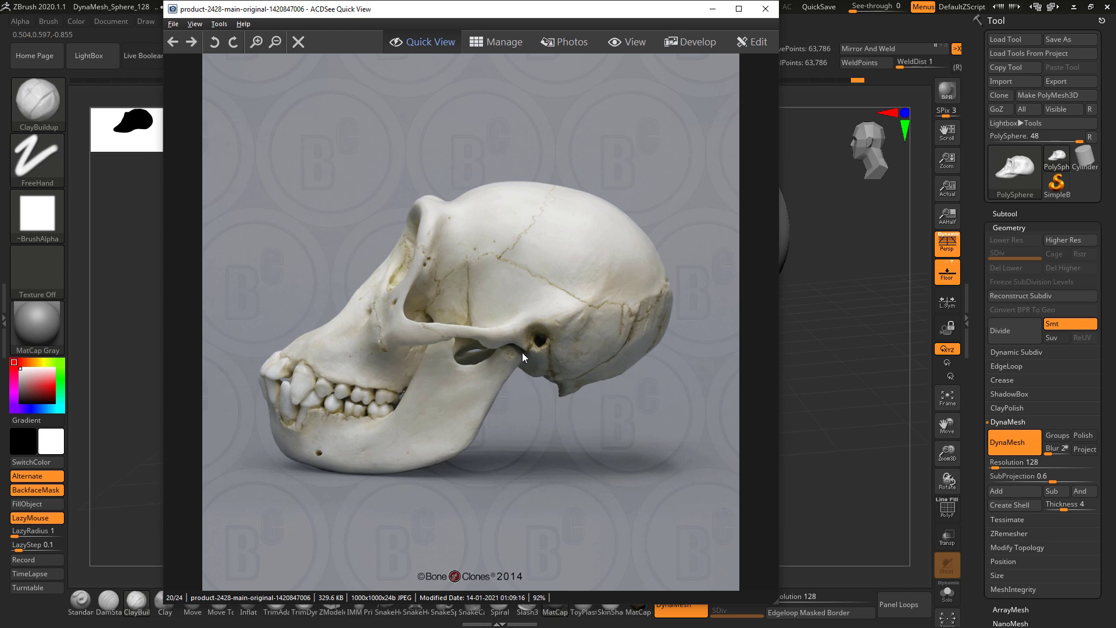
pyautogui.hotkey('alt', 'Tab')
pyautogui.moveTo(494, 325)
pyautogui.mouseDown()
pyautogui.moveTo(517, 286)
pyautogui.moveTo(540, 291)
pyautogui.mouseUp()
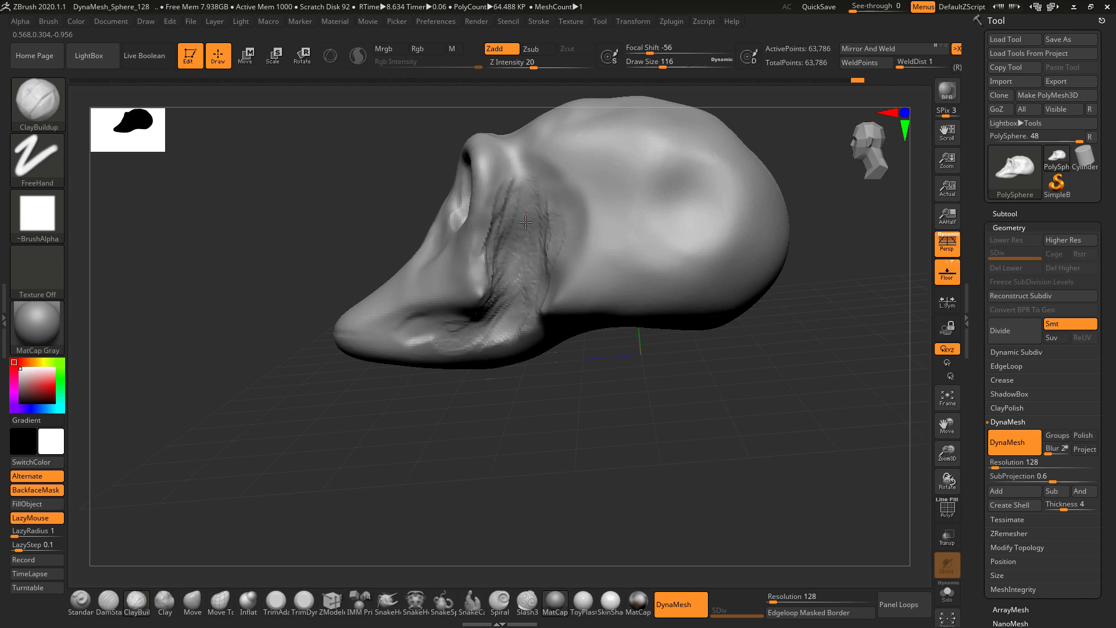
pyautogui.hotkey('alt', 'Tab')
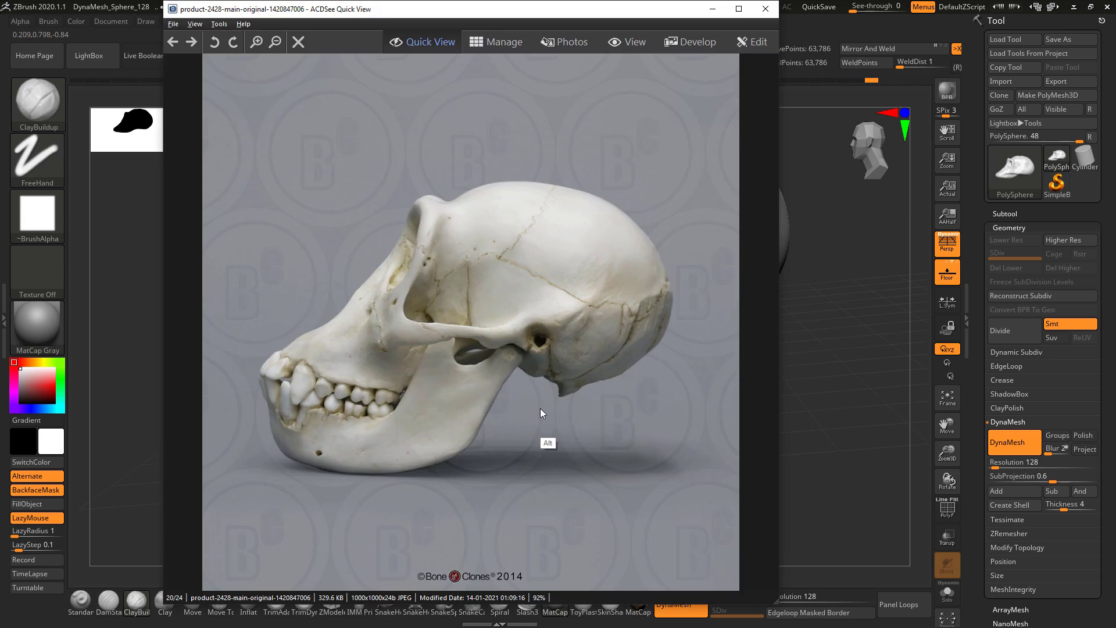
# Step: Build up the temple and cheek behind the eye socket with ClayBuildup, comparing the form with the chimp skull reference photo
pyautogui.hotkey('alt', 'Tab')
pyautogui.moveTo(603, 366)
pyautogui.mouseDown()
pyautogui.moveTo(613, 281)
pyautogui.moveTo(572, 290)
pyautogui.mouseUp()
pyautogui.moveTo(602, 367); pyautogui.dragTo(602, 326)
pyautogui.moveTo(596, 282)
pyautogui.mouseDown()
pyautogui.moveTo(562, 317)
pyautogui.moveTo(599, 302)
pyautogui.moveTo(534, 338)
pyautogui.mouseUp()
pyautogui.moveTo(605, 398); pyautogui.dragTo(597, 448)
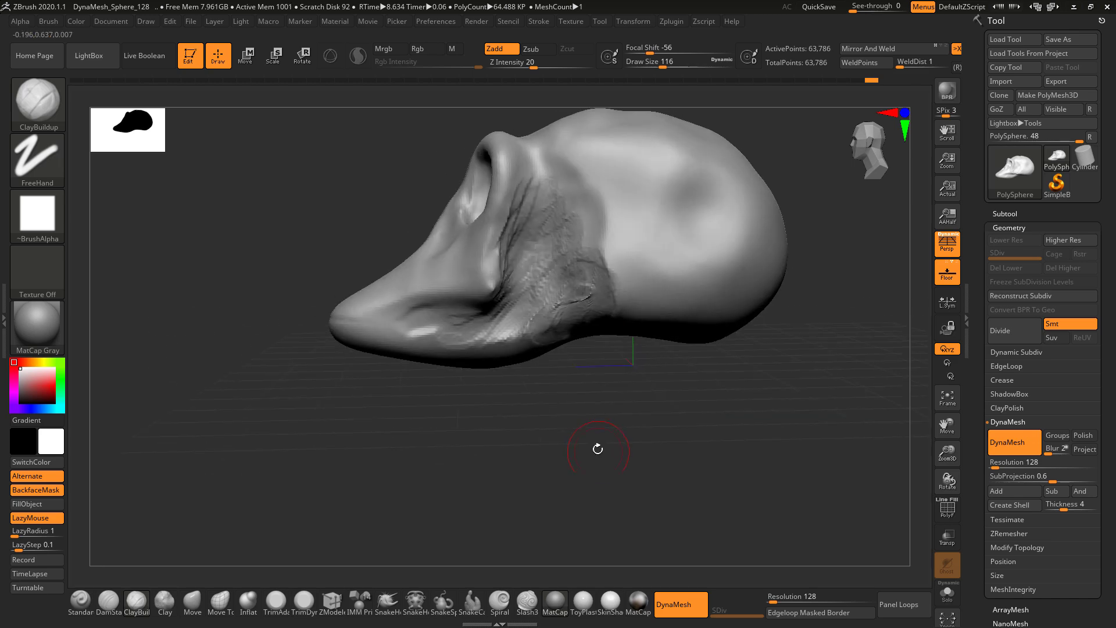
pyautogui.hotkey('alt', 'Tab')
pyautogui.hotkey('alt', 'Tab')
pyautogui.moveTo(613, 400); pyautogui.dragTo(617, 377)
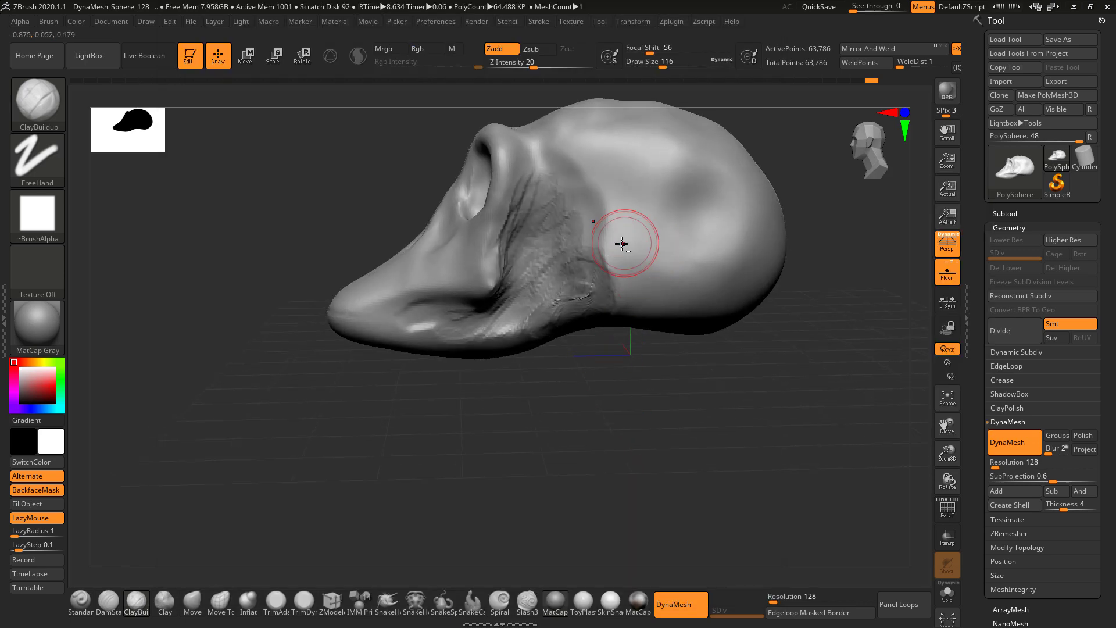
# Step: Add lengthwise ClayBuildup strokes to fill out the side of the cranium behind the temple
pyautogui.moveTo(621, 244)
pyautogui.mouseDown()
pyautogui.moveTo(608, 241)
pyautogui.moveTo(647, 239)
pyautogui.moveTo(680, 197)
pyautogui.mouseUp()
pyautogui.moveTo(605, 191); pyautogui.dragTo(686, 174)
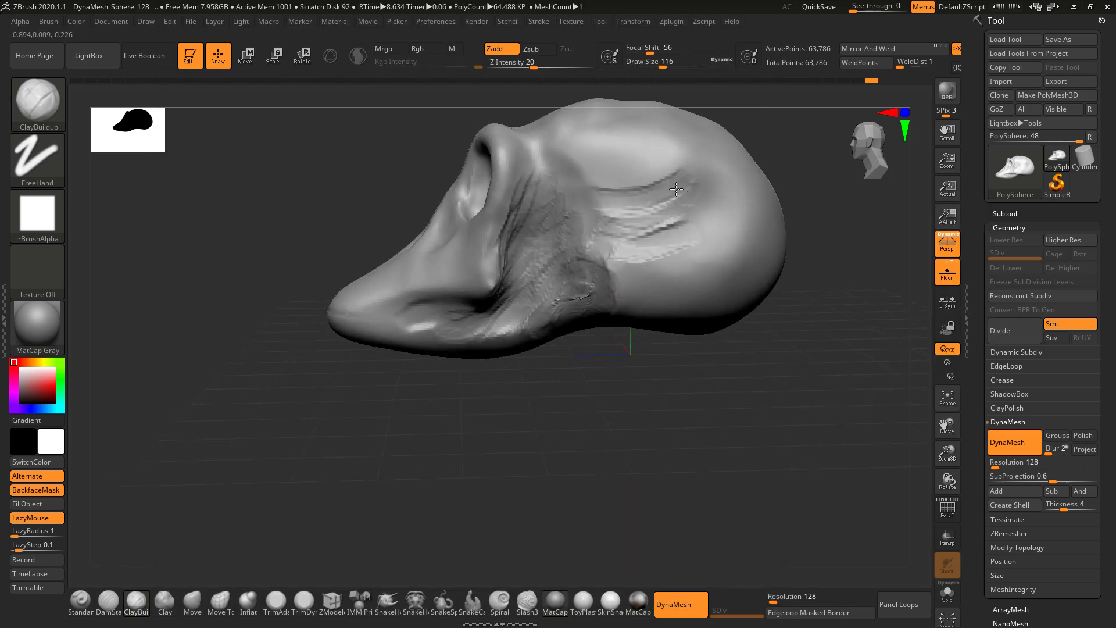
pyautogui.moveTo(610, 169); pyautogui.dragTo(689, 157)
pyautogui.moveTo(593, 232); pyautogui.dragTo(678, 255)
pyautogui.moveTo(611, 273); pyautogui.dragTo(701, 275)
# Step: Consult the skull reference and build a clay ridge running backward along the lower side of the cranium
pyautogui.hotkey('alt', 'Tab')
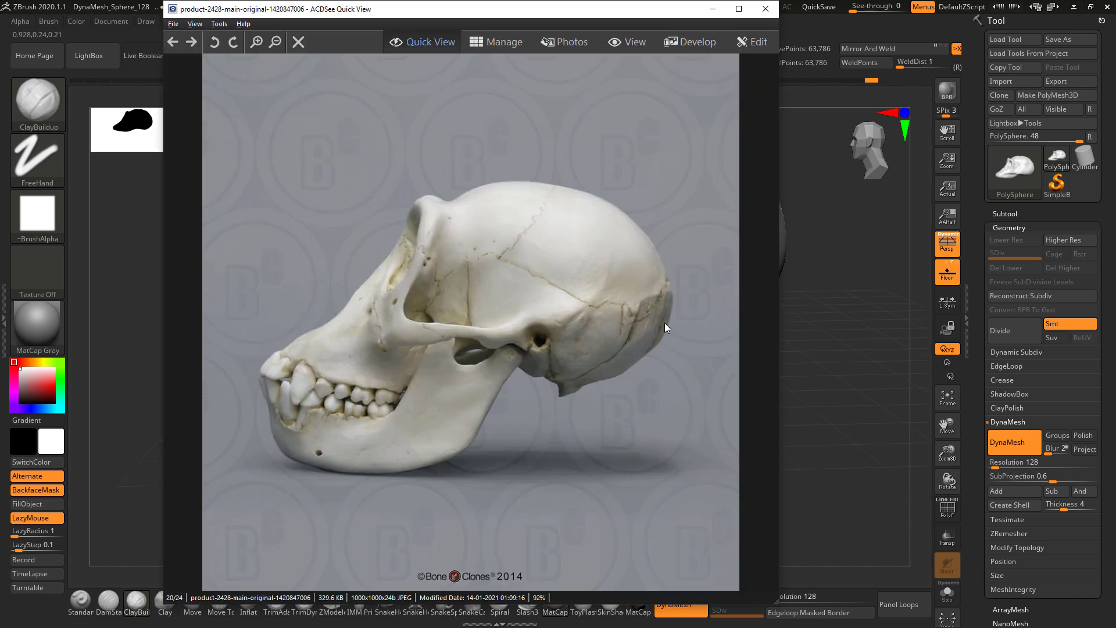
pyautogui.hotkey('alt', 'Tab')
pyautogui.moveTo(628, 276); pyautogui.dragTo(761, 259)
pyautogui.moveTo(669, 279)
pyautogui.mouseDown()
pyautogui.moveTo(616, 285)
pyautogui.moveTo(648, 276)
pyautogui.mouseUp()
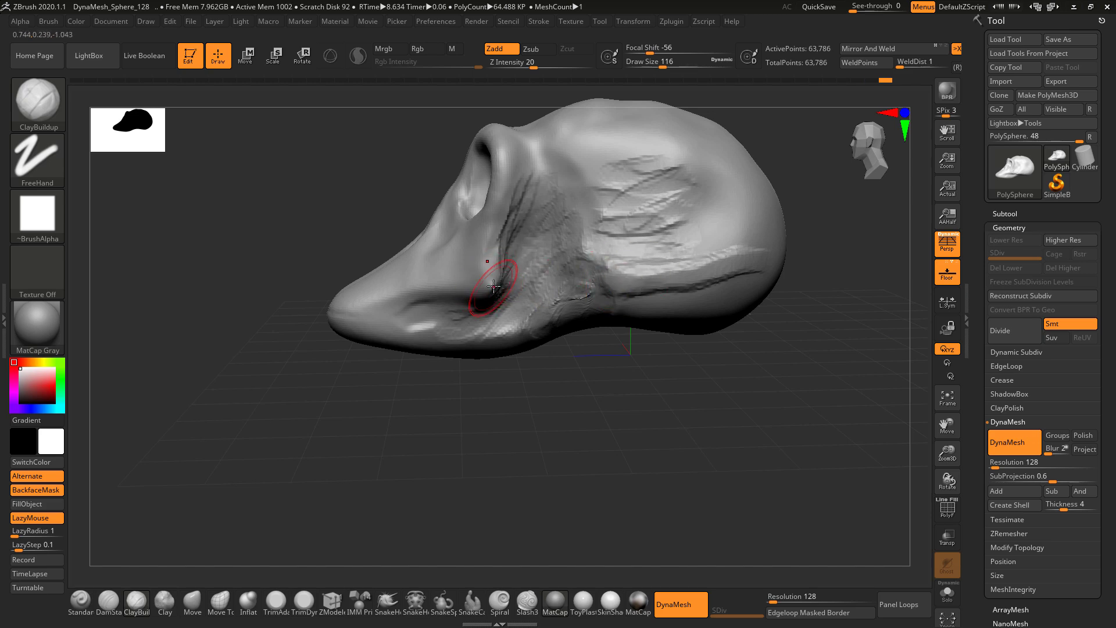
# Step: Smooth the clay strokes on the temple, cheek and cranium, and remesh the skull with DynaMesh
pyautogui.moveTo(617, 280)
pyautogui.mouseDown()
pyautogui.moveTo(688, 265)
pyautogui.moveTo(640, 207)
pyautogui.moveTo(607, 247)
pyautogui.mouseUp()
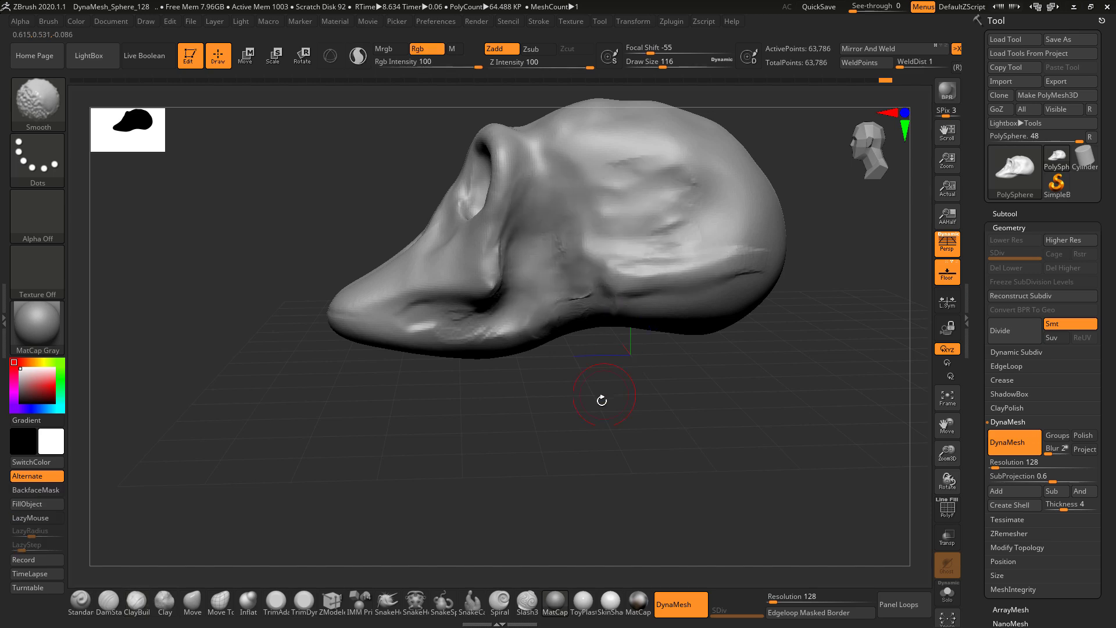
pyautogui.moveTo(598, 394); pyautogui.dragTo(594, 279)
pyautogui.moveTo(612, 360); pyautogui.dragTo(587, 266)
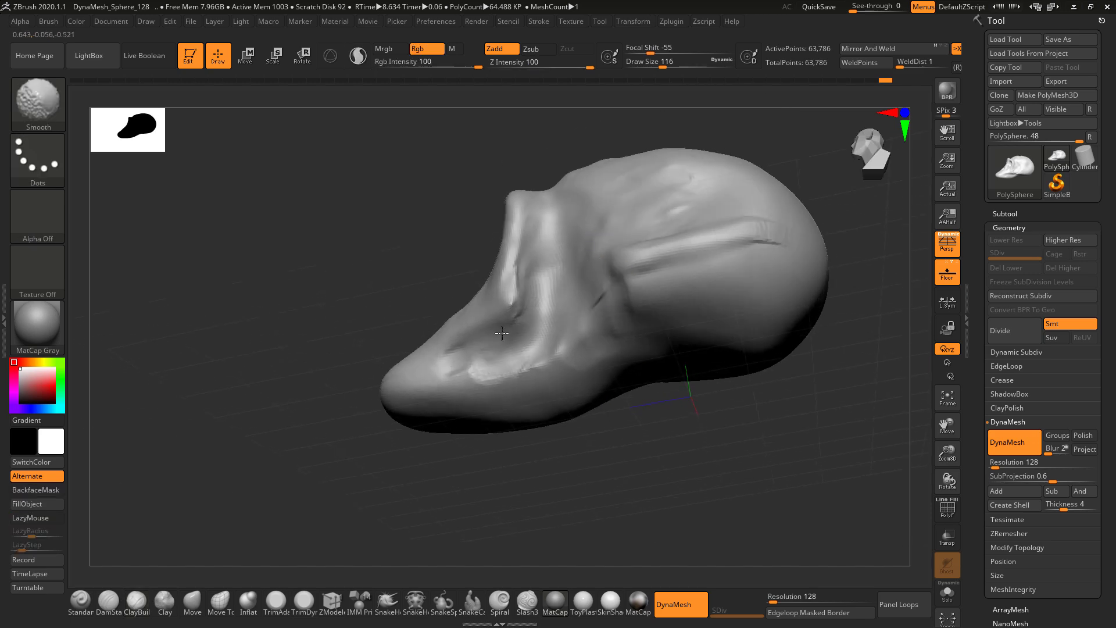
pyautogui.moveTo(578, 363)
pyautogui.mouseDown(button='right')
pyautogui.moveTo(480, 308)
pyautogui.moveTo(675, 428)
pyautogui.moveTo(630, 401)
pyautogui.moveTo(677, 359)
pyautogui.moveTo(637, 373)
pyautogui.mouseUp(button='right')
pyautogui.moveTo(607, 333)
pyautogui.mouseDown()
pyautogui.moveTo(623, 309)
pyautogui.moveTo(639, 313)
pyautogui.mouseUp()
pyautogui.keyDown('ctrl'); pyautogui.moveTo(717, 406); pyautogui.dragTo(738, 477); pyautogui.keyUp('ctrl')
pyautogui.moveTo(738, 468); pyautogui.dragTo(431, 288, button='right')
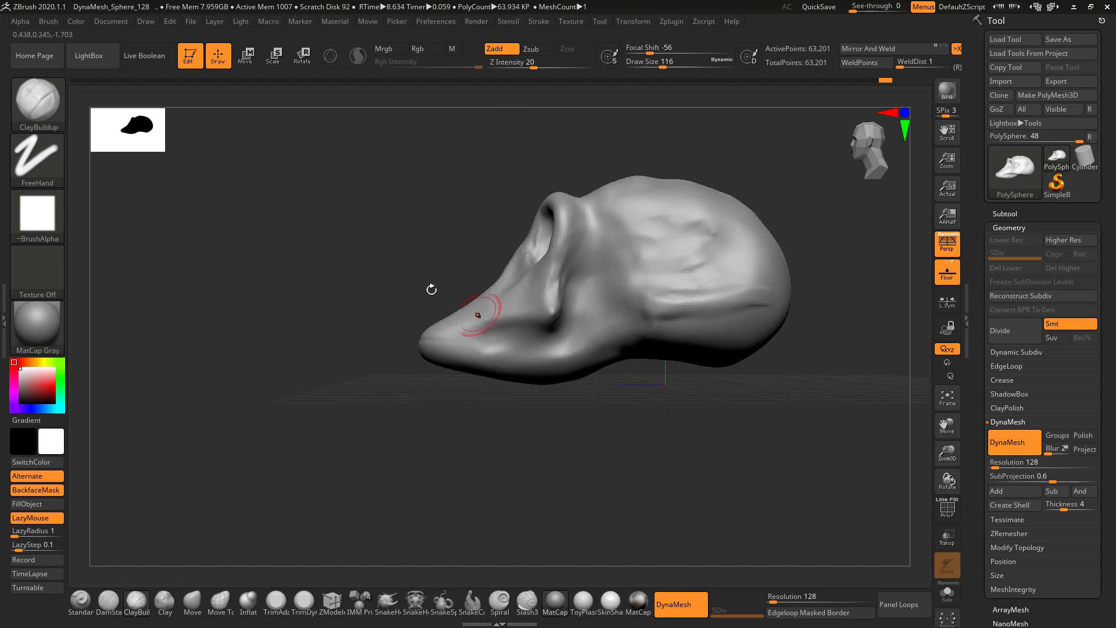
# Step: Insert a sphere from the IMM Primitives brush onto the cheek below the eye socket
pyautogui.click(38, 101)
pyautogui.moveTo(340, 114)
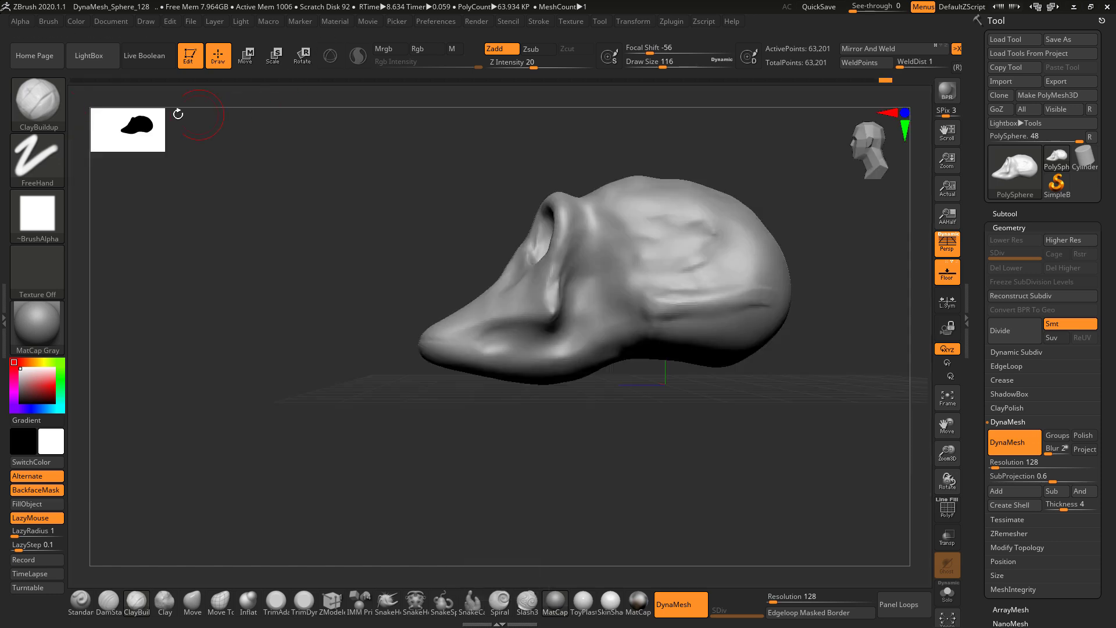
pyautogui.click(54, 100)
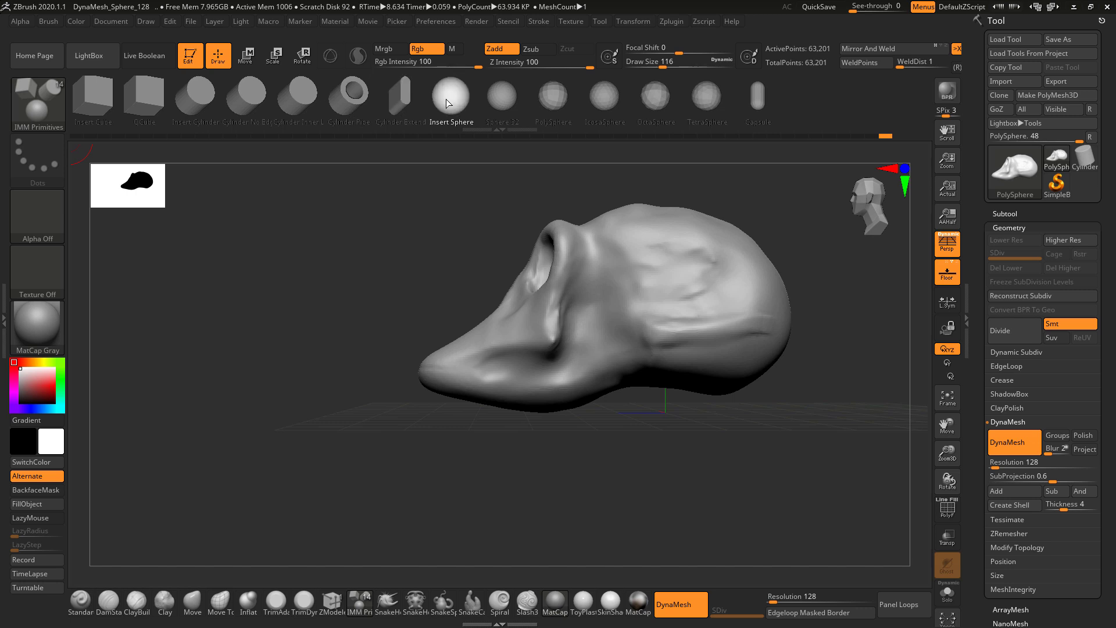
pyautogui.moveTo(564, 342); pyautogui.dragTo(580, 351)
pyautogui.keyDown('alt'); pyautogui.moveTo(689, 443); pyautogui.dragTo(648, 413); pyautogui.keyUp('alt')
# Step: Stretch the inserted sphere backward into an elongated cheekbone bar with the Move brush at draw size 163
pyautogui.click(192, 603)
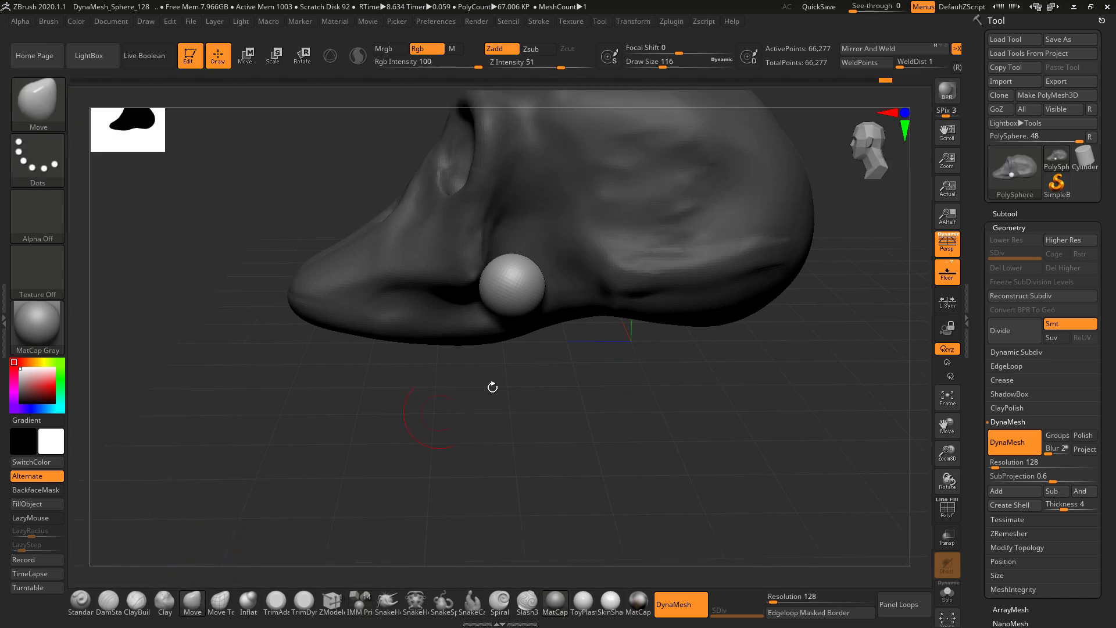
pyautogui.moveTo(628, 332); pyautogui.dragTo(613, 333)
pyautogui.press('space')
pyautogui.moveTo(558, 281)
pyautogui.mouseDown()
pyautogui.moveTo(577, 291)
pyautogui.moveTo(603, 282)
pyautogui.mouseUp()
pyautogui.moveTo(611, 343); pyautogui.dragTo(588, 407)
pyautogui.moveTo(523, 240); pyautogui.dragTo(511, 264)
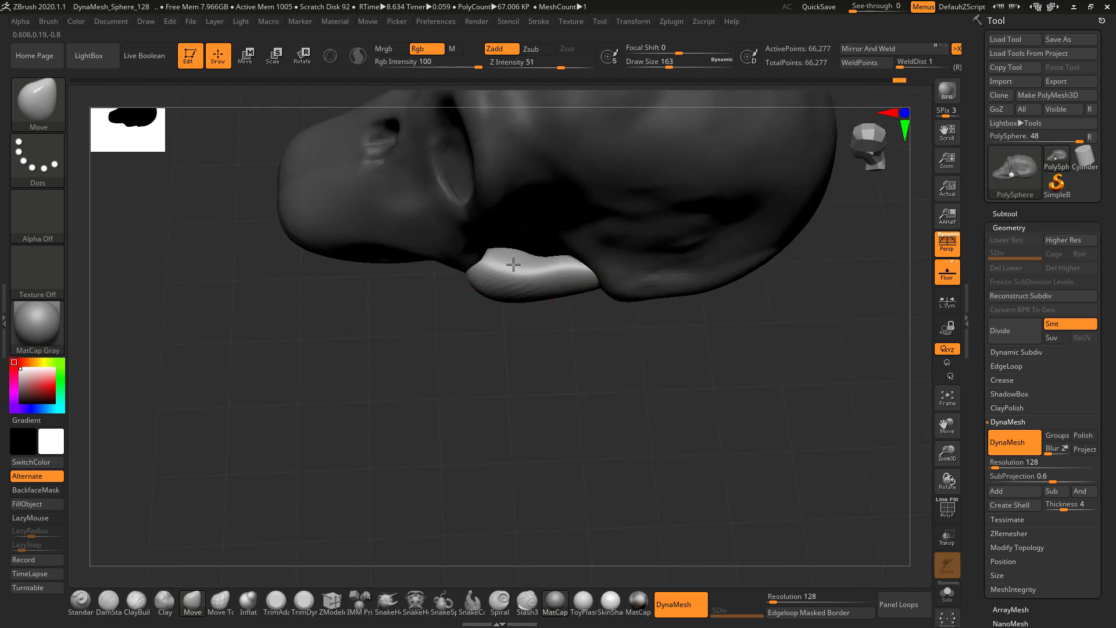
# Step: Bend the cheekbone bar with the Move brush so it arches outward from the skull between cheek and ear region
pyautogui.moveTo(551, 336)
pyautogui.mouseDown()
pyautogui.moveTo(648, 316)
pyautogui.moveTo(533, 189)
pyautogui.mouseUp()
pyautogui.moveTo(516, 239)
pyautogui.mouseDown()
pyautogui.moveTo(523, 226)
pyautogui.moveTo(518, 242)
pyautogui.mouseUp()
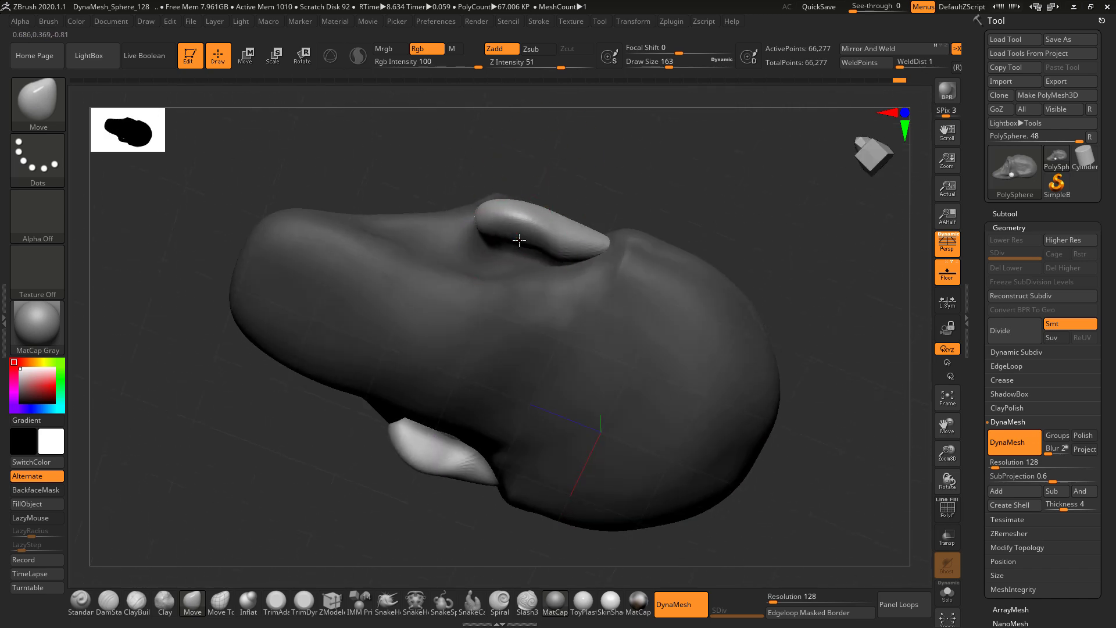
pyautogui.moveTo(583, 166); pyautogui.dragTo(588, 169)
pyautogui.moveTo(556, 269)
pyautogui.mouseDown()
pyautogui.moveTo(562, 254)
pyautogui.moveTo(608, 247)
pyautogui.moveTo(549, 233)
pyautogui.mouseUp()
pyautogui.moveTo(570, 174)
pyautogui.mouseDown()
pyautogui.moveTo(598, 349)
pyautogui.moveTo(568, 297)
pyautogui.moveTo(546, 296)
pyautogui.moveTo(530, 317)
pyautogui.moveTo(590, 247)
pyautogui.mouseUp()
pyautogui.moveTo(639, 209)
pyautogui.mouseDown()
pyautogui.moveTo(647, 179)
pyautogui.moveTo(598, 212)
pyautogui.moveTo(578, 270)
pyautogui.mouseUp()
pyautogui.moveTo(729, 238); pyautogui.dragTo(725, 386)
pyautogui.moveTo(645, 494)
pyautogui.mouseDown()
pyautogui.moveTo(714, 510)
pyautogui.moveTo(738, 436)
pyautogui.moveTo(710, 448)
pyautogui.moveTo(678, 429)
pyautogui.mouseUp()
# Step: Align the side view of the skull with the reference photo, using a see-through value of 66
pyautogui.hotkey('alt', 'Tab')
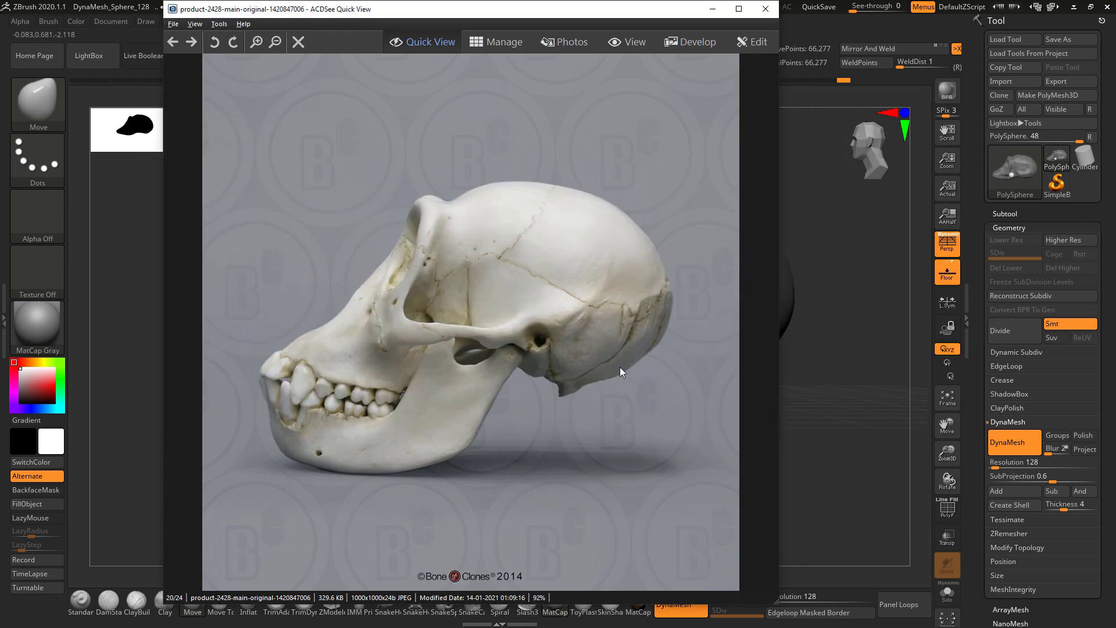
pyautogui.hotkey('alt', 'Tab')
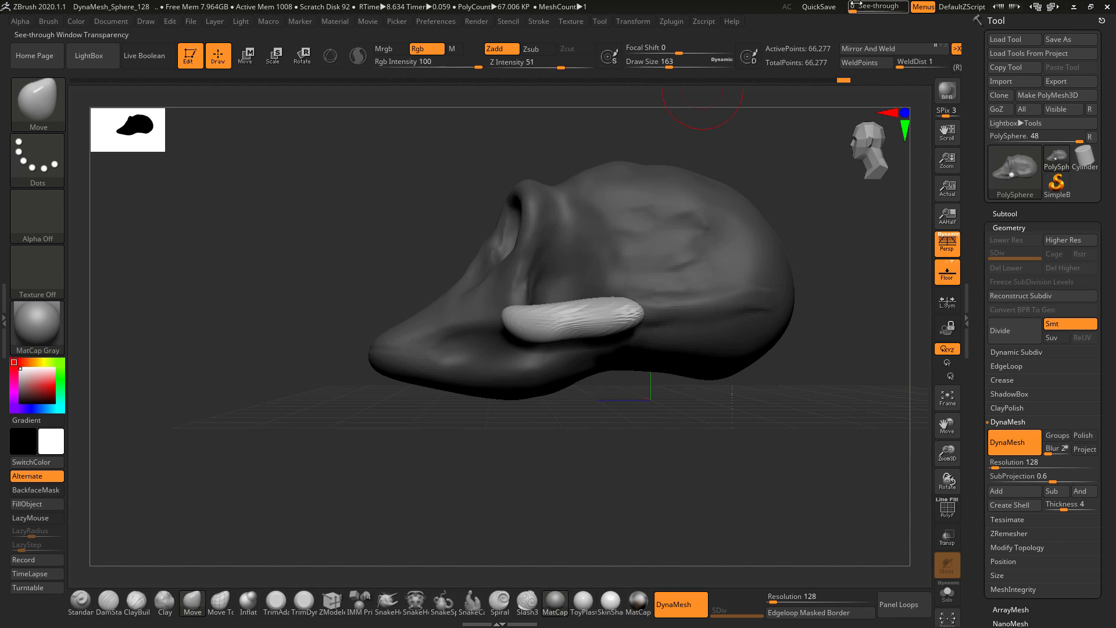
pyautogui.moveTo(856, 4); pyautogui.dragTo(866, 10)
pyautogui.moveTo(713, 410)
pyautogui.keyDown('alt'); pyautogui.mouseDown()
pyautogui.moveTo(618, 455)
pyautogui.moveTo(619, 435)
pyautogui.mouseUp(); pyautogui.keyUp('alt')
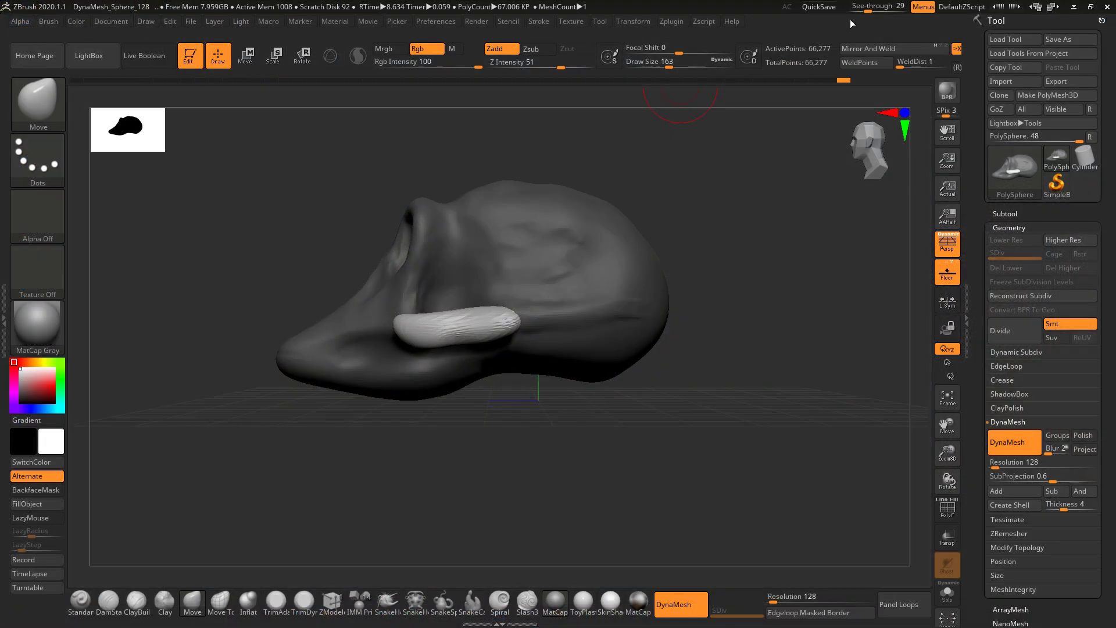
pyautogui.moveTo(867, 7); pyautogui.dragTo(886, 6)
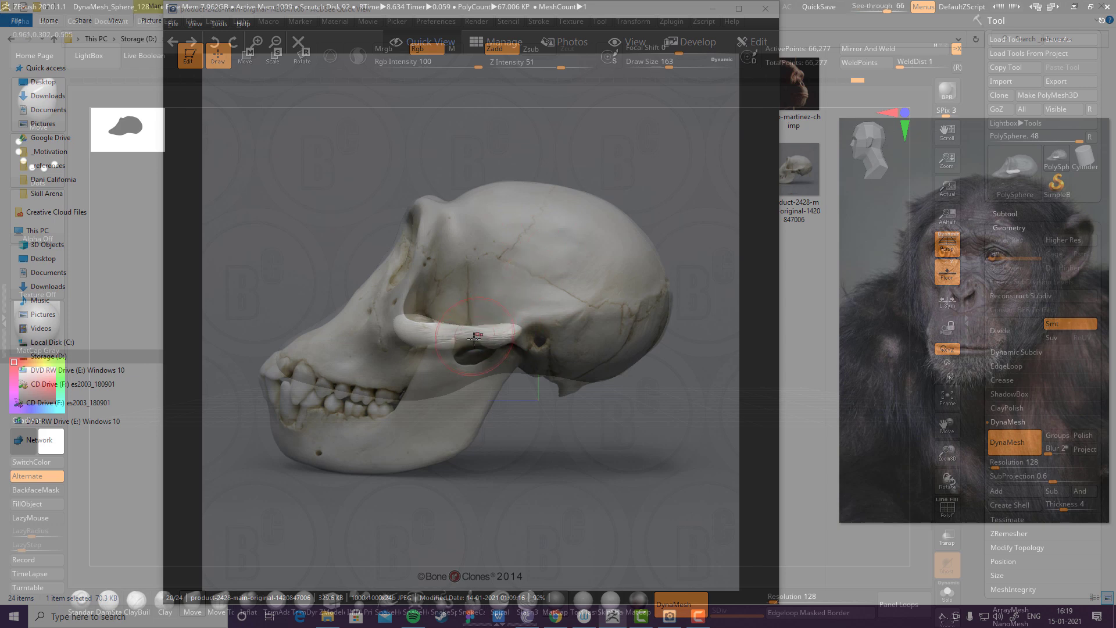
# Step: Reshape the cheekbone bar to match the overlaid reference, reducing the Move brush's draw size to 83
pyautogui.moveTo(456, 344); pyautogui.dragTo(462, 336)
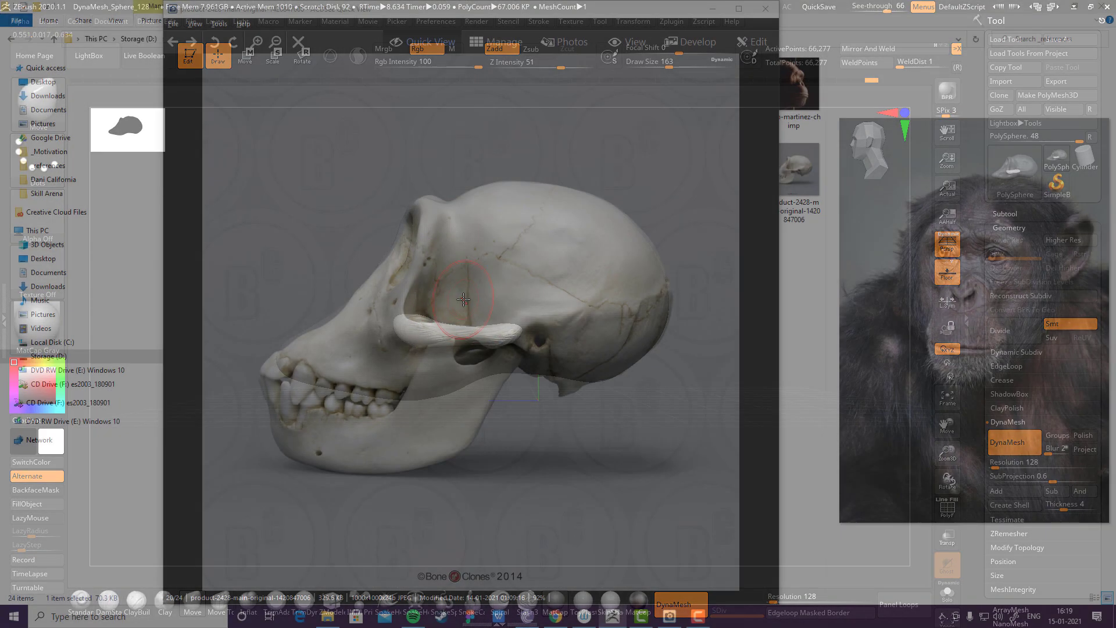
pyautogui.press('space')
pyautogui.moveTo(468, 294); pyautogui.dragTo(455, 292)
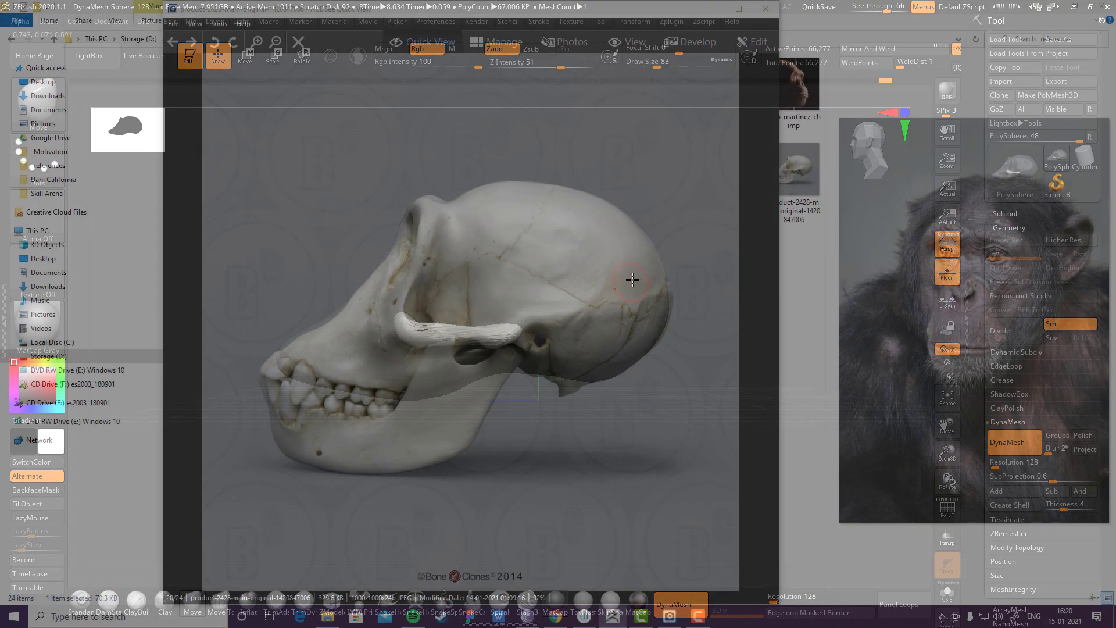
# Step: Reset see-through to 0, then clear the mask and fuse the cheekbone bar into the skull with DynaMesh
pyautogui.hotkey('alt', 'Tab')
pyautogui.hotkey('alt', 'Tab')
pyautogui.hotkey('alt', 'Tab')
pyautogui.hotkey('alt', 'Tab')
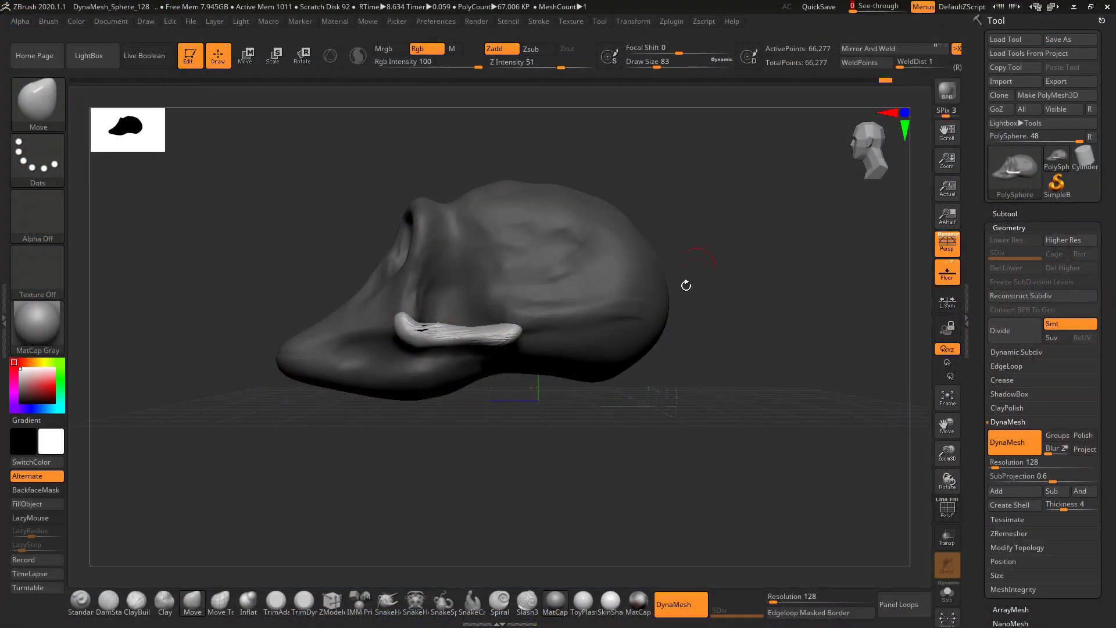
pyautogui.moveTo(710, 241)
pyautogui.mouseDown()
pyautogui.moveTo(750, 368)
pyautogui.moveTo(760, 296)
pyautogui.moveTo(744, 285)
pyautogui.mouseUp()
pyautogui.keyDown('ctrl'); pyautogui.moveTo(745, 285); pyautogui.dragTo(721, 401); pyautogui.keyUp('ctrl')
pyautogui.moveTo(720, 361)
pyautogui.mouseDown()
pyautogui.moveTo(710, 319)
pyautogui.moveTo(729, 370)
pyautogui.mouseUp()
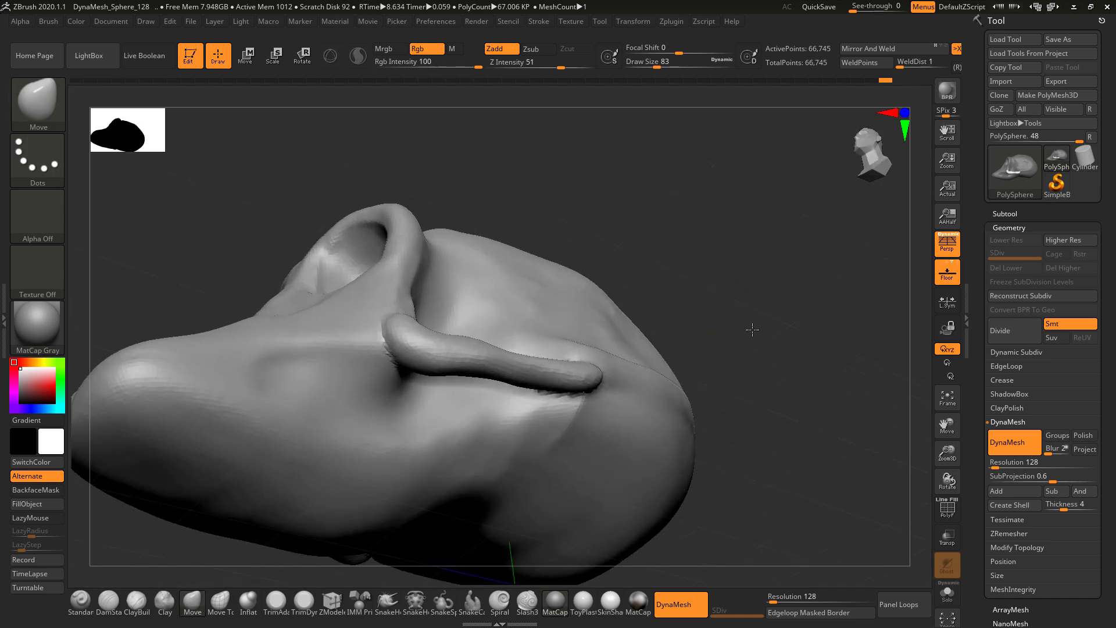
# Step: Smooth the cheekbone arch and its joins with the eye socket and cranium, checking against the skull reference
pyautogui.press('space')
pyautogui.moveTo(752, 330)
pyautogui.mouseDown()
pyautogui.moveTo(698, 405)
pyautogui.moveTo(760, 329)
pyautogui.moveTo(715, 360)
pyautogui.mouseUp()
pyautogui.keyDown('shift'); pyautogui.moveTo(620, 326); pyautogui.dragTo(581, 340); pyautogui.keyUp('shift')
pyautogui.moveTo(456, 335)
pyautogui.keyDown('shift'); pyautogui.mouseDown()
pyautogui.moveTo(421, 342)
pyautogui.moveTo(605, 343)
pyautogui.mouseUp(); pyautogui.keyUp('shift')
pyautogui.moveTo(617, 416); pyautogui.dragTo(604, 325)
pyautogui.moveTo(556, 373)
pyautogui.keyDown('shift'); pyautogui.mouseDown()
pyautogui.moveTo(500, 333)
pyautogui.moveTo(587, 331)
pyautogui.moveTo(659, 432)
pyautogui.moveTo(616, 443)
pyautogui.mouseUp(); pyautogui.keyUp('shift')
pyautogui.hotkey('alt', 'Tab')
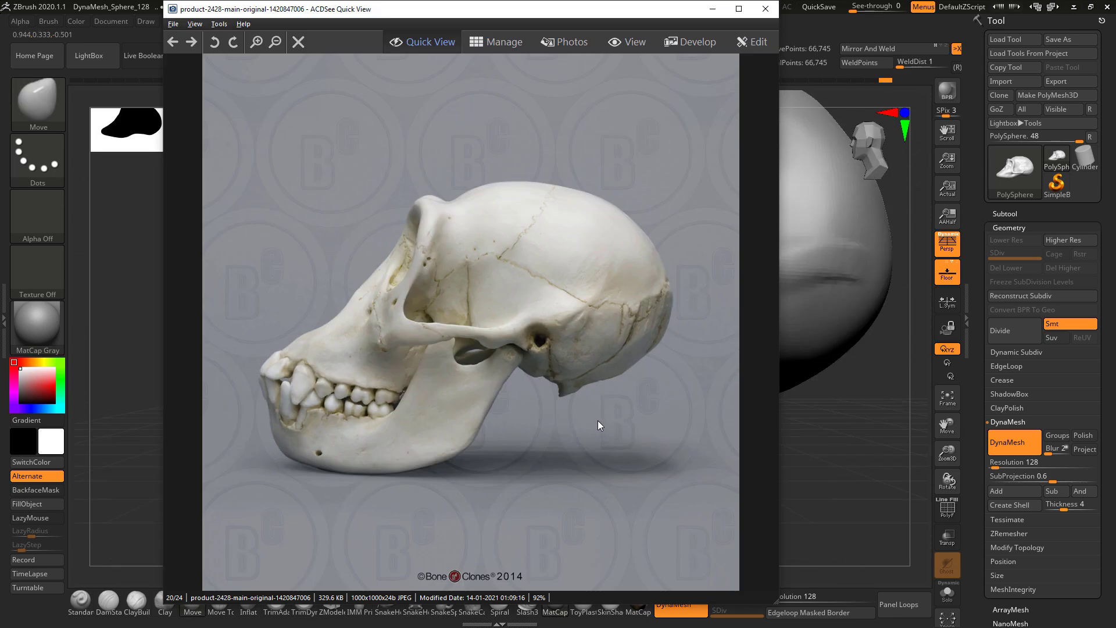
pyautogui.hotkey('alt', 'Tab')
# Step: Build up the rear end of the cheekbone arch into a joint bump, using ClayBuildup at draw size 71
pyautogui.press('space')
pyautogui.click(593, 344)
pyautogui.moveTo(605, 448); pyautogui.dragTo(563, 393)
pyautogui.press('space')
pyautogui.click(617, 317)
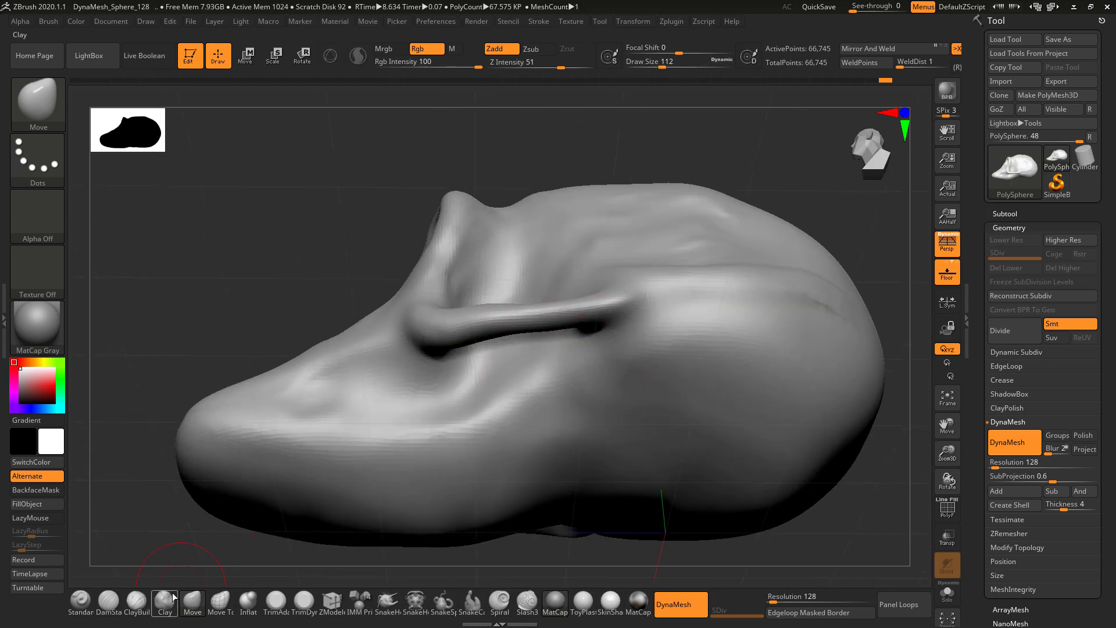
pyautogui.click(136, 599)
pyautogui.press('space')
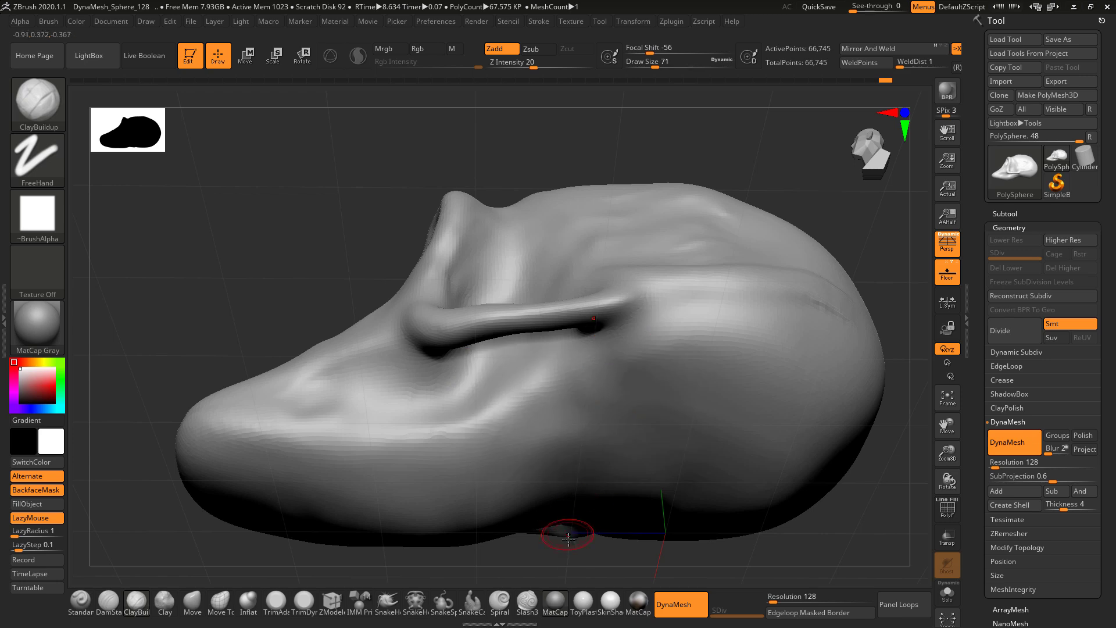
pyautogui.moveTo(569, 539); pyautogui.dragTo(580, 367)
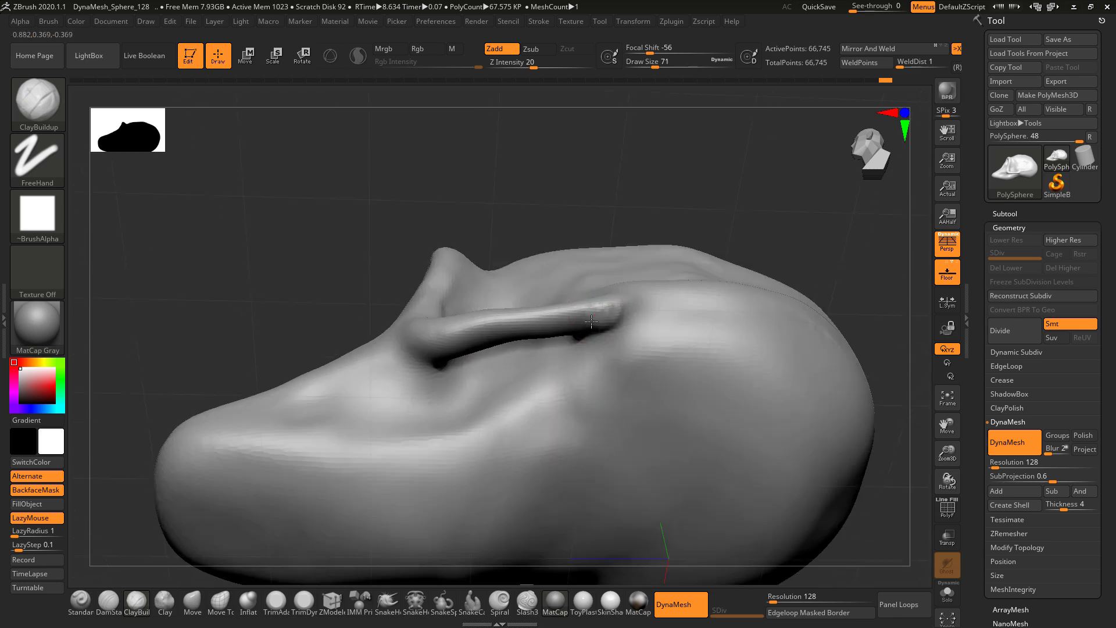
pyautogui.moveTo(594, 312); pyautogui.dragTo(611, 329)
pyautogui.moveTo(635, 222); pyautogui.dragTo(643, 259)
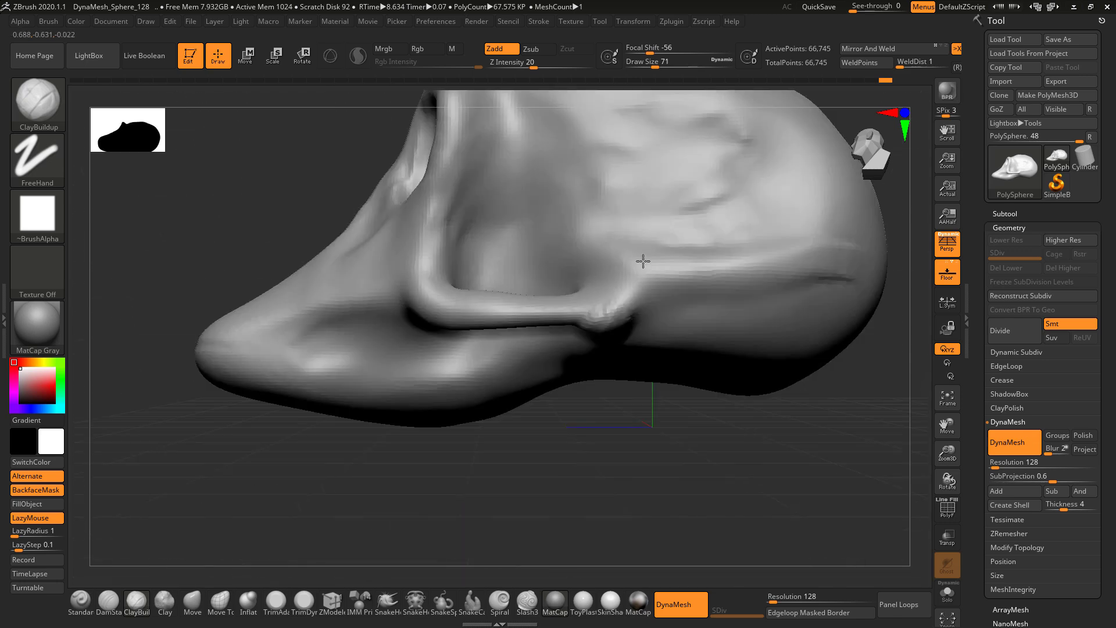
# Step: Sculpt the bump and ear hole behind the cheekbone arch following the reference, and remesh the skull with DynaMesh
pyautogui.hotkey('alt', 'Tab')
pyautogui.hotkey('alt', 'Tab')
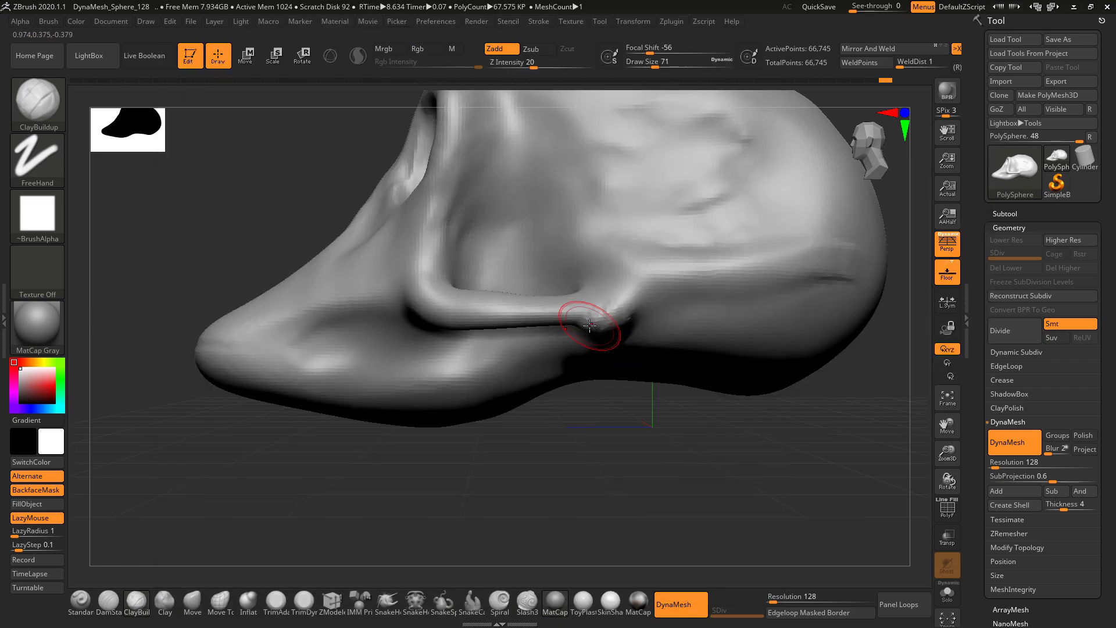
pyautogui.hotkey('alt', 'Tab')
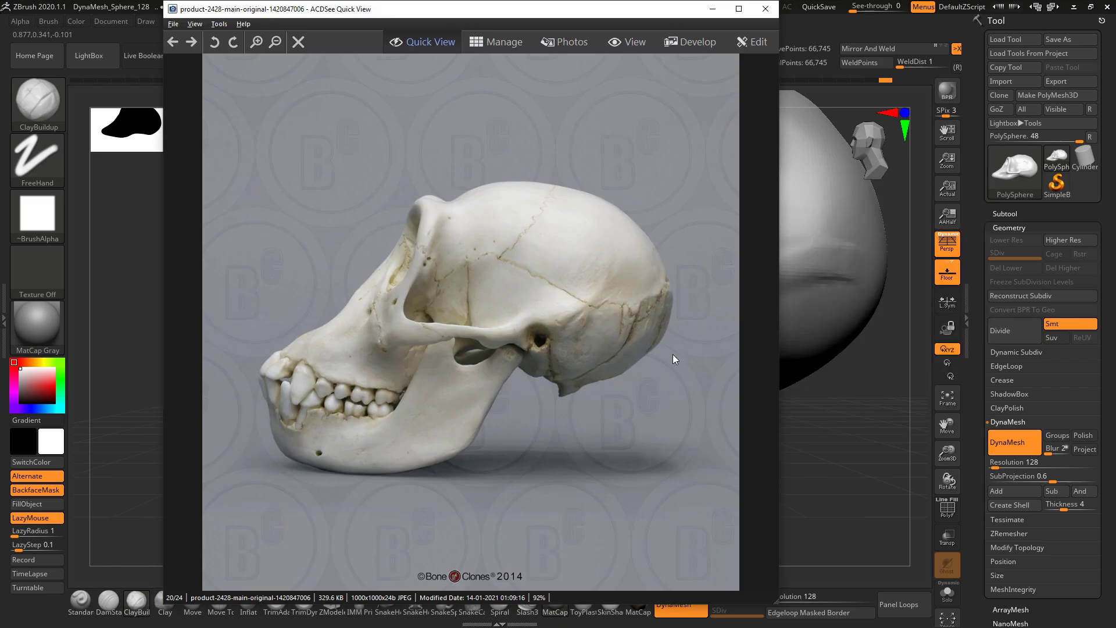
pyautogui.hotkey('alt', 'Tab')
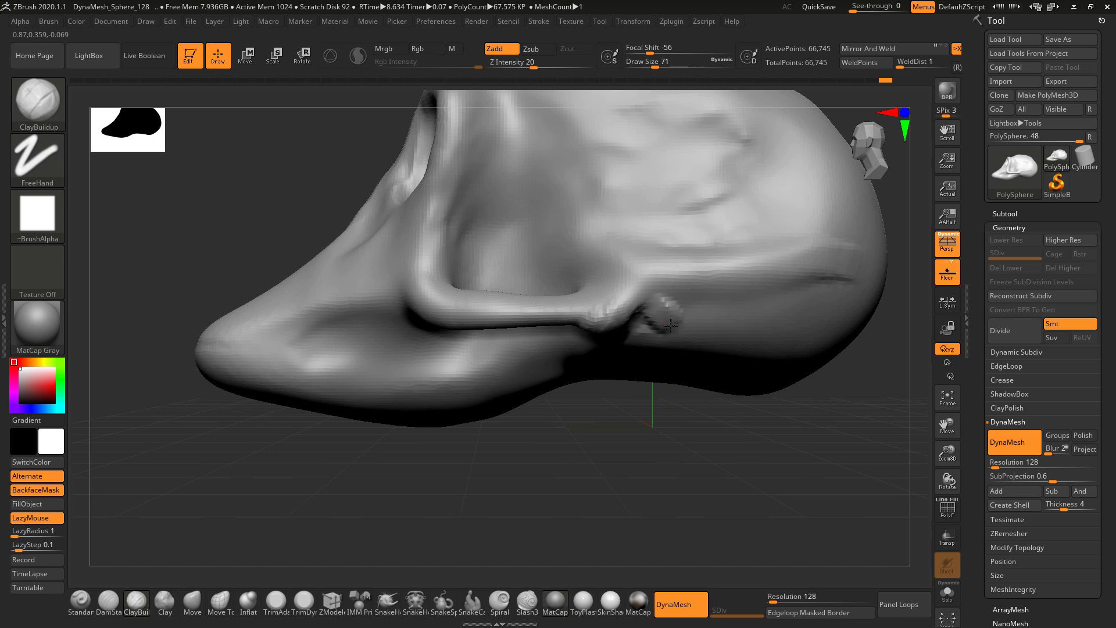
pyautogui.moveTo(670, 325)
pyautogui.mouseDown()
pyautogui.moveTo(670, 303)
pyautogui.moveTo(706, 318)
pyautogui.moveTo(708, 301)
pyautogui.moveTo(708, 319)
pyautogui.mouseUp()
pyautogui.hotkey('alt', 'Tab')
pyautogui.hotkey('alt', 'Tab')
pyautogui.keyDown('ctrl'); pyautogui.moveTo(674, 443); pyautogui.dragTo(693, 518); pyautogui.keyUp('ctrl')
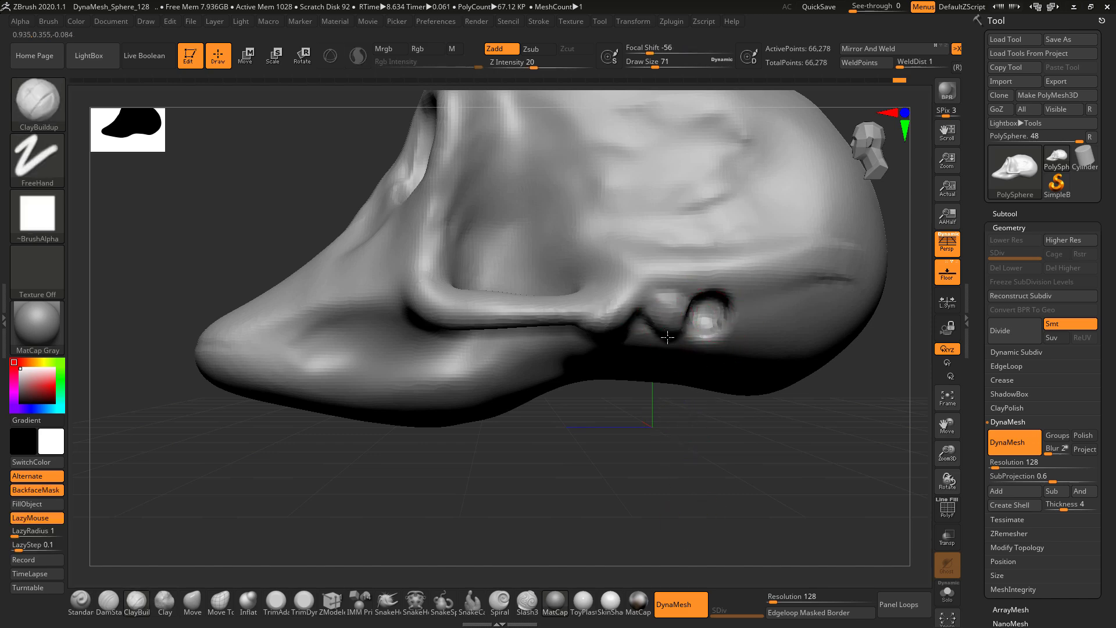
# Step: Build up the bone behind the ear hole down to the skull base after checking the reference, and smooth the strokes
pyautogui.hotkey('alt', 'Tab')
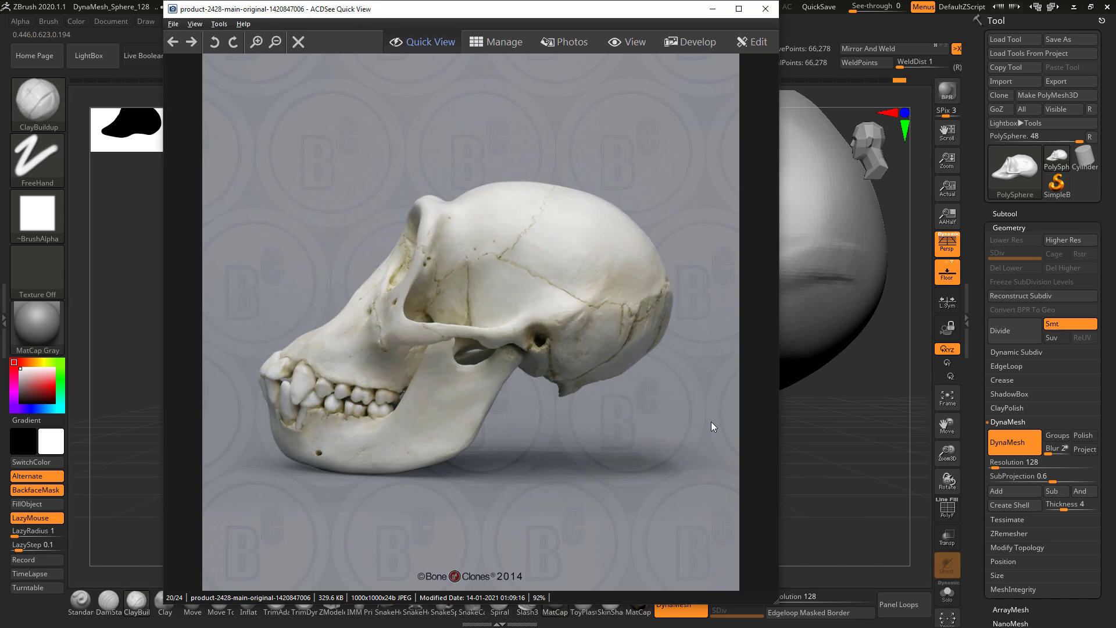
pyautogui.hotkey('alt', 'Tab')
pyautogui.moveTo(731, 426)
pyautogui.mouseDown()
pyautogui.moveTo(705, 427)
pyautogui.moveTo(683, 284)
pyautogui.moveTo(674, 306)
pyautogui.mouseUp()
pyautogui.hotkey('alt', 'Tab')
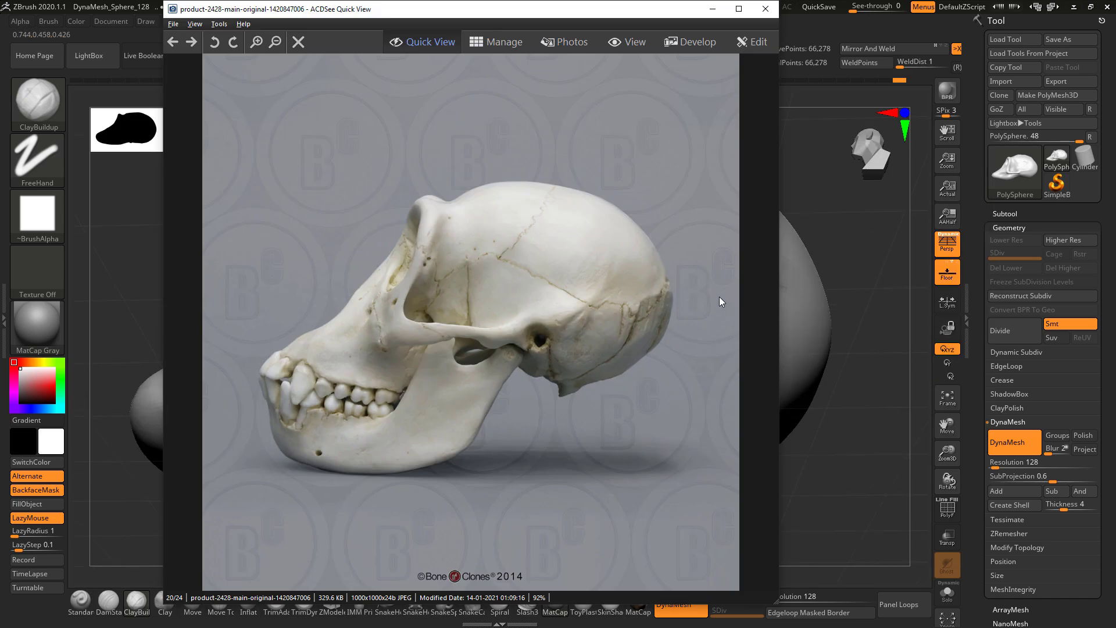
pyautogui.hotkey('alt', 'Tab')
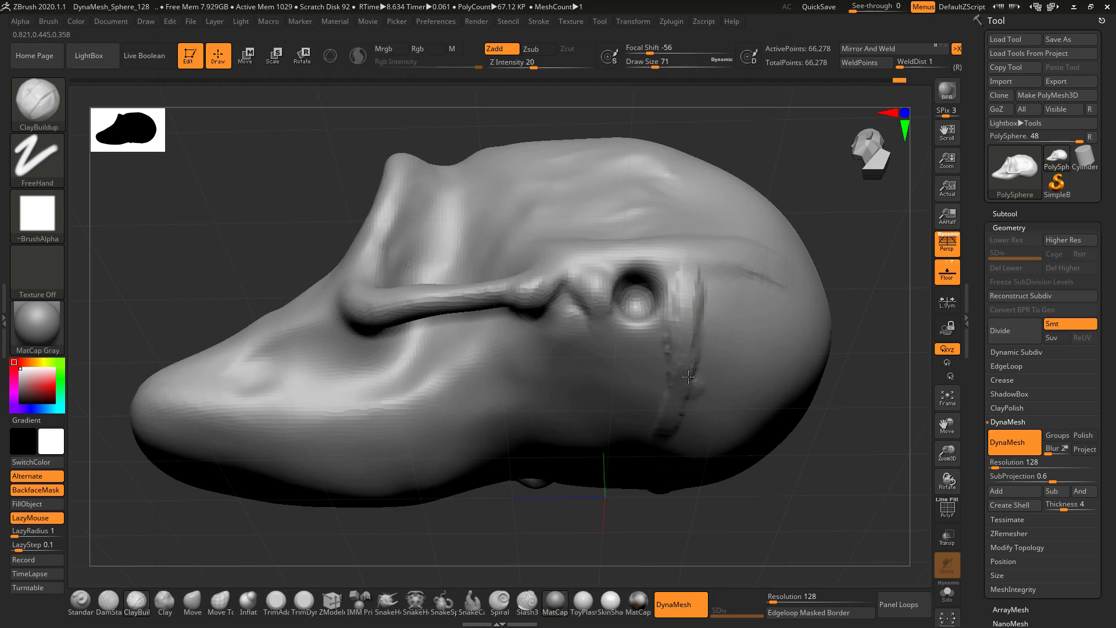
pyautogui.moveTo(712, 441); pyautogui.dragTo(721, 291)
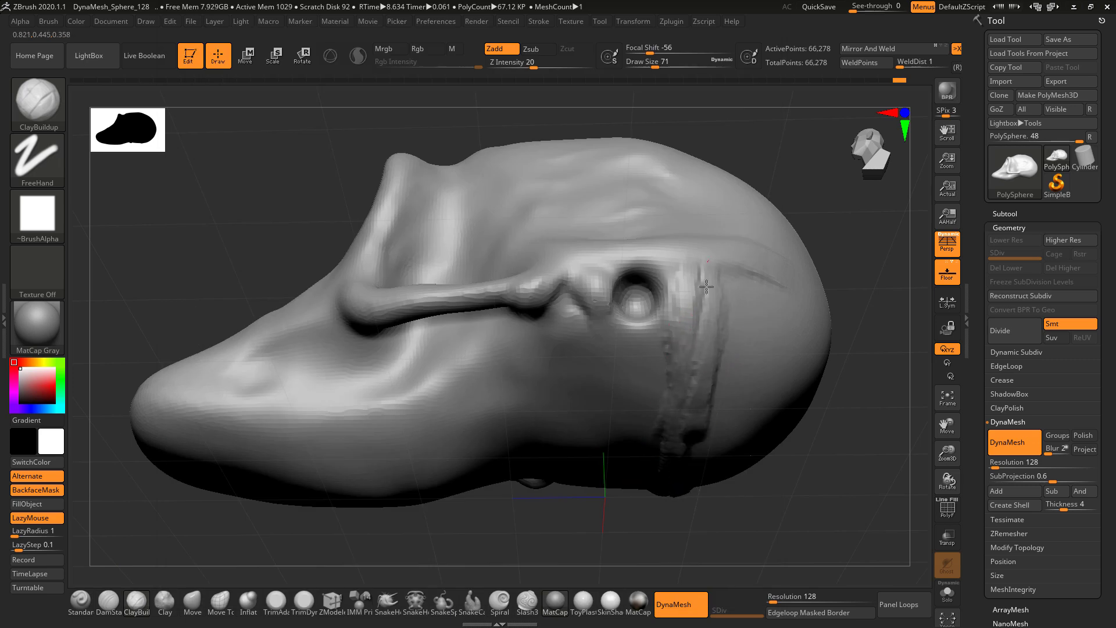
pyautogui.keyDown('shift'); pyautogui.moveTo(698, 411); pyautogui.dragTo(694, 353); pyautogui.keyUp('shift')
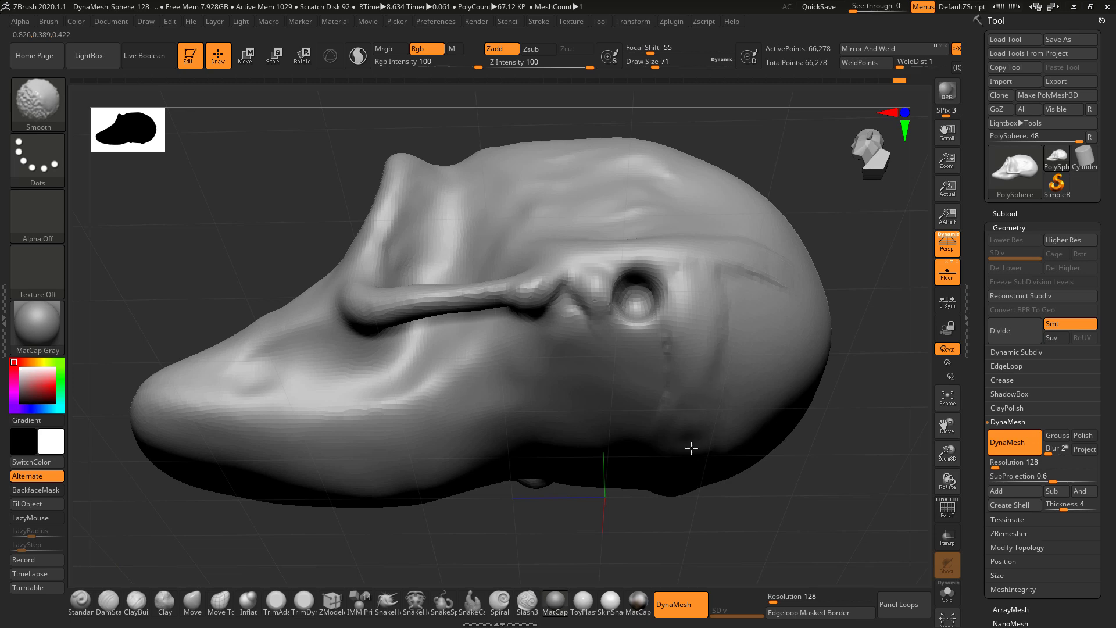
# Step: Compare the cheekbone arch and ear region with the side-view skull reference from slightly different angles
pyautogui.hotkey('alt', 'Tab')
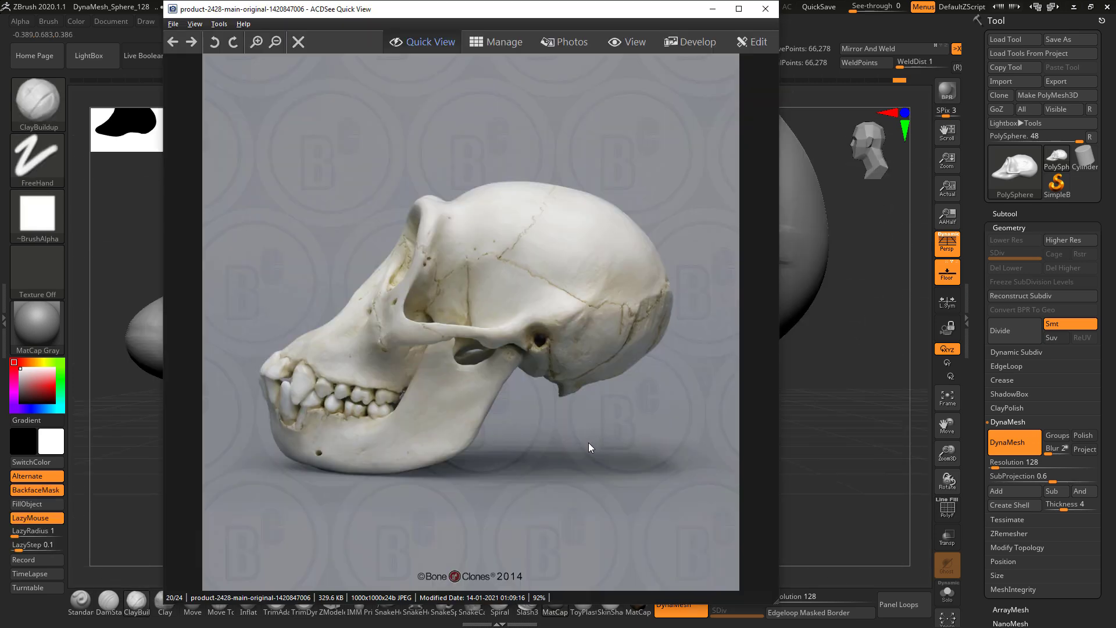
pyautogui.hotkey('alt', 'Tab')
pyautogui.moveTo(575, 444); pyautogui.dragTo(552, 407)
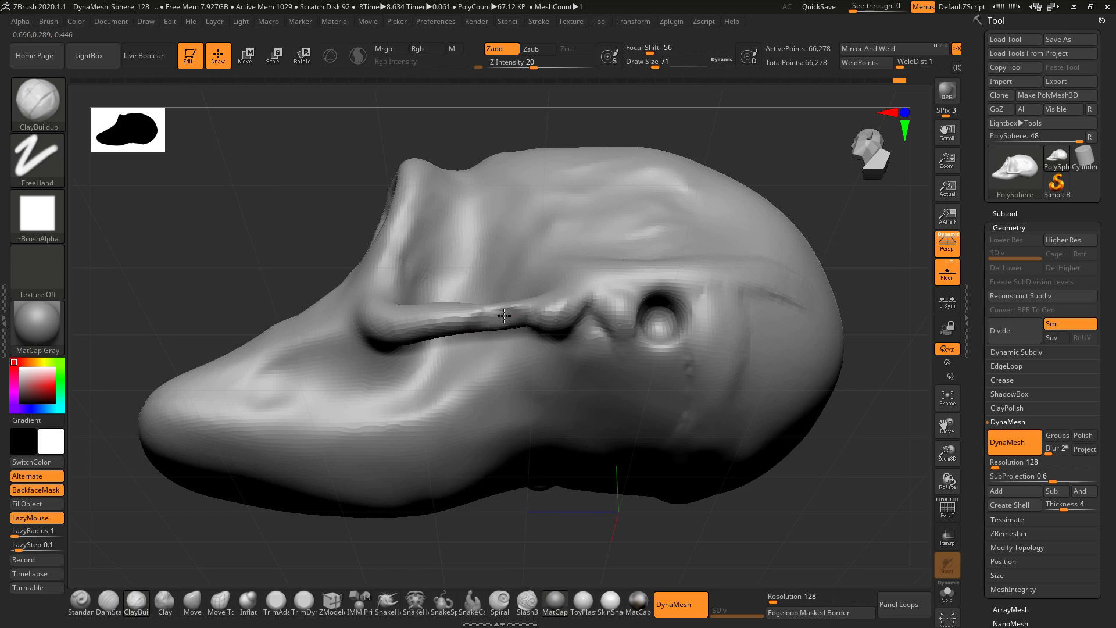
pyautogui.keyDown('shift'); pyautogui.moveTo(517, 529); pyautogui.dragTo(542, 398); pyautogui.keyUp('shift')
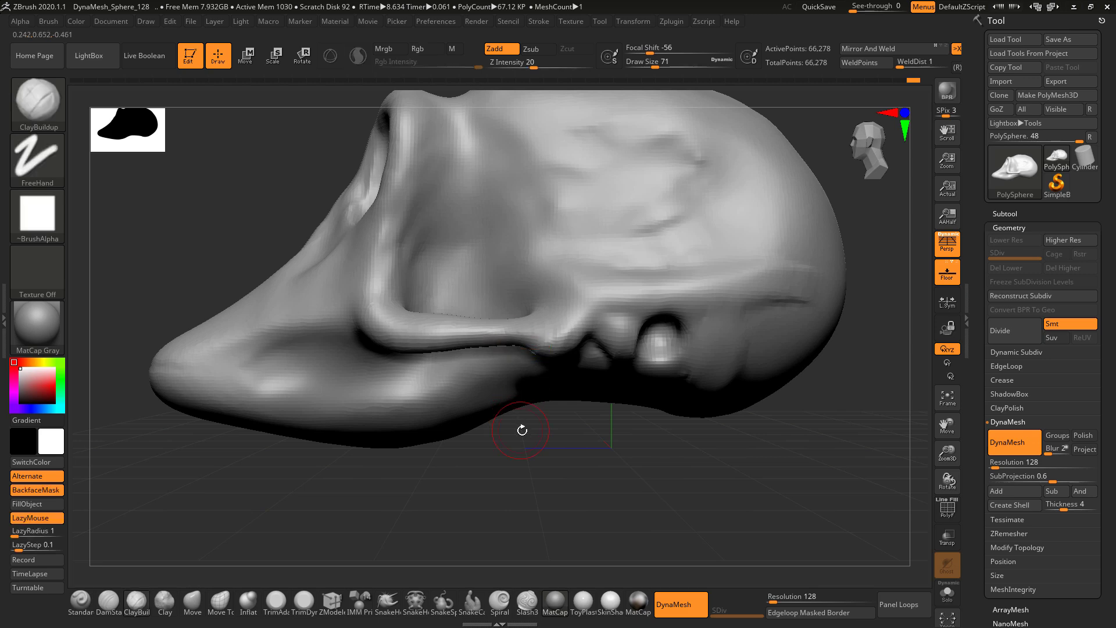
pyautogui.hotkey('alt', 'Tab')
pyautogui.hotkey('alt', 'Tab')
pyautogui.moveTo(577, 443); pyautogui.dragTo(587, 495)
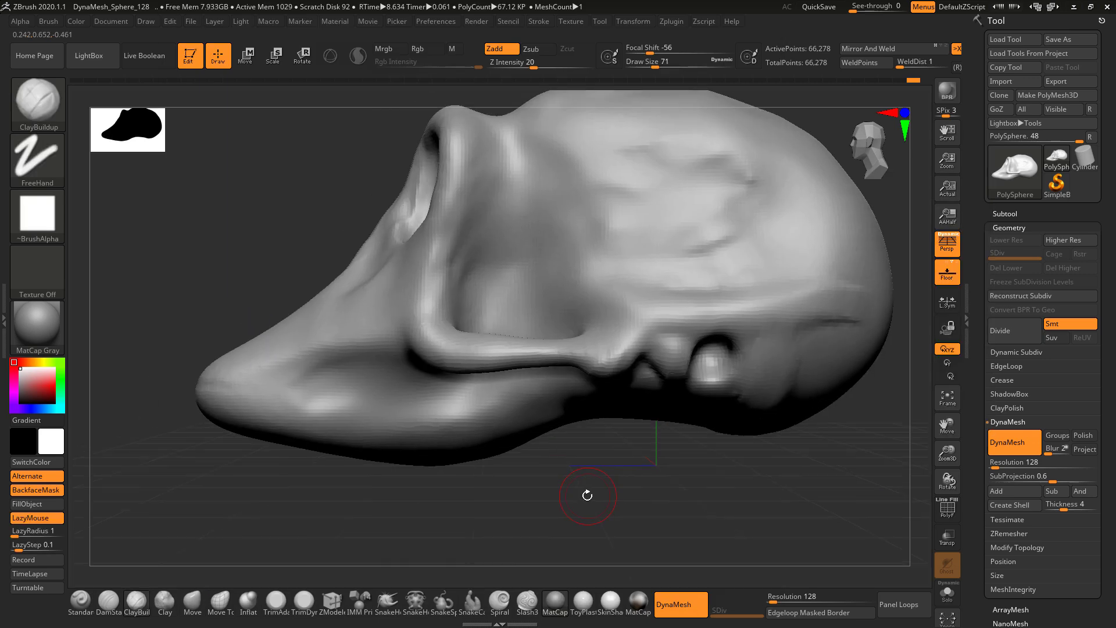
# Step: Reshape the middle of the cheekbone arch into a gentle curve following the reference, using the Move brush at draw size 149
pyautogui.click(198, 600)
pyautogui.press('space')
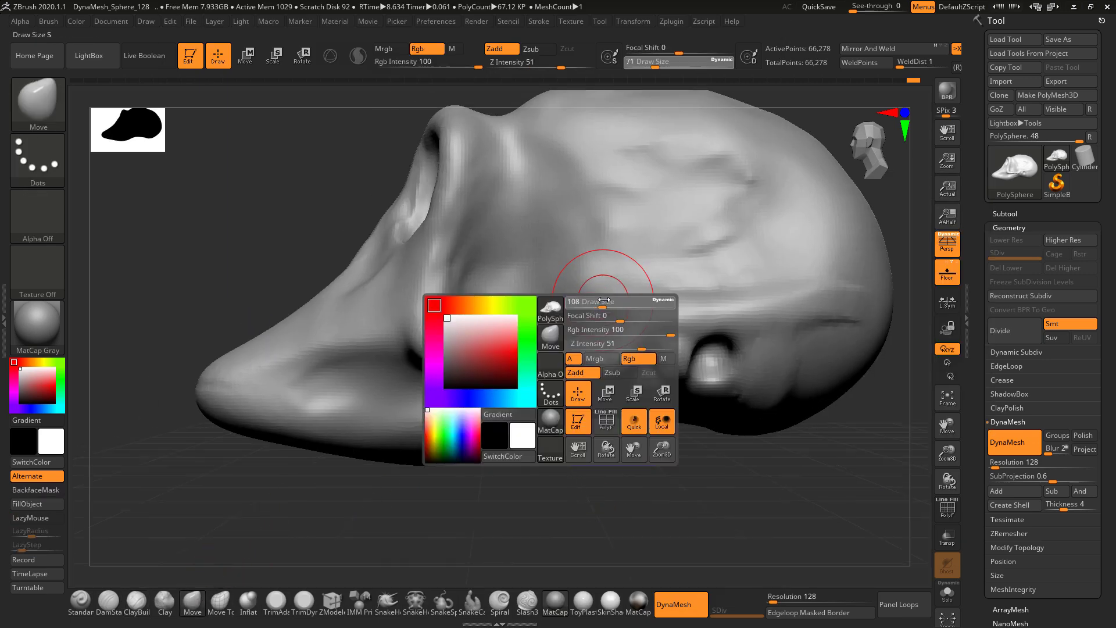
pyautogui.hotkey('alt', 'Tab')
pyautogui.hotkey('alt', 'Tab')
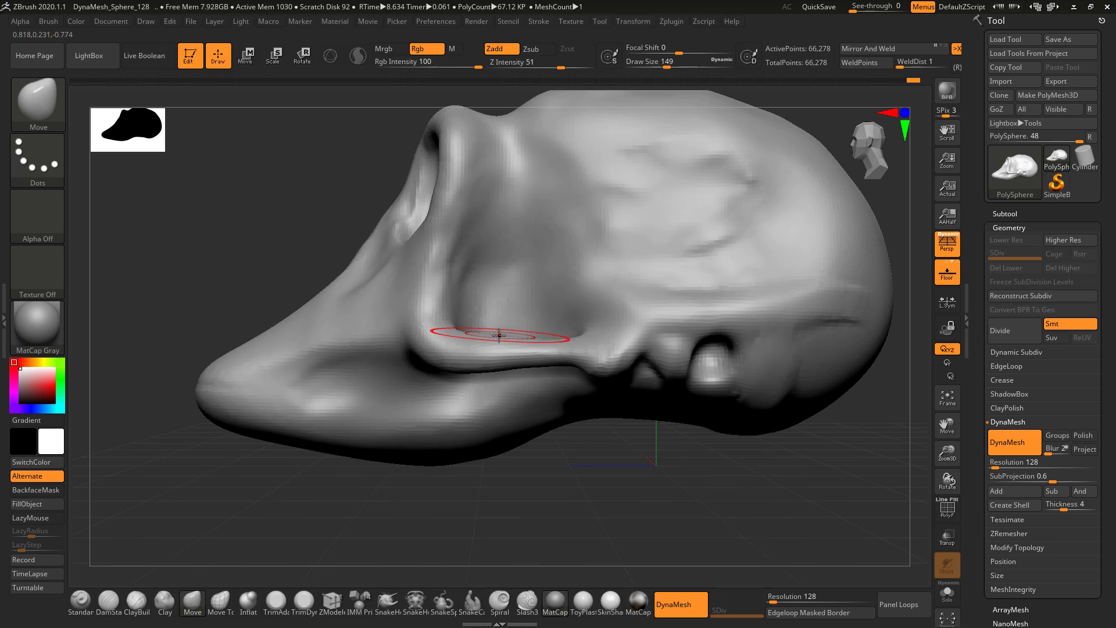
pyautogui.moveTo(505, 330); pyautogui.dragTo(506, 325)
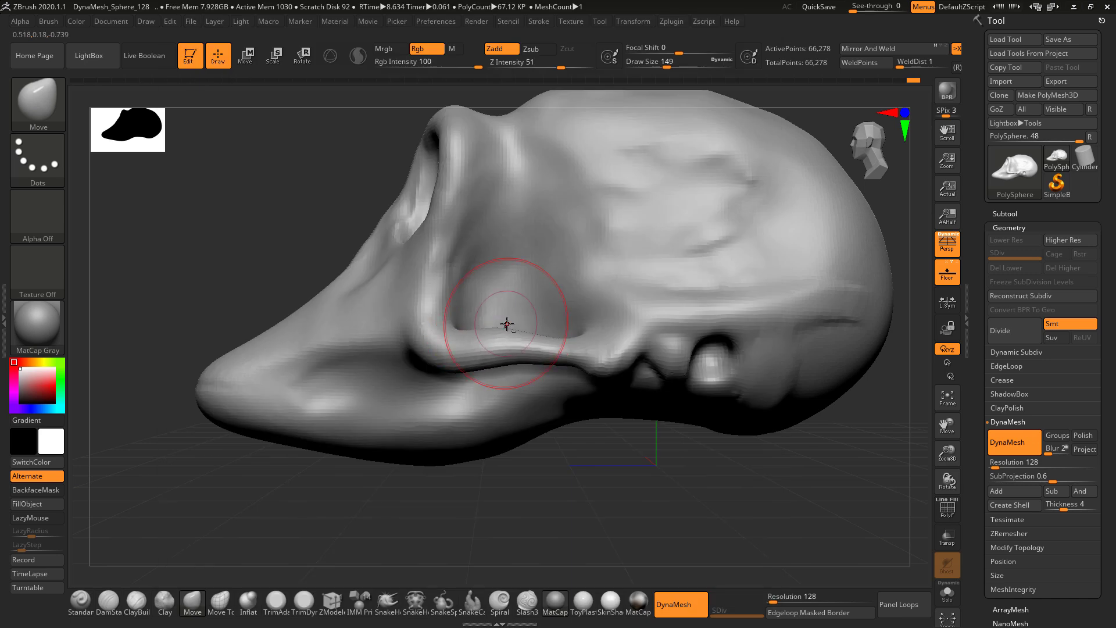
pyautogui.hotkey('alt', 'Tab')
pyautogui.hotkey('alt', 'Tab')
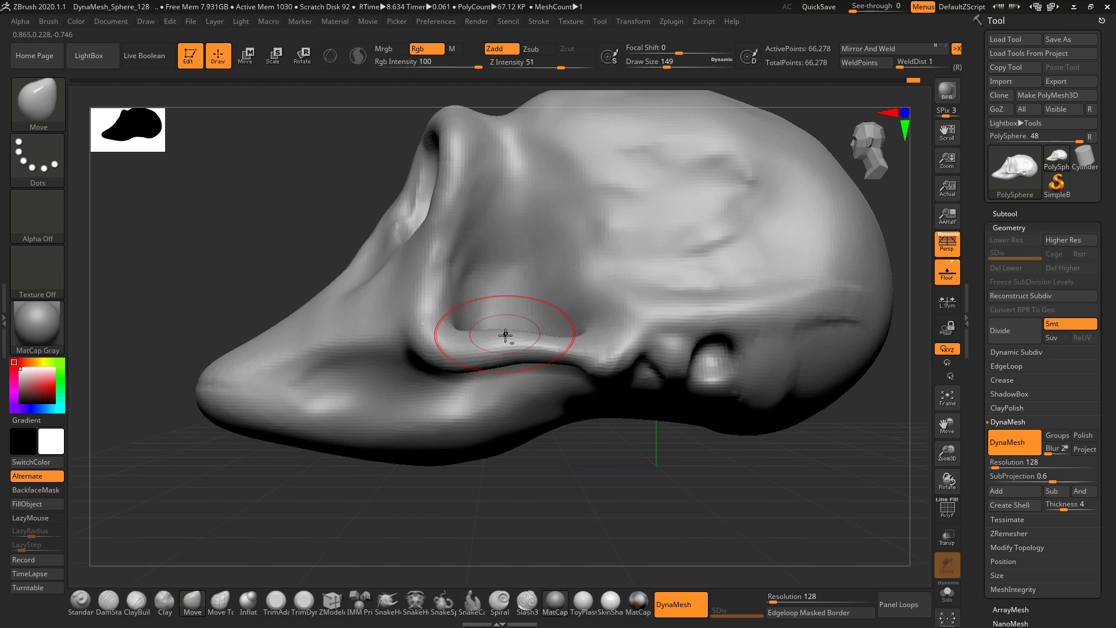
pyautogui.hotkey('alt', 'Tab')
pyautogui.hotkey('alt', 'Tab')
pyautogui.hotkey('alt', 'Tab')
pyautogui.hotkey('alt', 'Tab')
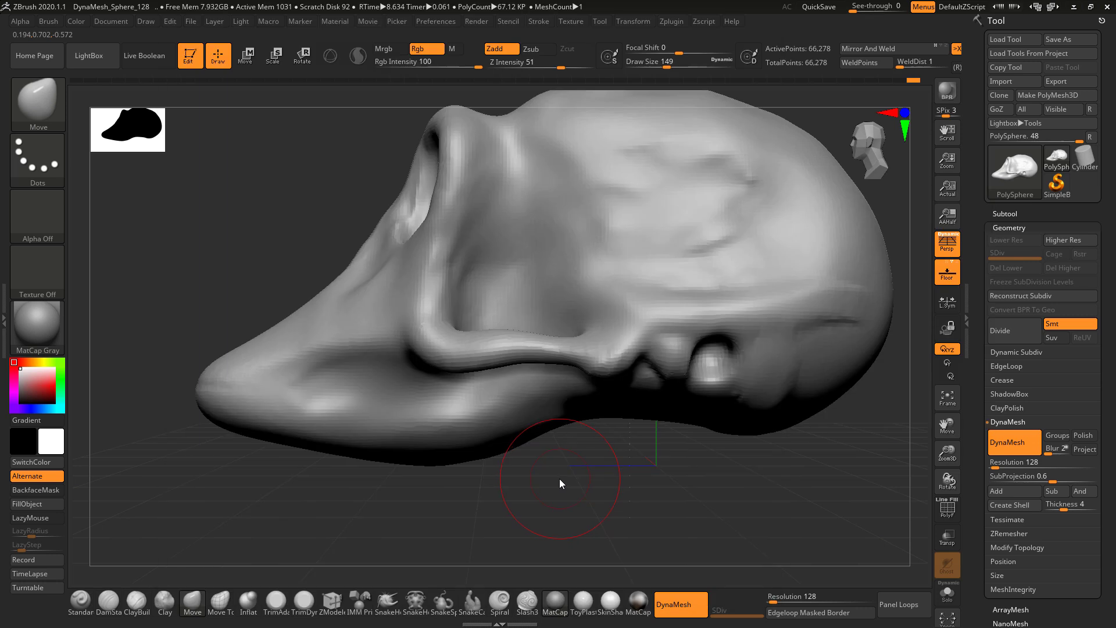
pyautogui.hotkey('alt', 'Tab')
pyautogui.hotkey('alt', 'Tab')
# Step: Inspect the cheekbone arch from below and carve a groove behind the eye socket's outer rim with DamStandard, following the reference
pyautogui.moveTo(575, 476)
pyautogui.mouseDown()
pyautogui.moveTo(680, 269)
pyautogui.moveTo(651, 240)
pyautogui.mouseUp()
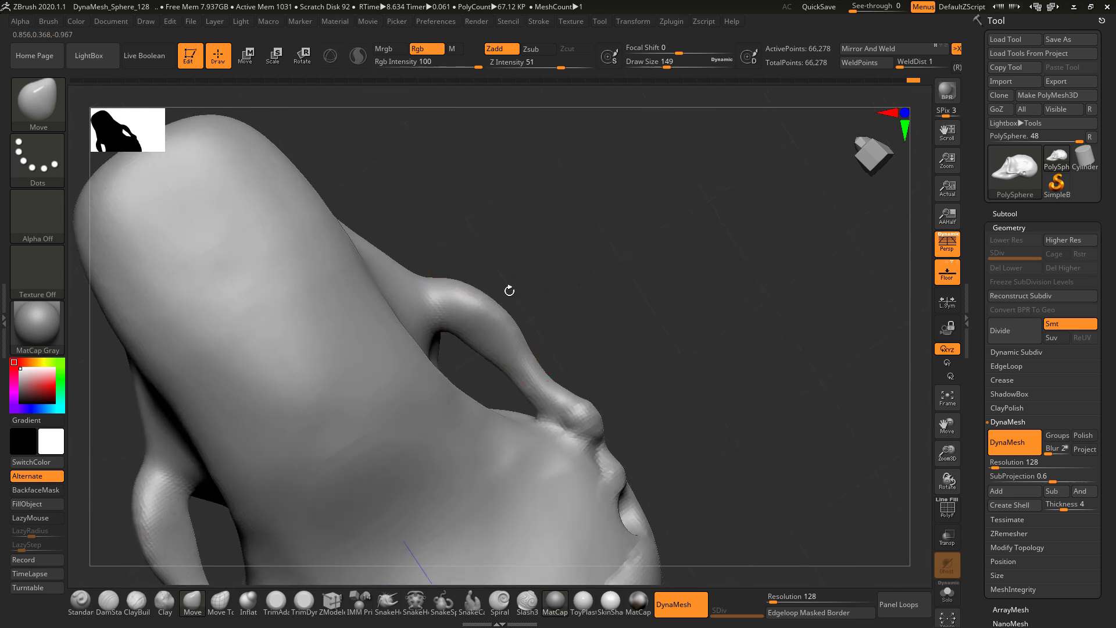
pyautogui.keyDown('shift'); pyautogui.moveTo(510, 291); pyautogui.dragTo(571, 436); pyautogui.keyUp('shift')
pyautogui.keyDown('ctrl'); pyautogui.moveTo(650, 394); pyautogui.dragTo(655, 323, button='right'); pyautogui.keyUp('ctrl')
pyautogui.keyDown('alt'); pyautogui.moveTo(655, 324); pyautogui.dragTo(712, 384); pyautogui.keyUp('alt')
pyautogui.keyDown('ctrl'); pyautogui.moveTo(713, 384); pyautogui.dragTo(732, 418, button='right'); pyautogui.keyUp('ctrl')
pyautogui.moveTo(733, 418); pyautogui.dragTo(450, 525)
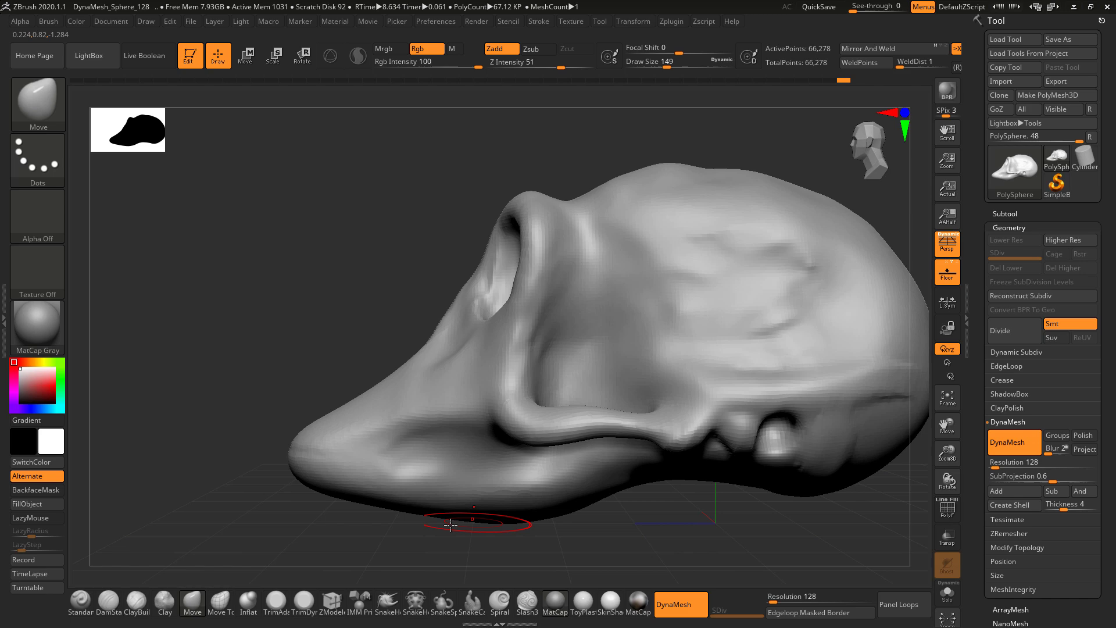
pyautogui.click(111, 601)
pyautogui.moveTo(277, 398); pyautogui.dragTo(224, 392)
pyautogui.moveTo(573, 223); pyautogui.dragTo(559, 304)
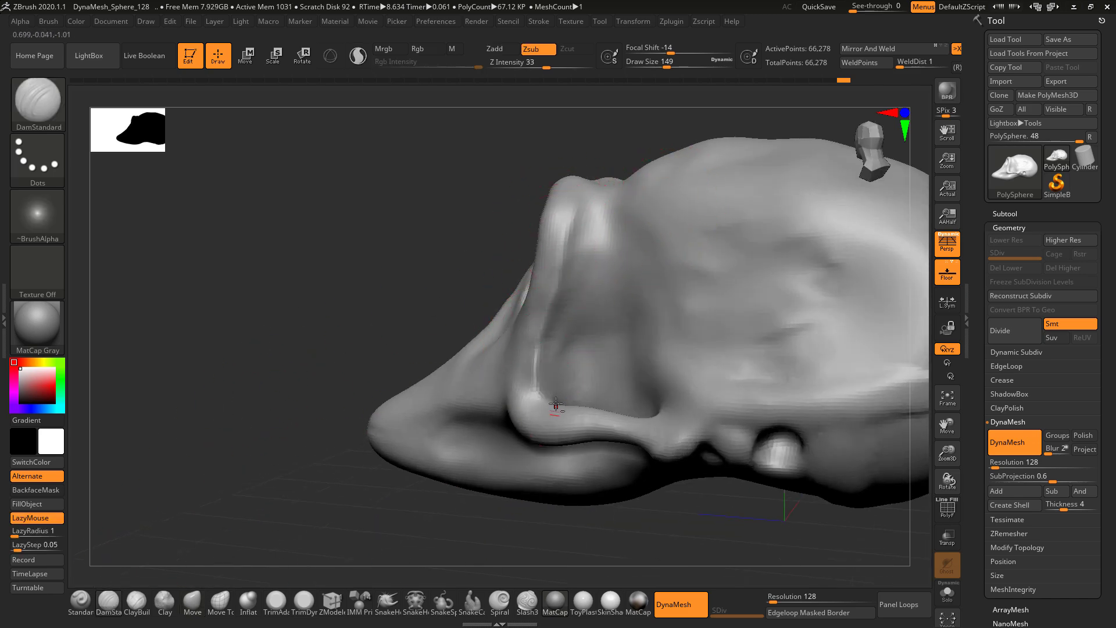
pyautogui.moveTo(401, 322); pyautogui.dragTo(451, 327)
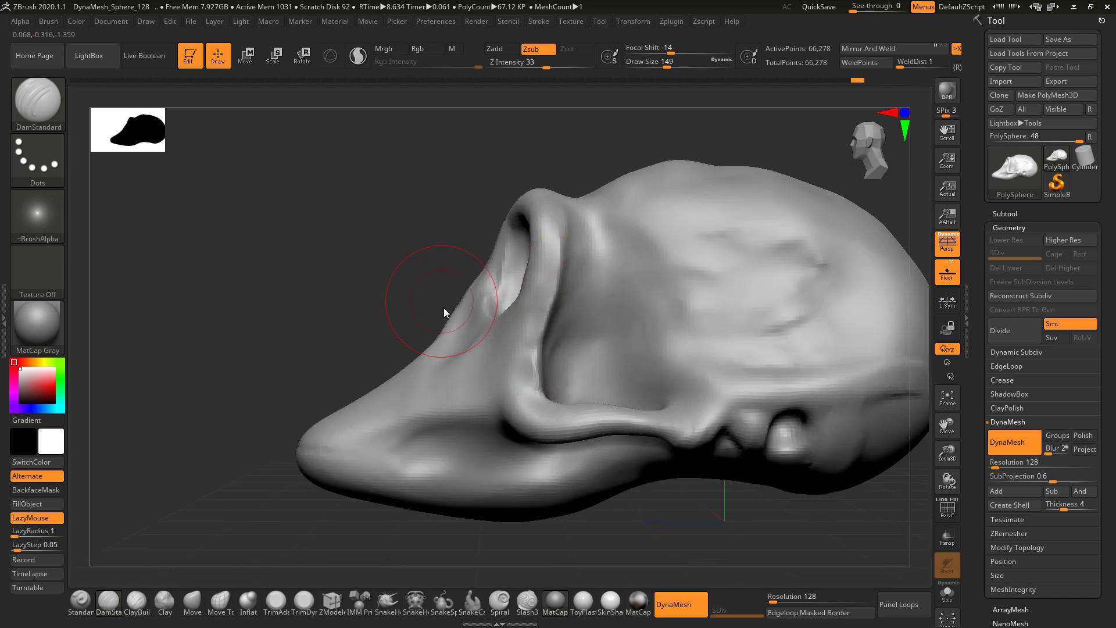
pyautogui.hotkey('alt', 'Tab')
pyautogui.hotkey('alt', 'Tab')
# Step: Extend the groove down behind and beneath the cheekbone, remesh the skull with DynaMesh, and smooth the groove
pyautogui.moveTo(548, 533); pyautogui.dragTo(507, 458)
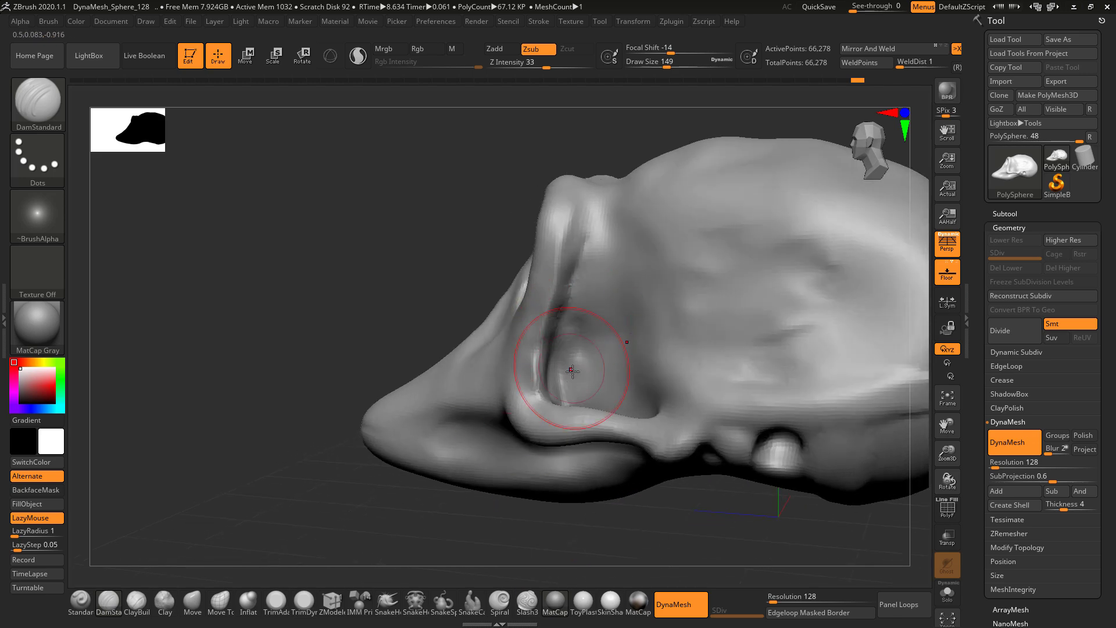
pyautogui.moveTo(573, 370); pyautogui.dragTo(568, 400, button='right')
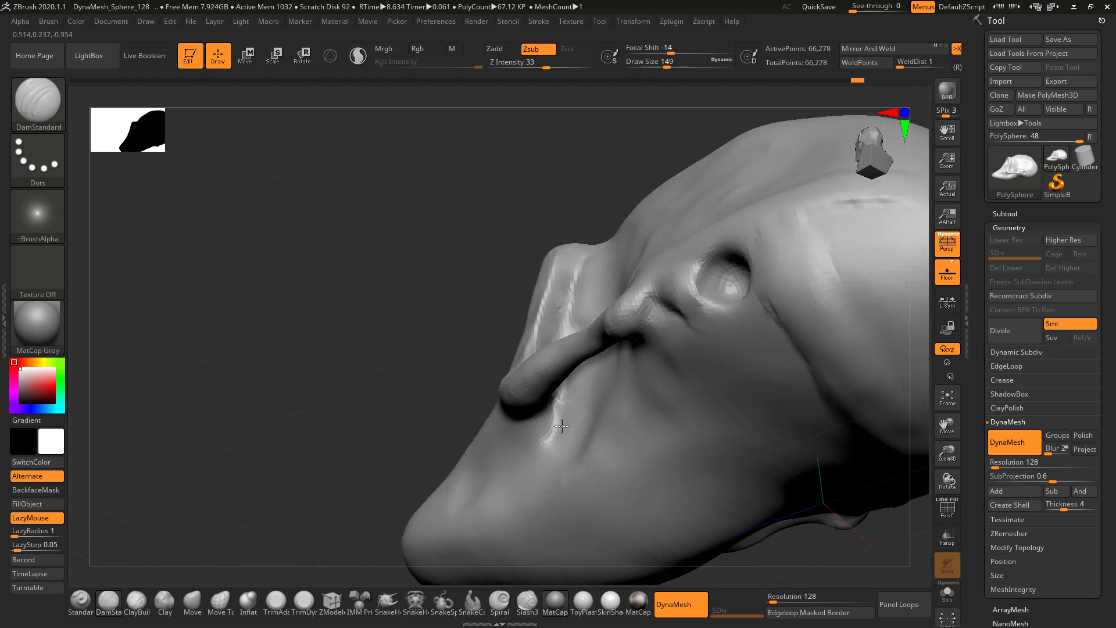
pyautogui.moveTo(551, 439); pyautogui.dragTo(544, 451)
pyautogui.moveTo(378, 342)
pyautogui.keyDown('ctrl'); pyautogui.mouseDown()
pyautogui.moveTo(400, 413)
pyautogui.moveTo(386, 379)
pyautogui.moveTo(465, 322)
pyautogui.mouseUp(); pyautogui.keyUp('ctrl')
pyautogui.moveTo(578, 316)
pyautogui.keyDown('shift'); pyautogui.mouseDown()
pyautogui.moveTo(573, 232)
pyautogui.moveTo(548, 326)
pyautogui.mouseUp(); pyautogui.keyUp('shift')
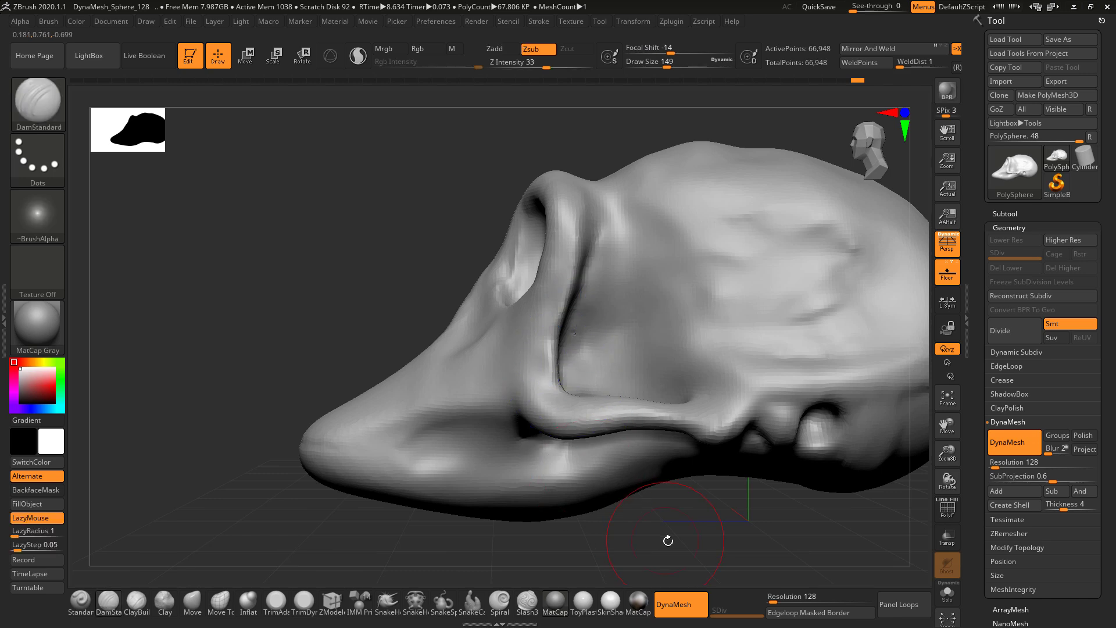
# Step: Define the upper edge of the cheekbone arch using DamStandard at draw size 87, after checking the reference
pyautogui.moveTo(692, 538)
pyautogui.keyDown('alt'); pyautogui.mouseDown(button='right')
pyautogui.moveTo(605, 501)
pyautogui.moveTo(618, 518)
pyautogui.moveTo(602, 482)
pyautogui.moveTo(587, 485)
pyautogui.moveTo(616, 503)
pyautogui.moveTo(581, 489)
pyautogui.mouseUp(button='right'); pyautogui.keyUp('alt')
pyautogui.hotkey('alt', 'Tab')
pyautogui.hotkey('alt', 'Tab')
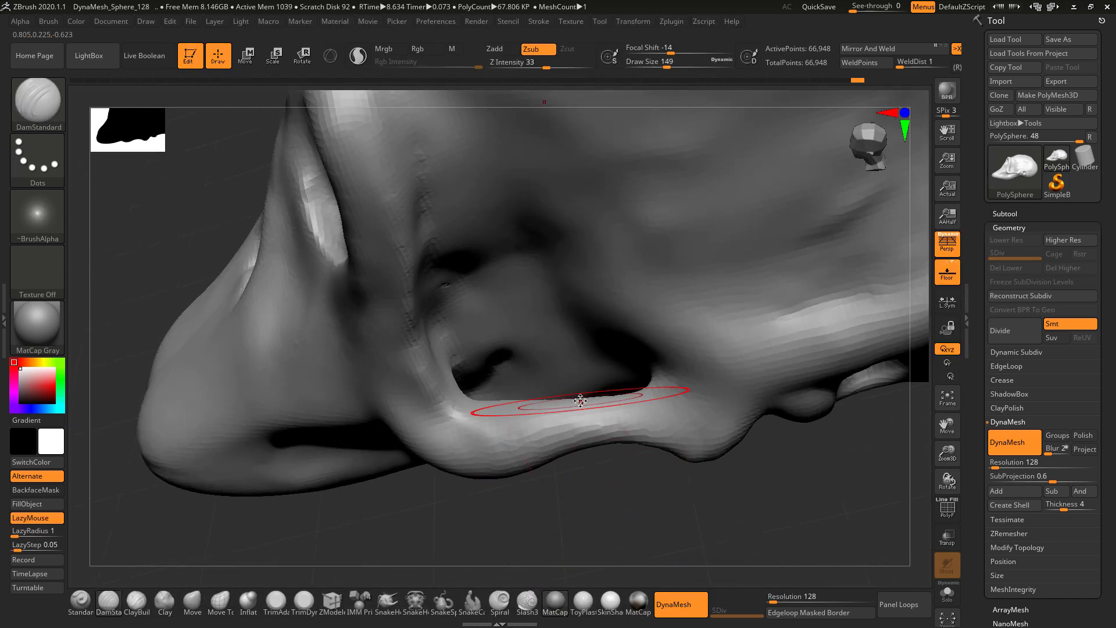
pyautogui.press('space')
pyautogui.moveTo(578, 401); pyautogui.dragTo(571, 403)
pyautogui.moveTo(598, 507)
pyautogui.mouseDown(button='right')
pyautogui.moveTo(605, 516)
pyautogui.moveTo(581, 506)
pyautogui.mouseUp(button='right')
pyautogui.moveTo(468, 413); pyautogui.dragTo(675, 421)
pyautogui.moveTo(678, 419); pyautogui.dragTo(684, 476, button='right')
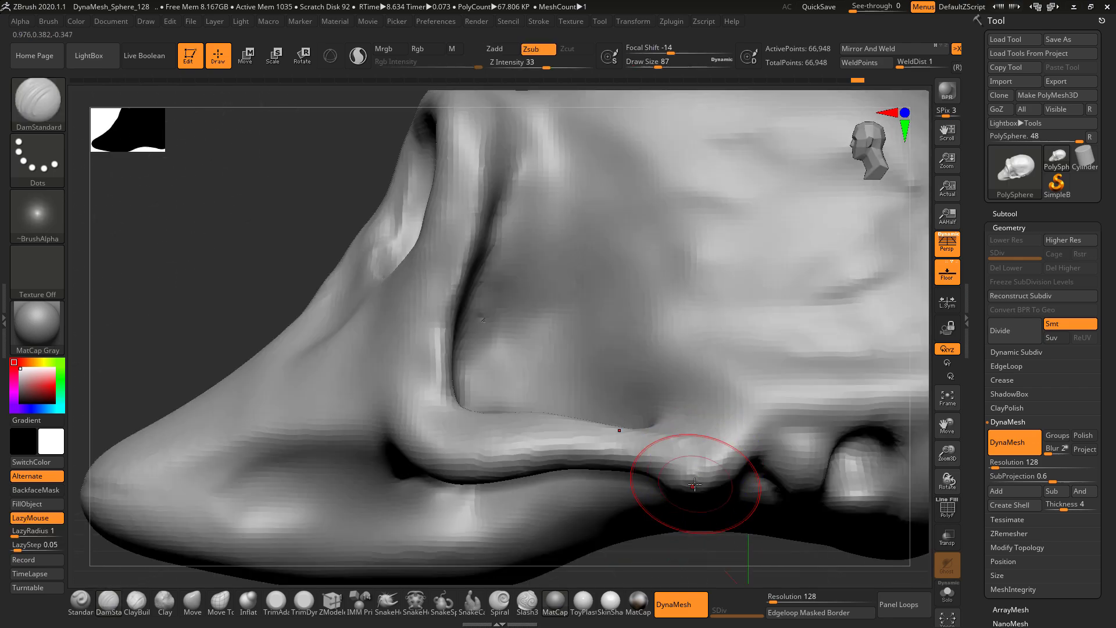
# Step: Refine the rear end of the cheekbone arch where it meets the cranium, comparing it with the side-view reference
pyautogui.hotkey('alt', 'Tab')
pyautogui.hotkey('alt', 'Tab')
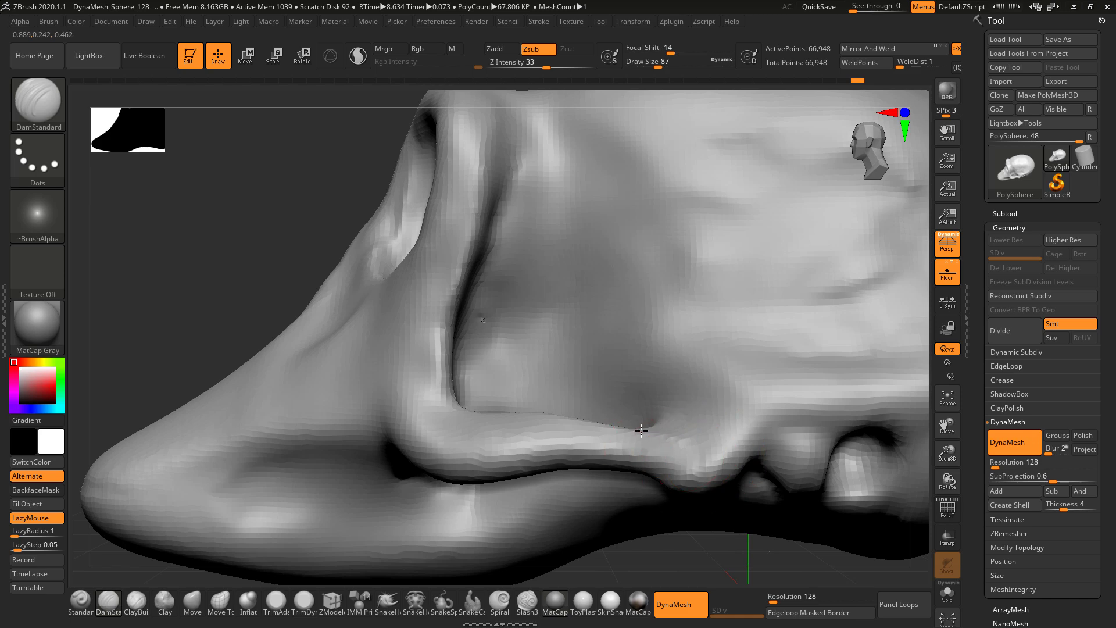
pyautogui.hotkey('alt', 'Tab')
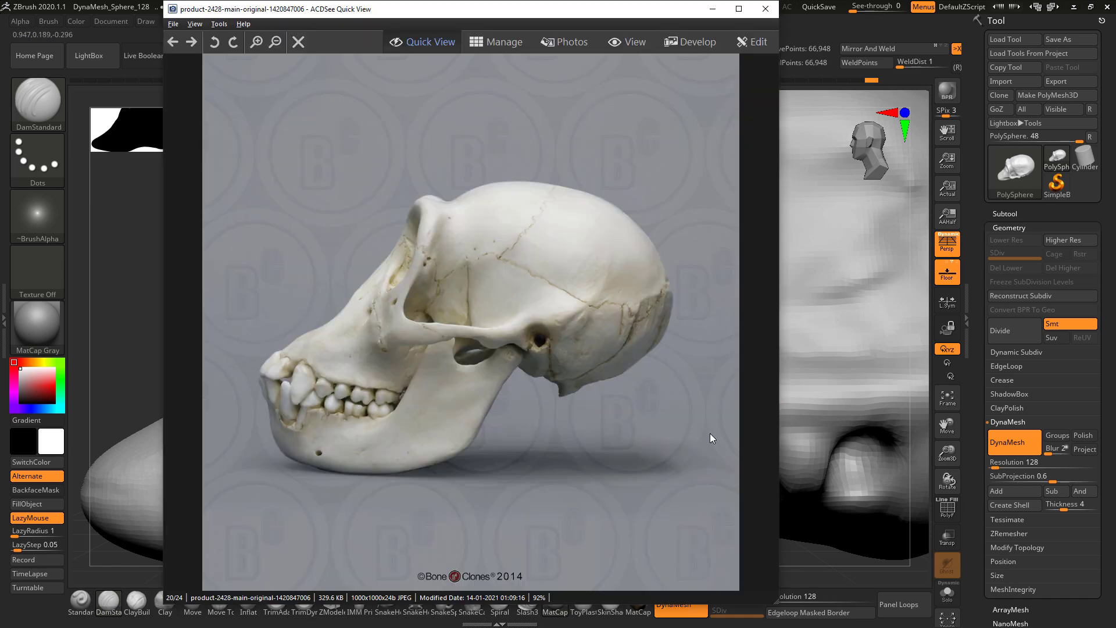
pyautogui.hotkey('alt', 'Tab')
pyautogui.moveTo(700, 428)
pyautogui.mouseDown()
pyautogui.moveTo(757, 396)
pyautogui.moveTo(680, 430)
pyautogui.moveTo(702, 411)
pyautogui.mouseUp()
# Step: Even out the outer contour of the cheekbone arch using the Move brush at draw size 87
pyautogui.moveTo(691, 558); pyautogui.dragTo(660, 446)
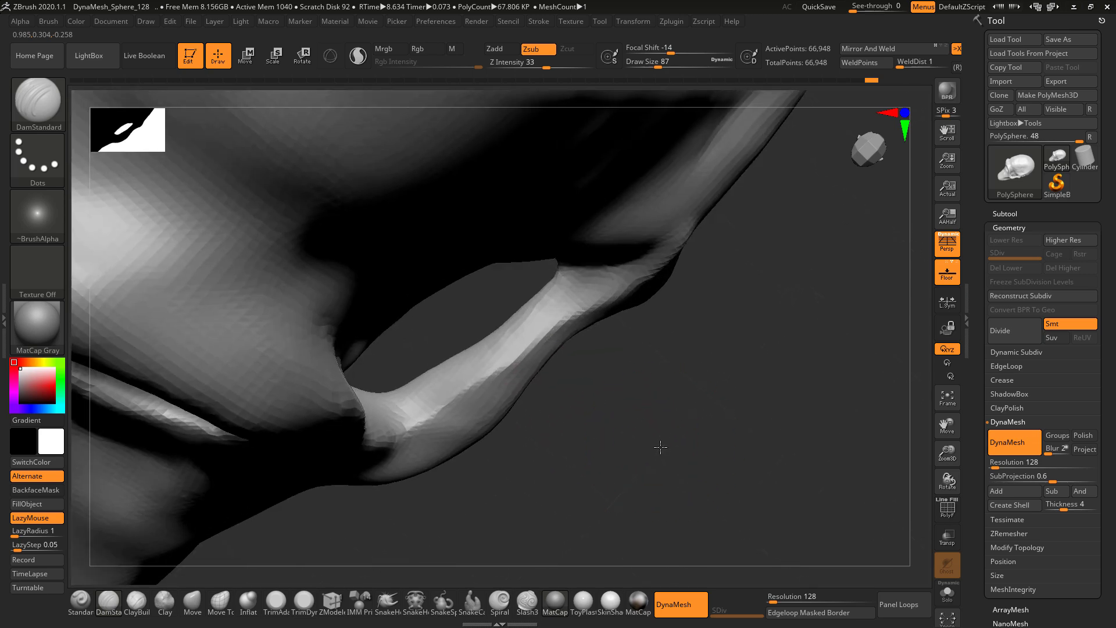
pyautogui.click(199, 601)
pyautogui.press('space')
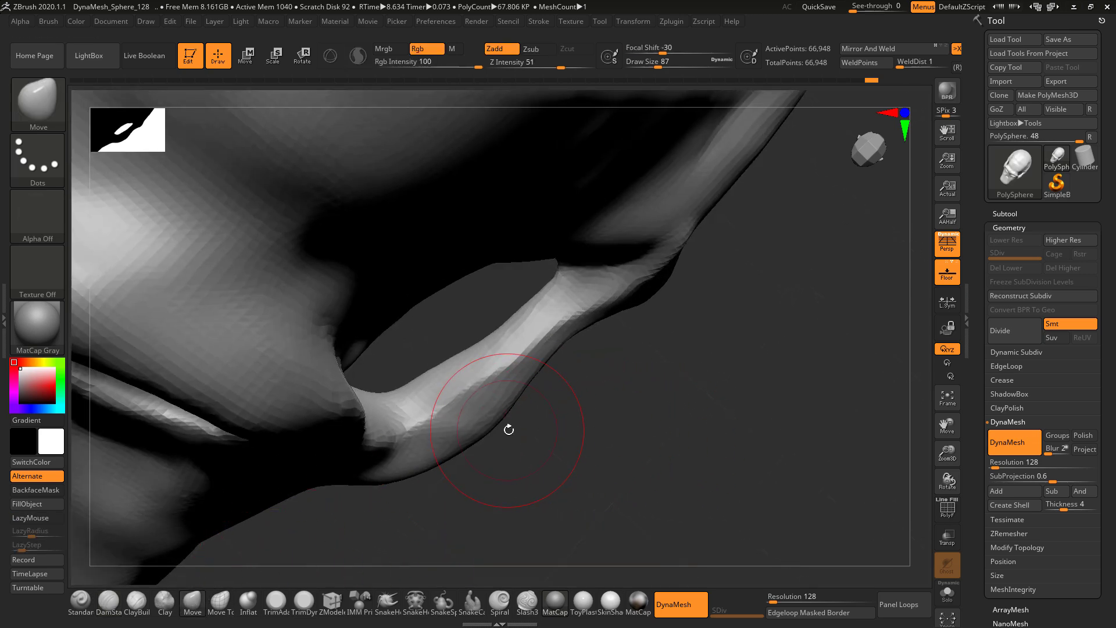
pyautogui.moveTo(484, 403); pyautogui.dragTo(498, 416)
pyautogui.moveTo(503, 429)
pyautogui.mouseDown()
pyautogui.moveTo(478, 436)
pyautogui.moveTo(518, 404)
pyautogui.mouseUp()
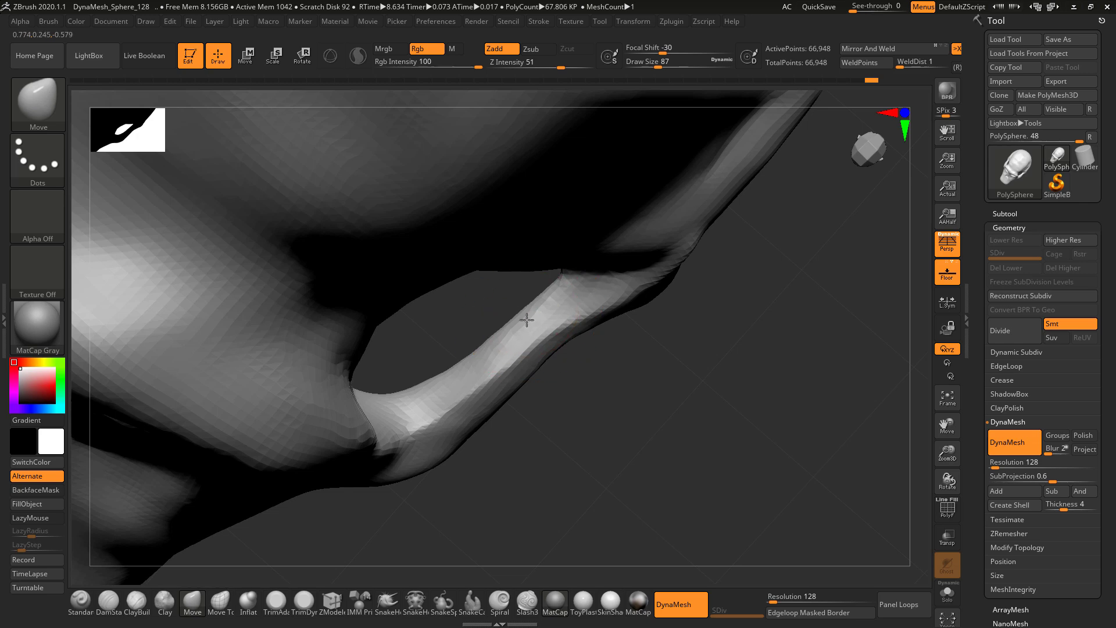
pyautogui.moveTo(555, 414); pyautogui.dragTo(571, 389)
# Step: Adjust the side of the skull with the Move brush at draw size 202, checking the form from front and side
pyautogui.keyDown('alt'); pyautogui.moveTo(687, 314); pyautogui.dragTo(720, 253); pyautogui.keyUp('alt')
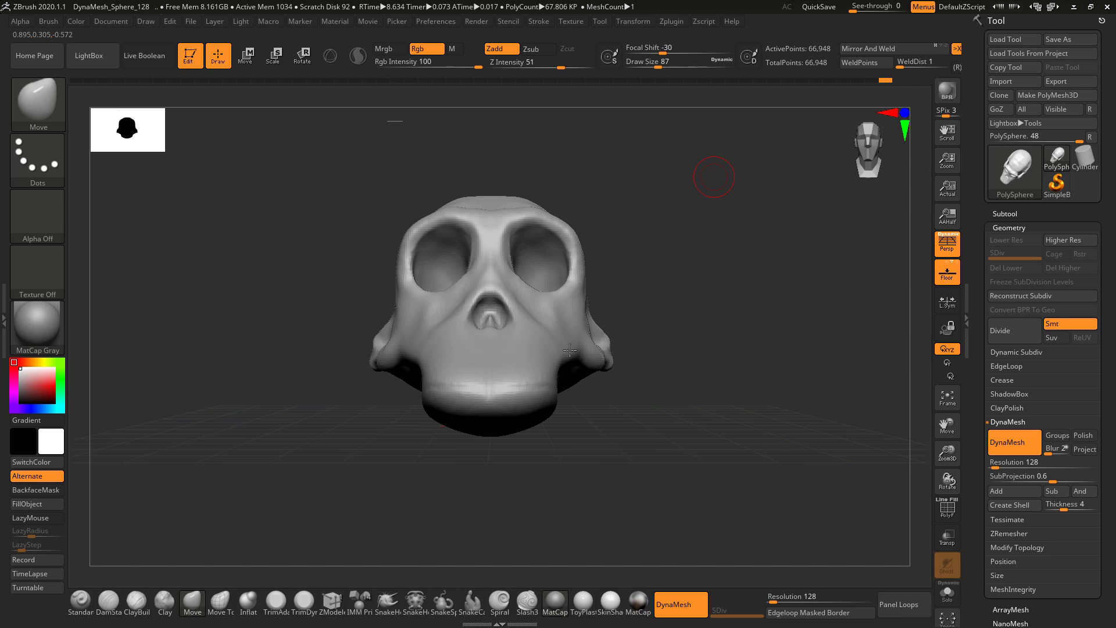
pyautogui.moveTo(620, 367); pyautogui.dragTo(610, 339)
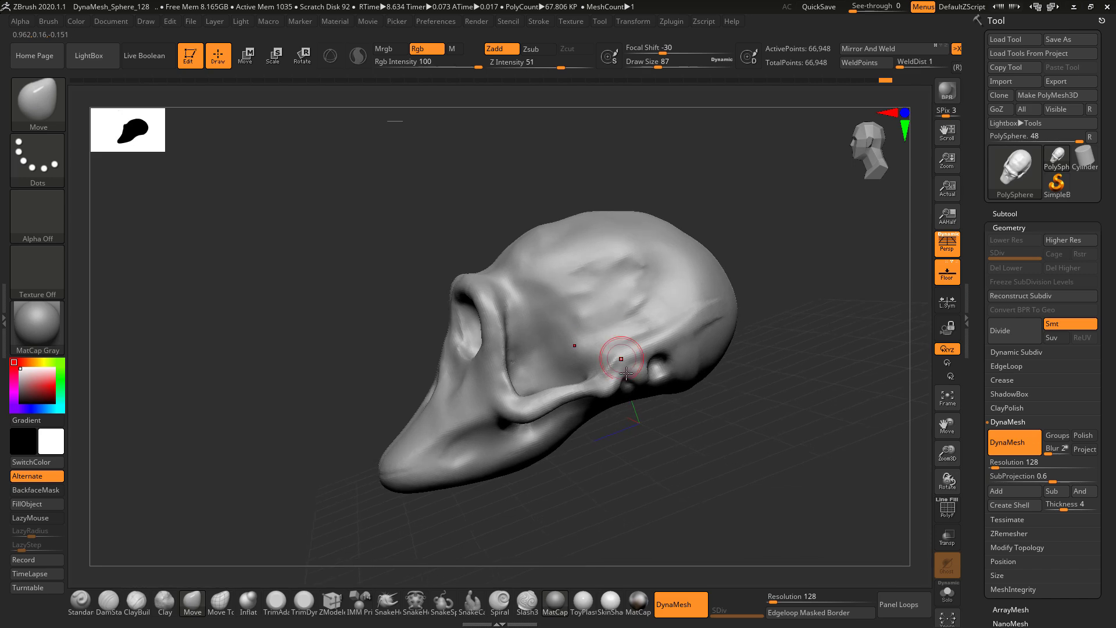
pyautogui.moveTo(618, 465)
pyautogui.mouseDown()
pyautogui.moveTo(646, 499)
pyautogui.moveTo(573, 518)
pyautogui.moveTo(570, 534)
pyautogui.mouseUp()
pyautogui.moveTo(675, 298)
pyautogui.mouseDown()
pyautogui.moveTo(663, 349)
pyautogui.moveTo(671, 324)
pyautogui.moveTo(692, 324)
pyautogui.mouseUp()
pyautogui.press('space')
pyautogui.keyDown('shift'); pyautogui.moveTo(547, 329); pyautogui.dragTo(572, 323); pyautogui.keyUp('shift')
pyautogui.moveTo(668, 331)
pyautogui.mouseDown()
pyautogui.moveTo(674, 289)
pyautogui.moveTo(680, 319)
pyautogui.moveTo(735, 324)
pyautogui.moveTo(721, 349)
pyautogui.mouseUp()
pyautogui.press('space')
pyautogui.moveTo(725, 305); pyautogui.dragTo(711, 301)
pyautogui.moveTo(676, 302)
pyautogui.mouseDown()
pyautogui.moveTo(717, 306)
pyautogui.moveTo(707, 336)
pyautogui.moveTo(710, 321)
pyautogui.moveTo(693, 341)
pyautogui.mouseUp()
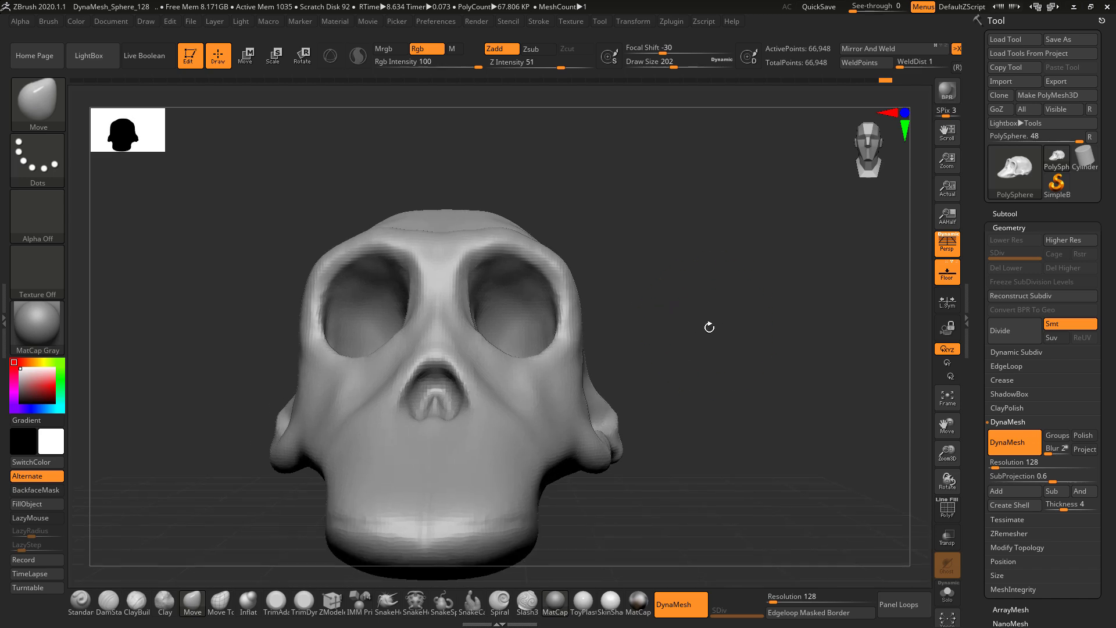
# Step: Switch the reference to the front-view skull photo and compare the sculpt's frontal proportions and cheekbone width against it
pyautogui.hotkey('alt', 'Tab')
pyautogui.press('Right')
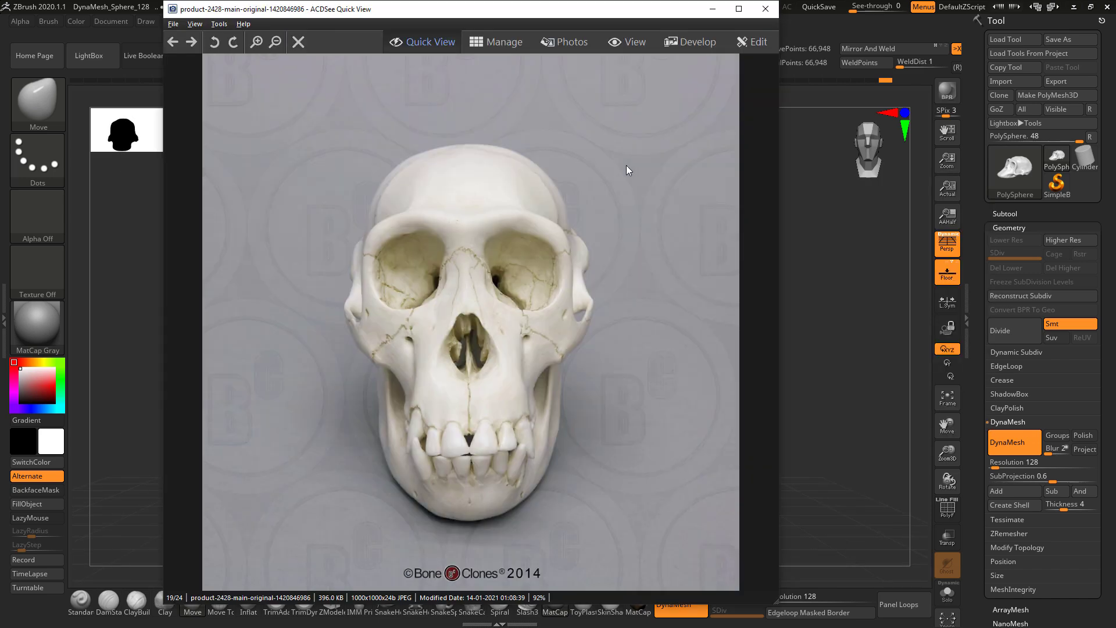
pyautogui.hotkey('alt', 'Tab')
pyautogui.moveTo(675, 346); pyautogui.dragTo(741, 272)
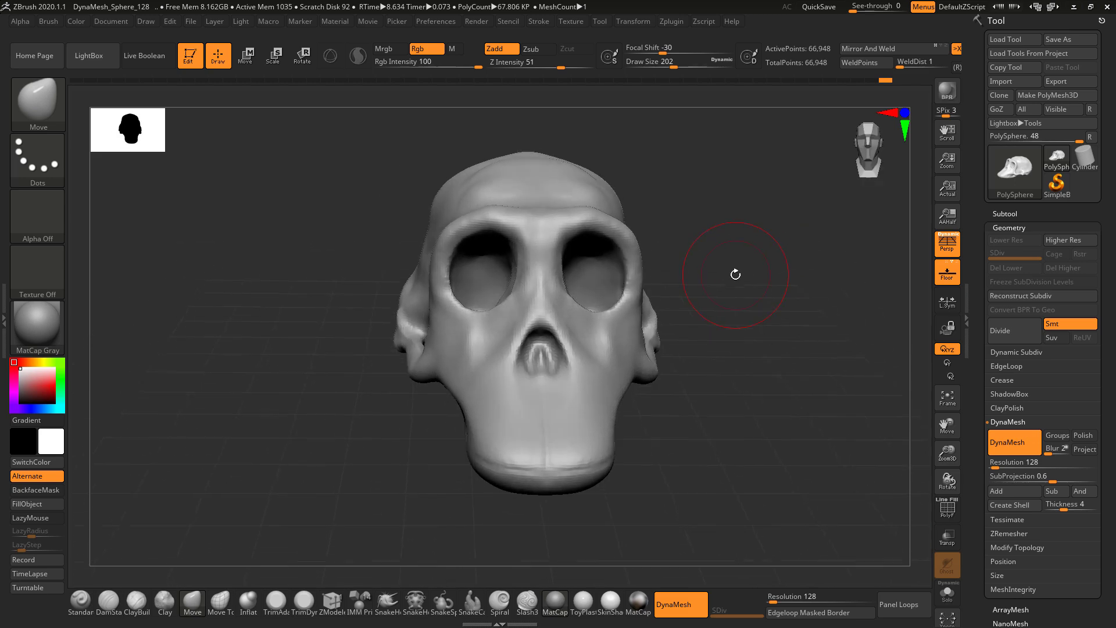
pyautogui.hotkey('alt', 'Tab')
pyautogui.hotkey('alt', 'Tab')
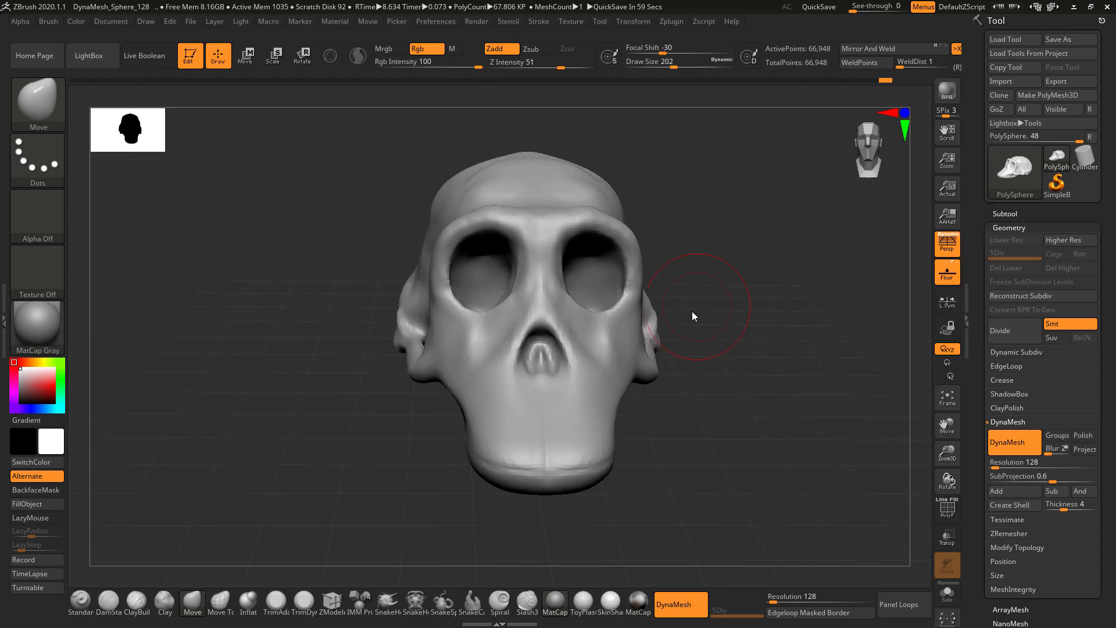
pyautogui.moveTo(717, 290)
pyautogui.mouseDown()
pyautogui.moveTo(706, 286)
pyautogui.moveTo(705, 304)
pyautogui.moveTo(672, 287)
pyautogui.moveTo(691, 289)
pyautogui.mouseUp()
pyautogui.hotkey('alt', 'Tab')
pyautogui.hotkey('alt', 'Tab')
pyautogui.hotkey('alt', 'Tab')
pyautogui.hotkey('alt', 'Tab')
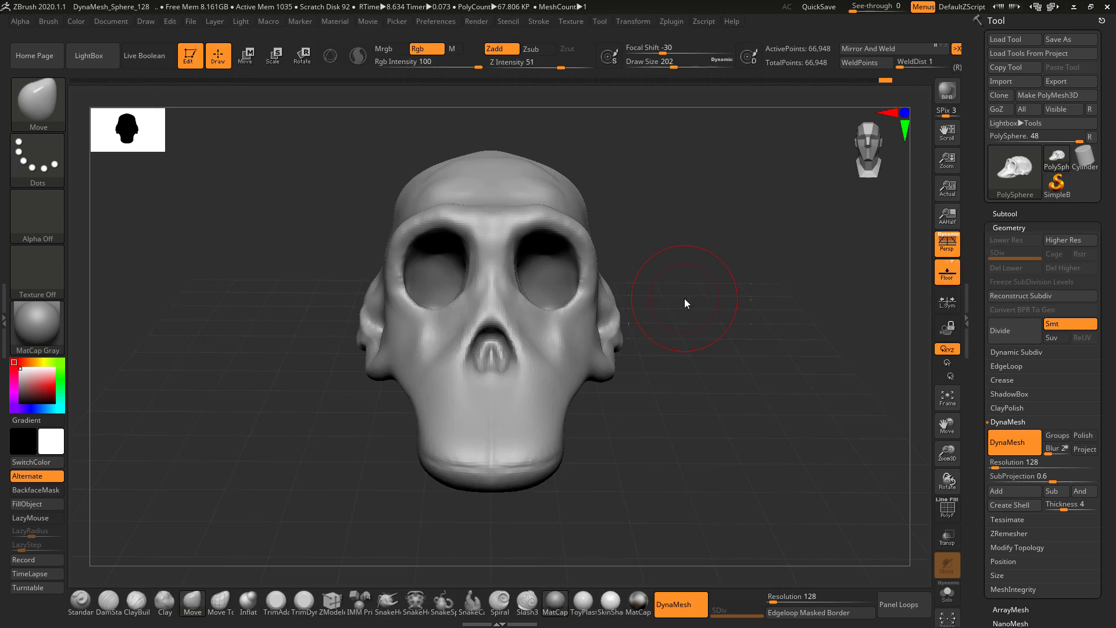
pyautogui.hotkey('alt', 'Tab')
pyautogui.hotkey('alt', 'Tab')
pyautogui.moveTo(686, 300)
pyautogui.mouseDown()
pyautogui.moveTo(687, 364)
pyautogui.moveTo(710, 364)
pyautogui.moveTo(689, 380)
pyautogui.moveTo(700, 386)
pyautogui.moveTo(699, 337)
pyautogui.moveTo(704, 359)
pyautogui.moveTo(657, 344)
pyautogui.moveTo(670, 326)
pyautogui.moveTo(644, 336)
pyautogui.mouseUp()
pyautogui.hotkey('alt', 'Tab')
pyautogui.hotkey('alt', 'Tab')
# Step: Push out the bone around the ear and the arch's rear end with the Move brush at draw size 158, following the front-view reference
pyautogui.press('space')
pyautogui.moveTo(731, 399)
pyautogui.mouseDown()
pyautogui.moveTo(745, 396)
pyautogui.moveTo(656, 407)
pyautogui.mouseUp()
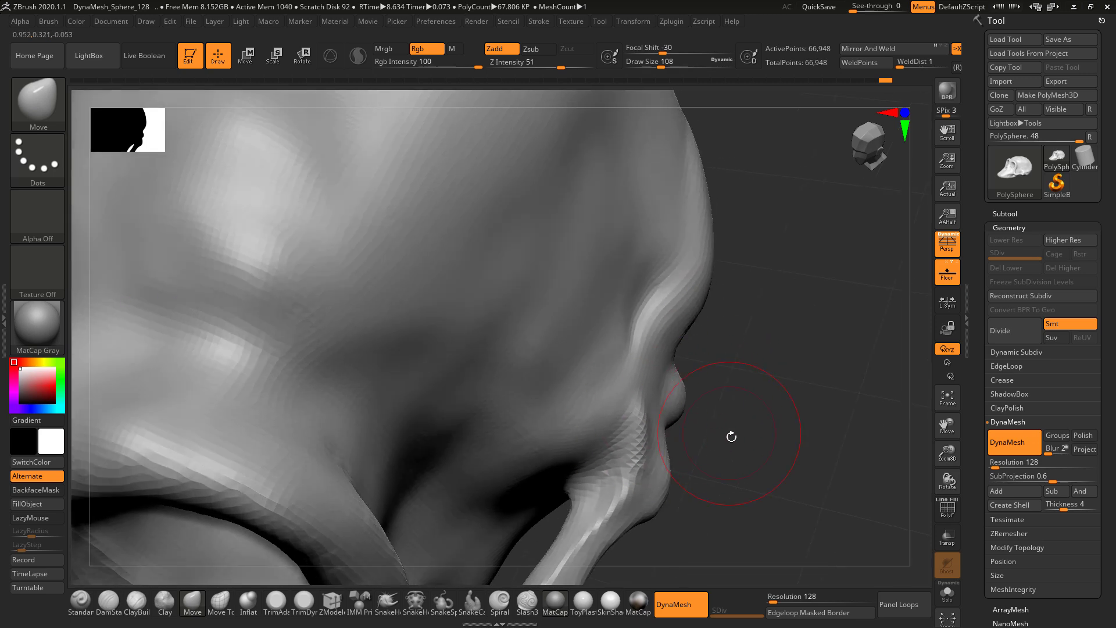
pyautogui.moveTo(731, 436); pyautogui.dragTo(731, 343)
pyautogui.press('space')
pyautogui.moveTo(725, 347); pyautogui.dragTo(734, 346)
pyautogui.hotkey('alt', 'Tab')
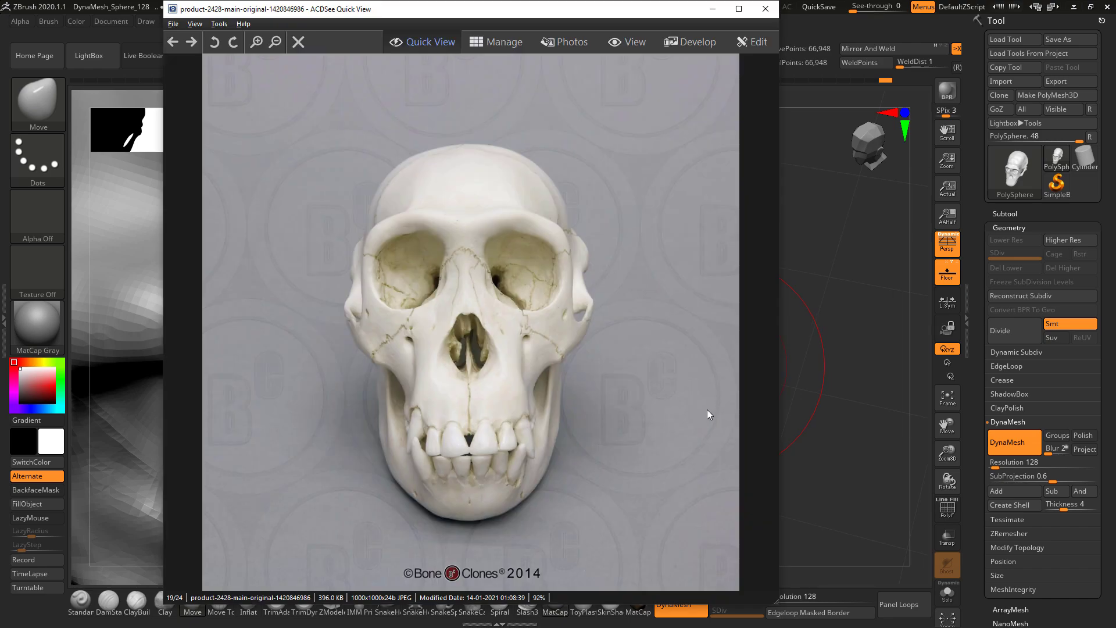
pyautogui.hotkey('alt', 'Tab')
pyautogui.moveTo(650, 416)
pyautogui.mouseDown()
pyautogui.moveTo(583, 444)
pyautogui.moveTo(644, 358)
pyautogui.mouseUp()
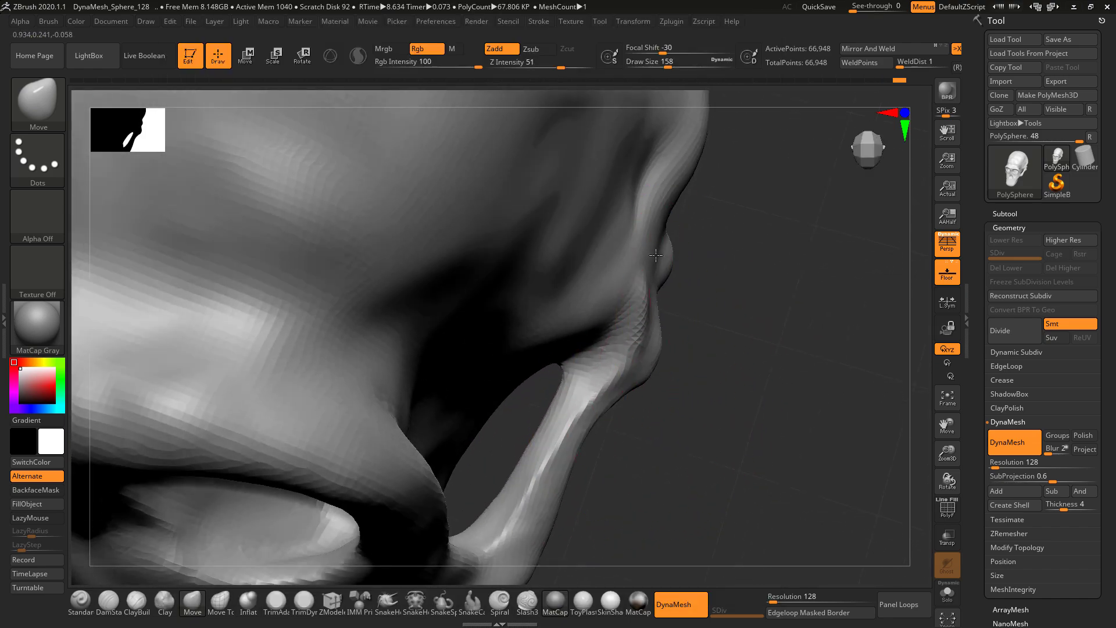
pyautogui.moveTo(656, 254); pyautogui.dragTo(656, 178)
pyautogui.keyDown('shift'); pyautogui.moveTo(725, 309); pyautogui.dragTo(676, 303); pyautogui.keyUp('shift')
pyautogui.hotkey('alt', 'Tab')
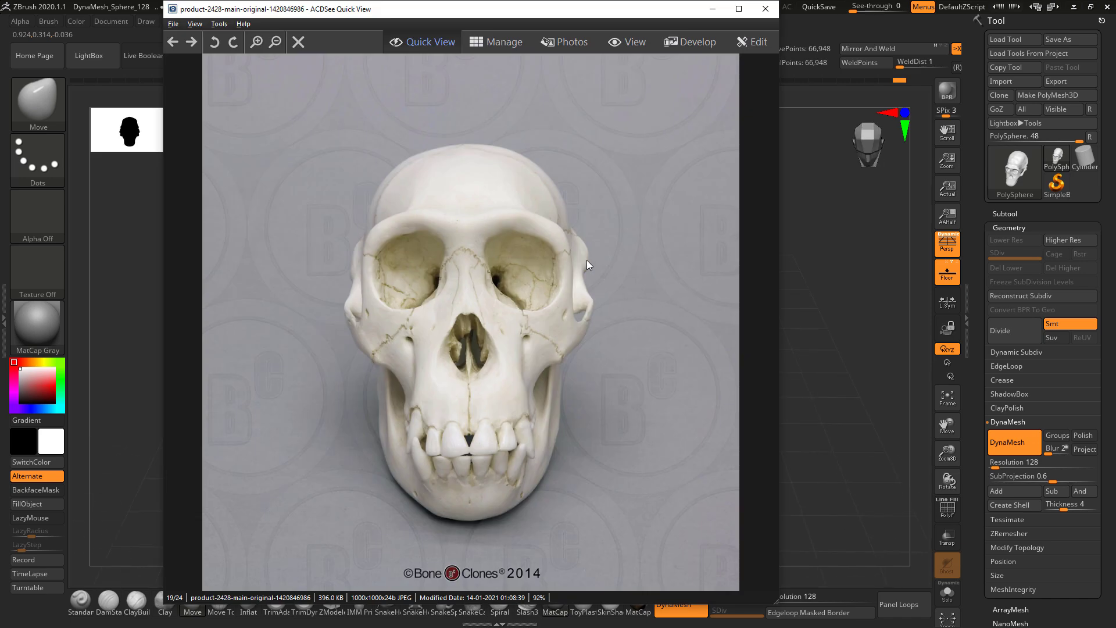
pyautogui.hotkey('alt', 'Tab')
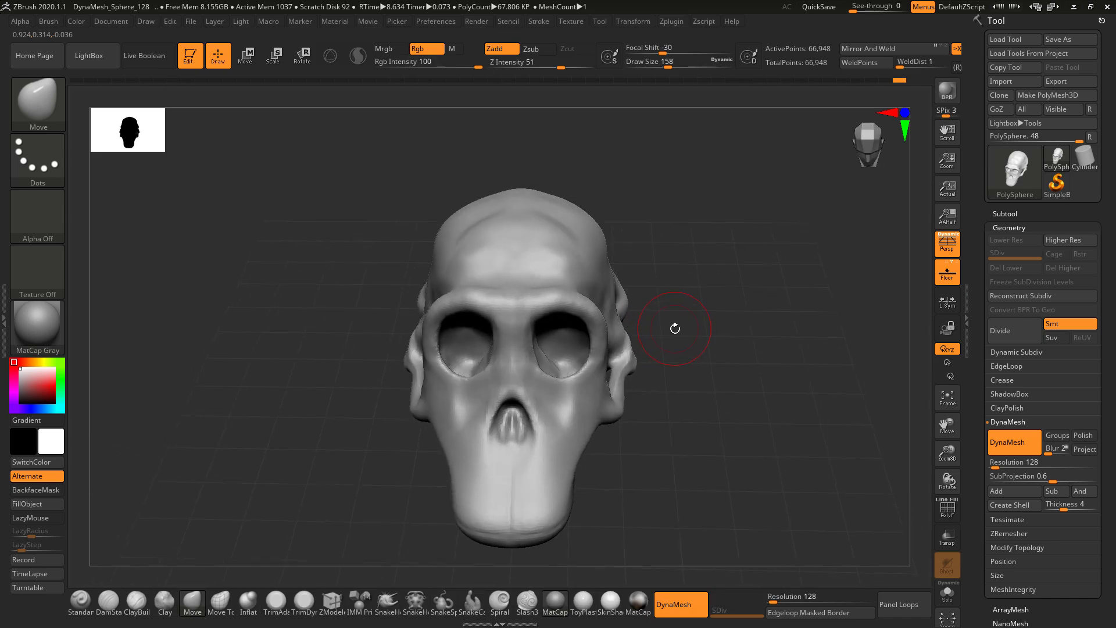
# Step: Remesh the skull with DynaMesh at resolution 128 and smooth the side surface around the ear, checking the front-view reference
pyautogui.hotkey('alt', 'Tab')
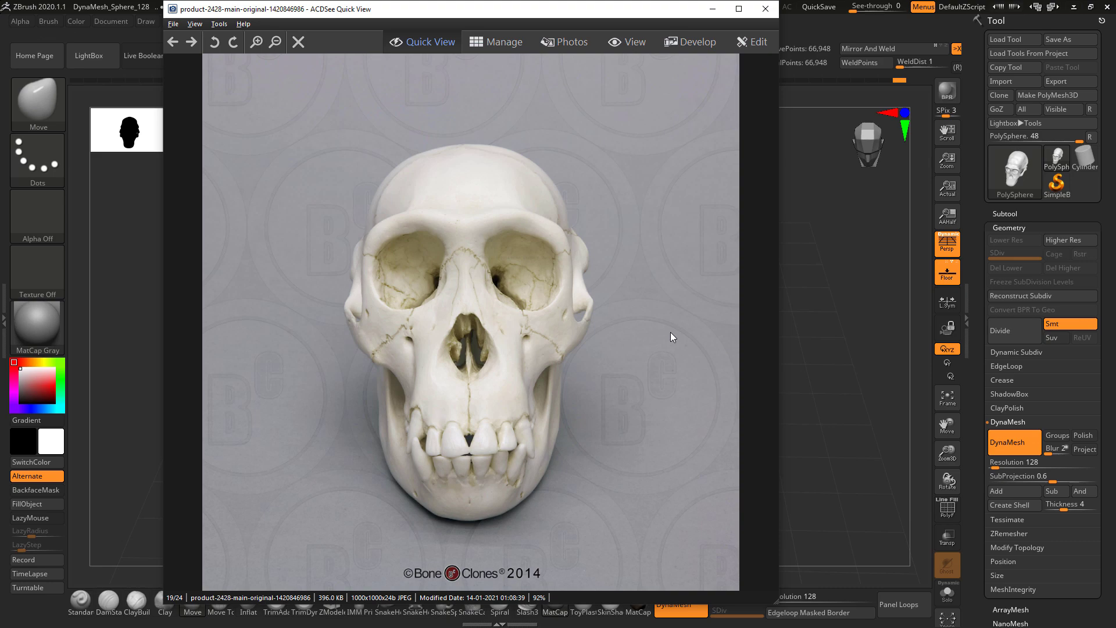
pyautogui.hotkey('alt', 'Tab')
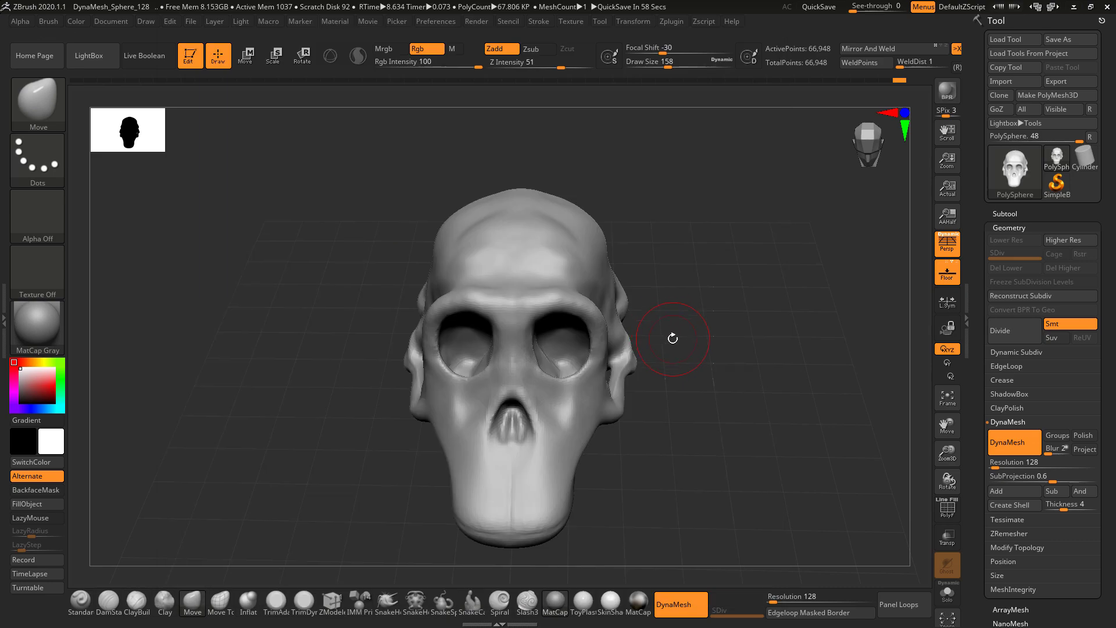
pyautogui.moveTo(669, 338); pyautogui.dragTo(684, 247)
pyautogui.keyDown('ctrl'); pyautogui.moveTo(734, 195); pyautogui.dragTo(776, 245); pyautogui.keyUp('ctrl')
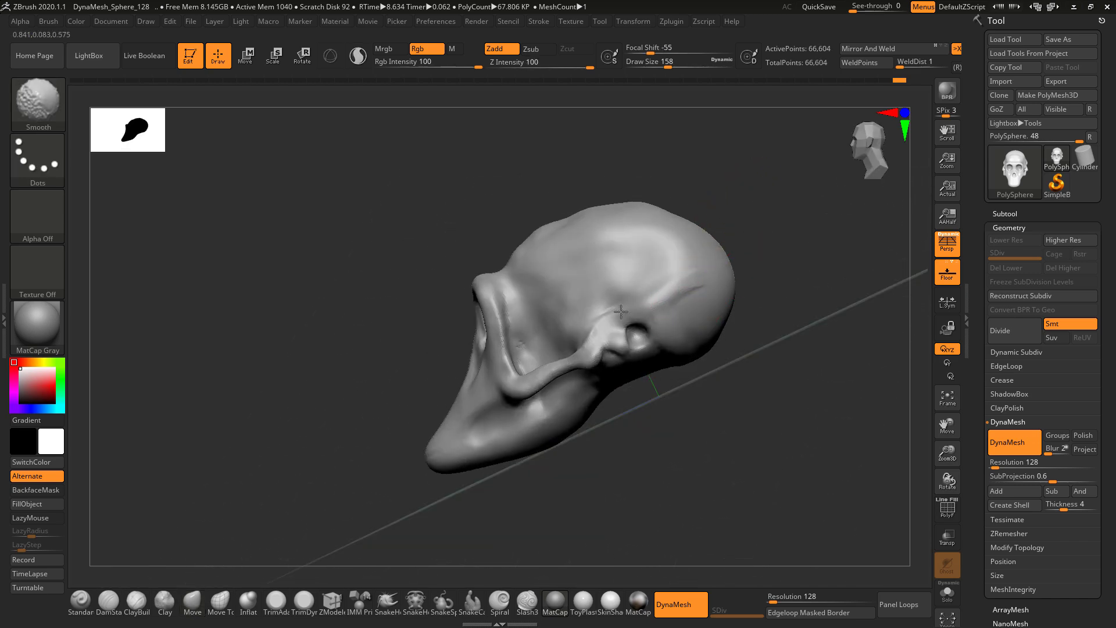
pyautogui.moveTo(688, 395)
pyautogui.mouseDown()
pyautogui.moveTo(720, 389)
pyautogui.moveTo(742, 336)
pyautogui.moveTo(738, 304)
pyautogui.moveTo(779, 331)
pyautogui.moveTo(760, 282)
pyautogui.moveTo(740, 341)
pyautogui.moveTo(723, 256)
pyautogui.moveTo(740, 255)
pyautogui.moveTo(715, 327)
pyautogui.moveTo(723, 371)
pyautogui.moveTo(721, 343)
pyautogui.mouseUp()
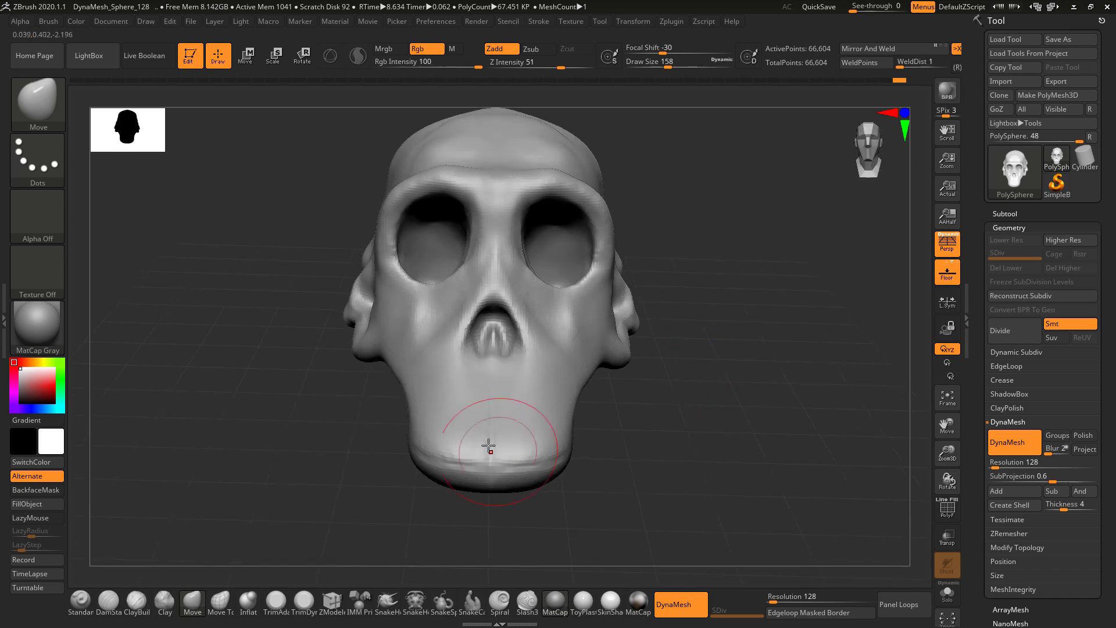
# Step: Pull in the sides of the muzzle below the cheekbones with the Move brush at draw size 158, following the front-view reference
pyautogui.hotkey('alt', 'Tab')
pyautogui.hotkey('alt', 'Tab')
pyautogui.moveTo(598, 429); pyautogui.dragTo(548, 433)
pyautogui.hotkey('alt', 'Tab')
pyautogui.hotkey('alt', 'Tab')
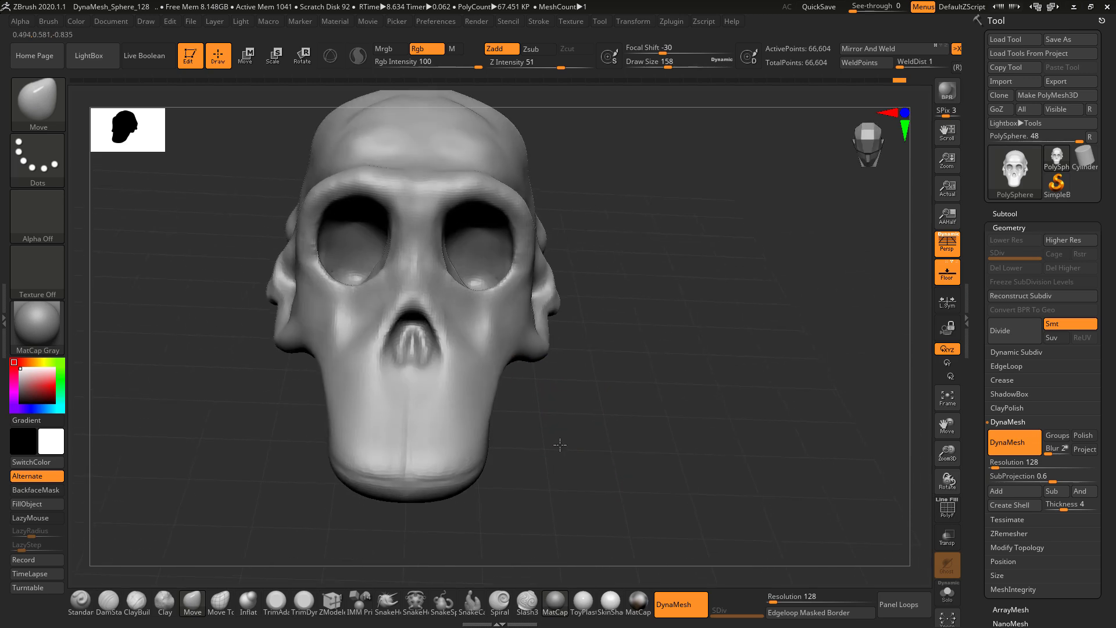
pyautogui.hotkey('alt', 'Tab')
pyautogui.hotkey('alt', 'Tab')
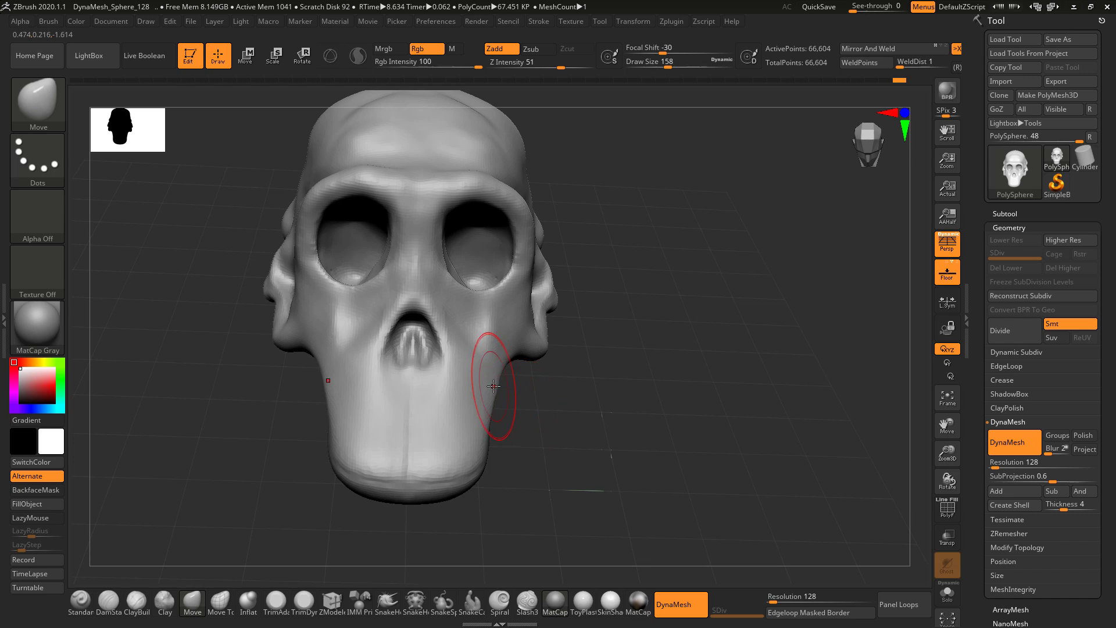
pyautogui.hotkey('alt', 'Tab')
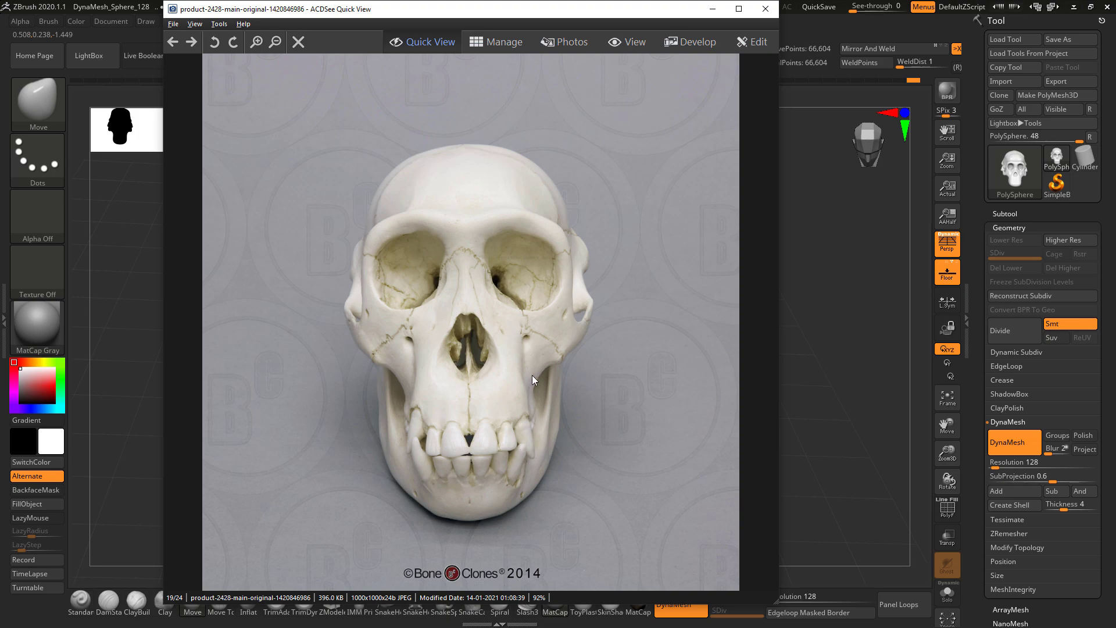
pyautogui.hotkey('alt', 'Tab')
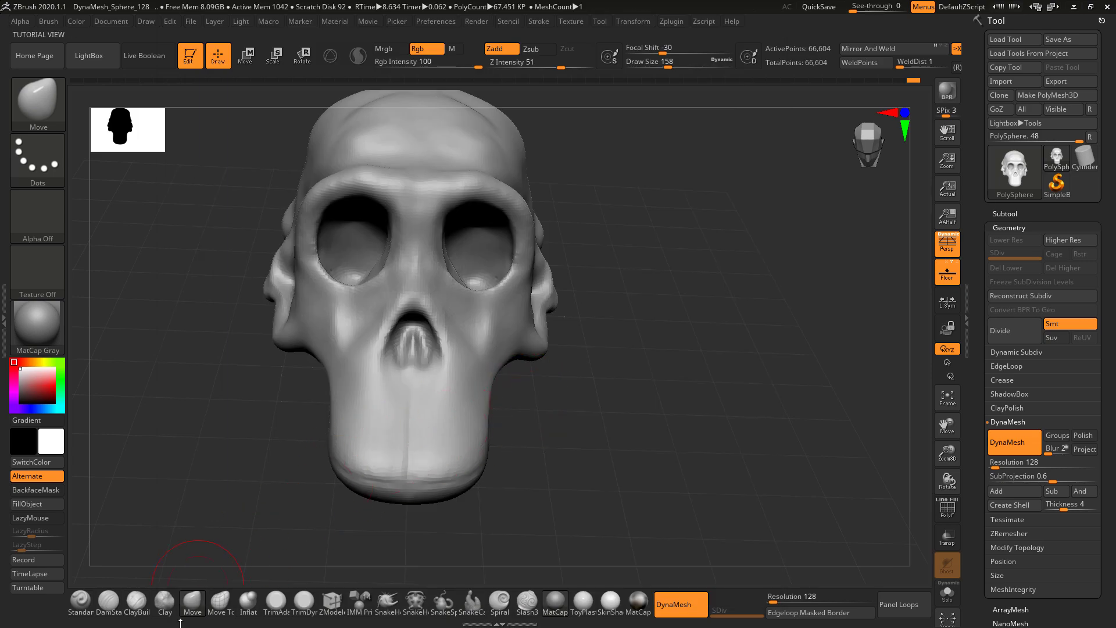
# Step: Carve a vertical groove below each cheekbone beside the nose with the DamStandard brush at draw size 80
pyautogui.click(109, 602)
pyautogui.press('space')
pyautogui.moveTo(508, 357); pyautogui.dragTo(497, 356)
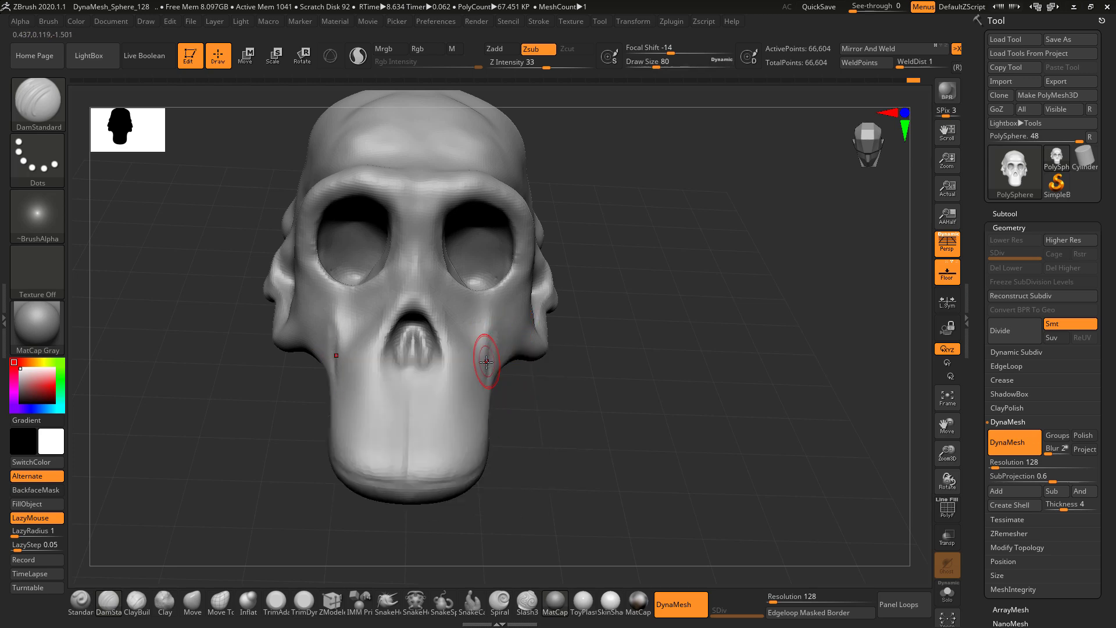
pyautogui.hotkey('alt', 'Tab')
pyautogui.hotkey('alt', 'Tab')
pyautogui.press('ctrl')
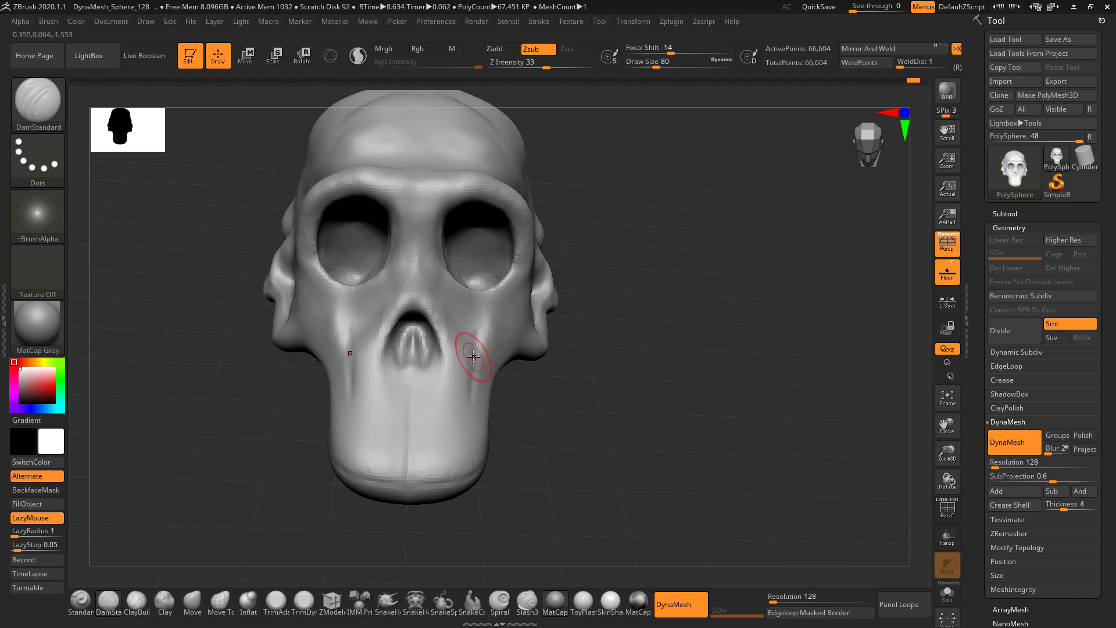
# Step: Extend both grooves down the muzzle toward the canine roots and smooth their edges, following the front-view reference
pyautogui.hotkey('alt', 'Tab')
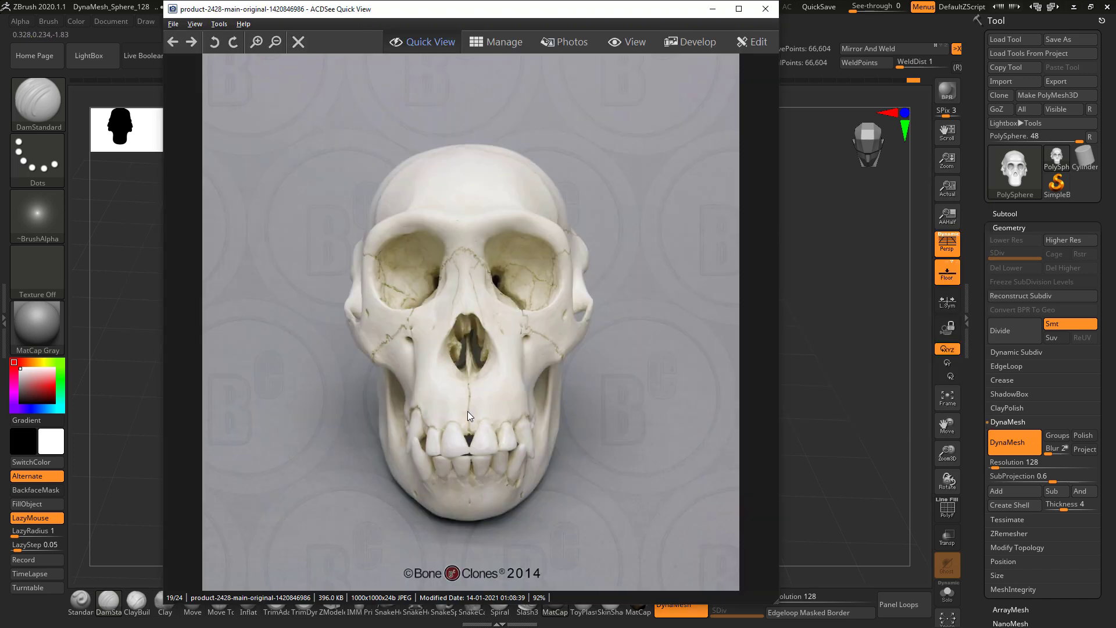
pyautogui.hotkey('alt', 'Tab')
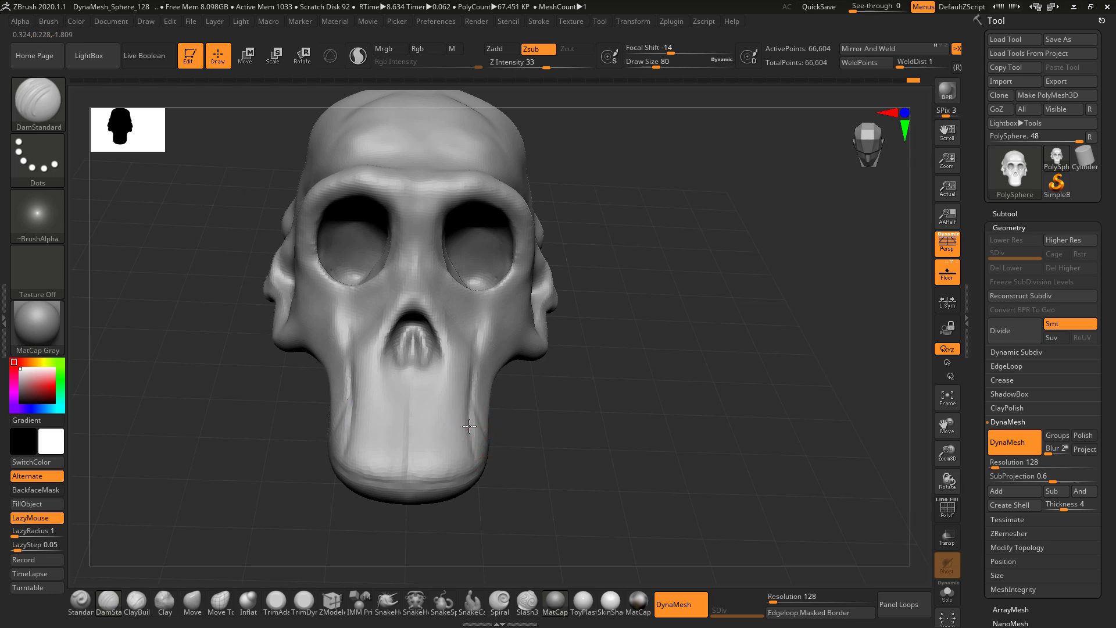
pyautogui.hotkey('alt', 'Tab')
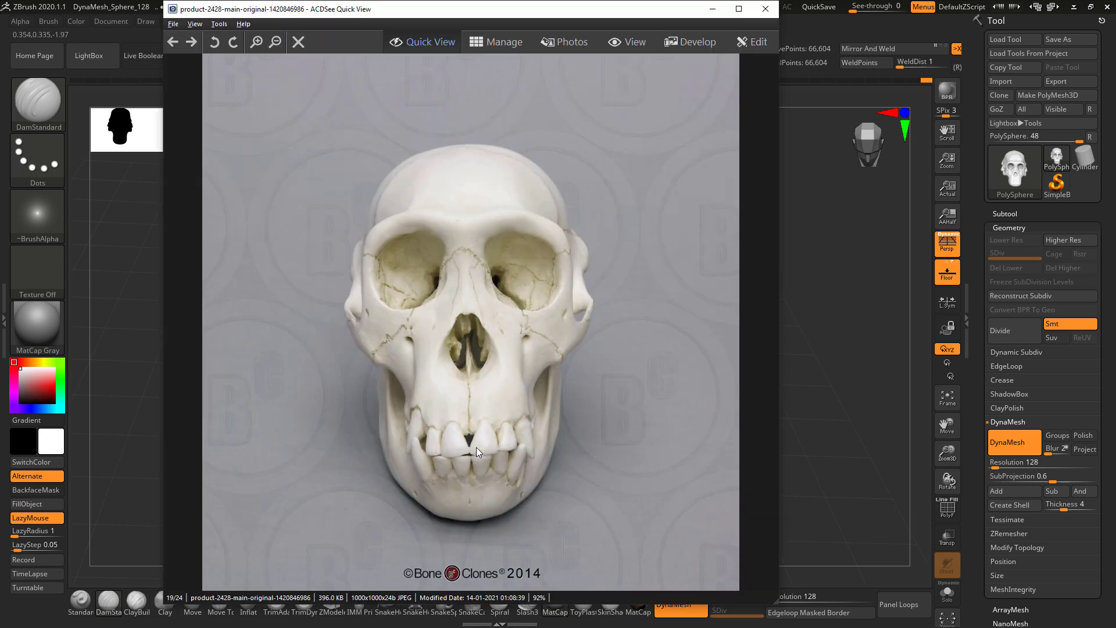
pyautogui.hotkey('alt', 'Tab')
pyautogui.keyDown('shift'); pyautogui.moveTo(470, 379); pyautogui.dragTo(461, 462); pyautogui.keyUp('shift')
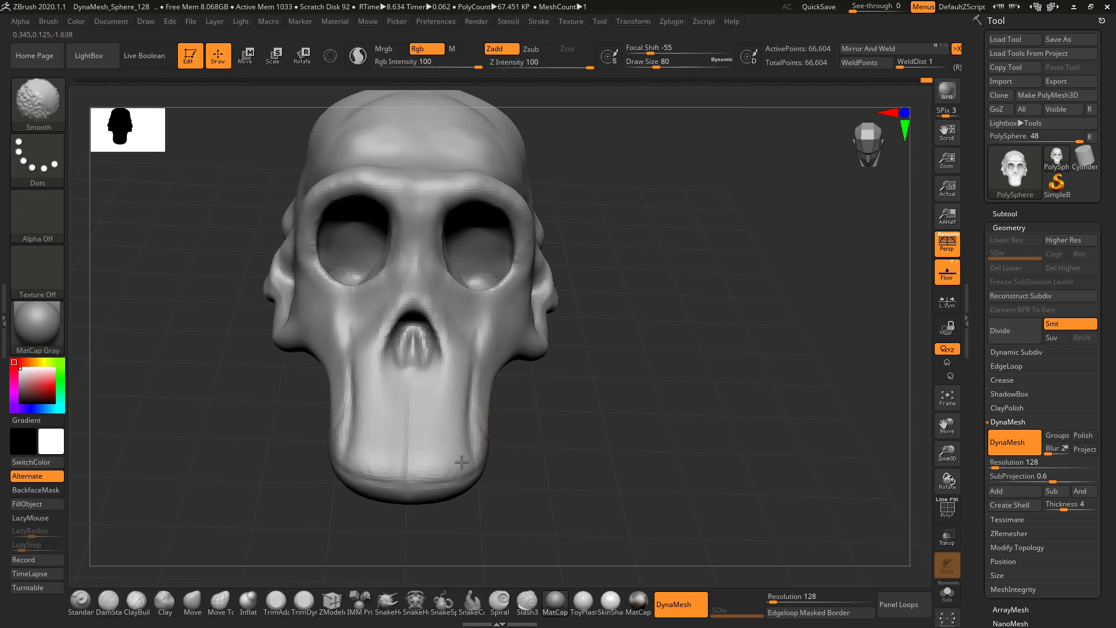
# Step: Cut a small pit at the top of each muzzle groove, remesh the skull, and re-carve the grooves below with DamStandard
pyautogui.hotkey('alt', 'Tab')
pyautogui.hotkey('alt', 'Tab')
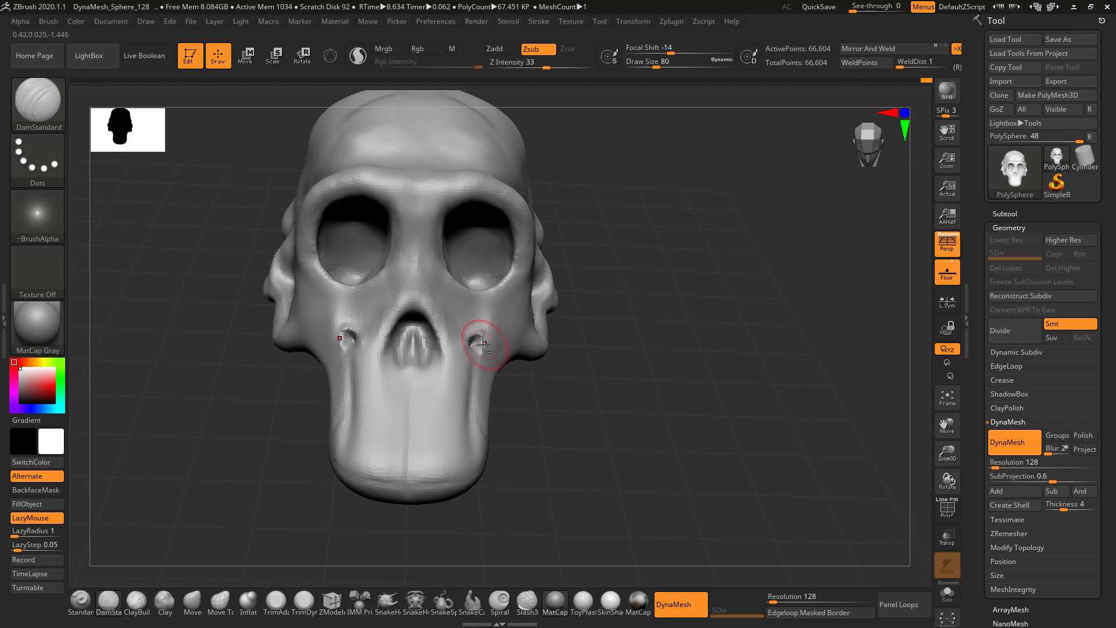
pyautogui.keyDown('ctrl'); pyautogui.moveTo(640, 355); pyautogui.dragTo(633, 403); pyautogui.keyUp('ctrl')
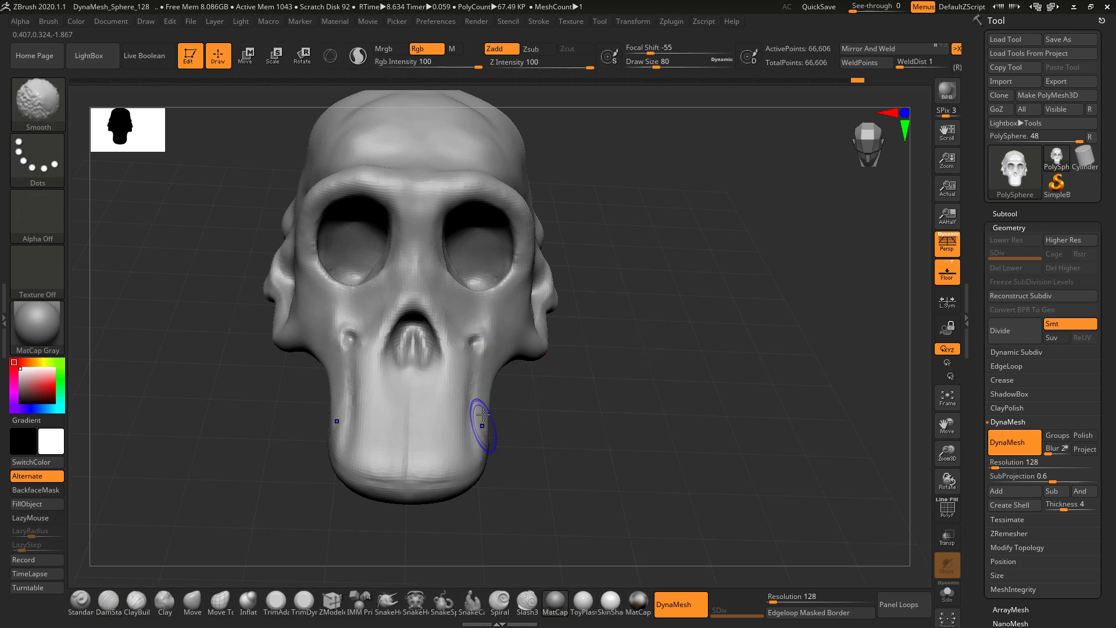
pyautogui.hotkey('alt', 'Tab')
pyautogui.hotkey('alt', 'Tab')
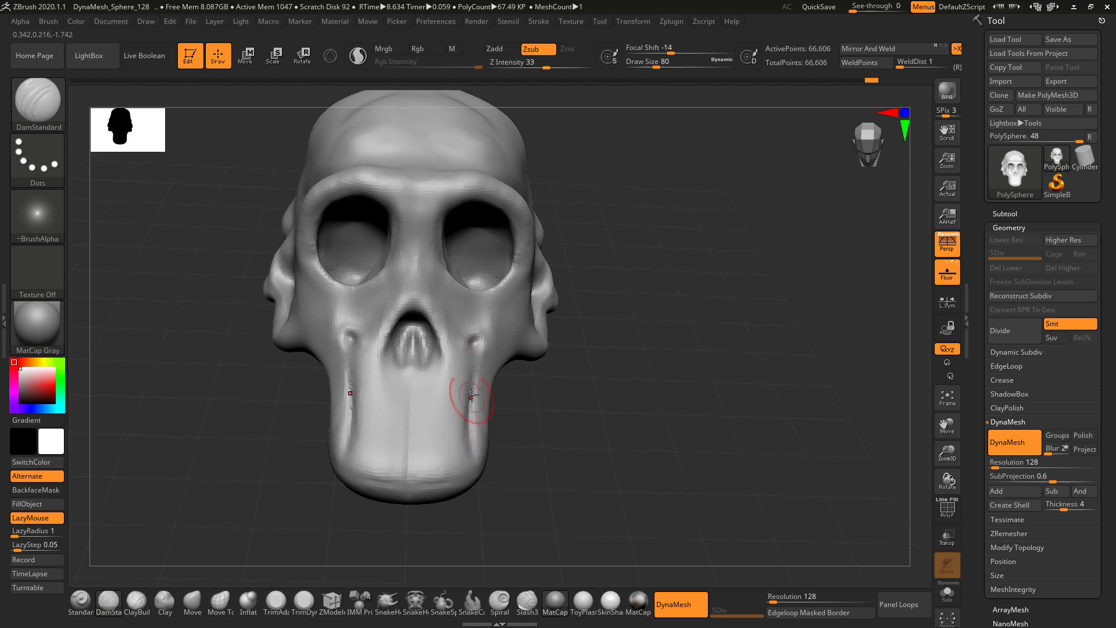
# Step: Compare the muzzle with the front-view reference, then switch to the side-view skull photo and compare the profile
pyautogui.hotkey('alt', 'Tab')
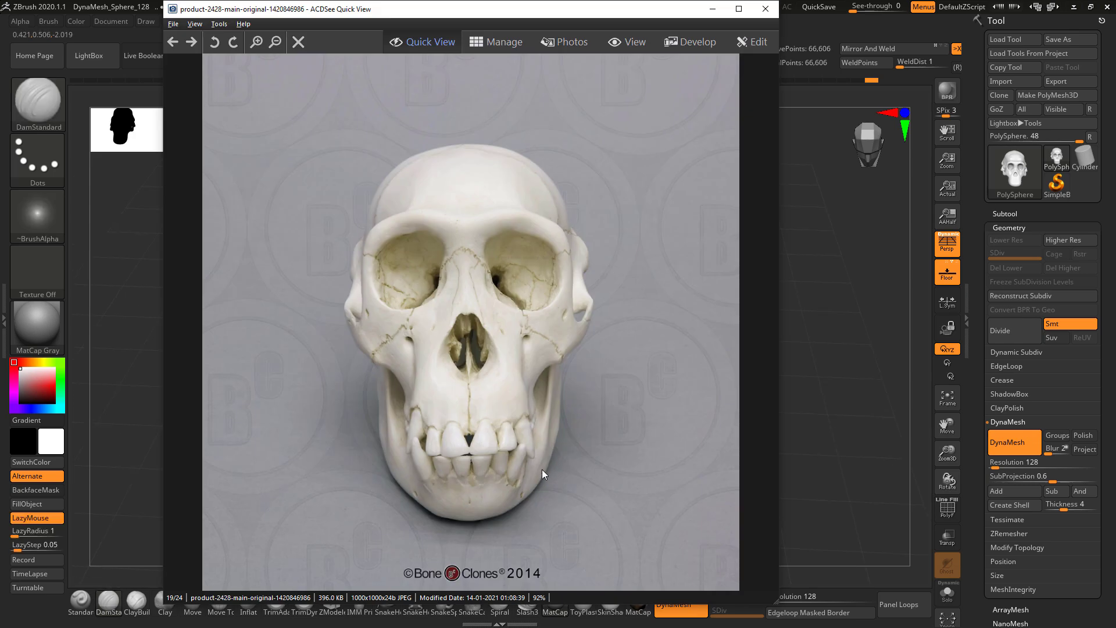
pyautogui.hotkey('alt', 'Tab')
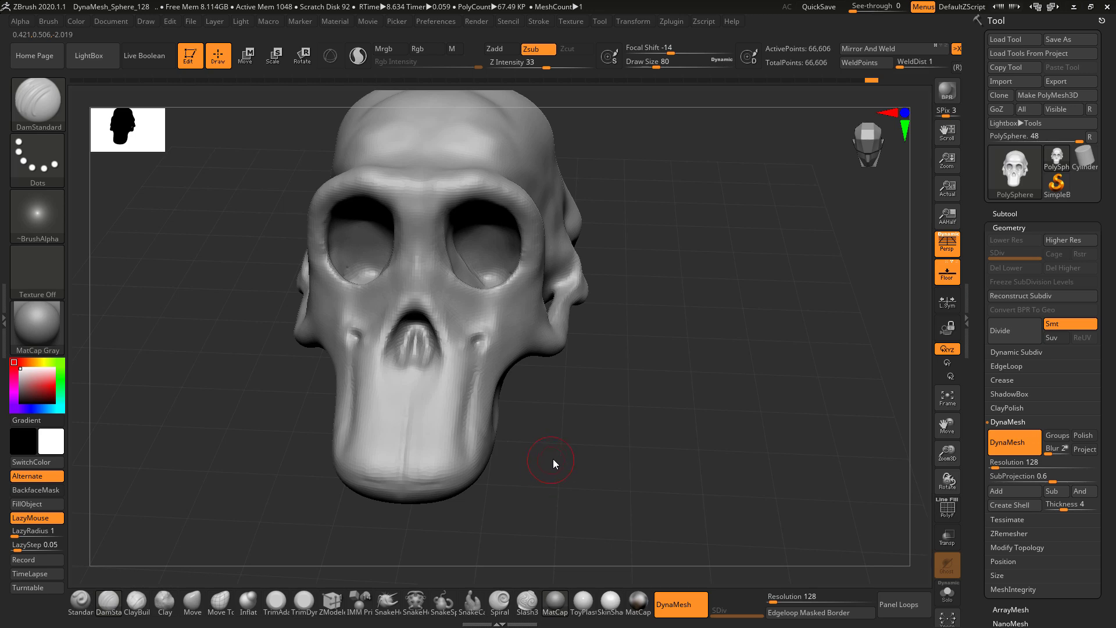
pyautogui.moveTo(566, 452); pyautogui.dragTo(513, 370)
pyautogui.hotkey('alt', 'Tab')
pyautogui.hotkey('alt', 'Tab')
pyautogui.moveTo(605, 273); pyautogui.dragTo(558, 404)
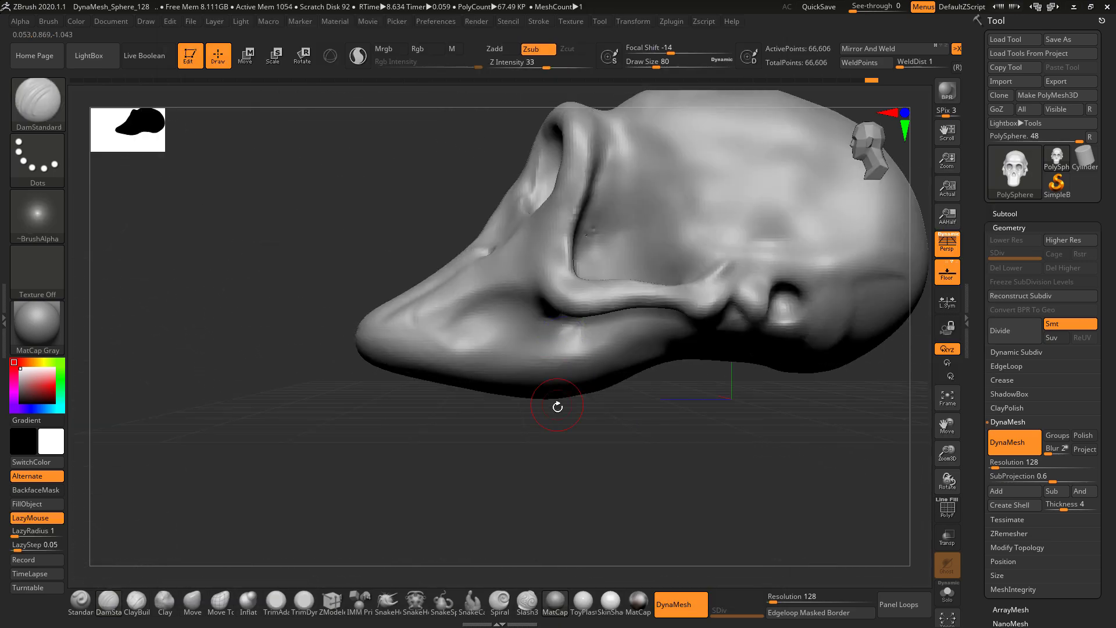
pyautogui.hotkey('alt', 'Tab')
pyautogui.scroll(-1, 547, 364)
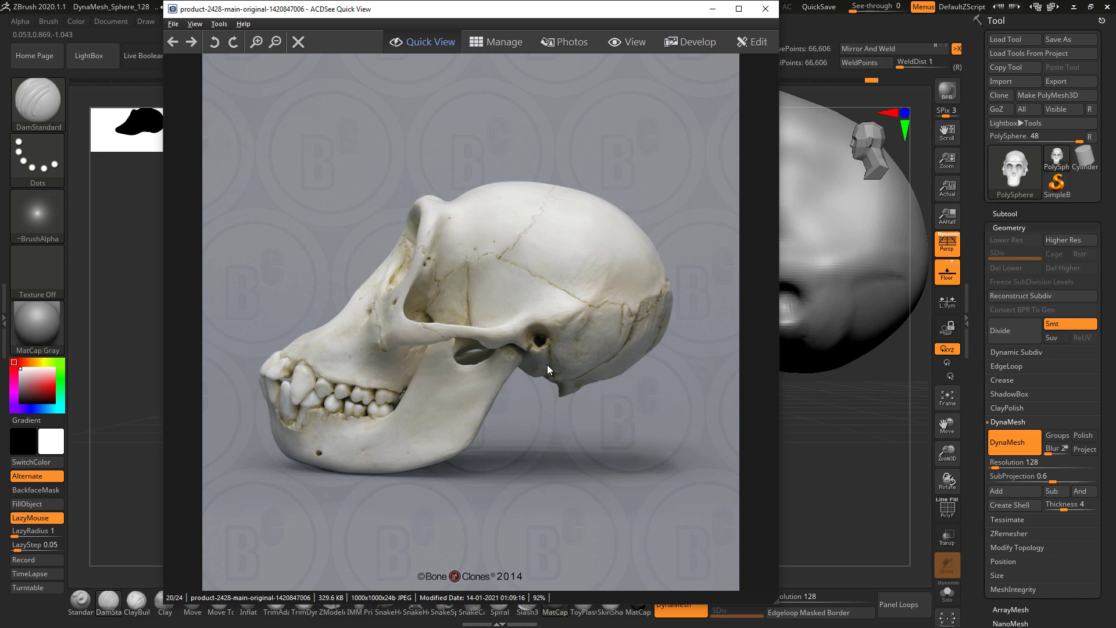
pyautogui.hotkey('alt', 'Tab')
pyautogui.hotkey('alt', 'Tab')
pyautogui.hotkey('alt', 'Tab')
# Step: Cut a hollow behind the muzzle, beneath the rear of the cheekbone arch, with the ClayBuildup brush at draw size 172
pyautogui.moveTo(641, 434)
pyautogui.mouseDown()
pyautogui.moveTo(623, 435)
pyautogui.moveTo(649, 423)
pyautogui.moveTo(642, 396)
pyautogui.mouseUp()
pyautogui.press('space')
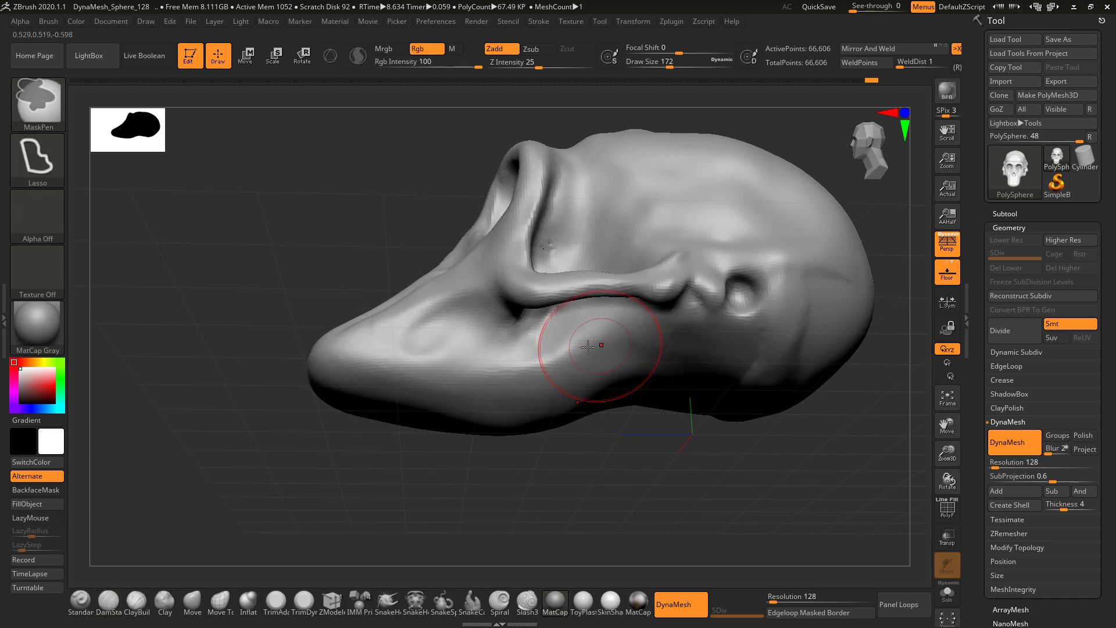
pyautogui.click(141, 602)
pyautogui.moveTo(499, 507); pyautogui.dragTo(511, 436)
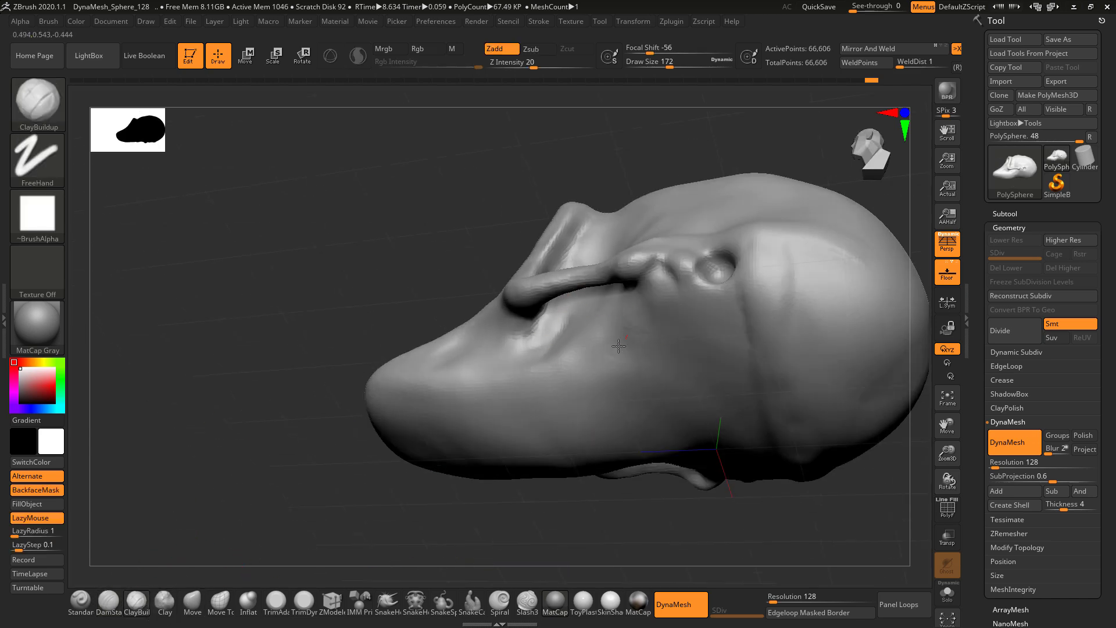
pyautogui.moveTo(620, 344)
pyautogui.mouseDown()
pyautogui.moveTo(603, 355)
pyautogui.moveTo(629, 400)
pyautogui.moveTo(604, 454)
pyautogui.mouseUp()
pyautogui.moveTo(552, 503); pyautogui.dragTo(526, 501)
pyautogui.moveTo(605, 360); pyautogui.dragTo(592, 385)
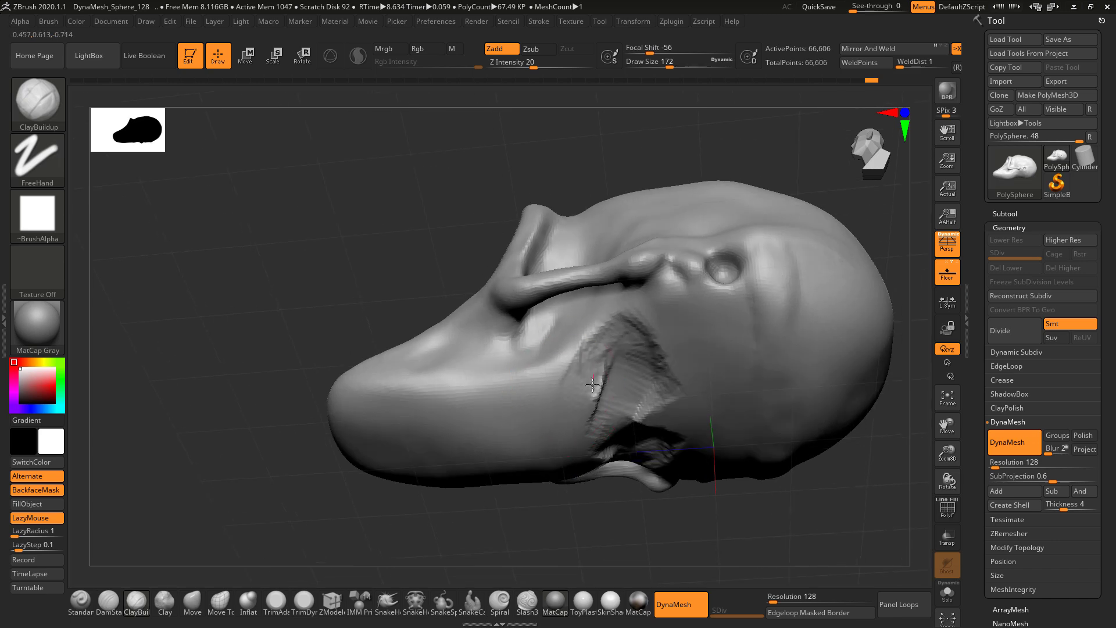
# Step: Deepen and smooth the hollow behind the muzzle, comparing its shape with the side-view reference
pyautogui.moveTo(577, 341)
pyautogui.mouseDown()
pyautogui.moveTo(610, 441)
pyautogui.moveTo(668, 431)
pyautogui.moveTo(614, 358)
pyautogui.moveTo(625, 416)
pyautogui.moveTo(636, 347)
pyautogui.mouseUp()
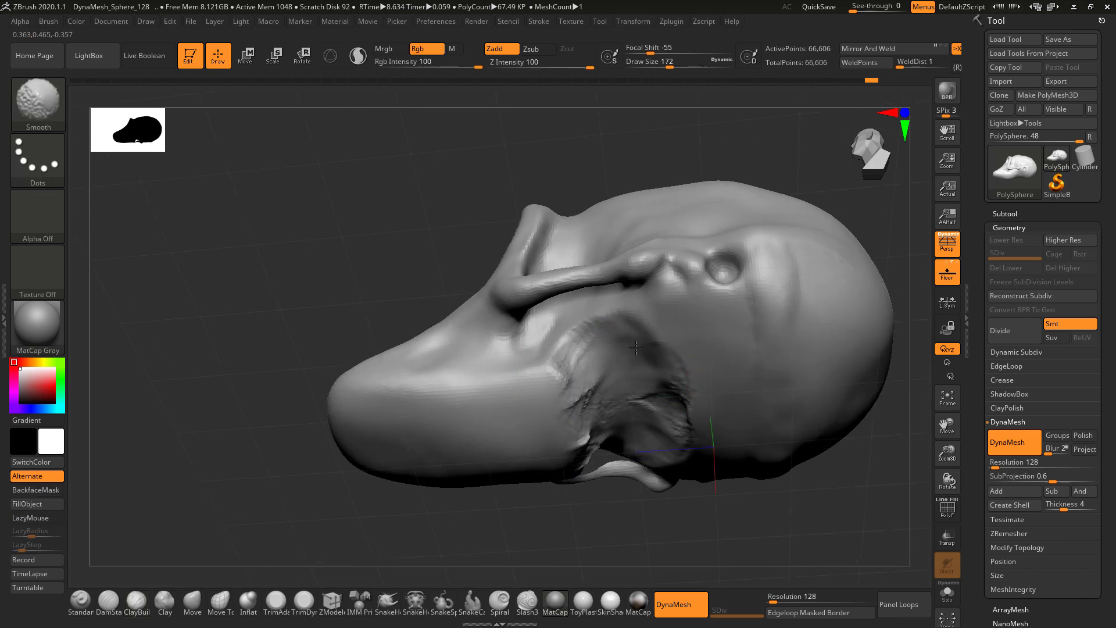
pyautogui.moveTo(593, 511)
pyautogui.mouseDown()
pyautogui.moveTo(620, 506)
pyautogui.moveTo(560, 443)
pyautogui.moveTo(632, 543)
pyautogui.moveTo(664, 510)
pyautogui.moveTo(635, 484)
pyautogui.mouseUp()
pyautogui.hotkey('alt', 'Tab')
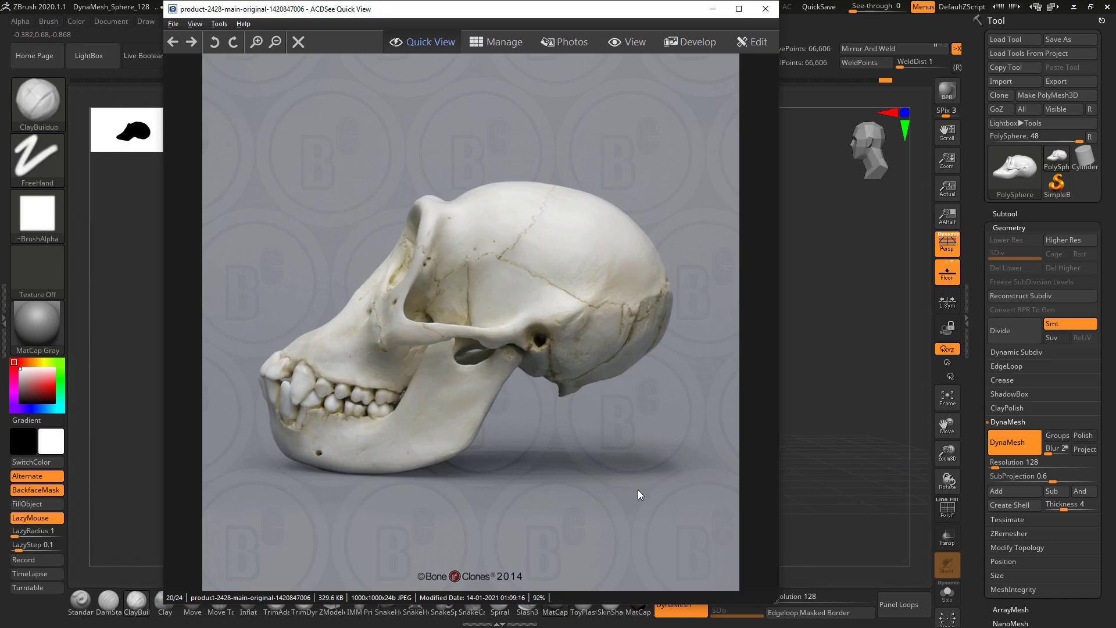
pyautogui.hotkey('alt', 'Tab')
pyautogui.hotkey('alt', 'Tab')
pyautogui.hotkey('alt', 'Tab')
pyautogui.moveTo(577, 480); pyautogui.dragTo(559, 432)
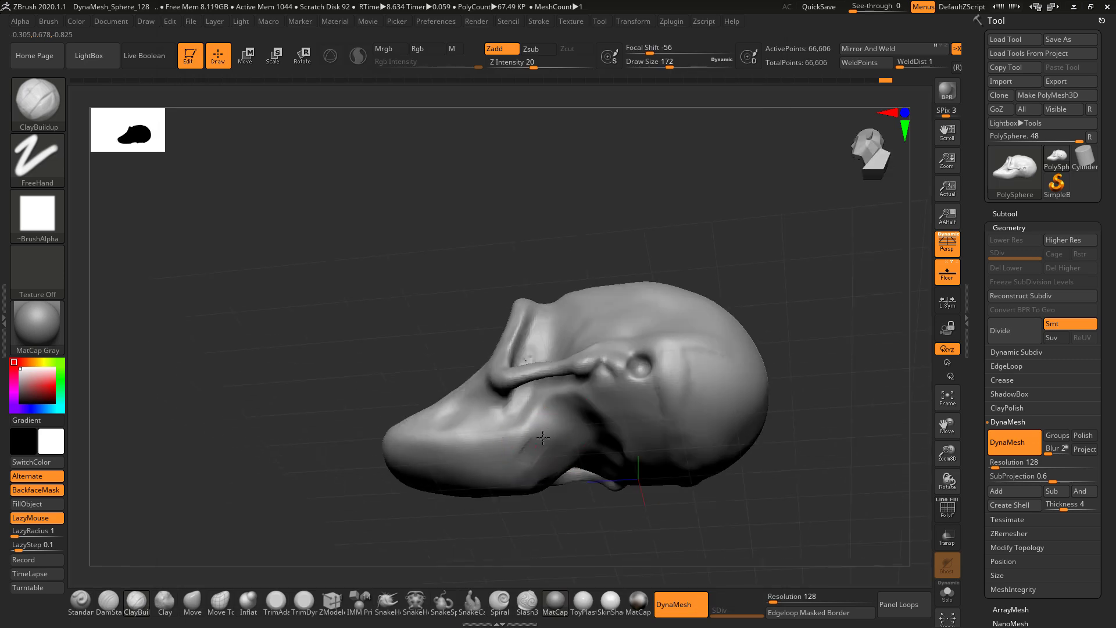
# Step: Carve a palate cavity into the underside of the muzzle with ClayBuildup at draw size 77
pyautogui.moveTo(537, 539); pyautogui.dragTo(623, 356)
pyautogui.moveTo(696, 366)
pyautogui.keyDown('alt'); pyautogui.mouseDown()
pyautogui.moveTo(686, 327)
pyautogui.moveTo(656, 407)
pyautogui.mouseUp(); pyautogui.keyUp('alt')
pyautogui.press('space')
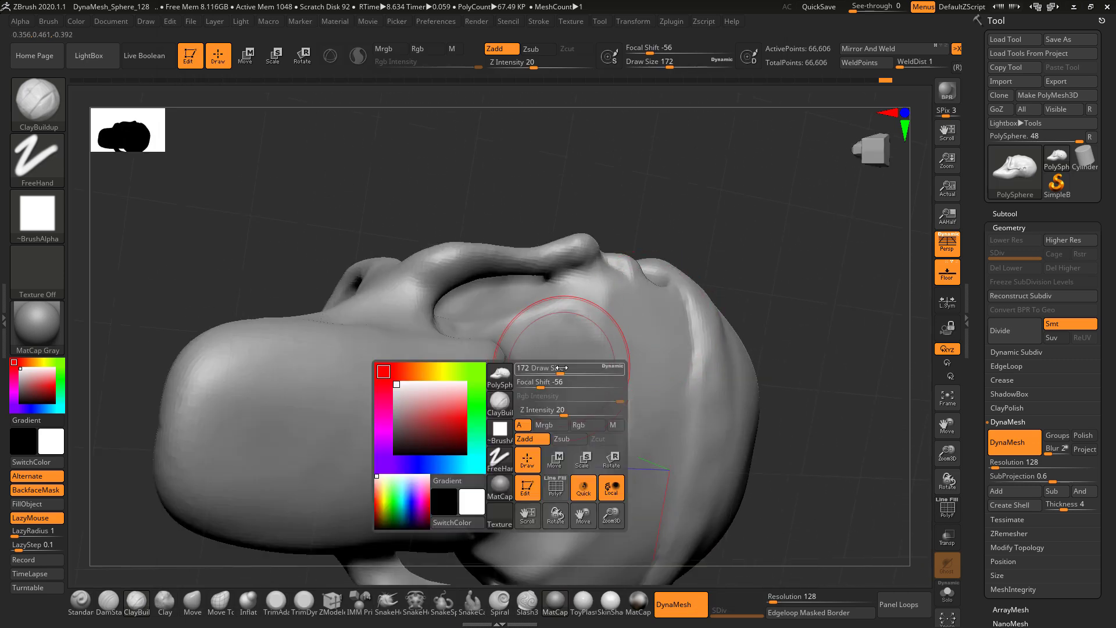
pyautogui.moveTo(561, 367); pyautogui.dragTo(553, 358)
pyautogui.moveTo(734, 243); pyautogui.dragTo(782, 206)
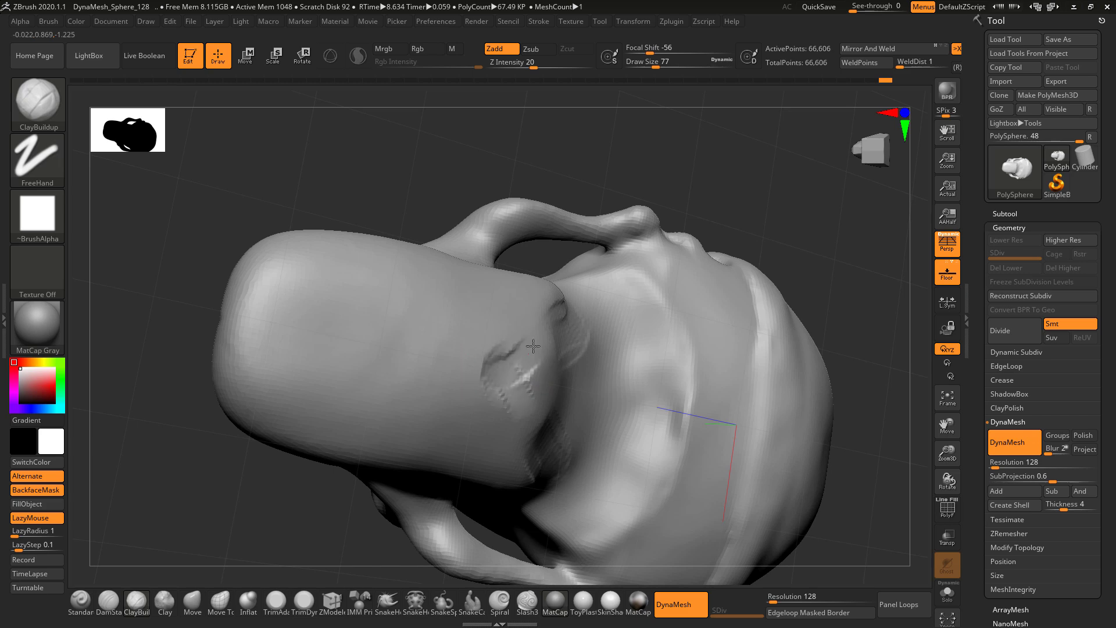
pyautogui.moveTo(533, 347)
pyautogui.mouseDown()
pyautogui.moveTo(511, 372)
pyautogui.moveTo(401, 331)
pyautogui.moveTo(334, 349)
pyautogui.moveTo(478, 347)
pyautogui.mouseUp()
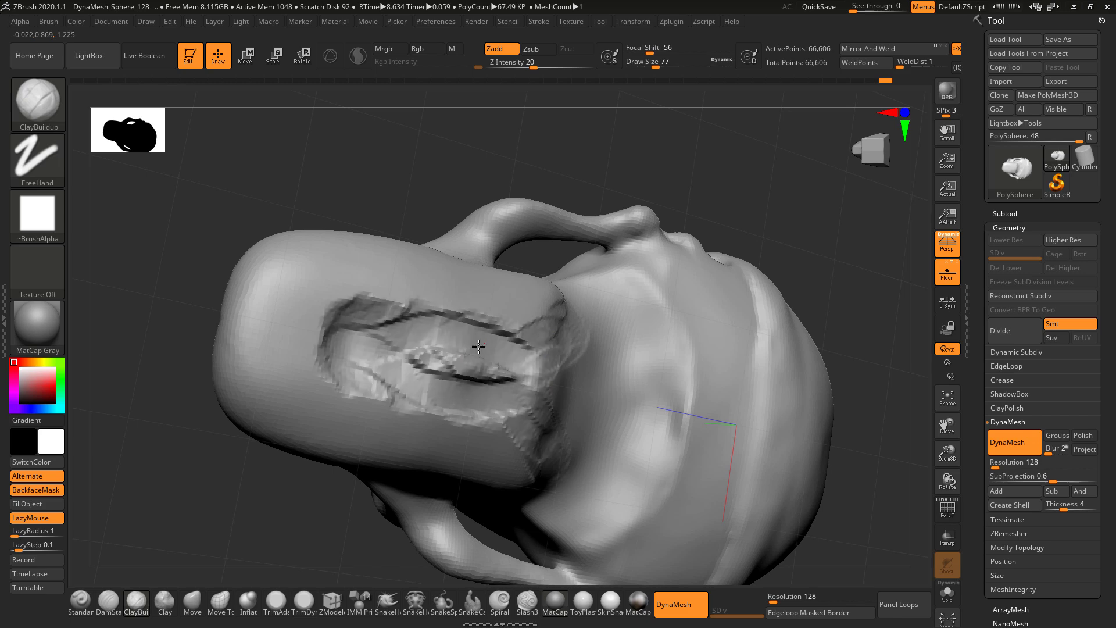
pyautogui.moveTo(507, 179)
pyautogui.mouseDown()
pyautogui.moveTo(299, 310)
pyautogui.moveTo(401, 303)
pyautogui.moveTo(459, 325)
pyautogui.moveTo(383, 313)
pyautogui.moveTo(465, 325)
pyautogui.moveTo(354, 279)
pyautogui.moveTo(326, 303)
pyautogui.moveTo(397, 363)
pyautogui.moveTo(415, 326)
pyautogui.mouseUp()
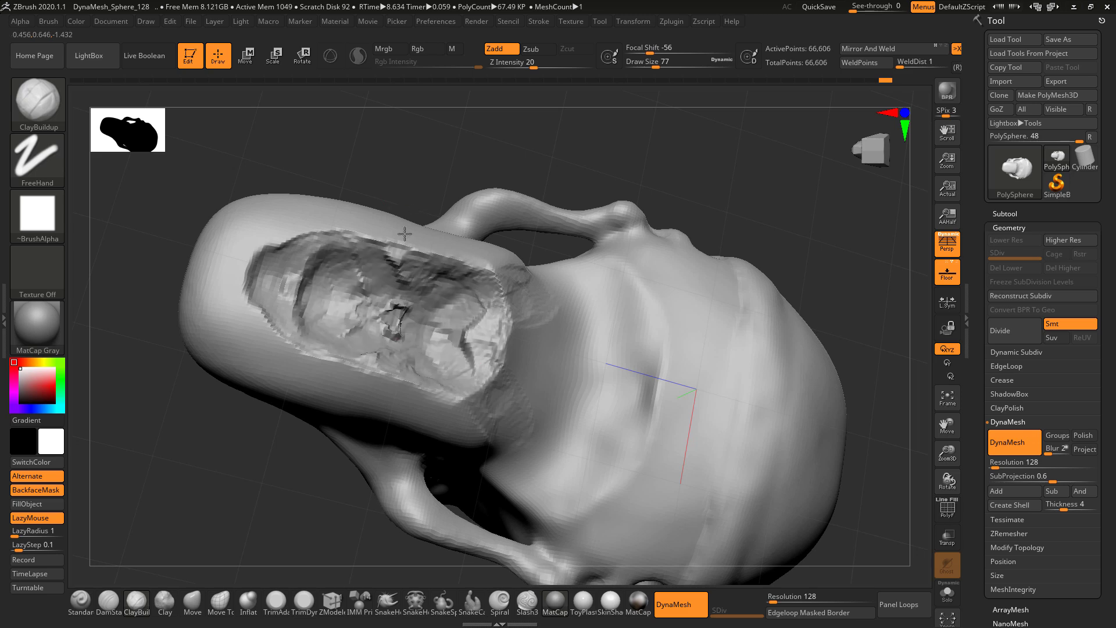
# Step: Deepen the palate cavity, widening it toward the muzzle tip and opening its rear edge into the skull base
pyautogui.moveTo(396, 174)
pyautogui.mouseDown()
pyautogui.moveTo(354, 256)
pyautogui.moveTo(326, 191)
pyautogui.mouseUp()
pyautogui.moveTo(269, 253)
pyautogui.mouseDown()
pyautogui.moveTo(307, 222)
pyautogui.moveTo(477, 230)
pyautogui.moveTo(253, 252)
pyautogui.moveTo(303, 282)
pyautogui.moveTo(372, 273)
pyautogui.moveTo(361, 302)
pyautogui.moveTo(461, 284)
pyautogui.mouseUp()
pyautogui.moveTo(769, 248); pyautogui.dragTo(692, 230)
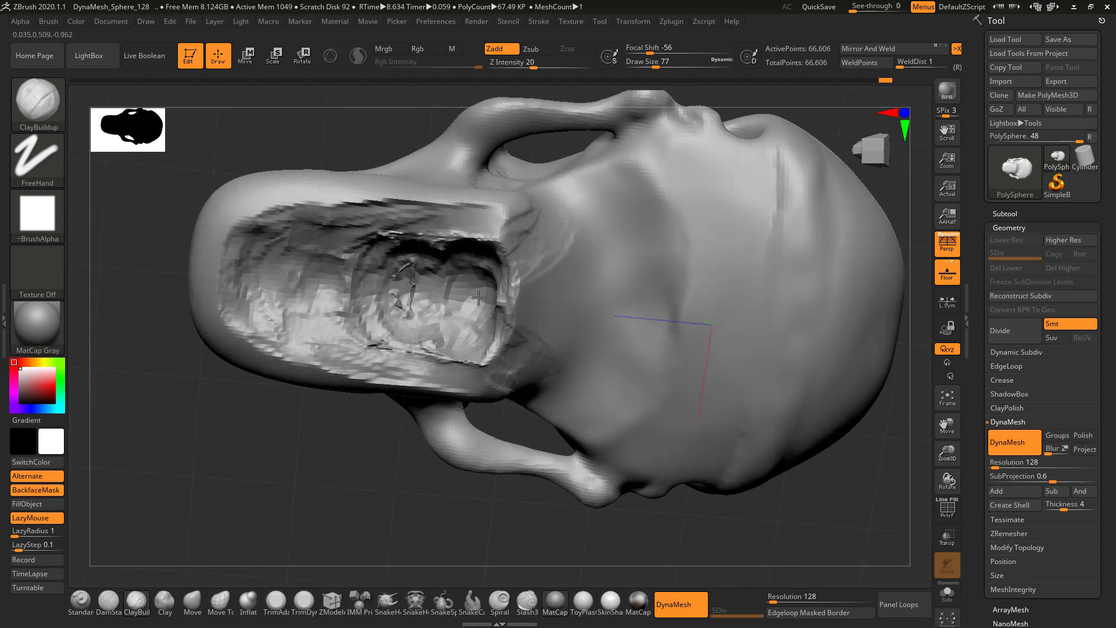
pyautogui.moveTo(518, 291)
pyautogui.keyDown('alt'); pyautogui.mouseDown()
pyautogui.moveTo(506, 264)
pyautogui.moveTo(532, 273)
pyautogui.moveTo(491, 233)
pyautogui.moveTo(506, 348)
pyautogui.moveTo(511, 261)
pyautogui.moveTo(361, 291)
pyautogui.moveTo(301, 219)
pyautogui.moveTo(256, 244)
pyautogui.moveTo(308, 256)
pyautogui.moveTo(465, 250)
pyautogui.moveTo(470, 268)
pyautogui.mouseUp(); pyautogui.keyUp('alt')
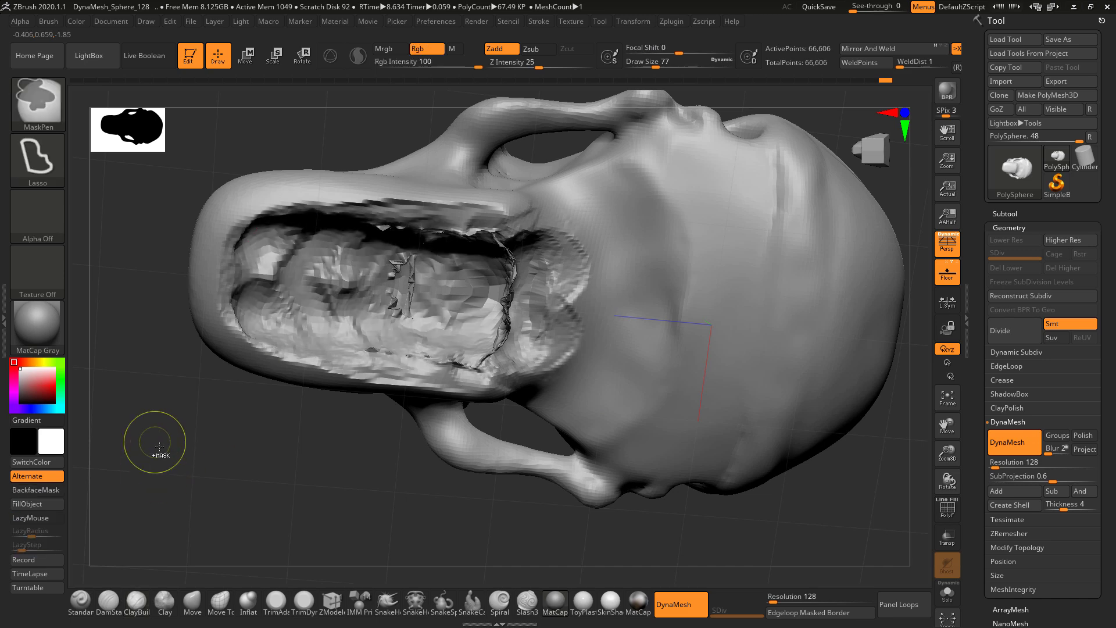
# Step: Remesh the skull with DynaMesh at resolution 128 and smooth the palate cavity's floor and walls
pyautogui.keyDown('ctrl'); pyautogui.moveTo(153, 448); pyautogui.dragTo(166, 460); pyautogui.keyUp('ctrl')
pyautogui.moveTo(329, 503); pyautogui.dragTo(384, 374)
pyautogui.keyDown('shift'); pyautogui.moveTo(445, 317); pyautogui.dragTo(492, 305); pyautogui.keyUp('shift')
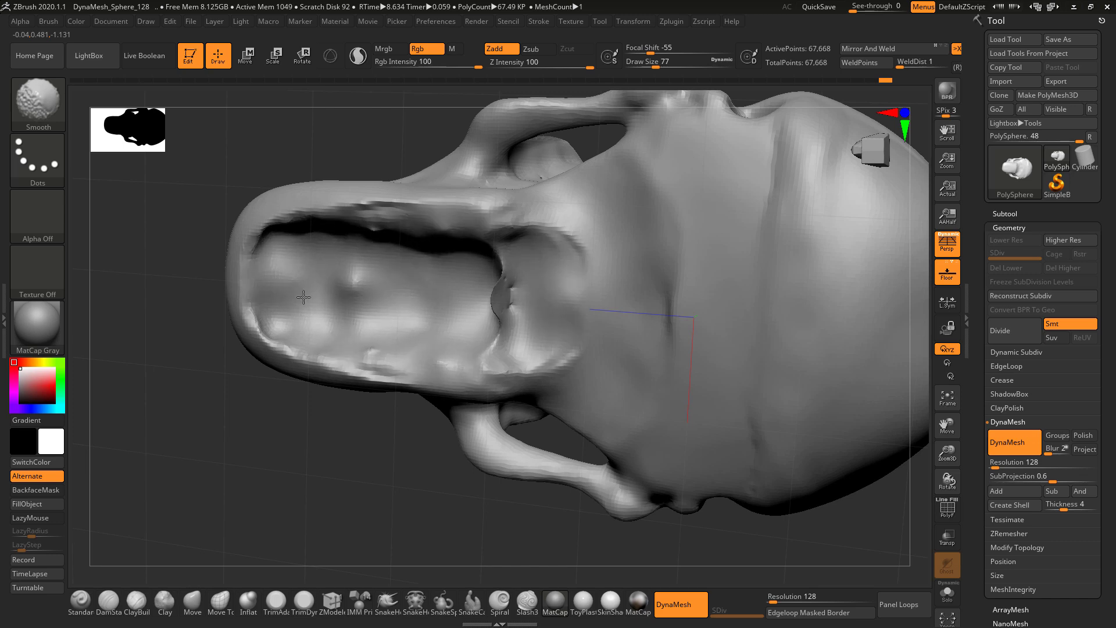
pyautogui.keyDown('ctrl'); pyautogui.moveTo(297, 443); pyautogui.dragTo(352, 552); pyautogui.keyUp('ctrl')
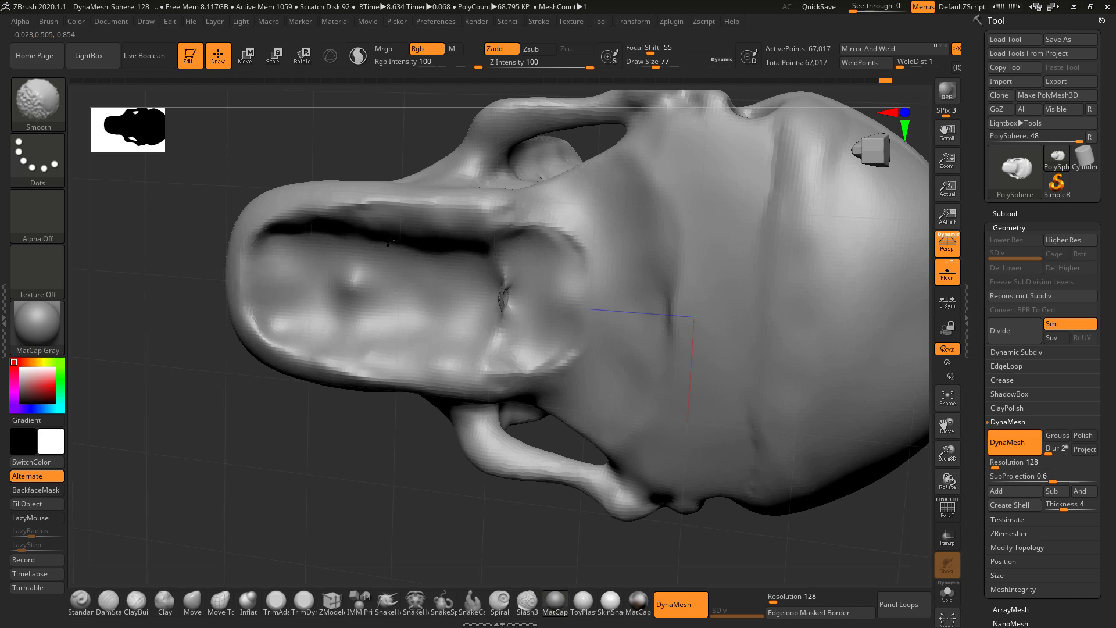
# Step: Smooth the palate cavity's rear edge into the skull base and remesh the skull with DynaMesh at resolution 128
pyautogui.keyDown('shift'); pyautogui.moveTo(567, 305); pyautogui.dragTo(547, 329); pyautogui.keyUp('shift')
pyautogui.keyDown('ctrl'); pyautogui.moveTo(387, 565); pyautogui.dragTo(399, 558); pyautogui.keyUp('ctrl')
pyautogui.keyDown('shift'); pyautogui.moveTo(517, 294); pyautogui.dragTo(504, 307); pyautogui.keyUp('shift')
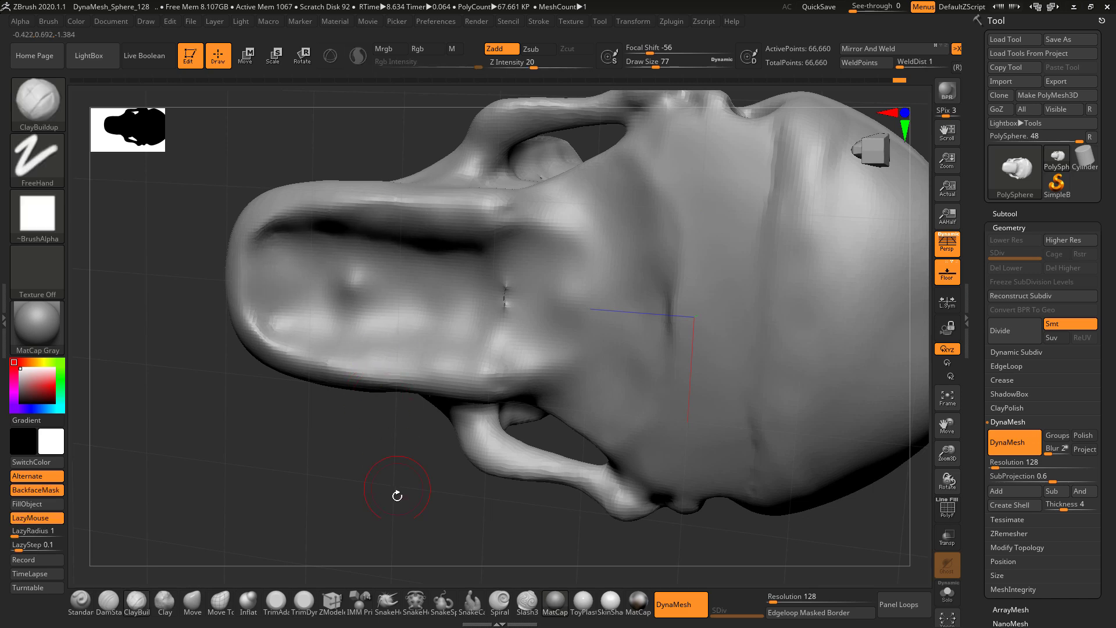
pyautogui.keyDown('ctrl'); pyautogui.moveTo(399, 491); pyautogui.dragTo(426, 562); pyautogui.keyUp('ctrl')
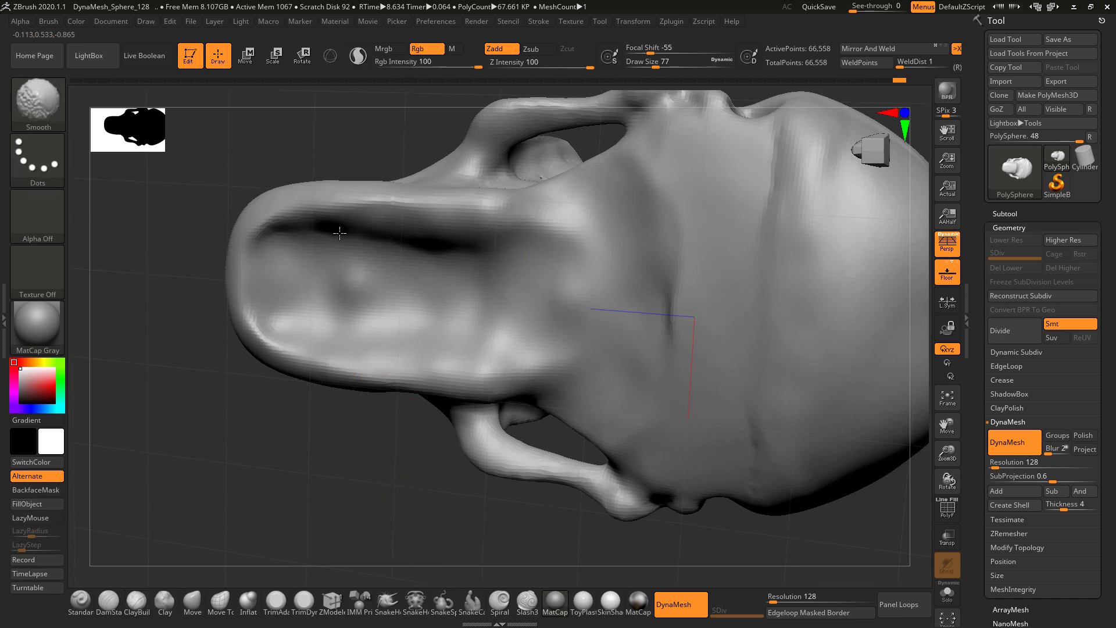
# Step: Build up the bumpy lower front edge of the muzzle with ClayBuildup at draw size 77 and smooth the strokes
pyautogui.moveTo(400, 418)
pyautogui.mouseDown()
pyautogui.moveTo(399, 514)
pyautogui.moveTo(409, 511)
pyautogui.mouseUp()
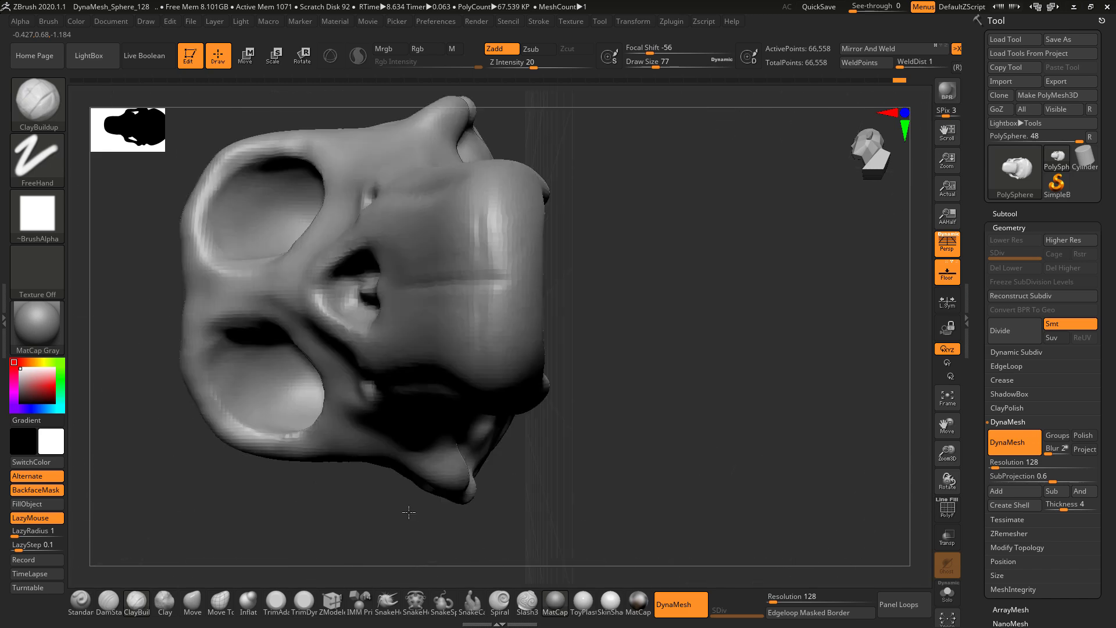
pyautogui.moveTo(683, 378)
pyautogui.mouseDown()
pyautogui.moveTo(638, 391)
pyautogui.moveTo(583, 483)
pyautogui.mouseUp()
pyautogui.moveTo(340, 455); pyautogui.dragTo(387, 452)
pyautogui.moveTo(699, 431)
pyautogui.mouseDown()
pyautogui.moveTo(648, 329)
pyautogui.moveTo(596, 279)
pyautogui.moveTo(555, 262)
pyautogui.mouseUp()
pyautogui.moveTo(496, 199)
pyautogui.keyDown('alt'); pyautogui.mouseDown()
pyautogui.moveTo(491, 168)
pyautogui.moveTo(514, 189)
pyautogui.moveTo(532, 154)
pyautogui.moveTo(485, 194)
pyautogui.moveTo(564, 206)
pyautogui.moveTo(499, 174)
pyautogui.moveTo(465, 186)
pyautogui.moveTo(535, 166)
pyautogui.moveTo(554, 198)
pyautogui.moveTo(524, 186)
pyautogui.moveTo(464, 231)
pyautogui.mouseUp(); pyautogui.keyUp('alt')
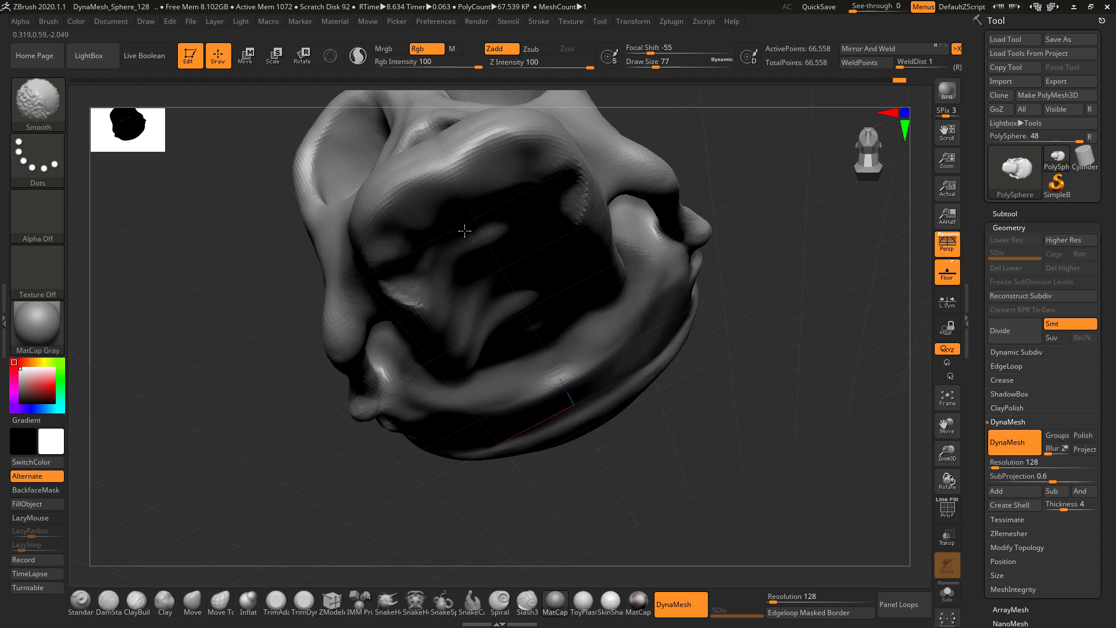
pyautogui.moveTo(733, 399)
pyautogui.mouseDown()
pyautogui.moveTo(715, 407)
pyautogui.moveTo(685, 296)
pyautogui.moveTo(759, 381)
pyautogui.moveTo(691, 381)
pyautogui.moveTo(697, 416)
pyautogui.mouseUp()
pyautogui.keyDown('alt'); pyautogui.moveTo(538, 324); pyautogui.dragTo(558, 326); pyautogui.keyUp('alt')
pyautogui.moveTo(585, 357)
pyautogui.mouseDown()
pyautogui.moveTo(595, 319)
pyautogui.moveTo(579, 296)
pyautogui.mouseUp()
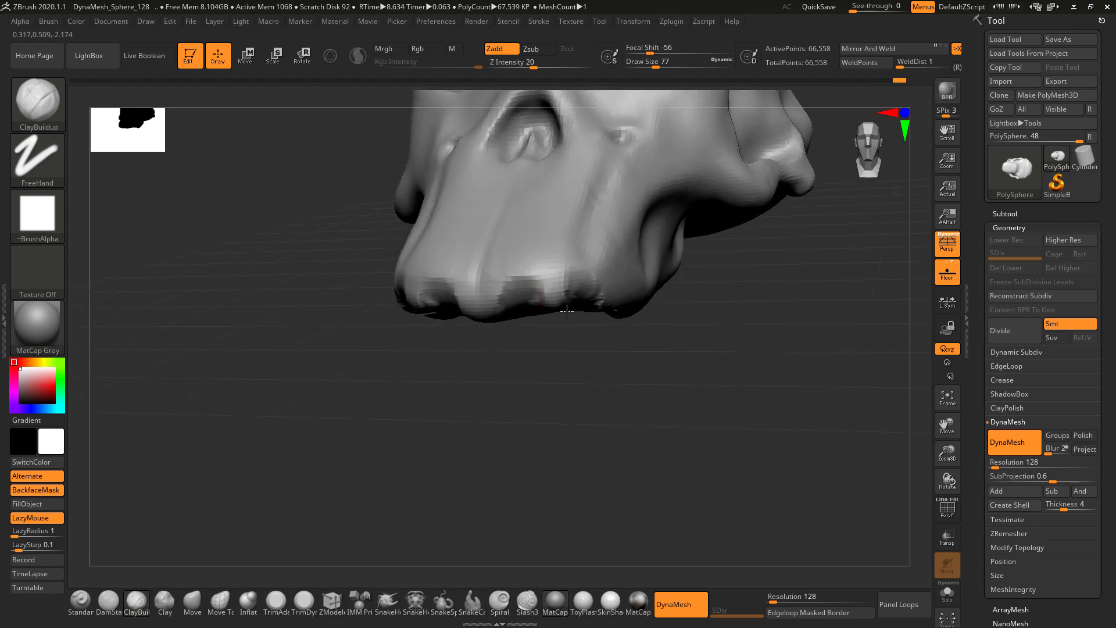
pyautogui.press('shift')
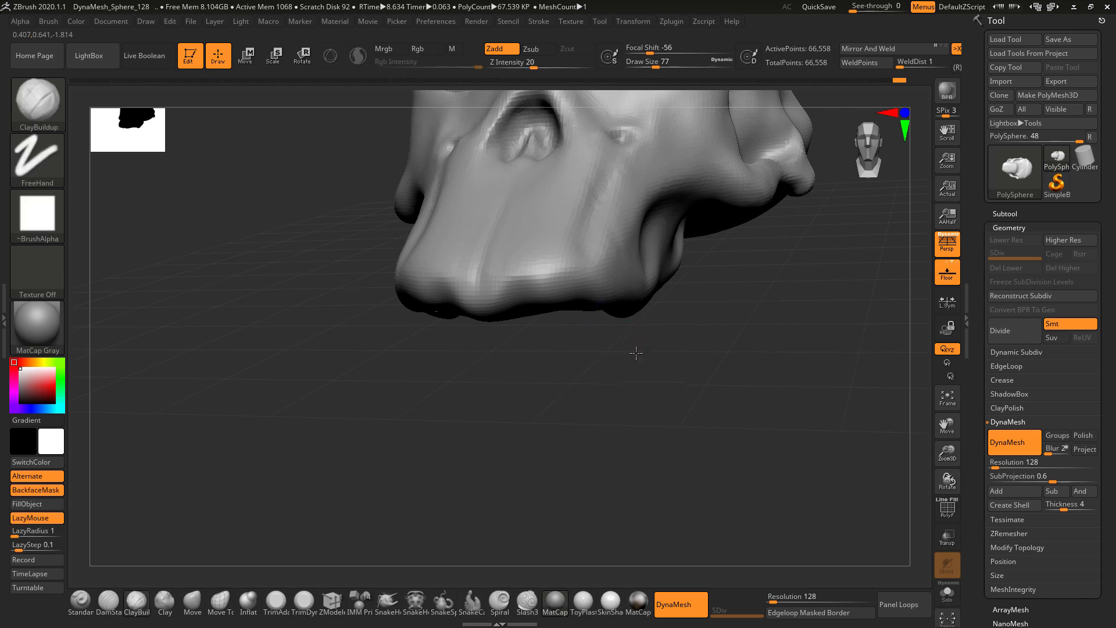
pyautogui.moveTo(612, 326); pyautogui.dragTo(685, 314)
pyautogui.press('shift')
# Step: Carve the palate cavity deeper from the muzzle tip to the rear, and smooth its floor and walls
pyautogui.moveTo(669, 404)
pyautogui.mouseDown()
pyautogui.moveTo(703, 291)
pyautogui.moveTo(667, 254)
pyautogui.mouseUp()
pyautogui.moveTo(548, 314)
pyautogui.keyDown('alt'); pyautogui.mouseDown()
pyautogui.moveTo(536, 344)
pyautogui.moveTo(561, 325)
pyautogui.moveTo(576, 399)
pyautogui.moveTo(599, 418)
pyautogui.moveTo(590, 436)
pyautogui.moveTo(621, 462)
pyautogui.mouseUp(); pyautogui.keyUp('alt')
pyautogui.keyDown('alt'); pyautogui.moveTo(733, 257); pyautogui.dragTo(653, 113); pyautogui.keyUp('alt')
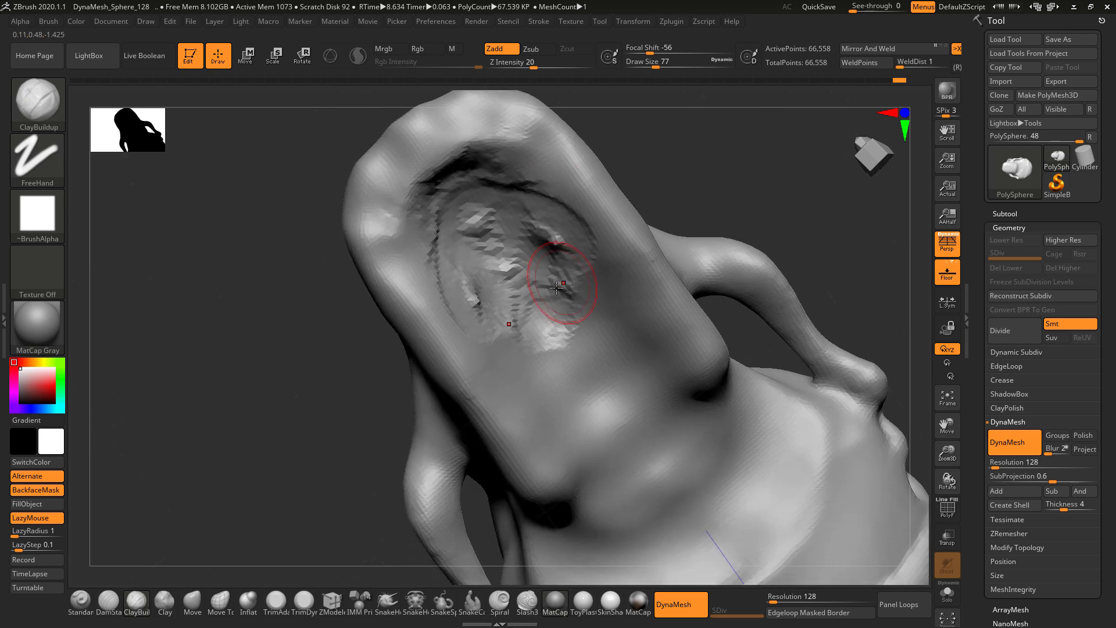
pyautogui.moveTo(559, 286)
pyautogui.keyDown('alt'); pyautogui.mouseDown()
pyautogui.moveTo(636, 343)
pyautogui.moveTo(605, 350)
pyautogui.moveTo(633, 418)
pyautogui.moveTo(569, 291)
pyautogui.moveTo(506, 244)
pyautogui.moveTo(520, 171)
pyautogui.moveTo(511, 212)
pyautogui.moveTo(558, 209)
pyautogui.moveTo(500, 274)
pyautogui.moveTo(622, 430)
pyautogui.moveTo(557, 234)
pyautogui.moveTo(598, 267)
pyautogui.moveTo(681, 481)
pyautogui.moveTo(683, 412)
pyautogui.moveTo(633, 450)
pyautogui.moveTo(486, 165)
pyautogui.moveTo(616, 389)
pyautogui.moveTo(535, 308)
pyautogui.moveTo(697, 448)
pyautogui.mouseUp(); pyautogui.keyUp('alt')
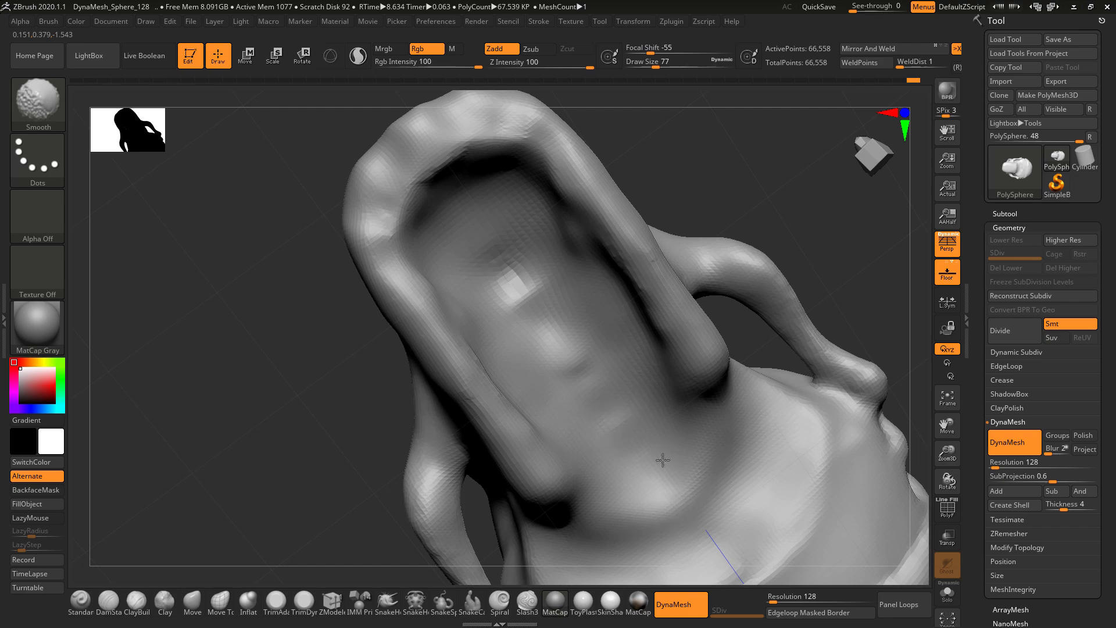
pyautogui.keyDown('shift'); pyautogui.moveTo(534, 208); pyautogui.dragTo(458, 157); pyautogui.keyUp('shift')
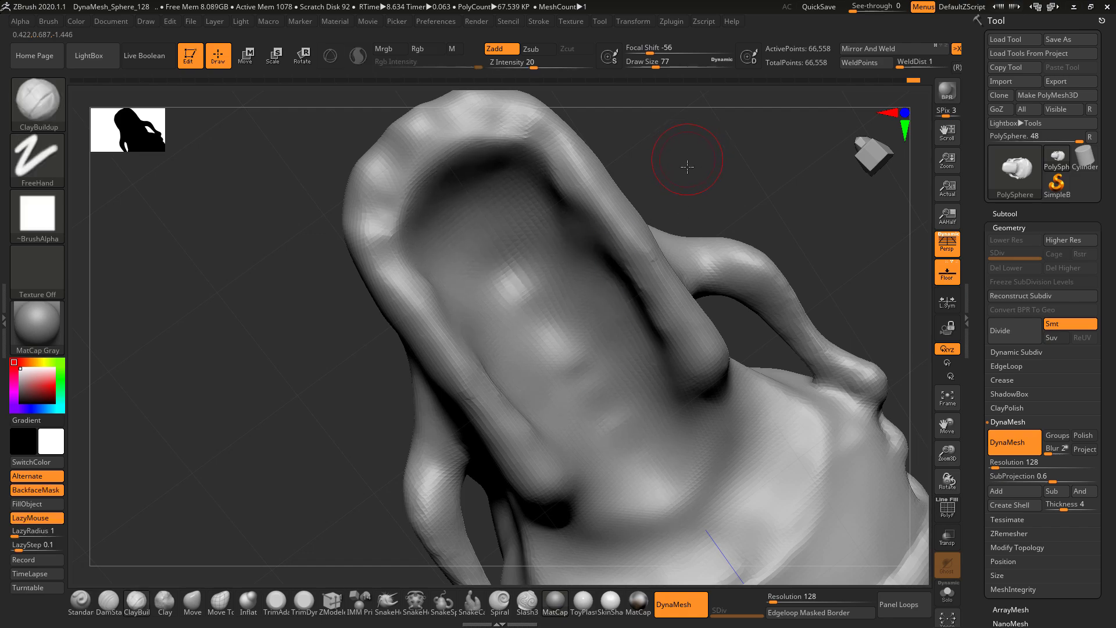
# Step: Rework the hollow on the muzzle's side below the cheekbone with ClayBuildup and smooth its surface
pyautogui.moveTo(685, 170)
pyautogui.mouseDown()
pyautogui.moveTo(661, 232)
pyautogui.moveTo(716, 363)
pyautogui.moveTo(709, 331)
pyautogui.moveTo(709, 374)
pyautogui.moveTo(654, 280)
pyautogui.mouseUp()
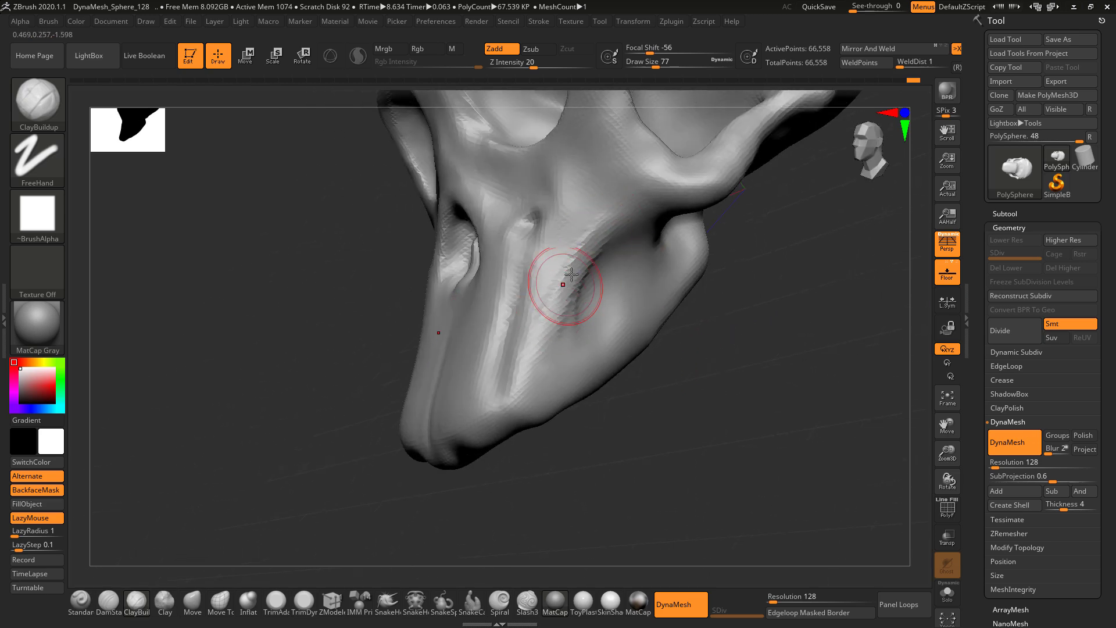
pyautogui.keyDown('shift'); pyautogui.moveTo(571, 273); pyautogui.dragTo(581, 294); pyautogui.keyUp('shift')
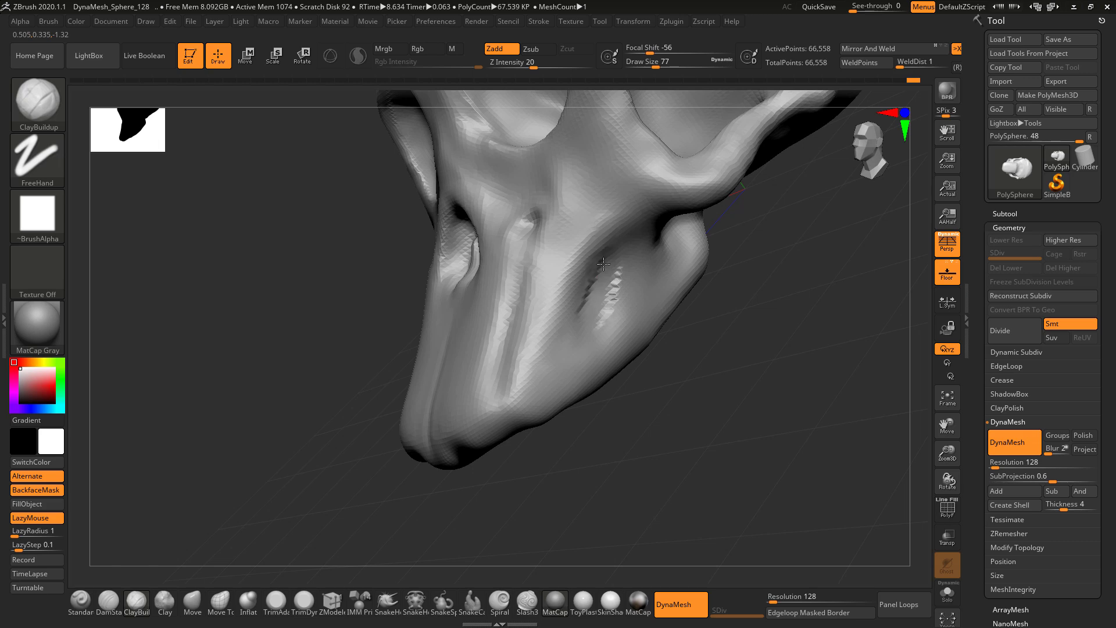
pyautogui.press('shift')
pyautogui.press('shift')
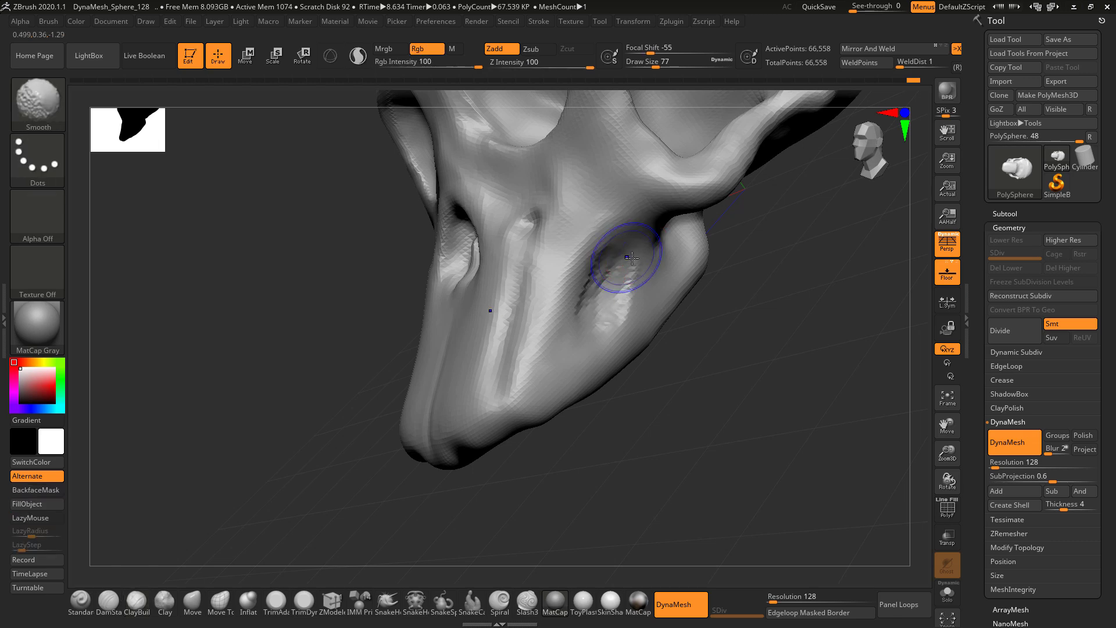
# Step: Sculpt broad ClayBuildup strokes across the forehead above the brow ridge at draw size 158 and smooth them
pyautogui.moveTo(692, 386)
pyautogui.mouseDown()
pyautogui.moveTo(719, 391)
pyautogui.moveTo(736, 356)
pyautogui.moveTo(753, 368)
pyautogui.moveTo(734, 291)
pyautogui.moveTo(715, 306)
pyautogui.moveTo(713, 335)
pyautogui.moveTo(727, 327)
pyautogui.mouseUp()
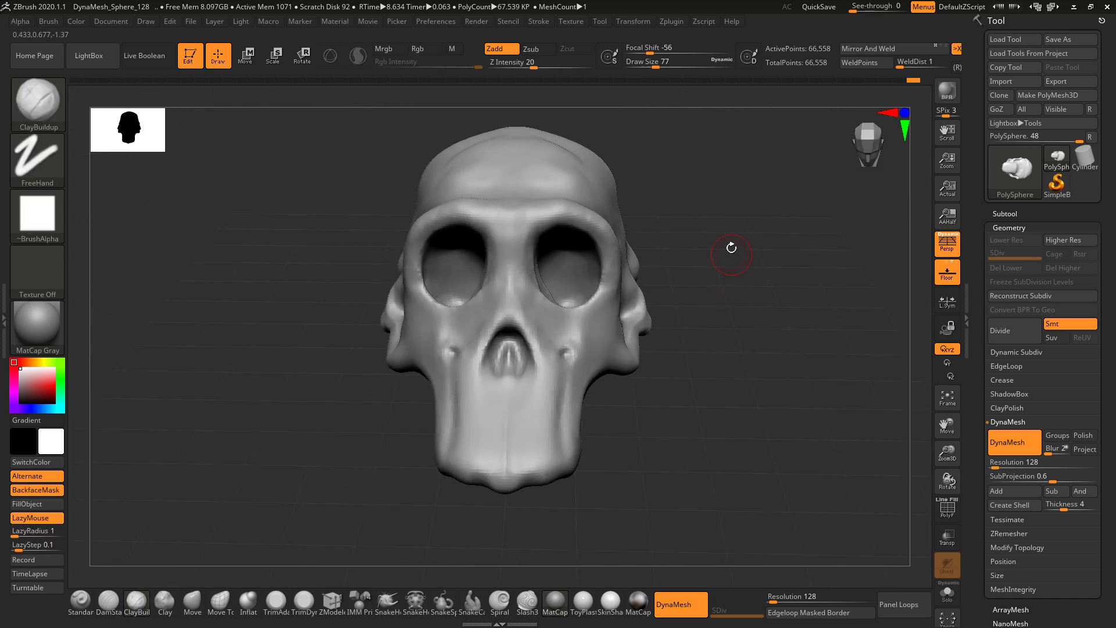
pyautogui.moveTo(731, 247)
pyautogui.mouseDown()
pyautogui.moveTo(727, 331)
pyautogui.moveTo(737, 306)
pyautogui.moveTo(739, 355)
pyautogui.mouseUp()
pyautogui.press('space')
pyautogui.moveTo(599, 330); pyautogui.dragTo(615, 327)
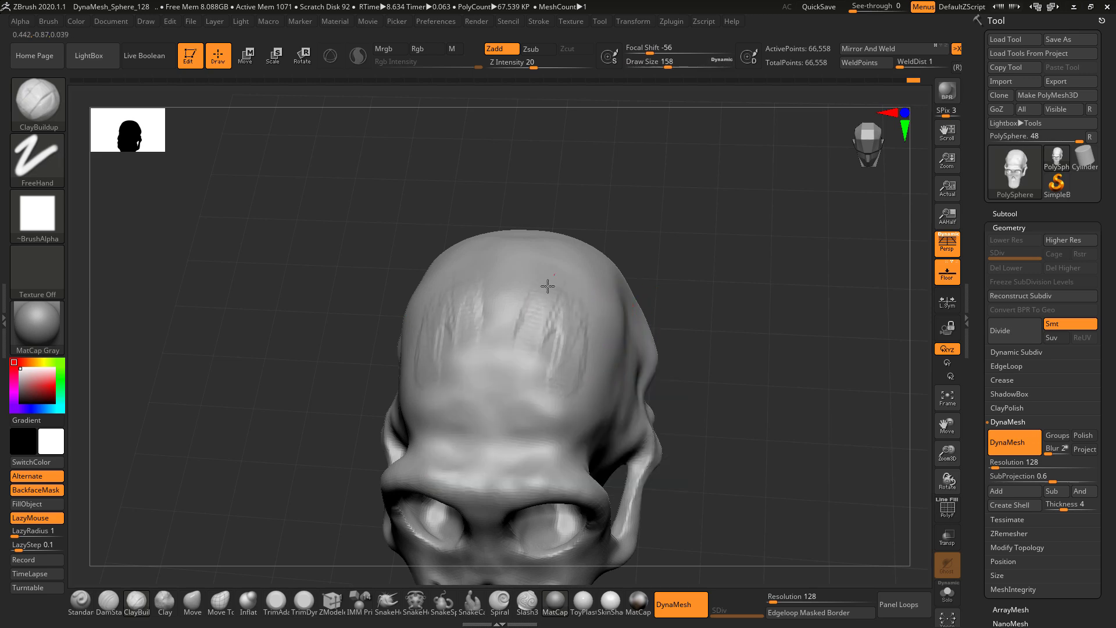
pyautogui.moveTo(551, 269)
pyautogui.mouseDown()
pyautogui.moveTo(564, 392)
pyautogui.moveTo(511, 324)
pyautogui.moveTo(583, 365)
pyautogui.mouseUp()
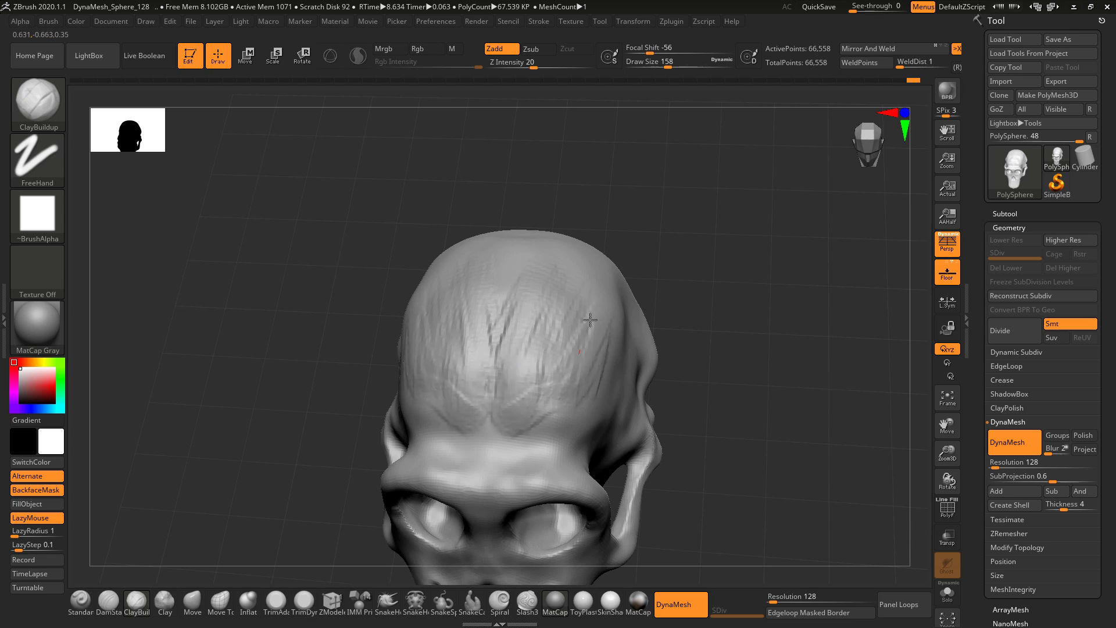
pyautogui.keyDown('shift'); pyautogui.moveTo(590, 320); pyautogui.dragTo(532, 331); pyautogui.keyUp('shift')
# Step: Even out the crown and back of the cranium with ClayBuildup strokes and smooth them
pyautogui.moveTo(535, 311)
pyautogui.mouseDown(button='right')
pyautogui.moveTo(628, 238)
pyautogui.moveTo(643, 254)
pyautogui.moveTo(597, 263)
pyautogui.mouseUp(button='right')
pyautogui.moveTo(597, 263); pyautogui.dragTo(567, 265)
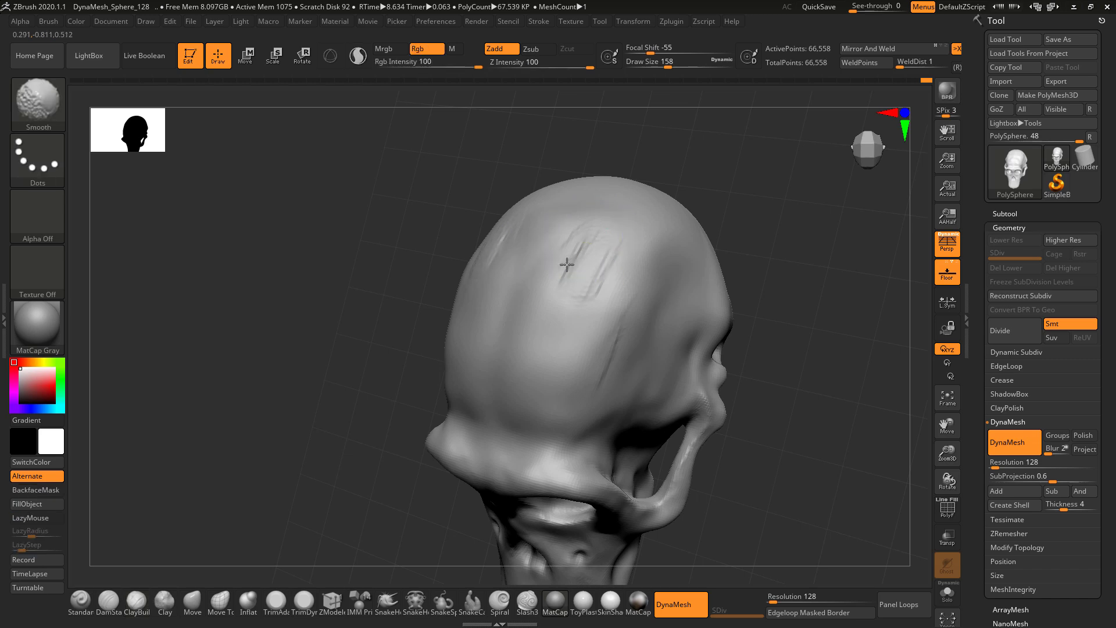
pyautogui.moveTo(579, 323)
pyautogui.mouseDown(button='right')
pyautogui.moveTo(454, 337)
pyautogui.moveTo(565, 224)
pyautogui.mouseUp(button='right')
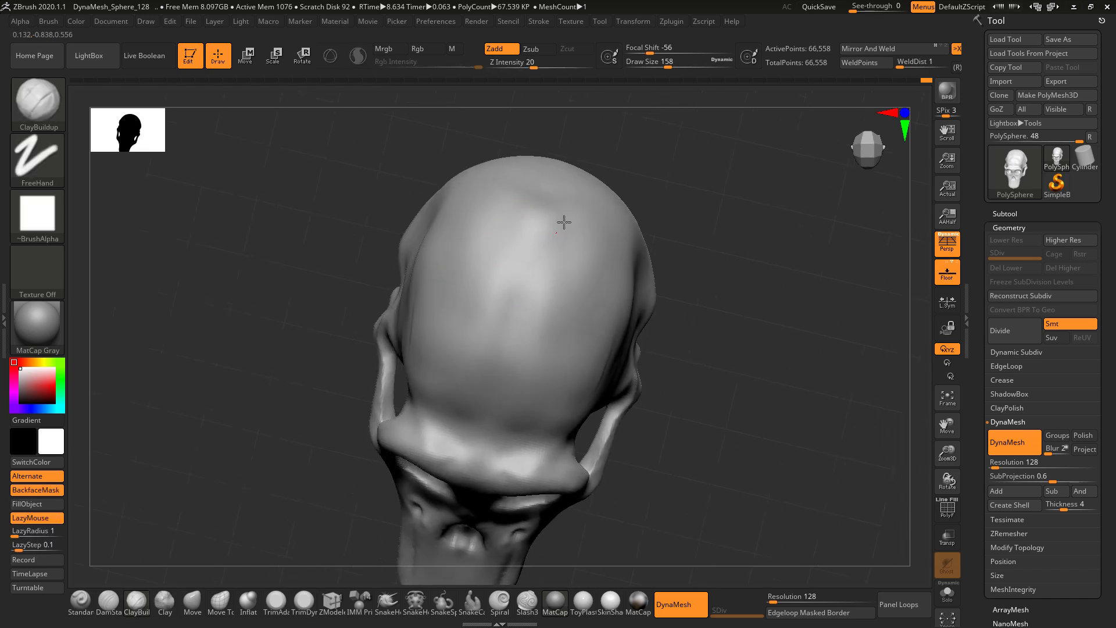
pyautogui.moveTo(636, 145); pyautogui.dragTo(561, 165, button='right')
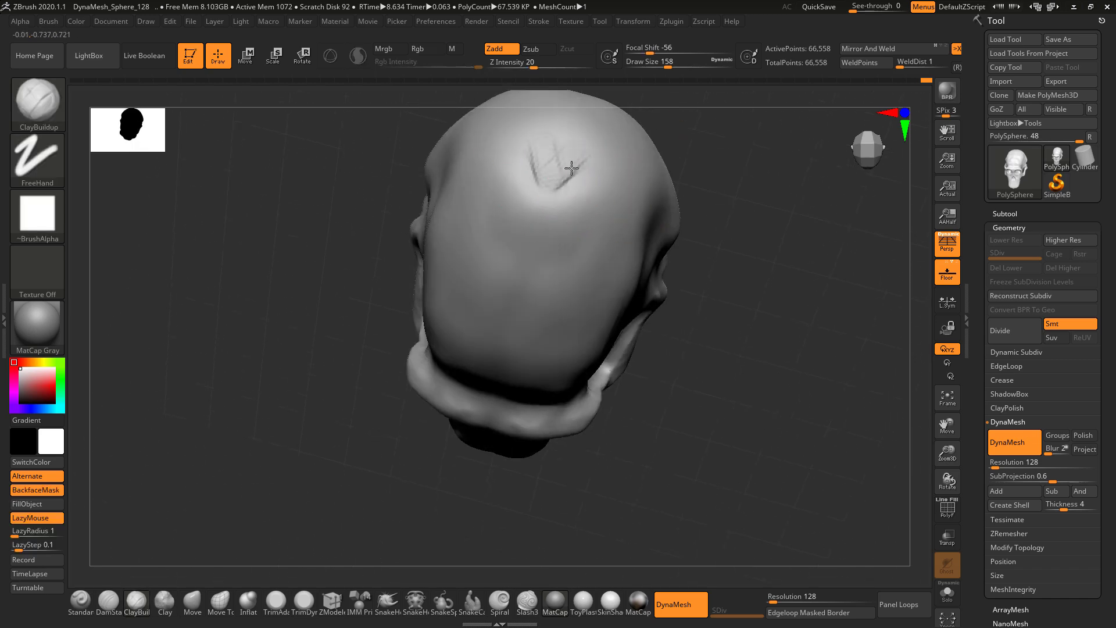
pyautogui.keyDown('shift'); pyautogui.moveTo(571, 168); pyautogui.dragTo(580, 191); pyautogui.keyUp('shift')
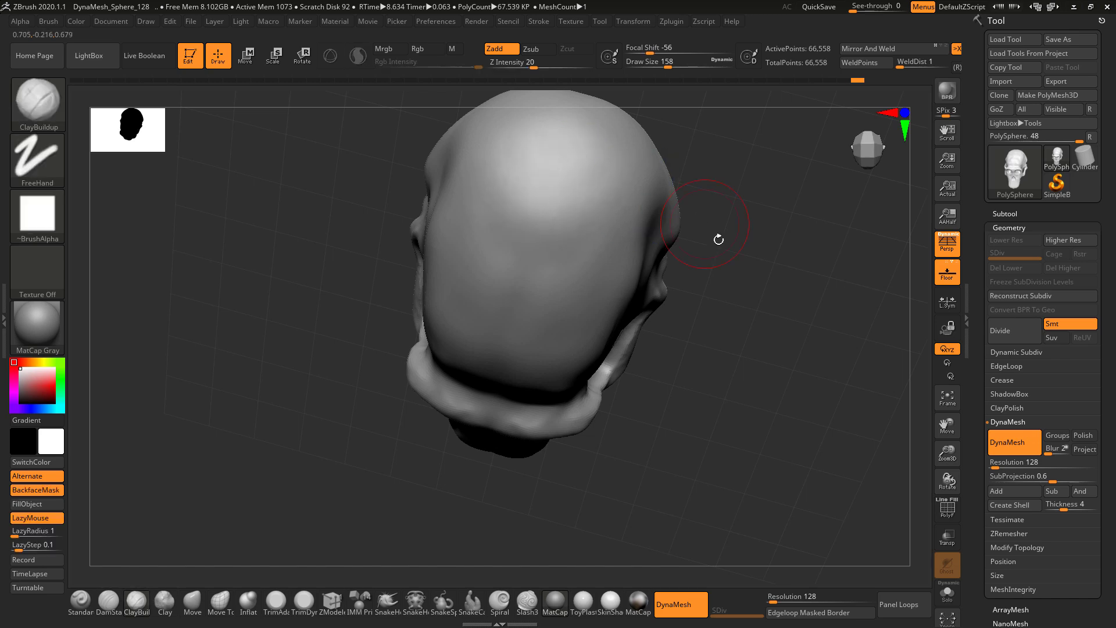
# Step: Round out the side of the cranium above the ear opening with ClayBuildup and smooth the strokes
pyautogui.moveTo(717, 241)
pyautogui.mouseDown(button='right')
pyautogui.moveTo(750, 227)
pyautogui.moveTo(717, 259)
pyautogui.moveTo(734, 219)
pyautogui.mouseUp(button='right')
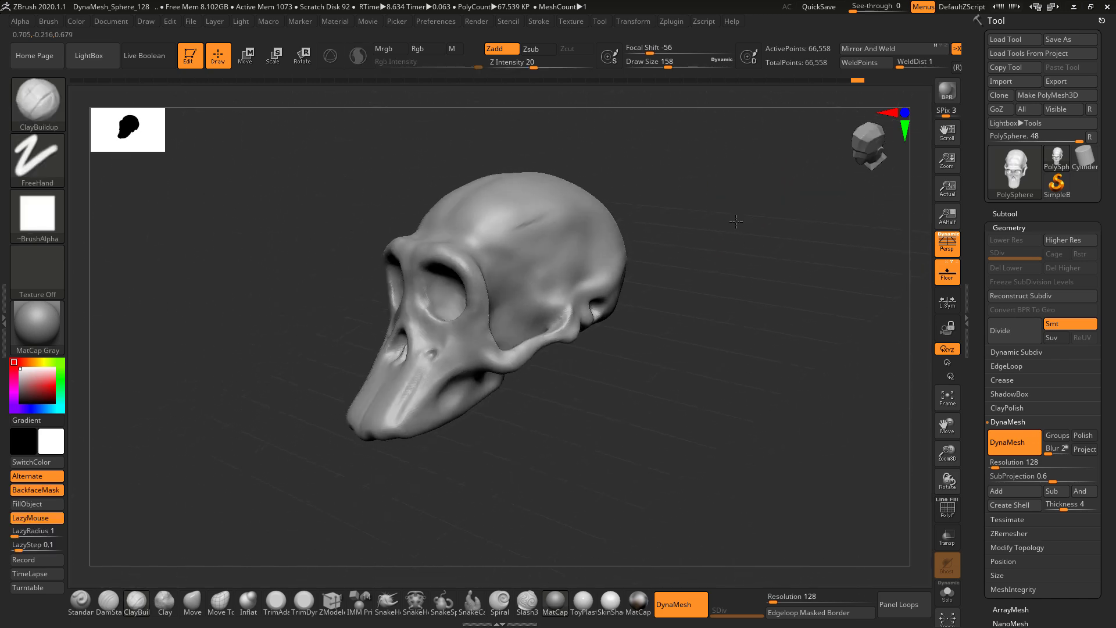
pyautogui.press('shift')
pyautogui.moveTo(559, 256)
pyautogui.mouseDown(button='right')
pyautogui.moveTo(668, 165)
pyautogui.moveTo(680, 175)
pyautogui.moveTo(693, 223)
pyautogui.moveTo(601, 249)
pyautogui.mouseUp(button='right')
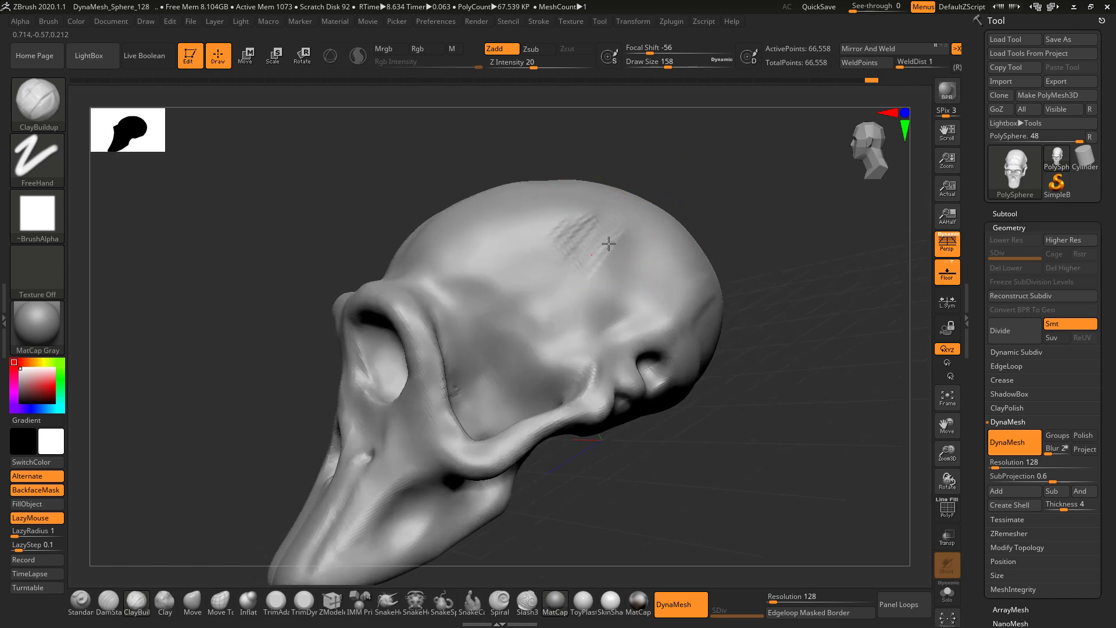
pyautogui.keyDown('shift'); pyautogui.moveTo(616, 272); pyautogui.dragTo(583, 226); pyautogui.keyUp('shift')
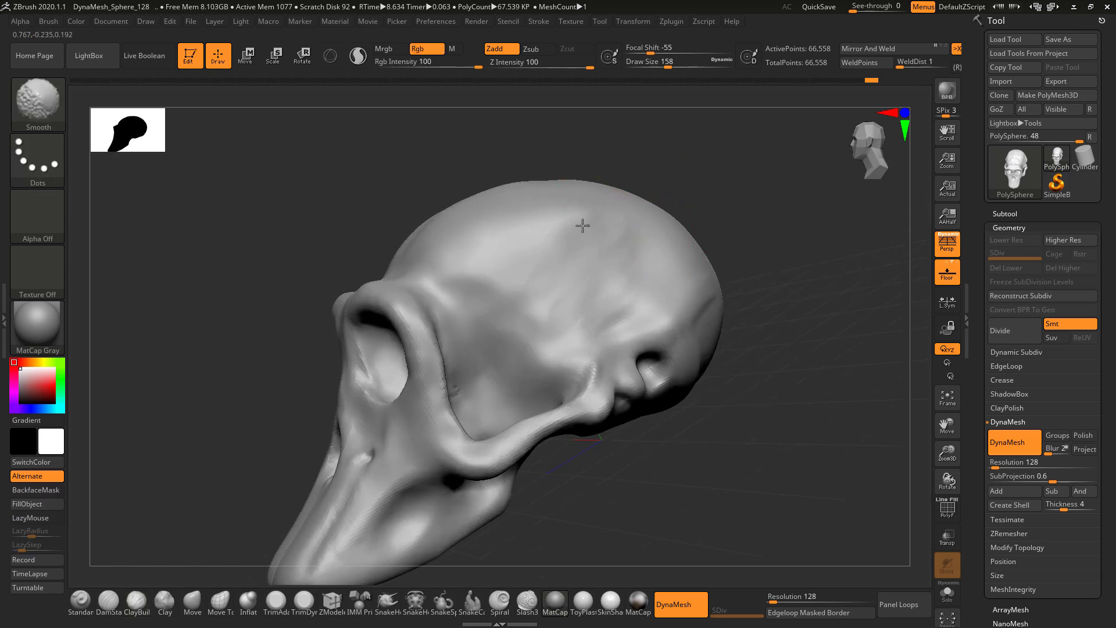
# Step: Compare the teeth in the side and front reference photos and insert a mirrored pair of IMM Primitives spheres beside the muzzle's lower corners
pyautogui.moveTo(712, 167)
pyautogui.mouseDown(button='right')
pyautogui.moveTo(747, 186)
pyautogui.moveTo(728, 189)
pyautogui.moveTo(693, 251)
pyautogui.moveTo(566, 217)
pyautogui.moveTo(730, 226)
pyautogui.moveTo(702, 277)
pyautogui.moveTo(725, 309)
pyautogui.moveTo(722, 246)
pyautogui.mouseUp(button='right')
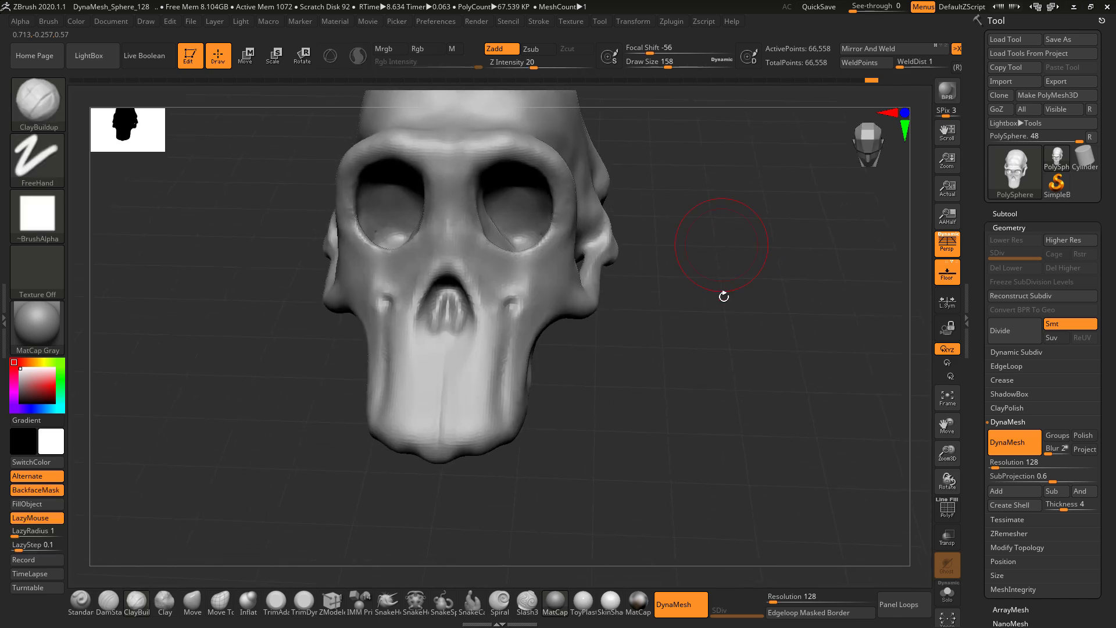
pyautogui.moveTo(713, 325); pyautogui.dragTo(708, 314, button='right')
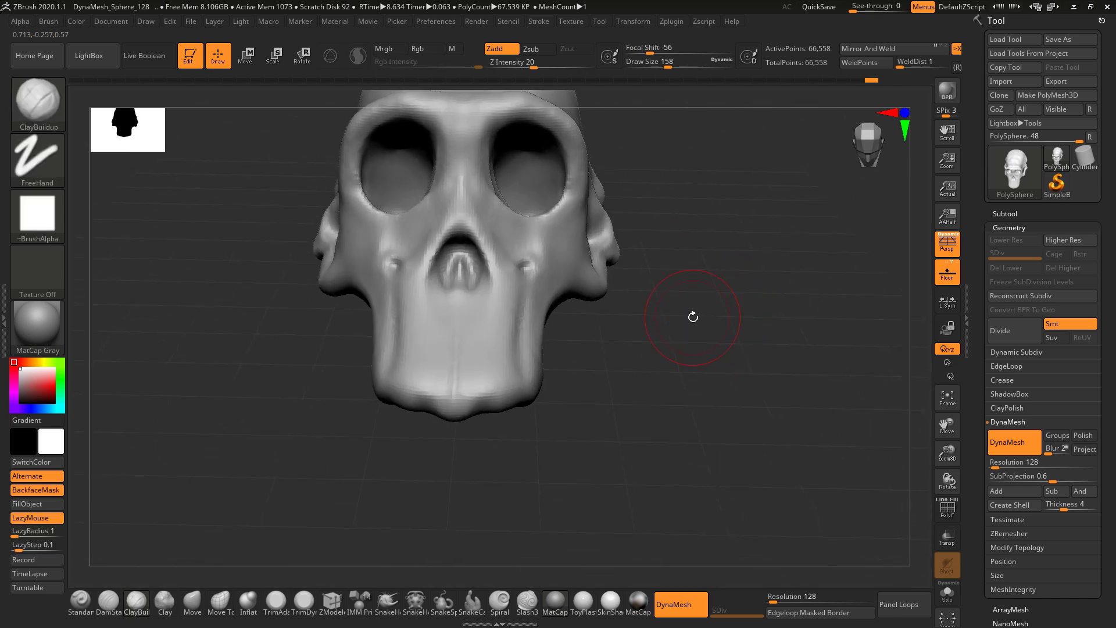
pyautogui.moveTo(685, 374); pyautogui.dragTo(700, 319, button='right')
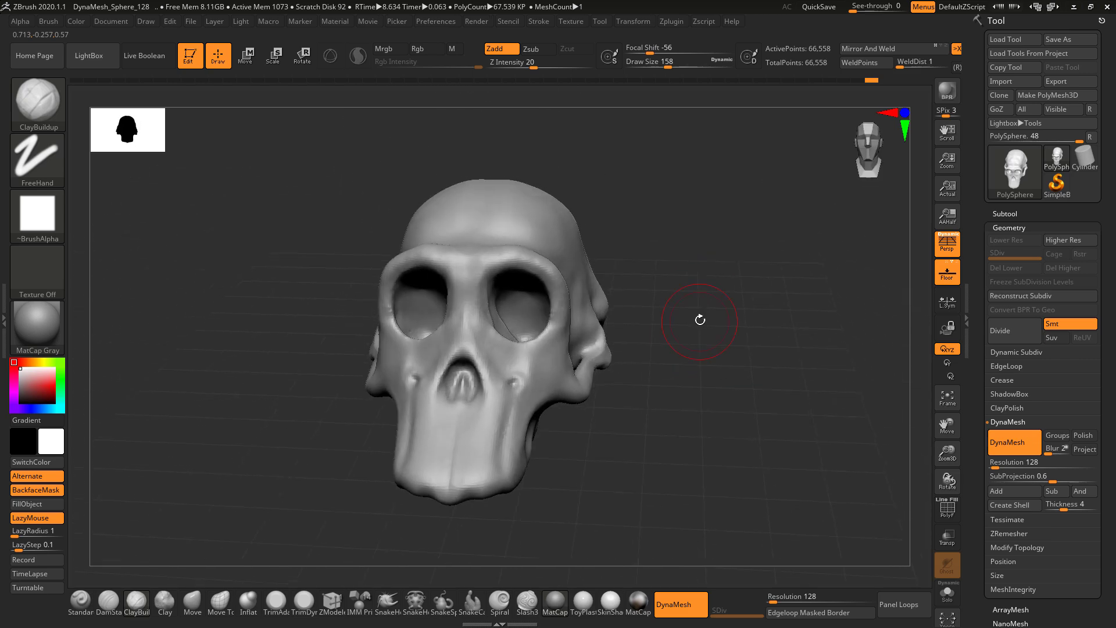
pyautogui.click(32, 105)
pyautogui.click(43, 104)
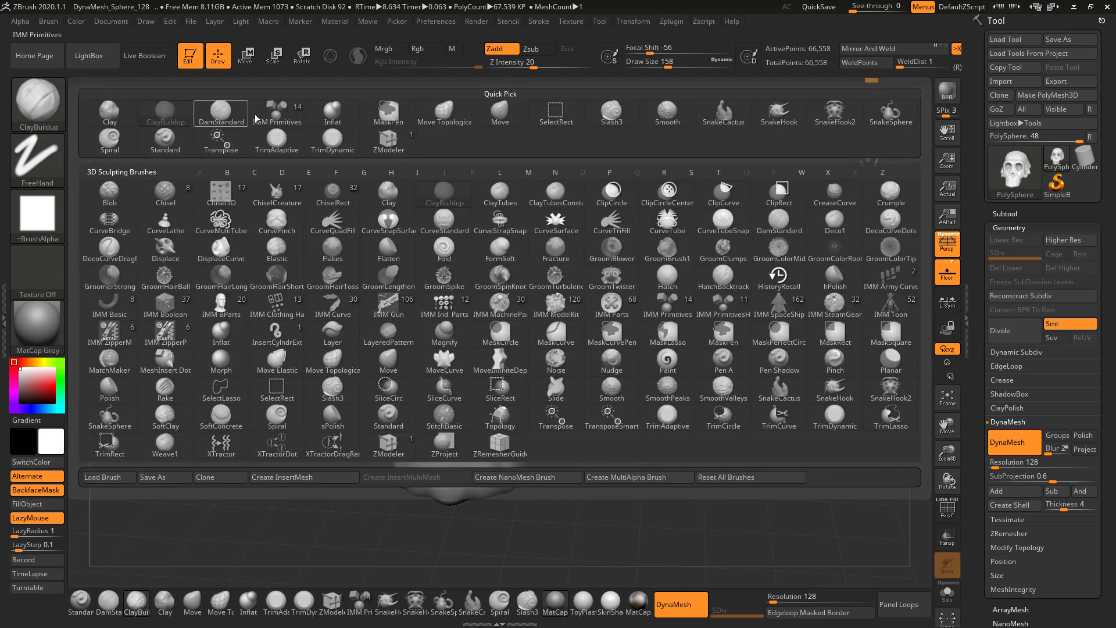
pyautogui.click(275, 113)
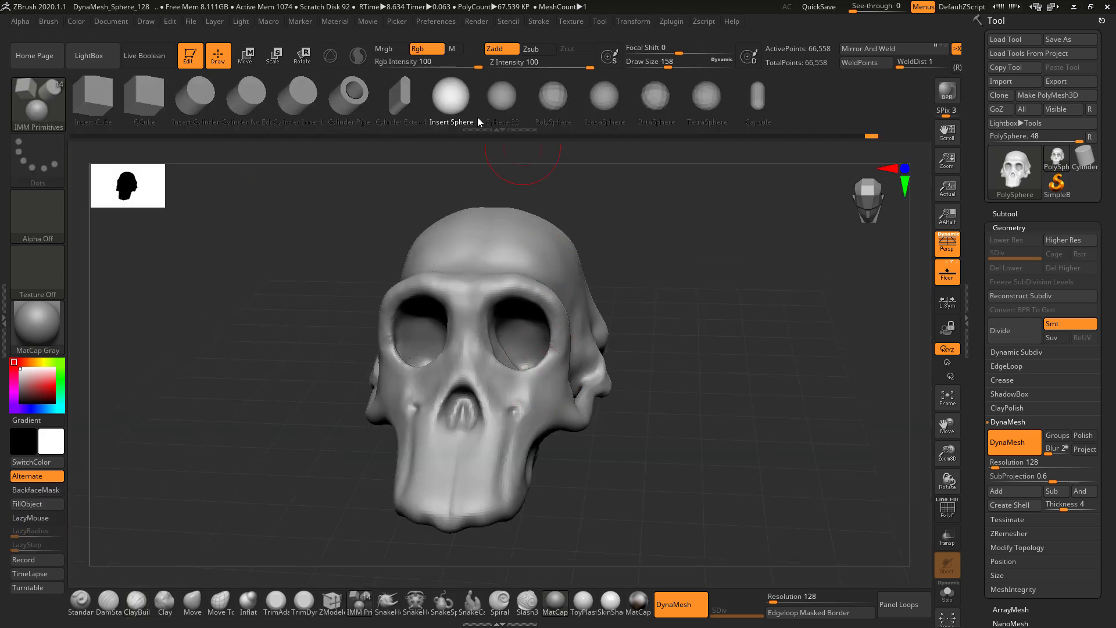
pyautogui.moveTo(723, 301); pyautogui.dragTo(733, 347)
pyautogui.hotkey('alt', 'Tab')
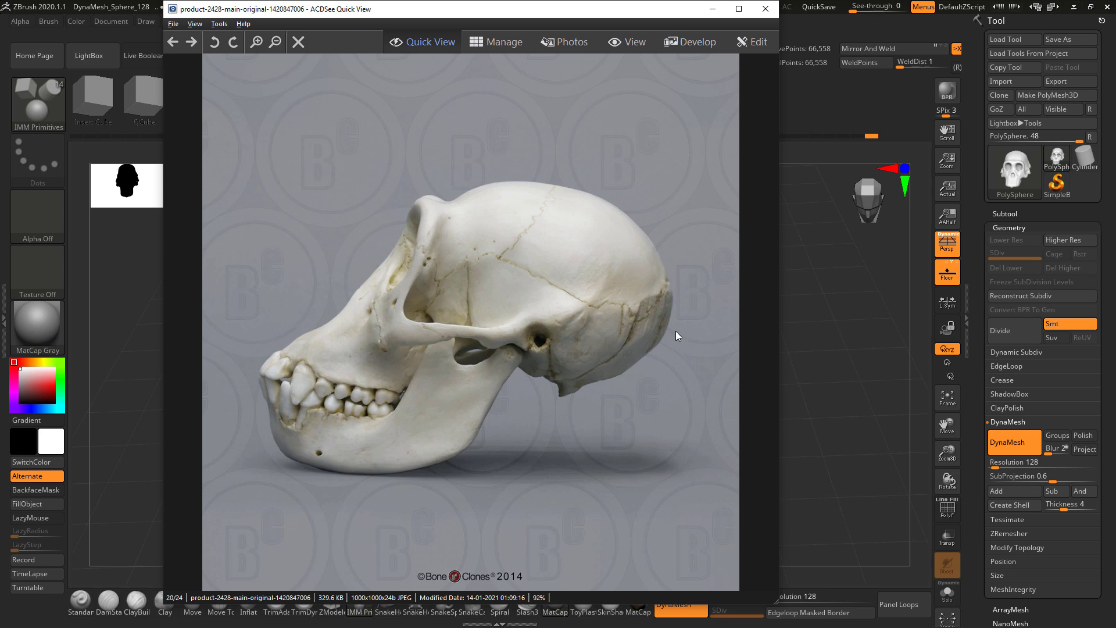
pyautogui.press('Left')
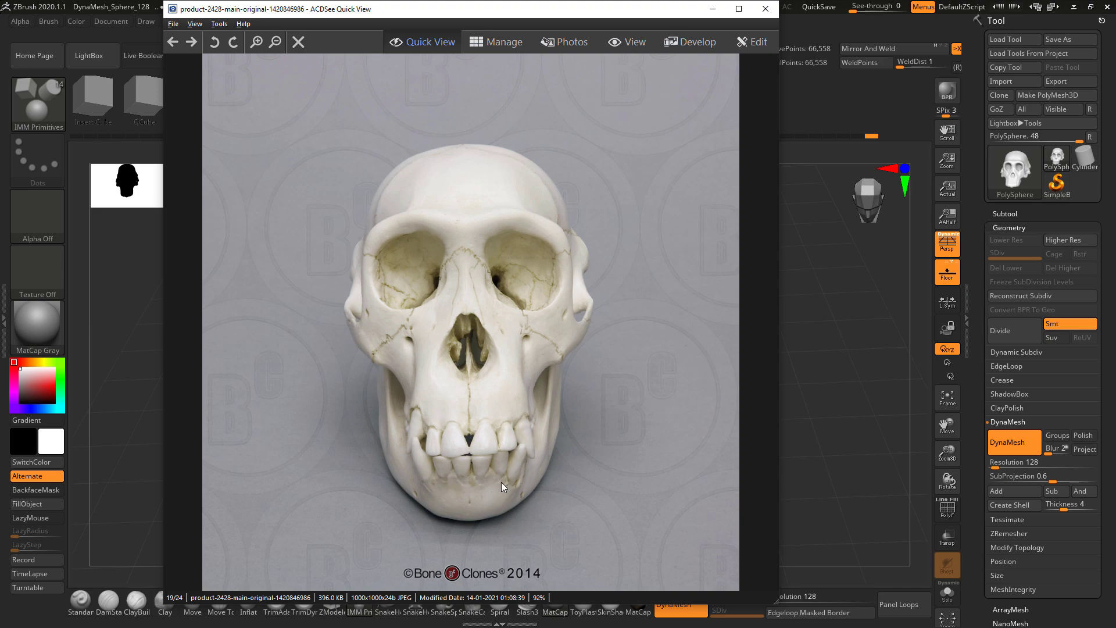
pyautogui.hotkey('alt', 'Tab')
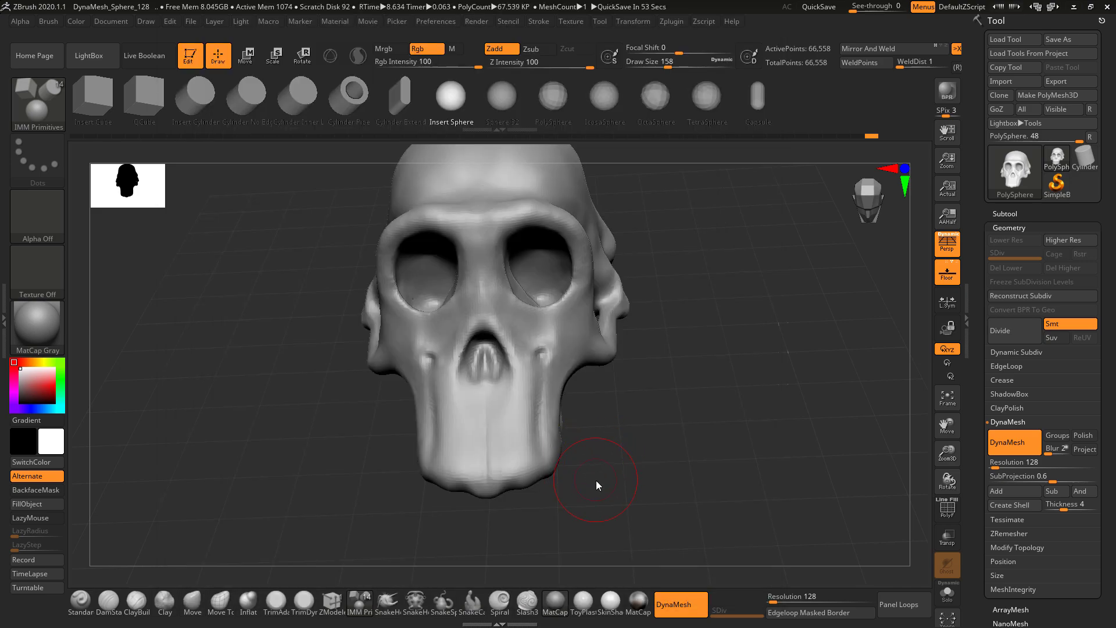
pyautogui.moveTo(596, 480); pyautogui.dragTo(571, 447)
# Step: Stretch the two inserted spheres downward into long, tapered canine teeth with the Move brush at draw size 158
pyautogui.click(192, 604)
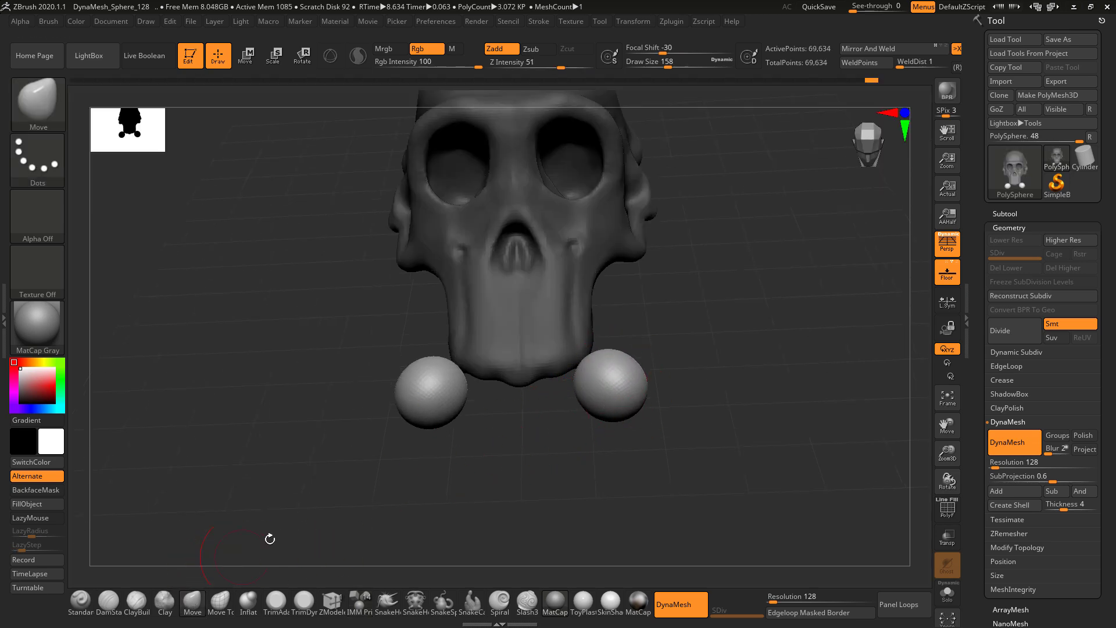
pyautogui.moveTo(632, 405); pyautogui.dragTo(660, 463)
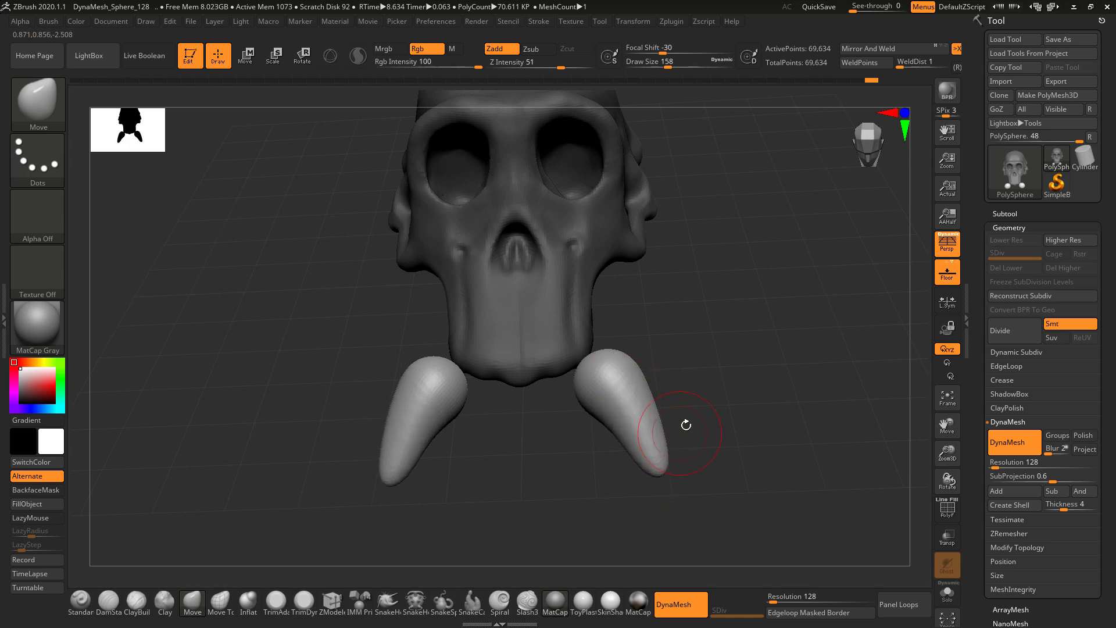
pyautogui.moveTo(685, 425)
pyautogui.mouseDown()
pyautogui.moveTo(705, 419)
pyautogui.moveTo(667, 496)
pyautogui.mouseUp()
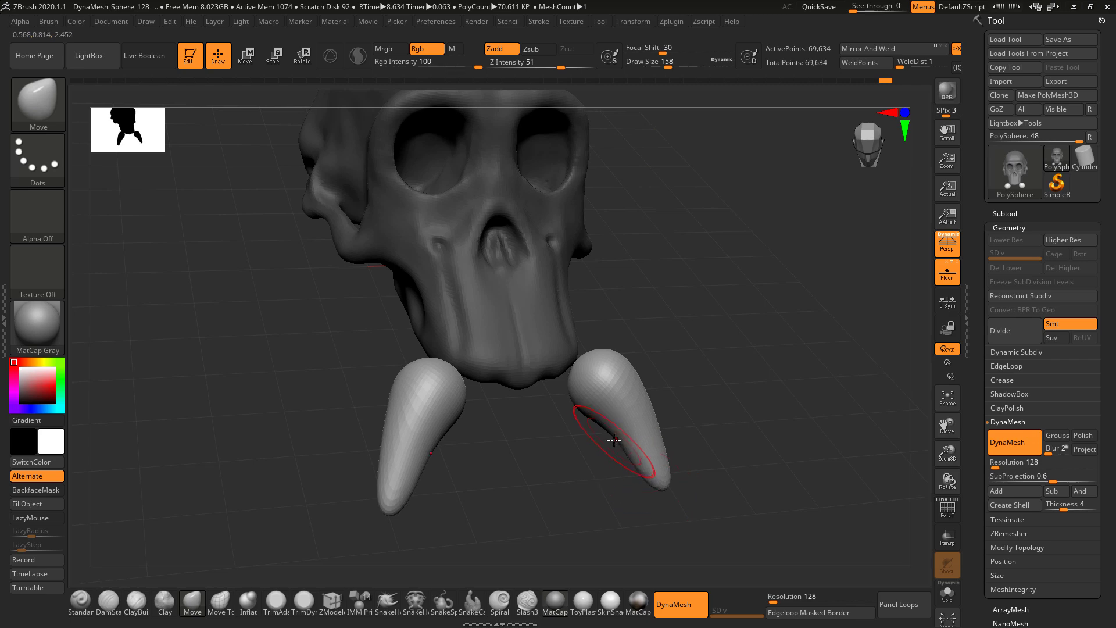
pyautogui.moveTo(614, 440); pyautogui.dragTo(616, 437)
pyautogui.moveTo(703, 370); pyautogui.dragTo(643, 390)
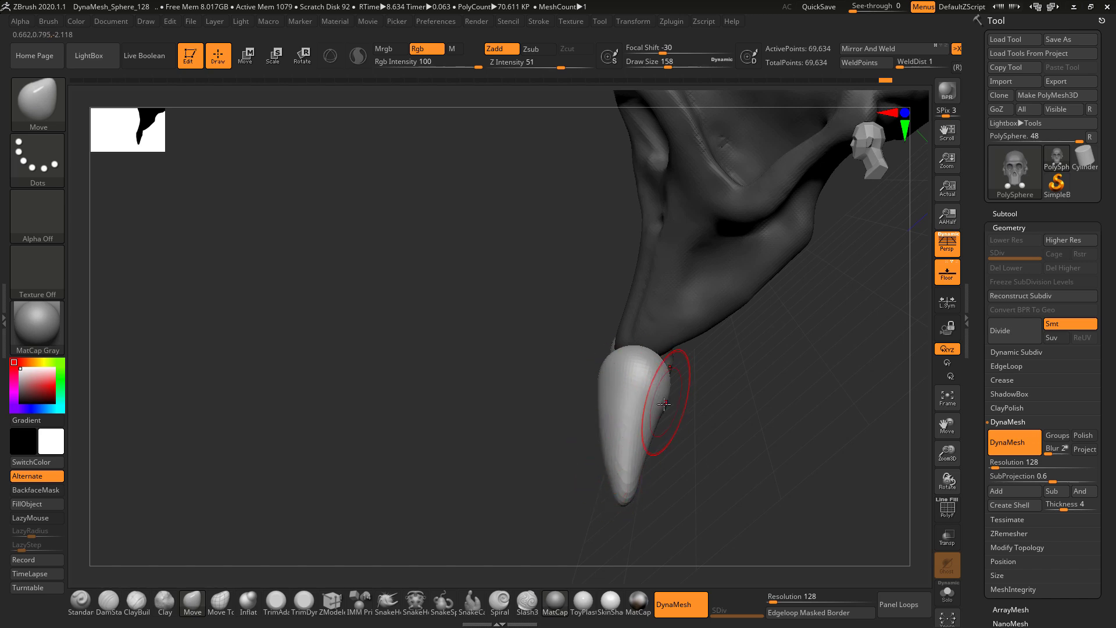
pyautogui.moveTo(691, 420)
pyautogui.mouseDown()
pyautogui.moveTo(750, 309)
pyautogui.moveTo(709, 385)
pyautogui.moveTo(757, 380)
pyautogui.moveTo(802, 407)
pyautogui.moveTo(720, 342)
pyautogui.mouseUp()
pyautogui.moveTo(776, 433)
pyautogui.mouseDown()
pyautogui.moveTo(785, 451)
pyautogui.moveTo(827, 416)
pyautogui.moveTo(824, 308)
pyautogui.moveTo(795, 314)
pyautogui.moveTo(791, 371)
pyautogui.mouseUp()
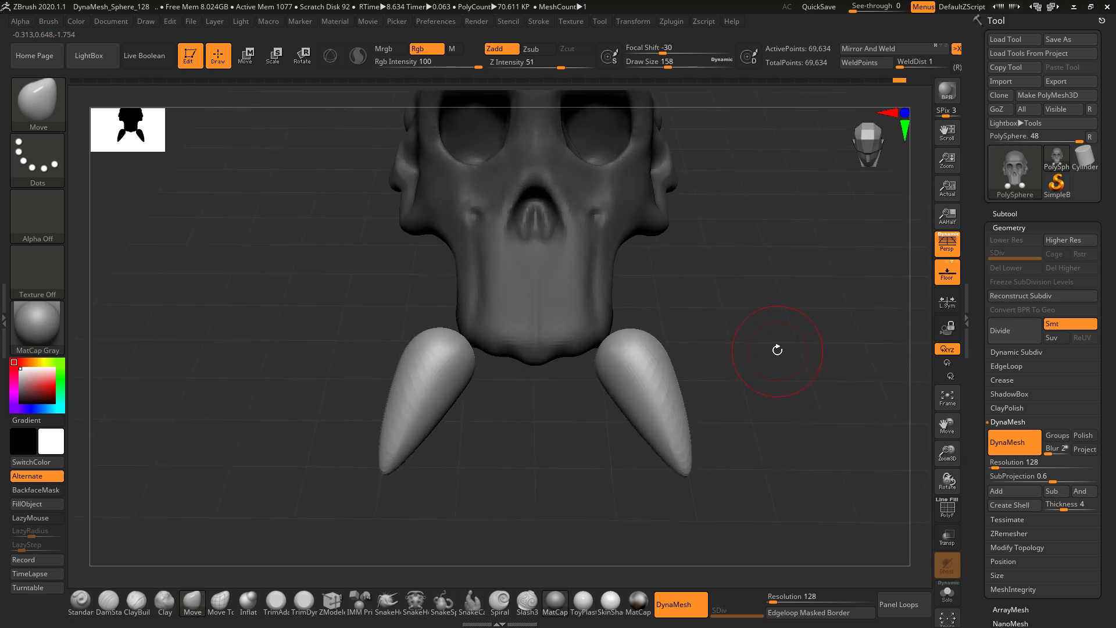
# Step: Scale both canine teeth down and move them apart to sit at the muzzle's lower corners
pyautogui.press('w')
pyautogui.moveTo(634, 342)
pyautogui.mouseDown()
pyautogui.moveTo(782, 477)
pyautogui.moveTo(652, 344)
pyautogui.mouseUp()
pyautogui.press('e')
pyautogui.moveTo(594, 371); pyautogui.dragTo(798, 368)
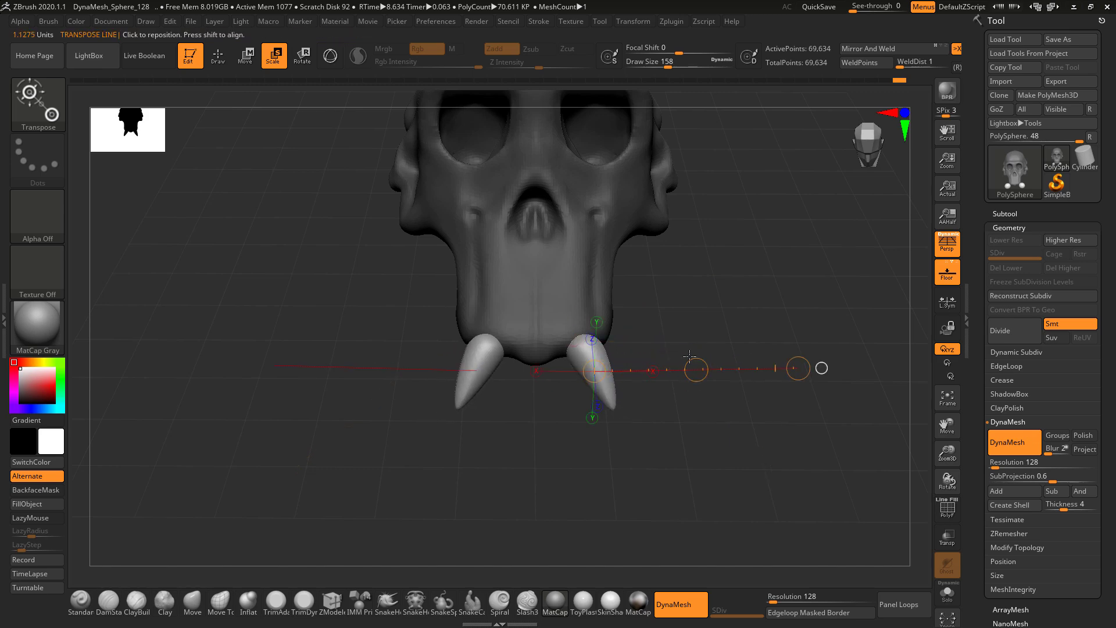
pyautogui.moveTo(696, 370); pyautogui.dragTo(716, 368)
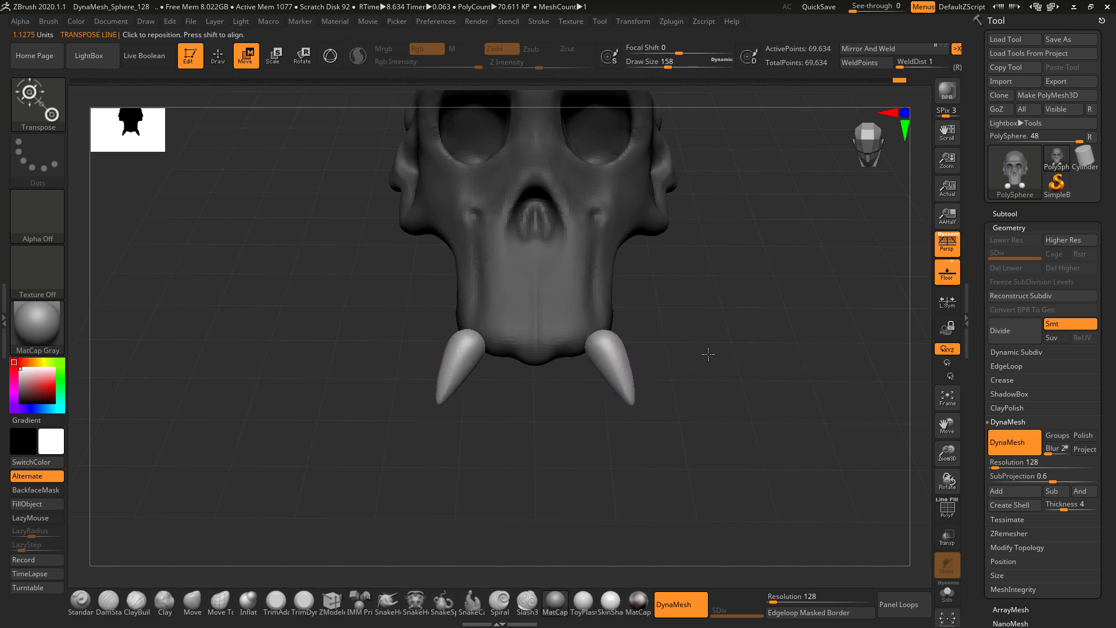
# Step: Compare the canines with the front reference photo and rotate them to a steeper angle beside the muzzle
pyautogui.hotkey('alt', 'Tab')
pyautogui.hotkey('alt', 'Tab')
pyautogui.moveTo(680, 361); pyautogui.dragTo(670, 336)
pyautogui.moveTo(577, 340)
pyautogui.mouseDown()
pyautogui.moveTo(635, 454)
pyautogui.moveTo(582, 494)
pyautogui.moveTo(588, 500)
pyautogui.moveTo(675, 337)
pyautogui.moveTo(658, 343)
pyautogui.moveTo(622, 402)
pyautogui.moveTo(591, 401)
pyautogui.moveTo(610, 391)
pyautogui.moveTo(603, 372)
pyautogui.moveTo(701, 341)
pyautogui.moveTo(717, 309)
pyautogui.mouseUp()
pyautogui.press('r')
pyautogui.press('w')
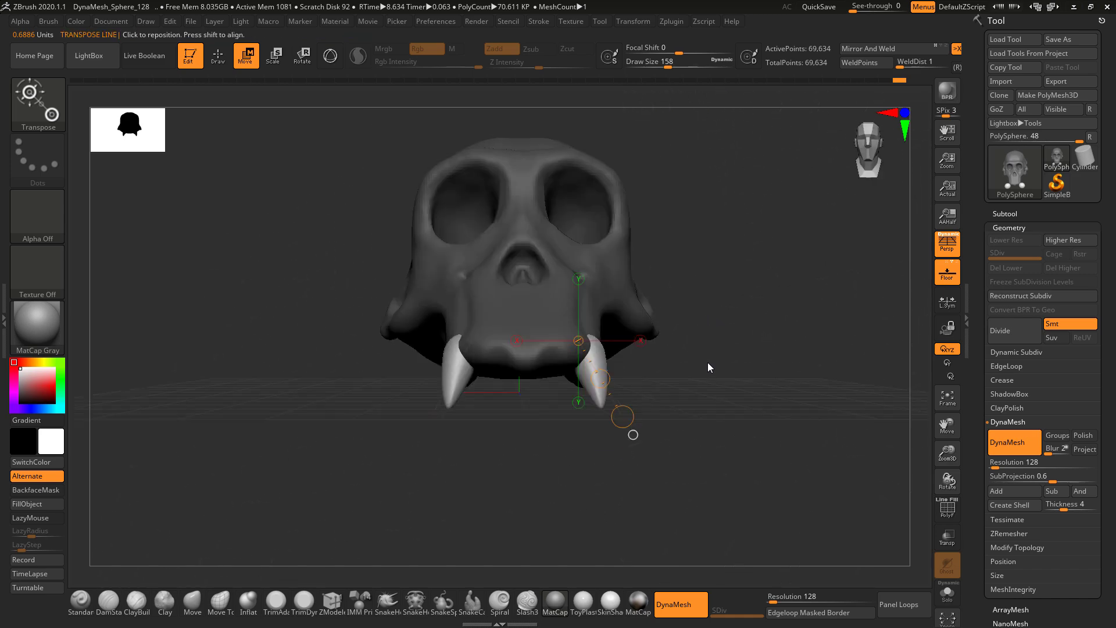
# Step: Reposition the canines against the sides of the muzzle, checking their placement from several angles and against the front skull reference photo
pyautogui.hotkey('alt', 'Tab')
pyautogui.hotkey('alt', 'Tab')
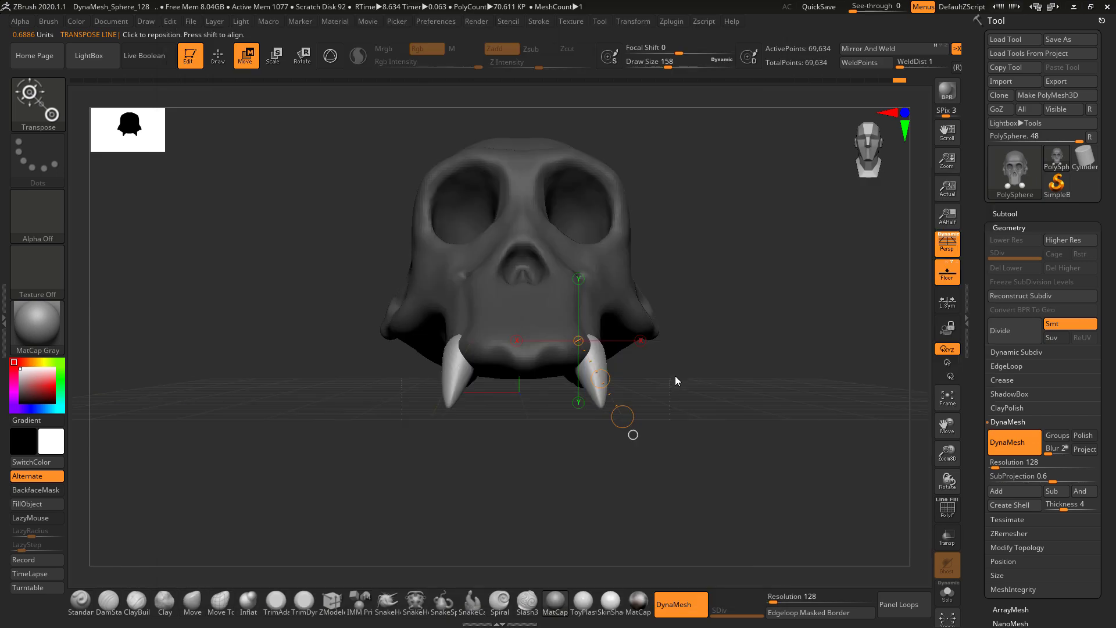
pyautogui.moveTo(675, 376); pyautogui.dragTo(715, 252)
pyautogui.hotkey('alt', 'Tab')
pyautogui.hotkey('alt', 'Tab')
pyautogui.hotkey('alt', 'Tab')
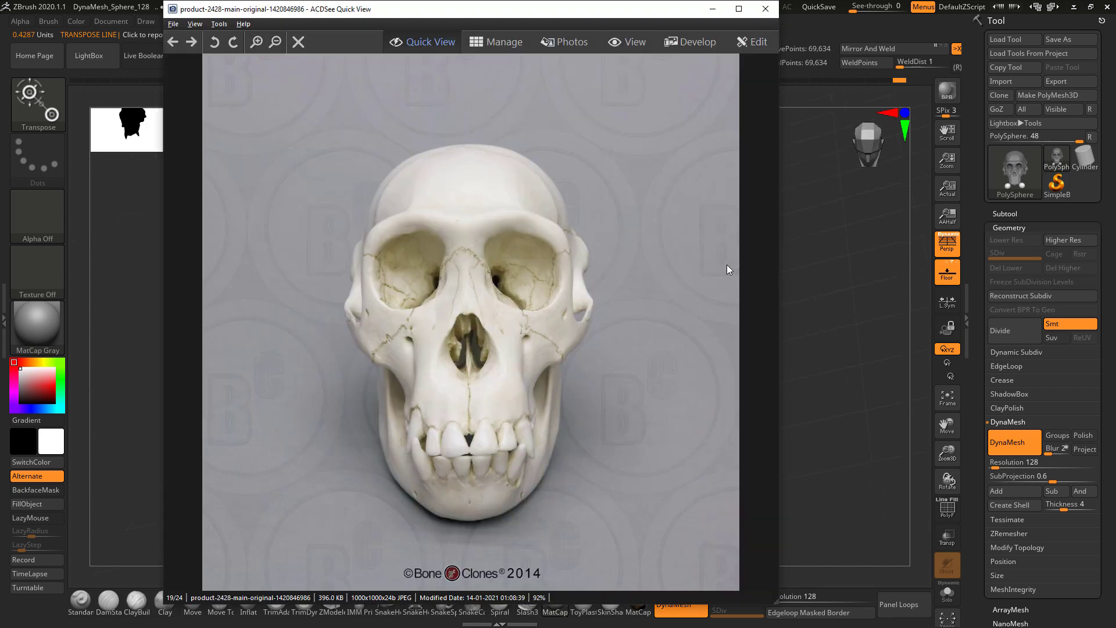
pyautogui.hotkey('alt', 'Tab')
pyautogui.moveTo(723, 323); pyautogui.dragTo(644, 377)
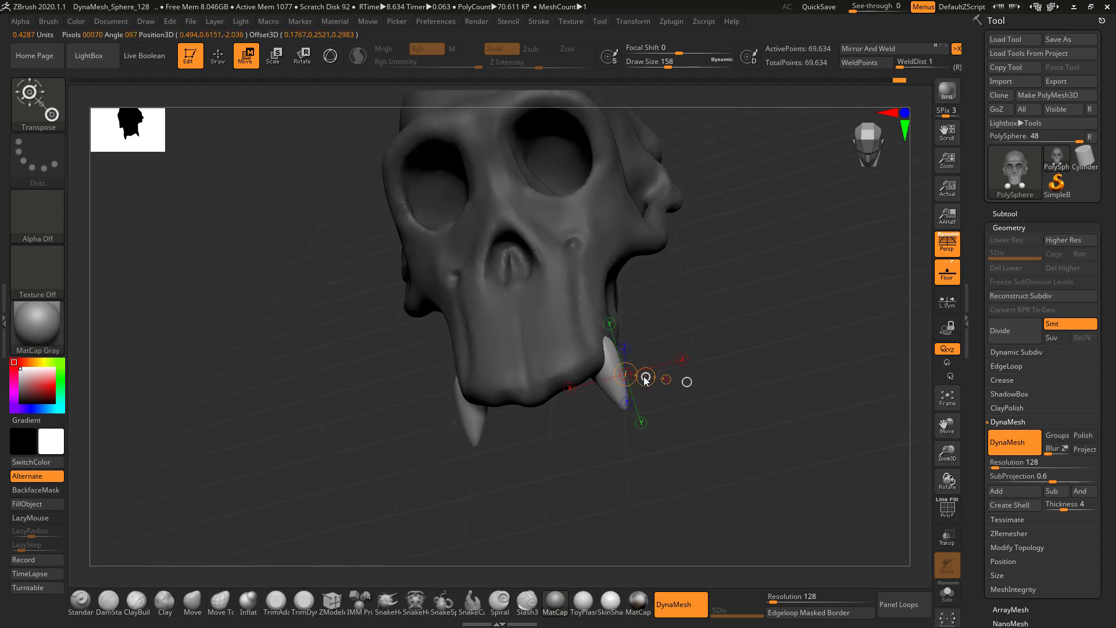
pyautogui.keyDown('shift'); pyautogui.moveTo(678, 318); pyautogui.dragTo(711, 415); pyautogui.keyUp('shift')
pyautogui.moveTo(715, 375); pyautogui.dragTo(721, 327)
pyautogui.hotkey('alt', 'Tab')
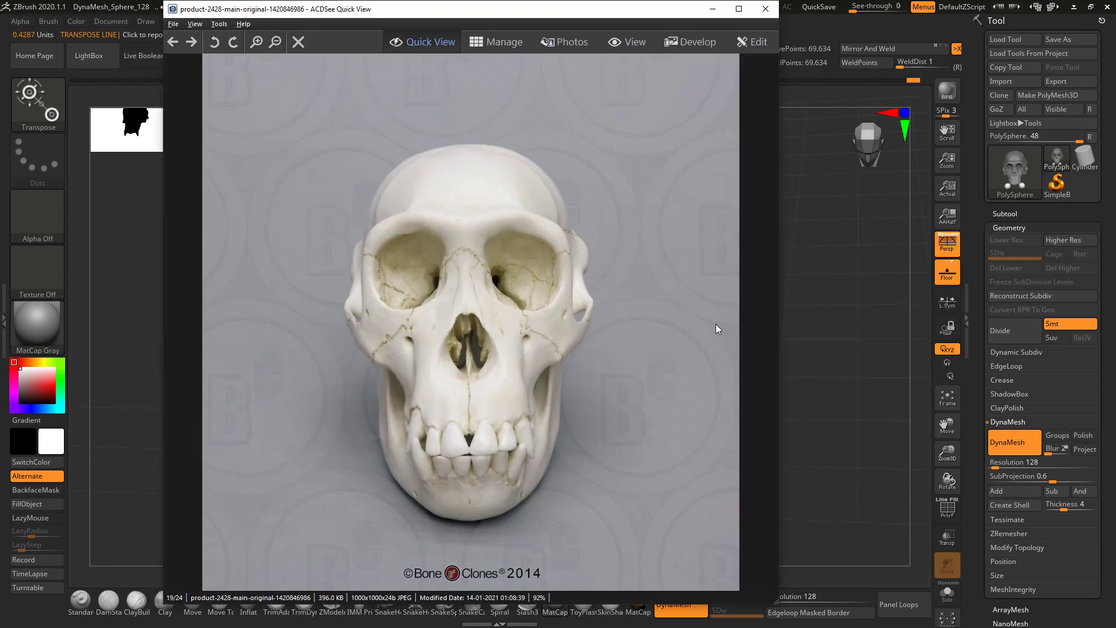
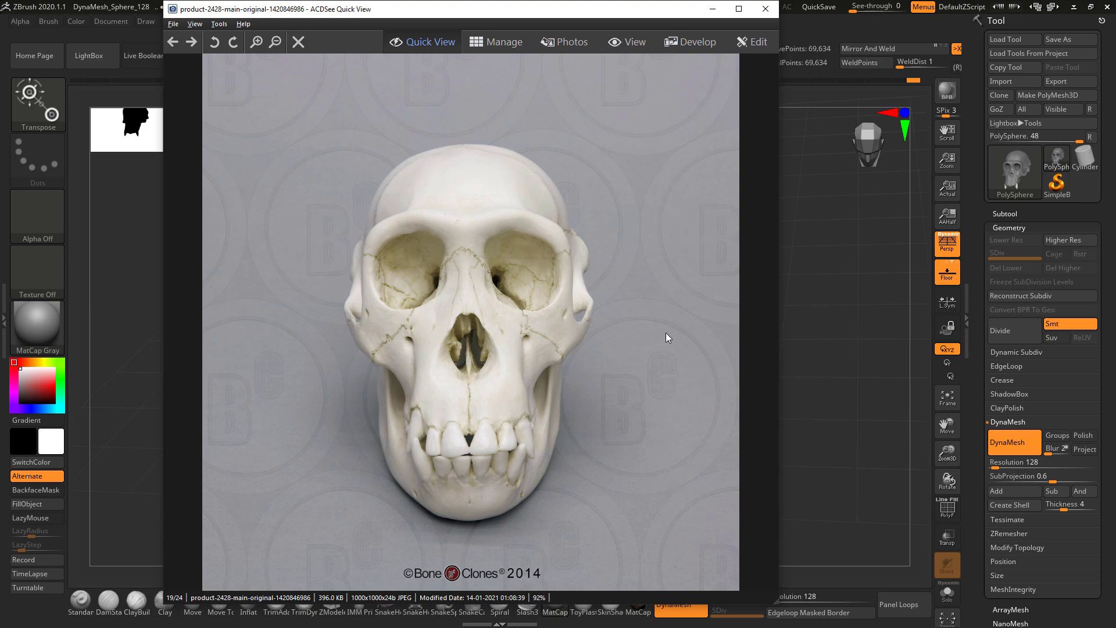
pyautogui.hotkey('alt', 'Tab')
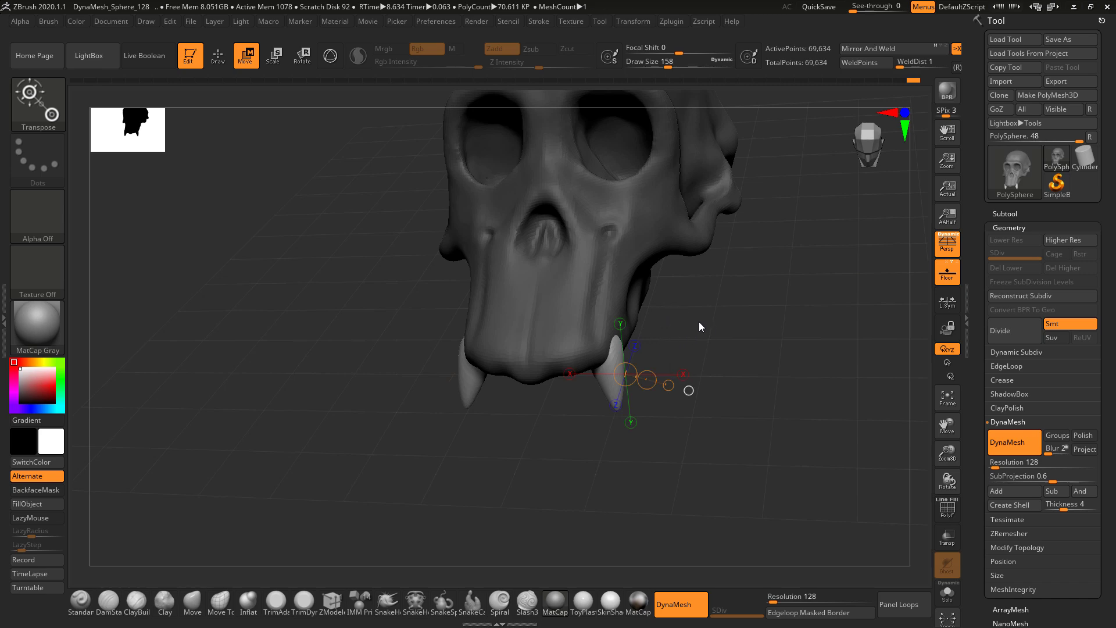
pyautogui.moveTo(699, 322)
pyautogui.mouseDown()
pyautogui.moveTo(706, 305)
pyautogui.moveTo(651, 492)
pyautogui.mouseUp()
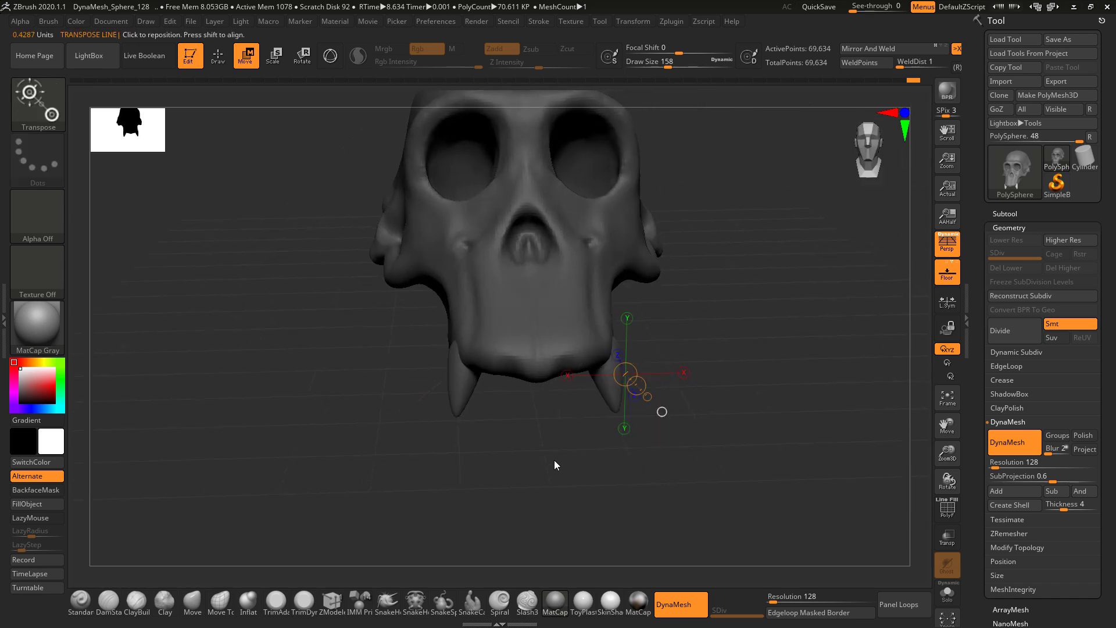
pyautogui.moveTo(660, 387); pyautogui.dragTo(716, 353)
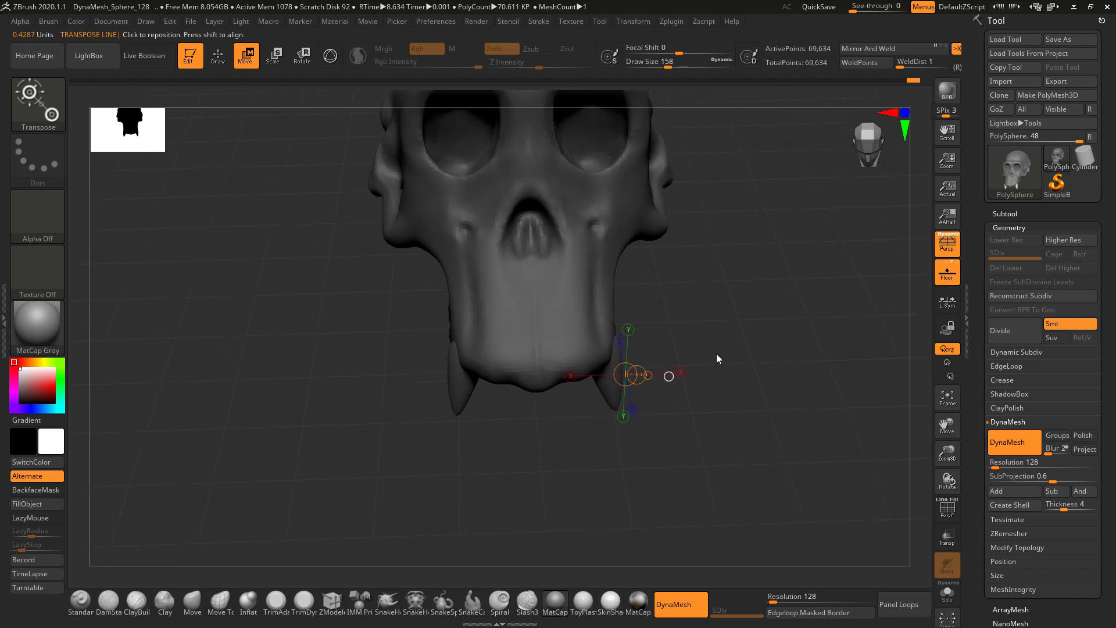
# Step: Mask everything except the canines and split the unmasked points into their own subtool
pyautogui.keyDown('ctrl'); pyautogui.click(716, 357); pyautogui.keyUp('ctrl')
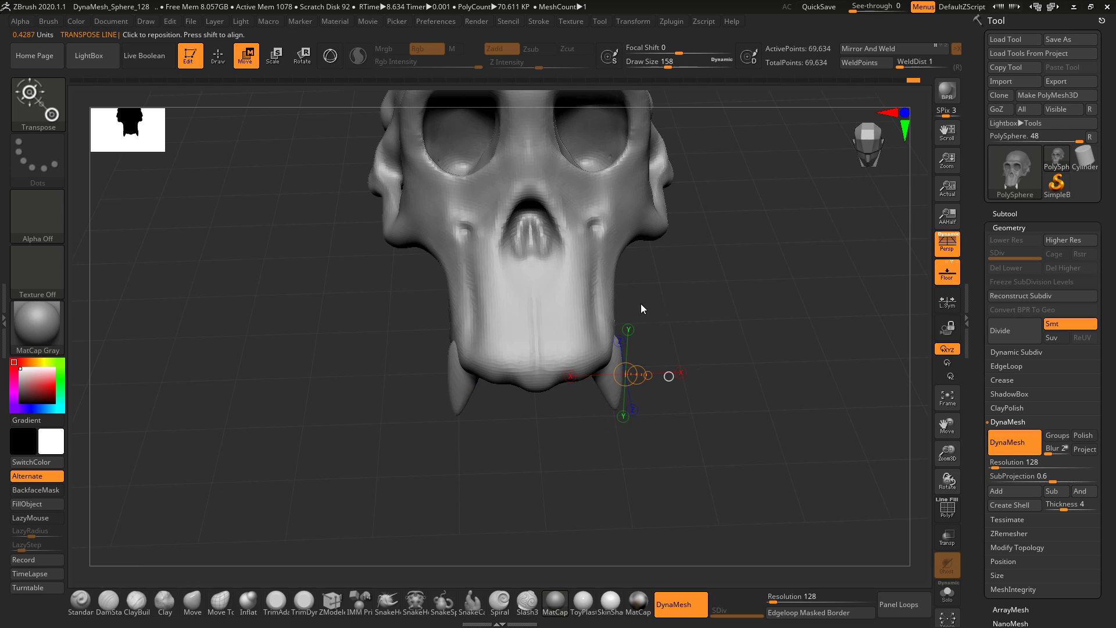
pyautogui.keyDown('ctrl'); pyautogui.moveTo(630, 281); pyautogui.dragTo(635, 285); pyautogui.keyUp('ctrl')
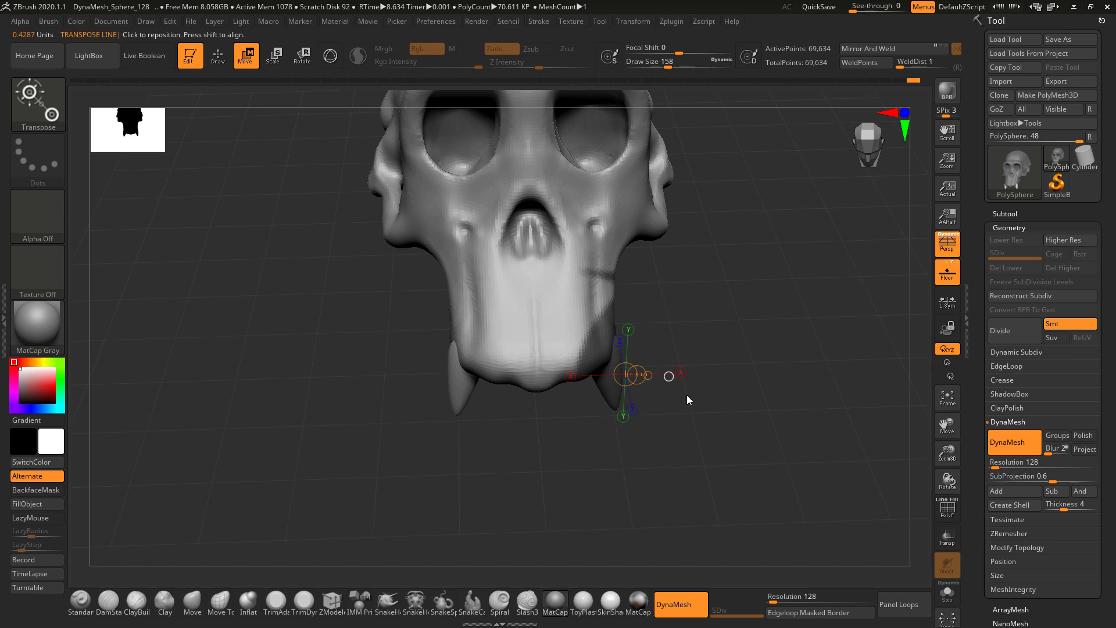
pyautogui.moveTo(675, 390)
pyautogui.mouseDown()
pyautogui.moveTo(695, 316)
pyautogui.moveTo(692, 372)
pyautogui.moveTo(669, 381)
pyautogui.mouseUp()
pyautogui.keyDown('ctrl'); pyautogui.click(617, 392); pyautogui.keyUp('ctrl')
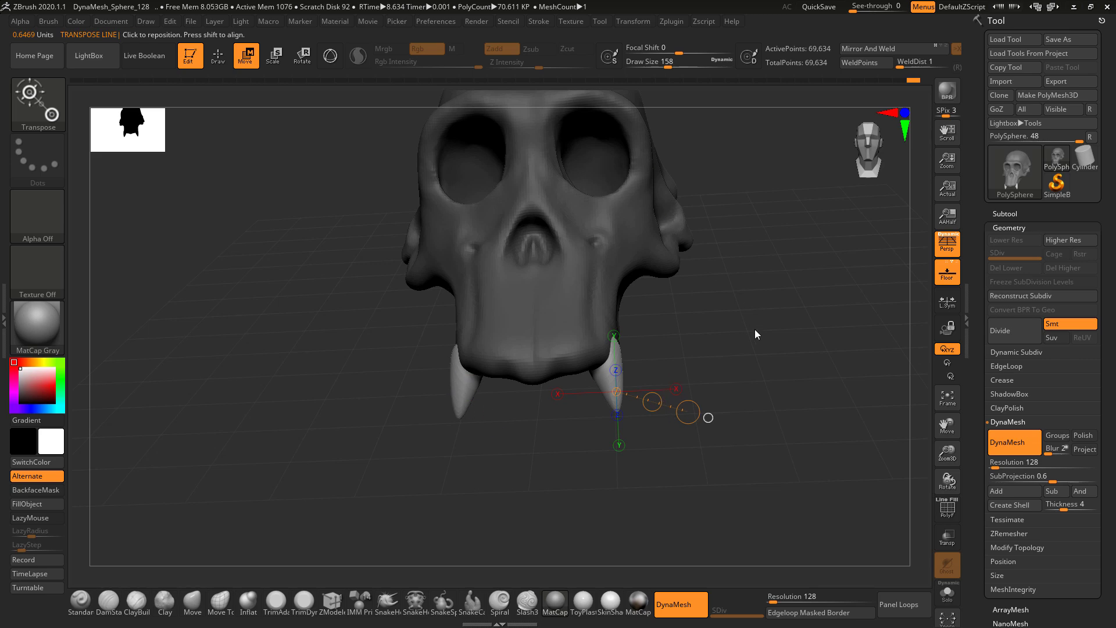
pyautogui.moveTo(792, 294); pyautogui.dragTo(744, 280)
pyautogui.moveTo(755, 341)
pyautogui.mouseDown()
pyautogui.moveTo(772, 334)
pyautogui.moveTo(762, 332)
pyautogui.mouseUp()
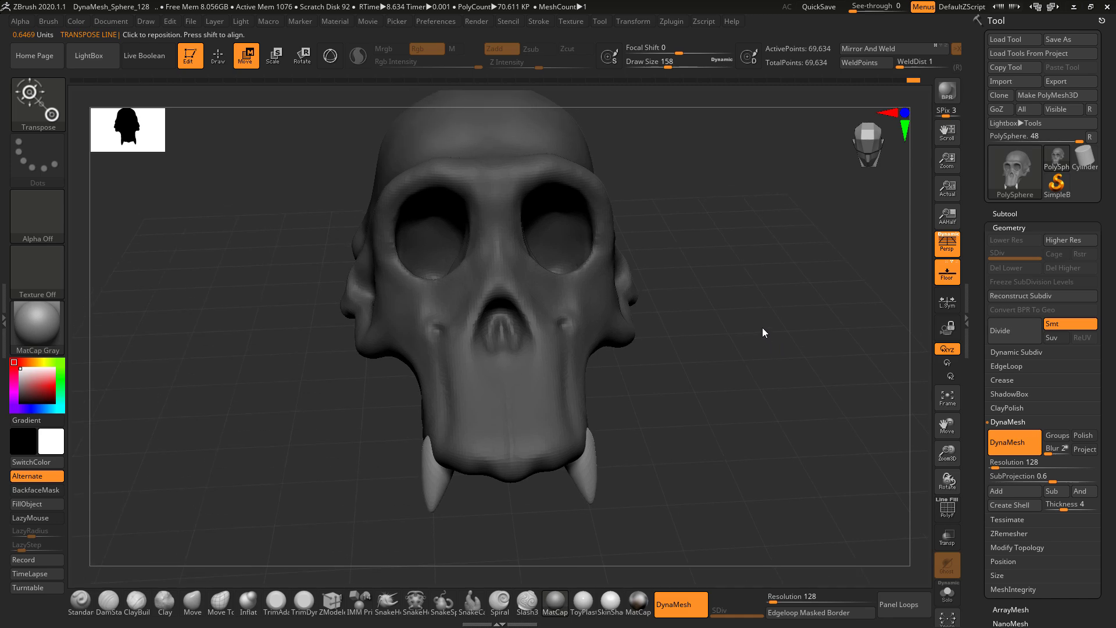
pyautogui.click(1008, 214)
pyautogui.scroll(-5, 1008, 379)
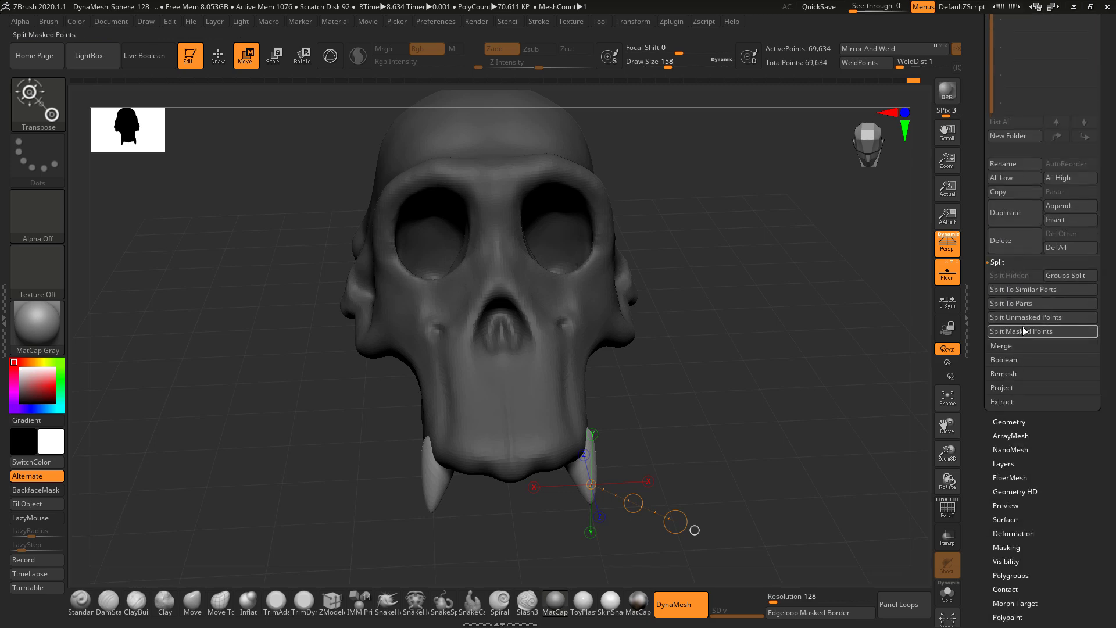
pyautogui.click(1020, 318)
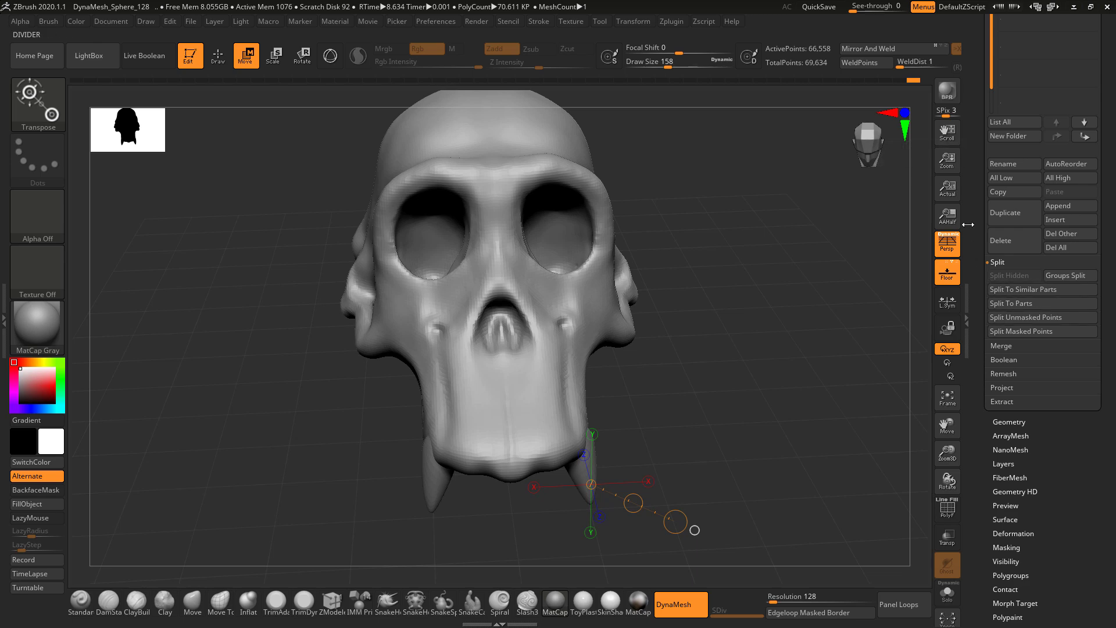
pyautogui.scroll(5, 971, 240)
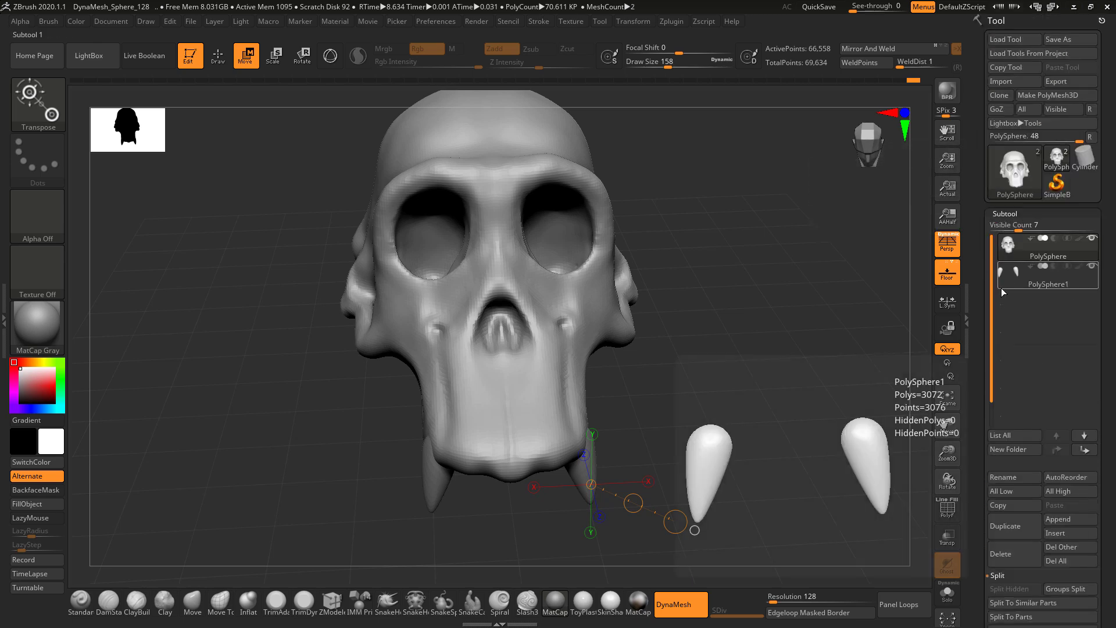
# Step: Select the split-off canine subtool and rename it teeth
pyautogui.click(1008, 274)
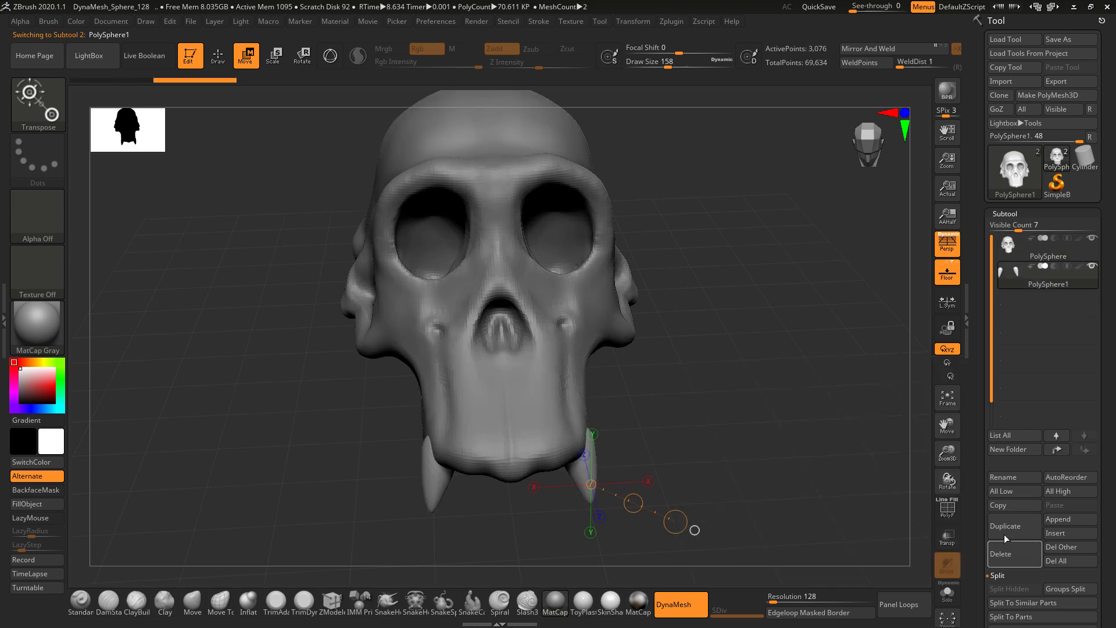
pyautogui.click(1012, 478)
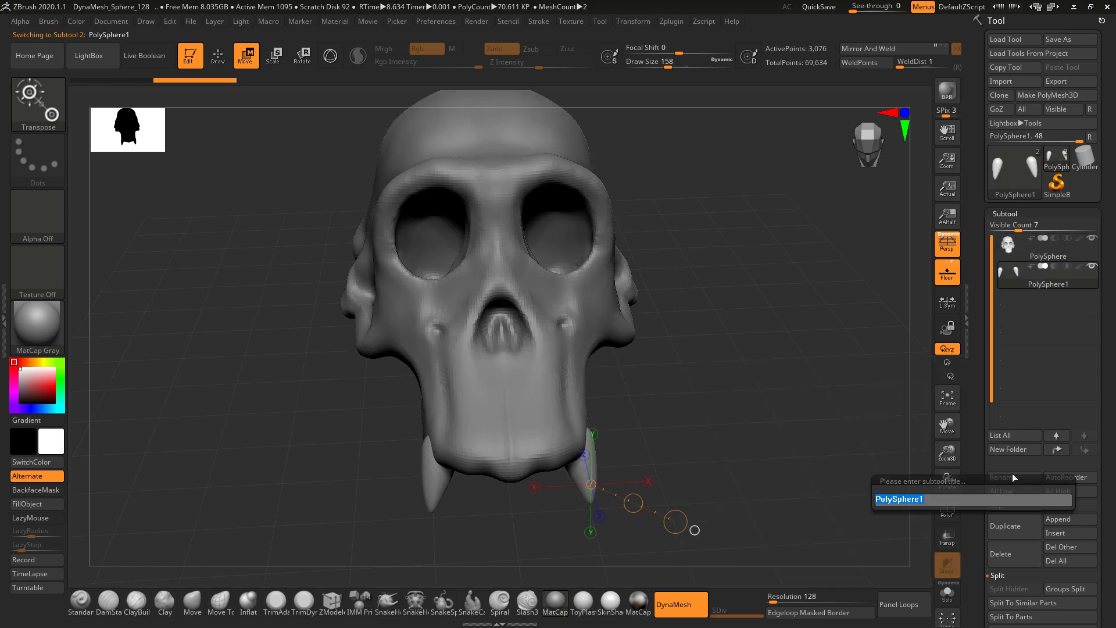
pyautogui.write('teeth')
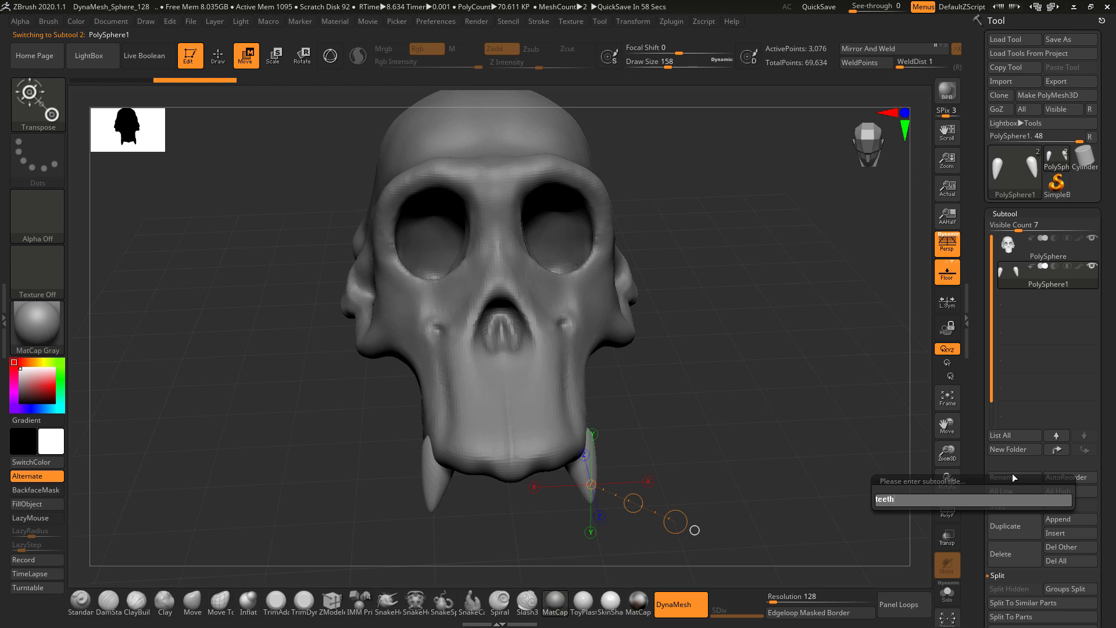
pyautogui.press('Return')
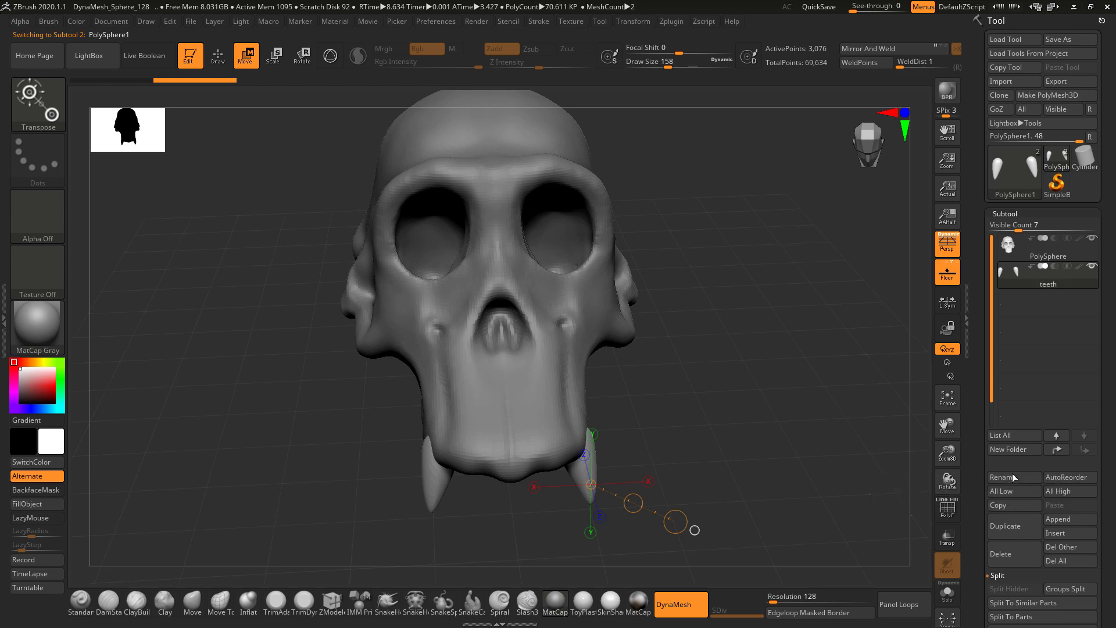
# Step: Mask the skull's left canine with a lasso selection, keeping the opposite canine free
pyautogui.moveTo(737, 325)
pyautogui.mouseDown()
pyautogui.moveTo(727, 341)
pyautogui.moveTo(747, 324)
pyautogui.moveTo(757, 341)
pyautogui.moveTo(710, 341)
pyautogui.moveTo(765, 349)
pyautogui.mouseUp()
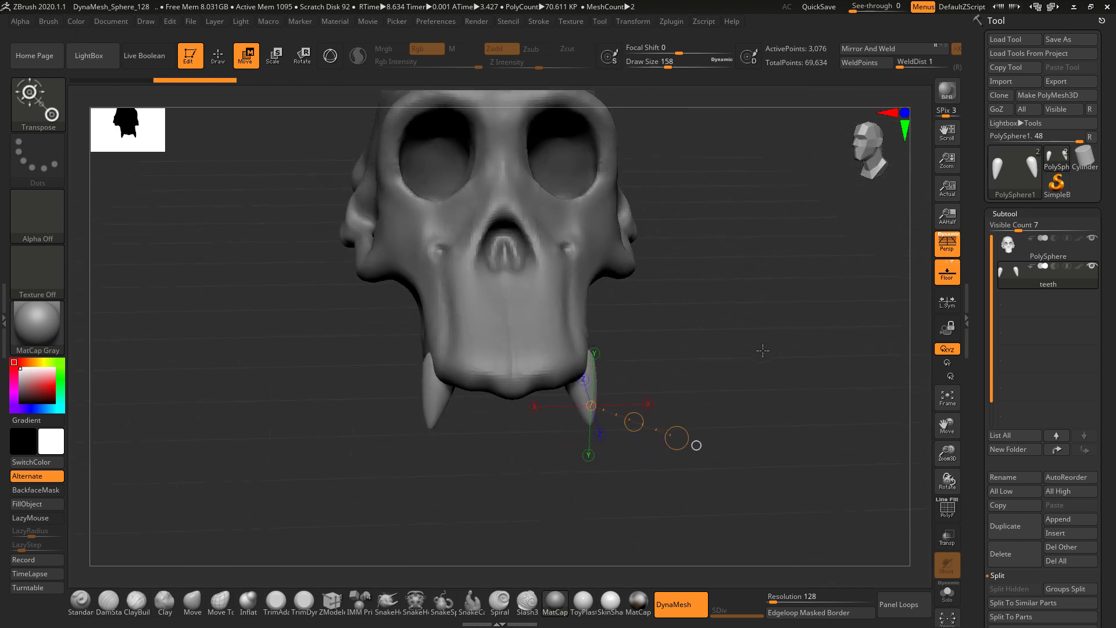
pyautogui.moveTo(718, 279)
pyautogui.keyDown('ctrl'); pyautogui.mouseDown()
pyautogui.moveTo(629, 536)
pyautogui.moveTo(756, 265)
pyautogui.moveTo(686, 389)
pyautogui.moveTo(754, 347)
pyautogui.moveTo(741, 319)
pyautogui.moveTo(744, 345)
pyautogui.mouseUp(); pyautogui.keyUp('ctrl')
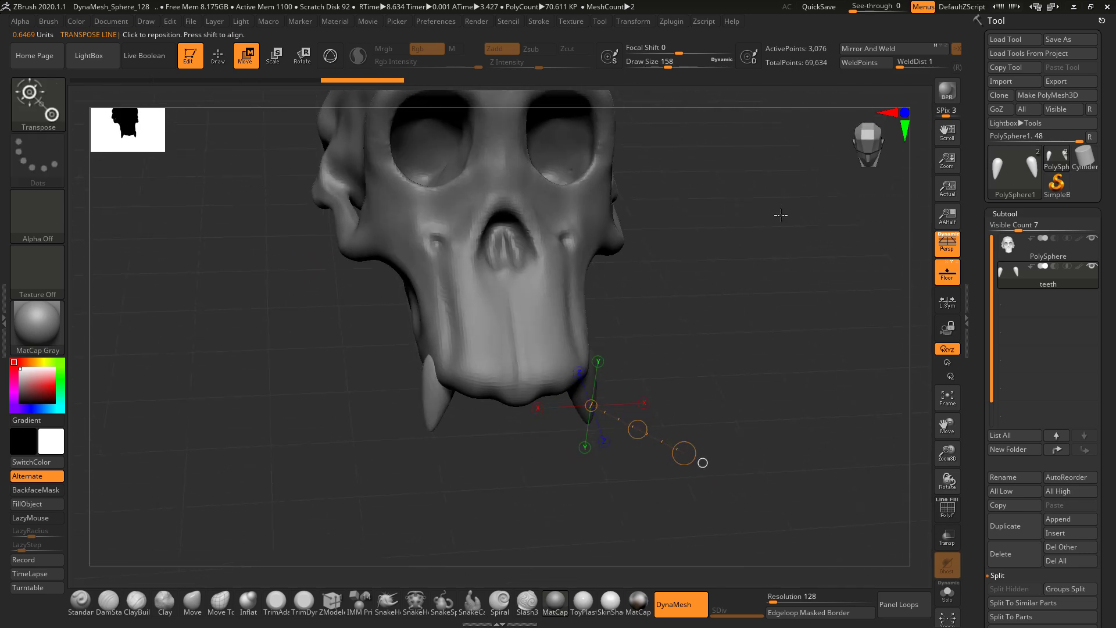
pyautogui.press('ctrl')
pyautogui.moveTo(786, 201)
pyautogui.keyDown('ctrl'); pyautogui.mouseDown()
pyautogui.moveTo(494, 182)
pyautogui.moveTo(753, 289)
pyautogui.moveTo(853, 357)
pyautogui.mouseUp(); pyautogui.keyUp('ctrl')
# Step: Try the Circle and Rect mask strokes around the canines and undo the last mask change
pyautogui.click(36, 157)
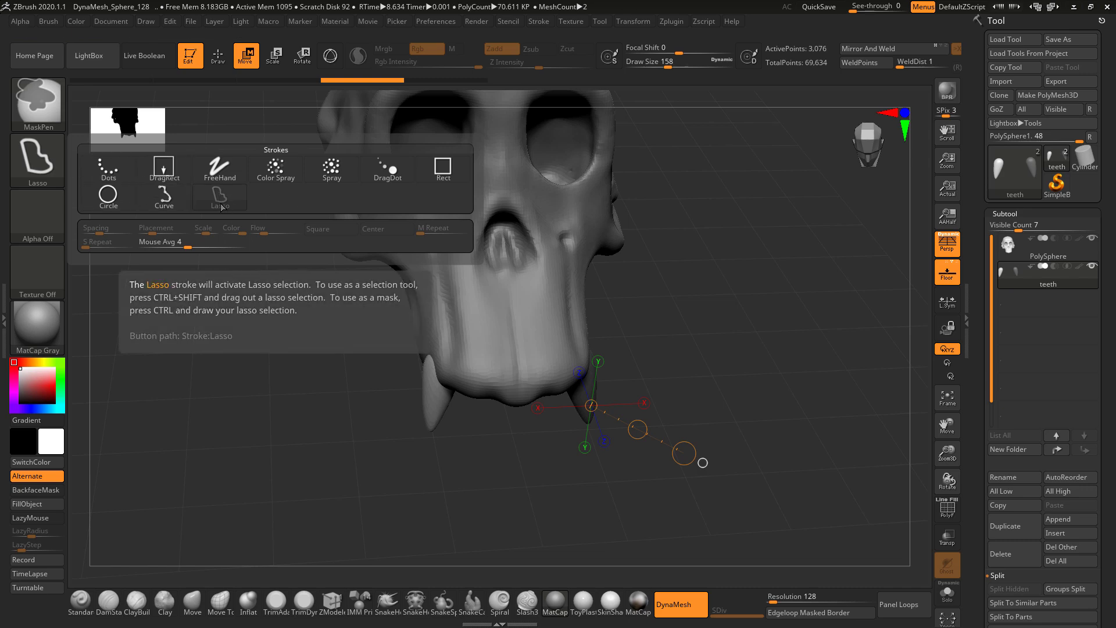
pyautogui.keyDown('ctrl'); pyautogui.click(111, 200); pyautogui.keyUp('ctrl')
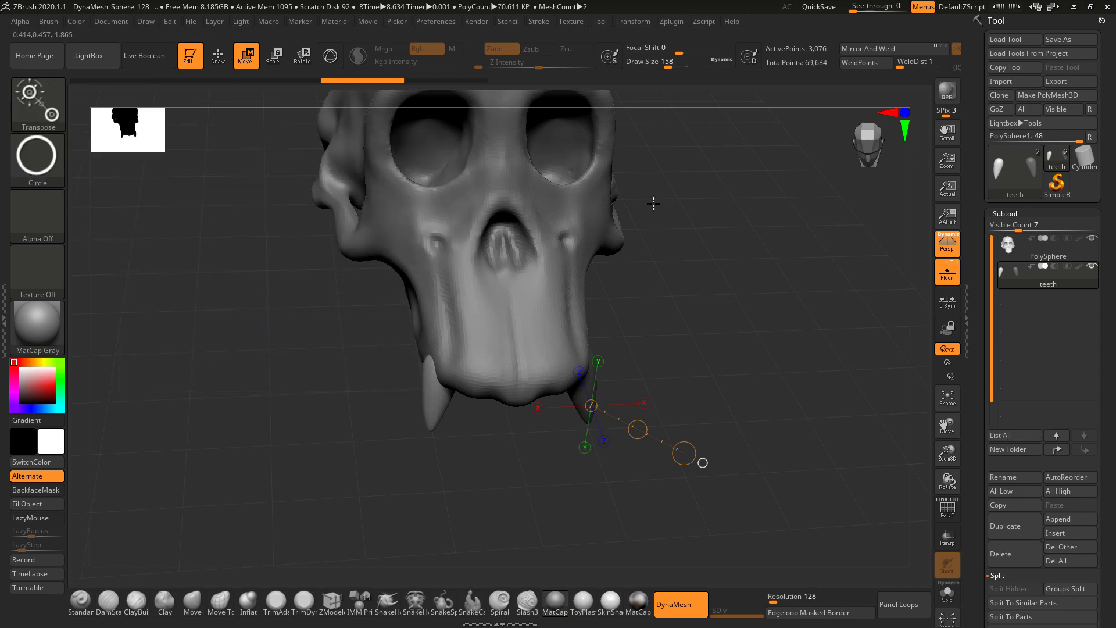
pyautogui.keyDown('ctrl'); pyautogui.moveTo(656, 195); pyautogui.dragTo(459, 465); pyautogui.keyUp('ctrl')
pyautogui.click(44, 151)
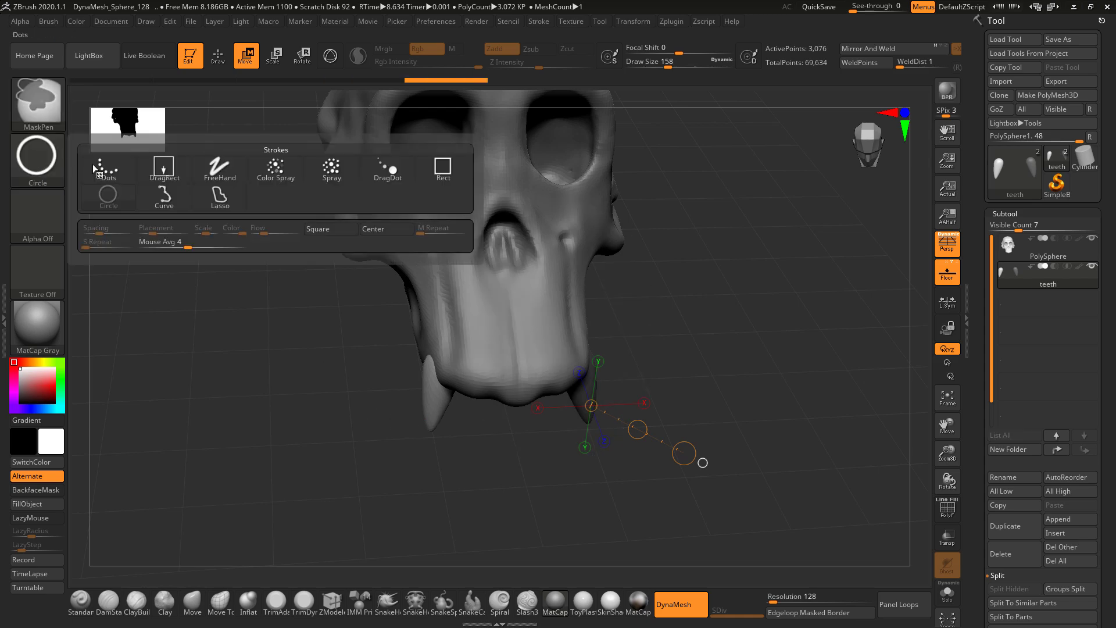
pyautogui.click(441, 175)
pyautogui.keyDown('ctrl'); pyautogui.moveTo(721, 183); pyautogui.dragTo(427, 420); pyautogui.keyUp('ctrl')
pyautogui.moveTo(669, 307); pyautogui.dragTo(647, 314)
pyautogui.hotkey('ctrl', 'z')
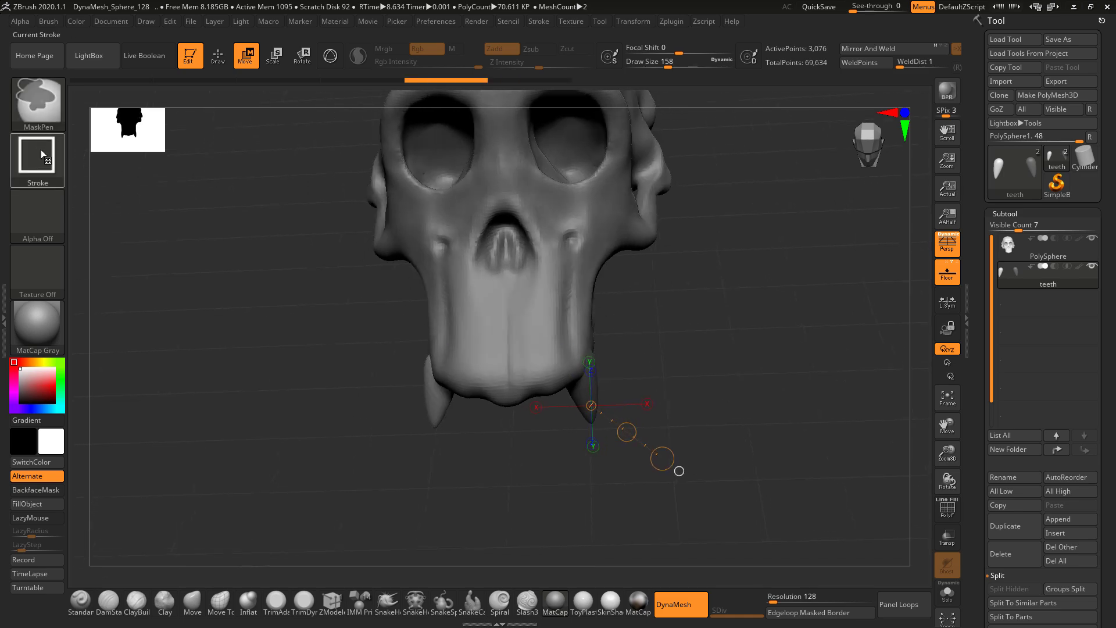
# Step: Set the masking stroke back to Lasso and mask the skull's left canine again
pyautogui.keyDown('ctrl'); pyautogui.click(37, 157); pyautogui.keyUp('ctrl')
pyautogui.keyDown('ctrl'); pyautogui.click(215, 206); pyautogui.keyUp('ctrl')
pyautogui.moveTo(656, 269)
pyautogui.keyDown('ctrl'); pyautogui.mouseDown()
pyautogui.moveTo(589, 531)
pyautogui.moveTo(610, 364)
pyautogui.mouseUp(); pyautogui.keyUp('ctrl')
pyautogui.keyDown('ctrl'); pyautogui.moveTo(680, 297); pyautogui.dragTo(715, 515); pyautogui.keyUp('ctrl')
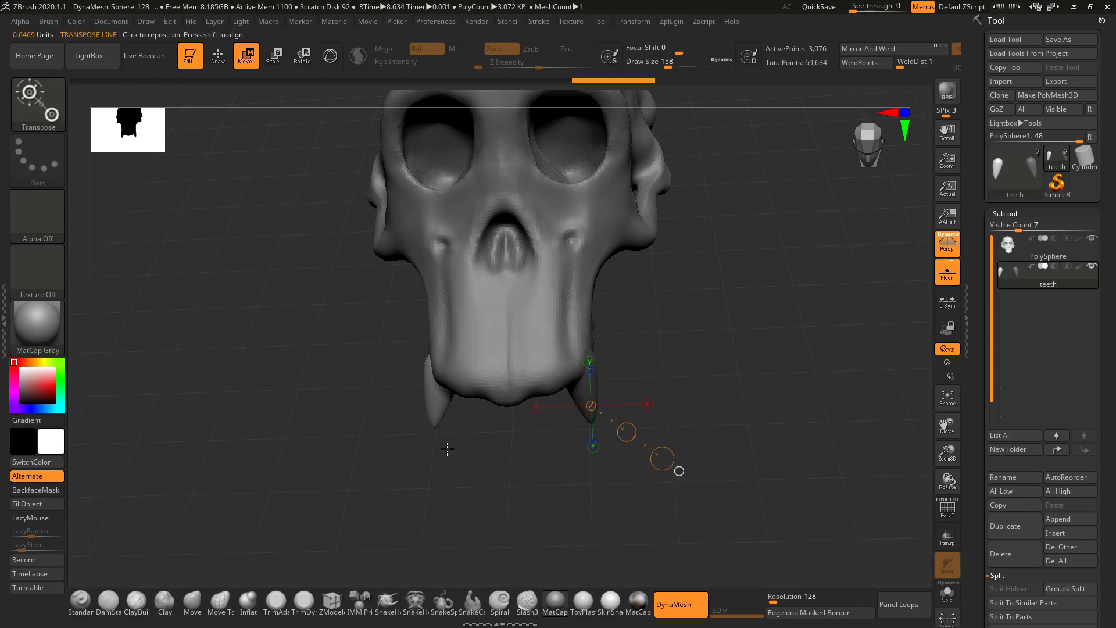
# Step: Move the unmasked right canine up along the side of the muzzle and compare it with the reference photo
pyautogui.moveTo(729, 372)
pyautogui.mouseDown()
pyautogui.moveTo(758, 351)
pyautogui.moveTo(735, 365)
pyautogui.mouseUp()
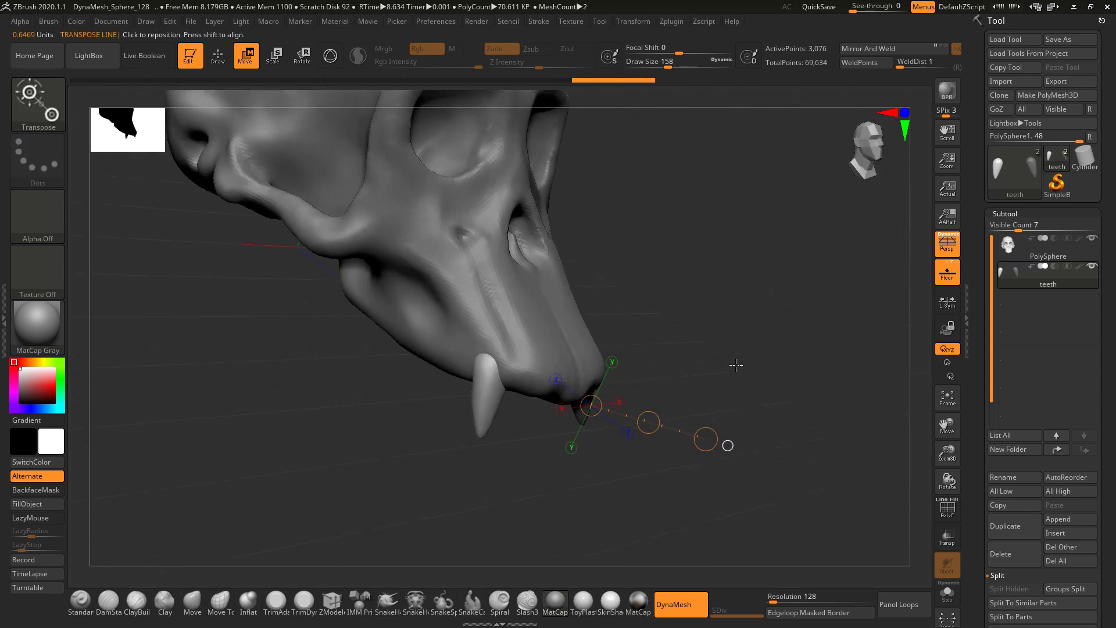
pyautogui.moveTo(652, 425); pyautogui.dragTo(632, 407)
pyautogui.moveTo(756, 354); pyautogui.dragTo(727, 329)
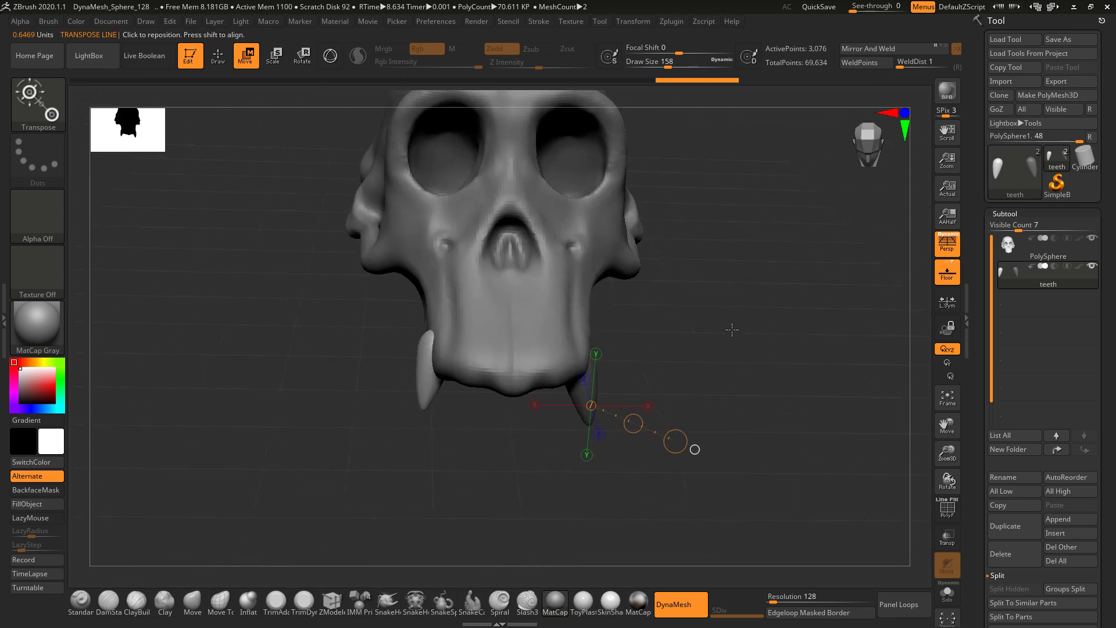
pyautogui.hotkey('alt', 'Tab')
pyautogui.hotkey('alt', 'Tab')
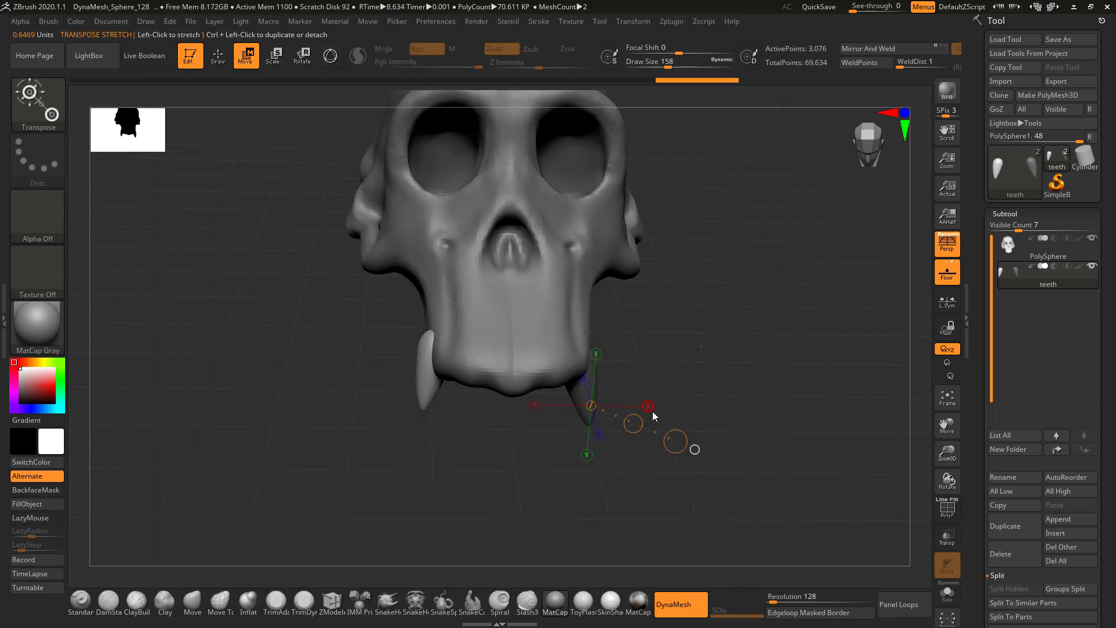
# Step: Place a transpose line along the right canine, adjust its tilt and position against the muzzle, and recheck the reference photo
pyautogui.moveTo(445, 343)
pyautogui.mouseDown()
pyautogui.moveTo(411, 477)
pyautogui.moveTo(390, 461)
pyautogui.moveTo(401, 453)
pyautogui.mouseUp()
pyautogui.press('r')
pyautogui.press('w')
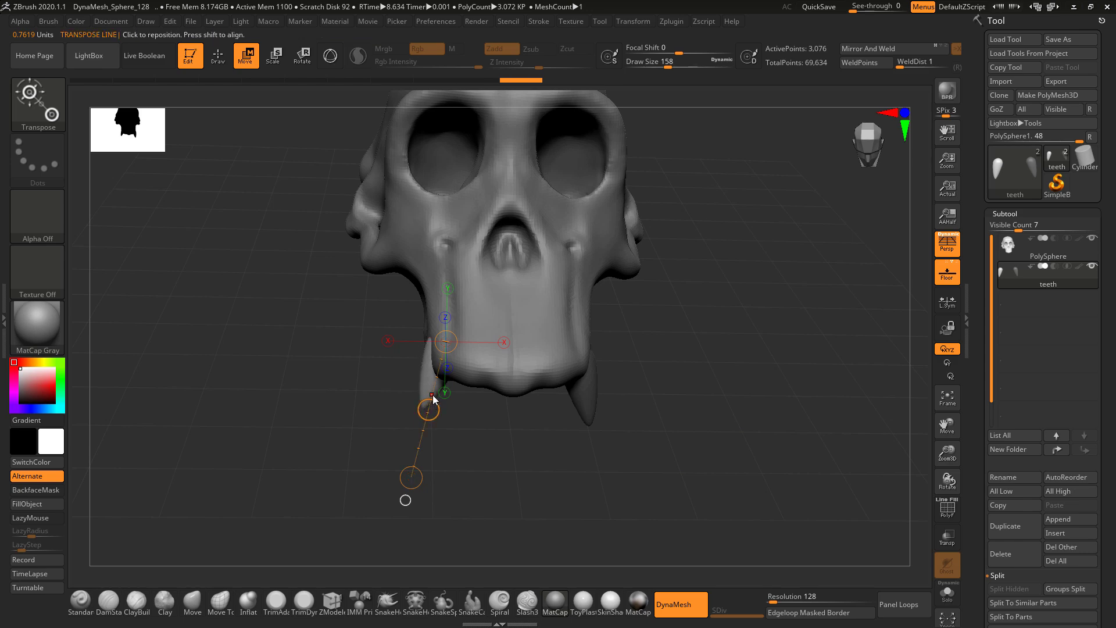
pyautogui.hotkey('alt', 'Tab')
pyautogui.hotkey('alt', 'Tab')
# Step: Carve a groove down each side of the skull's muzzle with DamStandard, using X symmetry and a draw size of 80
pyautogui.moveTo(465, 437); pyautogui.dragTo(543, 326)
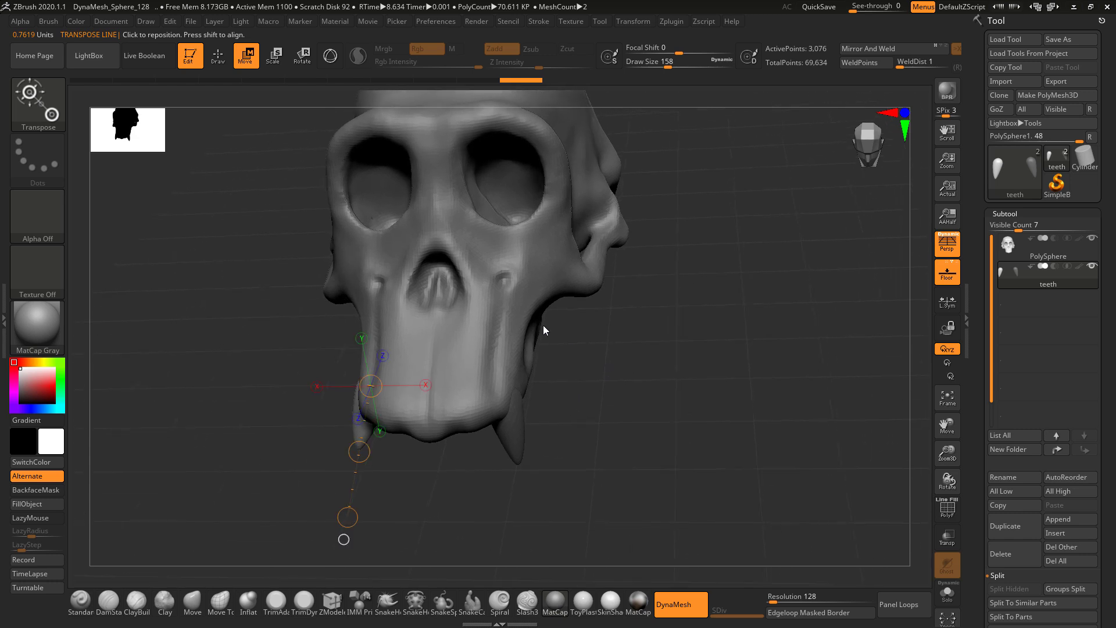
pyautogui.keyDown('alt'); pyautogui.click(502, 353); pyautogui.keyUp('alt')
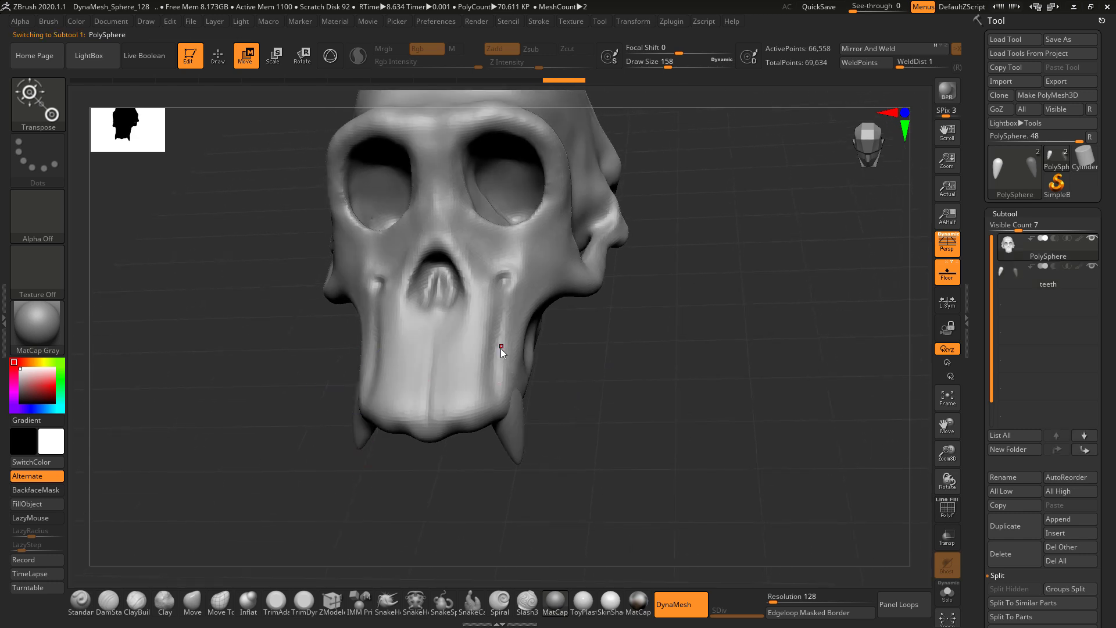
pyautogui.click(108, 601)
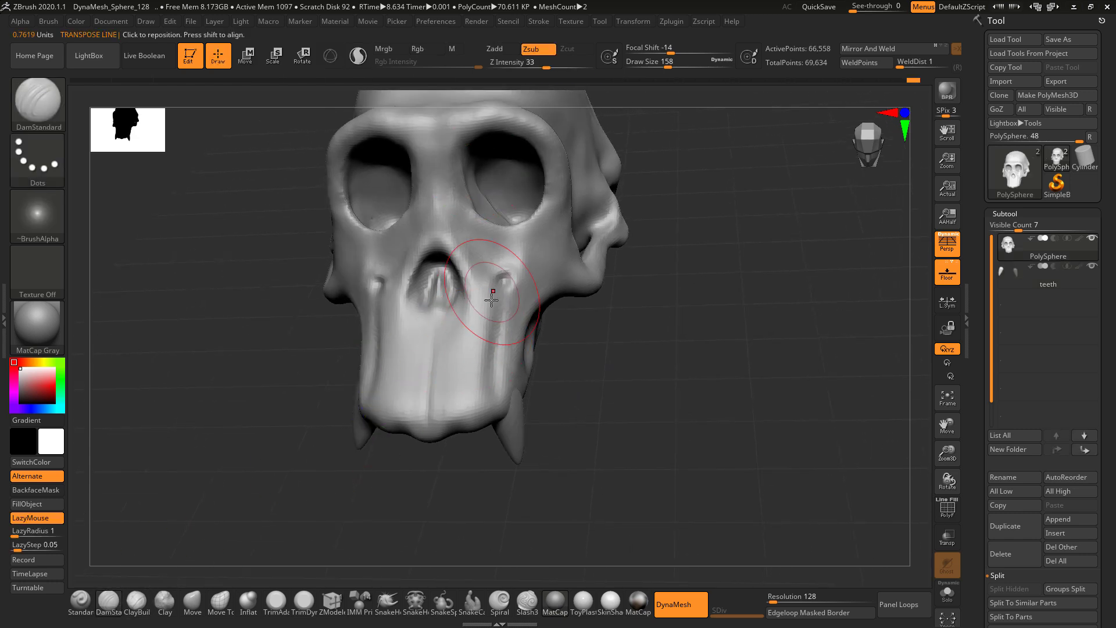
pyautogui.press('x')
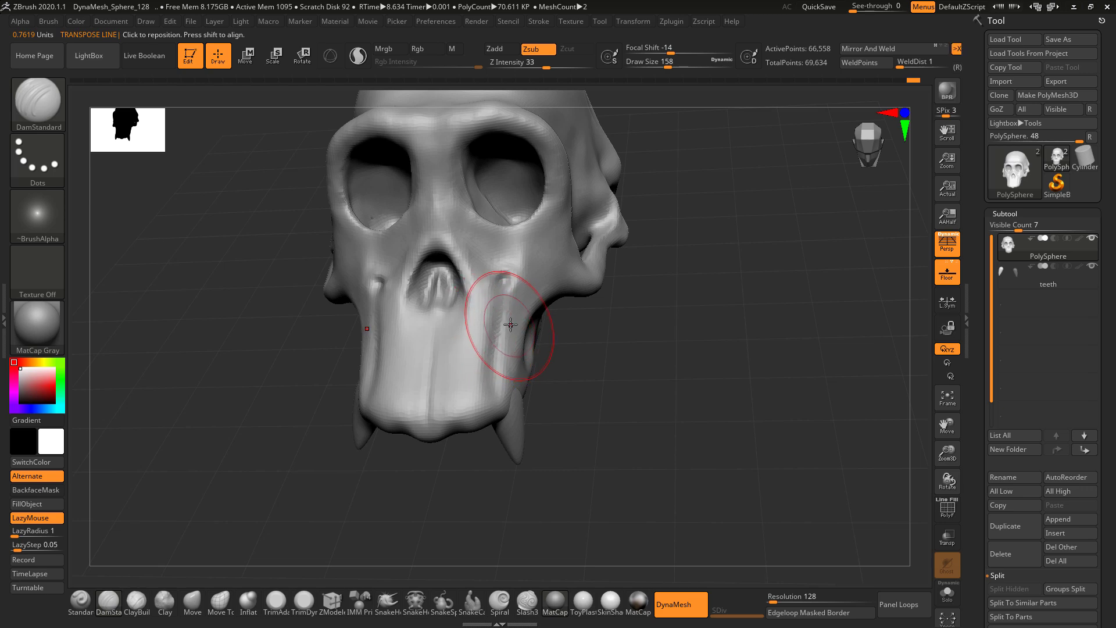
pyautogui.press('space')
pyautogui.moveTo(511, 323); pyautogui.dragTo(498, 322)
pyautogui.moveTo(603, 346)
pyautogui.mouseDown()
pyautogui.moveTo(623, 378)
pyautogui.moveTo(511, 269)
pyautogui.moveTo(535, 397)
pyautogui.mouseUp()
pyautogui.moveTo(515, 348); pyautogui.dragTo(526, 393)
pyautogui.moveTo(535, 280); pyautogui.dragTo(534, 321)
pyautogui.moveTo(578, 429); pyautogui.dragTo(237, 567)
# Step: Build up the muzzle's front surface beside the side grooves with ClayBuildup and smooth it
pyautogui.click(137, 603)
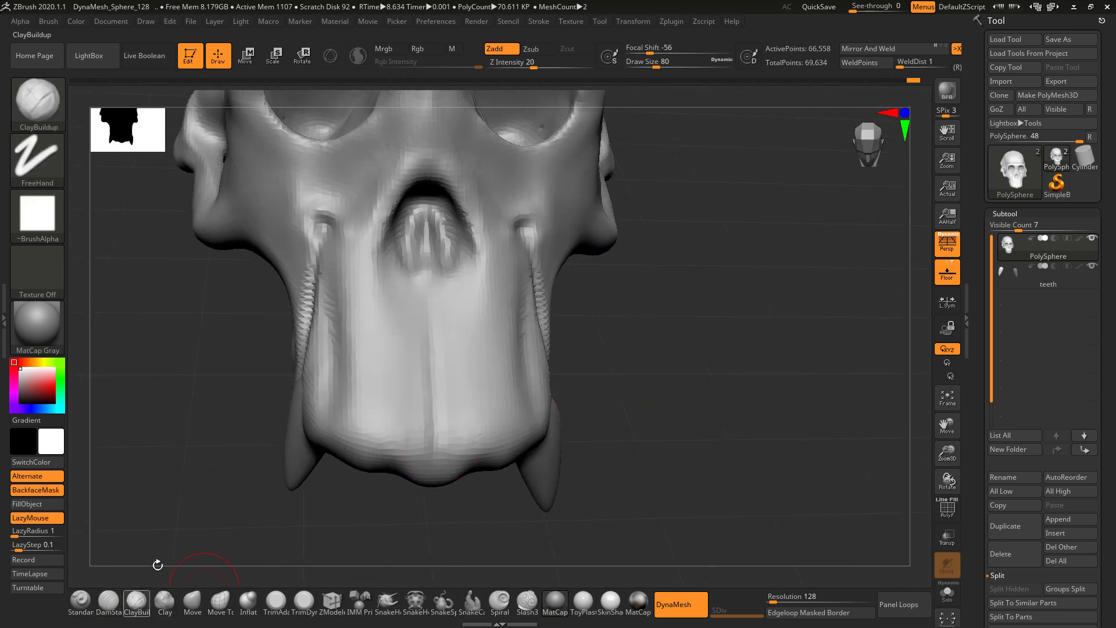
pyautogui.moveTo(347, 326)
pyautogui.mouseDown()
pyautogui.moveTo(324, 403)
pyautogui.moveTo(338, 291)
pyautogui.moveTo(326, 314)
pyautogui.moveTo(326, 405)
pyautogui.moveTo(327, 279)
pyautogui.moveTo(332, 335)
pyautogui.moveTo(342, 288)
pyautogui.mouseUp()
pyautogui.moveTo(608, 351)
pyautogui.mouseDown()
pyautogui.moveTo(576, 319)
pyautogui.moveTo(547, 369)
pyautogui.mouseUp()
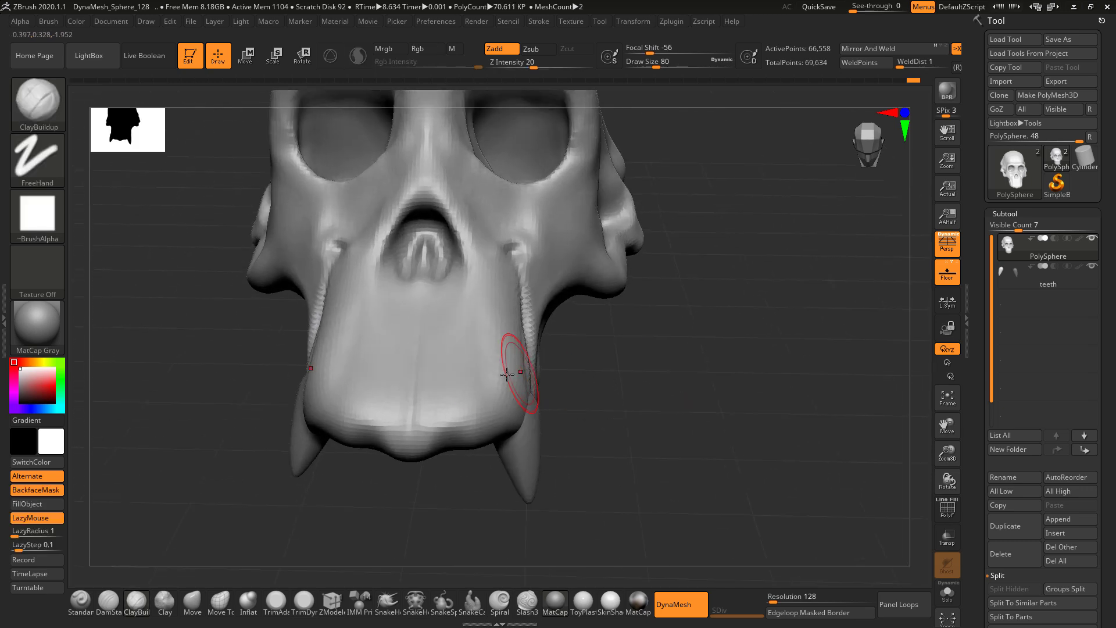
pyautogui.moveTo(478, 358)
pyautogui.keyDown('shift'); pyautogui.mouseDown()
pyautogui.moveTo(496, 368)
pyautogui.moveTo(532, 337)
pyautogui.mouseUp(); pyautogui.keyUp('shift')
pyautogui.moveTo(610, 368)
pyautogui.mouseDown()
pyautogui.moveTo(628, 369)
pyautogui.moveTo(662, 334)
pyautogui.mouseUp()
# Step: Flatten and fill the muzzle's lower front edge with ClayBuildup, comparing it with the frontal reference photo
pyautogui.hotkey('alt', 'Tab')
pyautogui.hotkey('alt', 'Tab')
pyautogui.moveTo(446, 402)
pyautogui.mouseDown()
pyautogui.moveTo(409, 420)
pyautogui.moveTo(472, 413)
pyautogui.mouseUp()
pyautogui.moveTo(393, 434)
pyautogui.mouseDown()
pyautogui.moveTo(407, 419)
pyautogui.moveTo(437, 440)
pyautogui.moveTo(419, 410)
pyautogui.moveTo(444, 428)
pyautogui.mouseUp()
pyautogui.moveTo(657, 401); pyautogui.dragTo(668, 444)
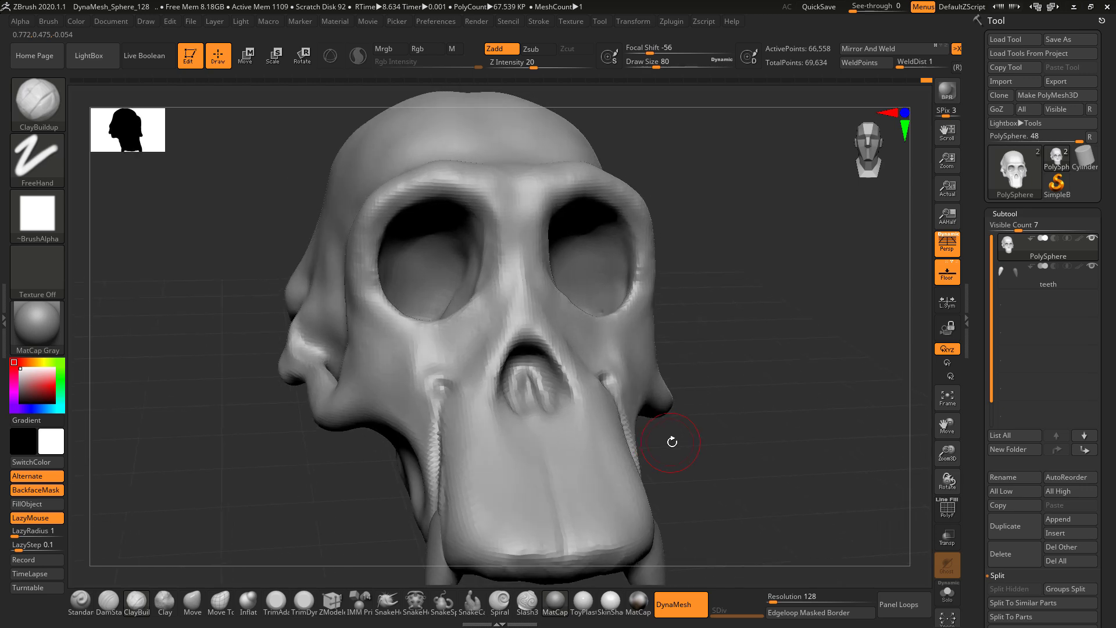
pyautogui.hotkey('alt', 'Tab')
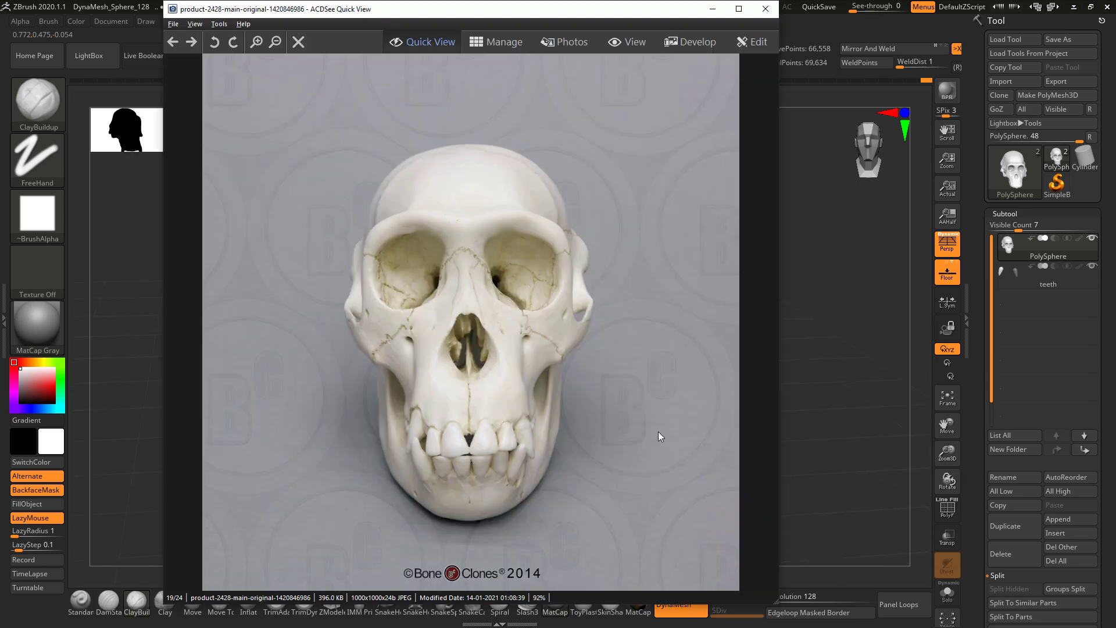
pyautogui.hotkey('alt', 'Tab')
# Step: Insert a mirrored pair of spheres at the muzzle's lower front edge with the IMM Primitives brush
pyautogui.moveTo(667, 430)
pyautogui.mouseDown()
pyautogui.moveTo(691, 378)
pyautogui.moveTo(682, 404)
pyautogui.moveTo(683, 391)
pyautogui.moveTo(693, 411)
pyautogui.moveTo(645, 397)
pyautogui.mouseUp()
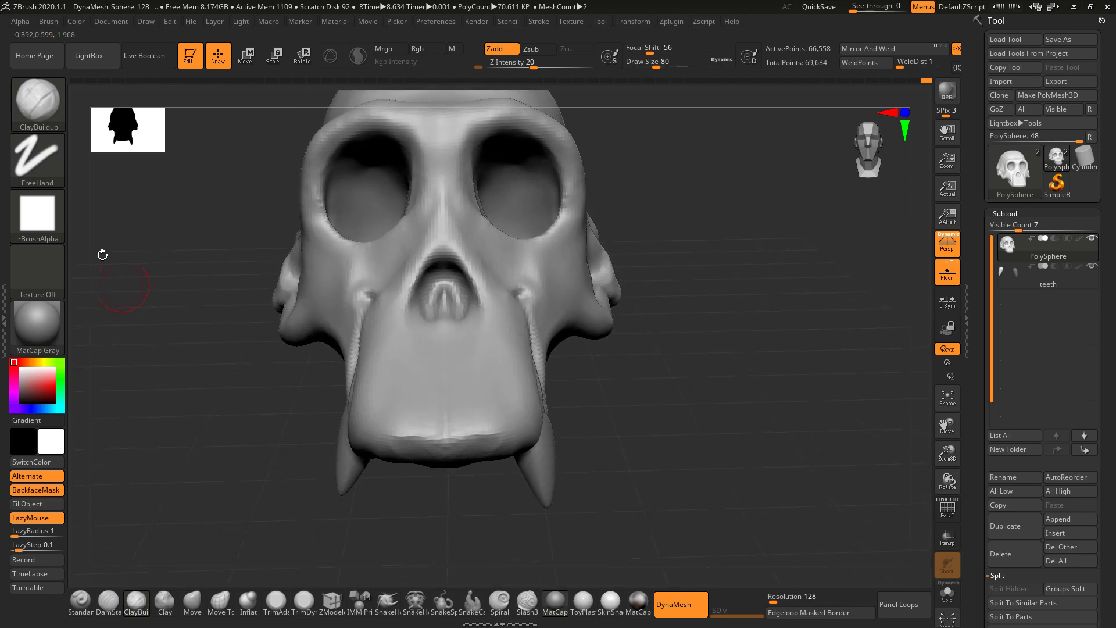
pyautogui.click(37, 100)
pyautogui.click(281, 113)
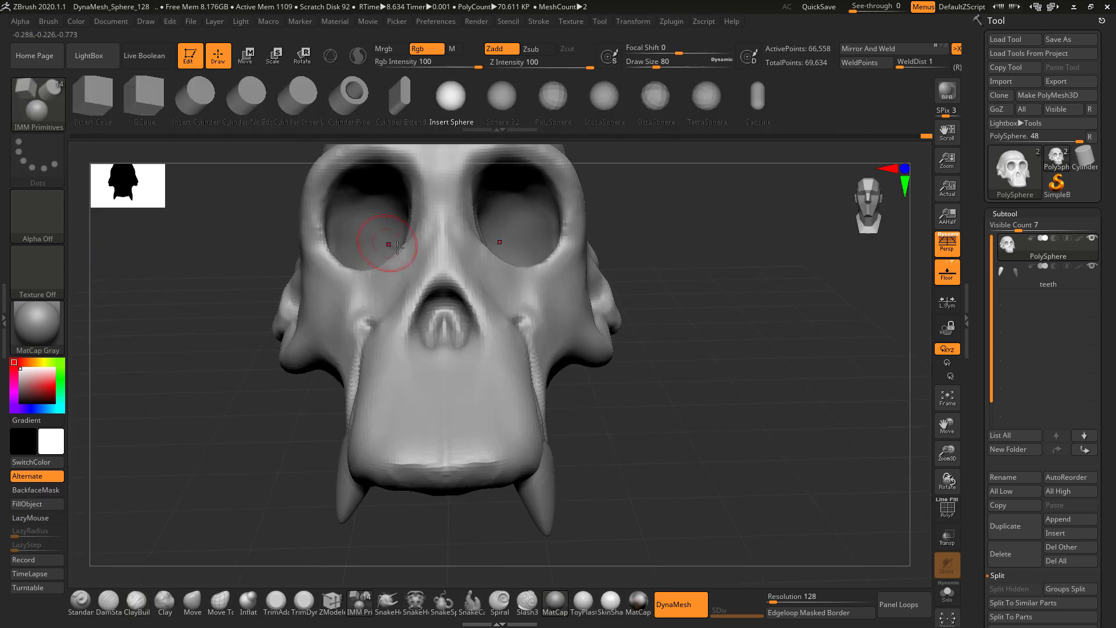
pyautogui.moveTo(601, 466); pyautogui.dragTo(599, 433)
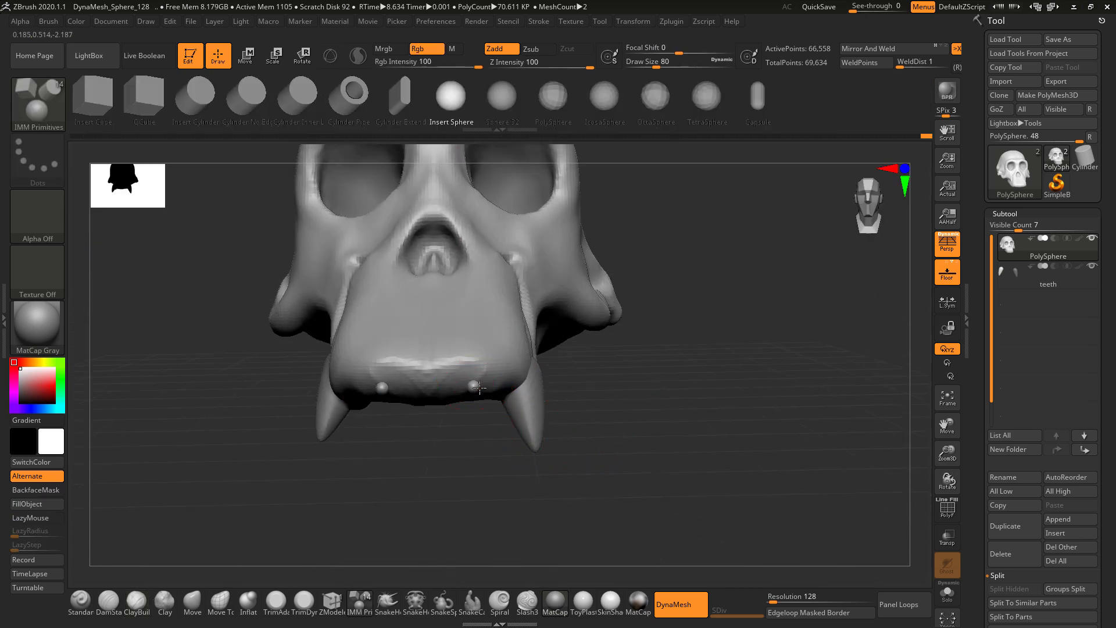
pyautogui.moveTo(480, 387); pyautogui.dragTo(491, 397)
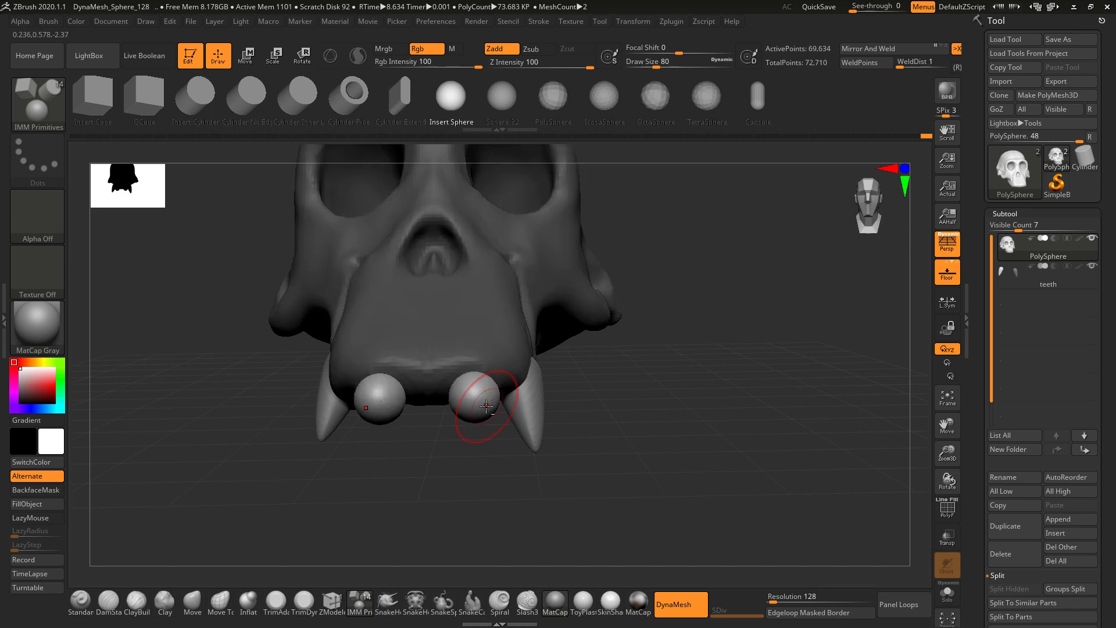
# Step: Stretch the tops of the inserted spheres upward into egg shapes with the Move brush, checking the reference photo
pyautogui.hotkey('alt', 'Tab')
pyautogui.hotkey('alt', 'Tab')
pyautogui.keyDown('alt'); pyautogui.moveTo(468, 469); pyautogui.dragTo(484, 362); pyautogui.keyUp('alt')
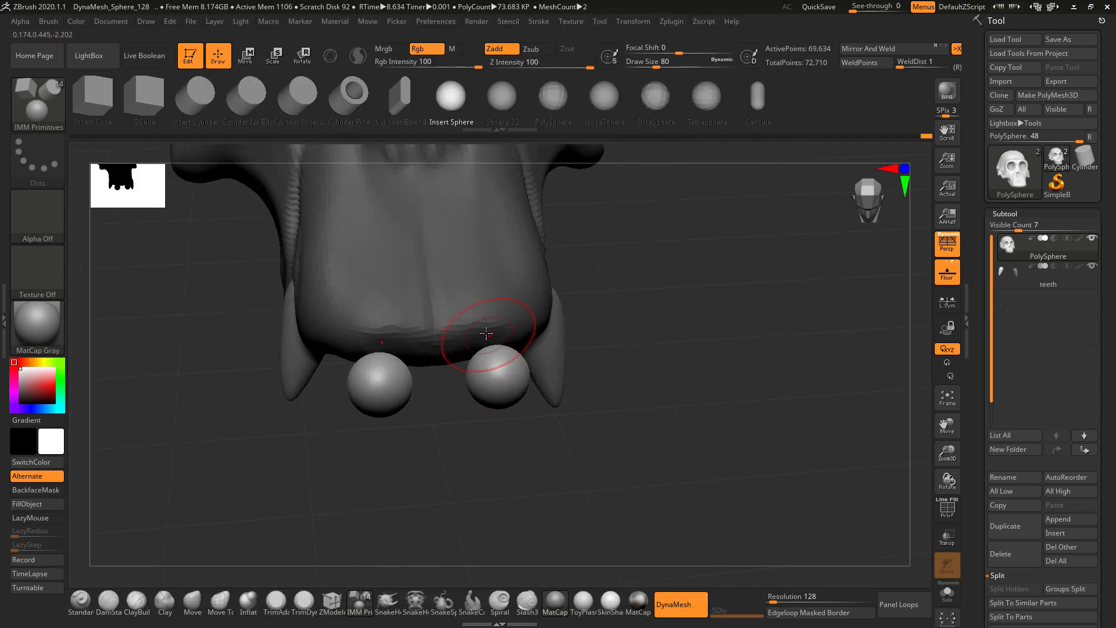
pyautogui.click(193, 604)
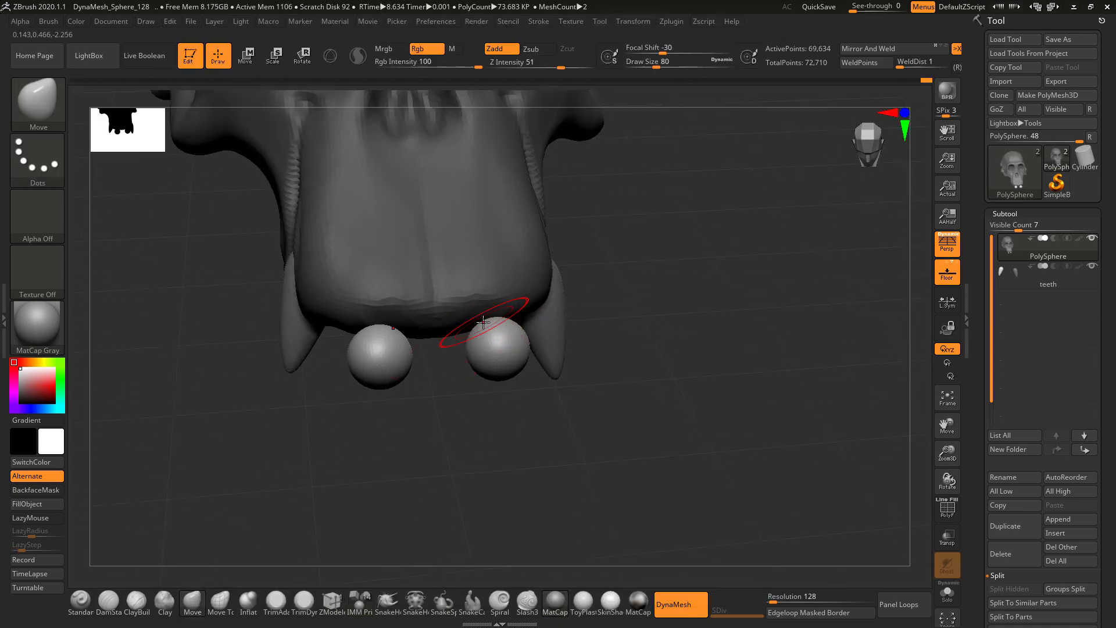
pyautogui.moveTo(483, 322); pyautogui.dragTo(483, 308)
pyautogui.moveTo(506, 420); pyautogui.dragTo(509, 468)
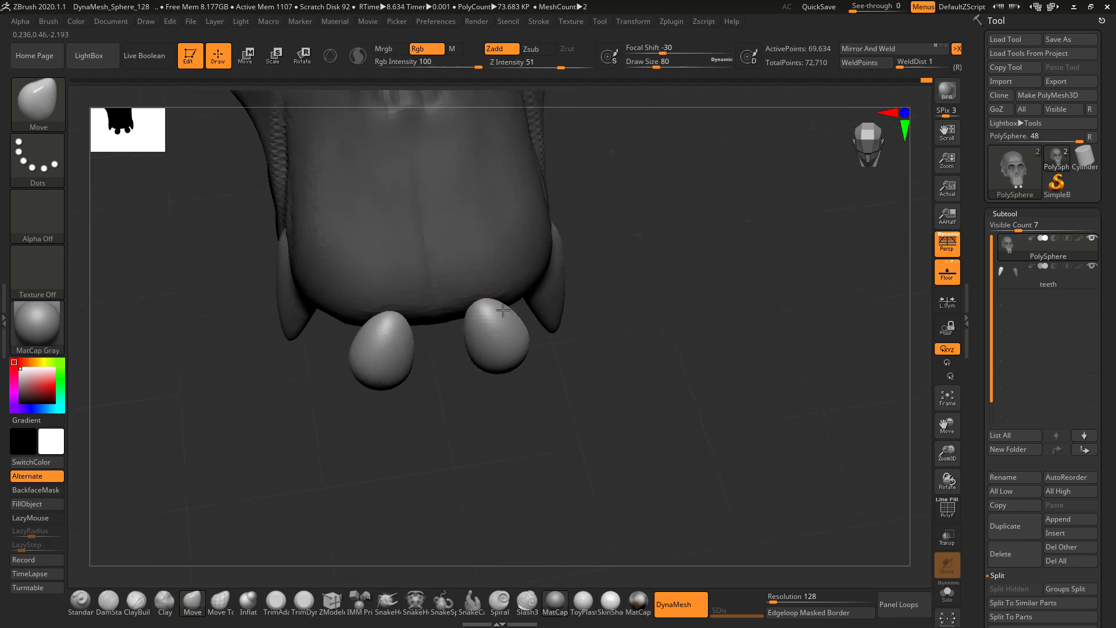
pyautogui.moveTo(503, 310)
pyautogui.mouseDown()
pyautogui.moveTo(512, 287)
pyautogui.moveTo(503, 292)
pyautogui.mouseUp()
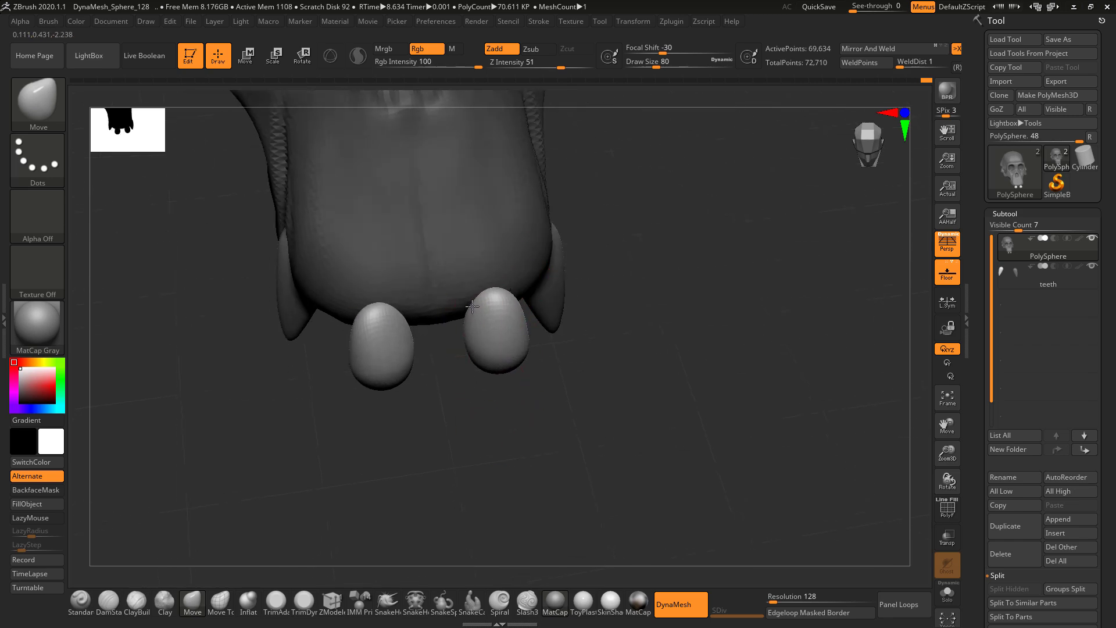
pyautogui.hotkey('alt', 'Tab')
pyautogui.hotkey('alt', 'Tab')
# Step: Widen and flatten the lower ends of the two egg shapes into broad incisors, following the reference photo
pyautogui.moveTo(525, 454)
pyautogui.mouseDown()
pyautogui.moveTo(485, 367)
pyautogui.moveTo(489, 381)
pyautogui.moveTo(474, 380)
pyautogui.moveTo(542, 371)
pyautogui.moveTo(537, 380)
pyautogui.mouseUp()
pyautogui.moveTo(500, 419)
pyautogui.mouseDown()
pyautogui.moveTo(468, 383)
pyautogui.moveTo(457, 387)
pyautogui.moveTo(482, 418)
pyautogui.moveTo(475, 377)
pyautogui.mouseUp()
pyautogui.hotkey('alt', 'Tab')
pyautogui.hotkey('alt', 'Tab')
pyautogui.hotkey('alt', 'Tab')
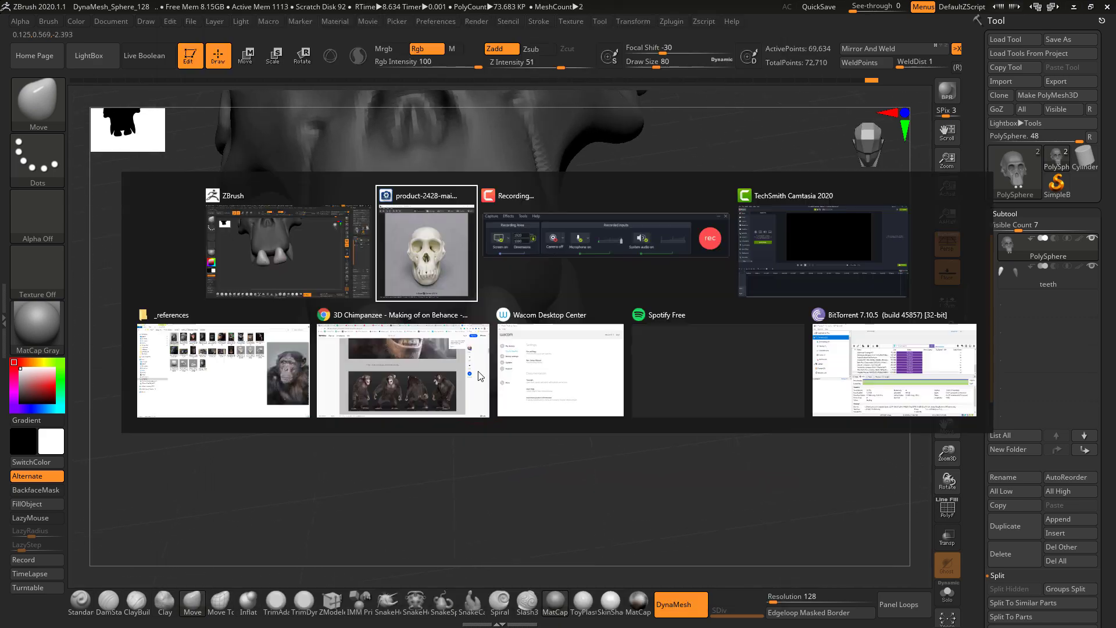
pyautogui.hotkey('alt', 'Tab')
pyautogui.moveTo(520, 332); pyautogui.dragTo(531, 331)
pyautogui.moveTo(488, 390); pyautogui.dragTo(480, 406)
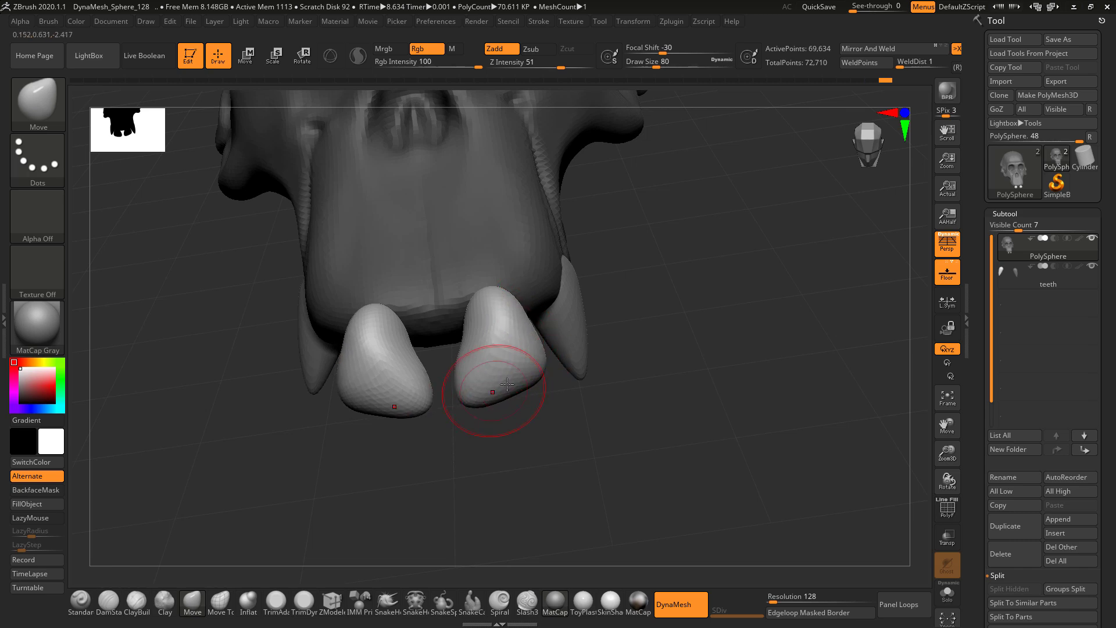
pyautogui.moveTo(526, 373); pyautogui.dragTo(535, 394)
# Step: Refine the incisors' side profile and biting edges with the Move brush from several angles
pyautogui.moveTo(533, 436)
pyautogui.mouseDown()
pyautogui.moveTo(578, 406)
pyautogui.moveTo(510, 288)
pyautogui.moveTo(593, 299)
pyautogui.moveTo(485, 331)
pyautogui.moveTo(513, 300)
pyautogui.mouseUp()
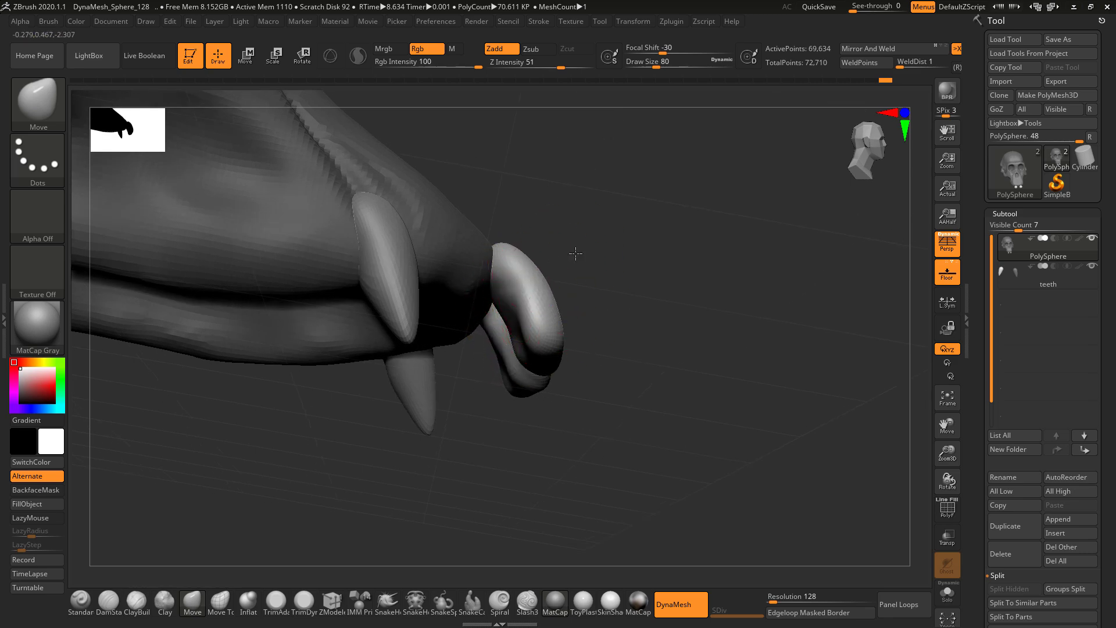
pyautogui.moveTo(576, 253); pyautogui.dragTo(613, 212)
pyautogui.moveTo(504, 305); pyautogui.dragTo(526, 234, button='right')
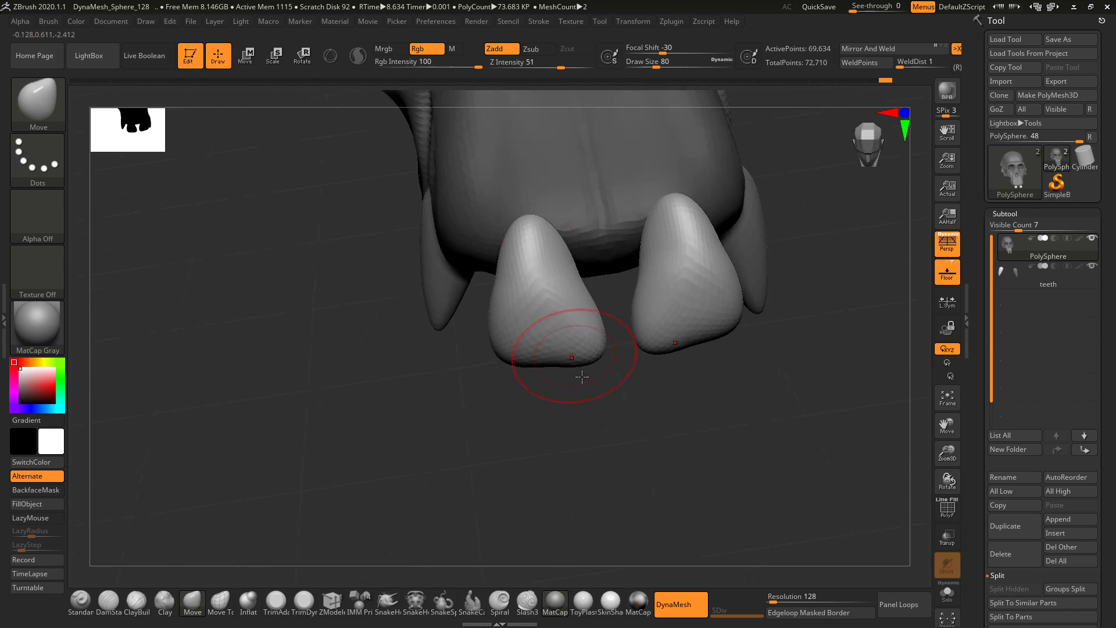
pyautogui.moveTo(582, 377); pyautogui.dragTo(692, 316, button='right')
pyautogui.keyDown('ctrl'); pyautogui.moveTo(770, 373); pyautogui.dragTo(737, 307, button='right'); pyautogui.keyUp('ctrl')
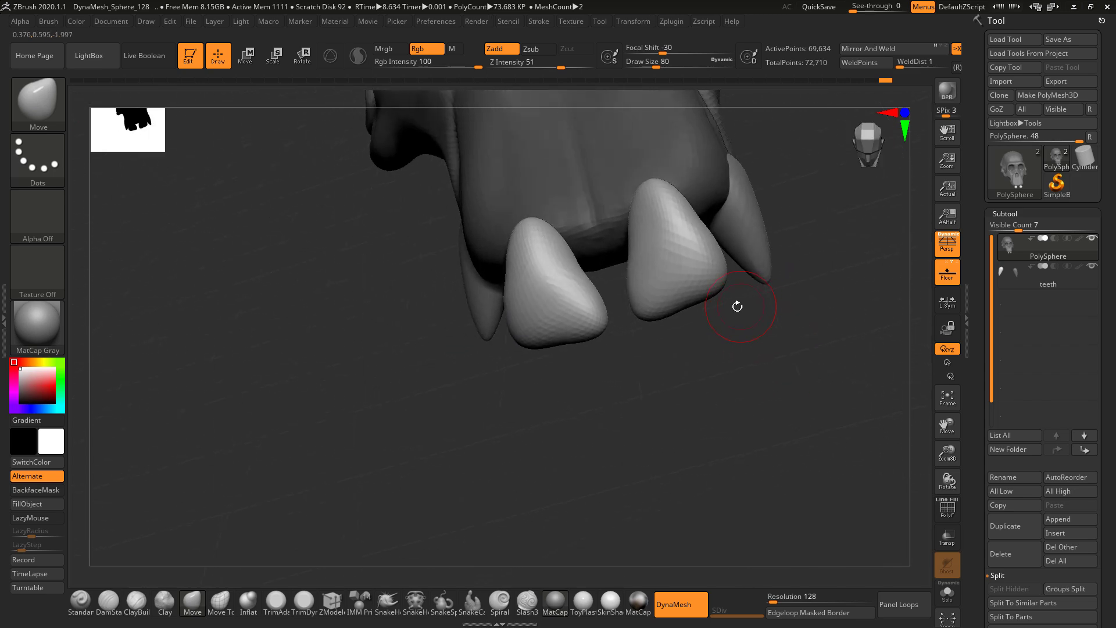
# Step: Scale the incisors along a transpose line and move them in against the muzzle's front edge
pyautogui.press('w')
pyautogui.moveTo(688, 257)
pyautogui.mouseDown()
pyautogui.moveTo(824, 391)
pyautogui.moveTo(759, 344)
pyautogui.moveTo(754, 325)
pyautogui.moveTo(768, 345)
pyautogui.mouseUp()
pyautogui.press('e')
pyautogui.moveTo(764, 287); pyautogui.dragTo(744, 338, button='right')
pyautogui.press('w')
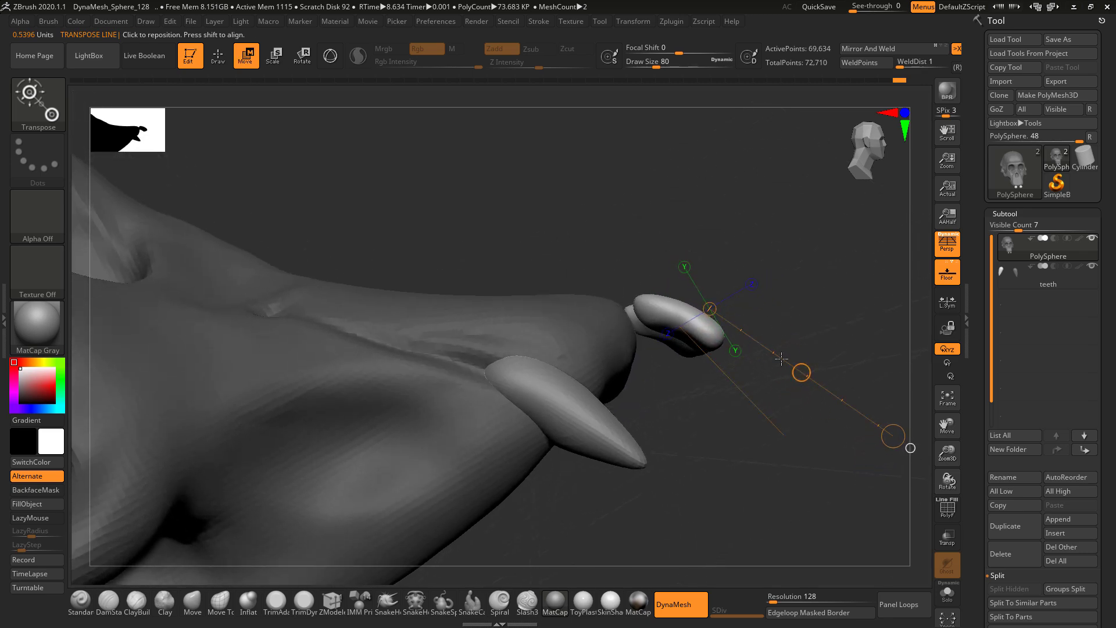
pyautogui.moveTo(796, 370); pyautogui.dragTo(745, 417)
# Step: Compare the incisors with the reference photo and adjust their position against the muzzle tip with a new transpose line
pyautogui.moveTo(762, 354); pyautogui.dragTo(727, 372, button='right')
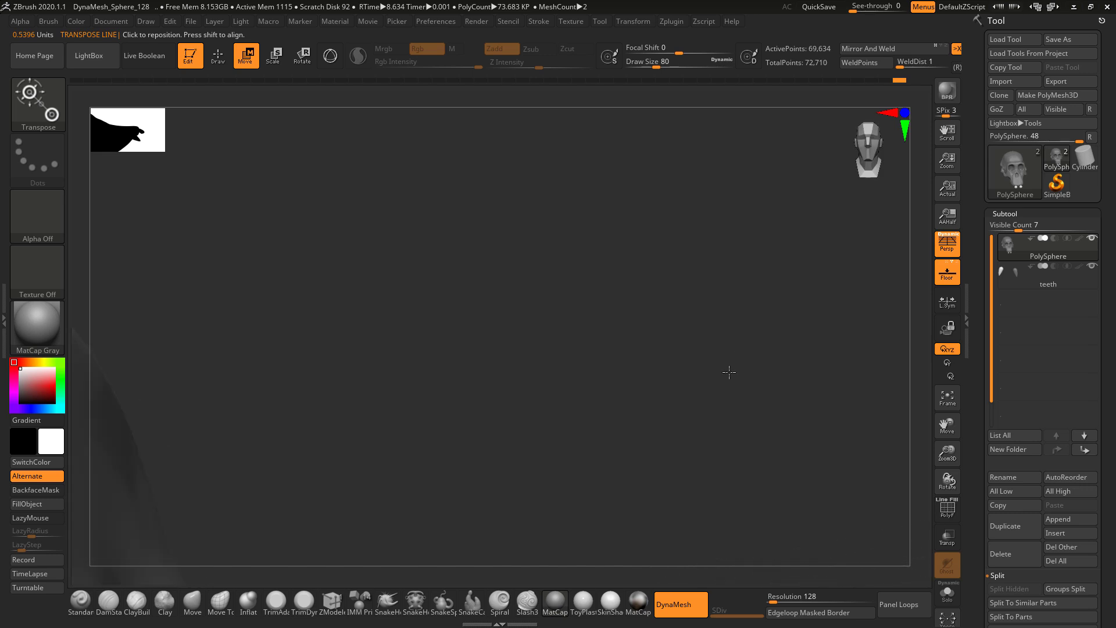
pyautogui.keyDown('alt'); pyautogui.moveTo(508, 414); pyautogui.dragTo(822, 219, button='right'); pyautogui.keyUp('alt')
pyautogui.keyDown('alt'); pyautogui.moveTo(354, 494); pyautogui.dragTo(683, 379, button='right'); pyautogui.keyUp('alt')
pyautogui.hotkey('alt', 'Tab')
pyautogui.hotkey('alt', 'Tab')
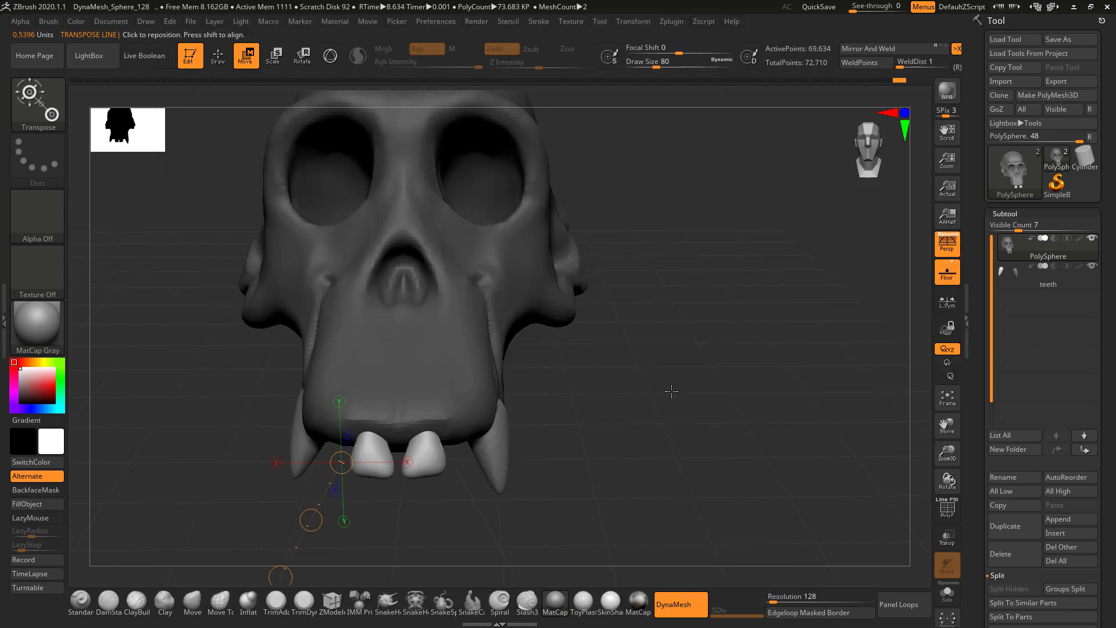
pyautogui.keyDown('alt'); pyautogui.moveTo(680, 464); pyautogui.dragTo(573, 500, button='right'); pyautogui.keyUp('alt')
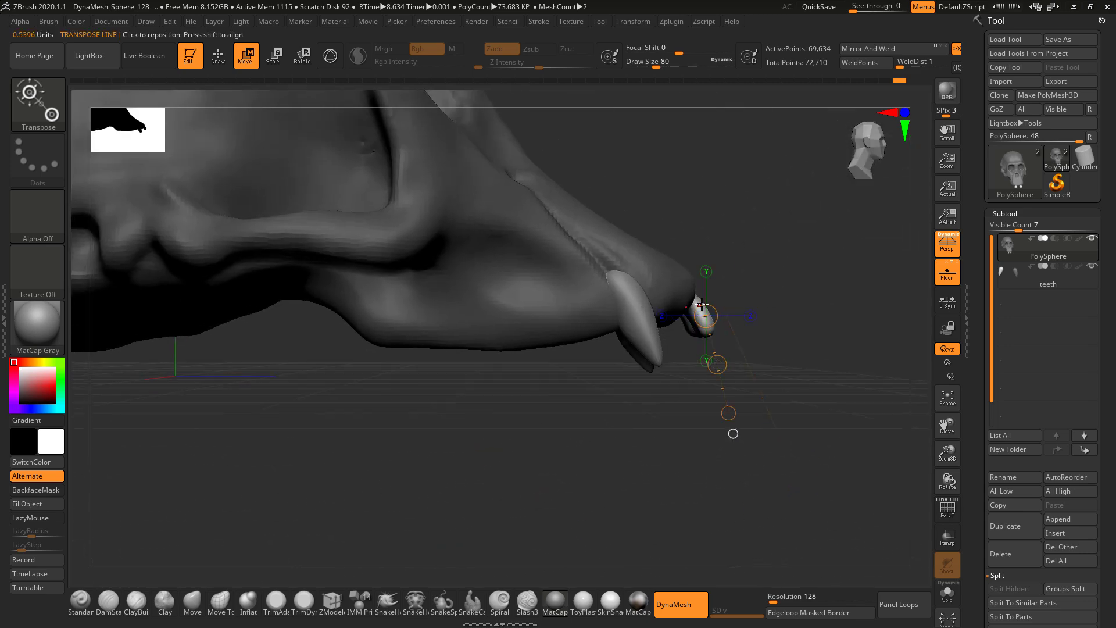
pyautogui.moveTo(698, 296); pyautogui.dragTo(747, 271)
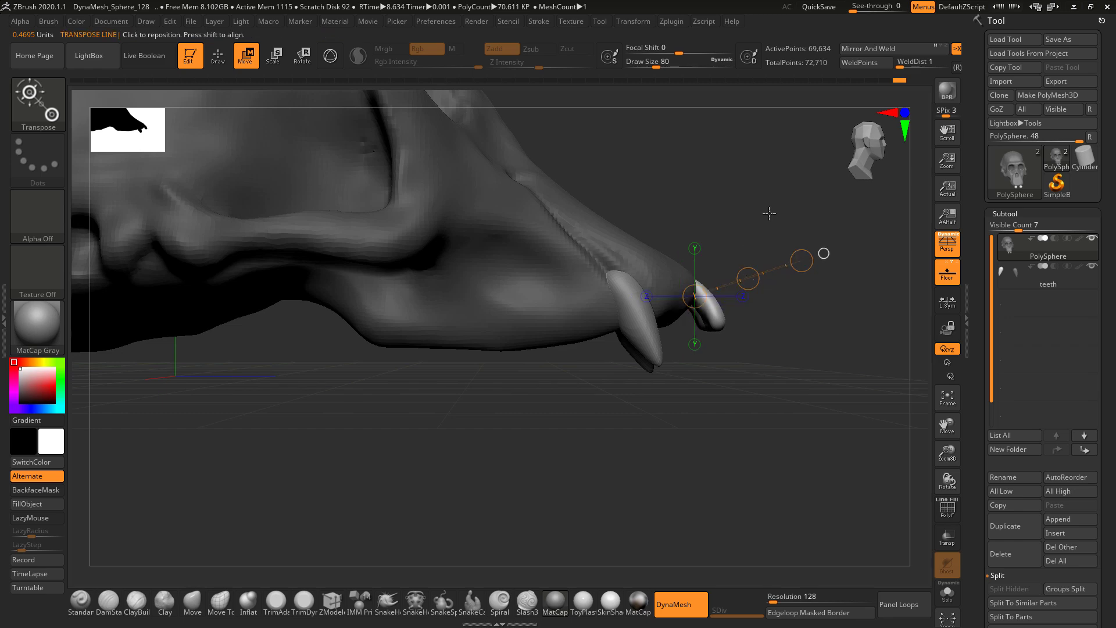
pyautogui.moveTo(767, 211); pyautogui.dragTo(628, 244, button='right')
# Step: Place a transpose line across one incisor and compare the incisors' size and spacing with the reference photo
pyautogui.keyDown('alt'); pyautogui.moveTo(837, 389); pyautogui.dragTo(544, 446, button='right'); pyautogui.keyUp('alt')
pyautogui.moveTo(721, 305); pyautogui.dragTo(685, 383, button='right')
pyautogui.hotkey('alt', 'Tab')
pyautogui.hotkey('alt', 'Tab')
pyautogui.moveTo(572, 418)
pyautogui.mouseDown(button='right')
pyautogui.moveTo(566, 427)
pyautogui.moveTo(549, 375)
pyautogui.mouseUp(button='right')
pyautogui.moveTo(521, 359)
pyautogui.mouseDown()
pyautogui.moveTo(650, 384)
pyautogui.moveTo(587, 371)
pyautogui.mouseUp()
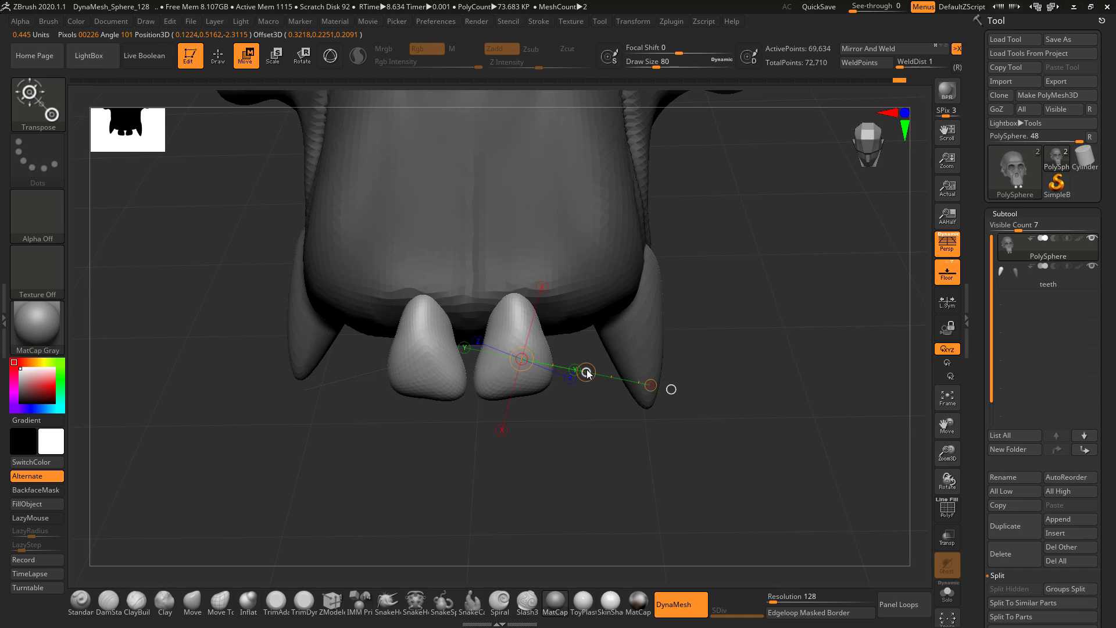
pyautogui.hotkey('alt', 'Tab')
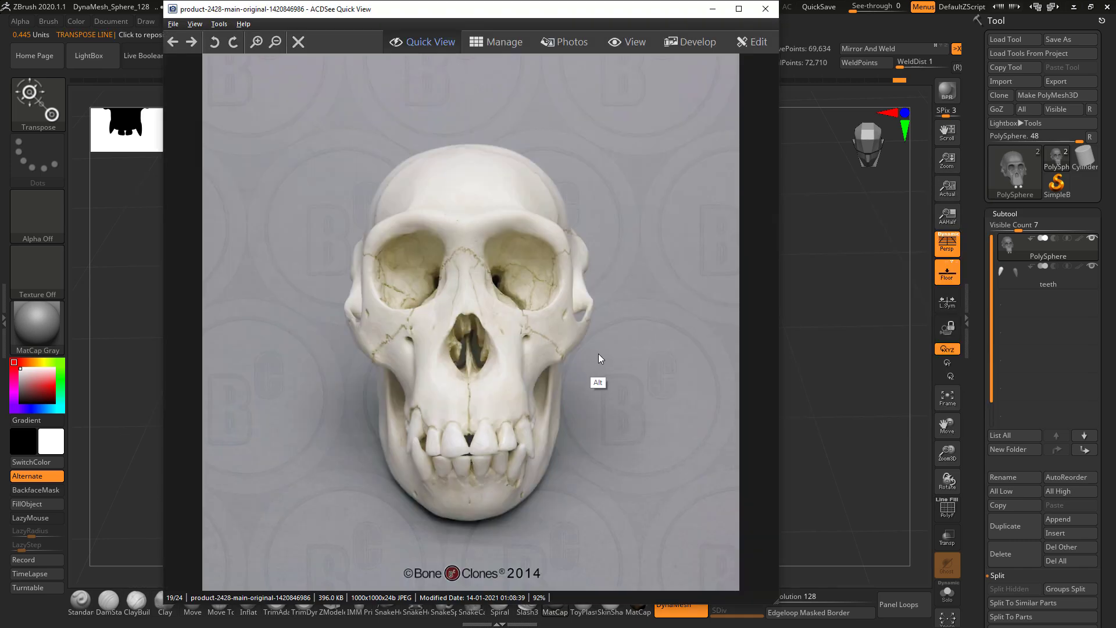
pyautogui.hotkey('alt', 'Tab')
pyautogui.hotkey('alt', 'Tab')
pyautogui.hotkey('alt', 'Tab')
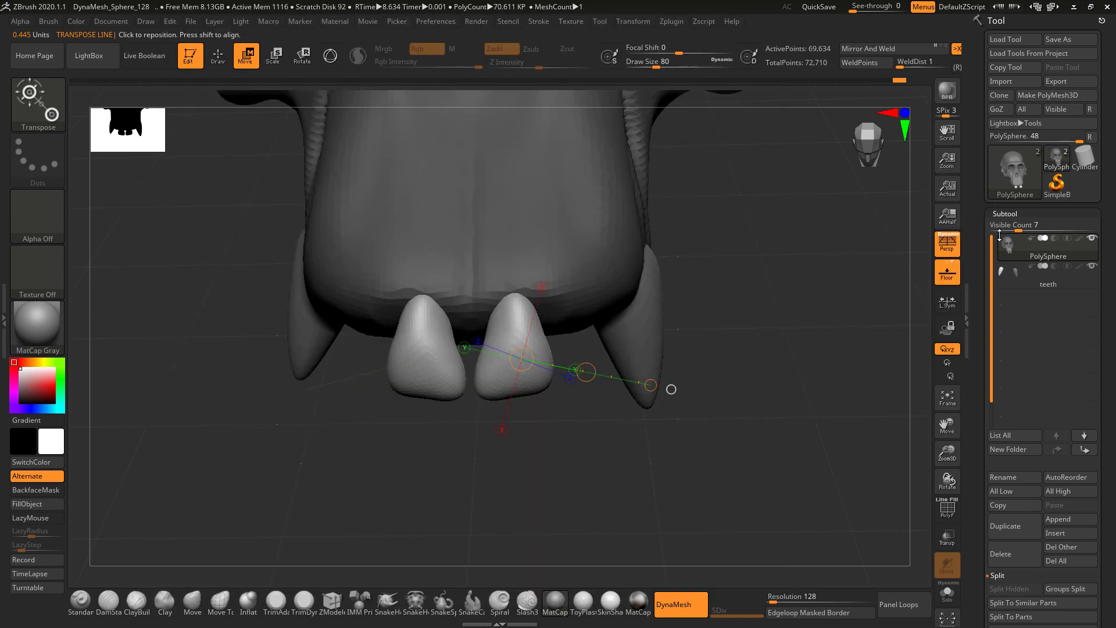
# Step: Duplicate the skull subtool and split the copy's masked points from the incisors
pyautogui.click(1014, 526)
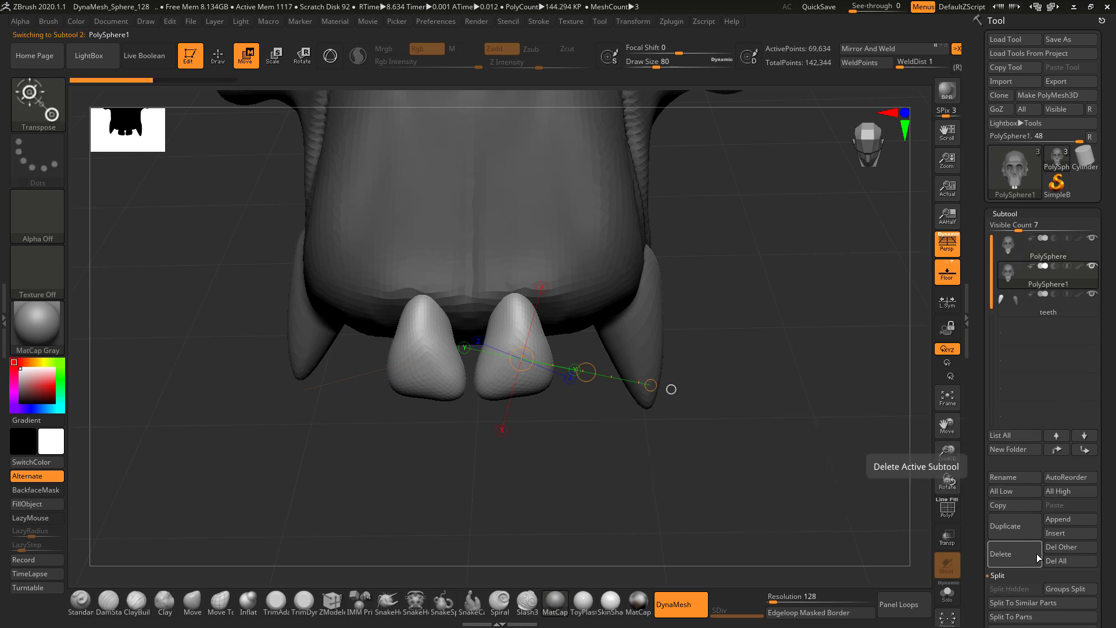
pyautogui.scroll(-3, 1027, 567)
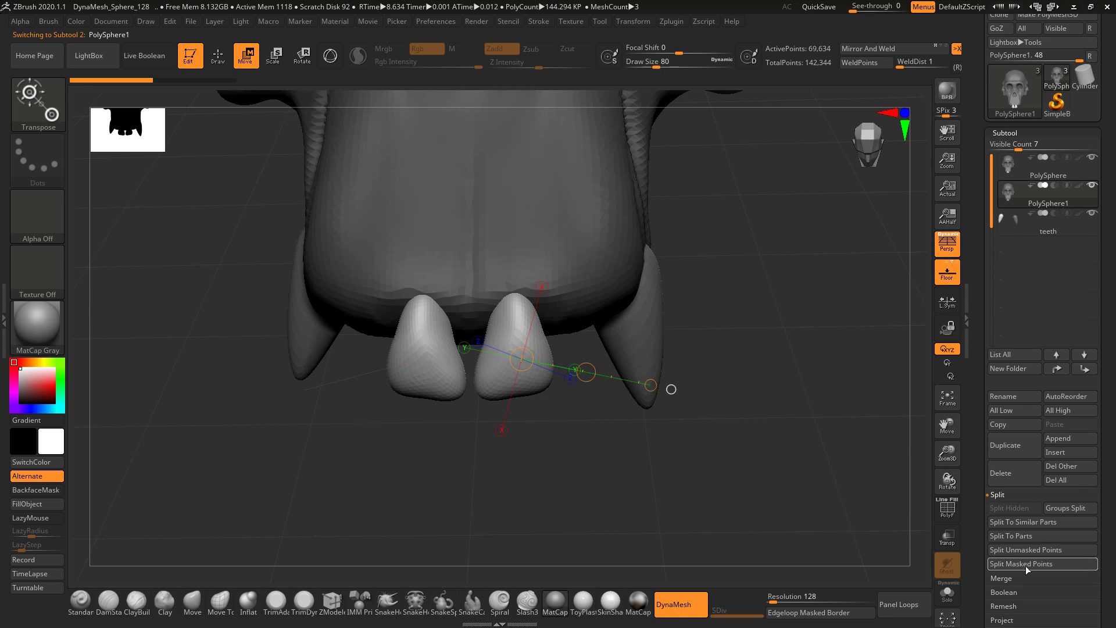
pyautogui.click(1023, 564)
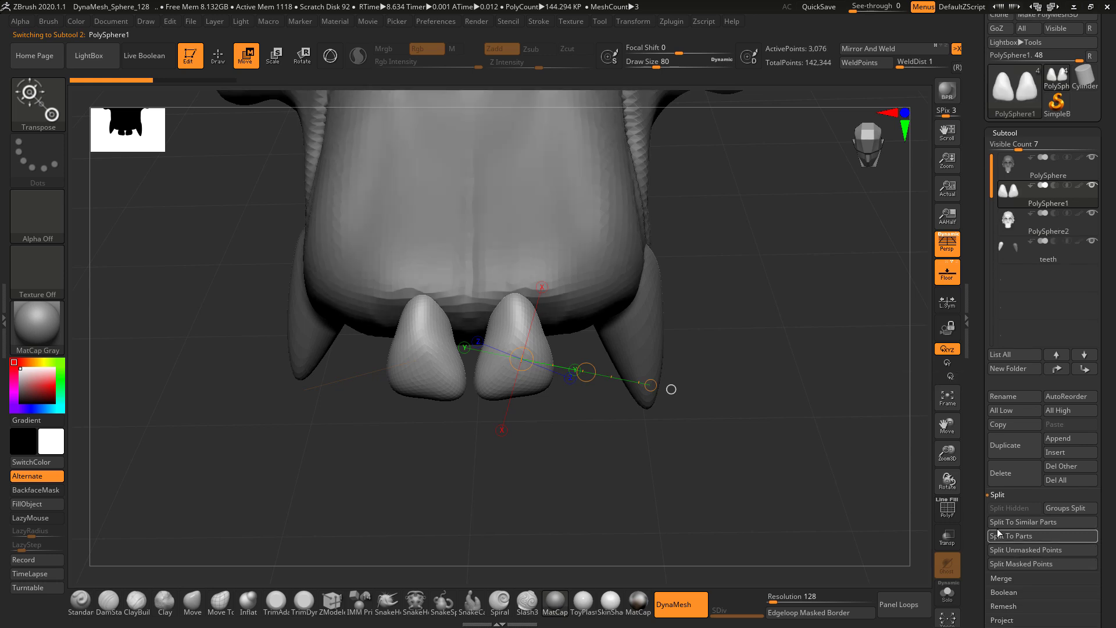
# Step: Delete the original skull subtool, PolySphere, keeping the separated skull copy
pyautogui.moveTo(1008, 231)
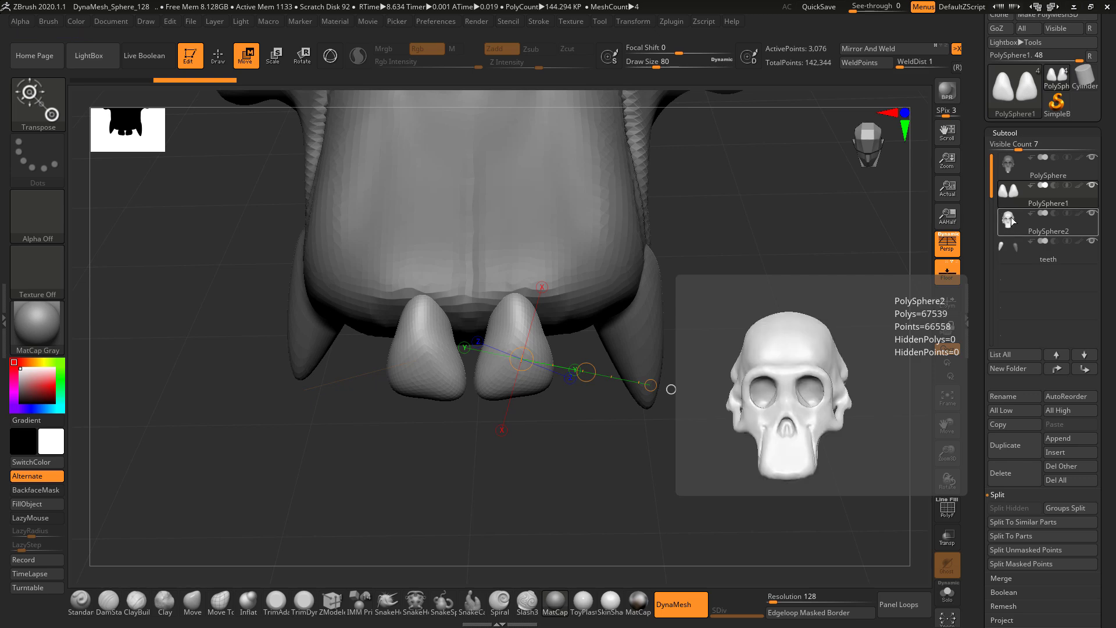
pyautogui.click(1009, 166)
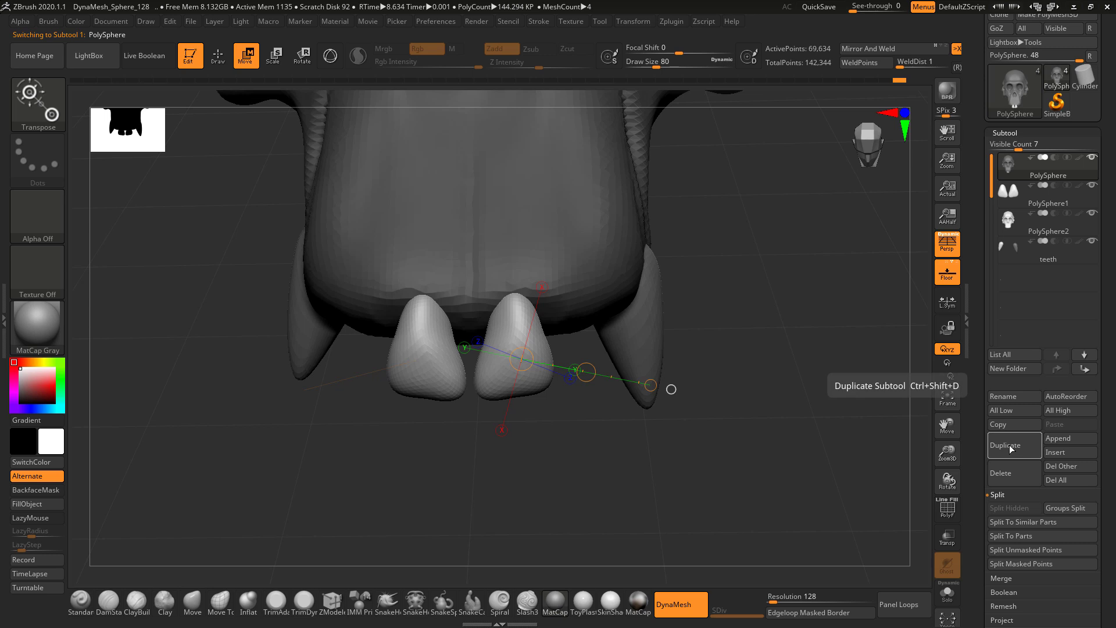
pyautogui.click(1006, 473)
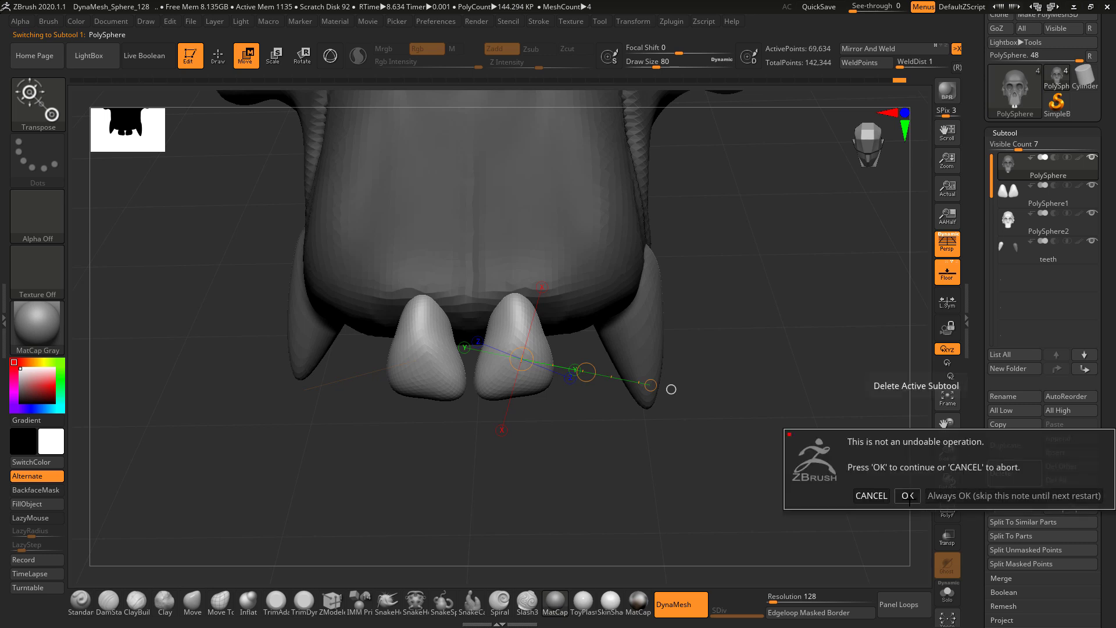
pyautogui.click(908, 496)
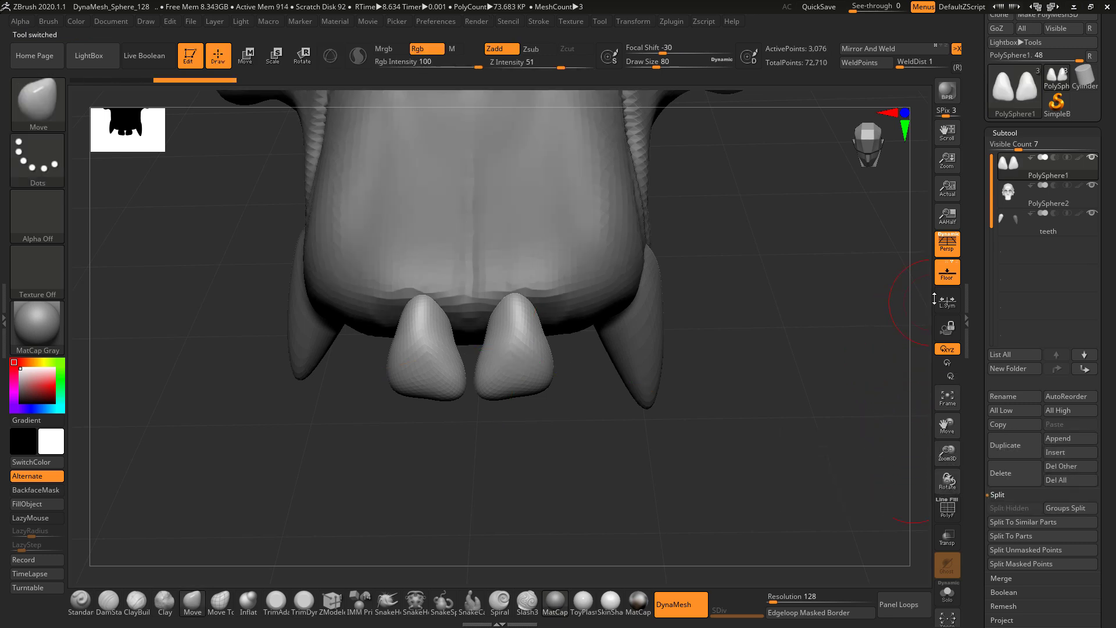
# Step: Compare the incisors with the reference photo and reshape them with the Move brush
pyautogui.moveTo(914, 300); pyautogui.dragTo(736, 359)
pyautogui.hotkey('alt', 'Tab')
pyautogui.hotkey('alt', 'Tab')
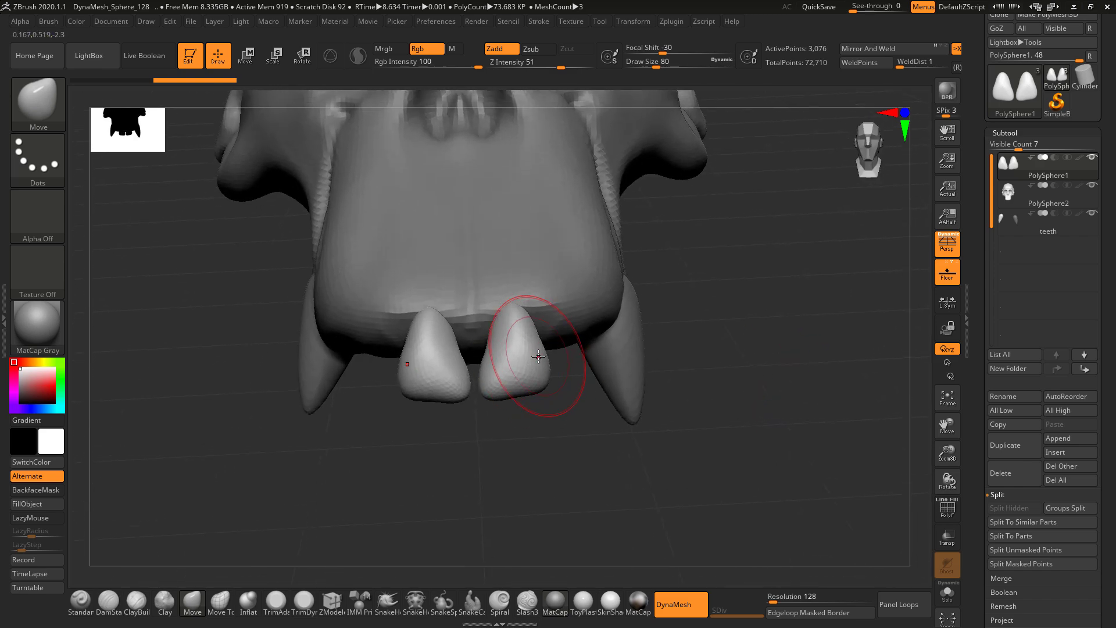
pyautogui.press('e')
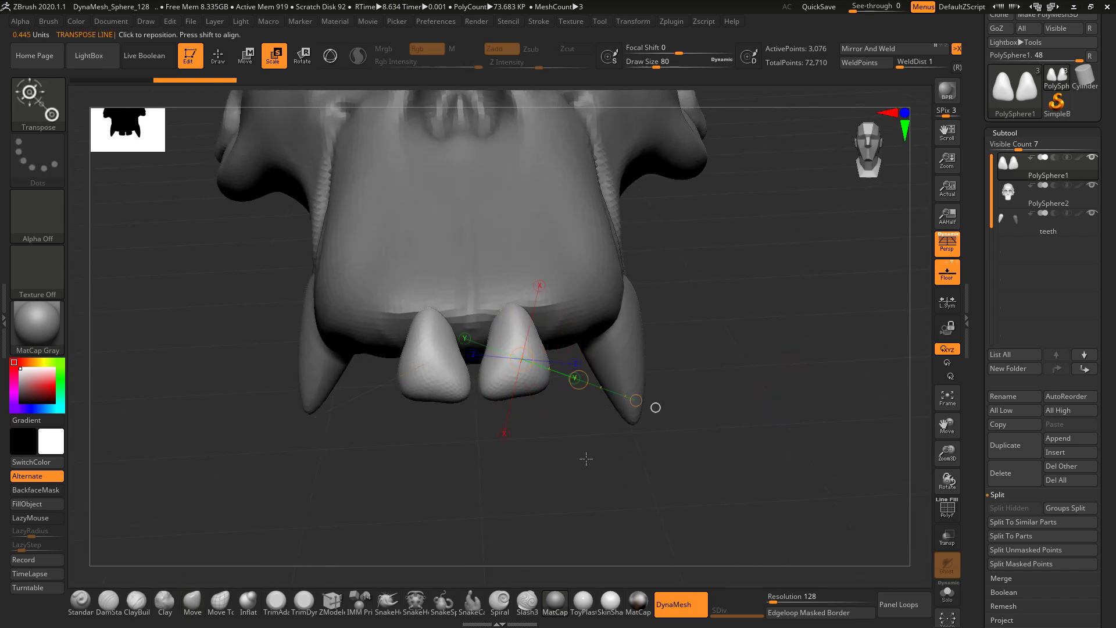
pyautogui.moveTo(586, 458); pyautogui.dragTo(585, 462)
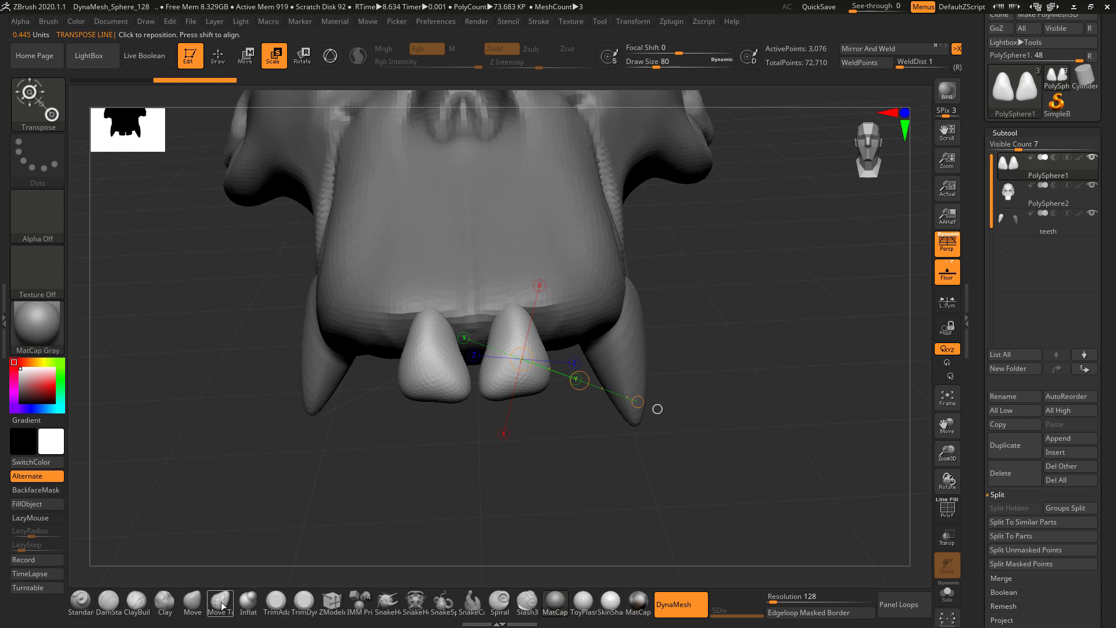
pyautogui.click(193, 602)
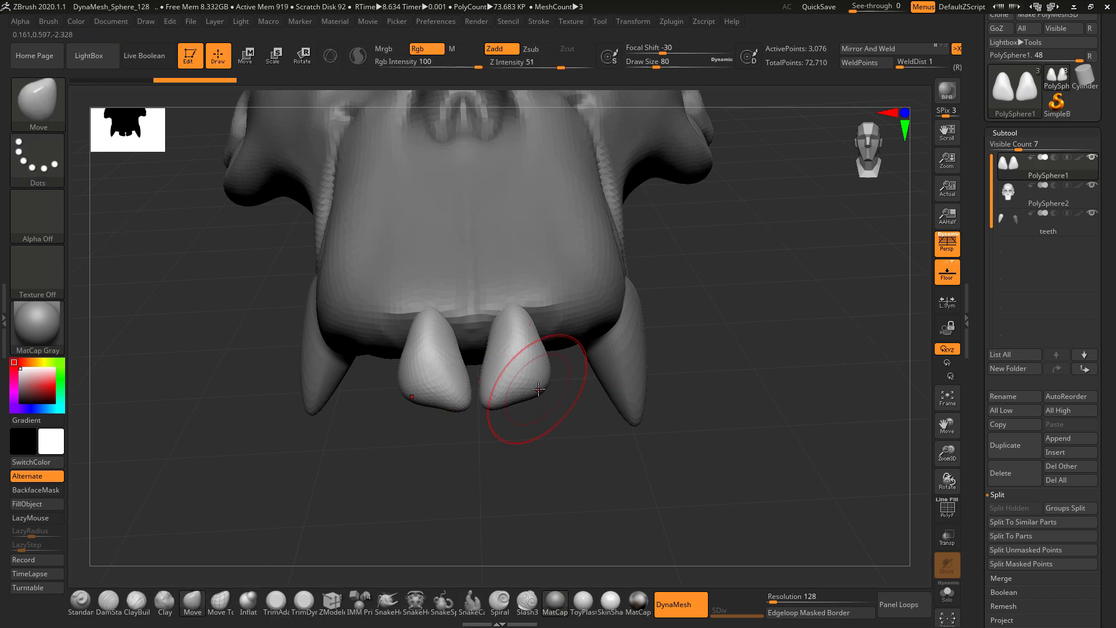
pyautogui.moveTo(543, 441)
pyautogui.mouseDown()
pyautogui.moveTo(528, 348)
pyautogui.moveTo(533, 340)
pyautogui.moveTo(566, 349)
pyautogui.moveTo(541, 311)
pyautogui.moveTo(515, 308)
pyautogui.moveTo(525, 316)
pyautogui.mouseUp()
pyautogui.hotkey('alt', 'Tab')
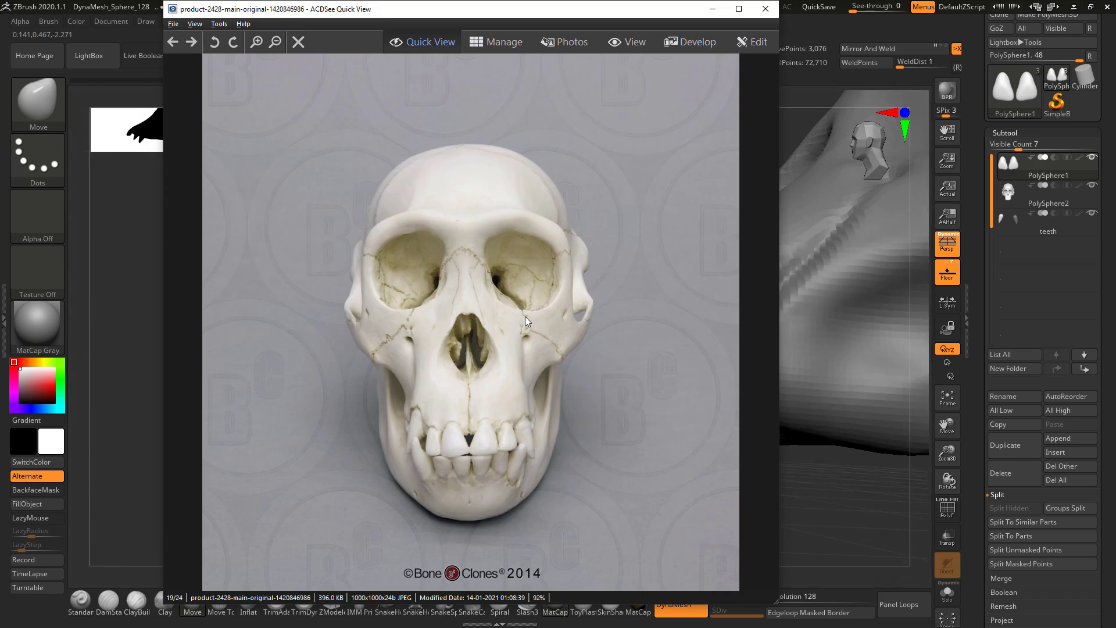
pyautogui.hotkey('alt', 'Tab')
# Step: Duplicate the incisors subtool and move the copy outward to form a second pair beside the central incisors
pyautogui.moveTo(580, 466)
pyautogui.mouseDown()
pyautogui.moveTo(617, 486)
pyautogui.moveTo(847, 297)
pyautogui.mouseUp()
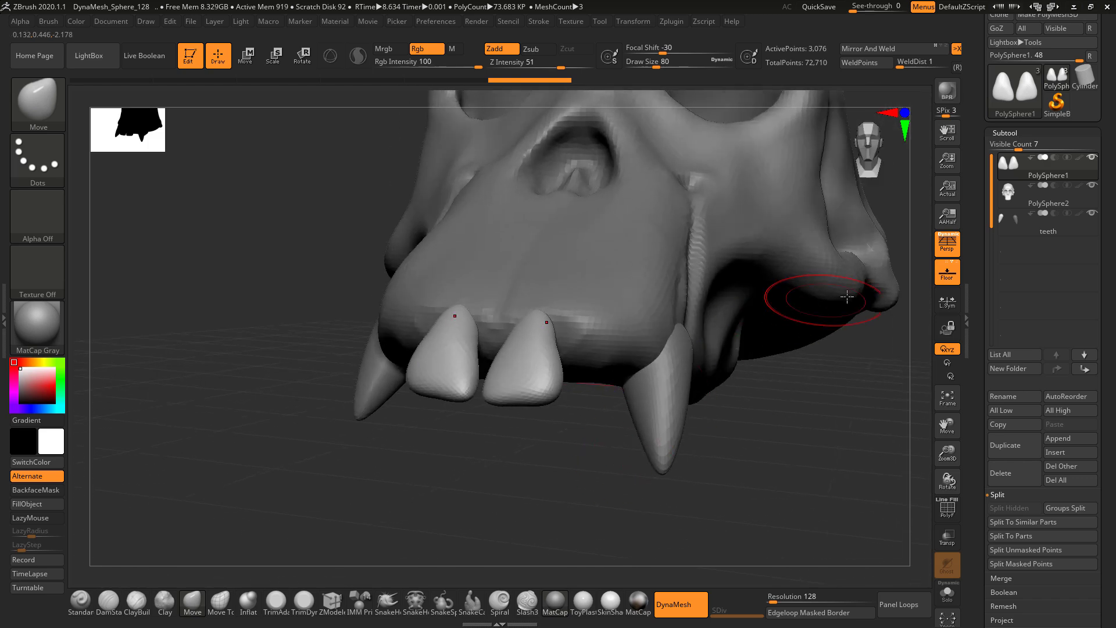
pyautogui.click(989, 445)
pyautogui.moveTo(752, 393); pyautogui.dragTo(759, 393)
pyautogui.press('w')
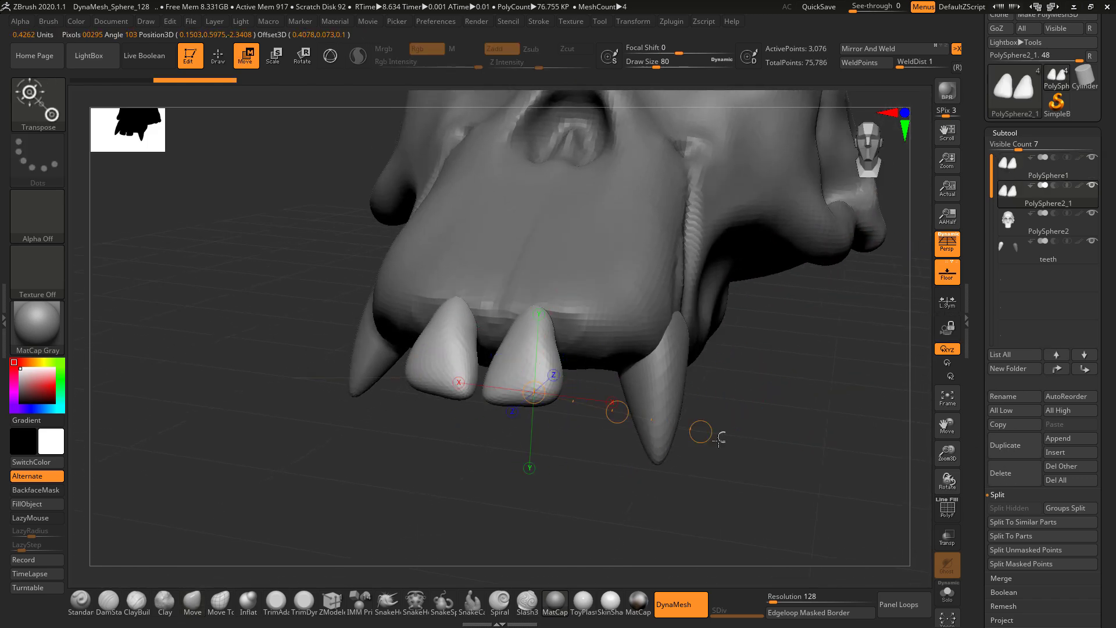
pyautogui.moveTo(719, 441); pyautogui.dragTo(728, 447)
pyautogui.keyDown('ctrl'); pyautogui.moveTo(630, 419); pyautogui.dragTo(702, 436); pyautogui.keyUp('ctrl')
pyautogui.moveTo(602, 371)
pyautogui.mouseDown()
pyautogui.moveTo(797, 428)
pyautogui.moveTo(802, 410)
pyautogui.moveTo(644, 377)
pyautogui.mouseUp()
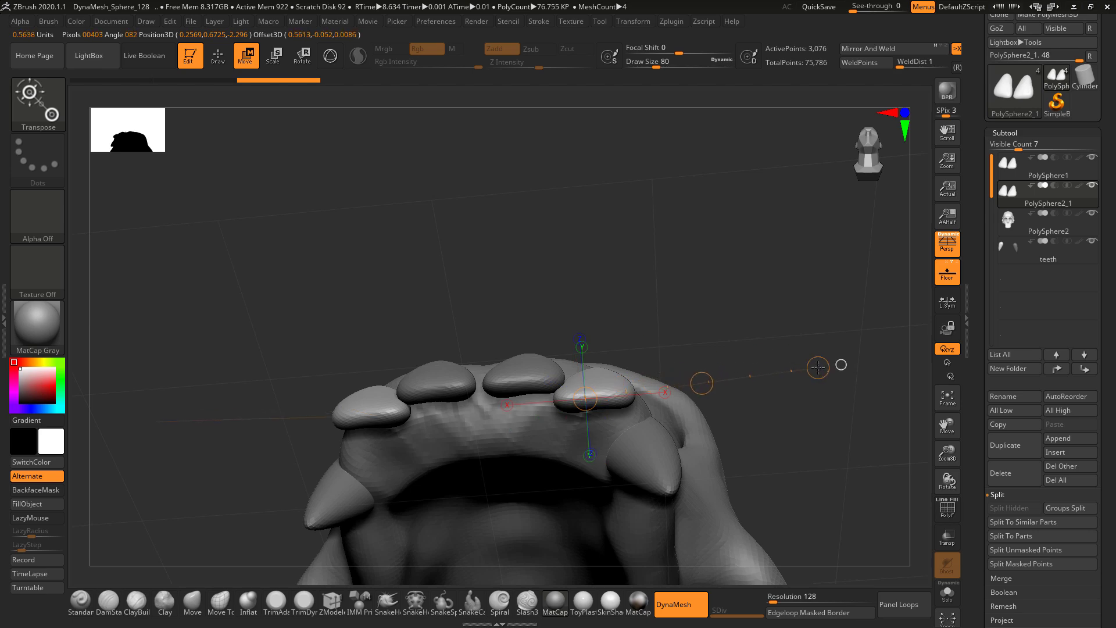
# Step: Rotate and scale the outer incisors to follow the dental arch, and move them into the gap before the canines
pyautogui.press('r')
pyautogui.moveTo(818, 367); pyautogui.dragTo(719, 385)
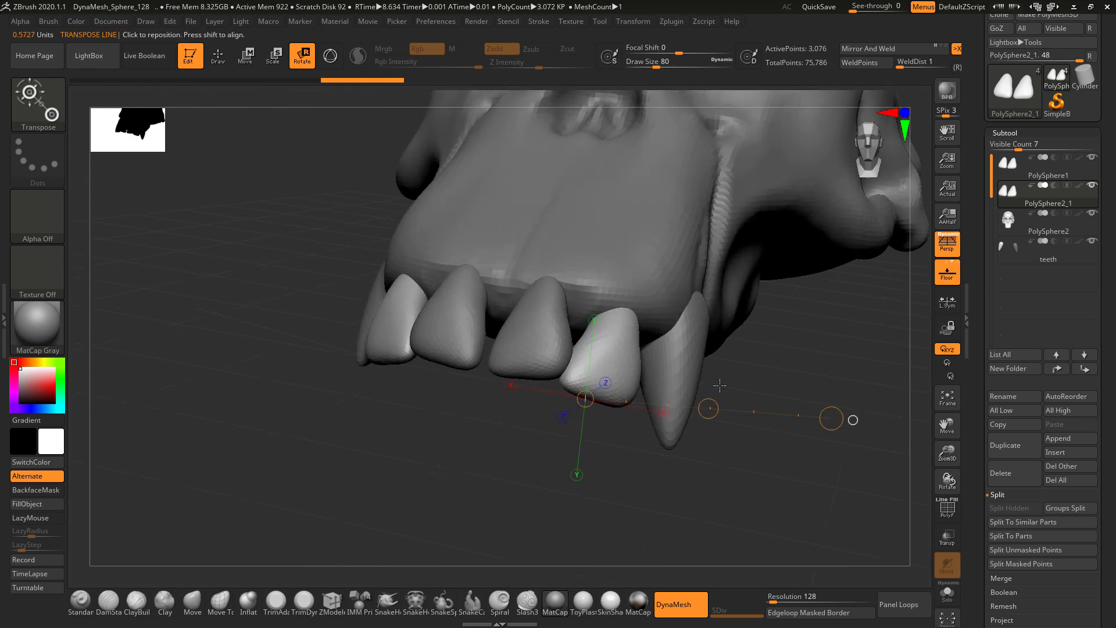
pyautogui.moveTo(629, 372); pyautogui.dragTo(698, 517)
pyautogui.press('e')
pyautogui.moveTo(788, 423); pyautogui.dragTo(790, 470)
pyautogui.press('w')
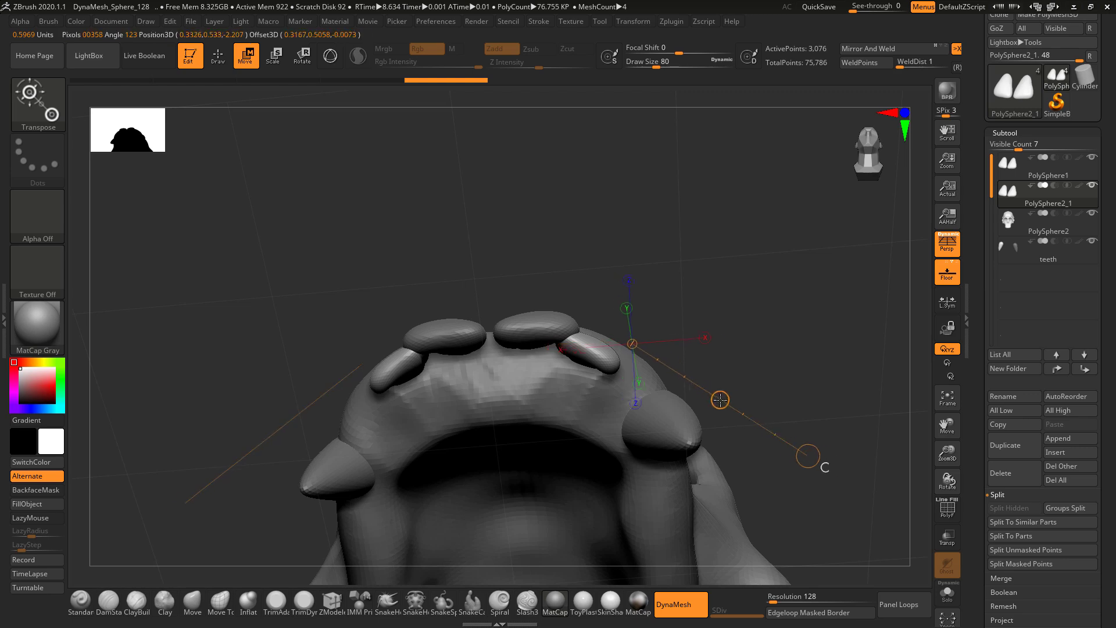
pyautogui.moveTo(720, 399); pyautogui.dragTo(735, 405)
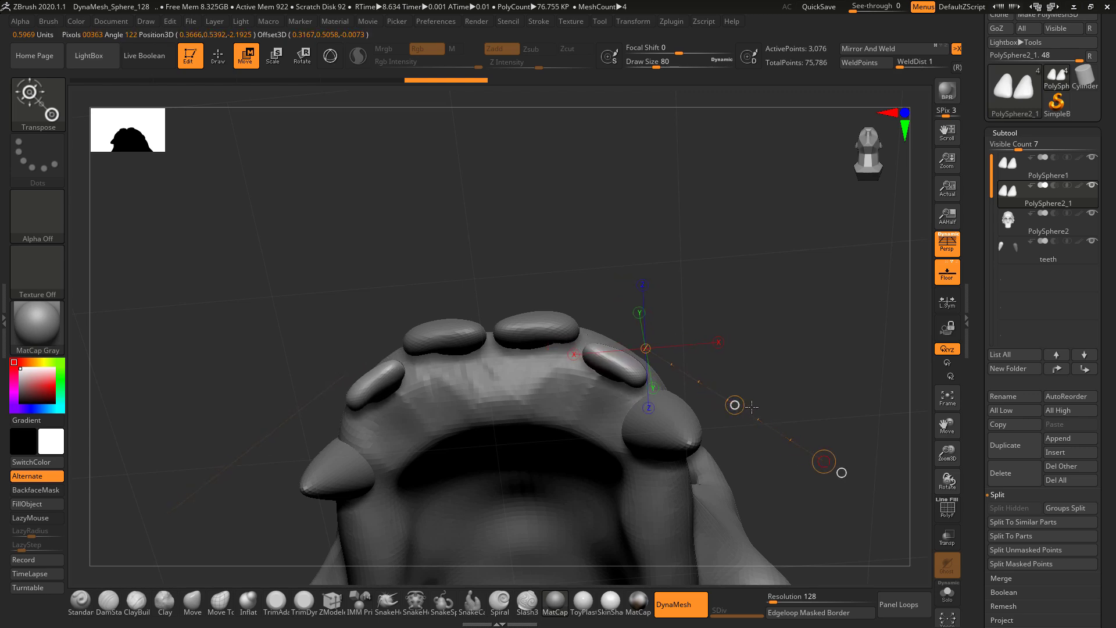
pyautogui.moveTo(751, 406); pyautogui.dragTo(721, 444)
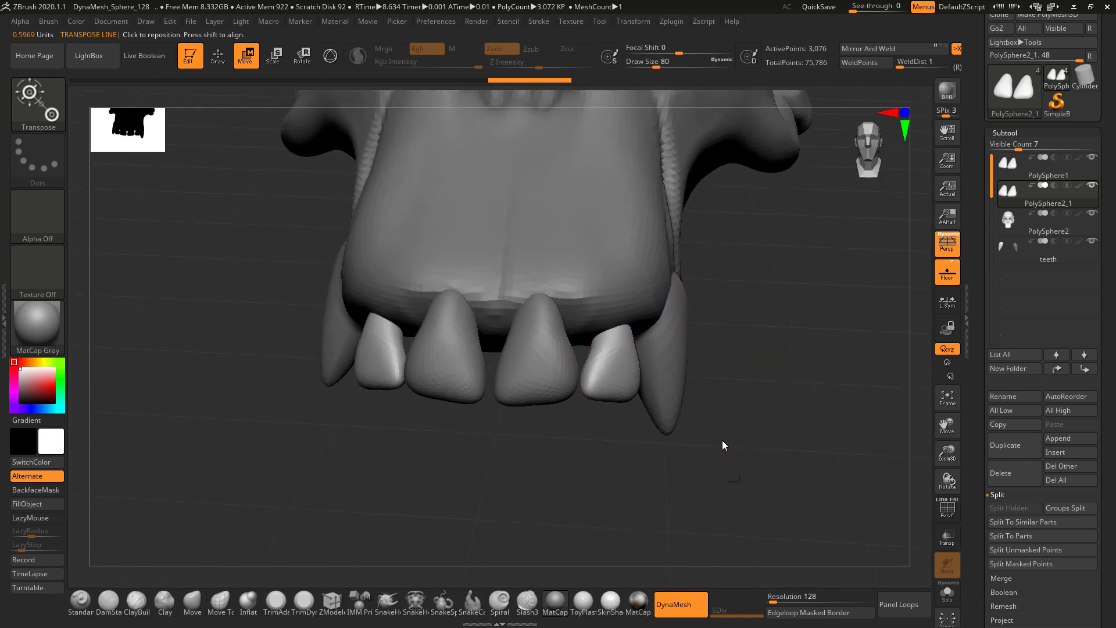
# Step: Compare the outer incisors with the reference photo and tilt them in side view using a transpose line
pyautogui.hotkey('alt', 'Tab')
pyautogui.hotkey('alt', 'Tab')
pyautogui.moveTo(776, 414); pyautogui.dragTo(656, 236)
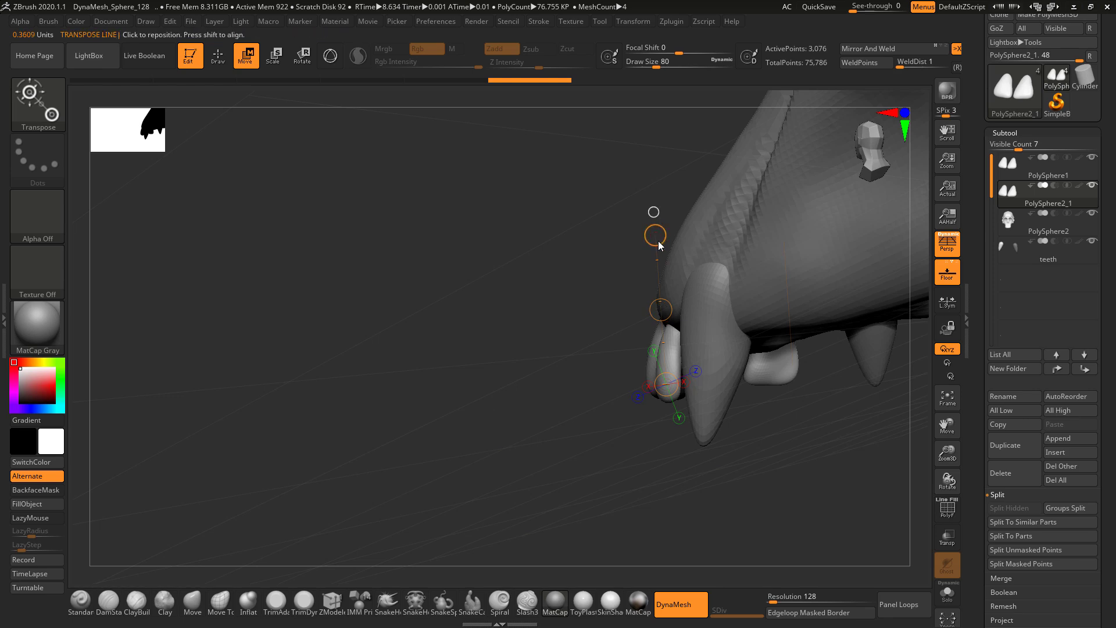
pyautogui.press('r')
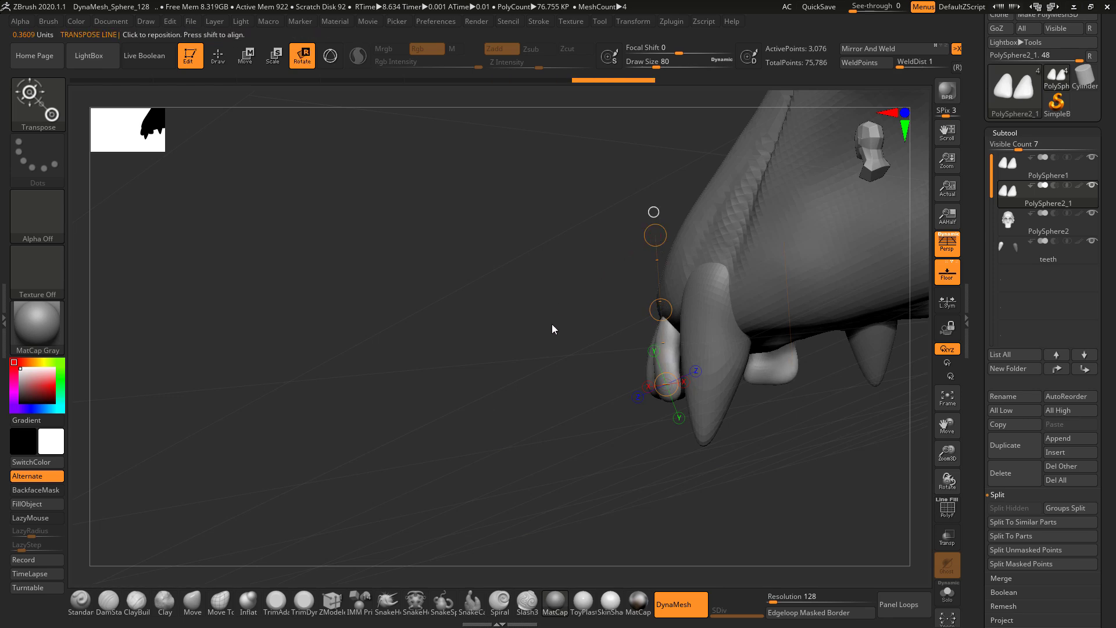
pyautogui.moveTo(552, 329); pyautogui.dragTo(623, 316)
# Step: Rotate the outer incisors about their upper ends toward the canines, checking their angle against the front reference photo
pyautogui.hotkey('alt', 'Tab')
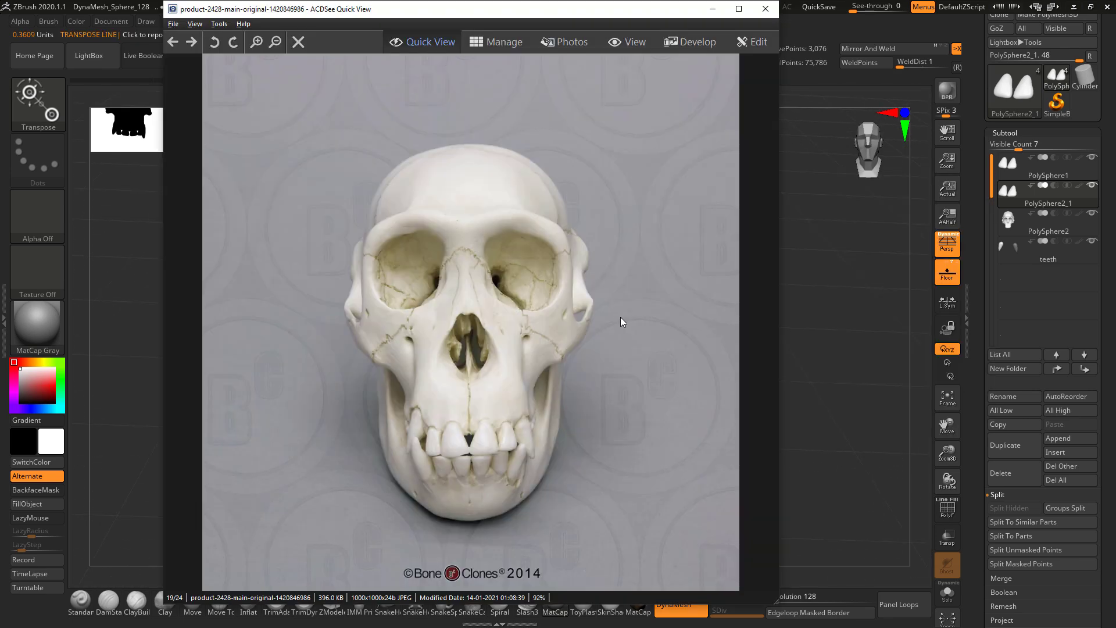
pyautogui.hotkey('alt', 'Tab')
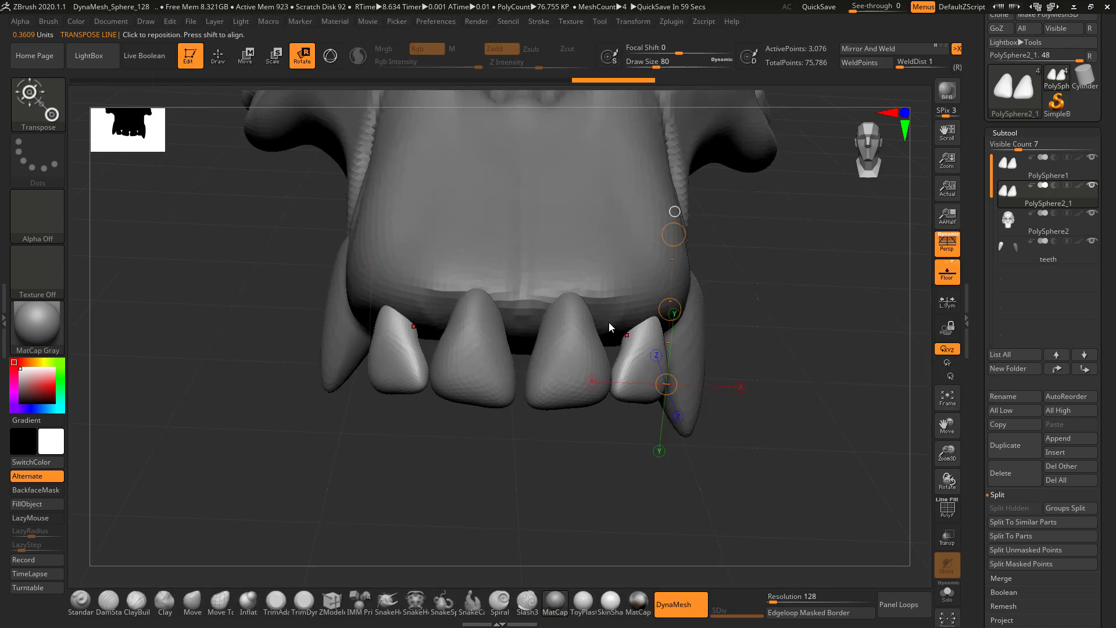
pyautogui.hotkey('alt', 'Tab')
pyautogui.hotkey('alt', 'Tab')
pyautogui.moveTo(607, 326); pyautogui.dragTo(749, 486)
pyautogui.hotkey('alt', 'Tab')
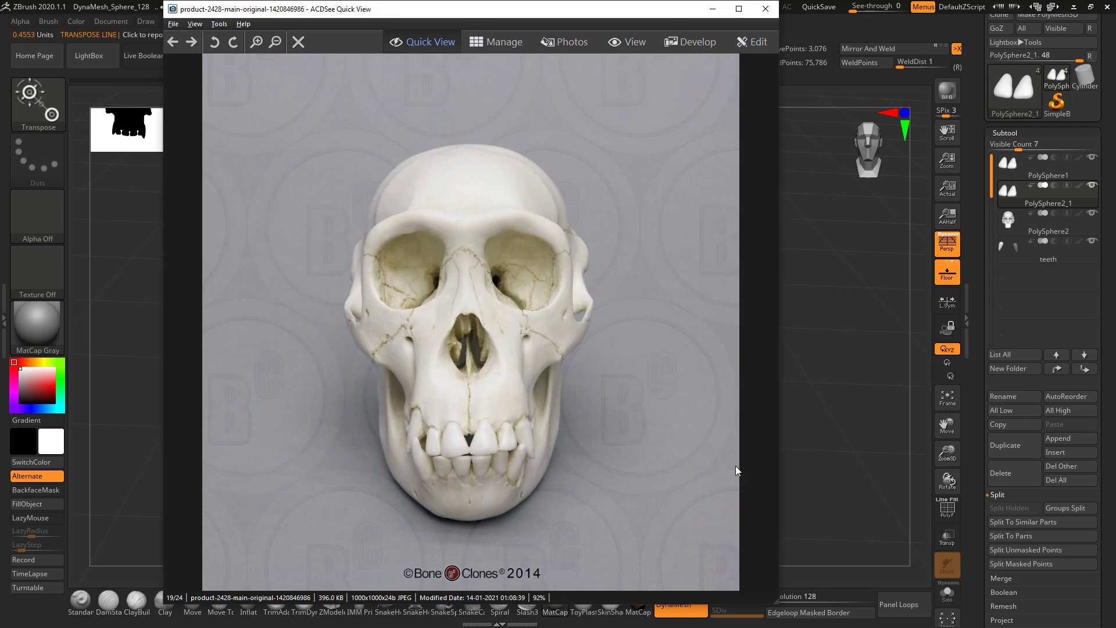
pyautogui.hotkey('alt', 'Tab')
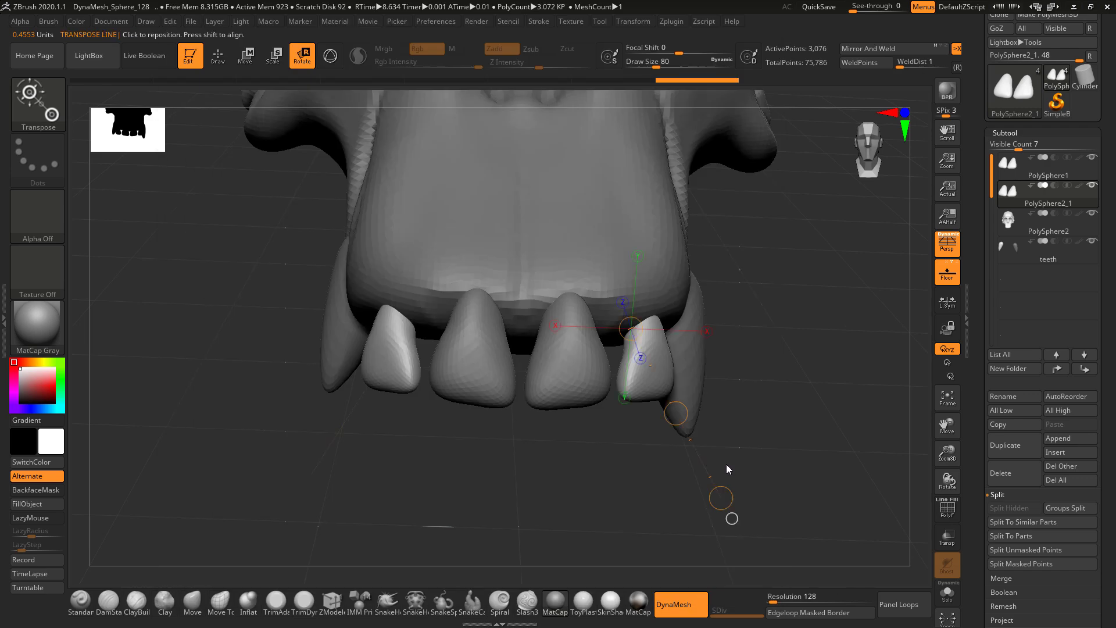
pyautogui.hotkey('alt', 'Tab')
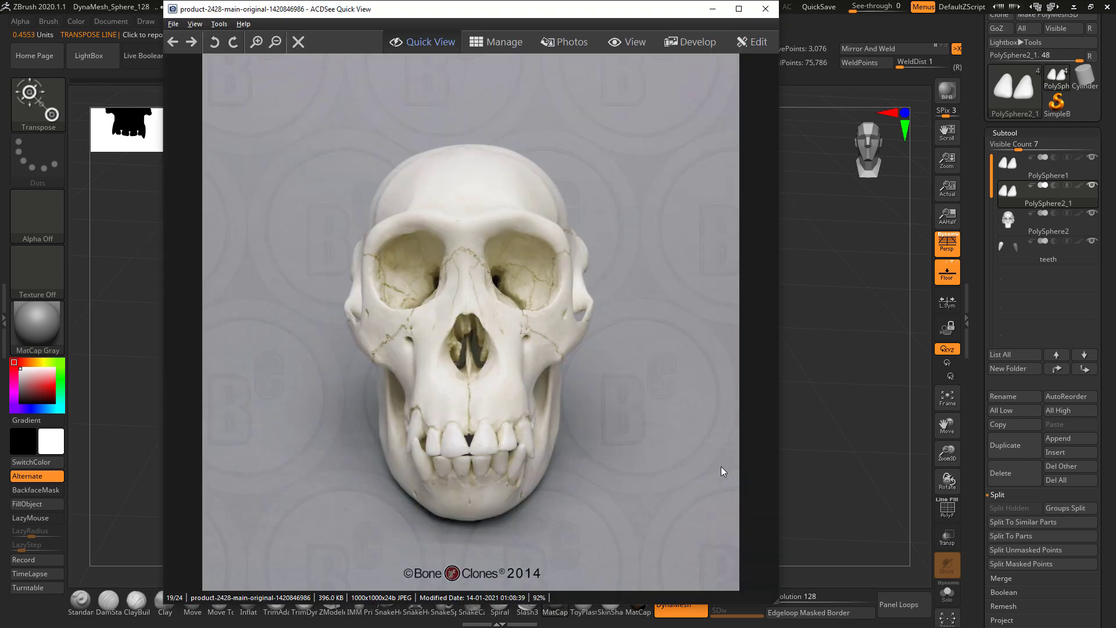
pyautogui.hotkey('alt', 'Tab')
pyautogui.moveTo(767, 341); pyautogui.dragTo(686, 368)
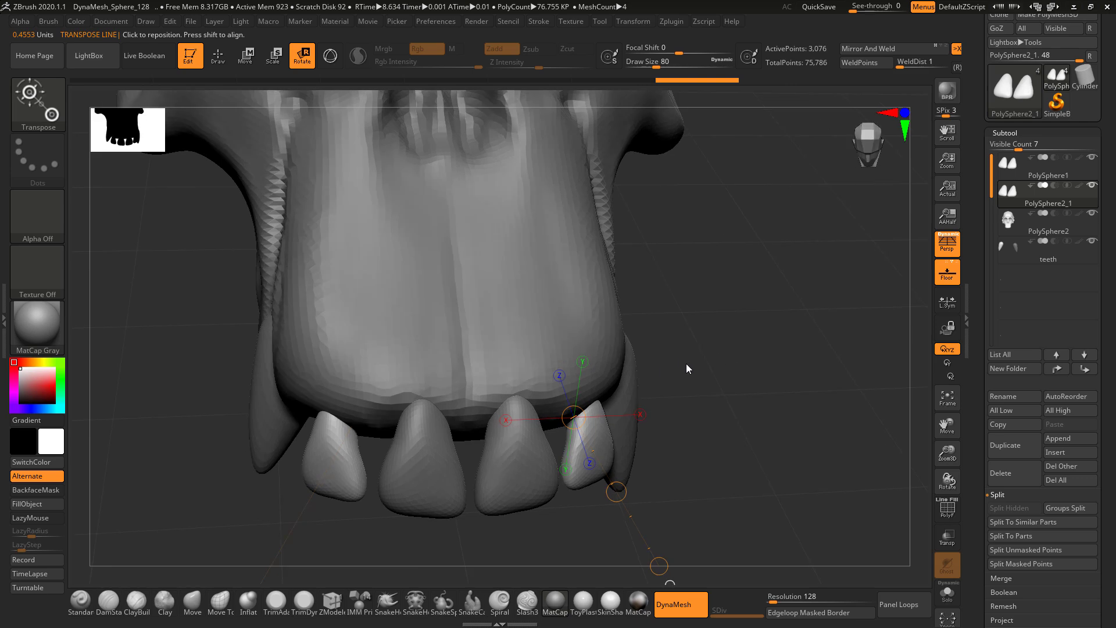
pyautogui.hotkey('alt', 'Tab')
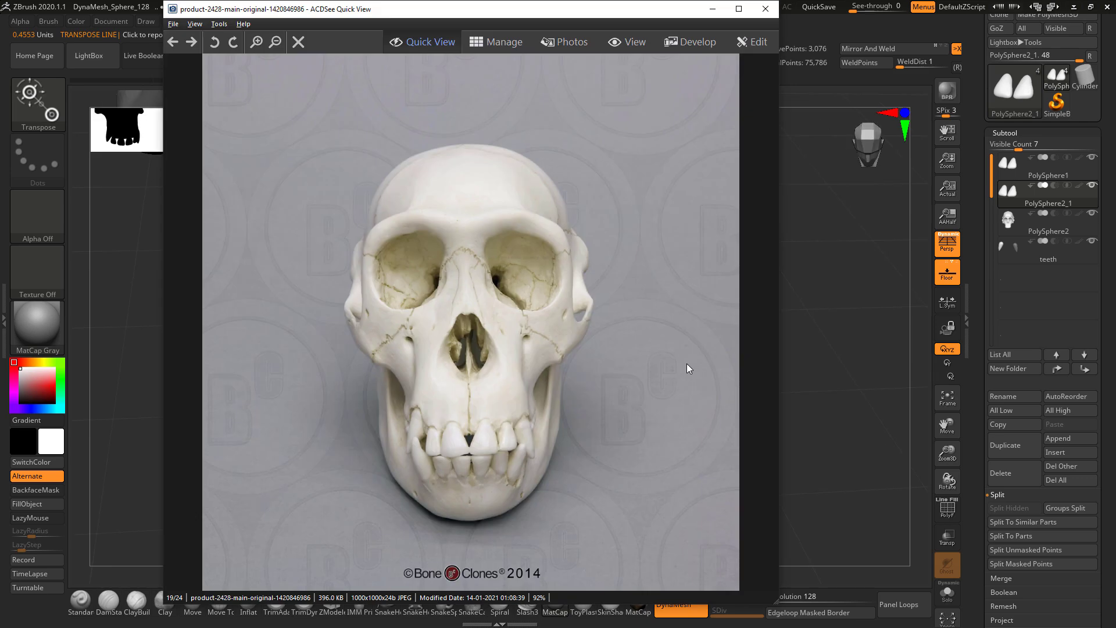
pyautogui.hotkey('alt', 'Tab')
pyautogui.keyDown('ctrl'); pyautogui.moveTo(715, 344); pyautogui.dragTo(725, 451); pyautogui.keyUp('ctrl')
pyautogui.hotkey('ctrl', 'z')
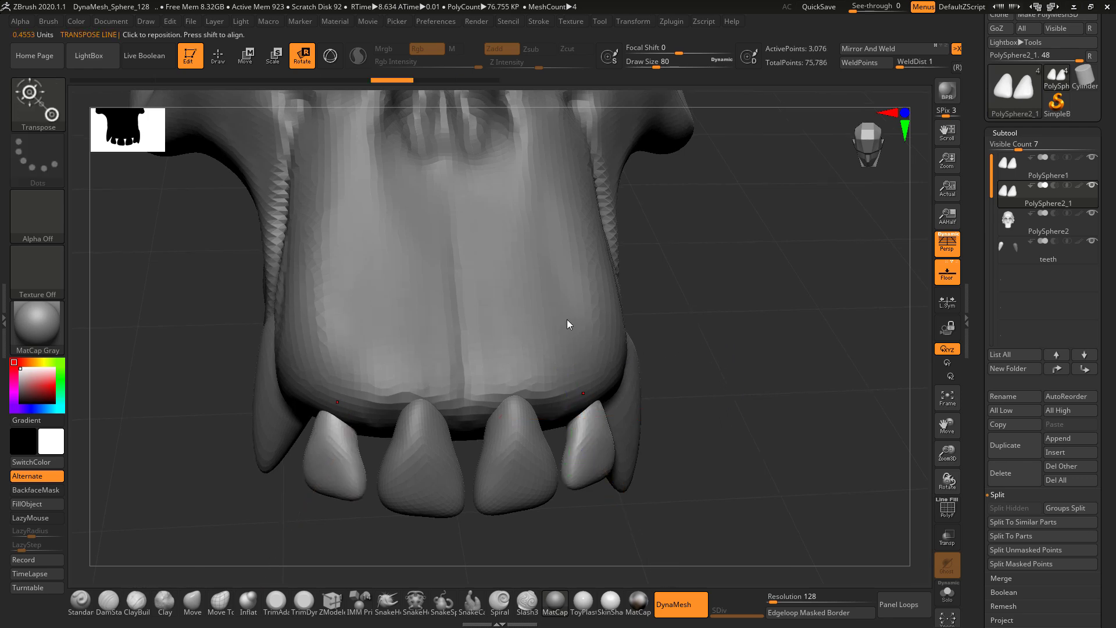
# Step: Build up the skull's front edge between the central incisors with ClayBuildup at draw size 27, smoothing the strokes
pyautogui.keyDown('alt'); pyautogui.click(585, 197); pyautogui.keyUp('alt')
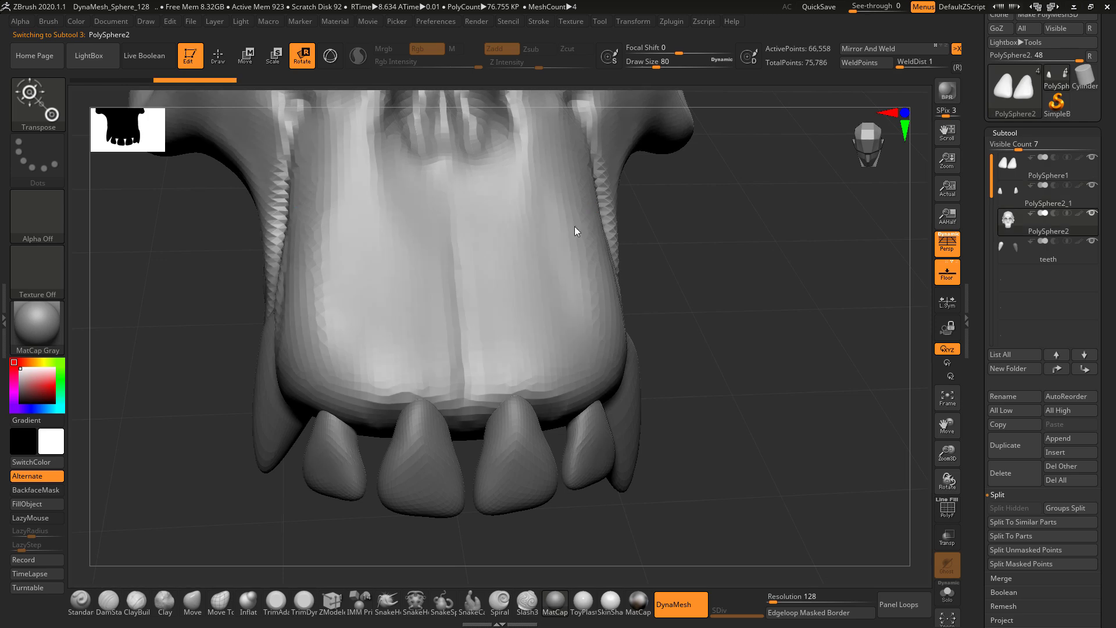
pyautogui.click(137, 603)
pyautogui.press('q')
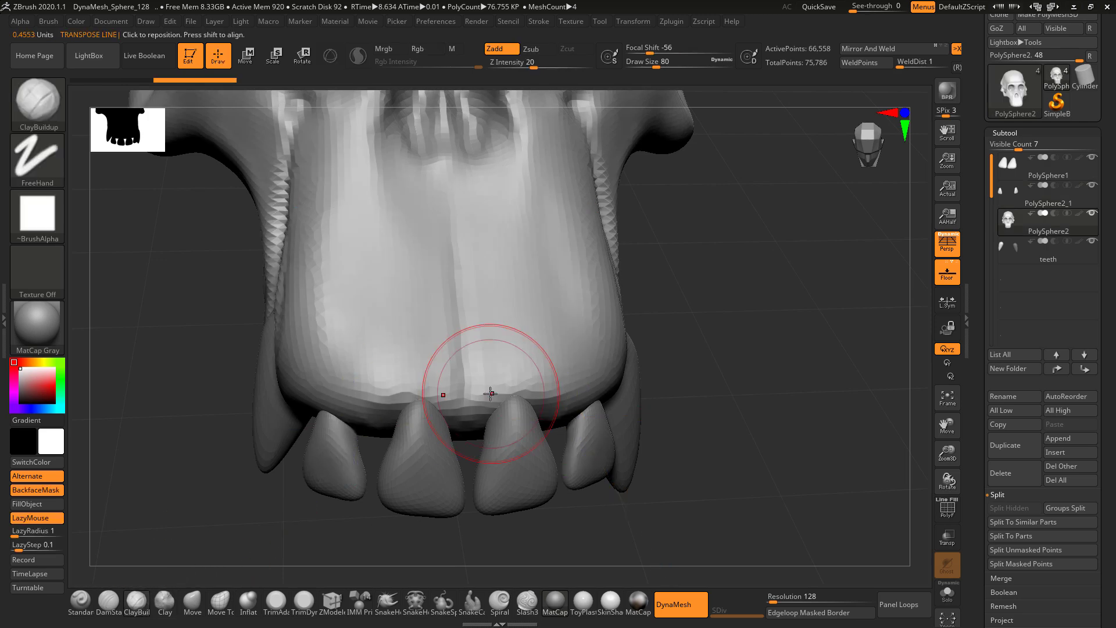
pyautogui.press('space')
pyautogui.hotkey('alt', 'Tab')
pyautogui.hotkey('alt', 'Tab')
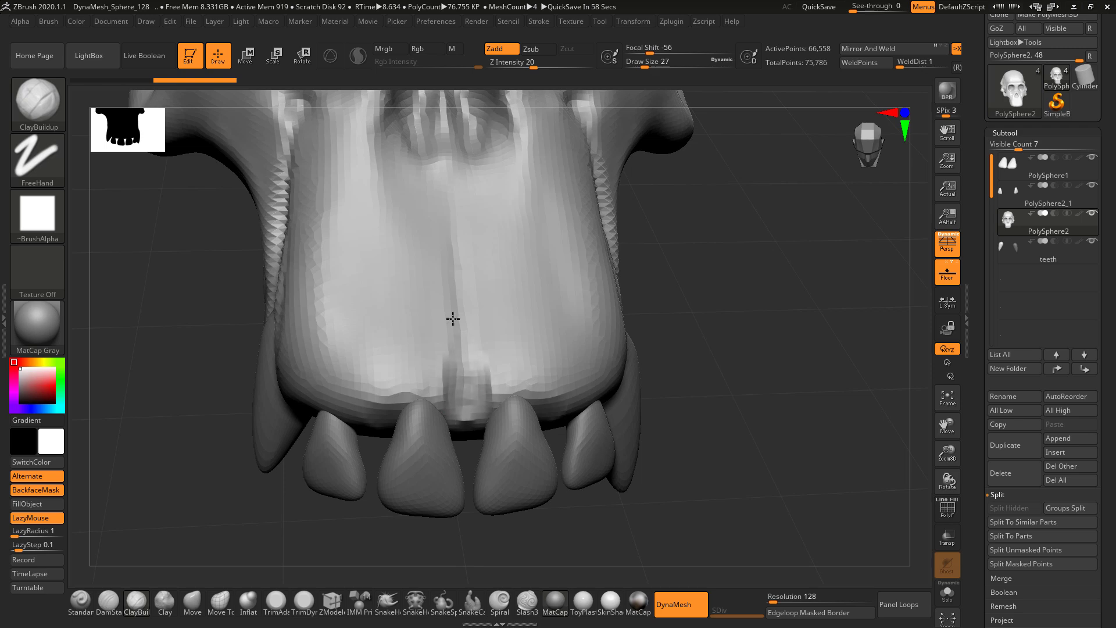
pyautogui.keyDown('shift'); pyautogui.moveTo(491, 410); pyautogui.dragTo(494, 373); pyautogui.keyUp('shift')
pyautogui.moveTo(713, 294); pyautogui.dragTo(677, 295)
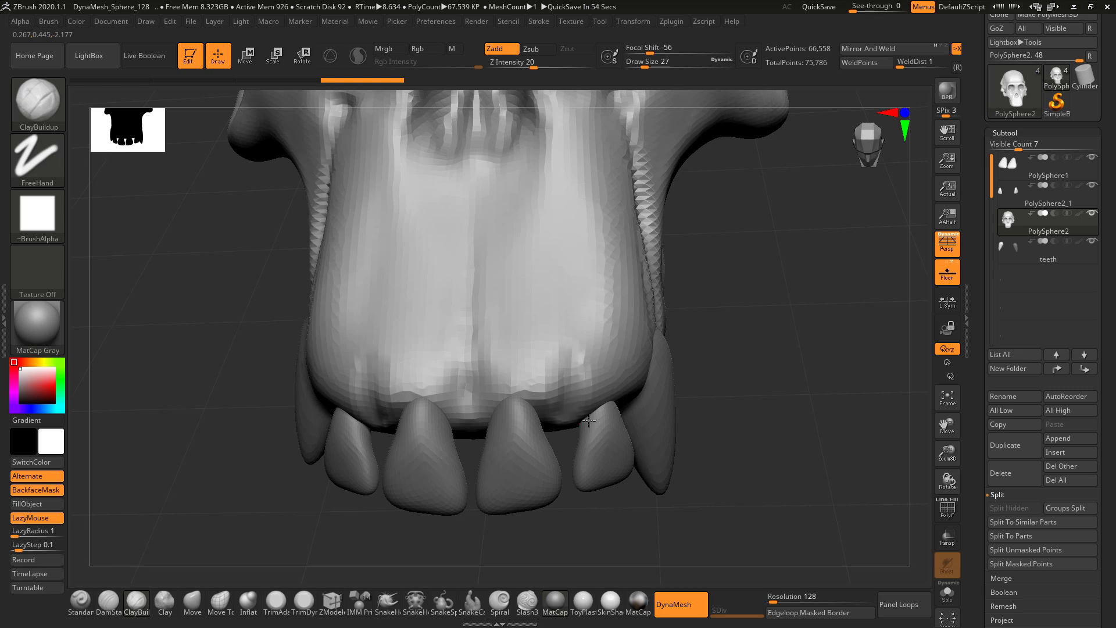
# Step: Build up and smooth the bone above the outer incisors, following the reference photo
pyautogui.hotkey('alt', 'Tab')
pyautogui.hotkey('alt', 'Tab')
pyautogui.moveTo(751, 295)
pyautogui.mouseDown()
pyautogui.moveTo(613, 388)
pyautogui.moveTo(617, 332)
pyautogui.mouseUp()
pyautogui.moveTo(617, 388)
pyautogui.mouseDown()
pyautogui.moveTo(605, 301)
pyautogui.moveTo(636, 375)
pyautogui.moveTo(587, 326)
pyautogui.moveTo(543, 384)
pyautogui.moveTo(538, 301)
pyautogui.moveTo(573, 365)
pyautogui.moveTo(562, 349)
pyautogui.moveTo(576, 328)
pyautogui.mouseUp()
pyautogui.moveTo(601, 316)
pyautogui.keyDown('shift'); pyautogui.mouseDown()
pyautogui.moveTo(560, 362)
pyautogui.moveTo(598, 353)
pyautogui.mouseUp(); pyautogui.keyUp('shift')
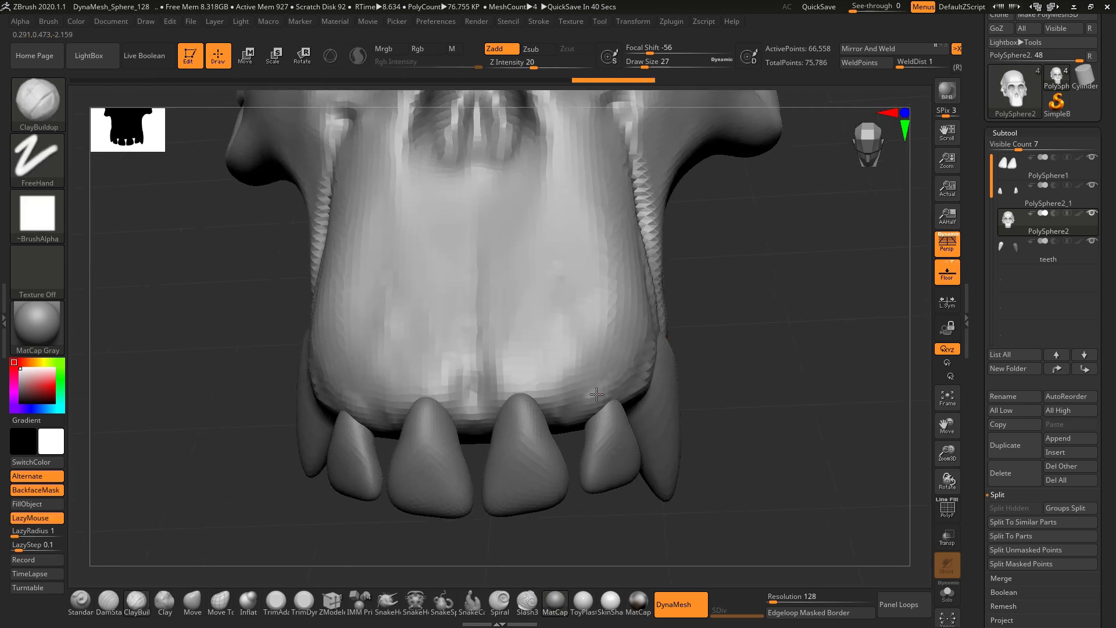
pyautogui.moveTo(596, 394)
pyautogui.mouseDown()
pyautogui.moveTo(616, 390)
pyautogui.moveTo(612, 373)
pyautogui.moveTo(616, 395)
pyautogui.mouseUp()
# Step: Build up and smooth the bone directly above the central incisors, checking its shape against the front reference photo
pyautogui.hotkey('alt', 'Tab')
pyautogui.hotkey('alt', 'Tab')
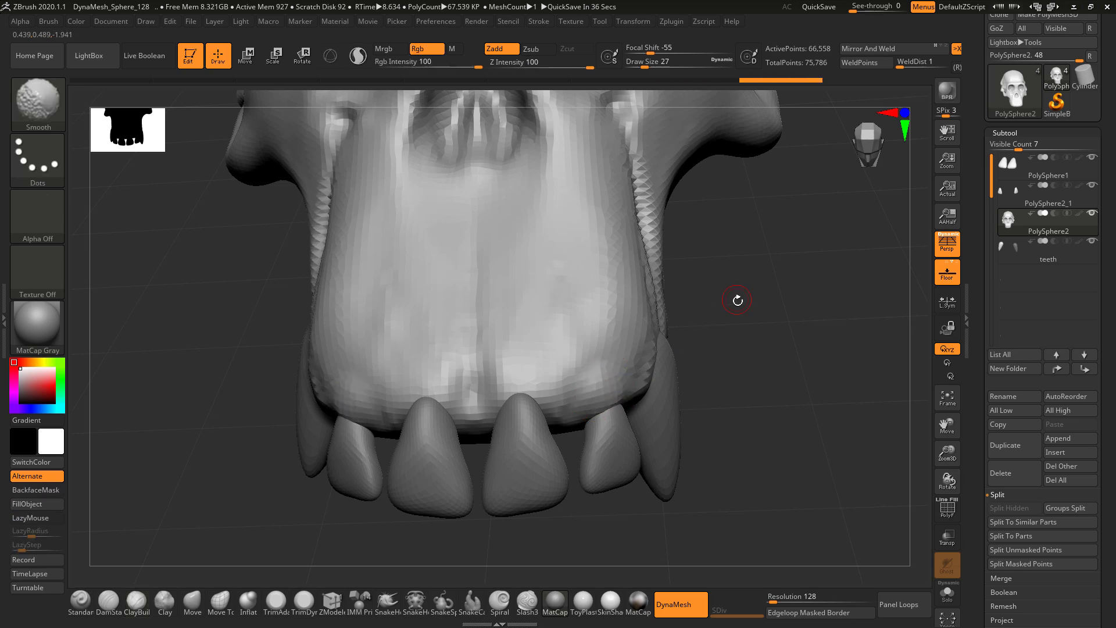
pyautogui.moveTo(738, 302); pyautogui.dragTo(665, 353)
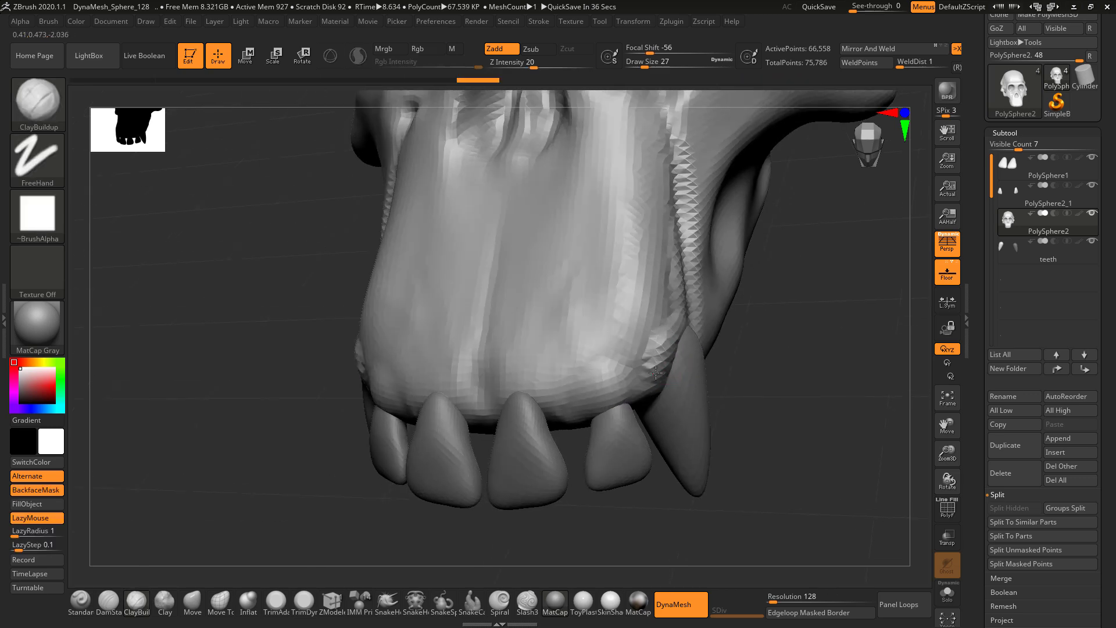
pyautogui.press('shift')
pyautogui.moveTo(726, 307); pyautogui.dragTo(791, 283)
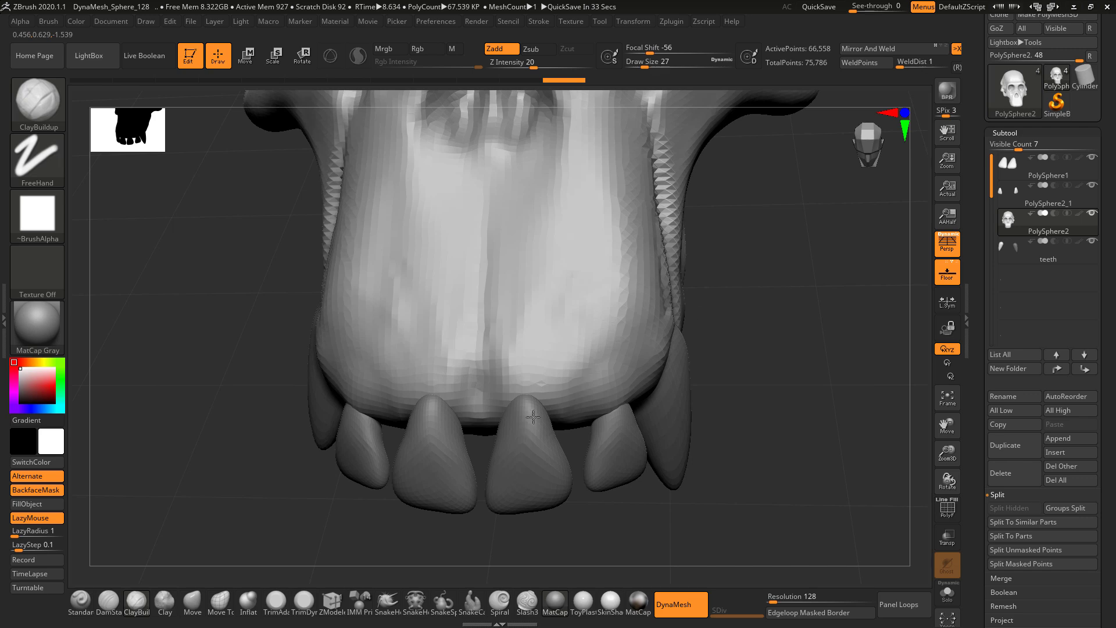
pyautogui.moveTo(508, 413); pyautogui.dragTo(532, 388, button='right')
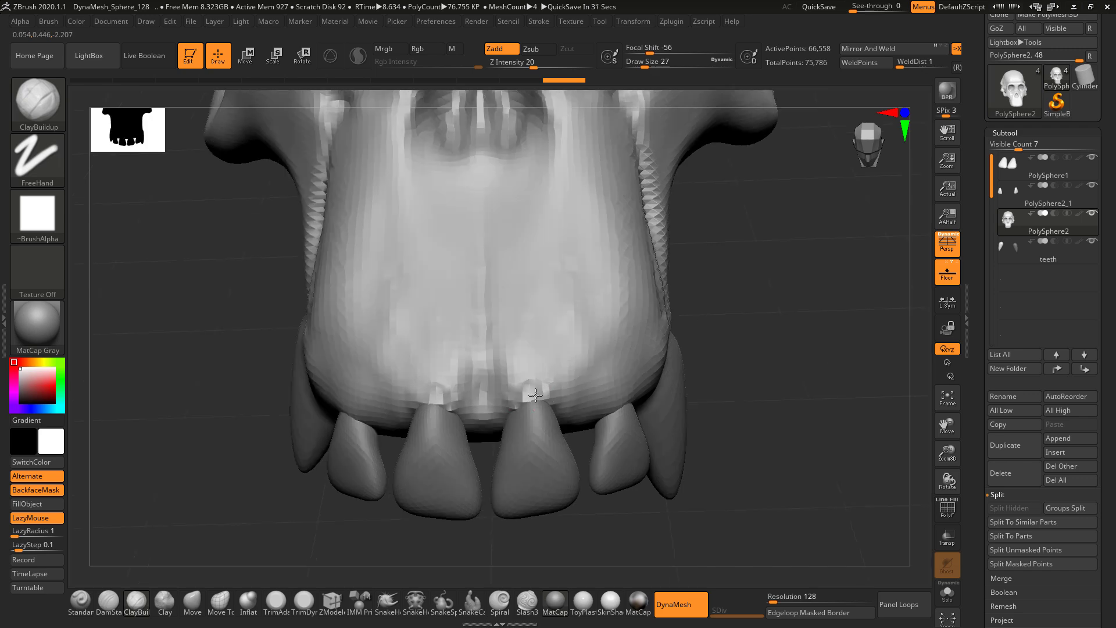
pyautogui.moveTo(535, 396)
pyautogui.mouseDown()
pyautogui.moveTo(522, 377)
pyautogui.moveTo(531, 423)
pyautogui.moveTo(546, 390)
pyautogui.mouseUp()
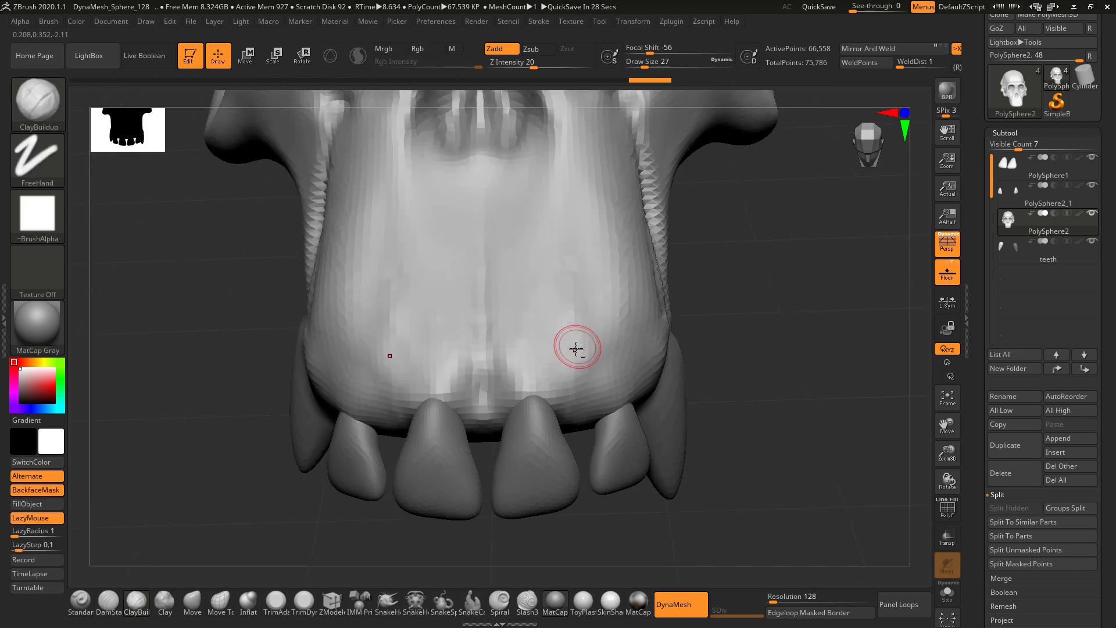
pyautogui.hotkey('alt', 'Tab')
pyautogui.hotkey('alt', 'Tab')
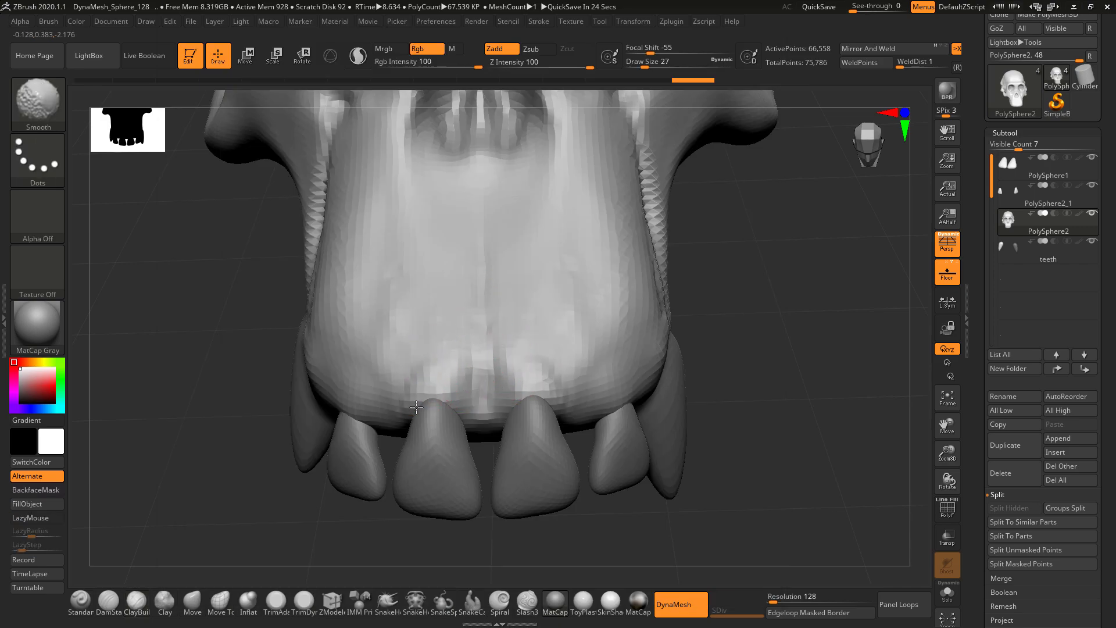
# Step: Build up and smooth the bone around the canine roots and the ridges above them with ClayBuildup at draw size 27
pyautogui.moveTo(519, 531); pyautogui.dragTo(367, 409)
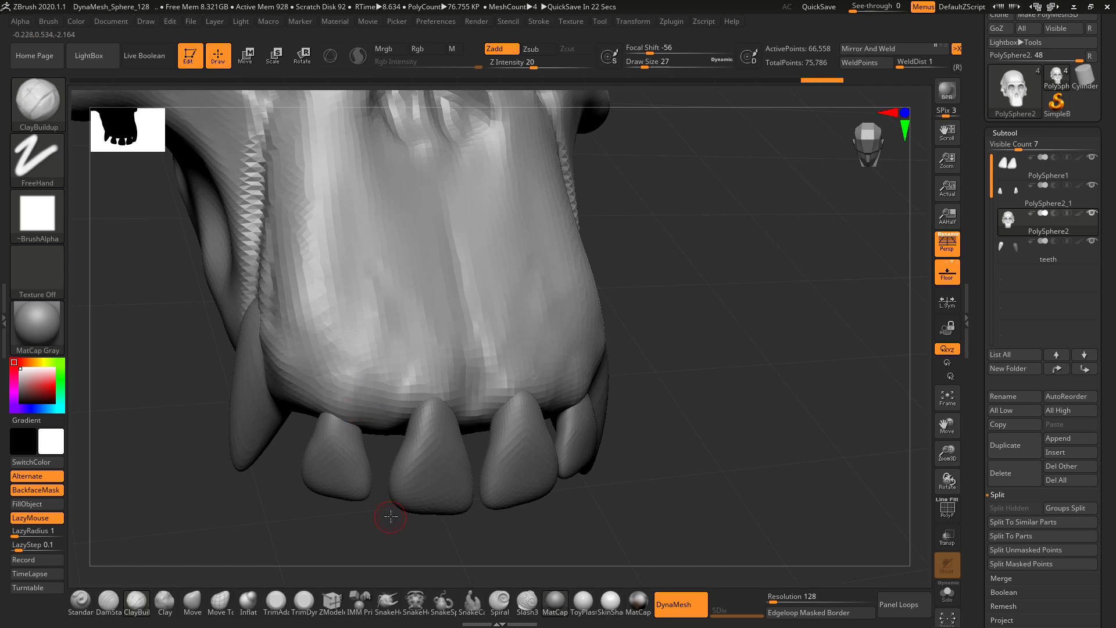
pyautogui.moveTo(391, 516)
pyautogui.mouseDown()
pyautogui.moveTo(442, 494)
pyautogui.moveTo(391, 430)
pyautogui.moveTo(387, 465)
pyautogui.moveTo(405, 501)
pyautogui.moveTo(465, 442)
pyautogui.moveTo(590, 368)
pyautogui.moveTo(424, 341)
pyautogui.mouseUp()
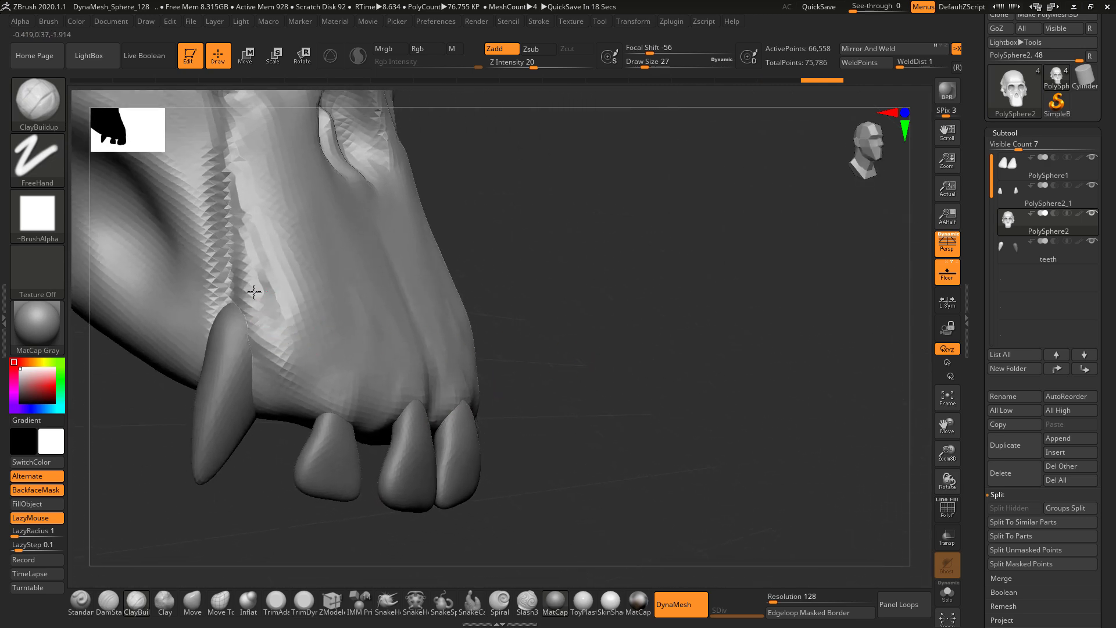
pyautogui.moveTo(262, 290); pyautogui.dragTo(291, 356)
pyautogui.moveTo(576, 264)
pyautogui.mouseDown()
pyautogui.moveTo(526, 256)
pyautogui.moveTo(723, 337)
pyautogui.moveTo(442, 319)
pyautogui.mouseUp()
pyautogui.moveTo(581, 401); pyautogui.dragTo(524, 304)
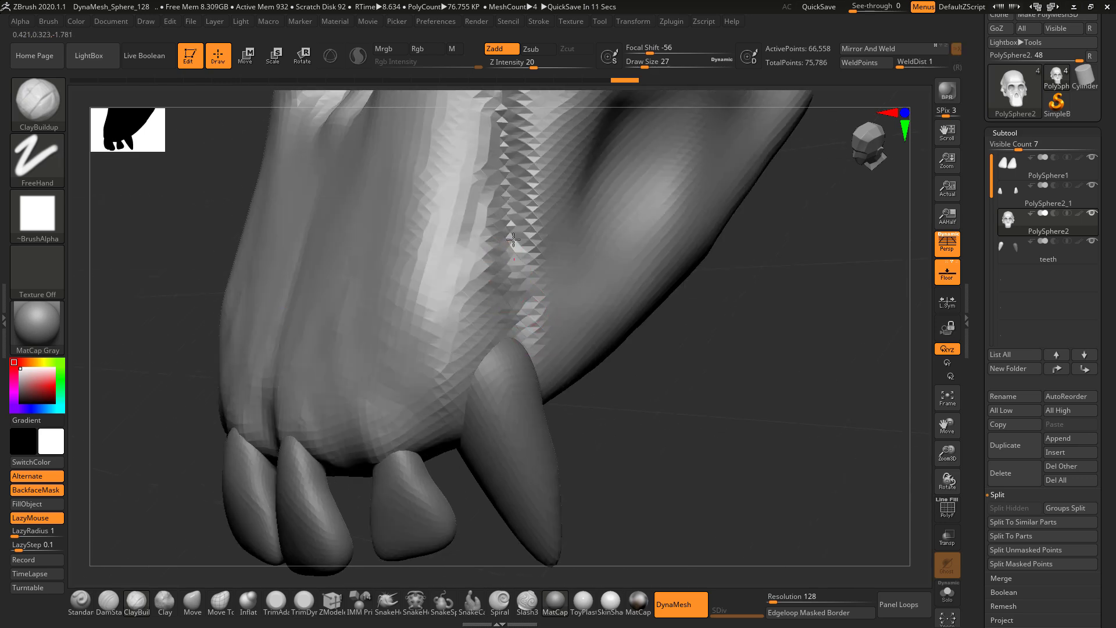
pyautogui.moveTo(493, 293); pyautogui.dragTo(506, 320)
pyautogui.keyDown('shift'); pyautogui.moveTo(494, 273); pyautogui.dragTo(512, 317); pyautogui.keyUp('shift')
pyautogui.moveTo(674, 401)
pyautogui.keyDown('alt'); pyautogui.mouseDown()
pyautogui.moveTo(670, 331)
pyautogui.moveTo(730, 339)
pyautogui.moveTo(763, 389)
pyautogui.moveTo(732, 363)
pyautogui.moveTo(750, 376)
pyautogui.moveTo(727, 385)
pyautogui.moveTo(730, 370)
pyautogui.mouseUp(); pyautogui.keyUp('alt')
# Step: Compare the muzzle and front teeth with the front reference photo
pyautogui.hotkey('alt', 'Tab')
pyautogui.hotkey('alt', 'Tab')
pyautogui.moveTo(737, 416); pyautogui.dragTo(727, 381)
pyautogui.hotkey('alt', 'Tab')
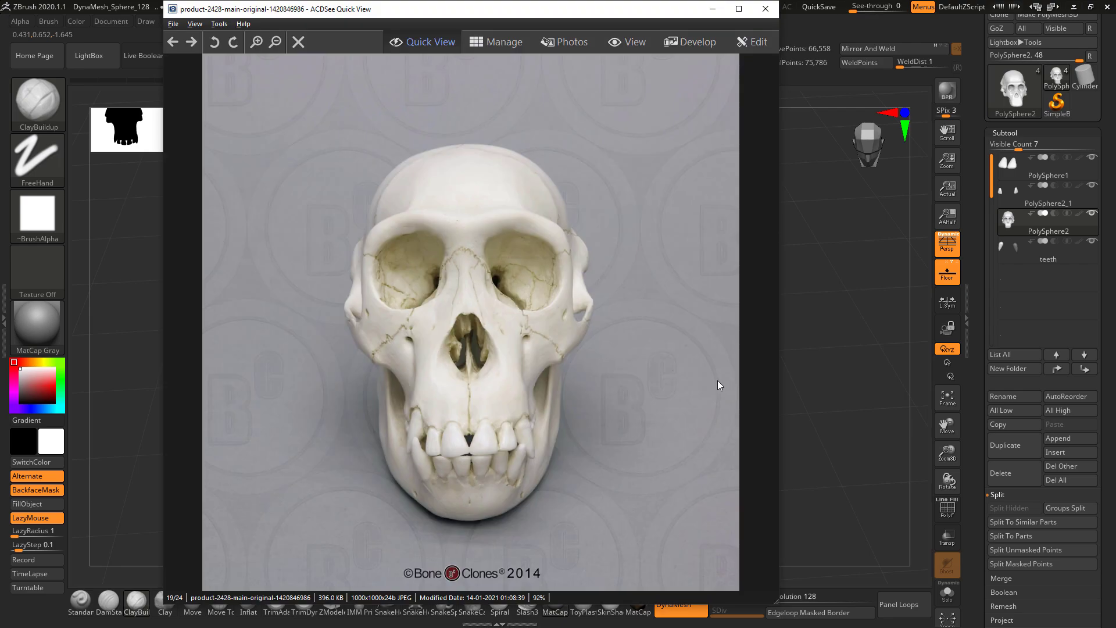
pyautogui.hotkey('alt', 'Tab')
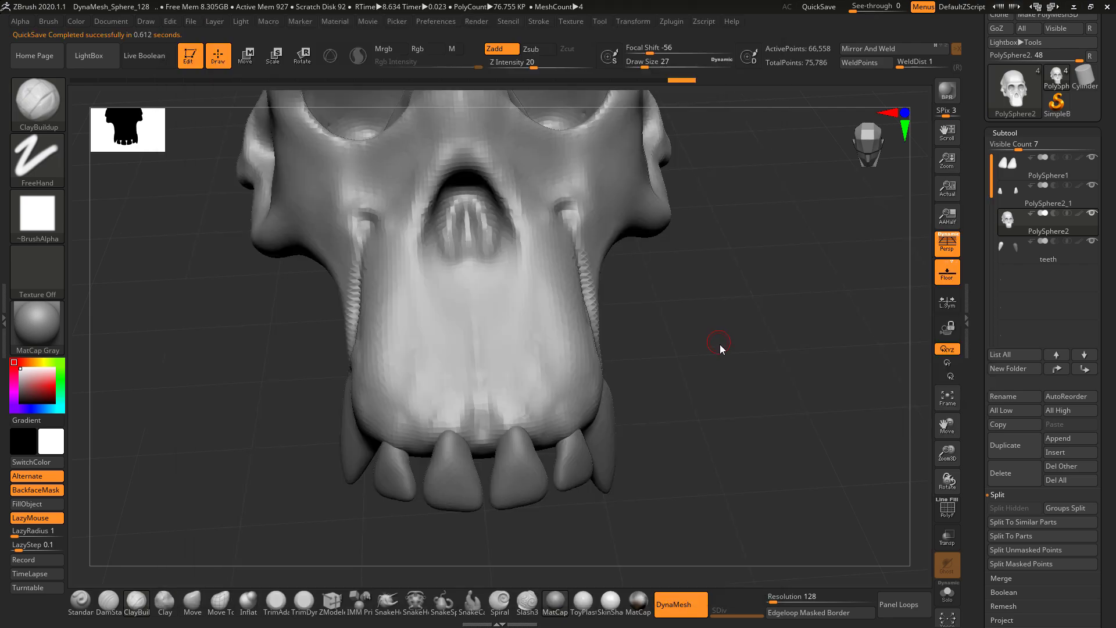
pyautogui.moveTo(719, 344); pyautogui.dragTo(574, 470)
pyautogui.hotkey('alt', 'Tab')
pyautogui.hotkey('alt', 'Tab')
# Step: Isolate the skull subtool and carve sockets into the jaw's front edge for the central and outer incisors
pyautogui.keyDown('alt'); pyautogui.click(485, 369); pyautogui.keyUp('alt')
pyautogui.keyDown('alt'); pyautogui.click(495, 333); pyautogui.keyUp('alt')
pyautogui.moveTo(534, 501); pyautogui.dragTo(506, 376)
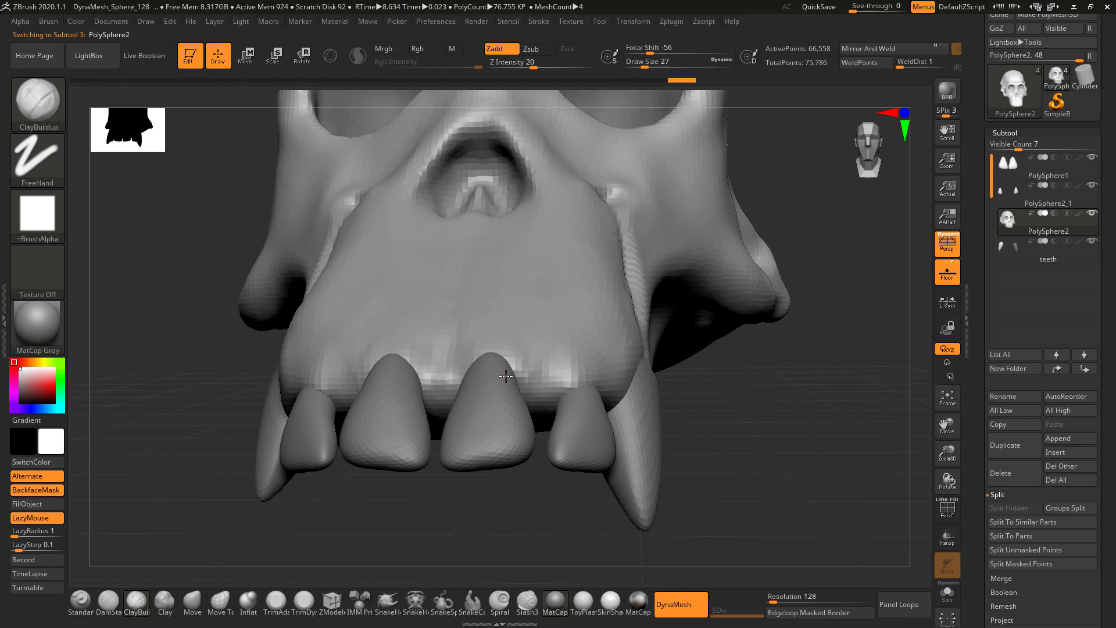
pyautogui.click(946, 592)
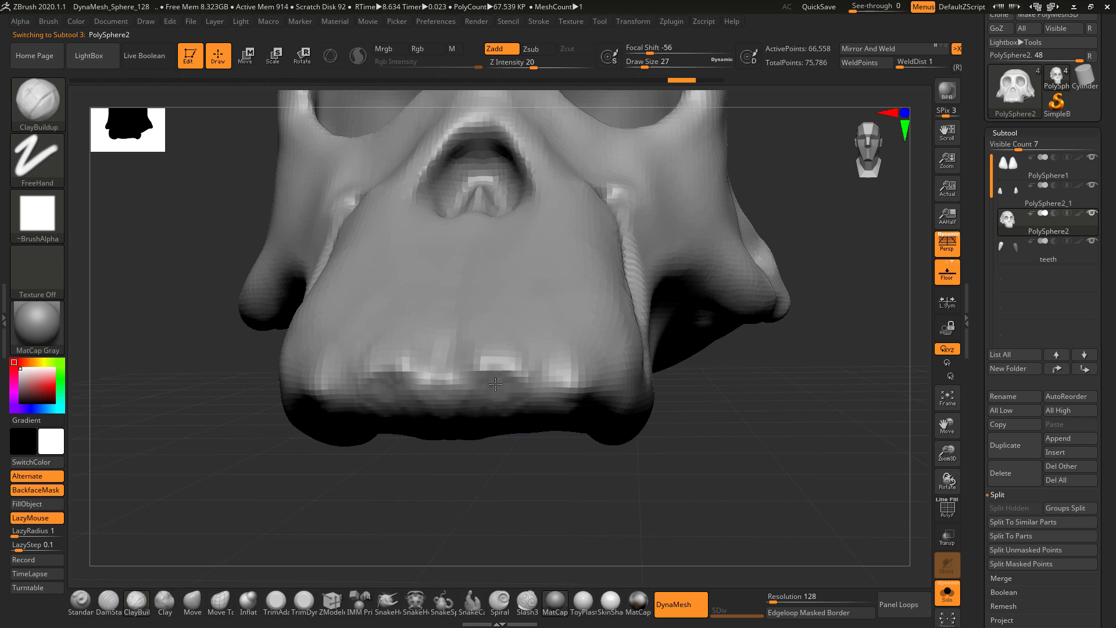
pyautogui.keyDown('alt'); pyautogui.moveTo(496, 384); pyautogui.dragTo(513, 377); pyautogui.keyUp('alt')
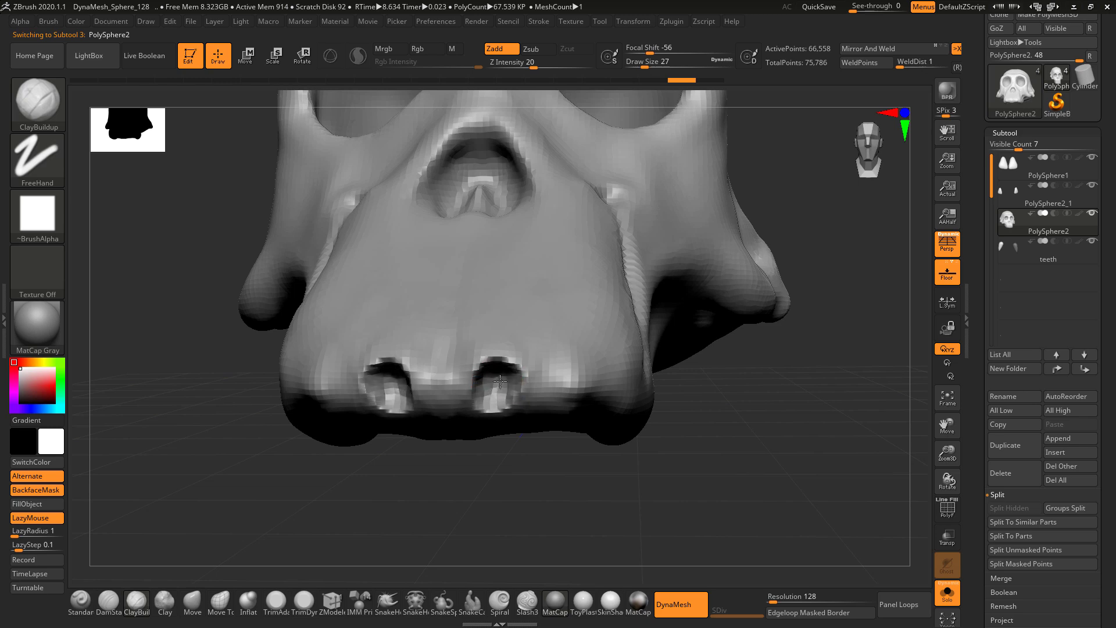
pyautogui.moveTo(593, 401)
pyautogui.keyDown('alt'); pyautogui.mouseDown()
pyautogui.moveTo(584, 389)
pyautogui.moveTo(587, 406)
pyautogui.moveTo(576, 401)
pyautogui.moveTo(599, 407)
pyautogui.mouseUp(); pyautogui.keyUp('alt')
# Step: Remesh the skull with DynaMesh at resolution 128 and show the teeth subtools again to inspect their sockets
pyautogui.moveTo(680, 478)
pyautogui.mouseDown()
pyautogui.moveTo(573, 465)
pyautogui.moveTo(670, 439)
pyautogui.moveTo(671, 416)
pyautogui.moveTo(677, 430)
pyautogui.mouseUp()
pyautogui.moveTo(347, 526)
pyautogui.keyDown('ctrl'); pyautogui.mouseDown()
pyautogui.moveTo(349, 491)
pyautogui.moveTo(874, 498)
pyautogui.mouseUp(); pyautogui.keyUp('ctrl')
pyautogui.click(956, 599)
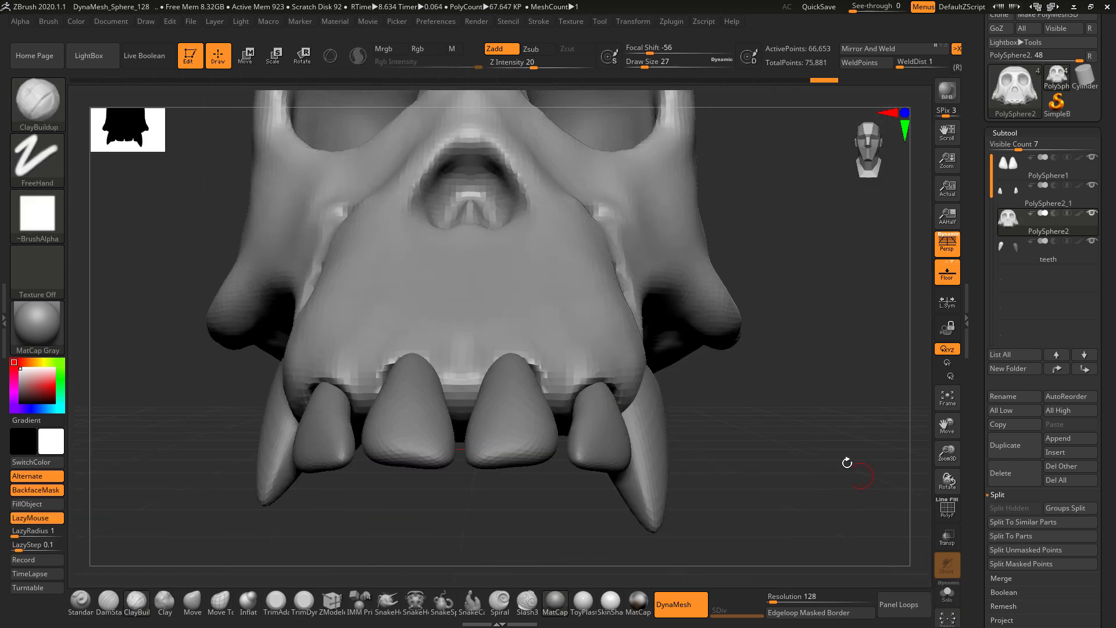
pyautogui.moveTo(845, 460); pyautogui.dragTo(826, 483)
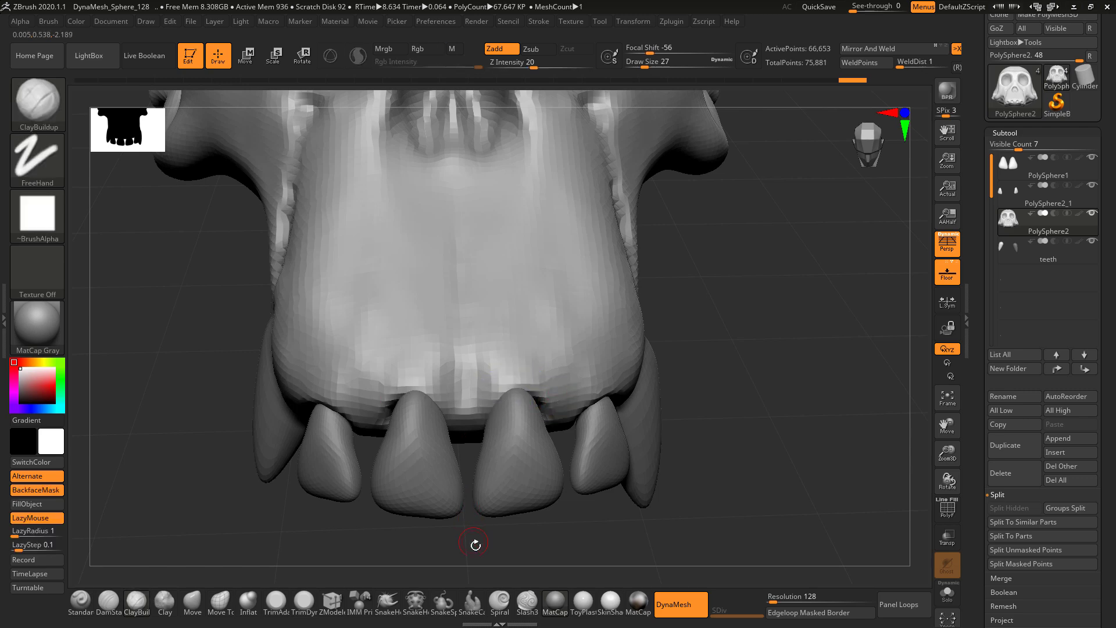
pyautogui.moveTo(473, 543); pyautogui.dragTo(341, 400)
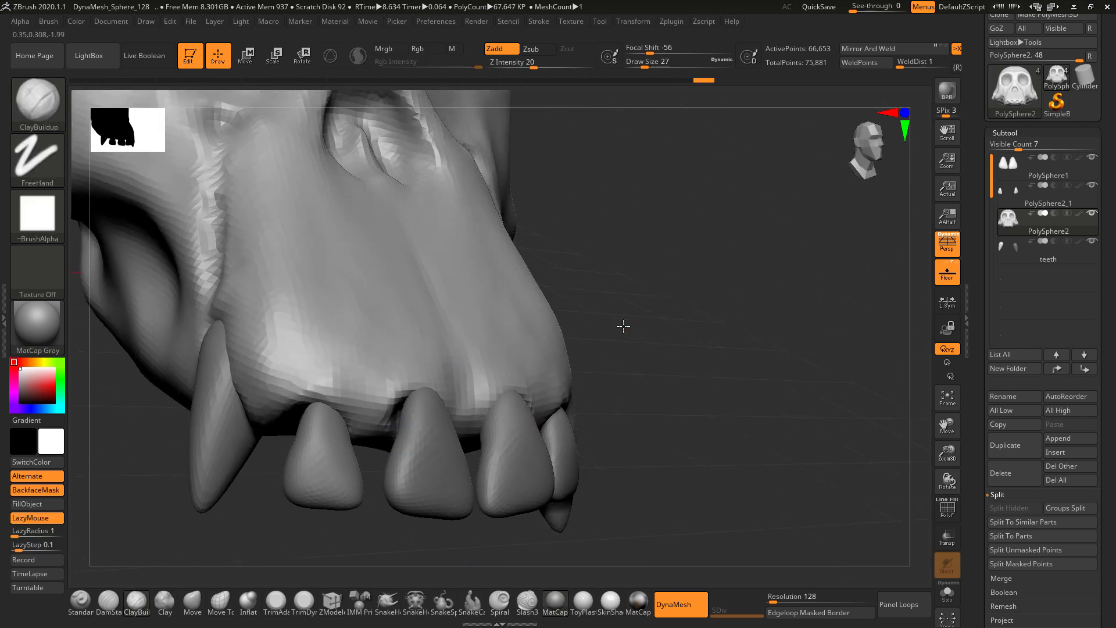
pyautogui.moveTo(622, 326)
pyautogui.mouseDown()
pyautogui.moveTo(705, 449)
pyautogui.moveTo(707, 350)
pyautogui.moveTo(677, 276)
pyautogui.moveTo(743, 351)
pyautogui.moveTo(708, 371)
pyautogui.mouseUp()
# Step: Compare the whole skull's nasal opening and muzzle proportions with the front reference photo
pyautogui.hotkey('alt', 'Tab')
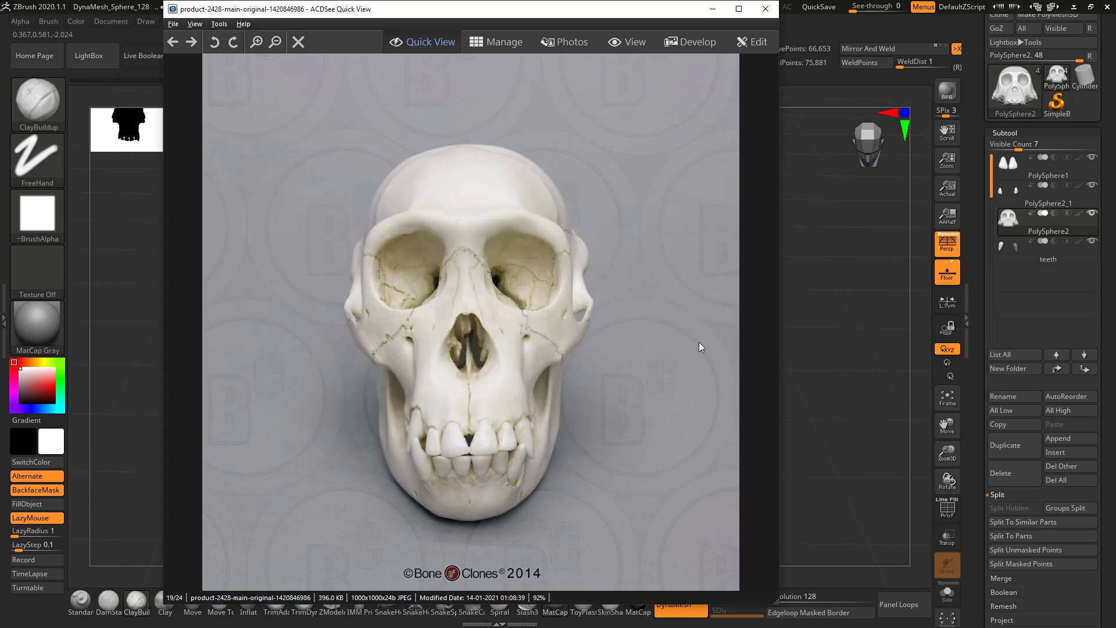
pyautogui.hotkey('alt', 'Tab')
pyautogui.press('space')
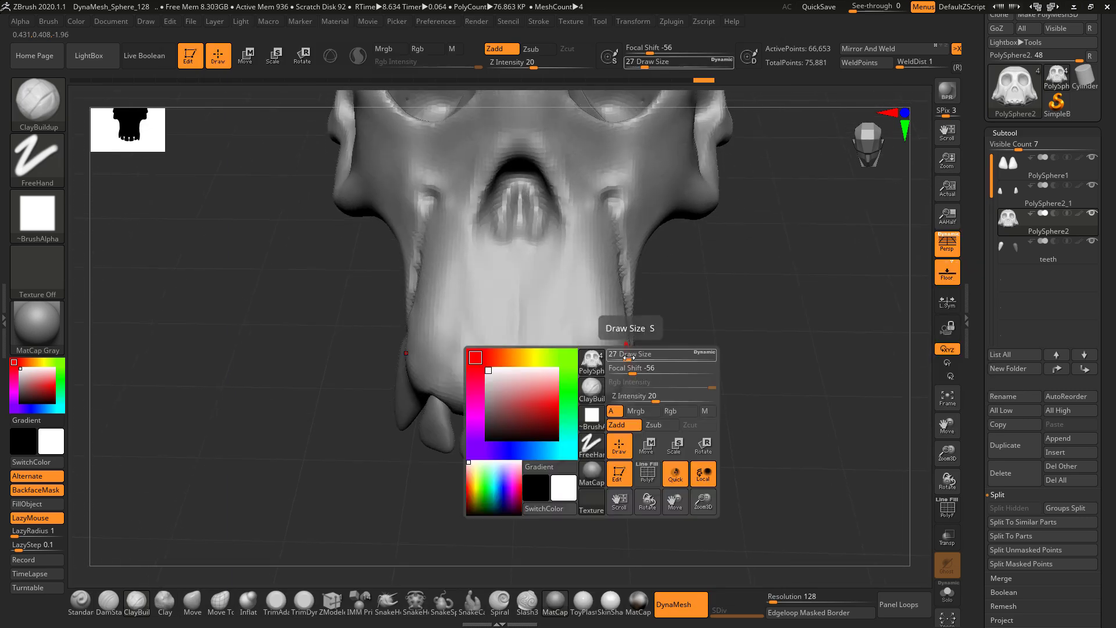
pyautogui.moveTo(628, 357); pyautogui.dragTo(657, 358)
pyautogui.moveTo(693, 324)
pyautogui.mouseDown()
pyautogui.moveTo(695, 363)
pyautogui.moveTo(697, 287)
pyautogui.moveTo(710, 337)
pyautogui.moveTo(706, 317)
pyautogui.mouseUp()
pyautogui.hotkey('alt', 'Tab')
pyautogui.hotkey('alt', 'Tab')
pyautogui.hotkey('alt', 'Tab')
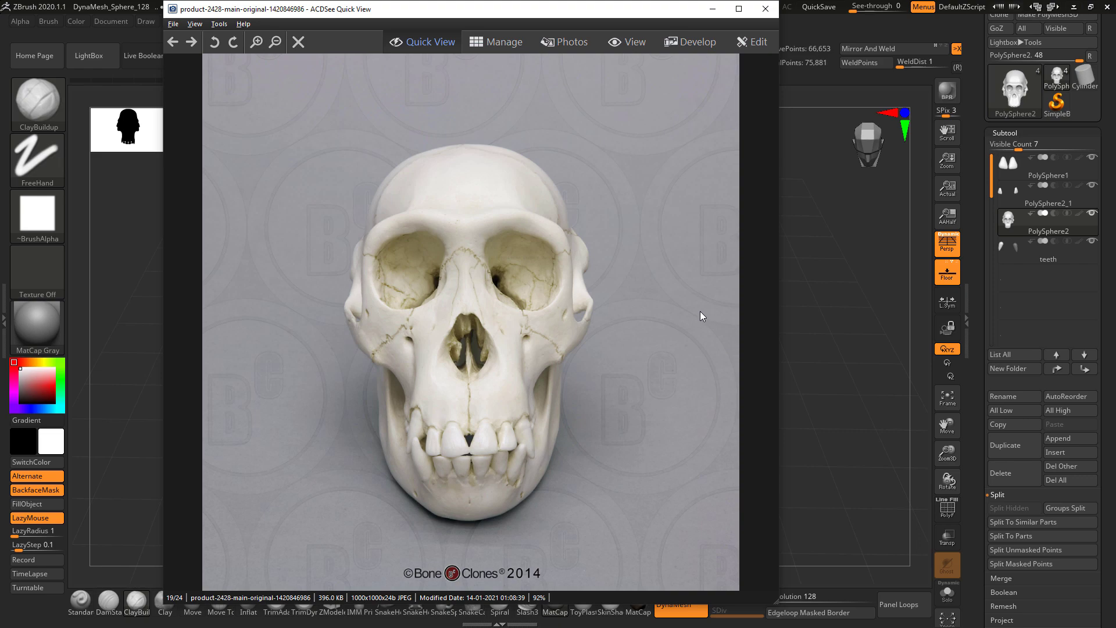
pyautogui.hotkey('alt', 'Tab')
# Step: Pull the lower part of the nasal opening downward with the Move brush at draw size 124, checking the reference photo
pyautogui.press('space')
pyautogui.moveTo(515, 369); pyautogui.dragTo(502, 369)
pyautogui.click(193, 602)
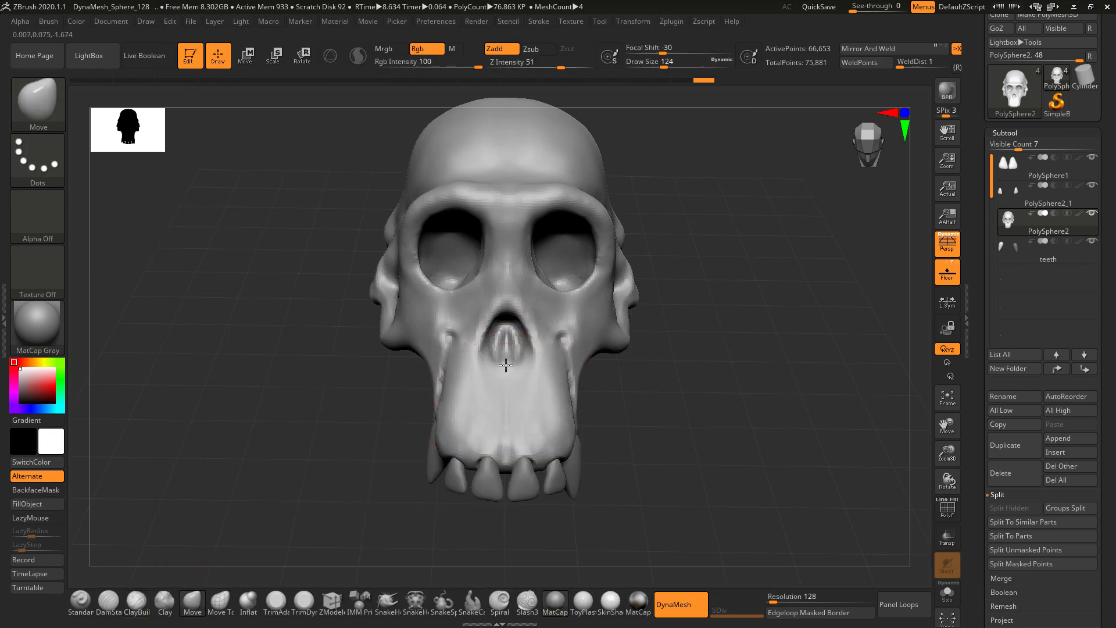
pyautogui.moveTo(504, 351); pyautogui.dragTo(519, 393)
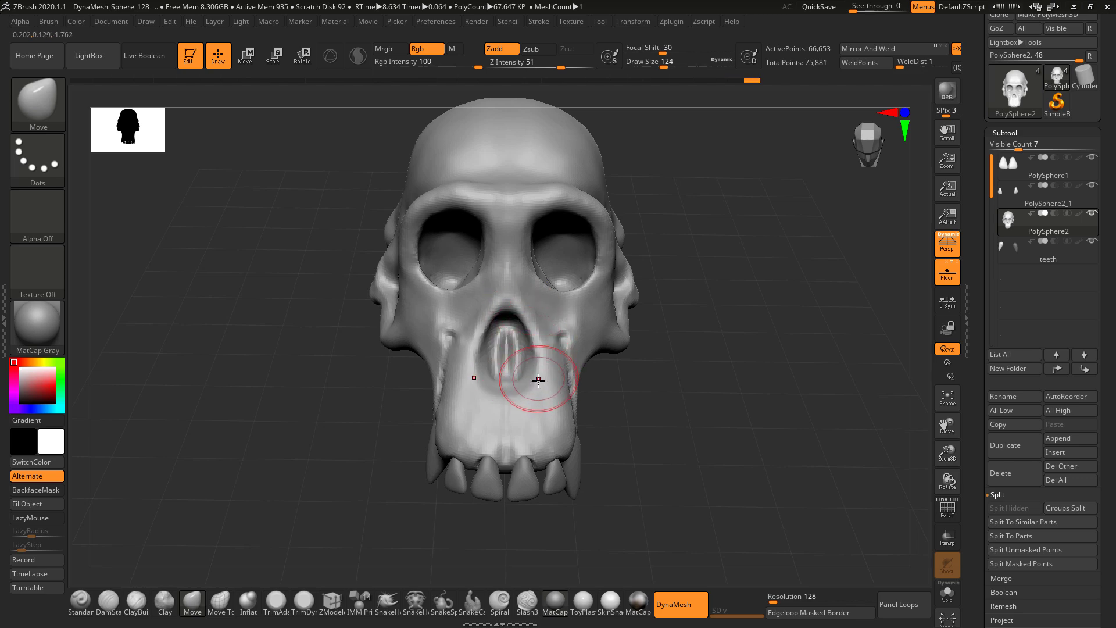
pyautogui.hotkey('alt', 'Tab')
pyautogui.hotkey('alt', 'Tab')
# Step: Reshape the lower front of the upper jaw with the Move brush at draw size 228, pushing its edge upward
pyautogui.moveTo(495, 443)
pyautogui.mouseDown()
pyautogui.moveTo(512, 451)
pyautogui.moveTo(520, 424)
pyautogui.moveTo(523, 453)
pyautogui.moveTo(529, 413)
pyautogui.moveTo(540, 410)
pyautogui.mouseUp()
pyautogui.rightClick(528, 451)
pyautogui.click(529, 452)
pyautogui.press('space')
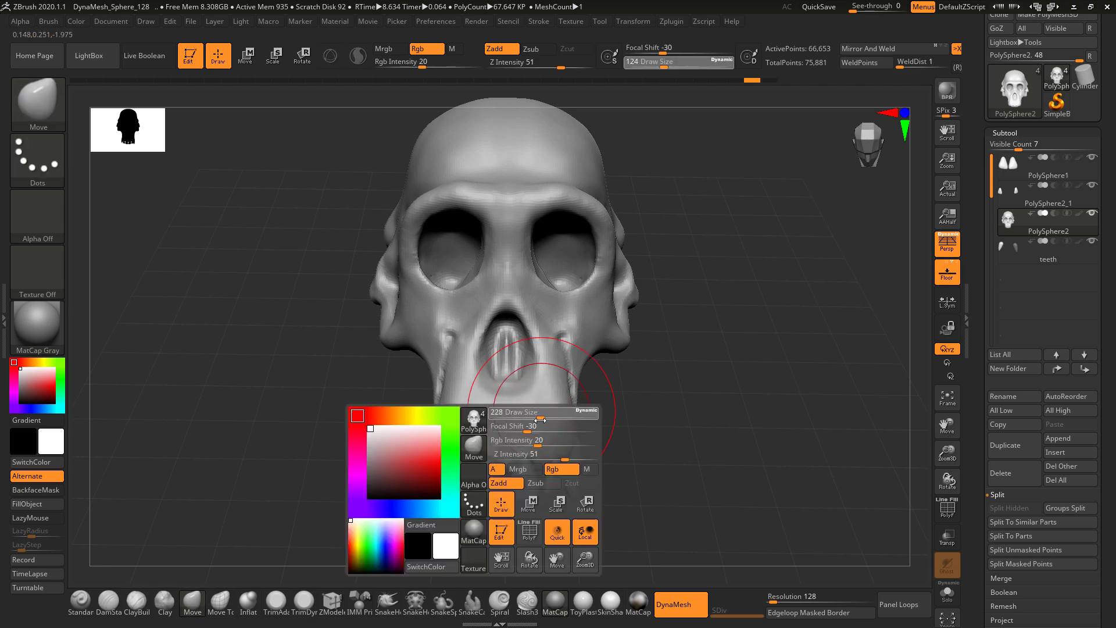
pyautogui.moveTo(532, 466); pyautogui.dragTo(530, 454)
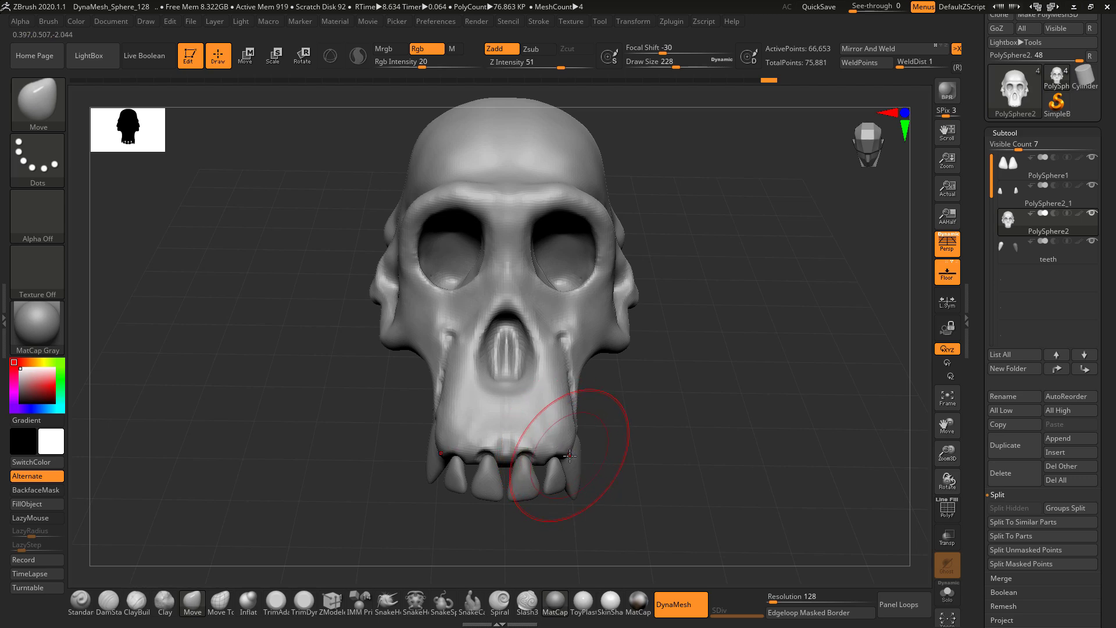
pyautogui.moveTo(637, 457)
pyautogui.mouseDown()
pyautogui.moveTo(621, 458)
pyautogui.moveTo(616, 433)
pyautogui.moveTo(583, 423)
pyautogui.mouseUp()
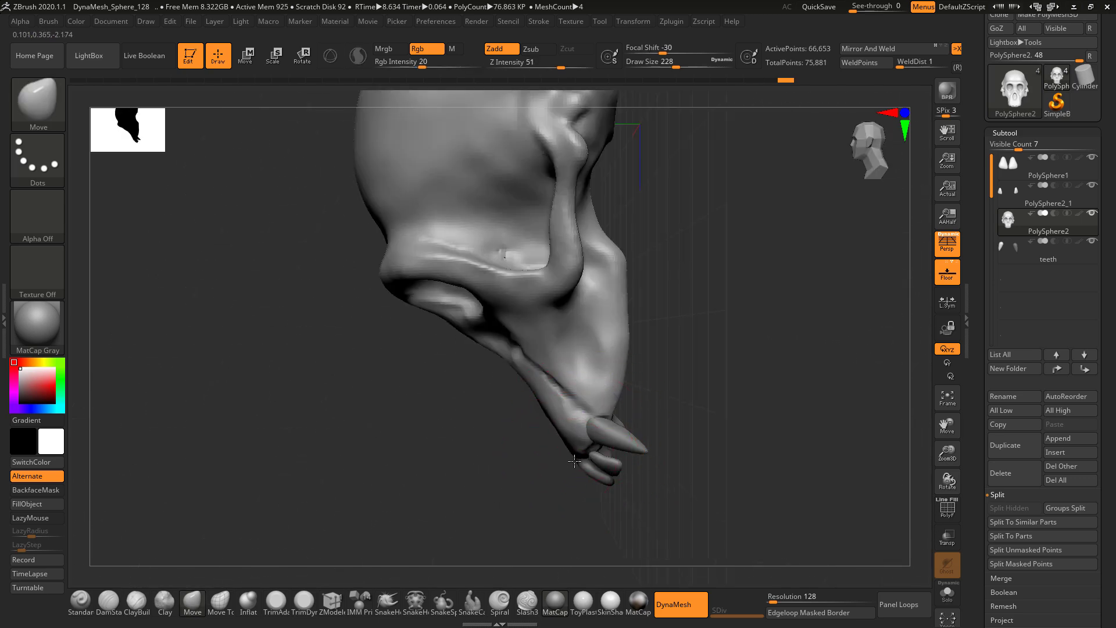
pyautogui.moveTo(574, 461); pyautogui.dragTo(644, 457)
# Step: Select the central incisors and move them up into the jaw with a transpose line
pyautogui.keyDown('alt'); pyautogui.click(573, 435); pyautogui.keyUp('alt')
pyautogui.moveTo(592, 483); pyautogui.dragTo(621, 523)
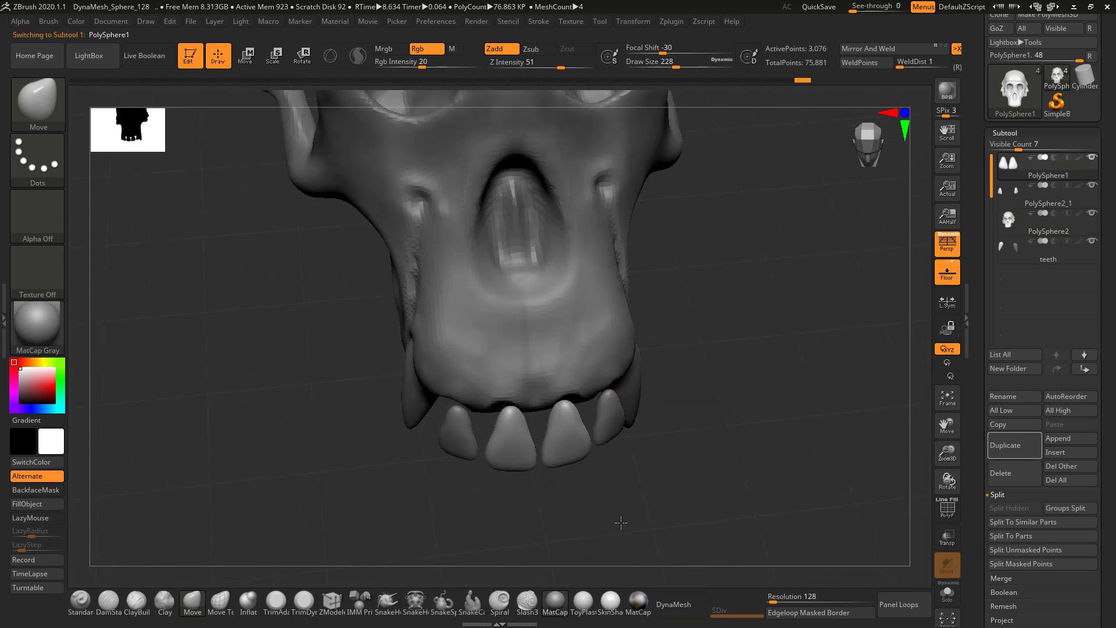
pyautogui.press('w')
pyautogui.moveTo(573, 436); pyautogui.dragTo(650, 519)
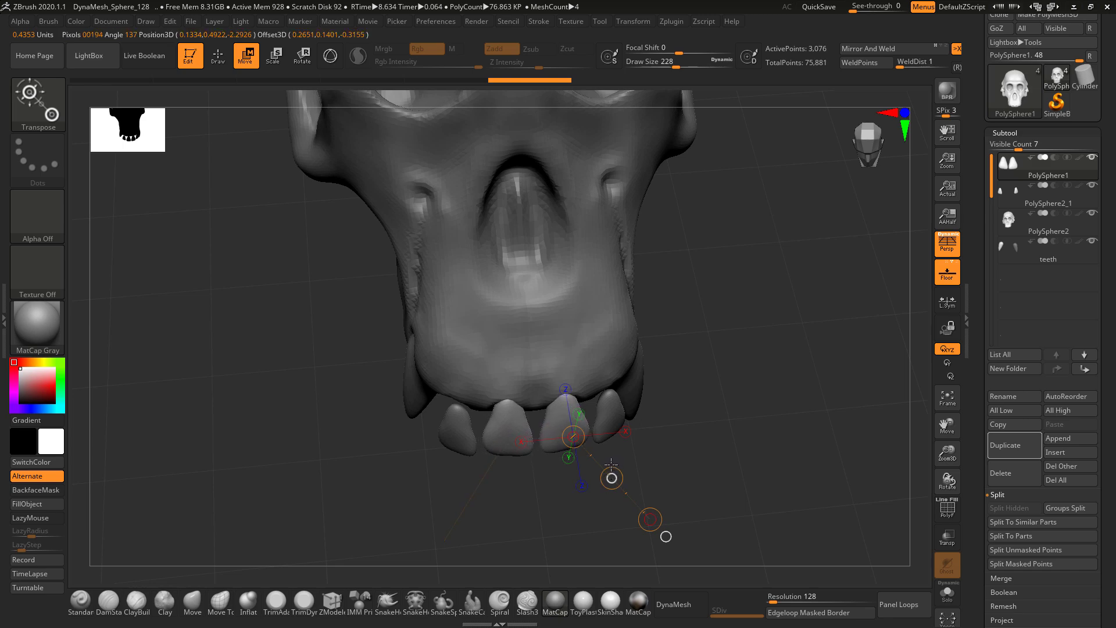
pyautogui.moveTo(610, 501); pyautogui.dragTo(511, 511)
pyautogui.moveTo(589, 437); pyautogui.dragTo(581, 470)
pyautogui.moveTo(558, 494); pyautogui.dragTo(650, 465)
# Step: Select the outer incisors and reposition them against the jaw's edge with a transpose line
pyautogui.keyDown('alt'); pyautogui.click(665, 387); pyautogui.keyUp('alt')
pyautogui.moveTo(671, 414)
pyautogui.mouseDown()
pyautogui.moveTo(723, 450)
pyautogui.moveTo(689, 420)
pyautogui.mouseUp()
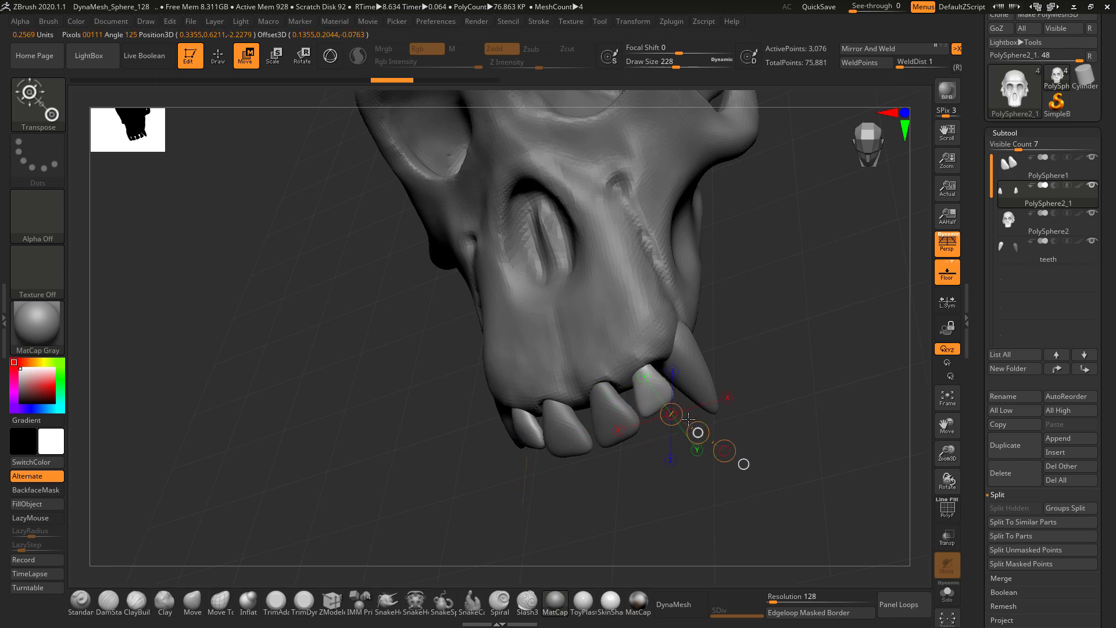
pyautogui.moveTo(625, 483); pyautogui.dragTo(668, 418)
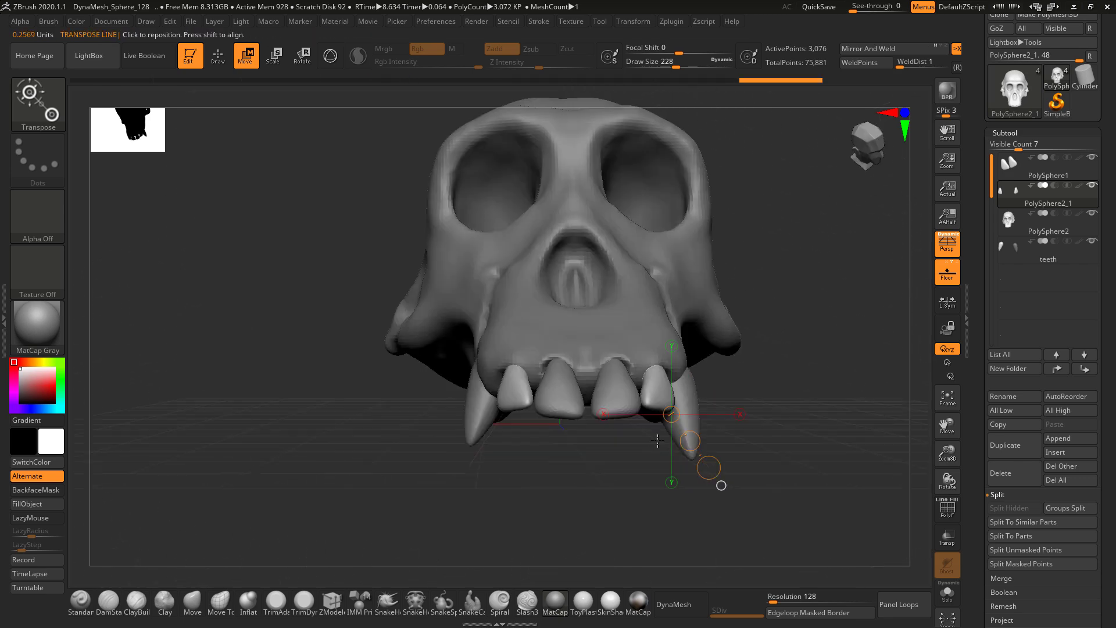
pyautogui.keyDown('alt'); pyautogui.moveTo(733, 388); pyautogui.dragTo(592, 484); pyautogui.keyUp('alt')
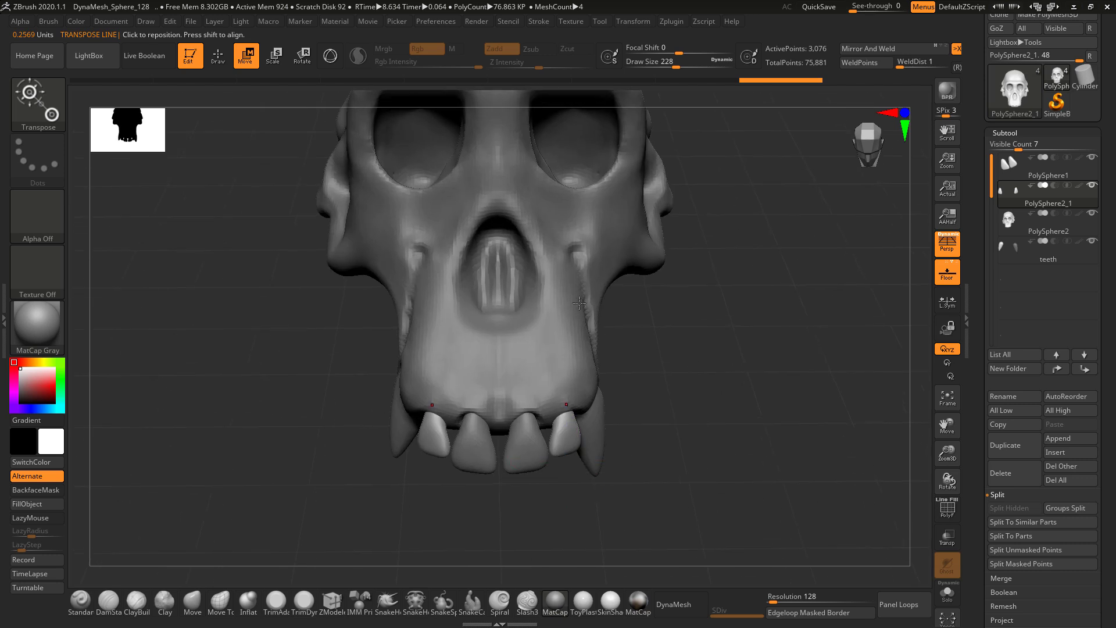
# Step: Select the skull subtool and switch to the DamStandard brush at draw size 65
pyautogui.keyDown('alt'); pyautogui.click(506, 346); pyautogui.keyUp('alt')
pyautogui.hotkey('ctrl', 'z')
pyautogui.keyDown('alt'); pyautogui.click(505, 347); pyautogui.keyUp('alt')
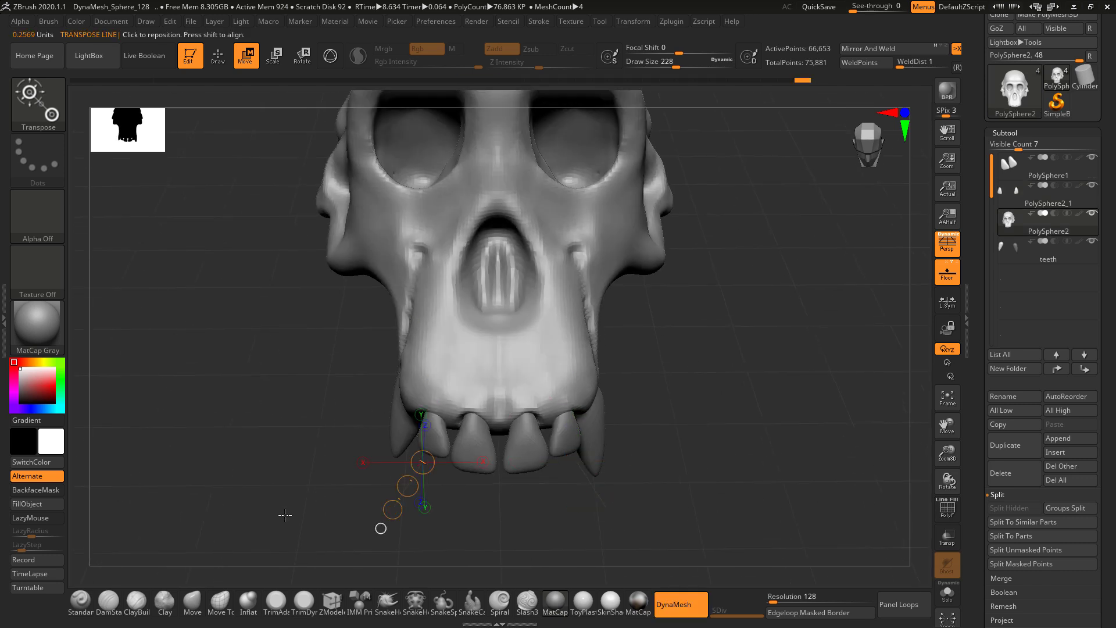
pyautogui.click(108, 601)
pyautogui.press('space')
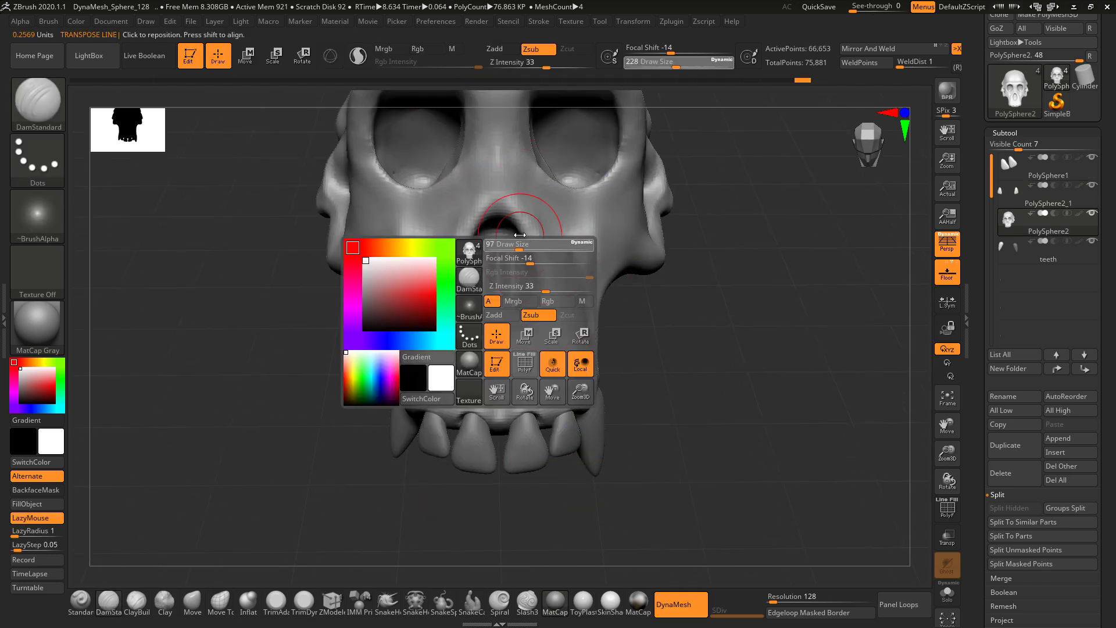
pyautogui.moveTo(724, 321); pyautogui.dragTo(717, 268)
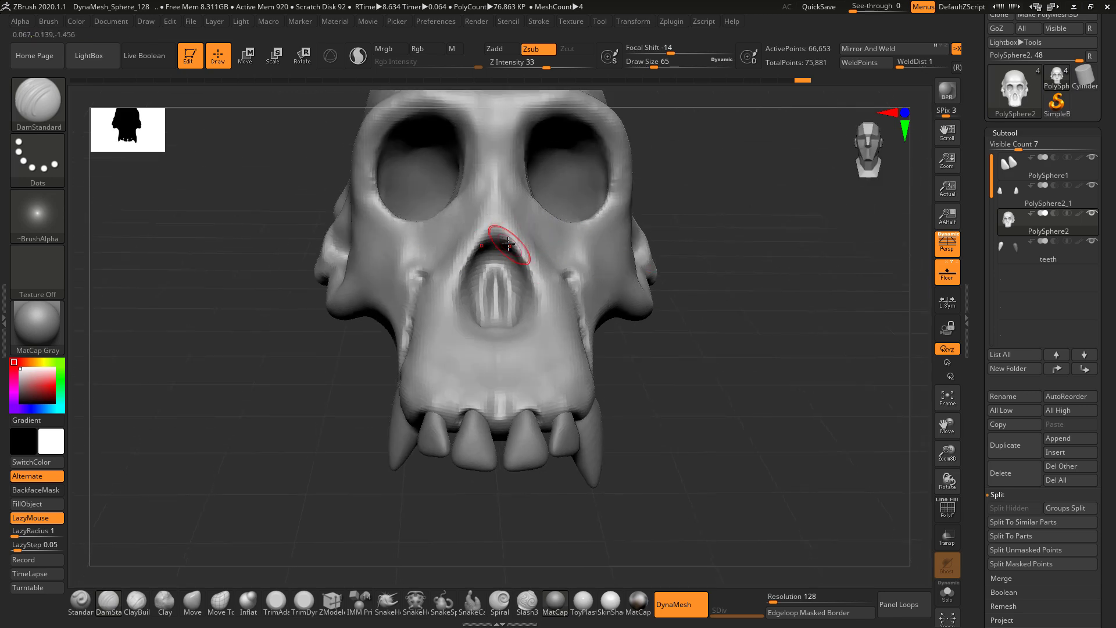
# Step: Save the project as Chimp Skull in the Lecture 5 - Sculpting Skull folder of the Sculpting a Chimpanzee in ZBrush course
pyautogui.keyDown('alt'); pyautogui.moveTo(783, 301); pyautogui.dragTo(715, 311); pyautogui.keyUp('alt')
pyautogui.moveTo(801, 338)
pyautogui.keyDown('shift'); pyautogui.mouseDown()
pyautogui.moveTo(804, 322)
pyautogui.moveTo(777, 334)
pyautogui.moveTo(773, 311)
pyautogui.mouseUp(); pyautogui.keyUp('shift')
pyautogui.hotkey('ctrl', 's')
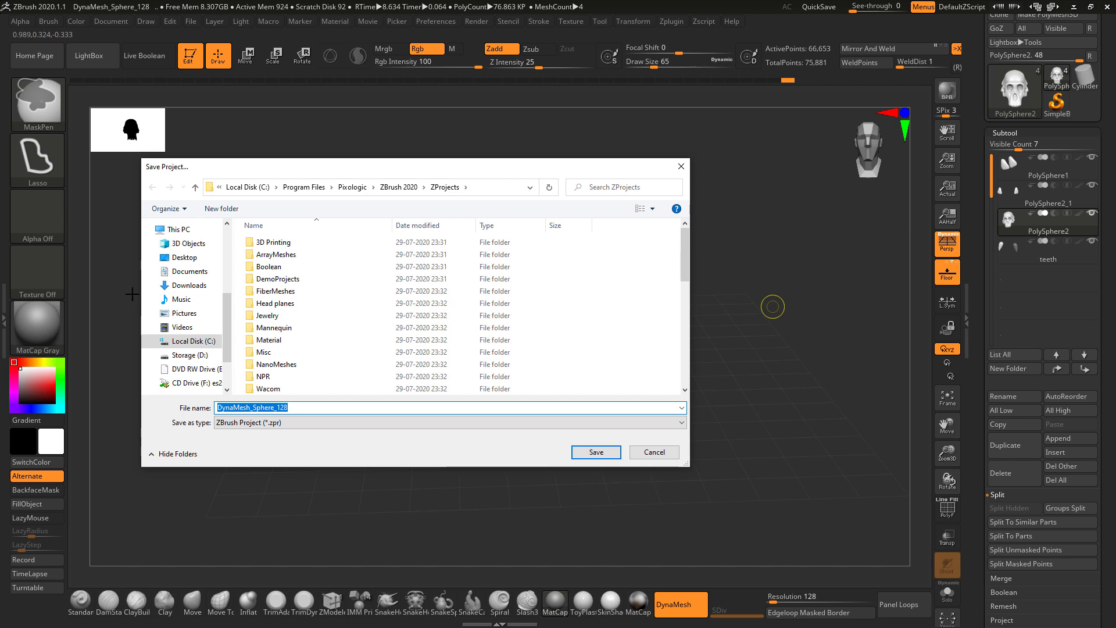
pyautogui.scroll(2, 169, 334)
pyautogui.scroll(-2, 187, 297)
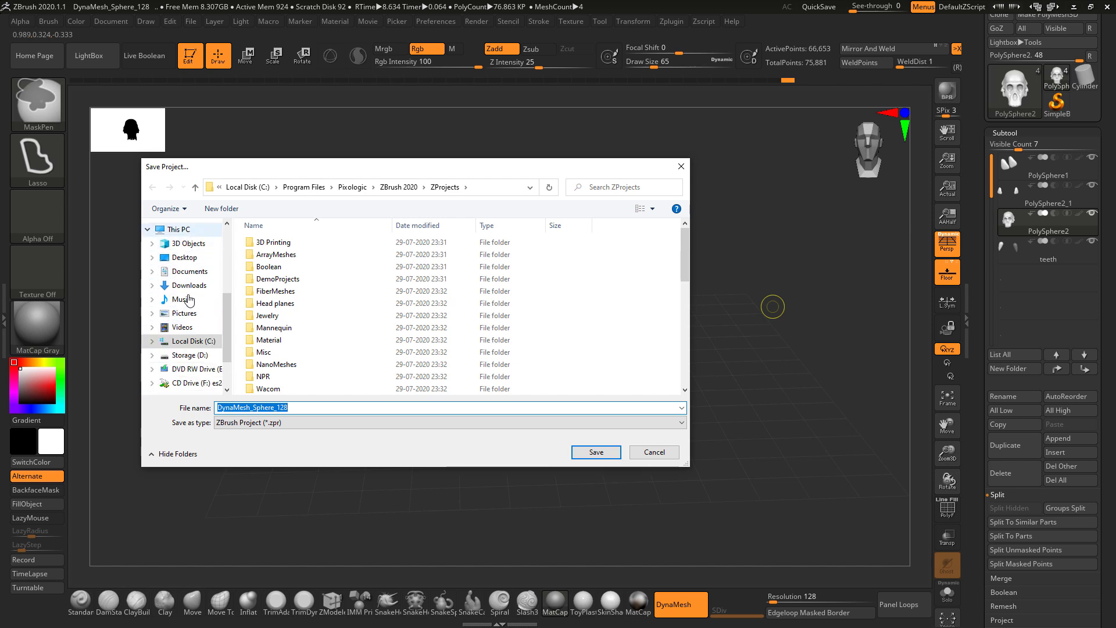
pyautogui.scroll(2, 183, 298)
pyautogui.click(187, 238)
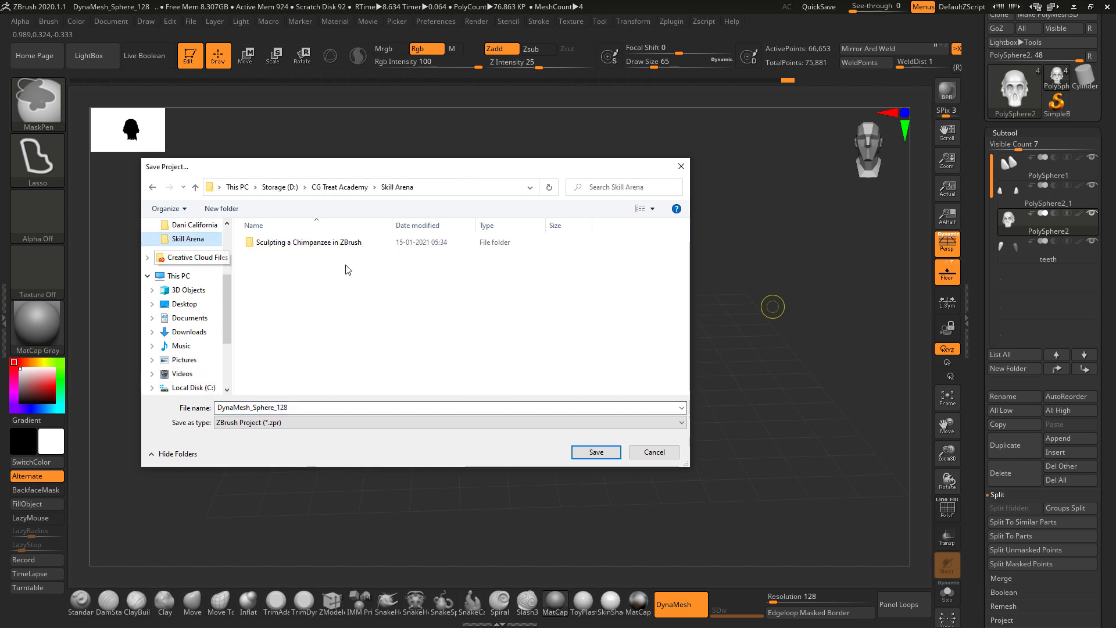
pyautogui.doubleClick(308, 242)
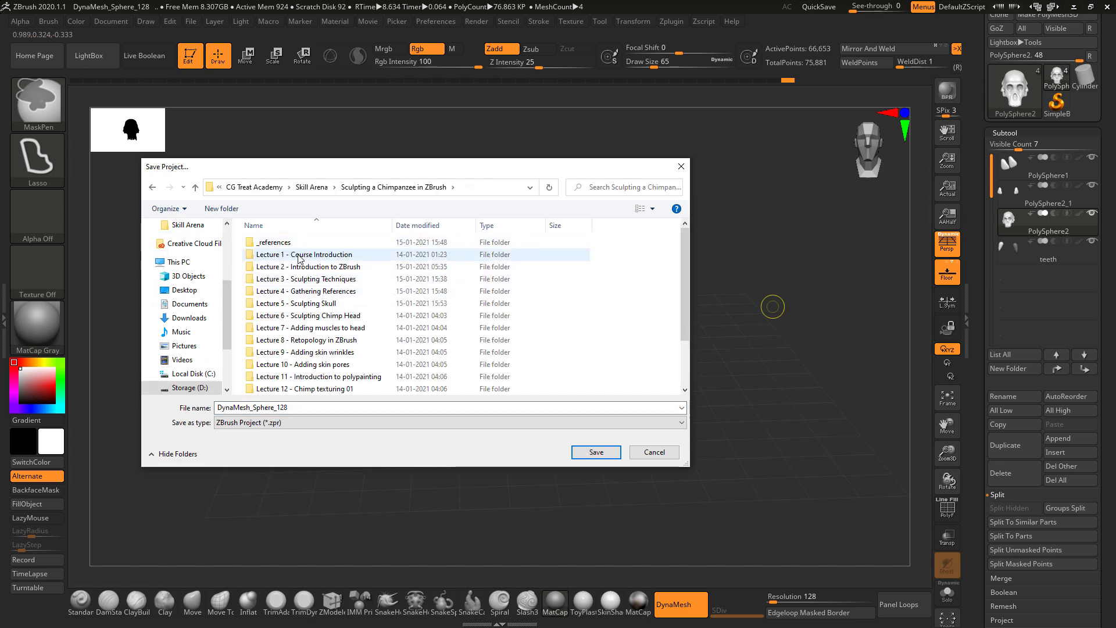
pyautogui.doubleClick(311, 305)
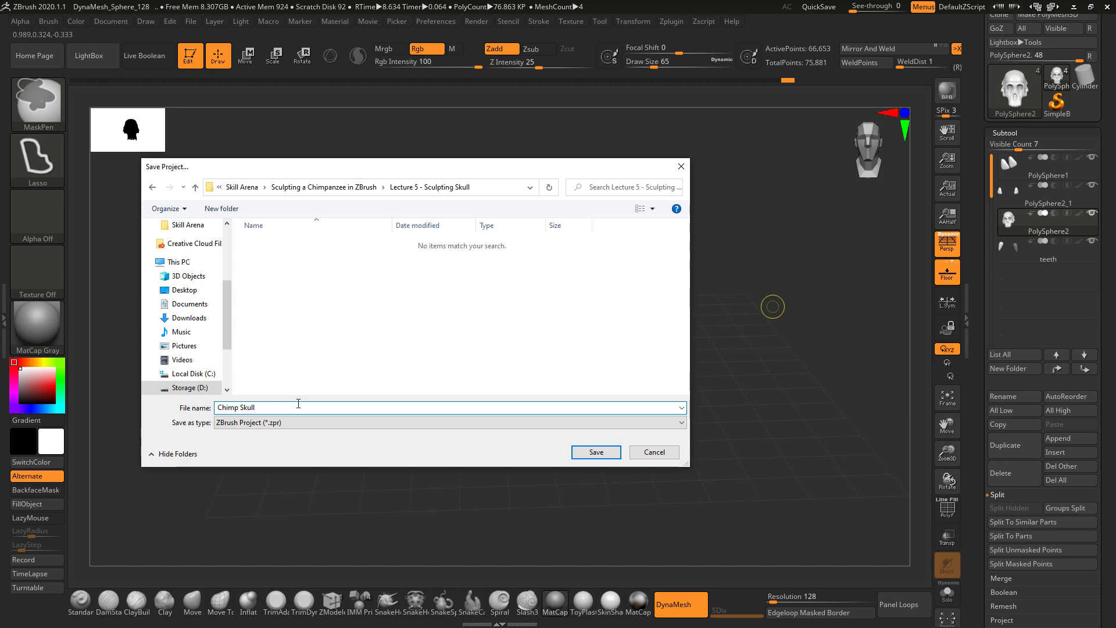
pyautogui.press('Return')
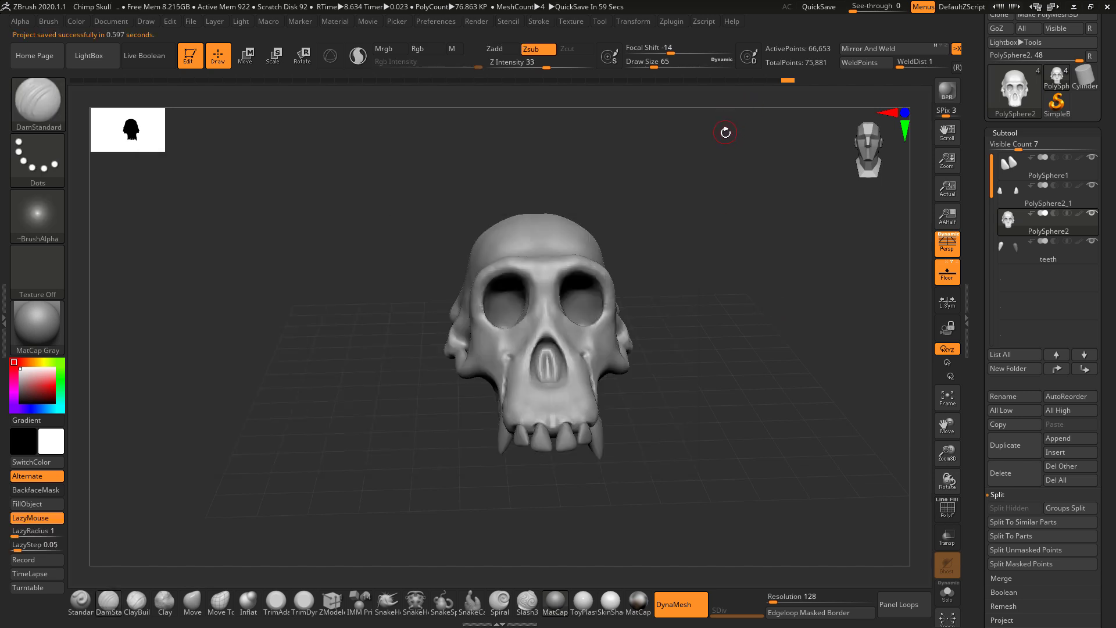
# Step: Compare the skull's side profile and canine shape with the side-view reference photo
pyautogui.moveTo(745, 260); pyautogui.dragTo(653, 321)
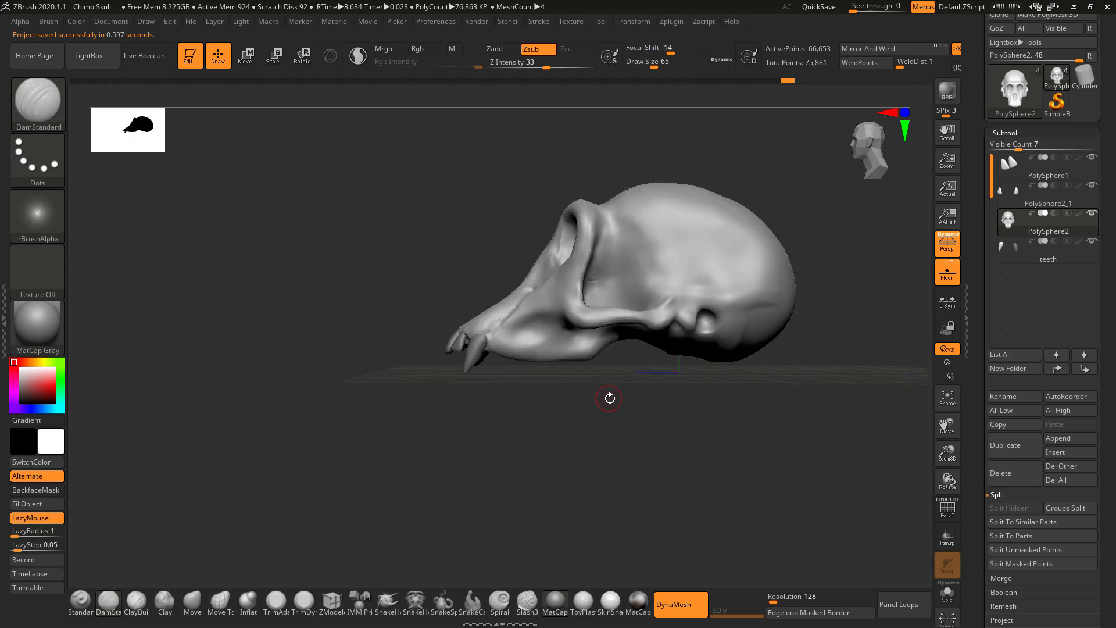
pyautogui.keyDown('alt'); pyautogui.moveTo(651, 390); pyautogui.dragTo(607, 382); pyautogui.keyUp('alt')
pyautogui.hotkey('alt', 'Tab')
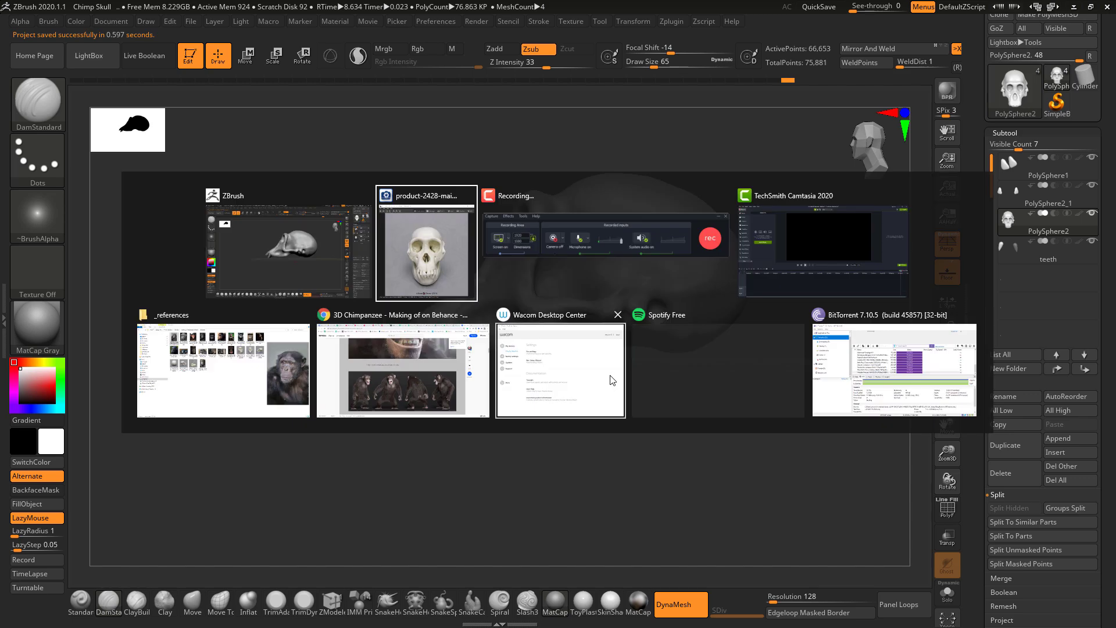
pyautogui.scroll(-1, 601, 359)
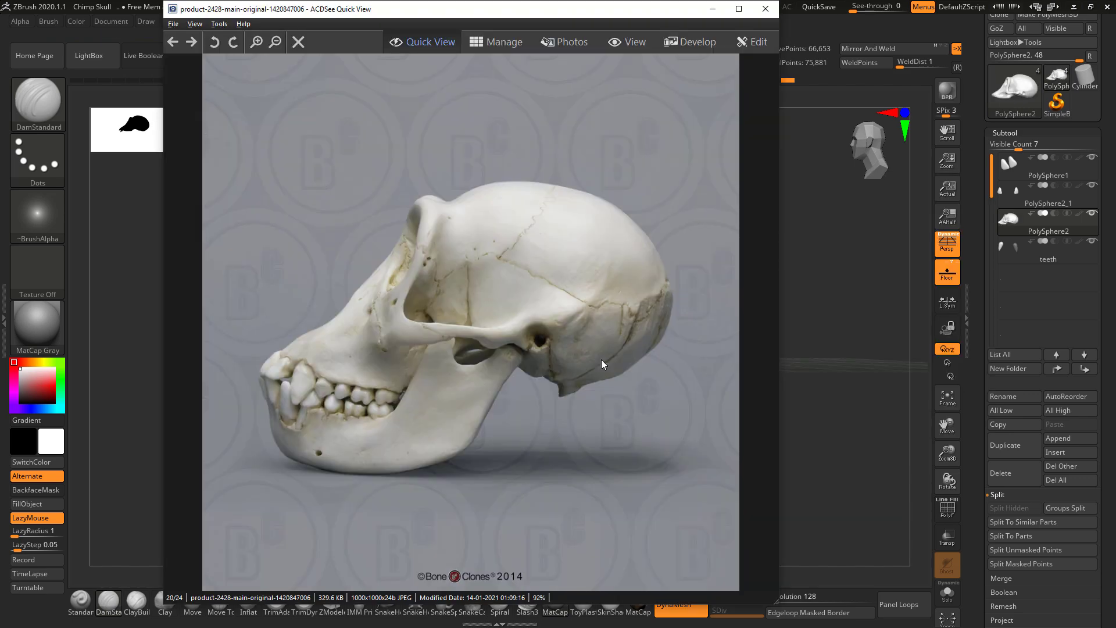
pyautogui.hotkey('alt', 'Tab')
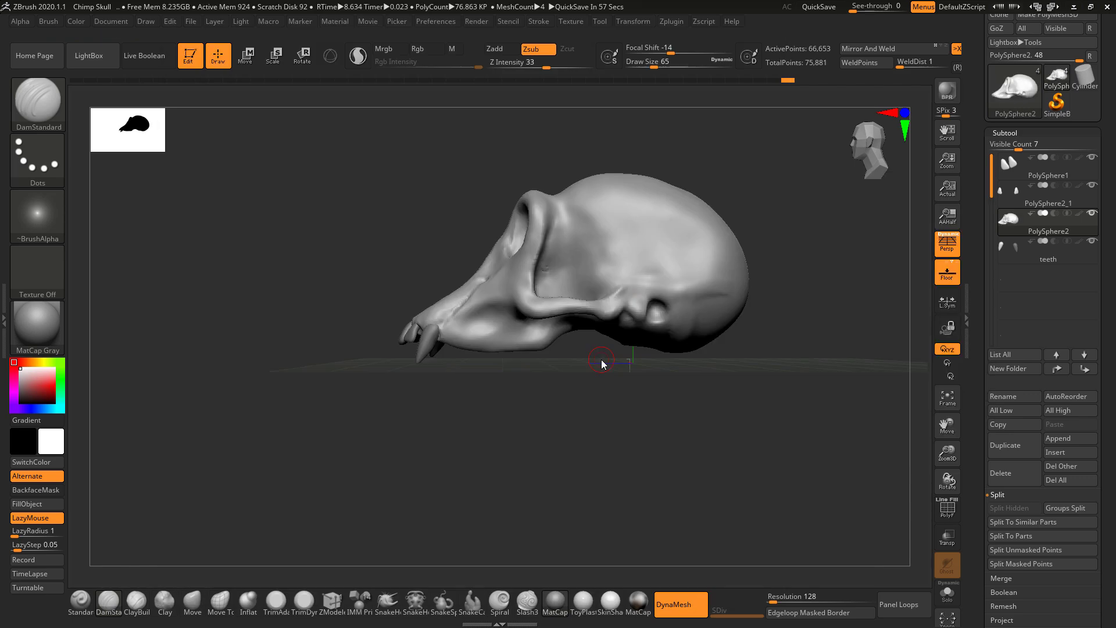
pyautogui.hotkey('alt', 'Tab')
pyautogui.hotkey('alt', 'Tab')
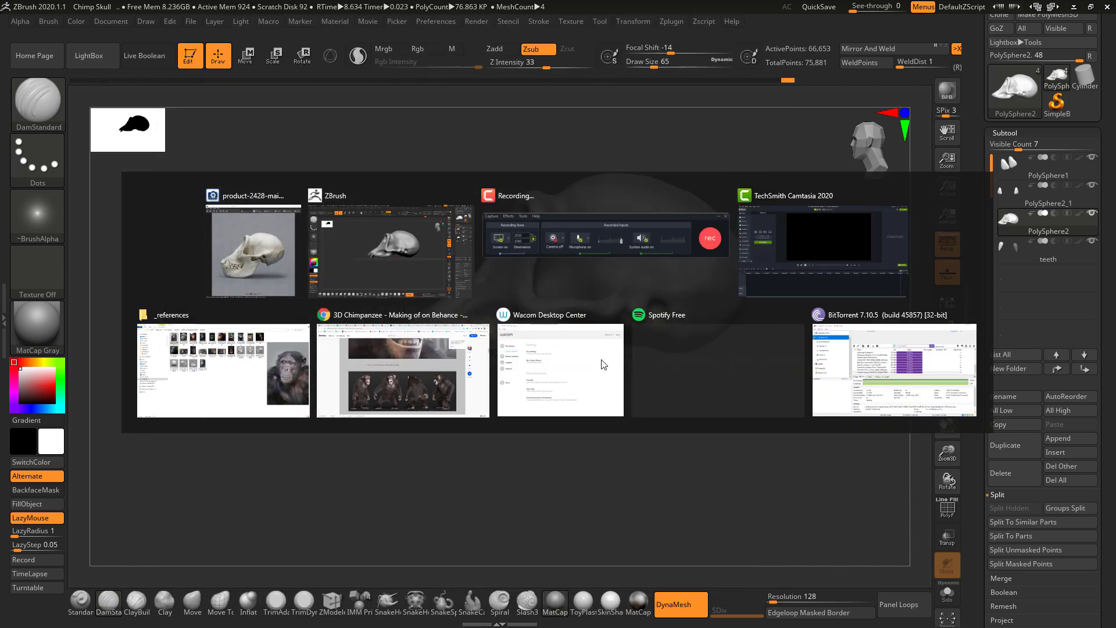
# Step: Select the canine teeth subtool and broaden the canine's base with the Move brush at draw size 154, checking the reference photo
pyautogui.keyDown('ctrl'); pyautogui.moveTo(567, 367); pyautogui.dragTo(511, 421, button='right'); pyautogui.keyUp('ctrl')
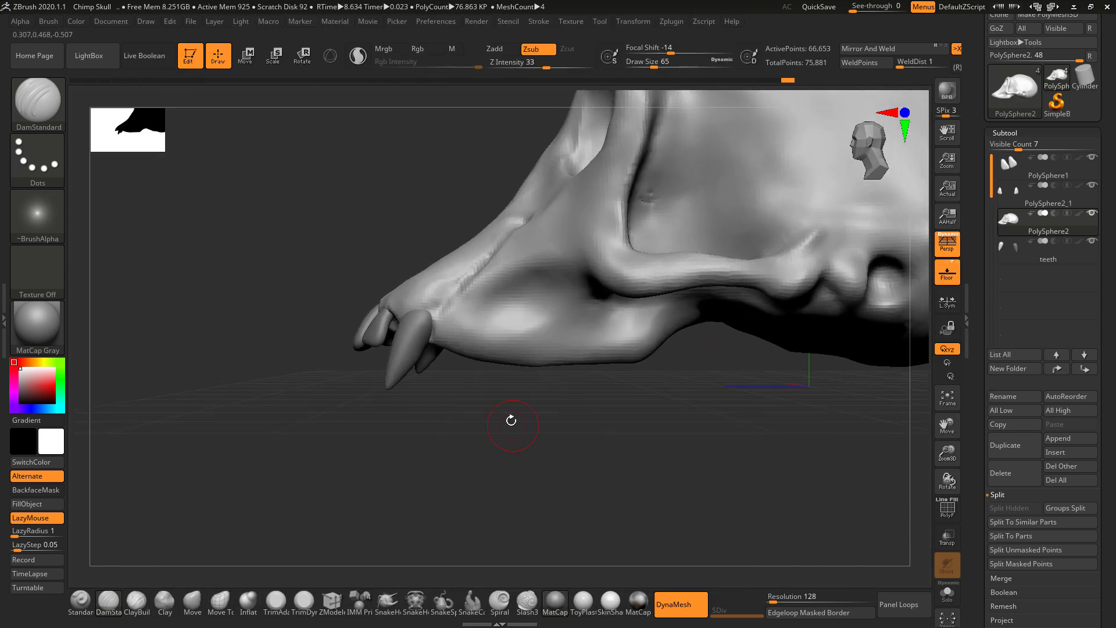
pyautogui.keyDown('alt'); pyautogui.click(417, 345); pyautogui.keyUp('alt')
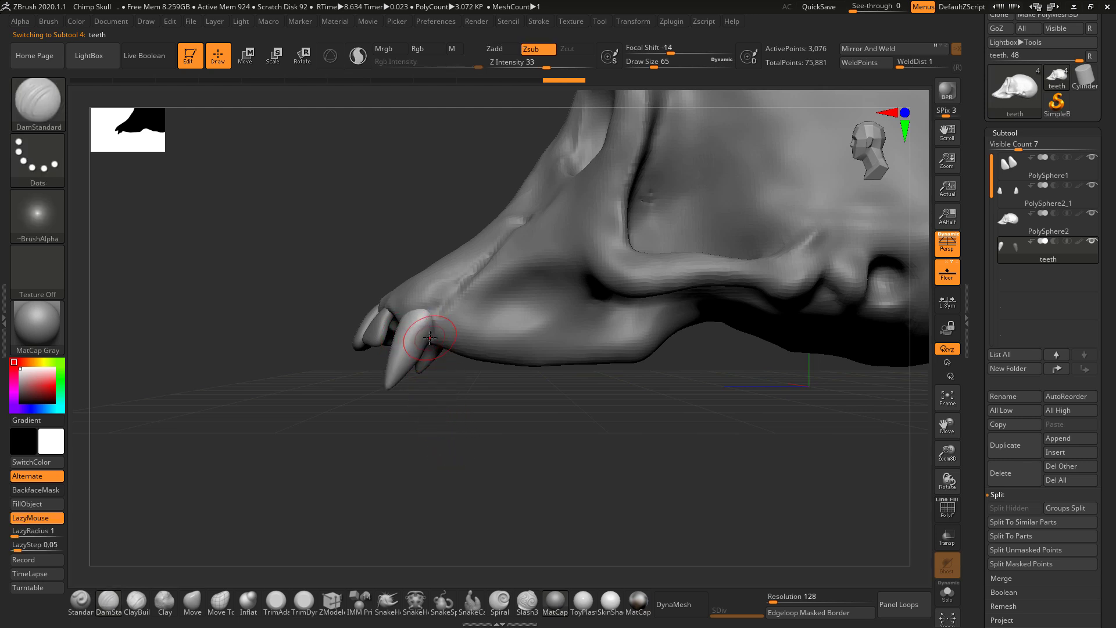
pyautogui.press('space')
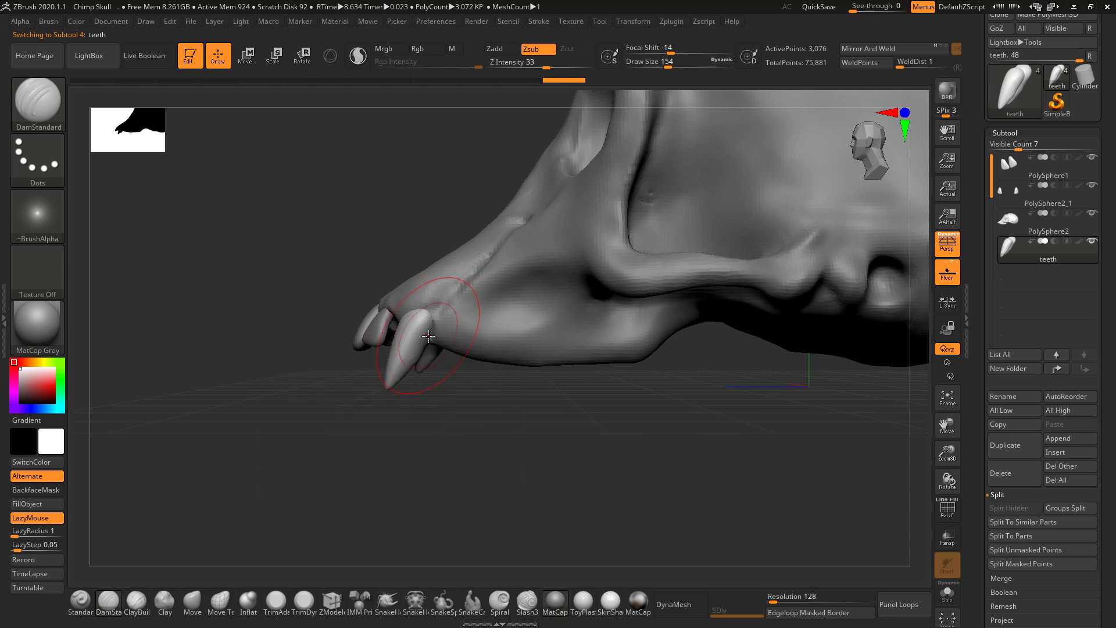
pyautogui.click(193, 600)
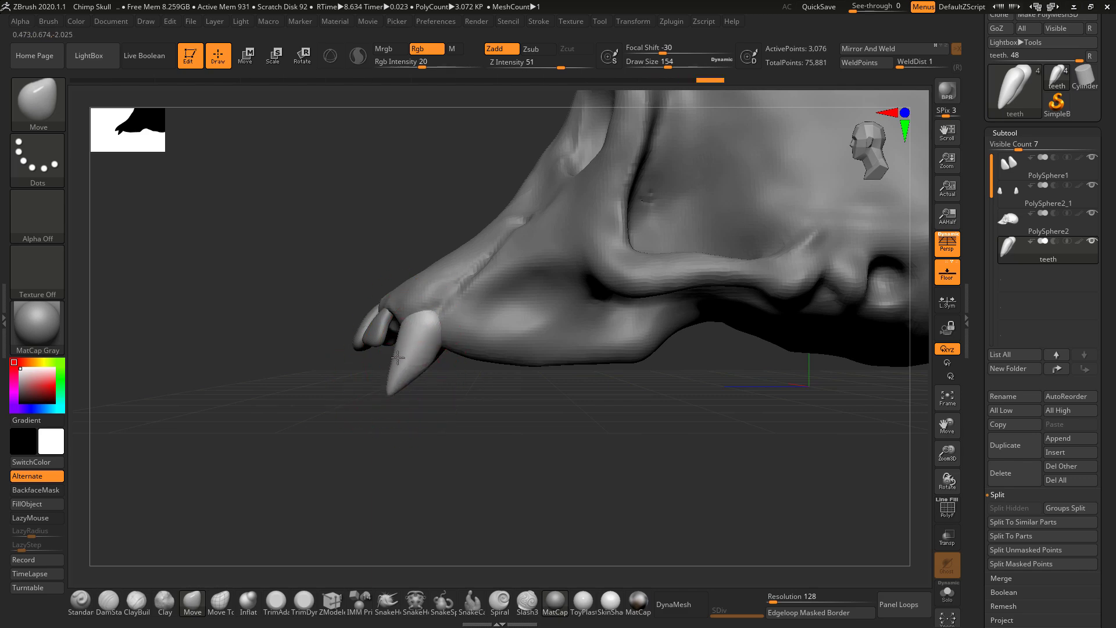
pyautogui.hotkey('alt', 'Tab')
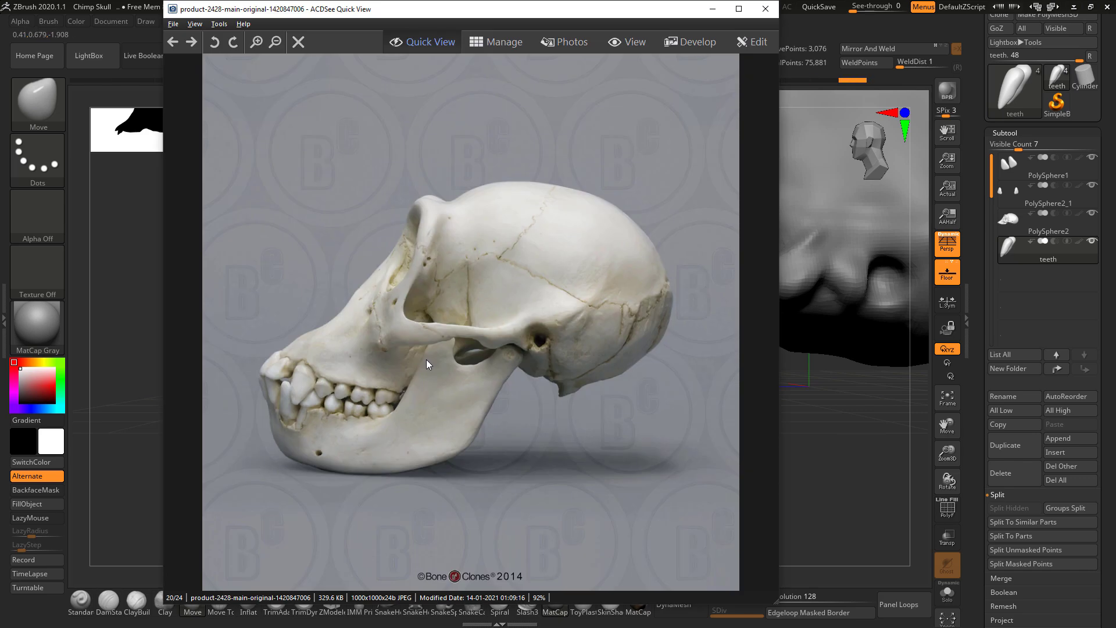
pyautogui.hotkey('alt', 'Tab')
# Step: Refine the canine's base from the opposite side with the Move brush and compare it with the side-view reference photo
pyautogui.moveTo(434, 345); pyautogui.dragTo(413, 334, button='right')
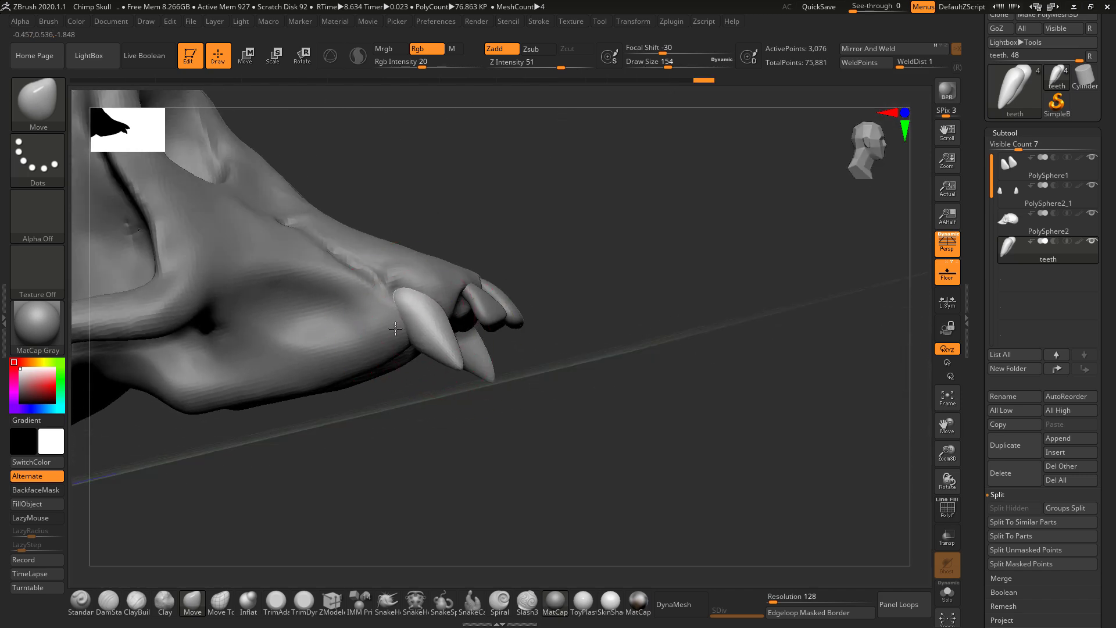
pyautogui.moveTo(395, 329); pyautogui.dragTo(384, 339)
pyautogui.moveTo(434, 401); pyautogui.dragTo(370, 447)
pyautogui.moveTo(419, 301); pyautogui.dragTo(523, 316, button='right')
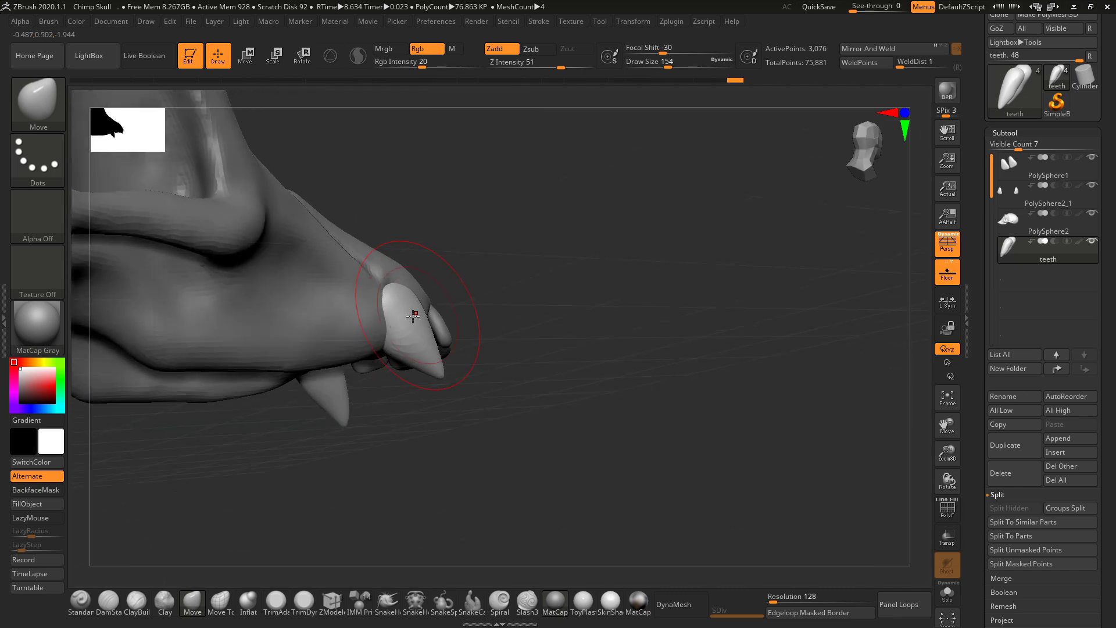
pyautogui.moveTo(398, 326); pyautogui.dragTo(286, 354, button='right')
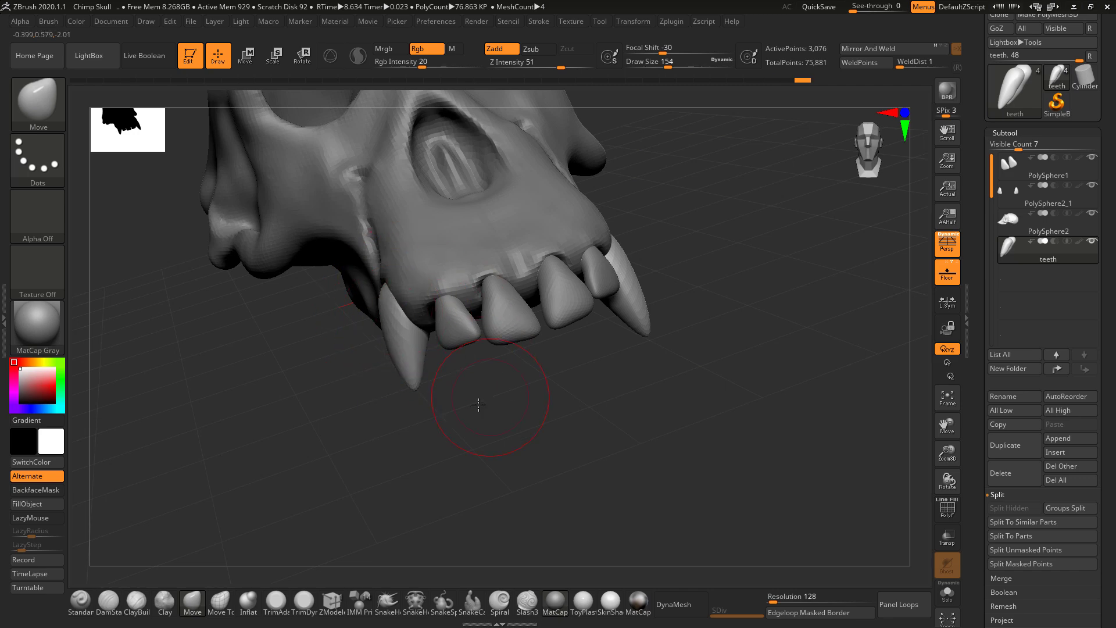
pyautogui.moveTo(479, 404); pyautogui.dragTo(563, 439, button='right')
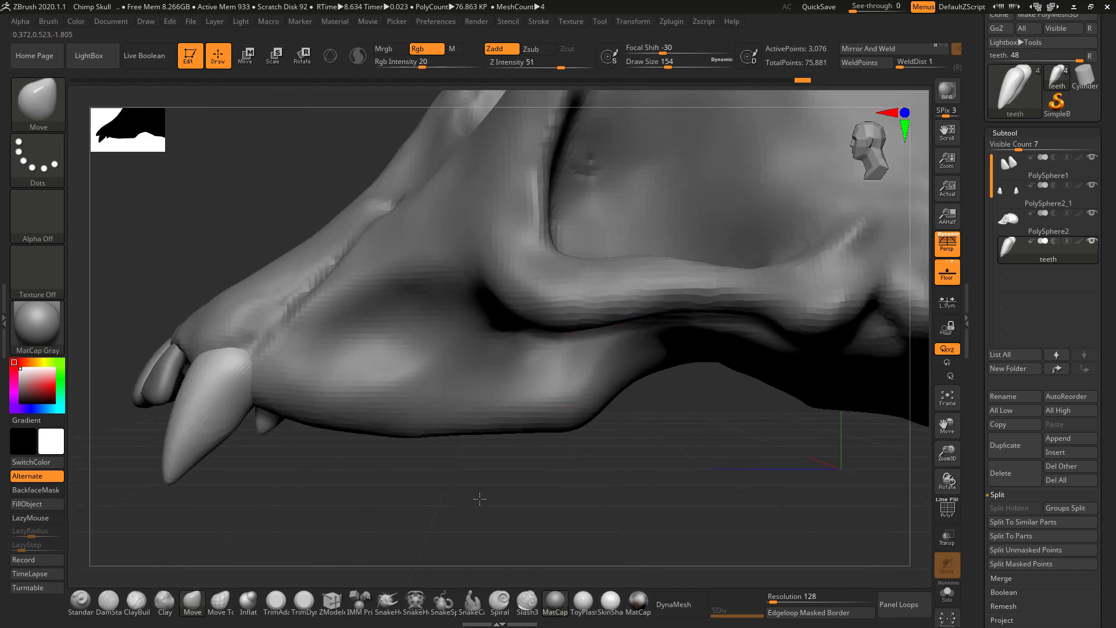
pyautogui.keyDown('alt'); pyautogui.moveTo(480, 499); pyautogui.dragTo(555, 467, button='right'); pyautogui.keyUp('alt')
pyautogui.hotkey('alt', 'Tab')
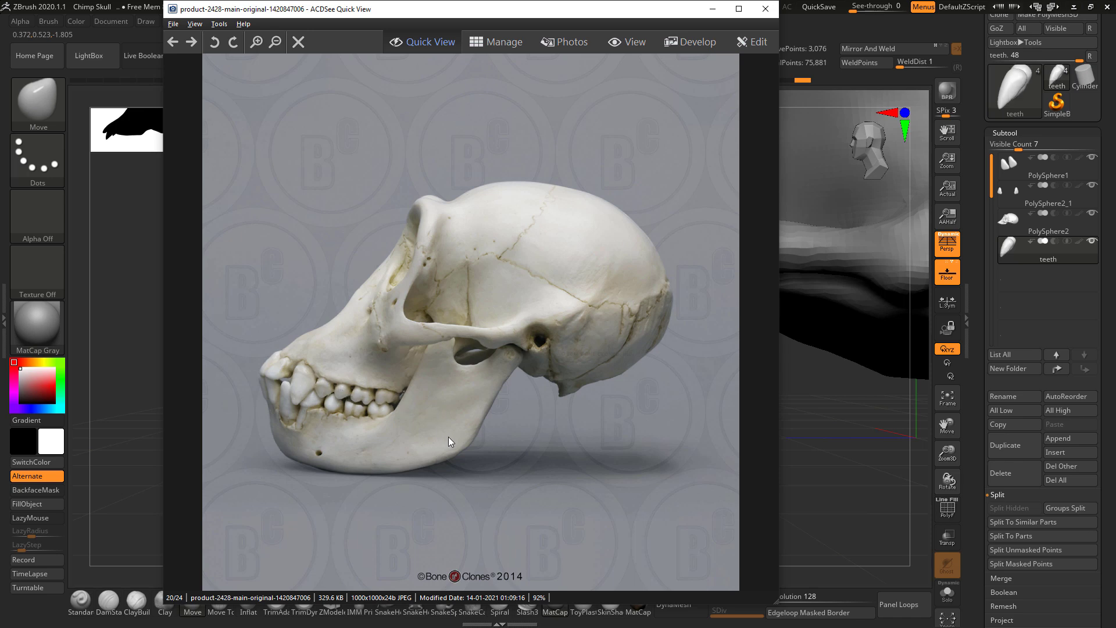
pyautogui.hotkey('alt', 'Tab')
# Step: Select the skull subtool and insert a sphere on the jaw ridge behind the canine using the IMM Primitives brush at draw size 83
pyautogui.moveTo(480, 464); pyautogui.dragTo(568, 279)
pyautogui.keyDown('alt'); pyautogui.click(566, 290); pyautogui.keyUp('alt')
pyautogui.moveTo(589, 210); pyautogui.dragTo(472, 268)
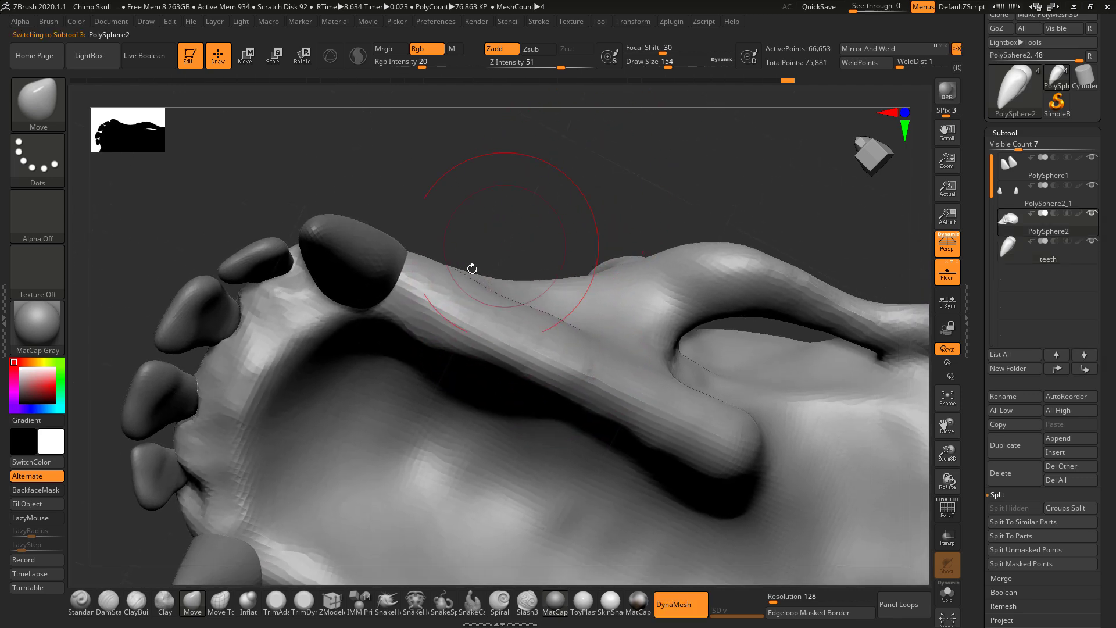
pyautogui.click(358, 602)
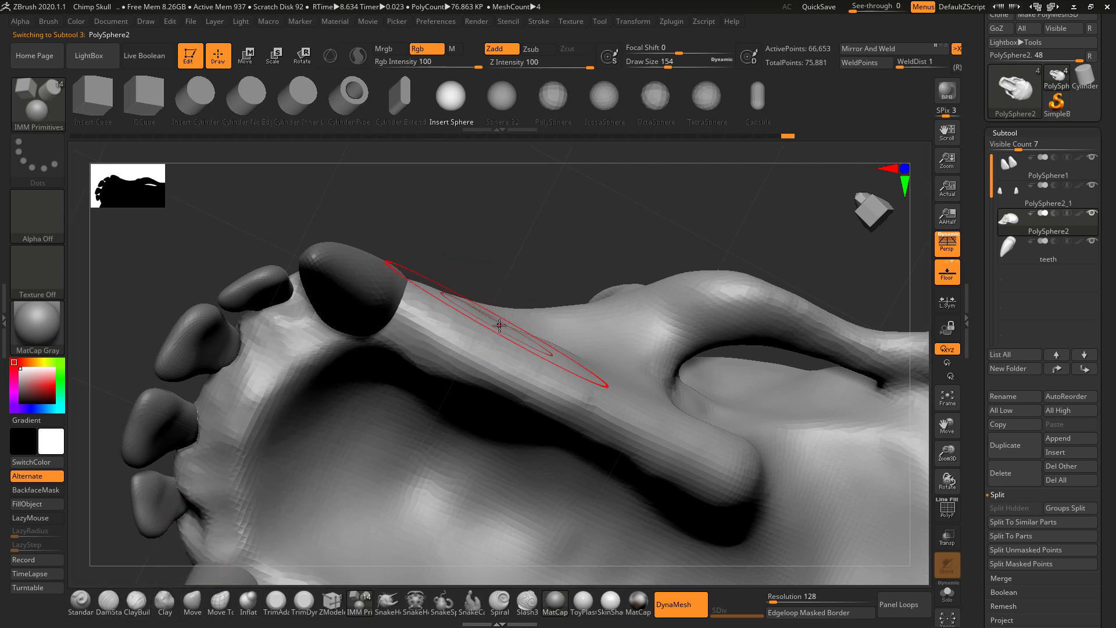
pyautogui.press('space')
pyautogui.moveTo(439, 332)
pyautogui.mouseDown()
pyautogui.moveTo(429, 330)
pyautogui.moveTo(476, 331)
pyautogui.mouseUp()
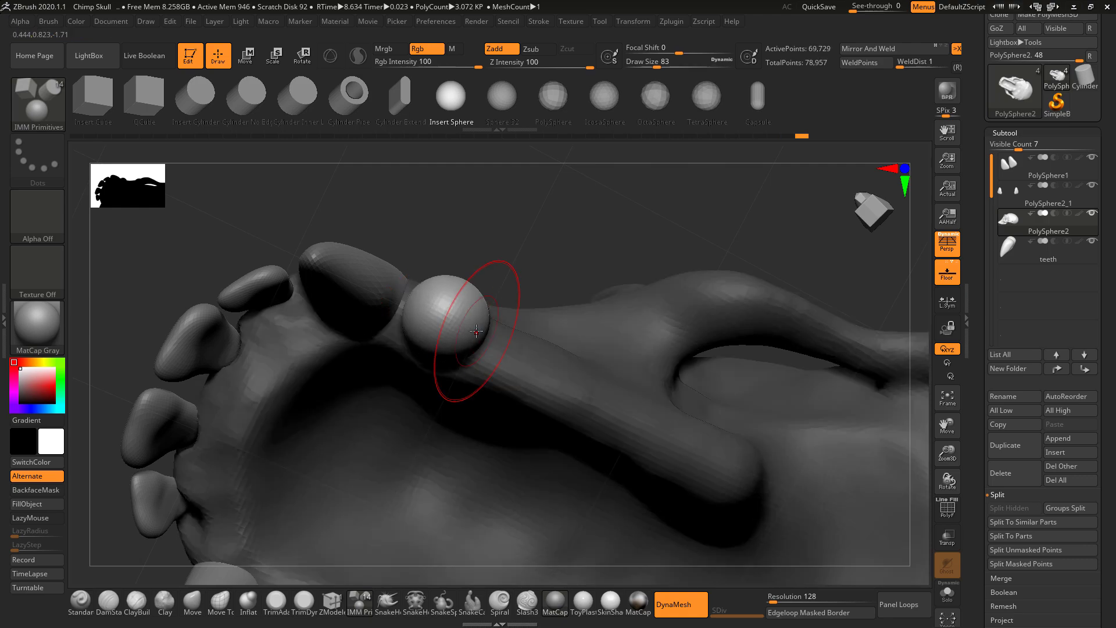
# Step: Reshape the inserted sphere behind the canine from several angles with the Move brush at draw size 158, using the reference photo
pyautogui.hotkey('alt', 'Tab')
pyautogui.hotkey('alt', 'Tab')
pyautogui.moveTo(484, 250)
pyautogui.mouseDown()
pyautogui.moveTo(474, 334)
pyautogui.moveTo(512, 299)
pyautogui.moveTo(483, 311)
pyautogui.moveTo(451, 284)
pyautogui.moveTo(459, 247)
pyautogui.mouseUp()
pyautogui.click(193, 602)
pyautogui.press('space')
pyautogui.moveTo(482, 402); pyautogui.dragTo(526, 192)
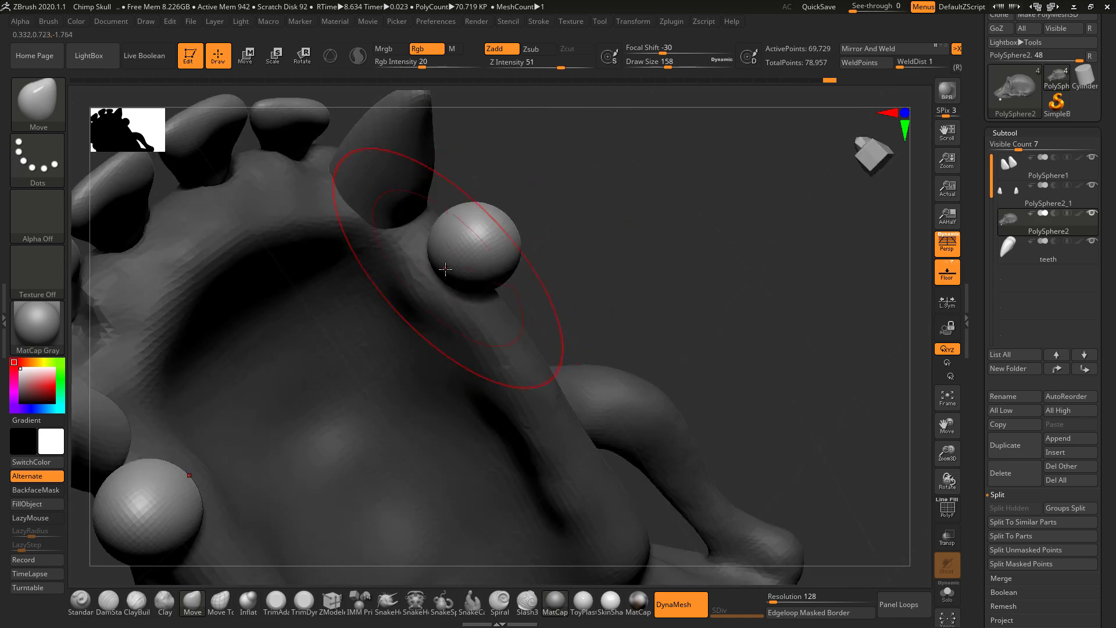
pyautogui.moveTo(445, 269); pyautogui.dragTo(440, 279)
pyautogui.moveTo(543, 189); pyautogui.dragTo(506, 226)
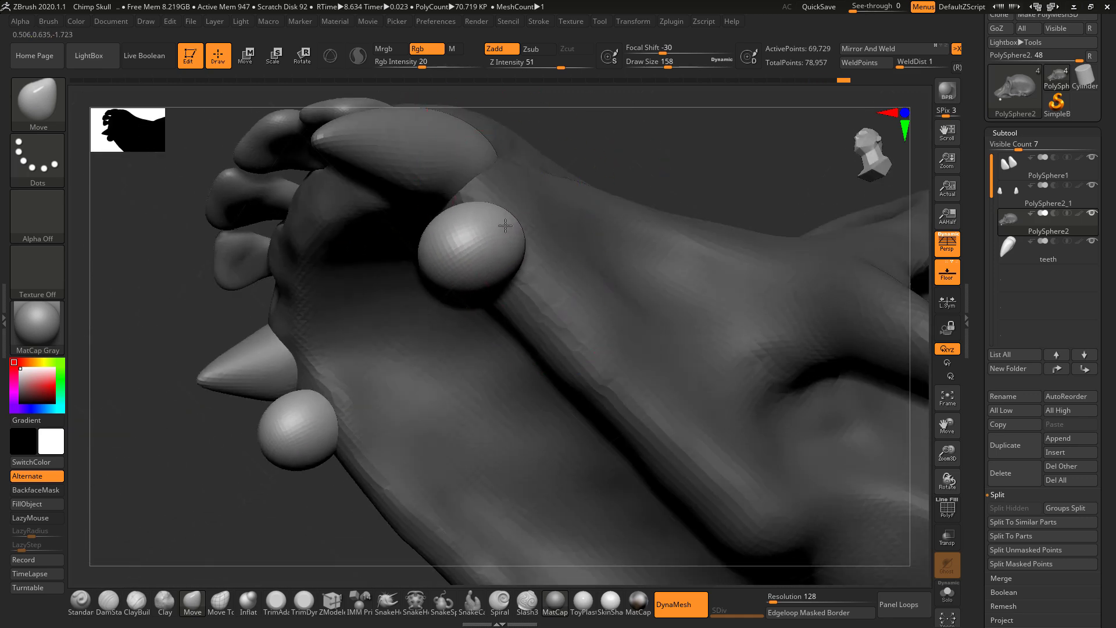
pyautogui.moveTo(572, 150); pyautogui.dragTo(495, 287)
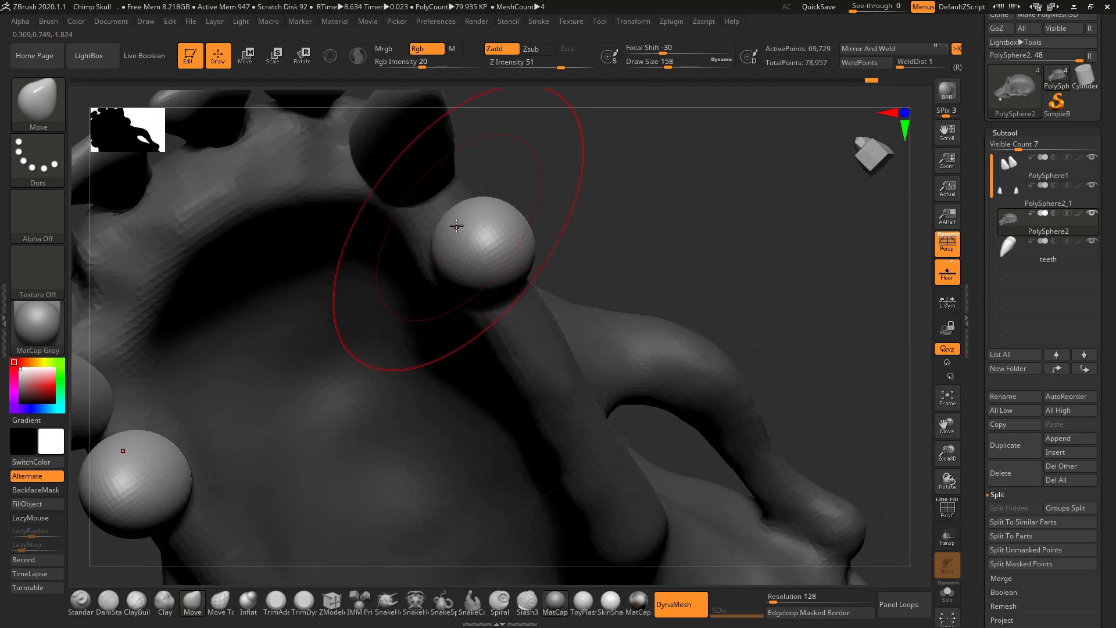
pyautogui.moveTo(543, 203); pyautogui.dragTo(548, 316)
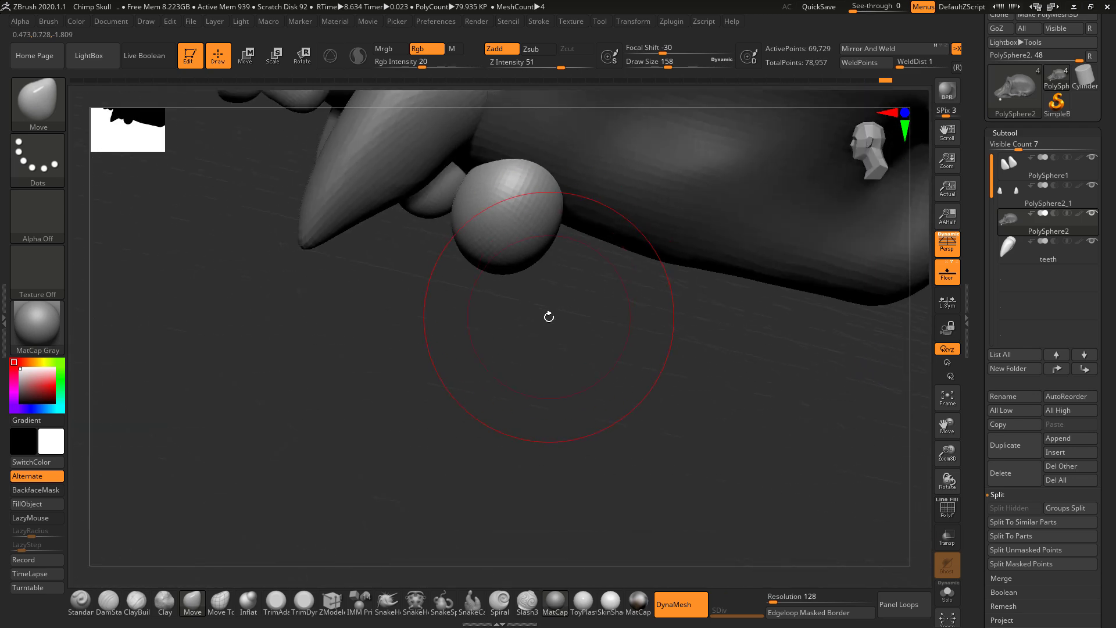
# Step: Build up a flattened biting surface on the sphere tooth with the ClayBuildup brush at draw size 41, after checking the reference photo
pyautogui.hotkey('alt', 'Tab')
pyautogui.hotkey('alt', 'Tab')
pyautogui.press('space')
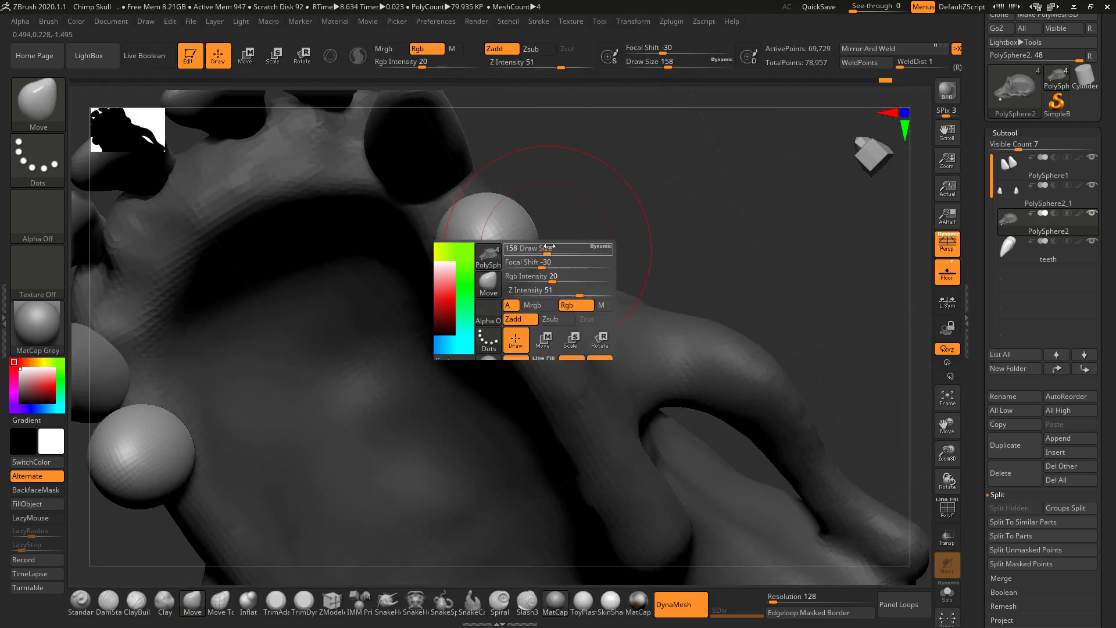
pyautogui.moveTo(543, 251); pyautogui.dragTo(527, 252)
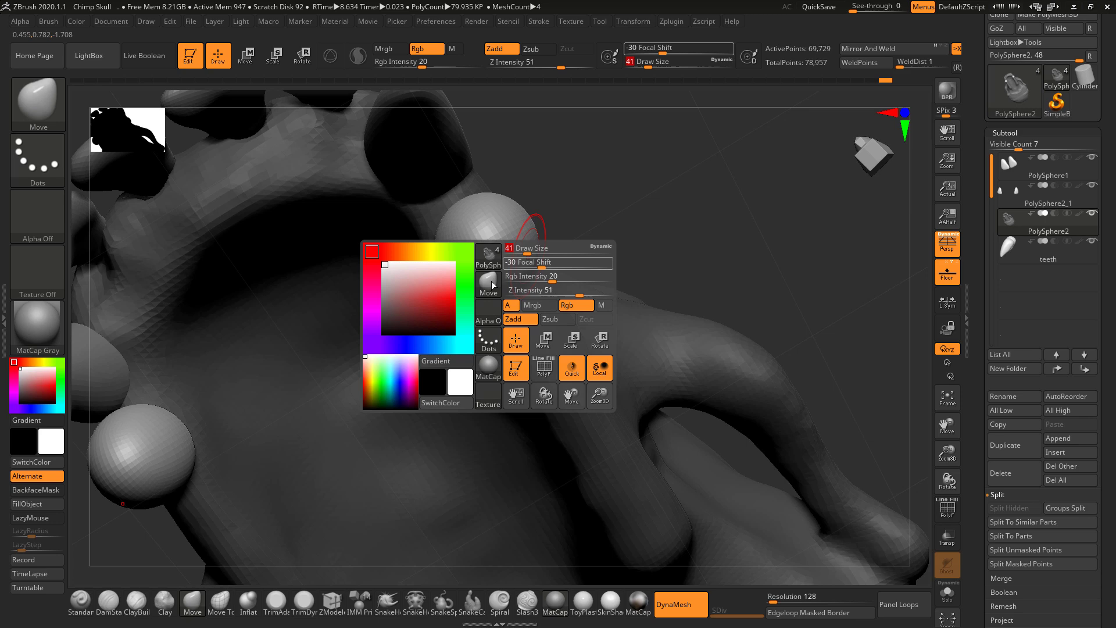
pyautogui.click(136, 602)
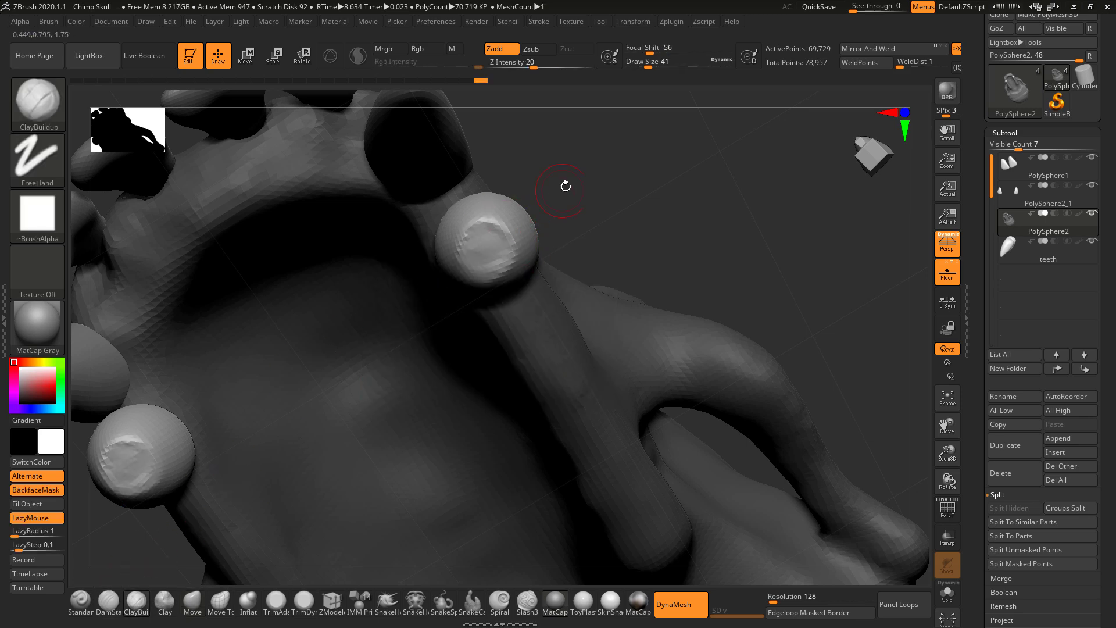
pyautogui.moveTo(566, 187)
pyautogui.mouseDown()
pyautogui.moveTo(436, 263)
pyautogui.moveTo(464, 263)
pyautogui.mouseUp()
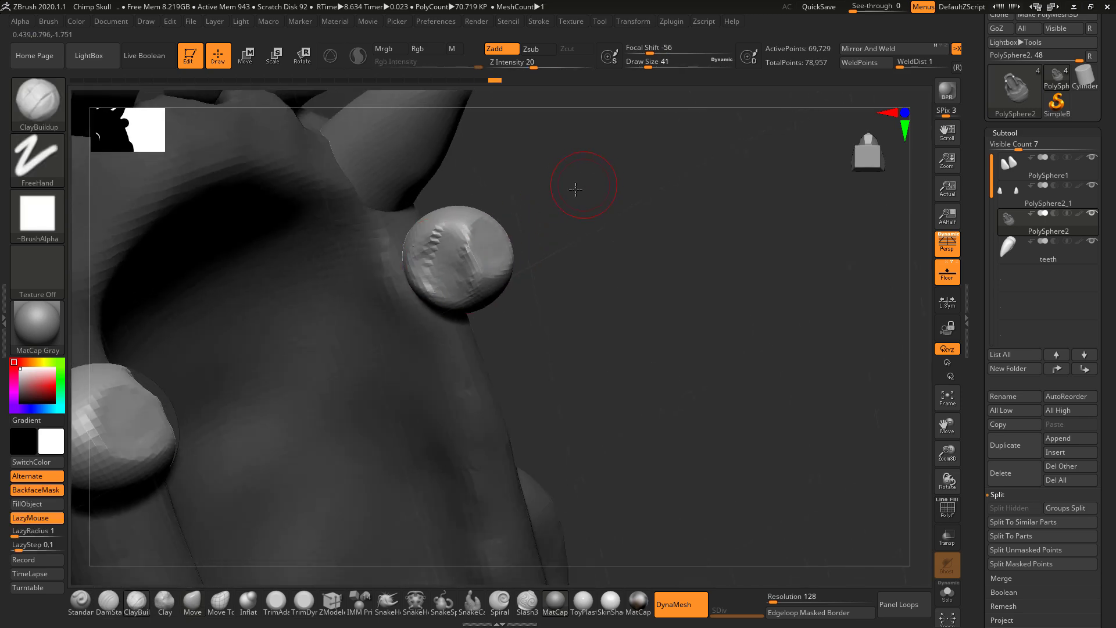
# Step: Flatten the sides of the sphere tooth with ClayBuildup and smooth it into a rounded, squarish molar form
pyautogui.moveTo(575, 189); pyautogui.dragTo(512, 239)
pyautogui.moveTo(476, 204); pyautogui.dragTo(451, 221)
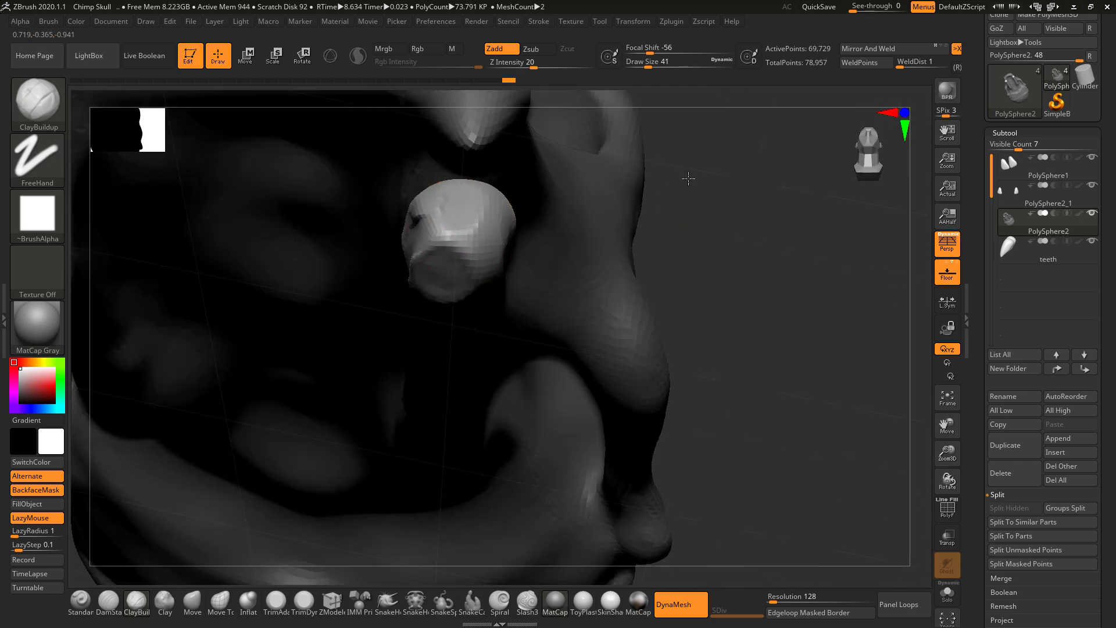
pyautogui.moveTo(688, 178); pyautogui.dragTo(465, 236)
pyautogui.keyDown('shift'); pyautogui.moveTo(501, 157); pyautogui.dragTo(505, 184); pyautogui.keyUp('shift')
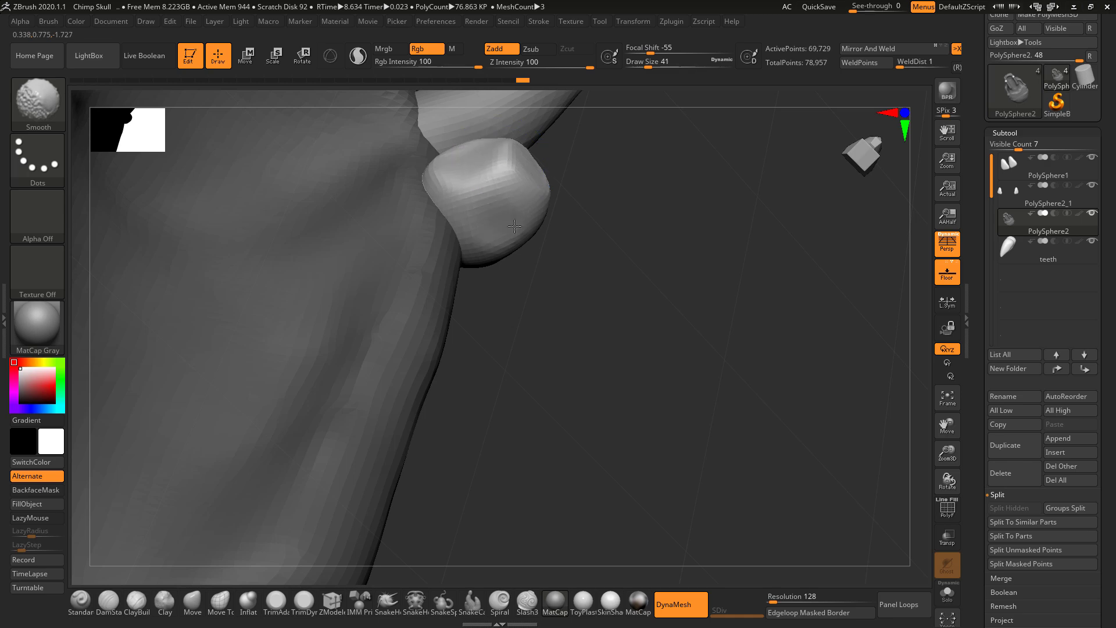
pyautogui.moveTo(567, 250); pyautogui.dragTo(568, 218)
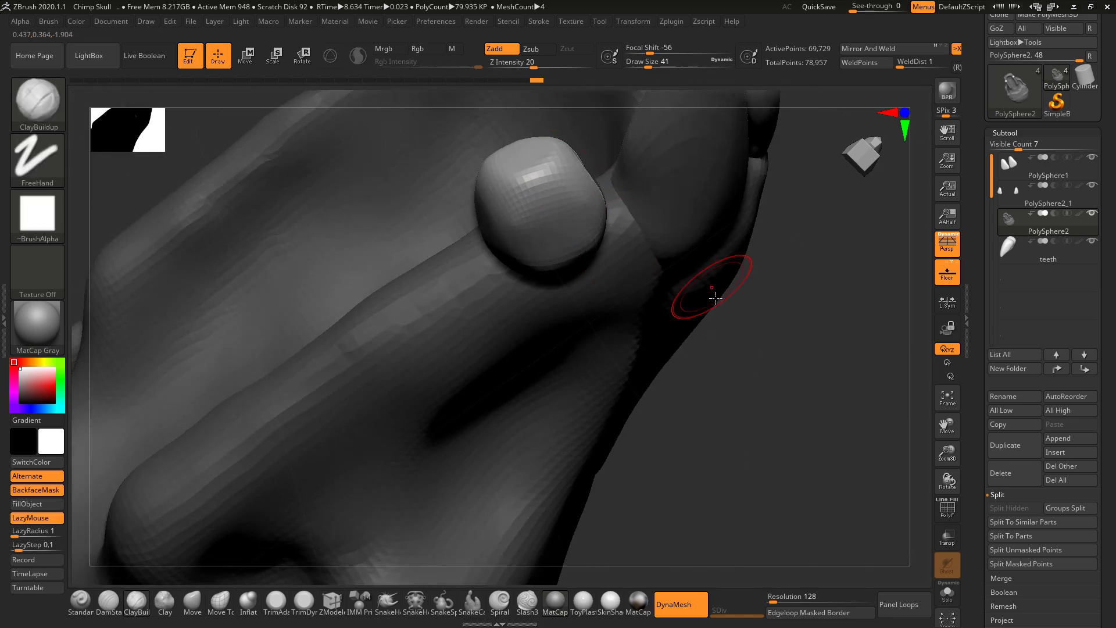
# Step: Examine the rounded molar behind the canine from several angles and compare its shape with the reference photo
pyautogui.moveTo(710, 294)
pyautogui.mouseDown()
pyautogui.moveTo(740, 344)
pyautogui.moveTo(698, 413)
pyautogui.moveTo(677, 368)
pyautogui.moveTo(605, 291)
pyautogui.moveTo(592, 426)
pyautogui.moveTo(576, 351)
pyautogui.mouseUp()
pyautogui.hotkey('alt', 'Tab')
pyautogui.hotkey('alt', 'Tab')
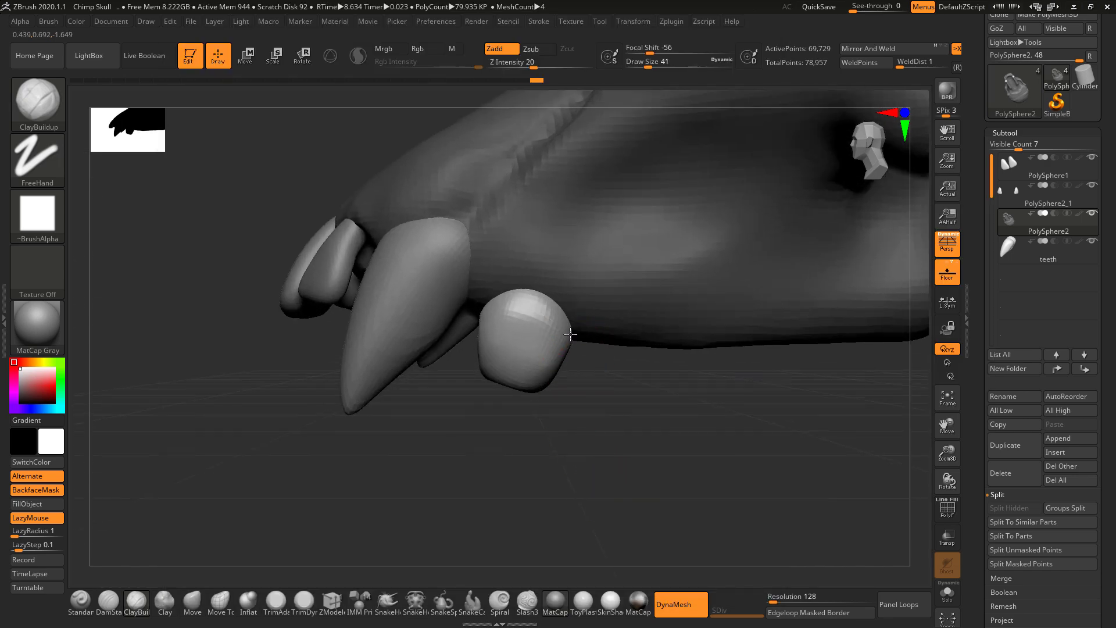
pyautogui.moveTo(505, 420)
pyautogui.mouseDown()
pyautogui.moveTo(482, 360)
pyautogui.moveTo(483, 375)
pyautogui.mouseUp()
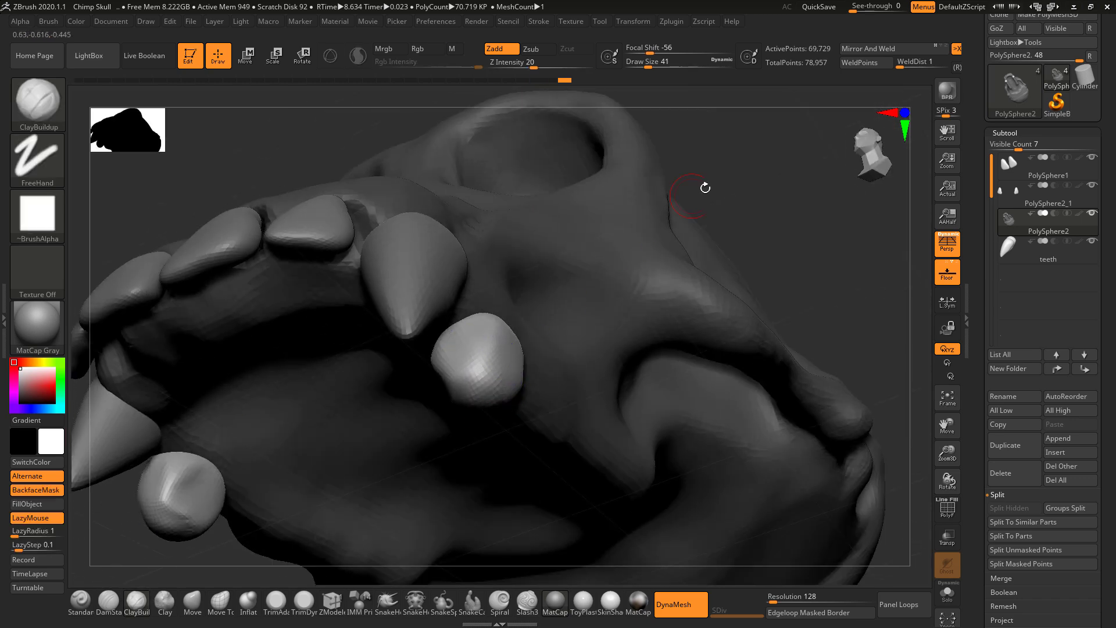
pyautogui.moveTo(734, 213)
pyautogui.mouseDown()
pyautogui.moveTo(732, 259)
pyautogui.moveTo(609, 281)
pyautogui.mouseUp()
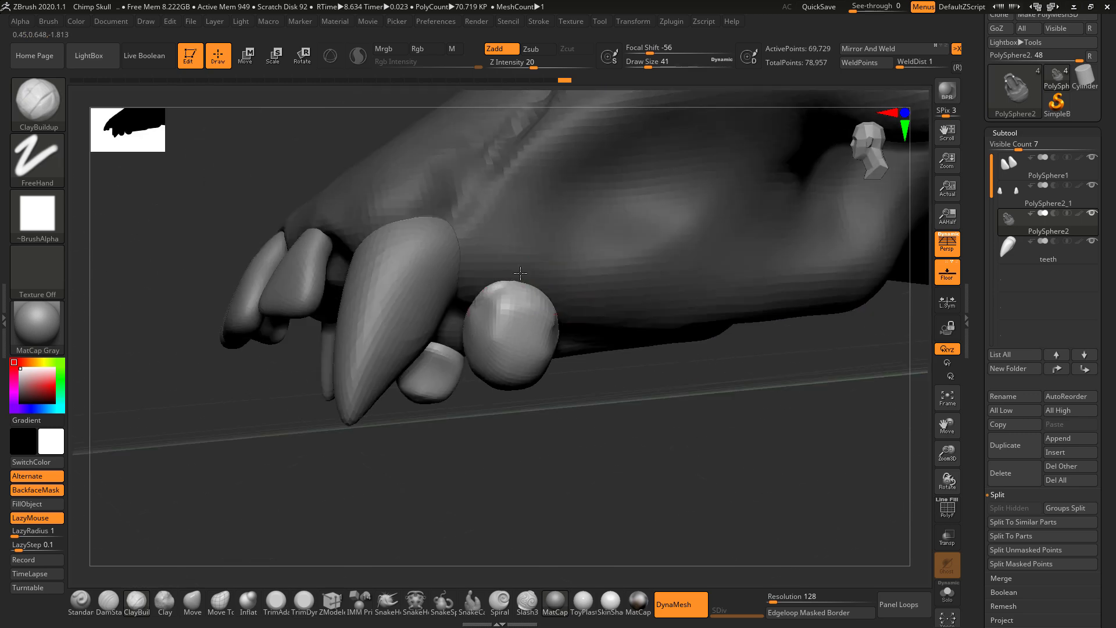
pyautogui.press('shift')
pyautogui.moveTo(581, 396)
pyautogui.mouseDown()
pyautogui.moveTo(531, 399)
pyautogui.moveTo(564, 415)
pyautogui.moveTo(586, 399)
pyautogui.moveTo(545, 413)
pyautogui.mouseUp()
pyautogui.hotkey('alt', 'Tab')
pyautogui.hotkey('alt', 'Tab')
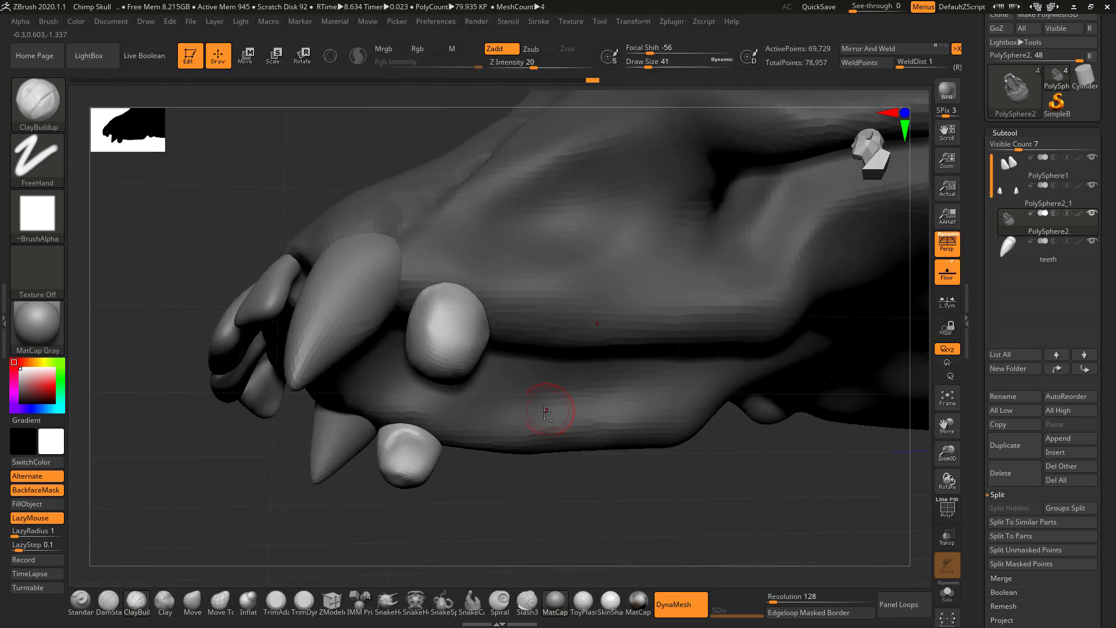
pyautogui.moveTo(530, 472)
pyautogui.mouseDown()
pyautogui.moveTo(532, 491)
pyautogui.moveTo(499, 540)
pyautogui.mouseUp()
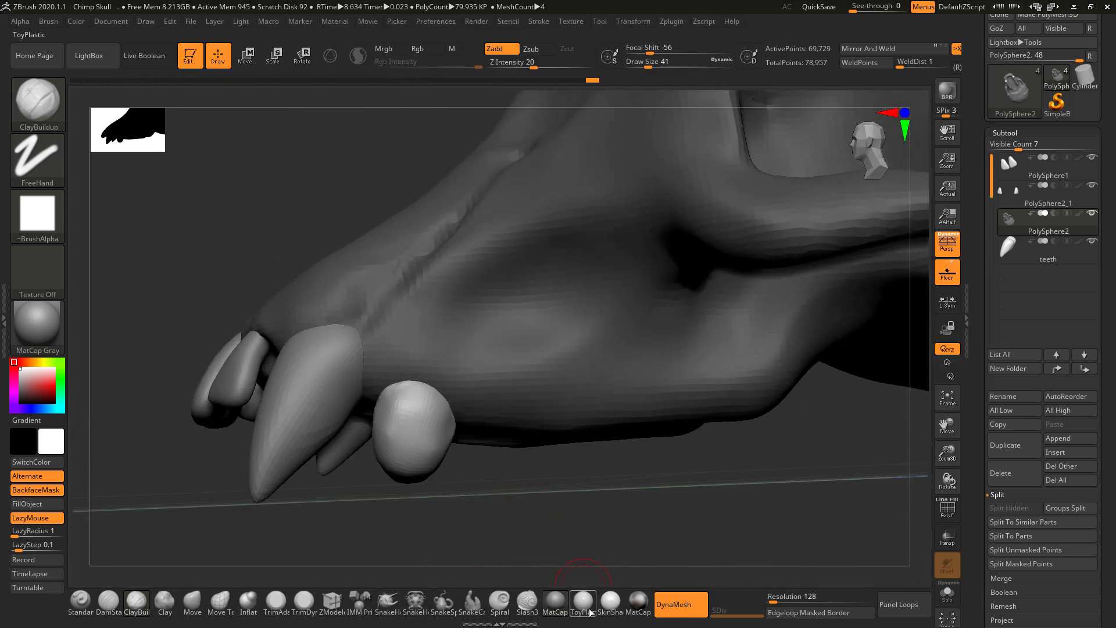
# Step: Trim the molar behind the canine into flatter facets with the TrimDynamic brush at draw size 41, working from several angles
pyautogui.click(303, 600)
pyautogui.moveTo(418, 553); pyautogui.dragTo(452, 489)
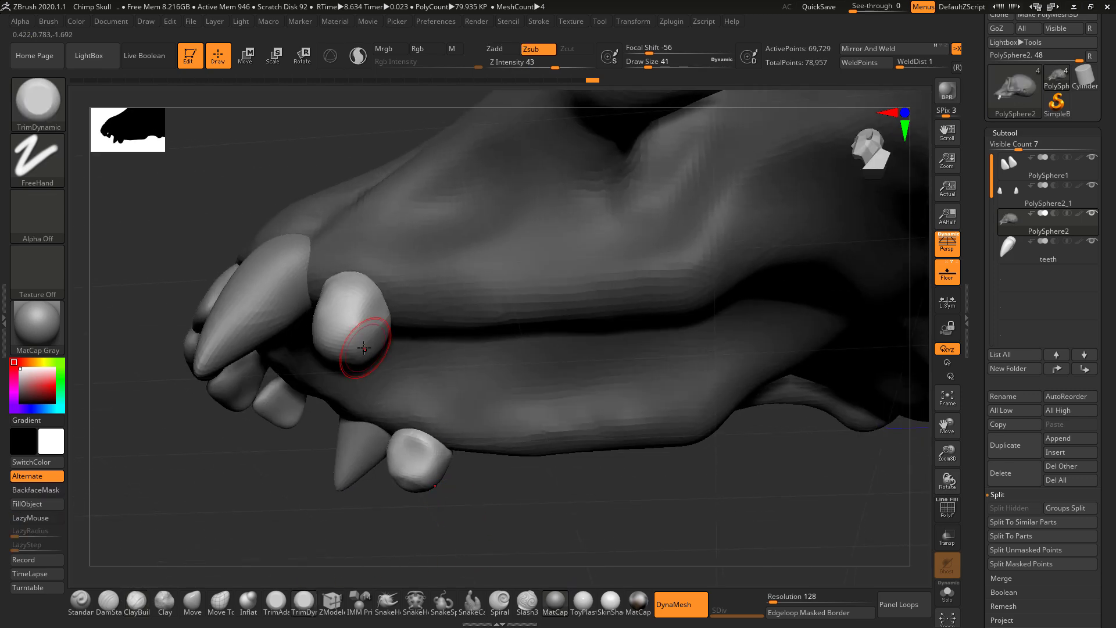
pyautogui.moveTo(445, 537); pyautogui.dragTo(514, 504)
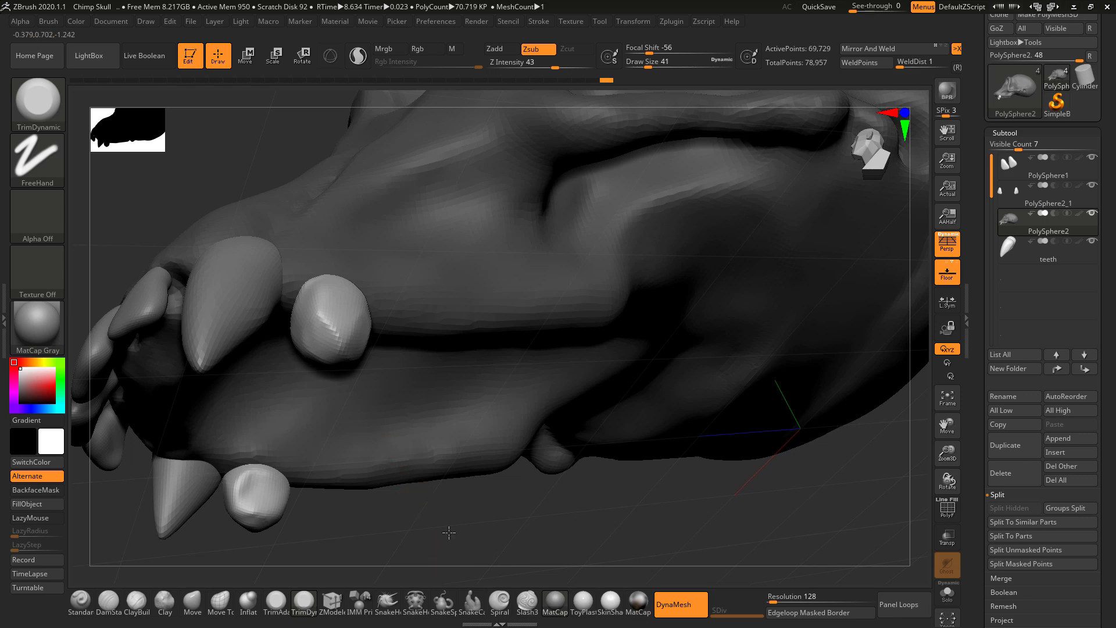
pyautogui.moveTo(448, 533); pyautogui.dragTo(335, 365)
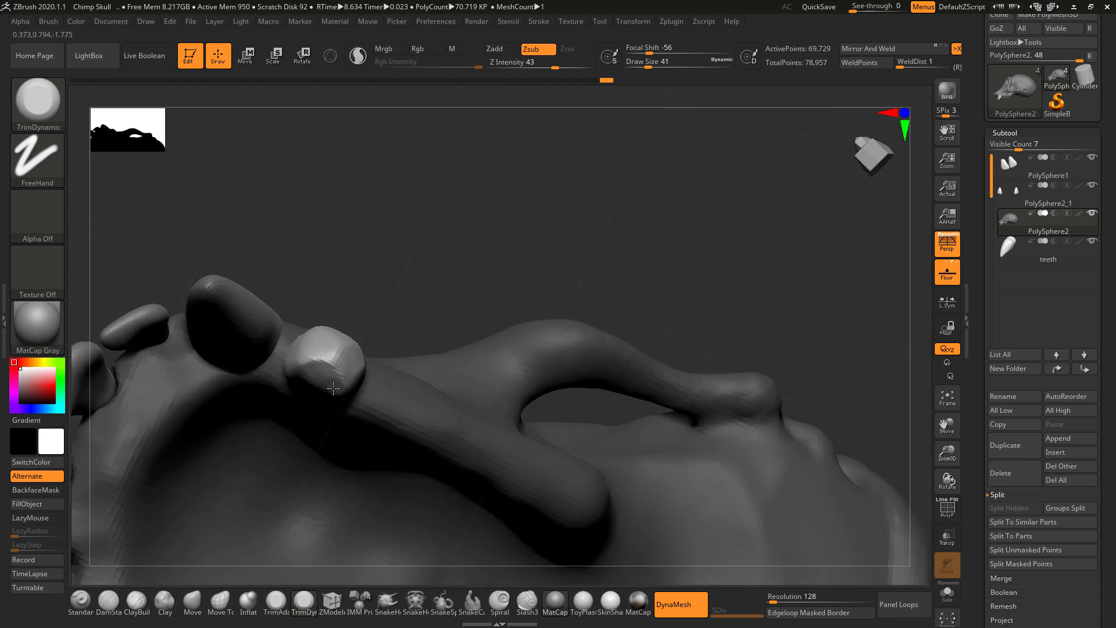
pyautogui.moveTo(346, 371)
pyautogui.mouseDown()
pyautogui.moveTo(417, 386)
pyautogui.moveTo(416, 436)
pyautogui.moveTo(450, 420)
pyautogui.moveTo(425, 422)
pyautogui.mouseUp()
# Step: Duplicate the molar into two copies behind it along the upper jaw with the Transpose move line, checking spacing against the reference photo
pyautogui.press('w')
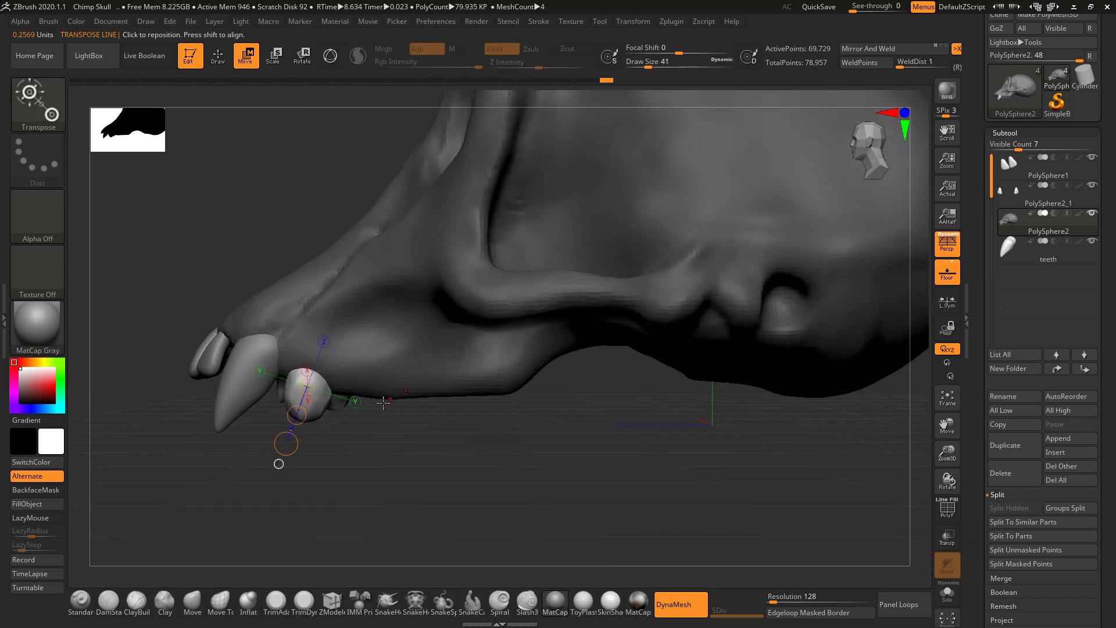
pyautogui.click(333, 385)
pyautogui.moveTo(371, 476)
pyautogui.mouseDown()
pyautogui.moveTo(394, 483)
pyautogui.moveTo(378, 463)
pyautogui.mouseUp()
pyautogui.moveTo(346, 410); pyautogui.dragTo(606, 479)
pyautogui.hotkey('alt', 'Tab')
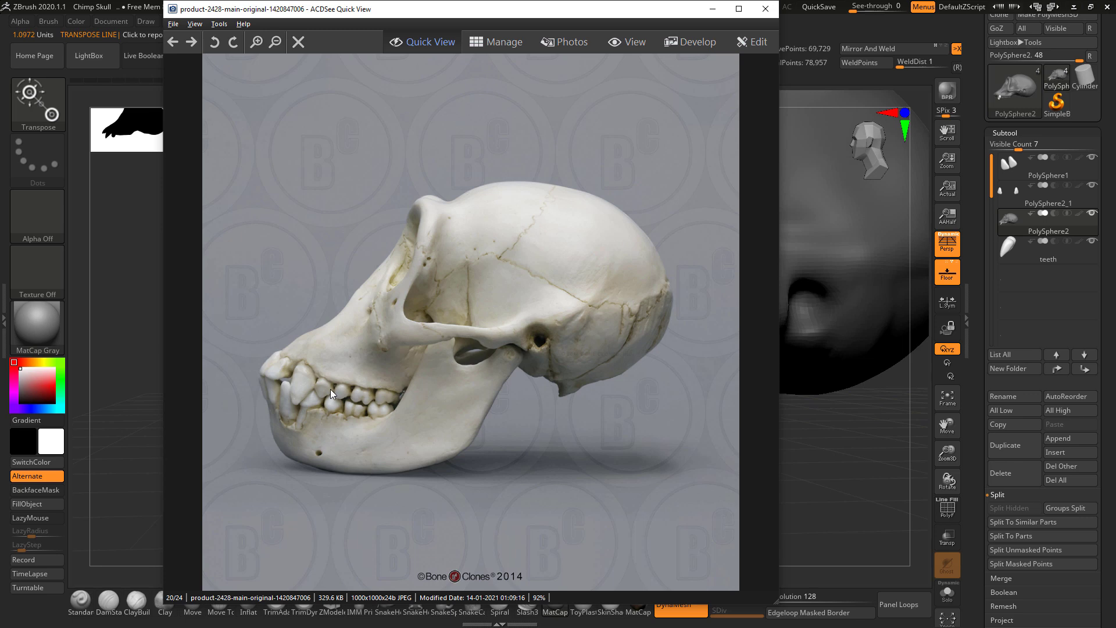
pyautogui.hotkey('alt', 'Tab')
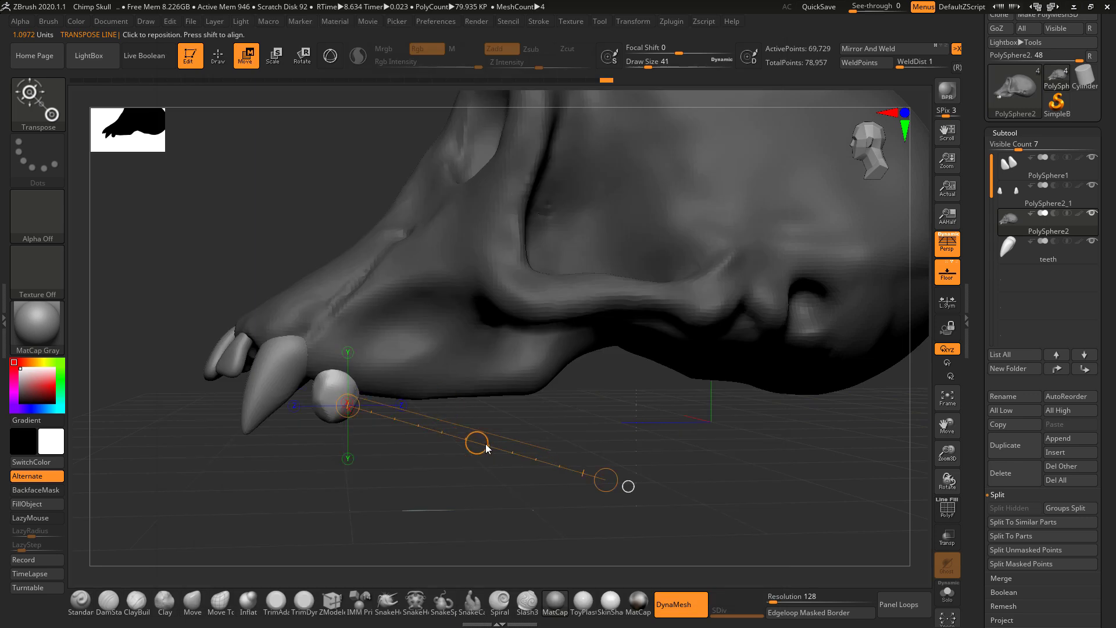
pyautogui.keyDown('ctrl'); pyautogui.moveTo(486, 448); pyautogui.dragTo(529, 444); pyautogui.keyUp('ctrl')
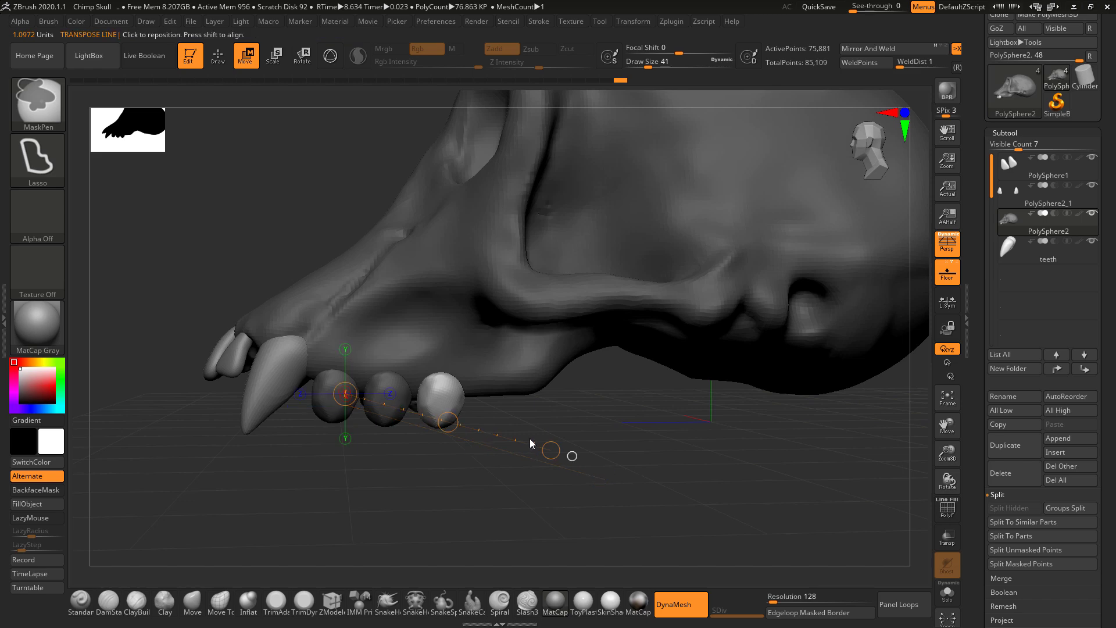
pyautogui.hotkey('alt', 'Tab')
pyautogui.hotkey('alt', 'Tab')
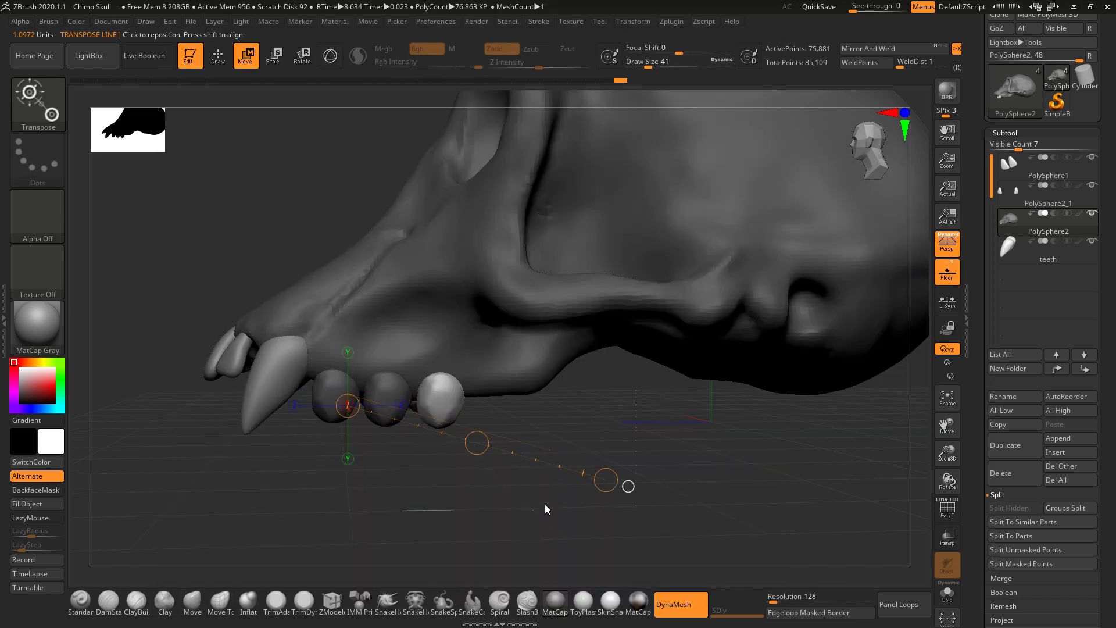
# Step: Reposition the rearmost molar copy inward onto the jaw ridge with the Transpose move line, viewed from below
pyautogui.moveTo(545, 504)
pyautogui.keyDown('alt'); pyautogui.mouseDown()
pyautogui.moveTo(576, 466)
pyautogui.moveTo(565, 366)
pyautogui.mouseUp(); pyautogui.keyUp('alt')
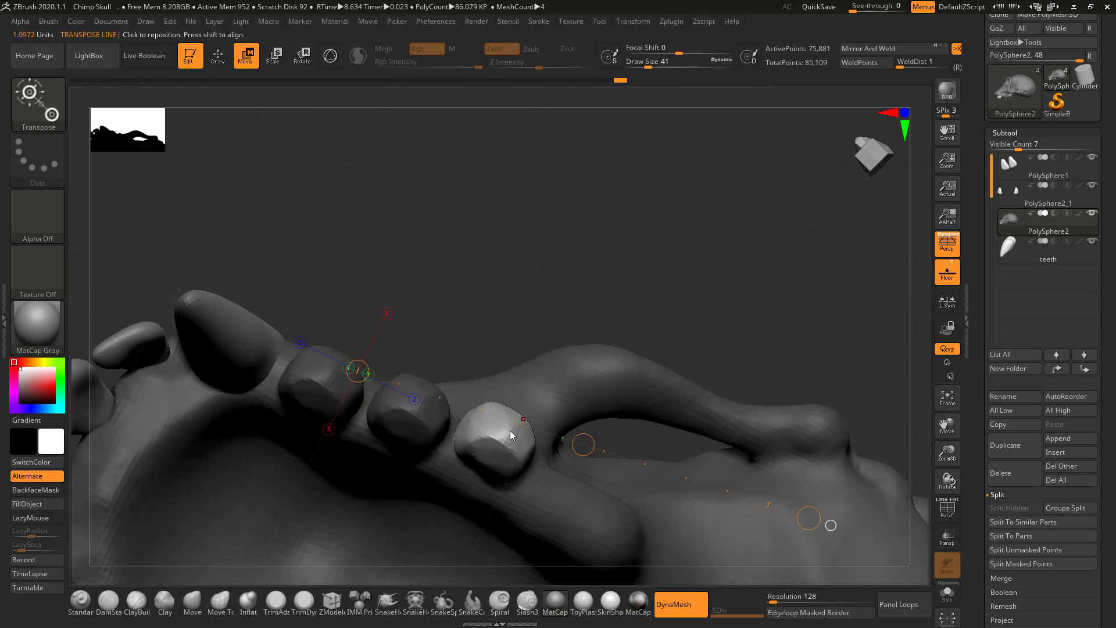
pyautogui.moveTo(489, 436); pyautogui.dragTo(657, 301)
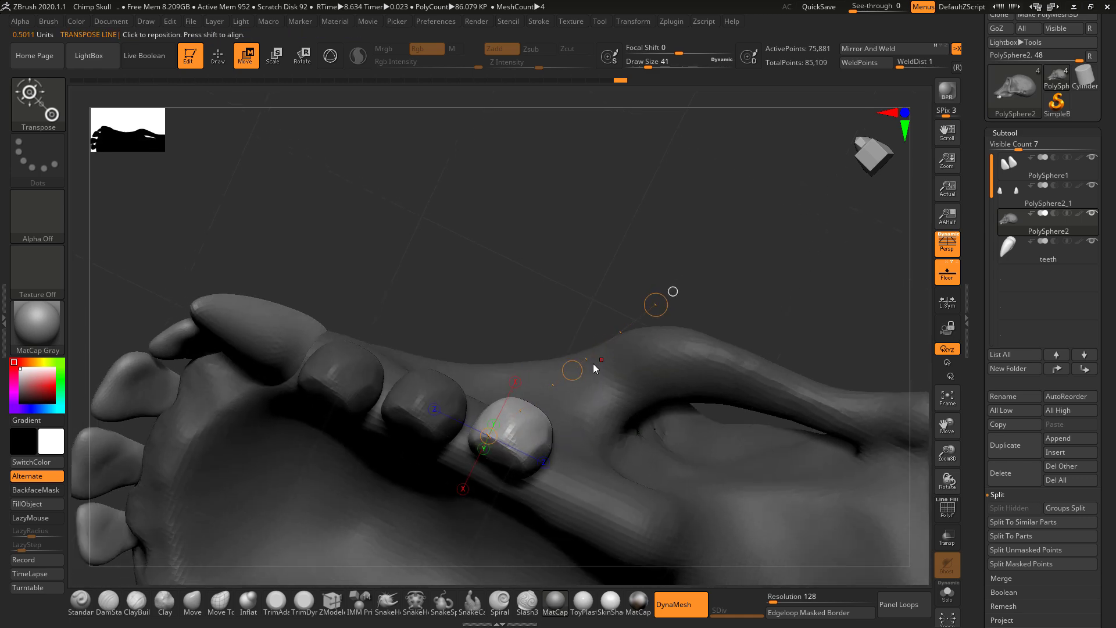
pyautogui.moveTo(572, 371); pyautogui.dragTo(558, 386)
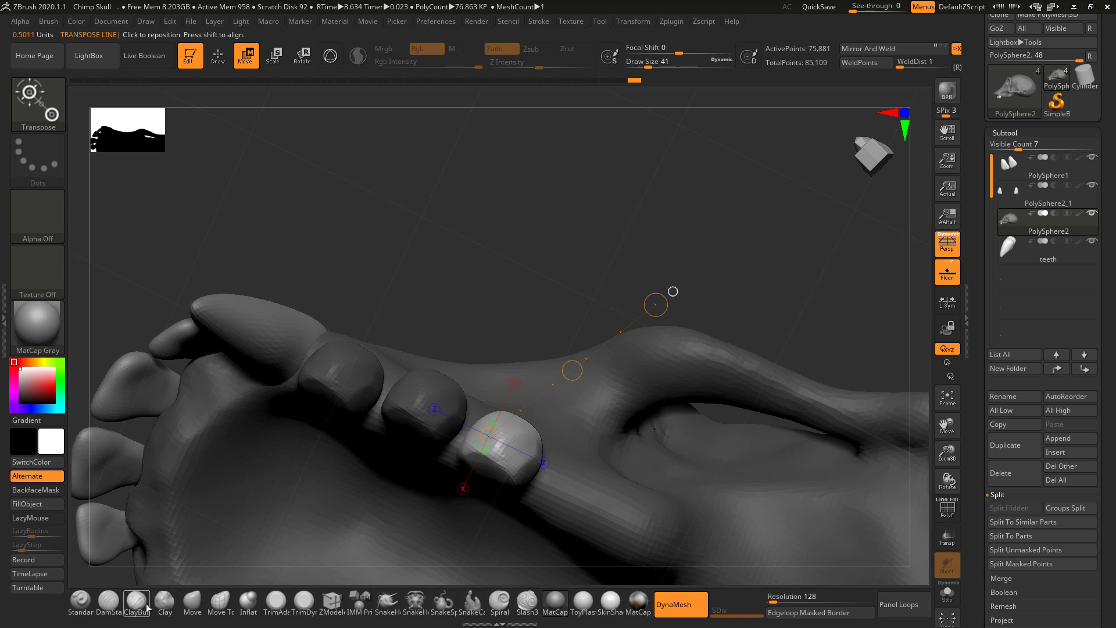
# Step: Broaden and reshape the rearmost molar with the Move brush at draw size 87, using the reference photo as a guide
pyautogui.click(108, 600)
pyautogui.press('space')
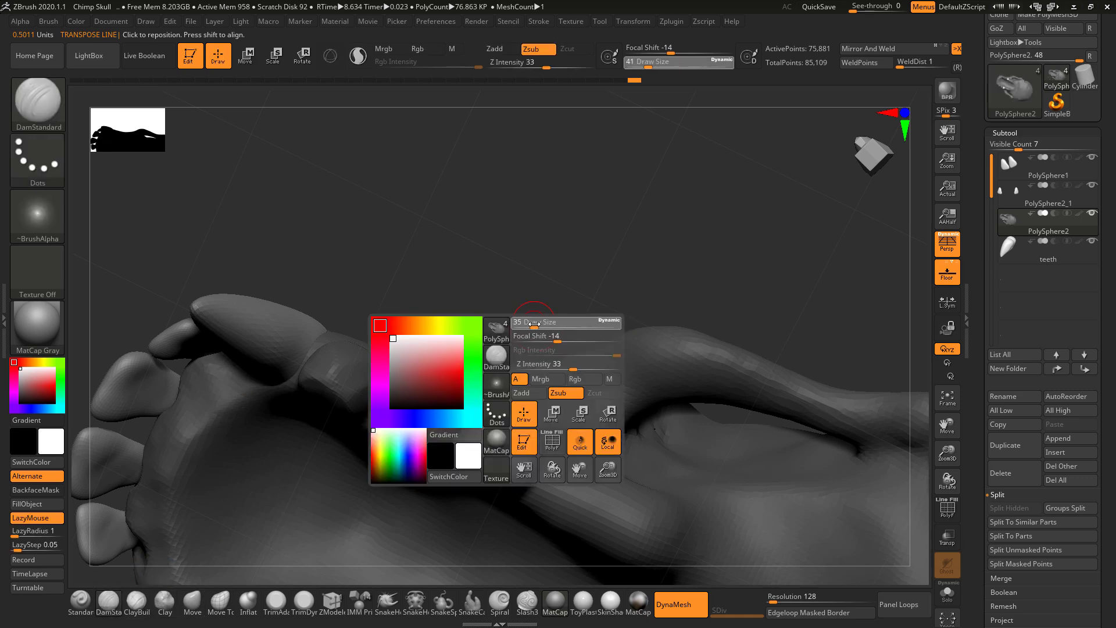
pyautogui.moveTo(533, 323); pyautogui.dragTo(541, 325)
pyautogui.hotkey('alt', 'Tab')
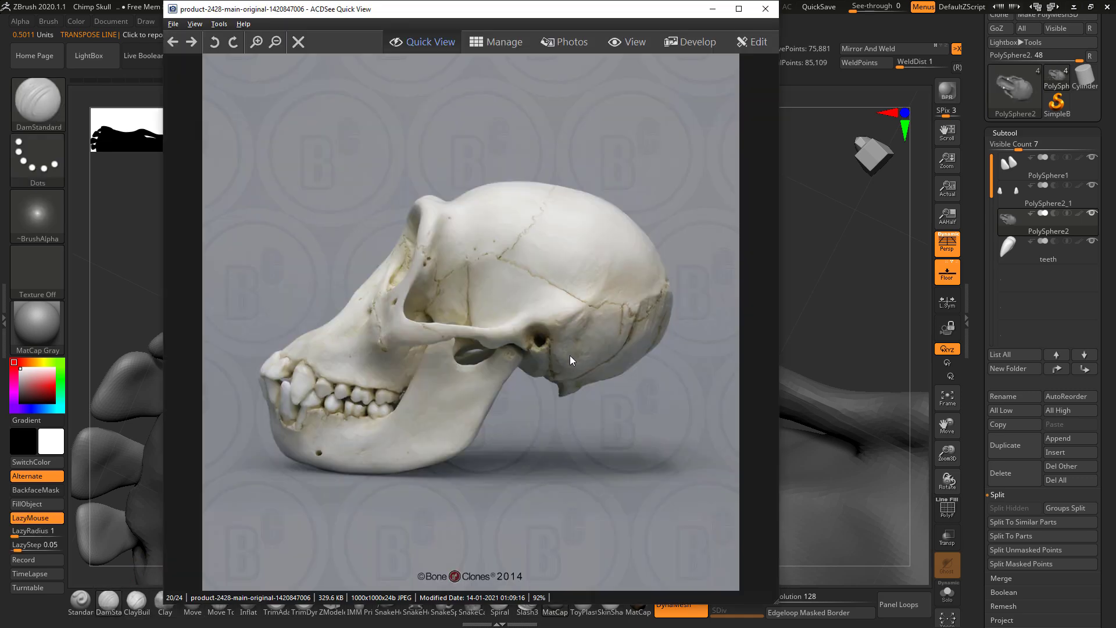
pyautogui.hotkey('alt', 'Tab')
pyautogui.press('space')
pyautogui.moveTo(539, 345); pyautogui.dragTo(548, 349)
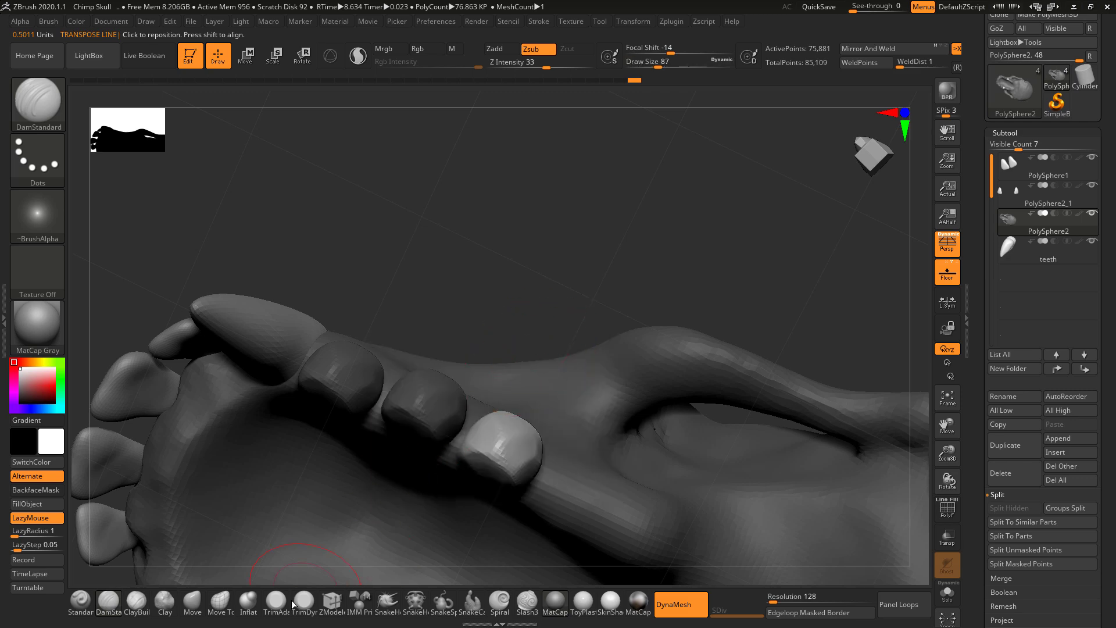
pyautogui.click(193, 601)
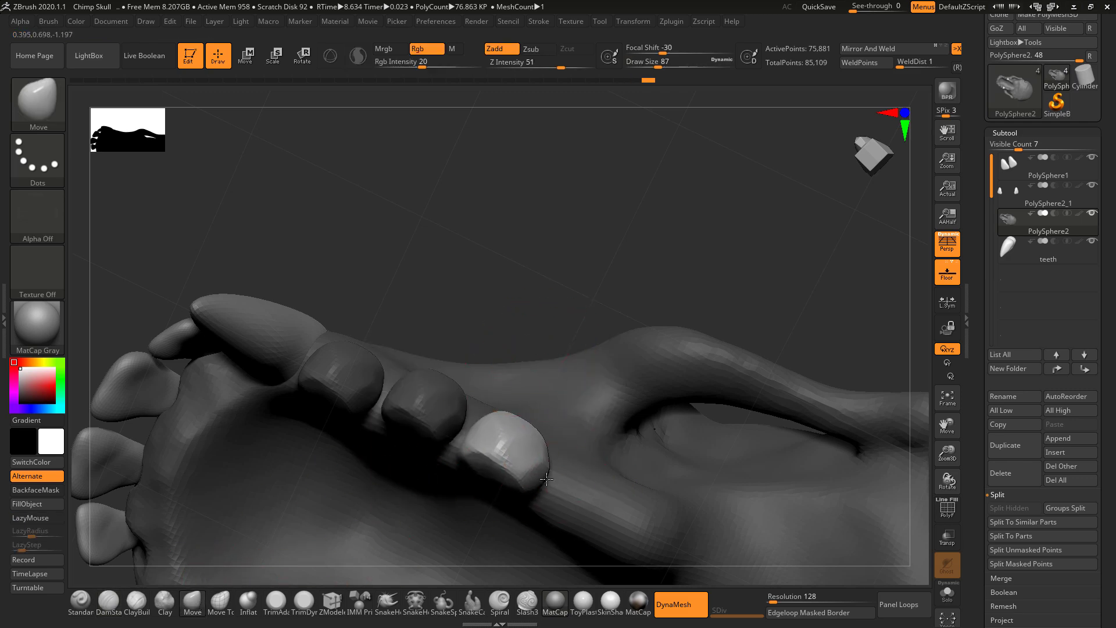
pyautogui.moveTo(548, 436); pyautogui.dragTo(478, 404, button='right')
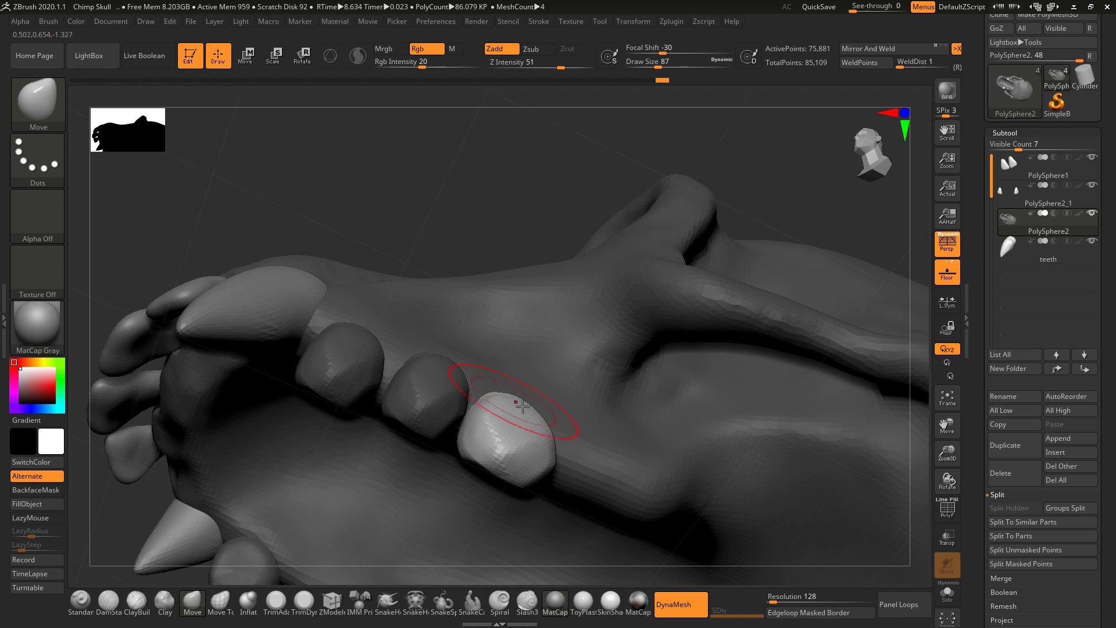
# Step: Reshape the rearmost upper cheek tooth with the Move brush and smooth its chewing surface
pyautogui.moveTo(522, 406); pyautogui.dragTo(545, 421)
pyautogui.moveTo(548, 417)
pyautogui.mouseDown(button='right')
pyautogui.moveTo(508, 219)
pyautogui.moveTo(478, 399)
pyautogui.mouseUp(button='right')
pyautogui.moveTo(476, 437); pyautogui.dragTo(507, 473)
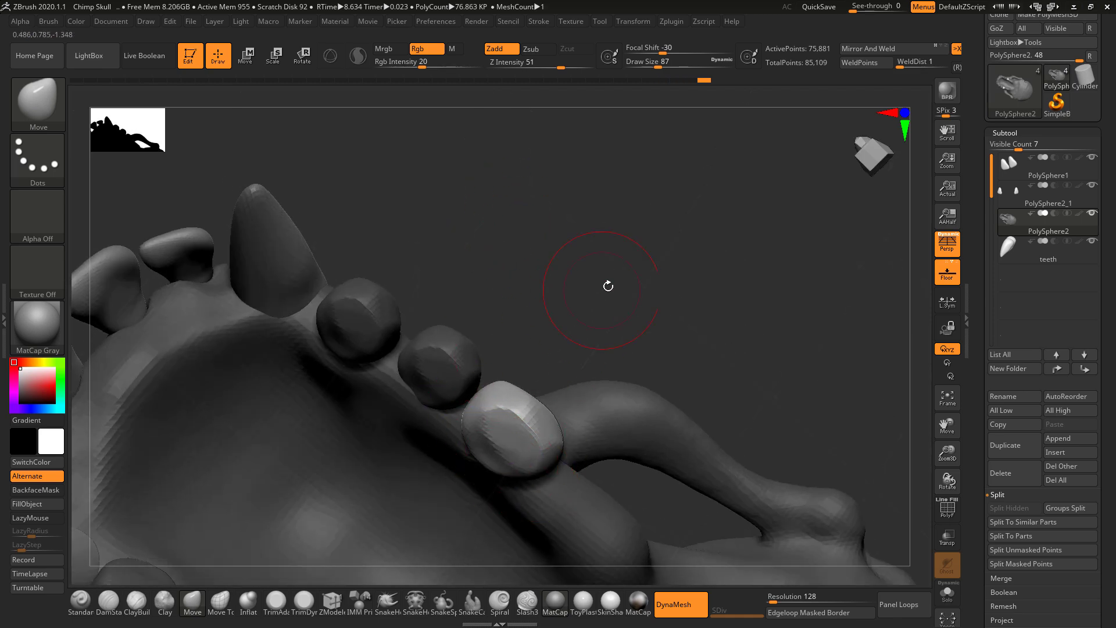
pyautogui.moveTo(608, 286); pyautogui.dragTo(599, 314)
pyautogui.keyDown('shift'); pyautogui.moveTo(519, 416); pyautogui.dragTo(512, 430); pyautogui.keyUp('shift')
pyautogui.moveTo(555, 327); pyautogui.dragTo(542, 374)
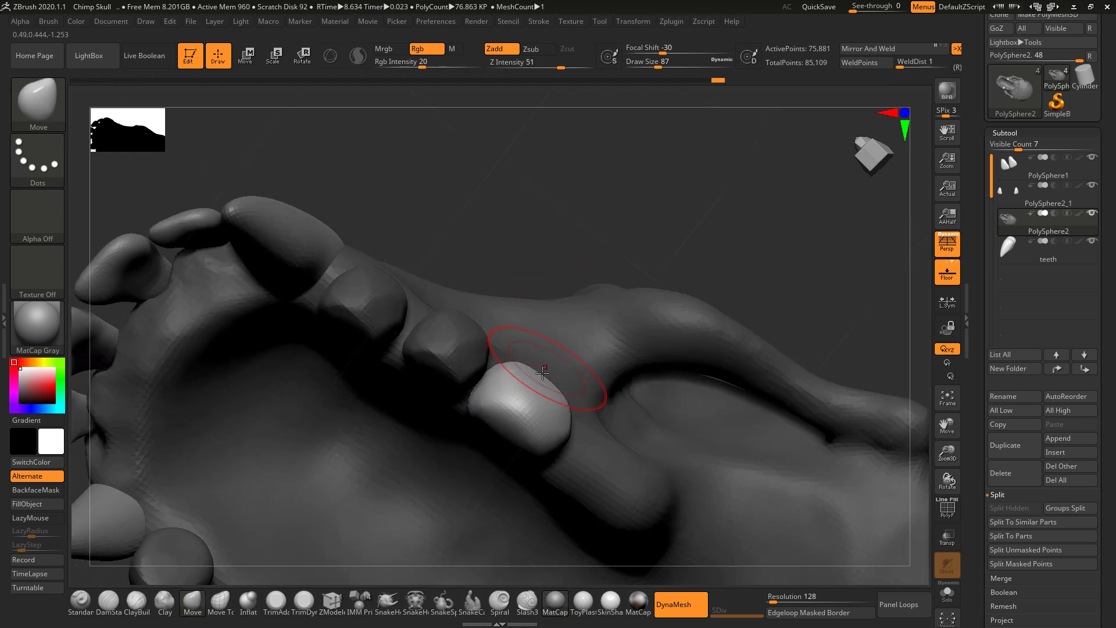
# Step: Build up clay on the rearmost tooth's chewing surface using the ClayBuildup brush at draw size 29
pyautogui.click(146, 599)
pyautogui.press('space')
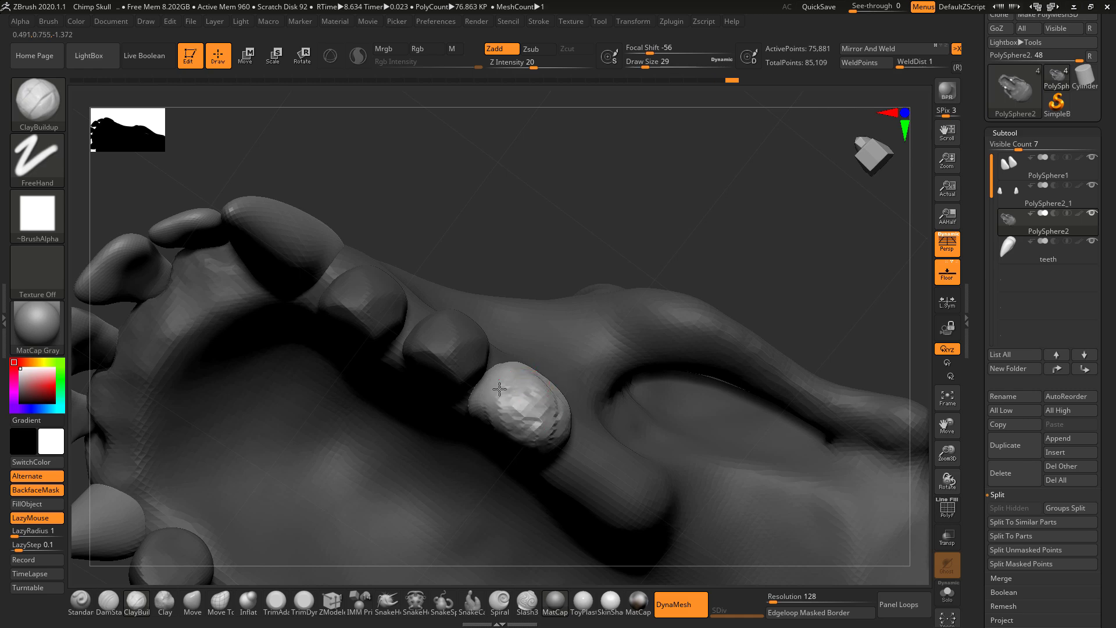
pyautogui.moveTo(644, 241); pyautogui.dragTo(570, 350)
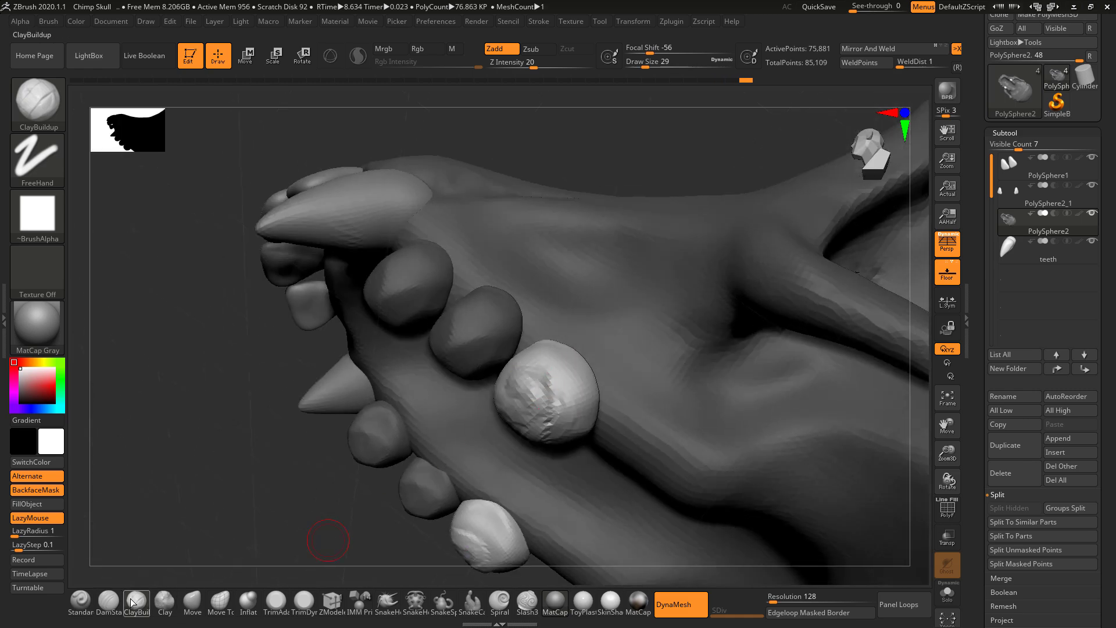
# Step: Carve crossing grooves into the rearmost tooth's chewing surface with the DamStandard brush to separate the cusps
pyautogui.click(117, 599)
pyautogui.moveTo(351, 501); pyautogui.dragTo(378, 461)
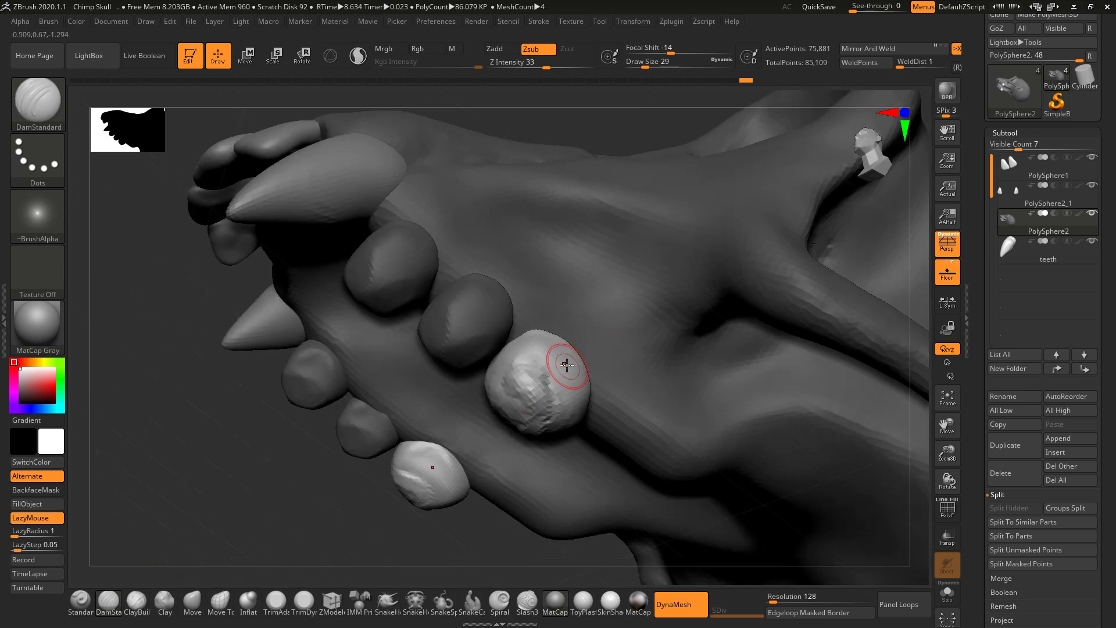
pyautogui.moveTo(360, 522); pyautogui.dragTo(436, 407)
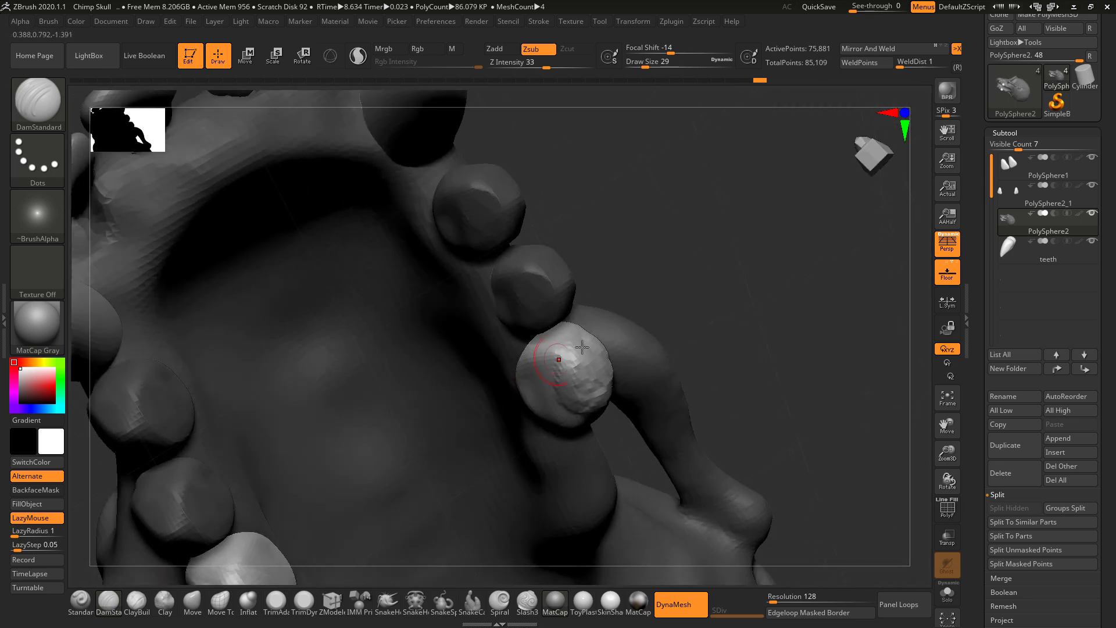
pyautogui.moveTo(522, 394)
pyautogui.mouseDown()
pyautogui.moveTo(530, 376)
pyautogui.moveTo(571, 376)
pyautogui.mouseUp()
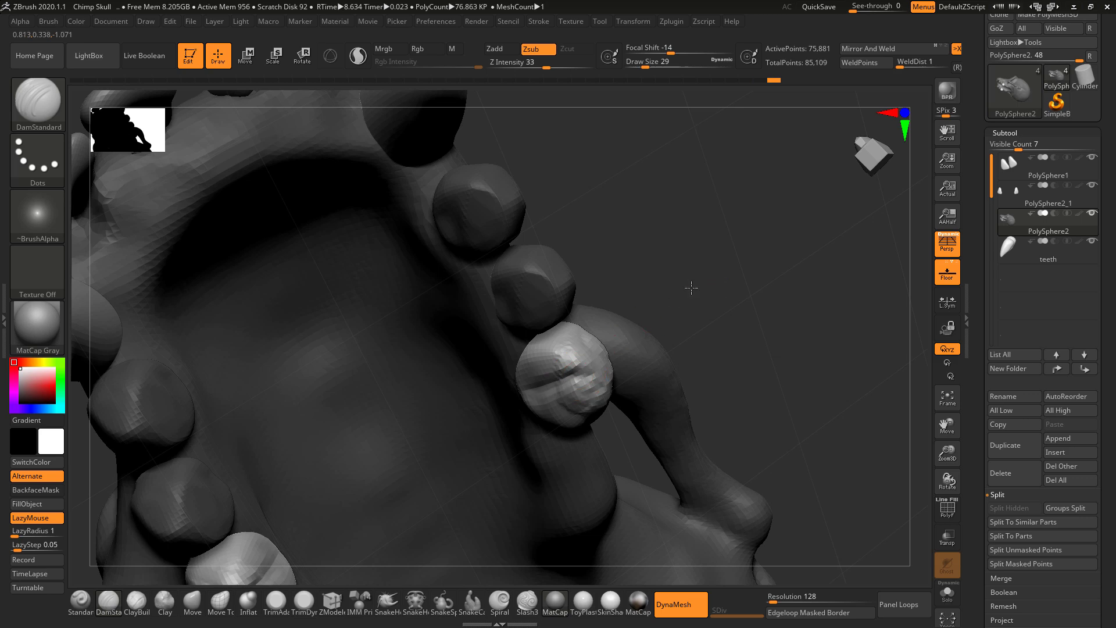
pyautogui.moveTo(691, 288); pyautogui.dragTo(645, 286)
pyautogui.moveTo(567, 354); pyautogui.dragTo(590, 393)
pyautogui.moveTo(712, 269)
pyautogui.mouseDown()
pyautogui.moveTo(694, 263)
pyautogui.moveTo(595, 363)
pyautogui.mouseUp()
pyautogui.moveTo(696, 244); pyautogui.dragTo(697, 236)
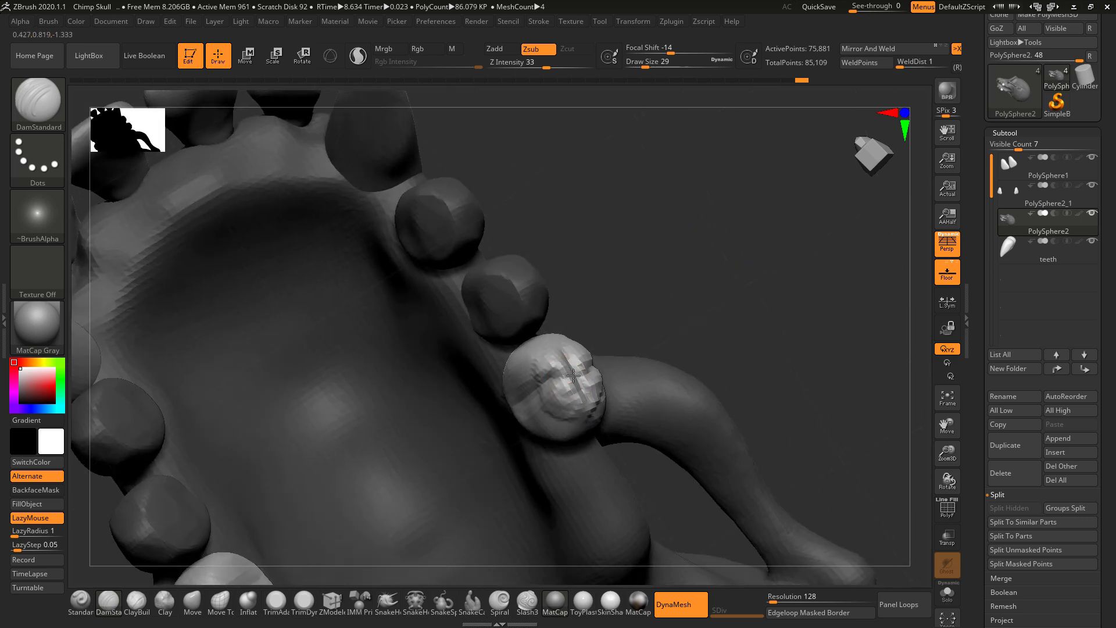
pyautogui.moveTo(710, 310)
pyautogui.mouseDown()
pyautogui.moveTo(710, 267)
pyautogui.moveTo(678, 299)
pyautogui.mouseUp()
# Step: Build up the molar cusps around the grooves with the ClayBuildup brush and smooth the tooth's outer side
pyautogui.click(136, 602)
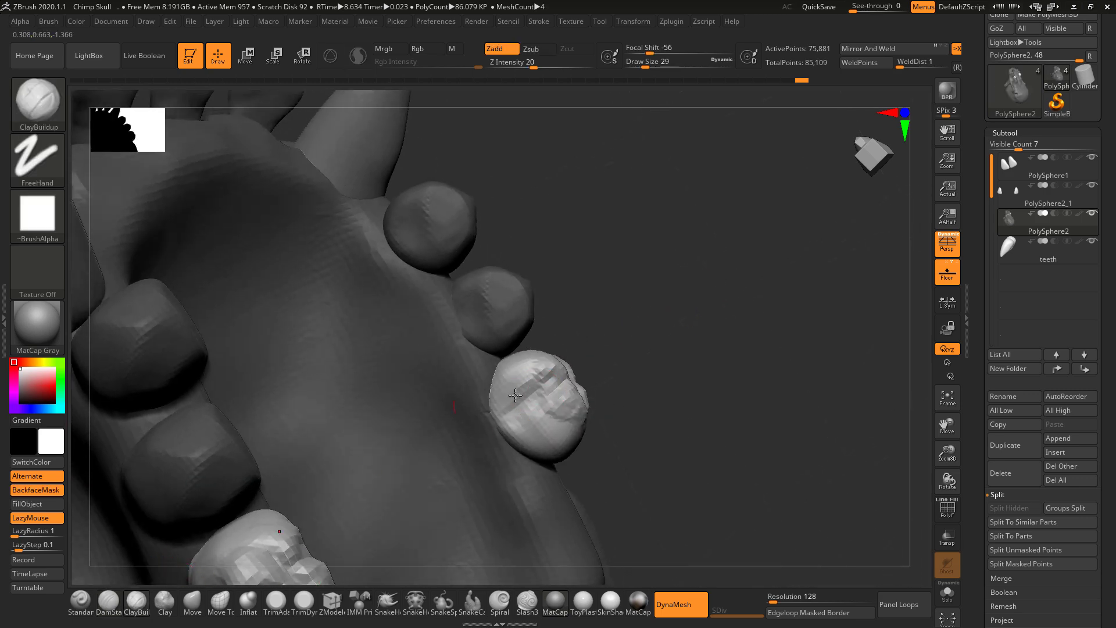
pyautogui.moveTo(676, 371)
pyautogui.mouseDown()
pyautogui.moveTo(574, 395)
pyautogui.moveTo(549, 423)
pyautogui.moveTo(566, 433)
pyautogui.mouseUp()
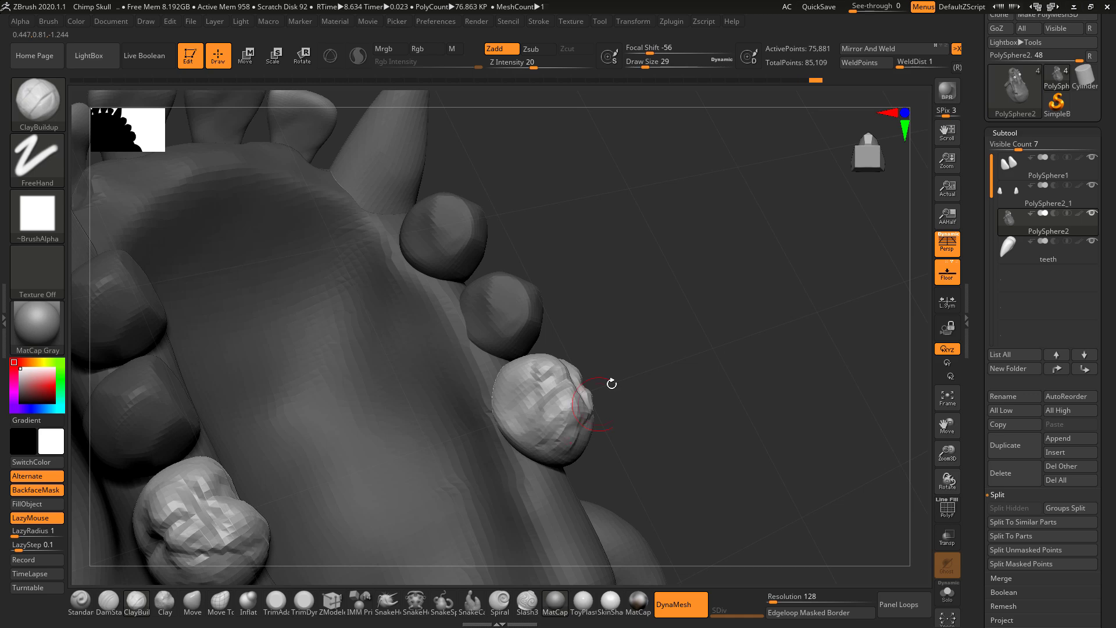
pyautogui.moveTo(658, 354)
pyautogui.mouseDown()
pyautogui.moveTo(642, 389)
pyautogui.moveTo(604, 413)
pyautogui.moveTo(619, 420)
pyautogui.mouseUp()
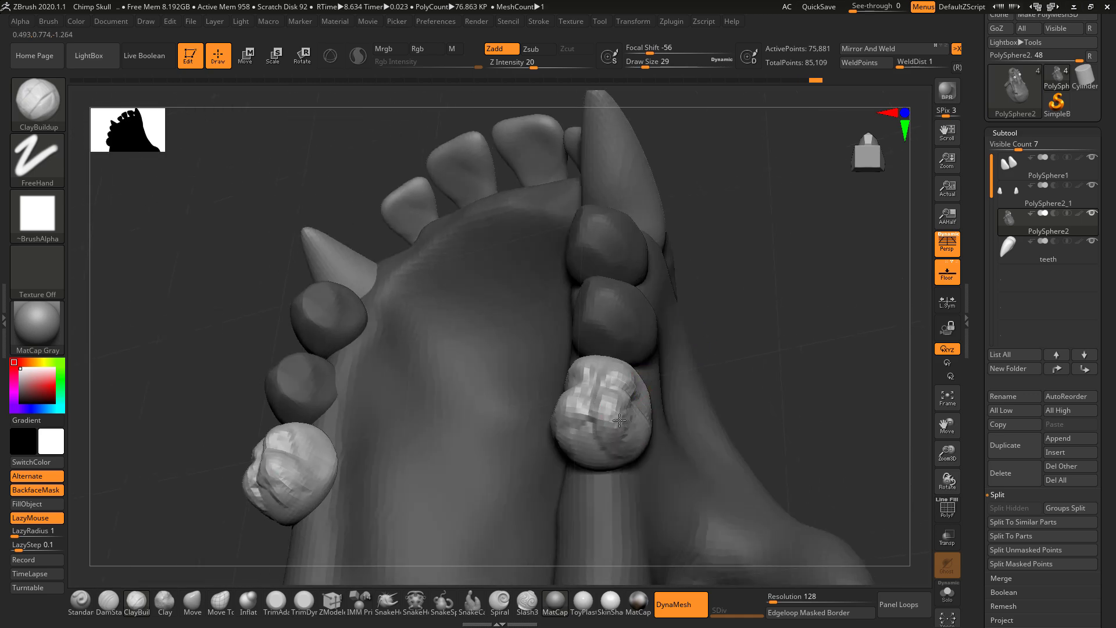
pyautogui.moveTo(736, 339); pyautogui.dragTo(660, 372)
pyautogui.moveTo(413, 458); pyautogui.dragTo(538, 442)
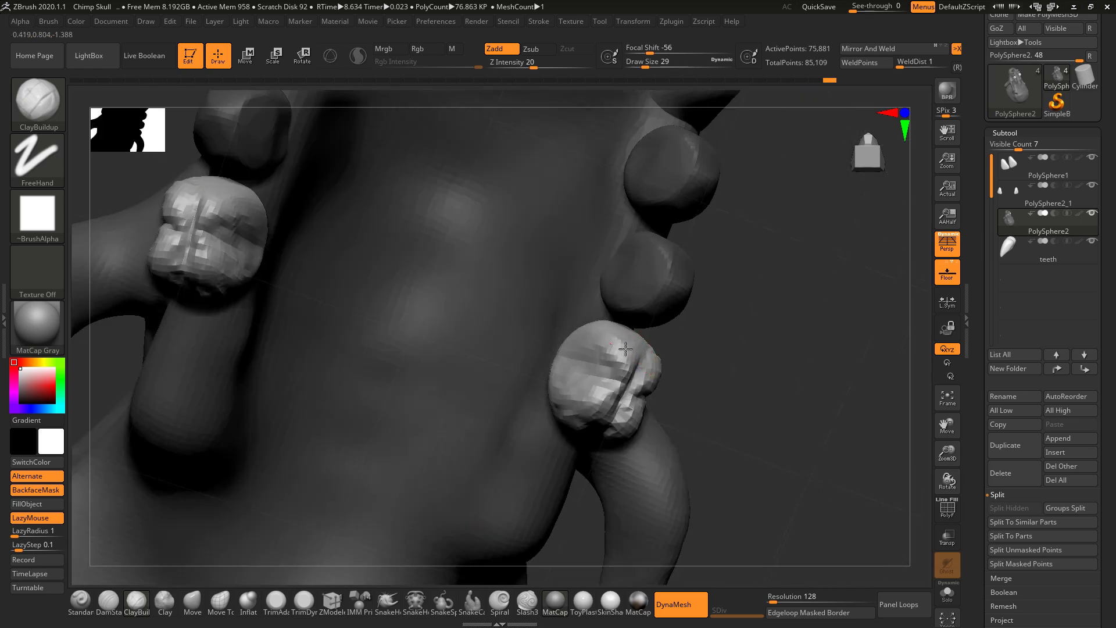
pyautogui.moveTo(625, 349)
pyautogui.mouseDown()
pyautogui.moveTo(583, 358)
pyautogui.moveTo(640, 365)
pyautogui.moveTo(636, 375)
pyautogui.mouseUp()
pyautogui.moveTo(773, 319)
pyautogui.mouseDown()
pyautogui.moveTo(576, 331)
pyautogui.moveTo(546, 372)
pyautogui.mouseUp()
pyautogui.keyDown('shift'); pyautogui.moveTo(668, 391); pyautogui.dragTo(661, 353); pyautogui.keyUp('shift')
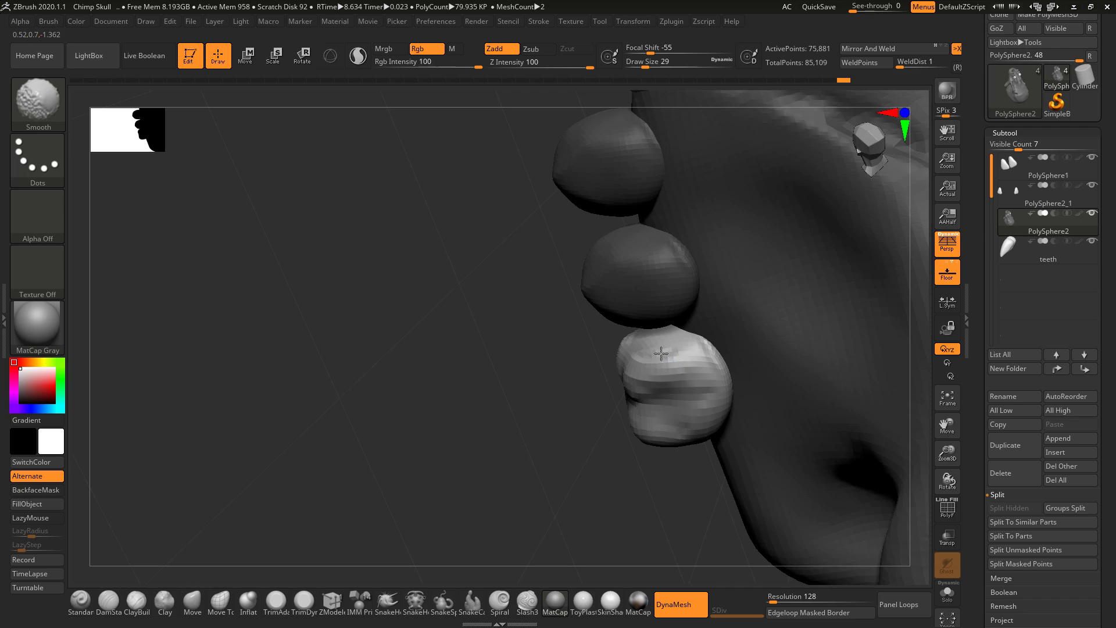
# Step: Shape vertical ridges on the molar's outer side with ClayBuildup and smooth them into the crown
pyautogui.moveTo(573, 463)
pyautogui.mouseDown()
pyautogui.moveTo(725, 466)
pyautogui.moveTo(822, 436)
pyautogui.moveTo(720, 461)
pyautogui.moveTo(680, 394)
pyautogui.mouseUp()
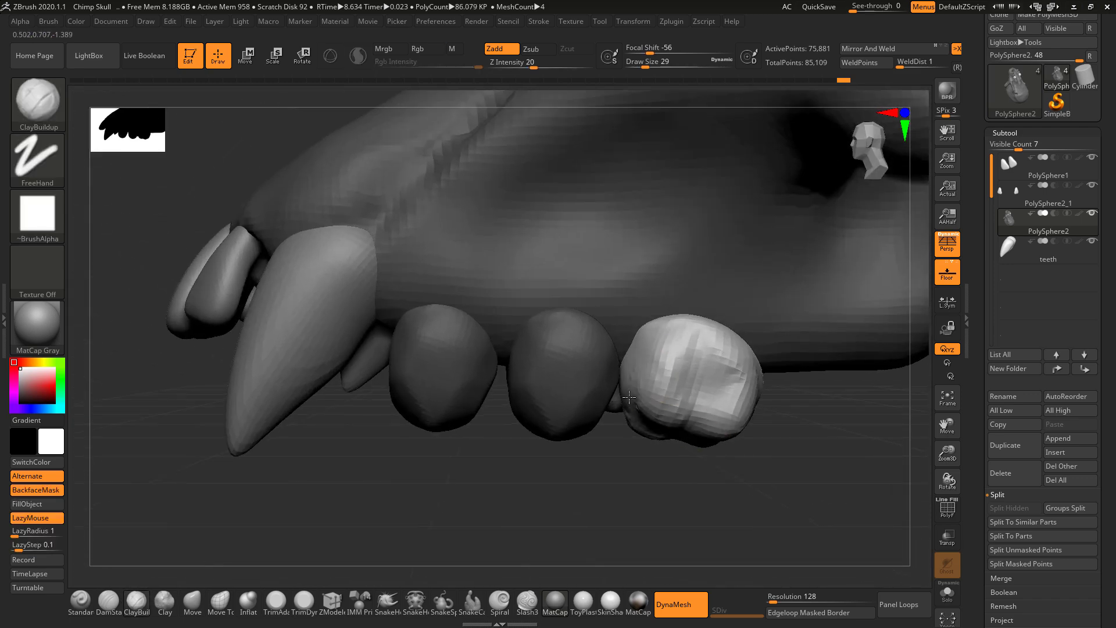
pyautogui.keyDown('shift'); pyautogui.moveTo(651, 351); pyautogui.dragTo(652, 382); pyautogui.keyUp('shift')
pyautogui.moveTo(705, 343)
pyautogui.mouseDown()
pyautogui.moveTo(715, 351)
pyautogui.moveTo(704, 362)
pyautogui.moveTo(747, 332)
pyautogui.mouseUp()
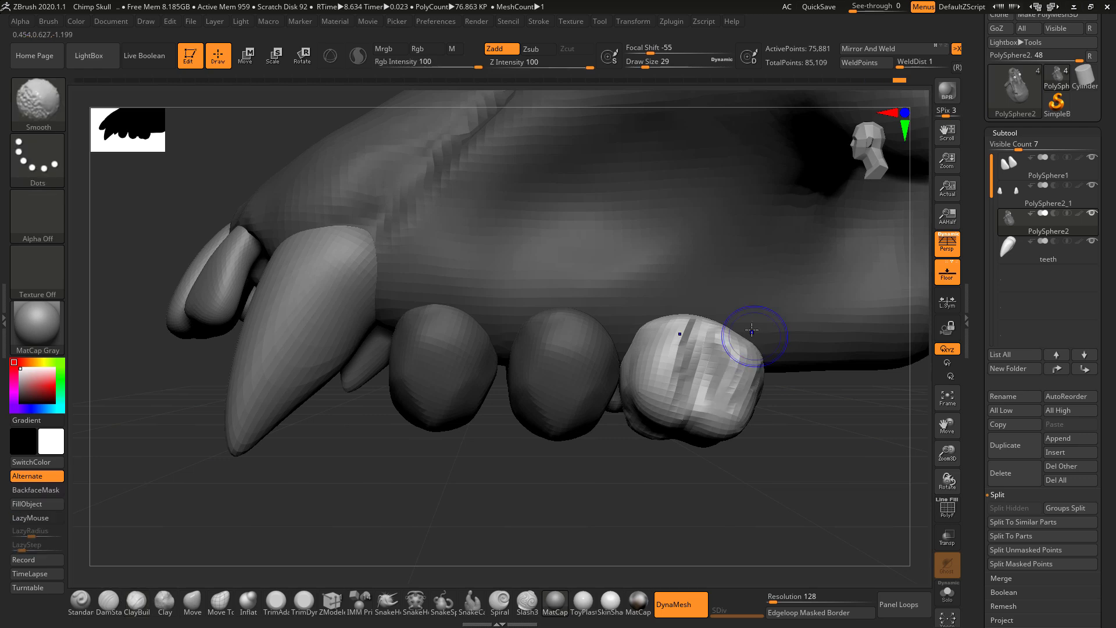
pyautogui.moveTo(772, 466)
pyautogui.mouseDown()
pyautogui.moveTo(722, 436)
pyautogui.moveTo(664, 443)
pyautogui.moveTo(673, 473)
pyautogui.moveTo(690, 455)
pyautogui.moveTo(717, 340)
pyautogui.moveTo(587, 407)
pyautogui.moveTo(579, 383)
pyautogui.mouseUp()
pyautogui.keyDown('shift'); pyautogui.moveTo(702, 282); pyautogui.dragTo(677, 463); pyautogui.keyUp('shift')
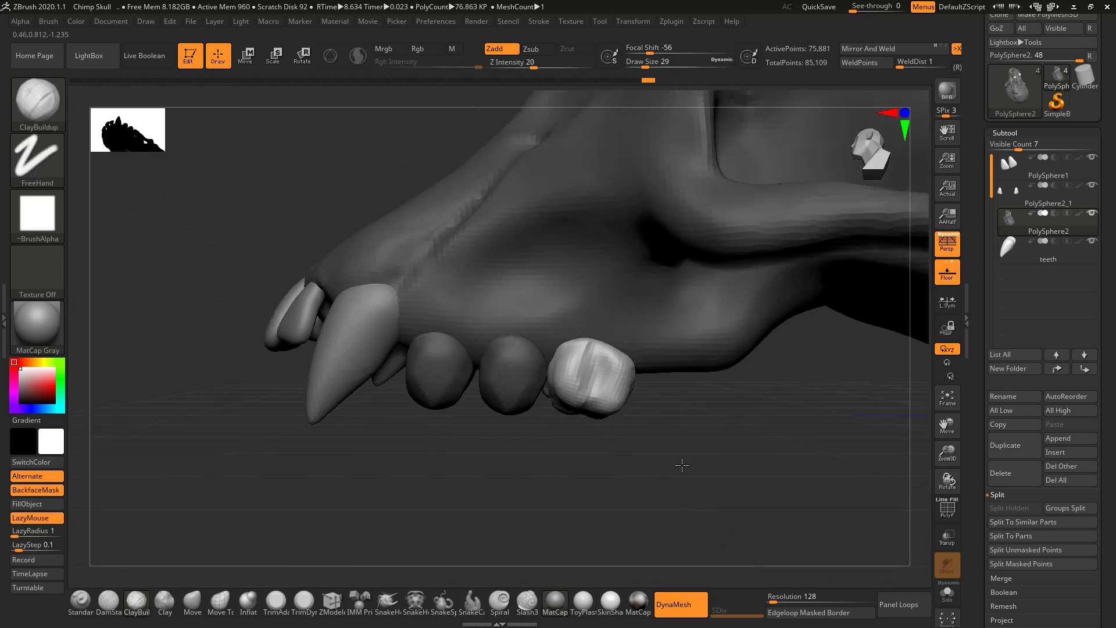
# Step: Adjust the molar's outline in side view with the Move brush at draw size 59
pyautogui.click(188, 606)
pyautogui.press('space')
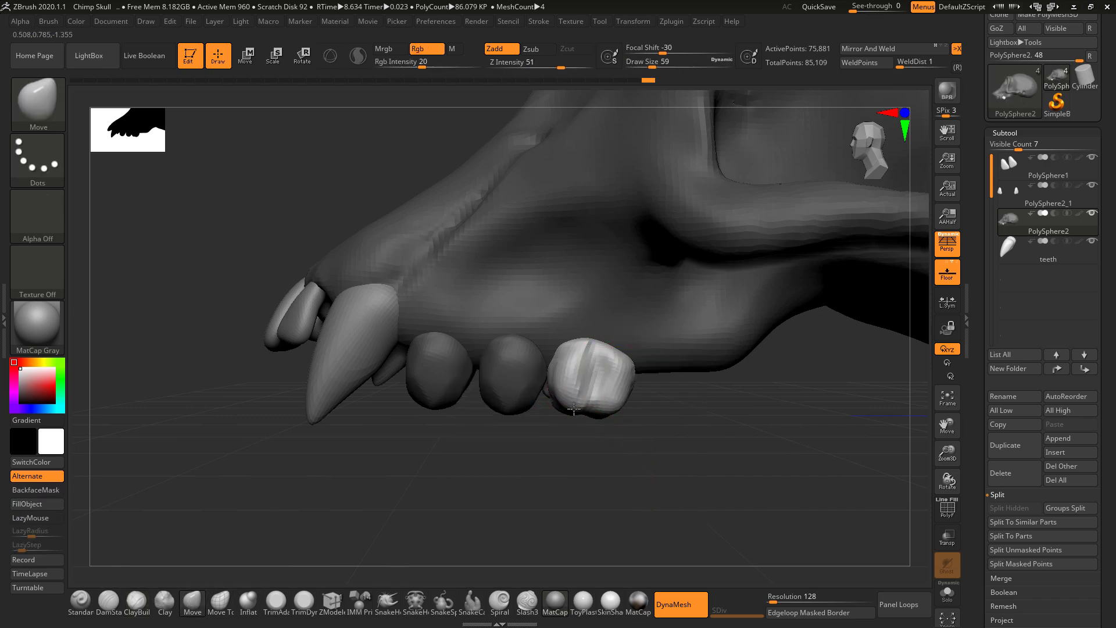
pyautogui.moveTo(574, 409)
pyautogui.mouseDown()
pyautogui.moveTo(605, 411)
pyautogui.moveTo(580, 356)
pyautogui.moveTo(656, 353)
pyautogui.mouseUp()
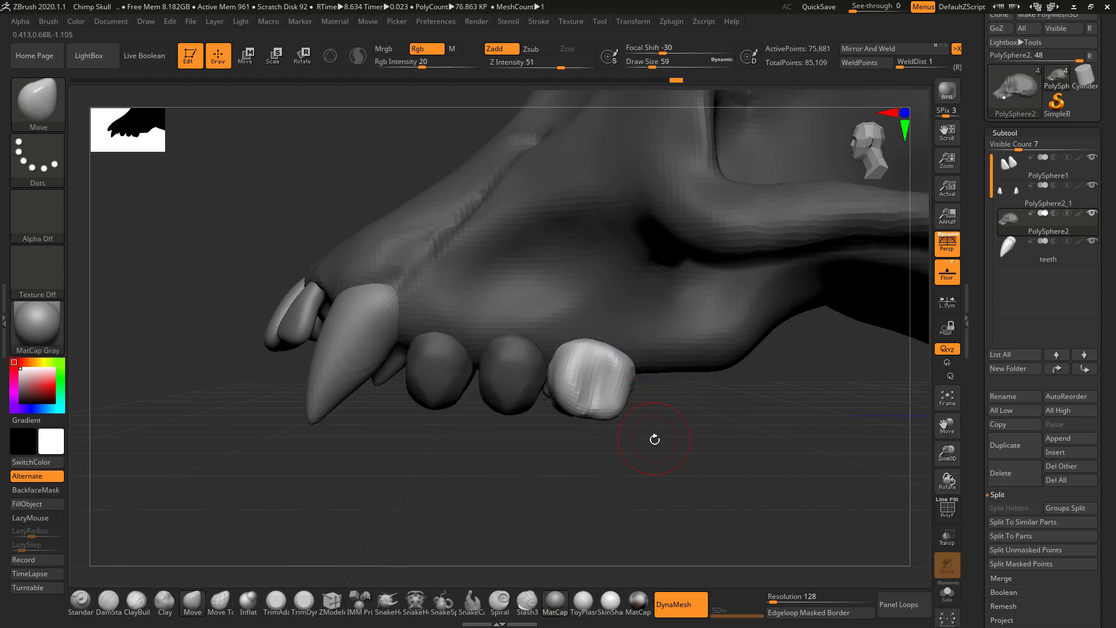
# Step: Duplicate the molar directly behind the original with the transpose line, checking its placement against the reference skull photo
pyautogui.press('w')
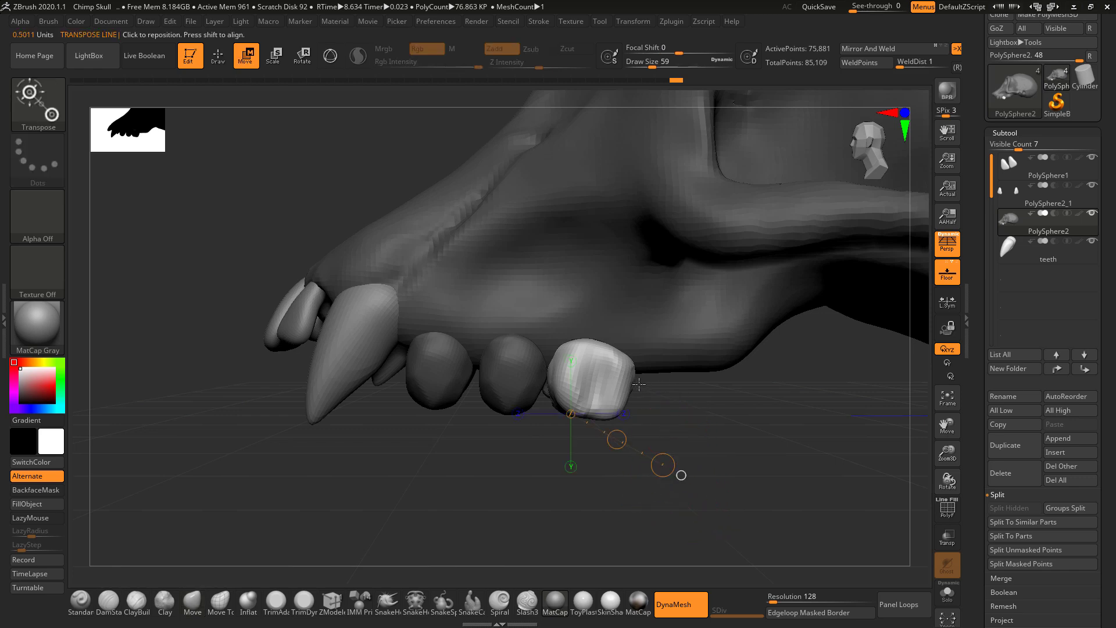
pyautogui.keyDown('ctrl'); pyautogui.moveTo(691, 420); pyautogui.dragTo(736, 277); pyautogui.keyUp('ctrl')
pyautogui.moveTo(734, 339)
pyautogui.mouseDown()
pyautogui.moveTo(739, 347)
pyautogui.moveTo(723, 335)
pyautogui.mouseUp()
pyautogui.moveTo(620, 204); pyautogui.dragTo(639, 368)
pyautogui.moveTo(630, 503); pyautogui.dragTo(629, 473)
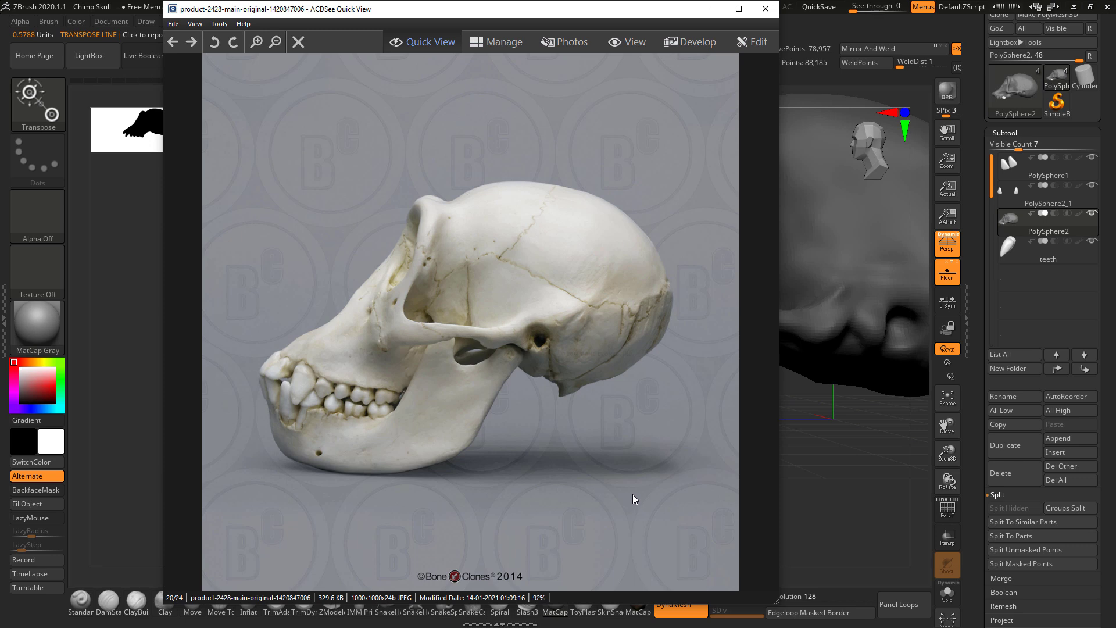
pyautogui.hotkey('alt', 'Tab')
pyautogui.keyDown('alt'); pyautogui.moveTo(633, 469); pyautogui.dragTo(643, 501); pyautogui.keyUp('alt')
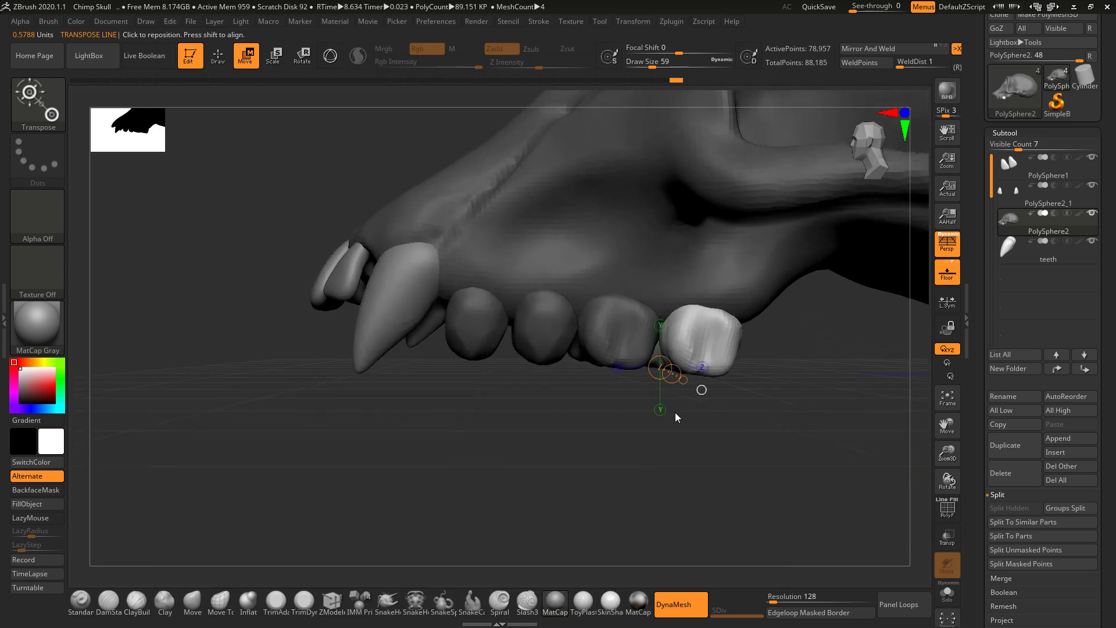
pyautogui.keyDown('alt'); pyautogui.moveTo(675, 414); pyautogui.dragTo(652, 478); pyautogui.keyUp('alt')
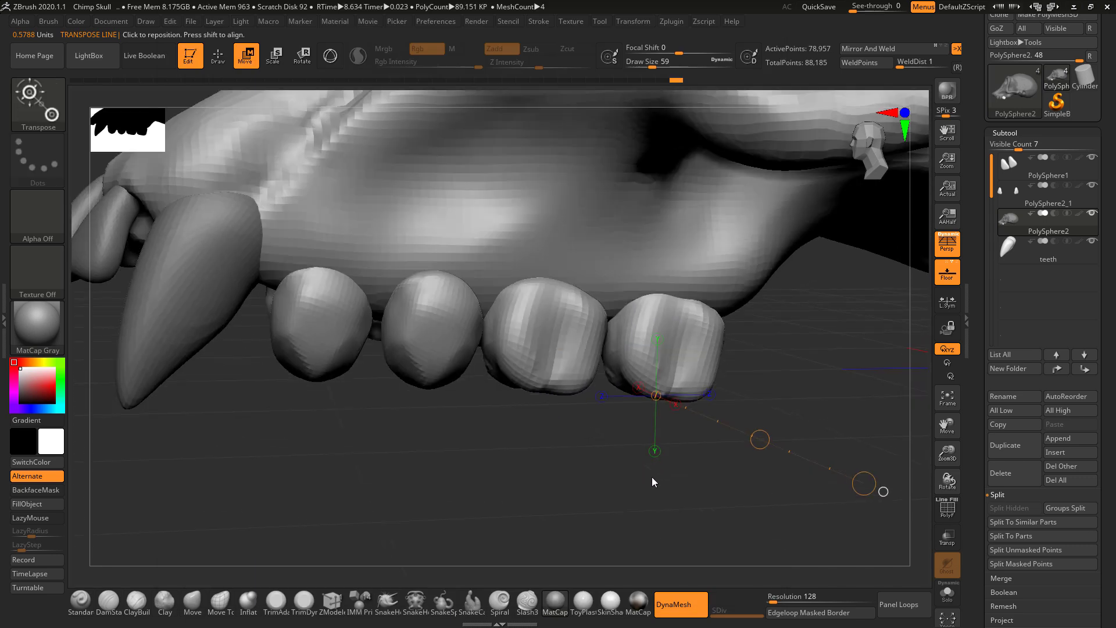
# Step: Mask the skull except the upper cheek teeth, split the unmasked points into a separate subtool, and select that subtool
pyautogui.moveTo(574, 485); pyautogui.dragTo(562, 451)
pyautogui.moveTo(533, 375); pyautogui.dragTo(372, 363)
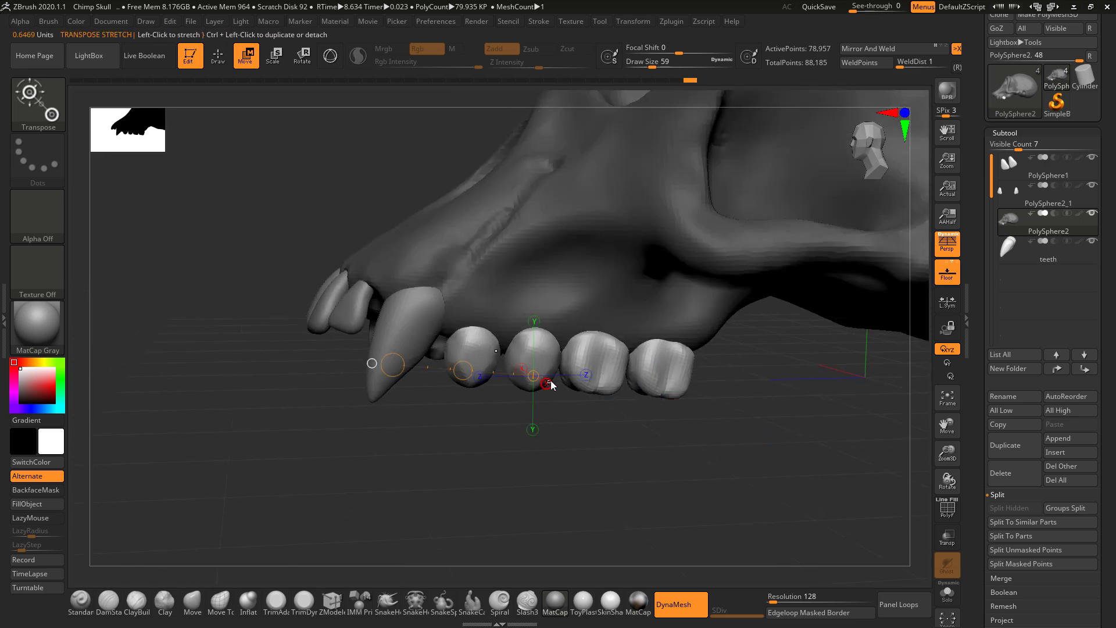
pyautogui.click(1019, 550)
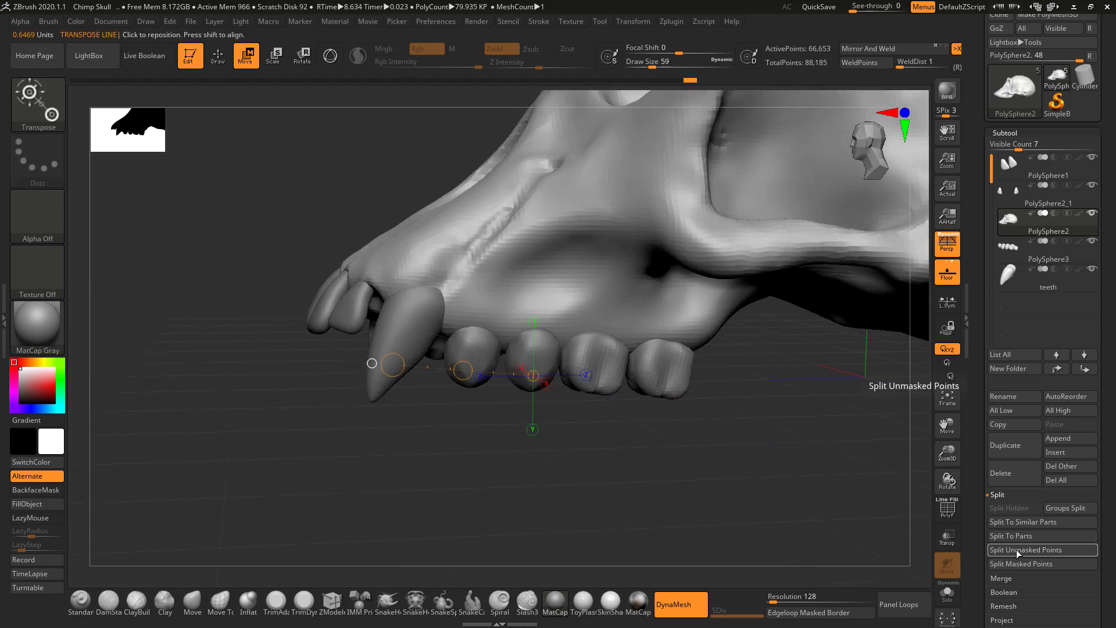
pyautogui.click(1014, 251)
# Step: Display the polyframe on the cheek teeth and assign each tooth its own polygroup with Auto Groups
pyautogui.moveTo(798, 417); pyautogui.dragTo(682, 458)
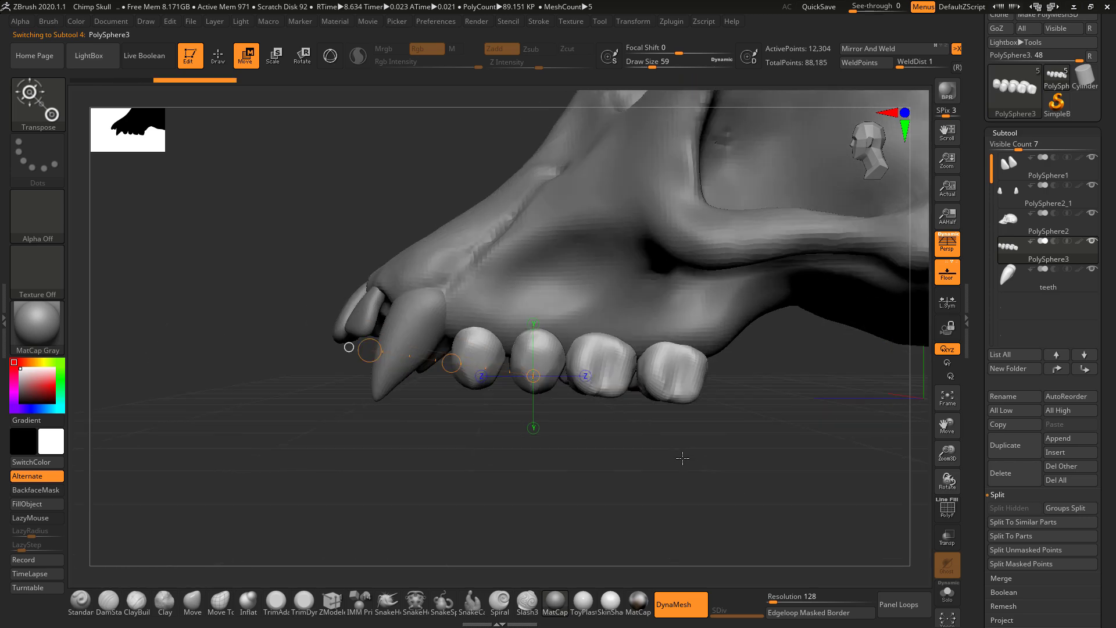
pyautogui.click(950, 508)
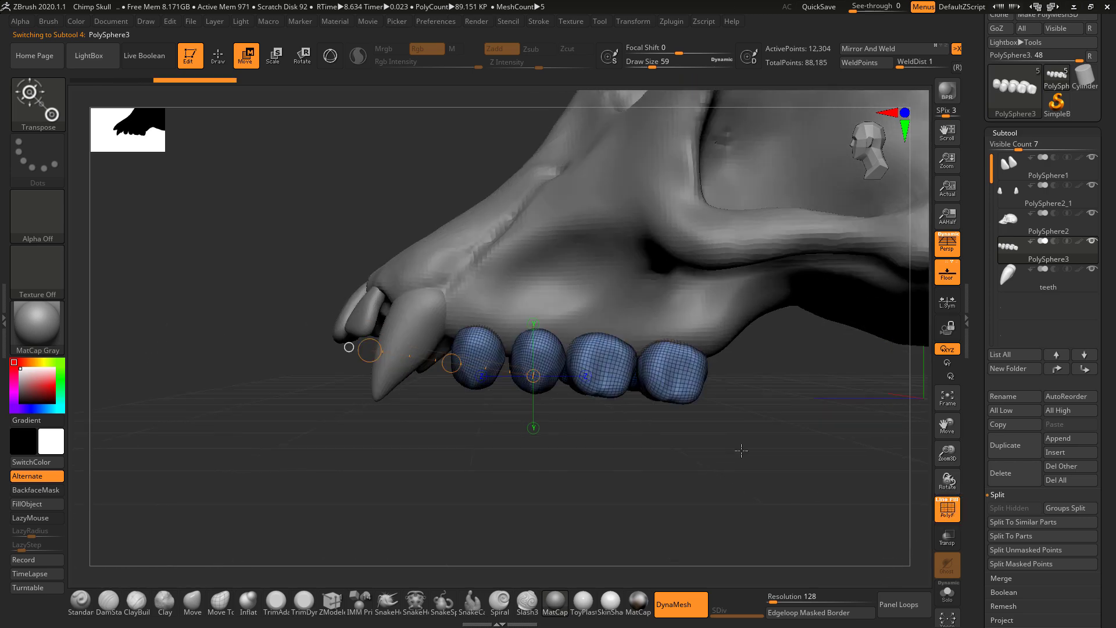
pyautogui.moveTo(653, 419)
pyautogui.mouseDown()
pyautogui.moveTo(642, 456)
pyautogui.moveTo(668, 416)
pyautogui.moveTo(660, 456)
pyautogui.moveTo(678, 420)
pyautogui.mouseUp()
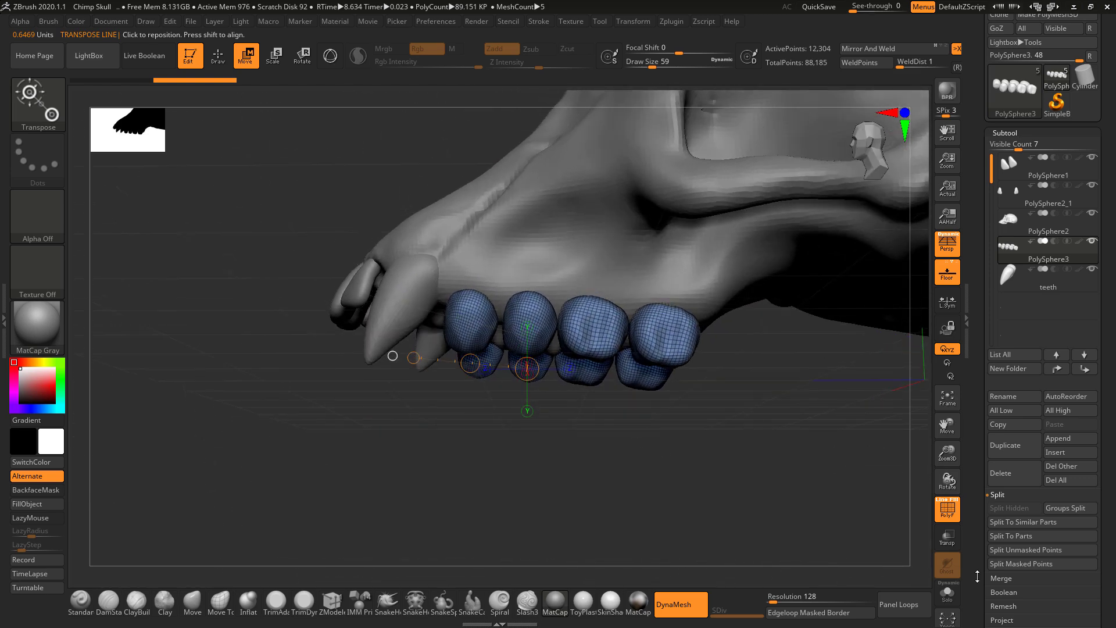
pyautogui.scroll(-5, 1023, 558)
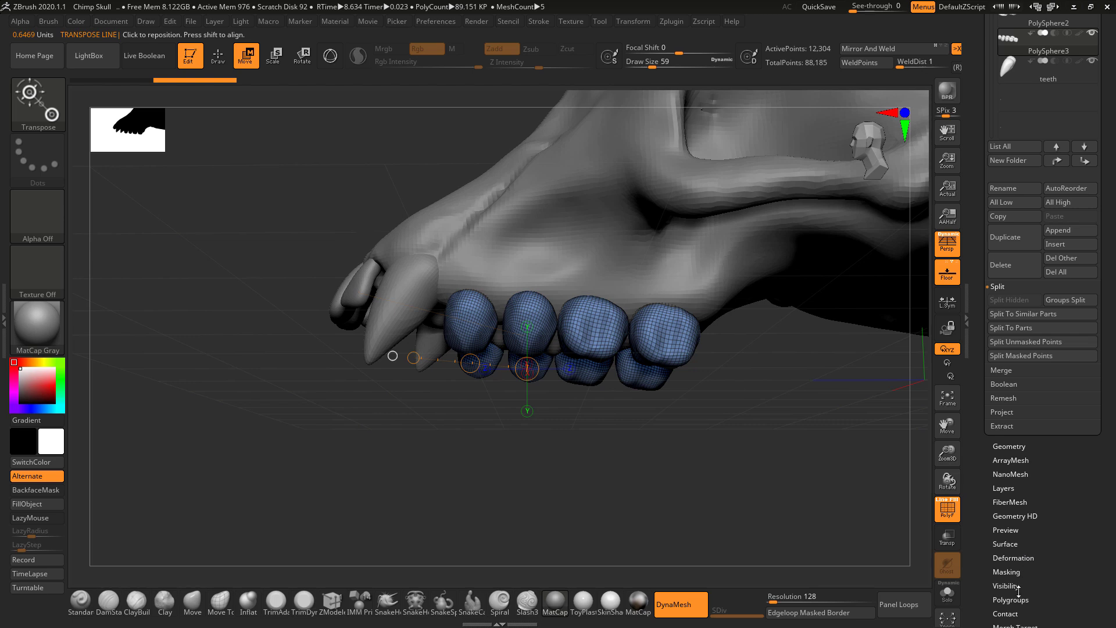
pyautogui.click(1008, 600)
pyautogui.moveTo(1011, 588); pyautogui.dragTo(988, 512)
pyautogui.click(1020, 182)
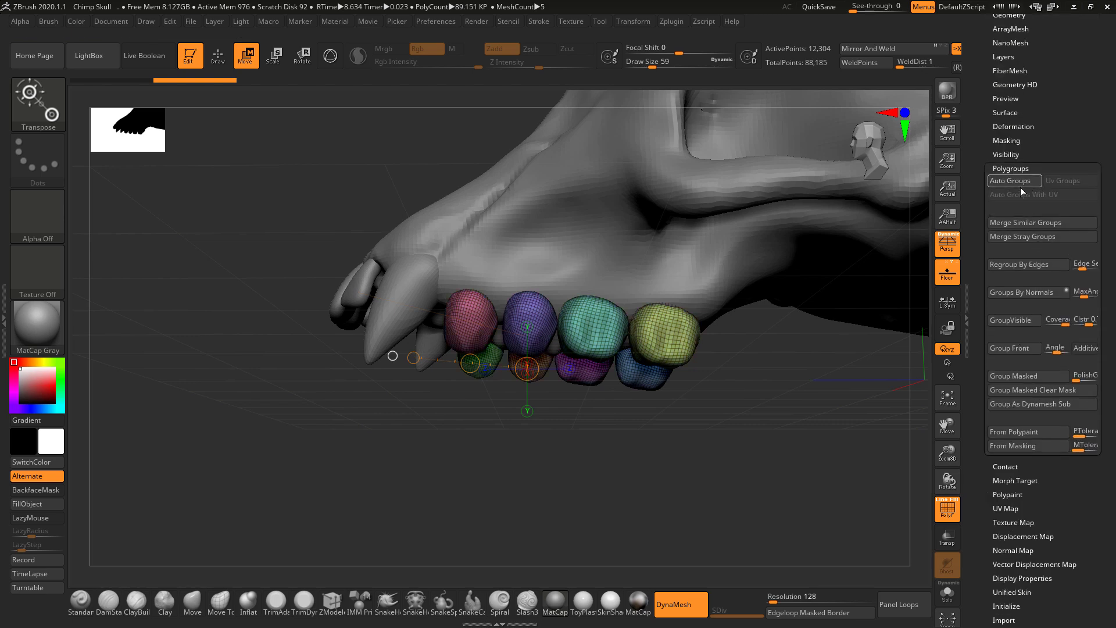
# Step: Inspect the grouped cheek teeth, choose the DamStandard brush, and hide the polyframe
pyautogui.moveTo(720, 423); pyautogui.dragTo(651, 256)
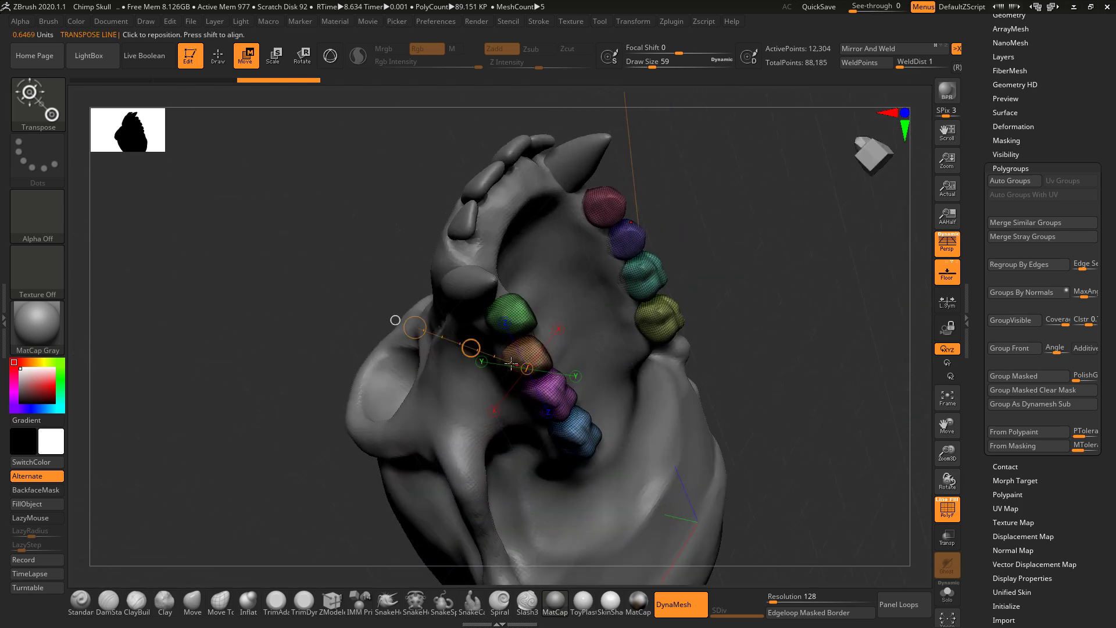
pyautogui.click(632, 229)
pyautogui.moveTo(739, 266); pyautogui.dragTo(728, 423)
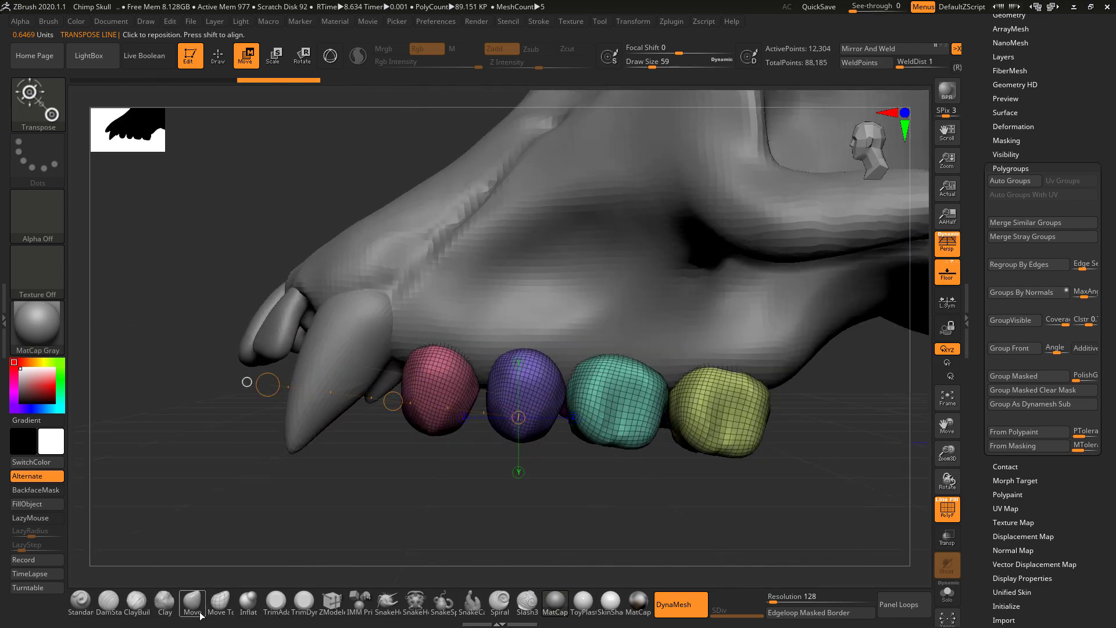
pyautogui.click(110, 615)
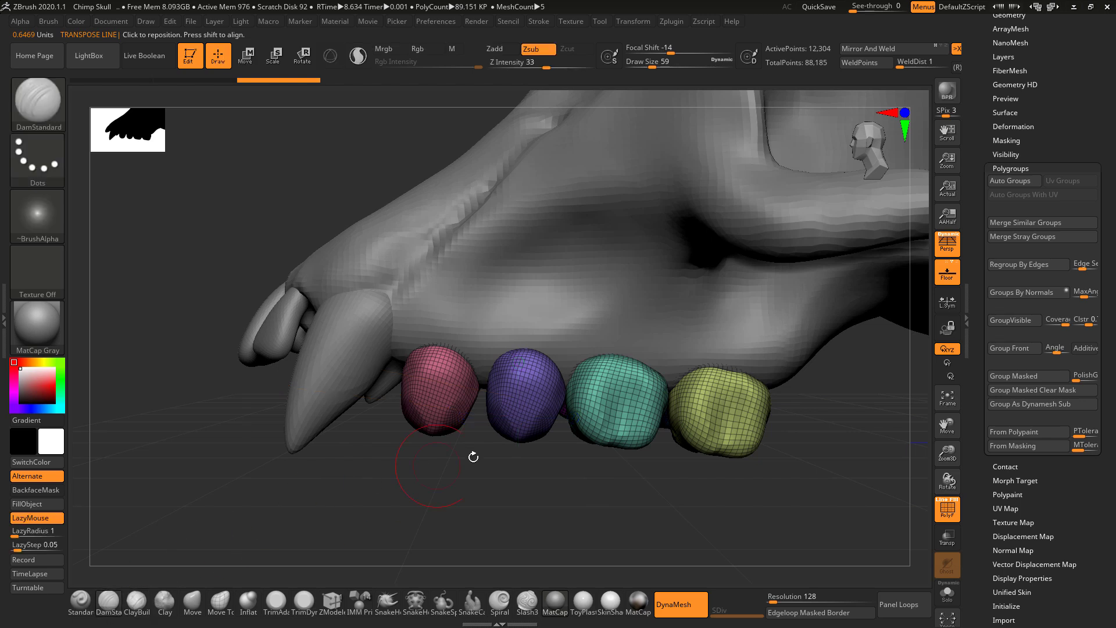
pyautogui.click(947, 514)
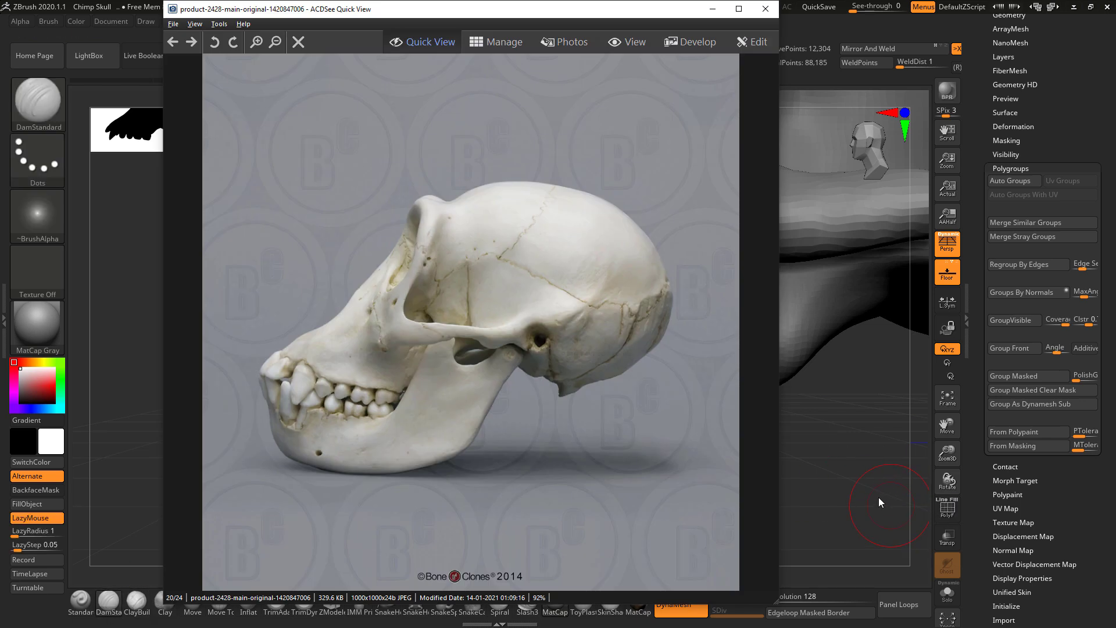
# Step: Compare the cheek teeth with the side-view reference skull photo and undo the last change
pyautogui.hotkey('alt', 'Tab')
pyautogui.hotkey('alt', 'Tab')
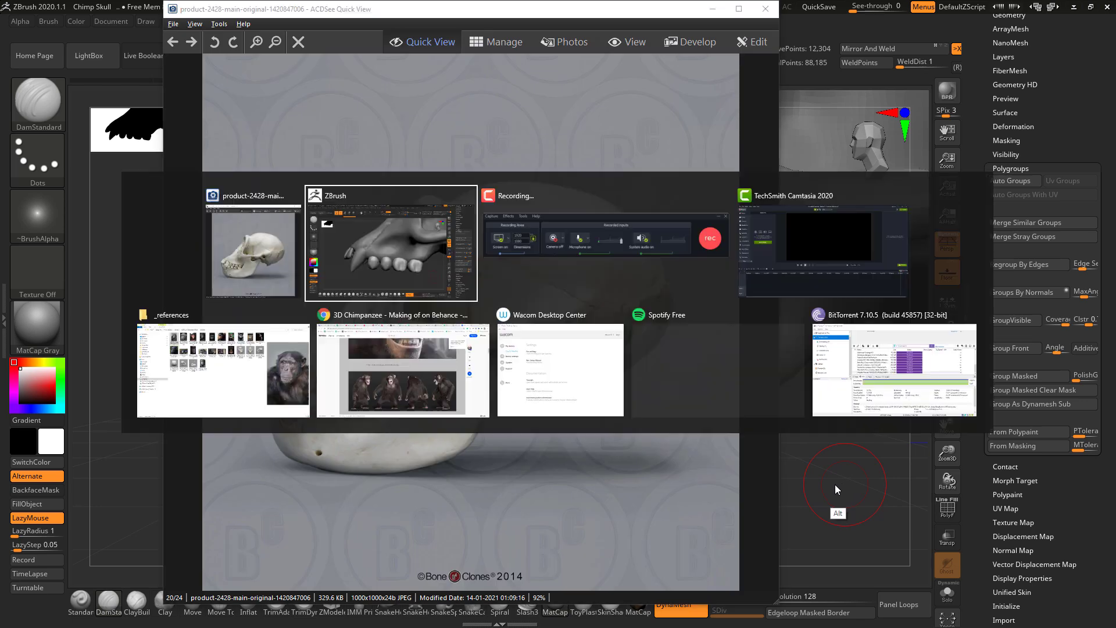
pyautogui.moveTo(756, 487)
pyautogui.mouseDown()
pyautogui.moveTo(606, 431)
pyautogui.moveTo(604, 465)
pyautogui.mouseUp()
pyautogui.hotkey('ctrl', 'z')
pyautogui.moveTo(827, 548); pyautogui.dragTo(776, 444)
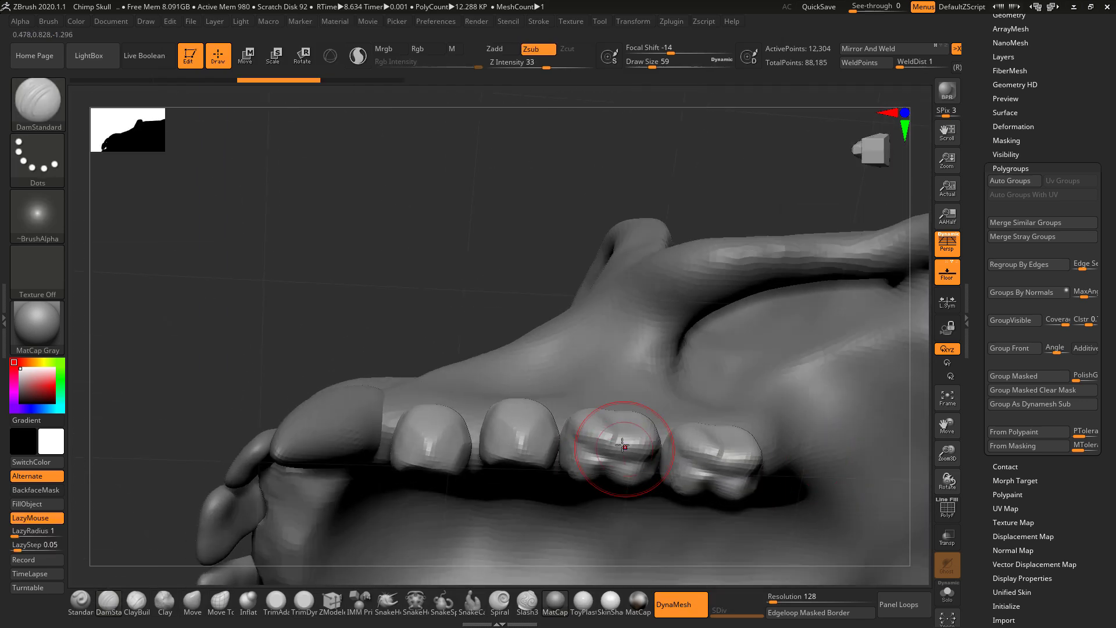
# Step: Carve the cusp grooves of the two rear upper molars with the DamStandard brush, checking their shape from below and from the side
pyautogui.moveTo(615, 438); pyautogui.dragTo(609, 459)
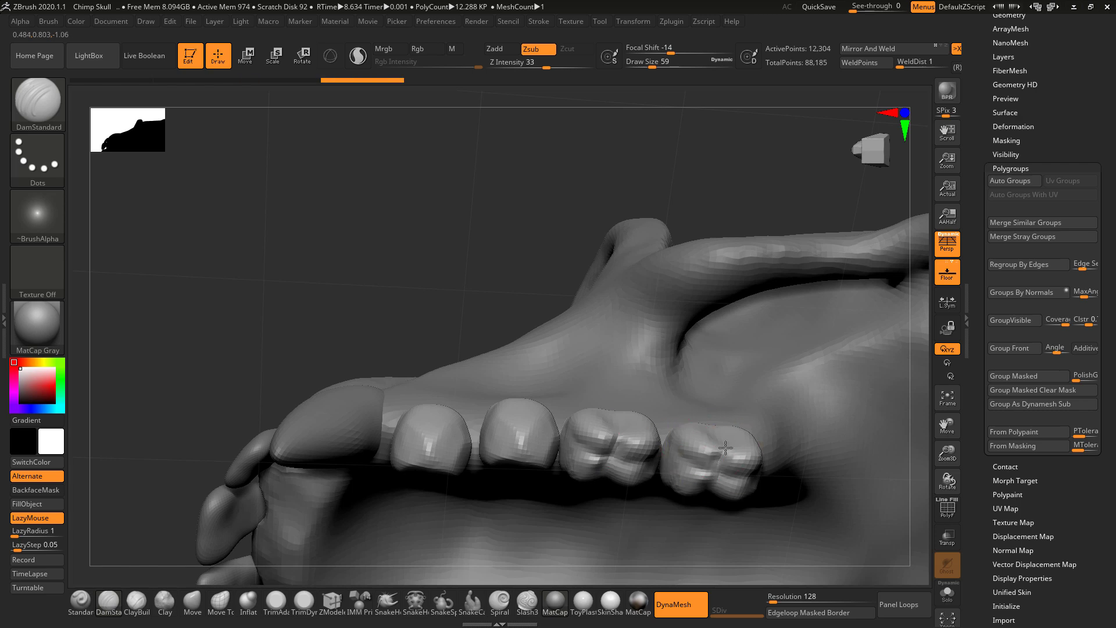
pyautogui.moveTo(713, 489); pyautogui.dragTo(712, 491)
pyautogui.moveTo(498, 314)
pyautogui.mouseDown()
pyautogui.moveTo(505, 433)
pyautogui.moveTo(516, 390)
pyautogui.mouseUp()
pyautogui.hotkey('alt', 'Tab')
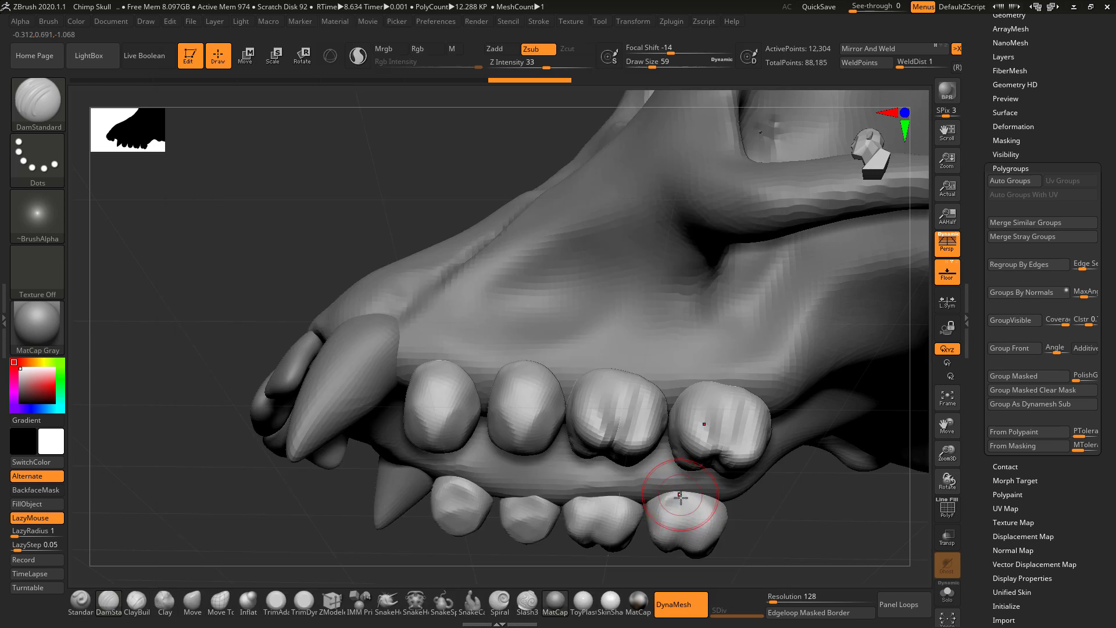
pyautogui.hotkey('alt', 'Tab')
pyautogui.moveTo(787, 538)
pyautogui.mouseDown()
pyautogui.moveTo(646, 461)
pyautogui.moveTo(644, 438)
pyautogui.mouseUp()
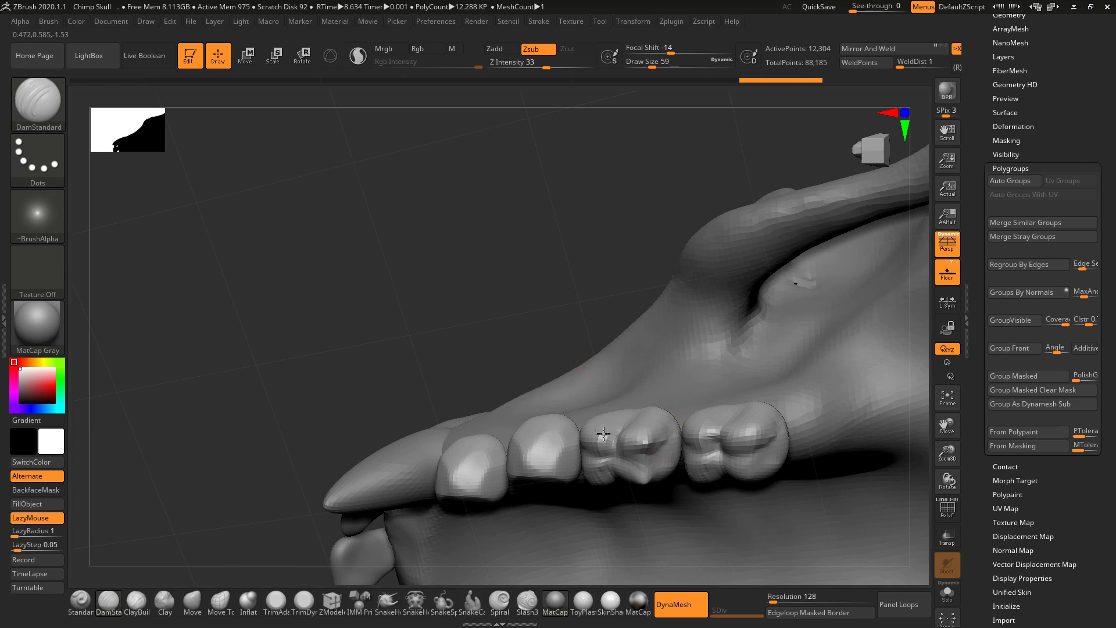
pyautogui.moveTo(604, 434); pyautogui.dragTo(640, 445)
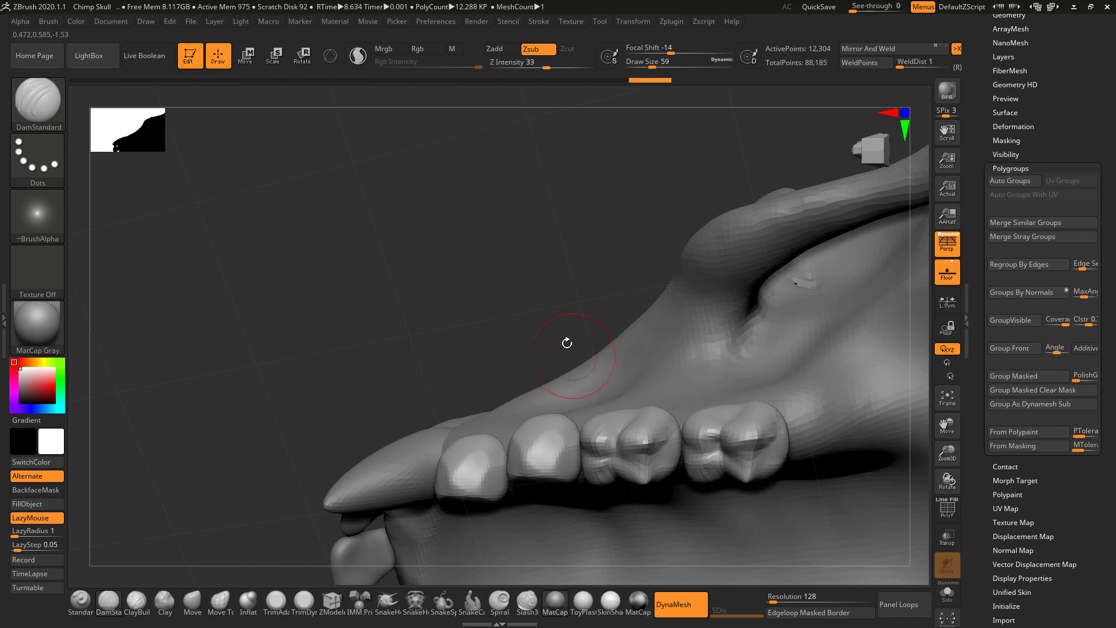
pyautogui.moveTo(567, 343); pyautogui.dragTo(683, 470)
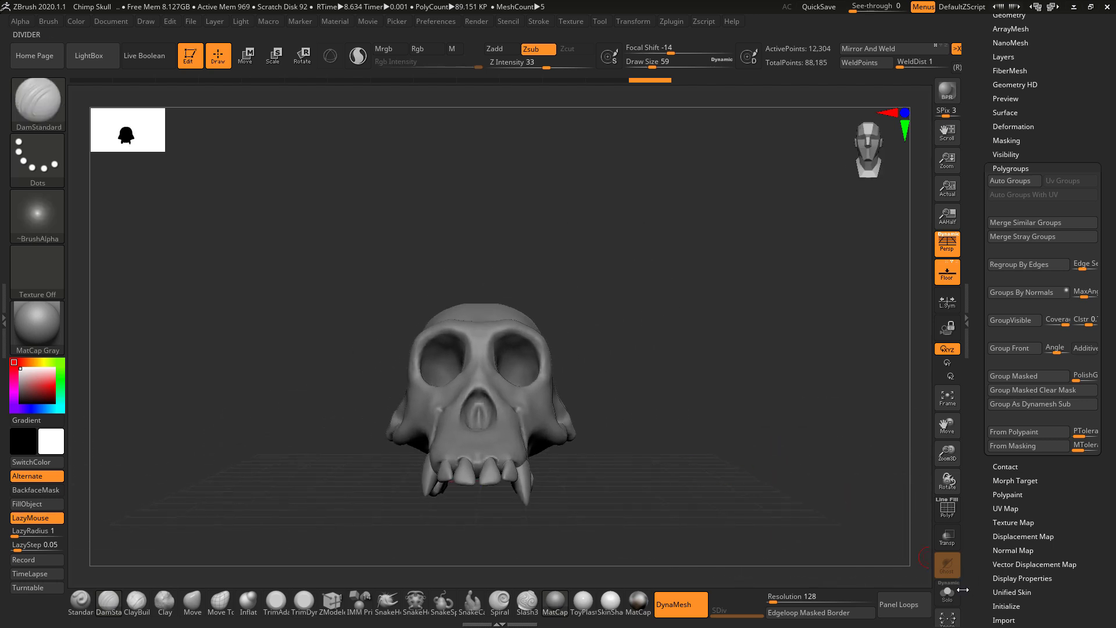
# Step: Compare the skull with the side-view reference photo and make the main skull subtool, PolySphere2, active
pyautogui.moveTo(785, 461); pyautogui.dragTo(770, 382)
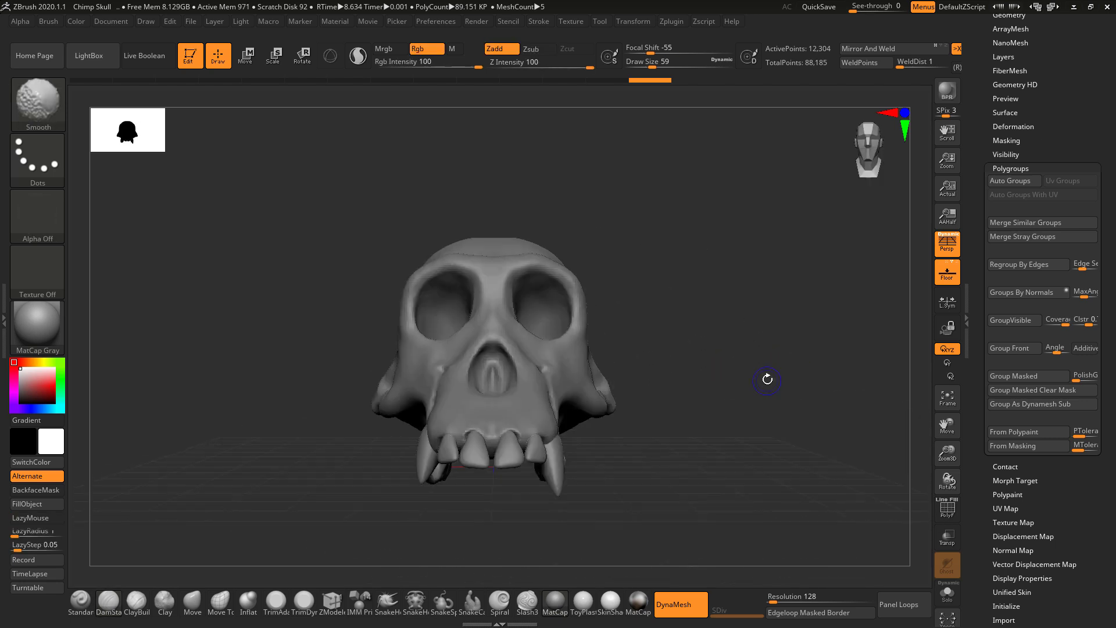
pyautogui.hotkey('alt', 'Tab')
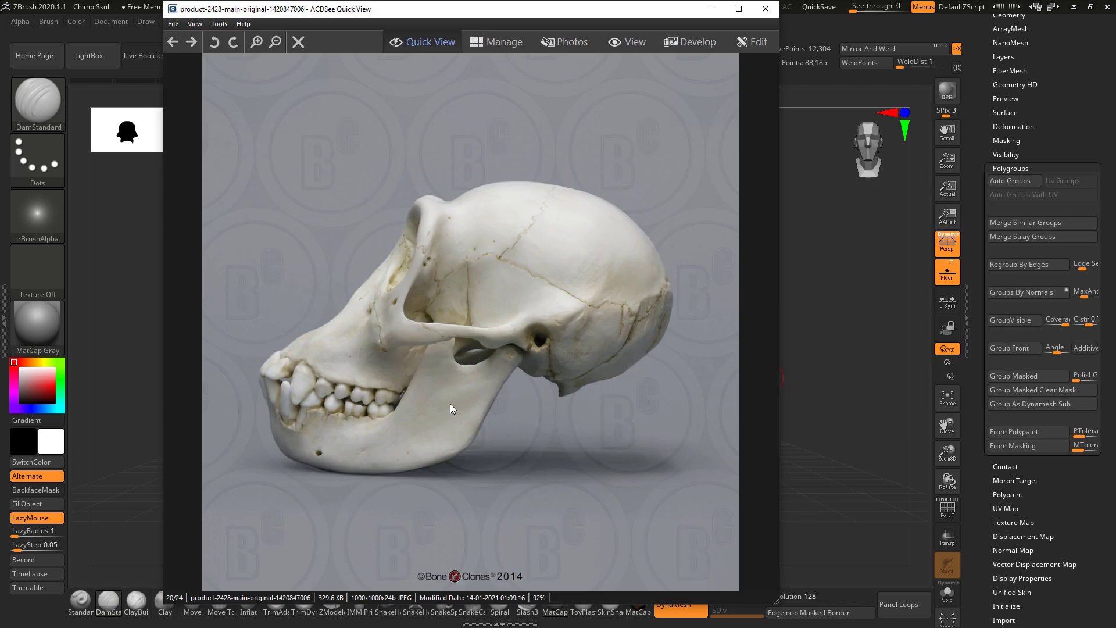
pyautogui.hotkey('alt', 'Tab')
pyautogui.moveTo(706, 406); pyautogui.dragTo(771, 317)
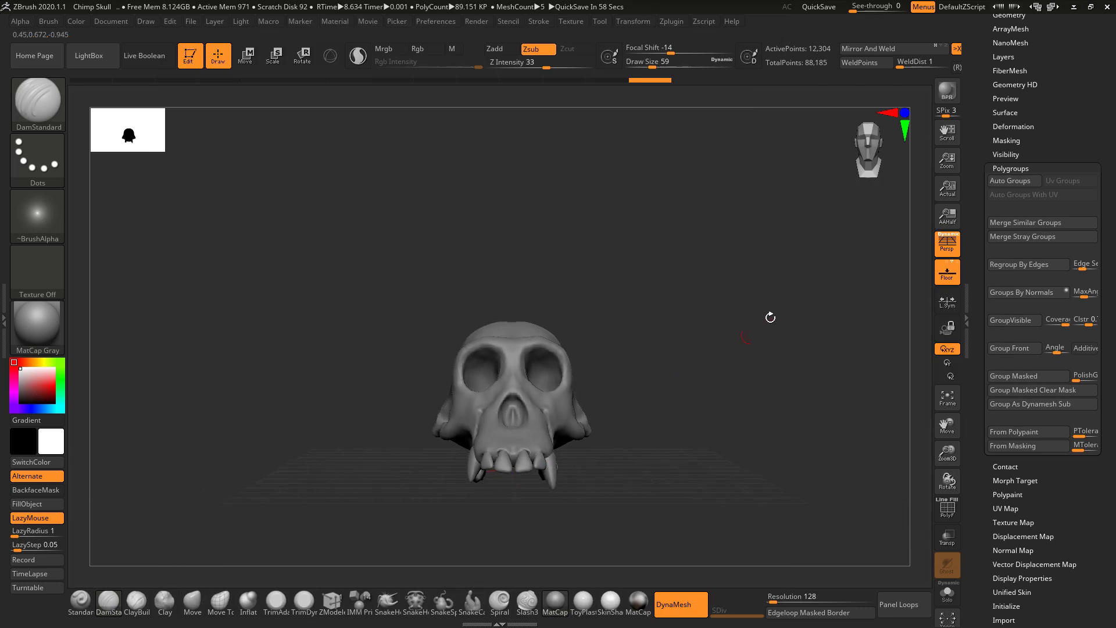
pyautogui.moveTo(976, 183); pyautogui.dragTo(983, 294)
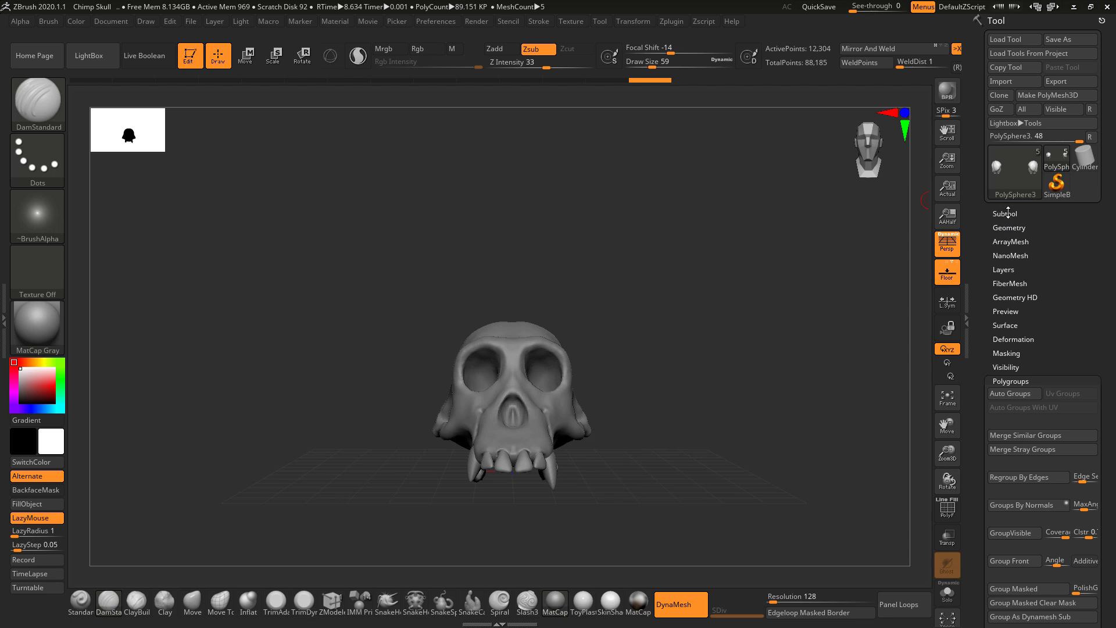
pyautogui.click(1005, 213)
pyautogui.click(1006, 304)
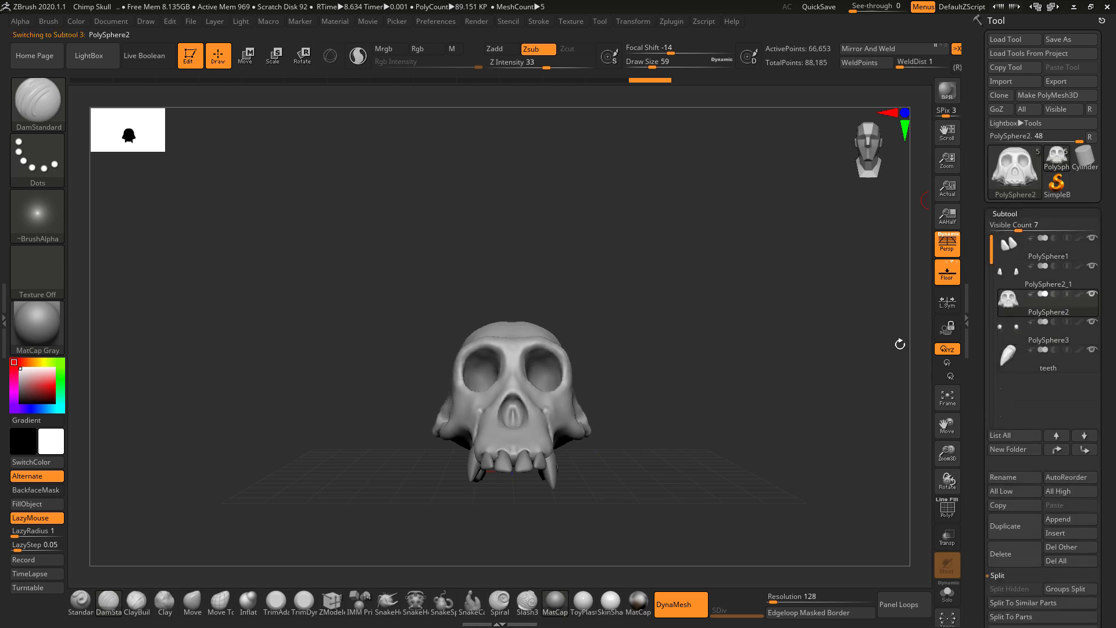
# Step: Insert a sphere beneath the upper jaw on the skull's centre line with the IMM Primitives brush as the base of the lower jaw
pyautogui.moveTo(737, 387); pyautogui.dragTo(660, 401)
pyautogui.hotkey('alt', 'Tab')
pyautogui.hotkey('alt', 'Tab')
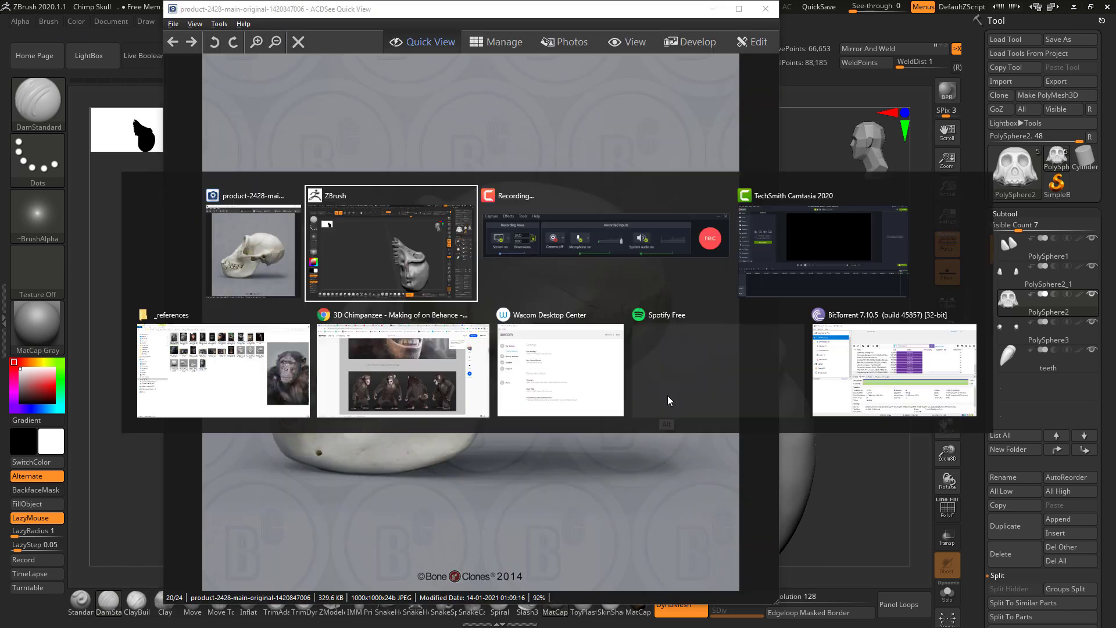
pyautogui.moveTo(749, 279); pyautogui.dragTo(736, 304)
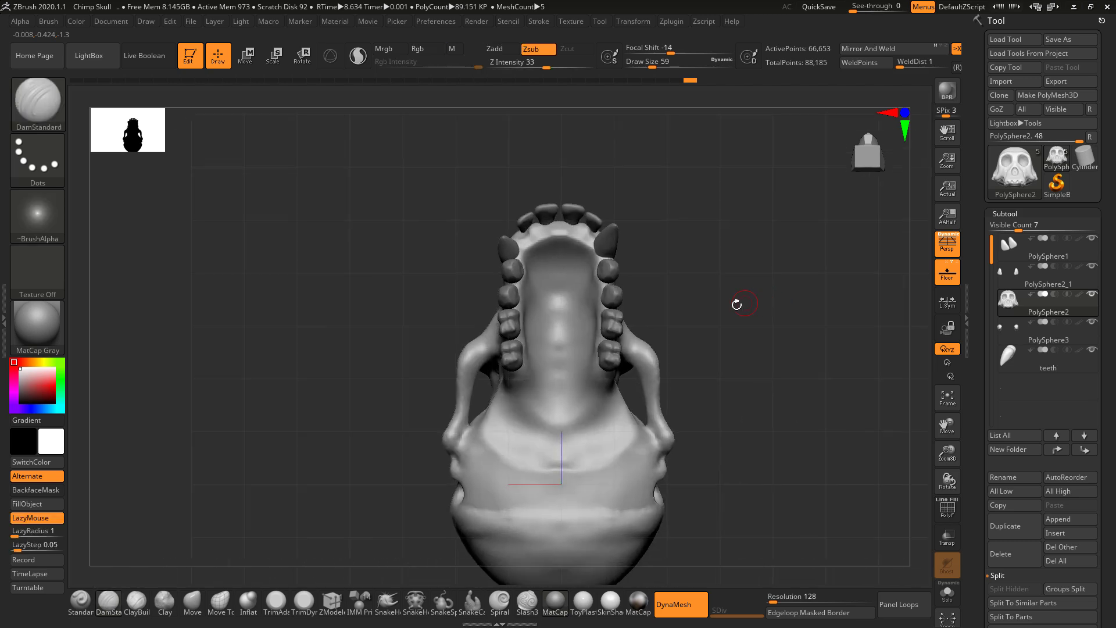
pyautogui.click(366, 604)
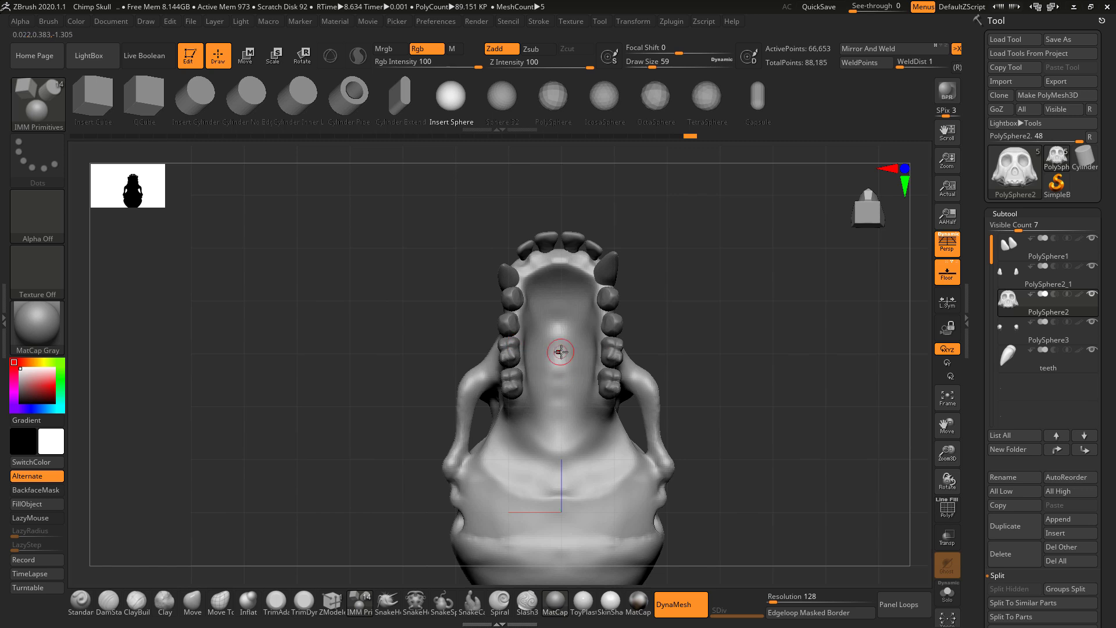
pyautogui.moveTo(560, 358); pyautogui.dragTo(583, 447)
pyautogui.moveTo(725, 321); pyautogui.dragTo(715, 368)
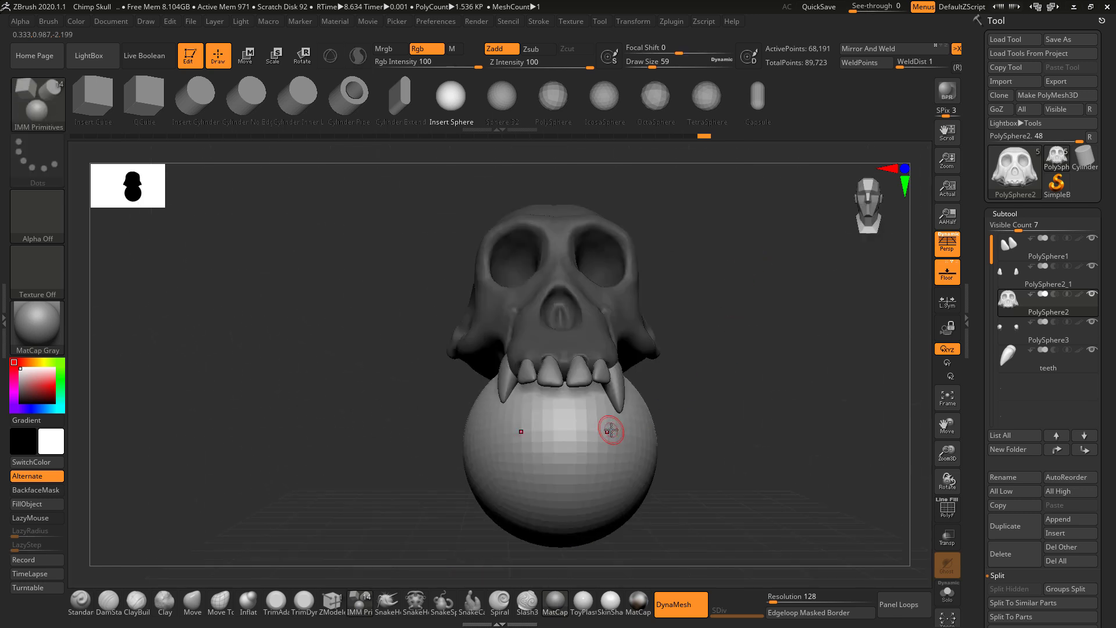
# Step: Flatten the inserted sphere vertically into a low ellipsoid beneath the upper teeth with the transpose Move tool
pyautogui.press('w')
pyautogui.moveTo(604, 394)
pyautogui.mouseDown()
pyautogui.moveTo(613, 511)
pyautogui.moveTo(602, 447)
pyautogui.moveTo(602, 460)
pyautogui.mouseUp()
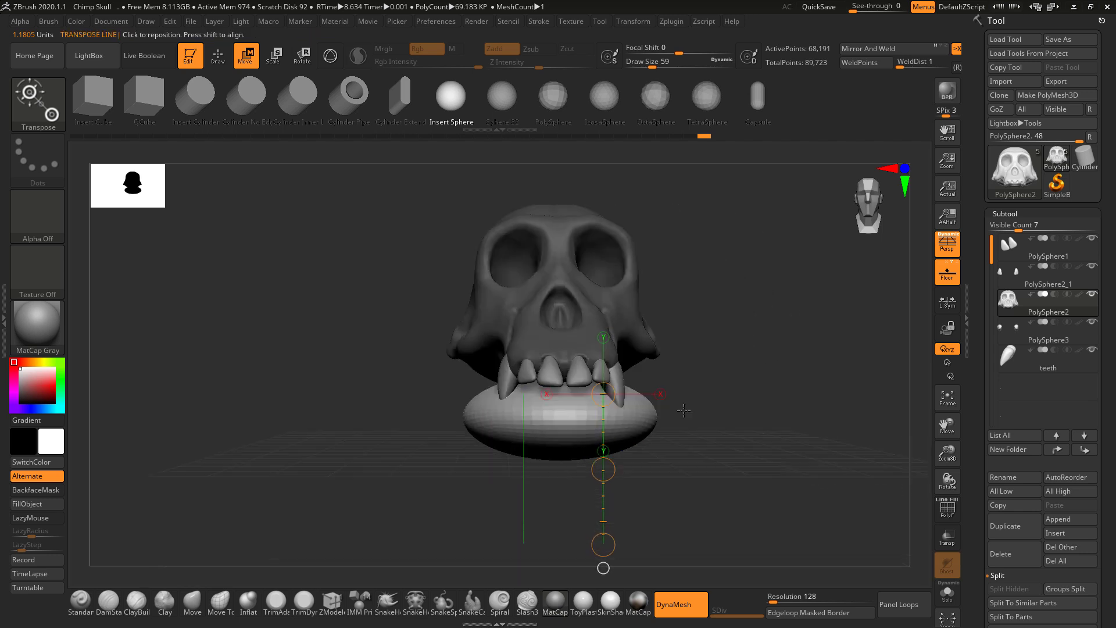
pyautogui.keyDown('shift'); pyautogui.moveTo(714, 395); pyautogui.dragTo(647, 406); pyautogui.keyUp('shift')
pyautogui.keyDown('alt'); pyautogui.moveTo(683, 477); pyautogui.dragTo(612, 483); pyautogui.keyUp('alt')
# Step: Trim the sides of the flattened sphere into a blocky jaw shape using the TrimDynamic brush at draw size 262
pyautogui.click(311, 603)
pyautogui.press('space')
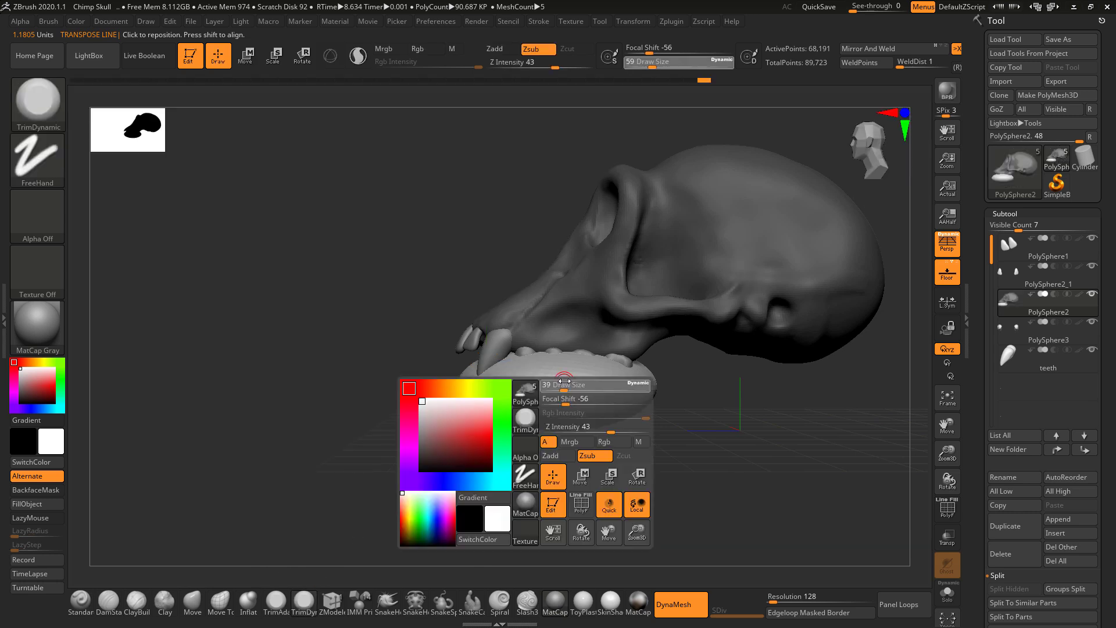
pyautogui.moveTo(533, 394)
pyautogui.mouseDown()
pyautogui.moveTo(581, 387)
pyautogui.moveTo(523, 390)
pyautogui.moveTo(552, 385)
pyautogui.mouseUp()
pyautogui.moveTo(581, 455); pyautogui.dragTo(576, 386)
pyautogui.moveTo(488, 393); pyautogui.dragTo(495, 407)
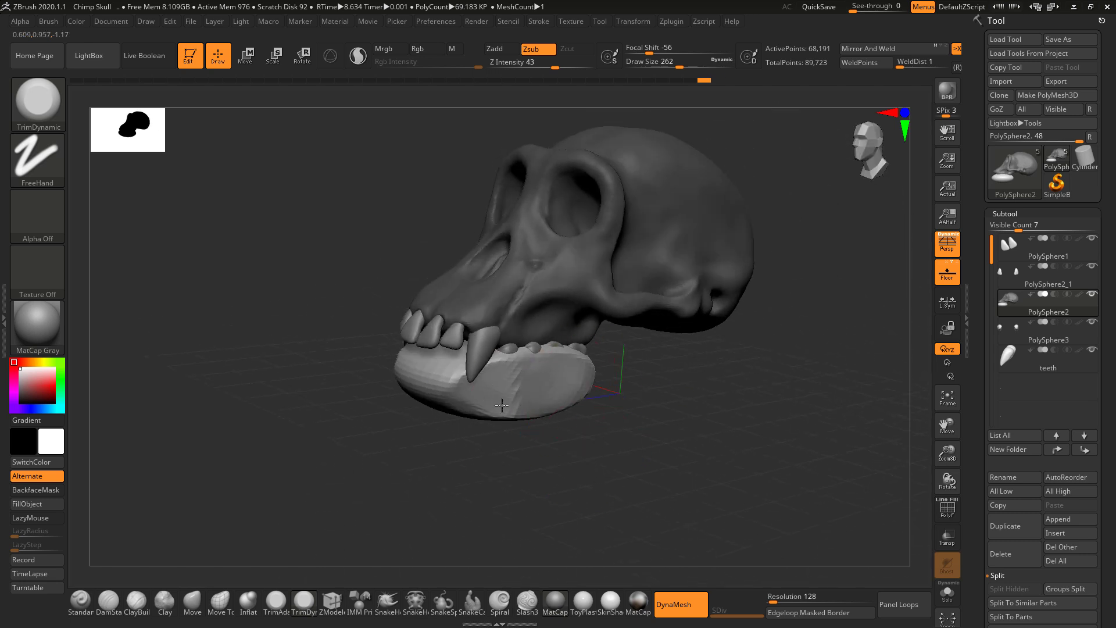
pyautogui.moveTo(442, 448)
pyautogui.mouseDown()
pyautogui.moveTo(580, 413)
pyautogui.moveTo(584, 424)
pyautogui.mouseUp()
pyautogui.moveTo(589, 356)
pyautogui.mouseDown()
pyautogui.moveTo(615, 360)
pyautogui.moveTo(554, 365)
pyautogui.mouseUp()
pyautogui.moveTo(761, 360); pyautogui.dragTo(718, 395)
pyautogui.moveTo(634, 337)
pyautogui.keyDown('shift'); pyautogui.mouseDown()
pyautogui.moveTo(645, 372)
pyautogui.moveTo(674, 349)
pyautogui.mouseUp(); pyautogui.keyUp('shift')
pyautogui.moveTo(802, 349); pyautogui.dragTo(710, 374)
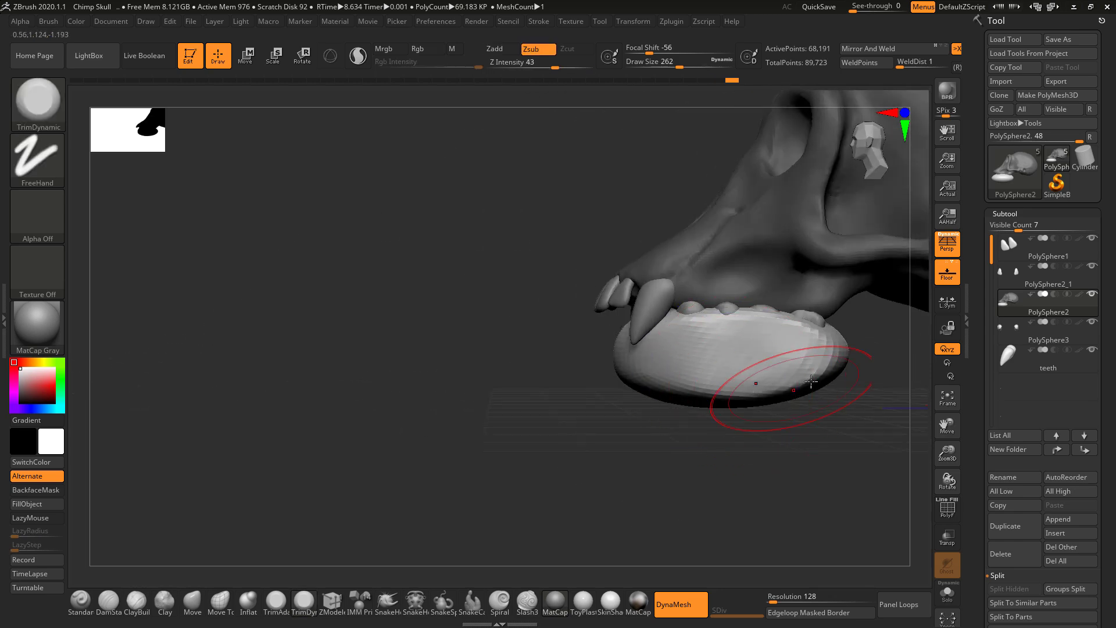
# Step: Split the unmasked jaw block from the skull into its own subtool and select that subtool
pyautogui.scroll(-2, 988, 593)
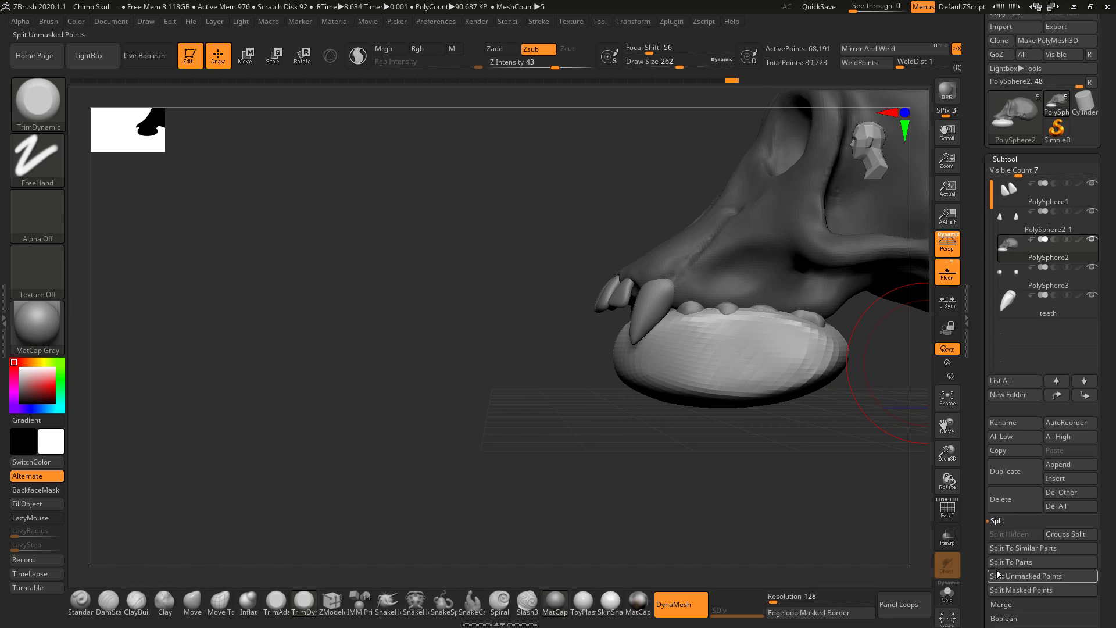
pyautogui.click(1021, 577)
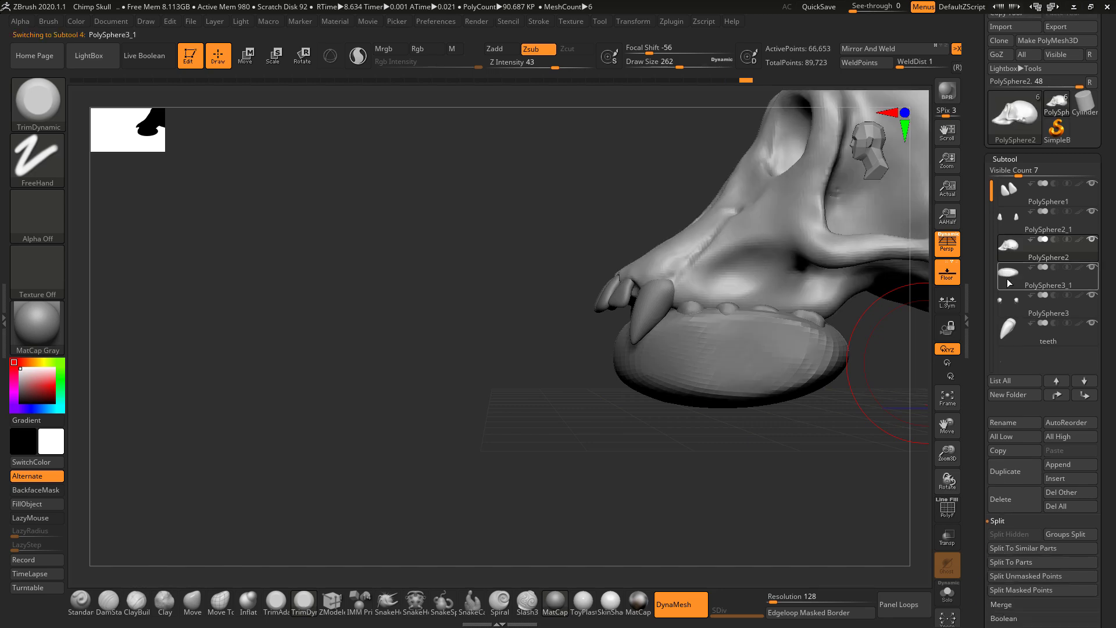
pyautogui.moveTo(770, 469); pyautogui.dragTo(666, 464)
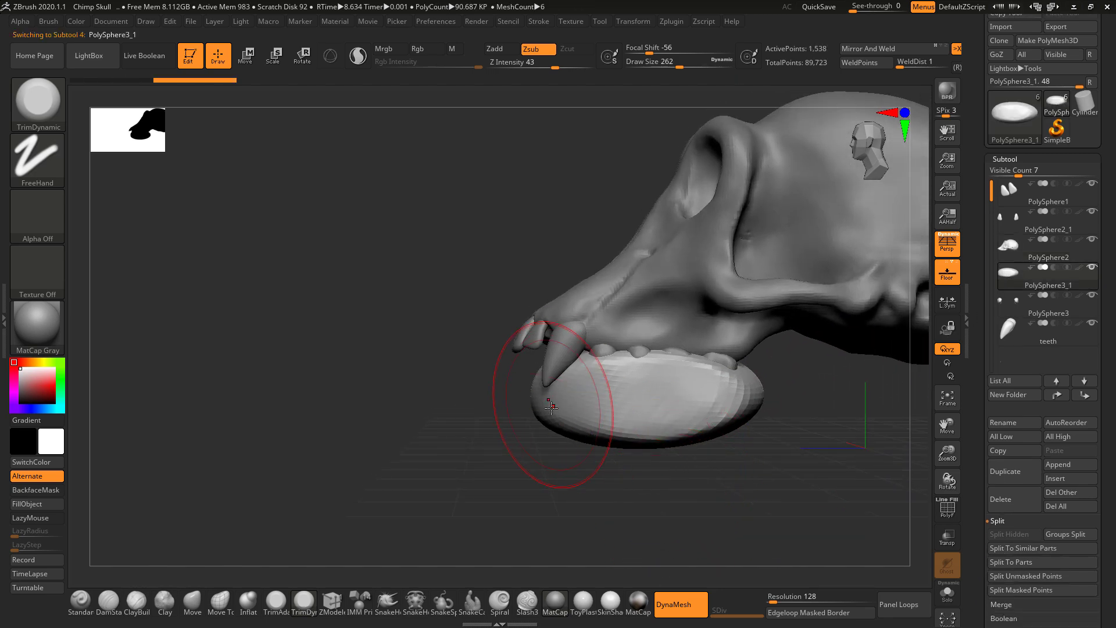
# Step: Check the side-view reference and reshape the front of the jaw block with the Move brush at draw size 158
pyautogui.hotkey('alt', 'Tab')
pyautogui.hotkey('alt', 'Tab')
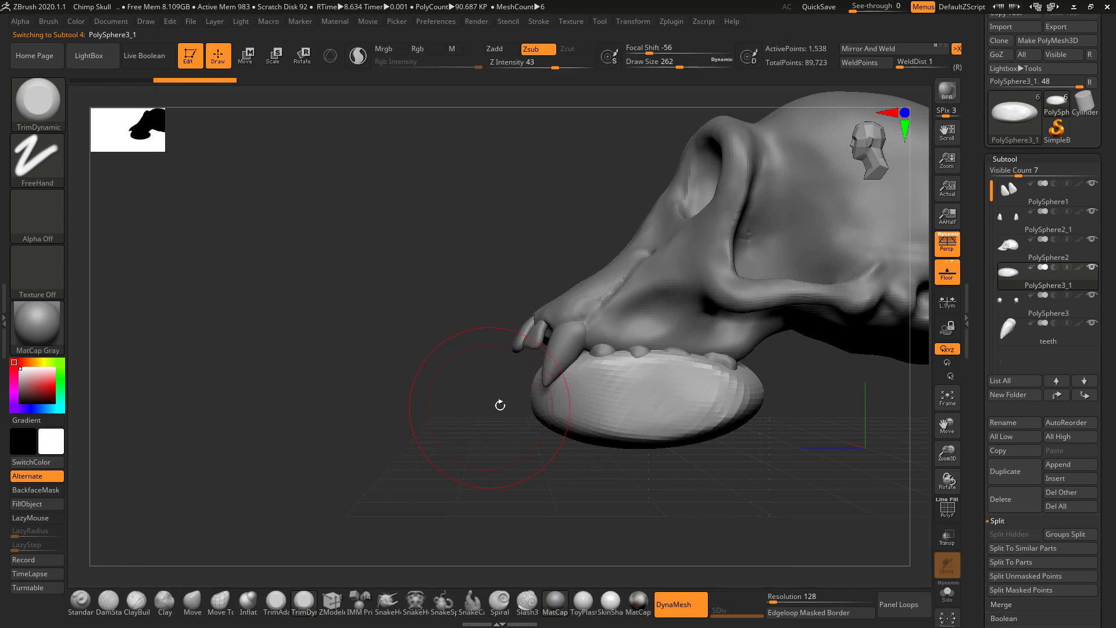
pyautogui.moveTo(498, 404)
pyautogui.mouseDown()
pyautogui.moveTo(541, 419)
pyautogui.moveTo(514, 448)
pyautogui.mouseUp()
pyautogui.press('space')
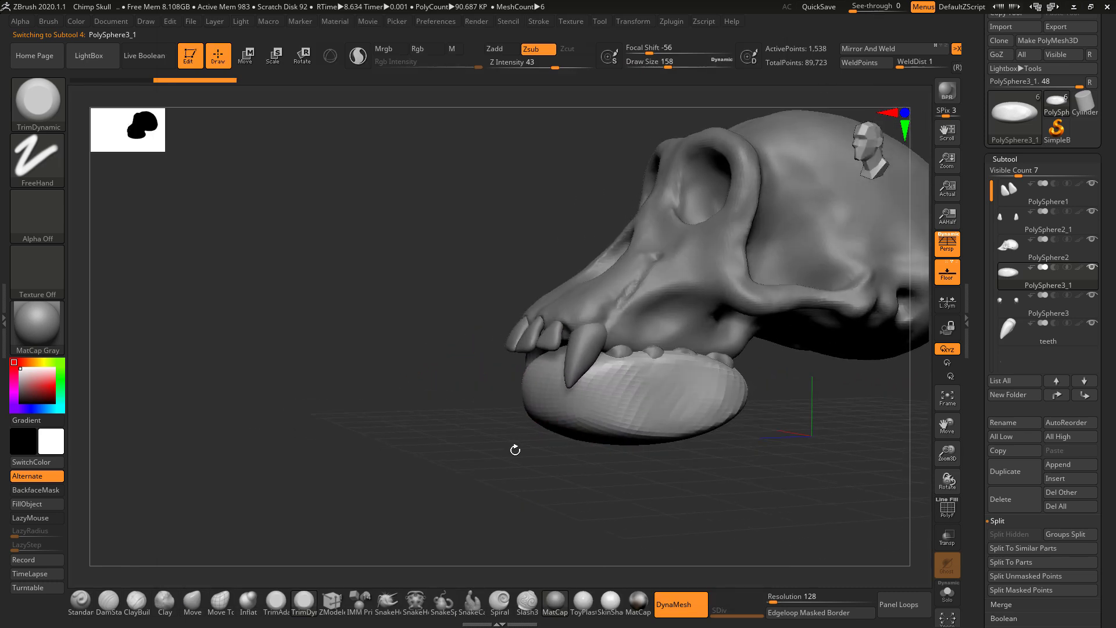
pyautogui.click(192, 603)
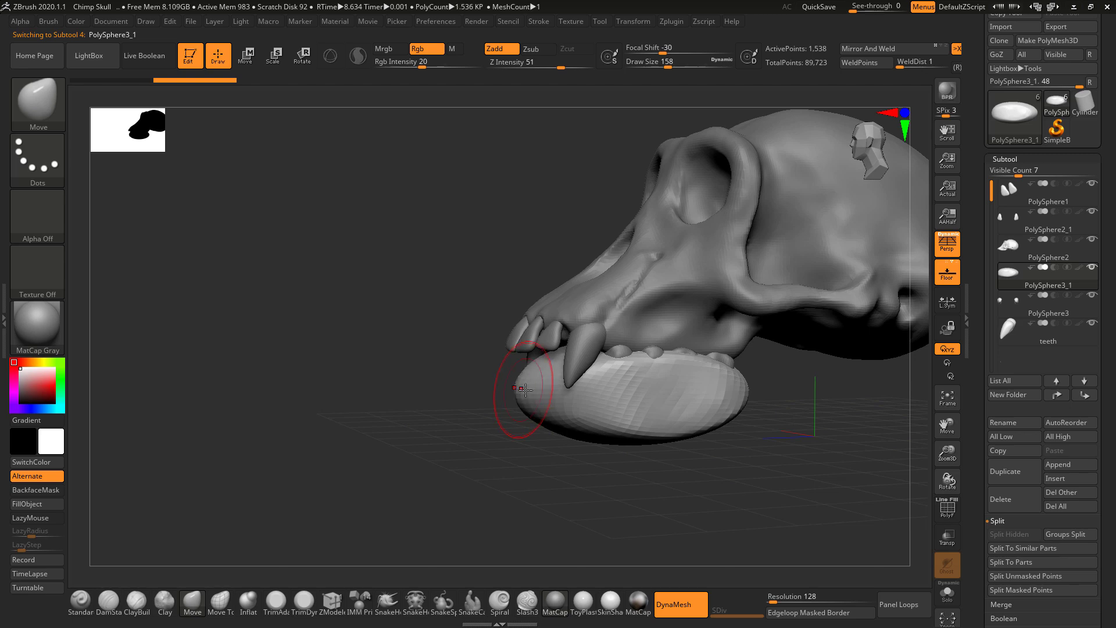
pyautogui.moveTo(532, 439); pyautogui.dragTo(590, 378)
pyautogui.moveTo(607, 354)
pyautogui.mouseDown()
pyautogui.moveTo(593, 342)
pyautogui.moveTo(596, 413)
pyautogui.moveTo(611, 410)
pyautogui.mouseUp()
pyautogui.moveTo(651, 378); pyautogui.dragTo(568, 426)
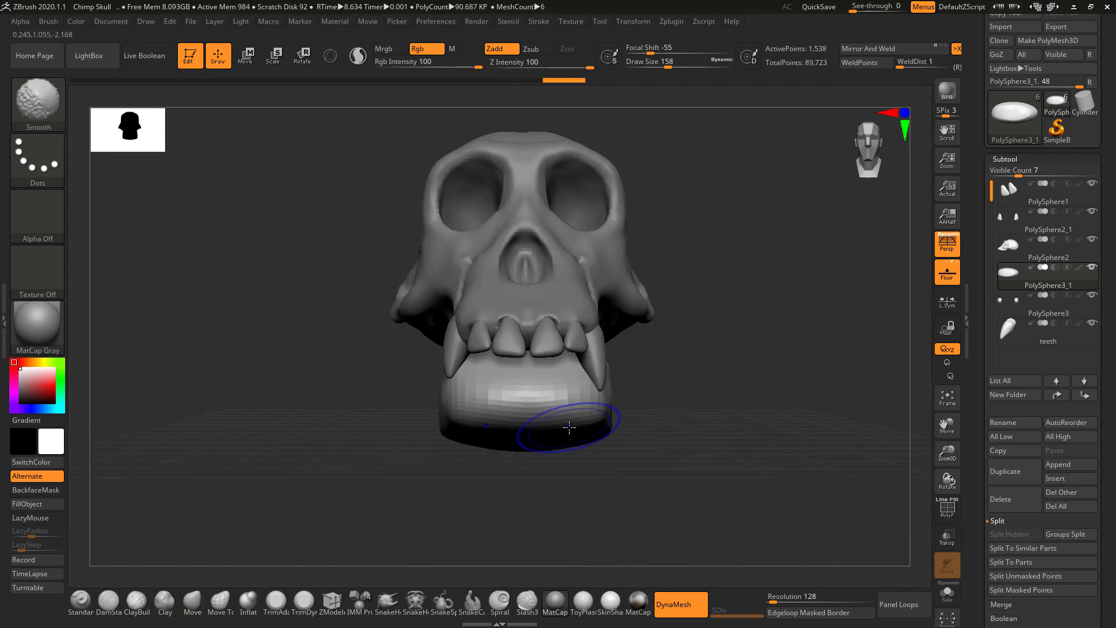
pyautogui.keyDown('ctrl'); pyautogui.moveTo(651, 445); pyautogui.dragTo(668, 488, button='right'); pyautogui.keyUp('ctrl')
pyautogui.moveTo(668, 476)
pyautogui.mouseDown()
pyautogui.moveTo(615, 448)
pyautogui.moveTo(730, 448)
pyautogui.moveTo(654, 460)
pyautogui.mouseUp()
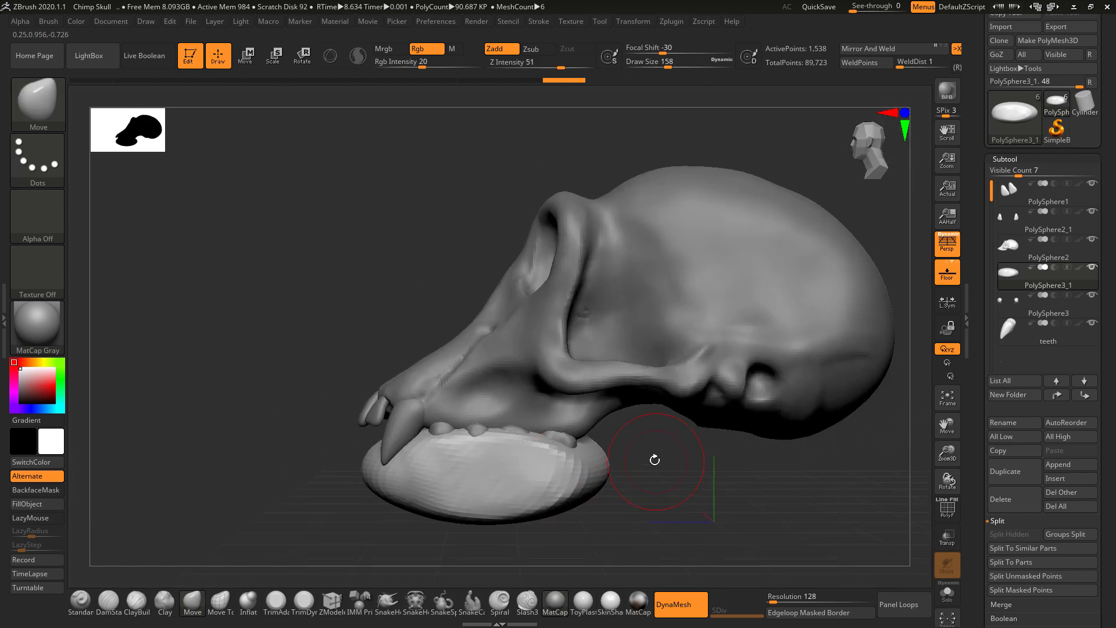
# Step: Set the Move brush's draw size to 223 and pull the jaw block's rear end backward to match the reference photo
pyautogui.press('space')
pyautogui.hotkey('alt', 'Tab')
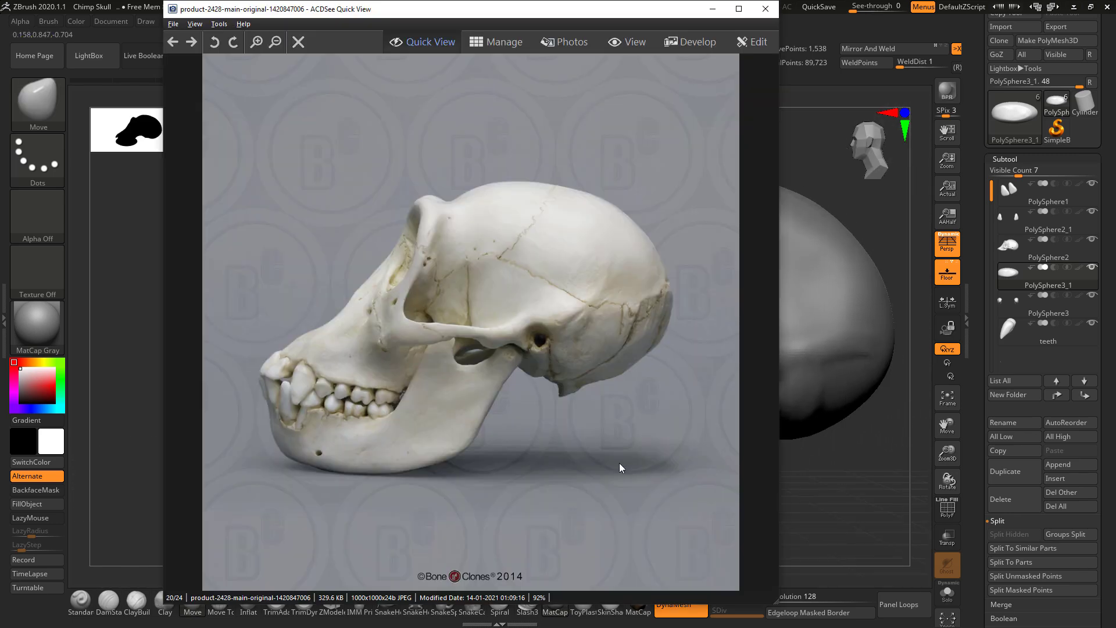
pyautogui.hotkey('alt', 'Tab')
pyautogui.press('space')
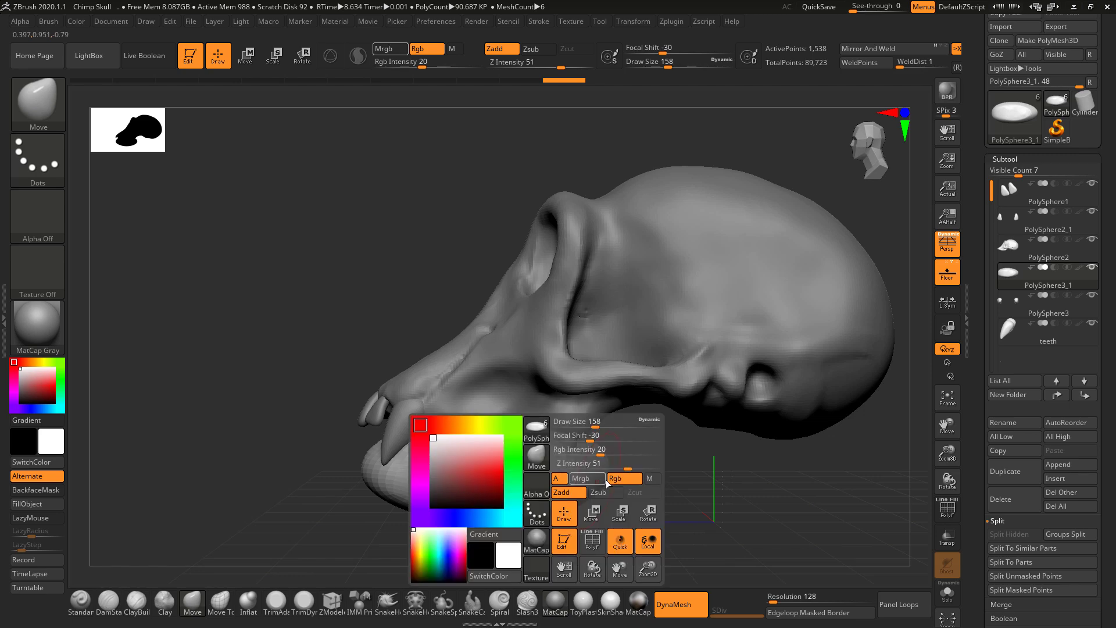
pyautogui.click(624, 478)
pyautogui.moveTo(594, 426); pyautogui.dragTo(603, 427)
pyautogui.hotkey('alt', 'Tab')
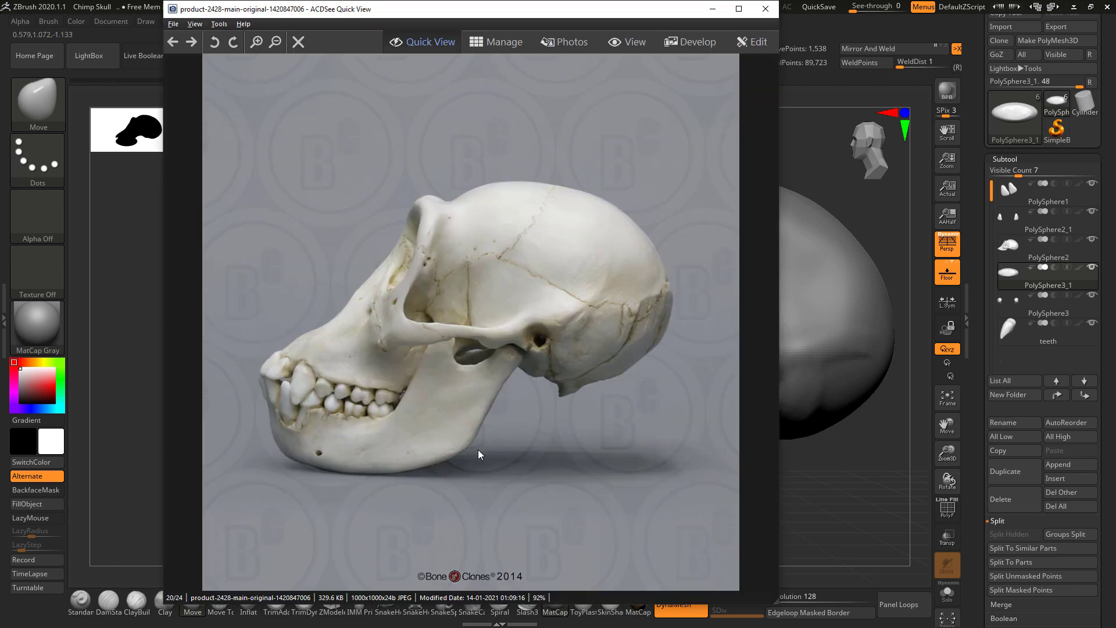
pyautogui.hotkey('alt', 'Tab')
pyautogui.moveTo(595, 501); pyautogui.dragTo(572, 502)
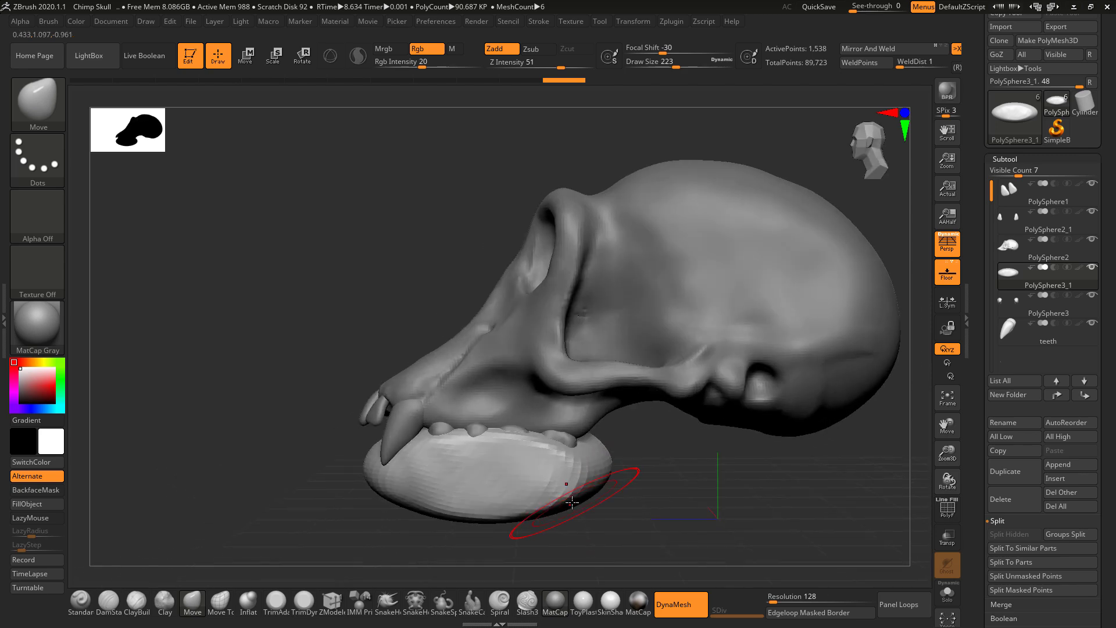
pyautogui.hotkey('alt', 'Tab')
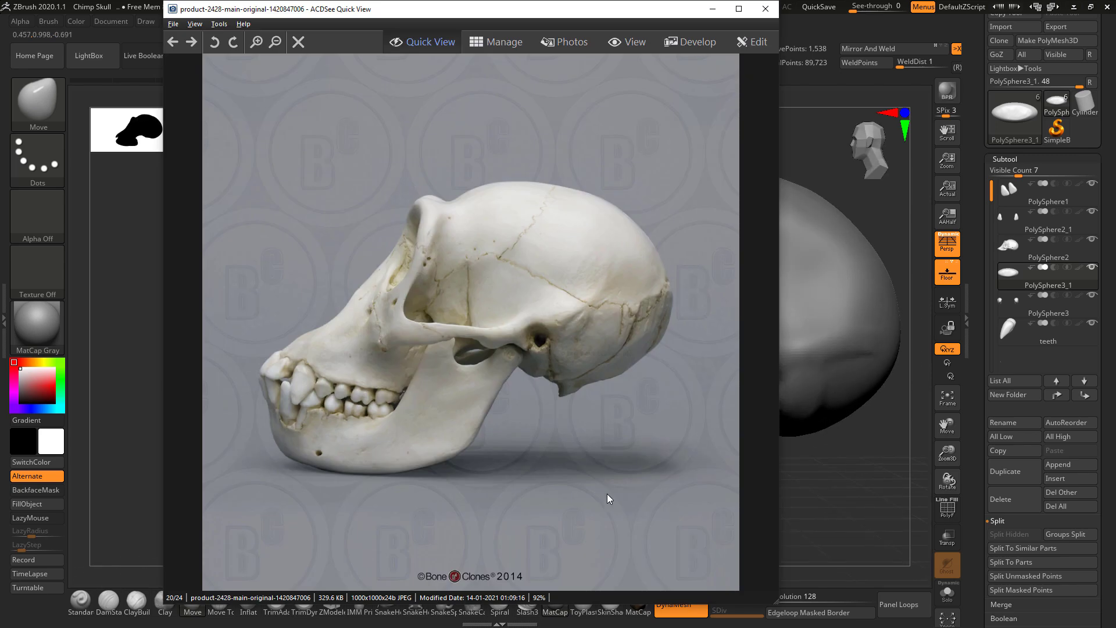
pyautogui.hotkey('alt', 'Tab')
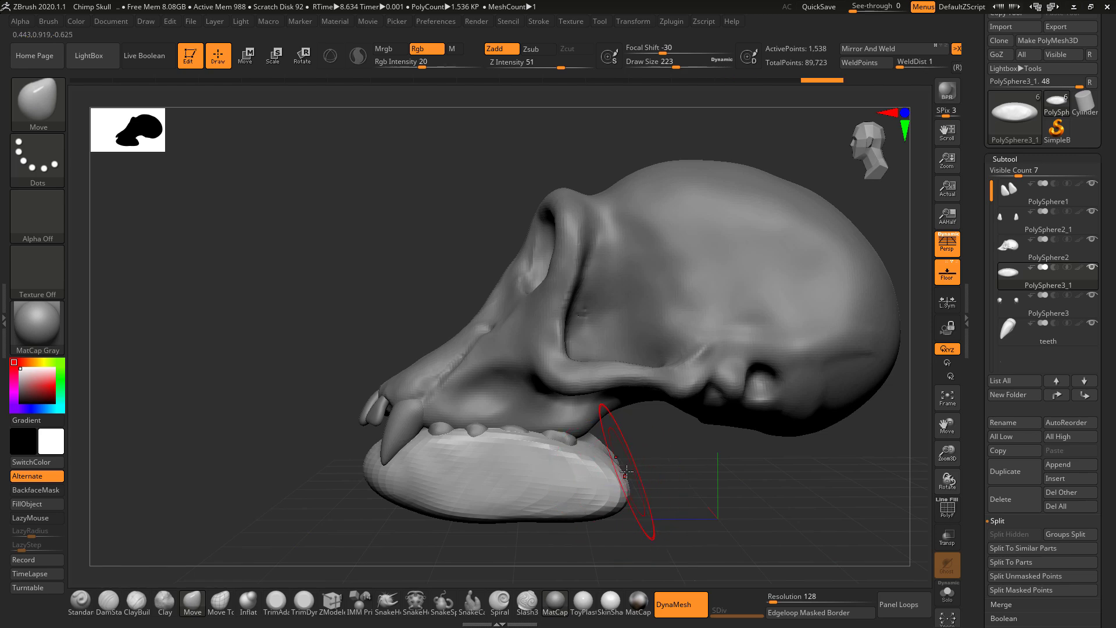
pyautogui.moveTo(627, 487); pyautogui.dragTo(637, 477)
# Step: Set the window see-through to 34 and line up the skull over the side-view reference photo
pyautogui.moveTo(720, 467); pyautogui.dragTo(762, 331)
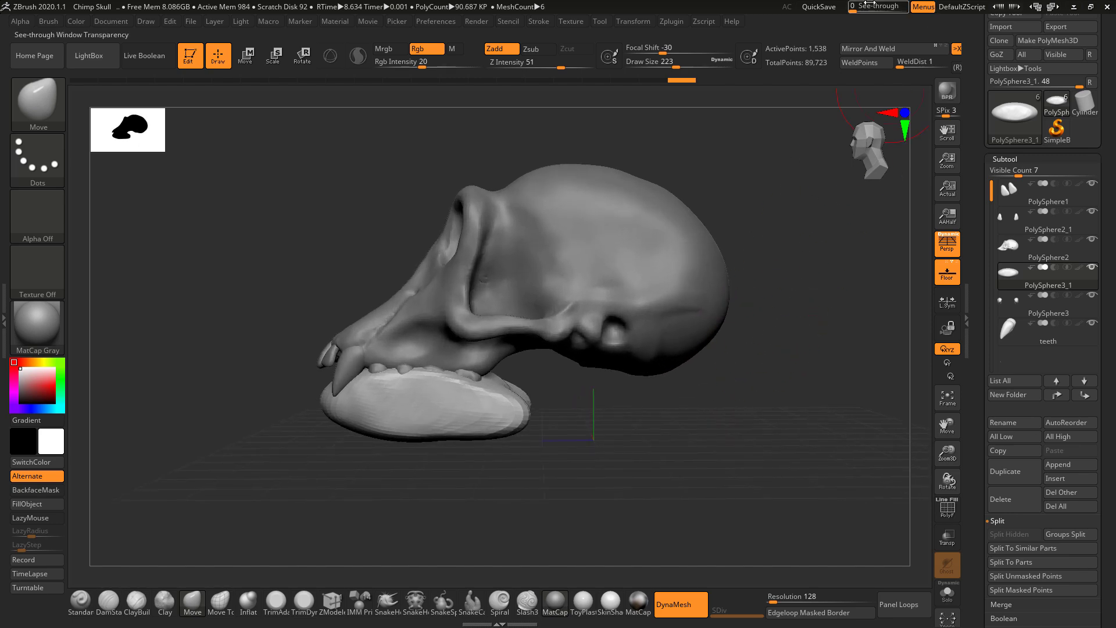
pyautogui.moveTo(866, 2); pyautogui.dragTo(871, 6)
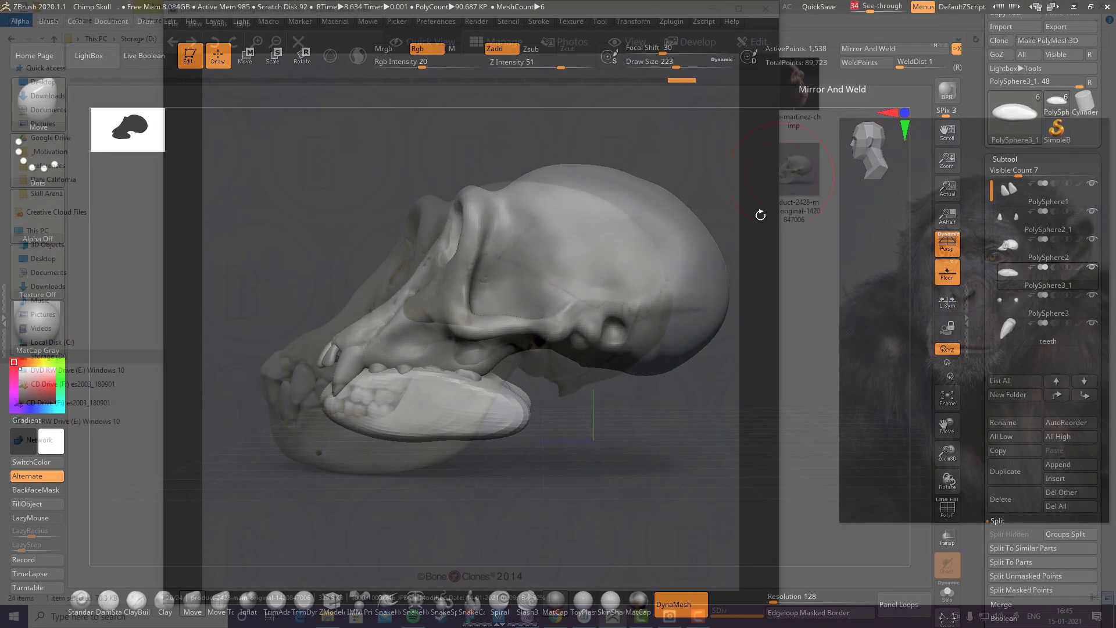
pyautogui.moveTo(656, 453); pyautogui.dragTo(640, 446)
# Step: Set the Move brush's draw size to 430 and shift the jaw block forward to match the chin in the reference photo
pyautogui.press('space')
pyautogui.moveTo(419, 420); pyautogui.dragTo(440, 420)
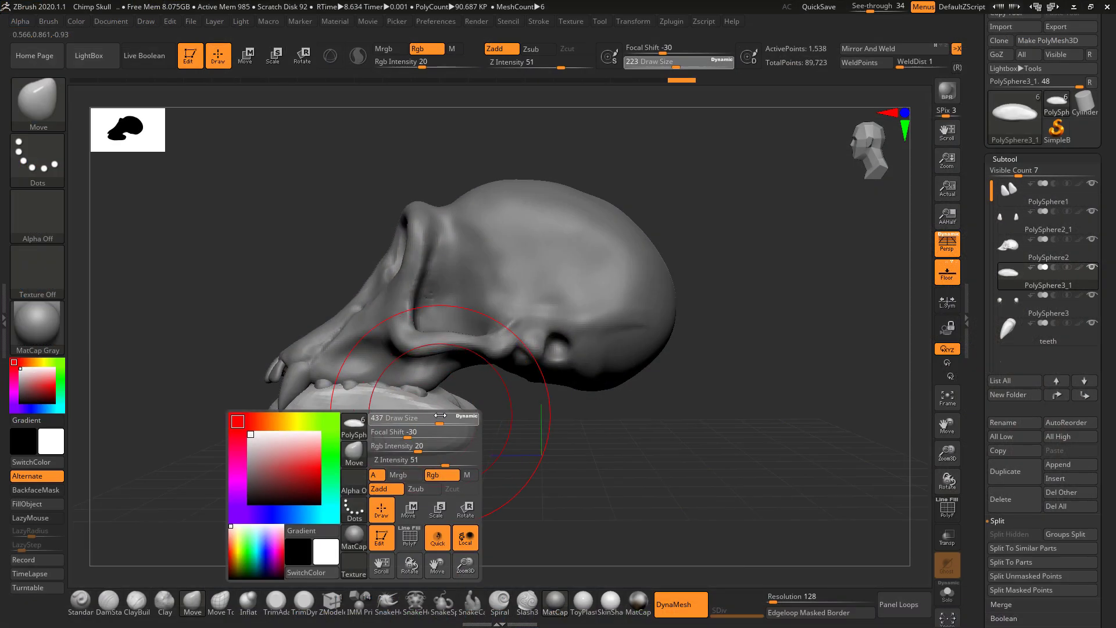
pyautogui.moveTo(358, 395)
pyautogui.mouseDown()
pyautogui.moveTo(355, 413)
pyautogui.moveTo(384, 413)
pyautogui.mouseUp()
pyautogui.moveTo(409, 460); pyautogui.dragTo(412, 473)
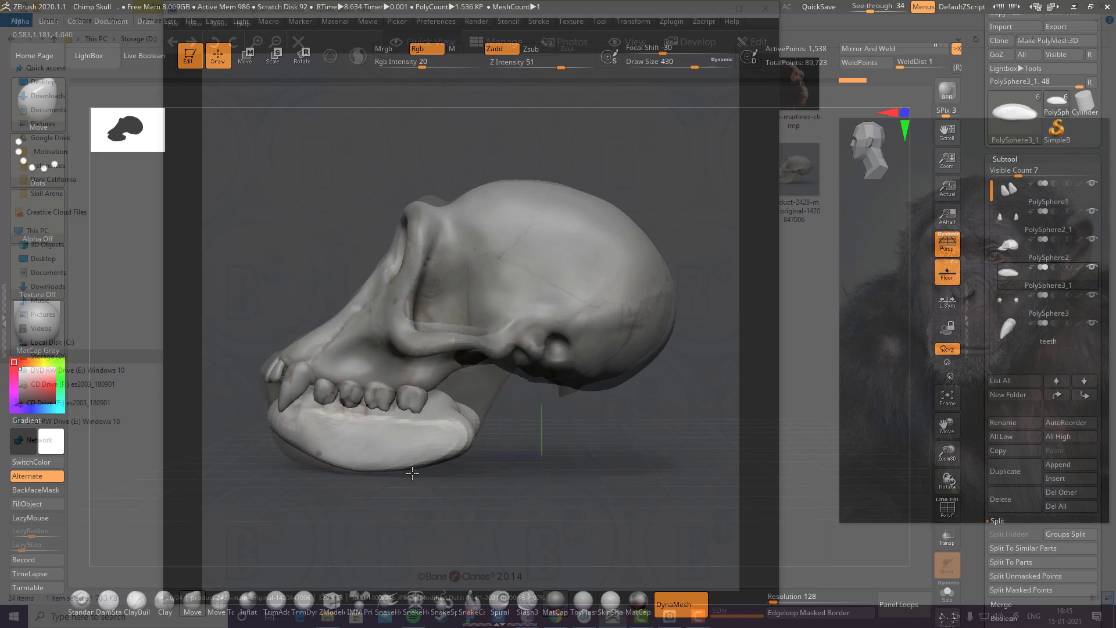
# Step: Refine the chin and pull the jaw's rear end up behind the cheekbone with the Move brush at draw size 197, following the reference
pyautogui.moveTo(301, 444)
pyautogui.mouseDown()
pyautogui.moveTo(293, 456)
pyautogui.moveTo(291, 447)
pyautogui.mouseUp()
pyautogui.moveTo(336, 478)
pyautogui.mouseDown()
pyautogui.moveTo(335, 455)
pyautogui.moveTo(368, 462)
pyautogui.mouseUp()
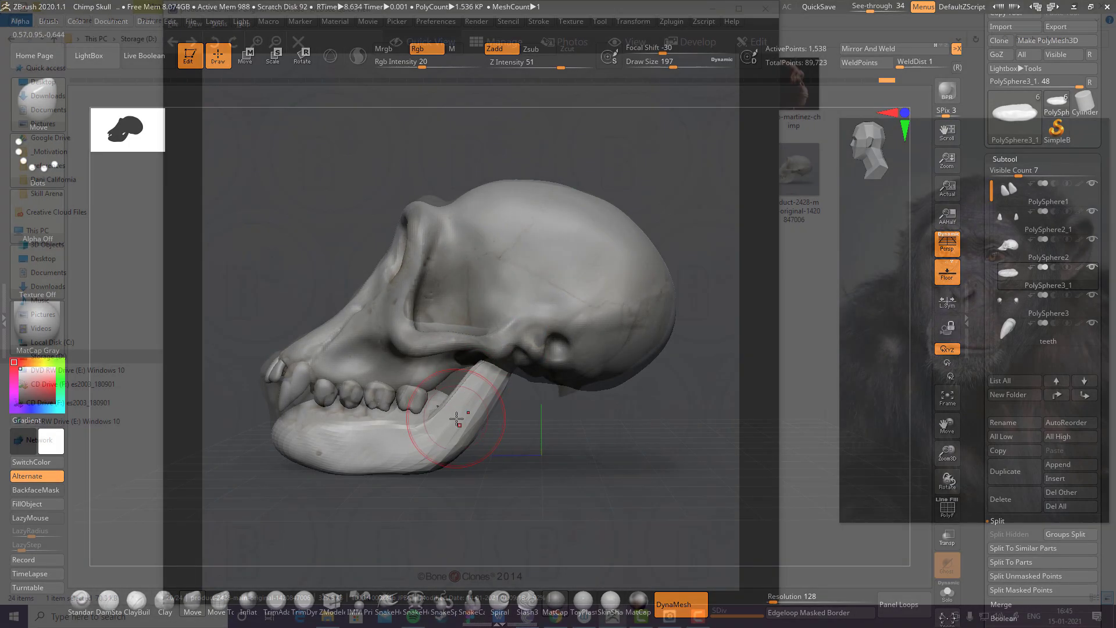
pyautogui.hotkey('alt', 'Tab')
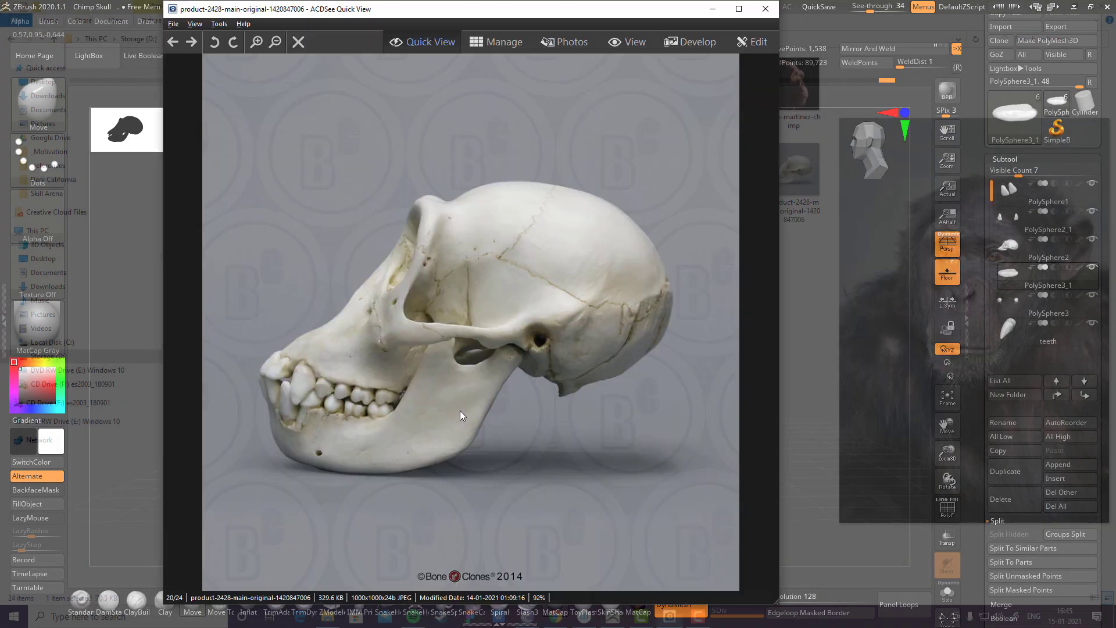
pyautogui.hotkey('alt', 'Tab')
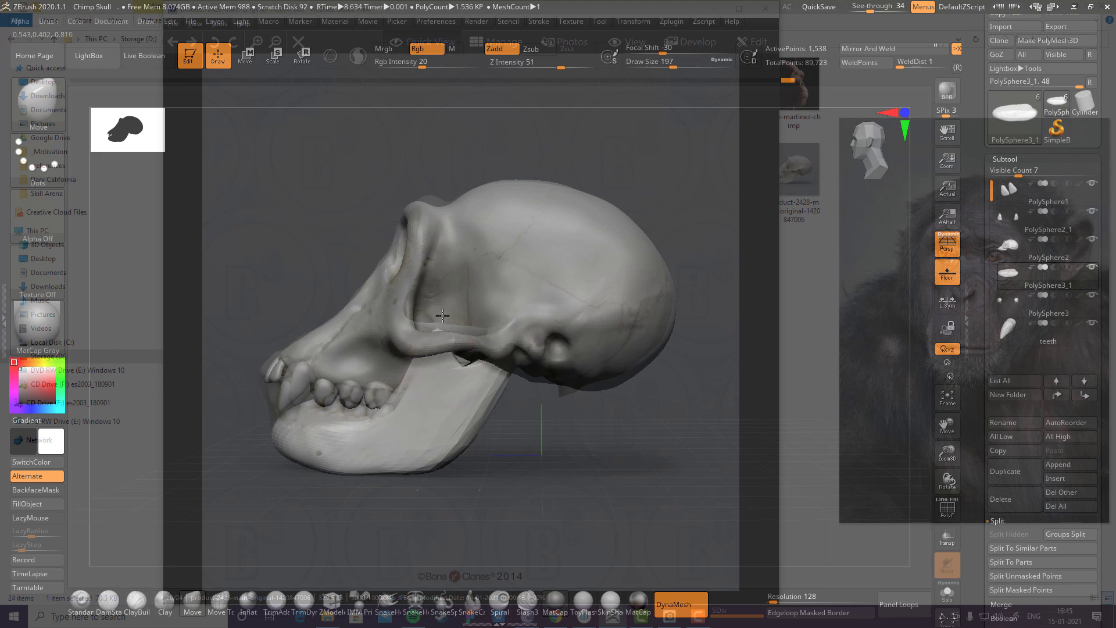
pyautogui.hotkey('alt', 'Tab')
pyautogui.hotkey('alt', 'Tab')
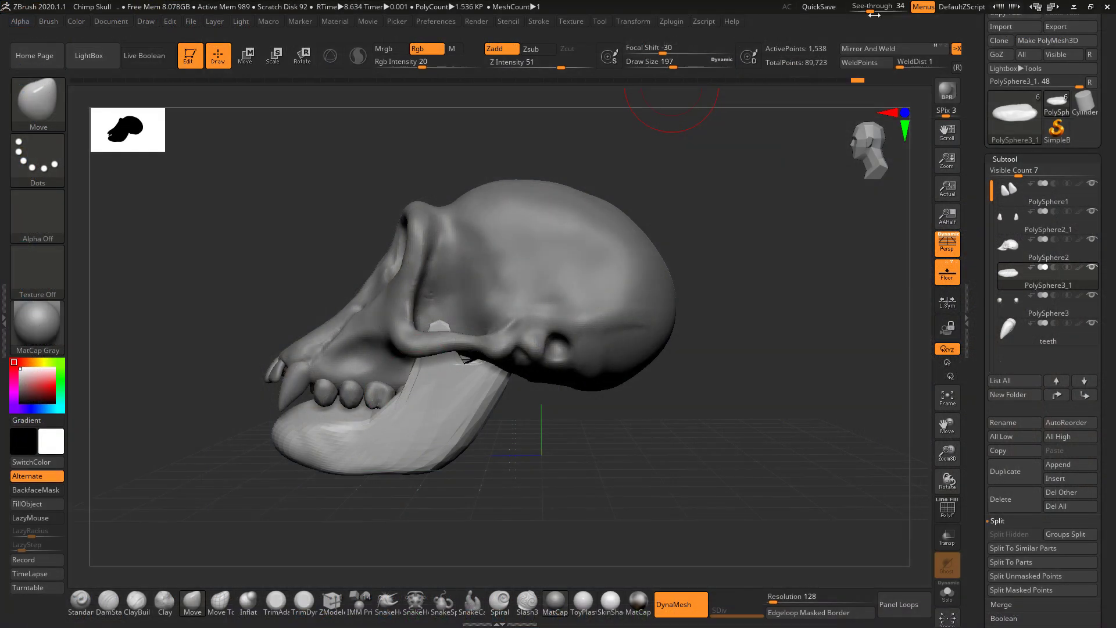
# Step: Reset the window see-through to 0 and spread the jaw's rear branches outward with the Move brush at draw size 379
pyautogui.moveTo(874, 15); pyautogui.dragTo(821, 14)
pyautogui.moveTo(649, 401)
pyautogui.mouseDown()
pyautogui.moveTo(673, 411)
pyautogui.moveTo(678, 448)
pyautogui.moveTo(648, 416)
pyautogui.moveTo(640, 319)
pyautogui.moveTo(667, 361)
pyautogui.moveTo(640, 404)
pyautogui.moveTo(648, 314)
pyautogui.moveTo(645, 361)
pyautogui.moveTo(664, 405)
pyautogui.moveTo(648, 349)
pyautogui.mouseUp()
pyautogui.moveTo(482, 400); pyautogui.dragTo(483, 397)
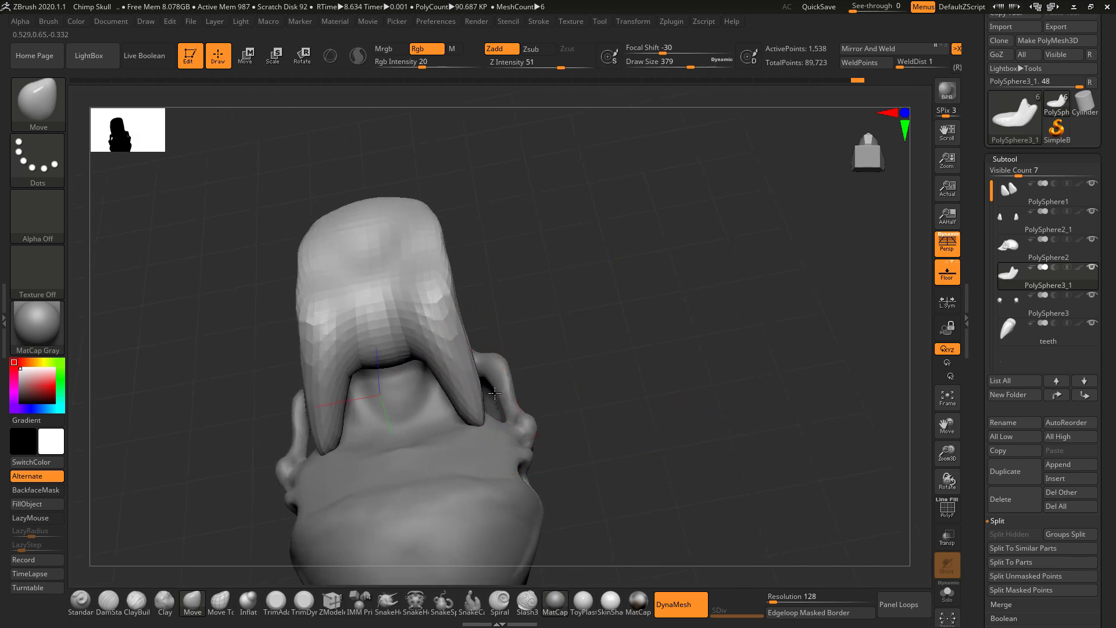
pyautogui.moveTo(540, 343); pyautogui.dragTo(502, 381)
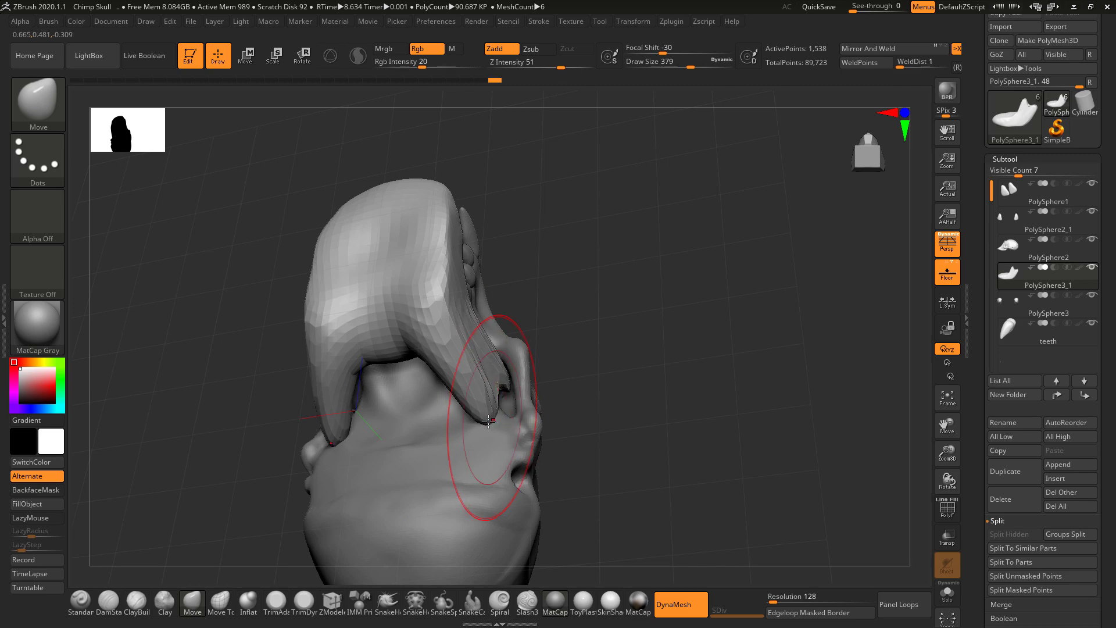
pyautogui.moveTo(488, 423); pyautogui.dragTo(509, 410)
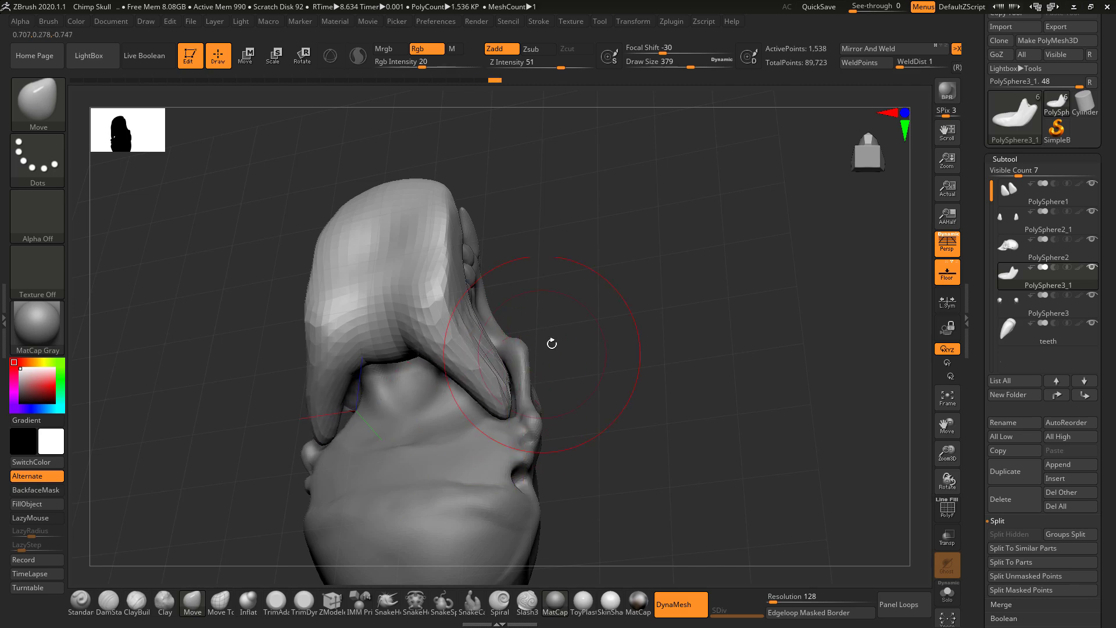
pyautogui.moveTo(552, 343); pyautogui.dragTo(455, 476)
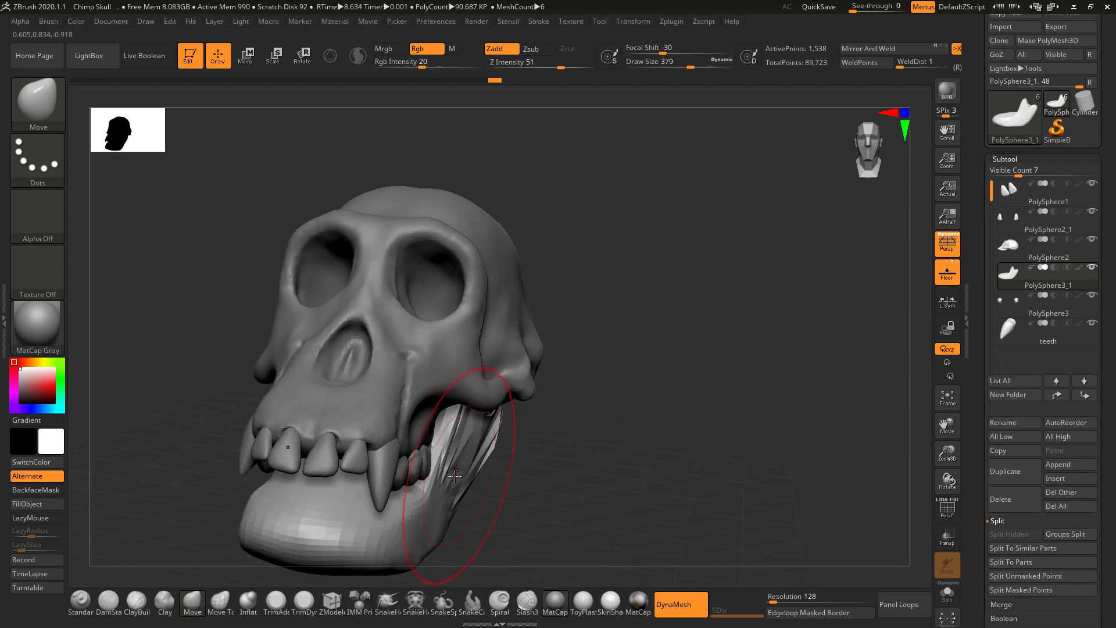
# Step: Adjust the jaw's rear branches from the front and side, and remesh the jaw with DynaMesh at resolution 128
pyautogui.moveTo(582, 386)
pyautogui.mouseDown()
pyautogui.moveTo(598, 409)
pyautogui.moveTo(685, 306)
pyautogui.moveTo(690, 374)
pyautogui.moveTo(634, 276)
pyautogui.moveTo(650, 336)
pyautogui.moveTo(638, 396)
pyautogui.moveTo(605, 369)
pyautogui.moveTo(535, 368)
pyautogui.moveTo(519, 383)
pyautogui.mouseUp()
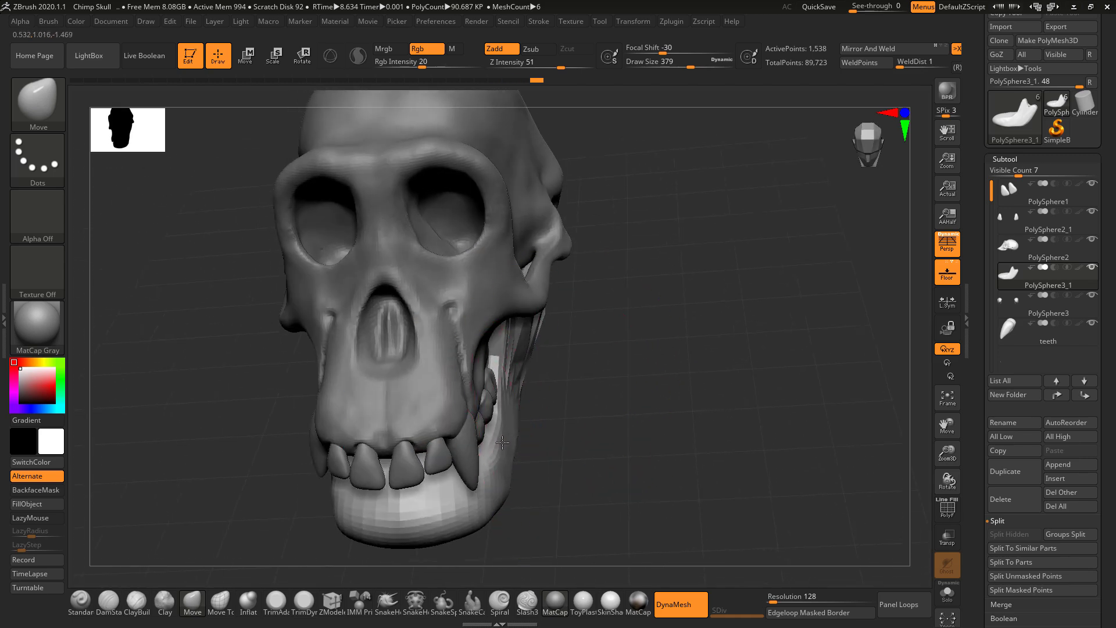
pyautogui.moveTo(578, 497)
pyautogui.mouseDown()
pyautogui.moveTo(552, 465)
pyautogui.moveTo(575, 448)
pyautogui.mouseUp()
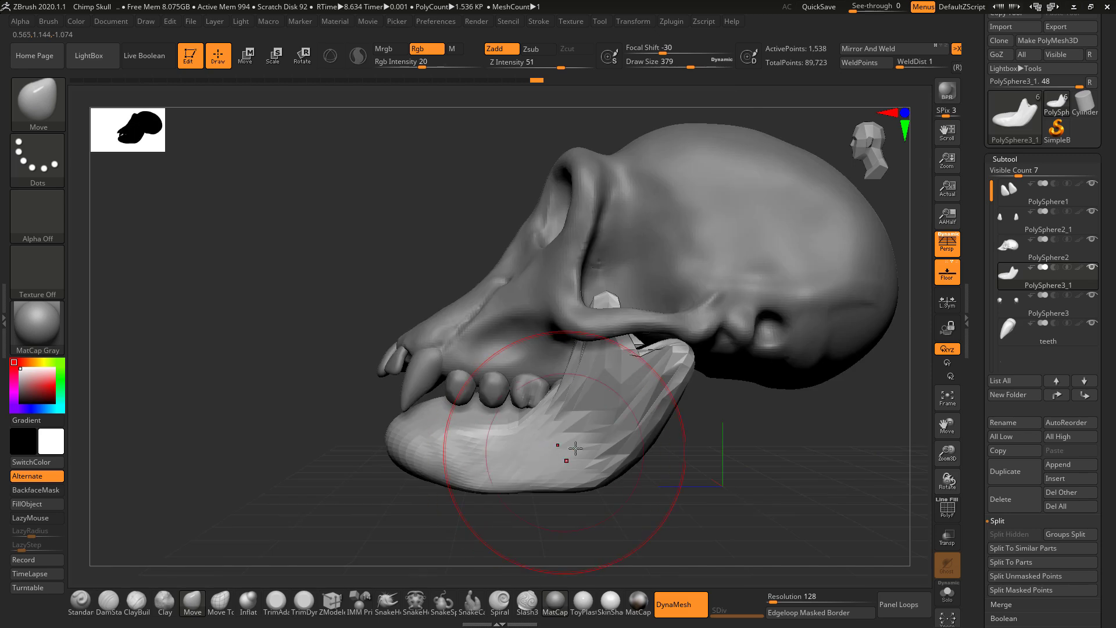
pyautogui.keyDown('ctrl'); pyautogui.moveTo(788, 481); pyautogui.dragTo(773, 440); pyautogui.keyUp('ctrl')
# Step: Set the Move brush's draw size to 286 and reshape the jaw behind the last molar to match the side-view reference
pyautogui.hotkey('alt', 'Tab')
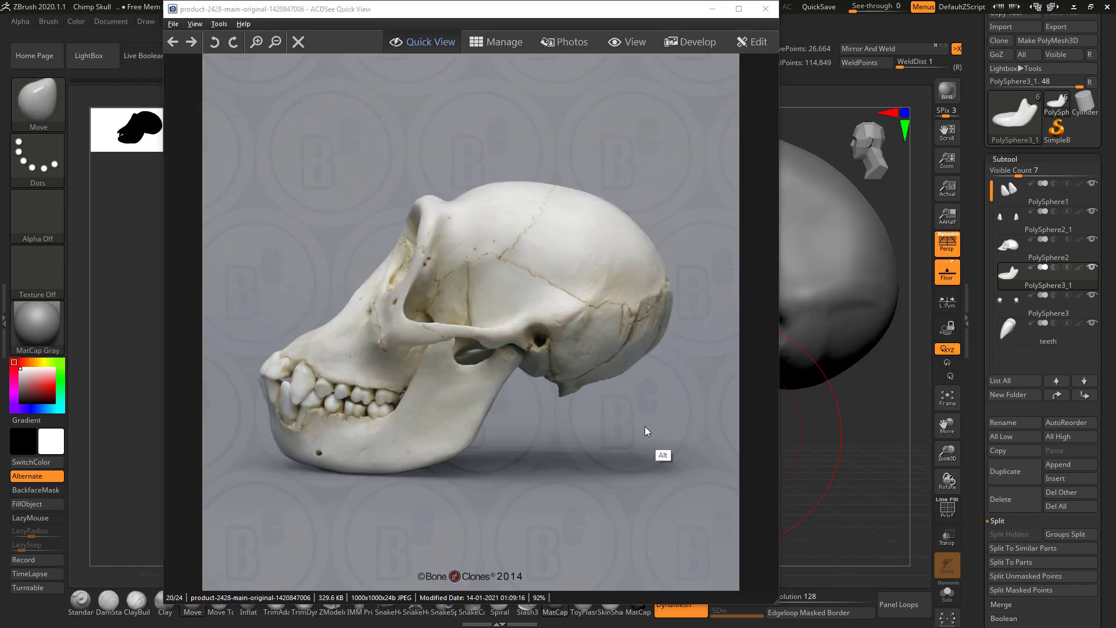
pyautogui.hotkey('alt', 'Tab')
pyautogui.press('space')
pyautogui.moveTo(537, 389)
pyautogui.mouseDown()
pyautogui.moveTo(525, 390)
pyautogui.moveTo(580, 403)
pyautogui.moveTo(572, 414)
pyautogui.mouseUp()
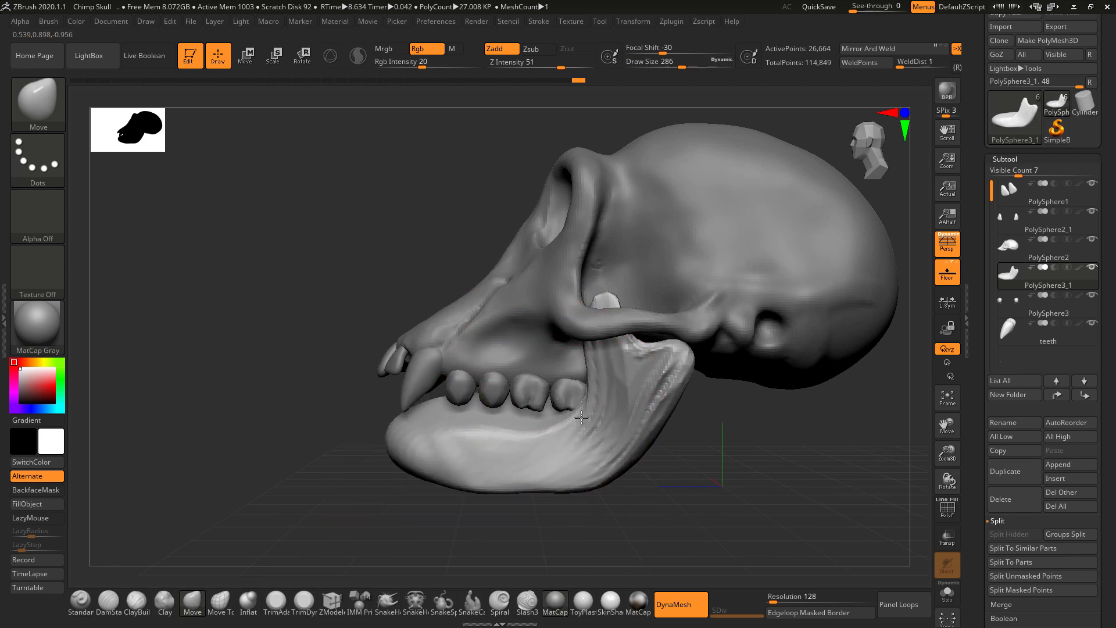
pyautogui.hotkey('alt', 'Tab')
pyautogui.hotkey('alt', 'Tab')
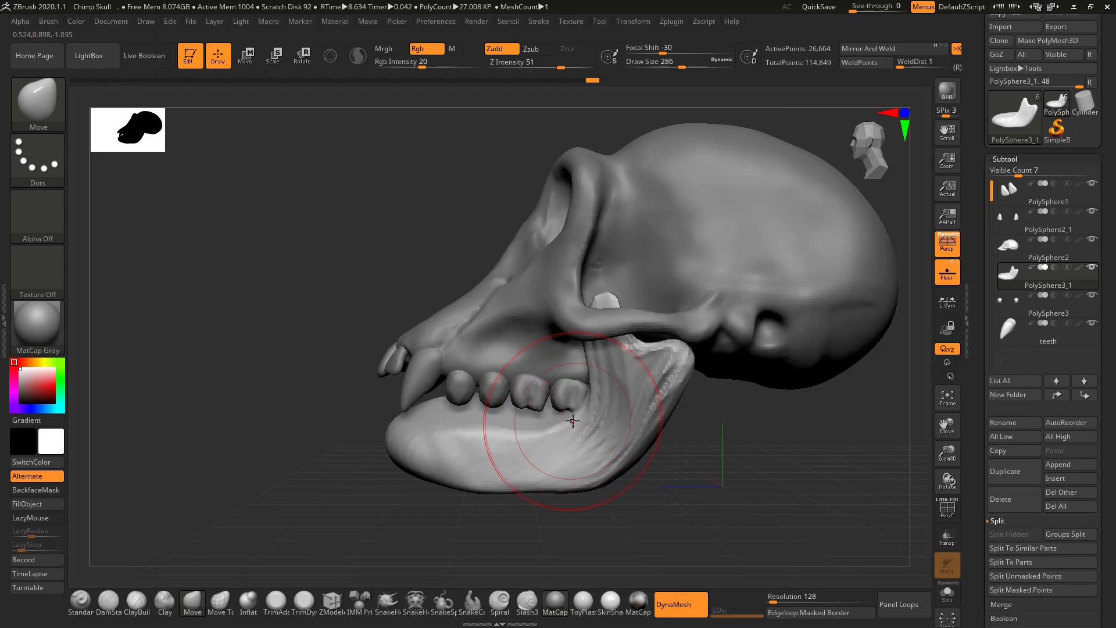
# Step: Pull the jaw's upper rear ends back to the joint below the ear opening, checking the shape against the reference photo
pyautogui.hotkey('alt', 'Tab')
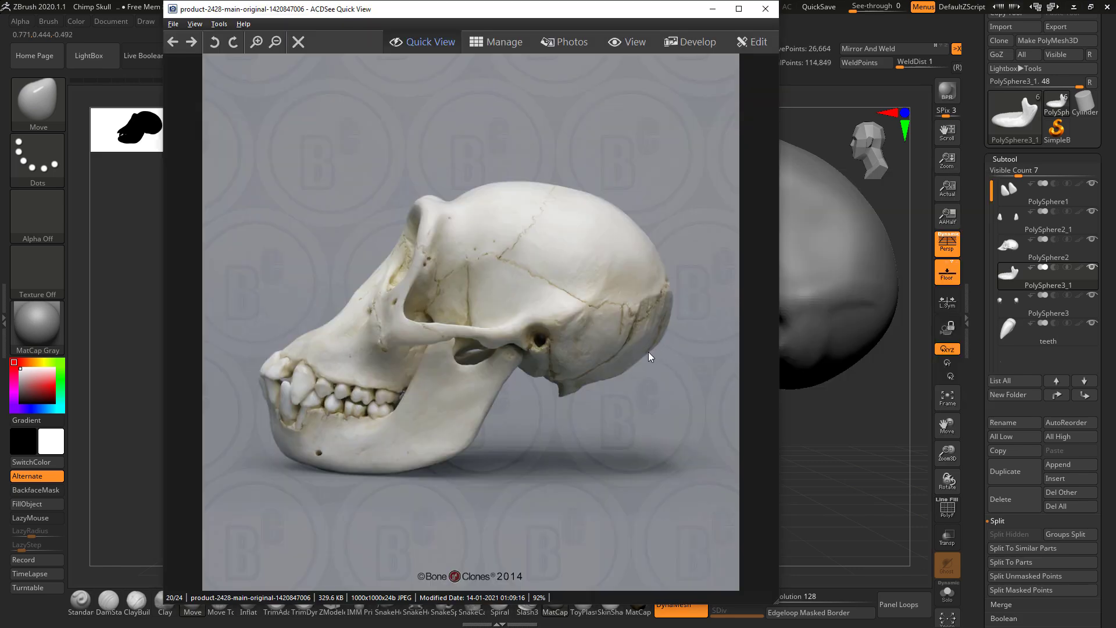
pyautogui.hotkey('alt', 'Tab')
pyautogui.hotkey('alt', 'Tab')
pyautogui.hotkey('alt', 'Tab')
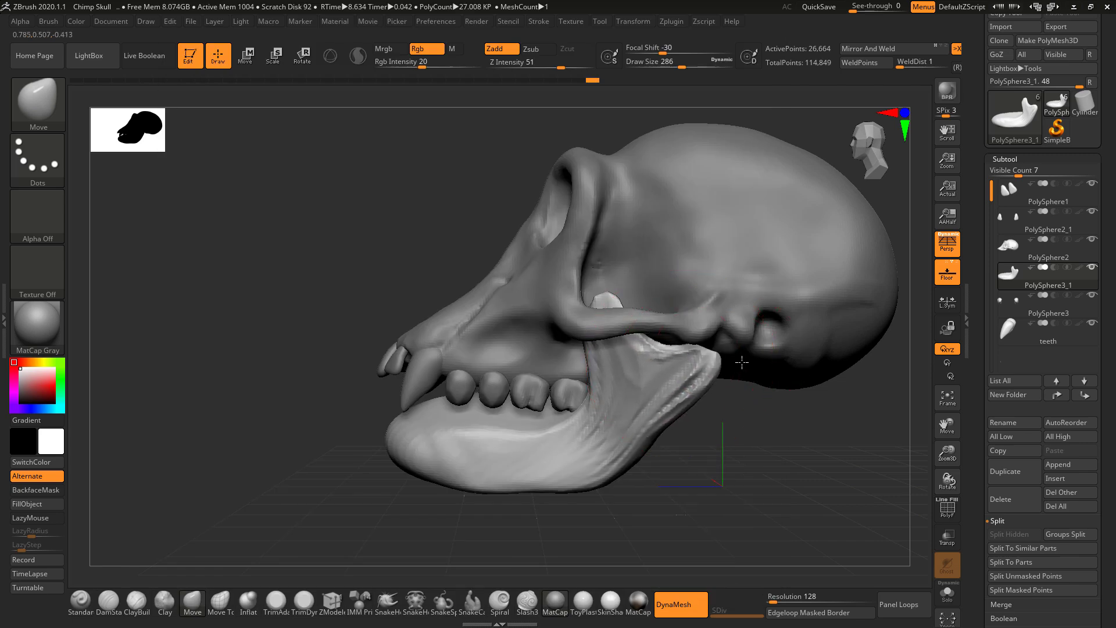
pyautogui.moveTo(741, 362); pyautogui.dragTo(754, 353)
pyautogui.moveTo(736, 423); pyautogui.dragTo(743, 279)
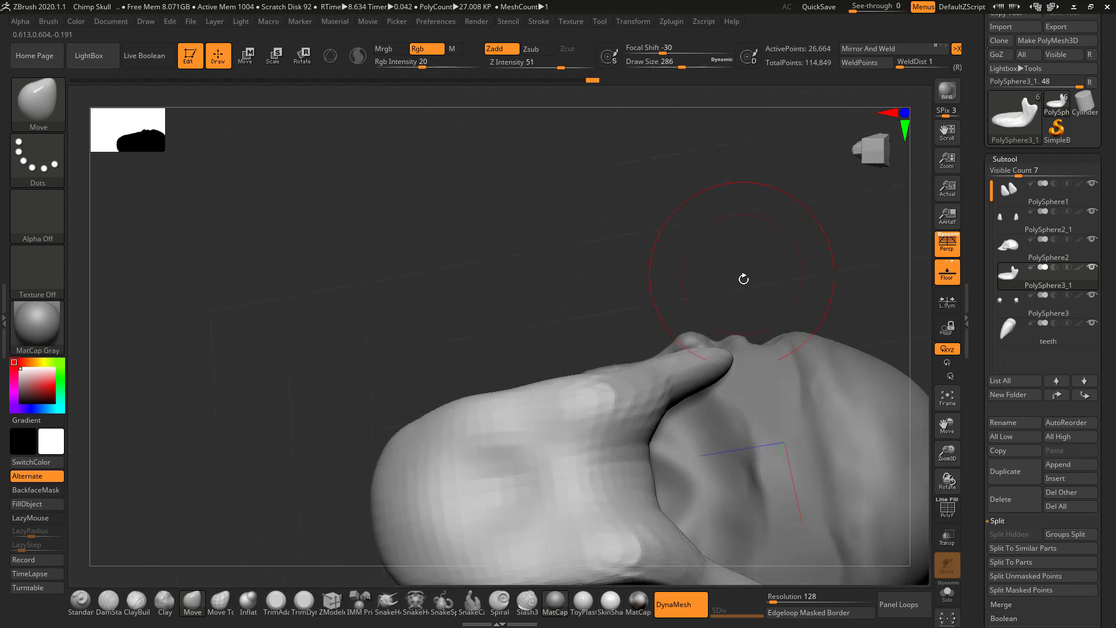
pyautogui.moveTo(734, 341); pyautogui.dragTo(727, 353)
pyautogui.moveTo(737, 305)
pyautogui.mouseDown()
pyautogui.moveTo(754, 443)
pyautogui.moveTo(746, 416)
pyautogui.mouseUp()
pyautogui.moveTo(734, 361); pyautogui.dragTo(725, 335)
pyautogui.hotkey('alt', 'Tab')
pyautogui.hotkey('alt', 'Tab')
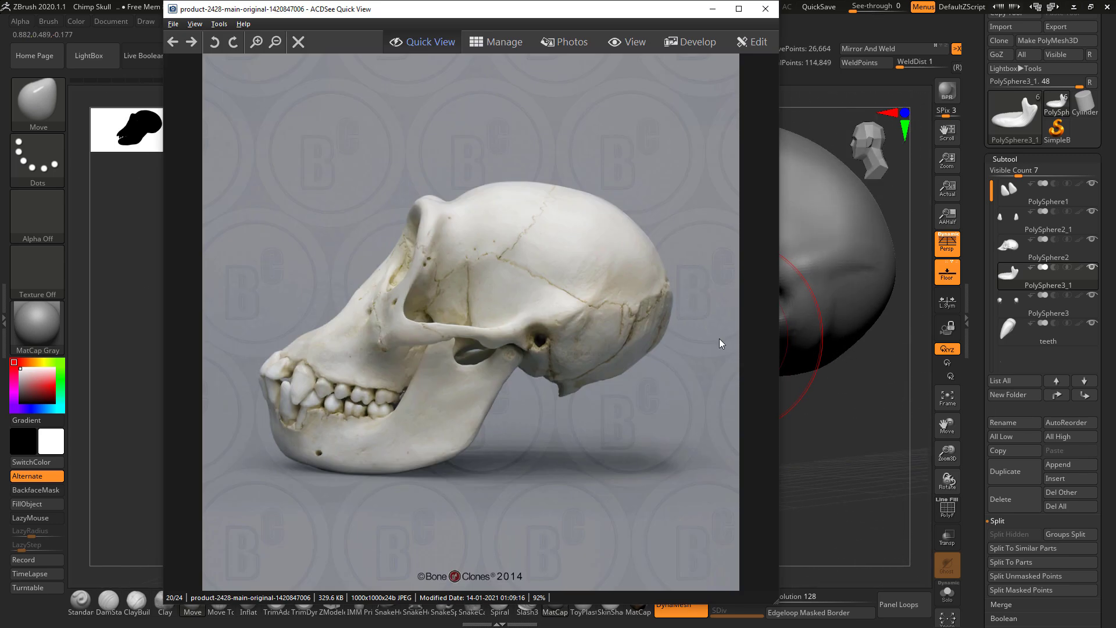
# Step: Reshape the jaw's front upper projection behind the cheekbone with the Move brush, comparing it with the side-view reference
pyautogui.moveTo(627, 333)
pyautogui.mouseDown()
pyautogui.moveTo(649, 330)
pyautogui.moveTo(632, 303)
pyautogui.moveTo(647, 302)
pyautogui.moveTo(630, 302)
pyautogui.mouseUp()
pyautogui.moveTo(689, 436); pyautogui.dragTo(741, 532)
pyautogui.moveTo(639, 324); pyautogui.dragTo(644, 319)
pyautogui.moveTo(773, 465); pyautogui.dragTo(674, 355)
pyautogui.moveTo(646, 305); pyautogui.dragTo(633, 294)
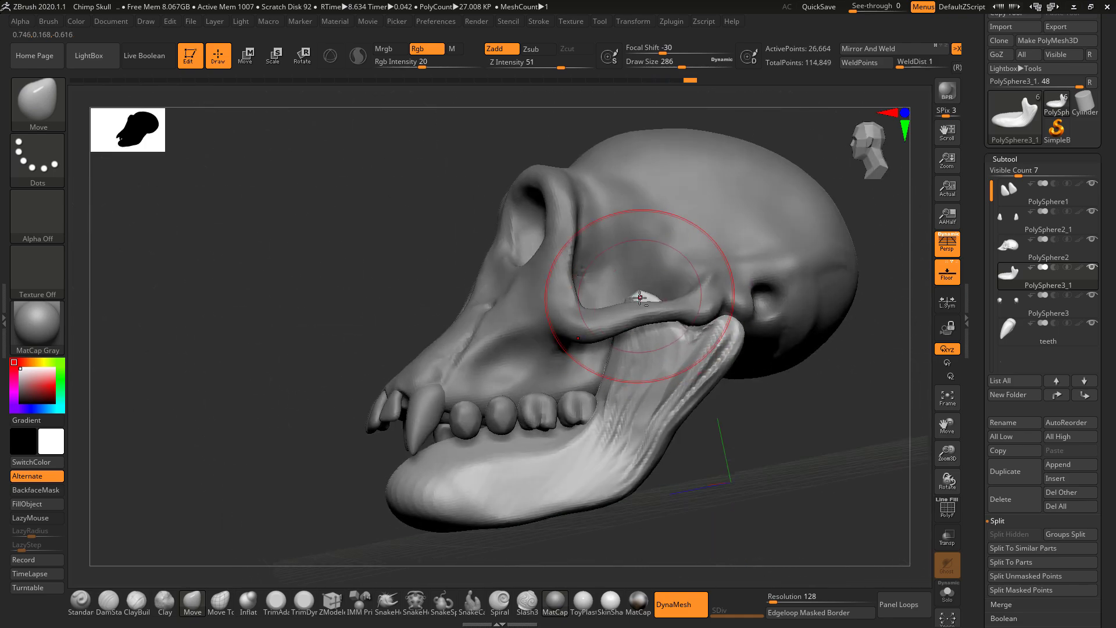
pyautogui.hotkey('alt', 'Tab')
pyautogui.hotkey('alt', 'Tab')
pyautogui.moveTo(634, 333); pyautogui.dragTo(616, 320)
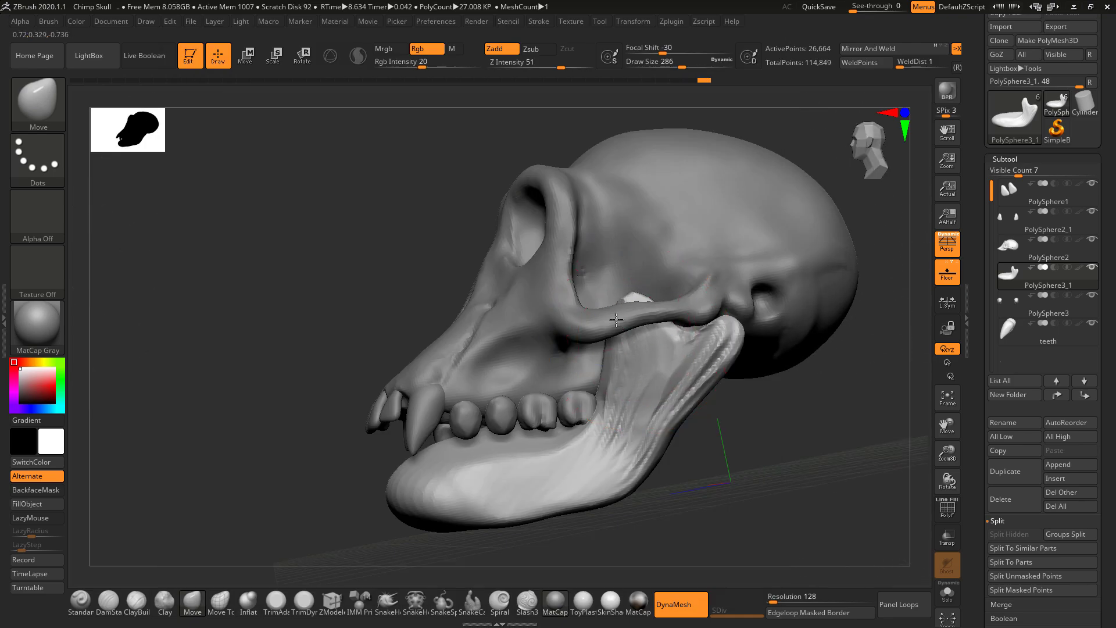
# Step: Set the Move brush's draw size to 140 and deepen the notch between the jaw's two upper projections, checking the reference photo
pyautogui.press('space')
pyautogui.moveTo(683, 325); pyautogui.dragTo(668, 326)
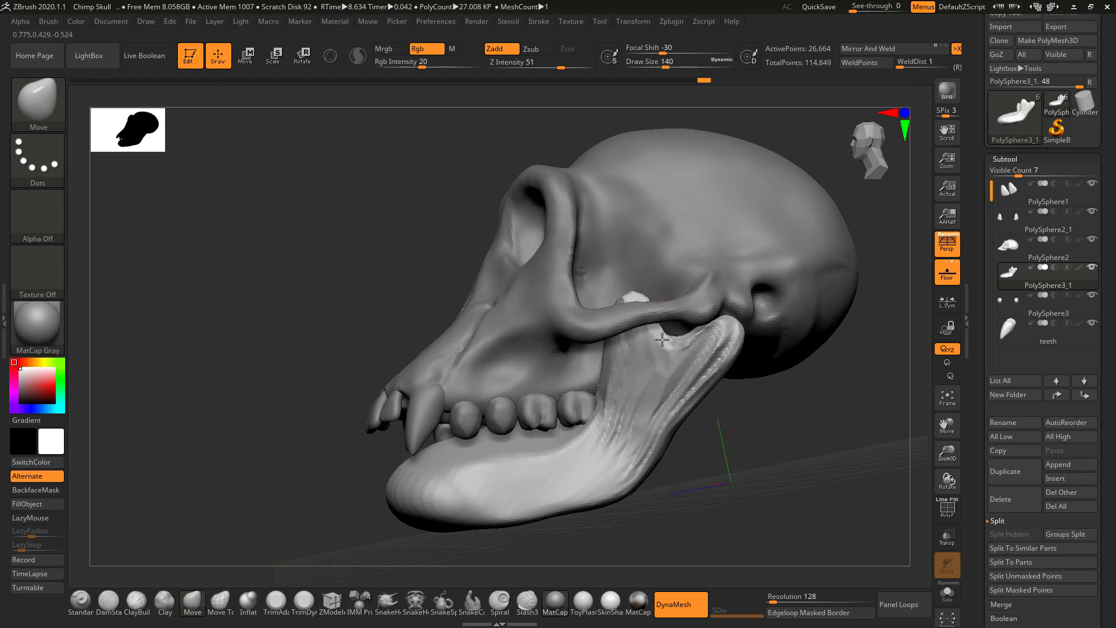
pyautogui.hotkey('alt', 'Tab')
pyautogui.hotkey('alt', 'Tab')
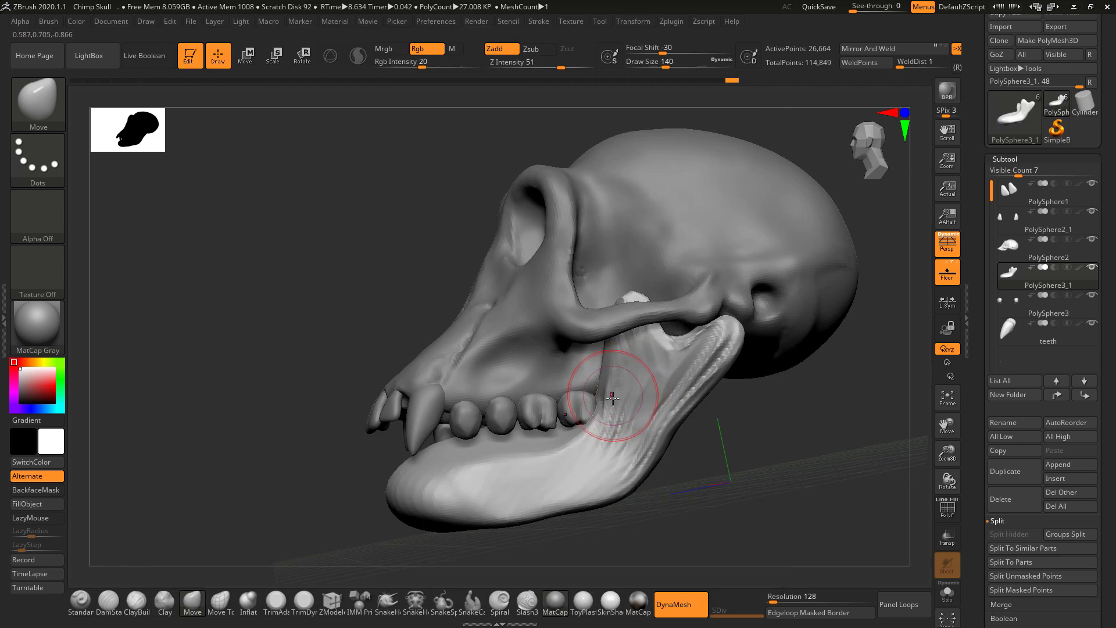
pyautogui.moveTo(667, 490)
pyautogui.mouseDown()
pyautogui.moveTo(622, 488)
pyautogui.moveTo(660, 485)
pyautogui.mouseUp()
pyautogui.hotkey('alt', 'Tab')
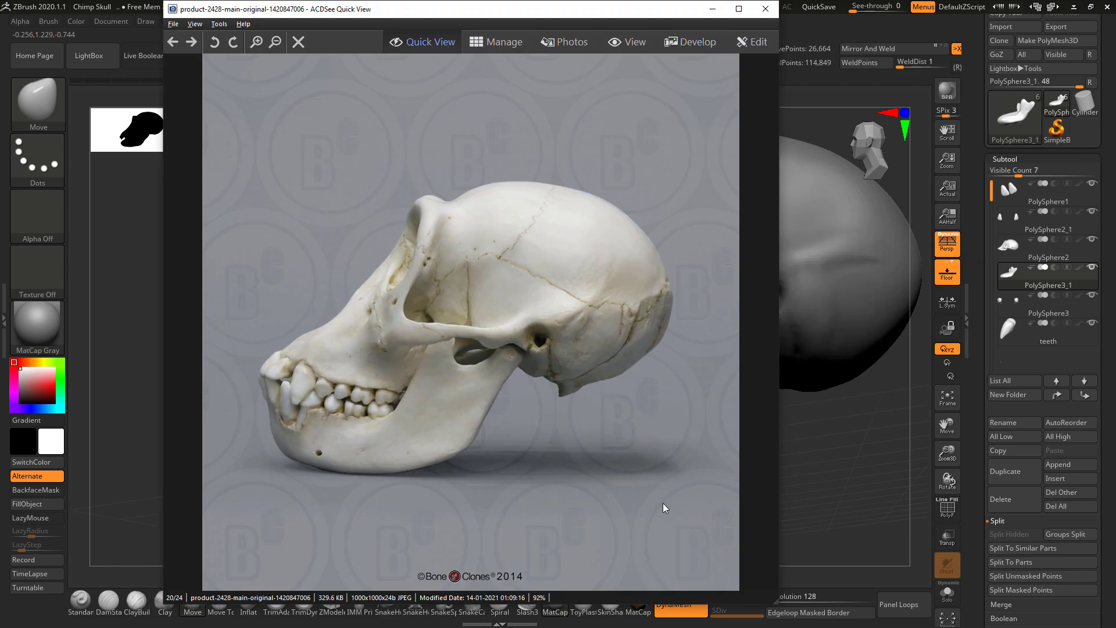
pyautogui.hotkey('alt', 'Tab')
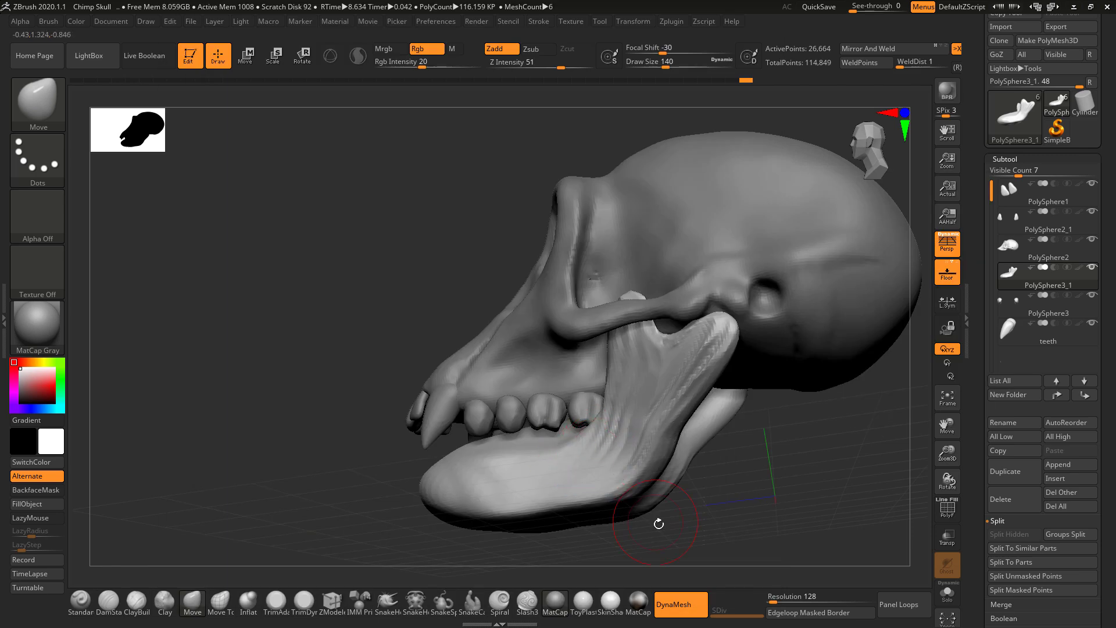
# Step: Set the Move brush's draw size to 338 and adjust the jaw's edges below the last molar and along the underside in side view
pyautogui.keyDown('shift'); pyautogui.moveTo(659, 523); pyautogui.dragTo(674, 545); pyautogui.keyUp('shift')
pyautogui.press('space')
pyautogui.moveTo(653, 414); pyautogui.dragTo(675, 414)
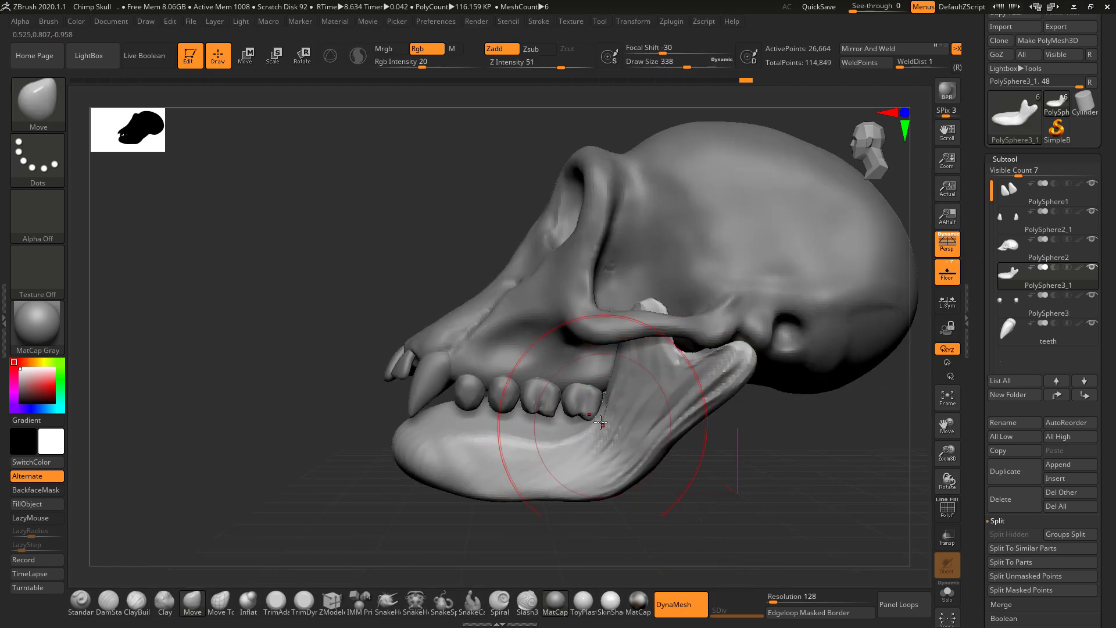
pyautogui.moveTo(601, 422); pyautogui.dragTo(604, 401)
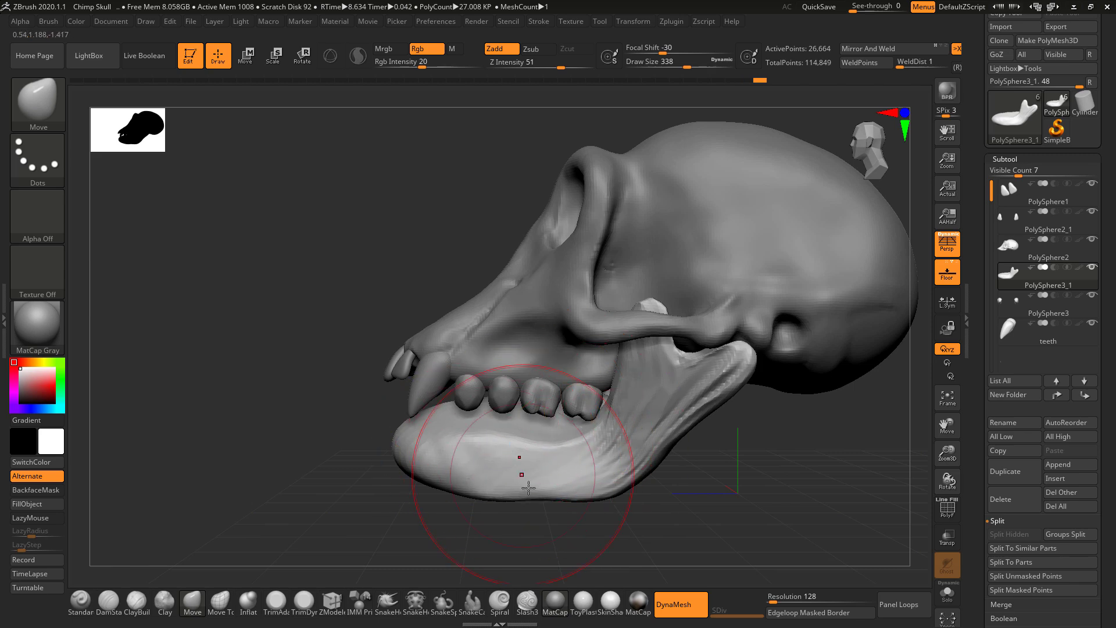
pyautogui.moveTo(541, 497); pyautogui.dragTo(539, 511)
# Step: Reshape the jaw's sides with the Move brush from the front, and remesh it with DynaMesh at resolution 128
pyautogui.moveTo(343, 508); pyautogui.dragTo(521, 508)
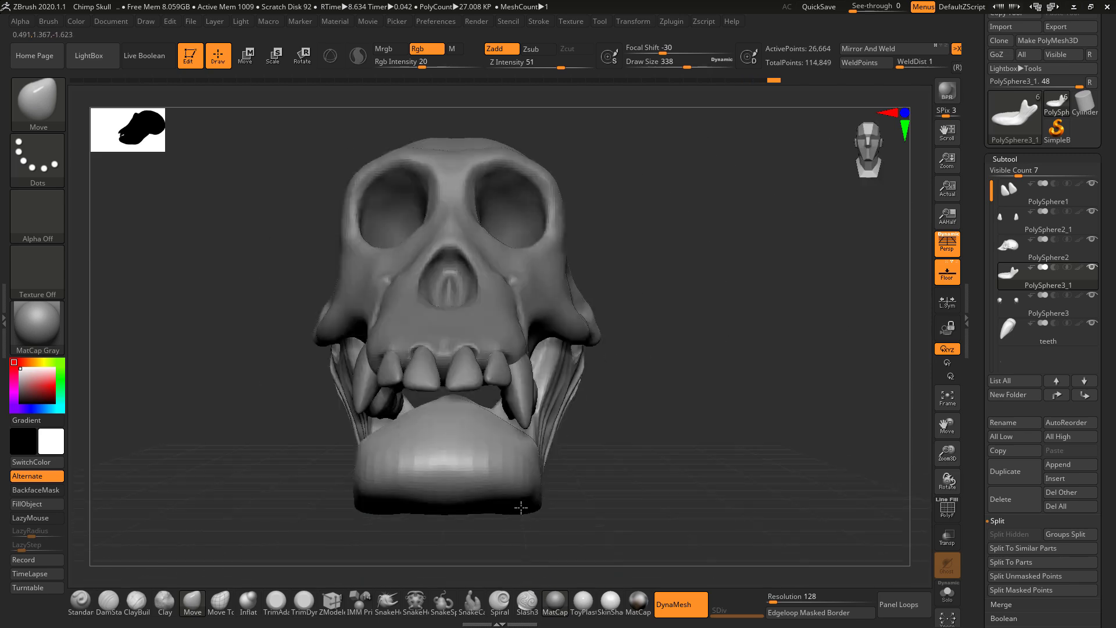
pyautogui.moveTo(590, 453)
pyautogui.mouseDown()
pyautogui.moveTo(615, 463)
pyautogui.moveTo(558, 378)
pyautogui.moveTo(581, 398)
pyautogui.mouseUp()
pyautogui.moveTo(643, 346)
pyautogui.keyDown('ctrl'); pyautogui.mouseDown()
pyautogui.moveTo(689, 441)
pyautogui.moveTo(685, 459)
pyautogui.moveTo(705, 448)
pyautogui.moveTo(710, 421)
pyautogui.moveTo(679, 426)
pyautogui.mouseUp(); pyautogui.keyUp('ctrl')
# Step: Build up the front of the jaw below the incisors and canines with ClayBuildup at draw size 128, and smooth the strokes
pyautogui.press('space')
pyautogui.moveTo(775, 401); pyautogui.dragTo(340, 540)
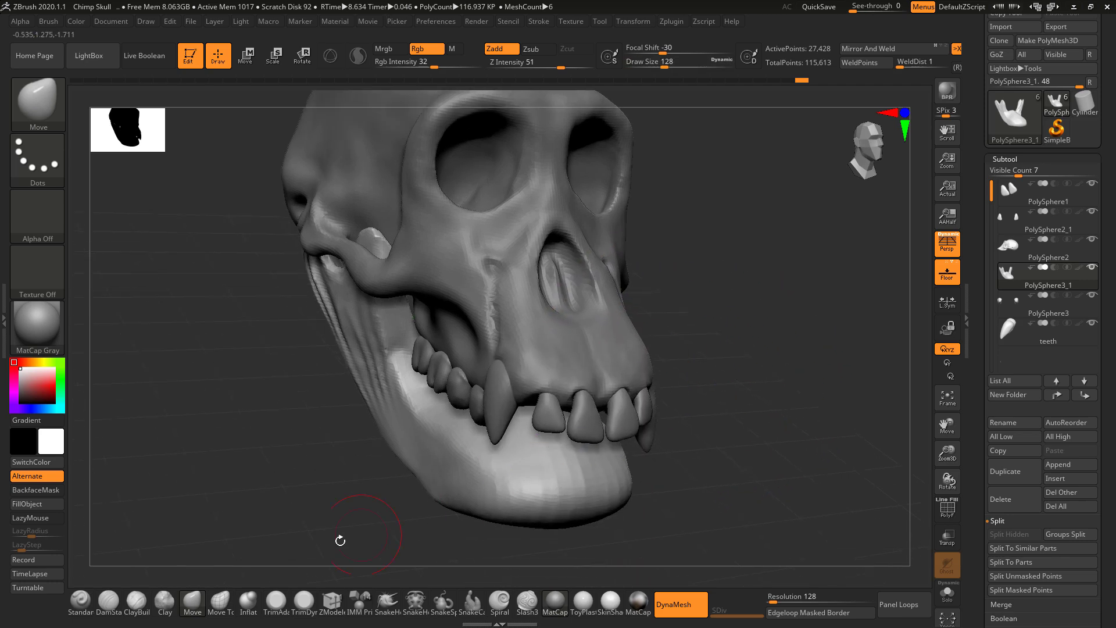
pyautogui.click(136, 600)
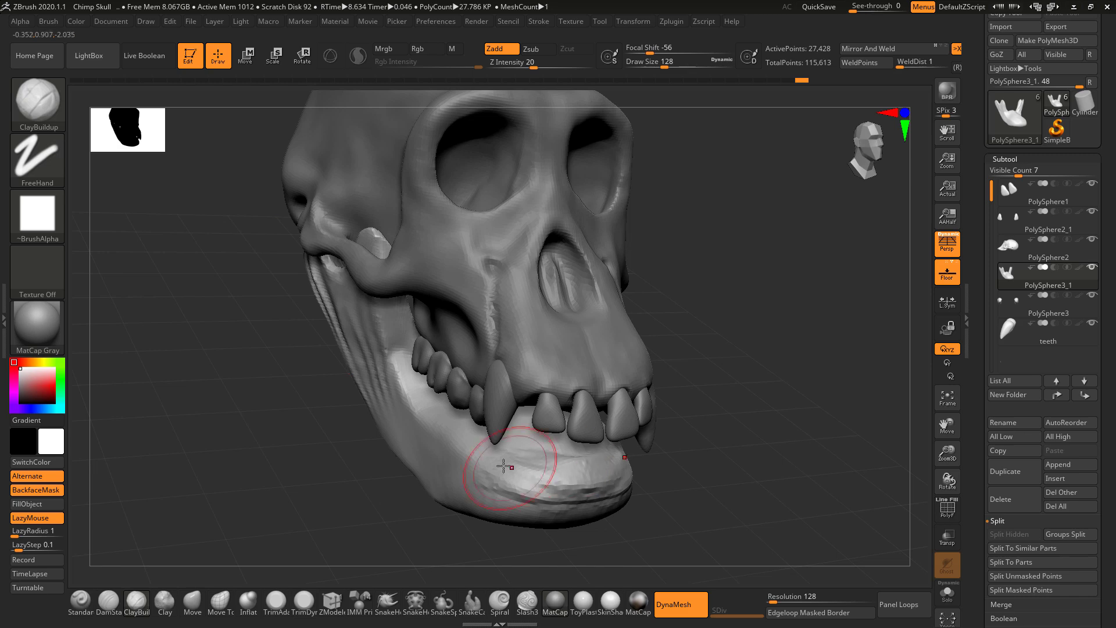
pyautogui.moveTo(503, 466)
pyautogui.mouseDown()
pyautogui.moveTo(560, 488)
pyautogui.moveTo(570, 506)
pyautogui.mouseUp()
pyautogui.moveTo(641, 446); pyautogui.dragTo(497, 462)
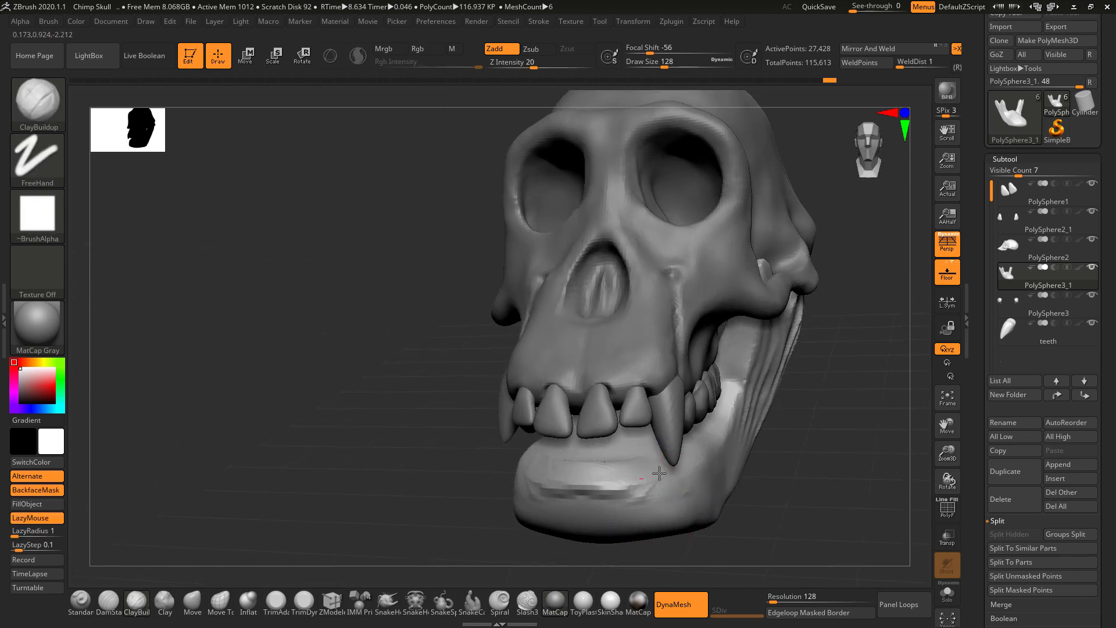
pyautogui.moveTo(659, 474)
pyautogui.mouseDown()
pyautogui.moveTo(596, 476)
pyautogui.moveTo(610, 485)
pyautogui.mouseUp()
pyautogui.moveTo(610, 486)
pyautogui.keyDown('shift'); pyautogui.mouseDown()
pyautogui.moveTo(592, 495)
pyautogui.moveTo(668, 501)
pyautogui.mouseUp(); pyautogui.keyUp('shift')
pyautogui.moveTo(854, 465)
pyautogui.mouseDown()
pyautogui.moveTo(813, 487)
pyautogui.moveTo(706, 468)
pyautogui.moveTo(837, 448)
pyautogui.mouseUp()
pyautogui.moveTo(819, 523)
pyautogui.mouseDown()
pyautogui.moveTo(820, 538)
pyautogui.moveTo(740, 558)
pyautogui.moveTo(762, 543)
pyautogui.mouseUp()
pyautogui.keyDown('shift'); pyautogui.moveTo(645, 478); pyautogui.dragTo(728, 453); pyautogui.keyUp('shift')
# Step: Isolate the jaw in Solo mode, then sculpt its underside with ClayBuildup and smooth the surface
pyautogui.moveTo(776, 514)
pyautogui.mouseDown()
pyautogui.moveTo(800, 523)
pyautogui.moveTo(829, 453)
pyautogui.moveTo(762, 399)
pyautogui.moveTo(749, 343)
pyautogui.mouseUp()
pyautogui.click(947, 598)
pyautogui.moveTo(590, 260)
pyautogui.mouseDown()
pyautogui.moveTo(558, 349)
pyautogui.moveTo(610, 372)
pyautogui.moveTo(546, 379)
pyautogui.moveTo(581, 360)
pyautogui.moveTo(535, 424)
pyautogui.moveTo(564, 442)
pyautogui.moveTo(573, 273)
pyautogui.moveTo(604, 291)
pyautogui.moveTo(607, 395)
pyautogui.moveTo(505, 279)
pyautogui.moveTo(523, 349)
pyautogui.moveTo(511, 401)
pyautogui.moveTo(549, 462)
pyautogui.moveTo(567, 297)
pyautogui.moveTo(547, 268)
pyautogui.moveTo(579, 321)
pyautogui.mouseUp()
pyautogui.moveTo(753, 368); pyautogui.dragTo(610, 312)
pyautogui.press('shift')
pyautogui.keyDown('shift'); pyautogui.moveTo(546, 269); pyautogui.dragTo(531, 404); pyautogui.keyUp('shift')
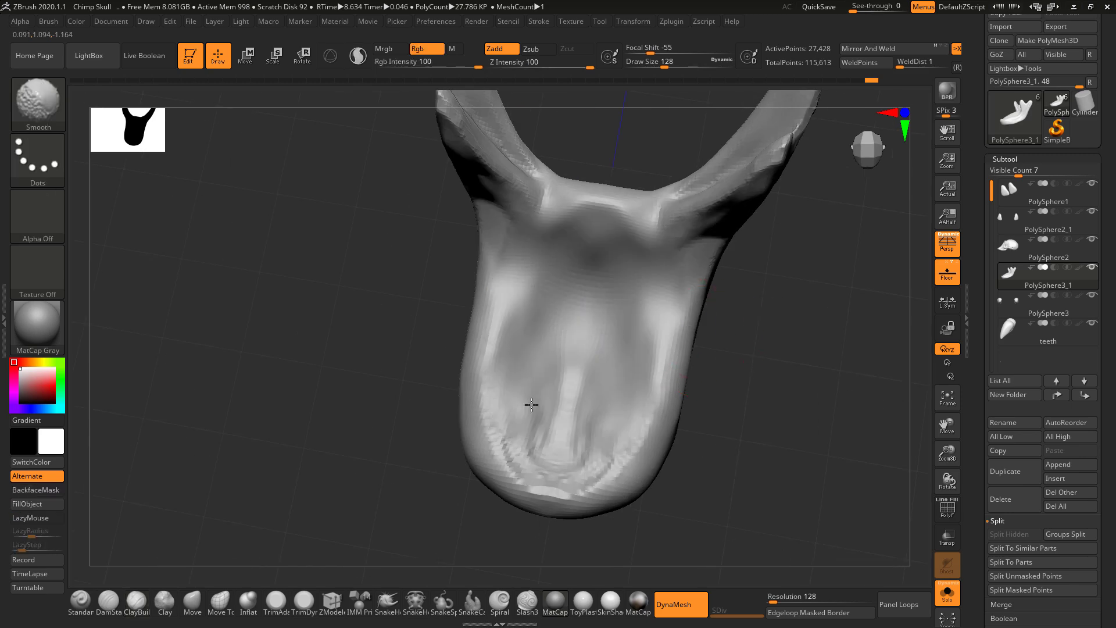
pyautogui.moveTo(616, 197)
pyautogui.mouseDown()
pyautogui.moveTo(581, 229)
pyautogui.moveTo(585, 256)
pyautogui.moveTo(597, 237)
pyautogui.mouseUp()
pyautogui.press('shift')
# Step: Browse the reference photos to the separate lower jaw seen from above and compare it with the isolated jaw
pyautogui.moveTo(749, 325)
pyautogui.keyDown('alt'); pyautogui.mouseDown()
pyautogui.moveTo(777, 259)
pyautogui.moveTo(748, 349)
pyautogui.moveTo(749, 255)
pyautogui.moveTo(719, 271)
pyautogui.moveTo(727, 302)
pyautogui.mouseUp(); pyautogui.keyUp('alt')
pyautogui.hotkey('alt', 'Tab')
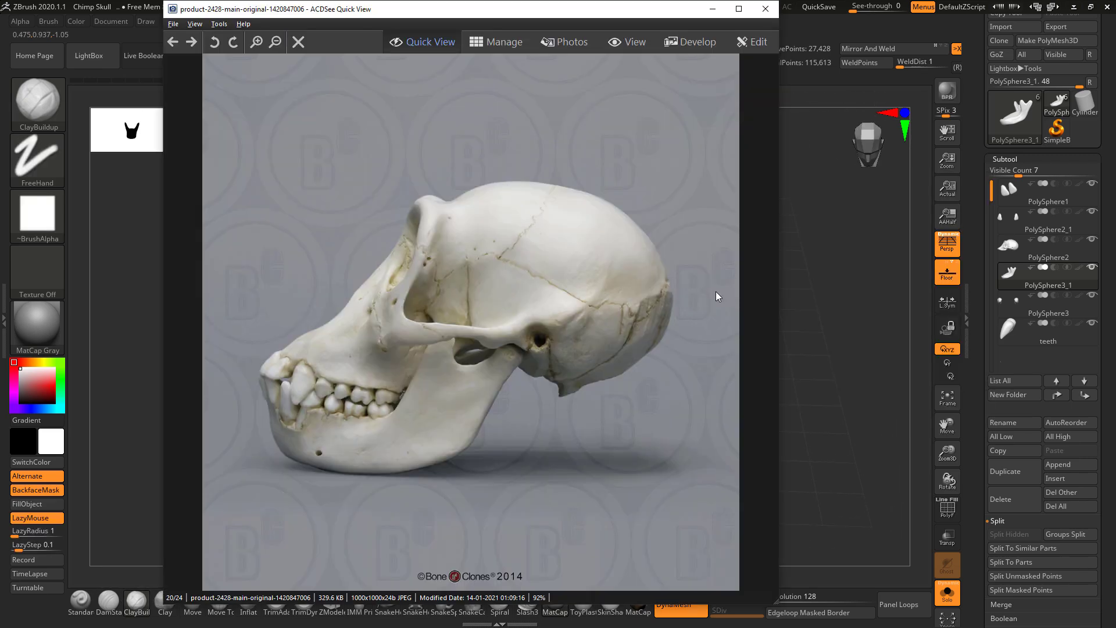
pyautogui.press('Right')
pyautogui.press('Right')
pyautogui.press('Right')
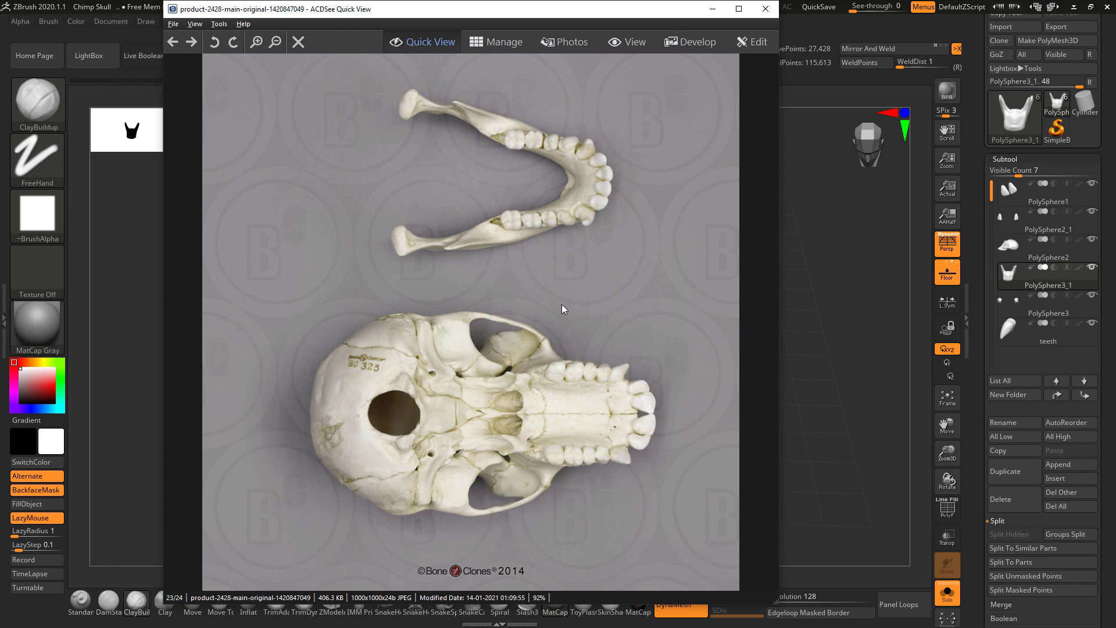
pyautogui.hotkey('alt', 'Tab')
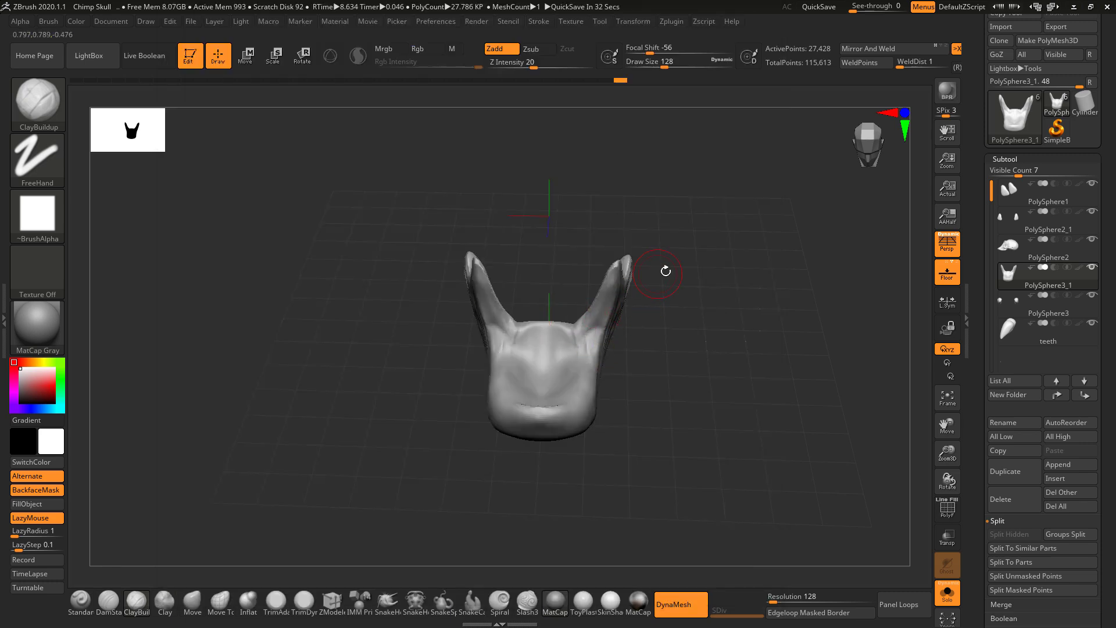
# Step: Smooth out the clay strokes on the outer faces and edges of the jaw's rear branches
pyautogui.moveTo(665, 271); pyautogui.dragTo(735, 277)
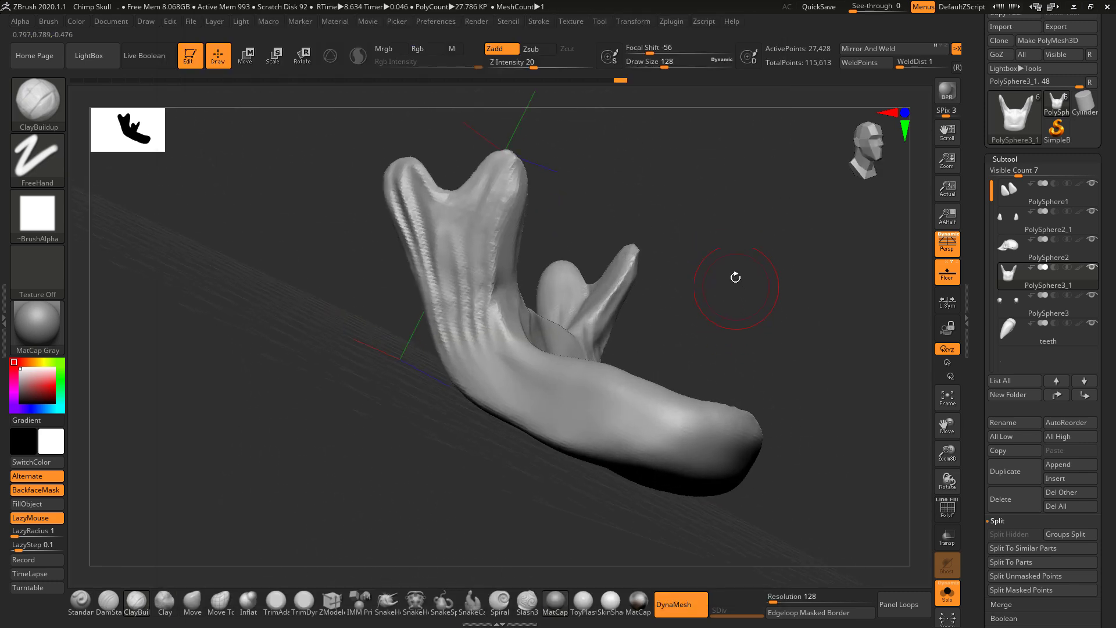
pyautogui.press('space')
pyautogui.click(735, 277)
pyautogui.moveTo(465, 203)
pyautogui.keyDown('shift'); pyautogui.mouseDown()
pyautogui.moveTo(444, 229)
pyautogui.moveTo(474, 231)
pyautogui.moveTo(509, 268)
pyautogui.mouseUp(); pyautogui.keyUp('shift')
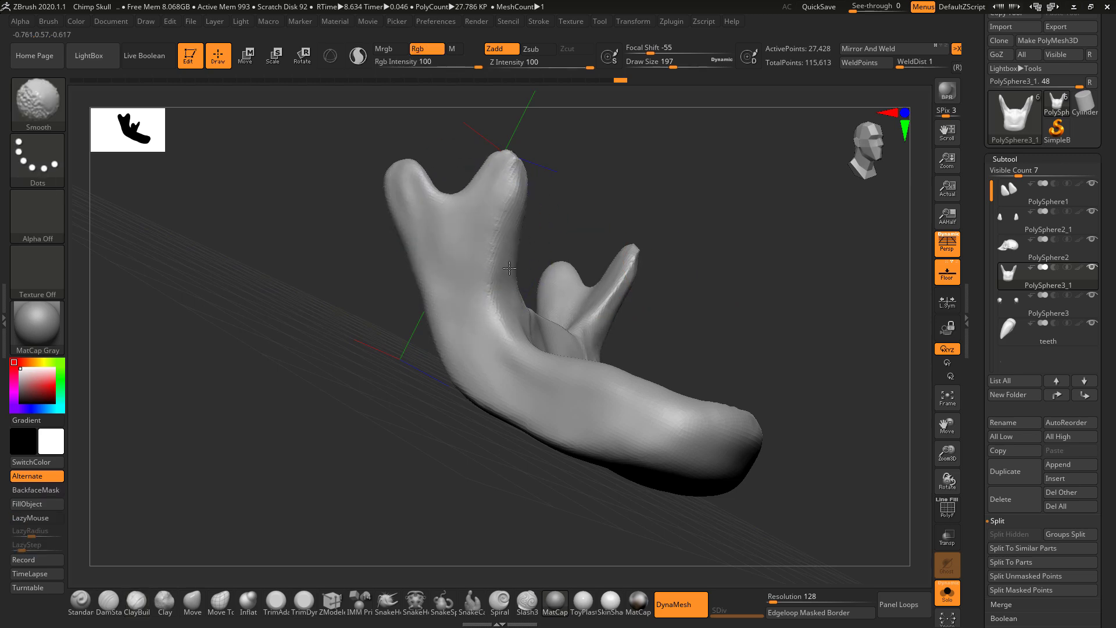
pyautogui.moveTo(718, 229)
pyautogui.mouseDown()
pyautogui.moveTo(478, 251)
pyautogui.moveTo(412, 221)
pyautogui.mouseUp()
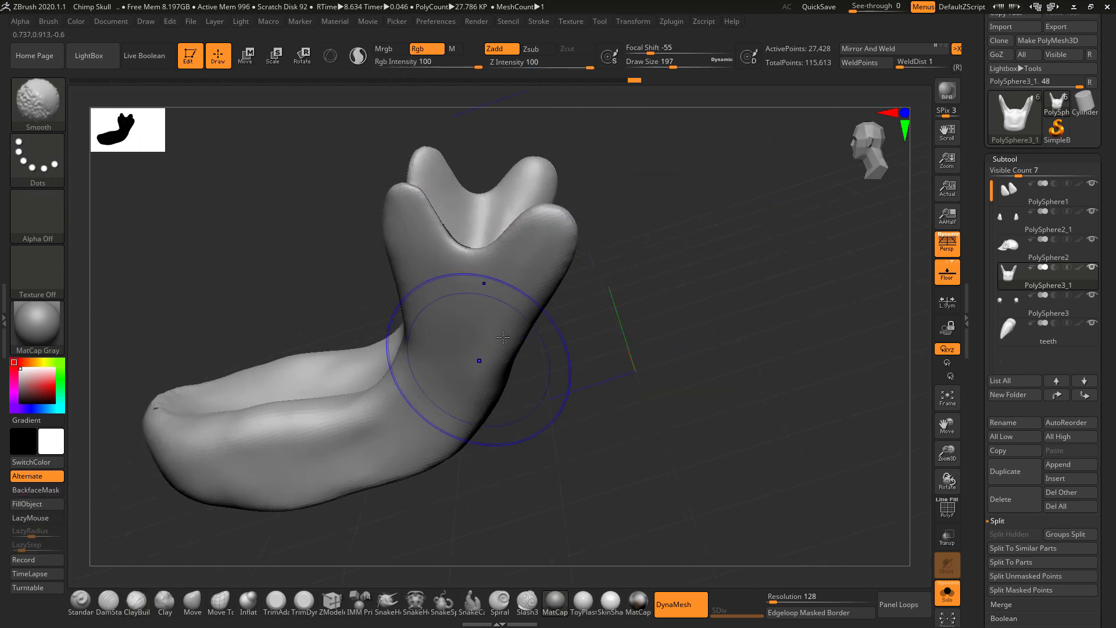
pyautogui.moveTo(668, 349)
pyautogui.mouseDown()
pyautogui.moveTo(668, 379)
pyautogui.moveTo(538, 398)
pyautogui.moveTo(667, 274)
pyautogui.moveTo(660, 355)
pyautogui.moveTo(625, 331)
pyautogui.moveTo(655, 358)
pyautogui.mouseUp()
# Step: Hollow the area between the jaw's sides from above with ClayBuildup at draw size 172, smooth it and remesh with DynaMesh
pyautogui.press('space')
pyautogui.moveTo(556, 254)
pyautogui.mouseDown()
pyautogui.moveTo(531, 323)
pyautogui.moveTo(512, 274)
pyautogui.moveTo(491, 361)
pyautogui.moveTo(476, 369)
pyautogui.moveTo(520, 173)
pyautogui.mouseUp()
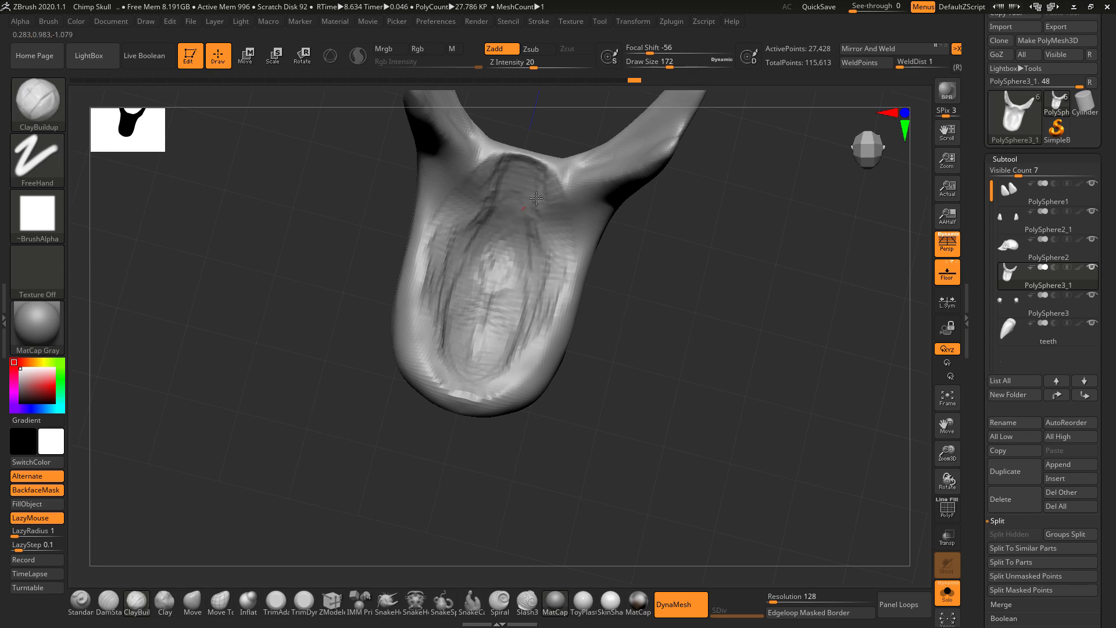
pyautogui.moveTo(616, 326); pyautogui.dragTo(518, 192)
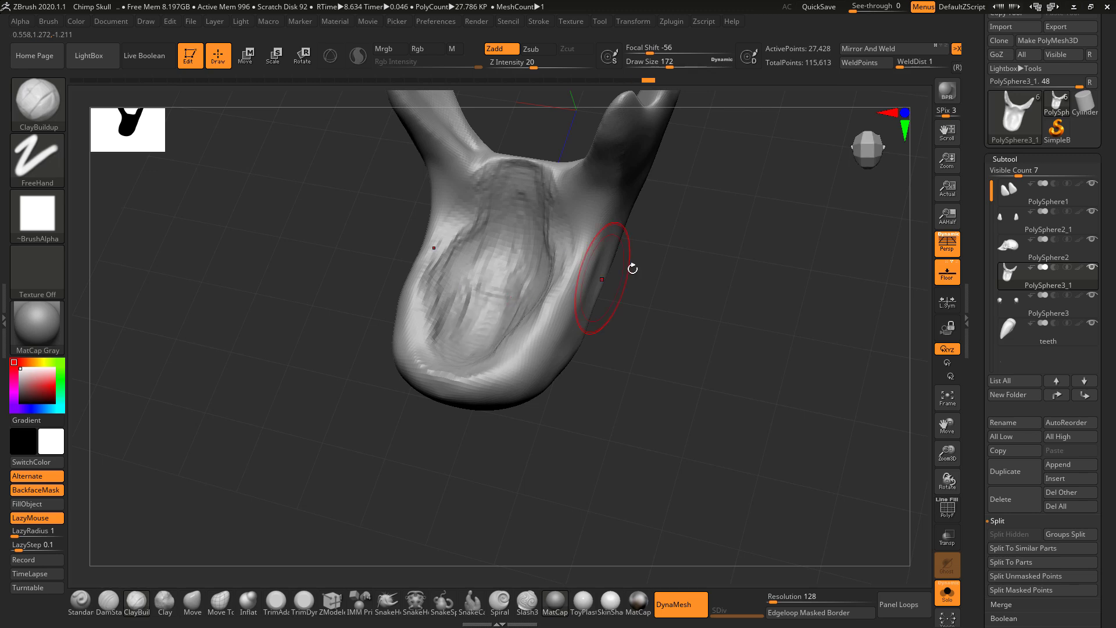
pyautogui.moveTo(633, 269)
pyautogui.mouseDown()
pyautogui.moveTo(528, 289)
pyautogui.moveTo(522, 269)
pyautogui.mouseUp()
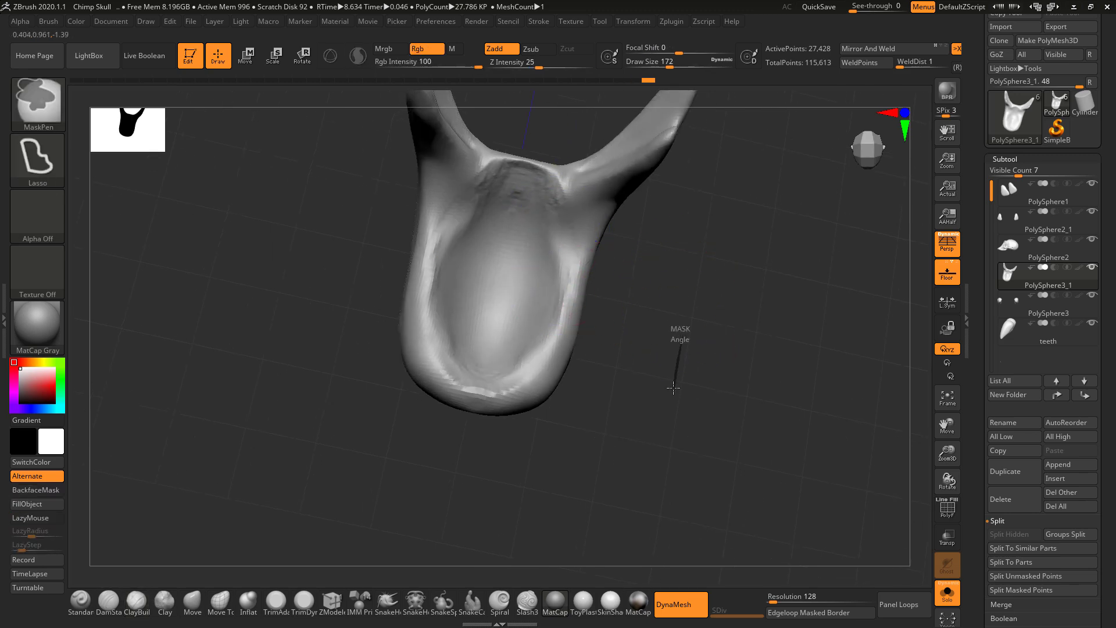
pyautogui.moveTo(672, 324)
pyautogui.mouseDown()
pyautogui.moveTo(685, 289)
pyautogui.moveTo(747, 250)
pyautogui.moveTo(768, 208)
pyautogui.moveTo(678, 341)
pyautogui.moveTo(760, 351)
pyautogui.moveTo(818, 254)
pyautogui.moveTo(747, 224)
pyautogui.mouseUp()
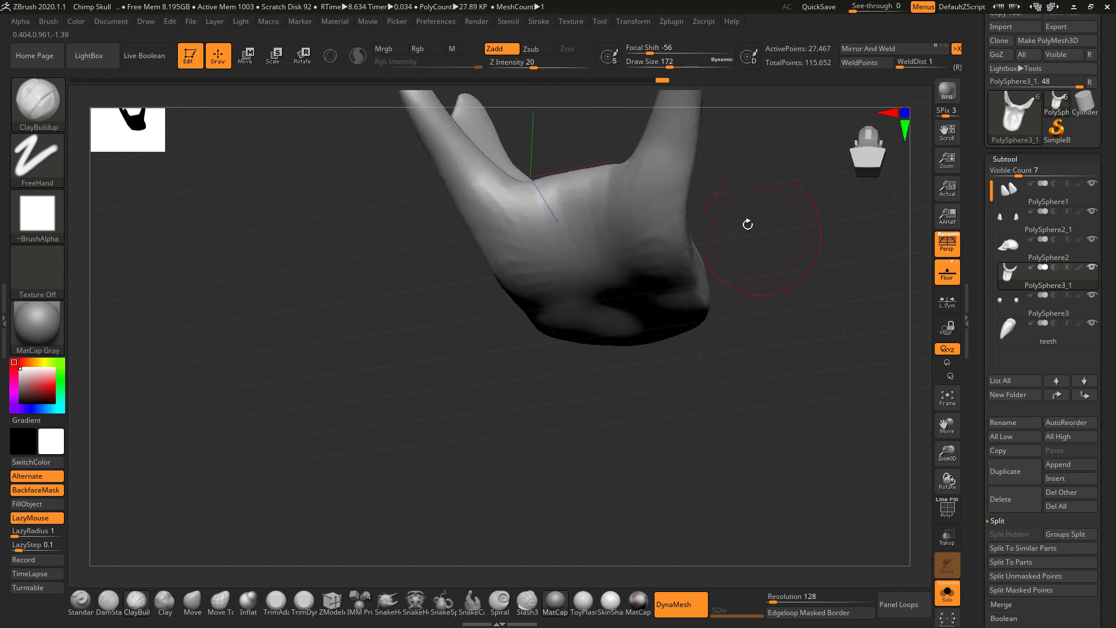
# Step: Mask the central floor between the jaw's two sides with a lasso mask, refining its front and side edges from above
pyautogui.moveTo(750, 186)
pyautogui.mouseDown()
pyautogui.moveTo(792, 182)
pyautogui.moveTo(763, 168)
pyautogui.moveTo(777, 190)
pyautogui.moveTo(698, 214)
pyautogui.mouseUp()
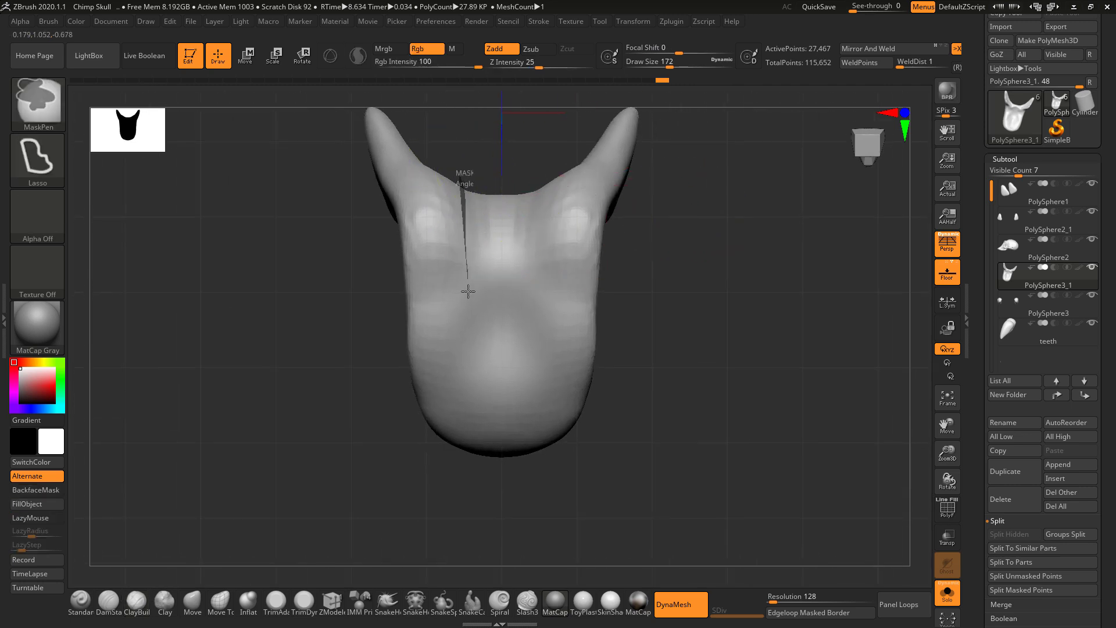
pyautogui.moveTo(493, 412)
pyautogui.keyDown('ctrl'); pyautogui.mouseDown()
pyautogui.moveTo(549, 375)
pyautogui.moveTo(552, 337)
pyautogui.mouseUp(); pyautogui.keyUp('ctrl')
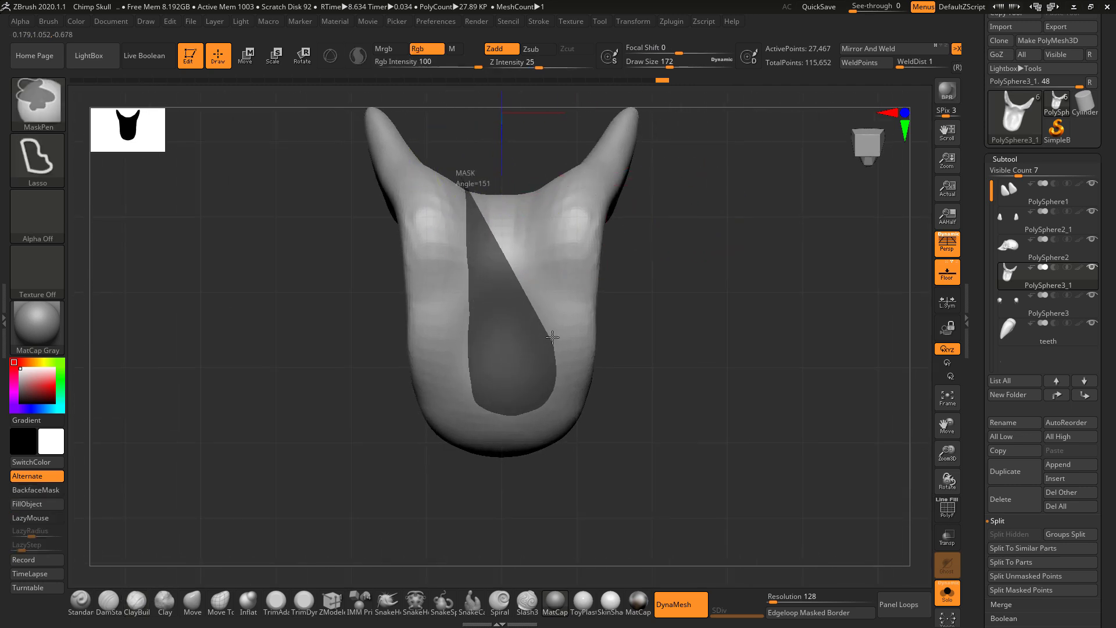
pyautogui.keyDown('ctrl'); pyautogui.moveTo(524, 150); pyautogui.dragTo(518, 162); pyautogui.keyUp('ctrl')
pyautogui.moveTo(683, 325); pyautogui.dragTo(675, 466)
pyautogui.moveTo(737, 227)
pyautogui.mouseDown()
pyautogui.moveTo(705, 331)
pyautogui.moveTo(573, 237)
pyautogui.moveTo(576, 174)
pyautogui.mouseUp()
pyautogui.moveTo(593, 221)
pyautogui.mouseDown()
pyautogui.moveTo(600, 266)
pyautogui.moveTo(587, 290)
pyautogui.moveTo(620, 212)
pyautogui.mouseUp()
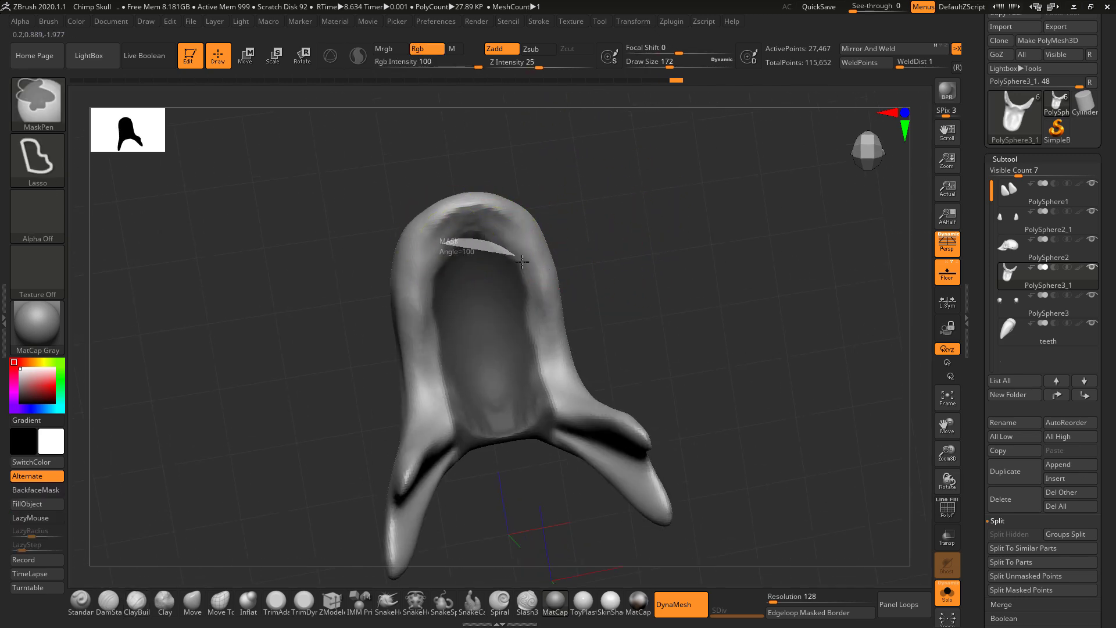
pyautogui.moveTo(548, 222); pyautogui.dragTo(517, 247)
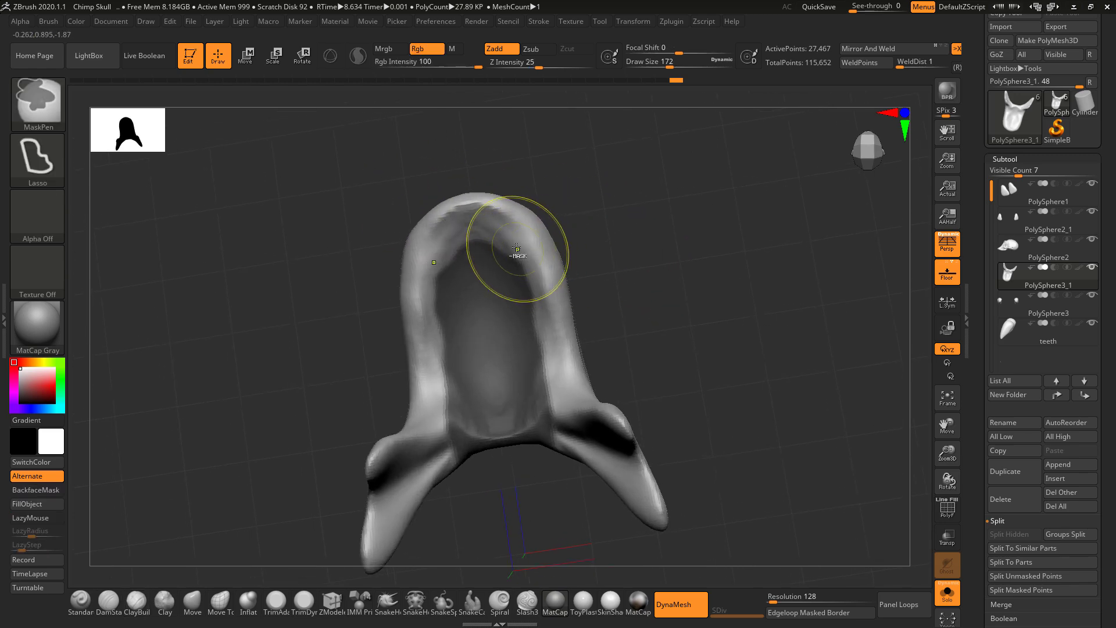
pyautogui.moveTo(539, 306)
pyautogui.keyDown('ctrl'); pyautogui.mouseDown()
pyautogui.moveTo(625, 239)
pyautogui.moveTo(655, 242)
pyautogui.moveTo(643, 169)
pyautogui.moveTo(654, 144)
pyautogui.moveTo(663, 301)
pyautogui.mouseUp(); pyautogui.keyUp('ctrl')
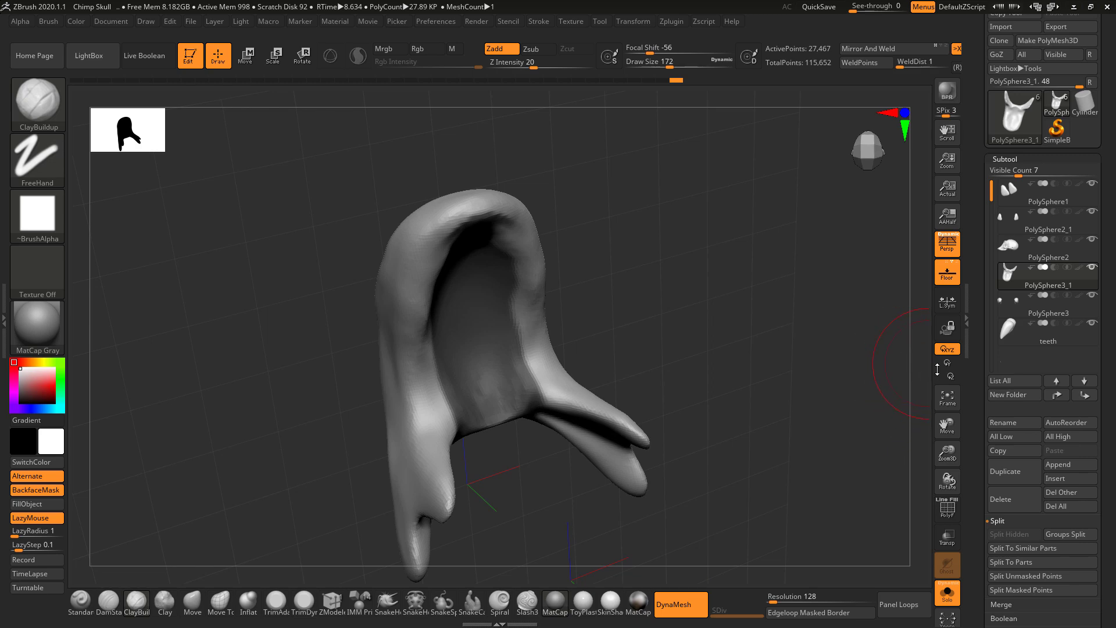
# Step: Split the masked floor off the jaw as its own subtool and delete that piece
pyautogui.click(1019, 560)
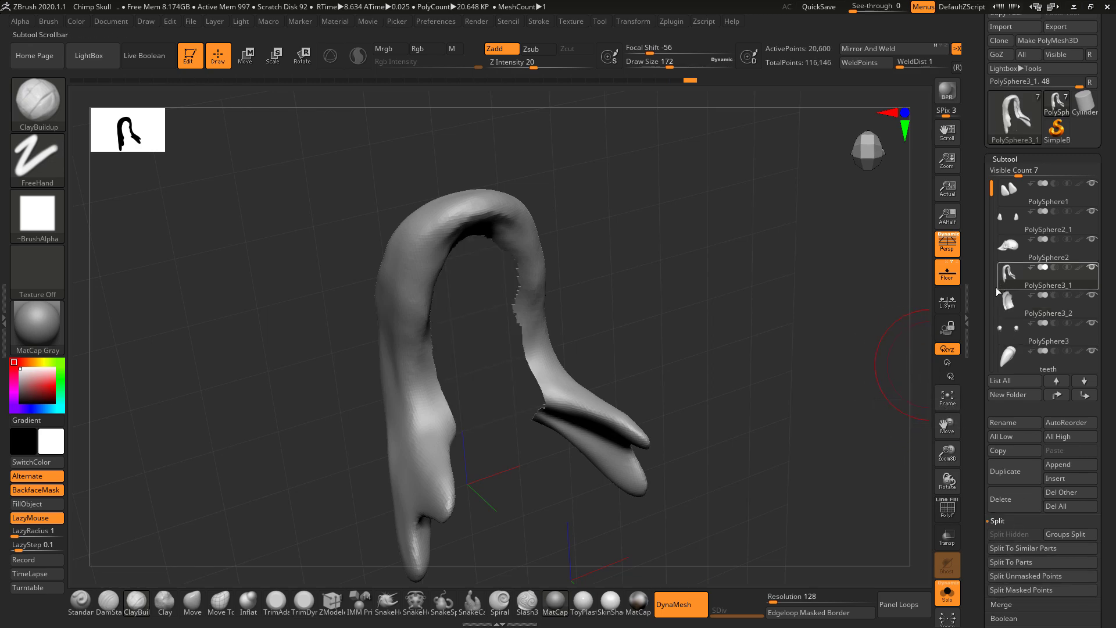
pyautogui.click(1011, 310)
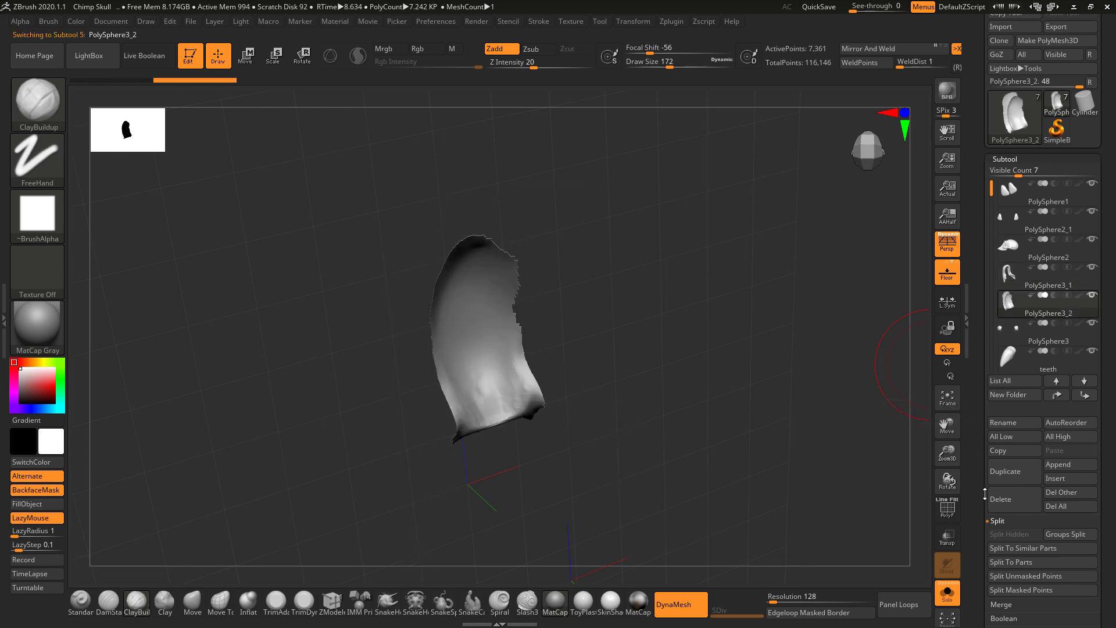
pyautogui.click(1008, 495)
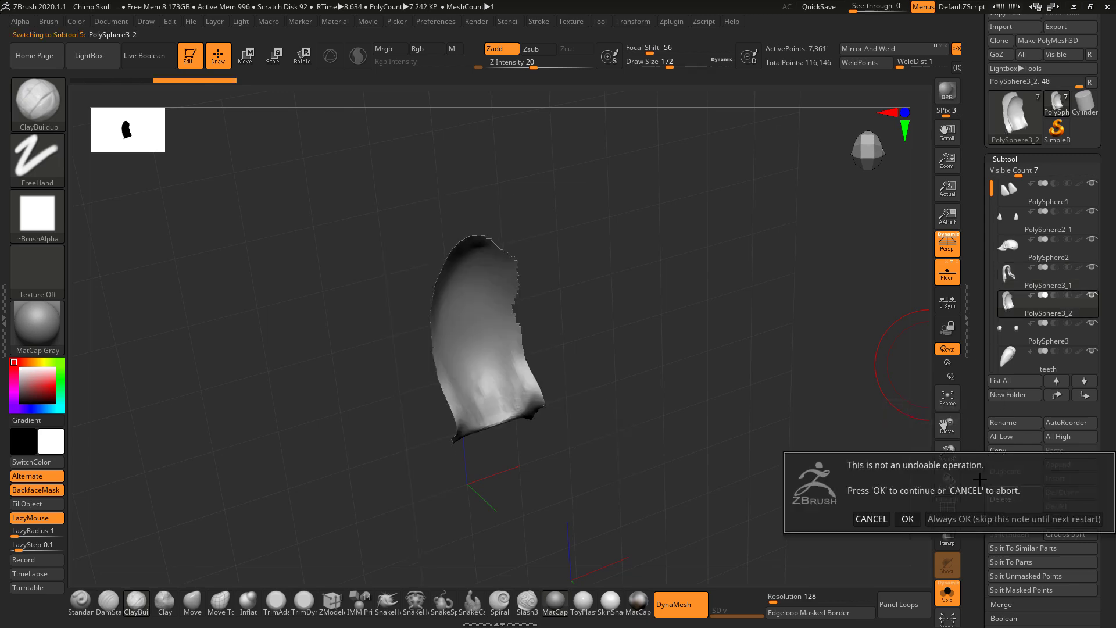
pyautogui.click(908, 517)
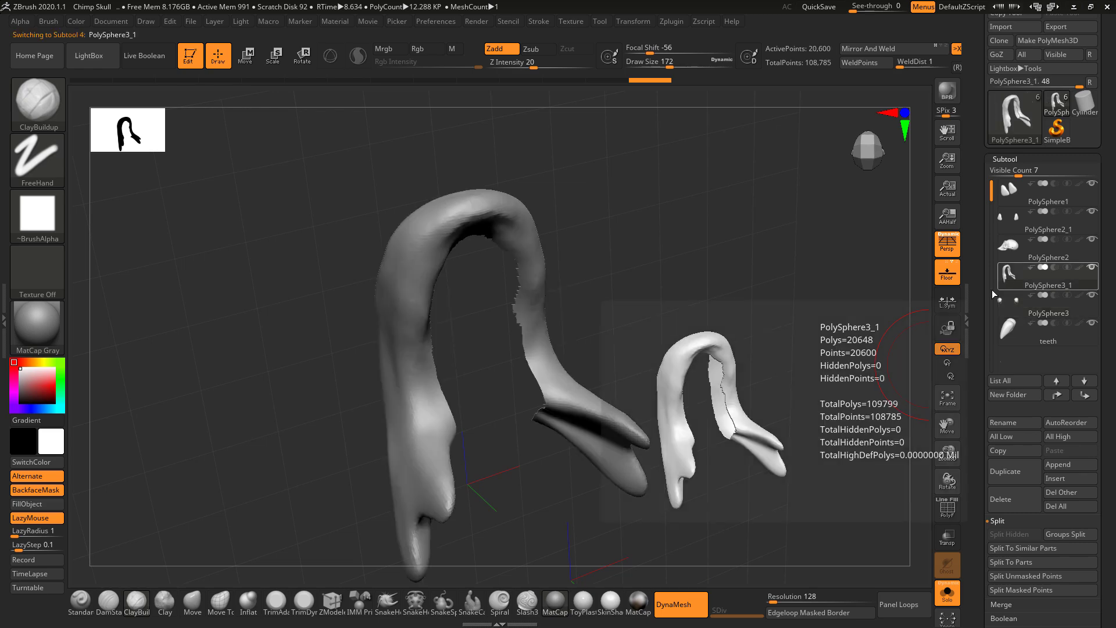
# Step: Remesh the opened jaw with DynaMesh at resolution 128 and smooth the cut edges along the inner sides and front curve
pyautogui.moveTo(786, 352)
pyautogui.mouseDown()
pyautogui.moveTo(765, 279)
pyautogui.moveTo(788, 451)
pyautogui.moveTo(762, 269)
pyautogui.moveTo(787, 281)
pyautogui.moveTo(777, 284)
pyautogui.mouseUp()
pyautogui.keyDown('shift'); pyautogui.moveTo(602, 312); pyautogui.dragTo(563, 351); pyautogui.keyUp('shift')
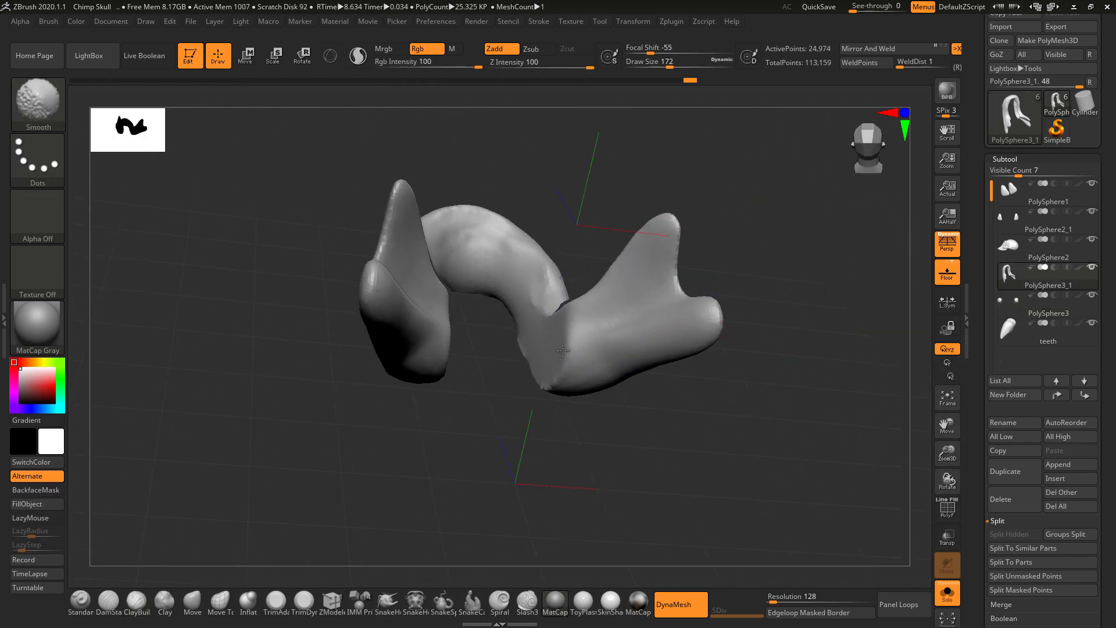
pyautogui.moveTo(581, 411); pyautogui.dragTo(541, 341)
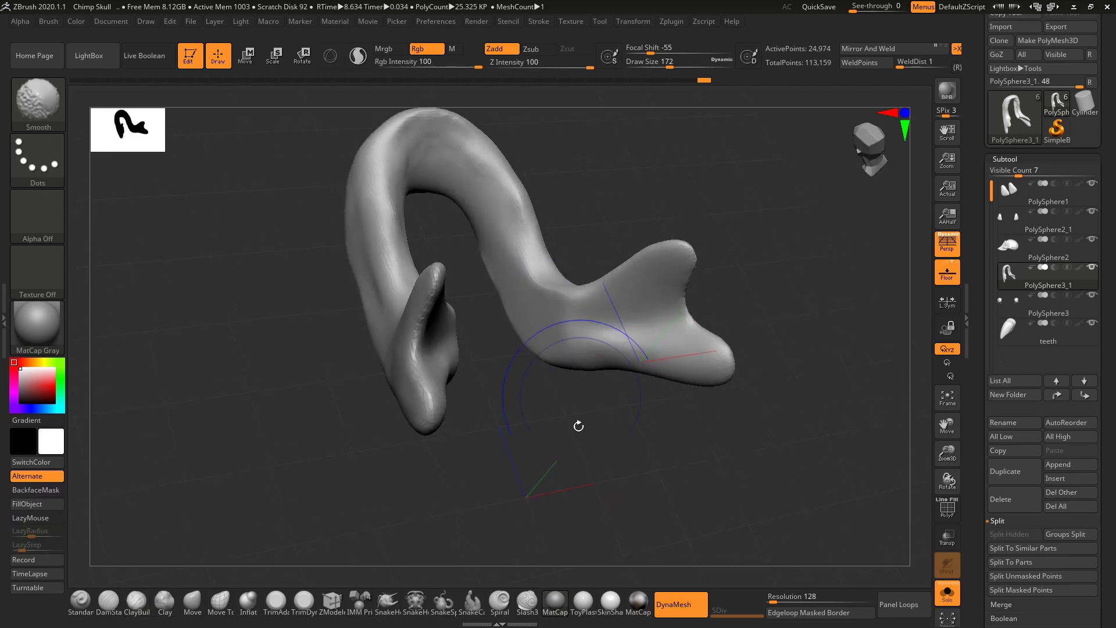
pyautogui.moveTo(579, 427)
pyautogui.mouseDown()
pyautogui.moveTo(635, 336)
pyautogui.moveTo(516, 199)
pyautogui.moveTo(468, 180)
pyautogui.moveTo(327, 267)
pyautogui.mouseUp()
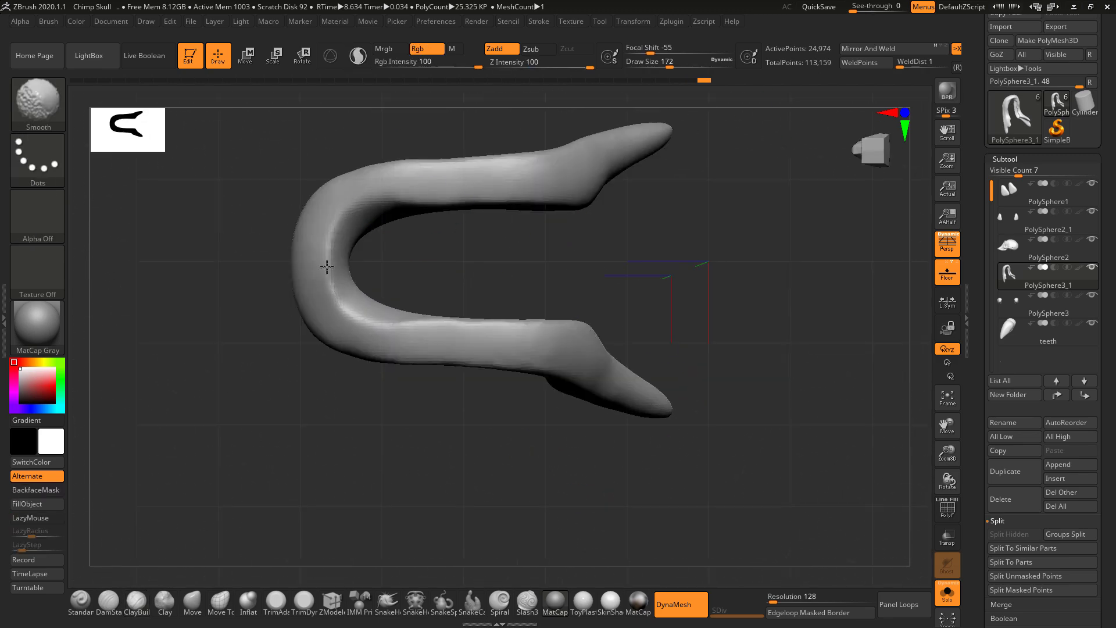
pyautogui.moveTo(681, 265)
pyautogui.mouseDown()
pyautogui.moveTo(738, 406)
pyautogui.moveTo(675, 264)
pyautogui.mouseUp()
pyautogui.moveTo(625, 166)
pyautogui.keyDown('alt'); pyautogui.mouseDown()
pyautogui.moveTo(630, 366)
pyautogui.moveTo(690, 332)
pyautogui.mouseUp(); pyautogui.keyUp('alt')
pyautogui.press('shift')
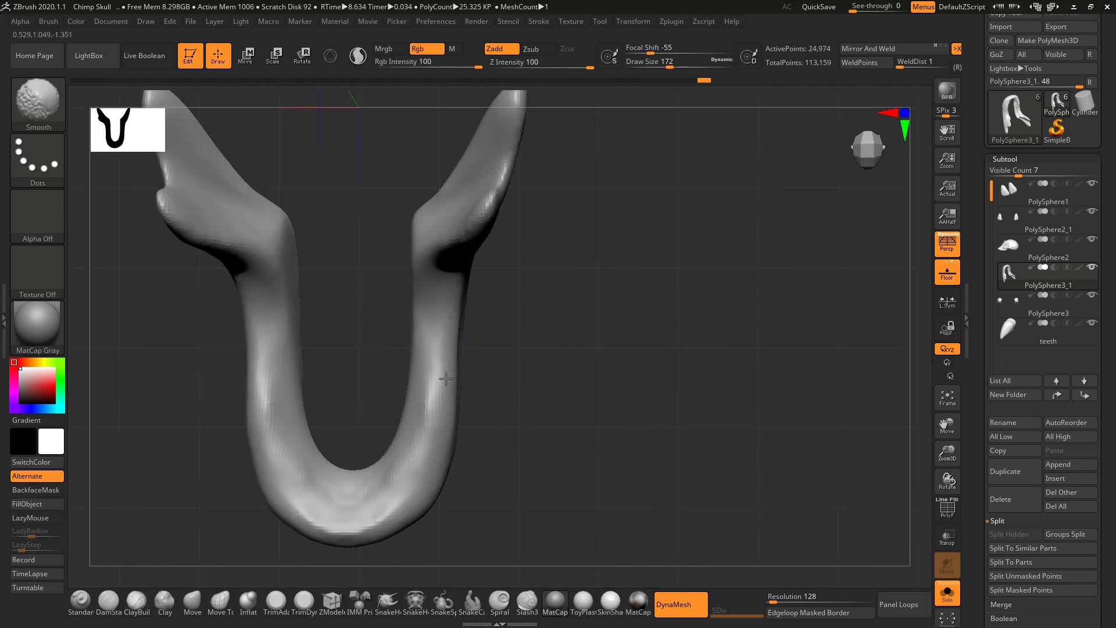
pyautogui.keyDown('shift'); pyautogui.moveTo(411, 484); pyautogui.dragTo(388, 503); pyautogui.keyUp('shift')
# Step: Turn off Solo mode and frame the whole skull in side view with the jaw
pyautogui.keyDown('alt'); pyautogui.moveTo(601, 379); pyautogui.dragTo(584, 322); pyautogui.keyUp('alt')
pyautogui.moveTo(584, 323)
pyautogui.mouseDown()
pyautogui.moveTo(568, 339)
pyautogui.moveTo(601, 292)
pyautogui.mouseUp()
pyautogui.moveTo(697, 374)
pyautogui.mouseDown()
pyautogui.moveTo(697, 287)
pyautogui.moveTo(717, 274)
pyautogui.moveTo(708, 263)
pyautogui.mouseUp()
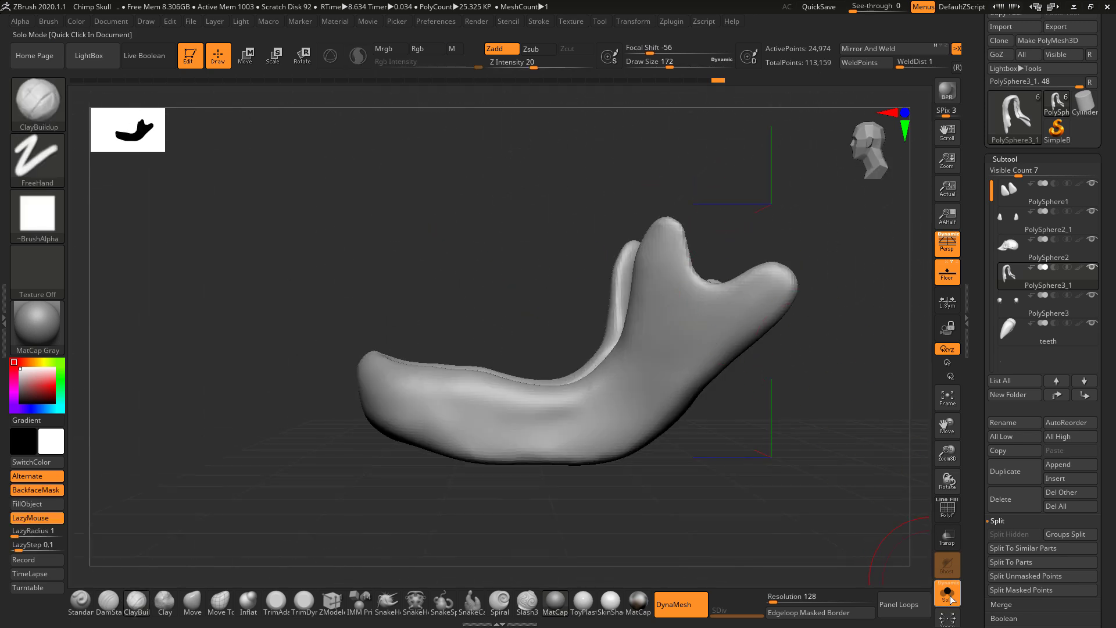
pyautogui.click(951, 600)
pyautogui.moveTo(800, 438); pyautogui.dragTo(741, 408)
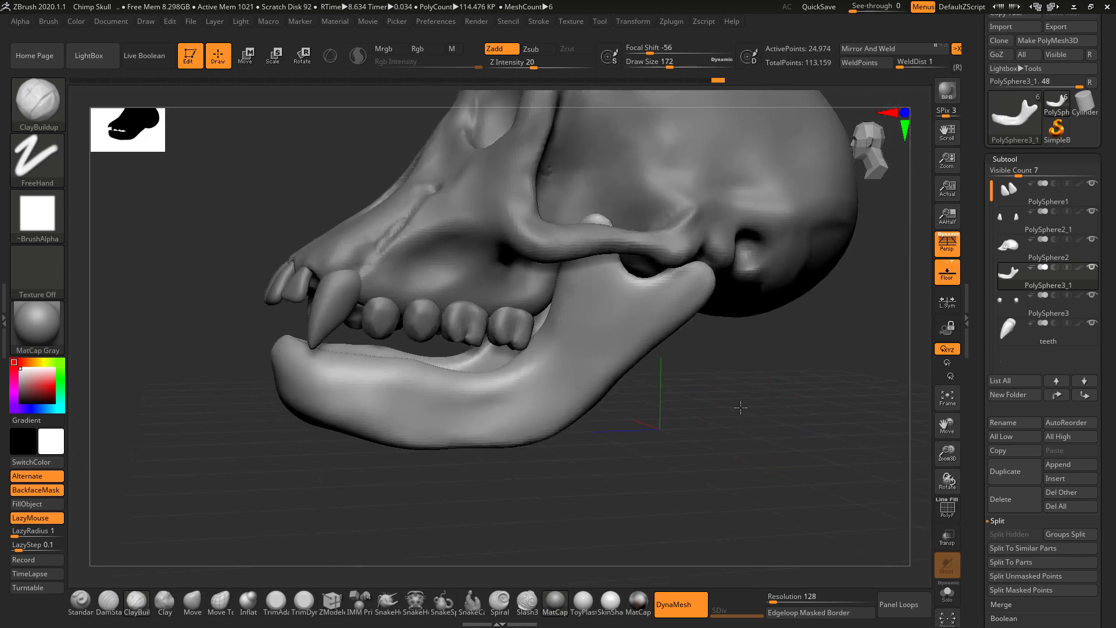
pyautogui.keyDown('ctrl'); pyautogui.moveTo(741, 407); pyautogui.dragTo(695, 398, button='right'); pyautogui.keyUp('ctrl')
pyautogui.keyDown('alt'); pyautogui.moveTo(712, 361); pyautogui.dragTo(723, 414); pyautogui.keyUp('alt')
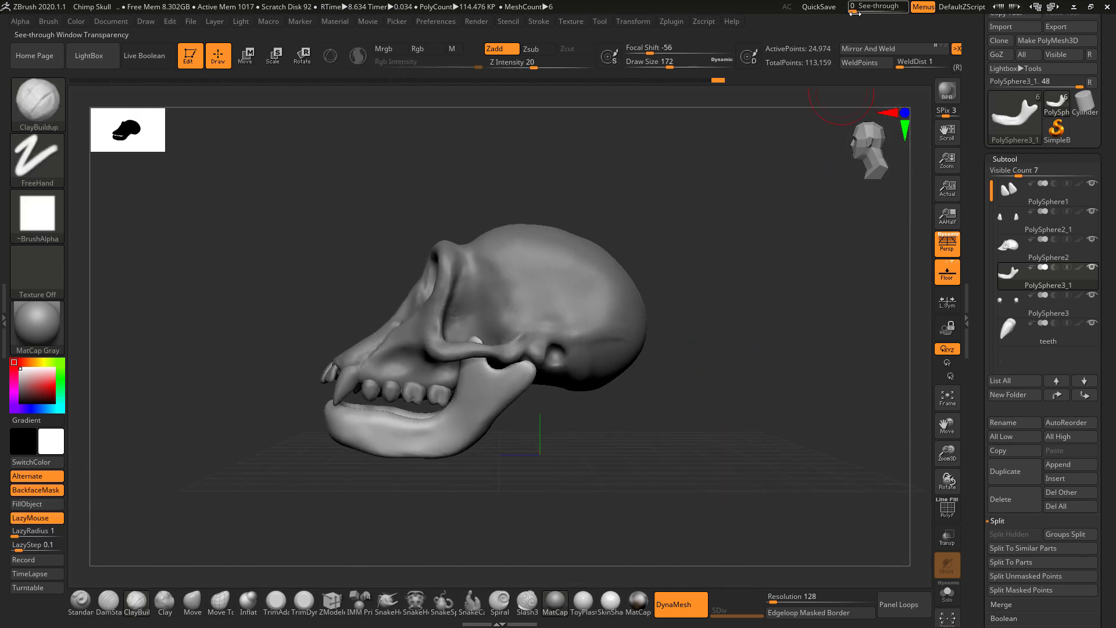
# Step: Set See-through to 45, bring up the left-facing side photo of the skull and align the model over it
pyautogui.moveTo(854, 12); pyautogui.dragTo(876, 11)
pyautogui.hotkey('alt', 'Tab')
pyautogui.press('Left')
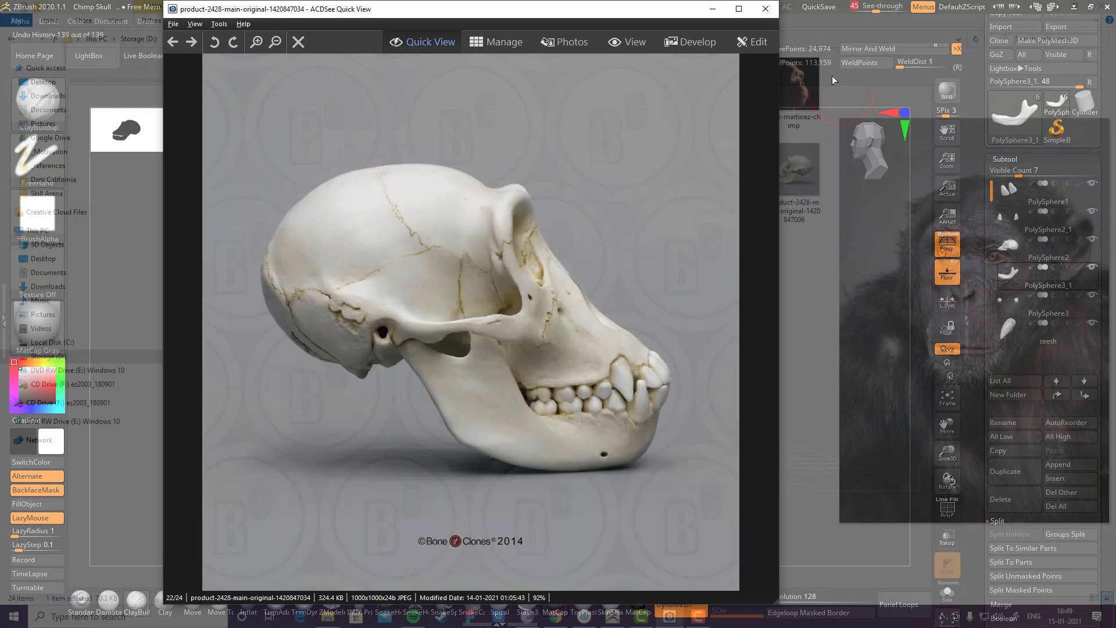
pyautogui.press('Left')
pyautogui.press('Left')
pyautogui.hotkey('alt', 'Tab')
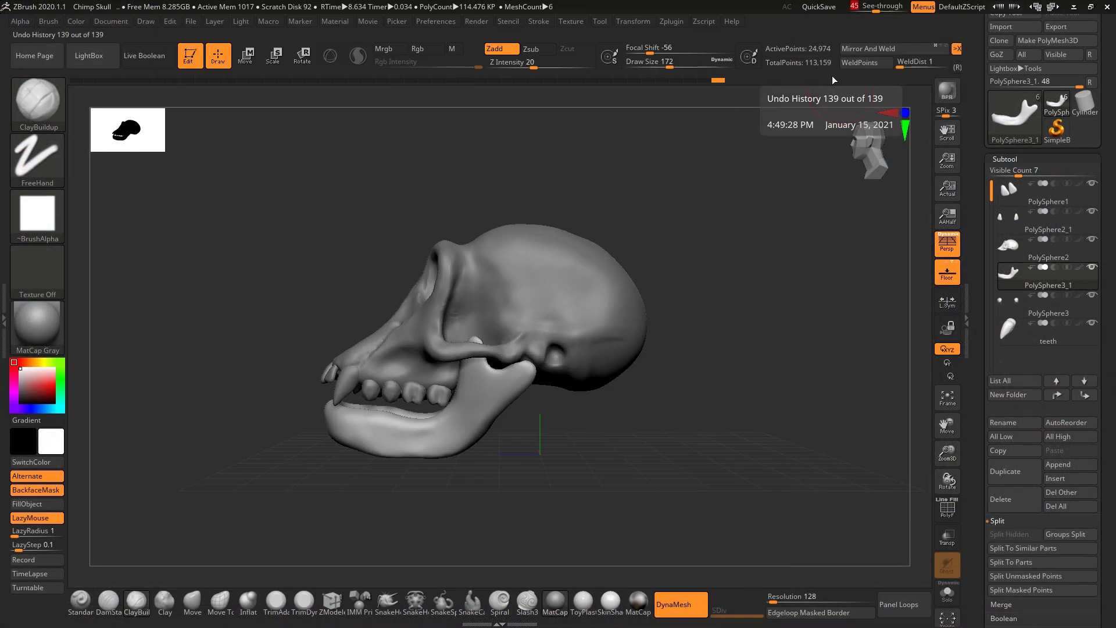
pyautogui.moveTo(659, 430)
pyautogui.mouseDown()
pyautogui.moveTo(645, 443)
pyautogui.moveTo(640, 433)
pyautogui.mouseUp()
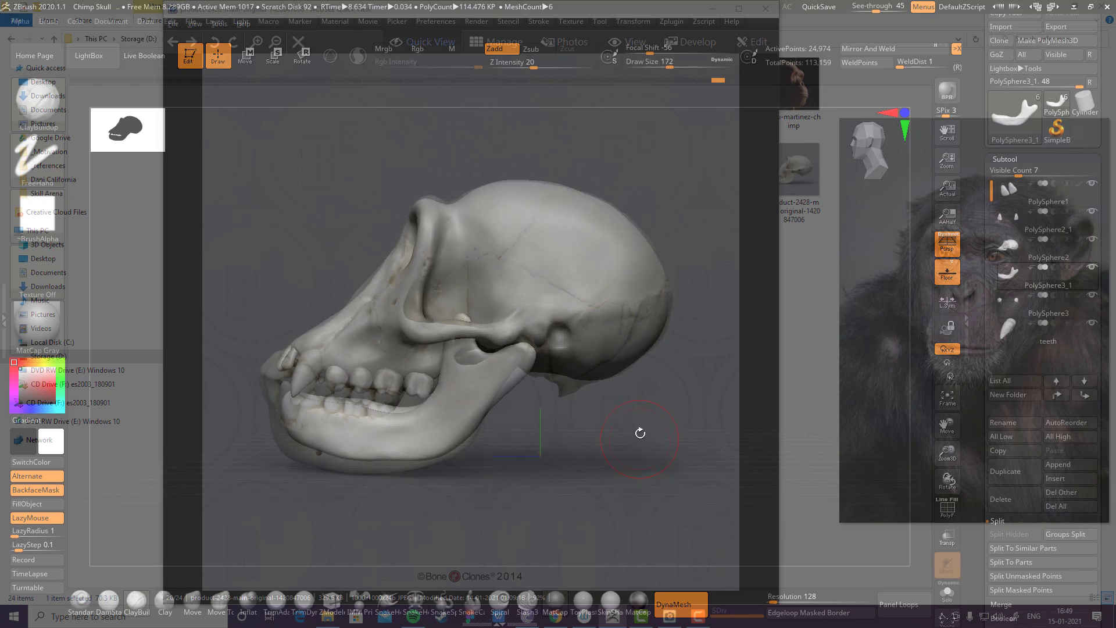
# Step: Match the jaw's lower edge, front and rear branch to the side reference with the Move brush at draw sizes 517 and 318
pyautogui.press('space')
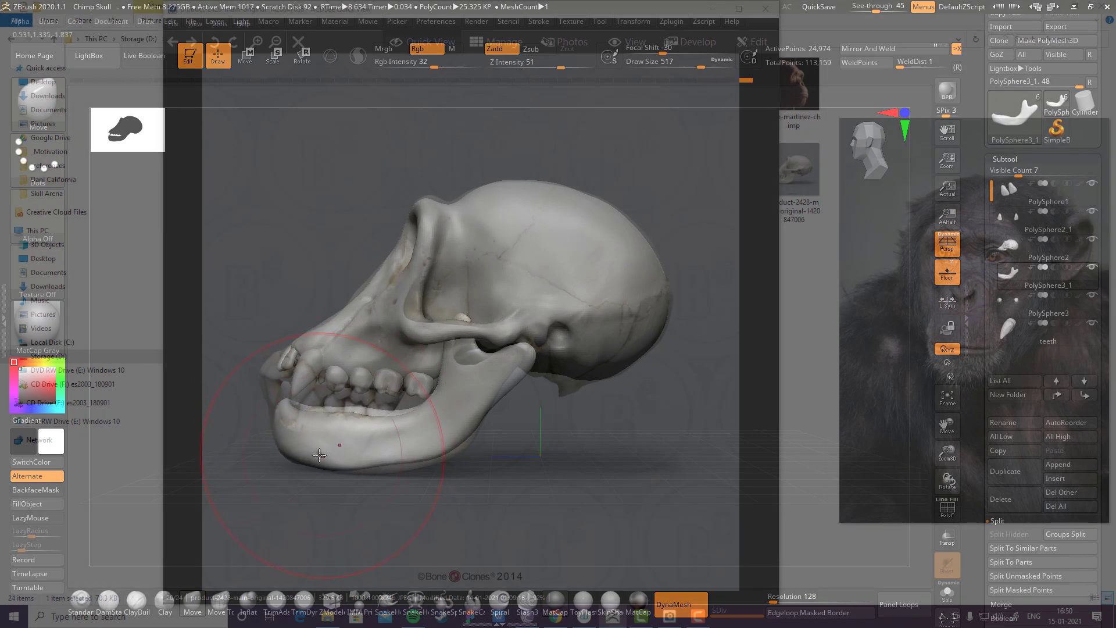
pyautogui.press('space')
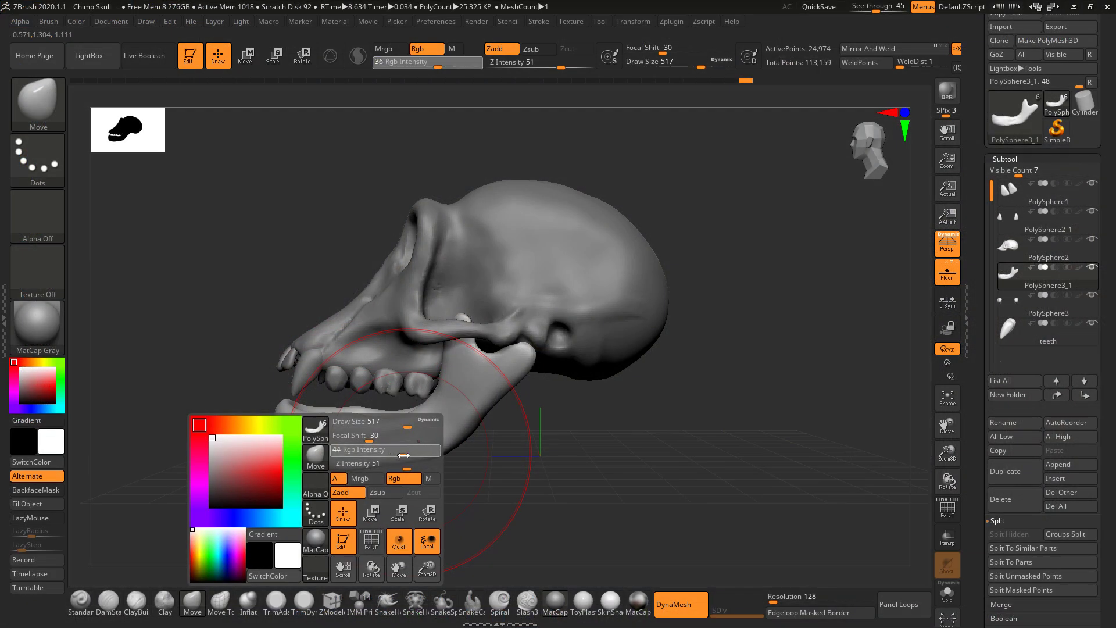
pyautogui.moveTo(403, 455); pyautogui.dragTo(392, 426)
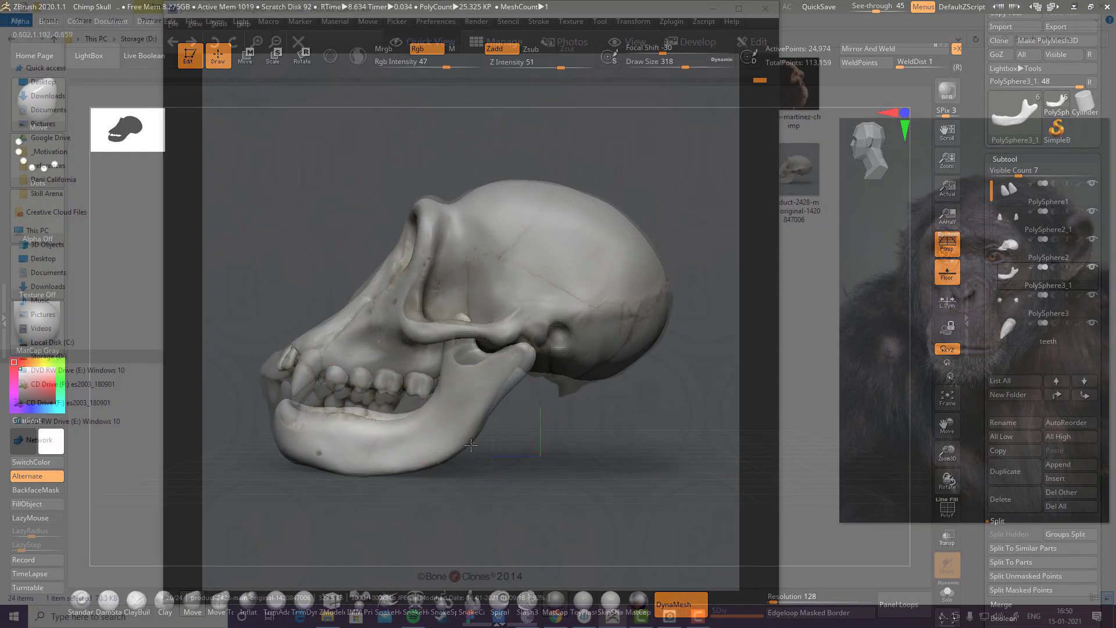
pyautogui.moveTo(529, 352); pyautogui.dragTo(516, 346)
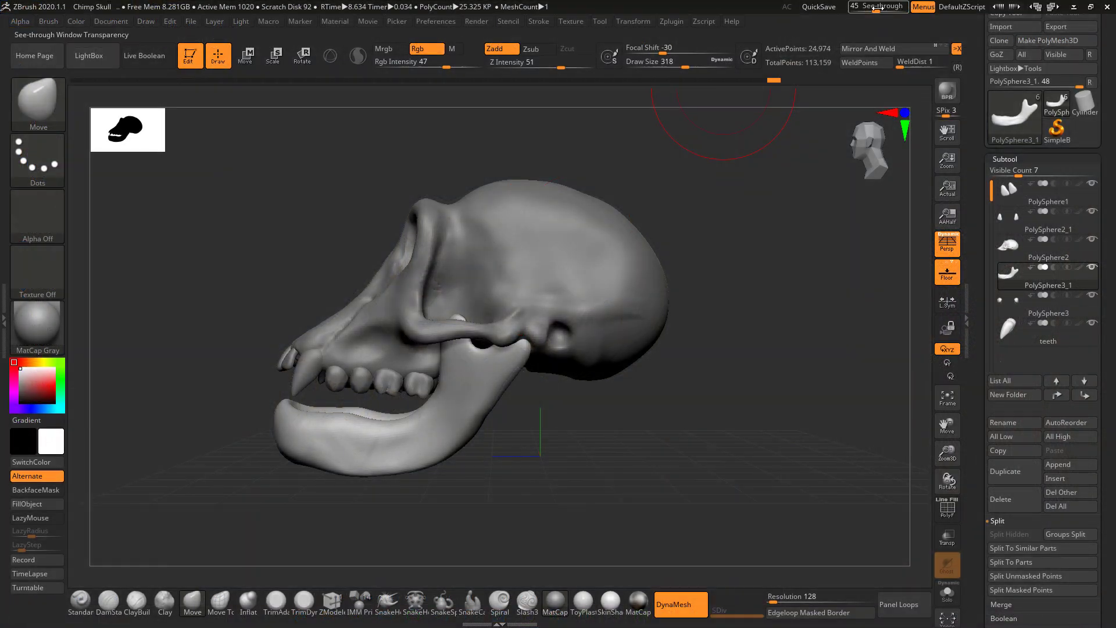
# Step: Raise See-through to 80, reshape the jaw's rear notch and upper edge with Move at draw size 202, and reset See-through to 0
pyautogui.moveTo(876, 10)
pyautogui.mouseDown()
pyautogui.moveTo(906, 12)
pyautogui.moveTo(893, 9)
pyautogui.mouseUp()
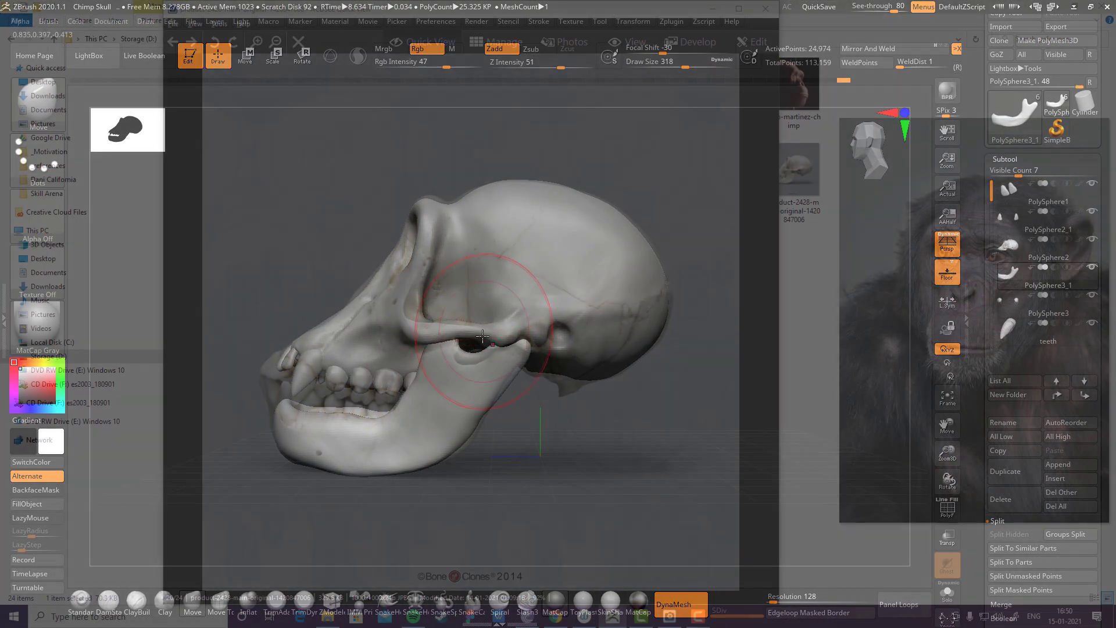
pyautogui.press('space')
pyautogui.moveTo(471, 347); pyautogui.dragTo(457, 347)
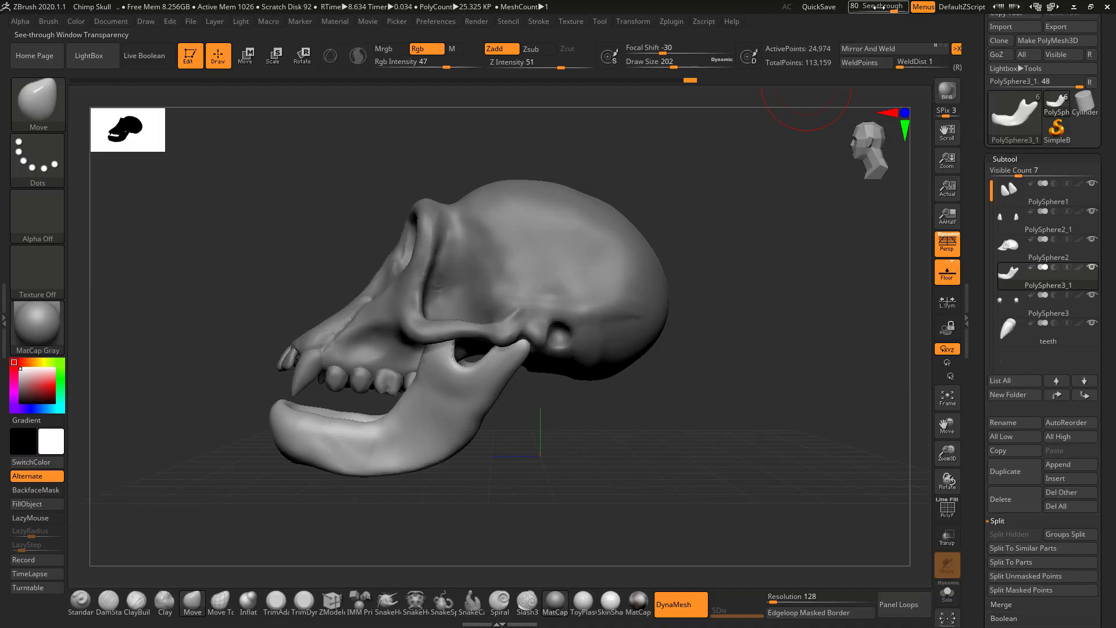
pyautogui.moveTo(893, 10); pyautogui.dragTo(852, 10)
# Step: Refine the jaw's upper edge and front with the Move brush at draw size 318 and compare the profile with the side reference photo
pyautogui.moveTo(685, 176); pyautogui.dragTo(645, 344)
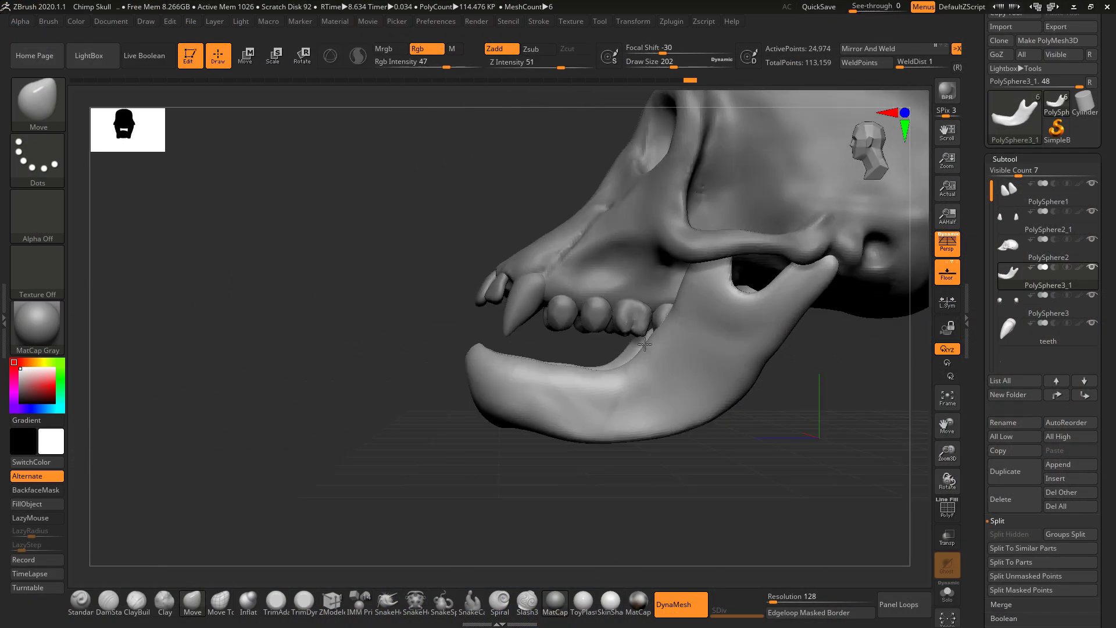
pyautogui.press('space')
pyautogui.moveTo(539, 359)
pyautogui.mouseDown()
pyautogui.moveTo(555, 360)
pyautogui.moveTo(503, 367)
pyautogui.moveTo(492, 352)
pyautogui.mouseUp()
pyautogui.moveTo(384, 387); pyautogui.dragTo(508, 407)
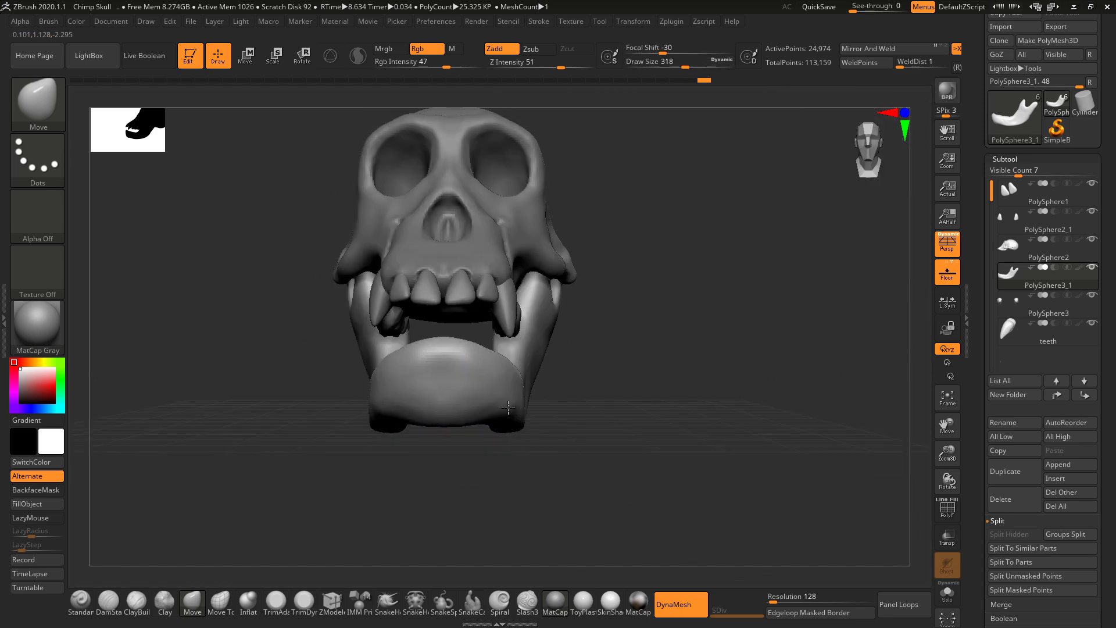
pyautogui.moveTo(613, 342); pyautogui.dragTo(560, 369)
pyautogui.moveTo(455, 374)
pyautogui.keyDown('alt'); pyautogui.mouseDown()
pyautogui.moveTo(426, 409)
pyautogui.moveTo(448, 425)
pyautogui.moveTo(456, 389)
pyautogui.moveTo(465, 393)
pyautogui.mouseUp(); pyautogui.keyUp('alt')
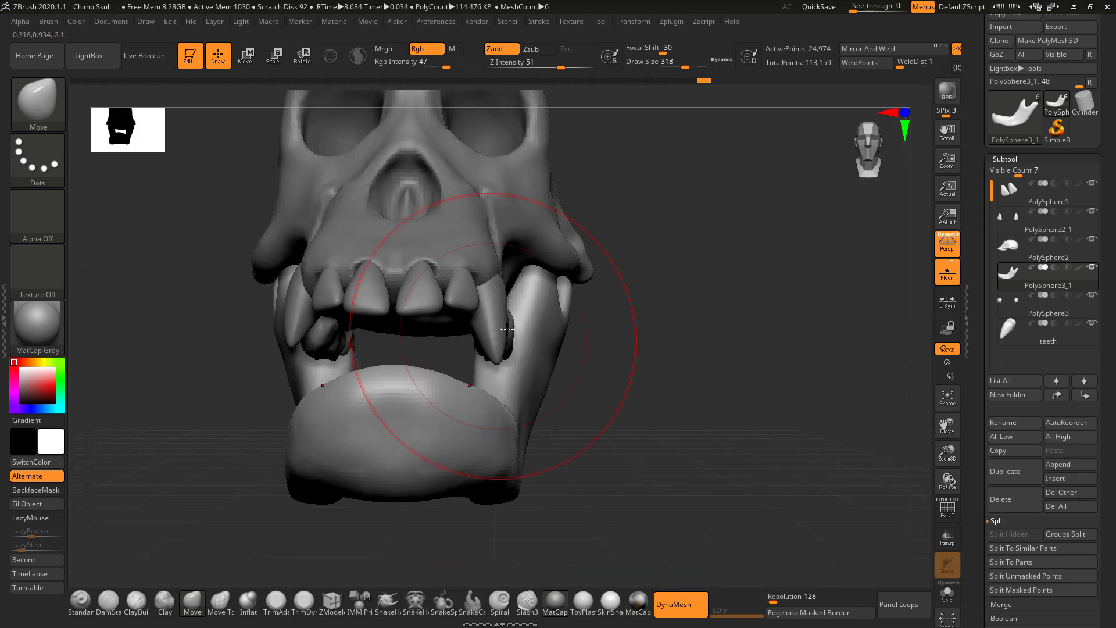
pyautogui.moveTo(630, 324)
pyautogui.mouseDown()
pyautogui.moveTo(643, 379)
pyautogui.moveTo(628, 351)
pyautogui.moveTo(647, 357)
pyautogui.moveTo(582, 366)
pyautogui.moveTo(541, 398)
pyautogui.moveTo(496, 396)
pyautogui.moveTo(663, 498)
pyautogui.moveTo(423, 483)
pyautogui.moveTo(668, 463)
pyautogui.moveTo(655, 429)
pyautogui.moveTo(635, 424)
pyautogui.mouseUp()
pyautogui.hotkey('alt', 'Tab')
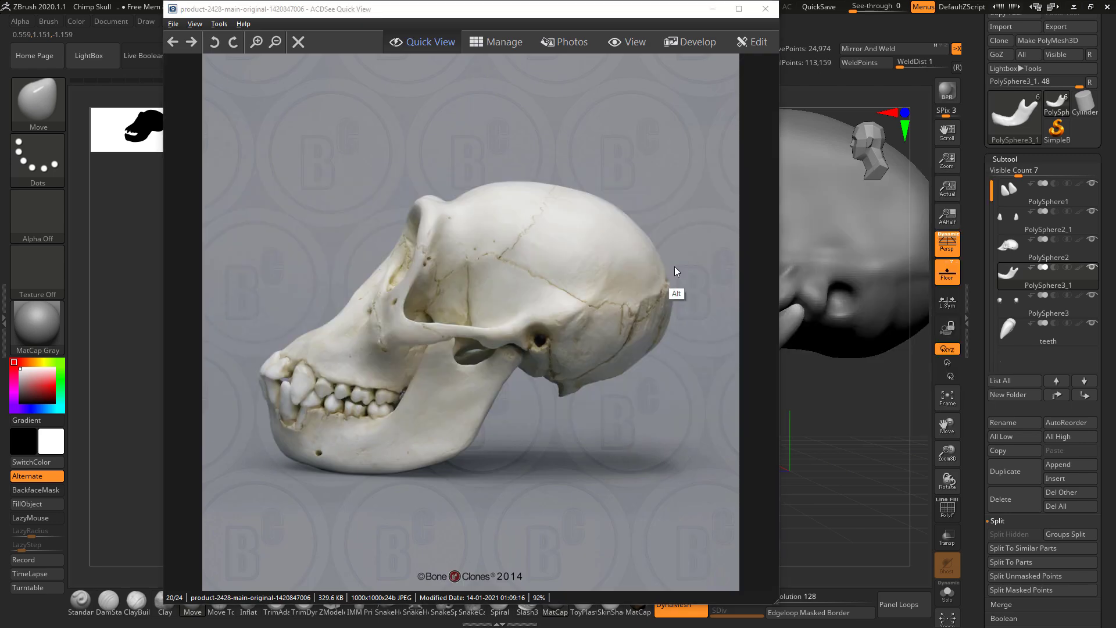
pyautogui.hotkey('alt', 'Tab')
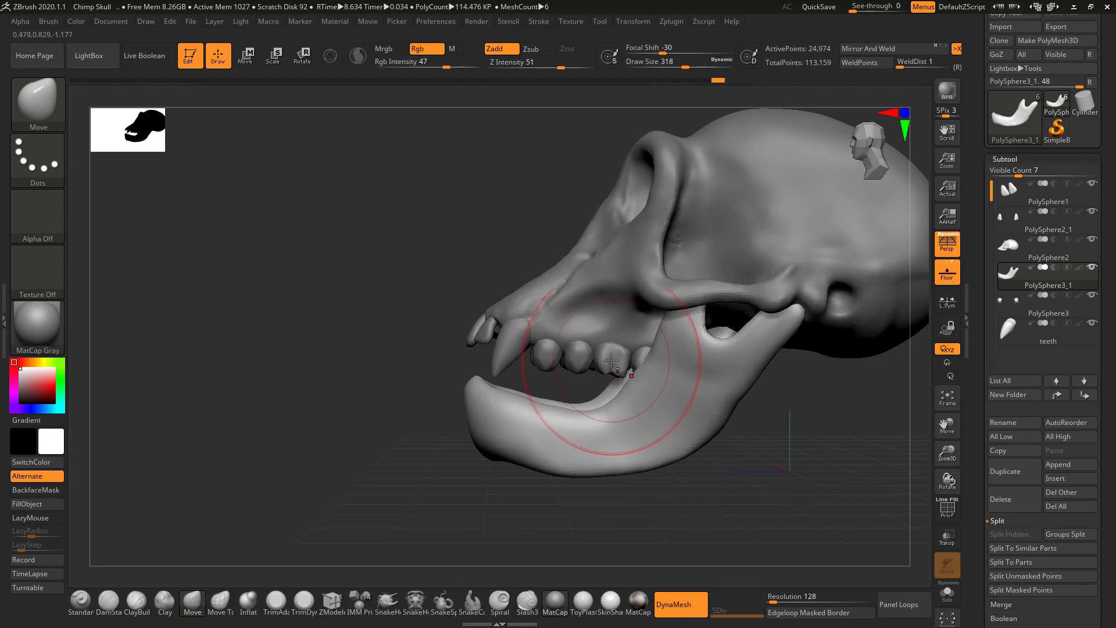
# Step: Select the upper cheek teeth subtool and duplicate it for the lower jaw
pyautogui.keyDown('alt'); pyautogui.click(586, 354); pyautogui.keyUp('alt')
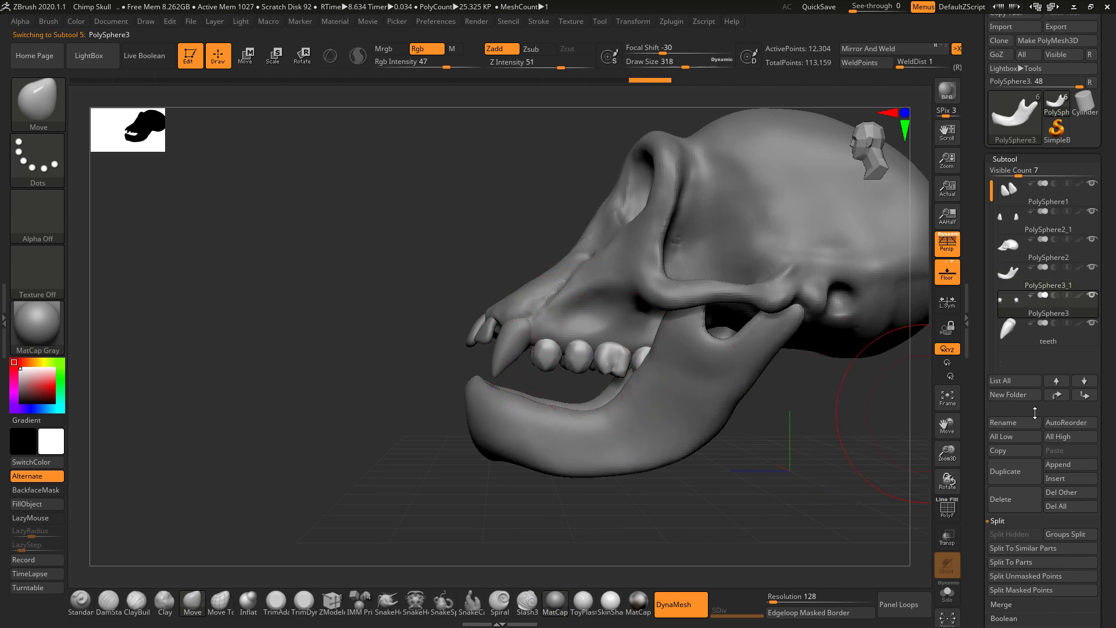
pyautogui.click(1012, 472)
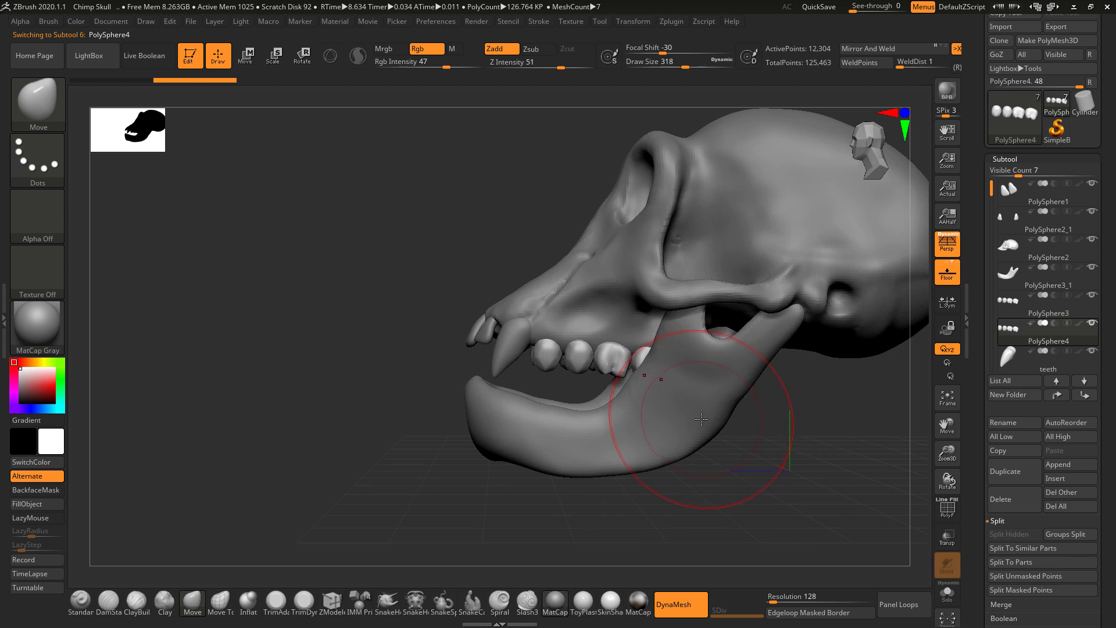
pyautogui.moveTo(731, 463); pyautogui.dragTo(742, 467)
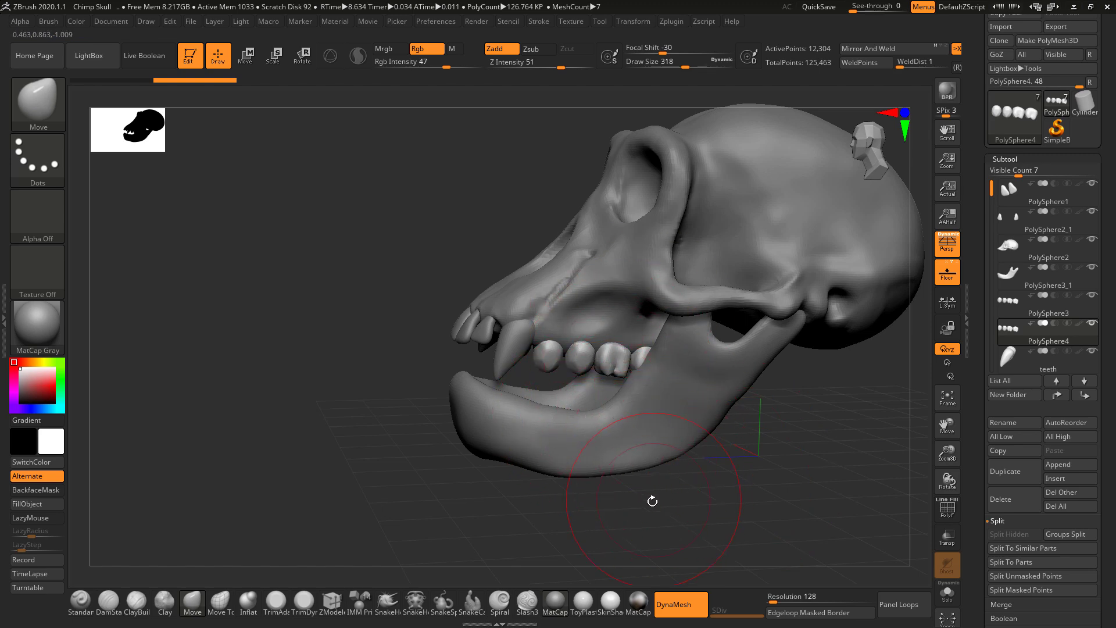
pyautogui.moveTo(652, 501); pyautogui.dragTo(598, 419)
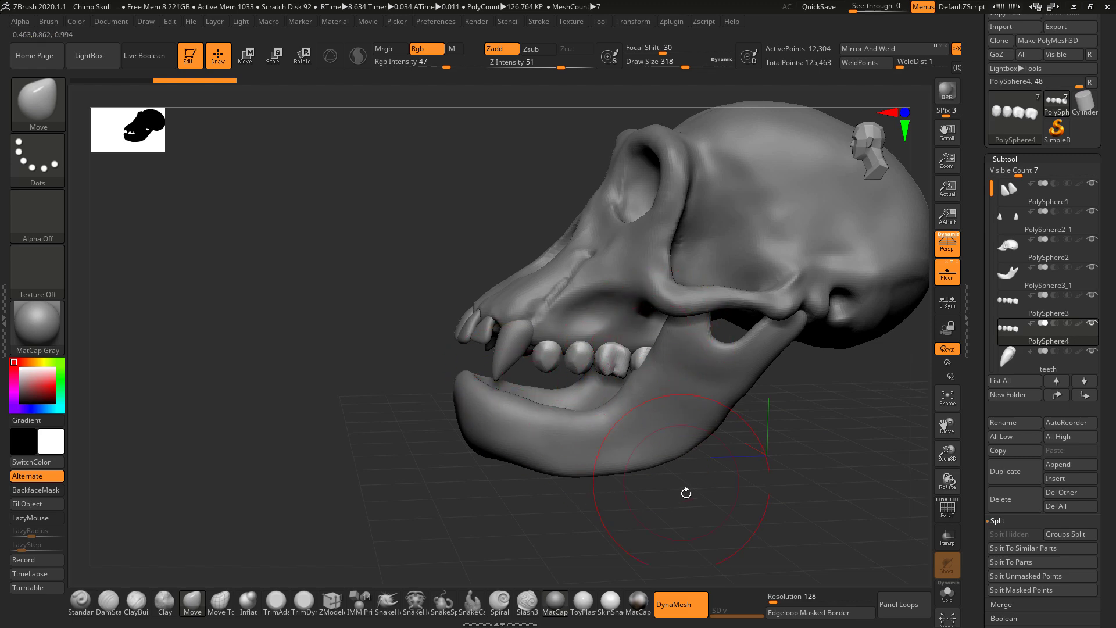
pyautogui.moveTo(685, 492)
pyautogui.mouseDown()
pyautogui.moveTo(683, 509)
pyautogui.moveTo(668, 486)
pyautogui.mouseUp()
# Step: Flip the duplicated cheek teeth upside down and turn them front to back with Transpose Rotate
pyautogui.press('e')
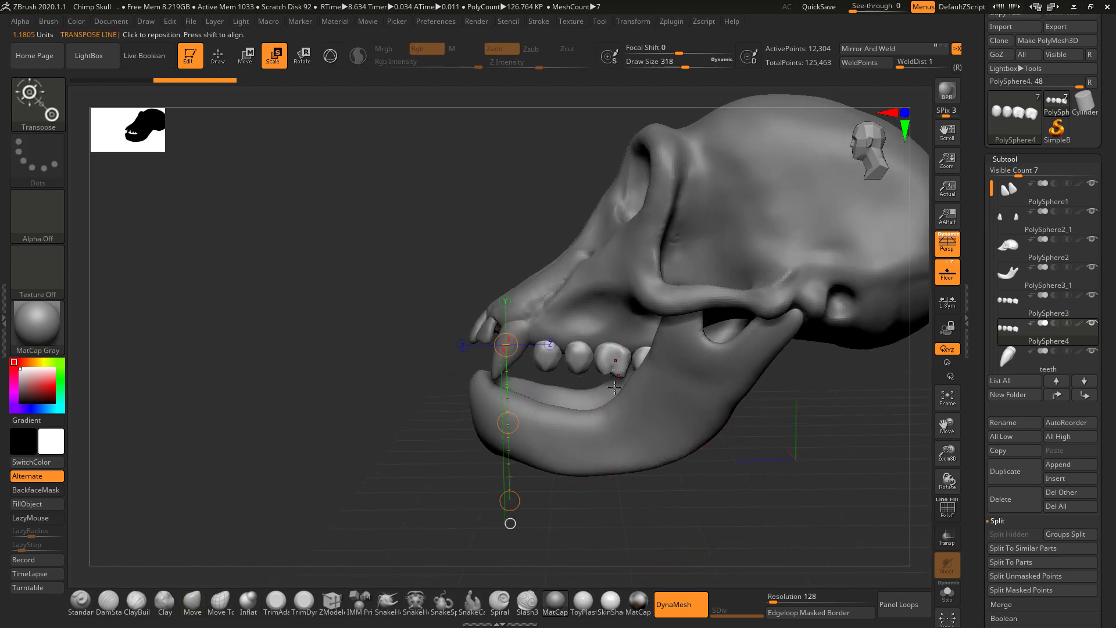
pyautogui.moveTo(602, 365)
pyautogui.mouseDown()
pyautogui.moveTo(816, 393)
pyautogui.moveTo(539, 494)
pyautogui.mouseUp()
pyautogui.press('r')
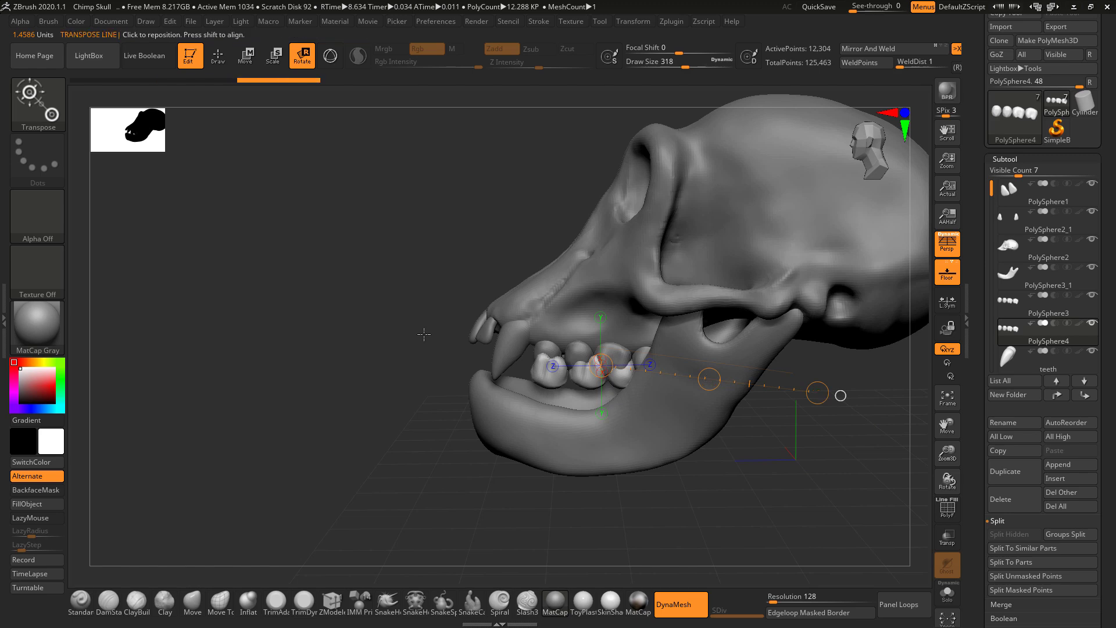
pyautogui.moveTo(708, 533); pyautogui.dragTo(751, 319)
pyautogui.moveTo(586, 356); pyautogui.dragTo(864, 317)
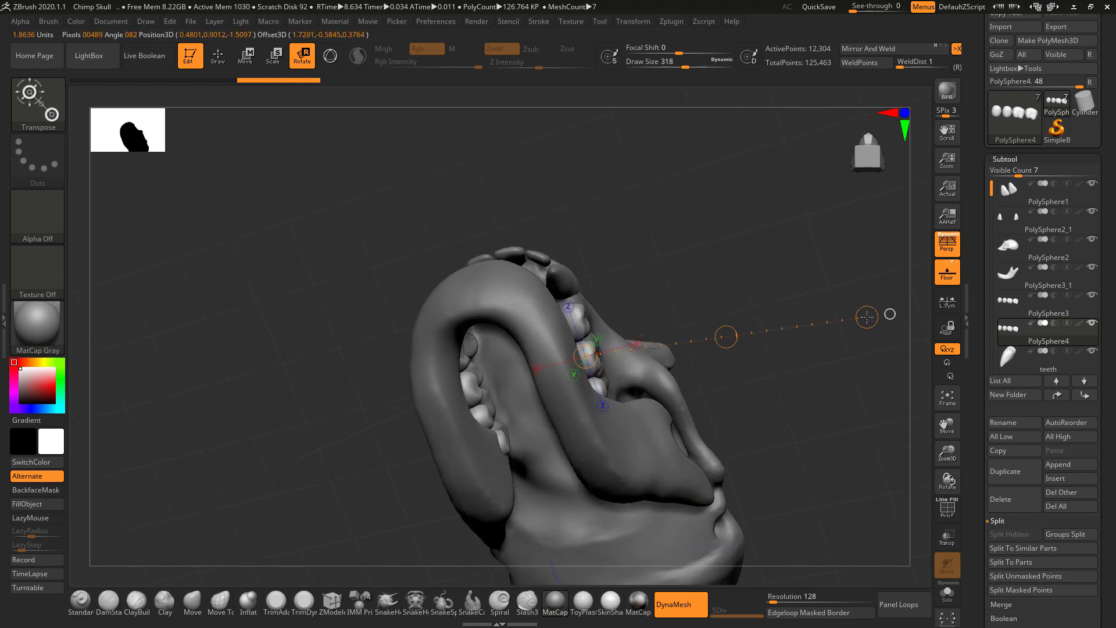
pyautogui.moveTo(724, 337); pyautogui.dragTo(240, 437)
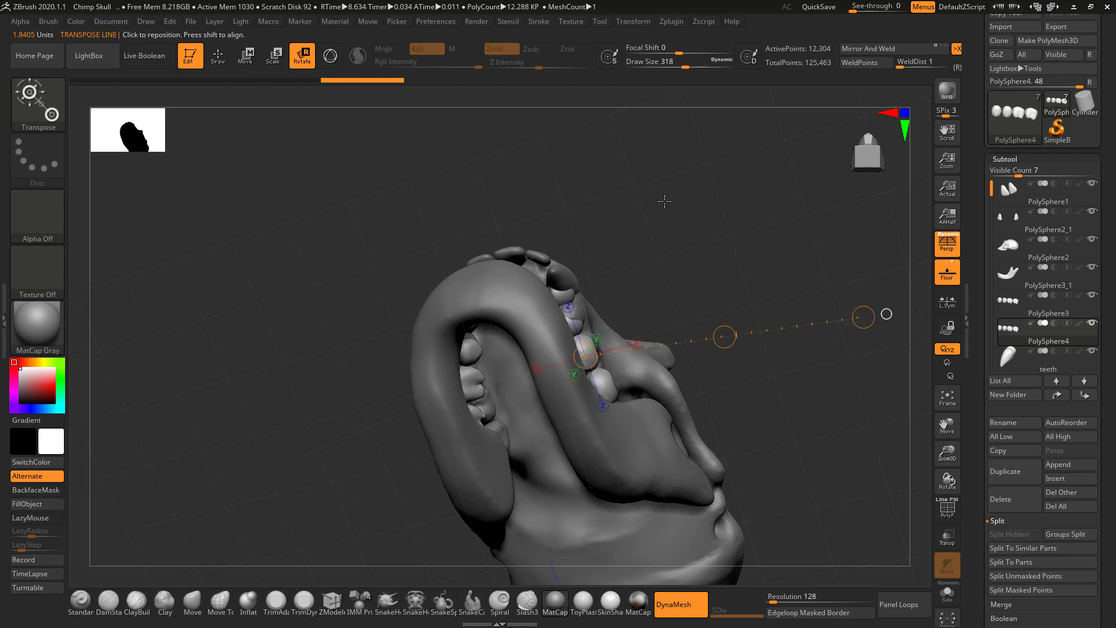
pyautogui.moveTo(663, 199)
pyautogui.mouseDown()
pyautogui.moveTo(628, 369)
pyautogui.moveTo(681, 385)
pyautogui.moveTo(857, 482)
pyautogui.mouseUp()
# Step: Move the duplicated teeth toward the lower jaw and rotate them to follow the curve of its arch
pyautogui.press('w')
pyautogui.moveTo(739, 410); pyautogui.dragTo(732, 458)
pyautogui.moveTo(572, 375)
pyautogui.mouseDown()
pyautogui.moveTo(732, 485)
pyautogui.moveTo(793, 473)
pyautogui.moveTo(815, 413)
pyautogui.moveTo(815, 440)
pyautogui.moveTo(797, 437)
pyautogui.moveTo(850, 438)
pyautogui.moveTo(801, 447)
pyautogui.moveTo(727, 430)
pyautogui.mouseUp()
pyautogui.press('r')
pyautogui.moveTo(564, 394); pyautogui.dragTo(767, 481)
pyautogui.moveTo(813, 401); pyautogui.dragTo(793, 365)
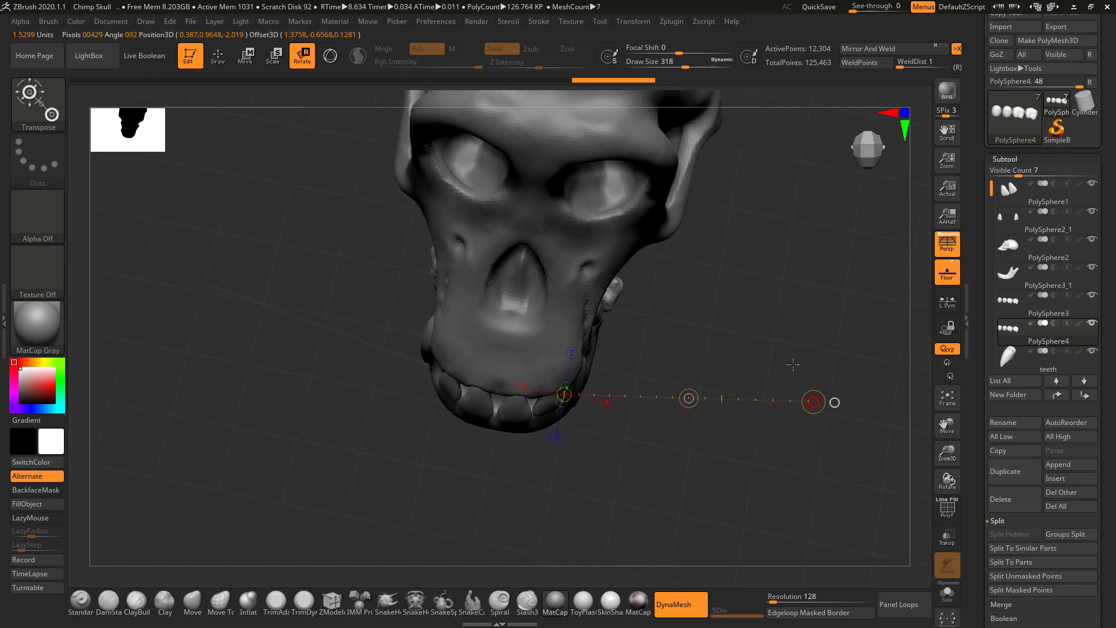
pyautogui.moveTo(747, 469)
pyautogui.mouseDown()
pyautogui.moveTo(705, 464)
pyautogui.moveTo(634, 427)
pyautogui.moveTo(777, 519)
pyautogui.mouseUp()
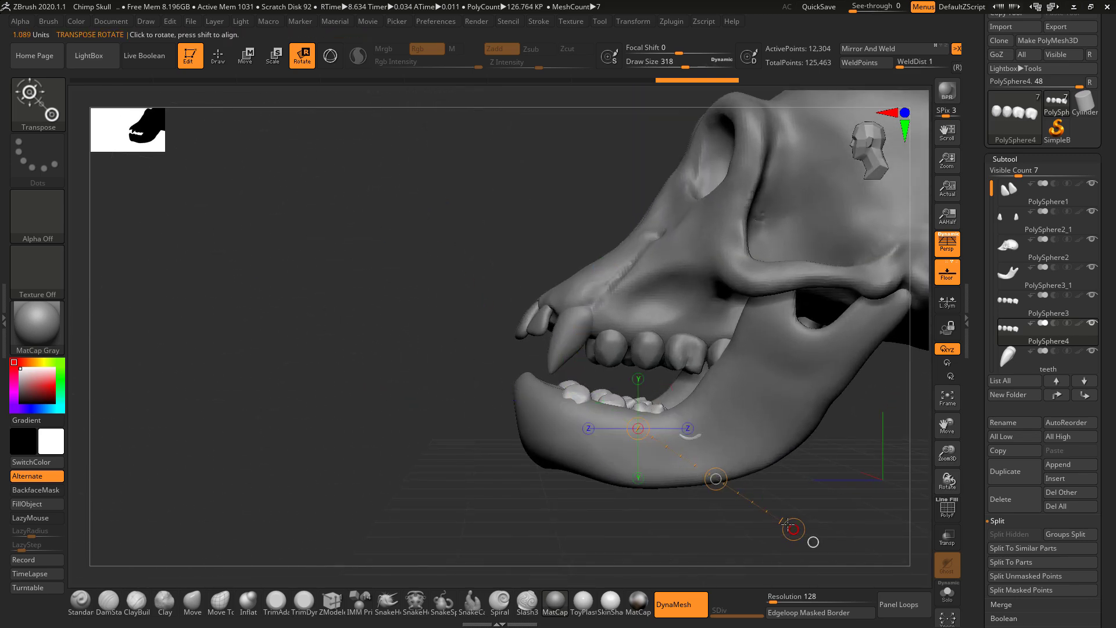
# Step: Raise the duplicated teeth so they sit on the jaw's upper edge beneath the upper row
pyautogui.press('w')
pyautogui.moveTo(691, 468); pyautogui.dragTo(687, 426)
pyautogui.moveTo(680, 384)
pyautogui.mouseDown()
pyautogui.moveTo(864, 478)
pyautogui.moveTo(881, 453)
pyautogui.mouseUp()
# Step: Tilt the lower cheek teeth with Transpose Rotate to match the bite in the side reference photo
pyautogui.press('r')
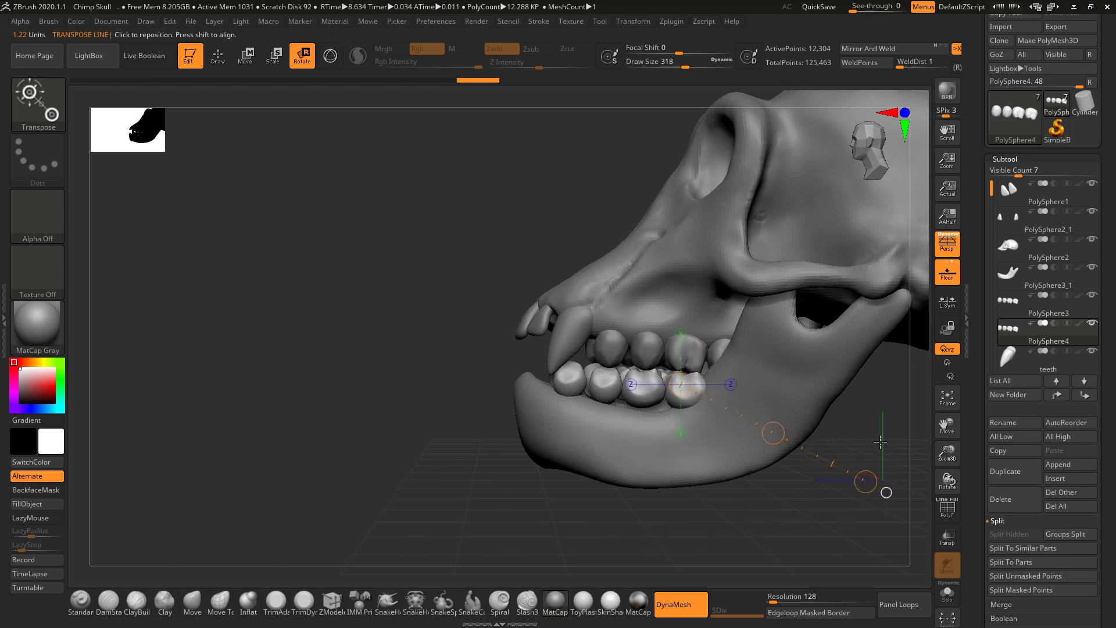
pyautogui.hotkey('alt', 'Tab')
pyautogui.hotkey('alt', 'Tab')
pyautogui.hotkey('alt', 'Tab')
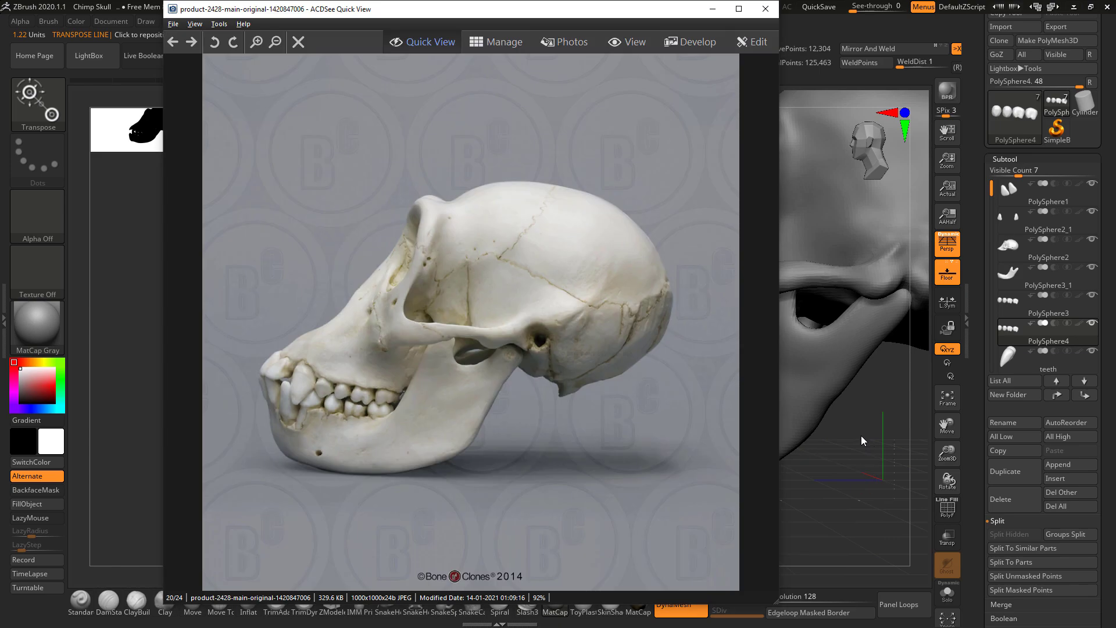
pyautogui.hotkey('alt', 'Tab')
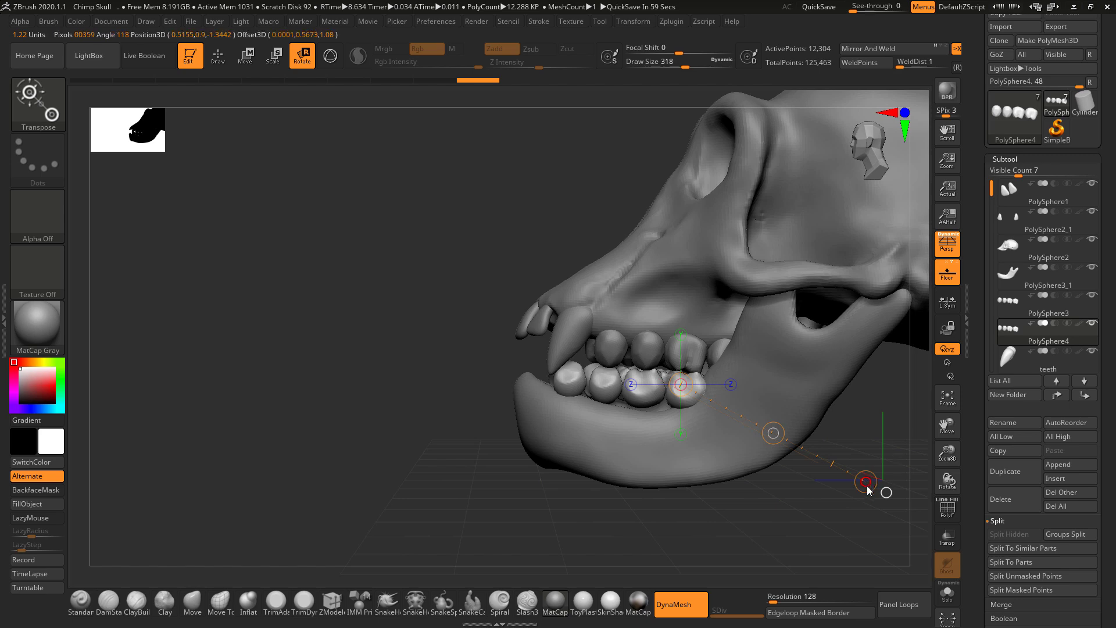
pyautogui.moveTo(866, 486); pyautogui.dragTo(862, 504)
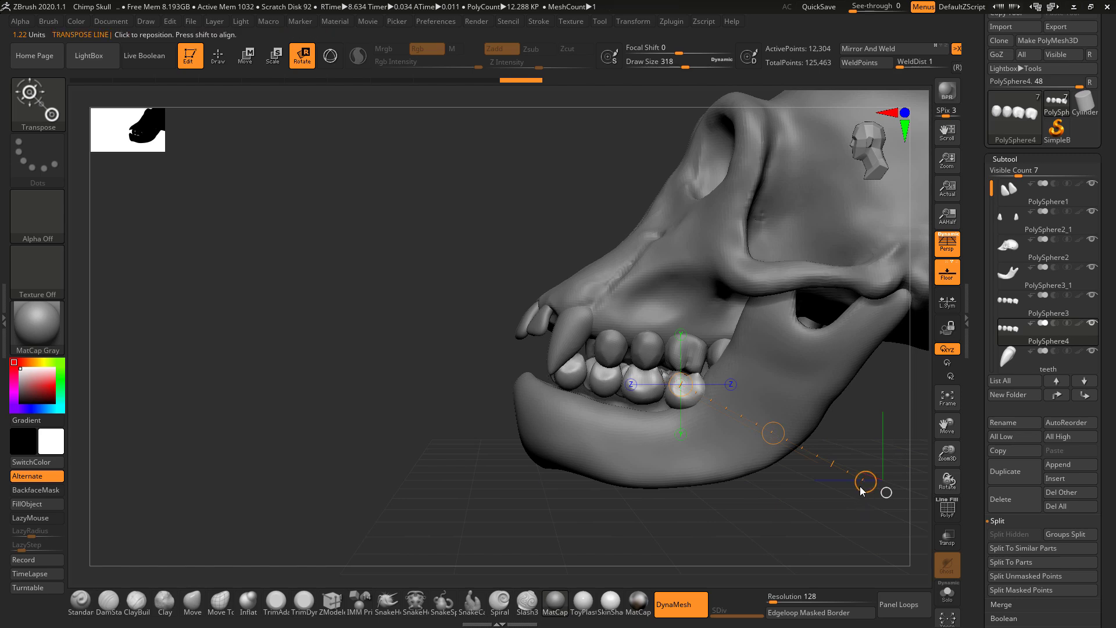
pyautogui.hotkey('alt', 'Tab')
pyautogui.hotkey('alt', 'Tab')
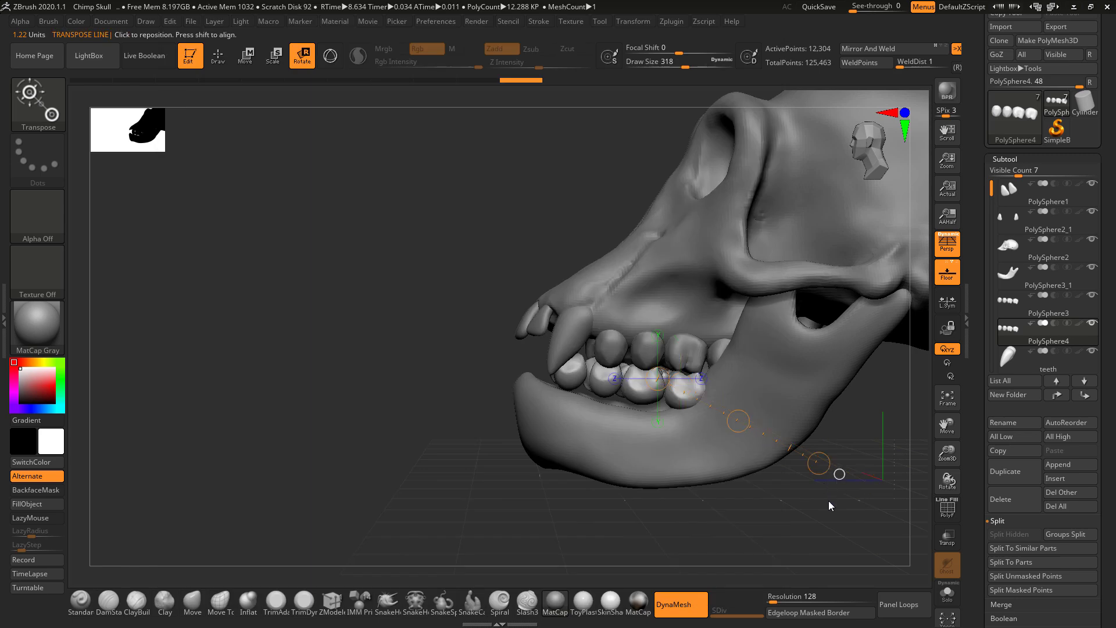
pyautogui.moveTo(829, 501); pyautogui.dragTo(807, 514)
pyautogui.hotkey('alt', 'Tab')
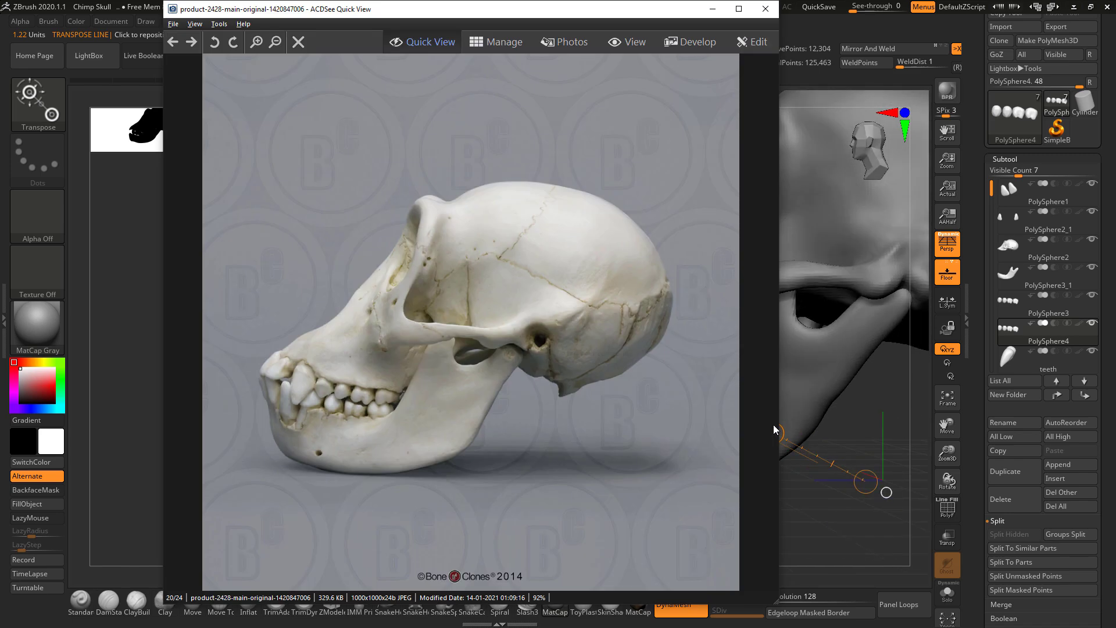
pyautogui.hotkey('alt', 'Tab')
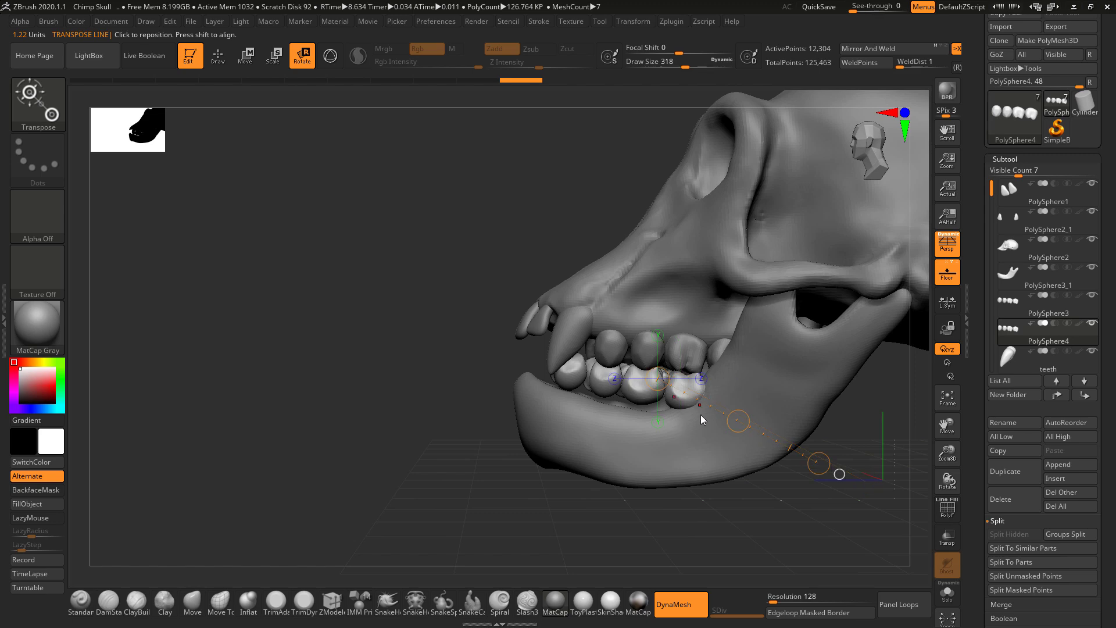
# Step: Reshape the frontmost lower cheek tooth with the Move Topological brush at draw size 154, fitting it behind the upper canine
pyautogui.moveTo(632, 490); pyautogui.dragTo(629, 527)
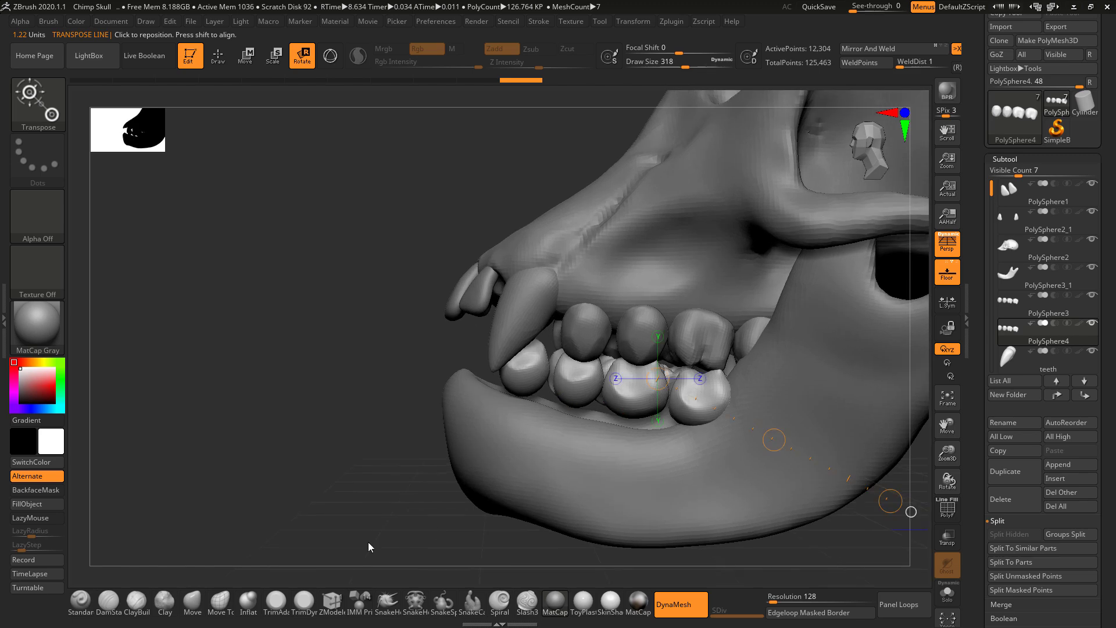
pyautogui.click(226, 600)
pyautogui.press('space')
pyautogui.moveTo(607, 324); pyautogui.dragTo(552, 336)
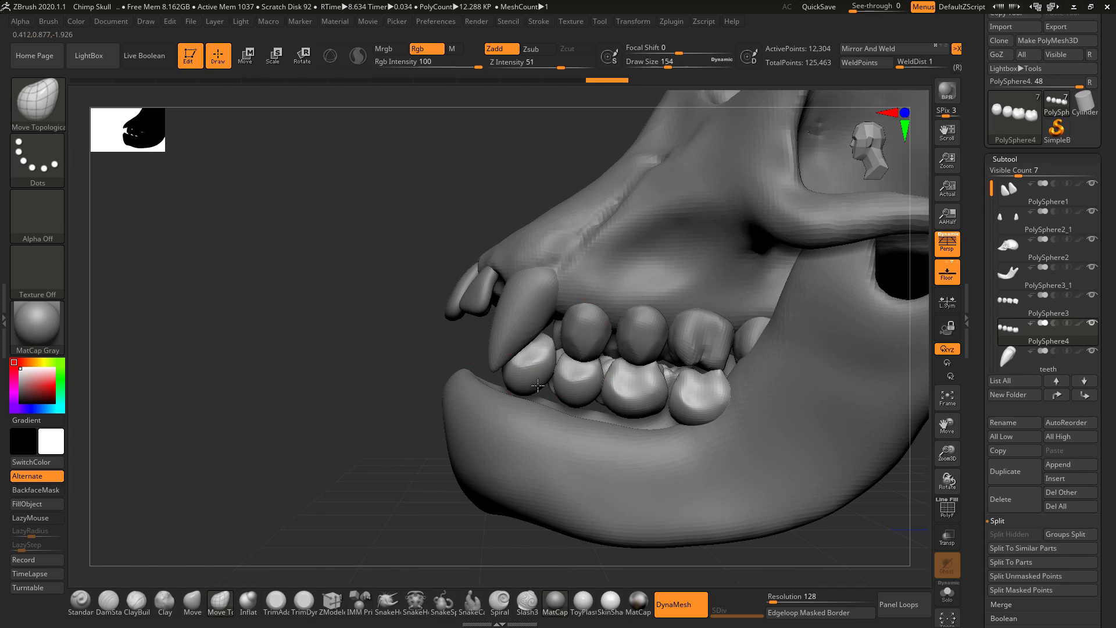
pyautogui.moveTo(538, 385); pyautogui.dragTo(539, 384)
pyautogui.moveTo(534, 332); pyautogui.dragTo(543, 332)
pyautogui.moveTo(549, 374); pyautogui.dragTo(546, 372)
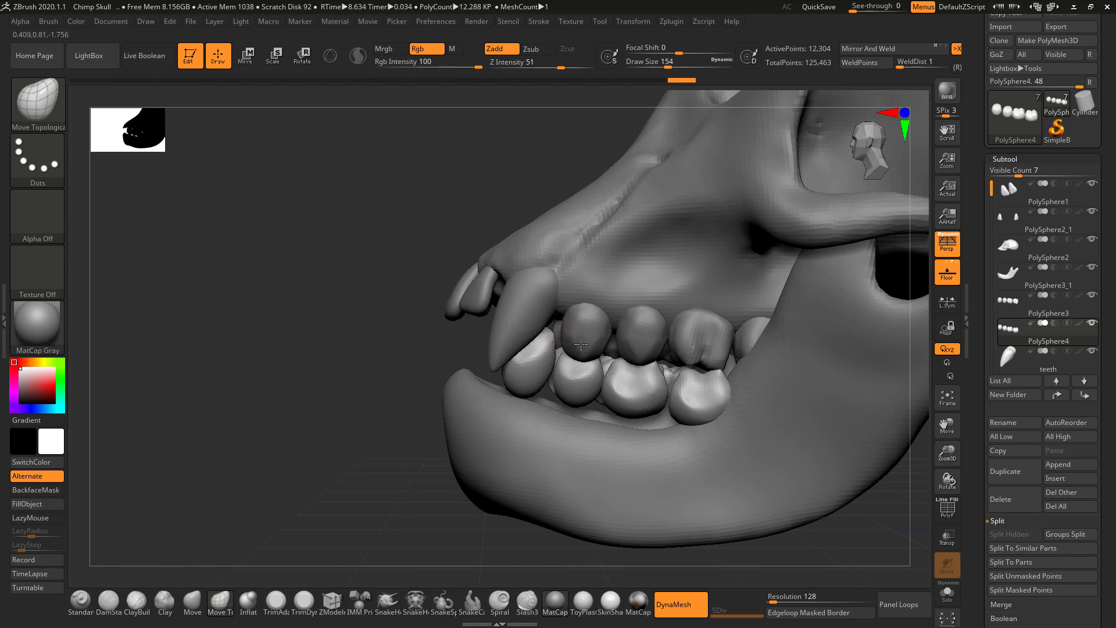
pyautogui.moveTo(540, 353); pyautogui.dragTo(534, 358)
pyautogui.moveTo(397, 427); pyautogui.dragTo(487, 400)
pyautogui.moveTo(773, 417); pyautogui.dragTo(704, 422)
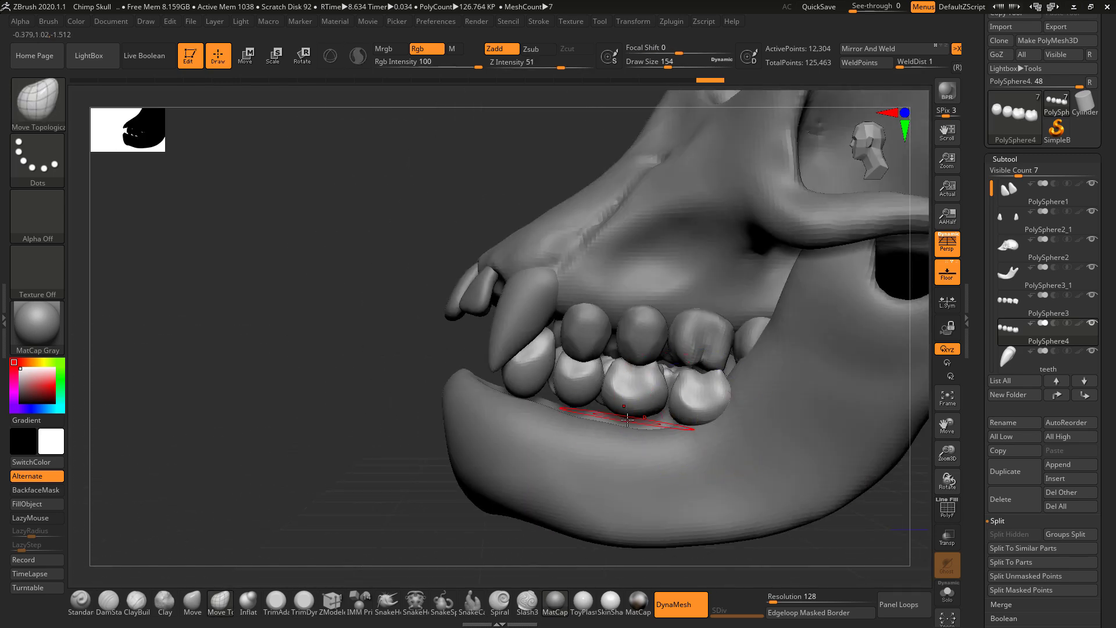
# Step: Select the jaw and raise its upper edge around the lower teeth, checking the front view and side reference photo
pyautogui.hotkey('alt', 'Tab')
pyautogui.hotkey('alt', 'Tab')
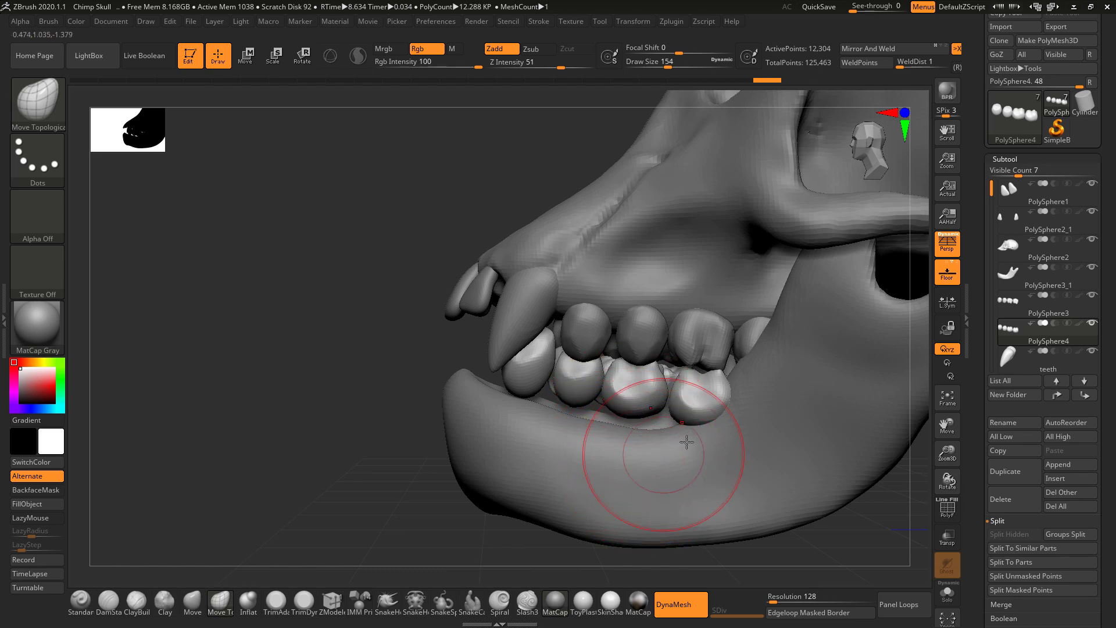
pyautogui.keyDown('alt'); pyautogui.click(814, 394); pyautogui.keyUp('alt')
pyautogui.moveTo(625, 423); pyautogui.dragTo(664, 402)
pyautogui.moveTo(570, 413)
pyautogui.mouseDown()
pyautogui.moveTo(529, 384)
pyautogui.moveTo(473, 373)
pyautogui.mouseUp()
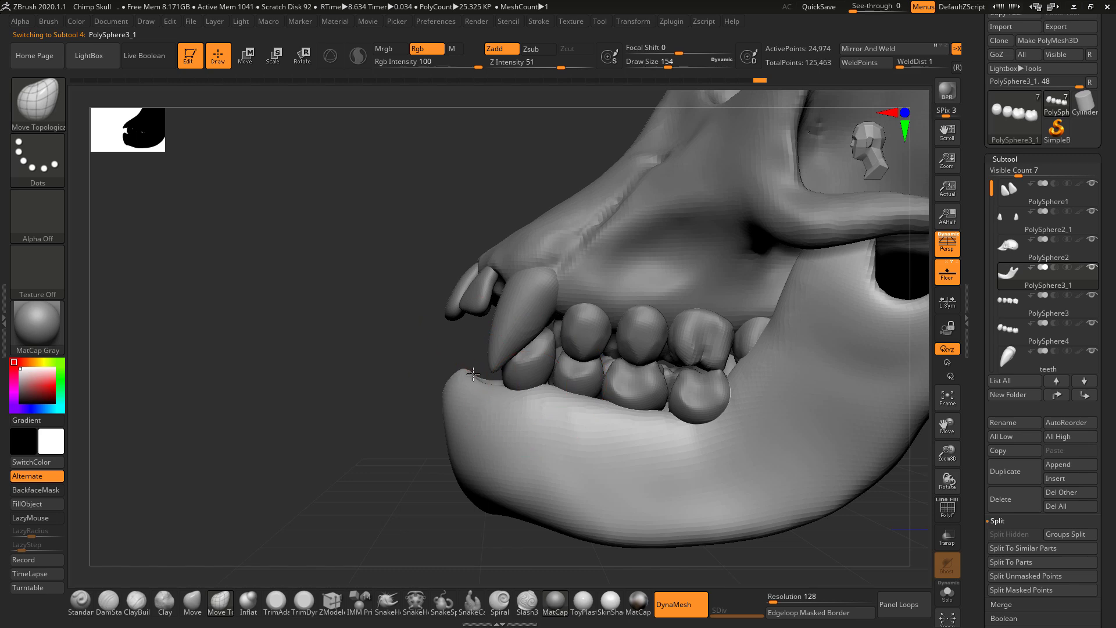
pyautogui.keyDown('shift'); pyautogui.moveTo(446, 381); pyautogui.dragTo(451, 419, button='right'); pyautogui.keyUp('shift')
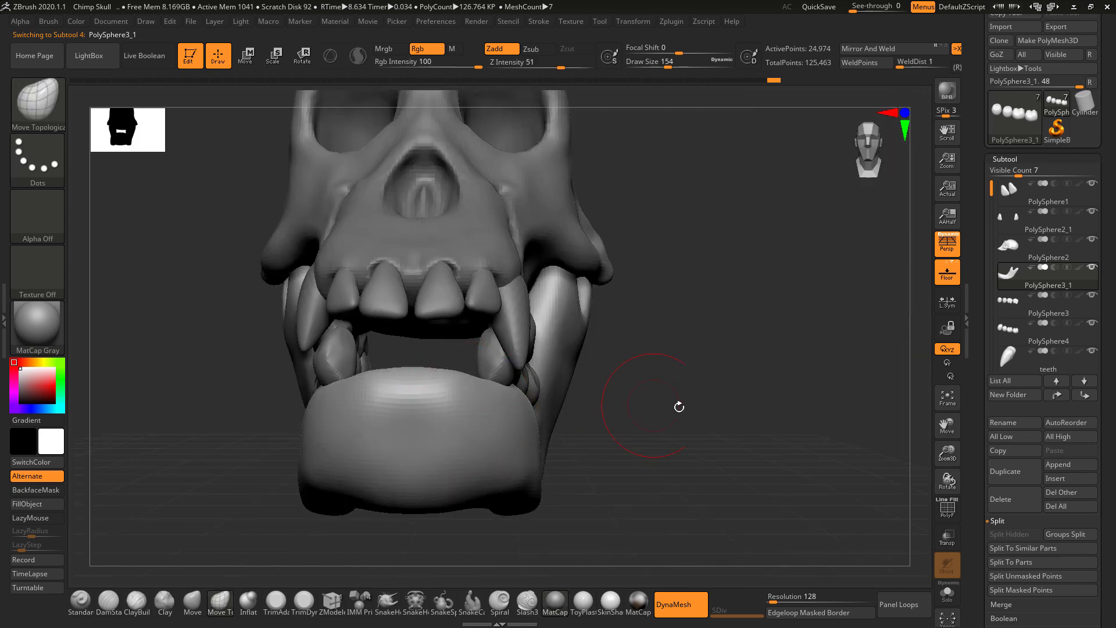
pyautogui.keyDown('alt'); pyautogui.moveTo(740, 365); pyautogui.dragTo(767, 438); pyautogui.keyUp('alt')
pyautogui.hotkey('alt', 'Tab')
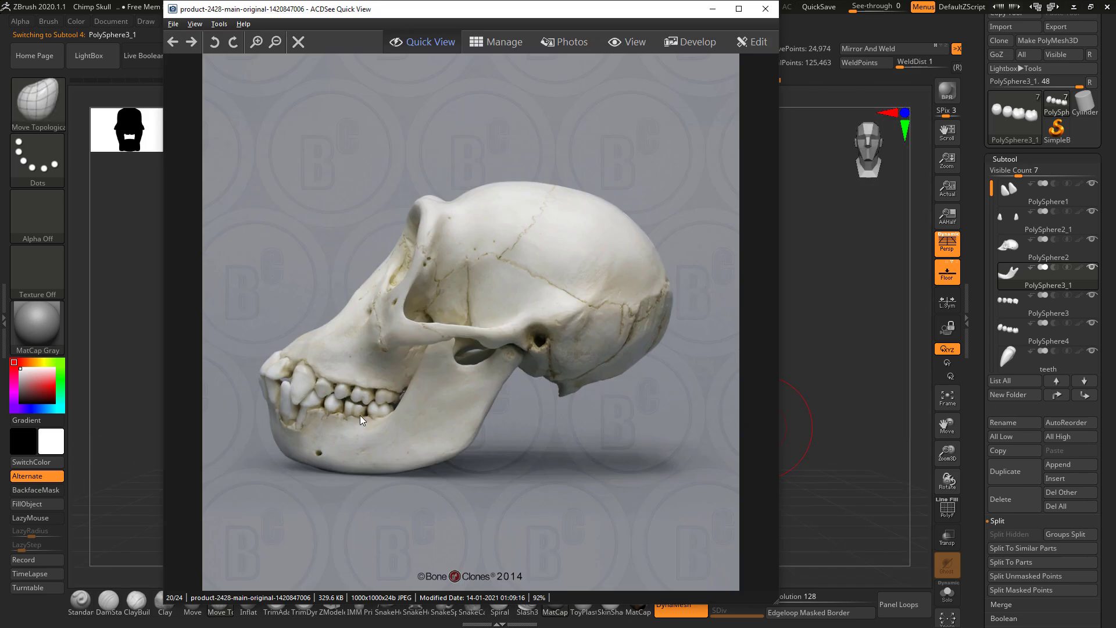
pyautogui.hotkey('alt', 'Tab')
# Step: Select the upper canines subtool and duplicate it
pyautogui.moveTo(831, 409); pyautogui.dragTo(654, 378, button='right')
pyautogui.keyDown('alt'); pyautogui.click(659, 380); pyautogui.keyUp('alt')
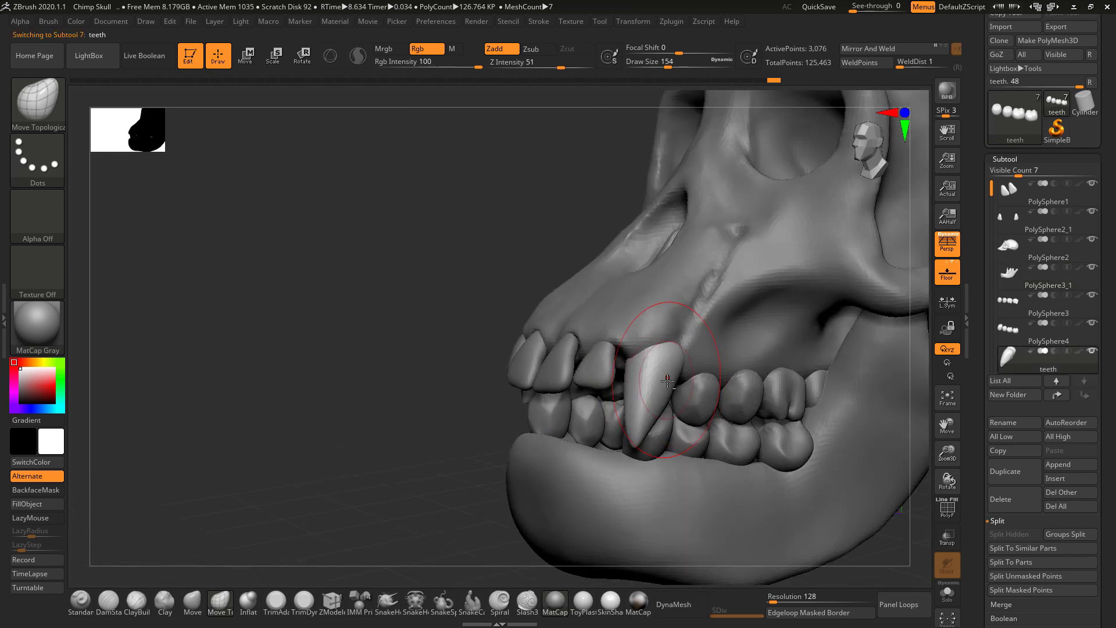
pyautogui.moveTo(459, 463); pyautogui.dragTo(474, 446, button='right')
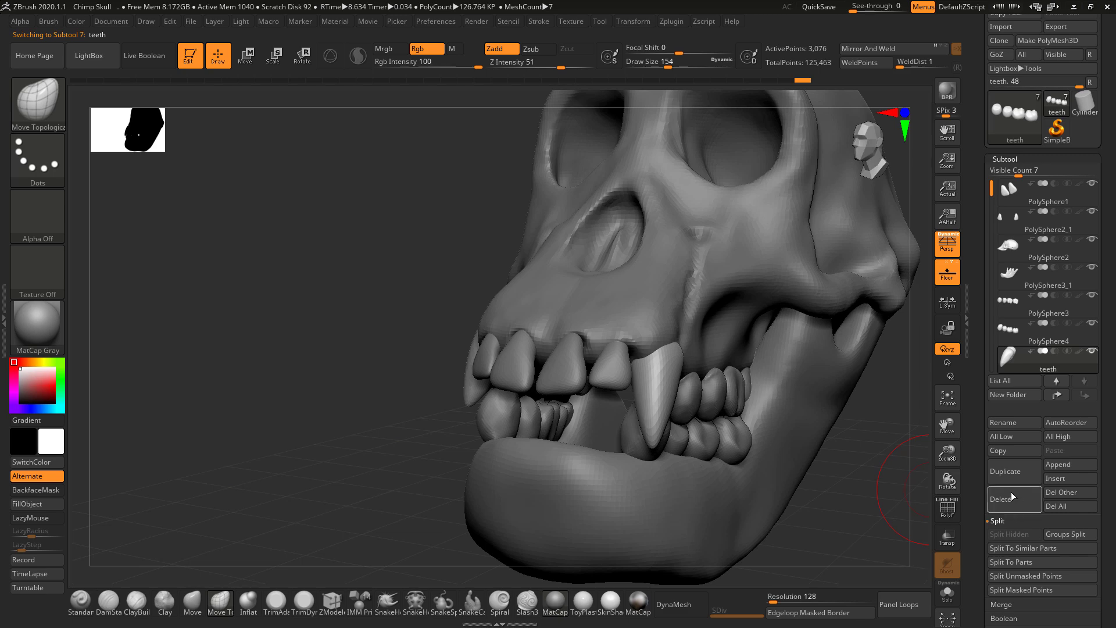
pyautogui.click(1014, 472)
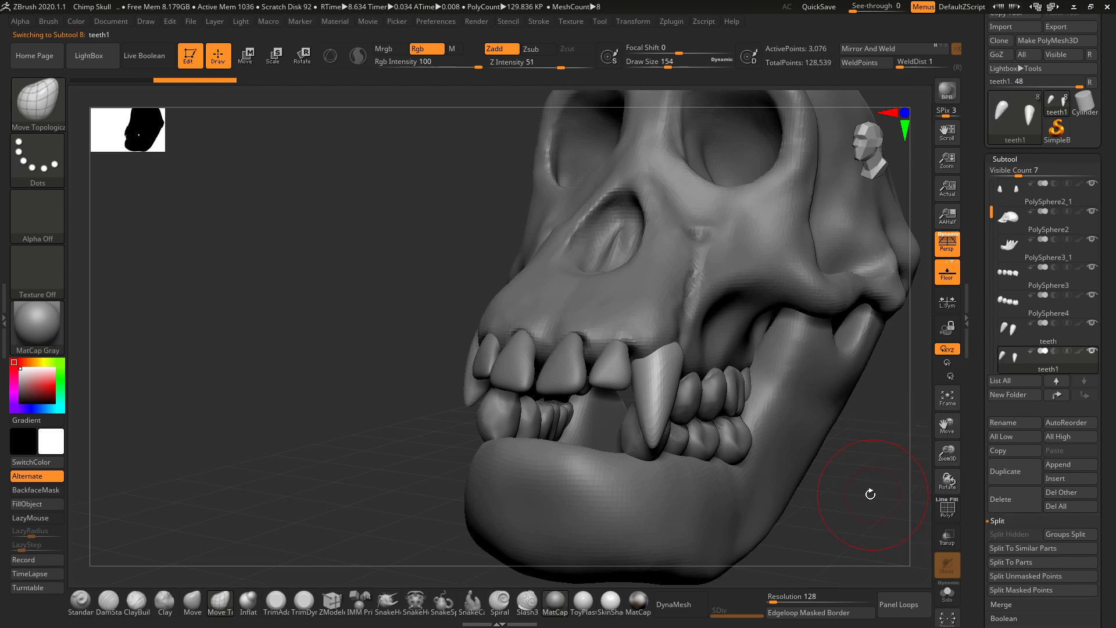
pyautogui.moveTo(870, 494)
pyautogui.mouseDown(button='right')
pyautogui.moveTo(849, 498)
pyautogui.moveTo(743, 452)
pyautogui.mouseUp(button='right')
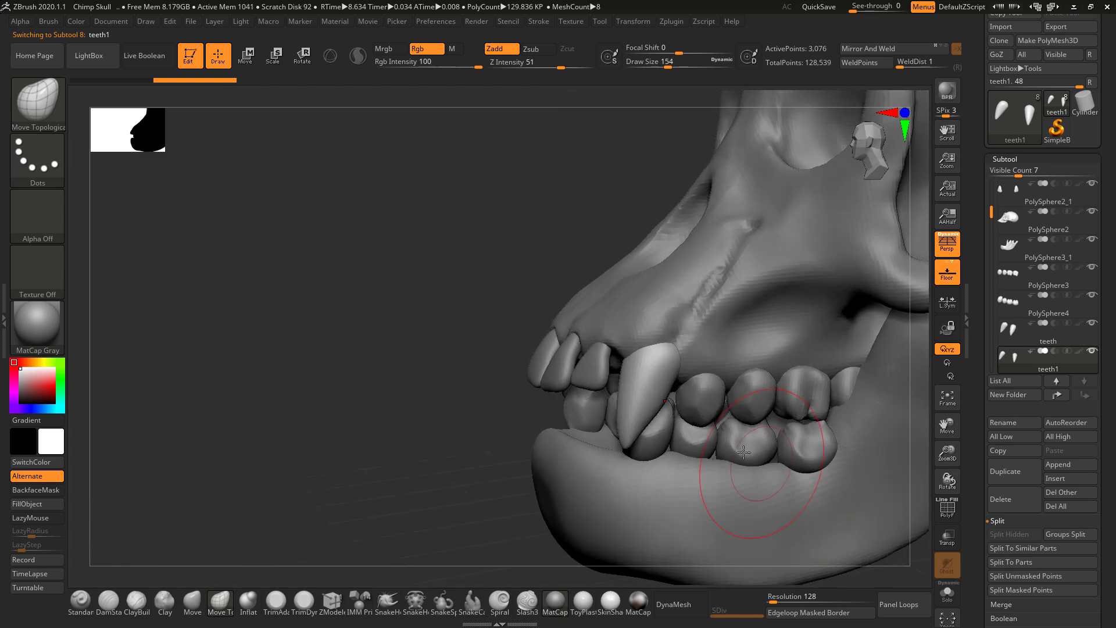
pyautogui.moveTo(511, 429); pyautogui.dragTo(642, 373, button='right')
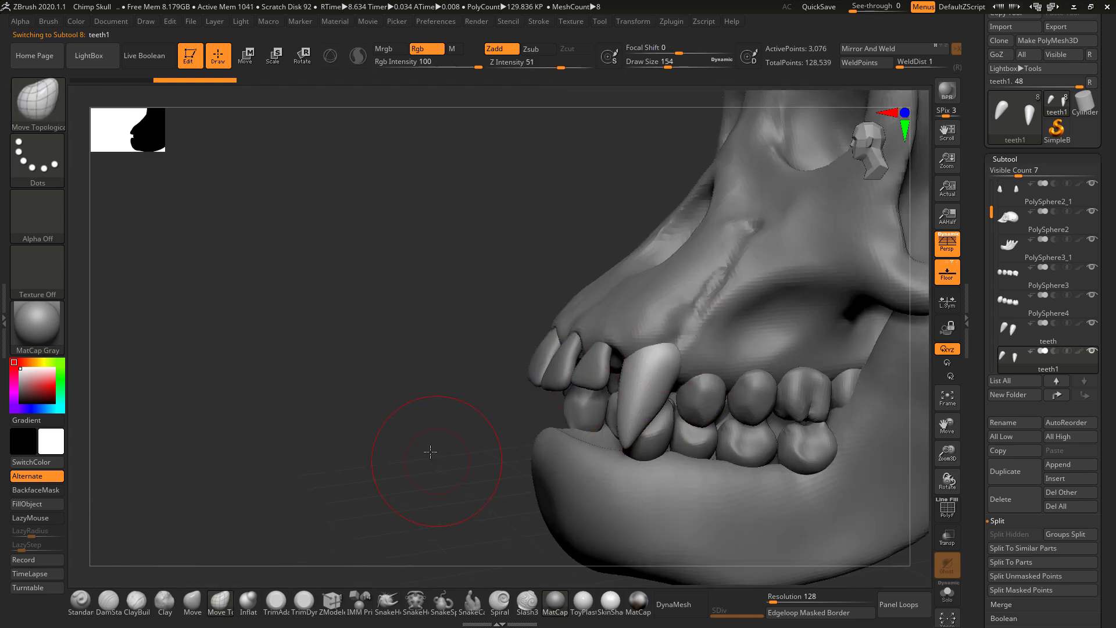
# Step: Turn the duplicated canines upside down with Transpose so their tips point upward
pyautogui.moveTo(430, 452); pyautogui.dragTo(554, 297, button='right')
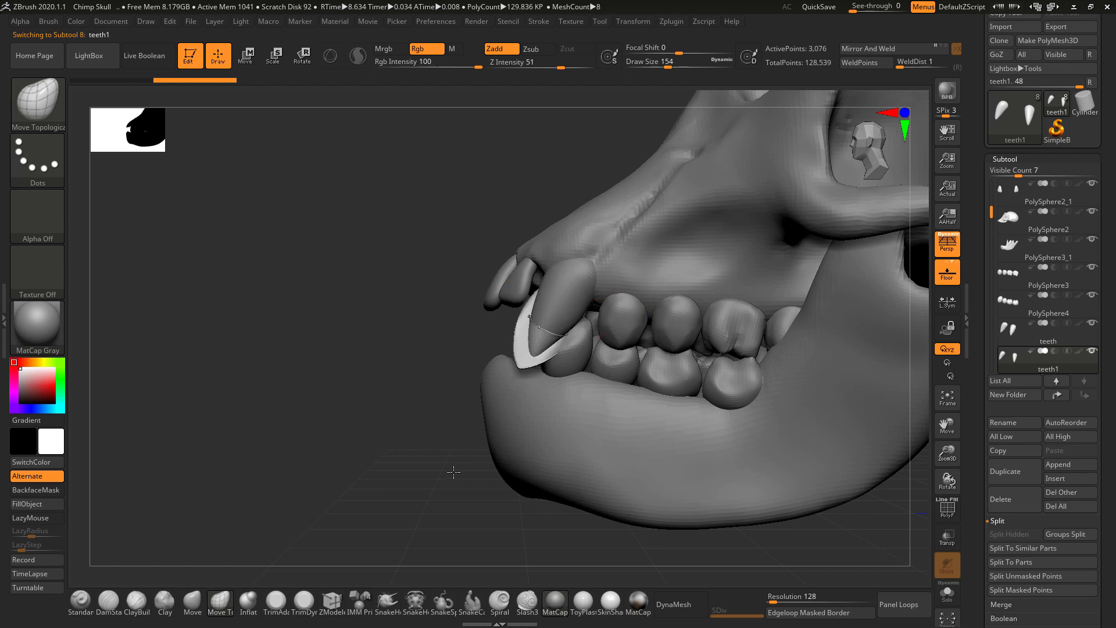
pyautogui.press('e')
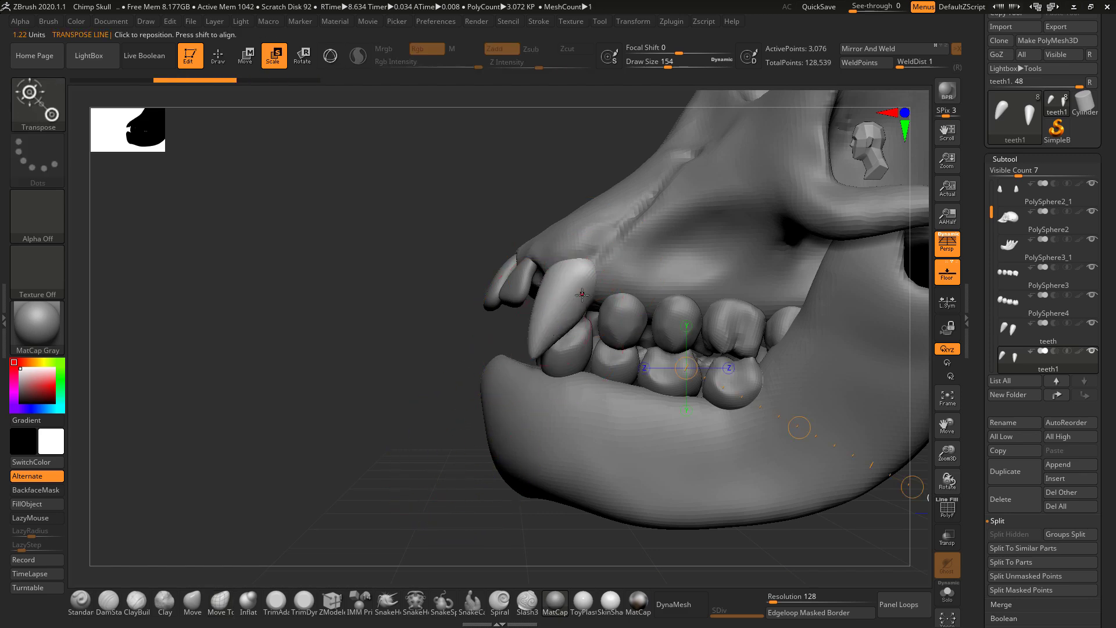
pyautogui.moveTo(577, 270)
pyautogui.mouseDown()
pyautogui.moveTo(473, 513)
pyautogui.moveTo(587, 430)
pyautogui.moveTo(697, 274)
pyautogui.moveTo(727, 168)
pyautogui.moveTo(616, 64)
pyautogui.mouseUp()
pyautogui.press('r')
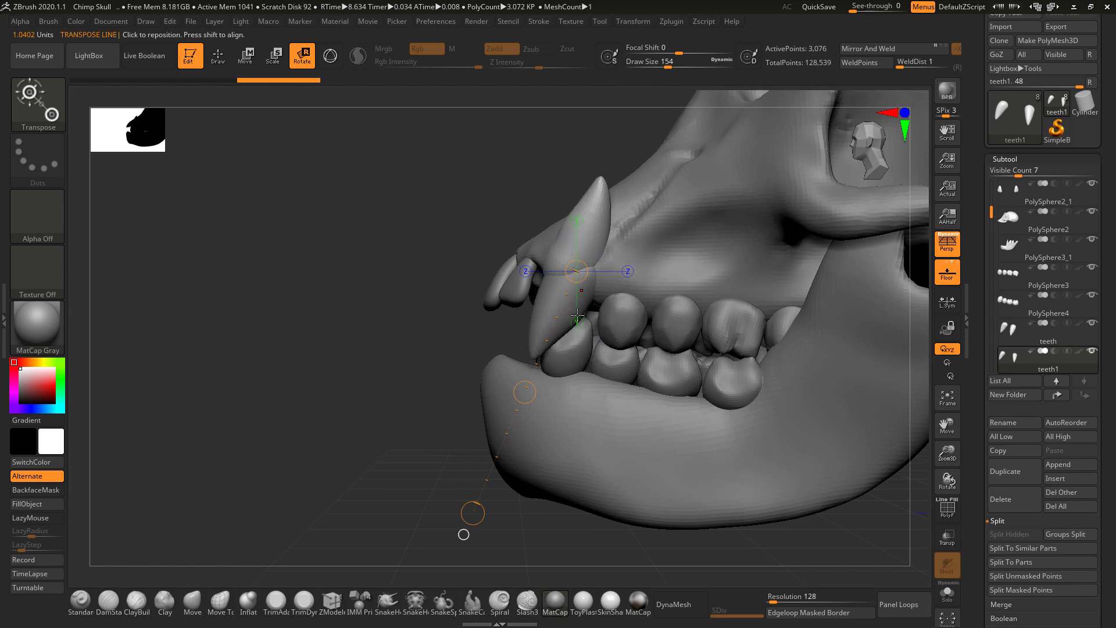
# Step: Move the flipped canines down to the front of the lower jaw with Transpose Move, ahead of the upper canines
pyautogui.press('w')
pyautogui.moveTo(523, 393); pyautogui.dragTo(483, 483)
pyautogui.moveTo(548, 370)
pyautogui.mouseDown()
pyautogui.moveTo(773, 451)
pyautogui.moveTo(775, 404)
pyautogui.moveTo(715, 378)
pyautogui.moveTo(824, 374)
pyautogui.moveTo(639, 430)
pyautogui.moveTo(560, 496)
pyautogui.mouseUp()
pyautogui.press('r')
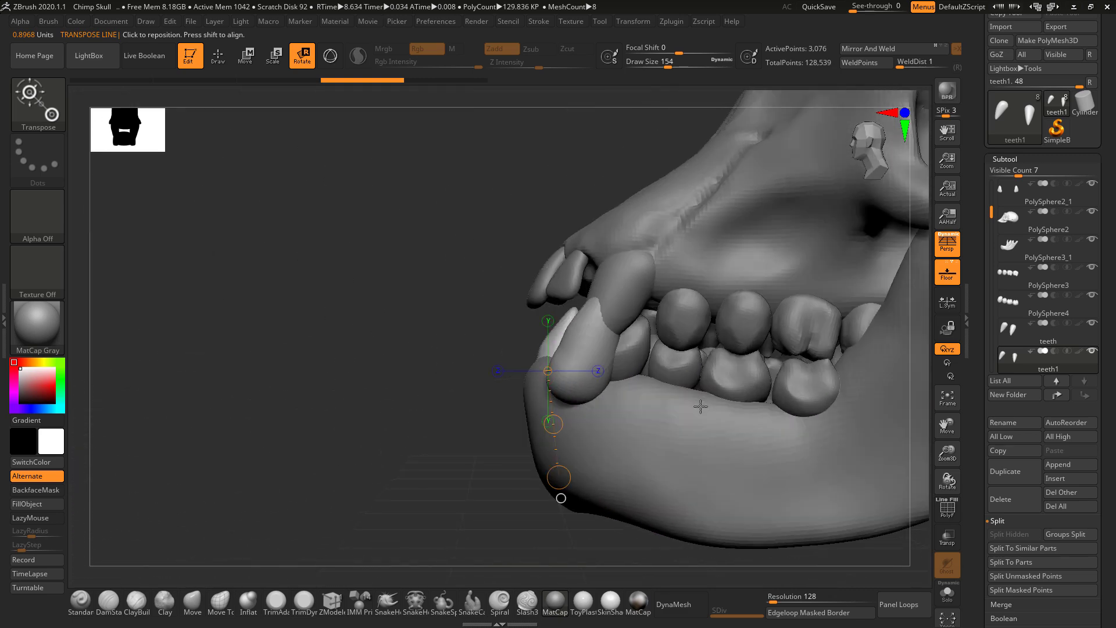
pyautogui.moveTo(714, 444); pyautogui.dragTo(735, 458)
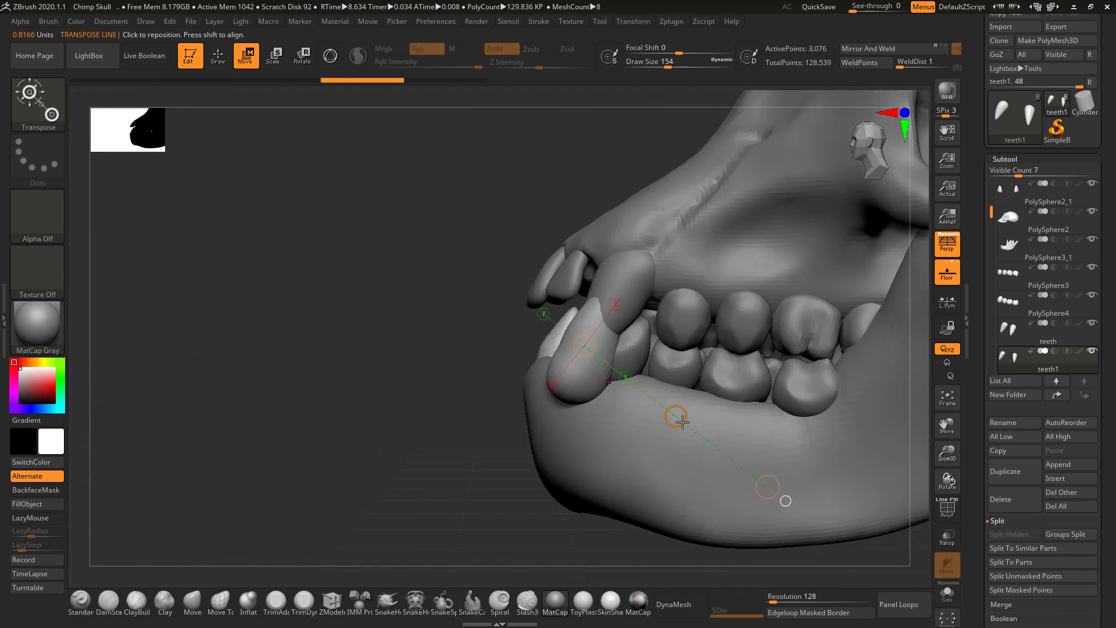
pyautogui.moveTo(683, 422); pyautogui.dragTo(648, 411)
# Step: Compare with the side reference photo, then reposition and tilt the lower canines at the front corners of the jaw
pyautogui.hotkey('alt', 'Tab')
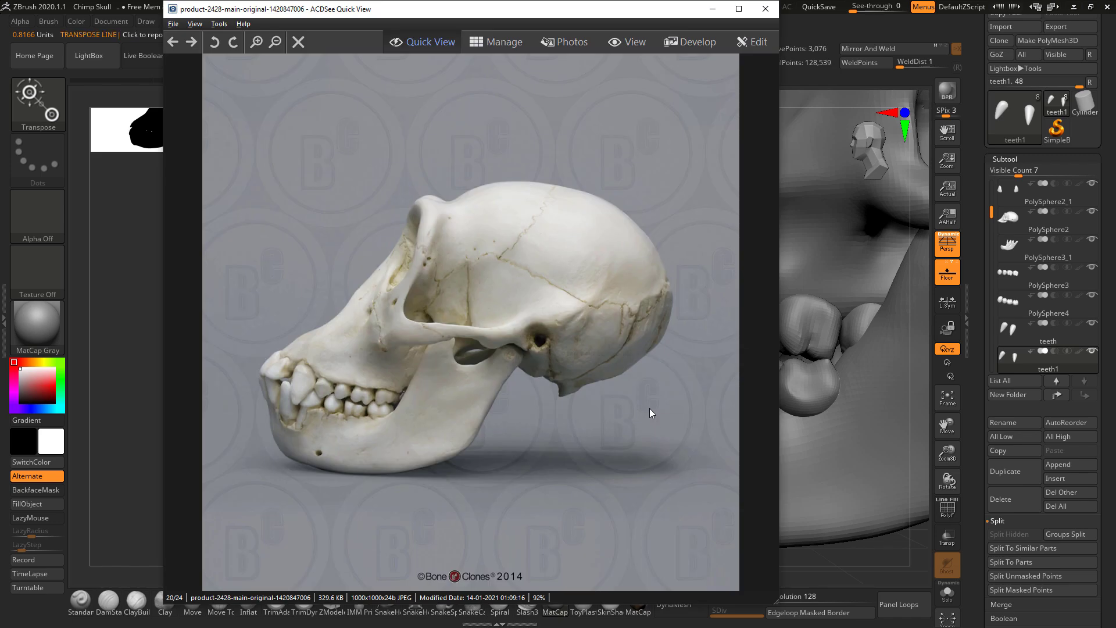
pyautogui.hotkey('alt', 'Tab')
pyautogui.moveTo(558, 350); pyautogui.dragTo(378, 390)
pyautogui.press('r')
pyautogui.press('w')
pyautogui.moveTo(465, 340); pyautogui.dragTo(469, 364)
pyautogui.moveTo(573, 377)
pyautogui.mouseDown()
pyautogui.moveTo(425, 495)
pyautogui.moveTo(449, 473)
pyautogui.mouseUp()
pyautogui.press('e')
pyautogui.press('w')
pyautogui.keyDown('shift'); pyautogui.moveTo(504, 496); pyautogui.dragTo(581, 531); pyautogui.keyUp('shift')
# Step: Recheck the side reference photo and move the lower canine against the outer front corner of the jaw in angled views
pyautogui.hotkey('alt', 'Tab')
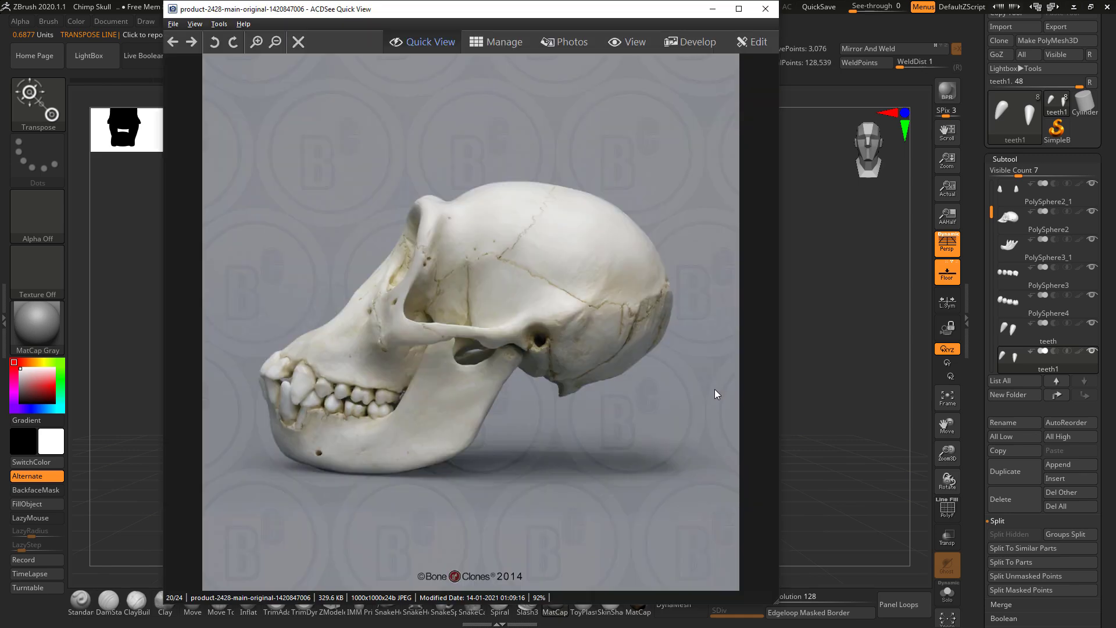
pyautogui.hotkey('alt', 'Tab')
pyautogui.moveTo(710, 400); pyautogui.dragTo(640, 474)
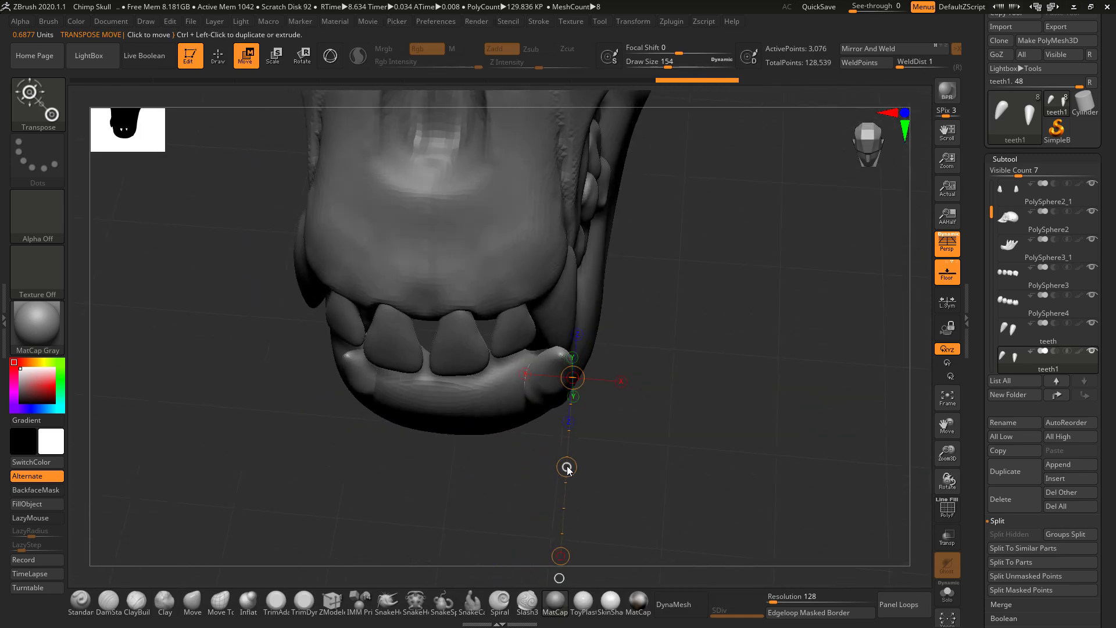
pyautogui.moveTo(568, 470); pyautogui.dragTo(600, 400)
pyautogui.moveTo(583, 364)
pyautogui.mouseDown()
pyautogui.moveTo(654, 427)
pyautogui.moveTo(607, 392)
pyautogui.mouseUp()
pyautogui.moveTo(489, 446); pyautogui.dragTo(609, 394)
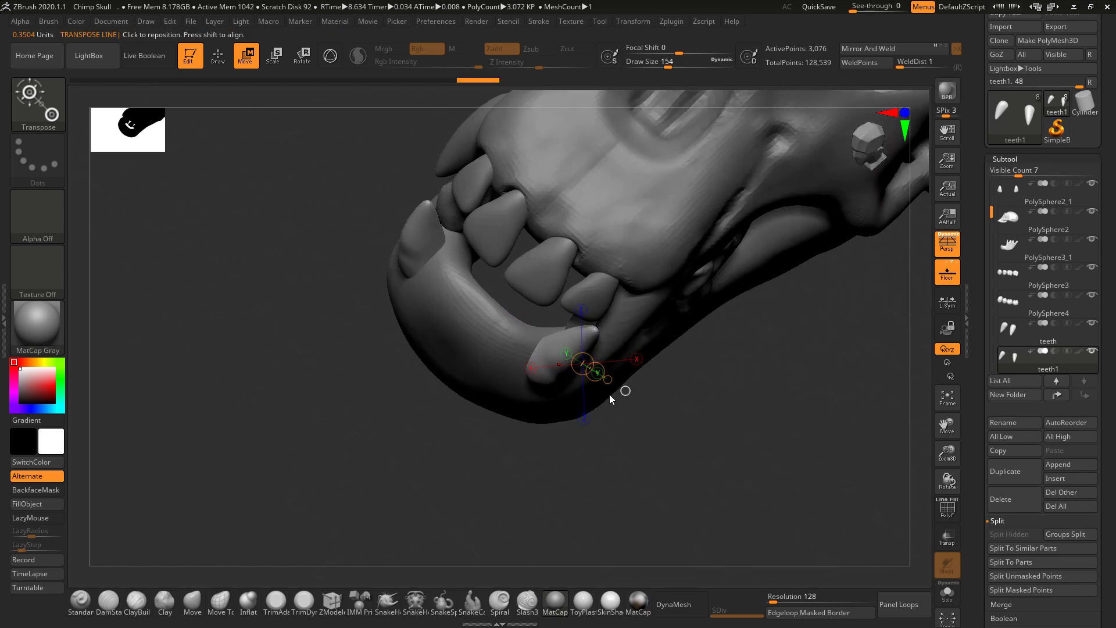
pyautogui.moveTo(555, 346); pyautogui.dragTo(647, 494)
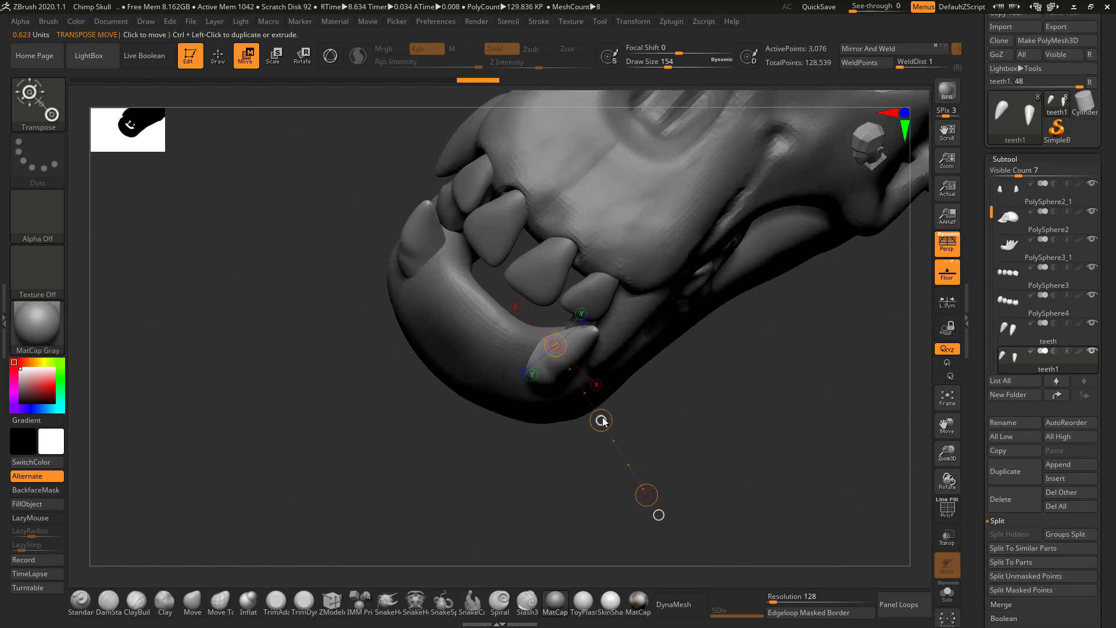
pyautogui.moveTo(601, 420)
pyautogui.mouseDown()
pyautogui.moveTo(588, 406)
pyautogui.moveTo(647, 393)
pyautogui.moveTo(667, 322)
pyautogui.mouseUp()
# Step: Fine-tune the lower canine's position just ahead of the upper canine in the side view, checking the front view and reference photo
pyautogui.moveTo(667, 322); pyautogui.dragTo(639, 372, button='right')
pyautogui.moveTo(543, 480); pyautogui.dragTo(545, 428)
pyautogui.moveTo(594, 382)
pyautogui.mouseDown(button='right')
pyautogui.moveTo(608, 504)
pyautogui.moveTo(561, 346)
pyautogui.mouseUp(button='right')
pyautogui.moveTo(540, 276); pyautogui.dragTo(585, 500)
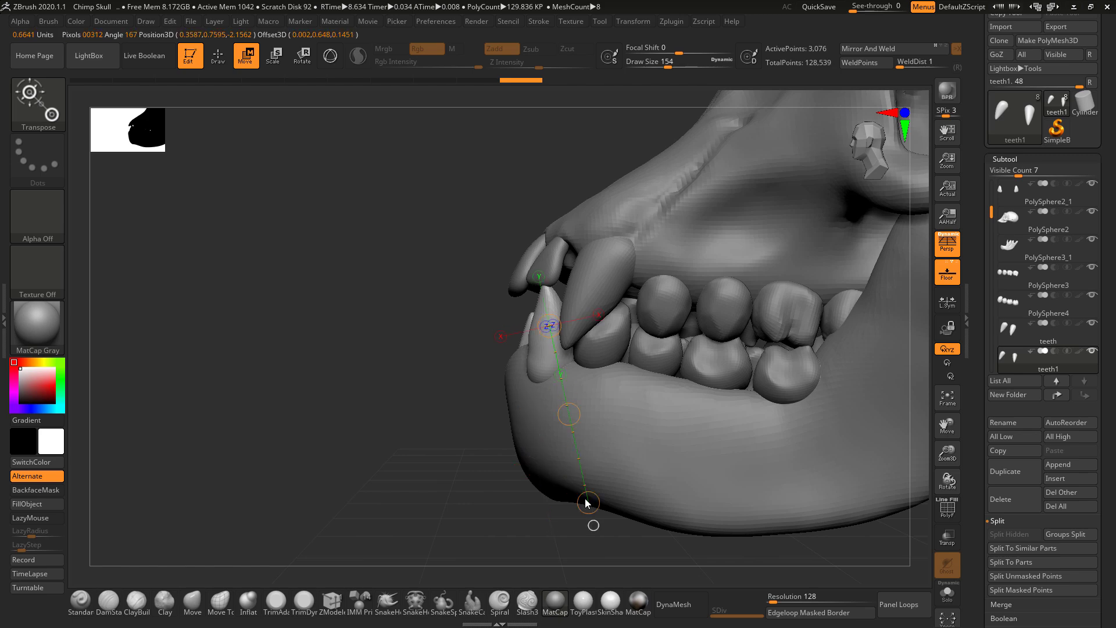
pyautogui.moveTo(569, 413); pyautogui.dragTo(564, 424)
pyautogui.moveTo(541, 417)
pyautogui.mouseDown(button='right')
pyautogui.moveTo(512, 469)
pyautogui.moveTo(558, 413)
pyautogui.mouseUp(button='right')
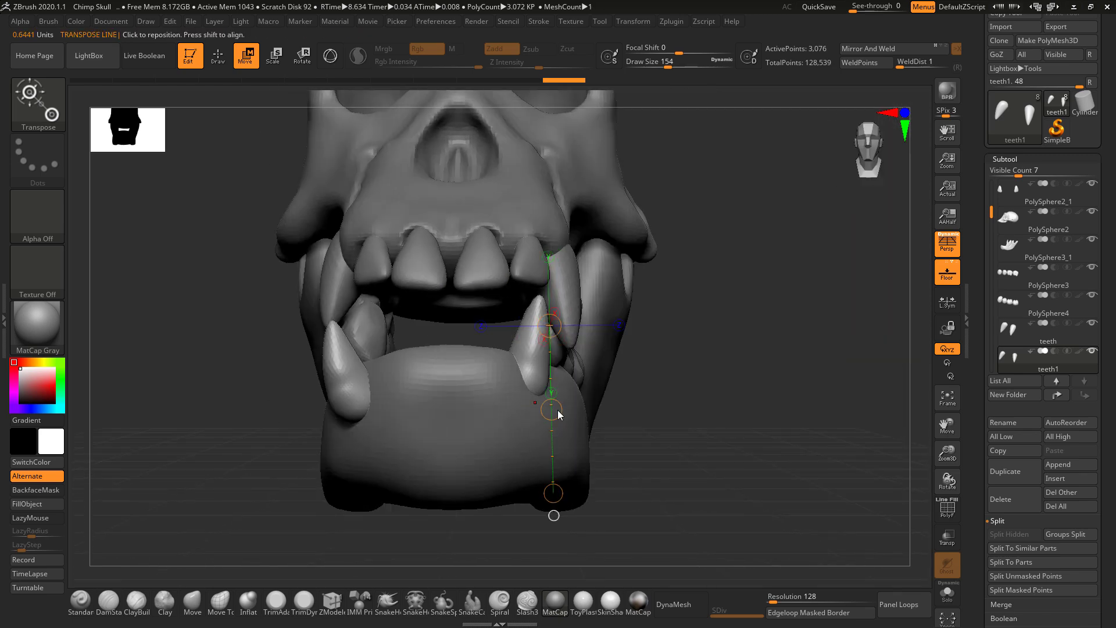
pyautogui.moveTo(696, 391)
pyautogui.mouseDown(button='right')
pyautogui.moveTo(714, 410)
pyautogui.moveTo(701, 428)
pyautogui.moveTo(695, 409)
pyautogui.mouseUp(button='right')
pyautogui.hotkey('alt', 'Tab')
pyautogui.hotkey('alt', 'Tab')
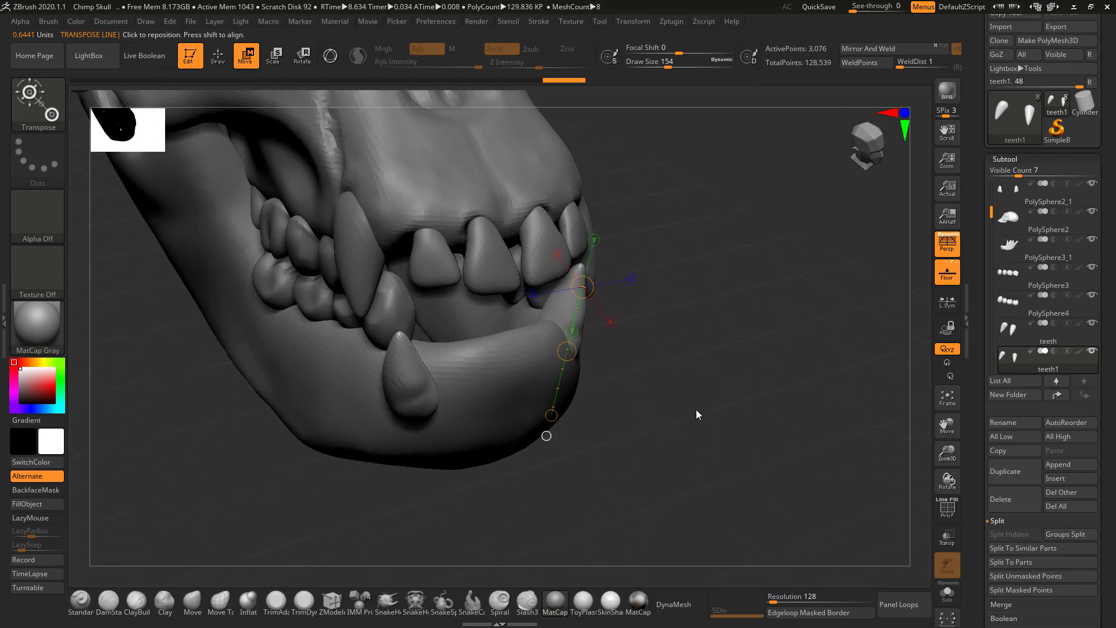
# Step: Mask the placed lower canine and move the opposite one inward and up to mirror it across the jaw
pyautogui.press('ctrl')
pyautogui.keyDown('ctrl'); pyautogui.moveTo(716, 173); pyautogui.dragTo(646, 563); pyautogui.keyUp('ctrl')
pyautogui.moveTo(609, 463); pyautogui.dragTo(606, 432, button='right')
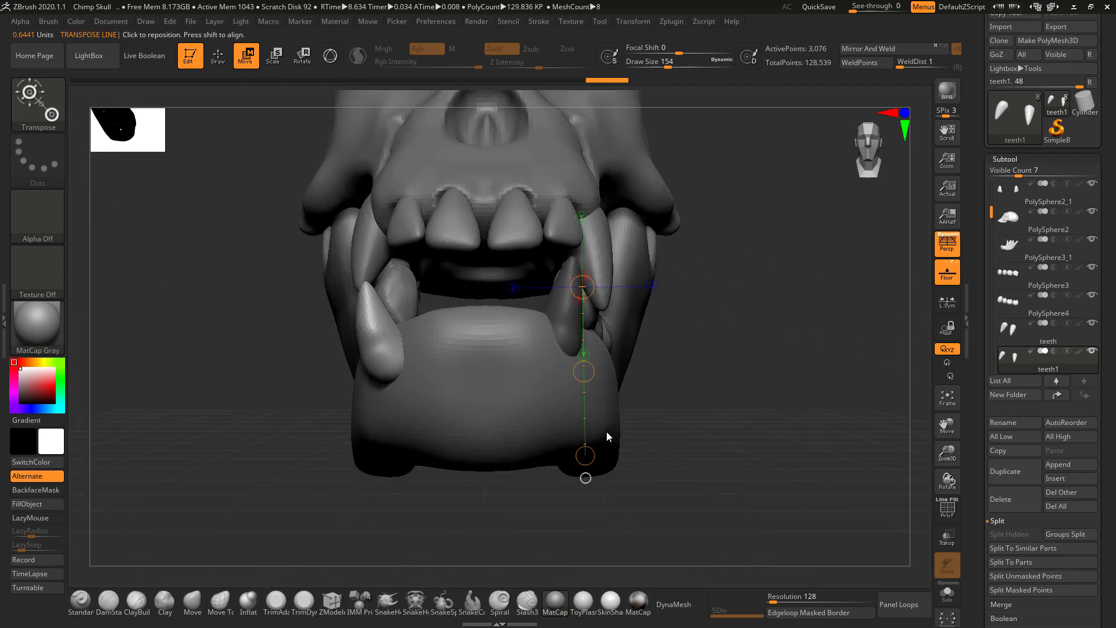
pyautogui.moveTo(385, 334); pyautogui.dragTo(722, 478)
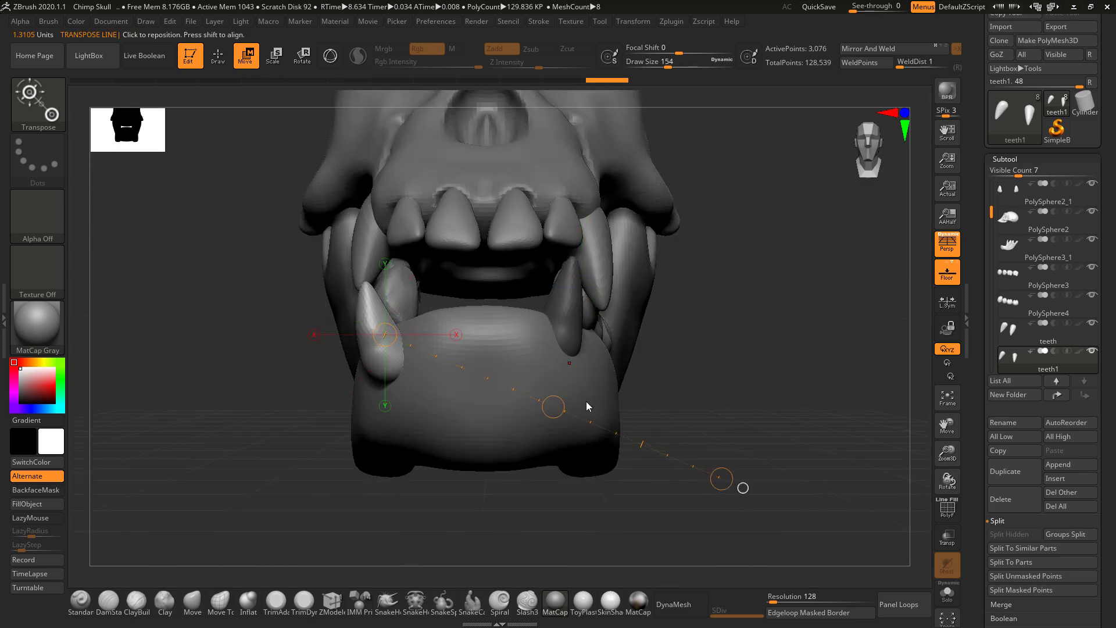
pyautogui.moveTo(553, 407); pyautogui.dragTo(587, 382)
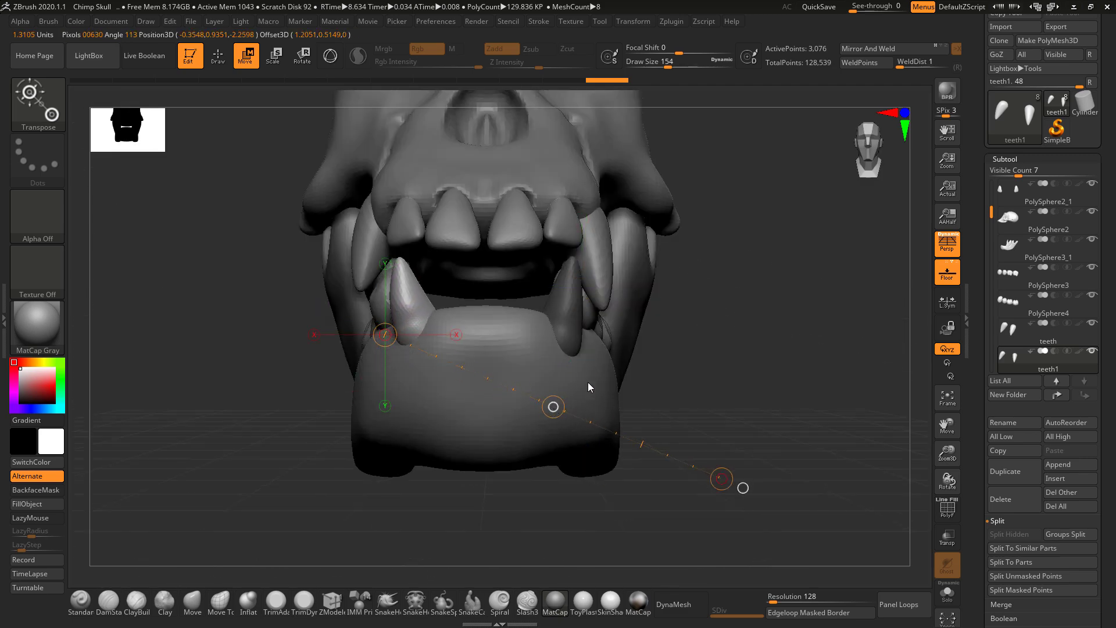
# Step: Rotate and shift the unmasked lower canine to fit in front of the upper canine, checking side and front views
pyautogui.moveTo(585, 379); pyautogui.dragTo(508, 336, button='right')
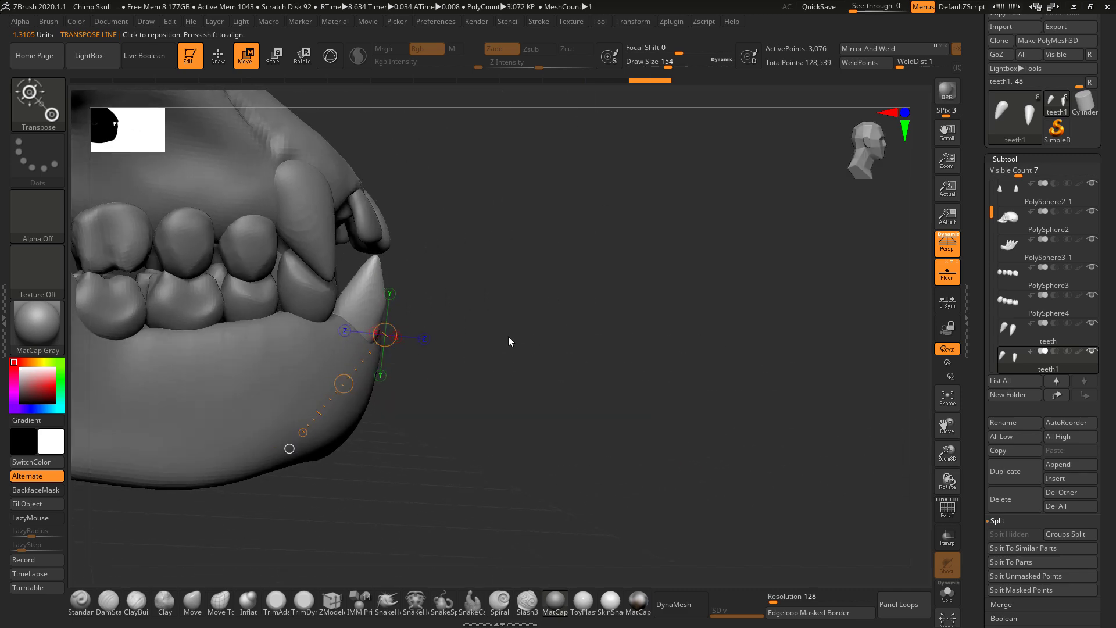
pyautogui.moveTo(363, 289)
pyautogui.mouseDown()
pyautogui.moveTo(626, 430)
pyautogui.moveTo(608, 395)
pyautogui.mouseUp()
pyautogui.press('r')
pyautogui.press('w')
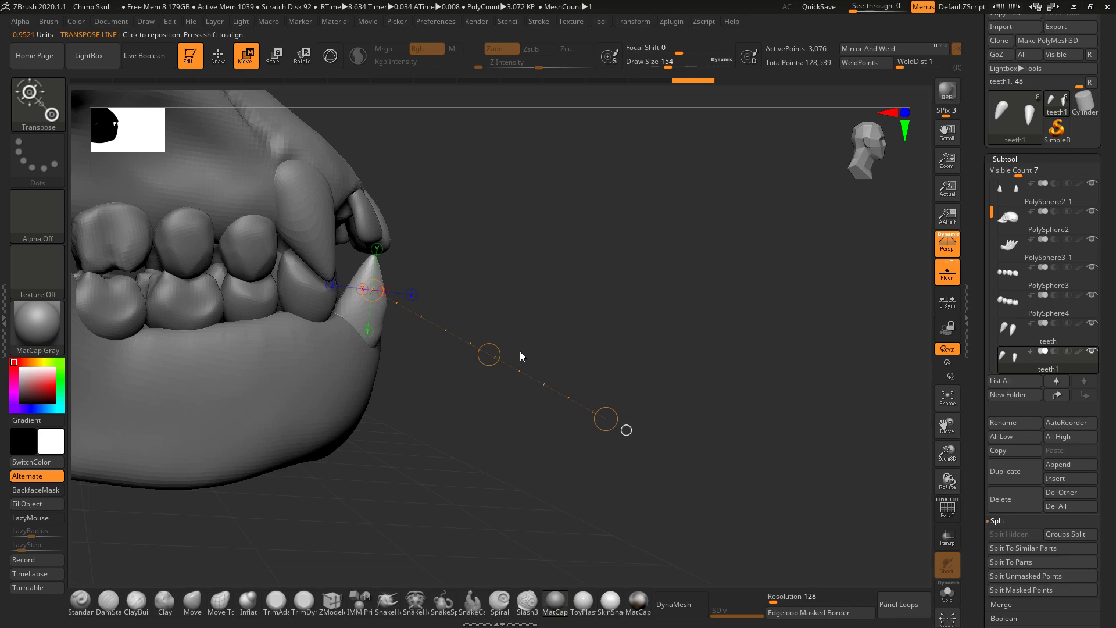
pyautogui.moveTo(583, 324); pyautogui.dragTo(702, 383, button='right')
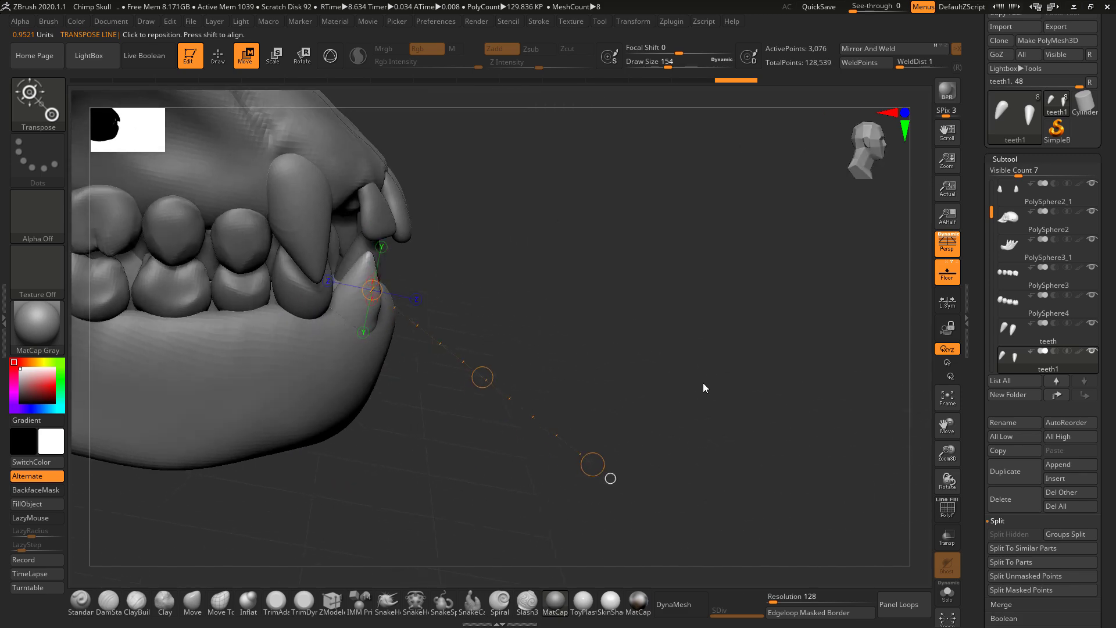
pyautogui.moveTo(375, 304); pyautogui.dragTo(487, 410)
pyautogui.press('r')
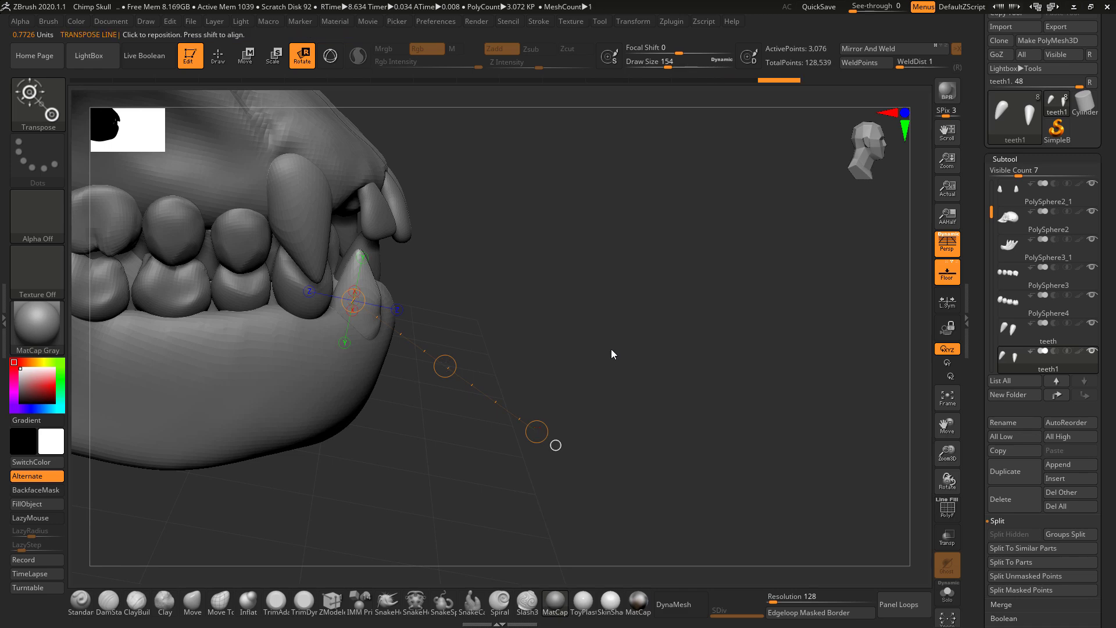
pyautogui.moveTo(610, 351); pyautogui.dragTo(529, 378, button='right')
pyautogui.moveTo(484, 490); pyautogui.dragTo(504, 505, button='right')
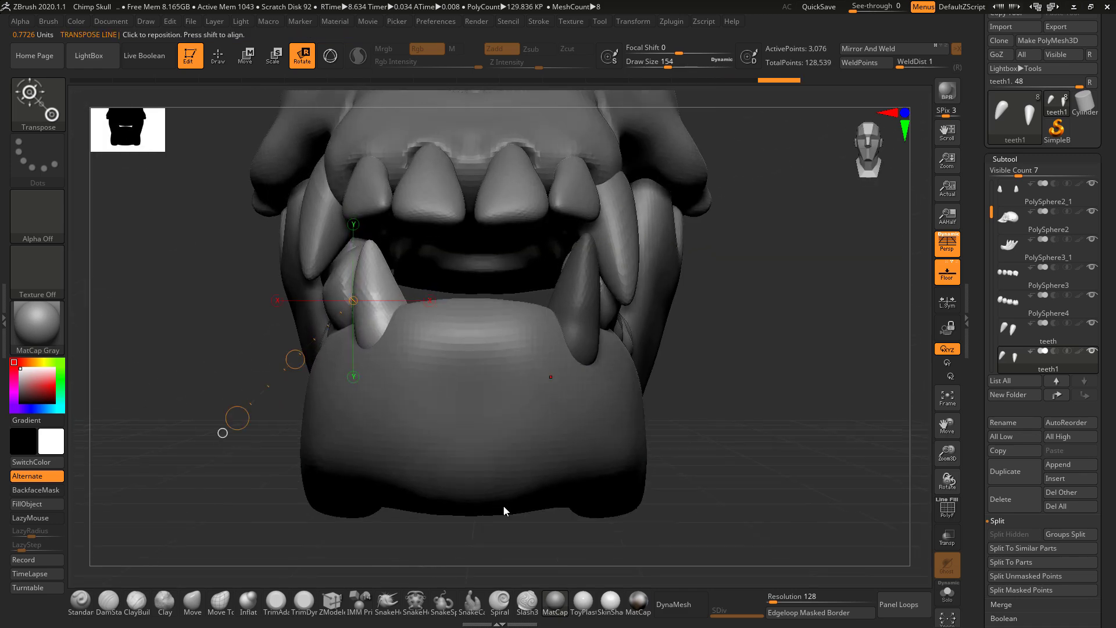
pyautogui.moveTo(500, 515); pyautogui.dragTo(448, 559)
pyautogui.moveTo(336, 531); pyautogui.dragTo(310, 581, button='right')
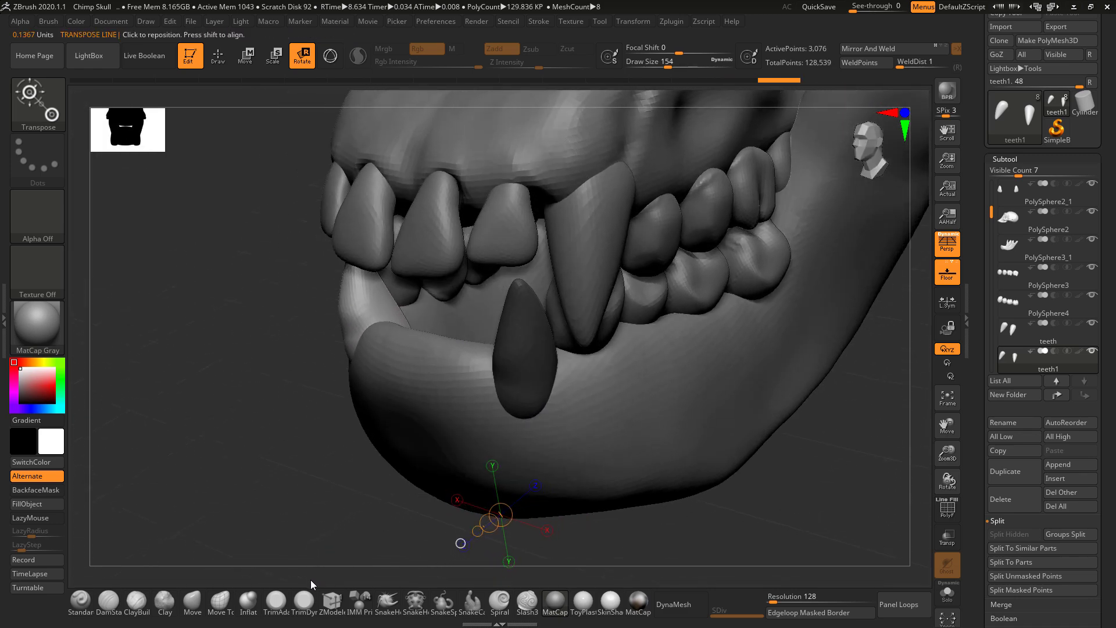
# Step: Choose the Move brush and compare the lower canines with the front reference photo
pyautogui.click(194, 597)
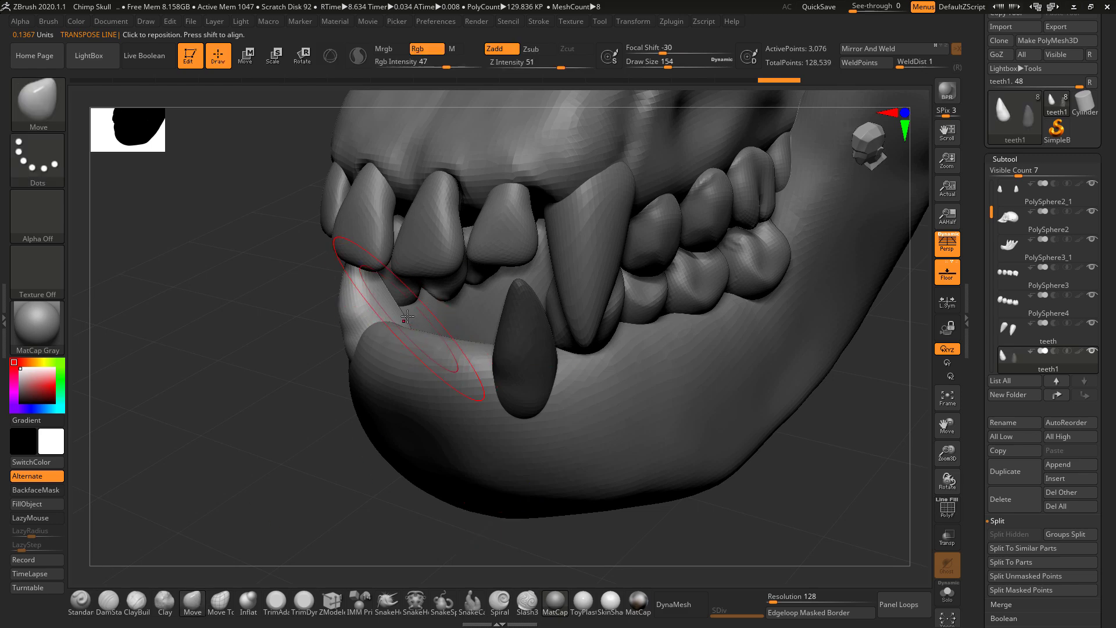
pyautogui.moveTo(325, 395); pyautogui.dragTo(445, 354, button='right')
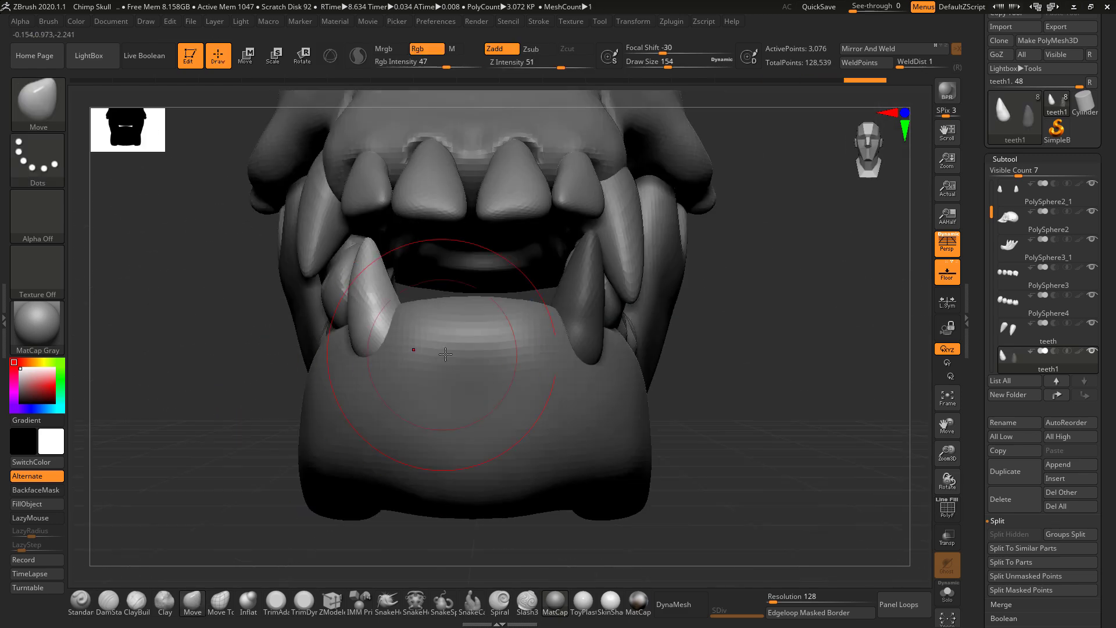
pyautogui.keyDown('ctrl'); pyautogui.moveTo(783, 363); pyautogui.dragTo(752, 330, button='right'); pyautogui.keyUp('ctrl')
pyautogui.keyDown('alt'); pyautogui.moveTo(752, 330); pyautogui.dragTo(791, 388, button='right'); pyautogui.keyUp('alt')
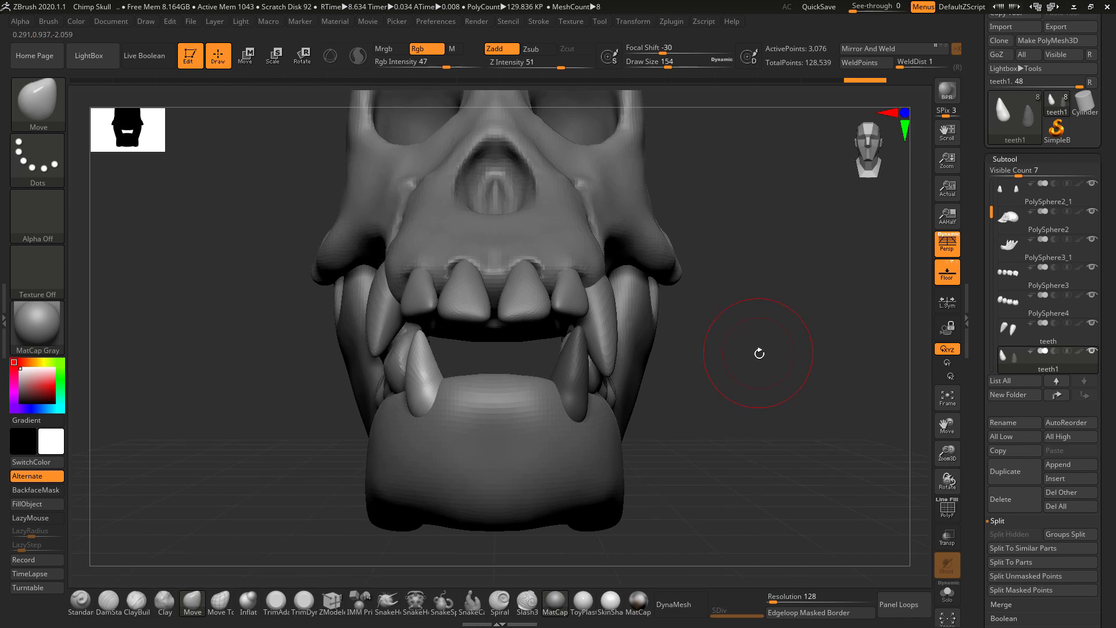
pyautogui.hotkey('alt', 'Tab')
pyautogui.press('Left')
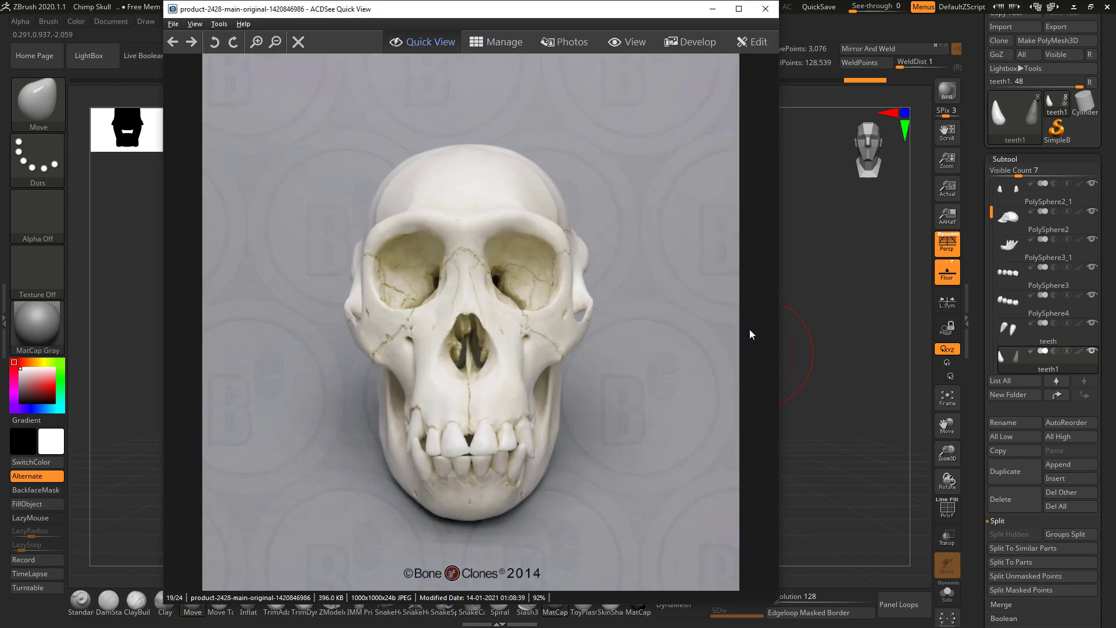
pyautogui.hotkey('alt', 'Tab')
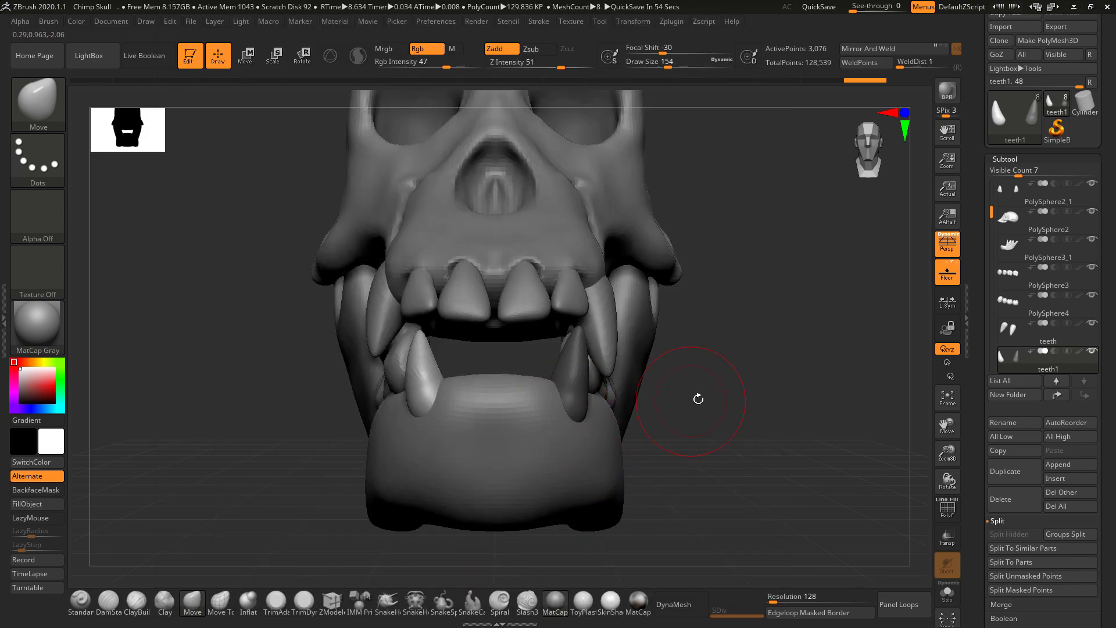
pyautogui.moveTo(698, 399); pyautogui.dragTo(686, 436)
# Step: Select and duplicate the upper outer incisors subtool, then mirror the copy vertically along the Y axis
pyautogui.keyDown('alt'); pyautogui.click(572, 308); pyautogui.keyUp('alt')
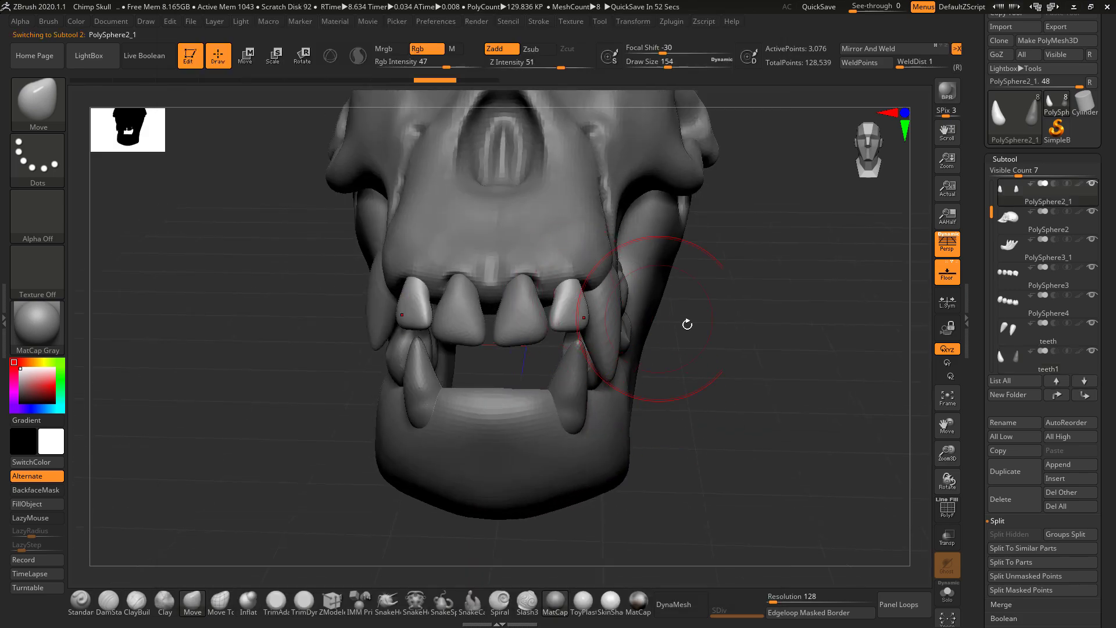
pyautogui.click(1009, 472)
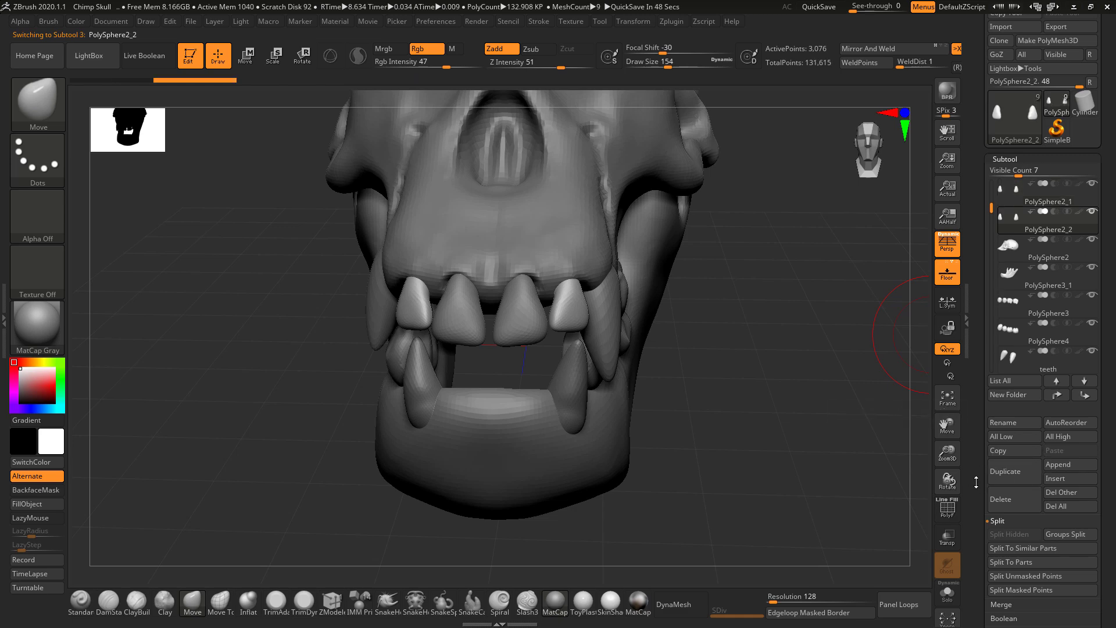
pyautogui.scroll(-10, 976, 482)
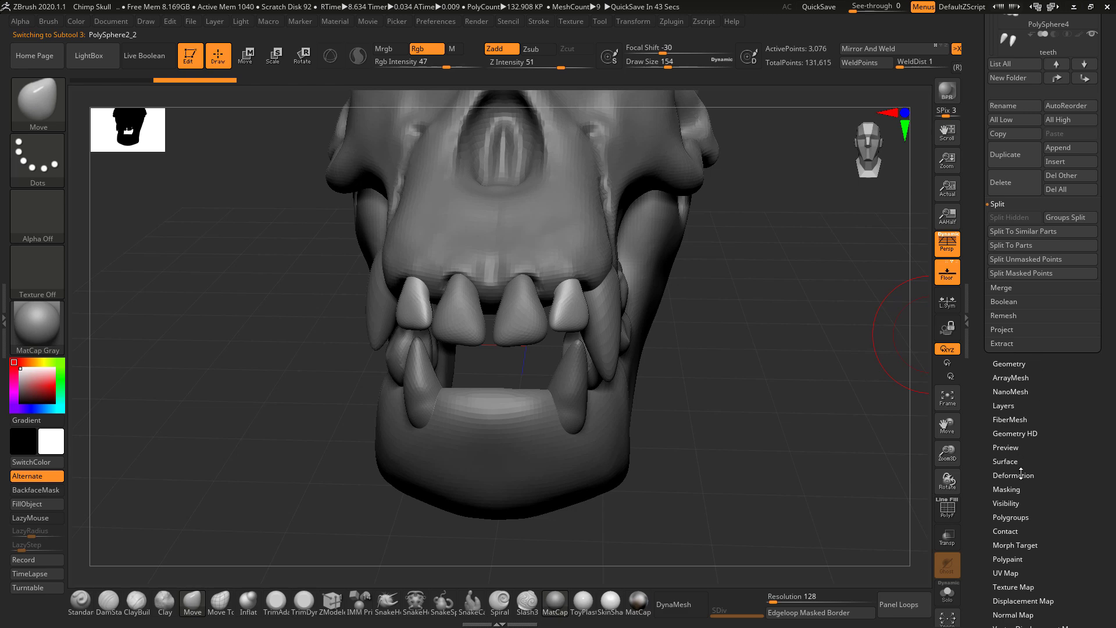
pyautogui.click(1021, 474)
pyautogui.scroll(10, 976, 439)
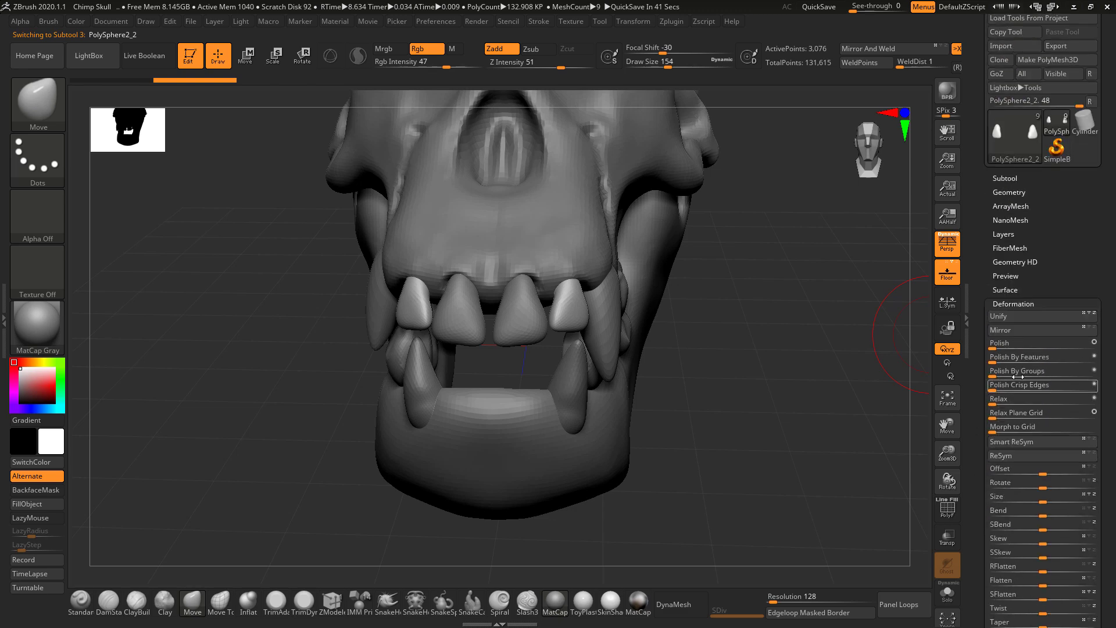
pyautogui.click(1078, 330)
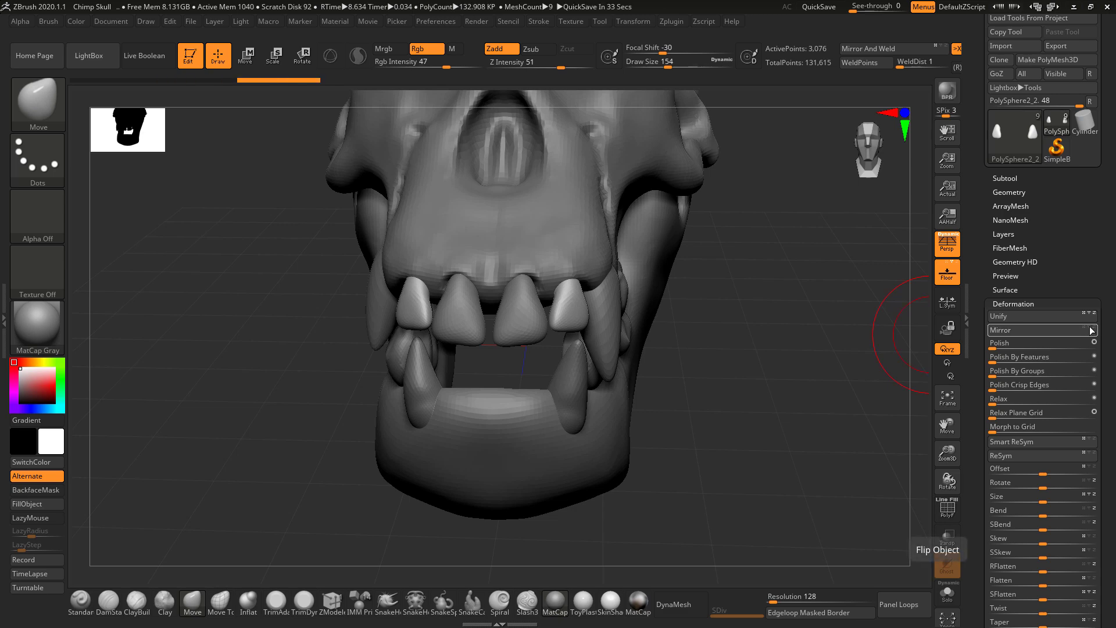
pyautogui.click(1044, 329)
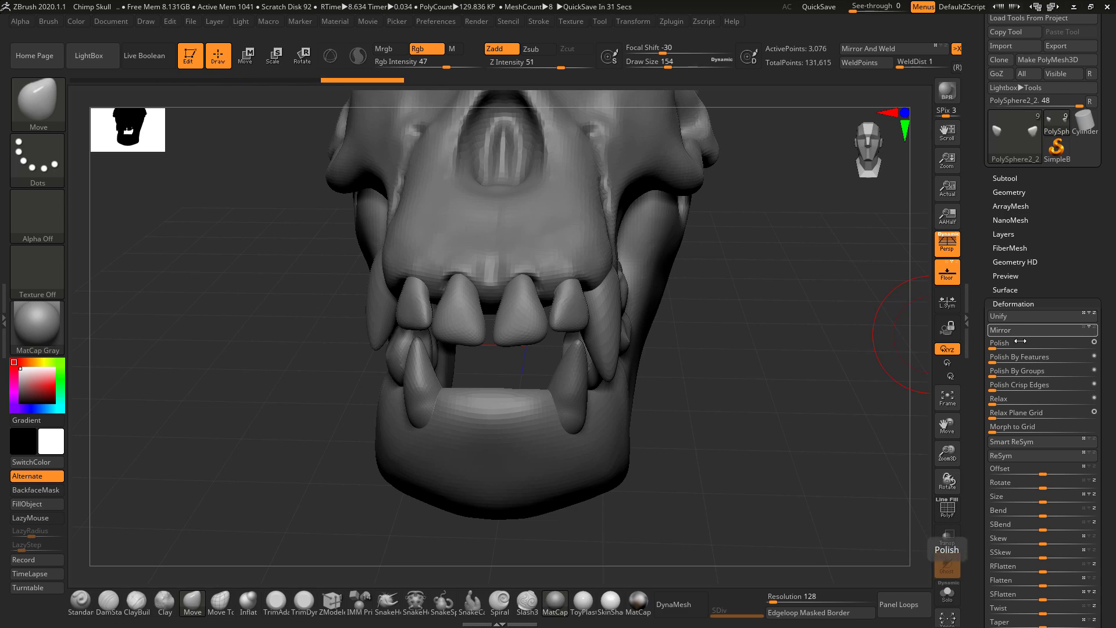
# Step: Move the flipped outer incisors straight down from above the snout to the front of the lower jaw
pyautogui.keyDown('ctrl'); pyautogui.moveTo(849, 398); pyautogui.dragTo(678, 251, button='right'); pyautogui.keyUp('ctrl')
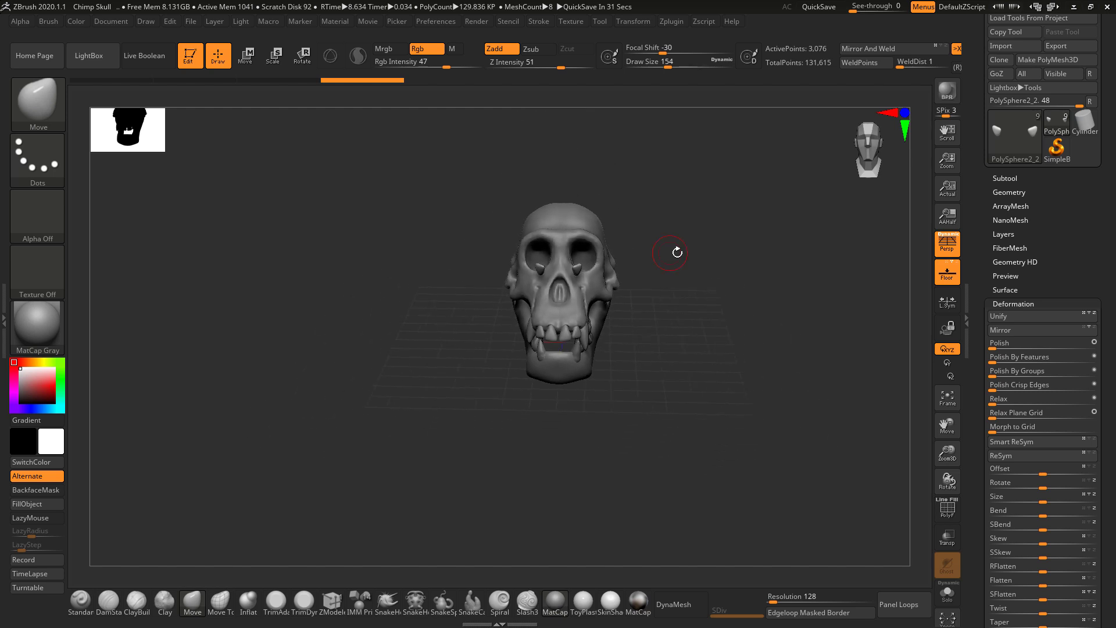
pyautogui.moveTo(723, 314); pyautogui.dragTo(664, 309)
pyautogui.moveTo(664, 309)
pyautogui.mouseDown(button='right')
pyautogui.moveTo(635, 282)
pyautogui.moveTo(642, 314)
pyautogui.mouseUp(button='right')
pyautogui.press('w')
pyautogui.moveTo(584, 170); pyautogui.dragTo(584, 253)
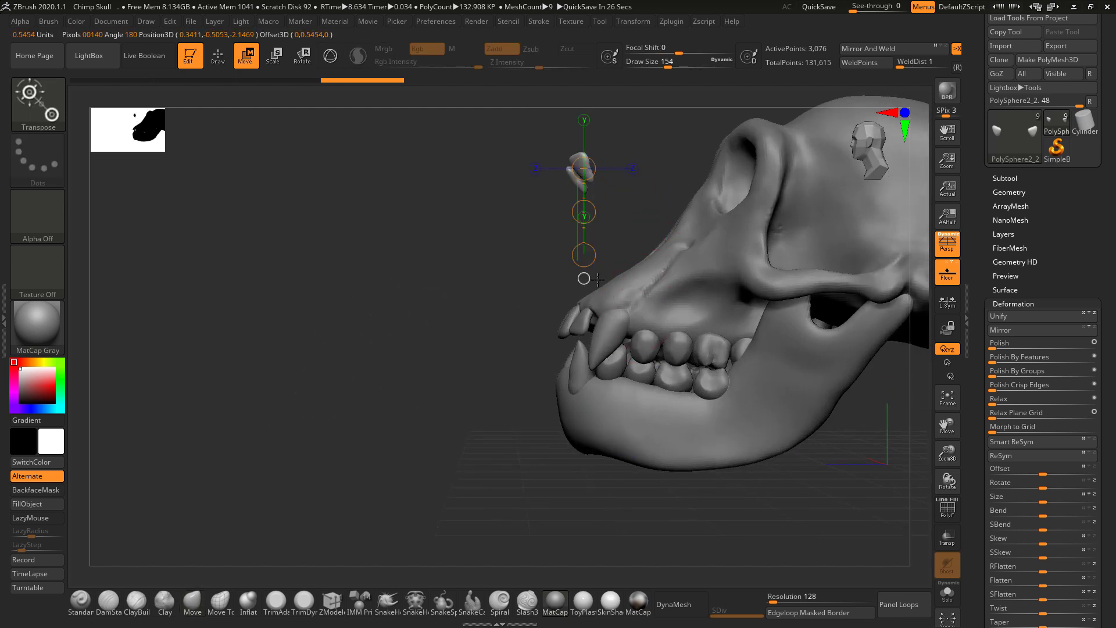
pyautogui.moveTo(584, 323); pyautogui.dragTo(592, 510)
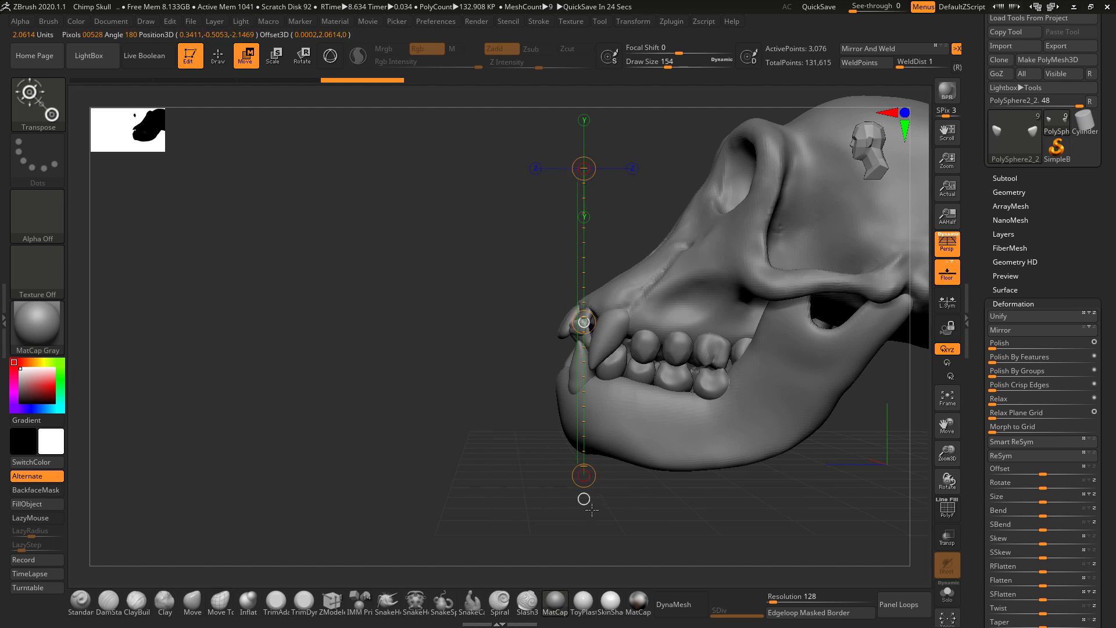
# Step: Shift the lower incisors inward and up between the lower canines, and tilt them in side view to follow the jaw
pyautogui.moveTo(591, 370)
pyautogui.mouseDown()
pyautogui.moveTo(469, 369)
pyautogui.moveTo(511, 368)
pyautogui.mouseUp()
pyautogui.moveTo(498, 406); pyautogui.dragTo(783, 383)
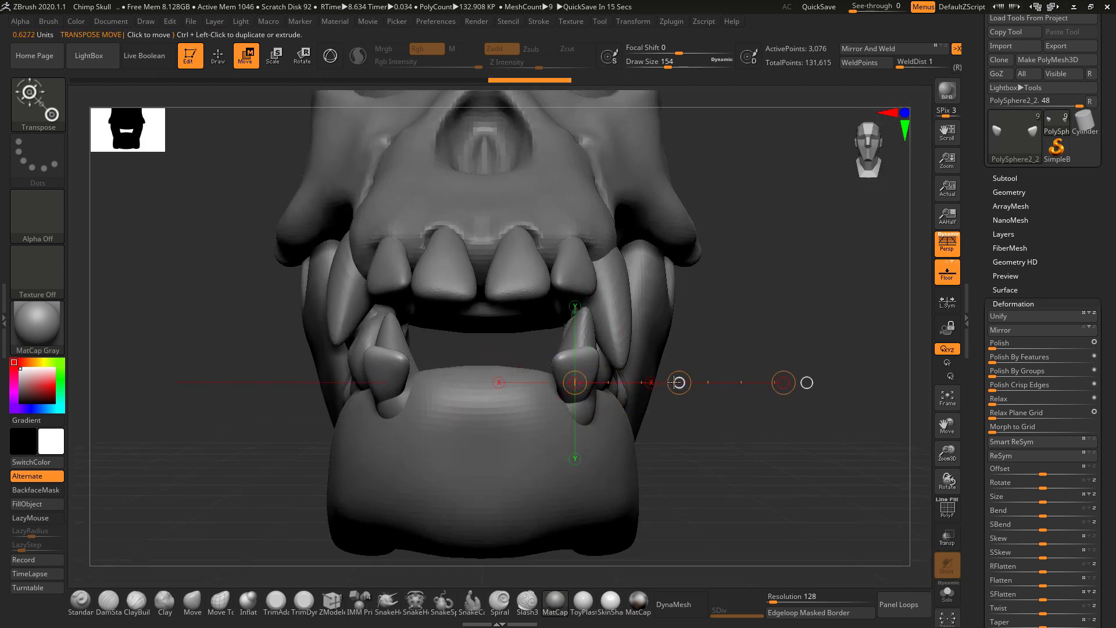
pyautogui.moveTo(678, 383); pyautogui.dragTo(641, 363)
pyautogui.moveTo(734, 331)
pyautogui.mouseDown()
pyautogui.moveTo(558, 355)
pyautogui.moveTo(571, 332)
pyautogui.moveTo(517, 281)
pyautogui.moveTo(541, 252)
pyautogui.moveTo(529, 281)
pyautogui.mouseUp()
pyautogui.press('r')
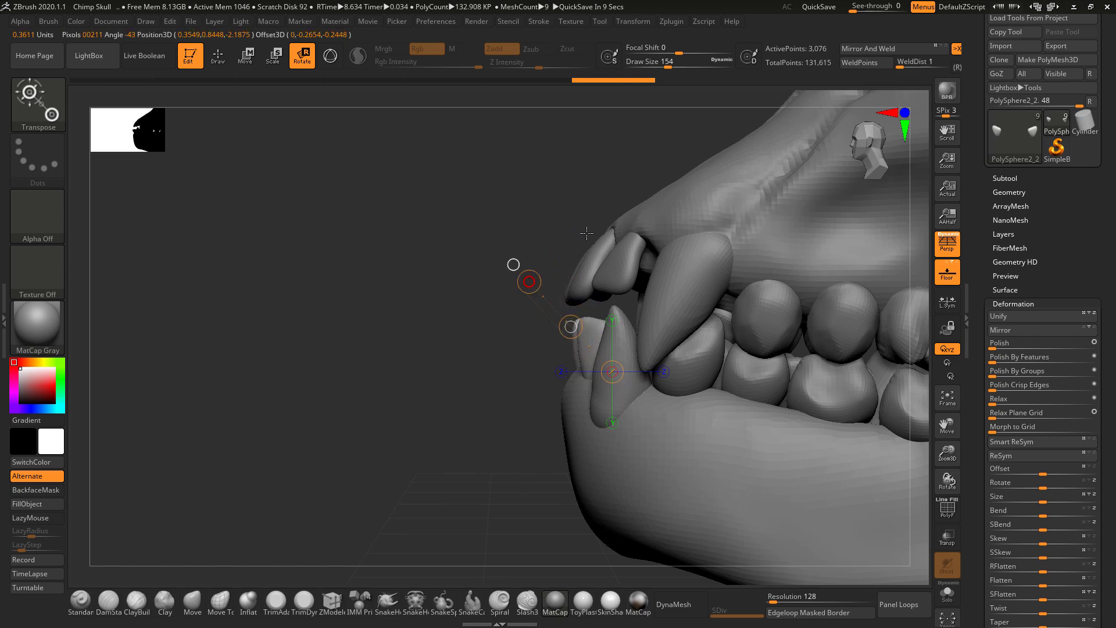
pyautogui.moveTo(580, 243); pyautogui.dragTo(573, 383)
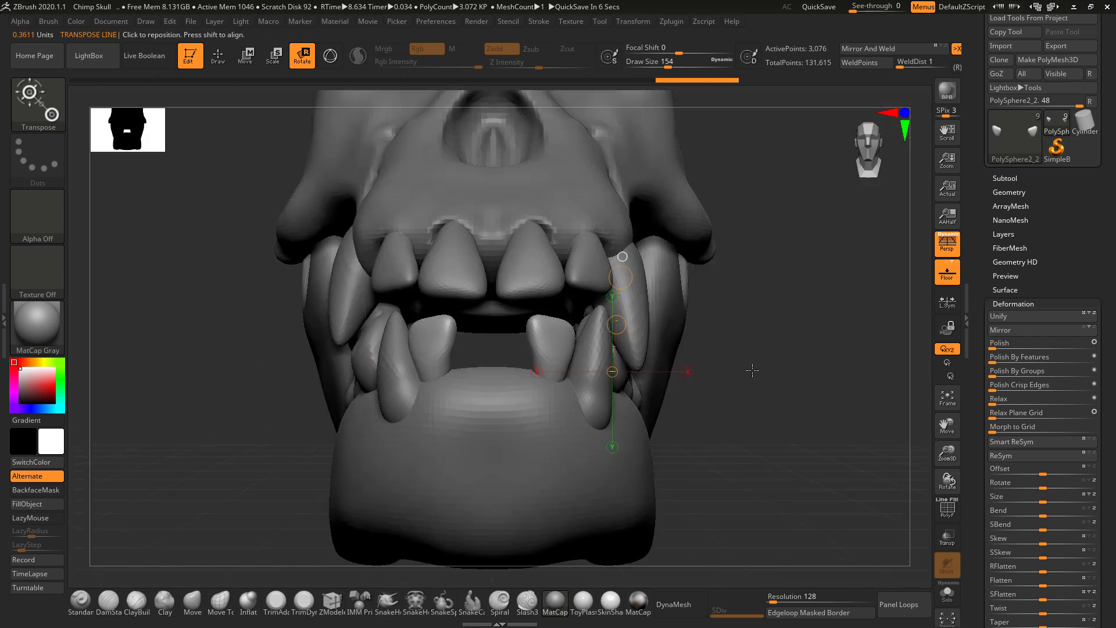
# Step: Move the two lower incisors symmetrically toward the jaw's midline so they sit close together
pyautogui.moveTo(752, 370)
pyautogui.mouseDown()
pyautogui.moveTo(695, 384)
pyautogui.moveTo(694, 414)
pyautogui.mouseUp()
pyautogui.moveTo(561, 351); pyautogui.dragTo(796, 390)
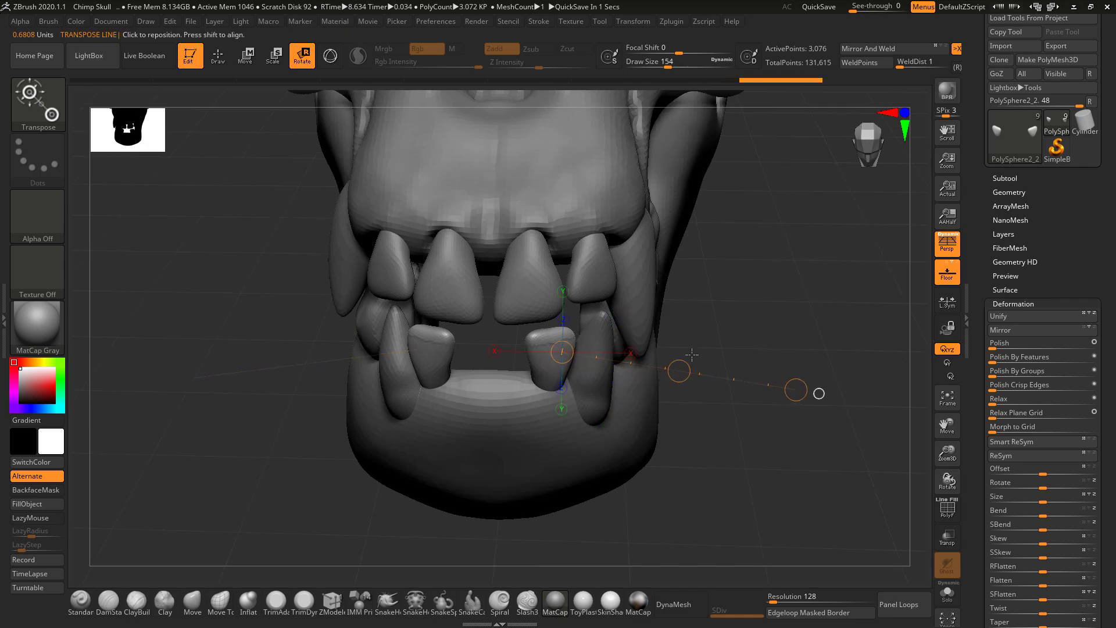
pyautogui.press('w')
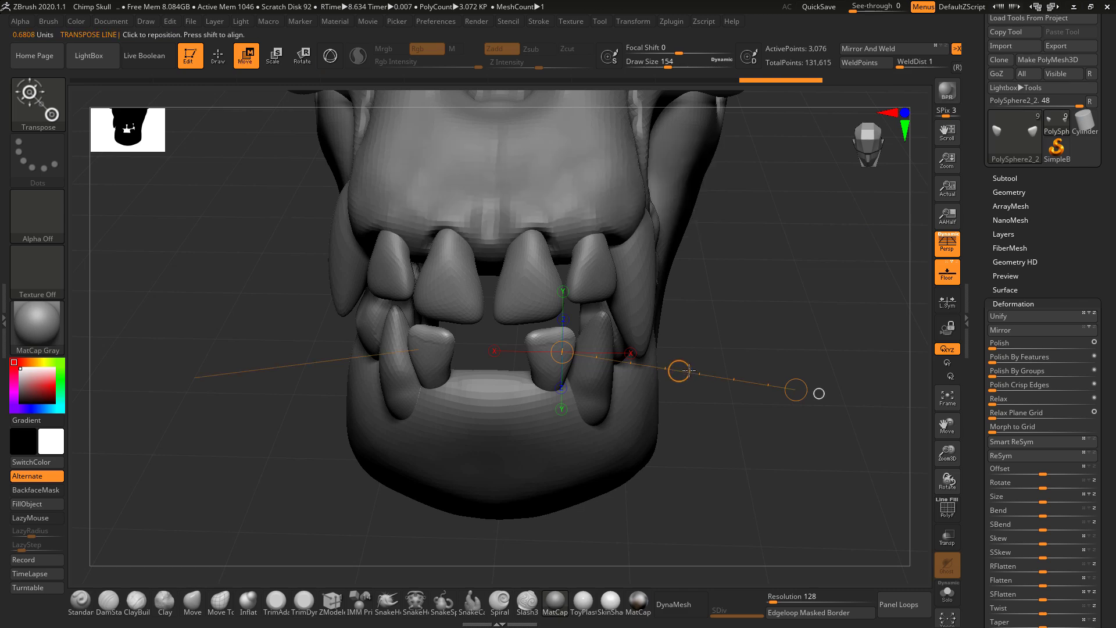
pyautogui.moveTo(679, 371)
pyautogui.mouseDown()
pyautogui.moveTo(663, 378)
pyautogui.moveTo(678, 372)
pyautogui.mouseUp()
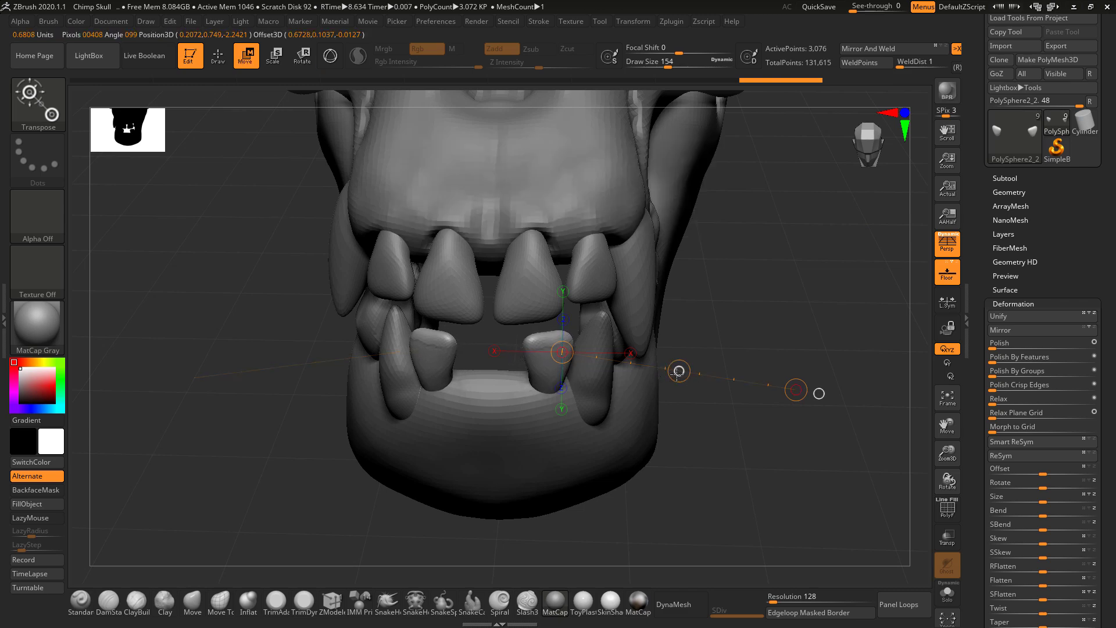
pyautogui.moveTo(739, 318)
pyautogui.mouseDown()
pyautogui.moveTo(755, 296)
pyautogui.moveTo(740, 304)
pyautogui.mouseUp()
# Step: Compare the spacing and size of the lower incisors with the front reference photo
pyautogui.hotkey('alt', 'Tab')
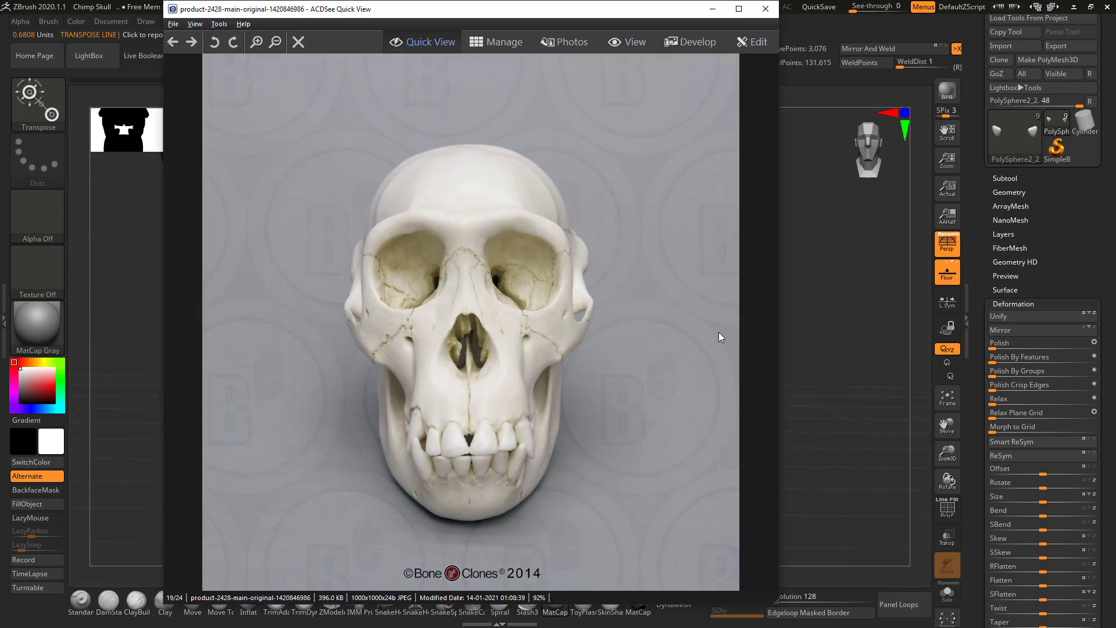
pyautogui.hotkey('alt', 'Tab')
pyautogui.moveTo(766, 321); pyautogui.dragTo(737, 387)
pyautogui.hotkey('alt', 'Tab')
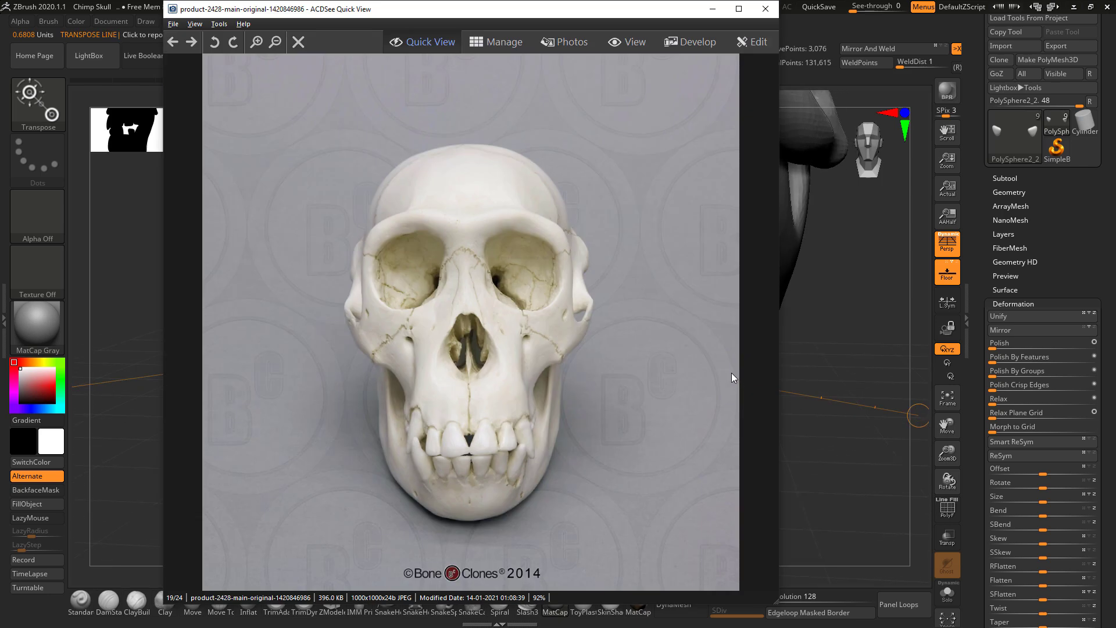
pyautogui.hotkey('alt', 'Tab')
pyautogui.moveTo(762, 413); pyautogui.dragTo(687, 374)
pyautogui.hotkey('alt', 'Tab')
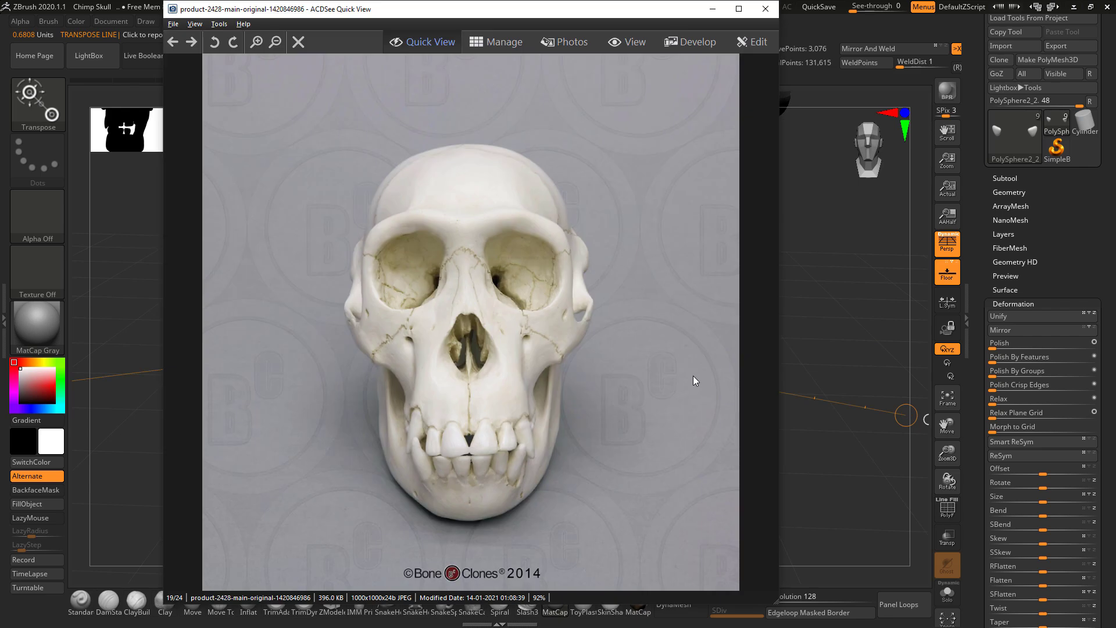
pyautogui.hotkey('alt', 'Tab')
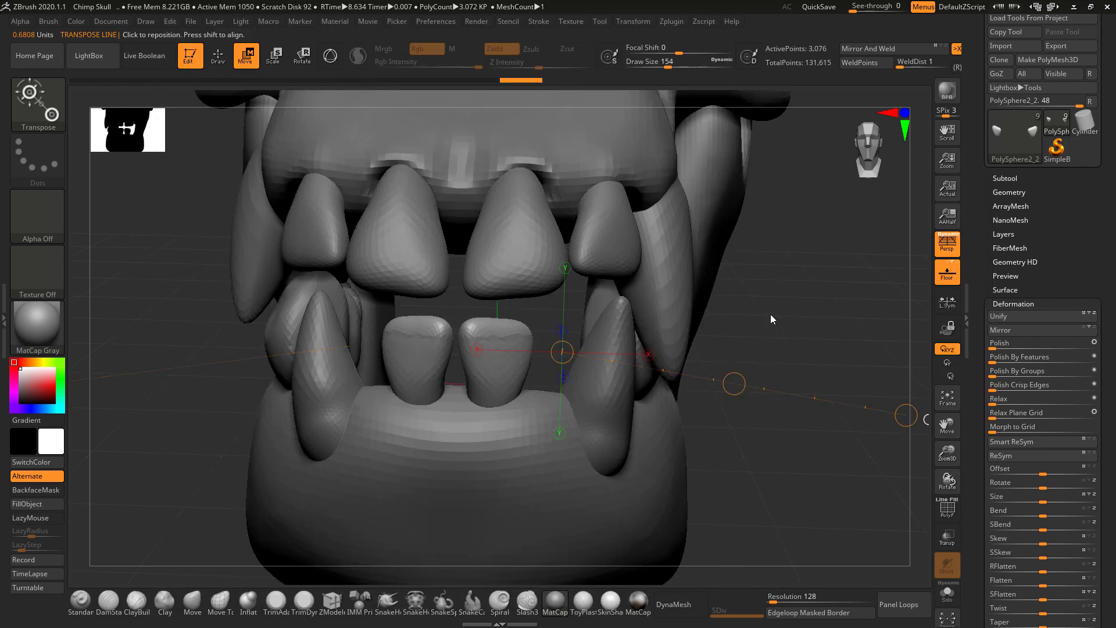
pyautogui.moveTo(771, 318); pyautogui.dragTo(749, 349)
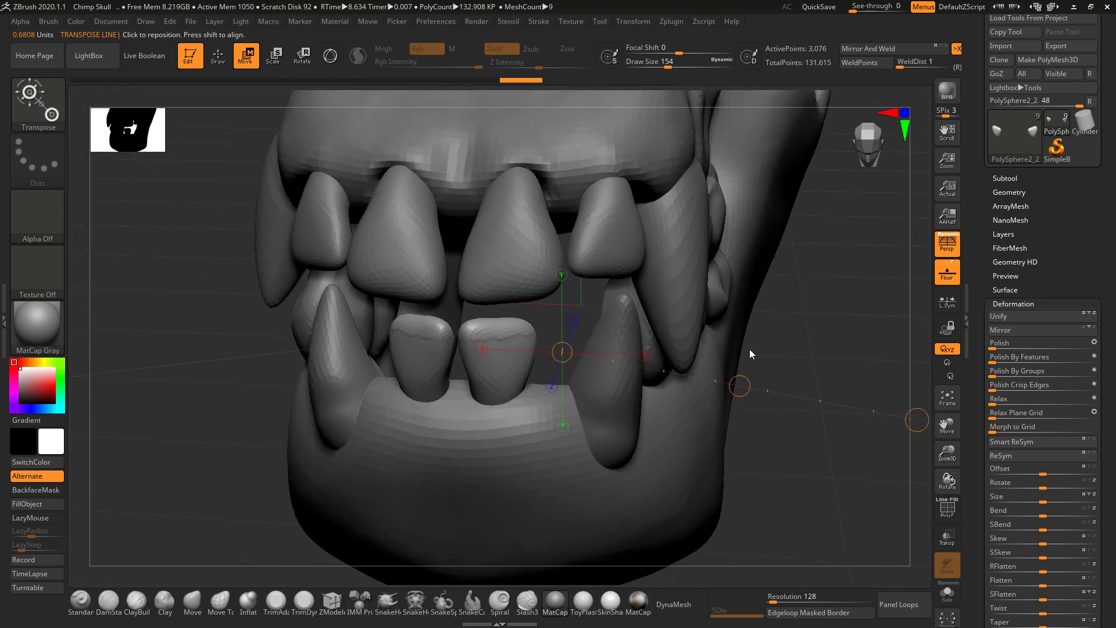
# Step: Mask one of the two lower incisors and split the masked points into a separate subtool
pyautogui.click(948, 510)
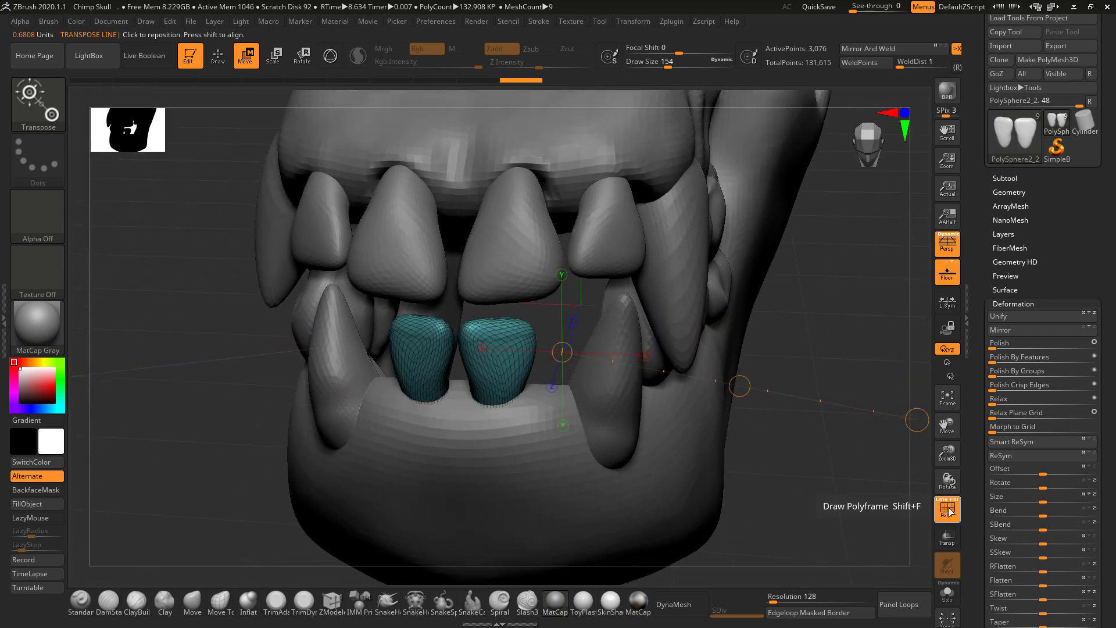
pyautogui.click(949, 510)
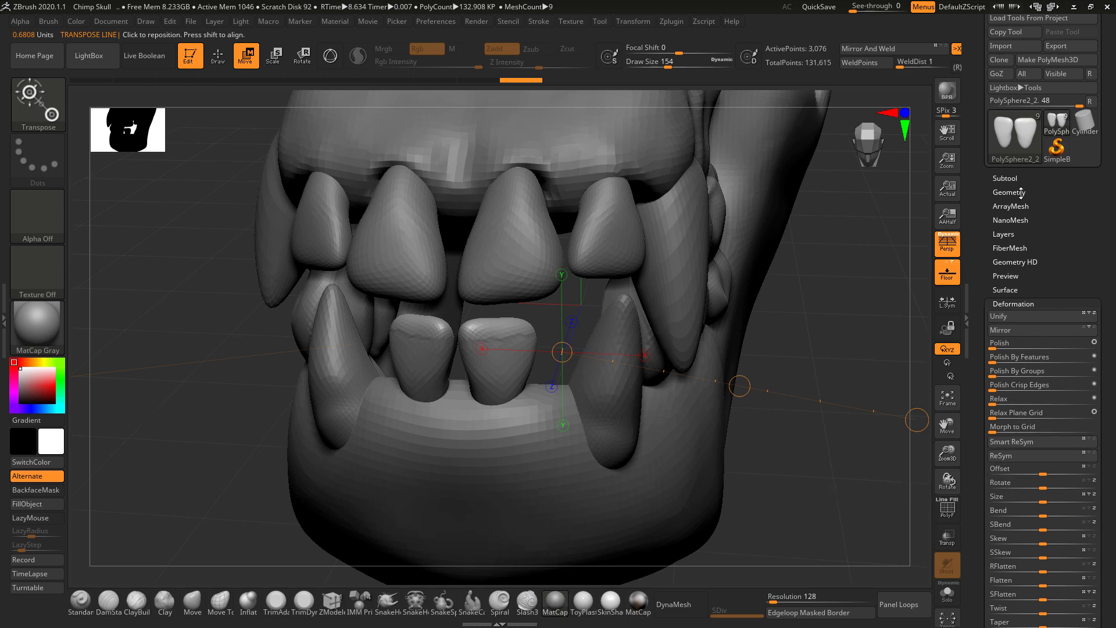
pyautogui.scroll(-5, 995, 279)
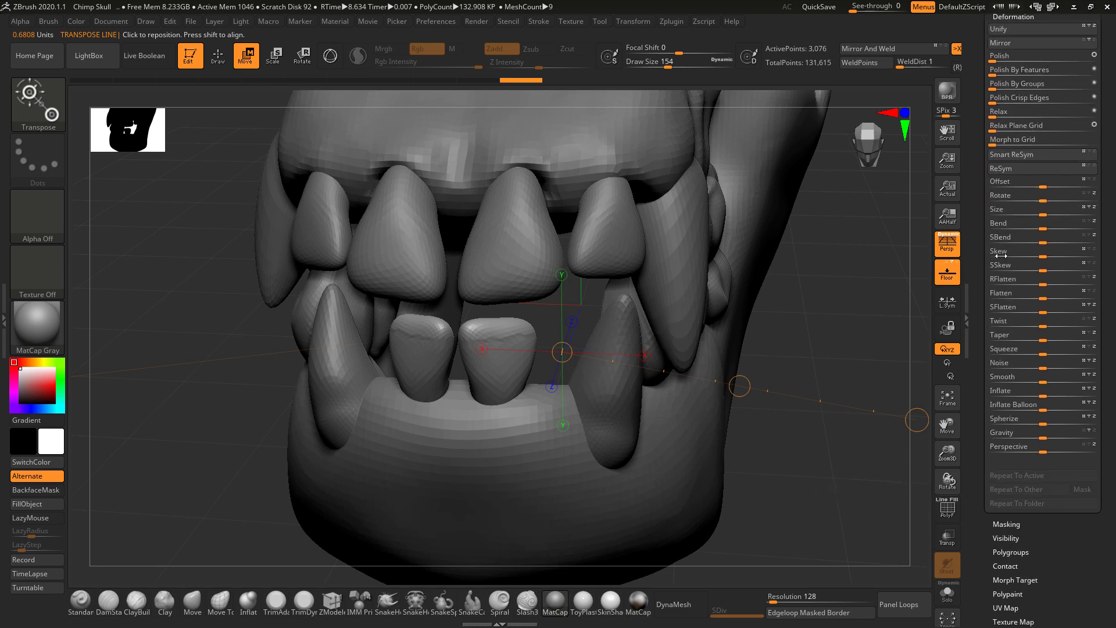
pyautogui.click(1017, 553)
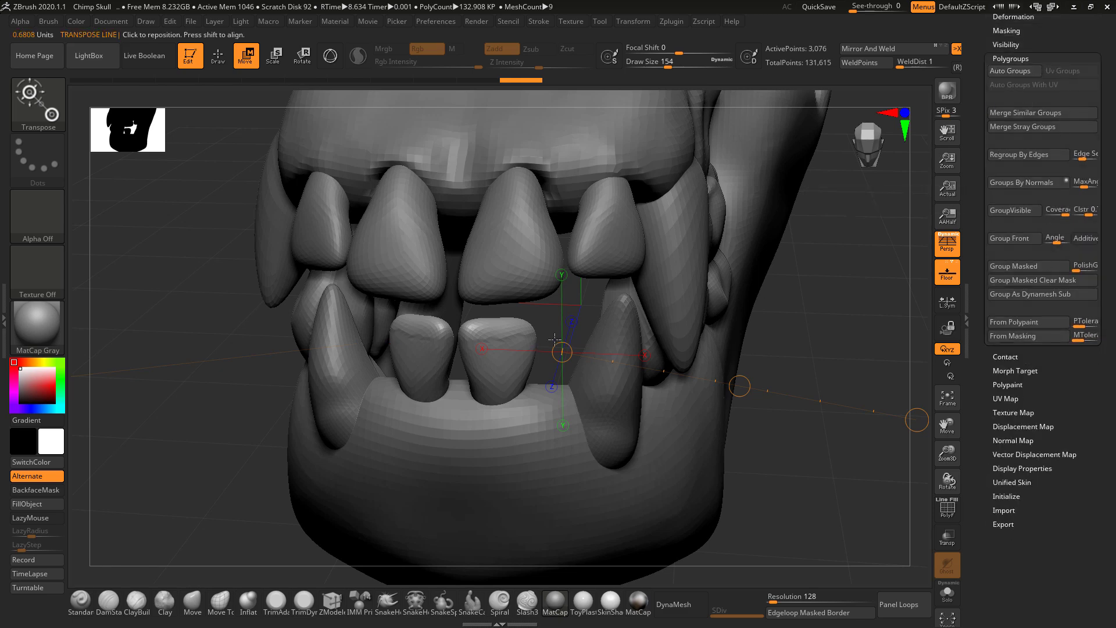
pyautogui.keyDown('ctrl'); pyautogui.click(521, 335); pyautogui.keyUp('ctrl')
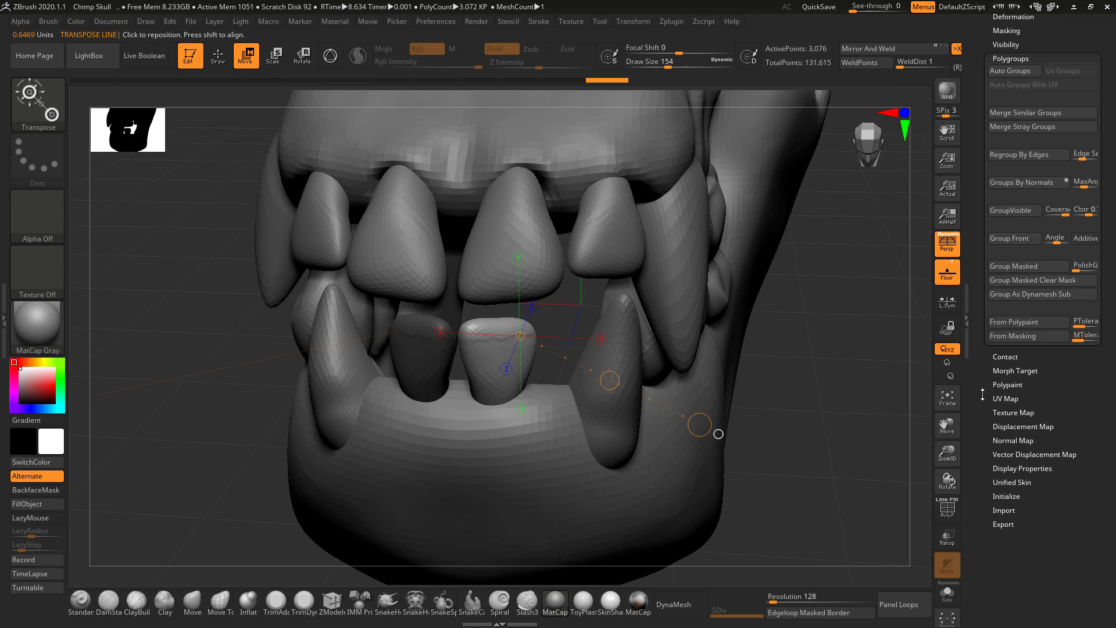
pyautogui.scroll(5, 982, 395)
pyautogui.click(1005, 214)
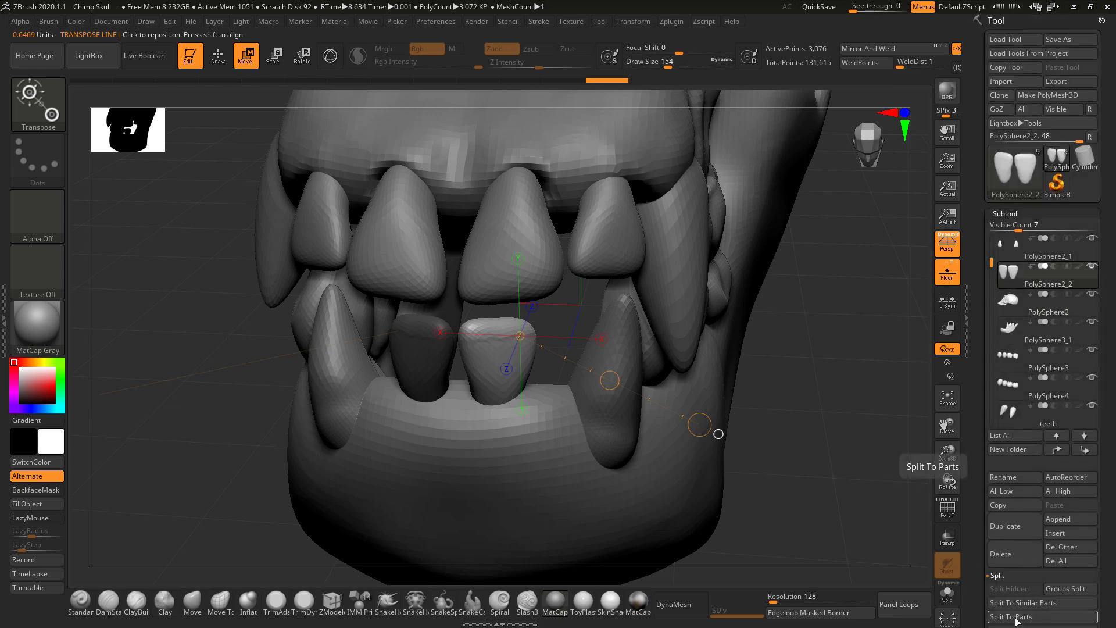
pyautogui.scroll(-2, 1012, 615)
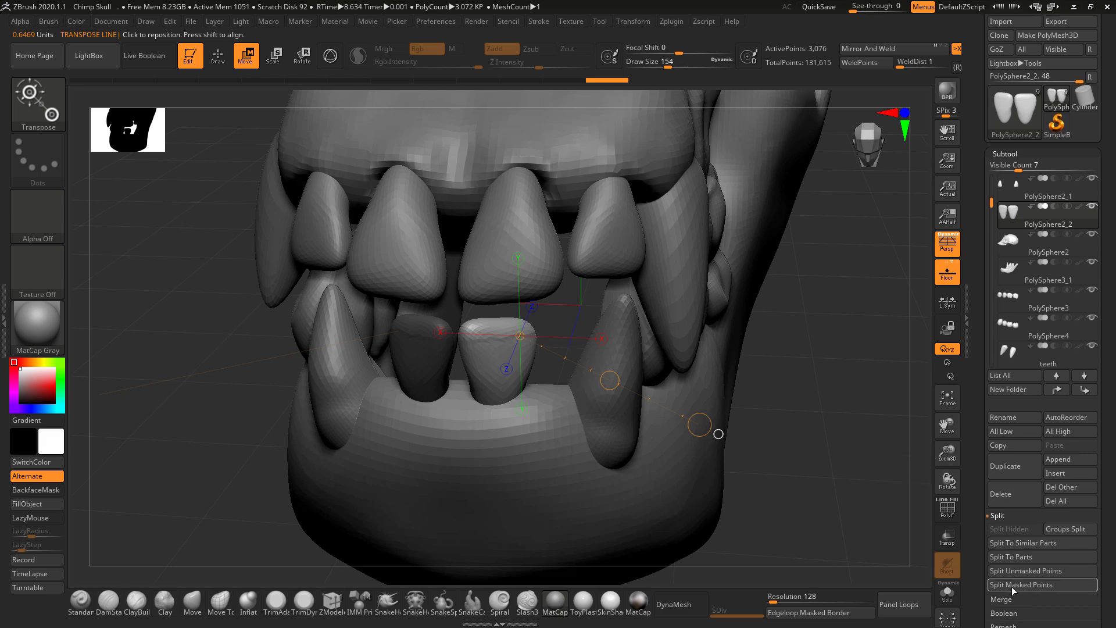
pyautogui.click(1013, 584)
# Step: Select the split-off lower incisor and move it against the neighbouring one at the centre of the jaw
pyautogui.keyDown('shift'); pyautogui.moveTo(792, 395); pyautogui.dragTo(773, 442); pyautogui.keyUp('shift')
pyautogui.moveTo(500, 367); pyautogui.dragTo(819, 438)
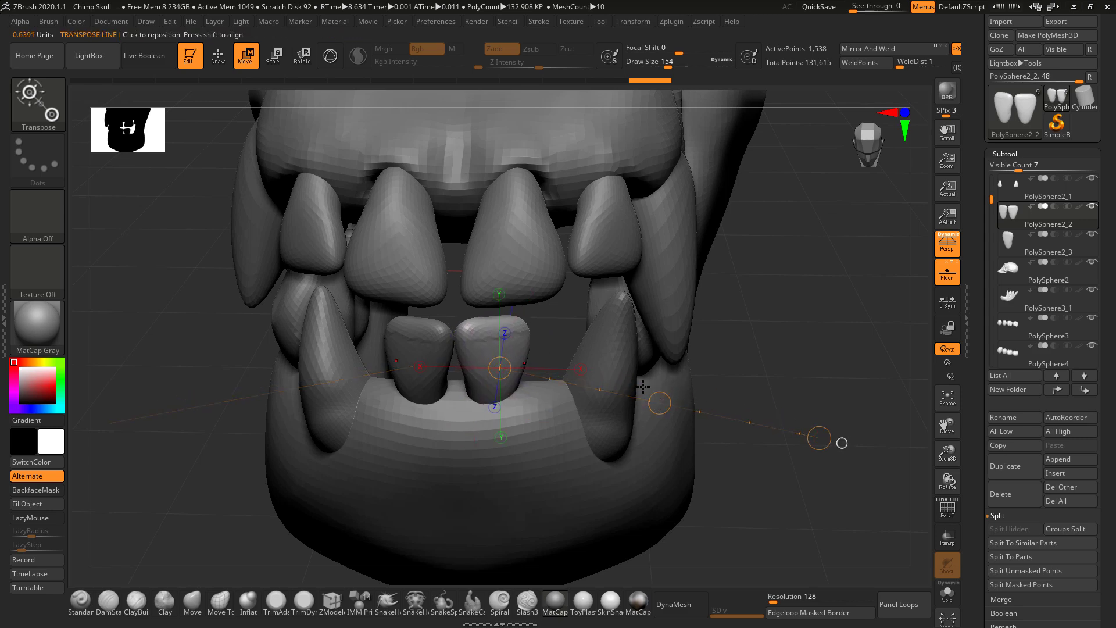
pyautogui.keyDown('alt'); pyautogui.click(528, 370); pyautogui.keyUp('alt')
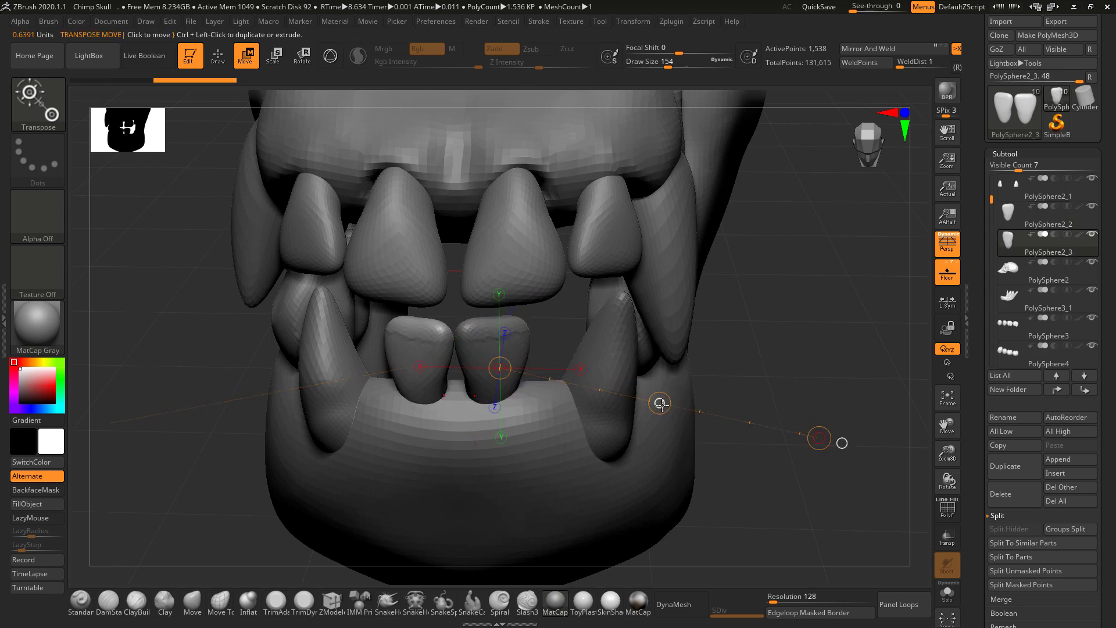
pyautogui.moveTo(660, 403); pyautogui.dragTo(667, 400)
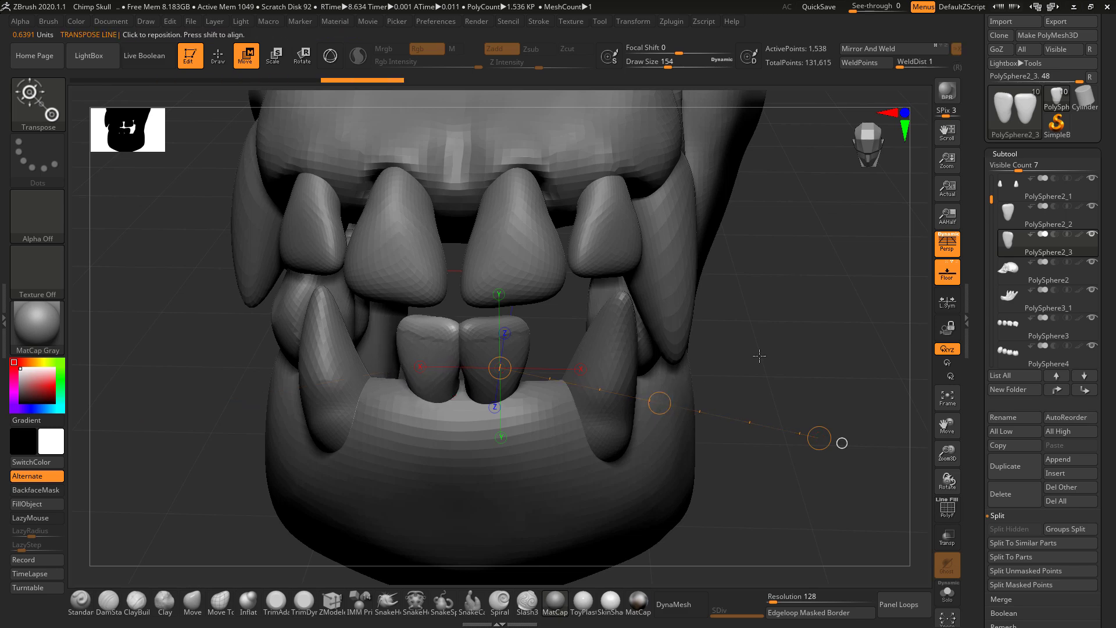
# Step: Check the moved incisor against the reference photo and from below, and set it up for rotating to match the jaw's curve
pyautogui.moveTo(759, 356); pyautogui.dragTo(791, 472)
pyautogui.hotkey('alt', 'Tab')
pyautogui.click(790, 333)
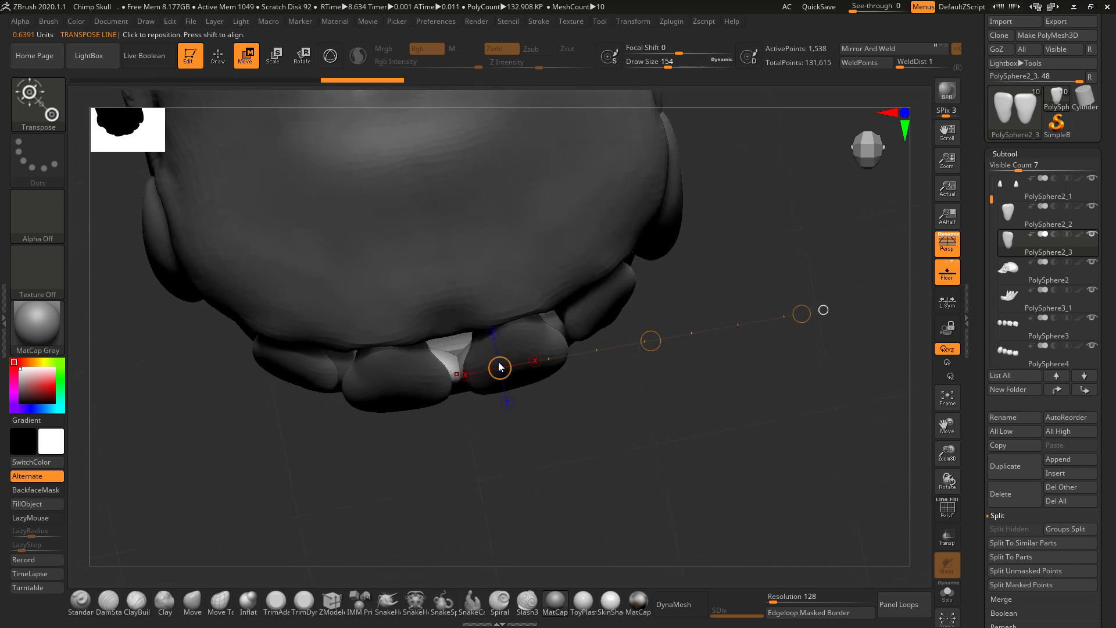
pyautogui.moveTo(440, 359); pyautogui.dragTo(646, 358)
pyautogui.press('r')
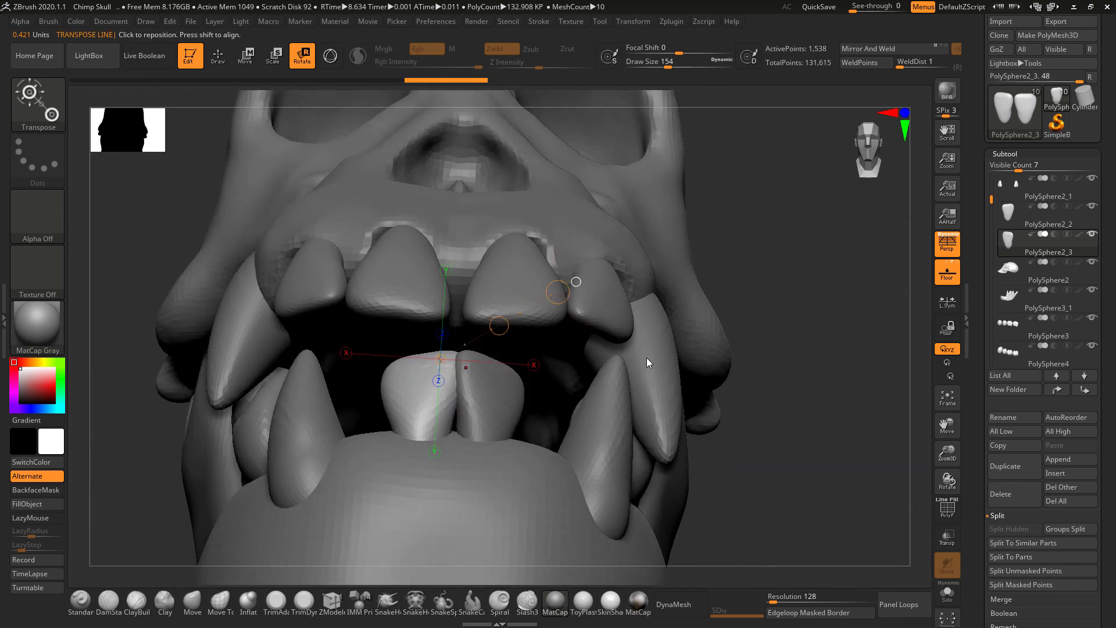
# Step: Select the other central lower incisor, check its angle from below, and move it slightly outward to clear the overlap
pyautogui.keyDown('alt'); pyautogui.click(506, 401); pyautogui.keyUp('alt')
pyautogui.moveTo(782, 327); pyautogui.dragTo(582, 350)
pyautogui.moveTo(482, 380); pyautogui.dragTo(757, 391)
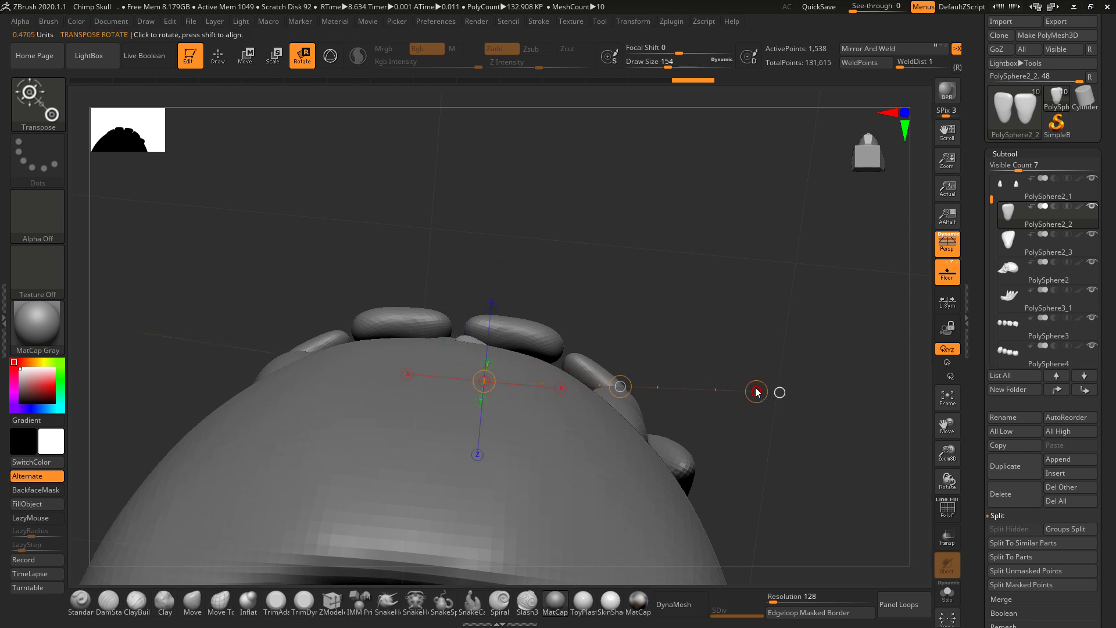
pyautogui.press('t')
pyautogui.click(745, 410)
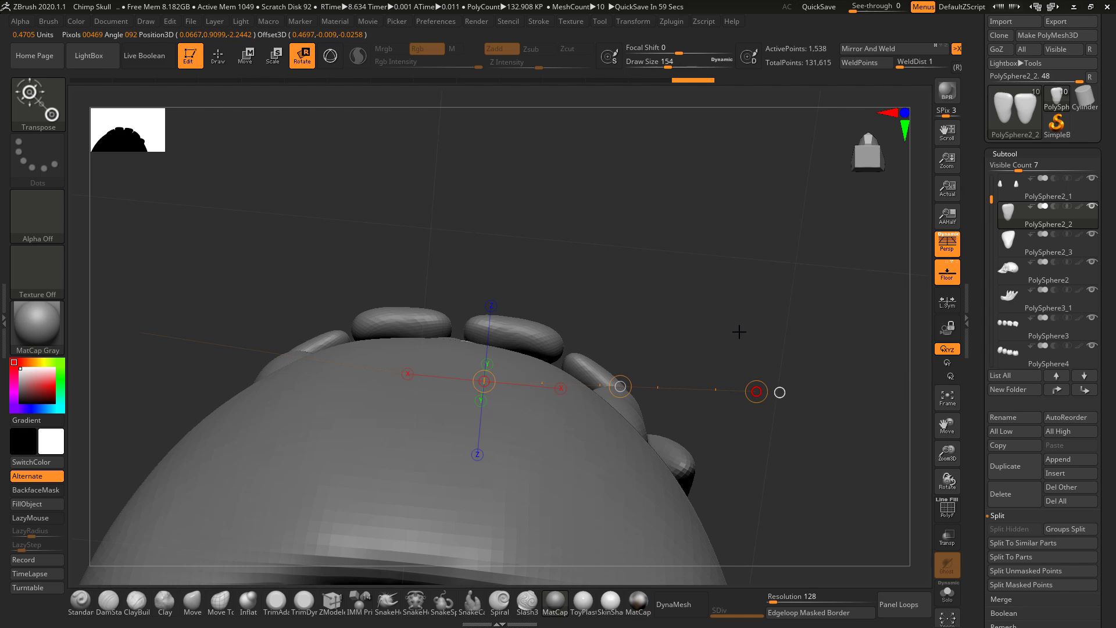
pyautogui.moveTo(733, 297); pyautogui.dragTo(691, 417)
pyautogui.moveTo(717, 480); pyautogui.dragTo(686, 469)
pyautogui.press('w')
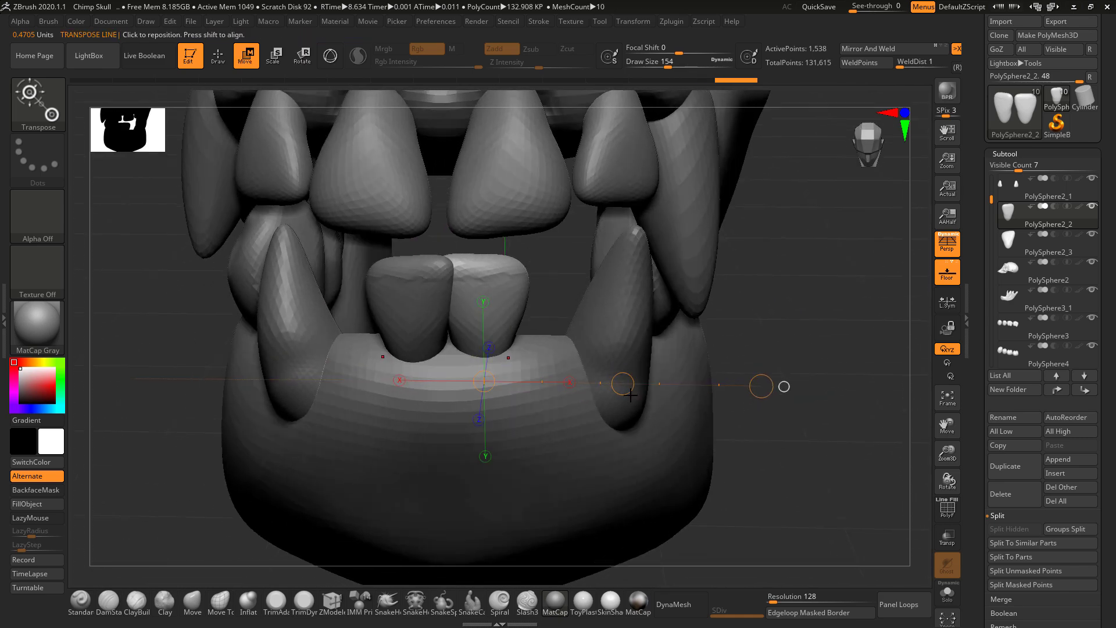
pyautogui.moveTo(623, 384)
pyautogui.mouseDown()
pyautogui.moveTo(640, 376)
pyautogui.moveTo(622, 381)
pyautogui.mouseUp()
# Step: Adjust the inner edge of the selected lower incisor using the Move brush at draw size 56
pyautogui.press('q')
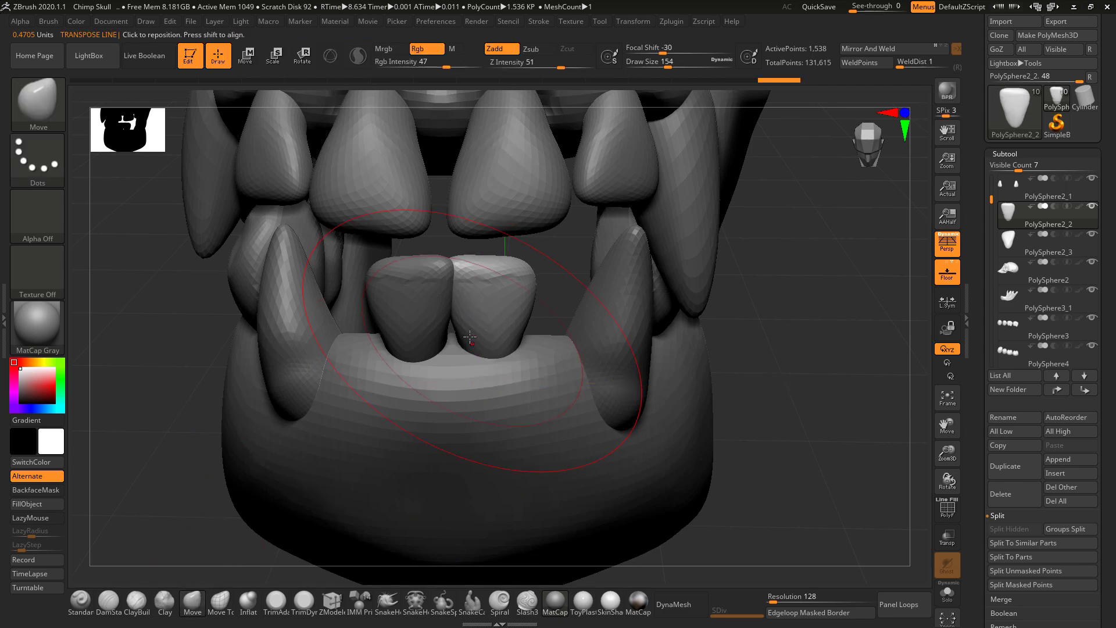
pyautogui.press('space')
pyautogui.moveTo(466, 284); pyautogui.dragTo(449, 284)
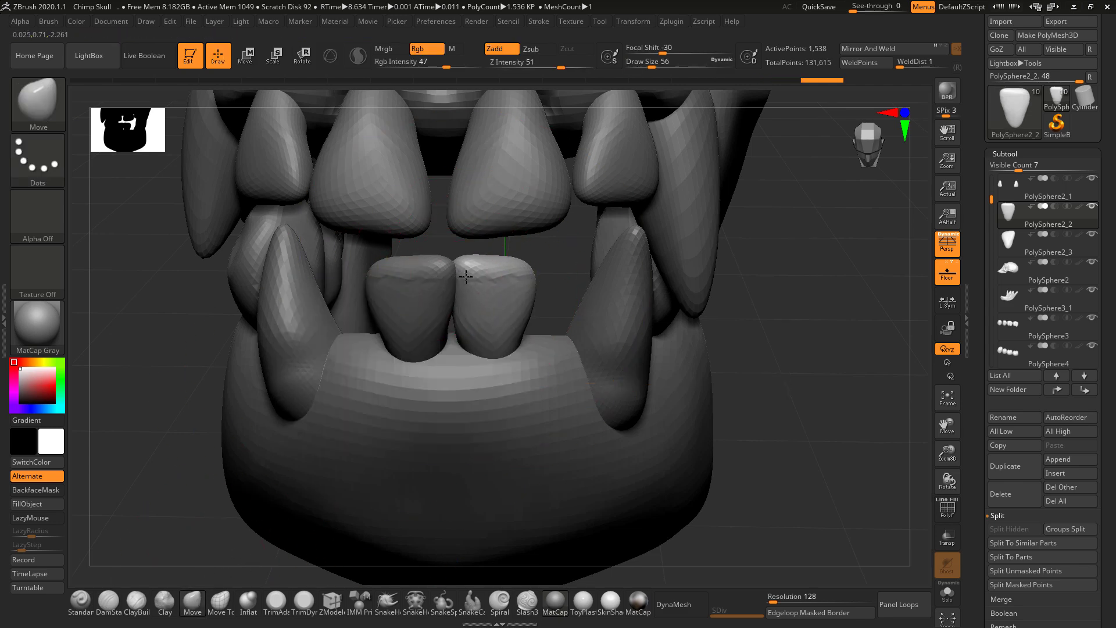
# Step: Duplicate the central lower incisor and move the copy outward into the gap between it and the lower canine
pyautogui.keyDown('alt'); pyautogui.click(444, 281); pyautogui.keyUp('alt')
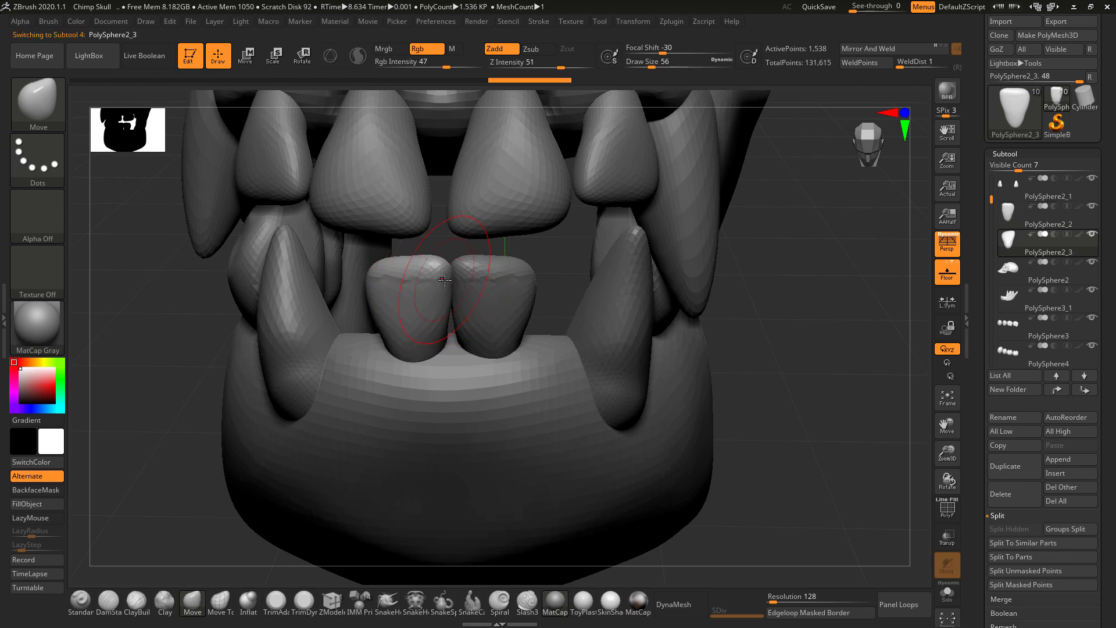
pyautogui.moveTo(790, 316); pyautogui.dragTo(708, 334)
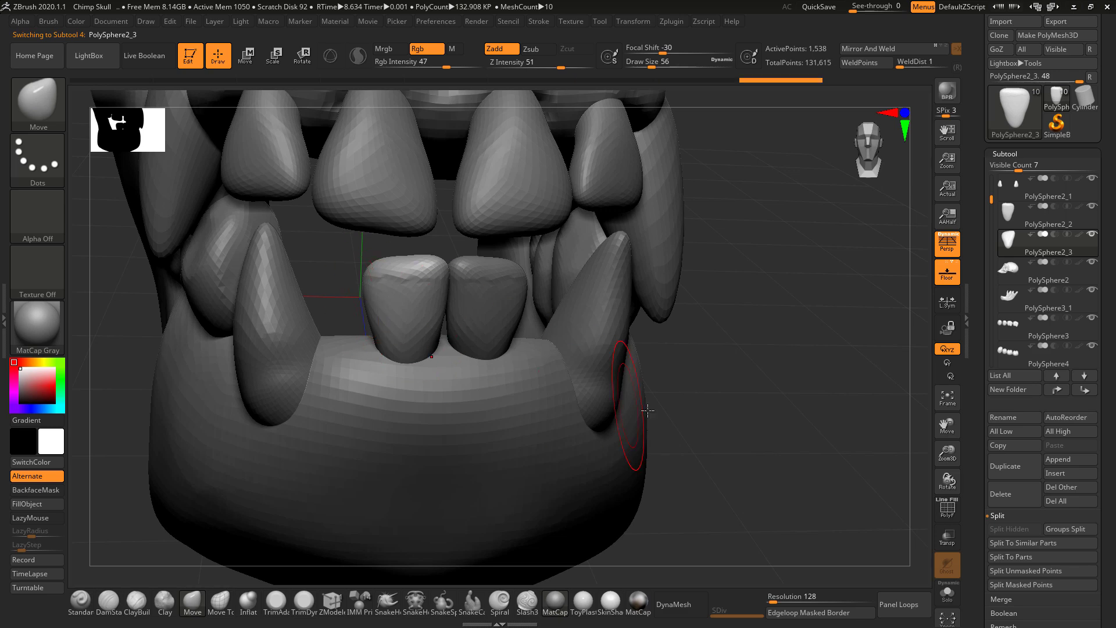
pyautogui.click(1006, 468)
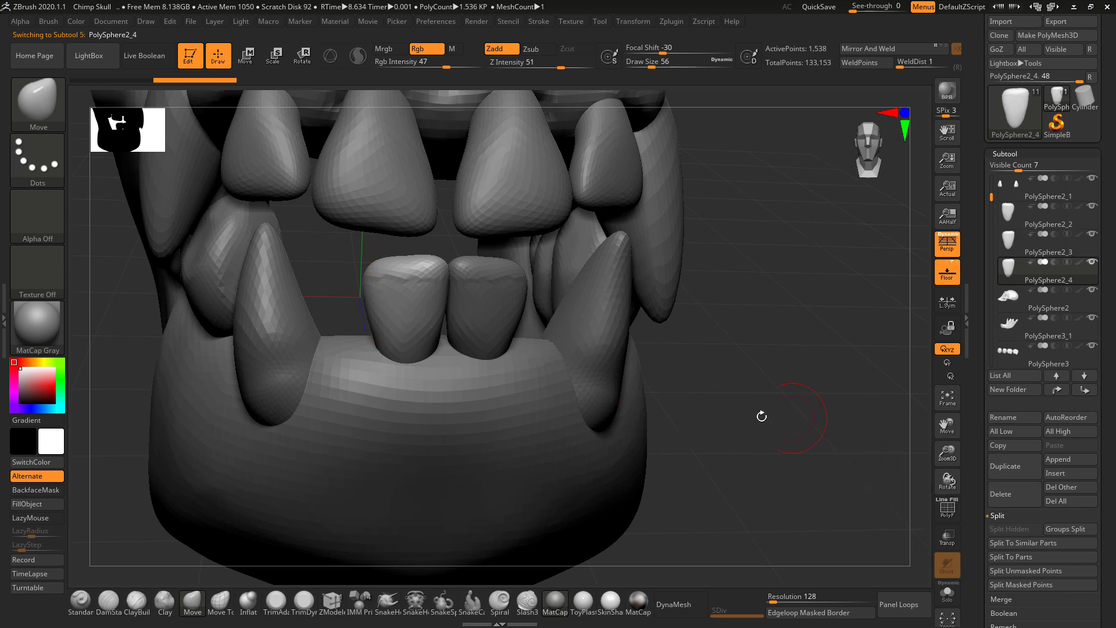
pyautogui.press('w')
pyautogui.moveTo(410, 299); pyautogui.dragTo(654, 378)
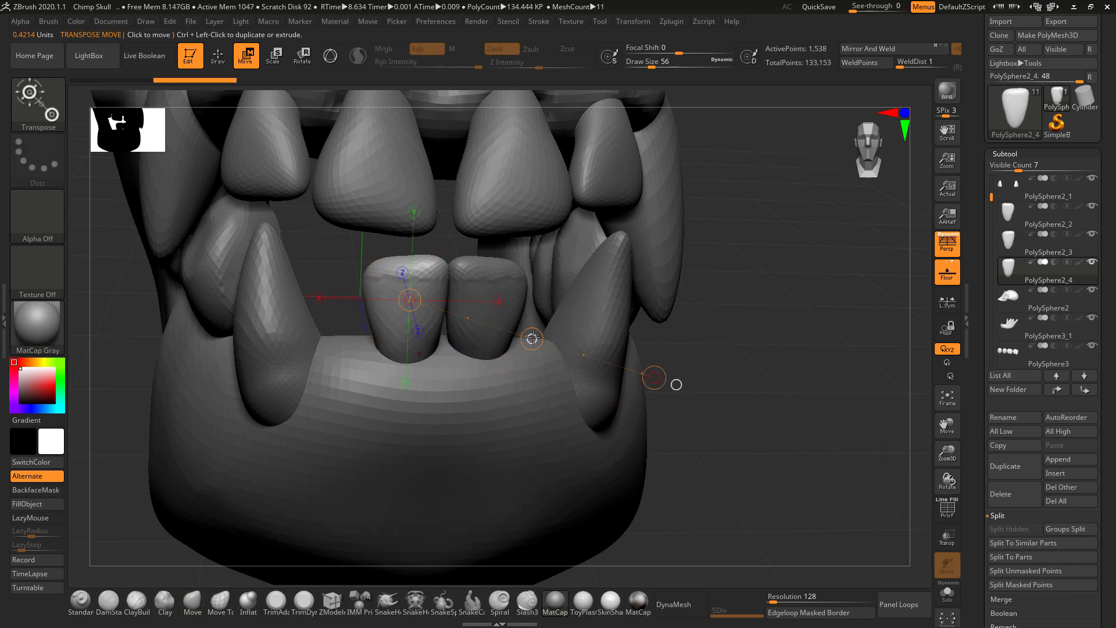
pyautogui.keyDown('ctrl'); pyautogui.moveTo(532, 339); pyautogui.dragTo(455, 344); pyautogui.keyUp('ctrl')
# Step: Lower the duplicated incisor into the jaw and scale it down slightly so it reads as the smaller lateral tooth
pyautogui.moveTo(747, 346); pyautogui.dragTo(703, 315)
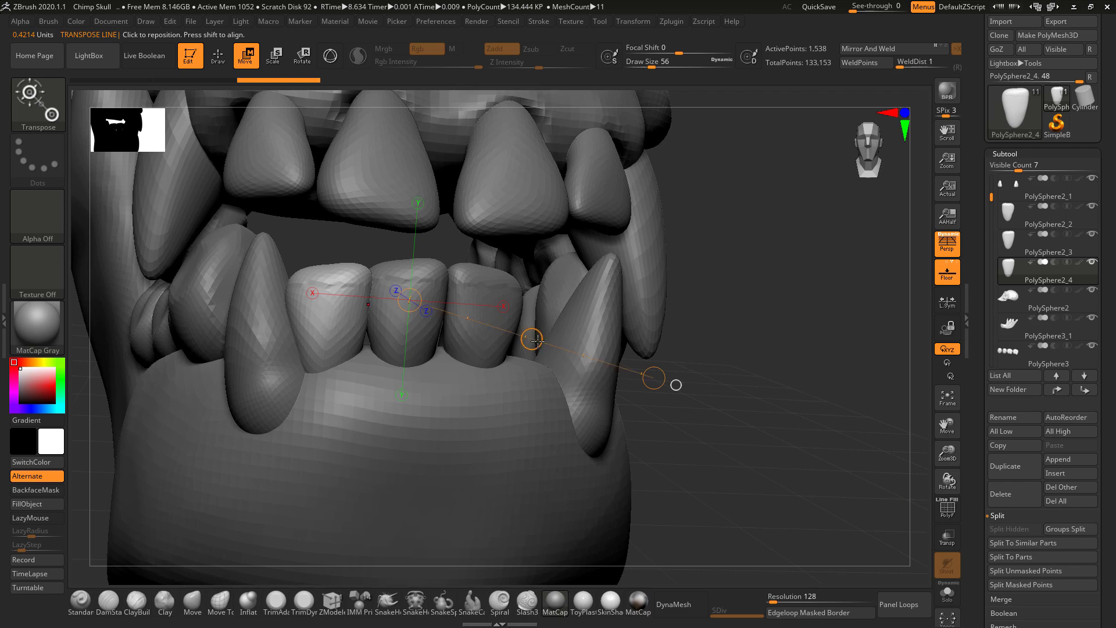
pyautogui.moveTo(534, 341)
pyautogui.mouseDown()
pyautogui.moveTo(530, 351)
pyautogui.moveTo(537, 340)
pyautogui.mouseUp()
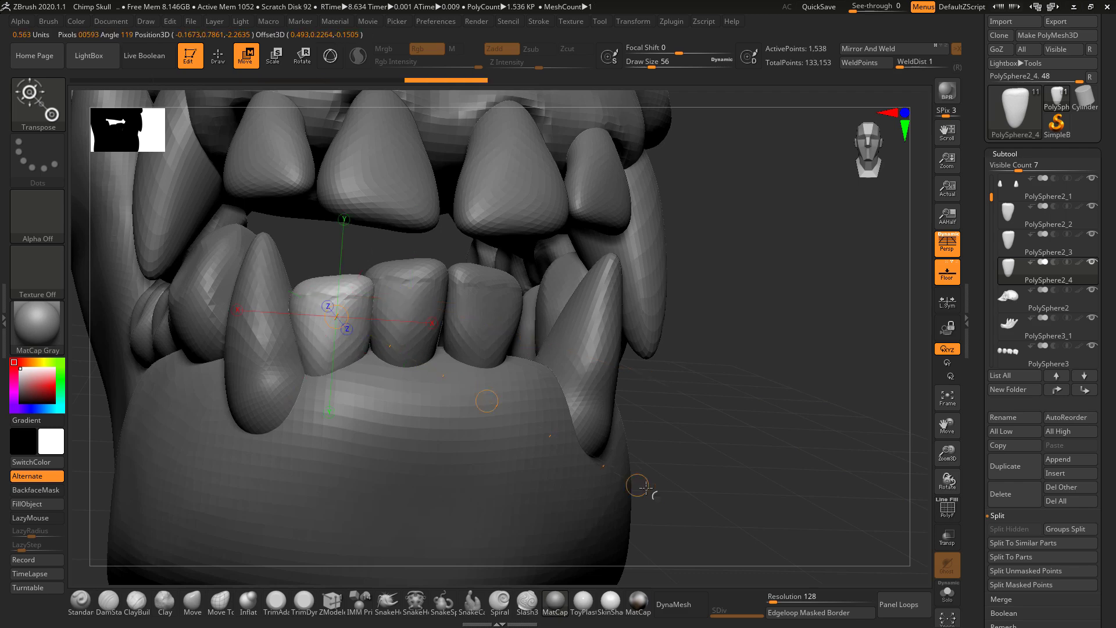
pyautogui.moveTo(494, 403)
pyautogui.mouseDown()
pyautogui.moveTo(654, 489)
pyautogui.moveTo(612, 469)
pyautogui.mouseUp()
pyautogui.press('e')
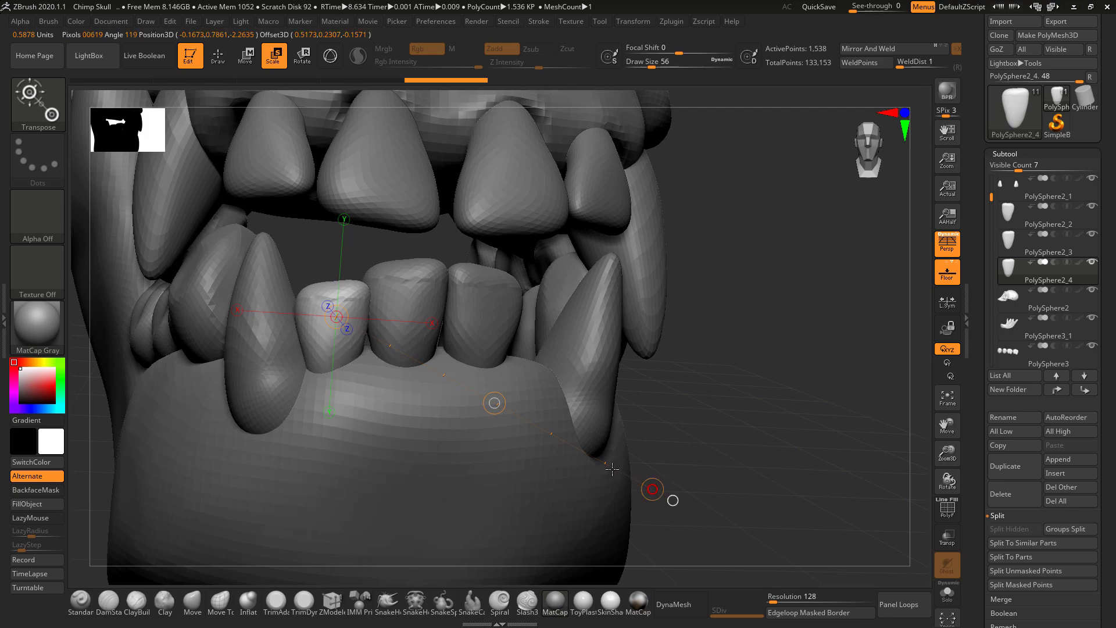
pyautogui.moveTo(756, 419); pyautogui.dragTo(681, 388)
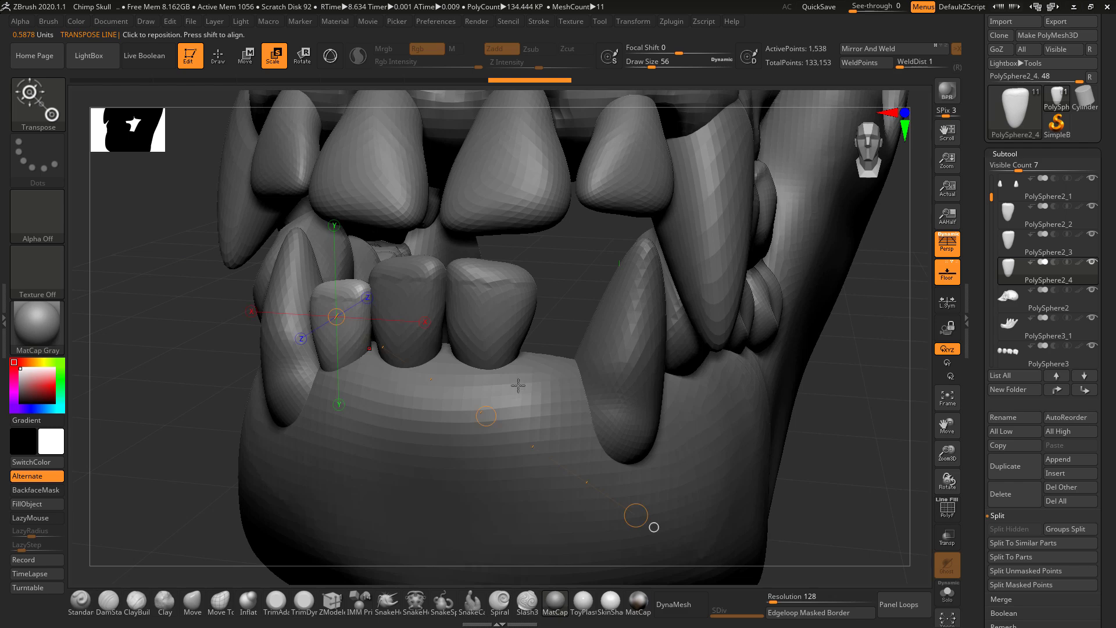
pyautogui.moveTo(815, 421)
pyautogui.mouseDown()
pyautogui.moveTo(835, 407)
pyautogui.moveTo(823, 403)
pyautogui.mouseUp()
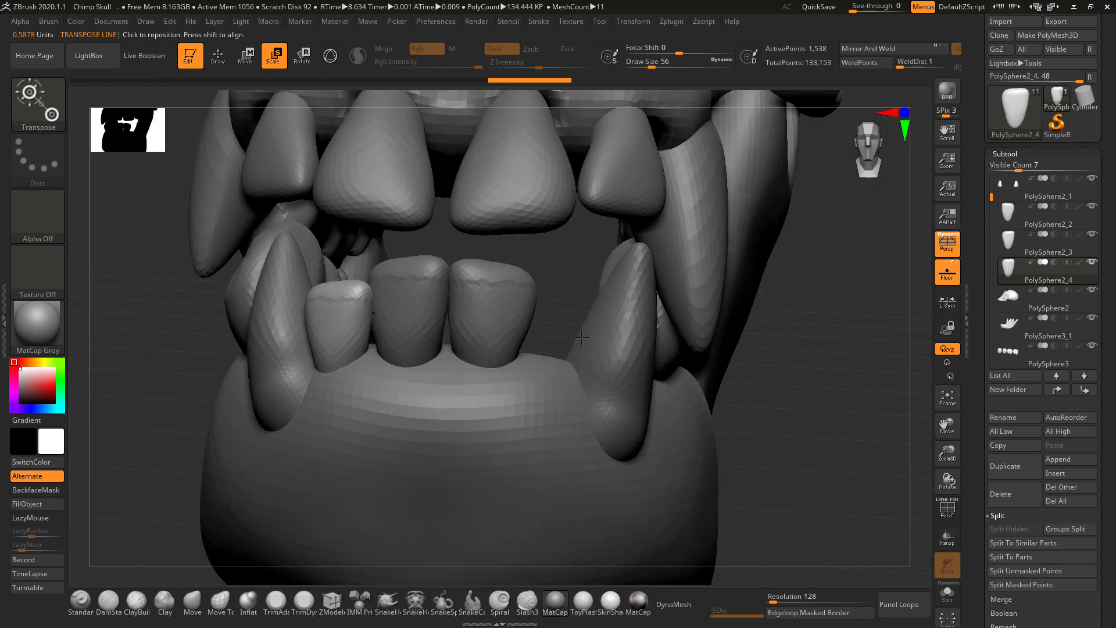
# Step: Duplicate the other central lower incisor and move the copy outward beside the canine on that side
pyautogui.keyDown('alt'); pyautogui.click(506, 328); pyautogui.keyUp('alt')
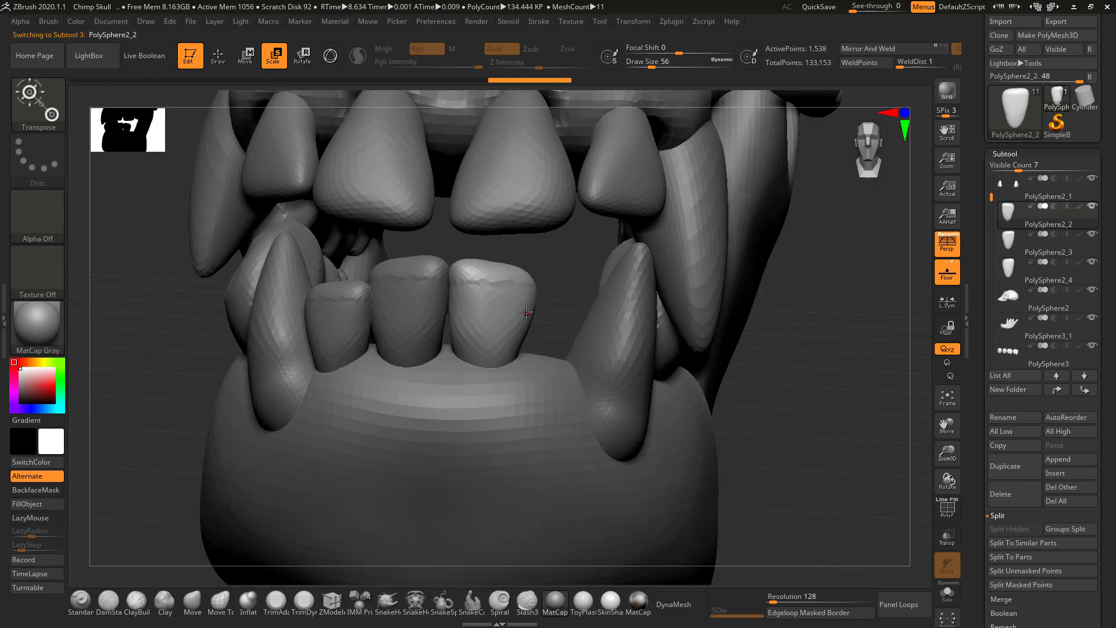
pyautogui.click(1006, 467)
pyautogui.press('w')
pyautogui.moveTo(503, 303); pyautogui.dragTo(772, 423)
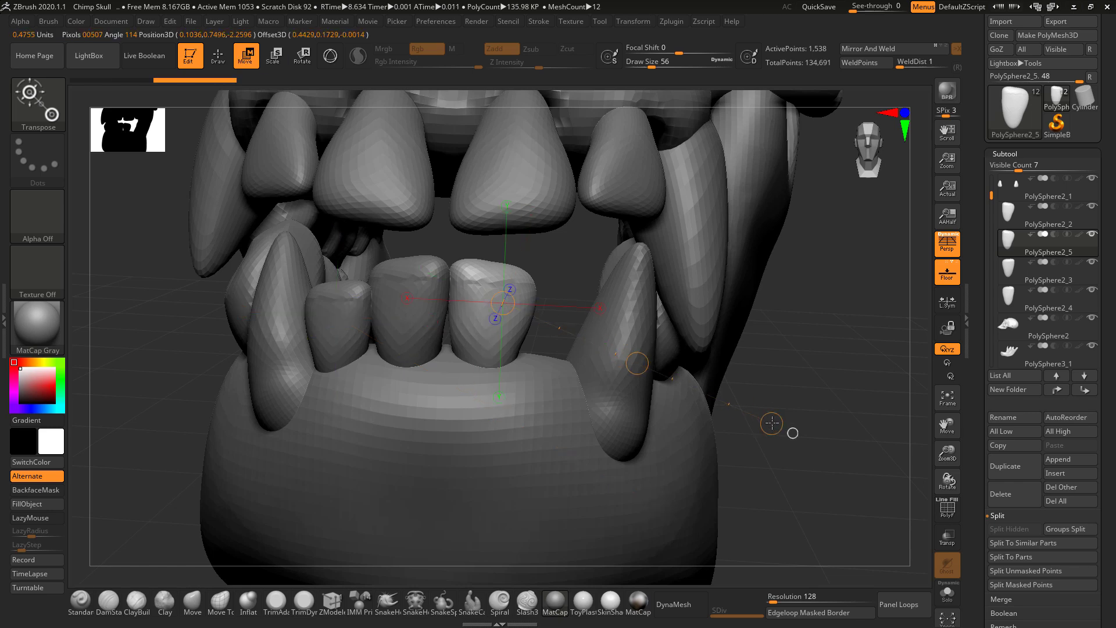
pyautogui.moveTo(637, 363); pyautogui.dragTo(670, 358)
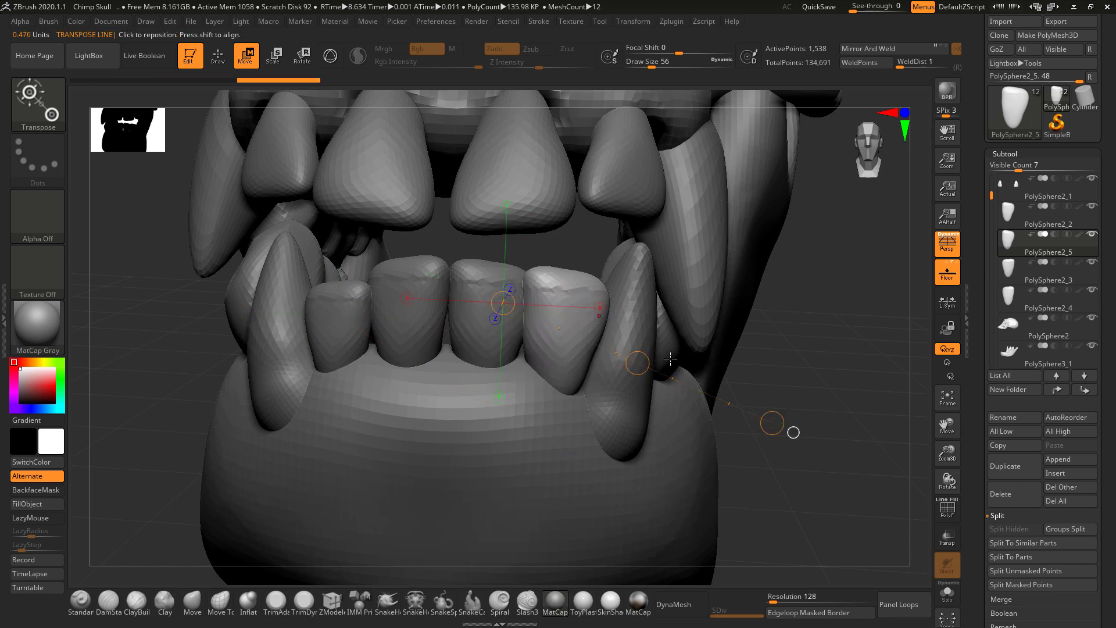
# Step: Scale the second lateral copy down and fit it between the central incisor and the canine along the jaw's curve
pyautogui.moveTo(573, 315)
pyautogui.mouseDown()
pyautogui.moveTo(638, 381)
pyautogui.moveTo(780, 467)
pyautogui.moveTo(743, 431)
pyautogui.mouseUp()
pyautogui.press('e')
pyautogui.press('w')
pyautogui.moveTo(676, 390); pyautogui.dragTo(675, 405)
pyautogui.moveTo(817, 420); pyautogui.dragTo(738, 391)
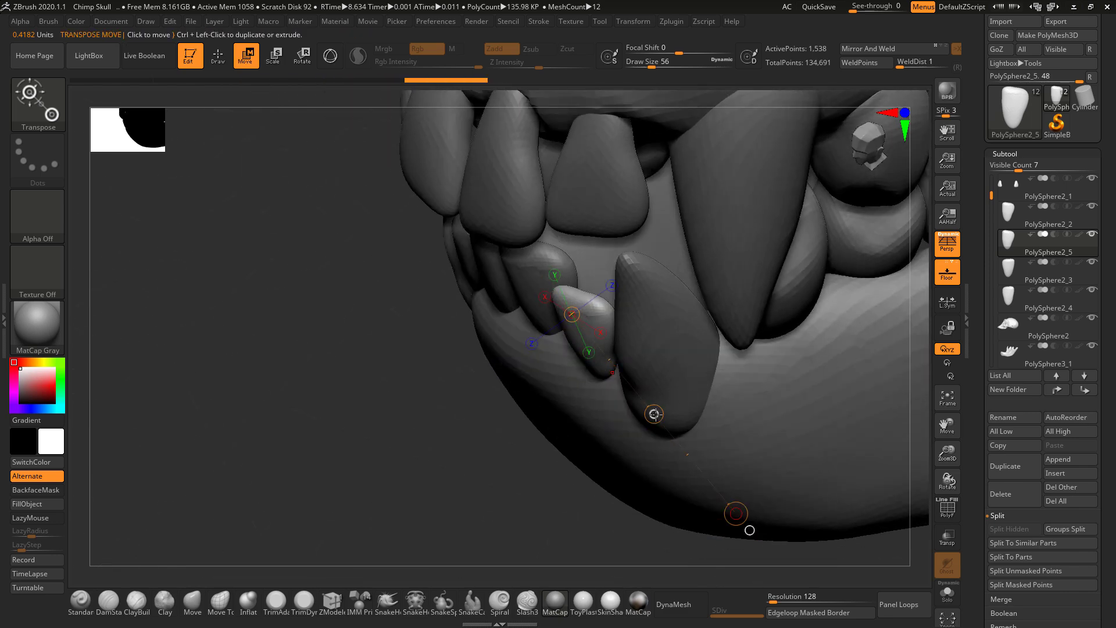
pyautogui.moveTo(654, 414); pyautogui.dragTo(652, 406)
pyautogui.moveTo(468, 488); pyautogui.dragTo(538, 462)
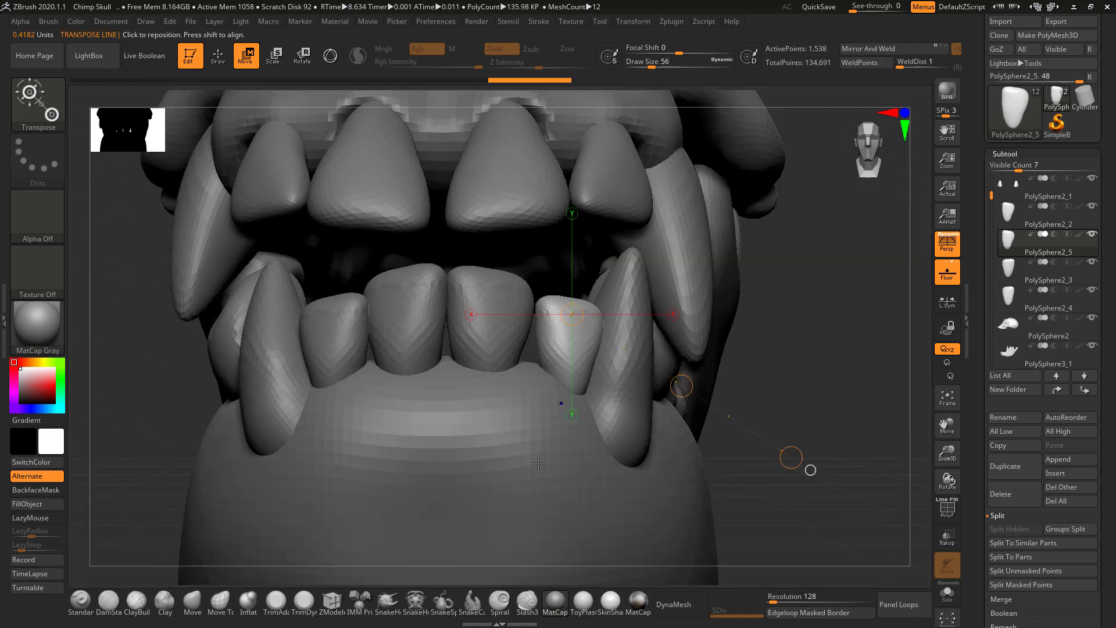
# Step: Compare the lower incisors with the front-view skull reference photo and raise the selected lateral incisor slightly
pyautogui.hotkey('alt', 'Tab')
pyautogui.hotkey('alt', 'Tab')
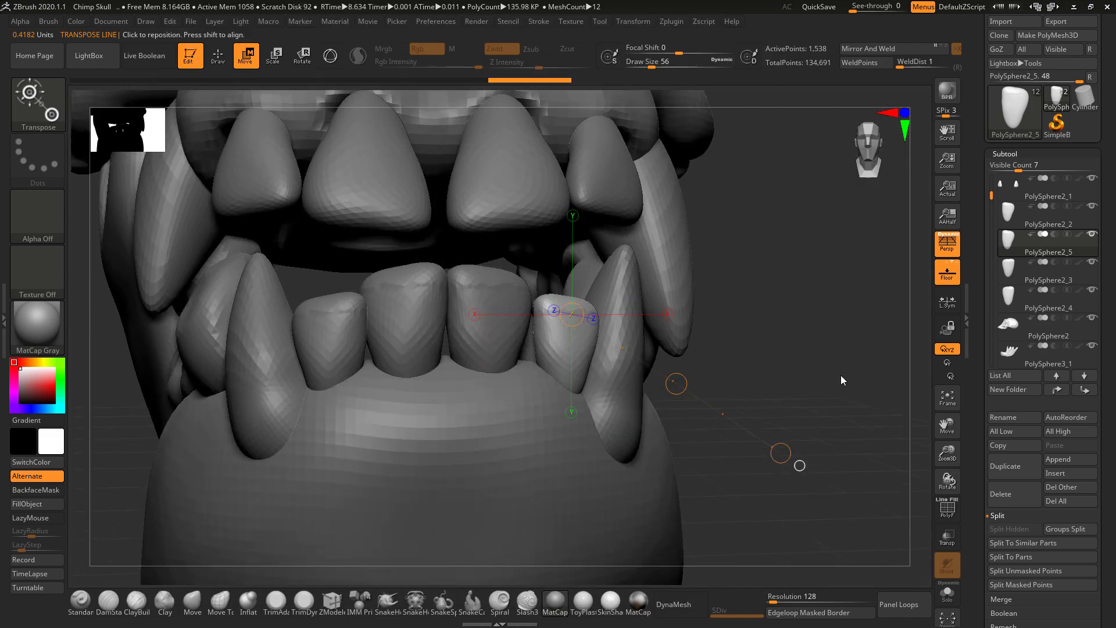
pyautogui.keyDown('alt'); pyautogui.moveTo(841, 375); pyautogui.dragTo(748, 442); pyautogui.keyUp('alt')
pyautogui.hotkey('alt', 'Tab')
pyautogui.hotkey('alt', 'Tab')
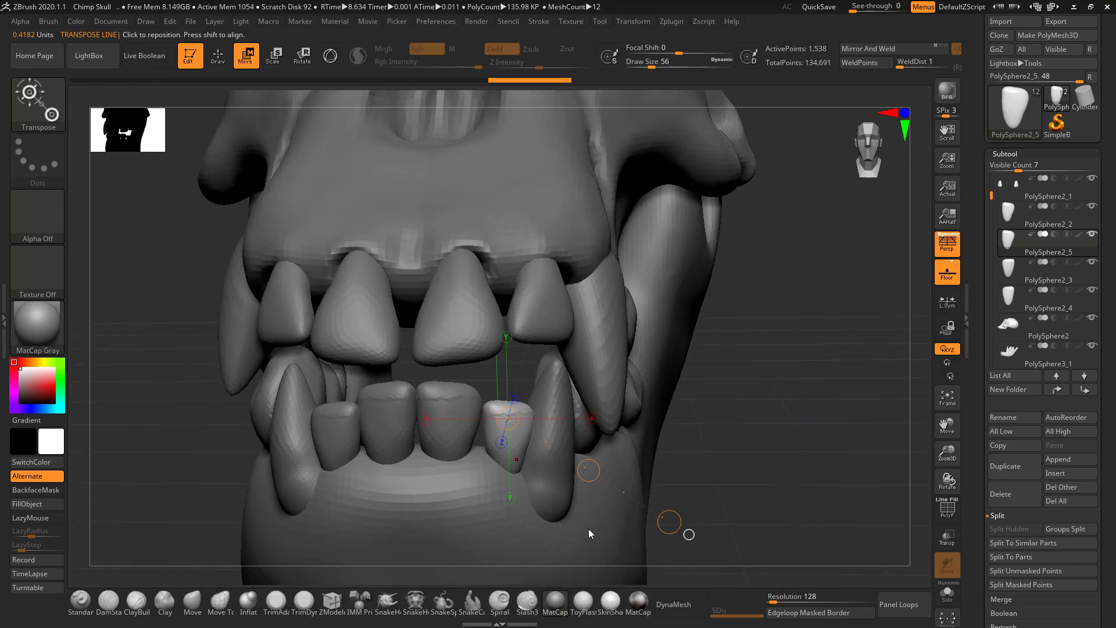
pyautogui.hotkey('alt', 'Tab')
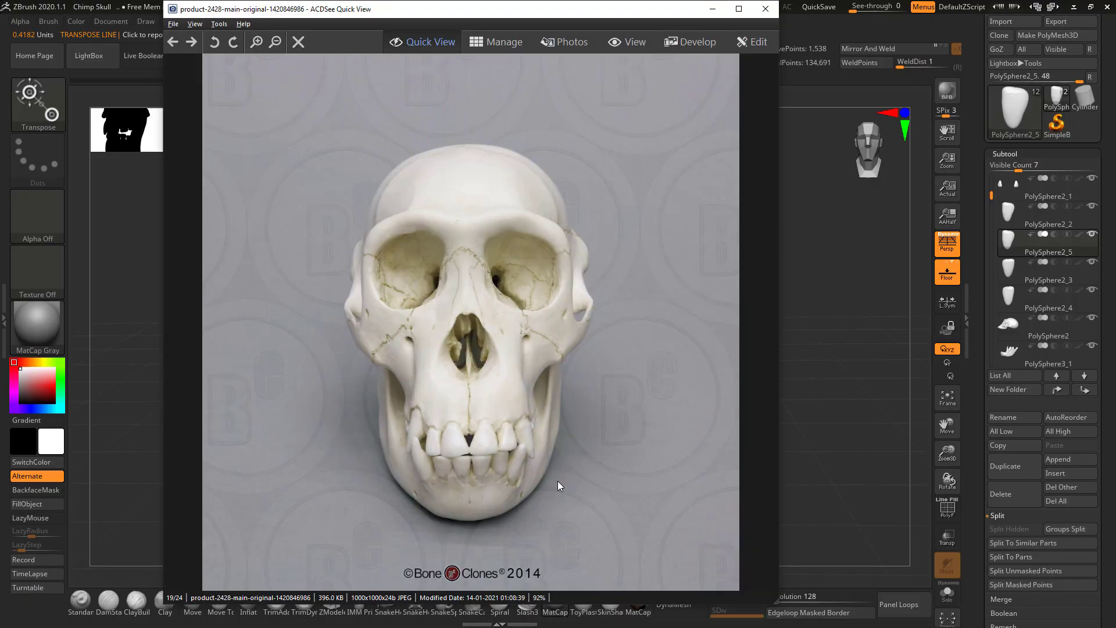
pyautogui.hotkey('alt', 'Tab')
pyautogui.moveTo(522, 446)
pyautogui.mouseDown()
pyautogui.moveTo(565, 485)
pyautogui.moveTo(543, 447)
pyautogui.moveTo(542, 457)
pyautogui.mouseUp()
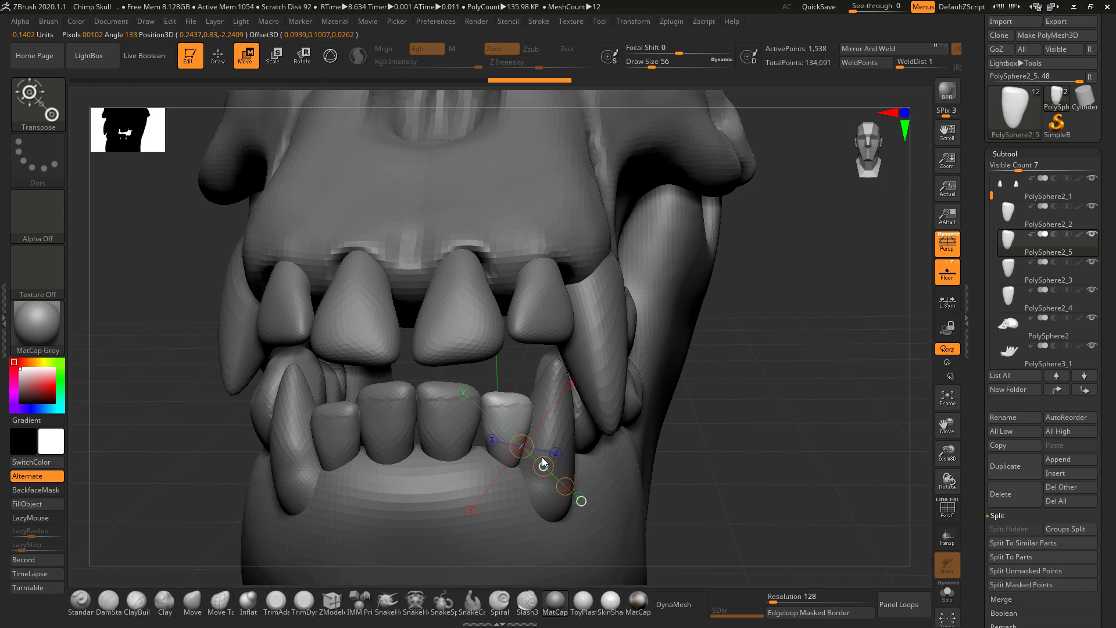
# Step: Raise each of the two central lower incisors slightly out of the jaw
pyautogui.keyDown('alt'); pyautogui.click(462, 413); pyautogui.keyUp('alt')
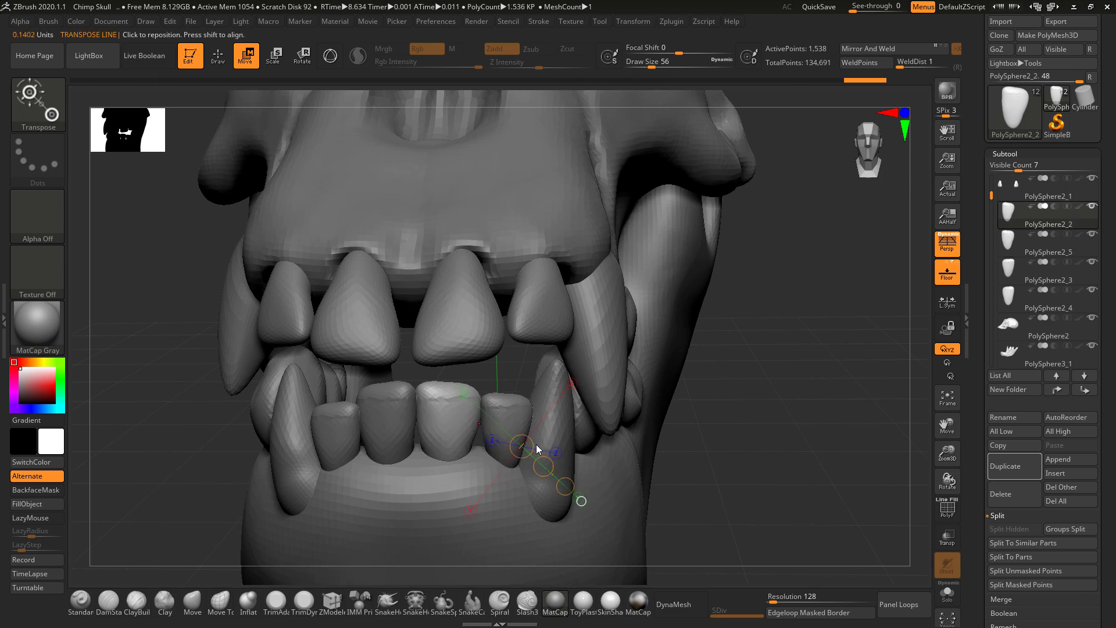
pyautogui.moveTo(454, 425); pyautogui.dragTo(618, 553)
pyautogui.moveTo(534, 492)
pyautogui.mouseDown()
pyautogui.moveTo(532, 477)
pyautogui.moveTo(543, 485)
pyautogui.mouseUp()
pyautogui.keyDown('alt'); pyautogui.click(413, 430); pyautogui.keyUp('alt')
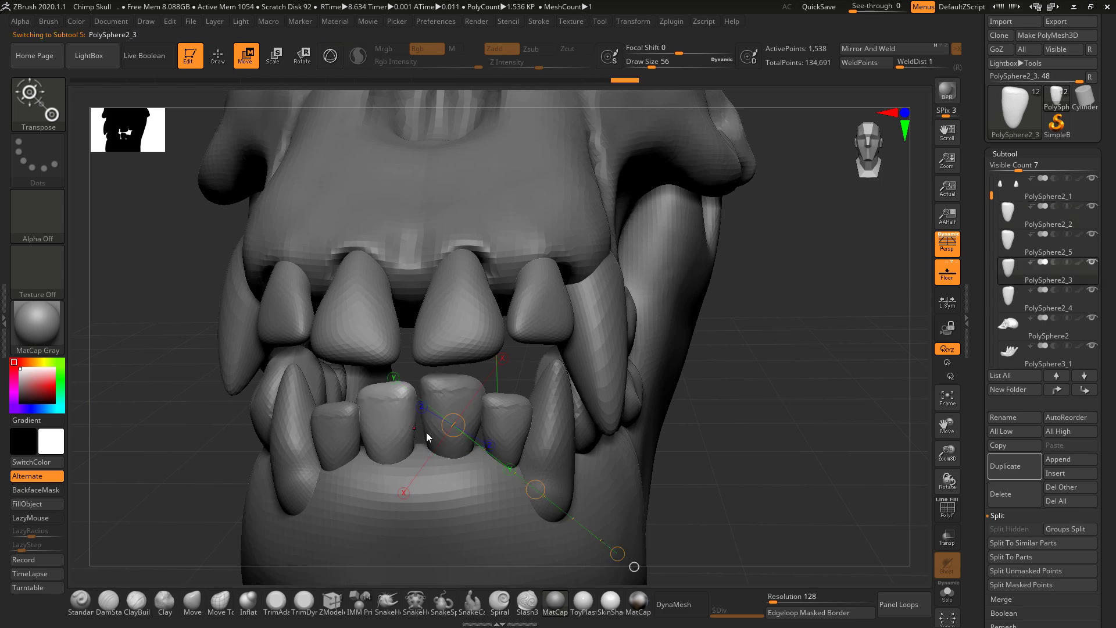
pyautogui.moveTo(396, 428); pyautogui.dragTo(518, 575)
pyautogui.moveTo(456, 502); pyautogui.dragTo(458, 497)
# Step: Raise the remaining lateral lower incisor and adjust the upper edges of both lateral incisors with the Move brush
pyautogui.keyDown('alt'); pyautogui.click(333, 434); pyautogui.keyUp('alt')
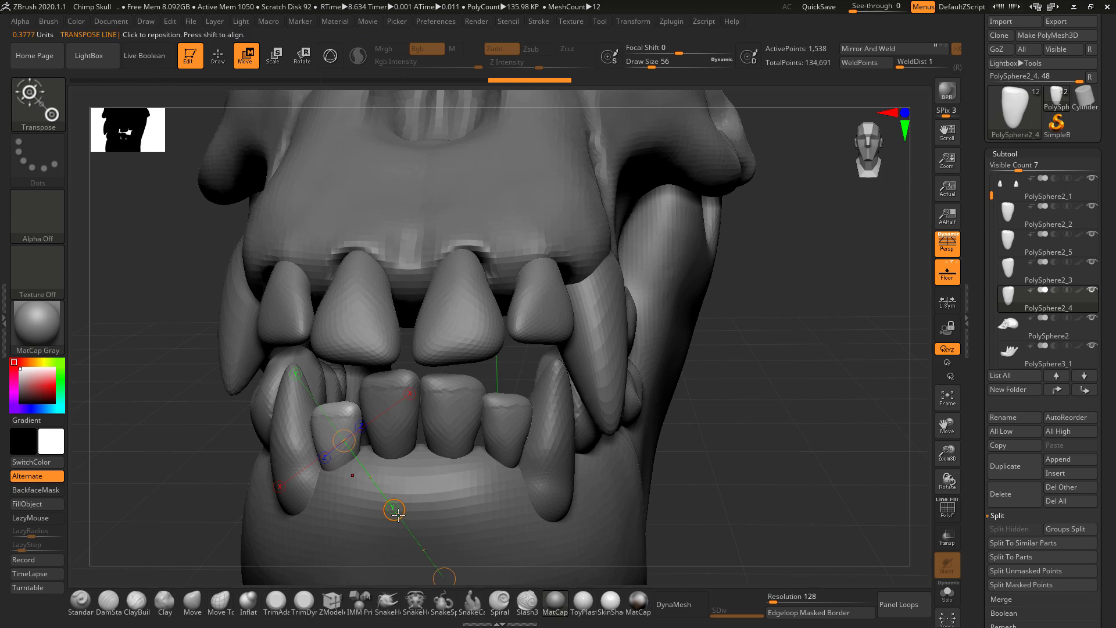
pyautogui.moveTo(392, 509); pyautogui.dragTo(397, 493)
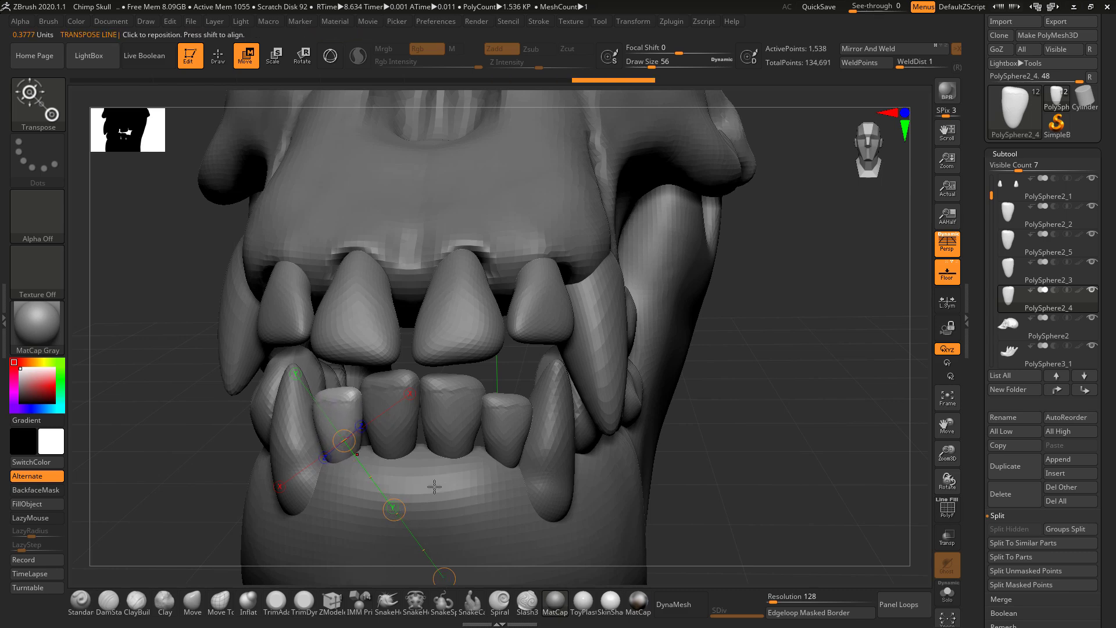
pyautogui.click(196, 601)
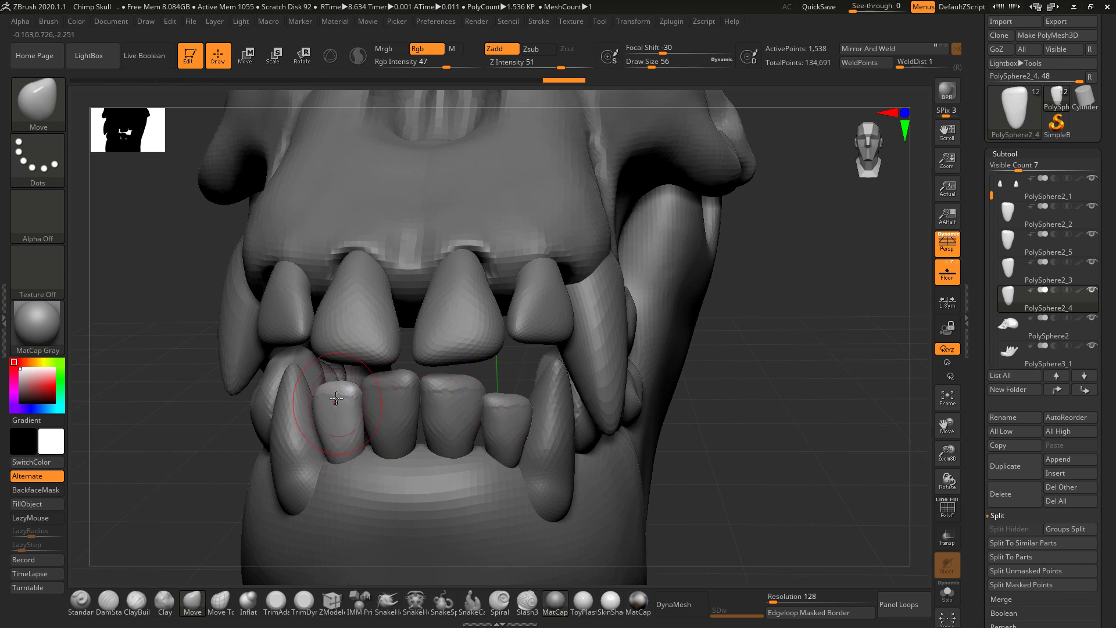
pyautogui.keyDown('alt'); pyautogui.click(517, 421); pyautogui.keyUp('alt')
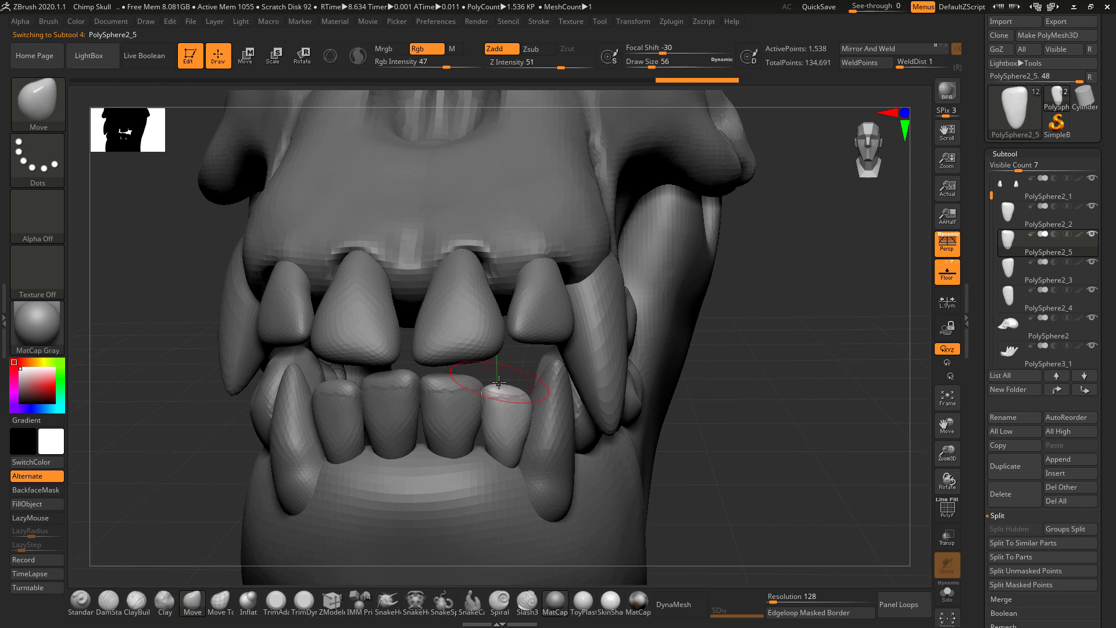
pyautogui.moveTo(714, 386)
pyautogui.mouseDown()
pyautogui.moveTo(730, 420)
pyautogui.moveTo(674, 366)
pyautogui.moveTo(512, 347)
pyautogui.mouseUp()
# Step: Select the paired upper central incisors, mask one of them and split the unmasked points into a separate subtool
pyautogui.keyDown('alt'); pyautogui.click(475, 304); pyautogui.keyUp('alt')
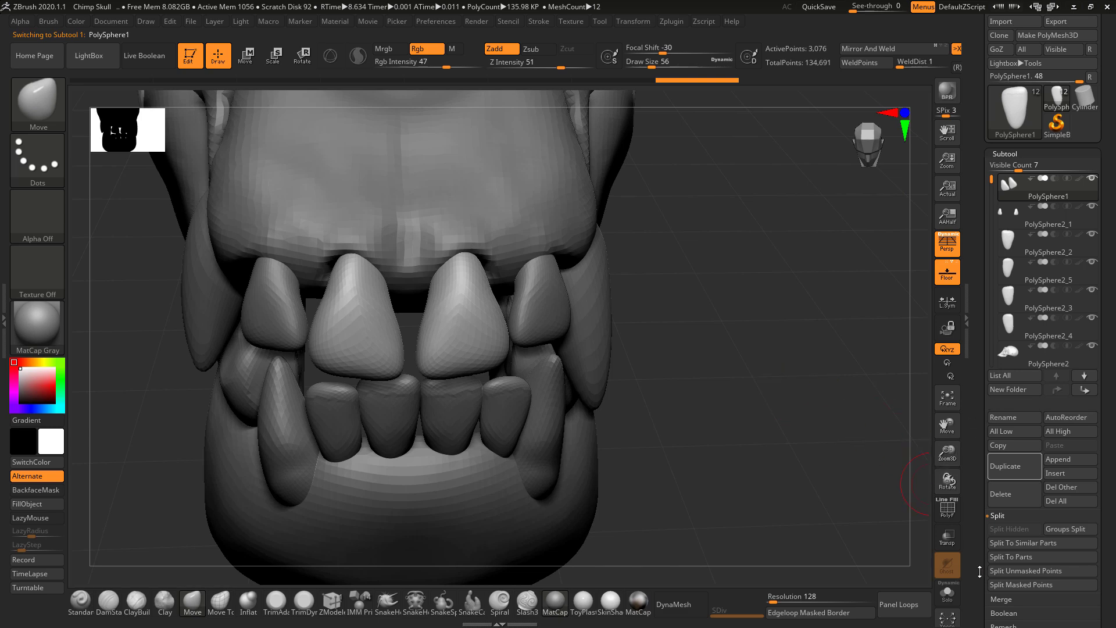
pyautogui.moveTo(980, 572); pyautogui.dragTo(979, 475)
pyautogui.moveTo(650, 232)
pyautogui.keyDown('ctrl'); pyautogui.mouseDown()
pyautogui.moveTo(451, 215)
pyautogui.moveTo(408, 296)
pyautogui.moveTo(415, 355)
pyautogui.moveTo(442, 400)
pyautogui.moveTo(596, 271)
pyautogui.mouseUp(); pyautogui.keyUp('ctrl')
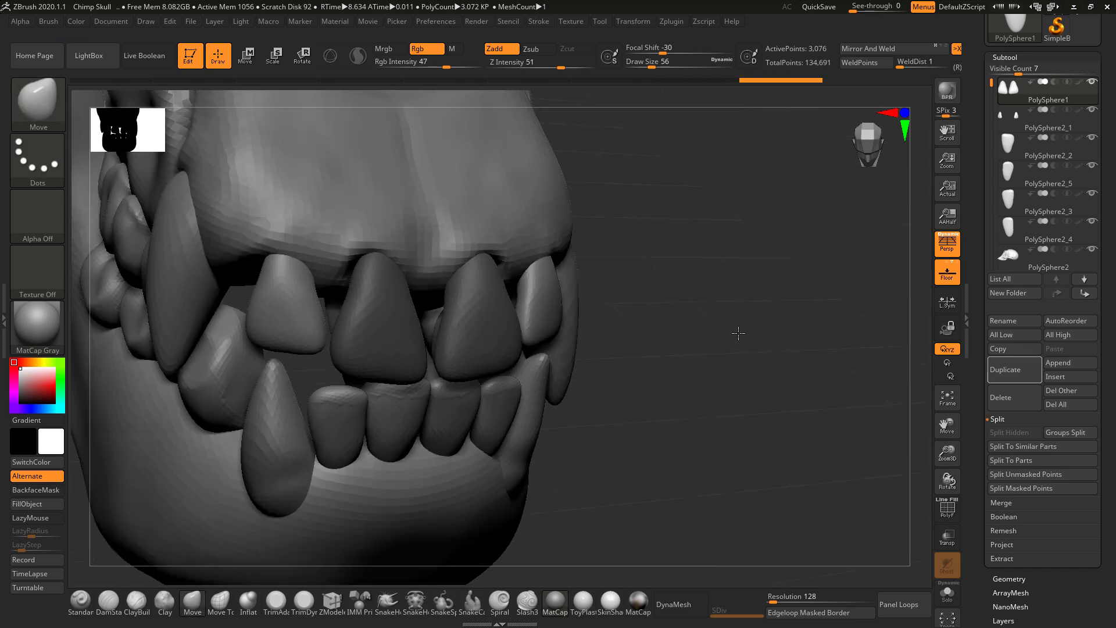
pyautogui.moveTo(734, 334); pyautogui.dragTo(717, 326)
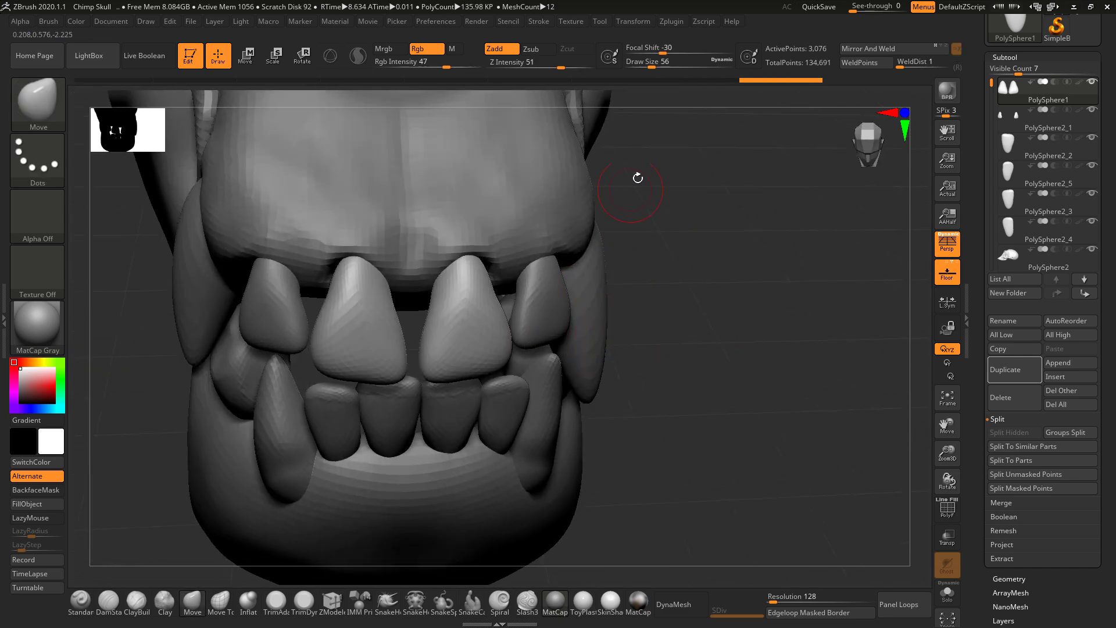
pyautogui.moveTo(651, 171)
pyautogui.keyDown('ctrl'); pyautogui.mouseDown()
pyautogui.moveTo(436, 180)
pyautogui.moveTo(401, 304)
pyautogui.moveTo(407, 351)
pyautogui.moveTo(555, 398)
pyautogui.moveTo(653, 174)
pyautogui.mouseUp(); pyautogui.keyUp('ctrl')
pyautogui.moveTo(820, 398); pyautogui.dragTo(680, 350)
pyautogui.click(1020, 474)
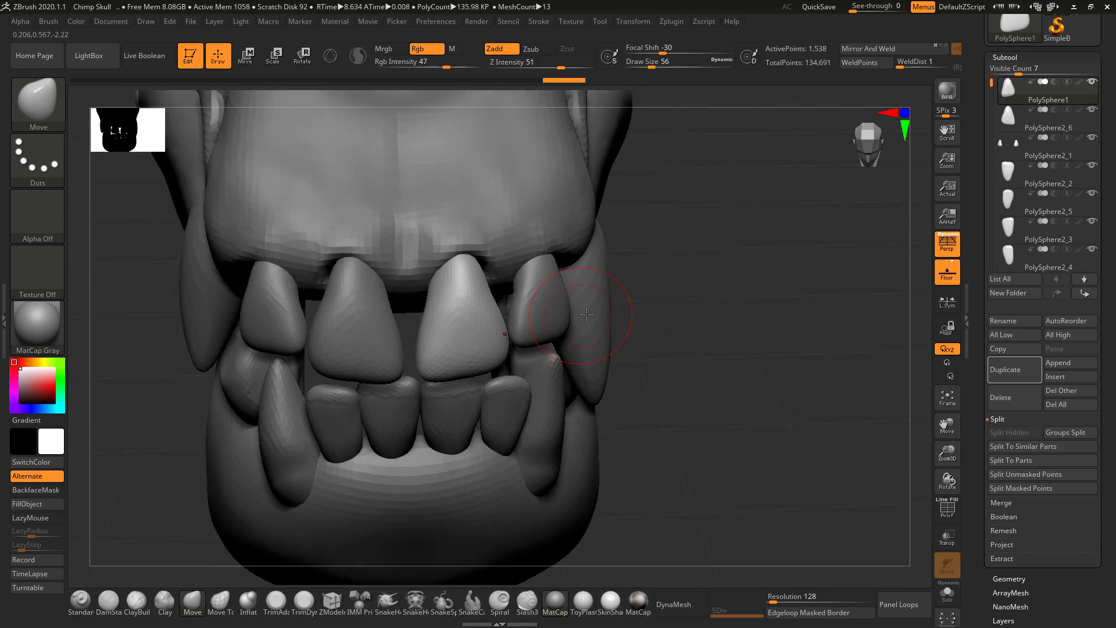
# Step: Check the reference photo and pull the selected upper central incisor's inner edge toward the midline with the Move brush
pyautogui.hotkey('alt', 'Tab')
pyautogui.hotkey('alt', 'Tab')
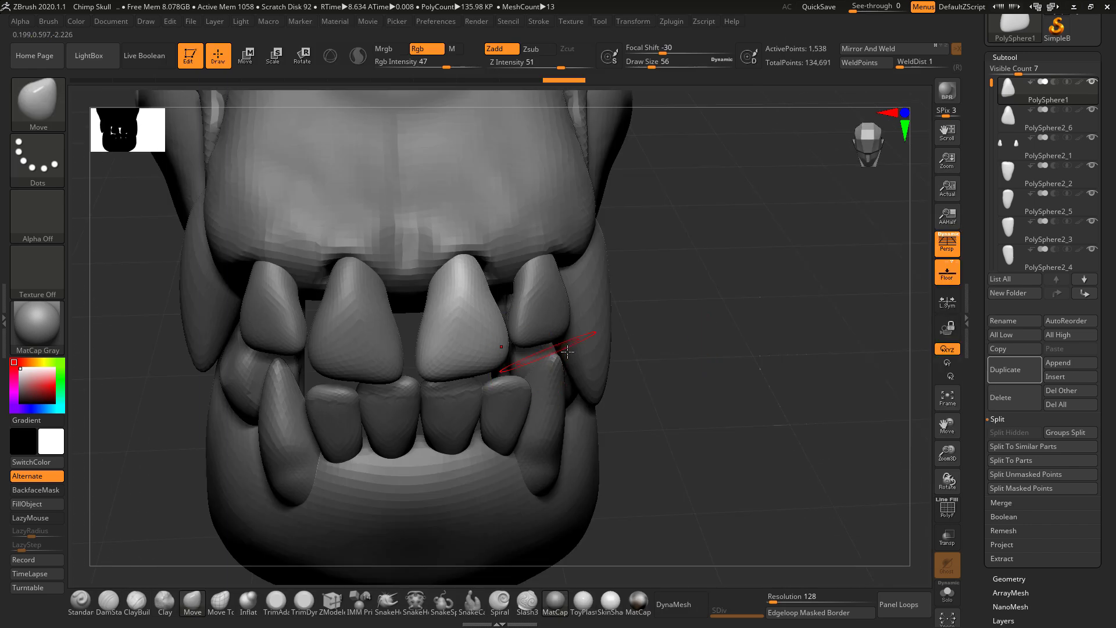
pyautogui.moveTo(699, 345); pyautogui.dragTo(671, 339)
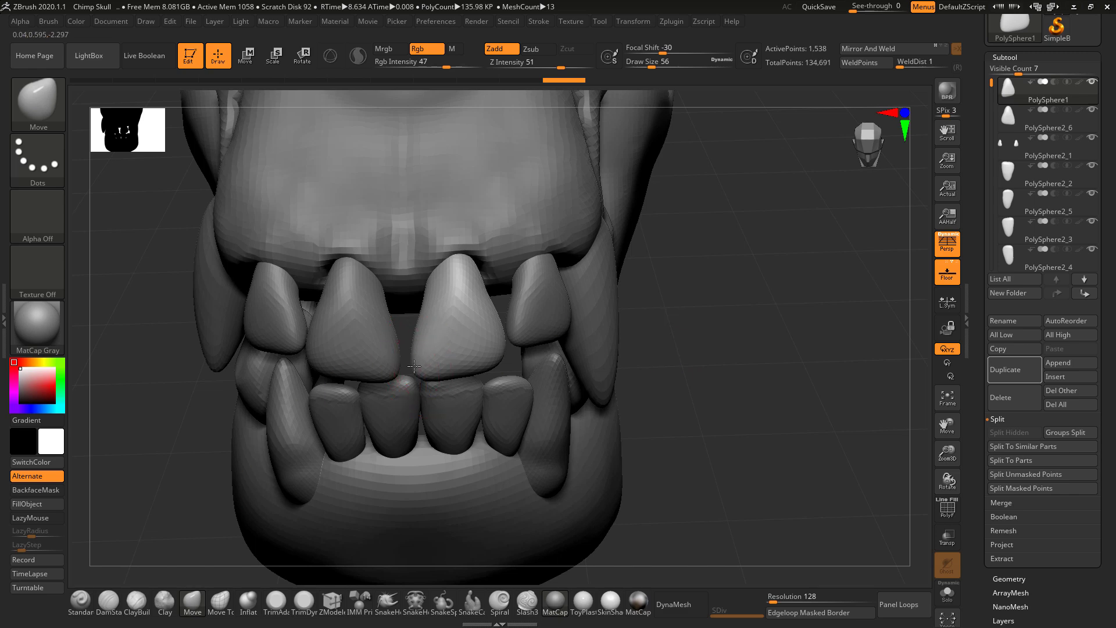
pyautogui.moveTo(411, 355); pyautogui.dragTo(403, 355)
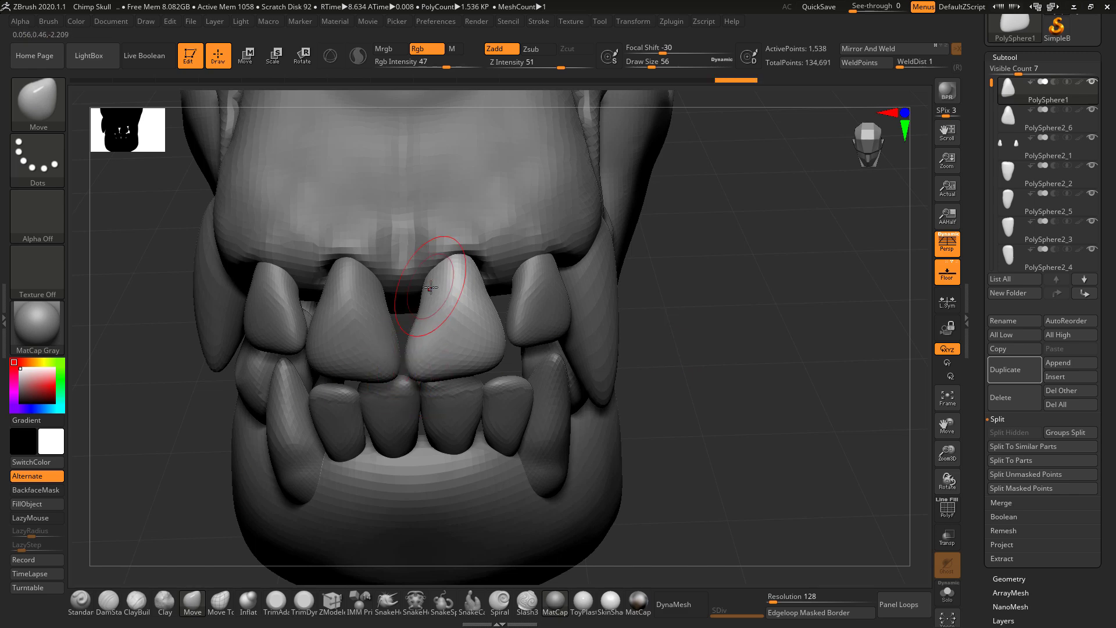
# Step: Set the Move brush's draw size to 112 and reshape the lower part of the selected upper central incisor
pyautogui.press('space')
pyautogui.moveTo(468, 375)
pyautogui.mouseDown()
pyautogui.moveTo(479, 374)
pyautogui.moveTo(477, 391)
pyautogui.mouseUp()
pyautogui.moveTo(656, 348); pyautogui.dragTo(604, 364)
pyautogui.moveTo(485, 363); pyautogui.dragTo(495, 375)
pyautogui.moveTo(738, 366)
pyautogui.mouseDown()
pyautogui.moveTo(552, 375)
pyautogui.moveTo(494, 393)
pyautogui.mouseUp()
pyautogui.moveTo(302, 389)
pyautogui.mouseDown()
pyautogui.moveTo(515, 393)
pyautogui.moveTo(423, 378)
pyautogui.moveTo(396, 391)
pyautogui.moveTo(403, 399)
pyautogui.mouseUp()
# Step: Select the other upper central incisor, reshape its inner side with the Move brush and compare it with the reference photo
pyautogui.keyDown('alt'); pyautogui.click(365, 368); pyautogui.keyUp('alt')
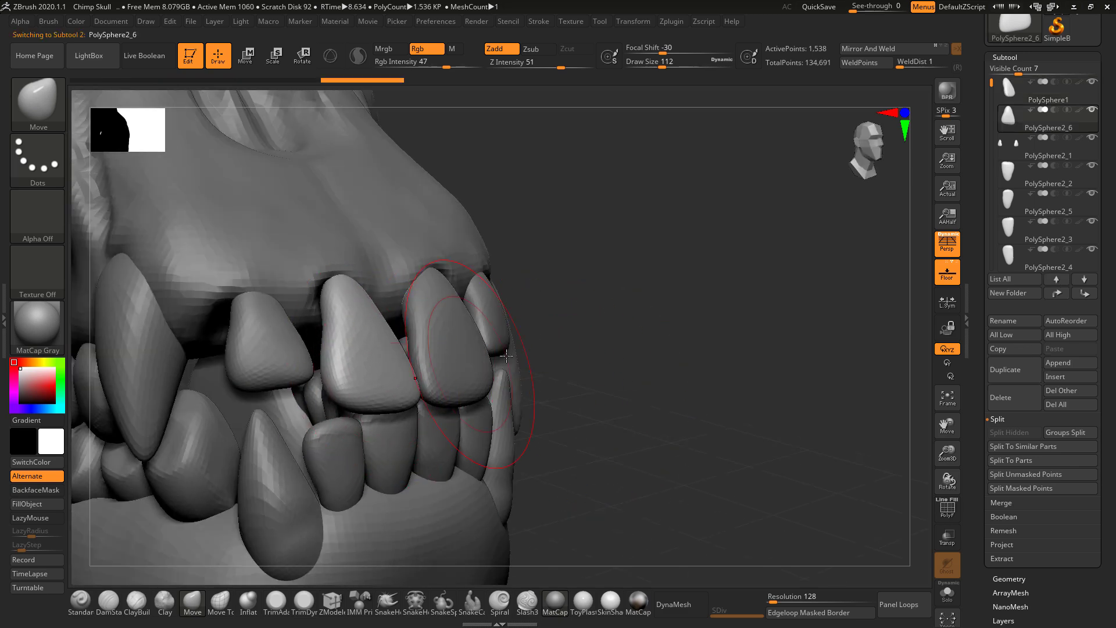
pyautogui.moveTo(567, 395); pyautogui.dragTo(477, 382)
pyautogui.moveTo(413, 314); pyautogui.dragTo(407, 298)
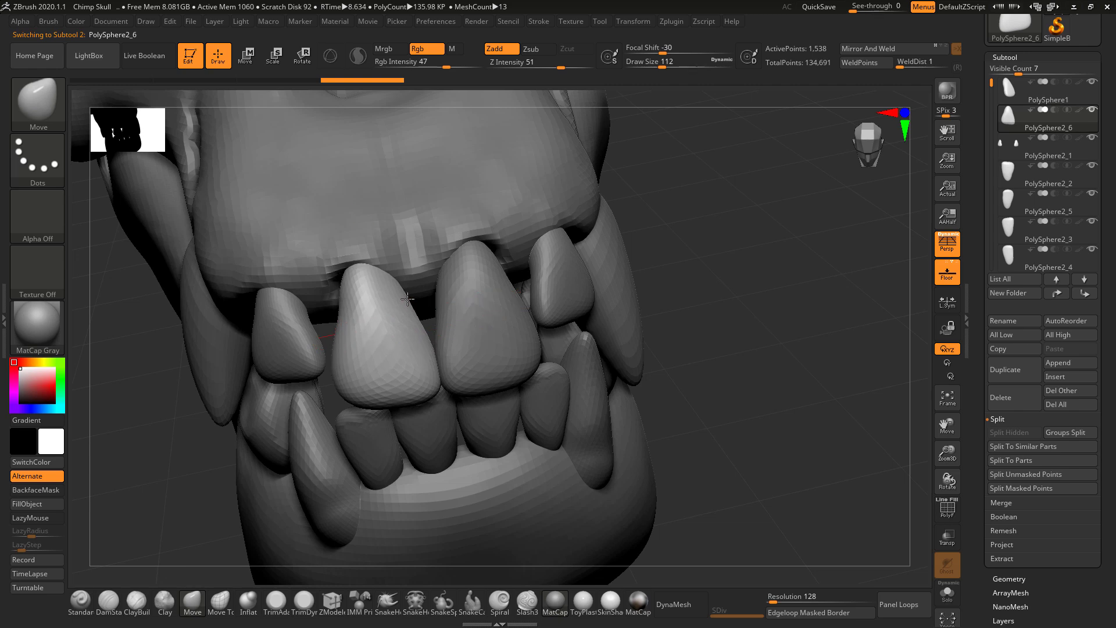
pyautogui.hotkey('alt', 'Tab')
pyautogui.hotkey('alt', 'Tab')
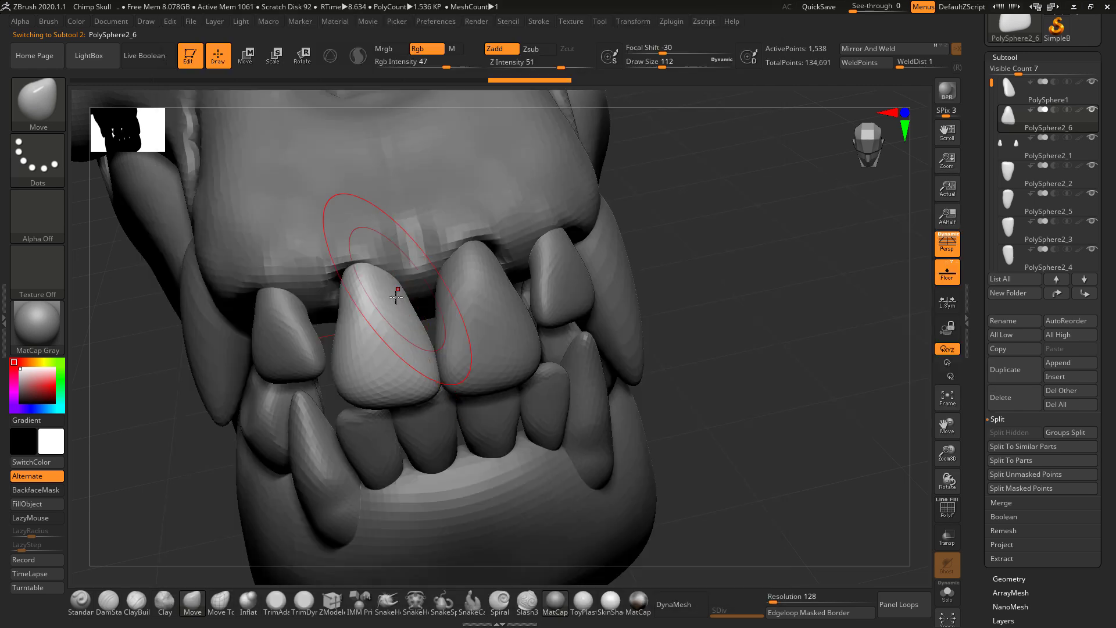
pyautogui.moveTo(694, 282); pyautogui.dragTo(734, 270)
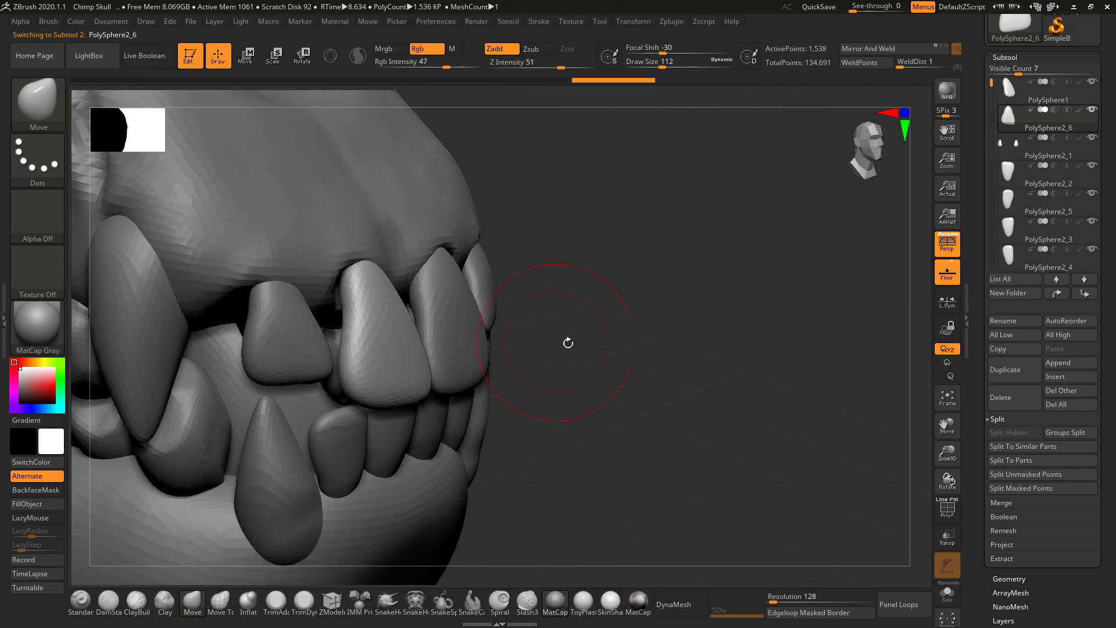
# Step: Select the paired upper lateral incisors, pull their lower part toward the central incisors with the Move brush and compare with the reference photo
pyautogui.moveTo(612, 338); pyautogui.dragTo(505, 334)
pyautogui.keyDown('alt'); pyautogui.click(305, 336); pyautogui.keyUp('alt')
pyautogui.moveTo(317, 343)
pyautogui.mouseDown()
pyautogui.moveTo(324, 387)
pyautogui.moveTo(317, 300)
pyautogui.mouseUp()
pyautogui.moveTo(304, 362); pyautogui.dragTo(320, 372)
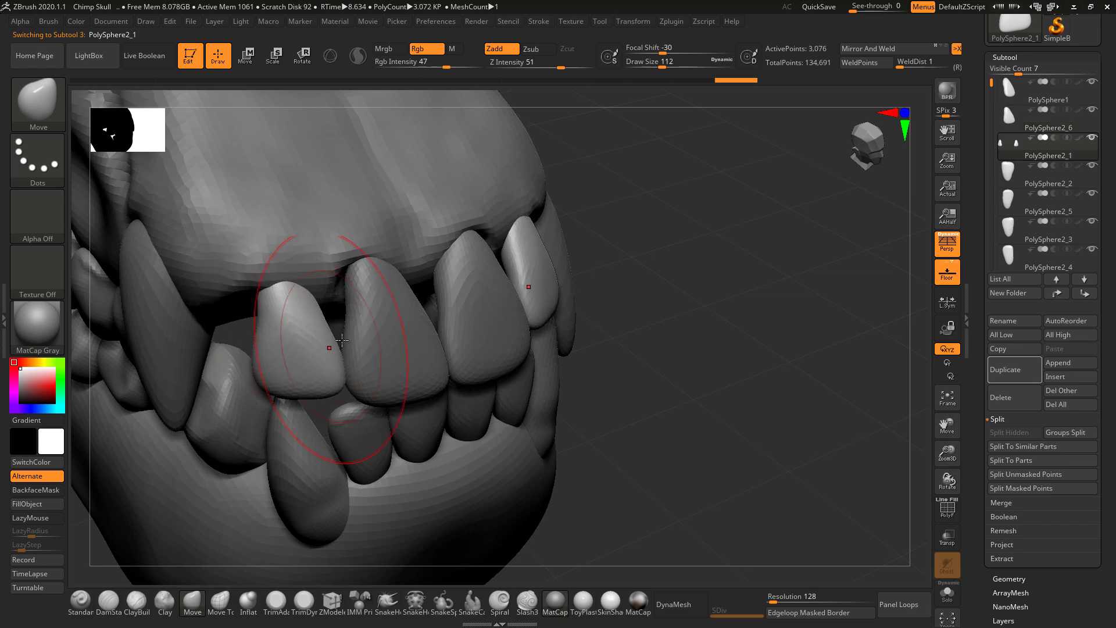
pyautogui.moveTo(698, 326); pyautogui.dragTo(645, 317)
pyautogui.hotkey('alt', 'Tab')
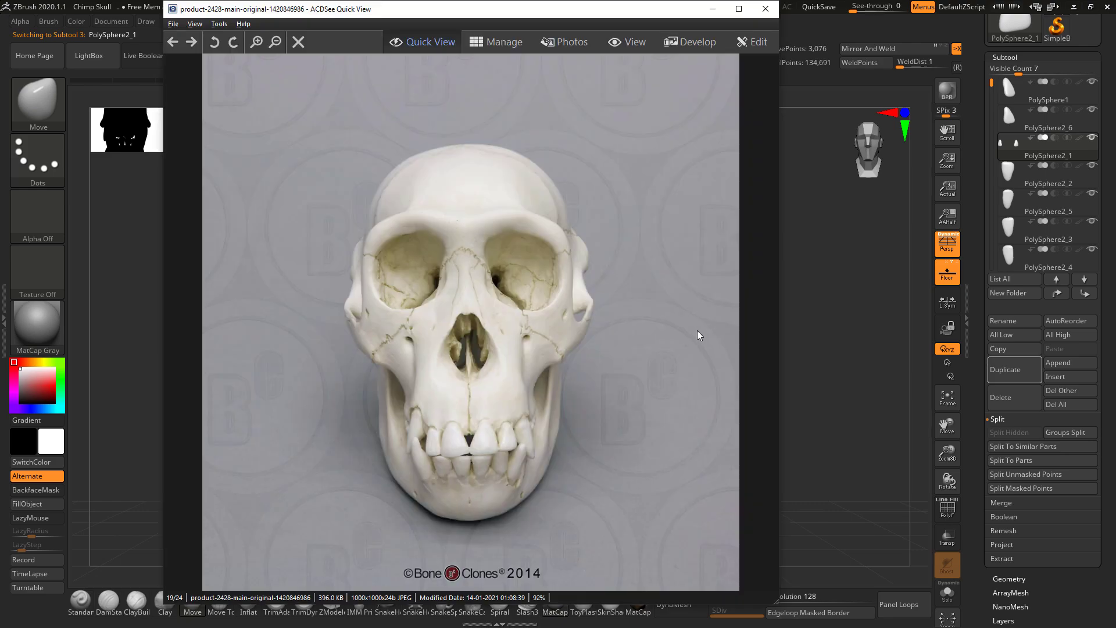
pyautogui.hotkey('alt', 'Tab')
# Step: Reshape the root ends of the paired upper lateral incisors with the Move brush from the front and side
pyautogui.moveTo(775, 372); pyautogui.dragTo(773, 413)
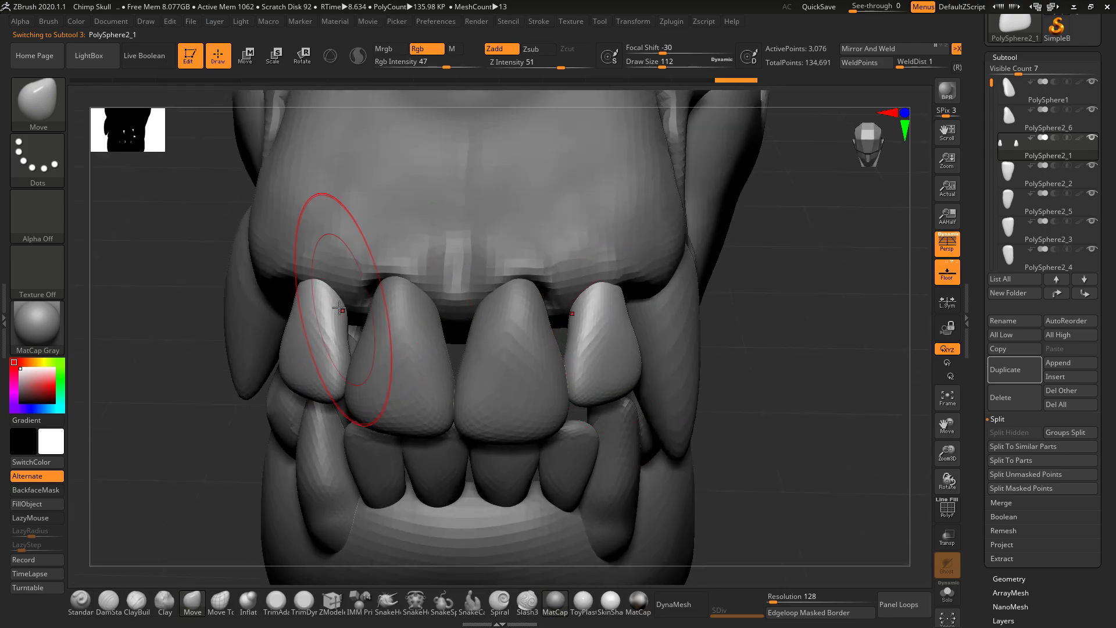
pyautogui.moveTo(331, 308)
pyautogui.mouseDown()
pyautogui.moveTo(349, 303)
pyautogui.moveTo(341, 294)
pyautogui.mouseUp()
pyautogui.moveTo(793, 343); pyautogui.dragTo(712, 340)
pyautogui.moveTo(618, 291); pyautogui.dragTo(634, 294)
pyautogui.moveTo(827, 336); pyautogui.dragTo(715, 301)
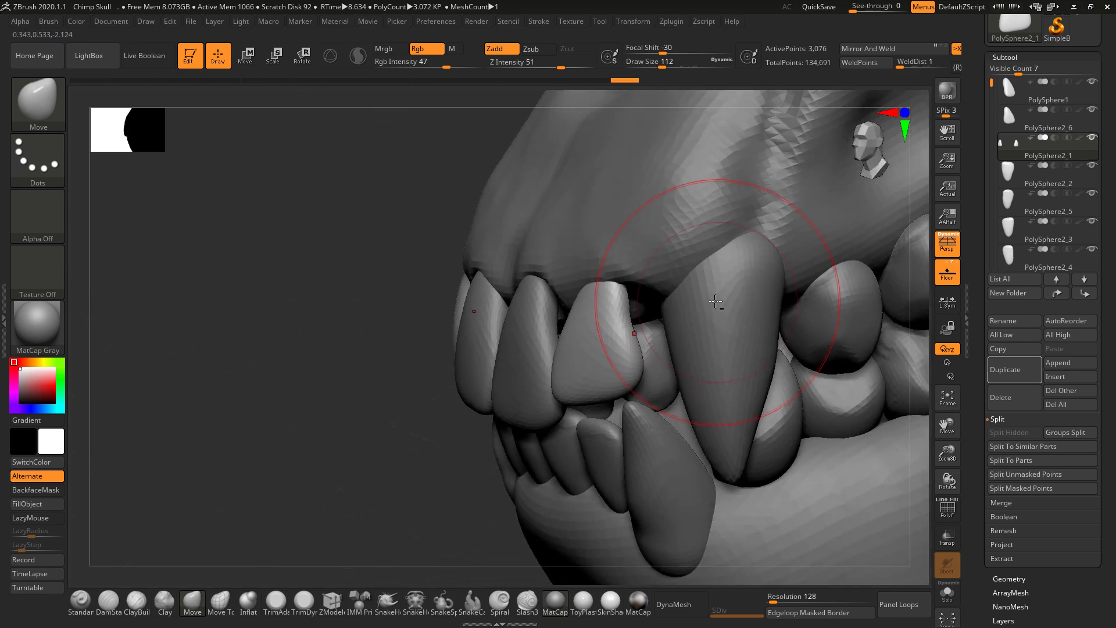
# Step: Select the upper canines, pull their front edge near the gum forward with the Move brush and check the front reference photo
pyautogui.keyDown('alt'); pyautogui.click(737, 333); pyautogui.keyUp('alt')
pyautogui.moveTo(665, 295); pyautogui.dragTo(648, 291)
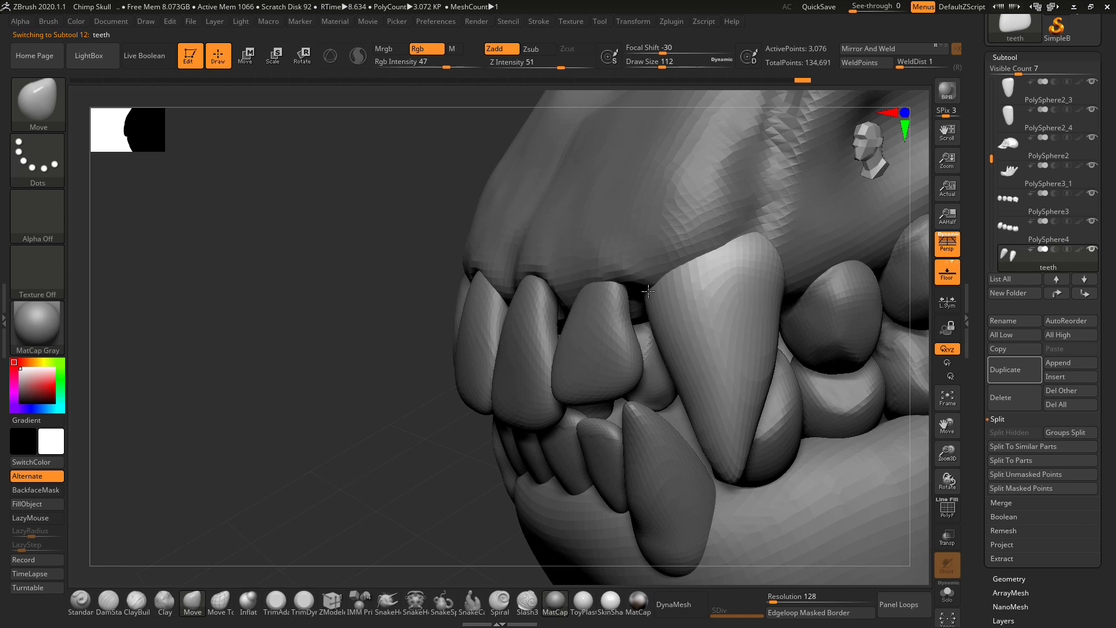
pyautogui.moveTo(448, 373); pyautogui.dragTo(598, 417)
pyautogui.hotkey('alt', 'Tab')
pyautogui.hotkey('alt', 'Tab')
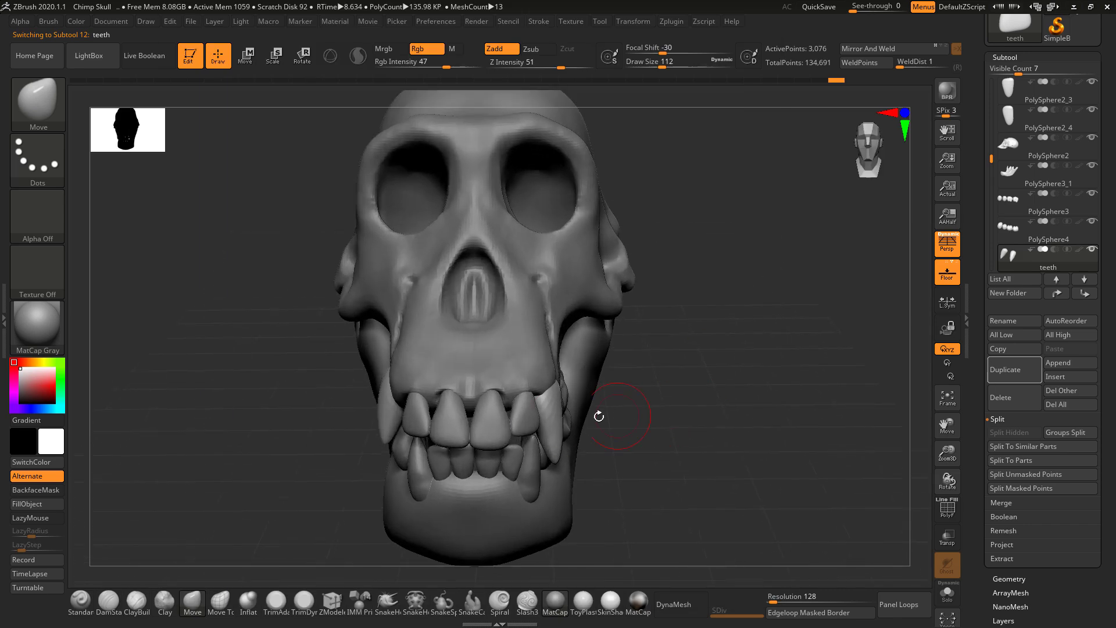
# Step: Select an upper central incisor and compare the front teeth and jaw proportions with the reference photo
pyautogui.keyDown('alt'); pyautogui.click(499, 428); pyautogui.keyUp('alt')
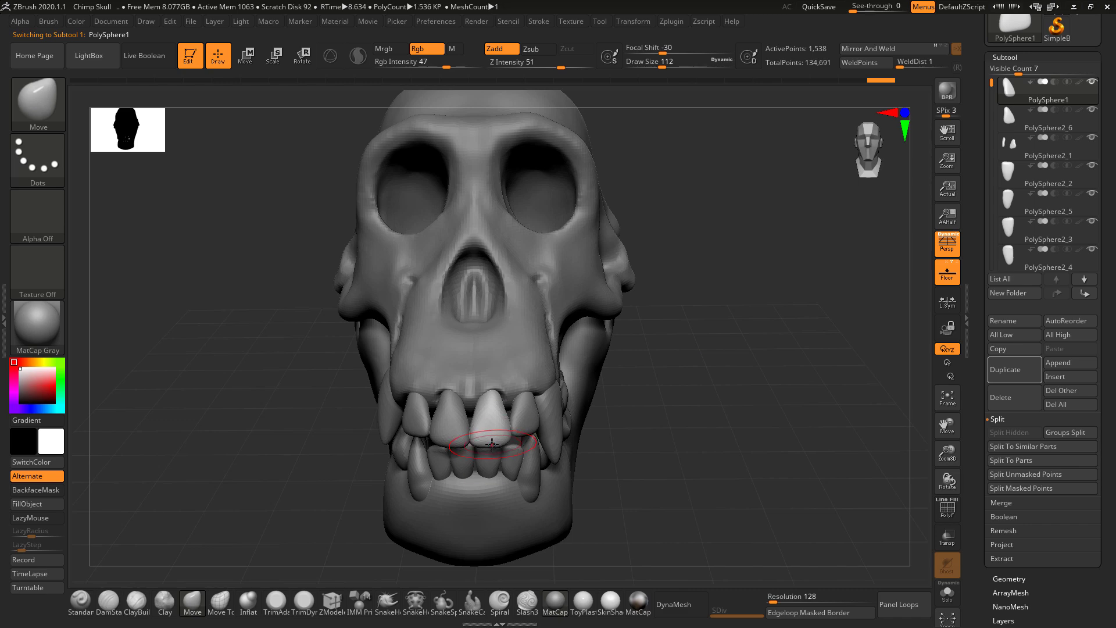
pyautogui.keyDown('alt'); pyautogui.moveTo(684, 397); pyautogui.dragTo(745, 380); pyautogui.keyUp('alt')
pyautogui.hotkey('alt', 'Tab')
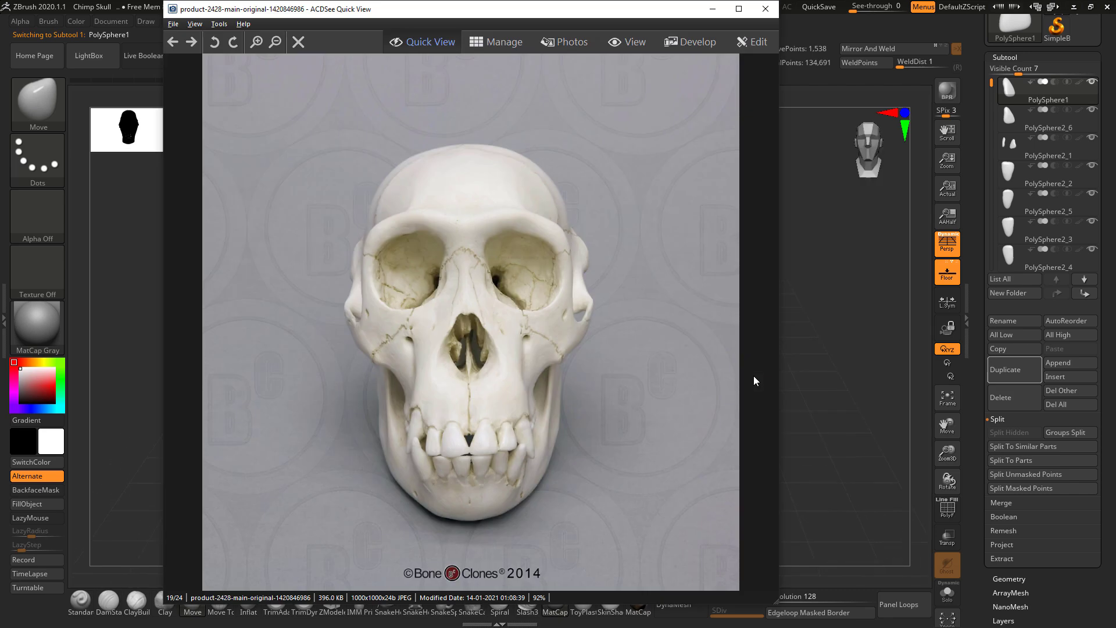
pyautogui.hotkey('alt', 'Tab')
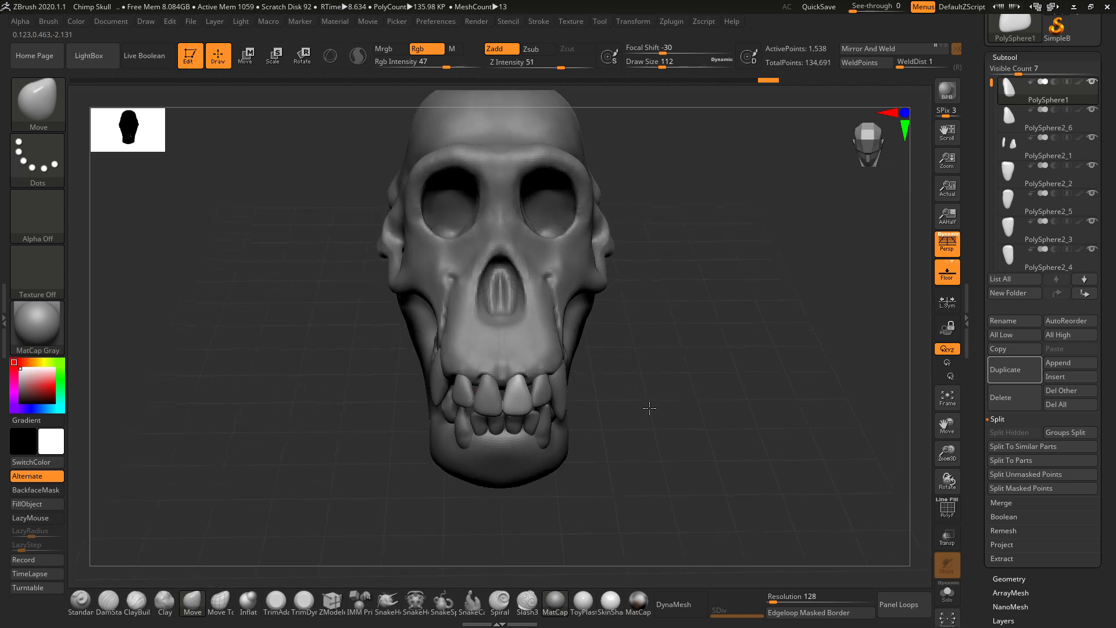
pyautogui.hotkey('alt', 'Tab')
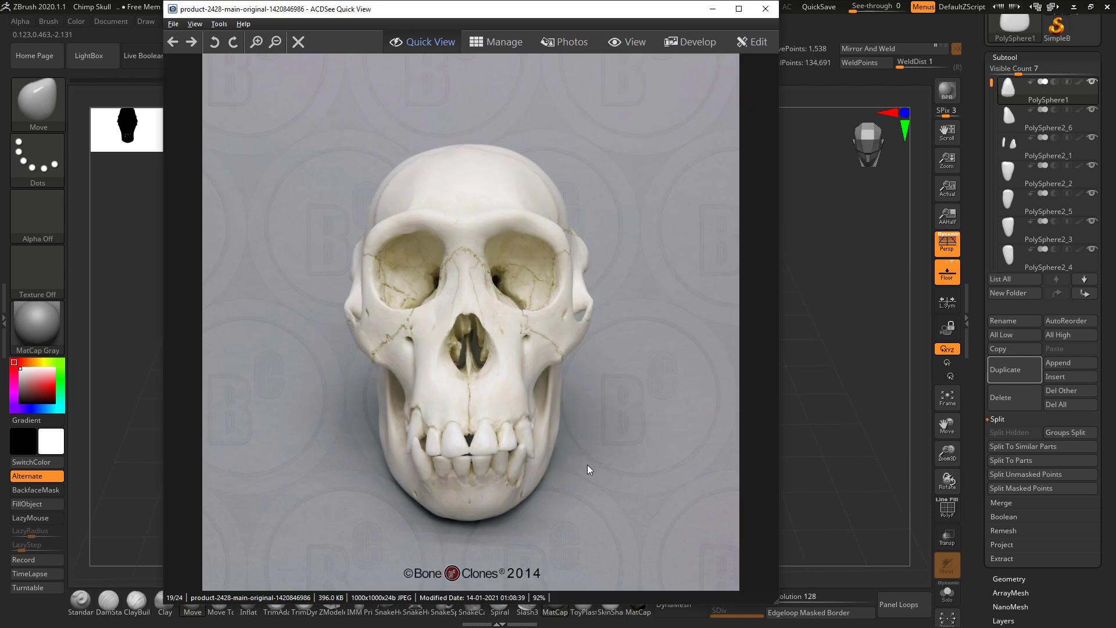
pyautogui.hotkey('alt', 'Tab')
# Step: Select the lower jaw, pull its sides outward with the Move brush at draw size 430 and compare with the reference photo
pyautogui.moveTo(618, 426)
pyautogui.mouseDown()
pyautogui.moveTo(613, 269)
pyautogui.moveTo(655, 267)
pyautogui.moveTo(652, 320)
pyautogui.moveTo(671, 319)
pyautogui.mouseUp()
pyautogui.press('space')
pyautogui.keyDown('alt'); pyautogui.click(564, 386); pyautogui.keyUp('alt')
pyautogui.keyDown('alt'); pyautogui.moveTo(643, 388); pyautogui.dragTo(635, 340); pyautogui.keyUp('alt')
pyautogui.press('space')
pyautogui.moveTo(570, 412); pyautogui.dragTo(592, 407)
pyautogui.moveTo(654, 299)
pyautogui.mouseDown()
pyautogui.moveTo(665, 369)
pyautogui.moveTo(670, 345)
pyautogui.moveTo(680, 387)
pyautogui.moveTo(704, 381)
pyautogui.moveTo(675, 377)
pyautogui.moveTo(670, 345)
pyautogui.mouseUp()
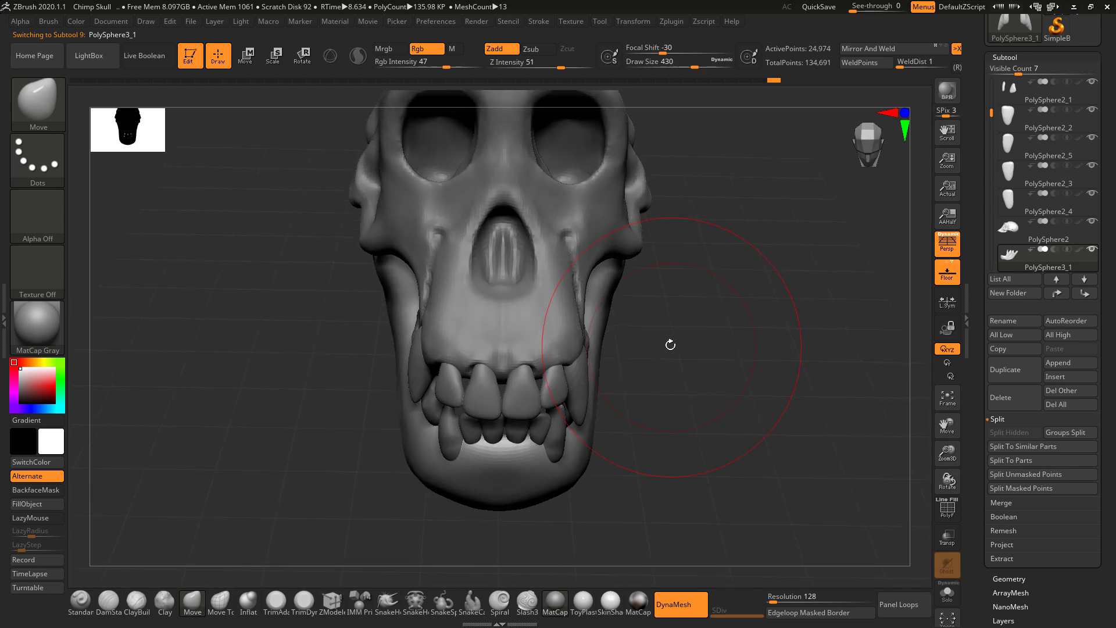
pyautogui.hotkey('alt', 'Tab')
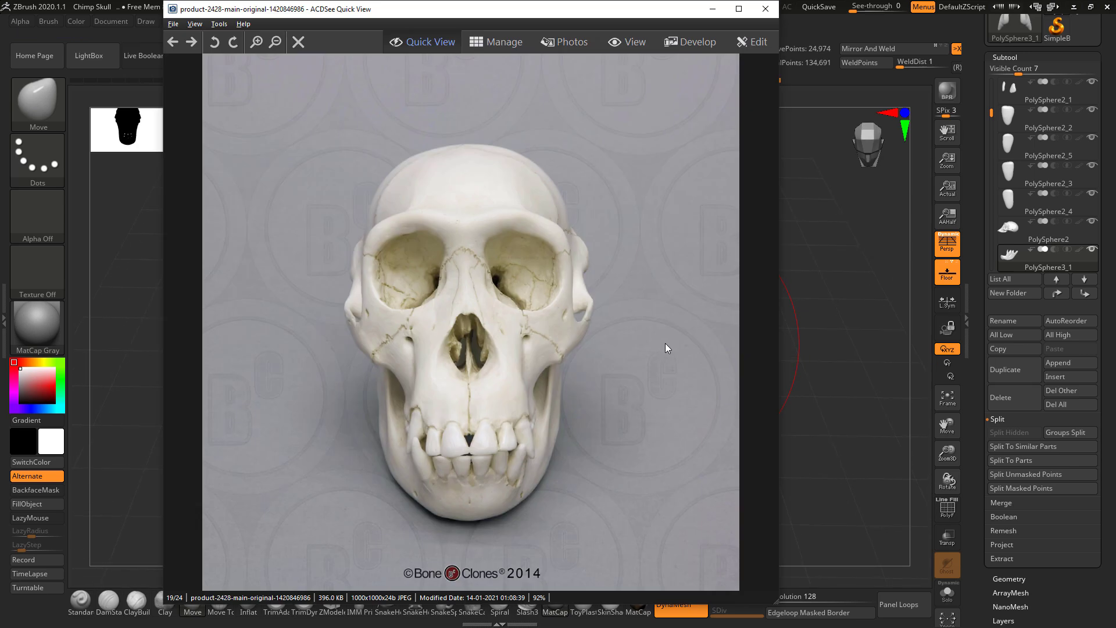
pyautogui.hotkey('alt', 'Tab')
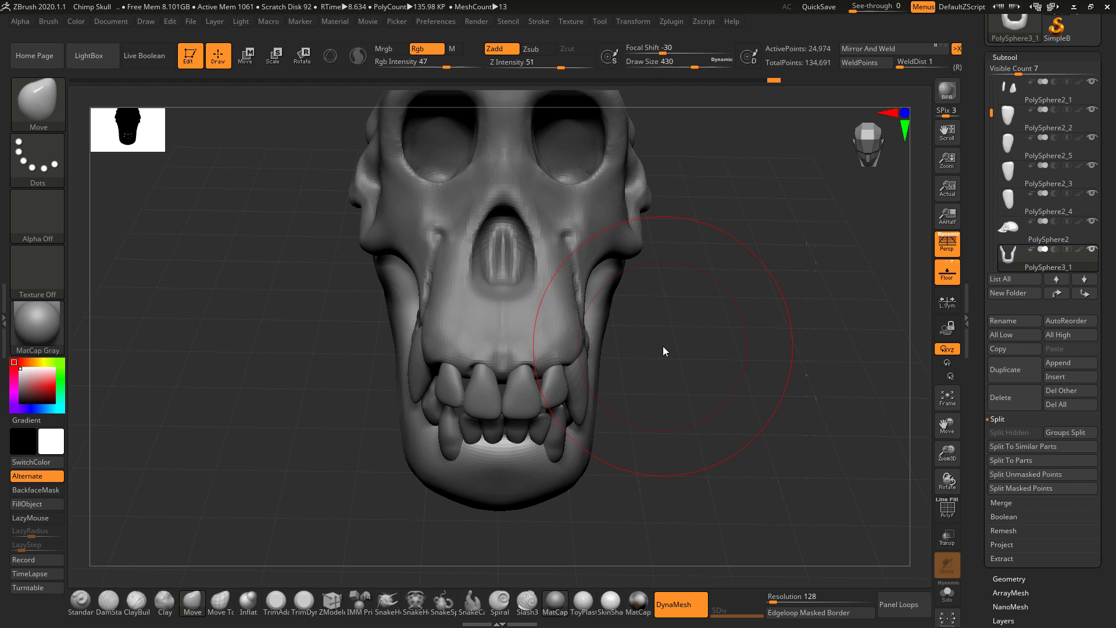
pyautogui.hotkey('alt', 'Tab')
pyautogui.hotkey('alt', 'Tab')
# Step: Set the Move brush's draw size to 305 and adjust the lower jaw's sides as seen from below
pyautogui.moveTo(661, 413)
pyautogui.mouseDown()
pyautogui.moveTo(655, 262)
pyautogui.moveTo(617, 283)
pyautogui.mouseUp()
pyautogui.press('space')
pyautogui.click(627, 274)
pyautogui.moveTo(575, 353); pyautogui.dragTo(577, 348)
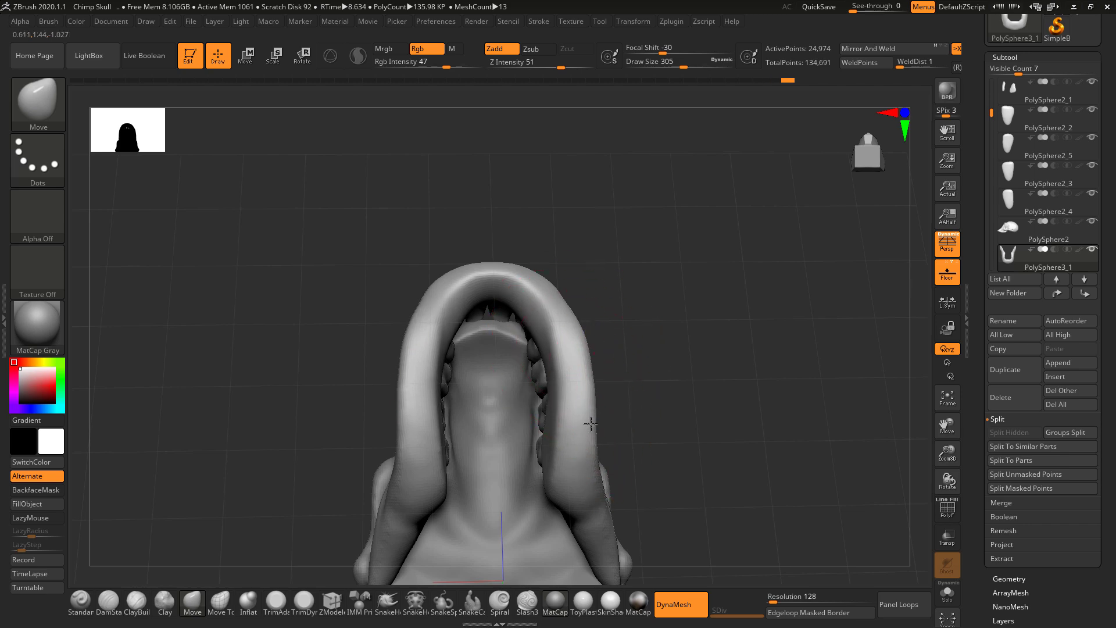
pyautogui.moveTo(590, 423); pyautogui.dragTo(591, 426)
# Step: Smooth the lower jaw and push its bottom border slightly upward with the Move brush in side view
pyautogui.moveTo(623, 355)
pyautogui.mouseDown()
pyautogui.moveTo(561, 421)
pyautogui.moveTo(587, 447)
pyautogui.moveTo(547, 486)
pyautogui.mouseUp()
pyautogui.moveTo(683, 311)
pyautogui.mouseDown()
pyautogui.moveTo(670, 323)
pyautogui.moveTo(670, 431)
pyautogui.moveTo(609, 449)
pyautogui.mouseUp()
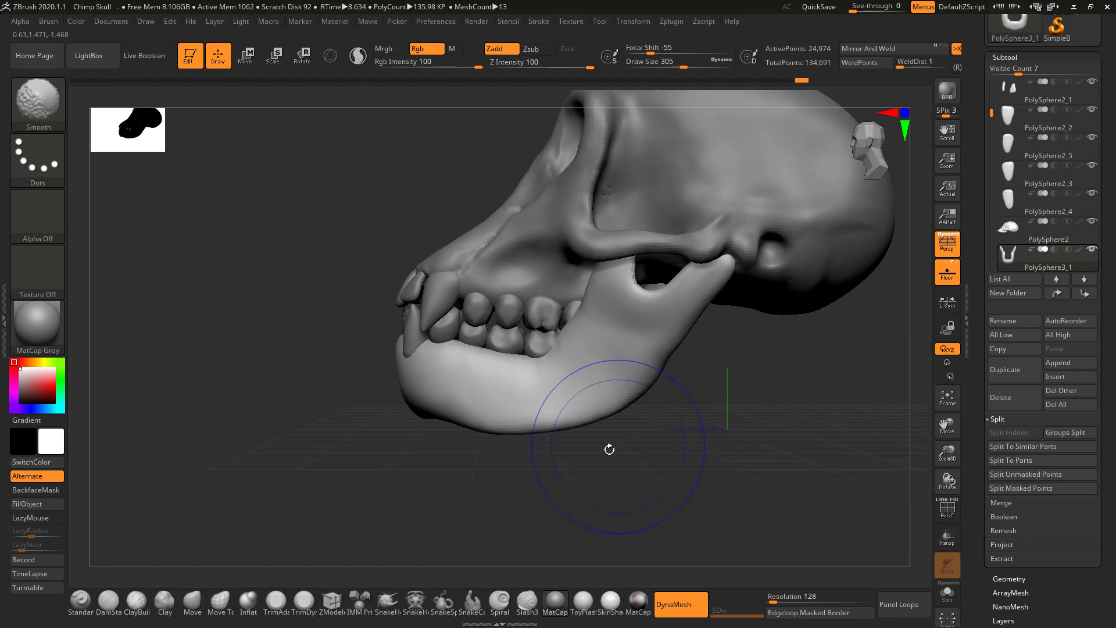
pyautogui.moveTo(495, 426); pyautogui.dragTo(496, 419)
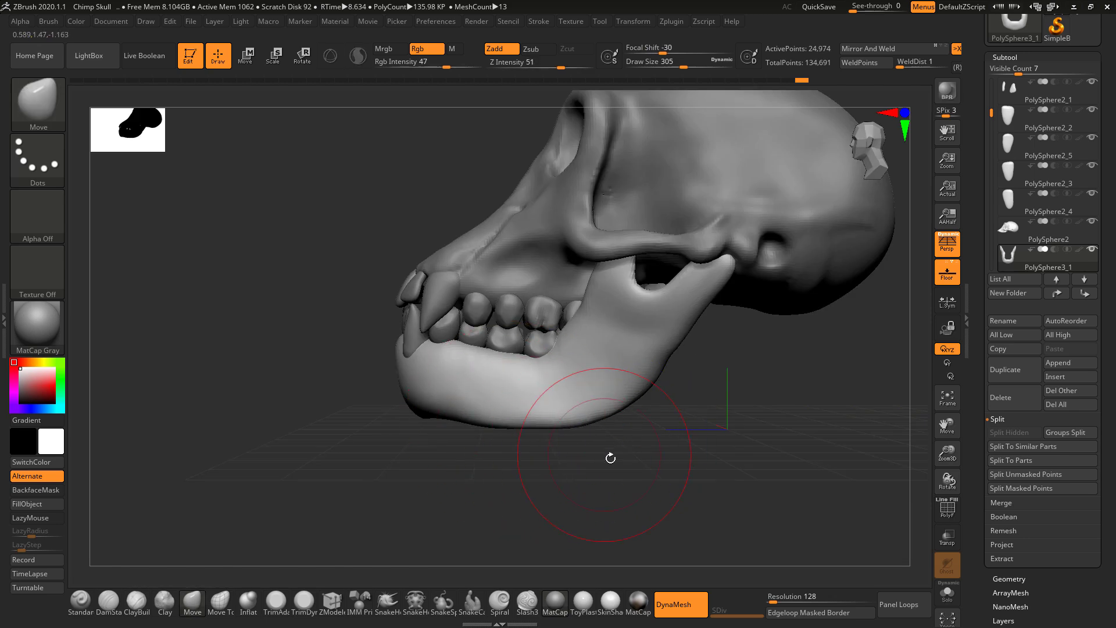
pyautogui.moveTo(610, 458); pyautogui.dragTo(612, 358)
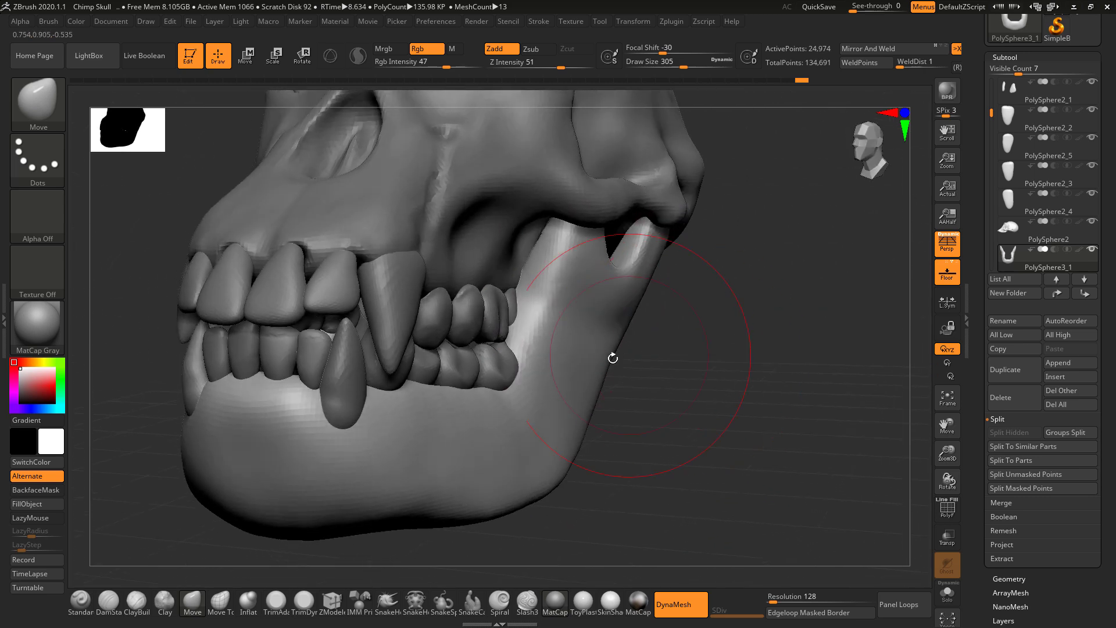
# Step: Choose the DamStandard brush at draw size 94 and carve the upper front edge of the lower jaw's ramus
pyautogui.press('space')
pyautogui.click(123, 599)
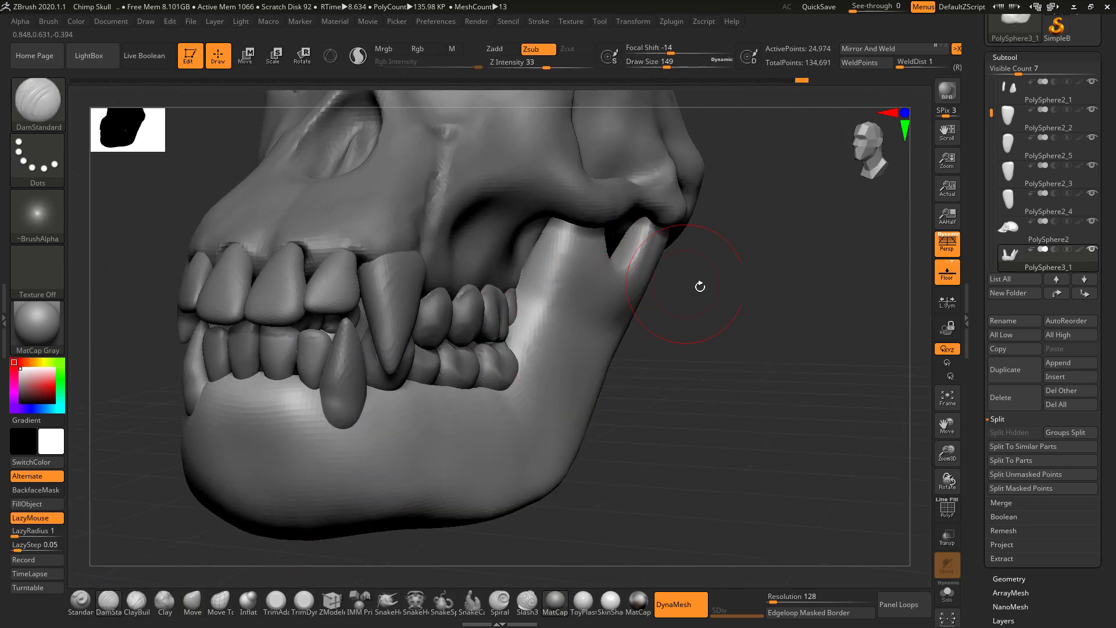
pyautogui.moveTo(700, 286)
pyautogui.keyDown('shift'); pyautogui.mouseDown()
pyautogui.moveTo(636, 278)
pyautogui.moveTo(688, 291)
pyautogui.mouseUp(); pyautogui.keyUp('shift')
pyautogui.press('space')
pyautogui.moveTo(619, 253)
pyautogui.mouseDown()
pyautogui.moveTo(523, 233)
pyautogui.moveTo(541, 231)
pyautogui.mouseUp()
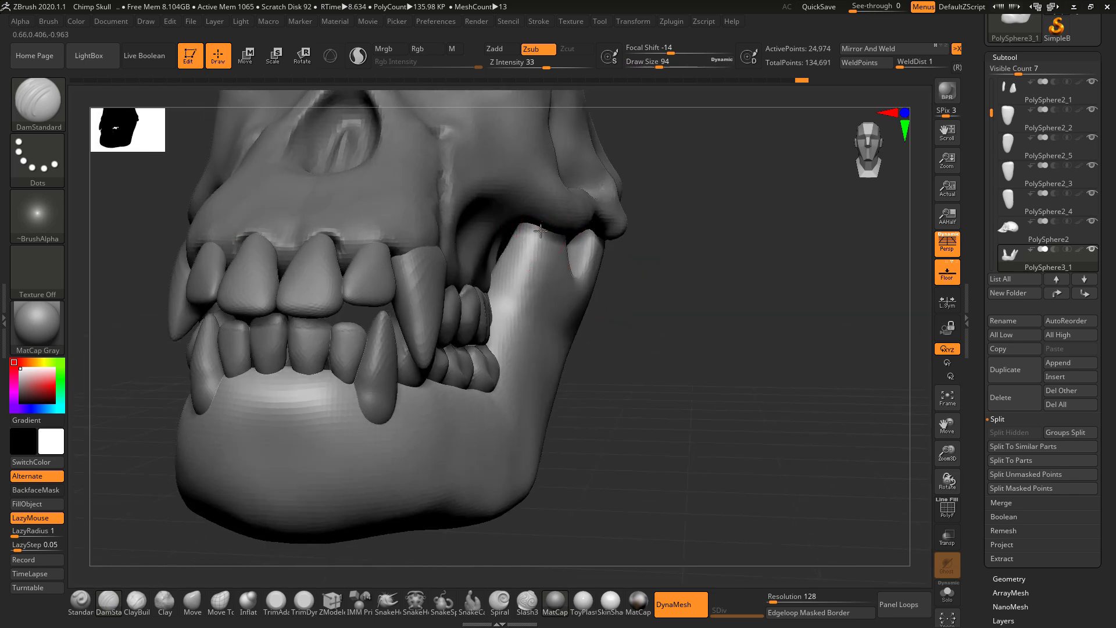
# Step: Carve and smooth a groove down the front edge of the lower jaw's ramus and refresh its DynaMesh
pyautogui.moveTo(668, 273); pyautogui.dragTo(598, 323)
pyautogui.hotkey('alt', 'Tab')
pyautogui.hotkey('alt', 'Tab')
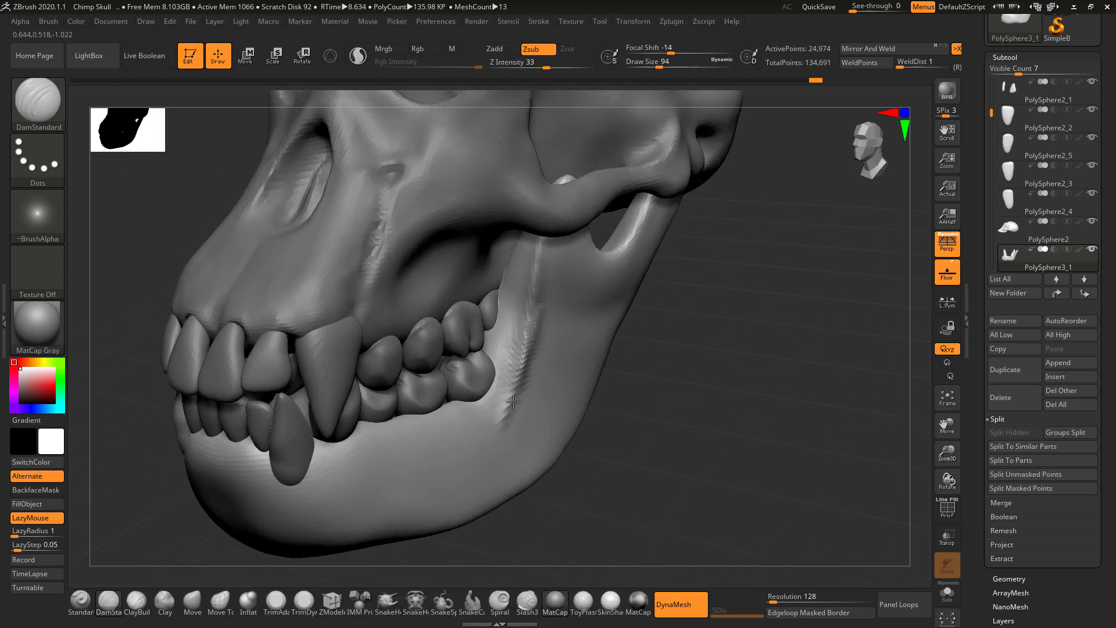
pyautogui.moveTo(512, 394); pyautogui.dragTo(500, 430)
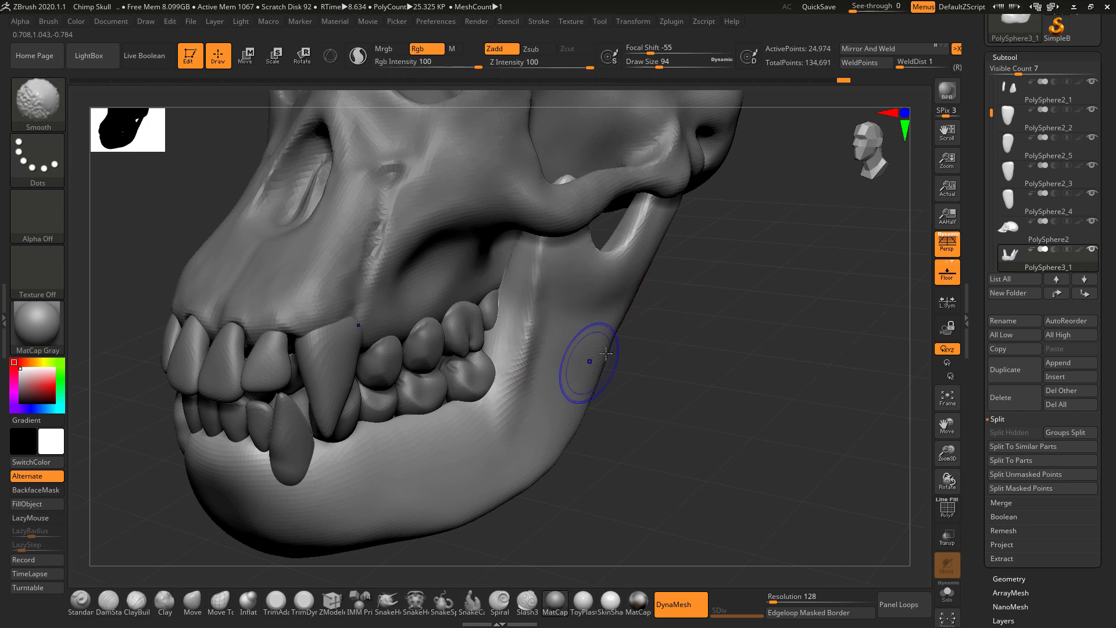
pyautogui.moveTo(647, 343); pyautogui.dragTo(700, 340)
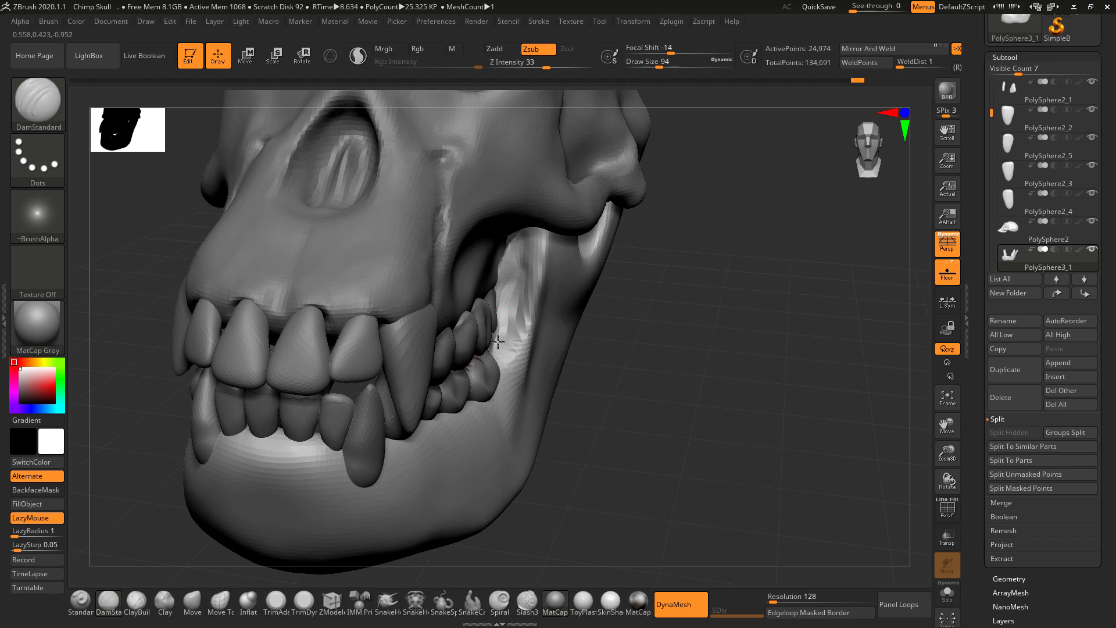
pyautogui.moveTo(691, 314)
pyautogui.mouseDown()
pyautogui.moveTo(697, 331)
pyautogui.moveTo(711, 308)
pyautogui.moveTo(705, 362)
pyautogui.moveTo(703, 339)
pyautogui.moveTo(593, 297)
pyautogui.moveTo(700, 276)
pyautogui.moveTo(668, 256)
pyautogui.moveTo(656, 345)
pyautogui.moveTo(665, 327)
pyautogui.mouseUp()
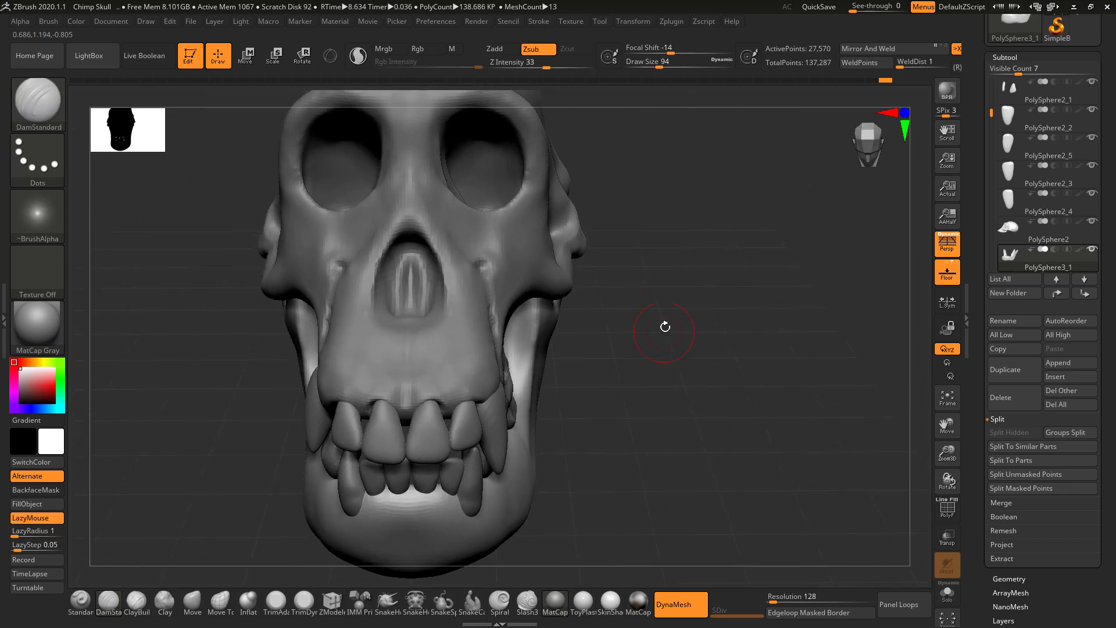
# Step: Compare the skull's front view with the reference photo, checking the width of the lower jaw
pyautogui.hotkey('alt', 'Tab')
pyautogui.hotkey('alt', 'Tab')
pyautogui.hotkey('alt', 'Tab')
pyautogui.hotkey('alt', 'Tab')
pyautogui.moveTo(649, 317)
pyautogui.mouseDown()
pyautogui.moveTo(653, 339)
pyautogui.moveTo(646, 318)
pyautogui.moveTo(608, 314)
pyautogui.moveTo(622, 323)
pyautogui.moveTo(620, 358)
pyautogui.moveTo(614, 342)
pyautogui.mouseUp()
pyautogui.hotkey('alt', 'Tab')
pyautogui.hotkey('alt', 'Tab')
# Step: Reshape the side of the lower jaw's ramus with the Move brush at draw sizes of 299 and 158
pyautogui.press('space')
pyautogui.click(199, 600)
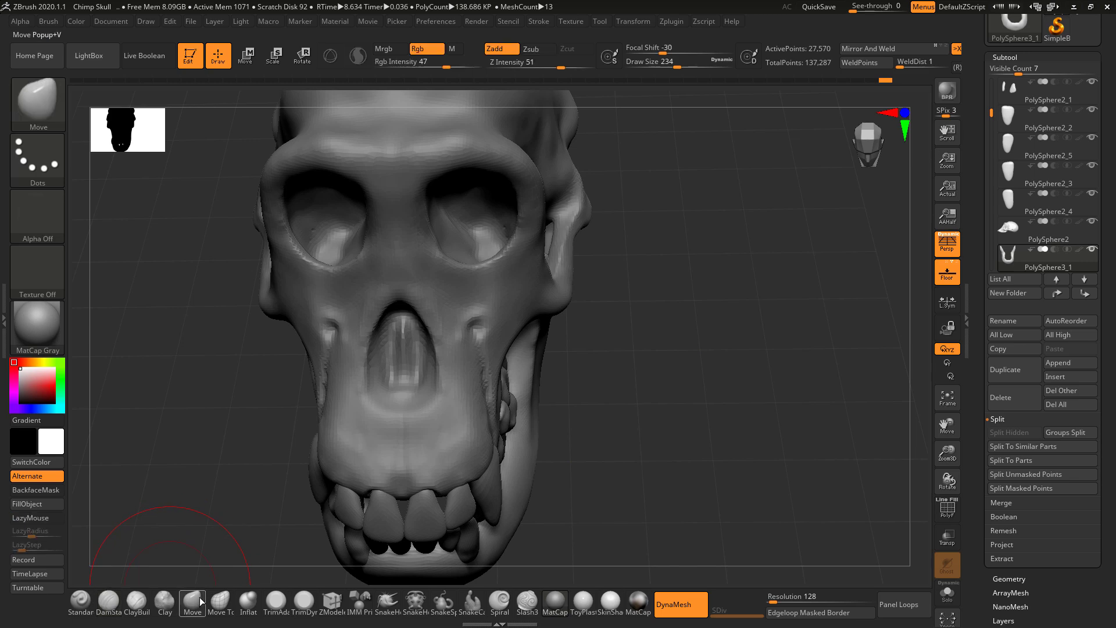
pyautogui.press('space')
pyautogui.click(620, 282)
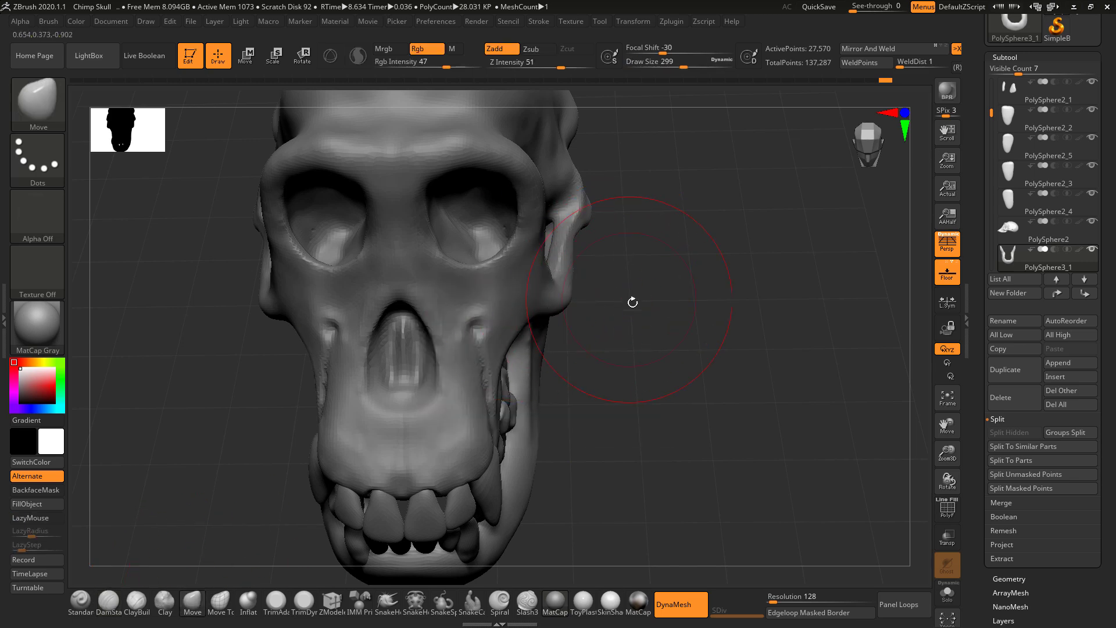
pyautogui.moveTo(630, 302); pyautogui.dragTo(645, 434)
pyautogui.press('space')
pyautogui.click(584, 323)
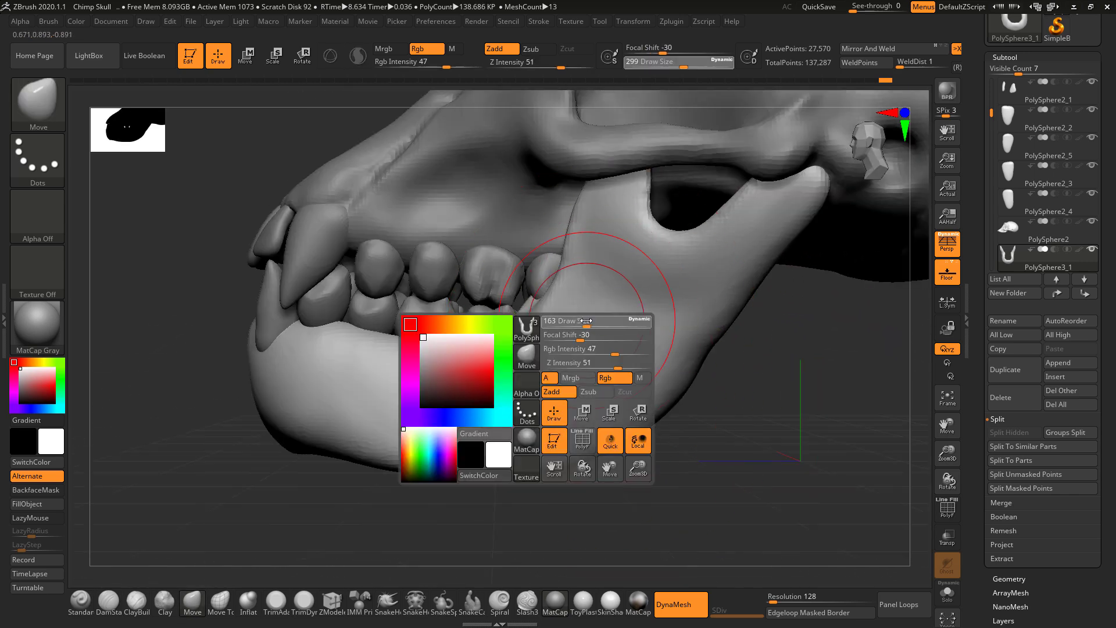
pyautogui.moveTo(620, 471); pyautogui.dragTo(654, 471)
# Step: Build up a ridge from the ramus down past the last lower molar with ClayBuildup at draw size 80 and smooth it
pyautogui.click(133, 607)
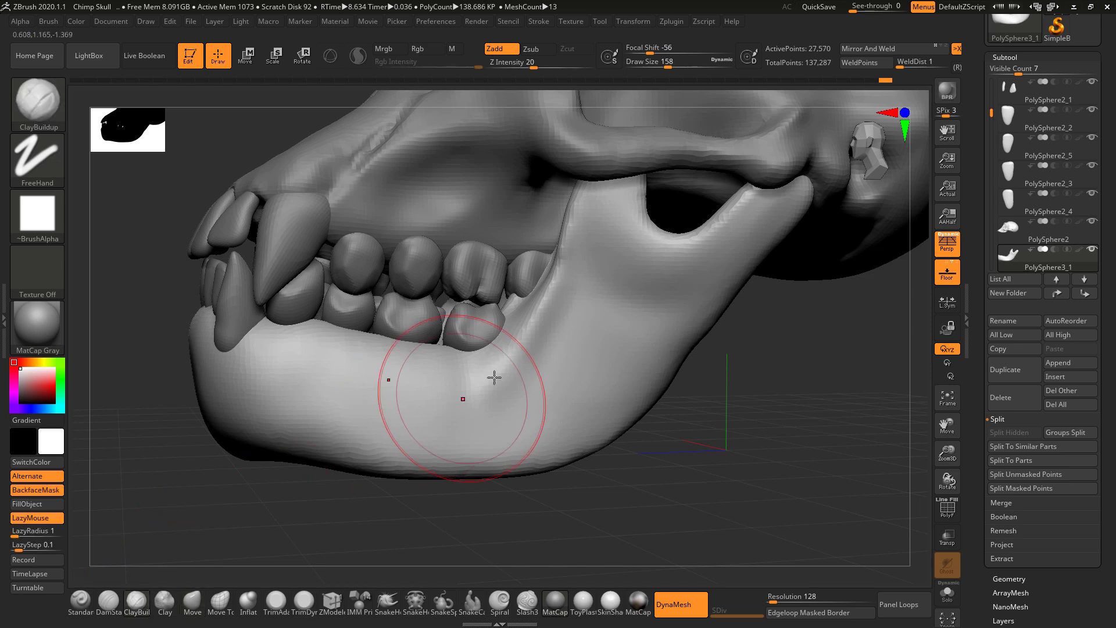
pyautogui.press('space')
pyautogui.moveTo(548, 325)
pyautogui.mouseDown()
pyautogui.moveTo(535, 325)
pyautogui.moveTo(490, 388)
pyautogui.mouseUp()
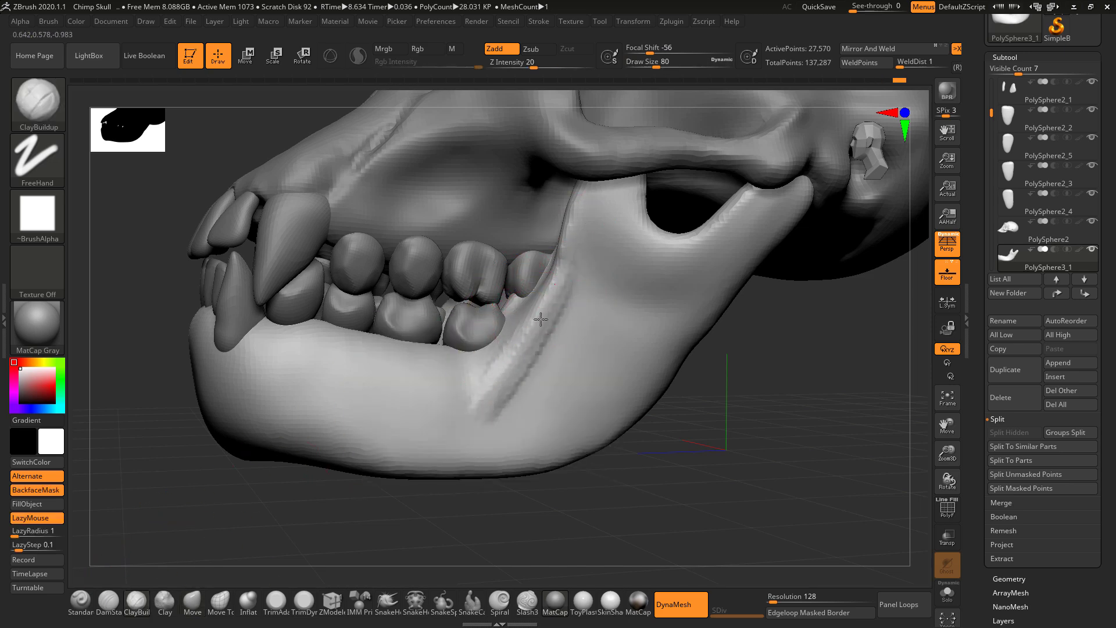
pyautogui.keyDown('shift'); pyautogui.moveTo(540, 319); pyautogui.dragTo(519, 344); pyautogui.keyUp('shift')
pyautogui.moveTo(563, 487)
pyautogui.mouseDown()
pyautogui.moveTo(603, 483)
pyautogui.moveTo(613, 510)
pyautogui.mouseUp()
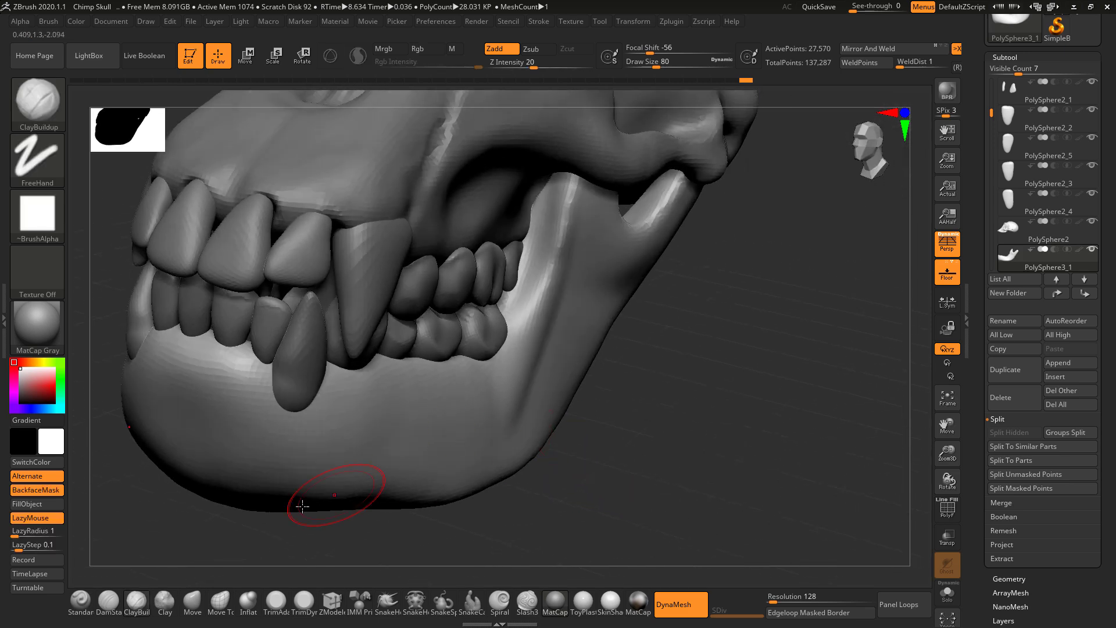
# Step: Carve along the front edge of the ramus and its ridge with DamStandard, smoothing the strokes into the lower jaw
pyautogui.click(109, 604)
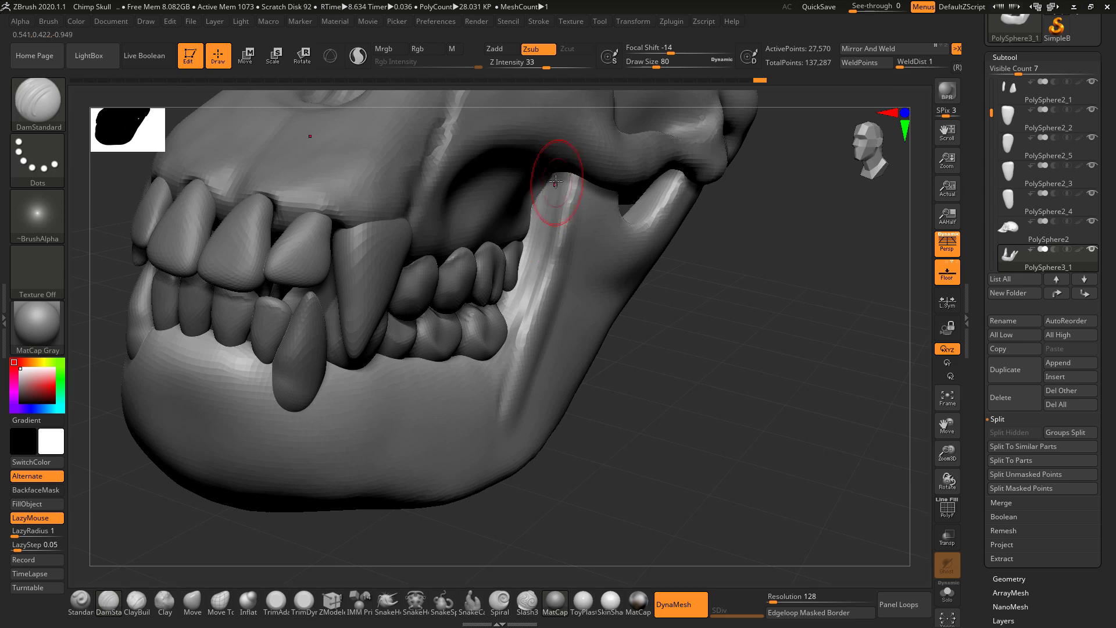
pyautogui.press('shift')
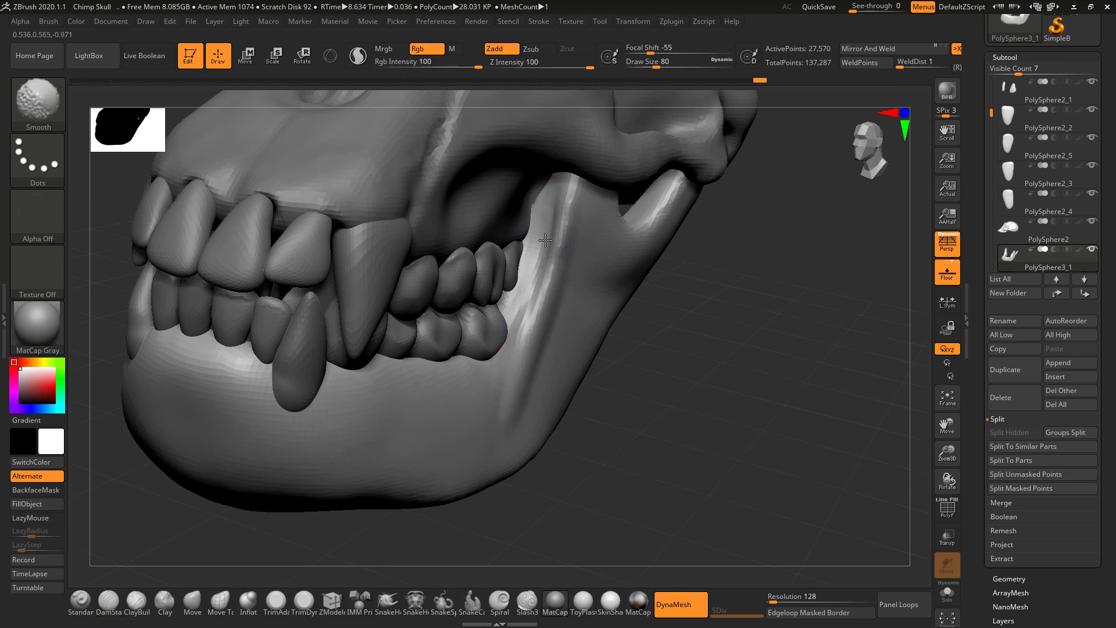
pyautogui.moveTo(707, 333); pyautogui.dragTo(657, 329)
pyautogui.press('shift')
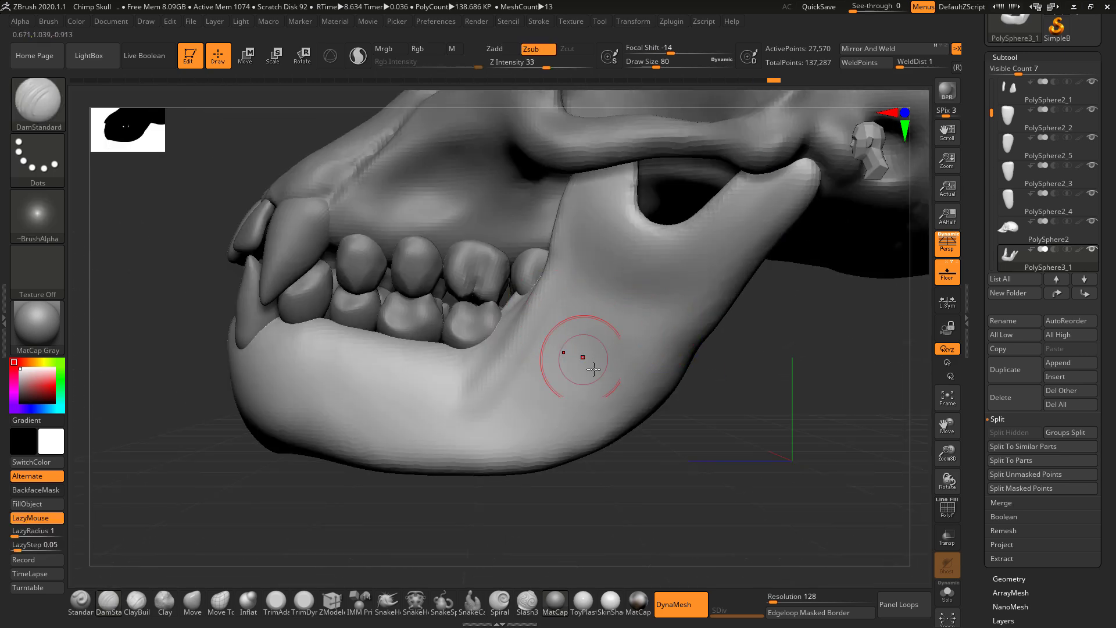
pyautogui.moveTo(617, 448)
pyautogui.mouseDown()
pyautogui.moveTo(654, 461)
pyautogui.moveTo(523, 323)
pyautogui.moveTo(476, 466)
pyautogui.mouseUp()
pyautogui.moveTo(673, 411); pyautogui.dragTo(755, 407)
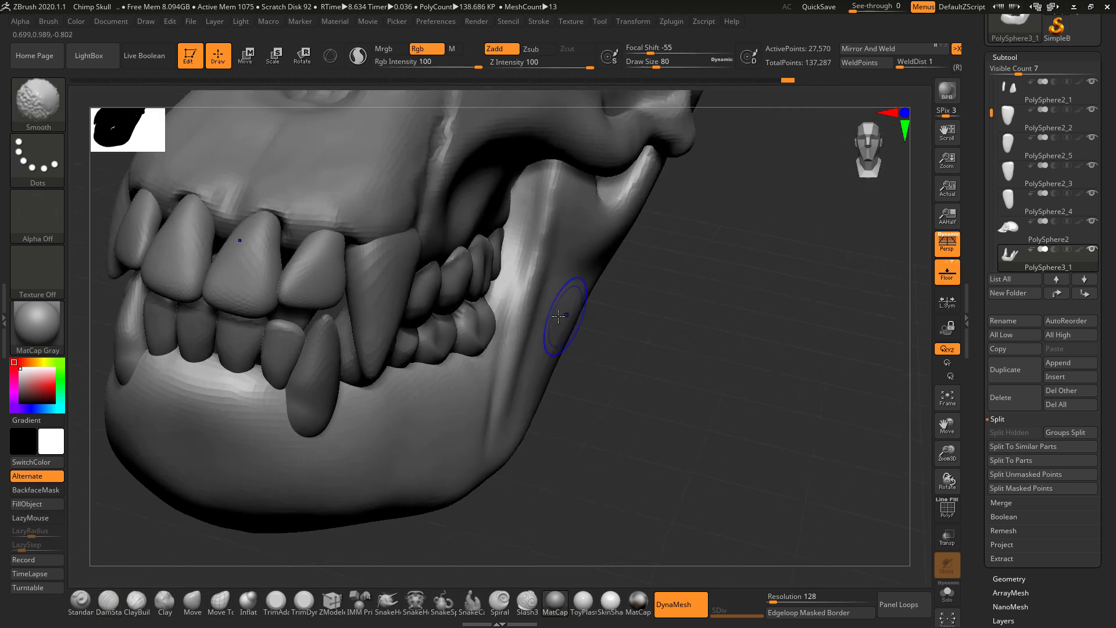
pyautogui.moveTo(684, 324); pyautogui.dragTo(654, 309)
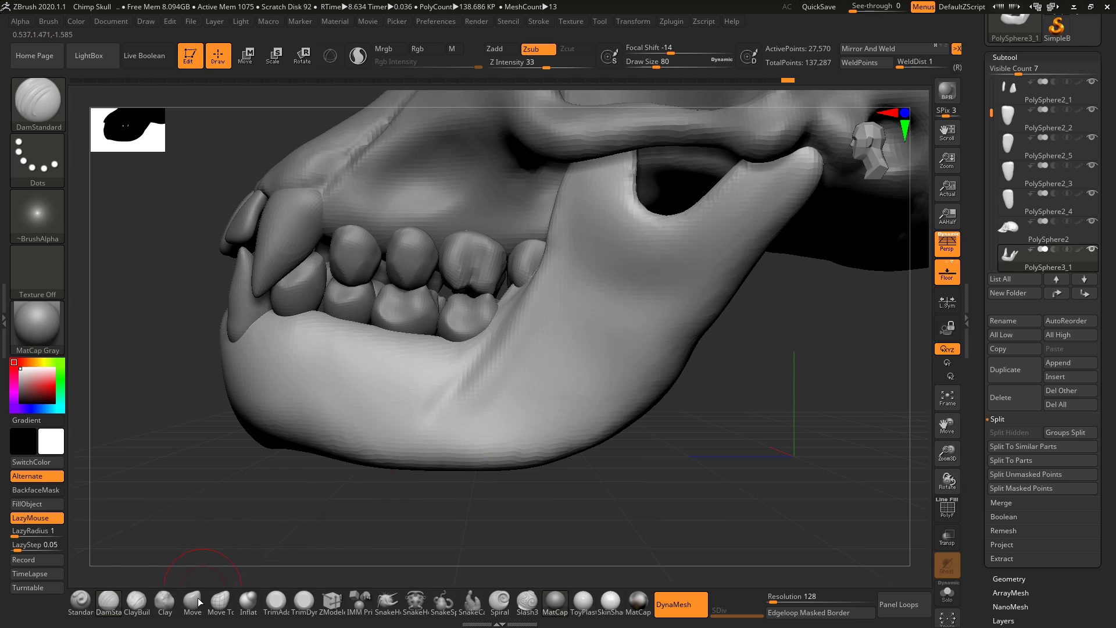
# Step: Nudge the upper front edge of the lower jaw's ramus with the Move brush at draw size 80
pyautogui.press('b')
pyautogui.press('m')
pyautogui.press('v')
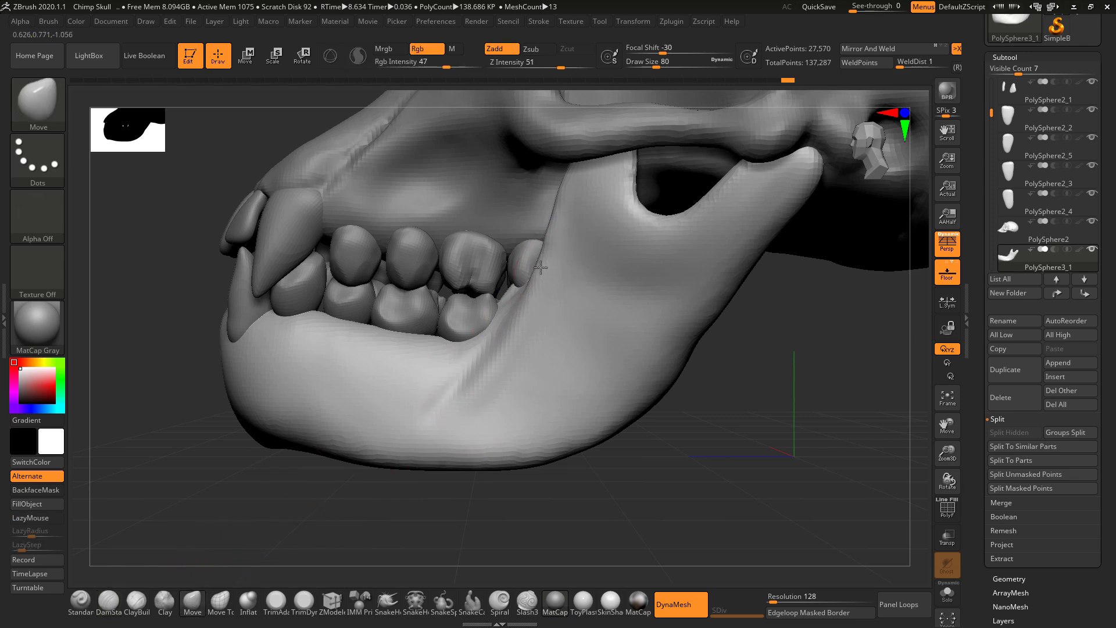
pyautogui.moveTo(555, 197); pyautogui.dragTo(561, 191)
# Step: Carve the gum line beneath the lower incisors and around the lower canine with DamStandard at draw size 80
pyautogui.moveTo(752, 458)
pyautogui.keyDown('ctrl'); pyautogui.mouseDown(button='right')
pyautogui.moveTo(693, 414)
pyautogui.moveTo(730, 436)
pyautogui.moveTo(705, 394)
pyautogui.moveTo(715, 401)
pyautogui.moveTo(702, 406)
pyautogui.mouseUp(button='right'); pyautogui.keyUp('ctrl')
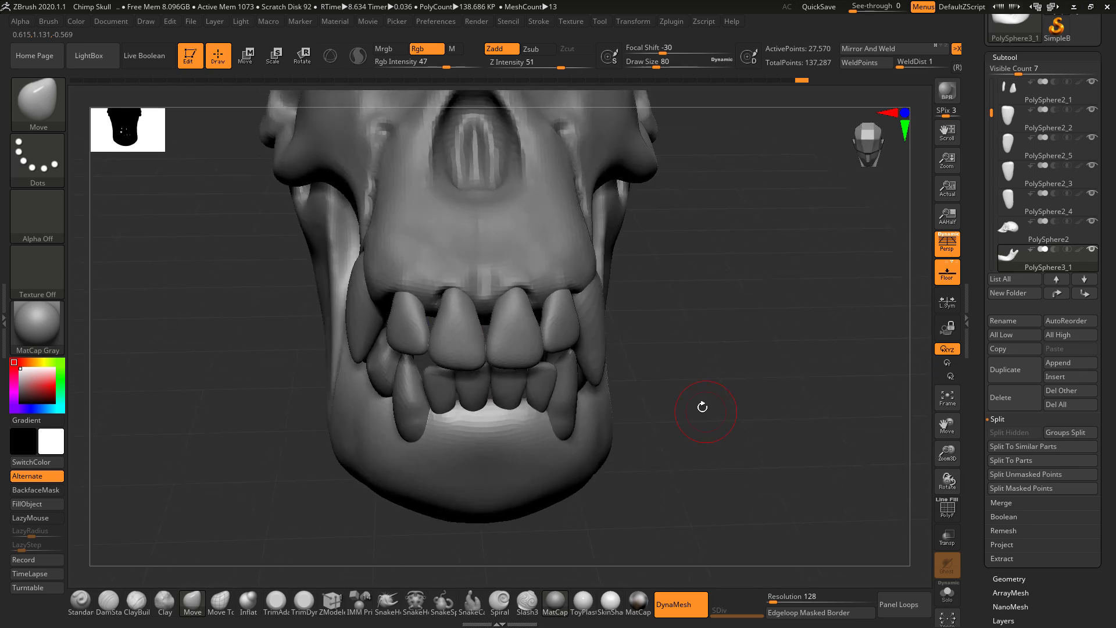
pyautogui.click(108, 601)
pyautogui.moveTo(476, 413); pyautogui.dragTo(522, 423)
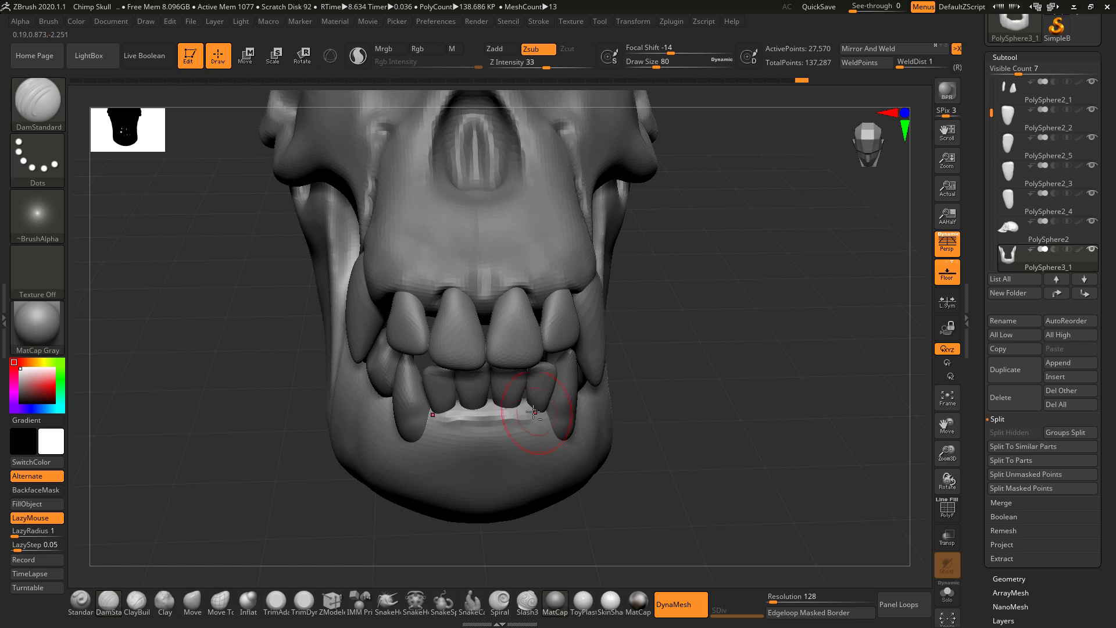
pyautogui.moveTo(660, 396); pyautogui.dragTo(613, 397, button='right')
pyautogui.moveTo(590, 402); pyautogui.dragTo(726, 355)
pyautogui.moveTo(665, 379); pyautogui.dragTo(628, 401)
pyautogui.moveTo(720, 354)
pyautogui.keyDown('shift'); pyautogui.mouseDown()
pyautogui.moveTo(581, 424)
pyautogui.moveTo(482, 415)
pyautogui.moveTo(616, 418)
pyautogui.mouseUp(); pyautogui.keyUp('shift')
# Step: Compare the skull's front and side views with the matching reference photos, checking the lower jaw's shape
pyautogui.moveTo(790, 515); pyautogui.dragTo(750, 281)
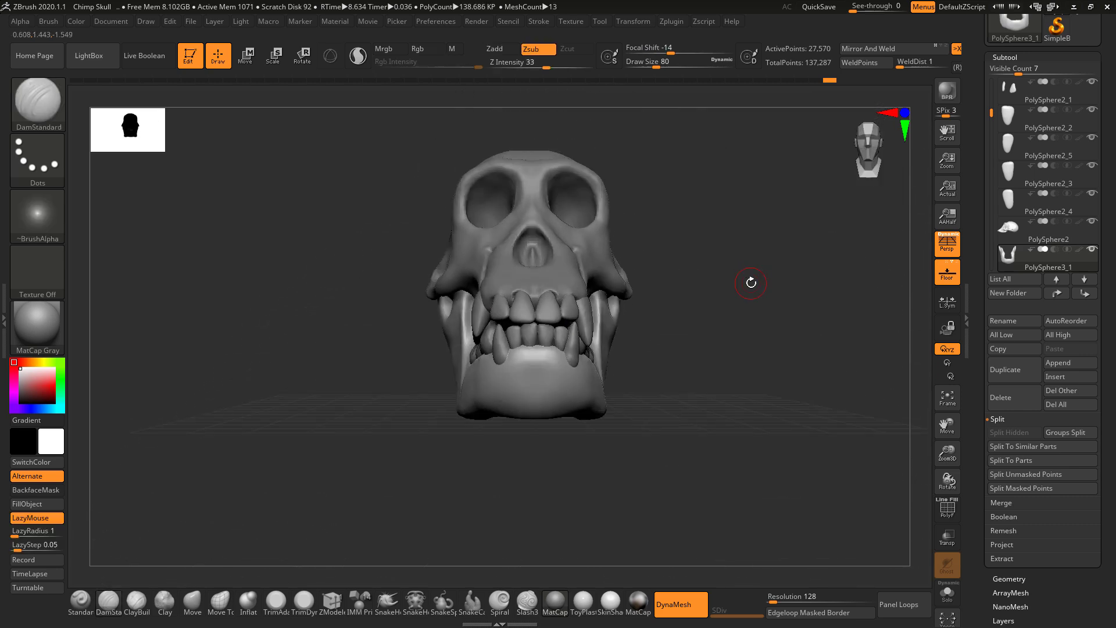
pyautogui.hotkey('alt', 'Tab')
pyautogui.hotkey('alt', 'Tab')
pyautogui.moveTo(745, 354); pyautogui.dragTo(792, 372)
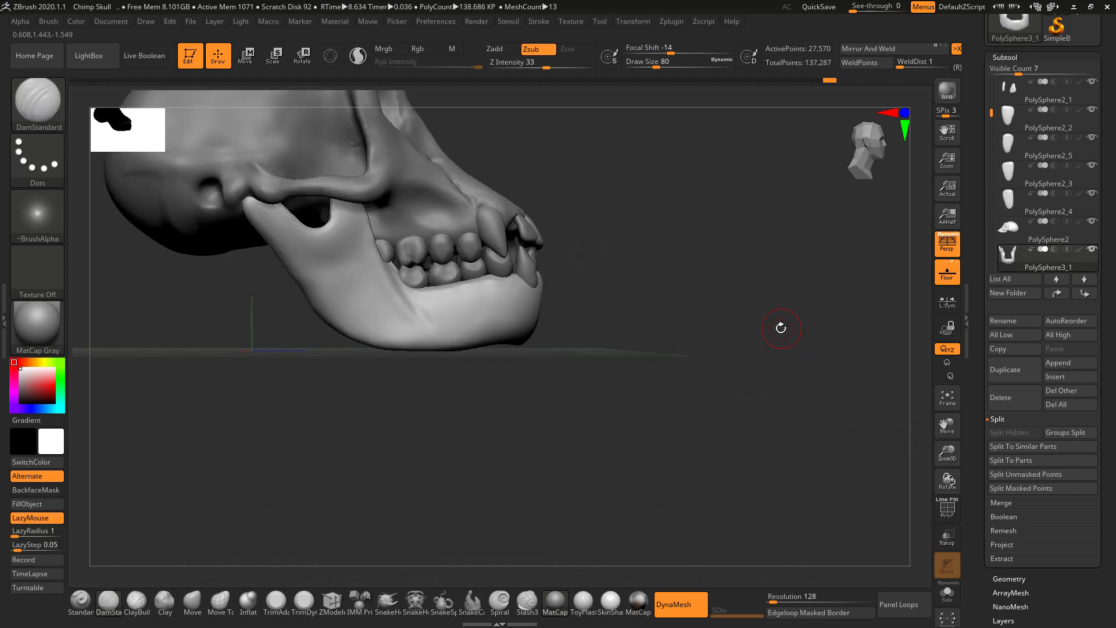
pyautogui.keyDown('shift'); pyautogui.moveTo(780, 328); pyautogui.dragTo(673, 360); pyautogui.keyUp('shift')
pyautogui.moveTo(740, 417); pyautogui.dragTo(667, 428)
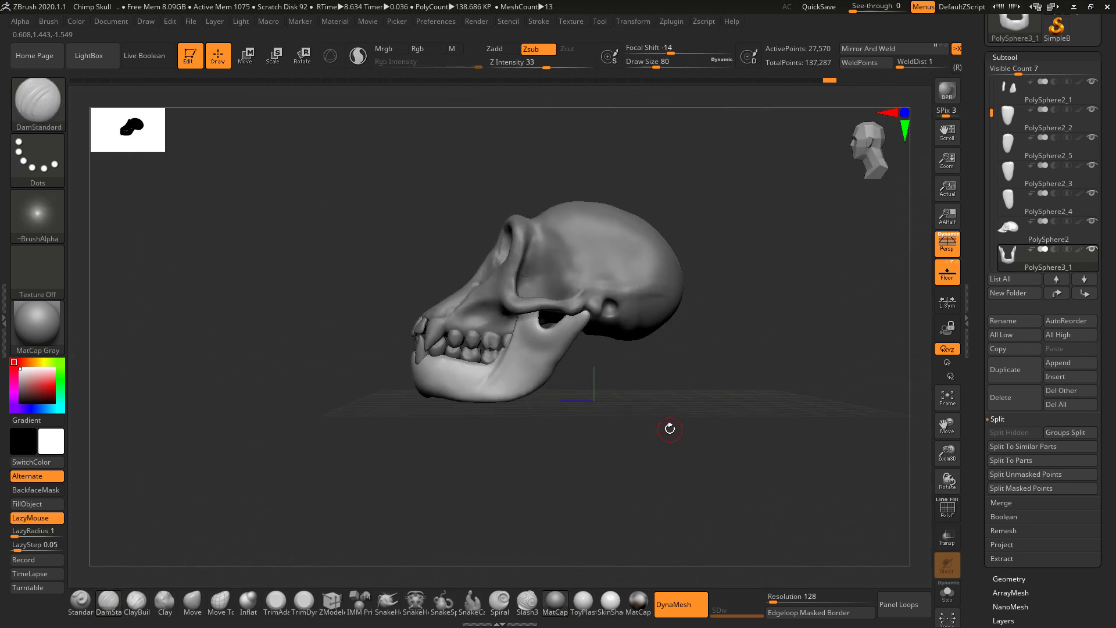
pyautogui.hotkey('alt', 'Tab')
pyautogui.press('Right')
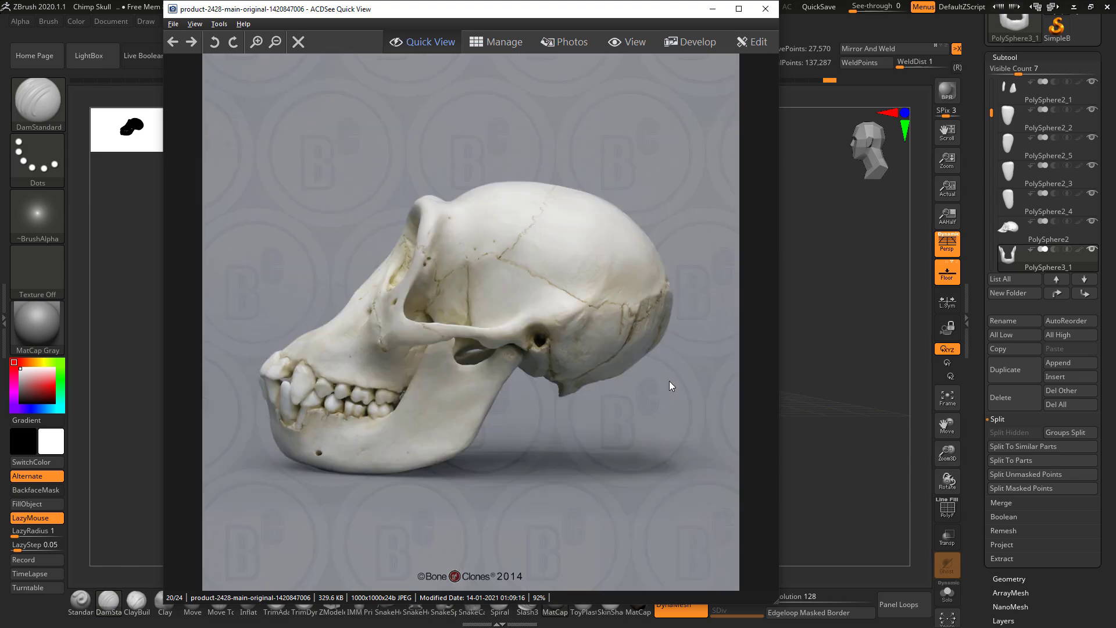
pyautogui.hotkey('alt', 'Tab')
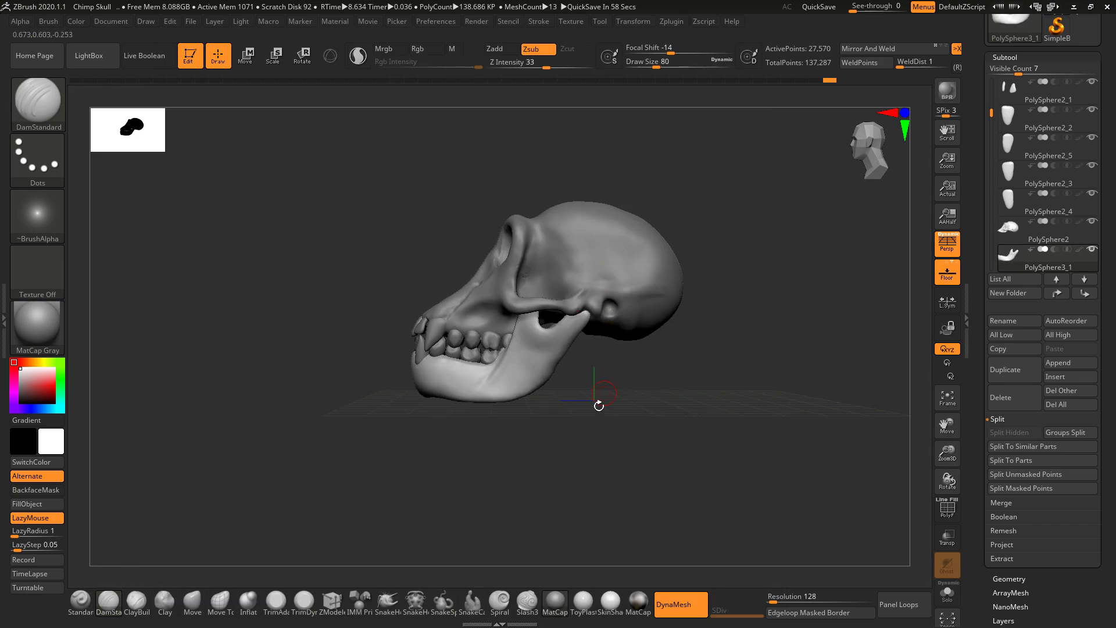
# Step: Carve root grooves below the lower incisors and behind the lower canine with DamStandard, checking them against the side reference photo
pyautogui.moveTo(598, 404)
pyautogui.keyDown('alt'); pyautogui.mouseDown()
pyautogui.moveTo(608, 448)
pyautogui.moveTo(530, 332)
pyautogui.mouseUp(); pyautogui.keyUp('alt')
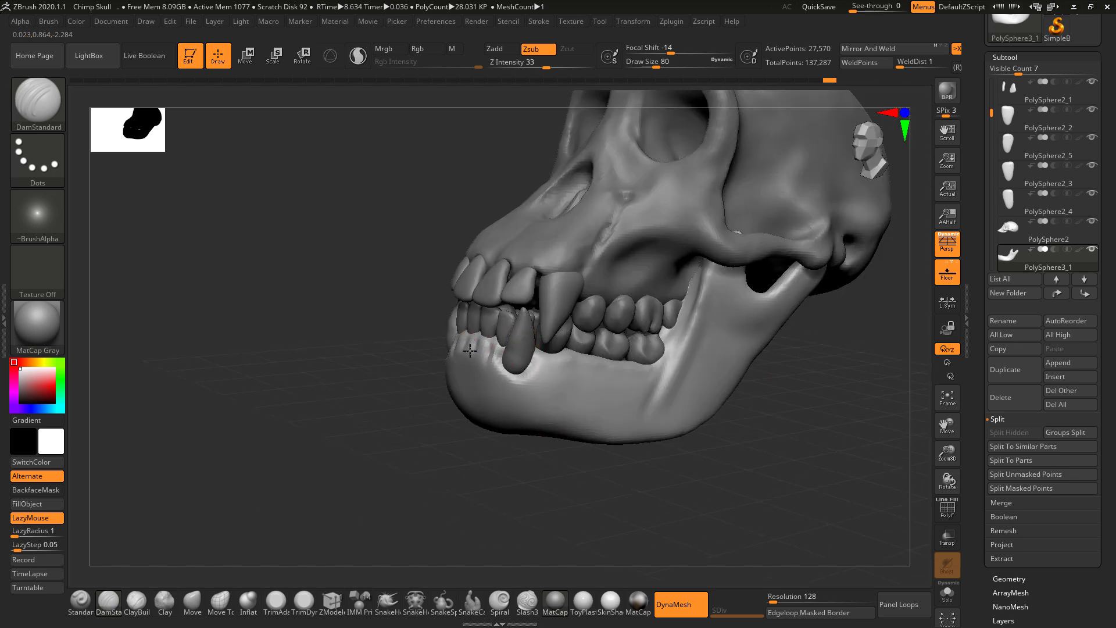
pyautogui.moveTo(470, 350)
pyautogui.mouseDown()
pyautogui.moveTo(473, 370)
pyautogui.moveTo(469, 352)
pyautogui.mouseUp()
pyautogui.moveTo(559, 494); pyautogui.dragTo(527, 499)
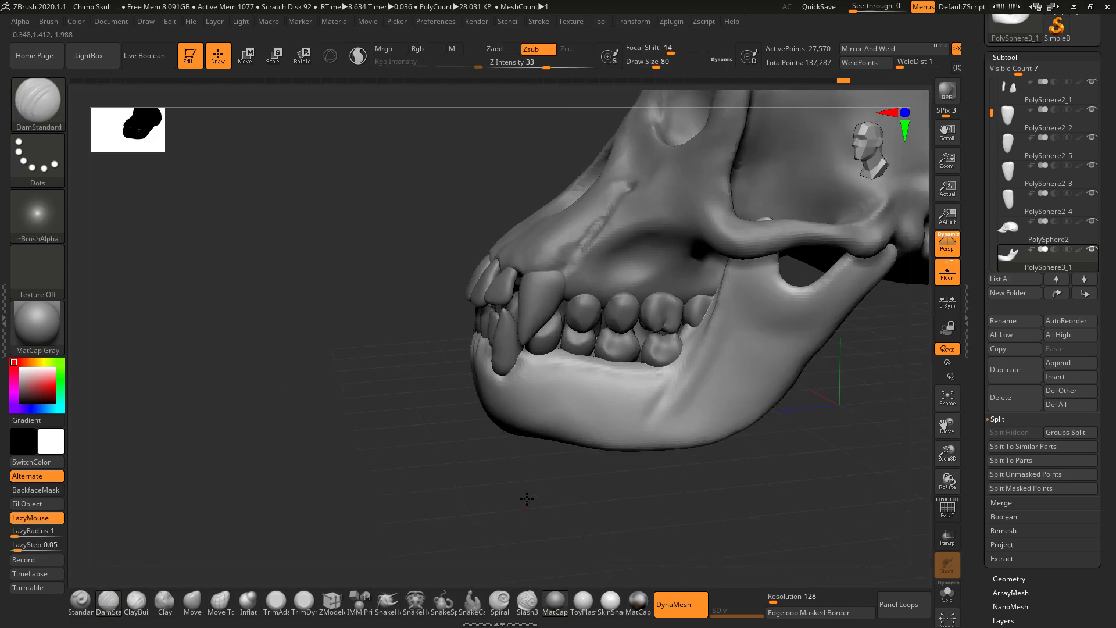
pyautogui.hotkey('alt', 'Tab')
pyautogui.hotkey('alt', 'Tab')
pyautogui.moveTo(568, 377); pyautogui.dragTo(555, 401)
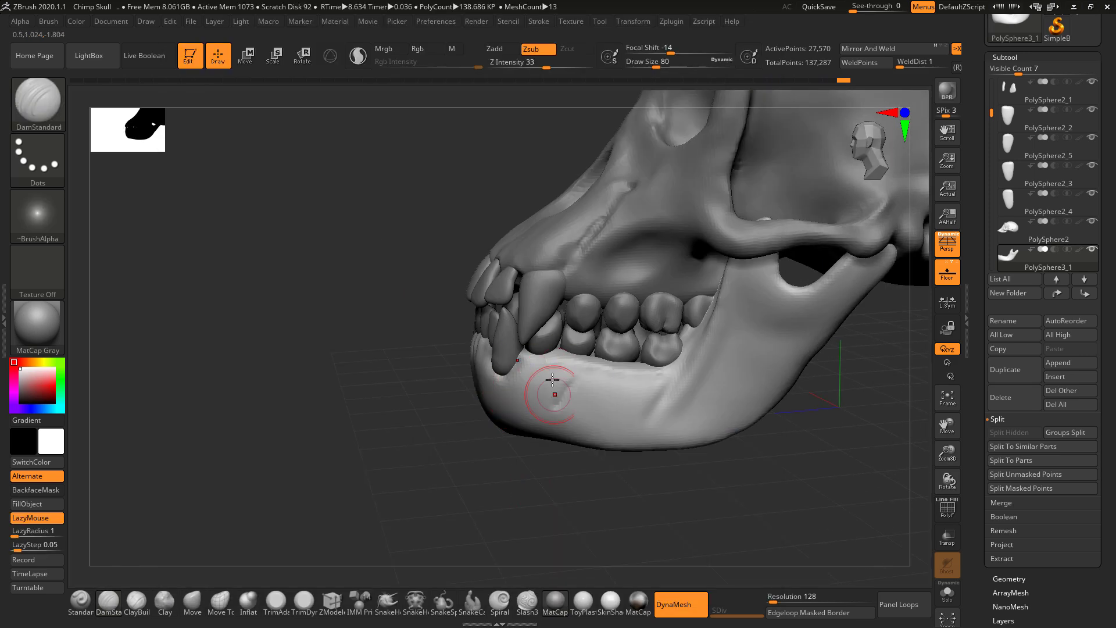
pyautogui.hotkey('alt', 'Tab')
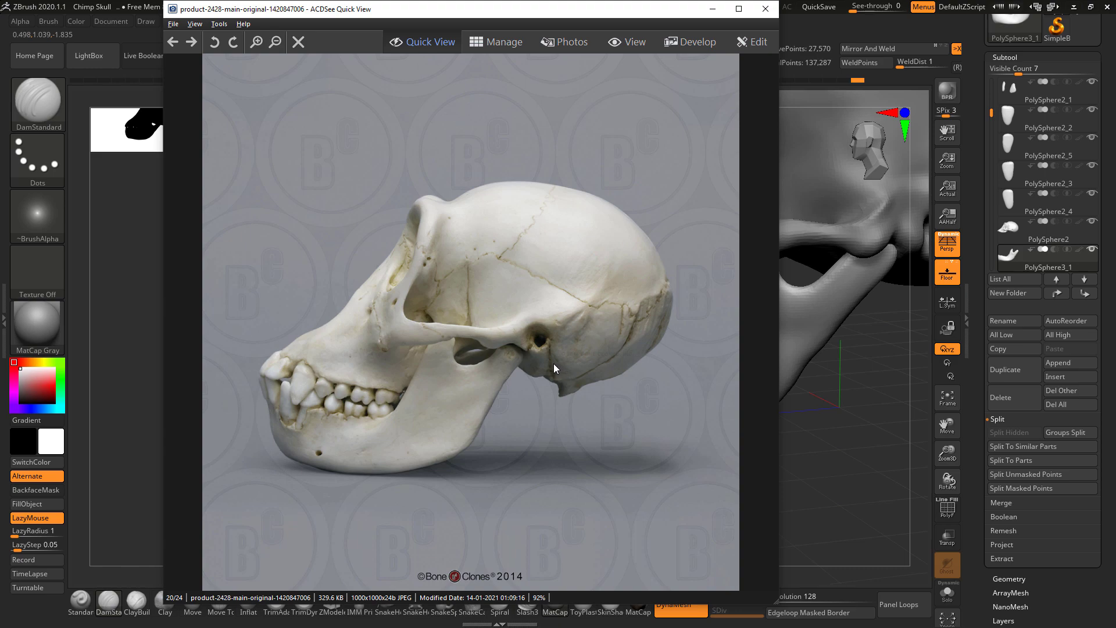
pyautogui.hotkey('alt', 'Tab')
# Step: Build up the underside of the chin with ClayBuildup at draw size 234 and smooth it
pyautogui.moveTo(506, 489); pyautogui.dragTo(639, 299)
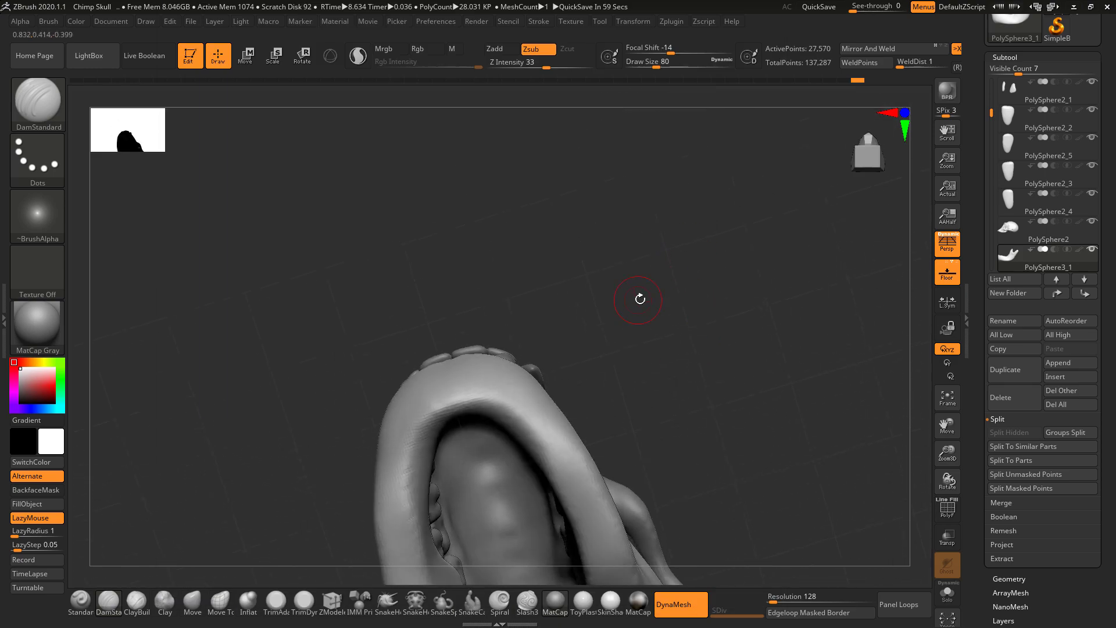
pyautogui.click(136, 602)
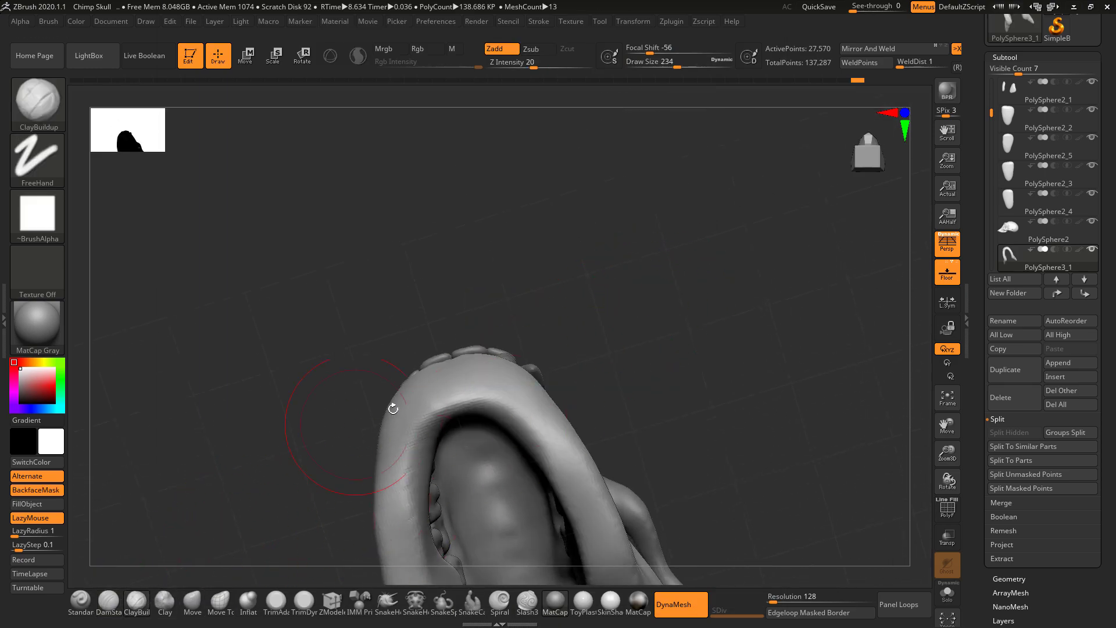
pyautogui.moveTo(461, 398); pyautogui.dragTo(501, 388)
pyautogui.moveTo(575, 326)
pyautogui.mouseDown()
pyautogui.moveTo(496, 372)
pyautogui.moveTo(505, 401)
pyautogui.mouseUp()
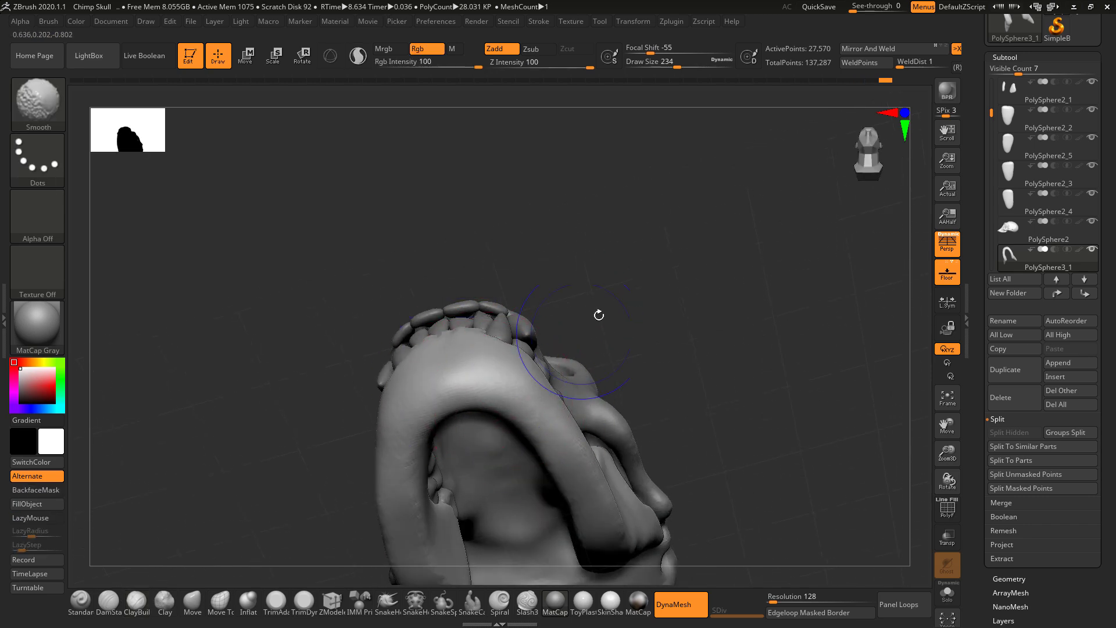
pyautogui.keyDown('shift'); pyautogui.moveTo(599, 315); pyautogui.dragTo(635, 379); pyautogui.keyUp('shift')
# Step: Make a BPR render of the whole skull from the front
pyautogui.moveTo(690, 403)
pyautogui.keyDown('alt'); pyautogui.mouseDown()
pyautogui.moveTo(742, 312)
pyautogui.moveTo(735, 330)
pyautogui.moveTo(725, 279)
pyautogui.moveTo(718, 298)
pyautogui.moveTo(717, 253)
pyautogui.moveTo(723, 274)
pyautogui.moveTo(731, 264)
pyautogui.mouseUp(); pyautogui.keyUp('alt')
pyautogui.hotkey('shift', 'r')
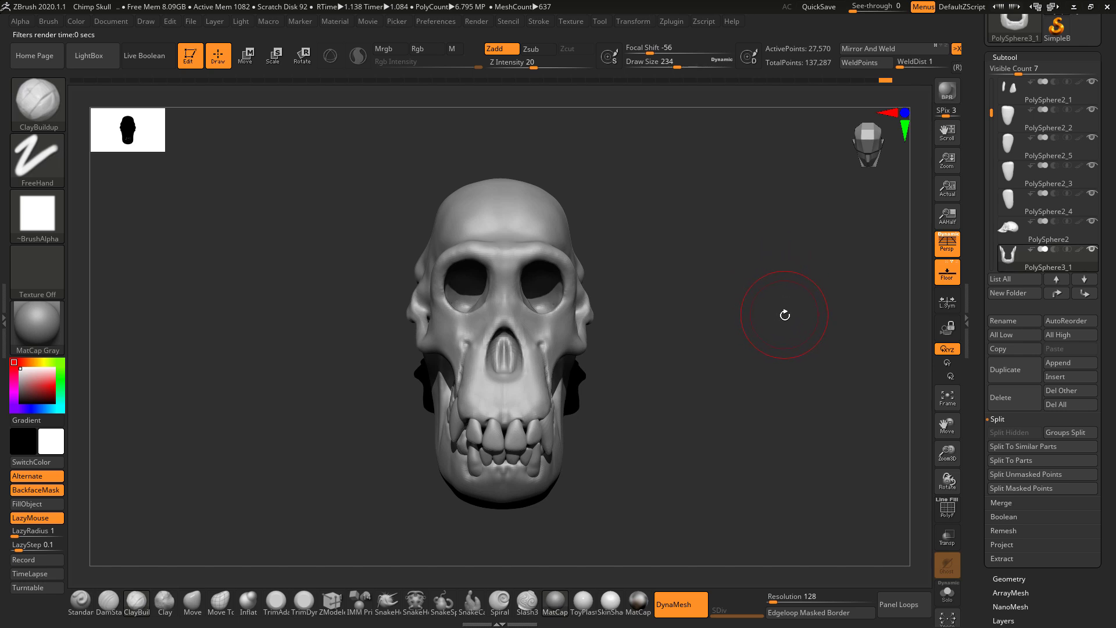
pyautogui.moveTo(784, 314); pyautogui.dragTo(768, 272)
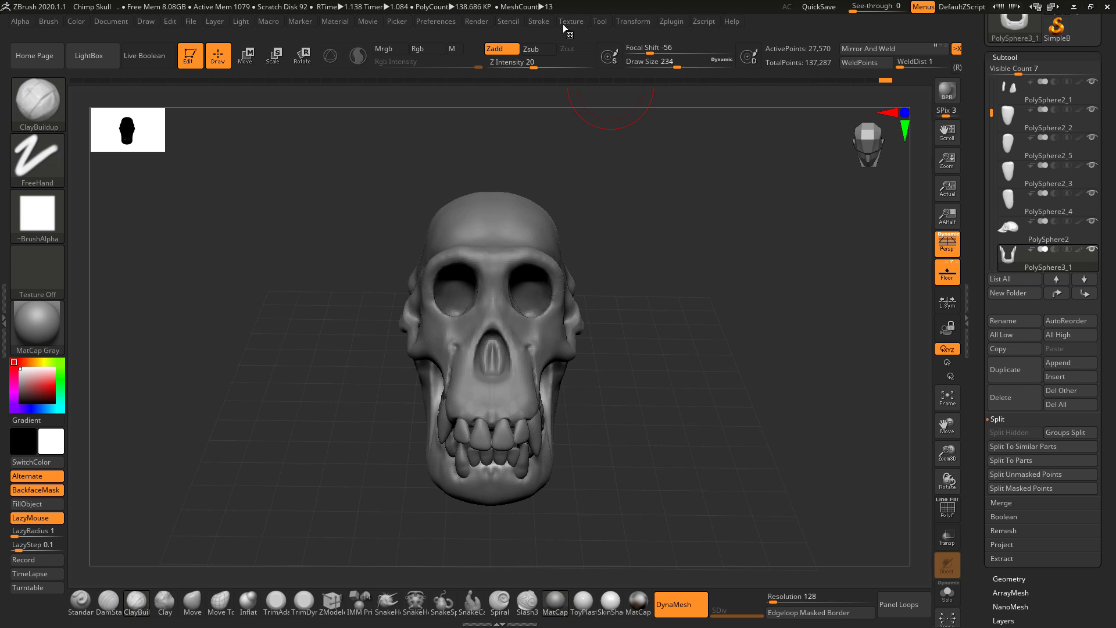
# Step: Set the BPR shadow rays to 104 and the shadow angle to about 56.86
pyautogui.click(477, 21)
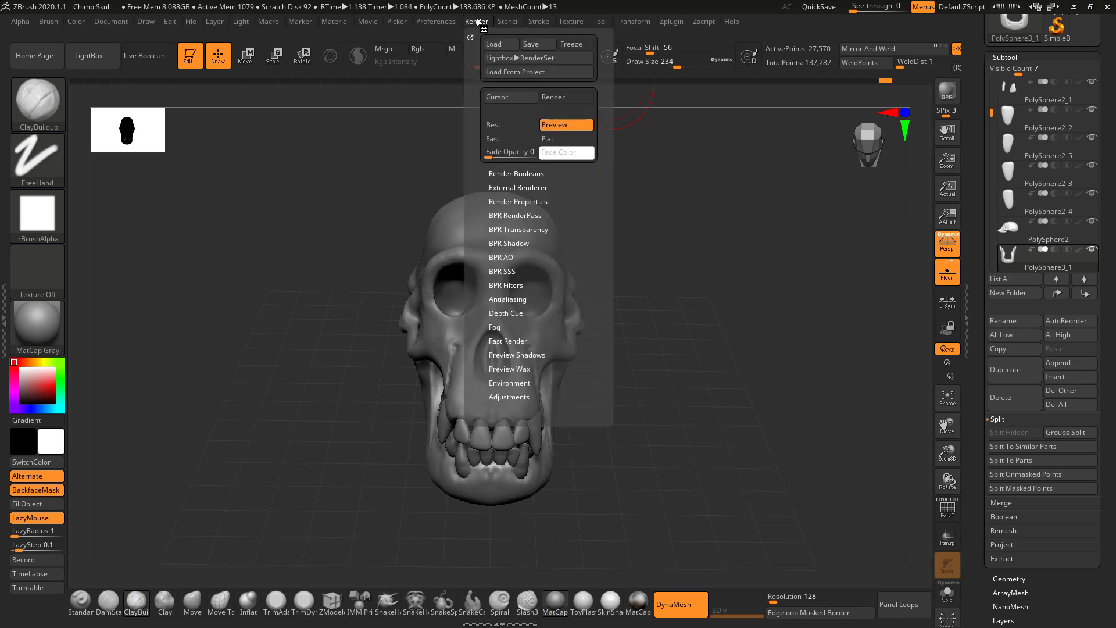
pyautogui.click(523, 242)
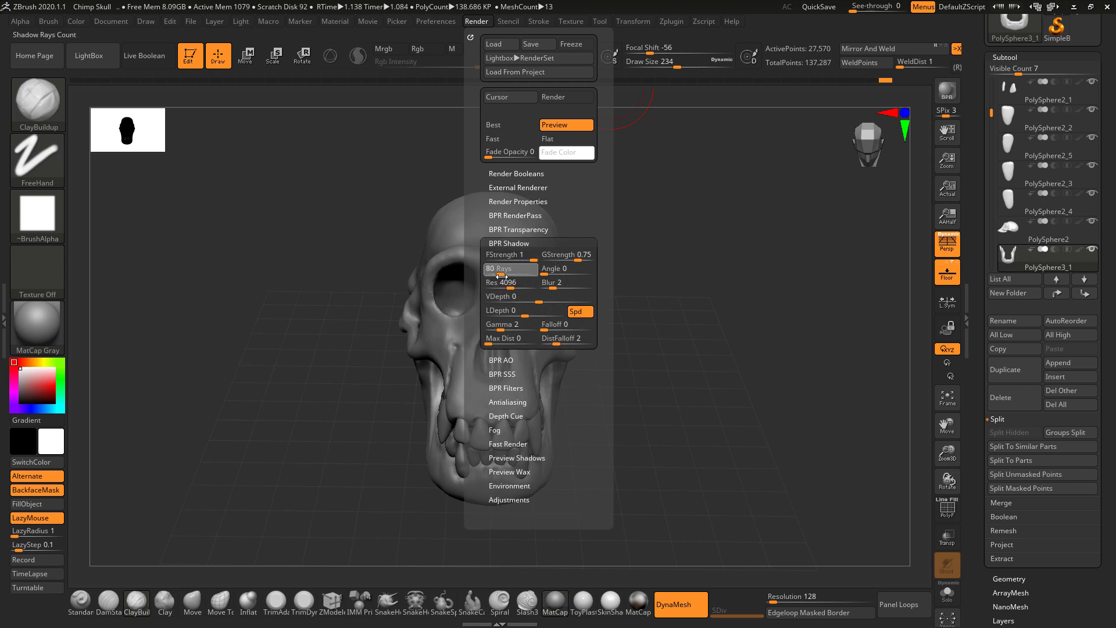
pyautogui.moveTo(501, 276); pyautogui.dragTo(503, 276)
pyautogui.click(559, 275)
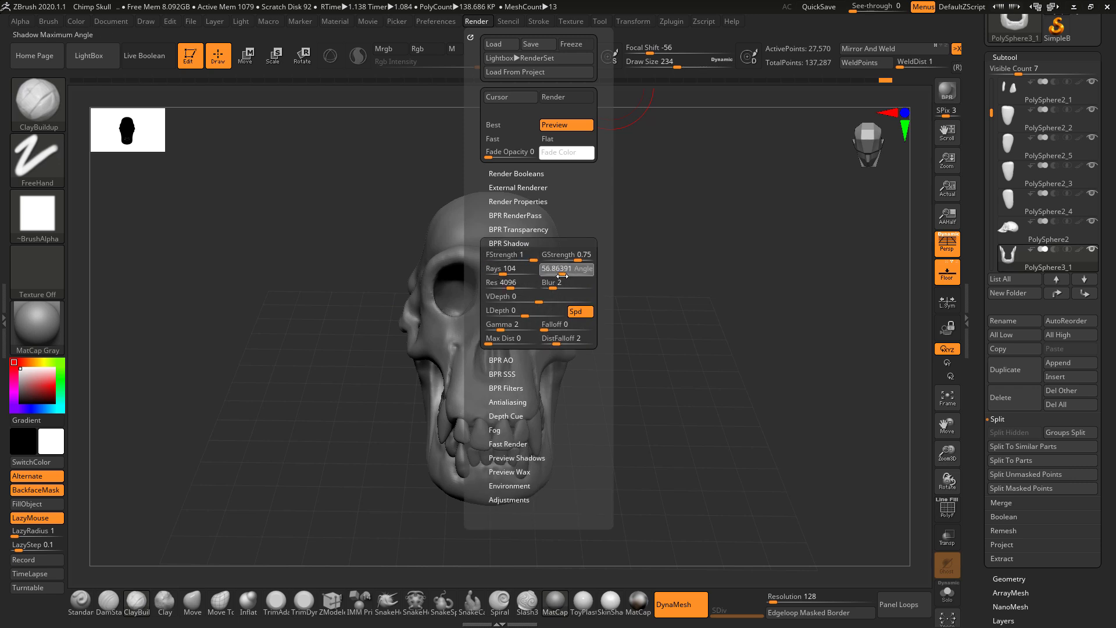
# Step: Frame the skull closer from the front, turn off the floor grid and start a new BPR render
pyautogui.keyDown('shift'); pyautogui.moveTo(698, 299); pyautogui.dragTo(699, 328); pyautogui.keyUp('shift')
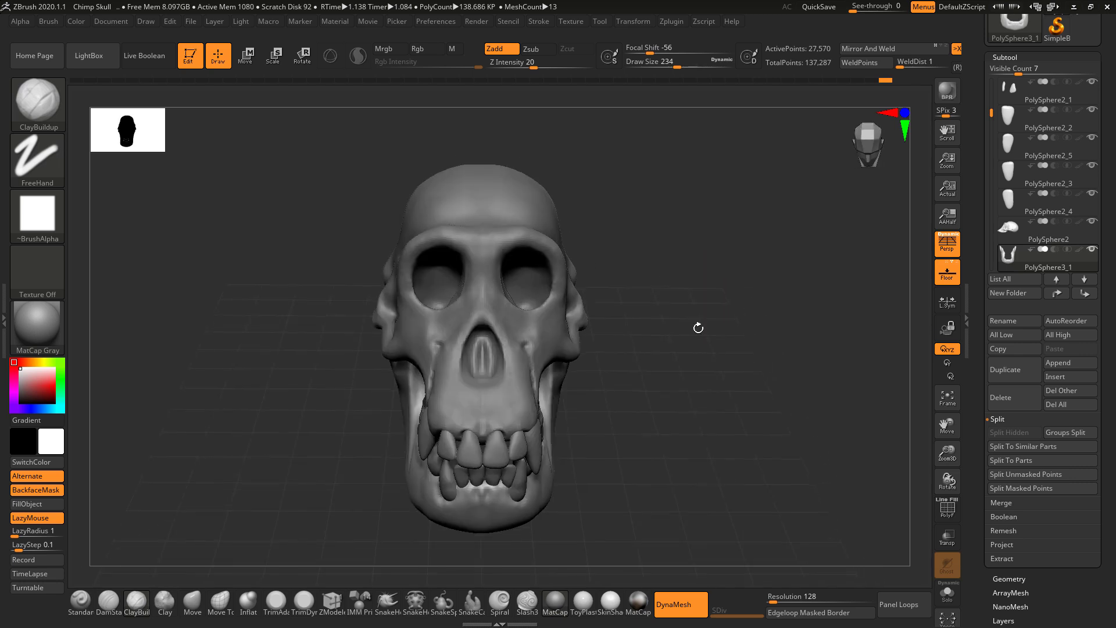
pyautogui.click(946, 275)
pyautogui.hotkey('shift', 'r')
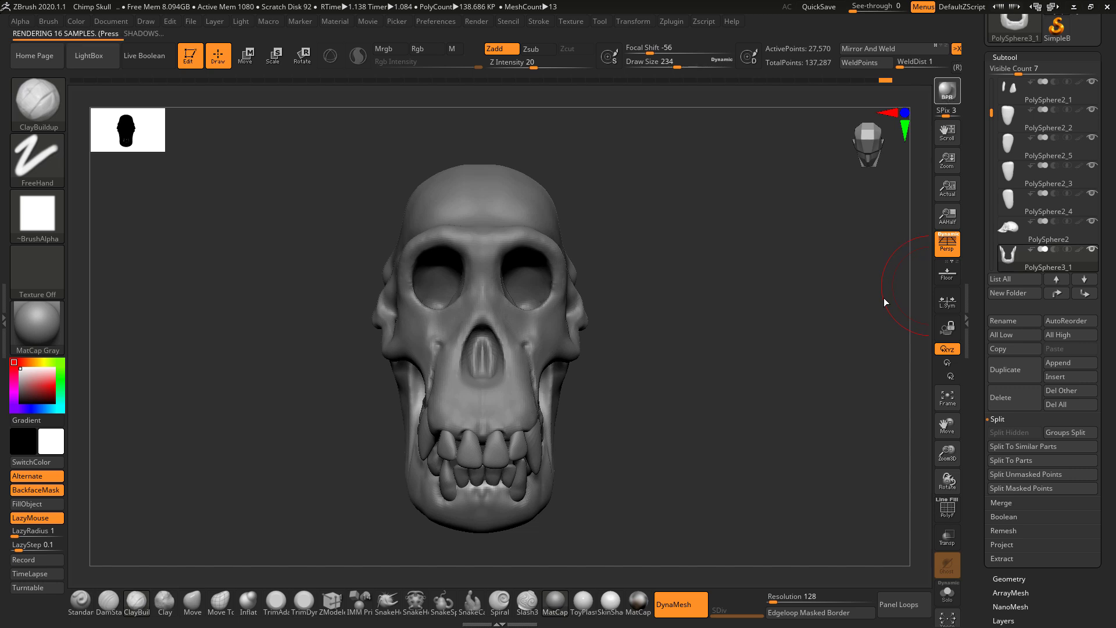